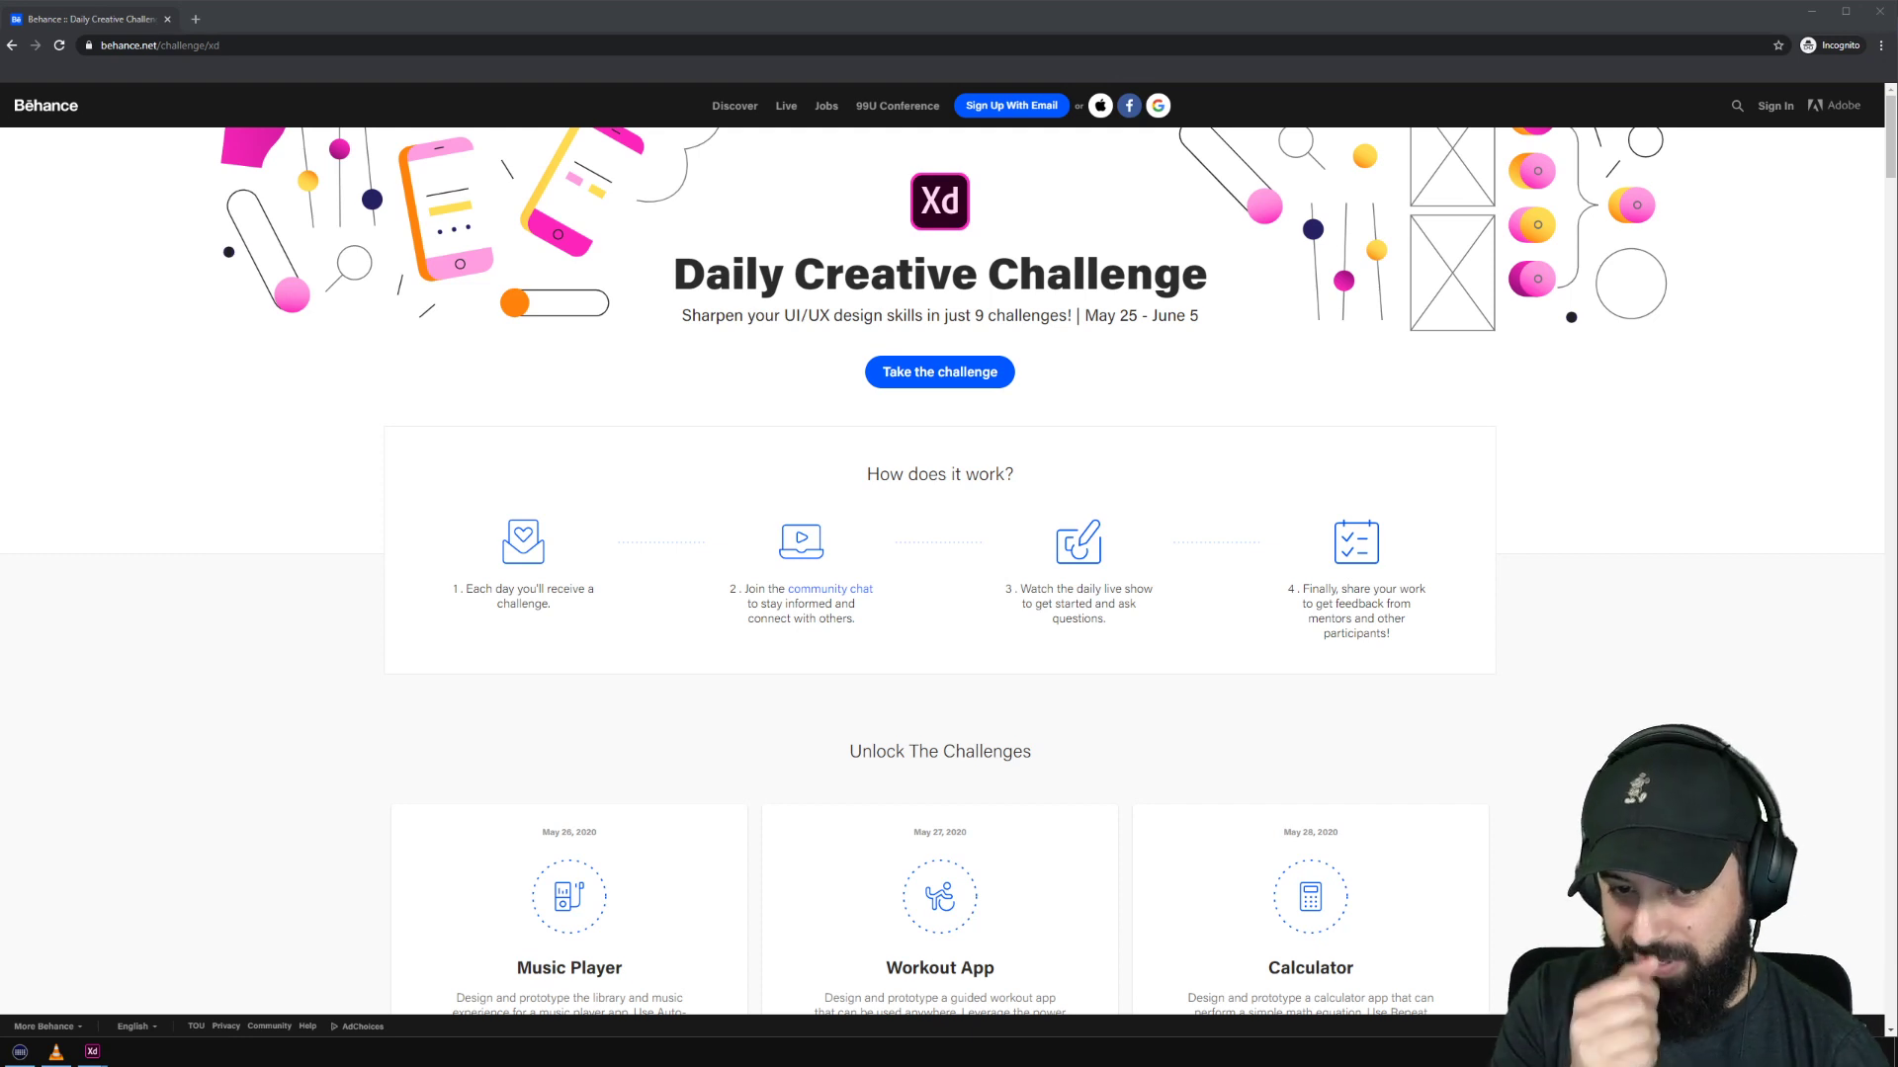
Step: Look through the daily challenges on the Behance challenge page and switch to the current-challenge channel in Discord
scroll(235, 709, "down", 5)
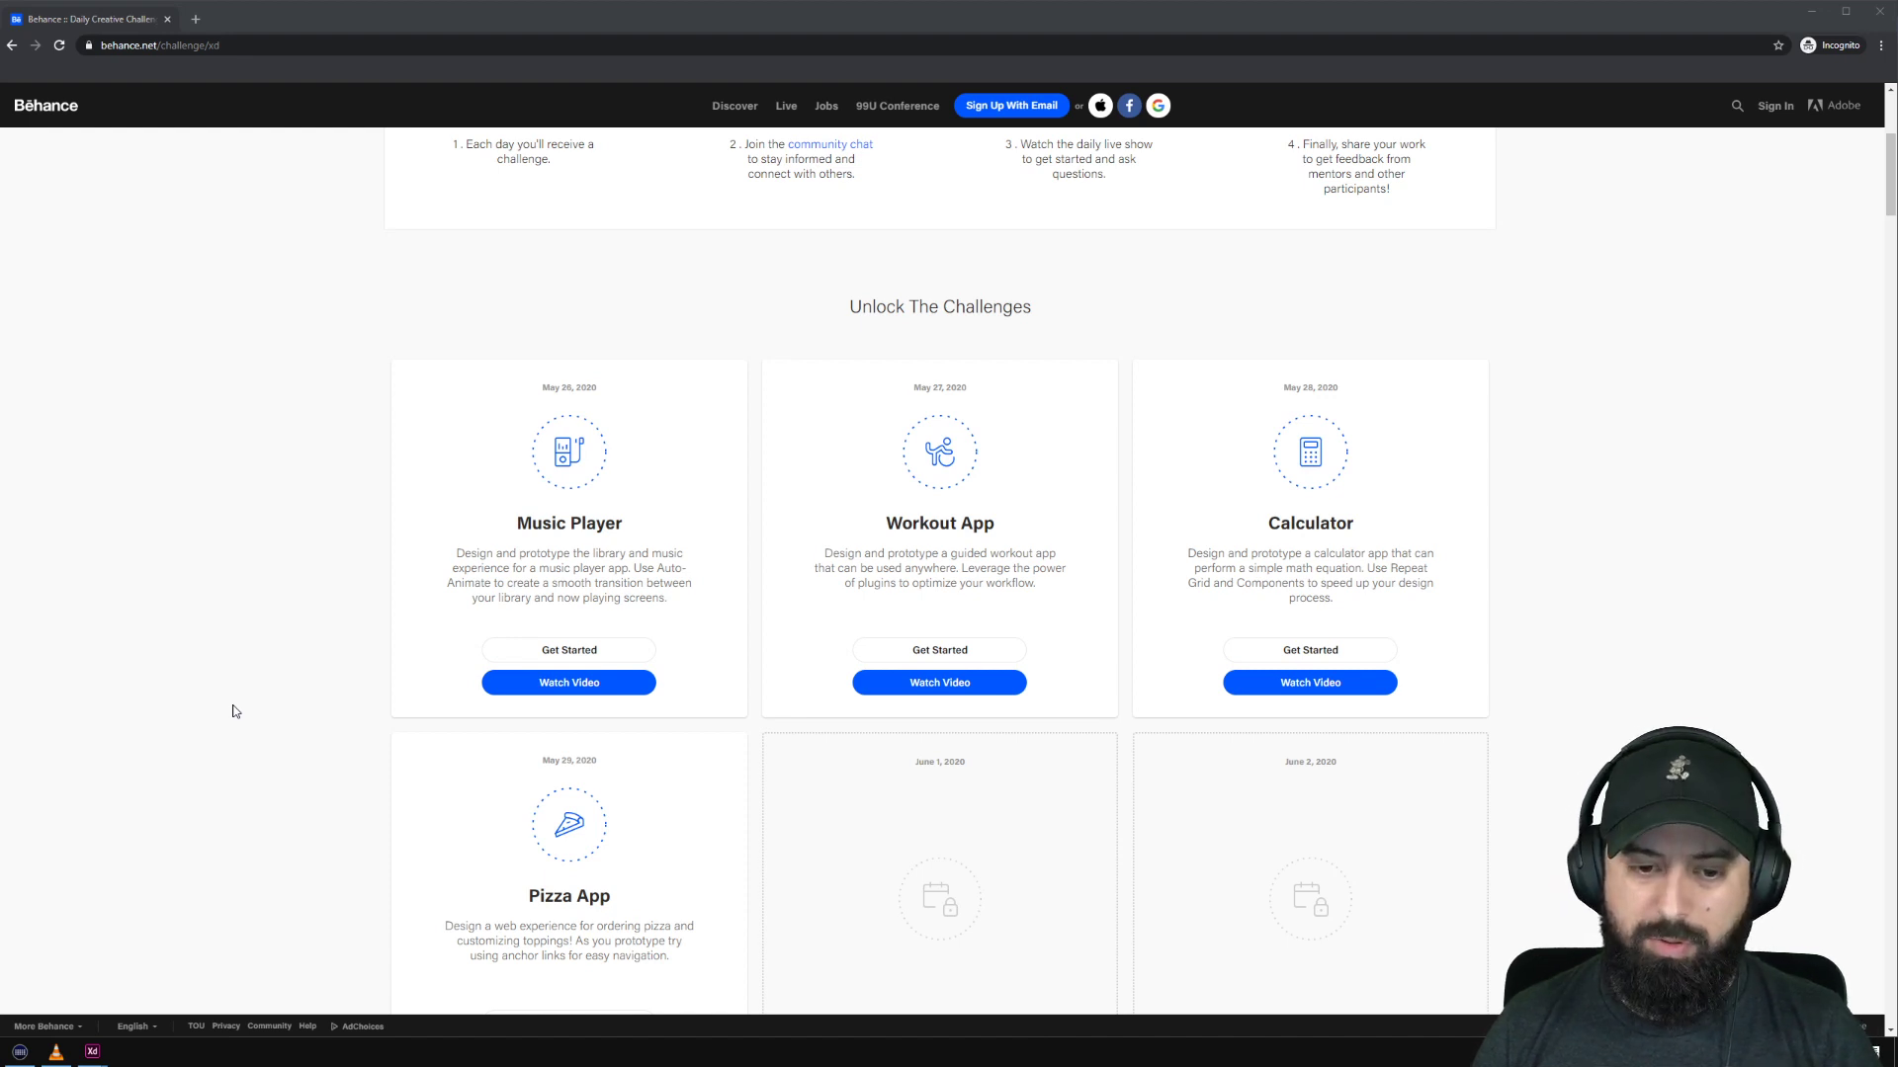
scroll(235, 710, "down", 2)
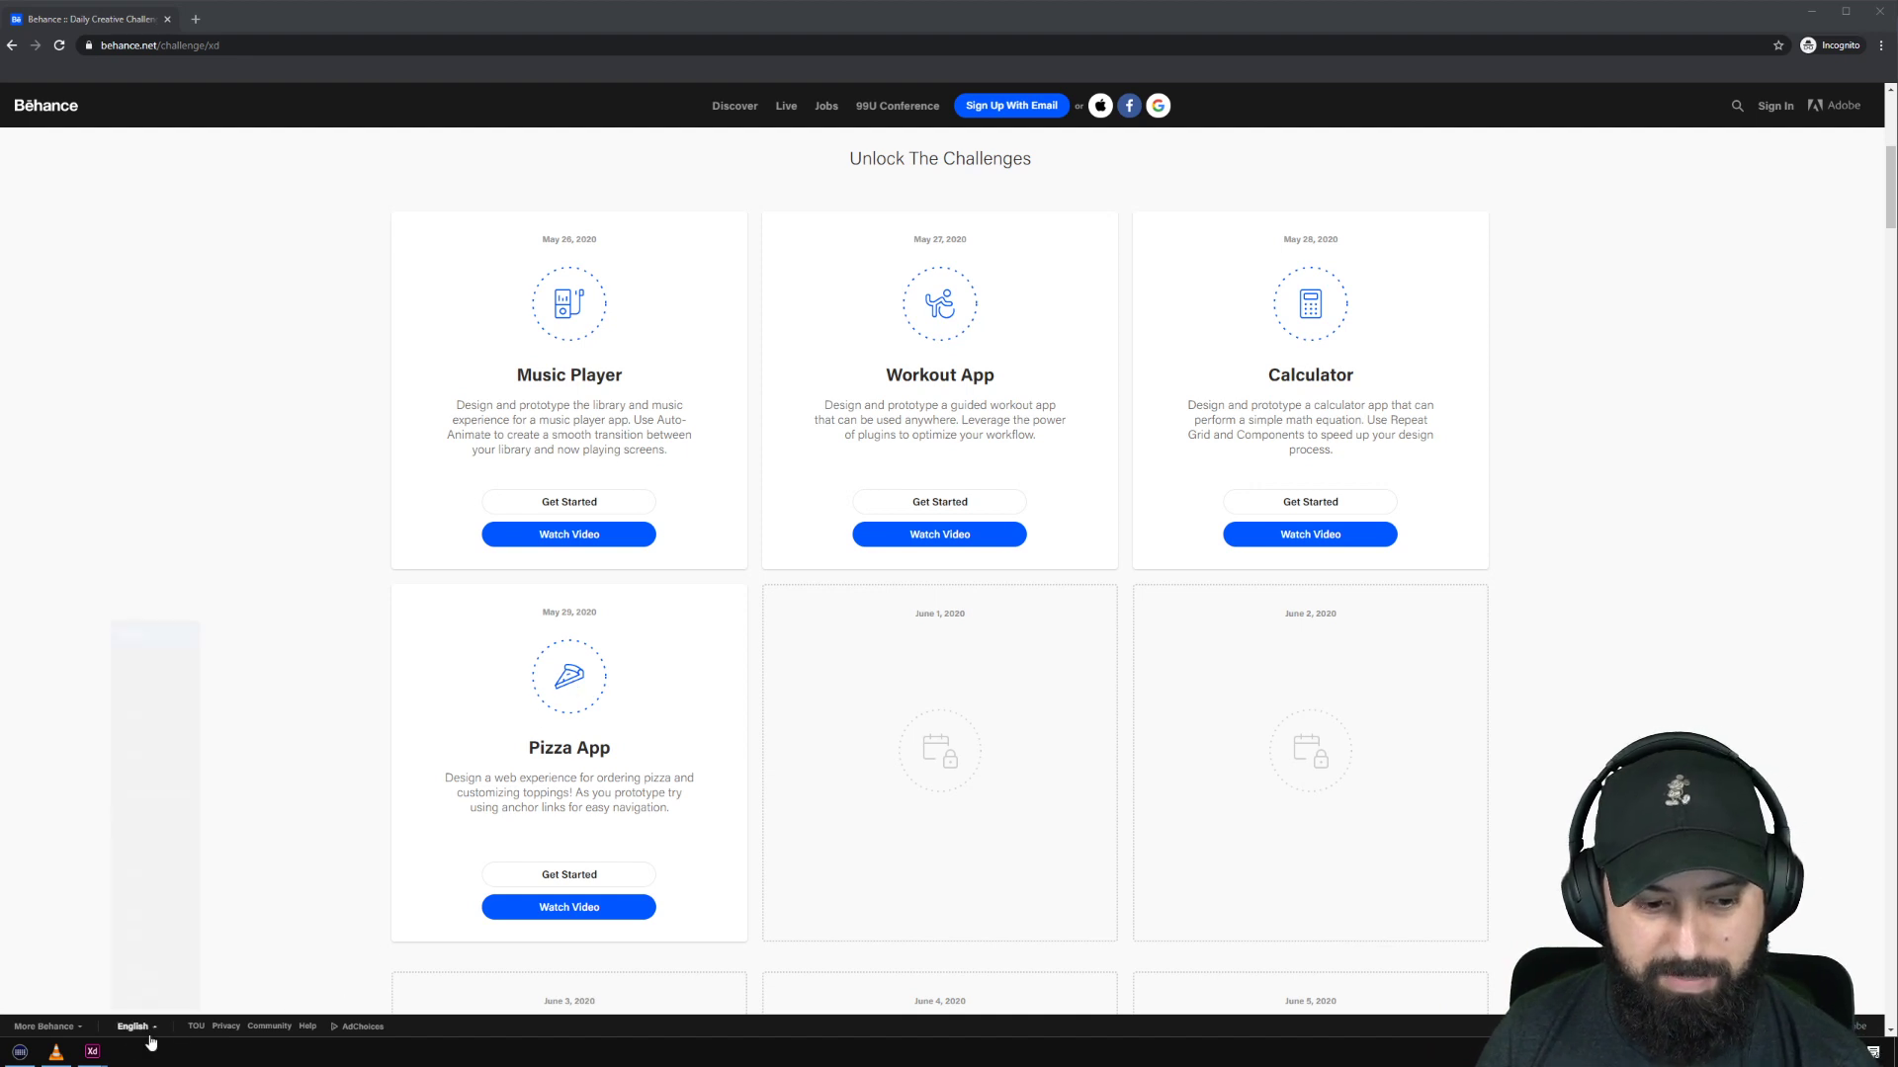
key("alt+Tab")
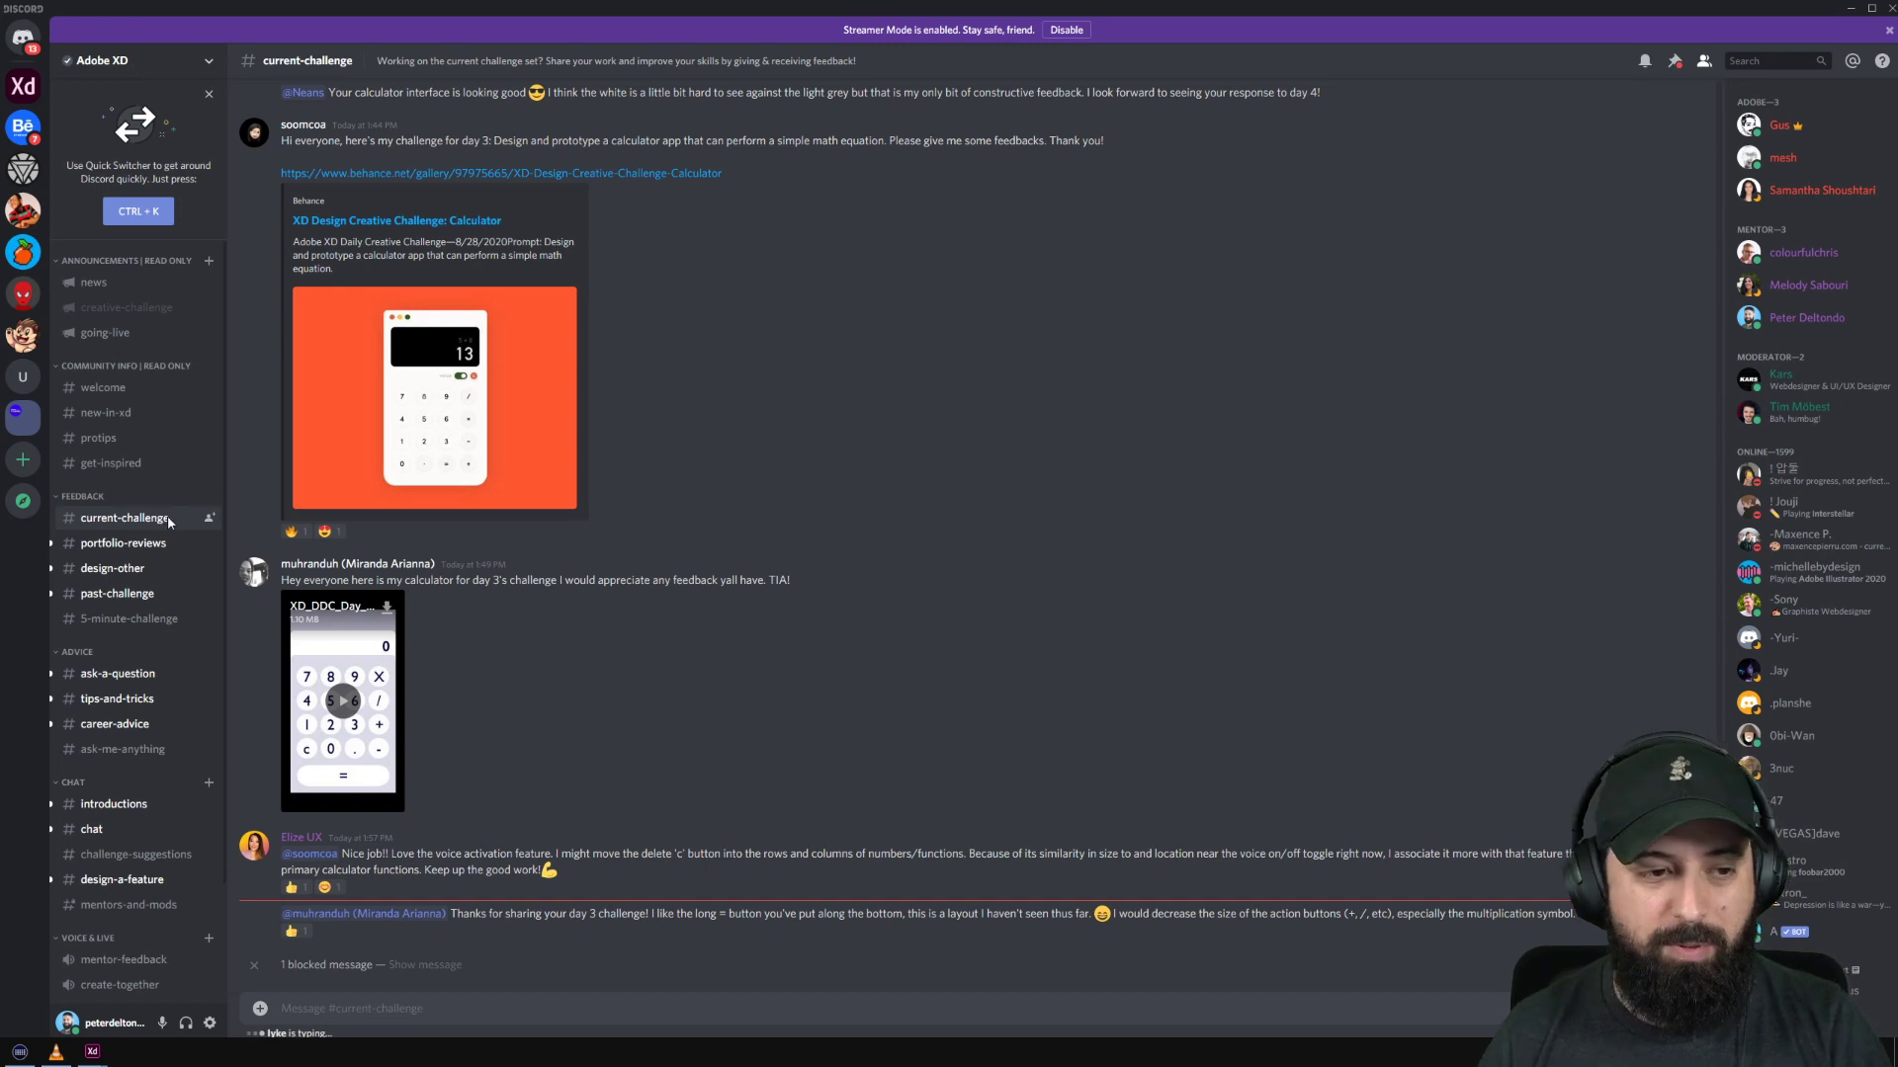
Step: Switch to the XD DCC Day 4 document in Adobe XD and examine the Day 4 prompt, principle and scoring list
mouse_move(96, 1060)
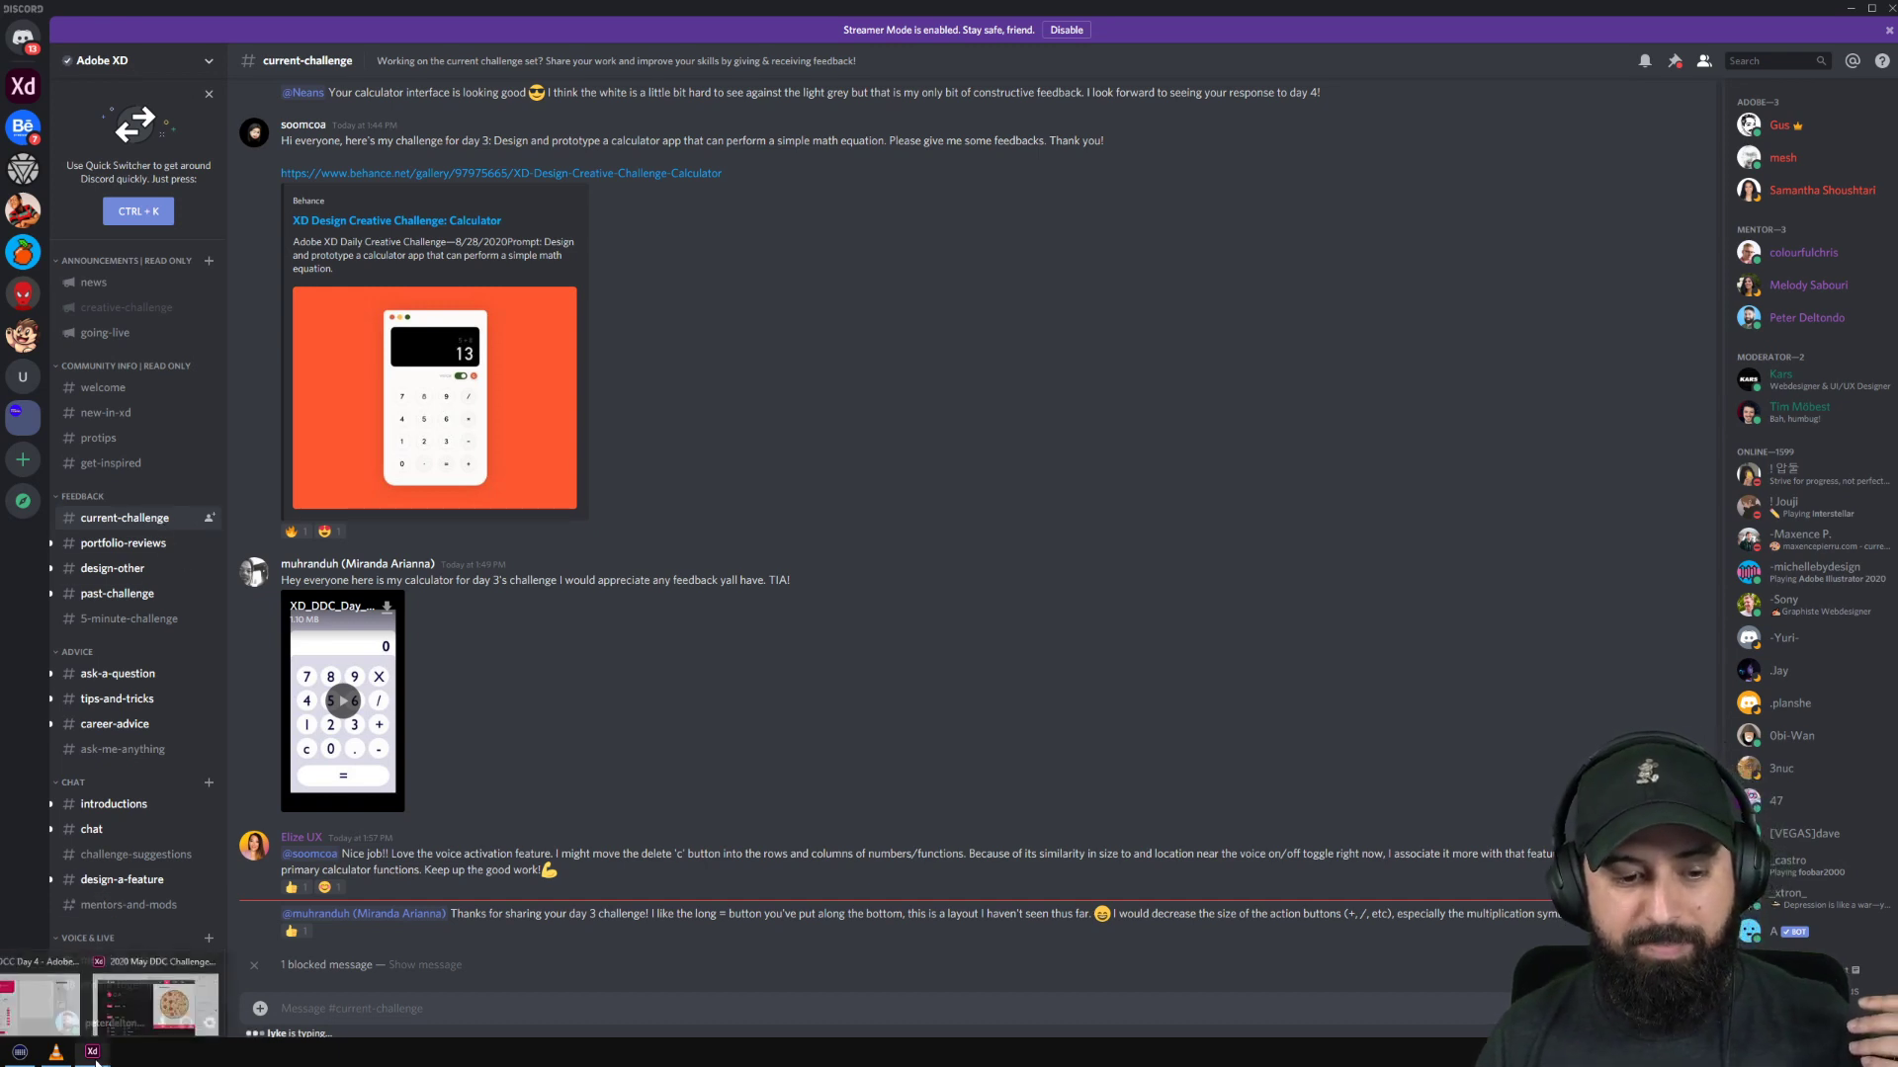
left_click(39, 1003)
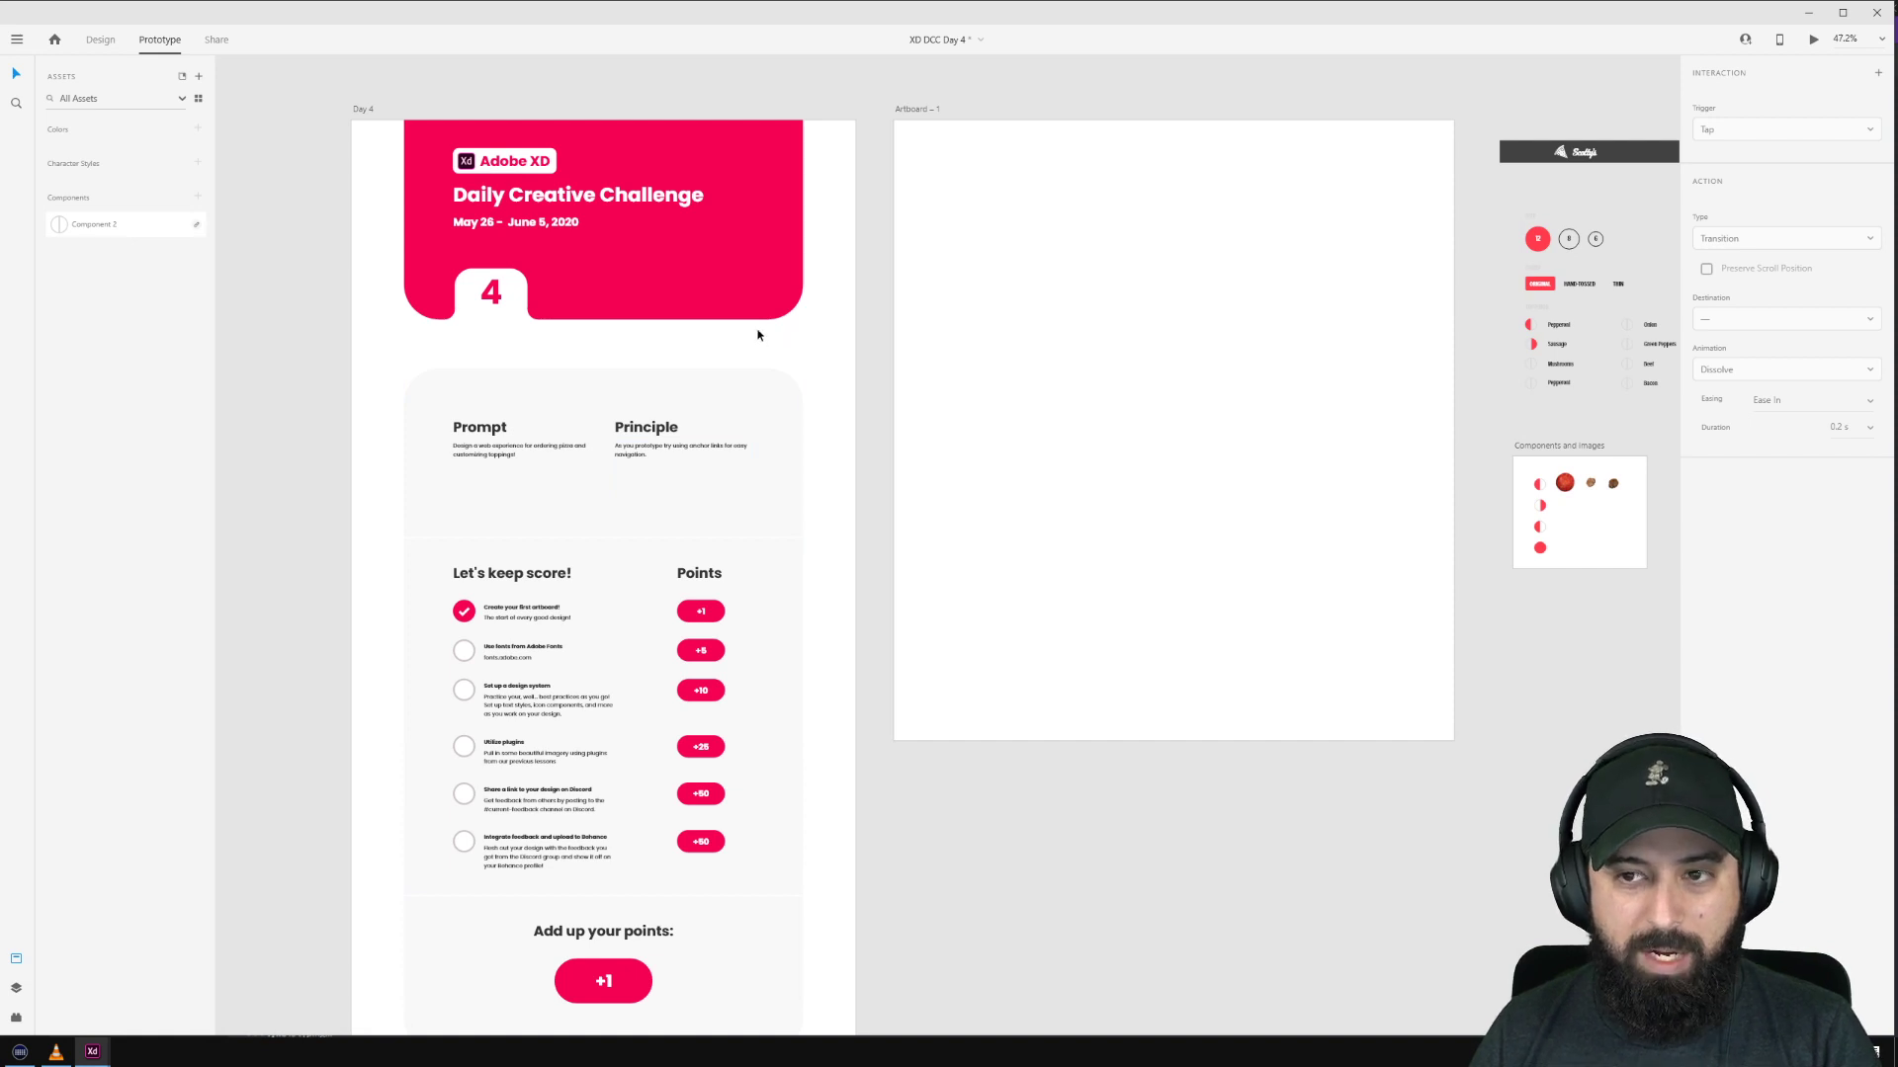
scroll(758, 334, "up", 5)
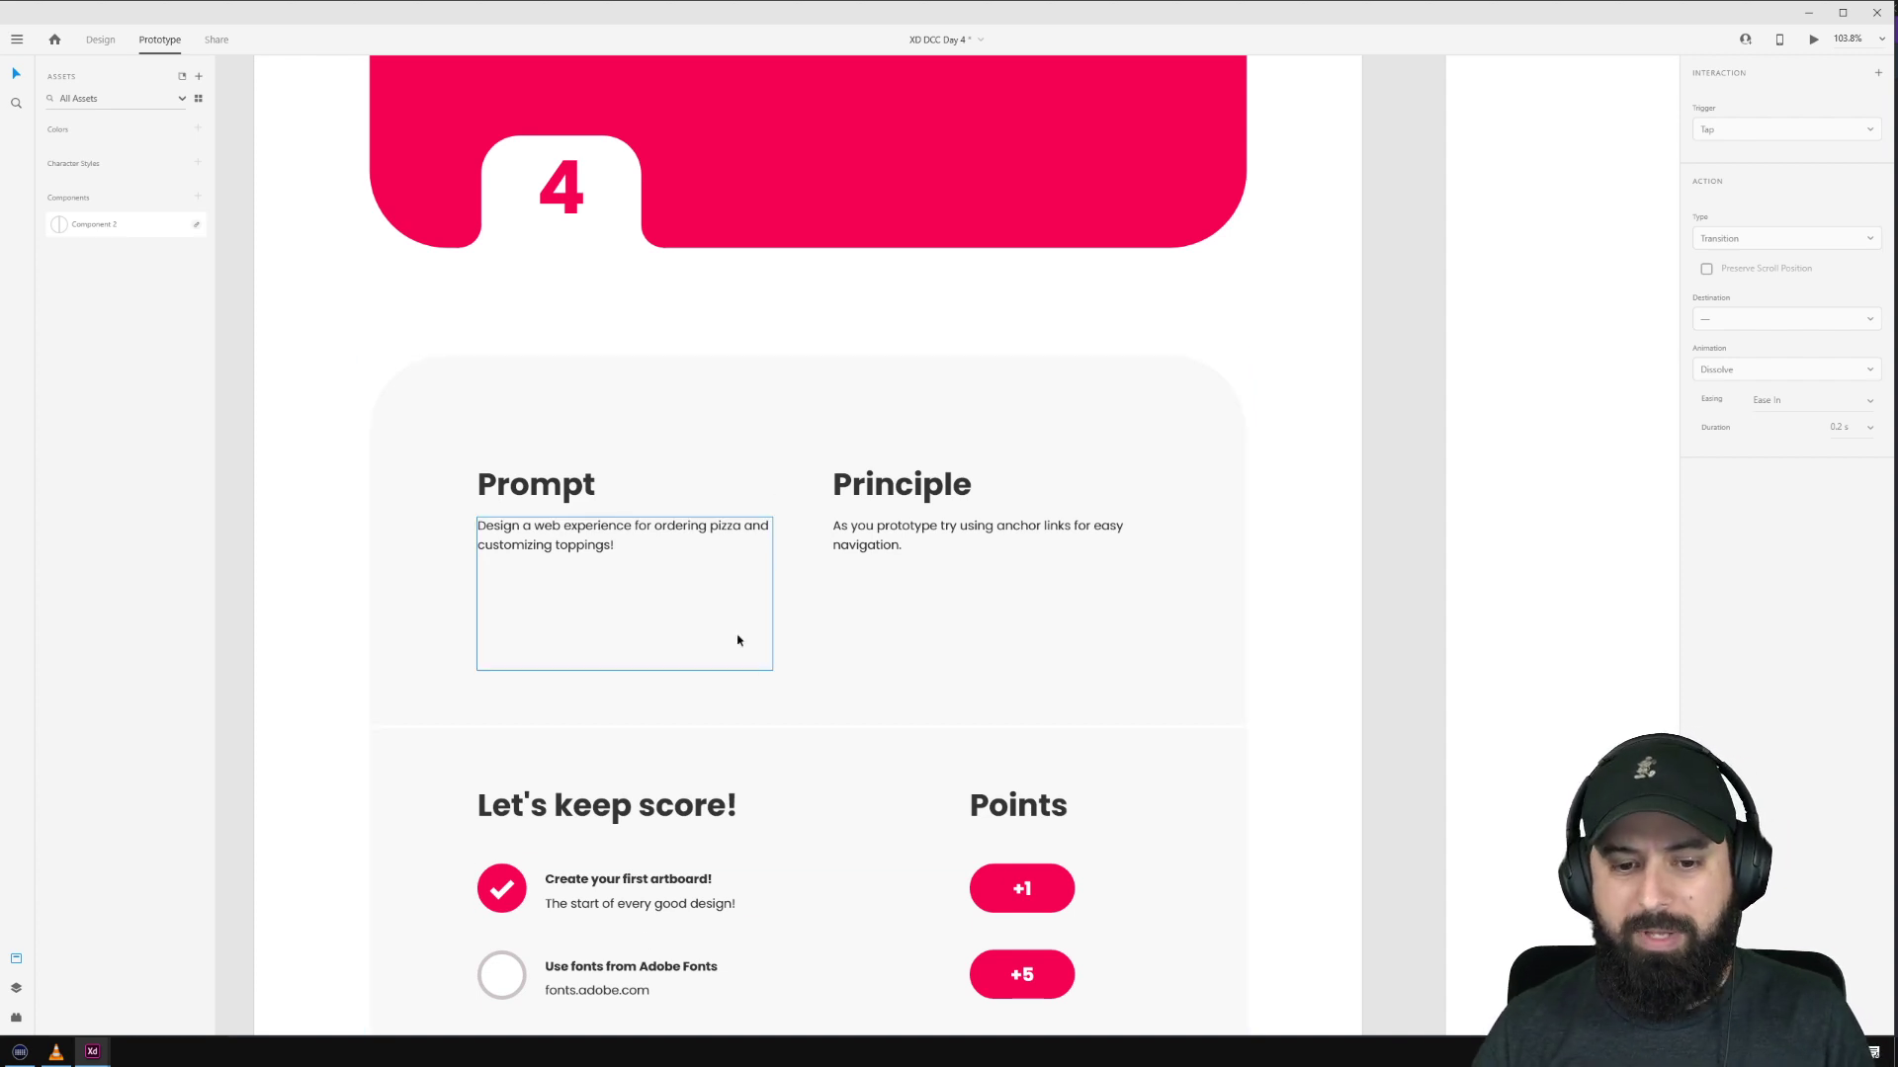
scroll(607, 806, "down", 1)
scroll(607, 805, "down", 2)
scroll(692, 692, "down", 3, "ctrl")
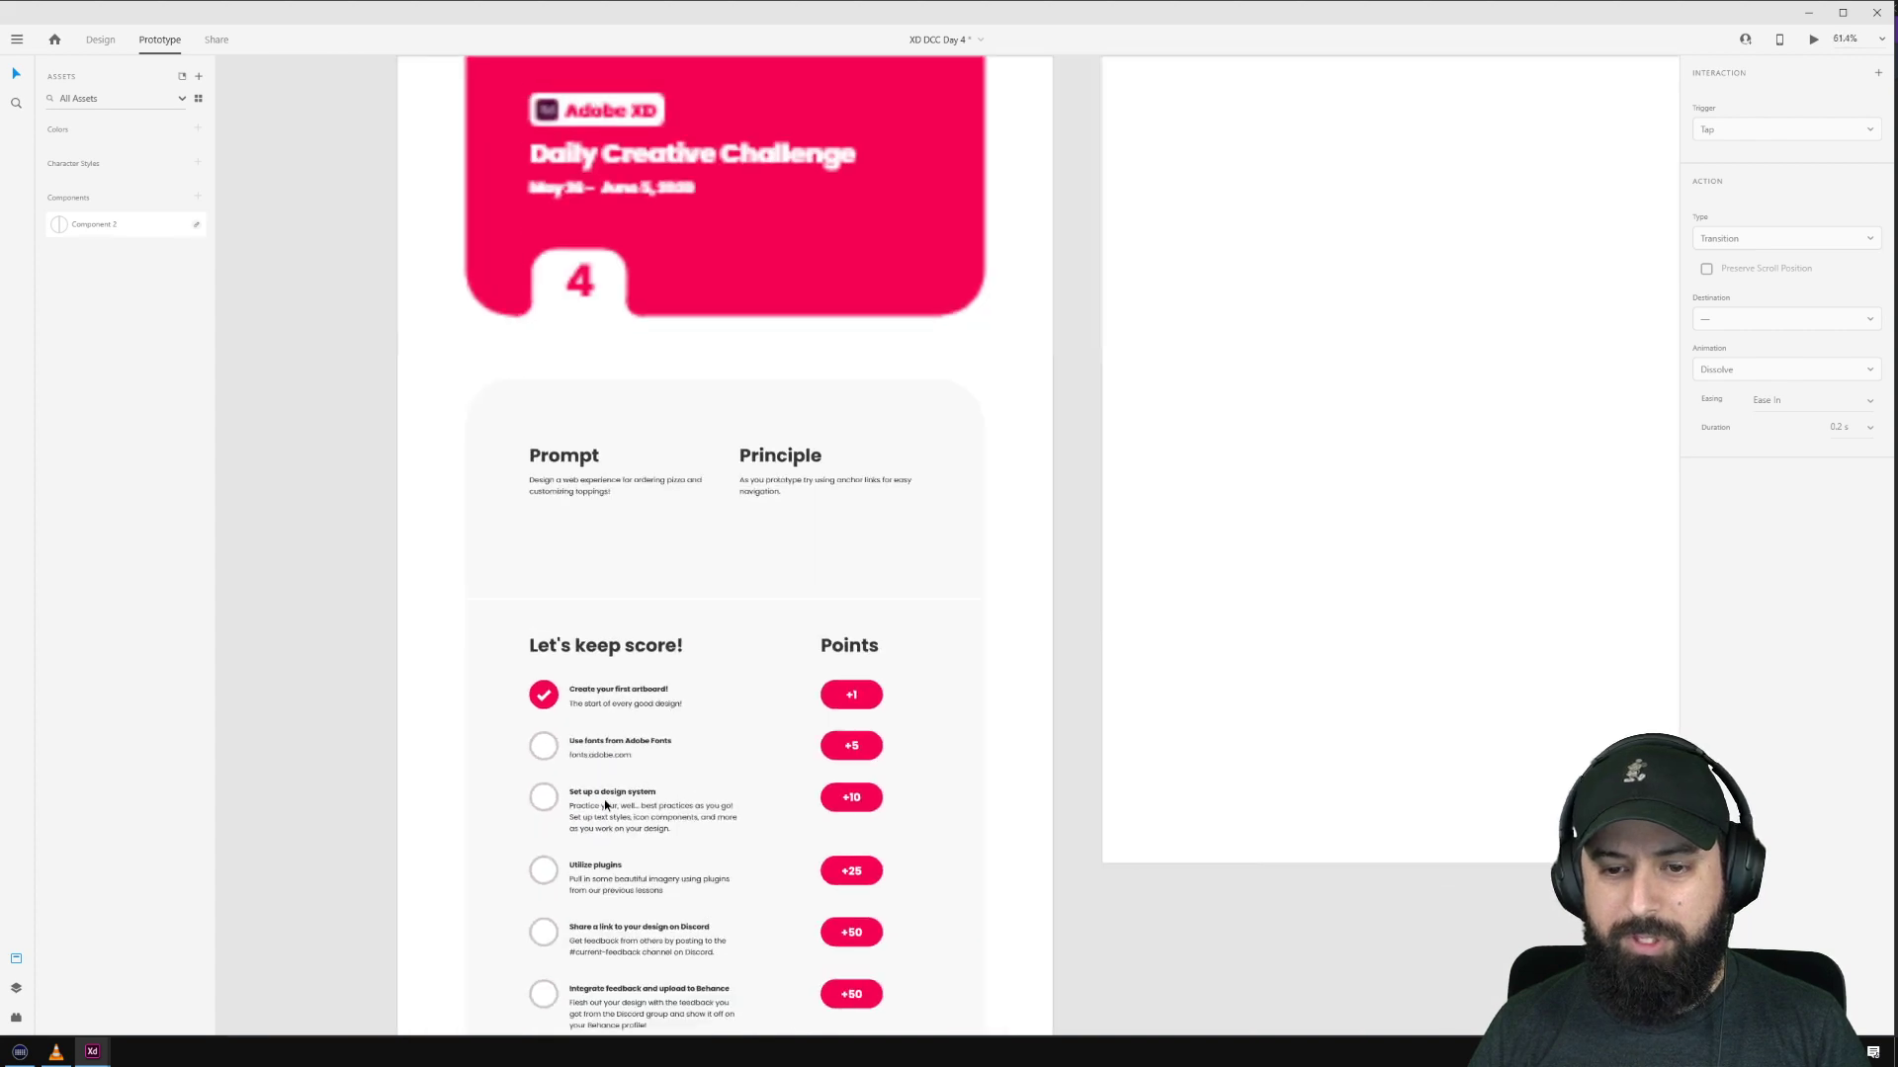
Step: Examine the Inspiration examples on the Day 4 artboard, including the pizza builder, hot dog and food app designs
scroll(873, 622, "down", 6)
scroll(873, 623, "down", 4)
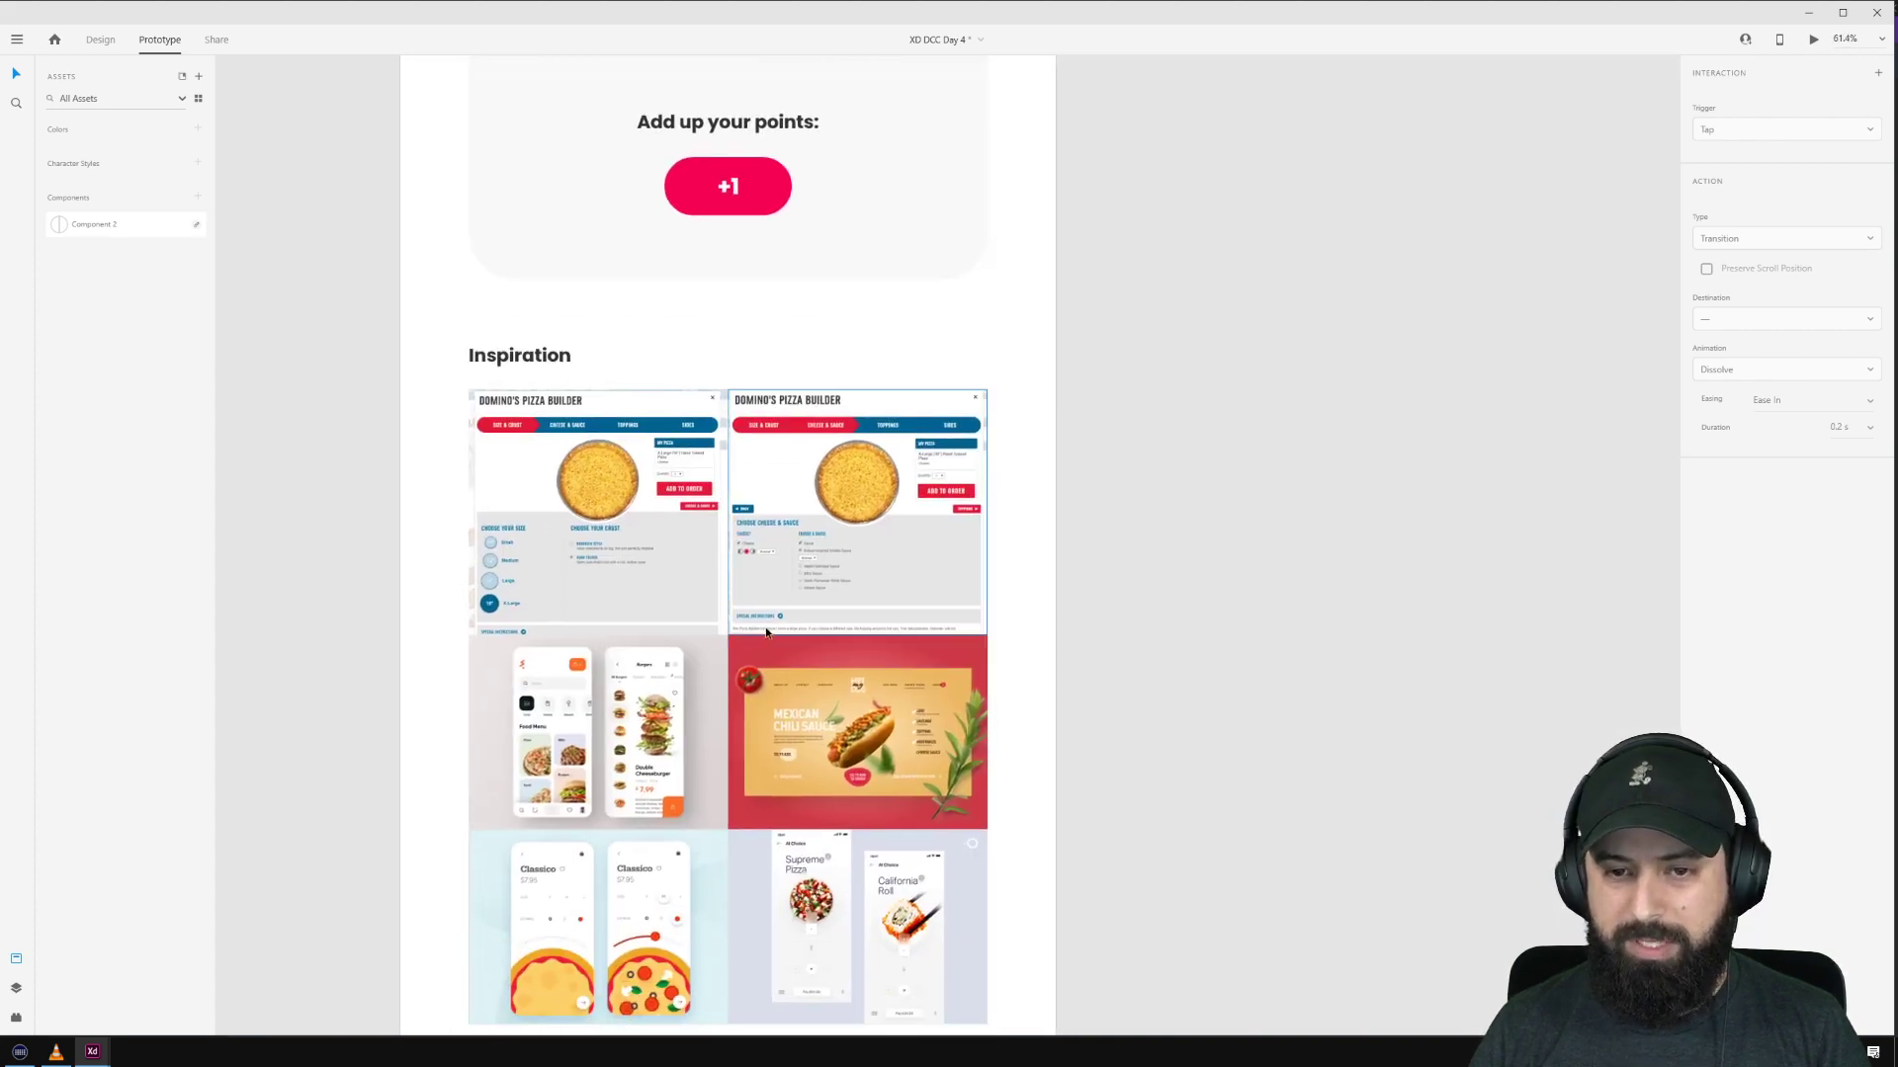
scroll(767, 632, "up", 3, "ctrl")
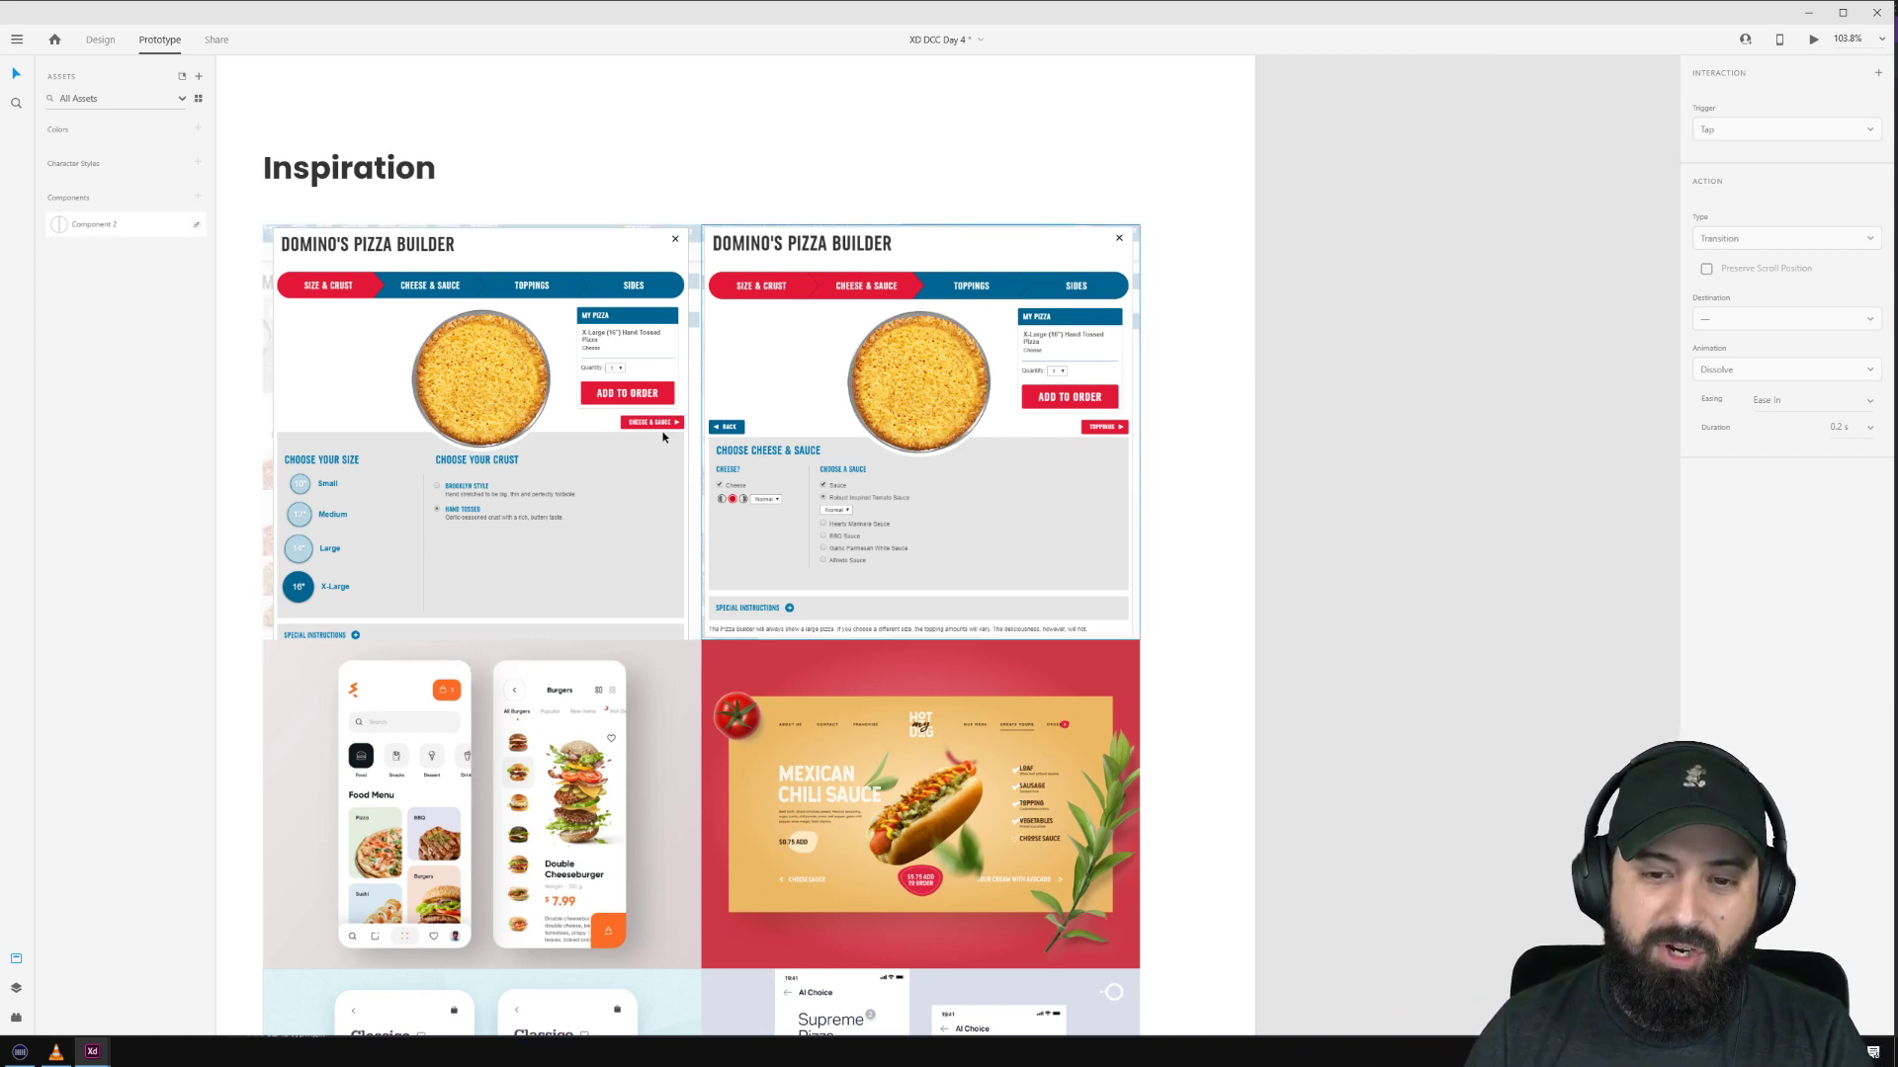
scroll(427, 665, "down", 3)
scroll(427, 665, "down", 3)
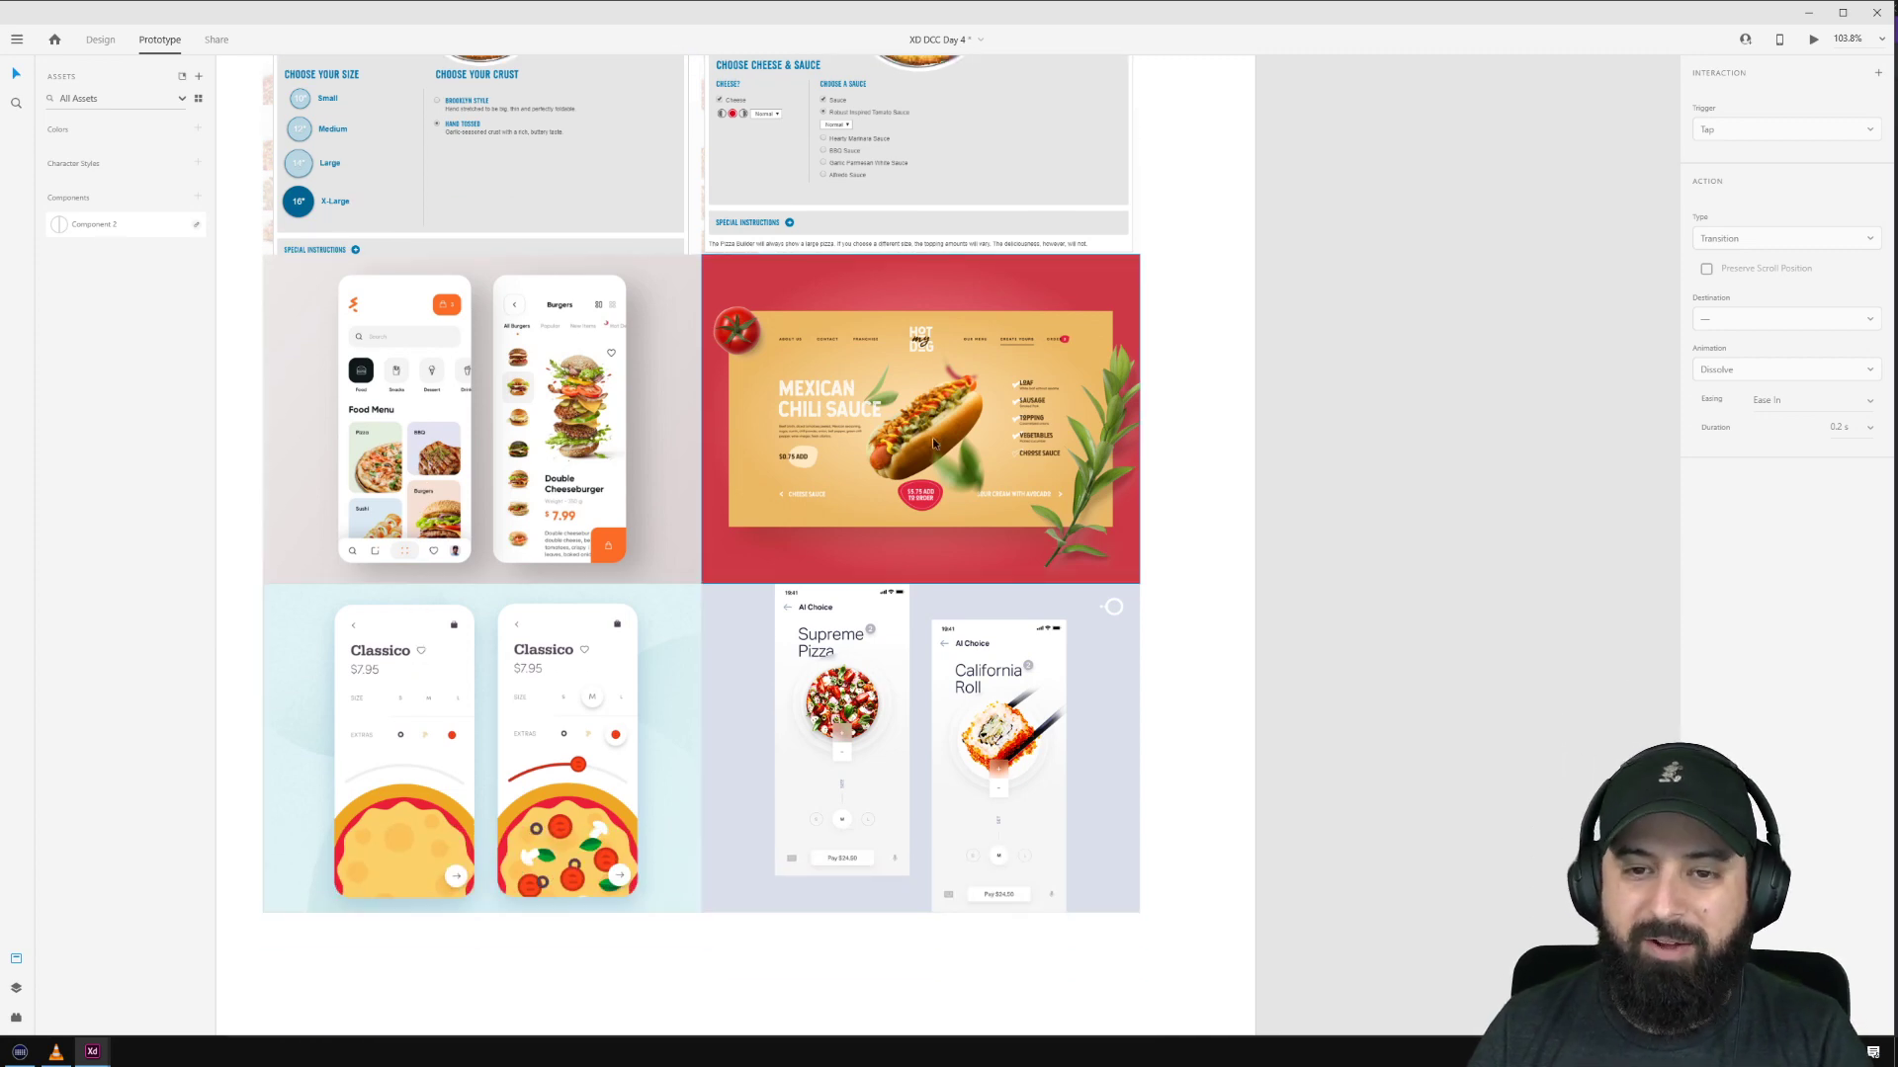
scroll(947, 436, "up", 5)
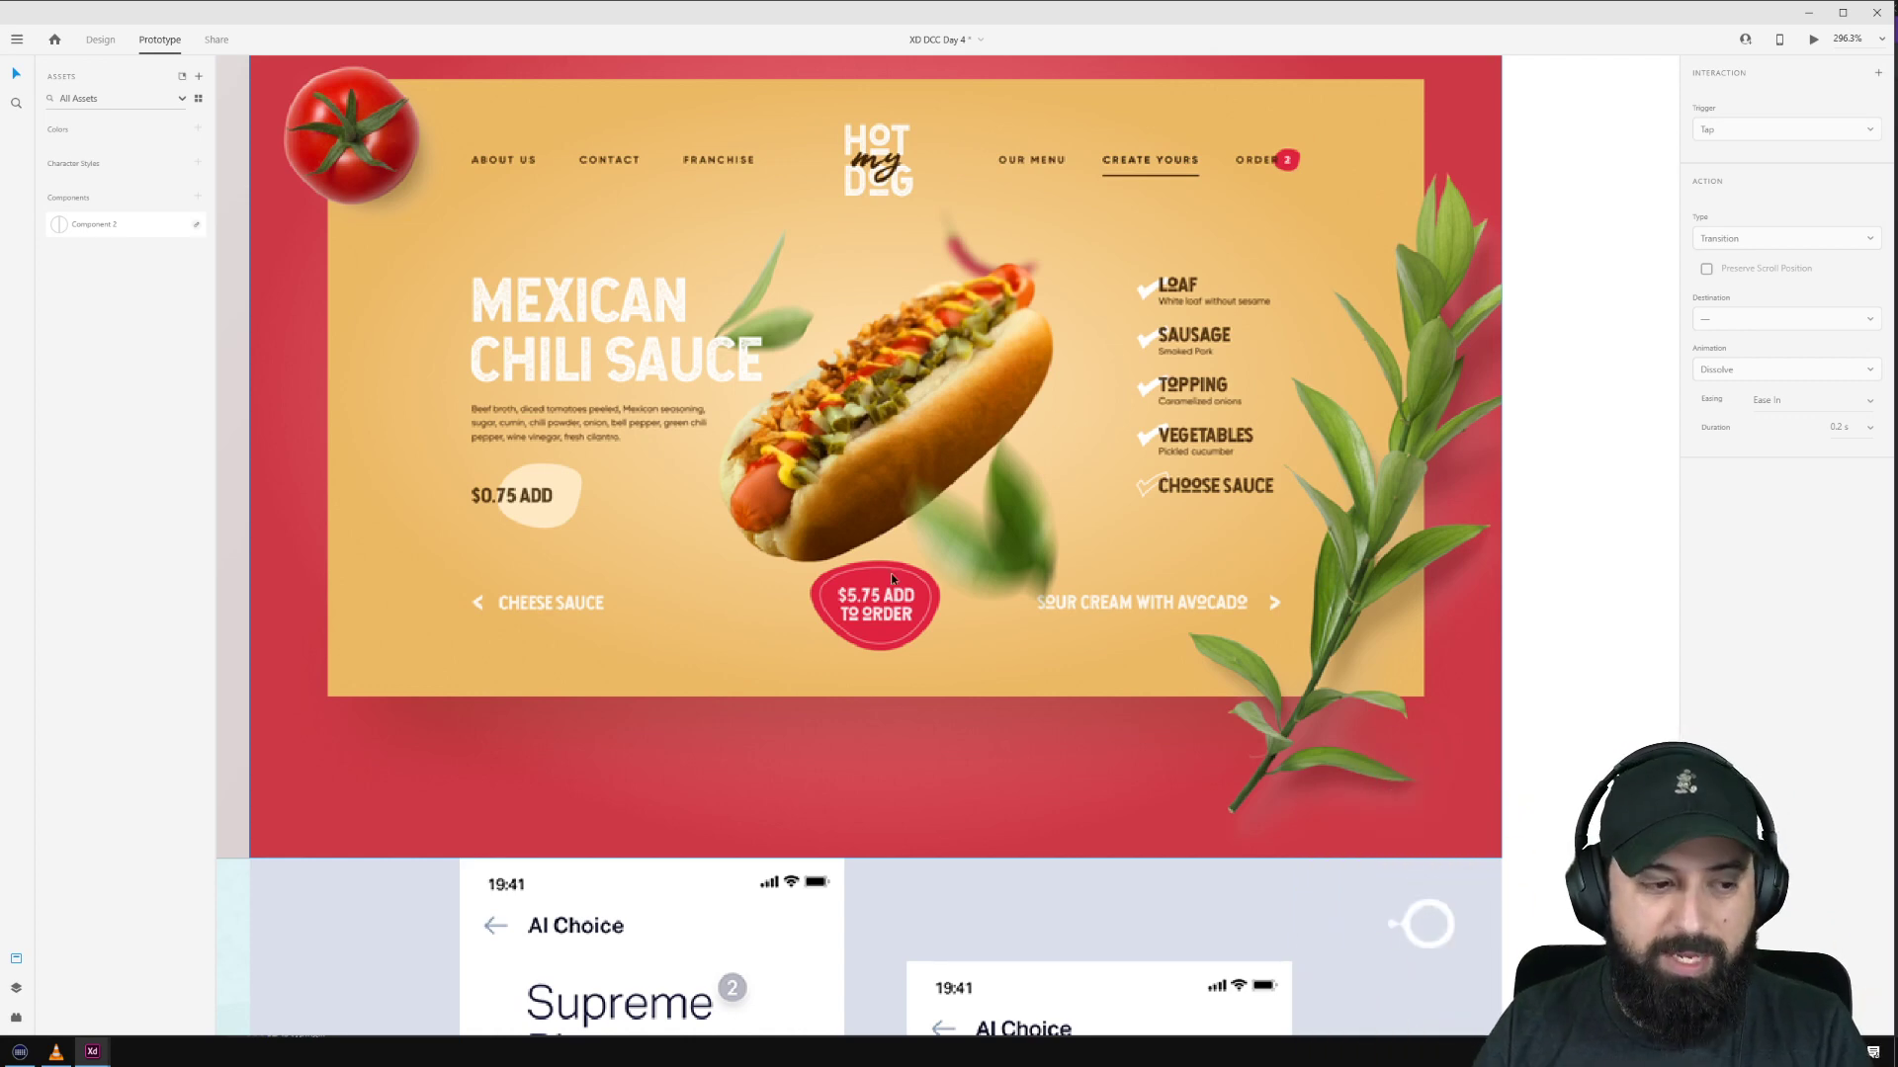
scroll(892, 576, "down", 10)
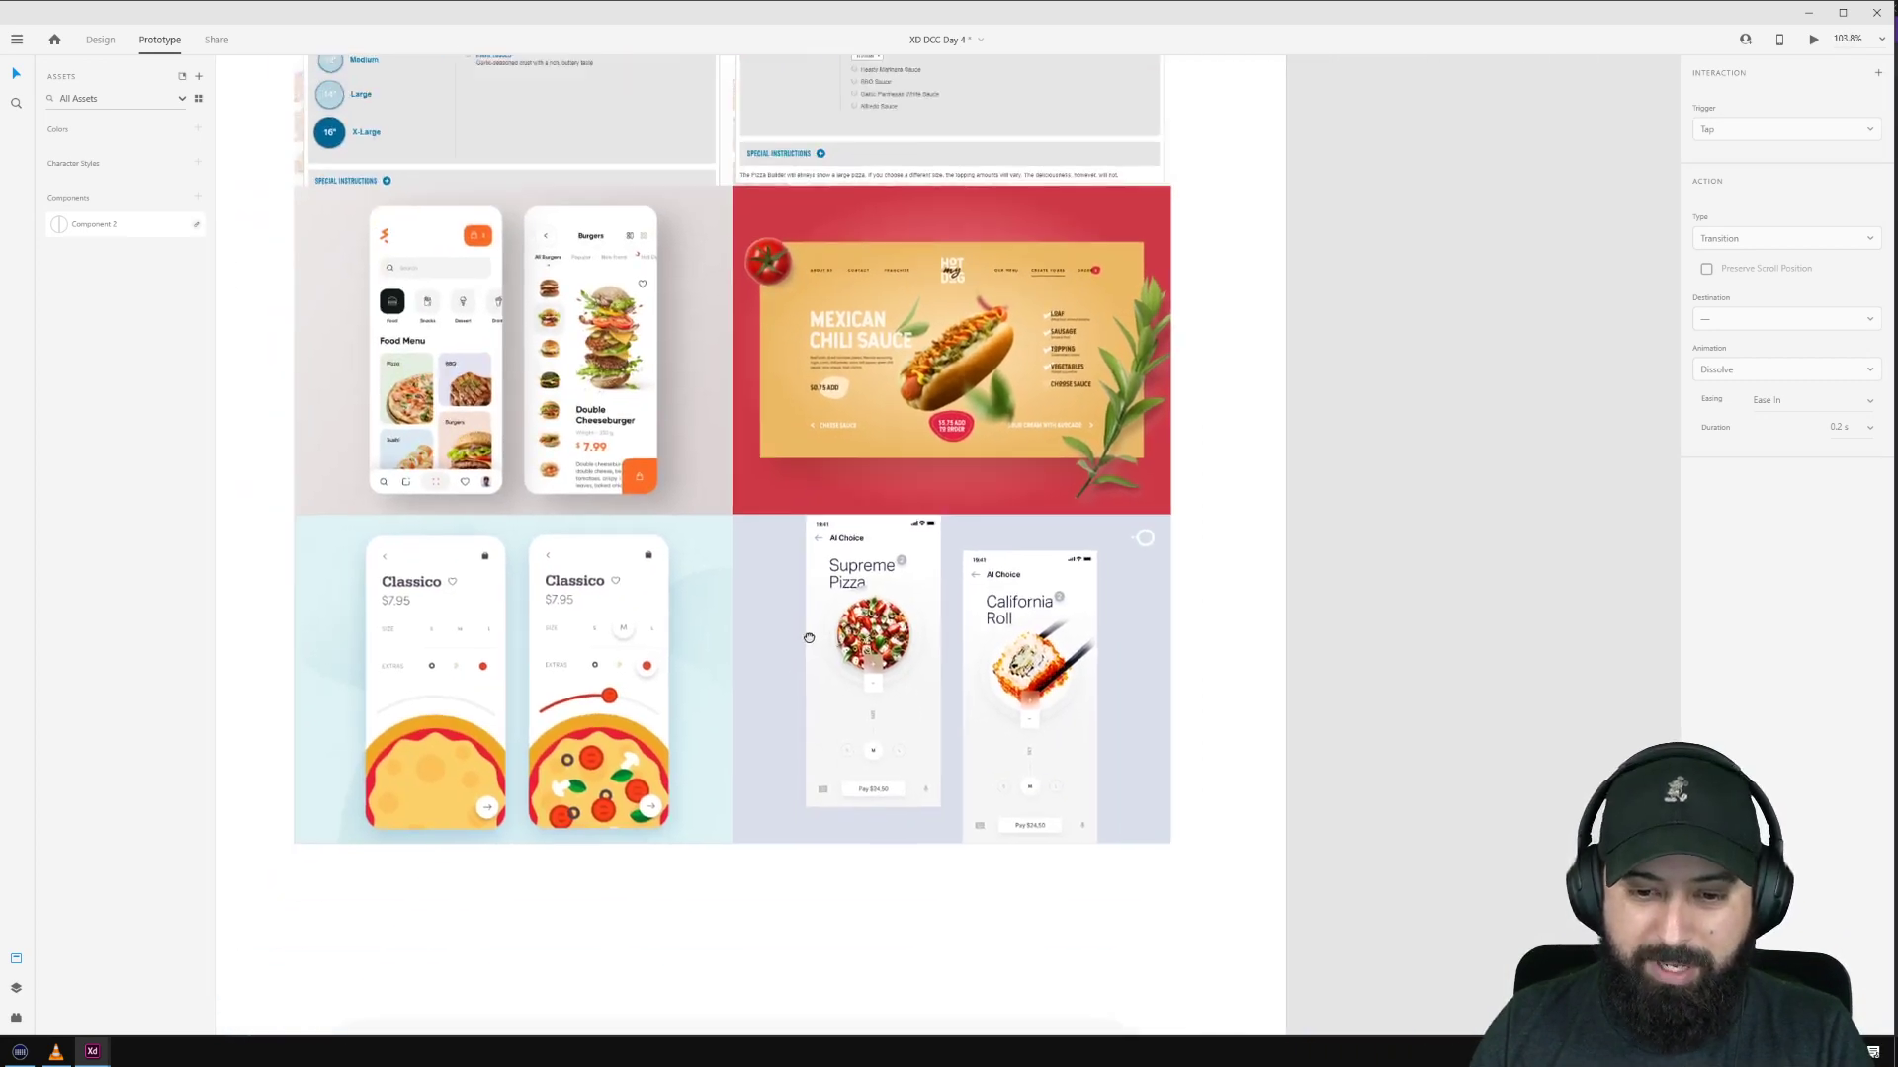
left_click_drag(808, 638, 835, 528)
scroll(803, 551, "up", 2)
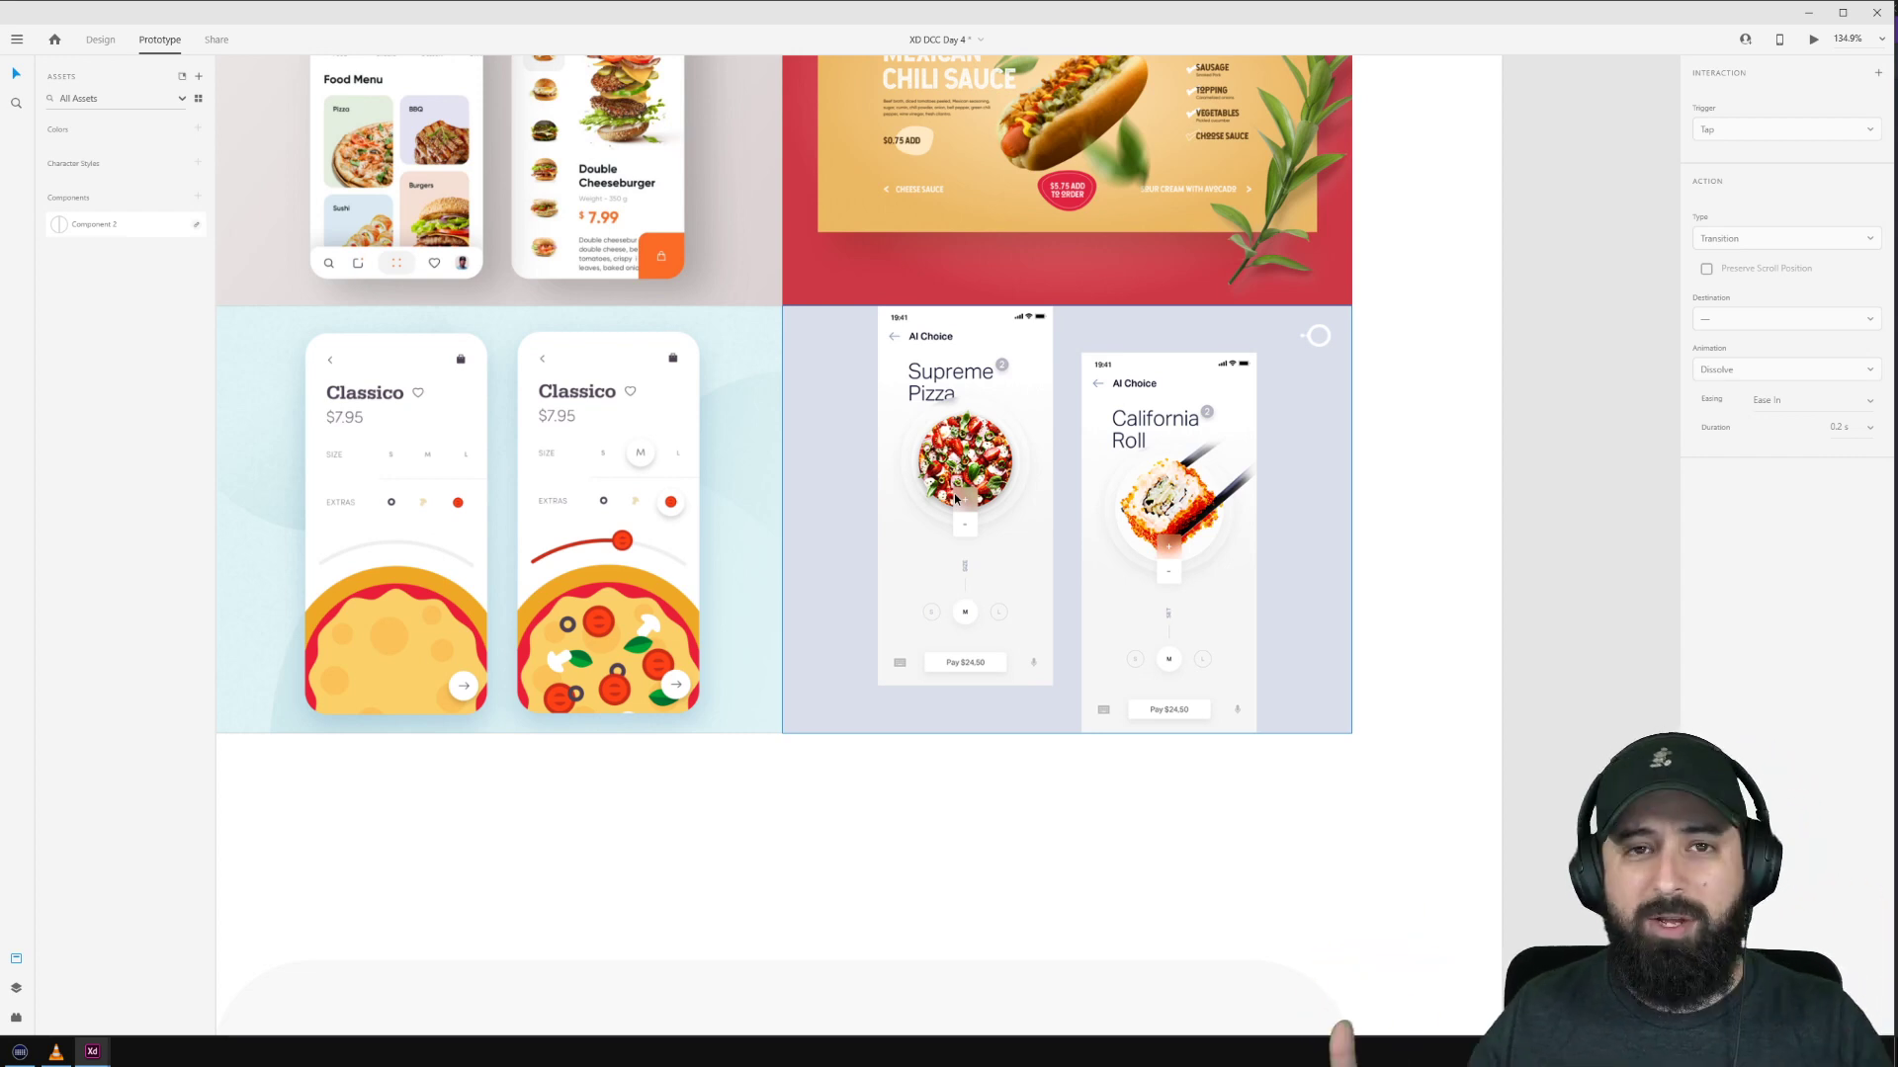
scroll(1042, 524, "down", 5)
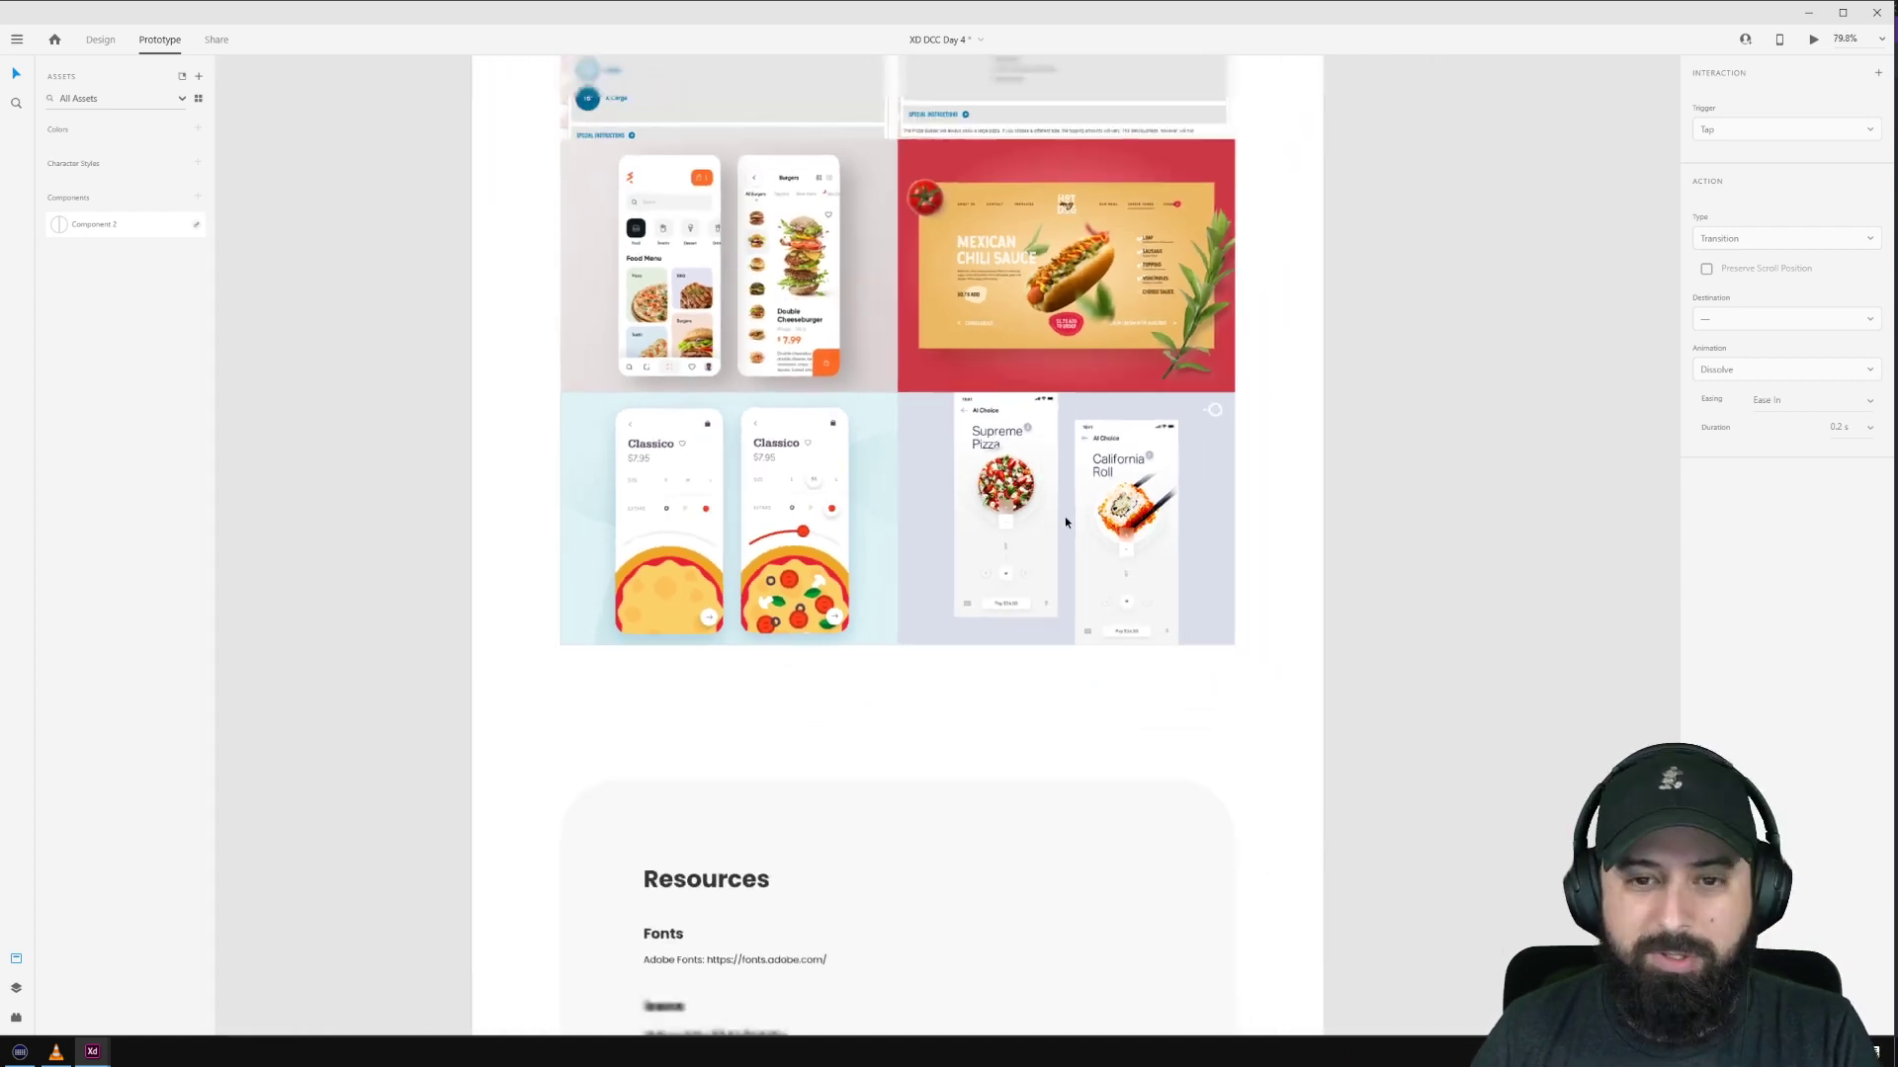
left_click_drag(1427, 343, 1271, 596)
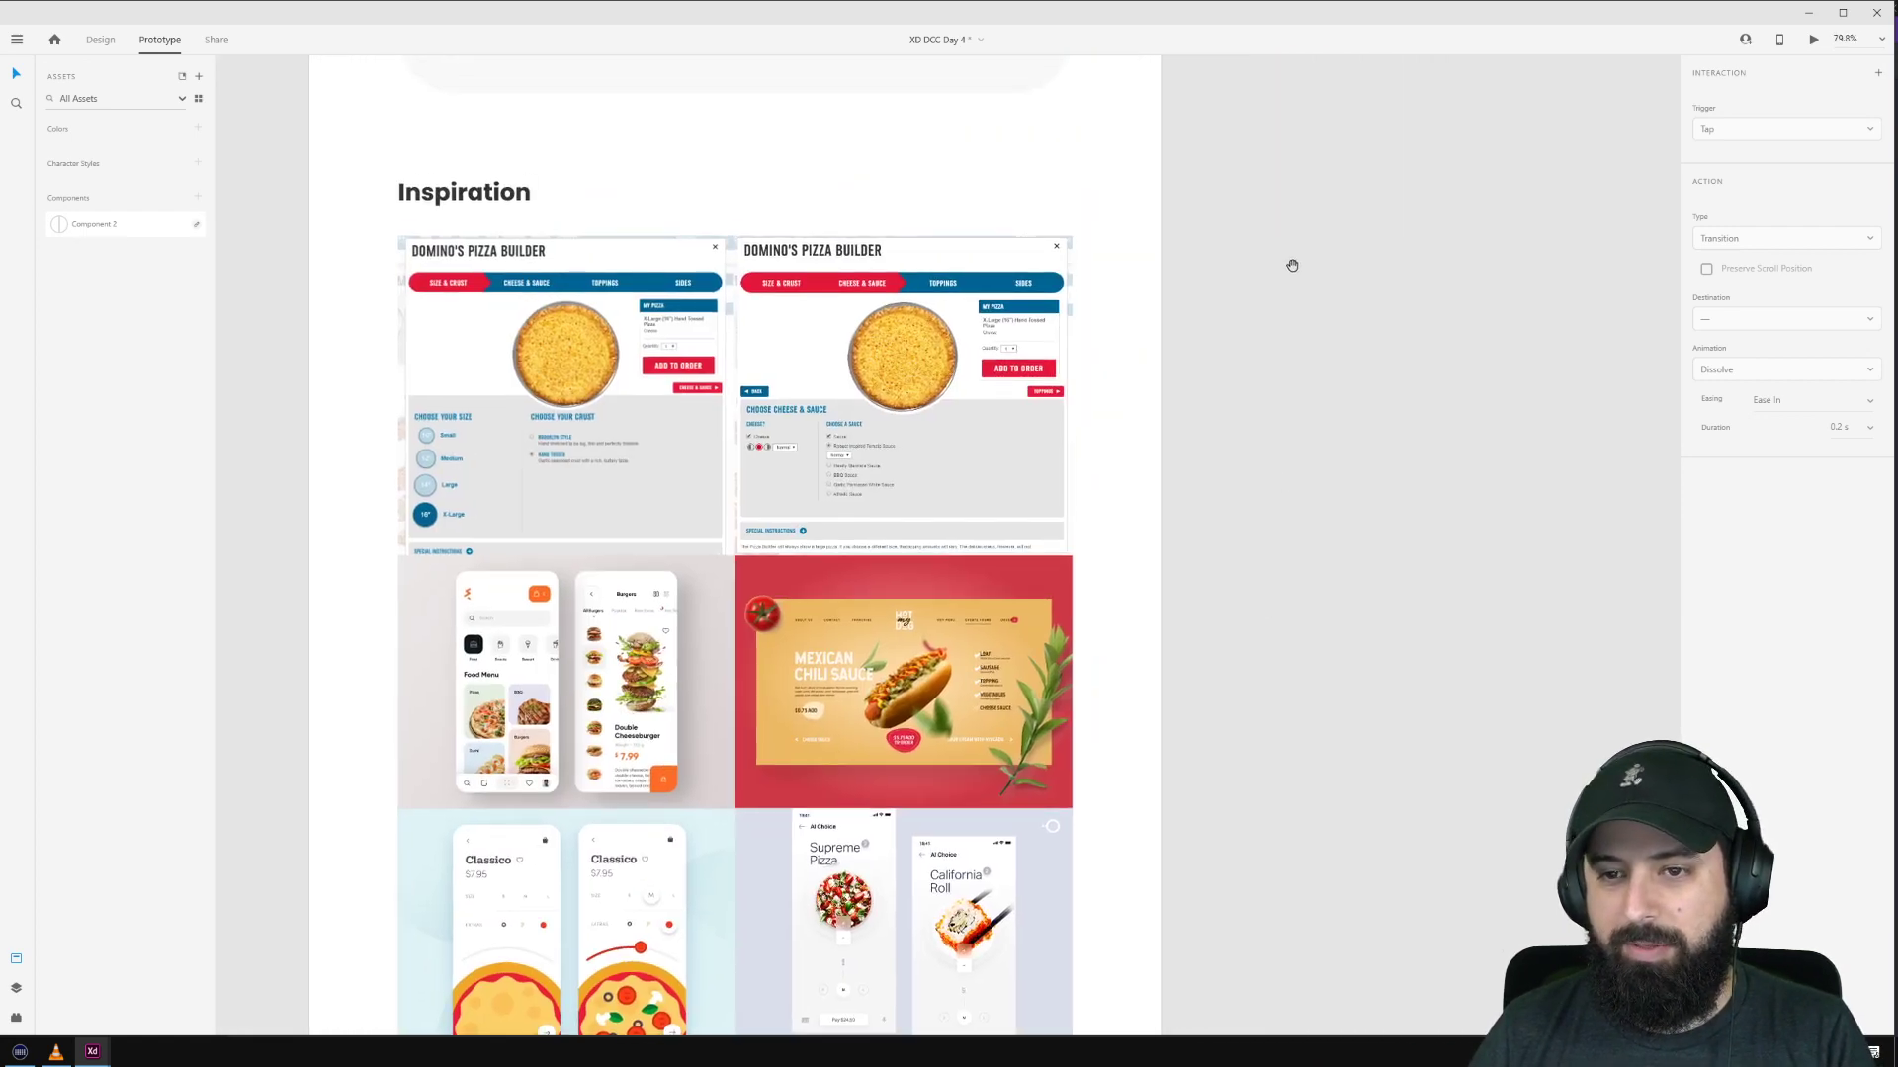
Step: Read the Resources section at the end of the Day 4 artboard, covering fonts, icons, plugins and feedback links
scroll(1291, 263, "up", 5)
scroll(1313, 310, "down", 6)
scroll(957, 627, "down", 8)
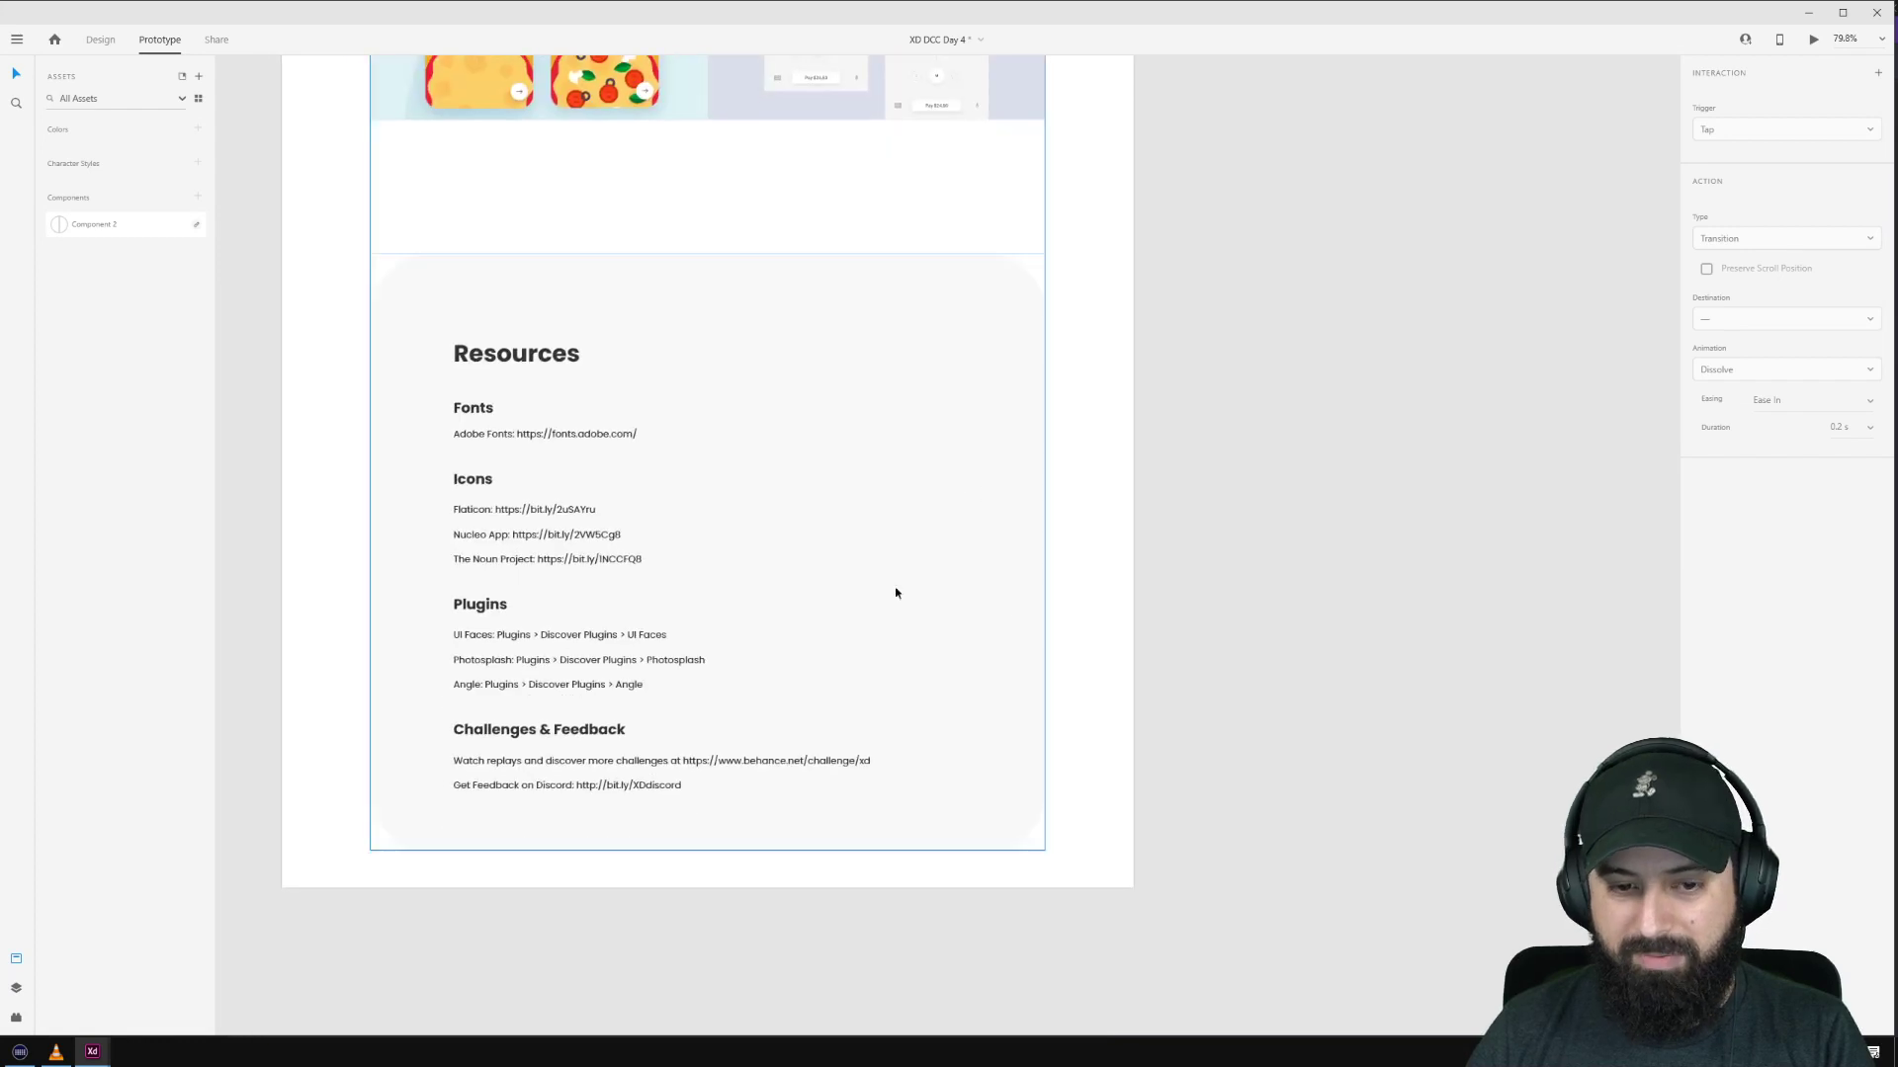
scroll(627, 618, "up", 3)
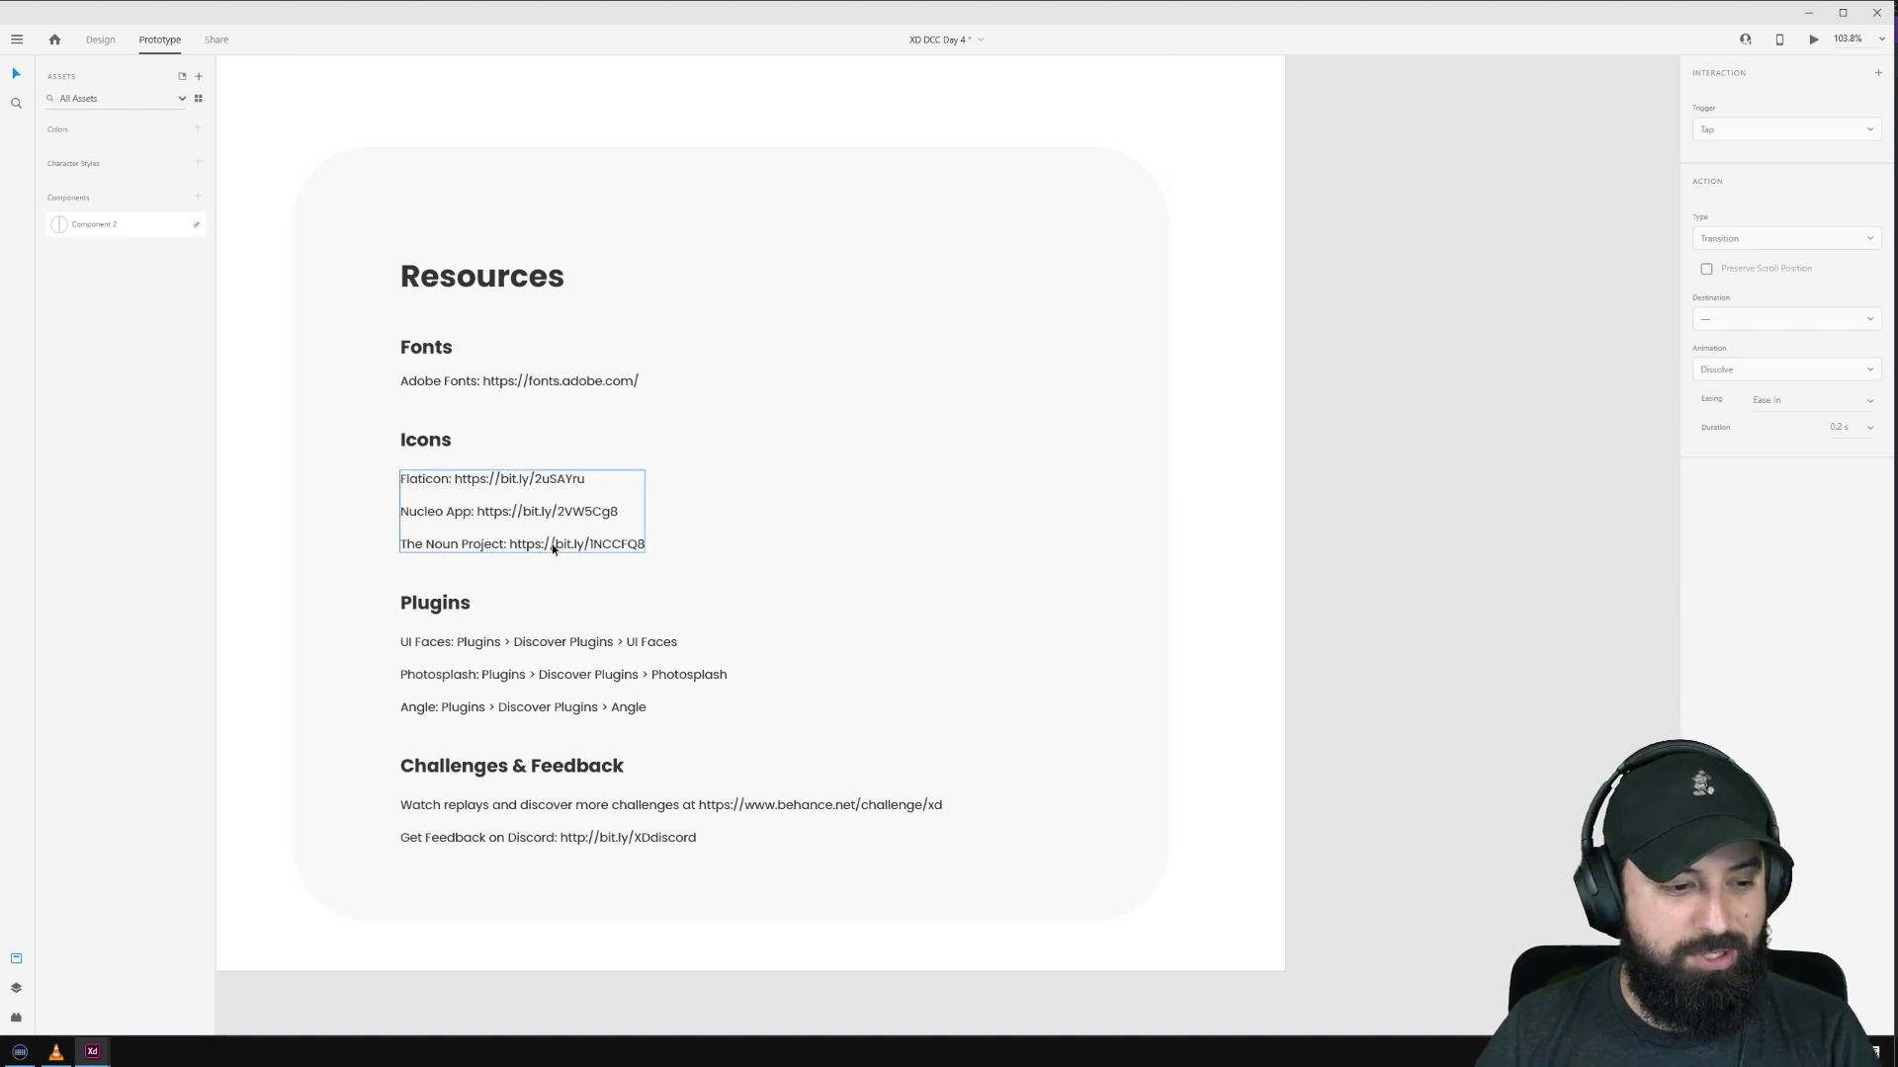
scroll(552, 544, "down", 3)
scroll(551, 544, "down", 2)
Step: Copy the Scotty's navigation bar onto the blank Artboard – 1 and align it to the artboard's top edge
scroll(970, 643, "up", 10)
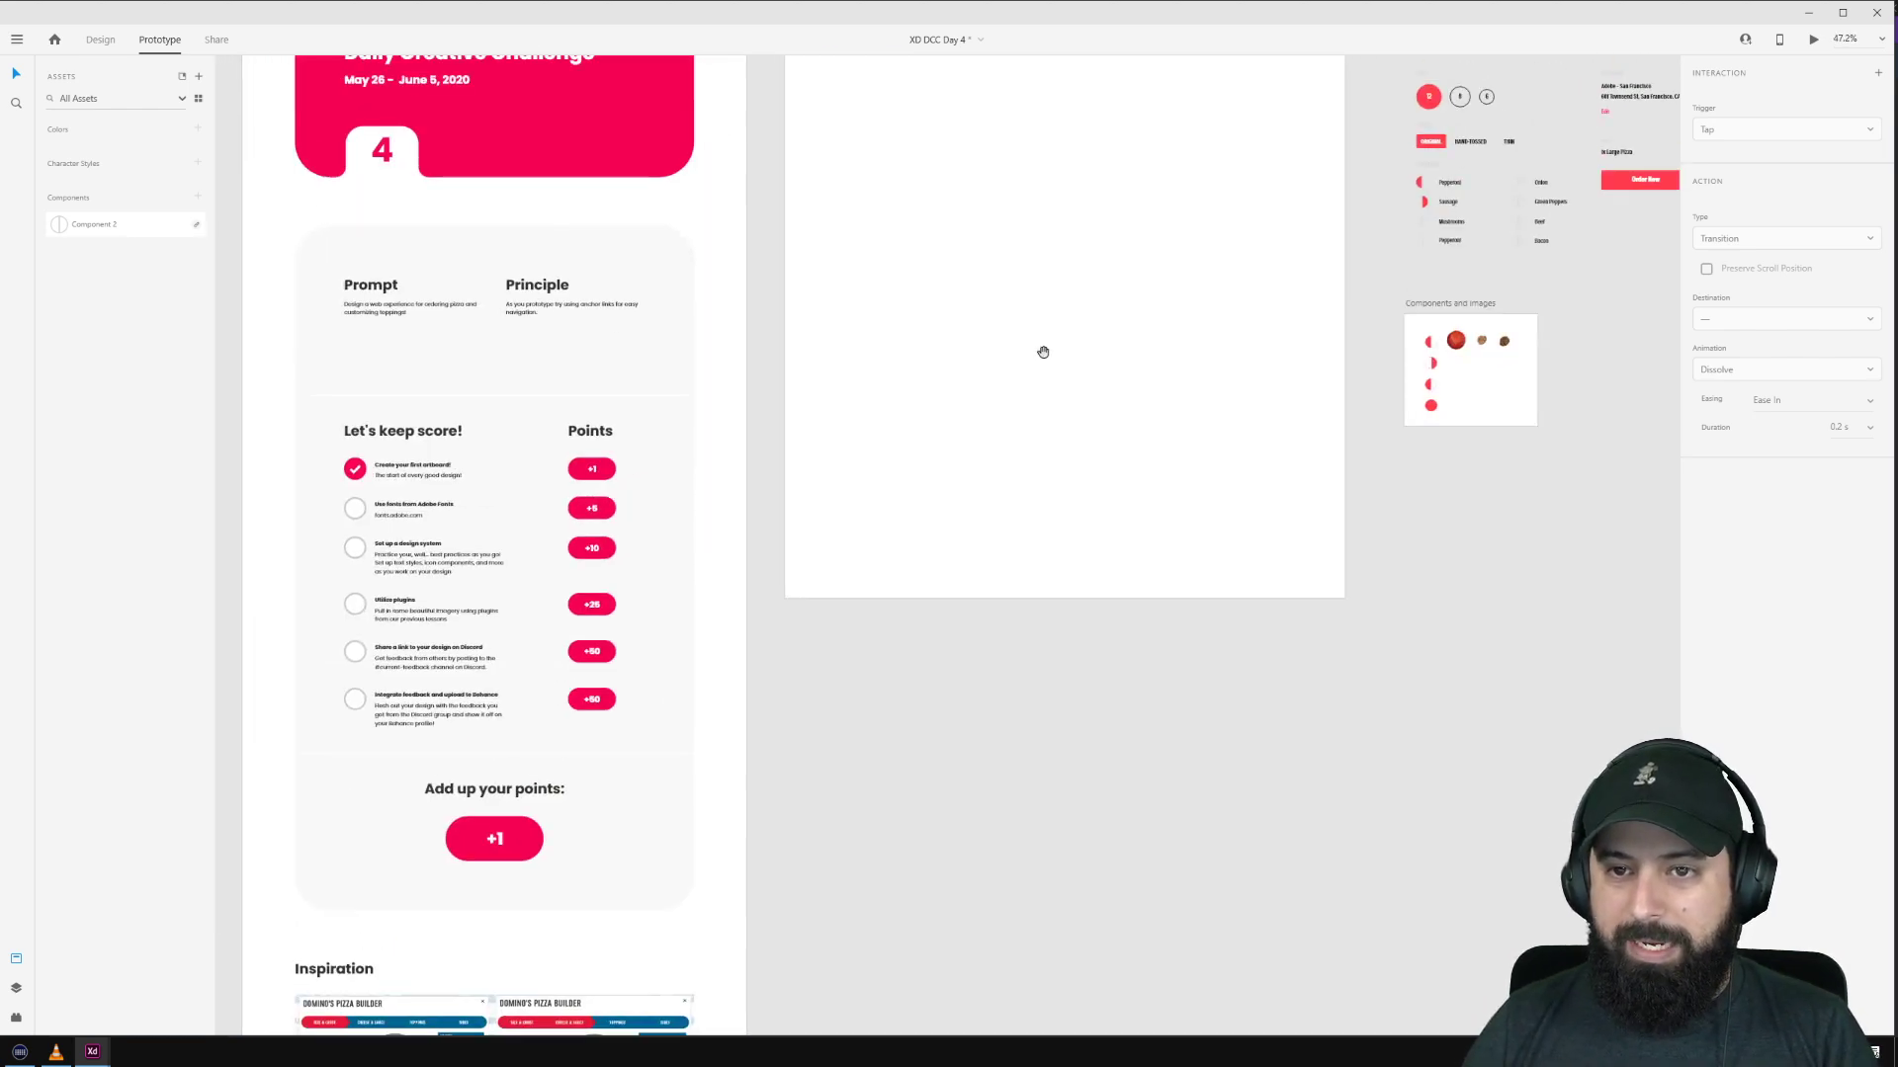
scroll(1091, 487, "right", 2)
left_click_drag(1091, 486, 923, 327)
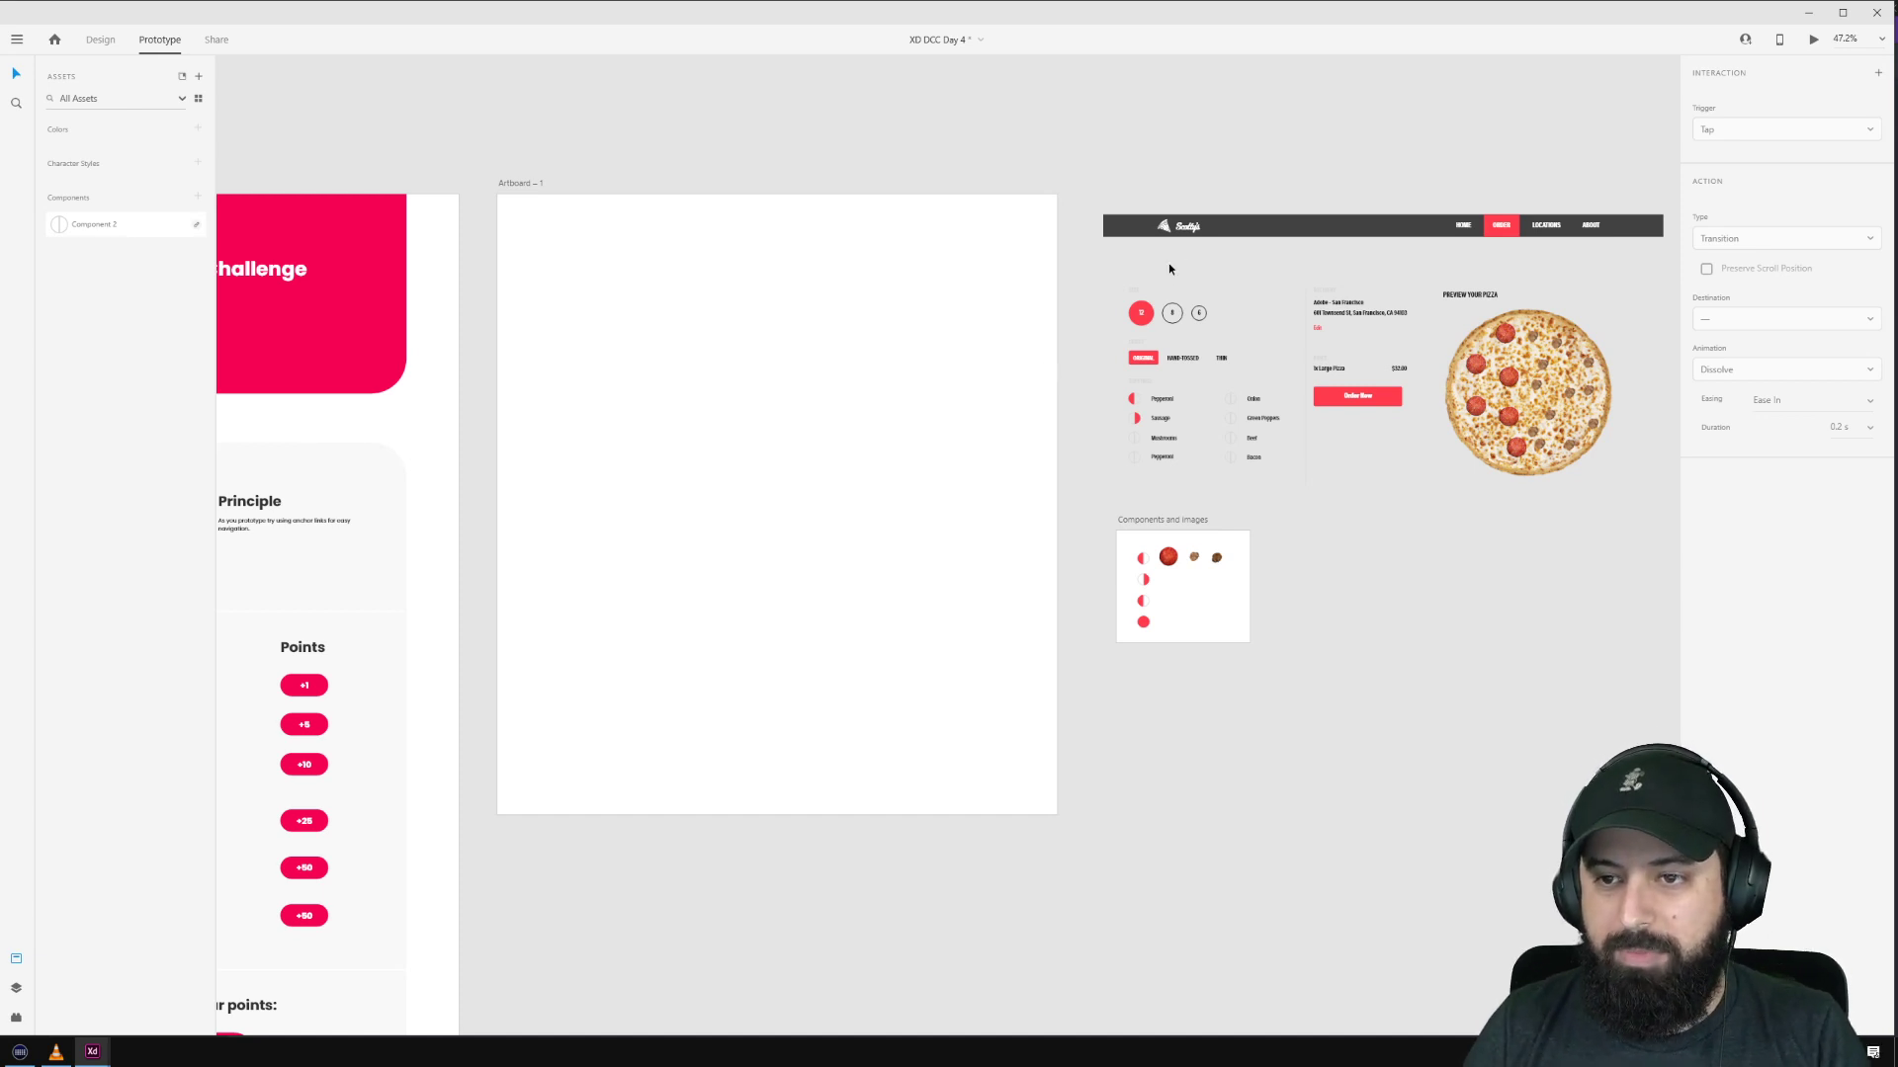
left_click(1218, 221)
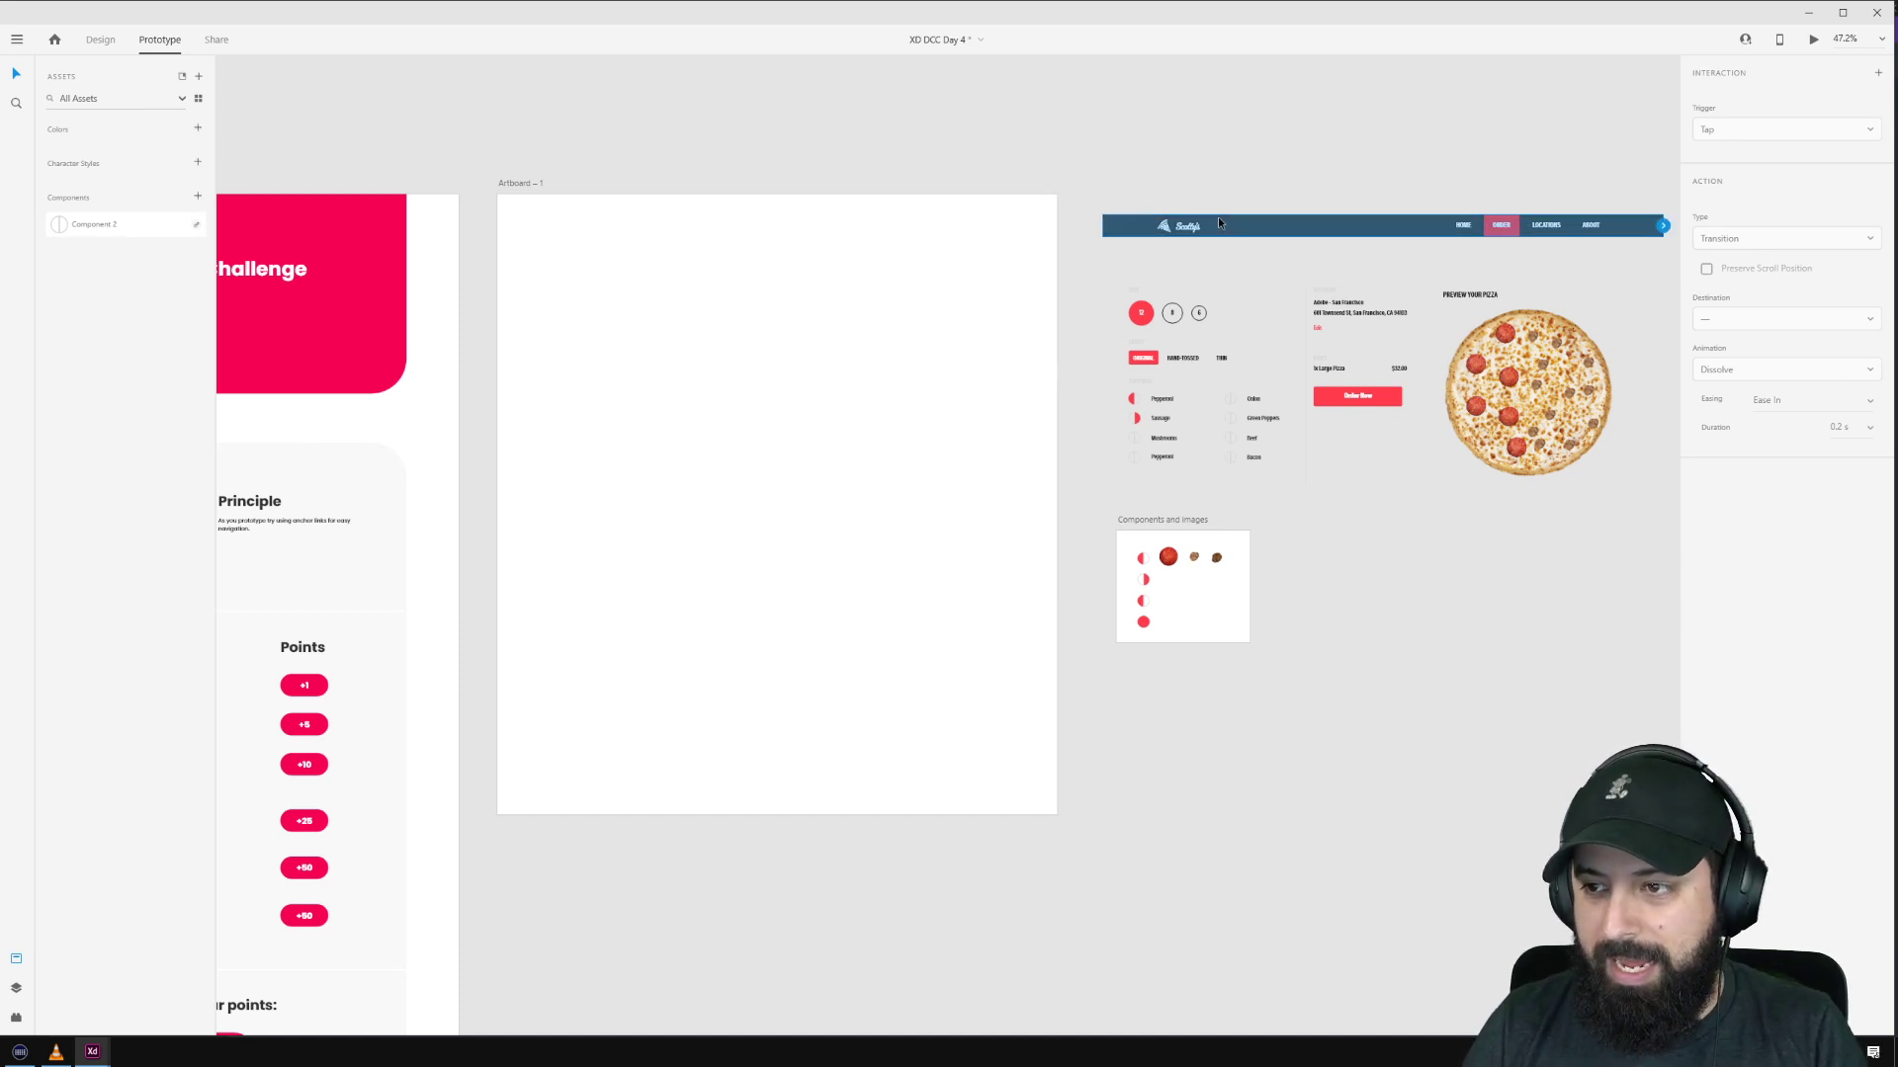
left_click(100, 39)
left_click(509, 186)
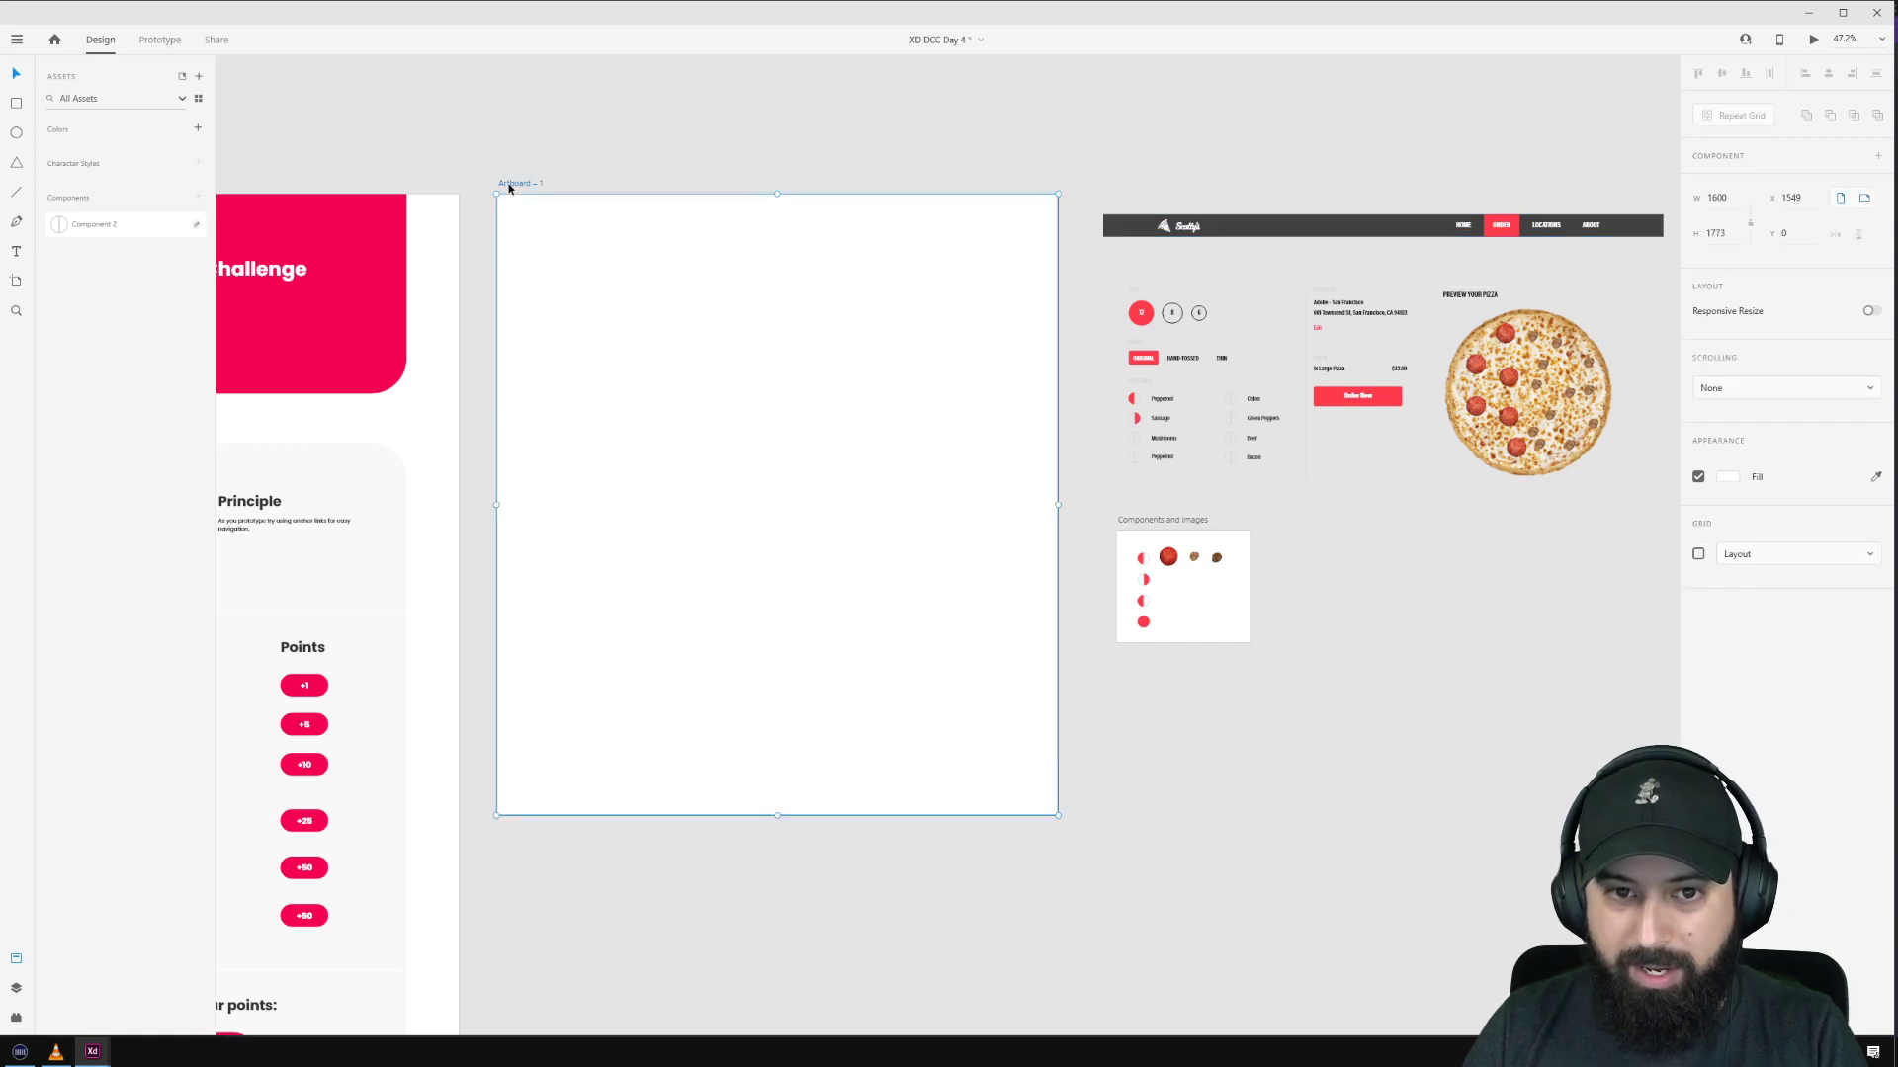
key("ctrl+v")
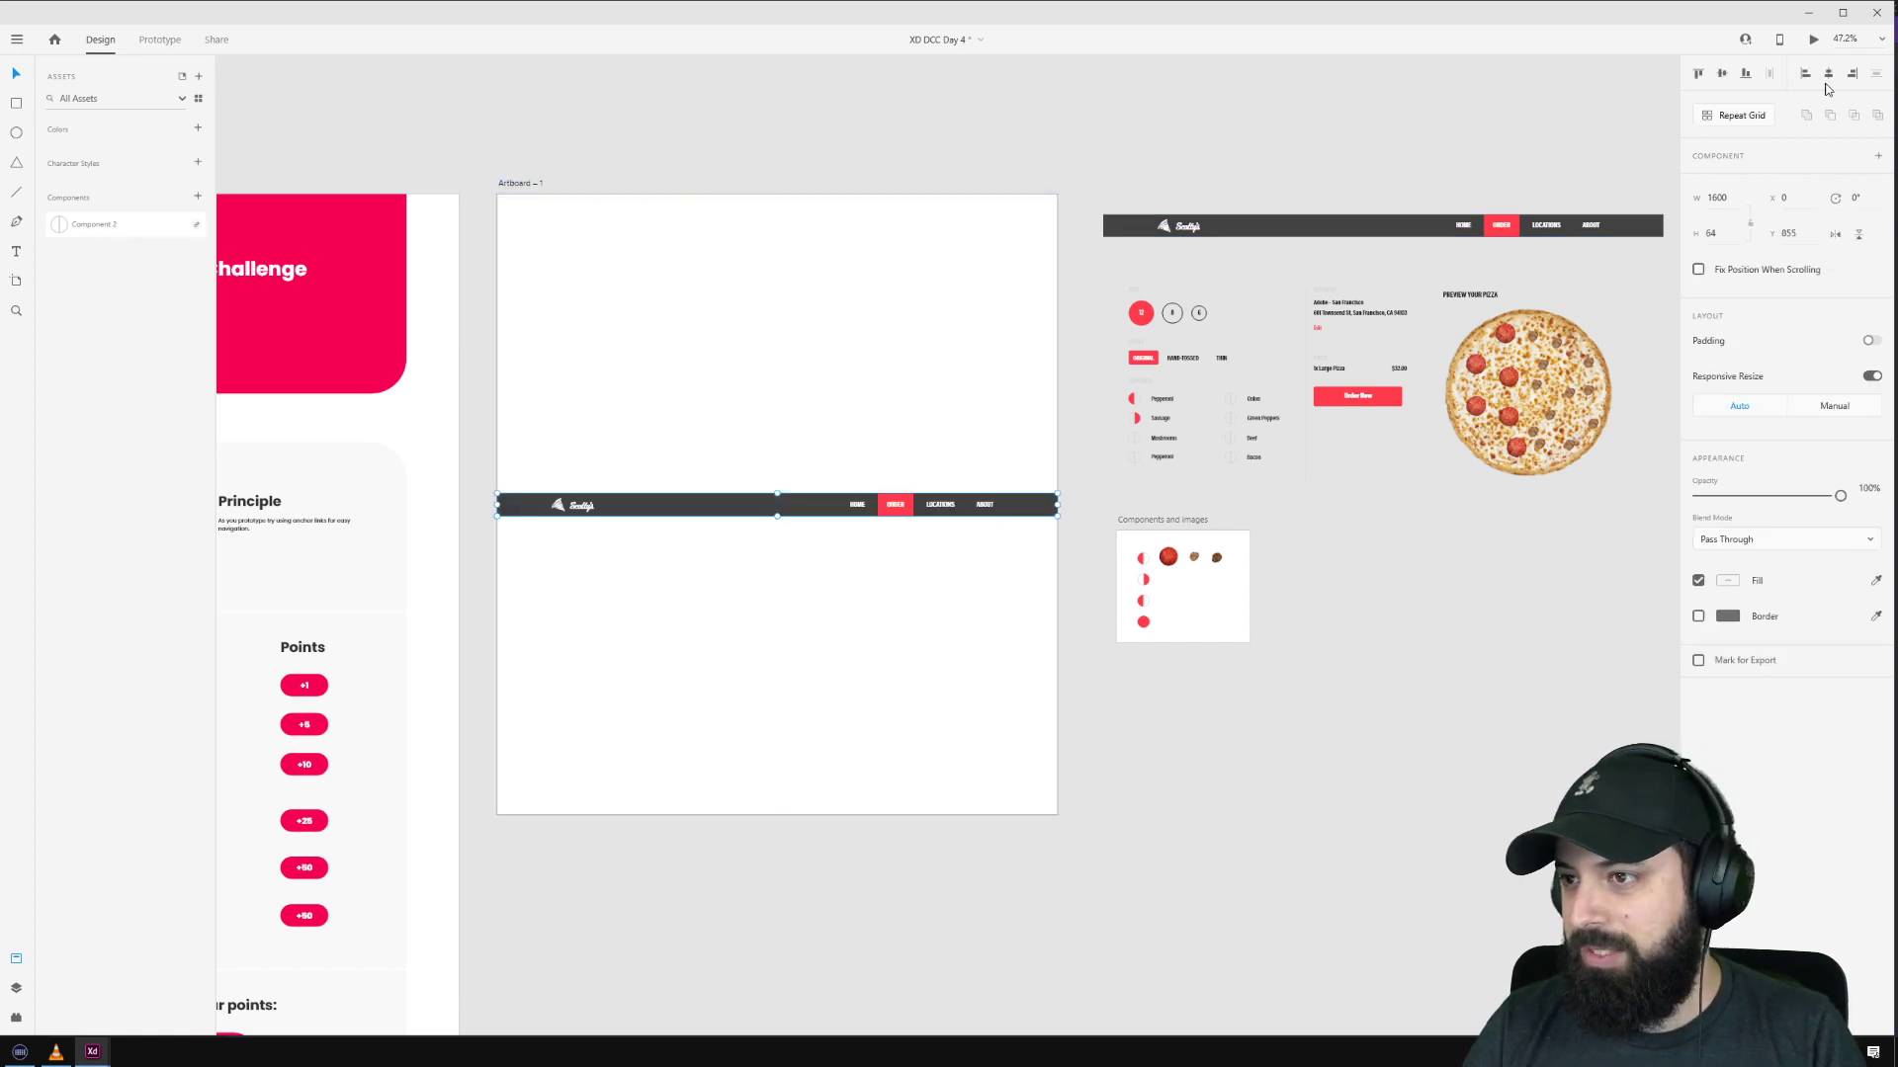
left_click(1698, 73)
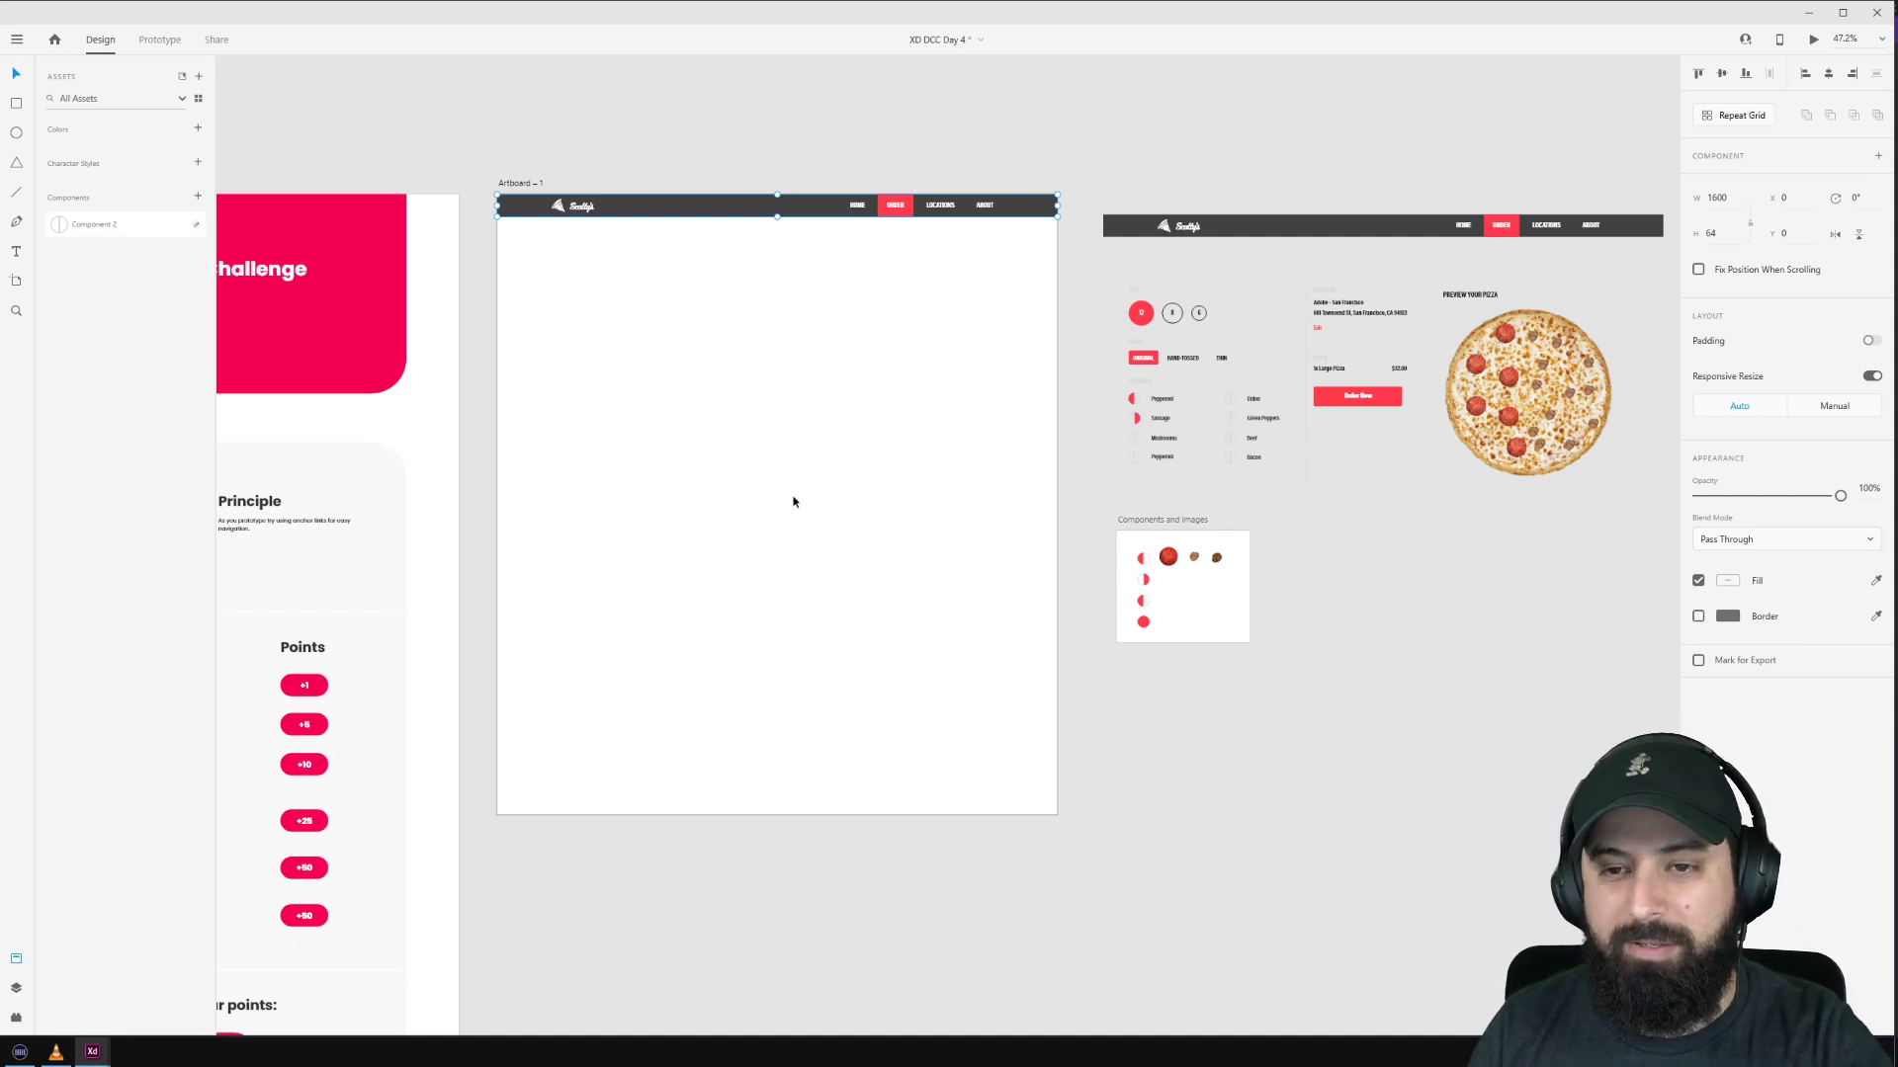
Step: Fix the navigation bar's position when scrolling and set Artboard – 1 to vertical scrolling
scroll(806, 295, "up", 2)
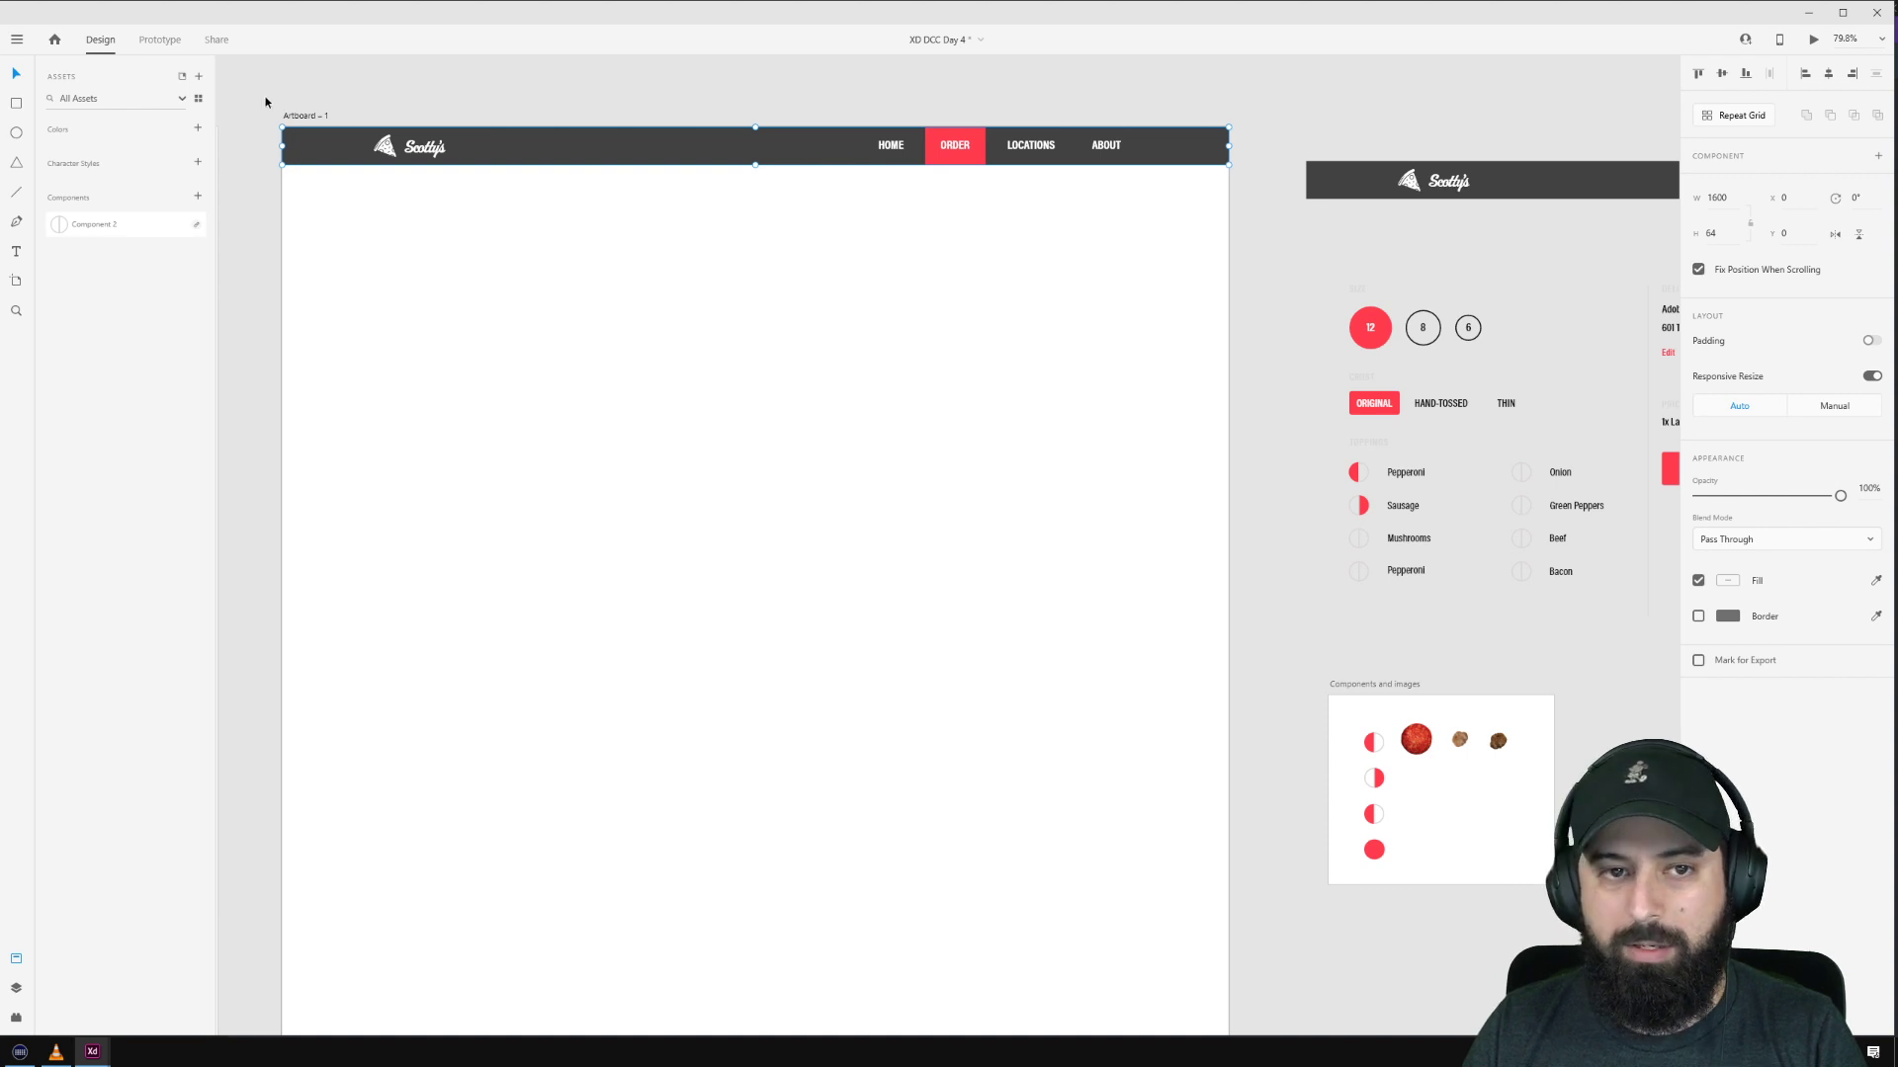
left_click(296, 116)
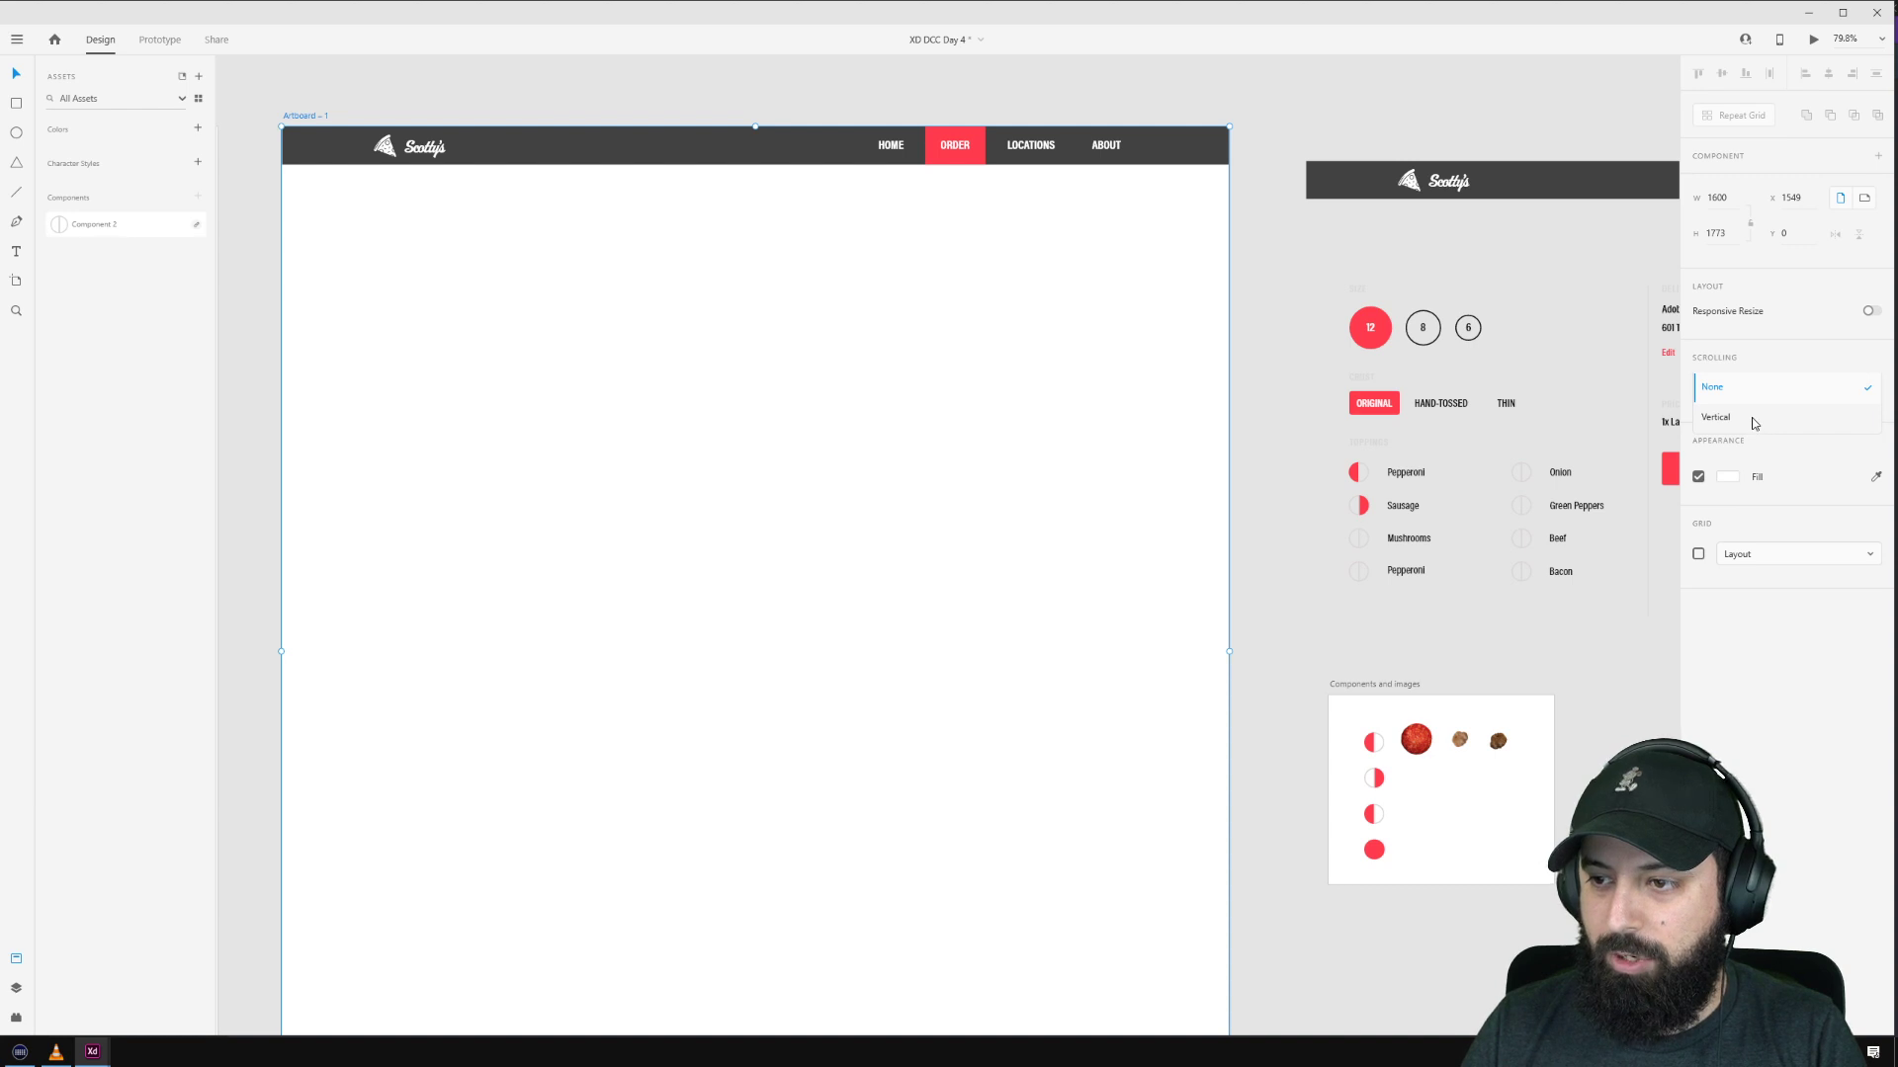
left_click(1759, 417)
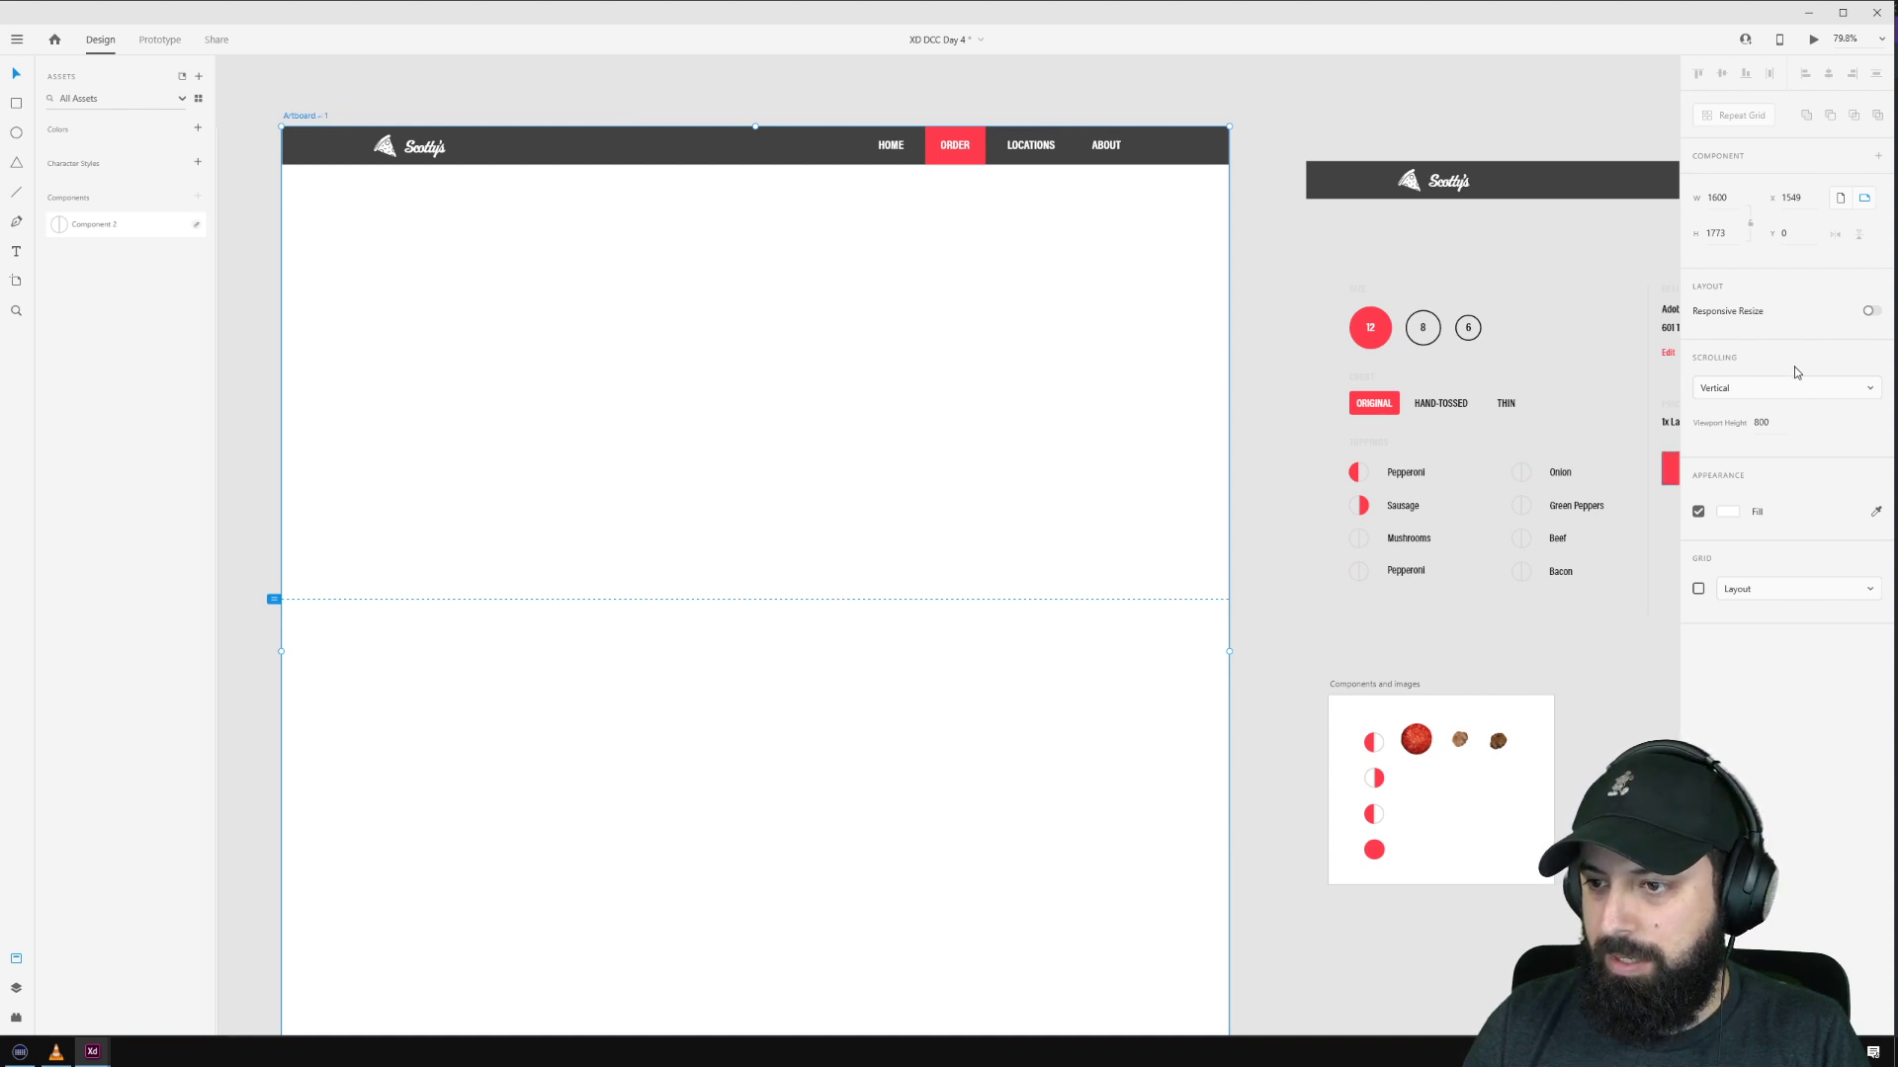
Step: Change the fill of Artboard – 1 to a near-black solid color
left_click(1875, 512)
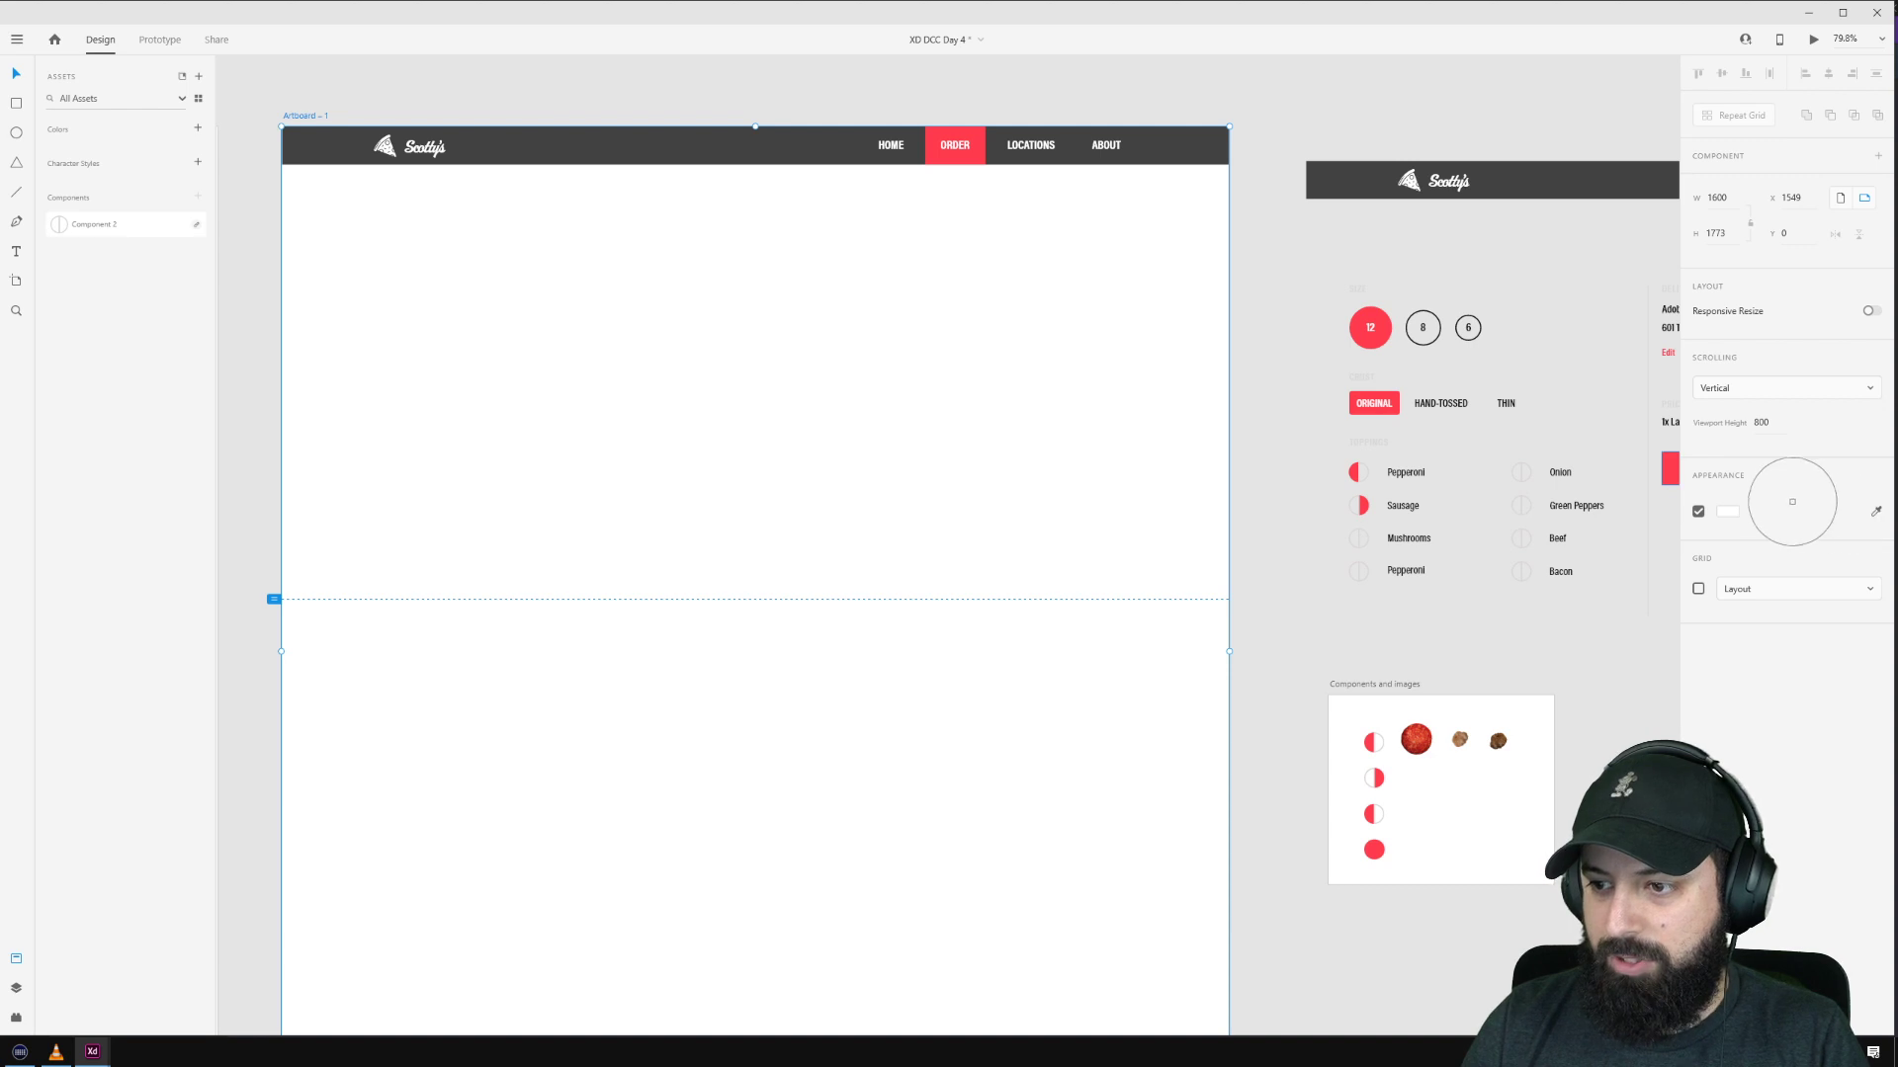
left_click(1730, 512)
left_click(1509, 555)
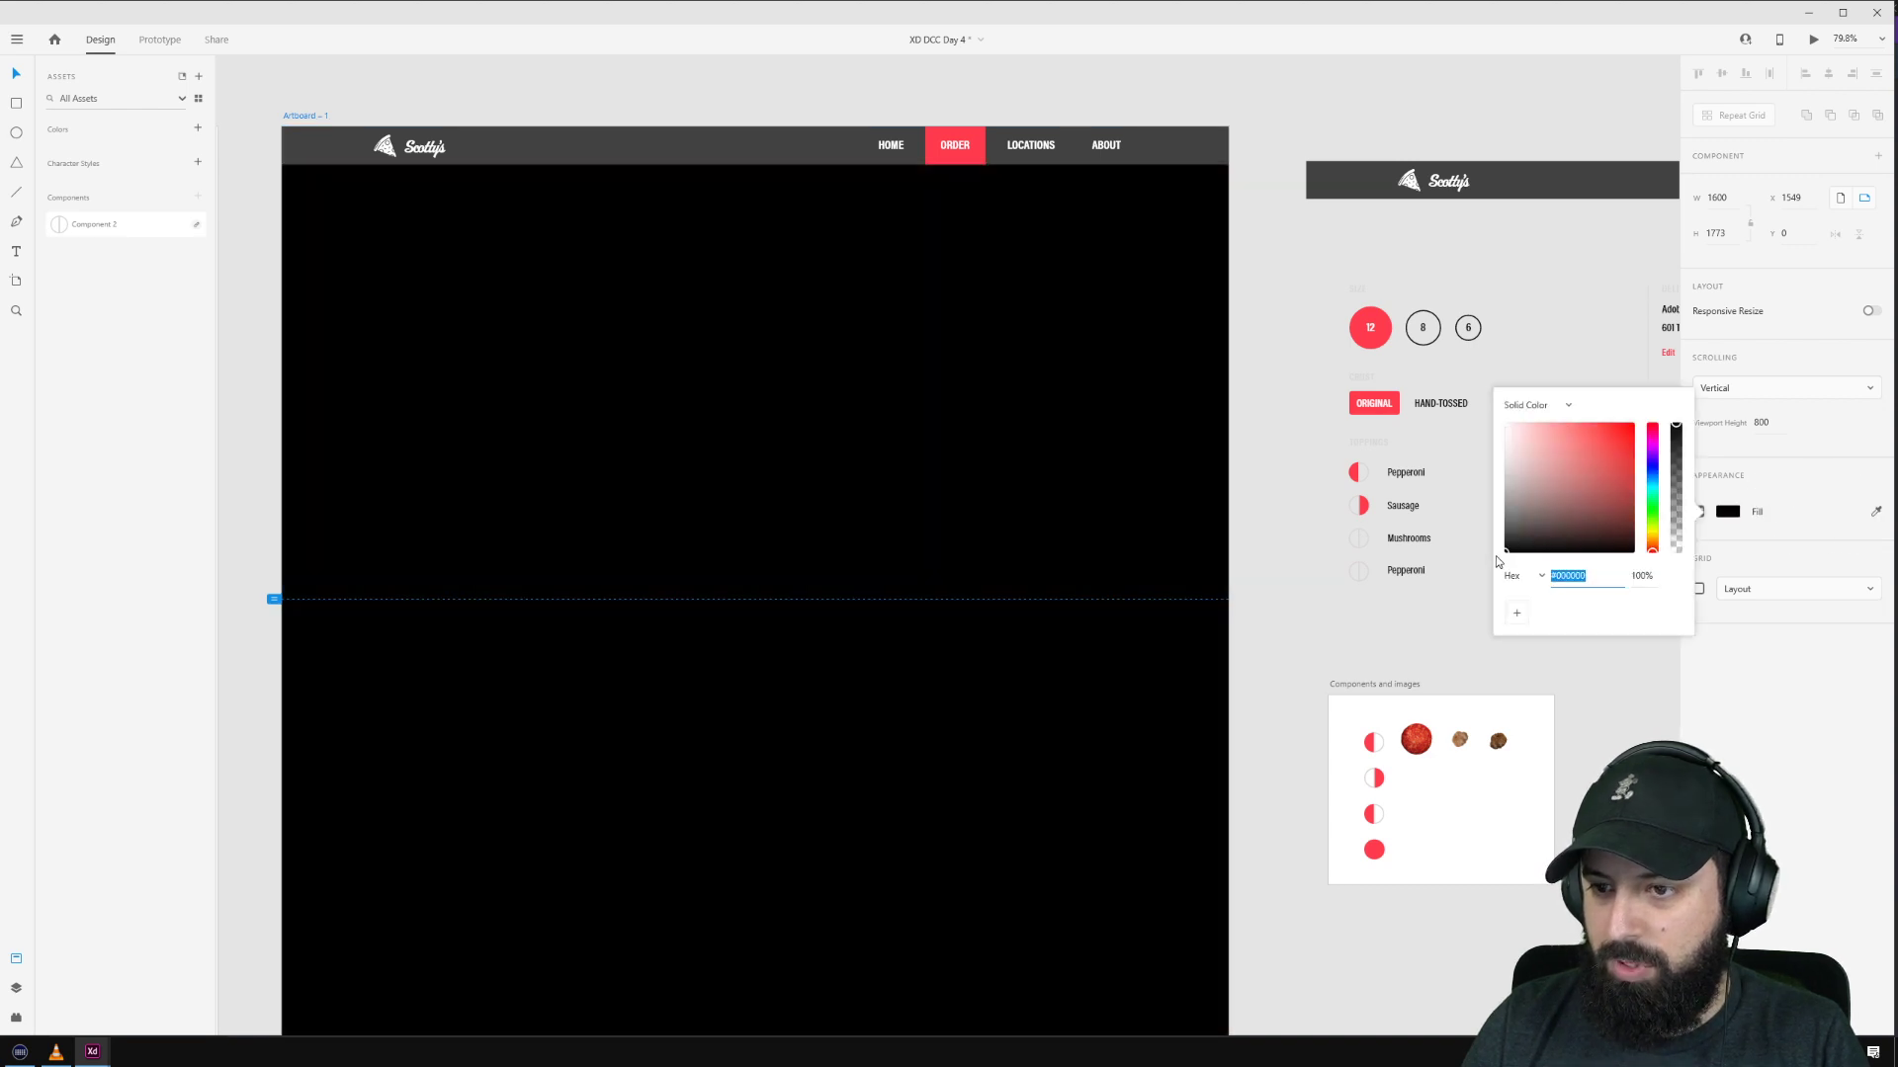
left_click_drag(1498, 561, 1495, 550)
left_click(1042, 90)
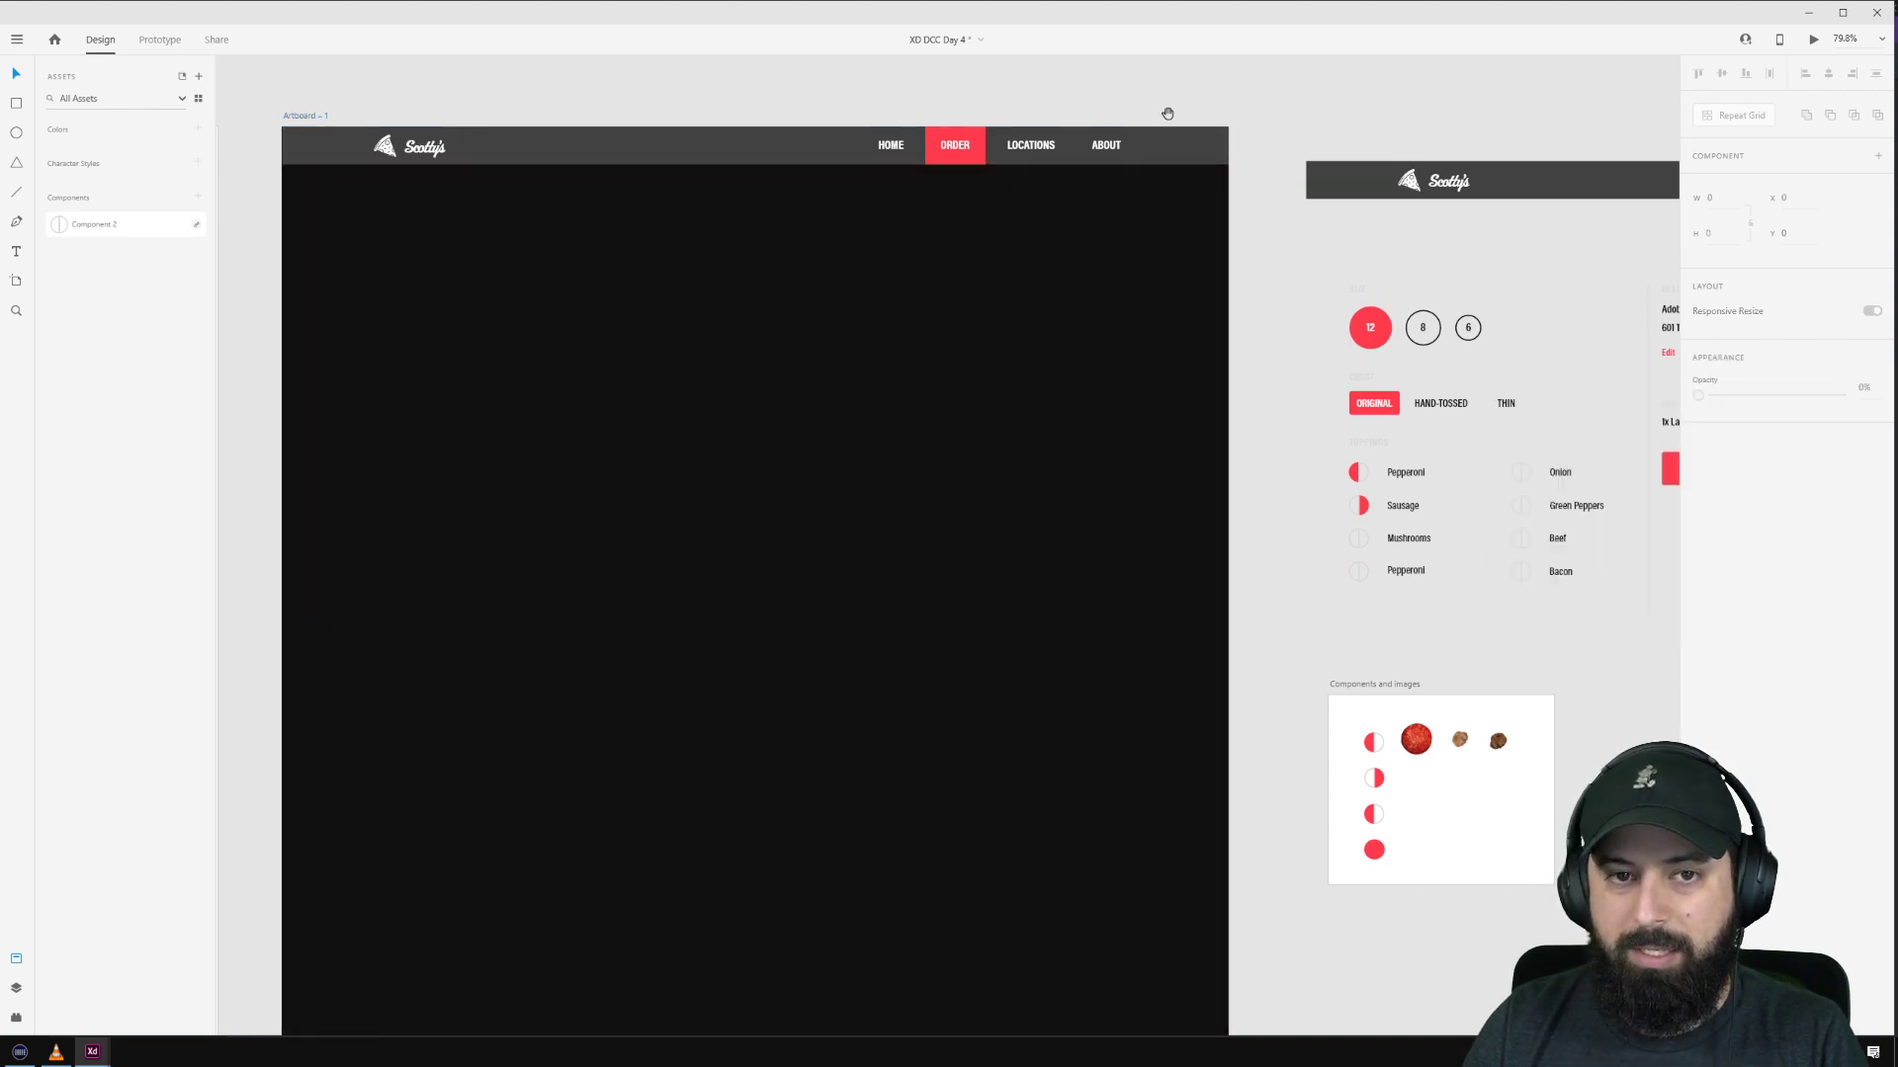
Step: Copy the pizza preview group onto Artboard – 1 and place it in the artboard's upper right, below the navigation bar
scroll(1067, 93, "right", 6)
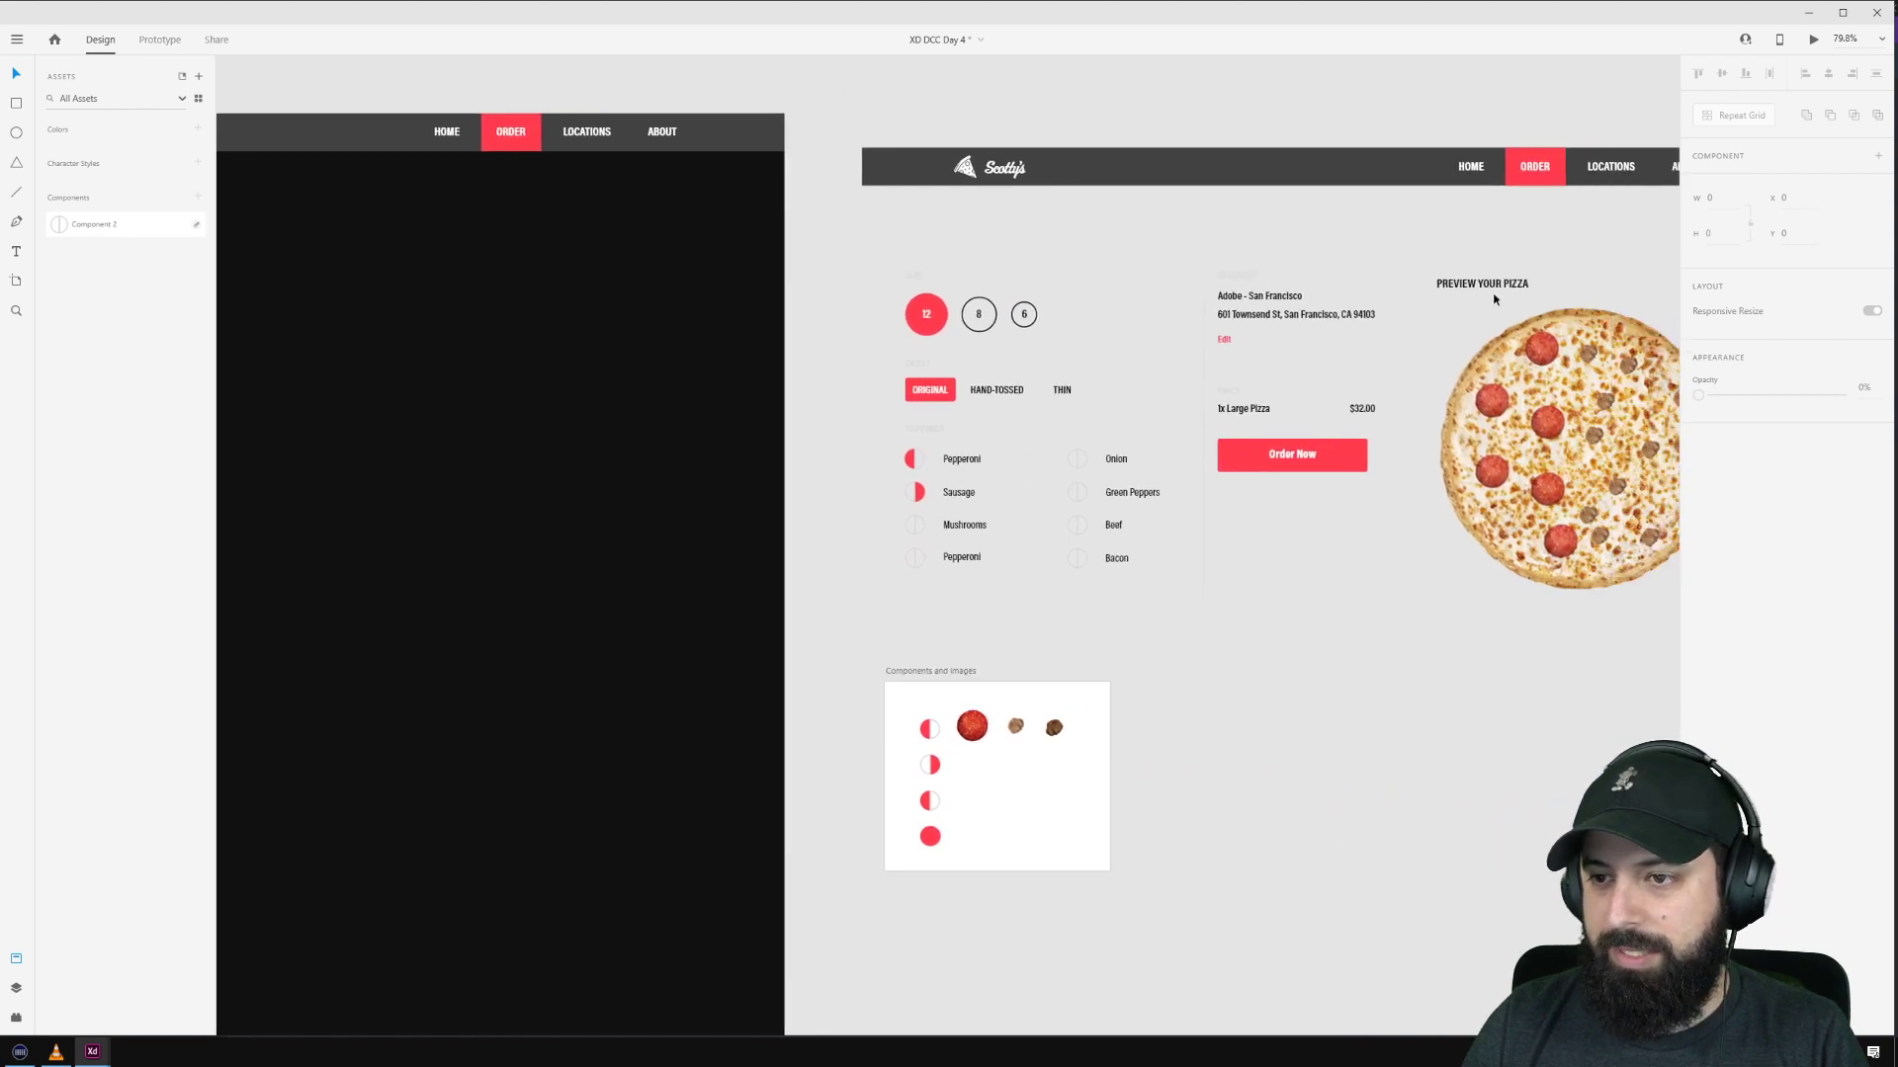
left_click(1495, 293)
scroll(649, 132, "left", 7)
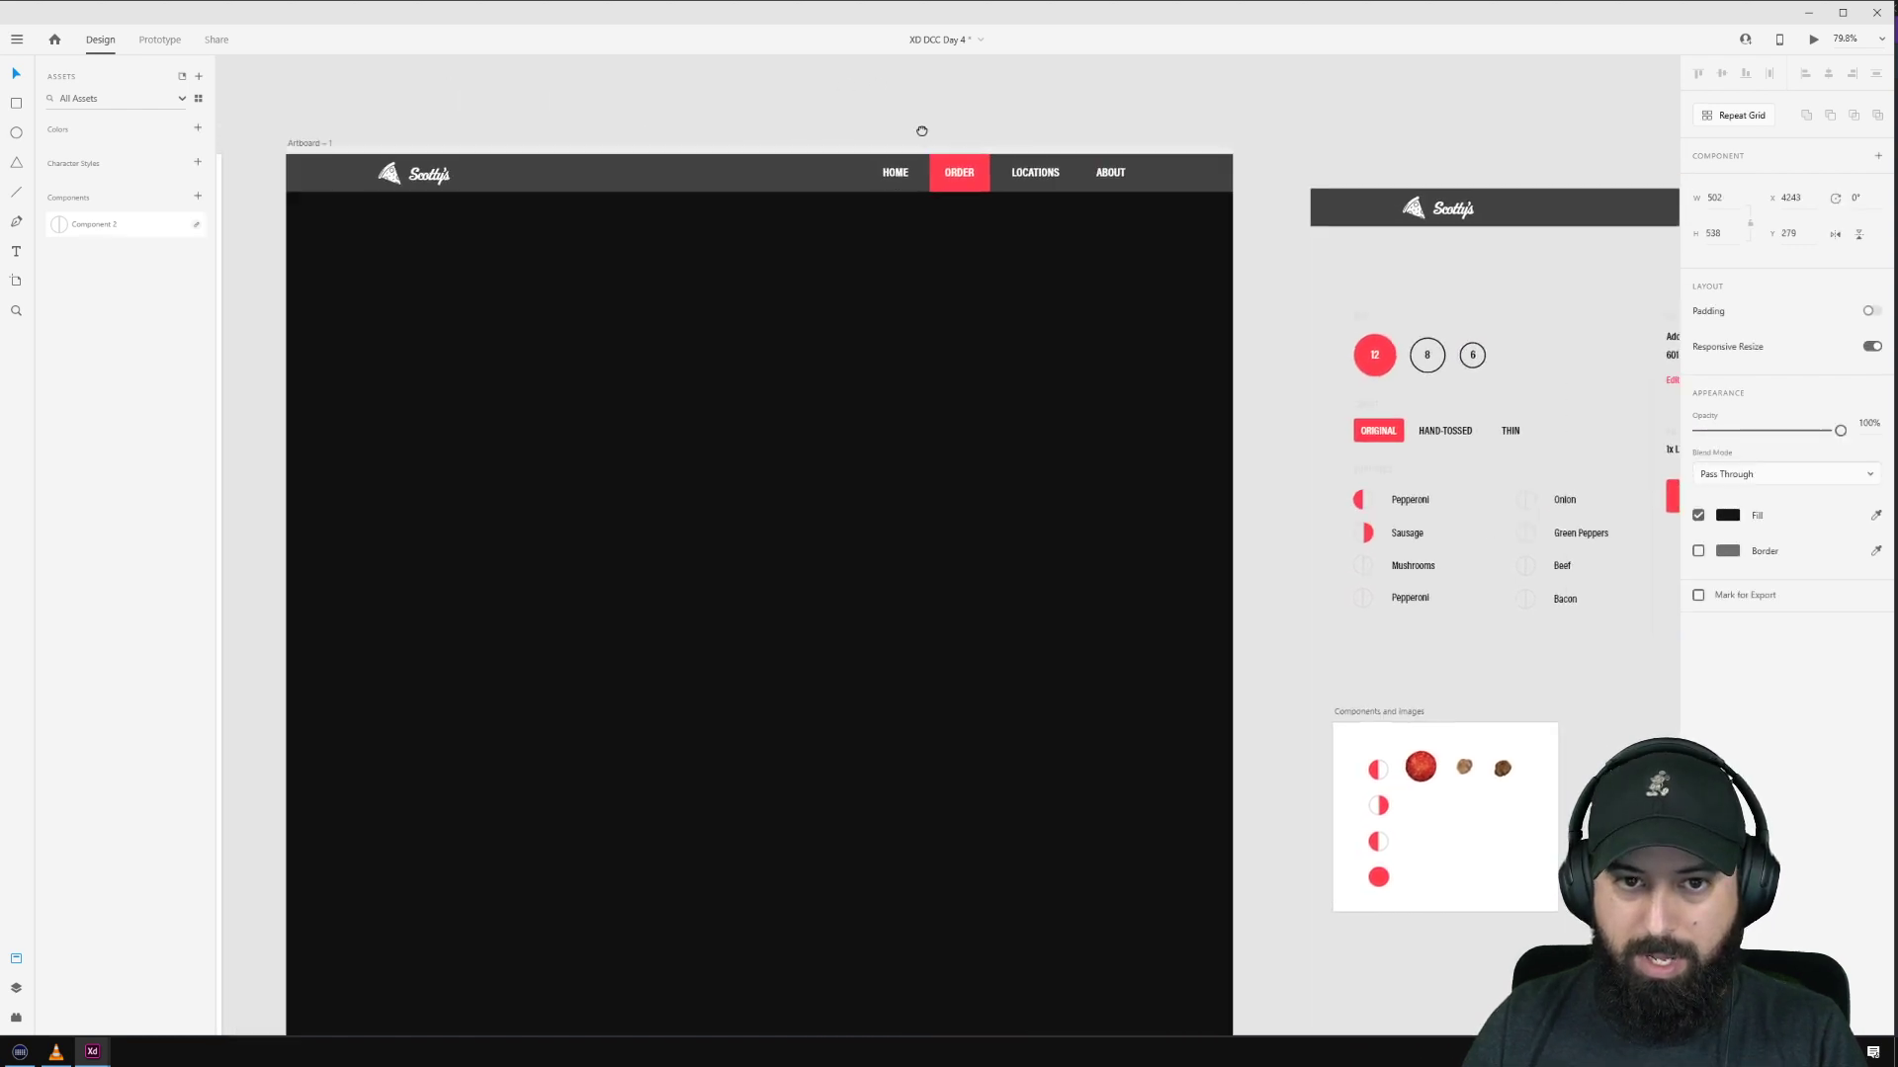
left_click(339, 144)
key("ctrl+v")
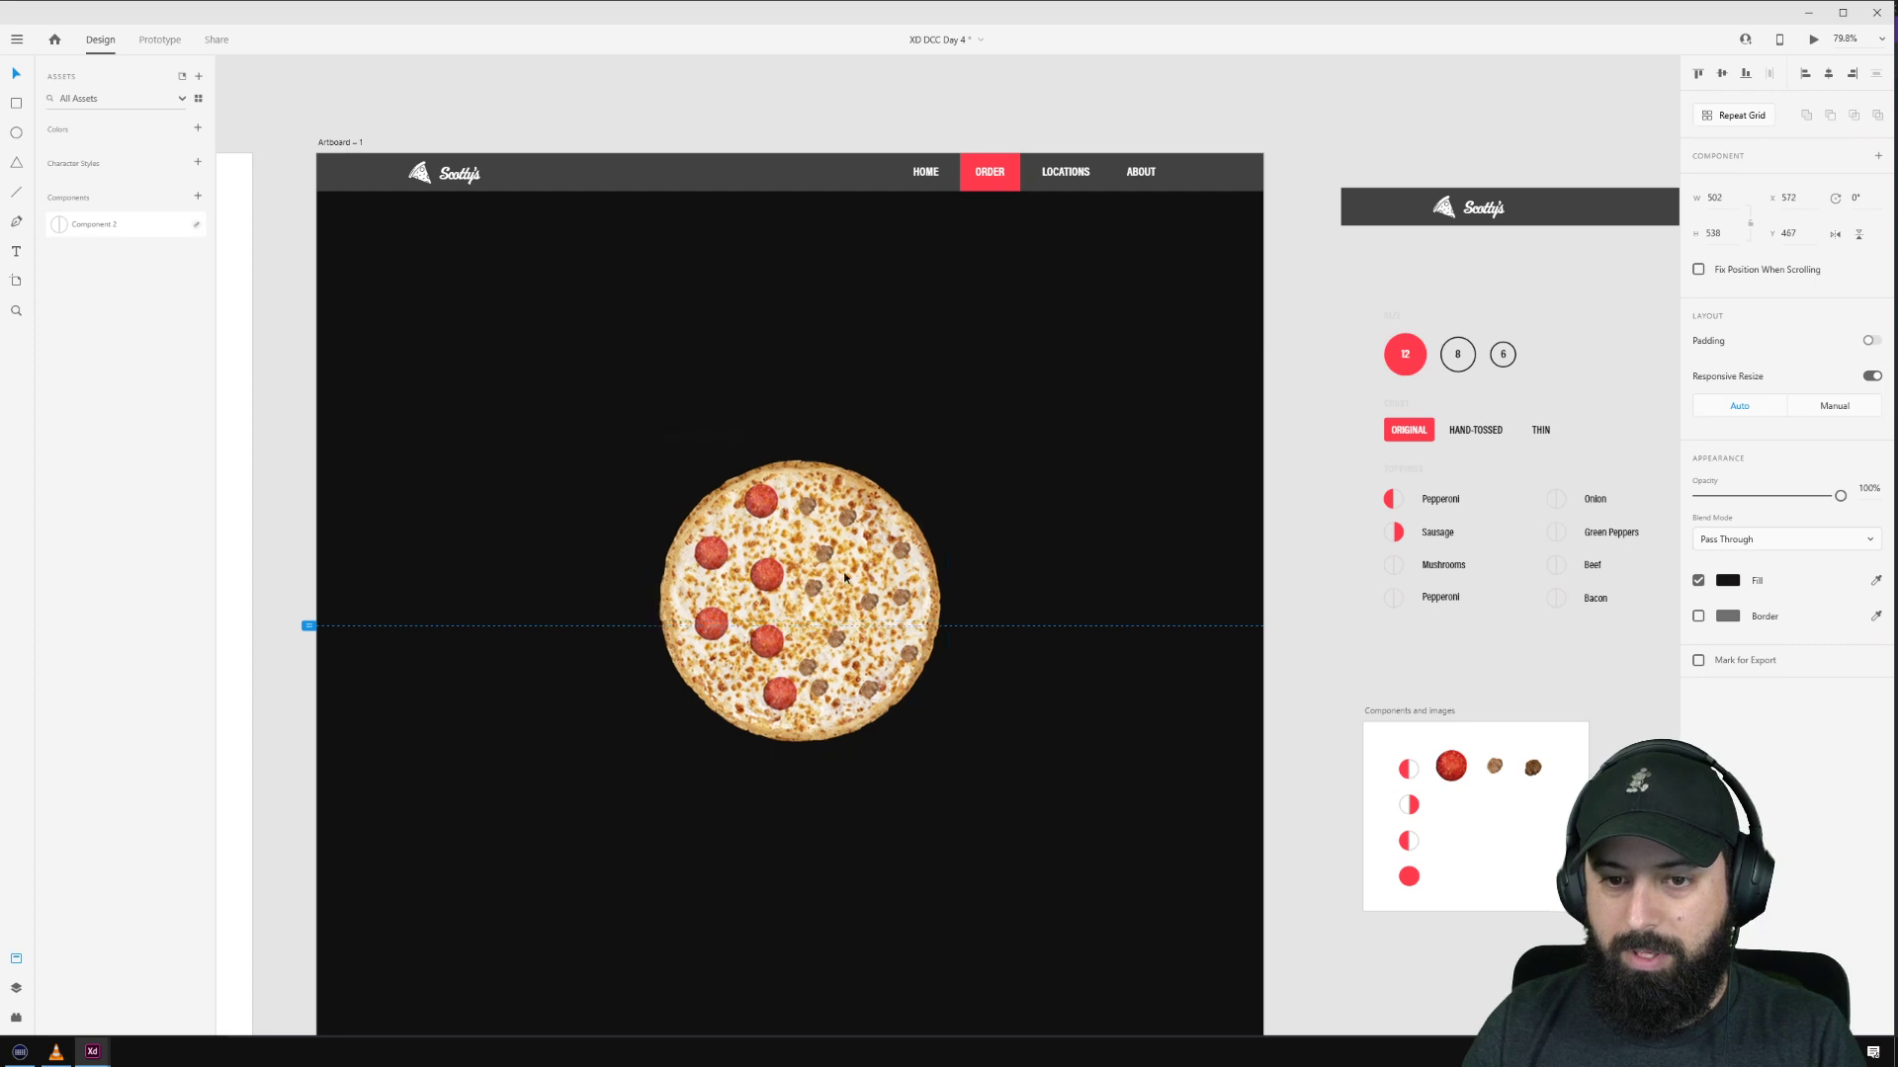
left_click_drag(822, 590, 1117, 389)
left_click(892, 284)
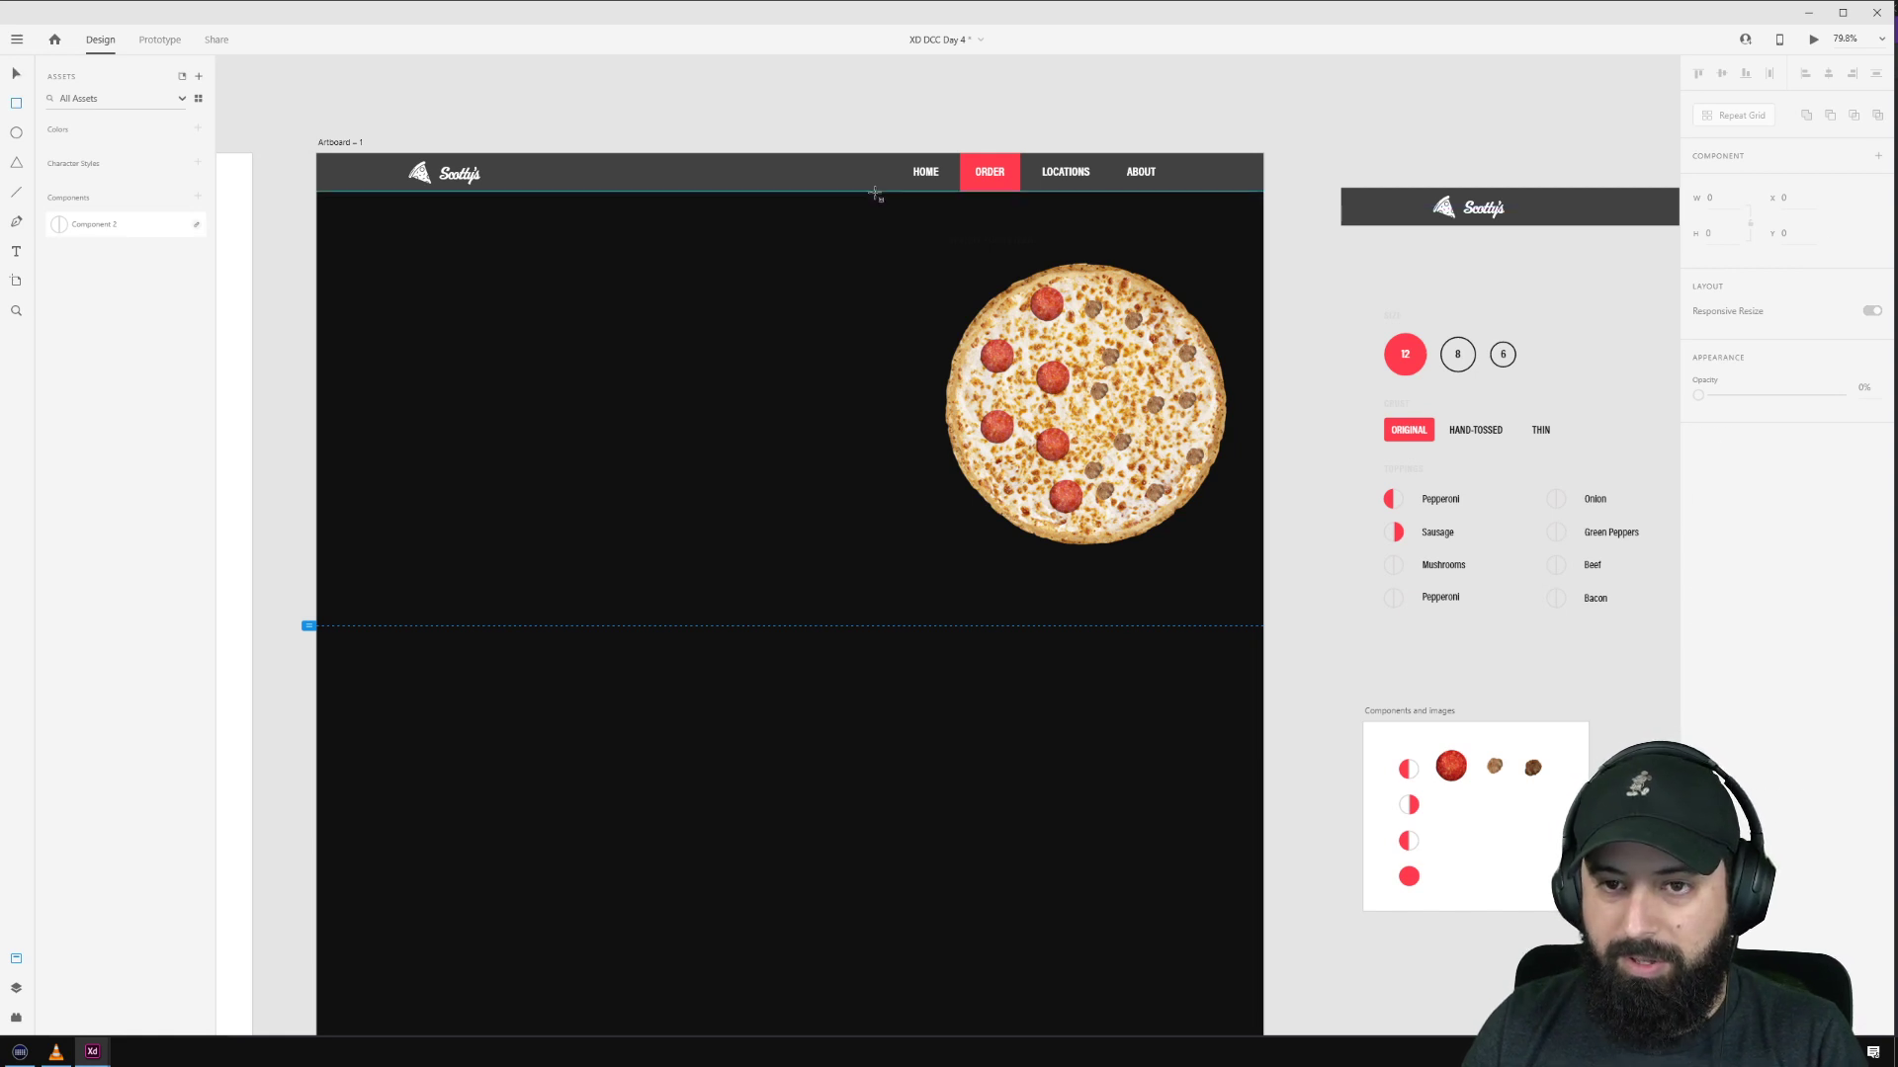
Step: Place a borderless white rectangle about 657 × 735 behind the pizza preview and shift the preview slightly up and left on it
mouse_move(875, 190)
left_mouse_down()
mouse_move(1114, 543)
mouse_move(1260, 625)
left_mouse_up()
left_click(1698, 616)
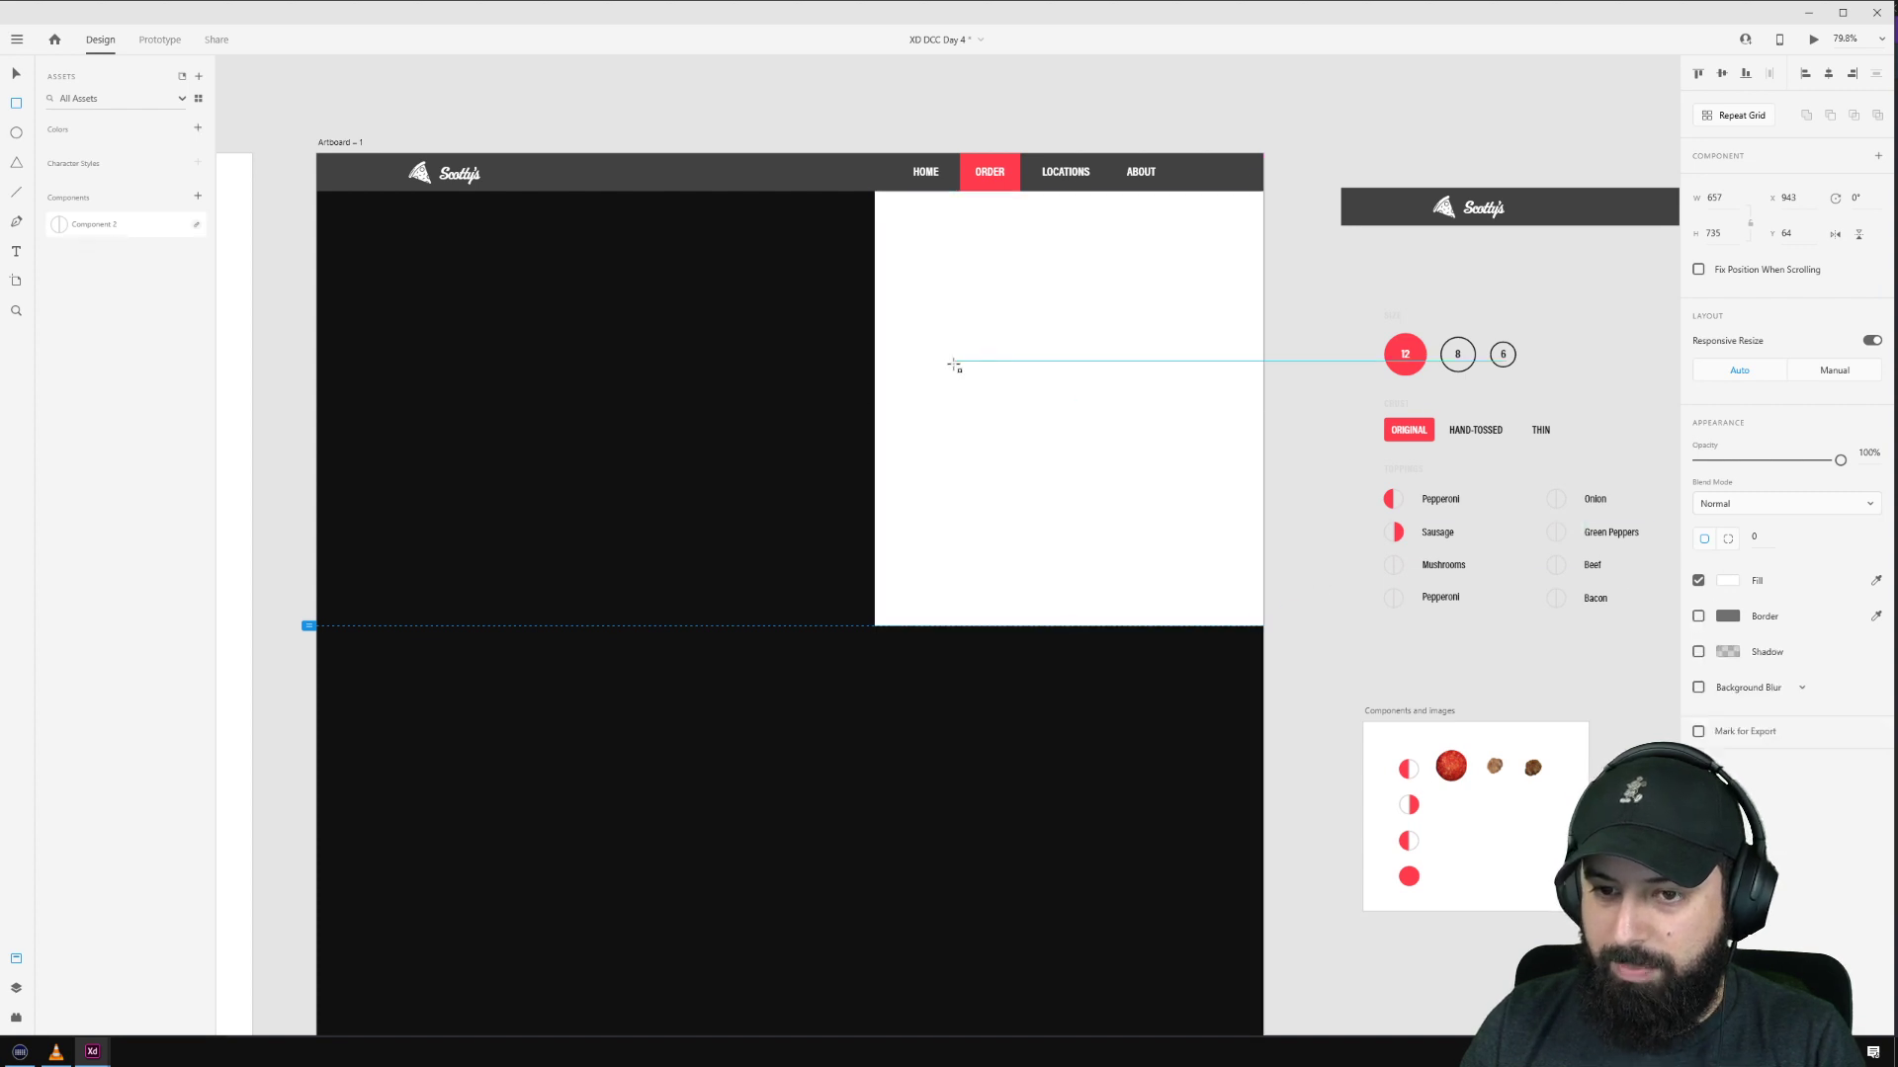
right_click(953, 365)
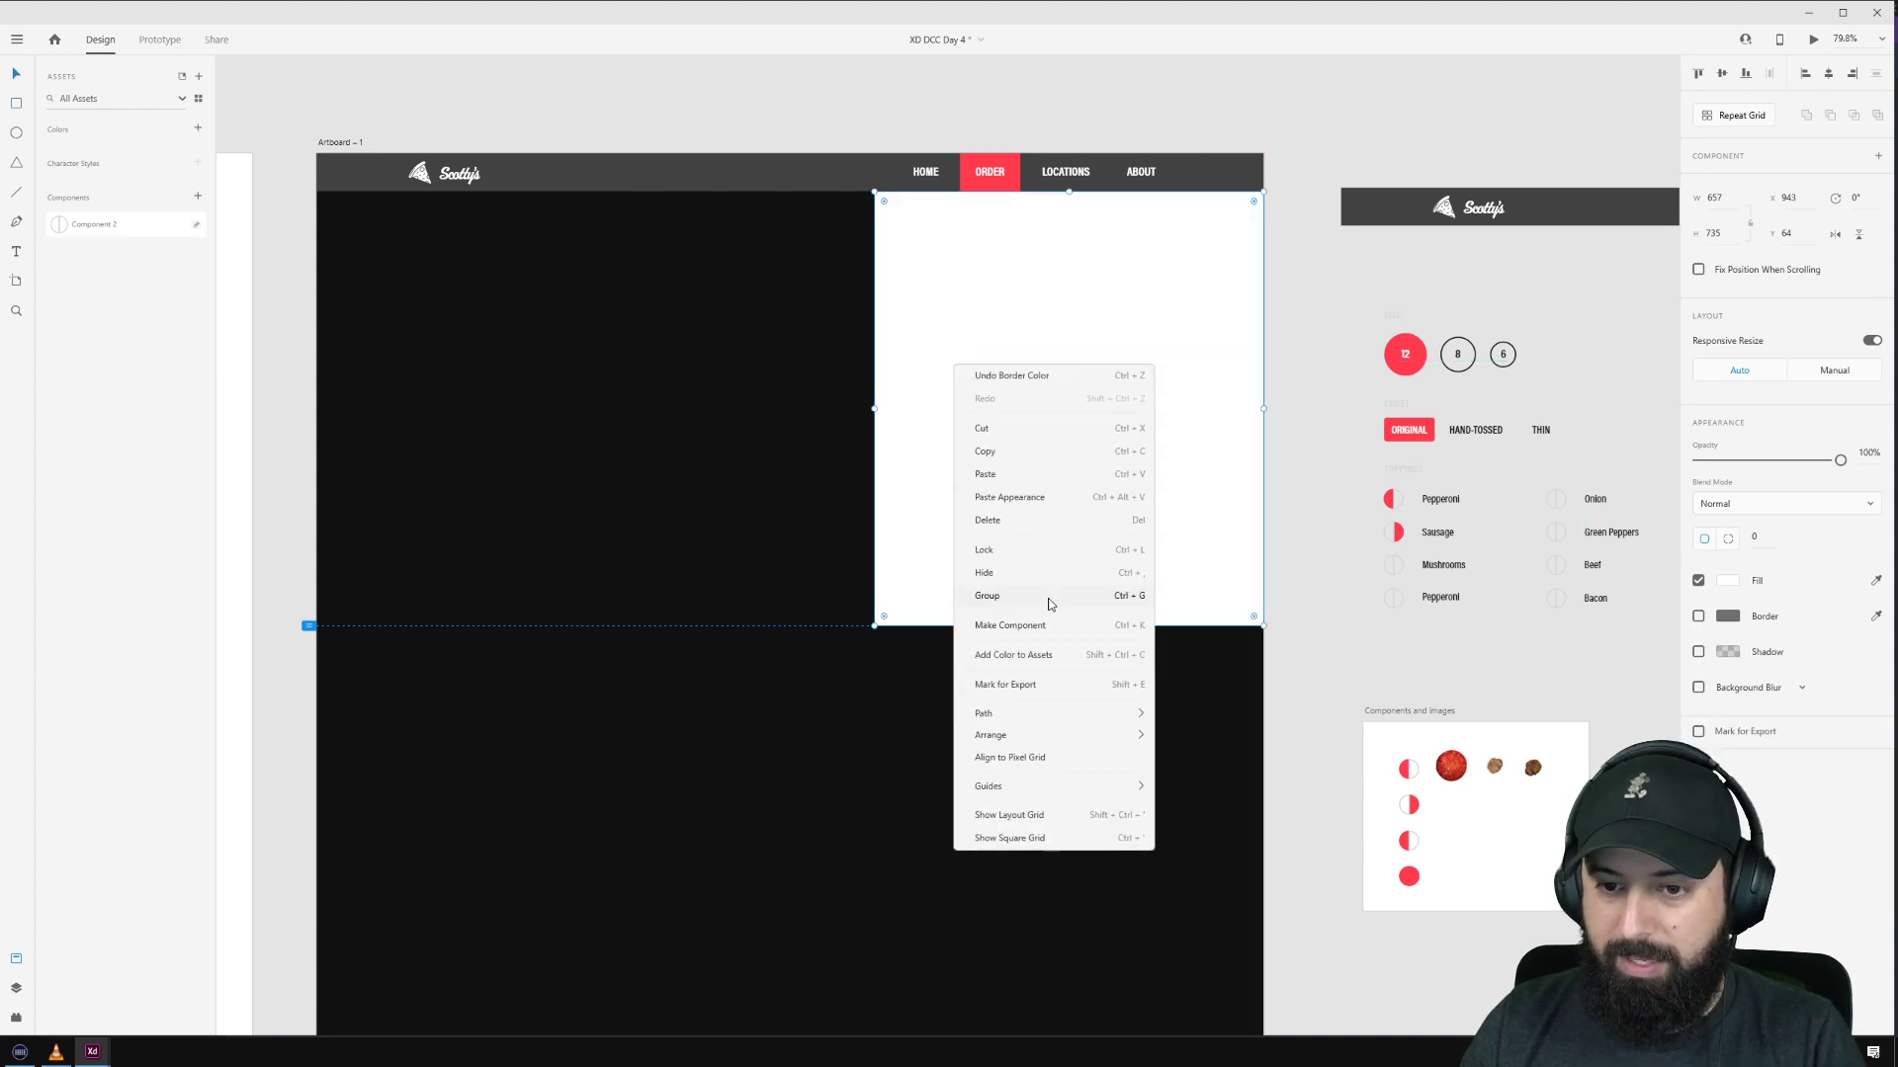
mouse_move(1123, 743)
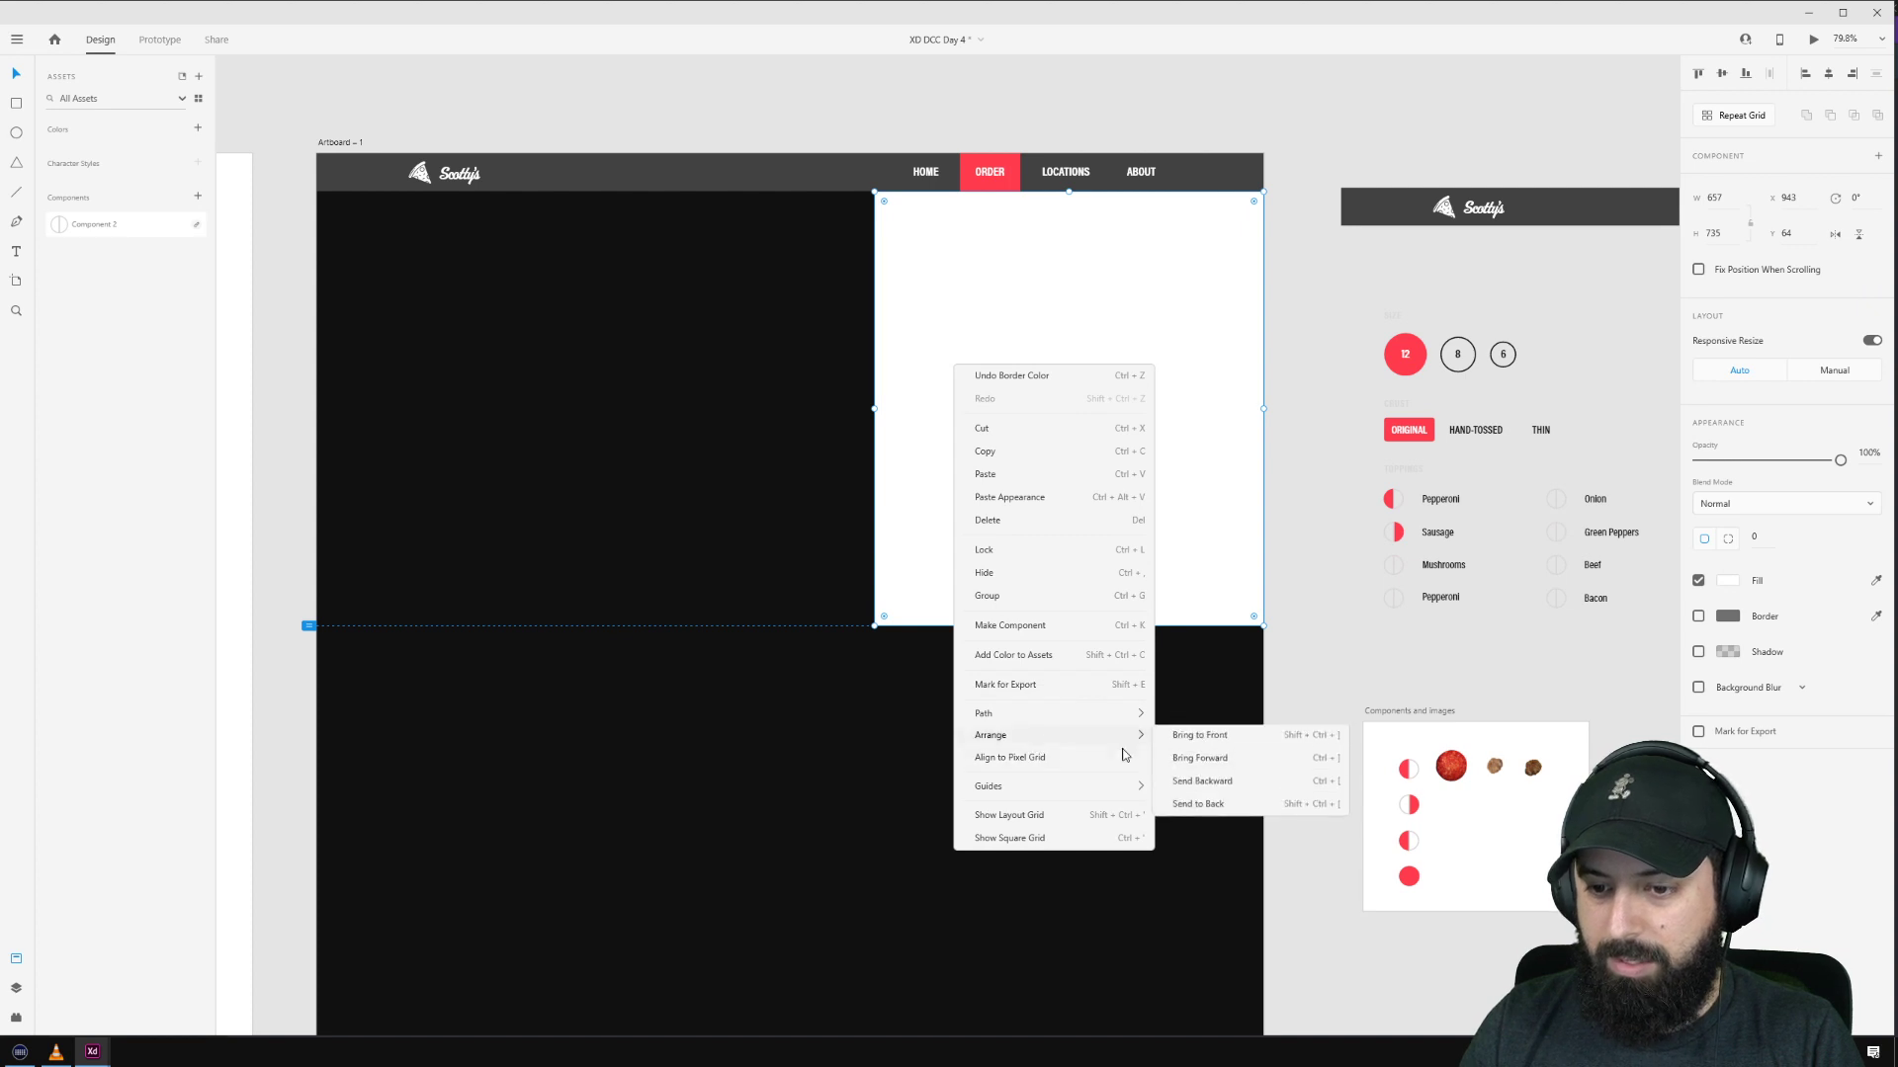
left_click(1202, 783)
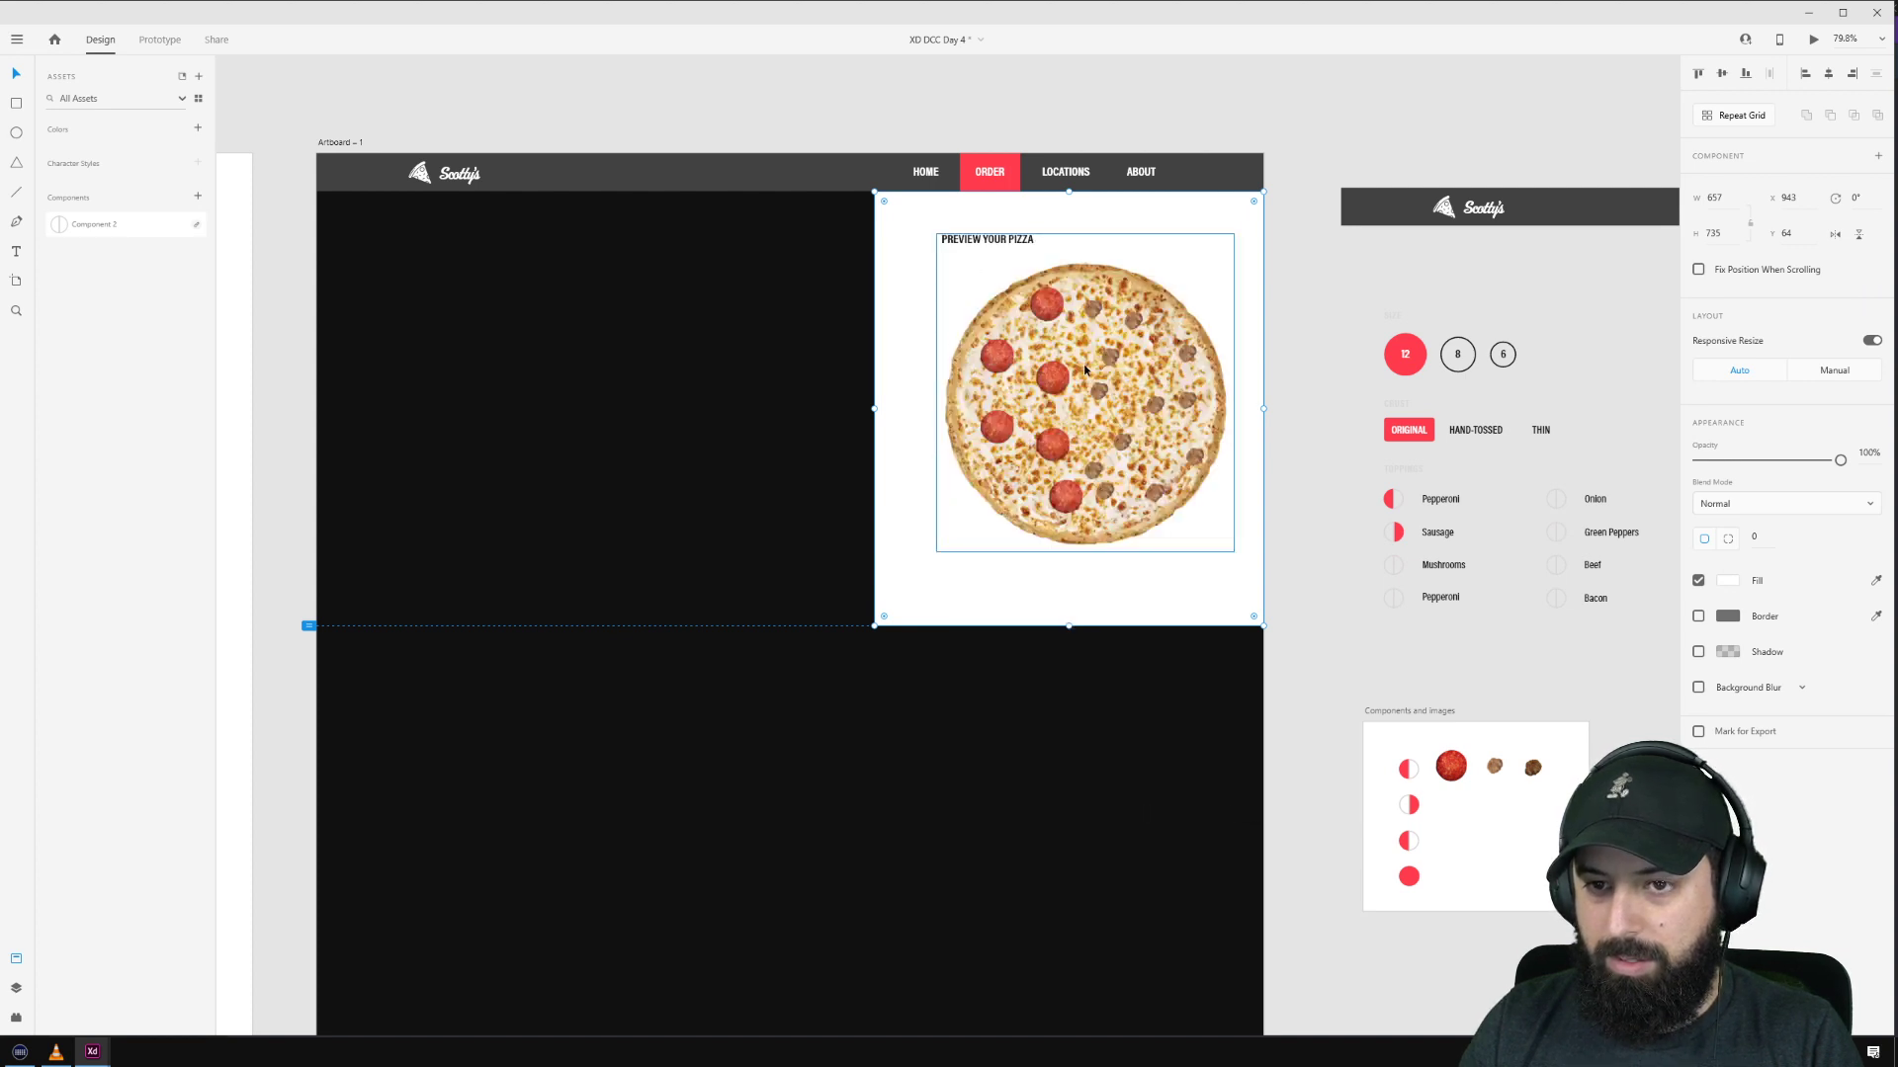
left_click_drag(1084, 369, 1064, 357)
Step: Copy the order option controls from Artboard – 20 onto the pasteboard beside the Components and images artboard
scroll(1503, 258, "right", 3)
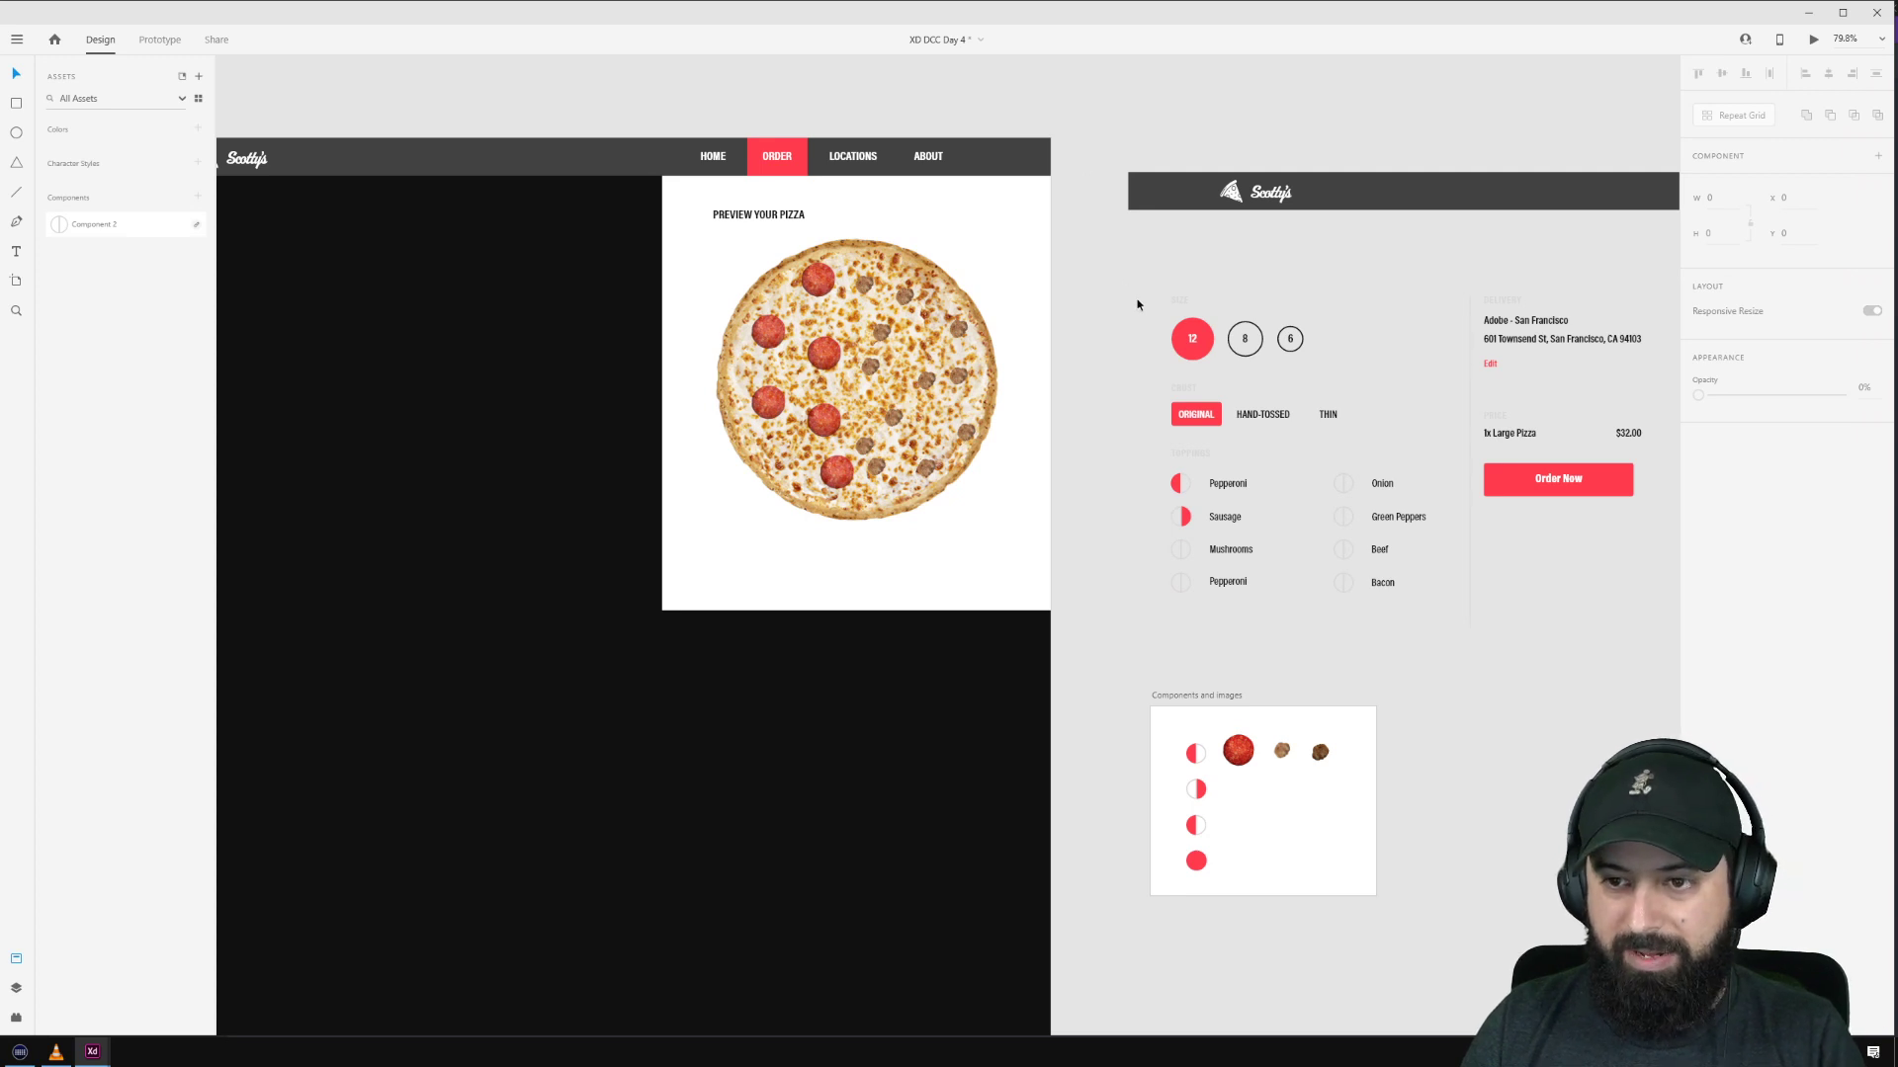
left_click_drag(1109, 271, 1453, 310)
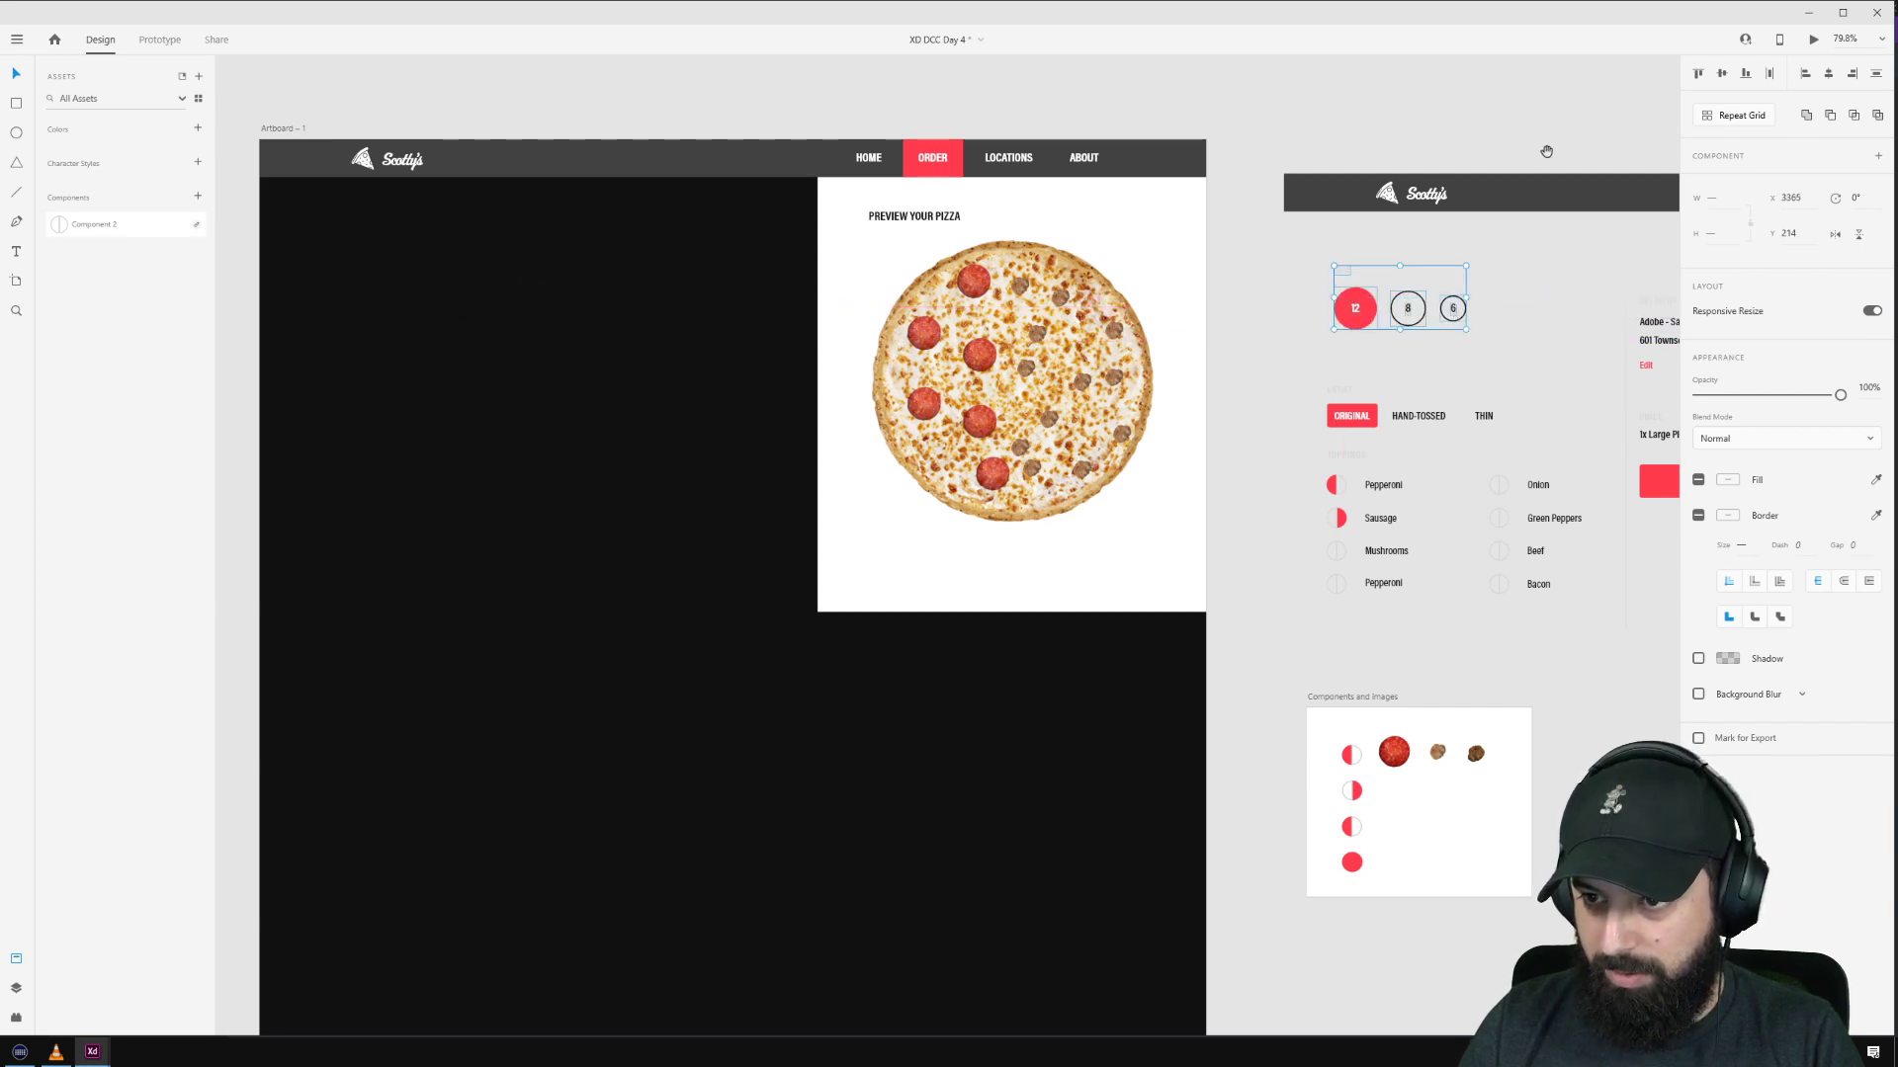
left_click_drag(1547, 151, 797, 140)
scroll(797, 140, "down", 3)
left_click_drag(1265, 187, 1541, 231)
left_click_drag(1410, 198, 1645, 767)
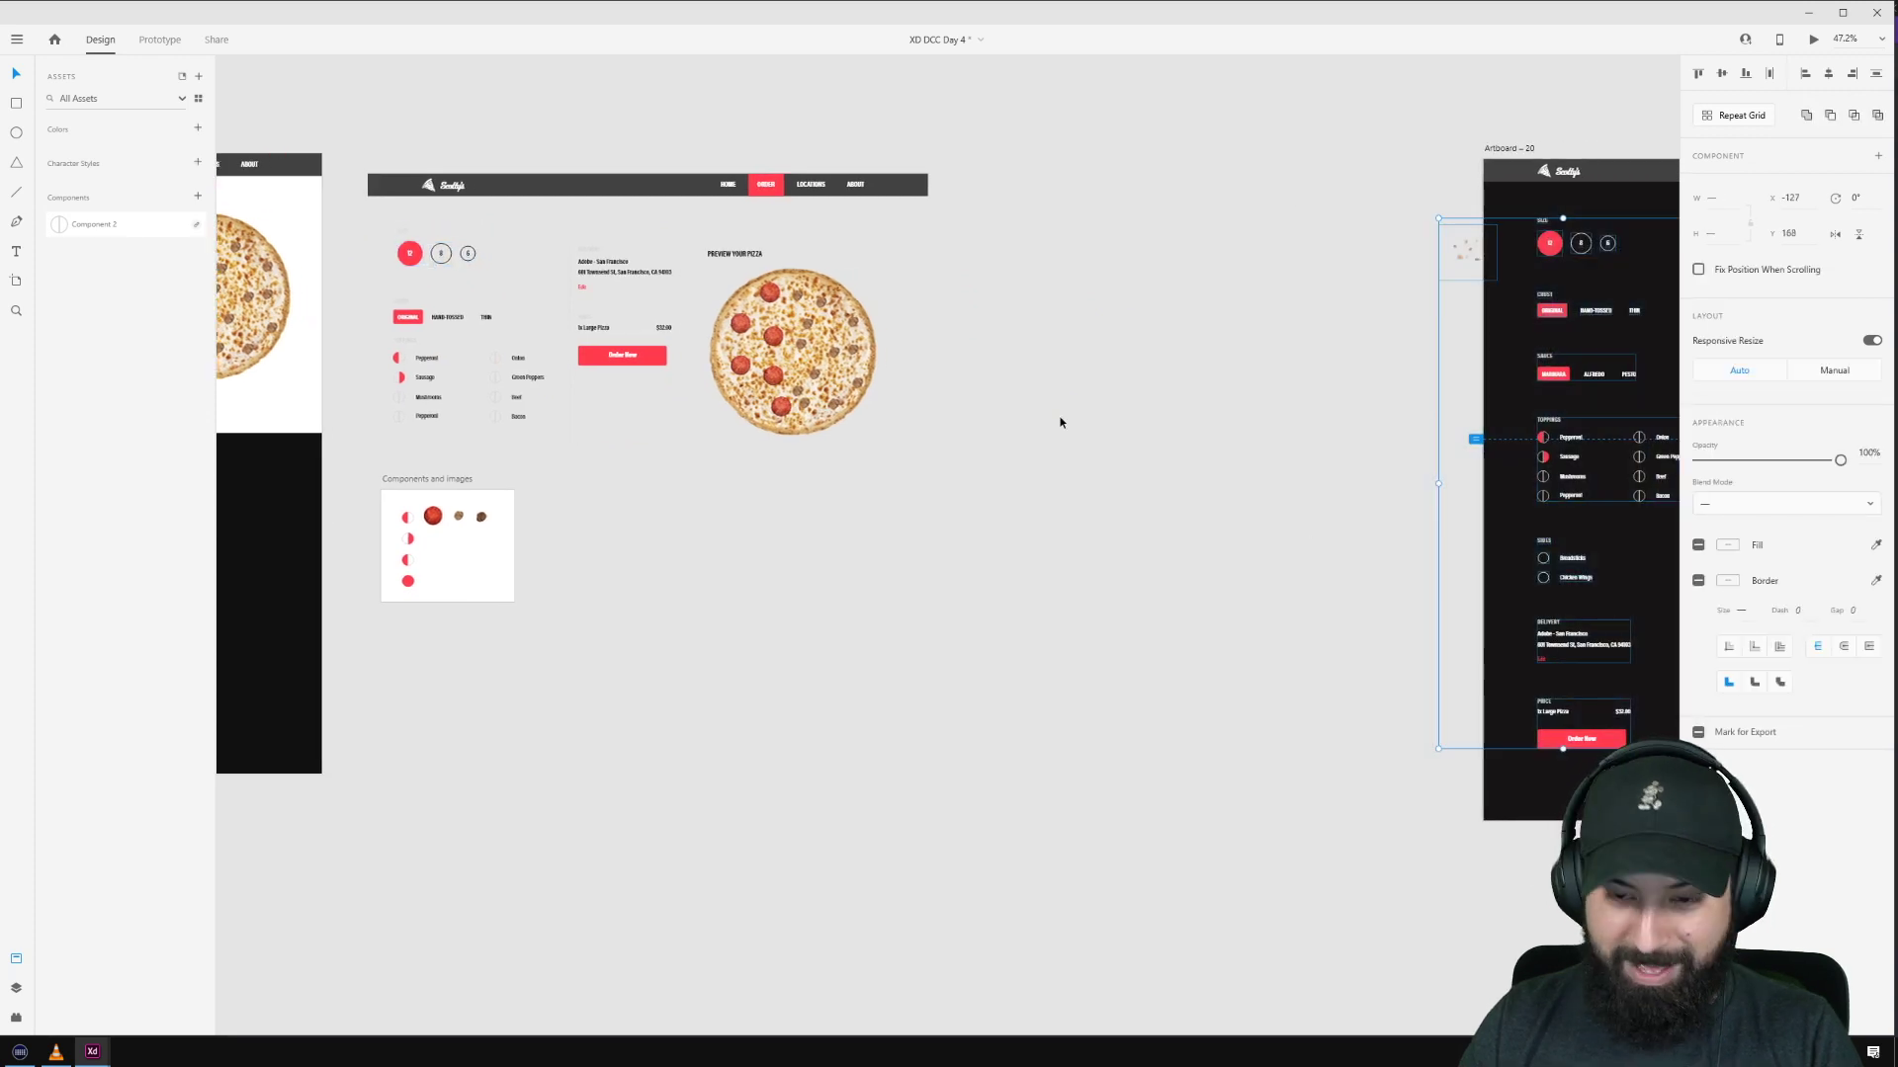
mouse_move(1580, 336)
left_mouse_down()
mouse_move(1001, 530)
mouse_move(1028, 618)
mouse_move(1035, 478)
mouse_move(1117, 539)
left_mouse_up()
left_click(1419, 496)
Step: Move the copied SIZE heading and its 12, 8 and 6 circles as a group to the upper left of Artboard – 1
mouse_move(1278, 392)
left_mouse_down()
mouse_move(1220, 436)
mouse_move(1071, 476)
left_mouse_up()
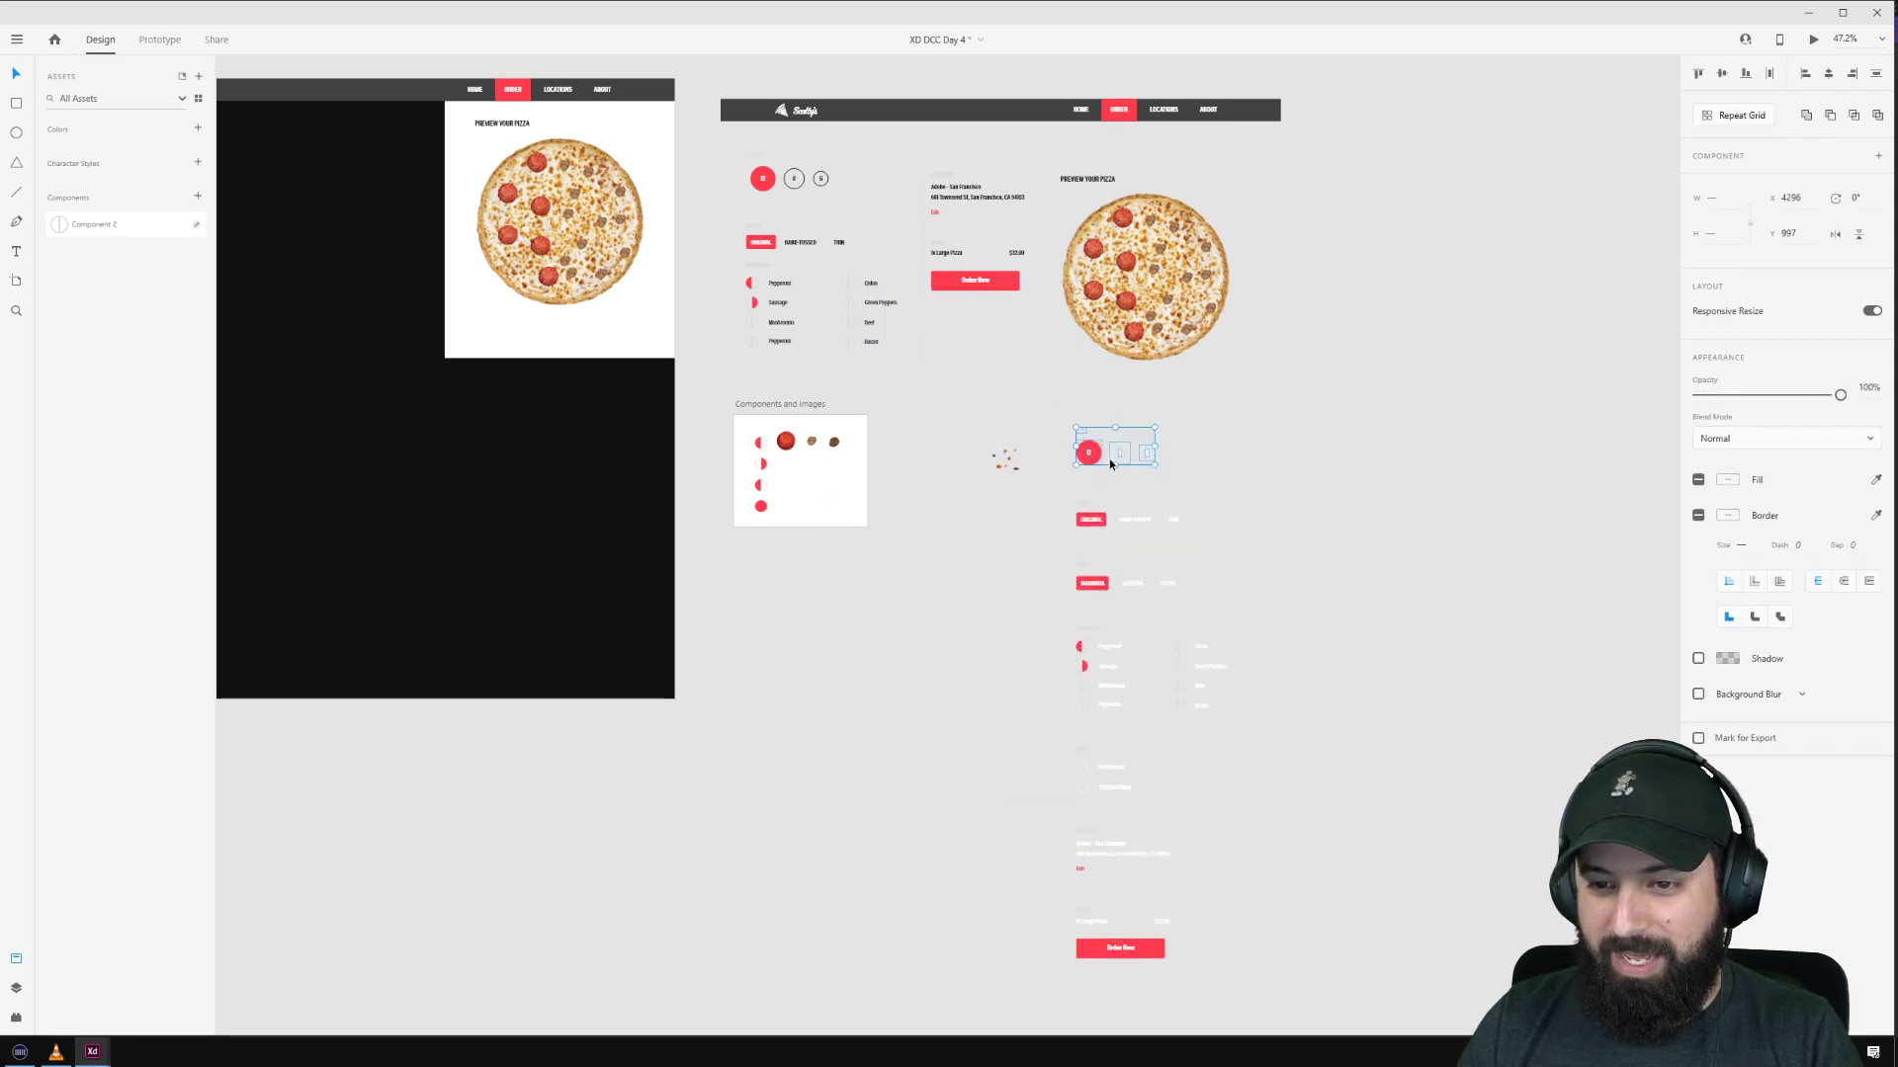
left_click_drag(919, 374, 264, 194)
left_click(1177, 440)
left_click(1094, 456)
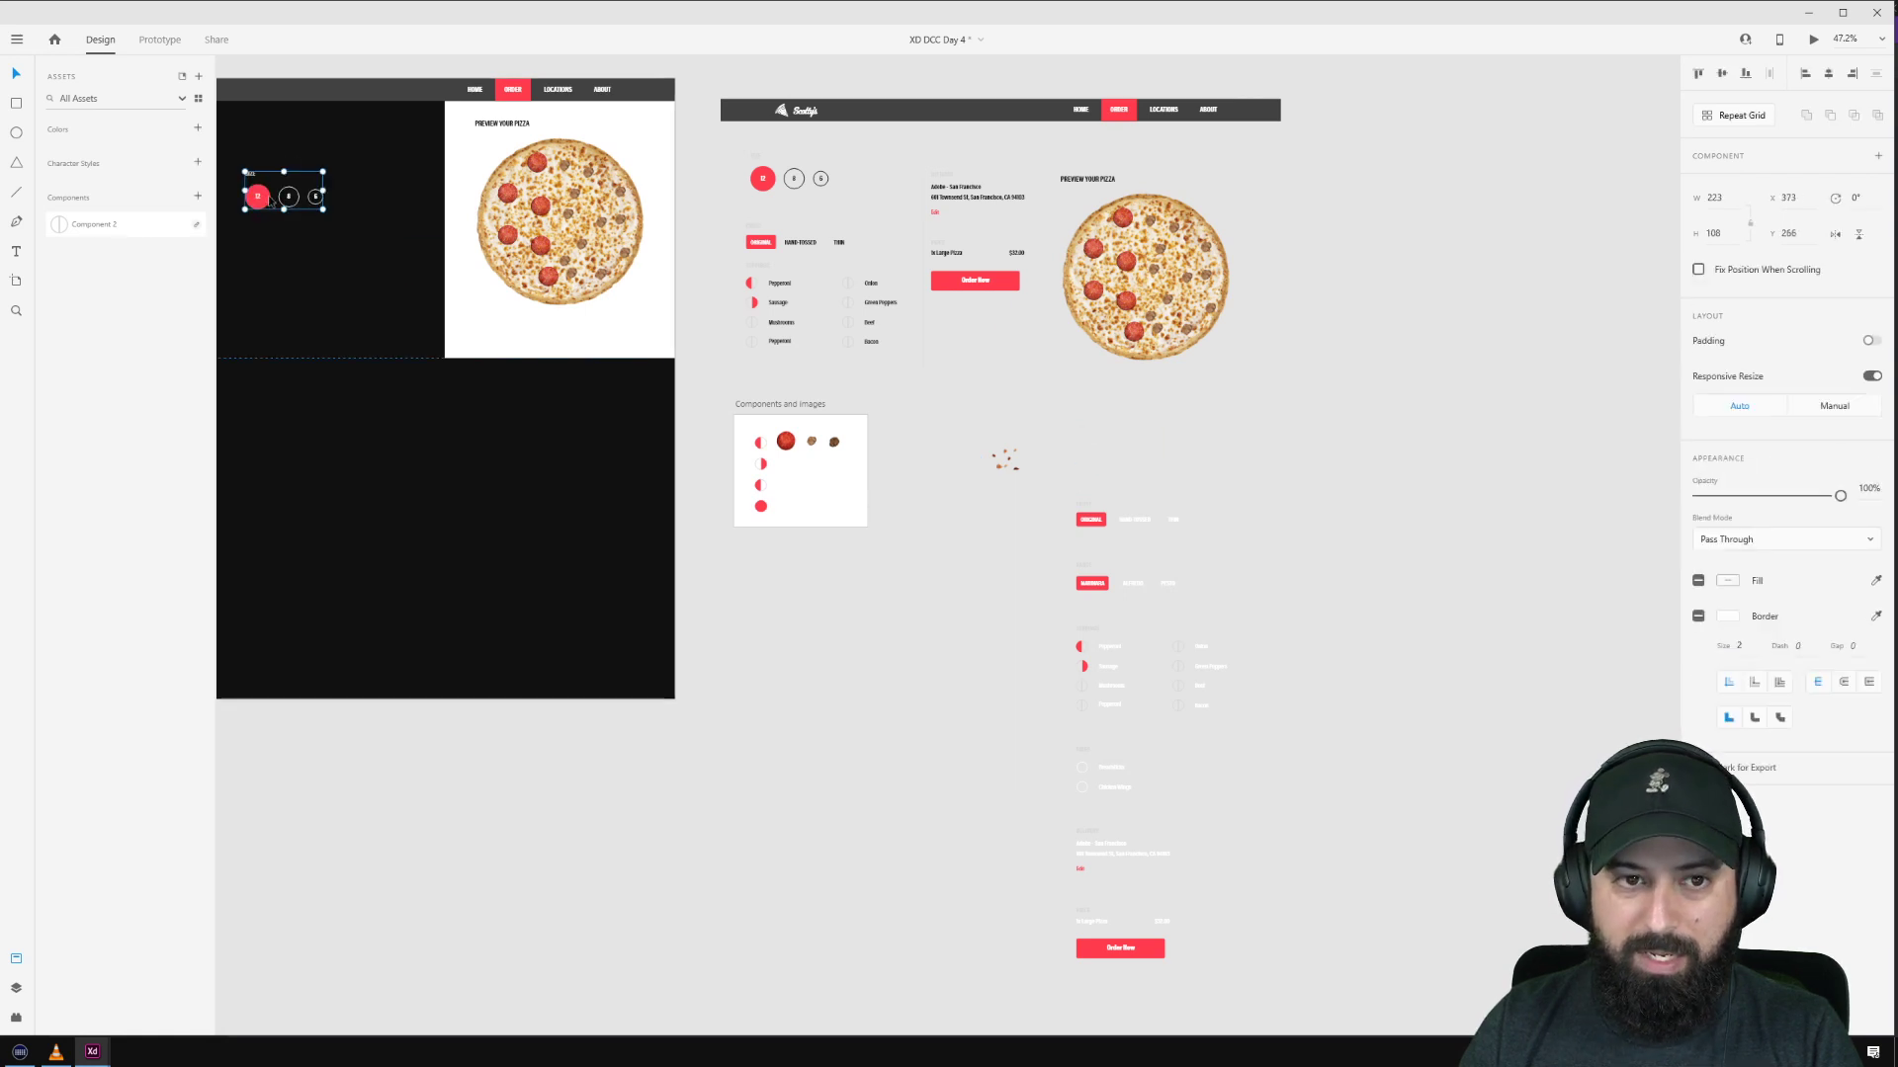
scroll(684, 326, "up", 3)
scroll(684, 326, "left", 5)
scroll(684, 326, "up", 3)
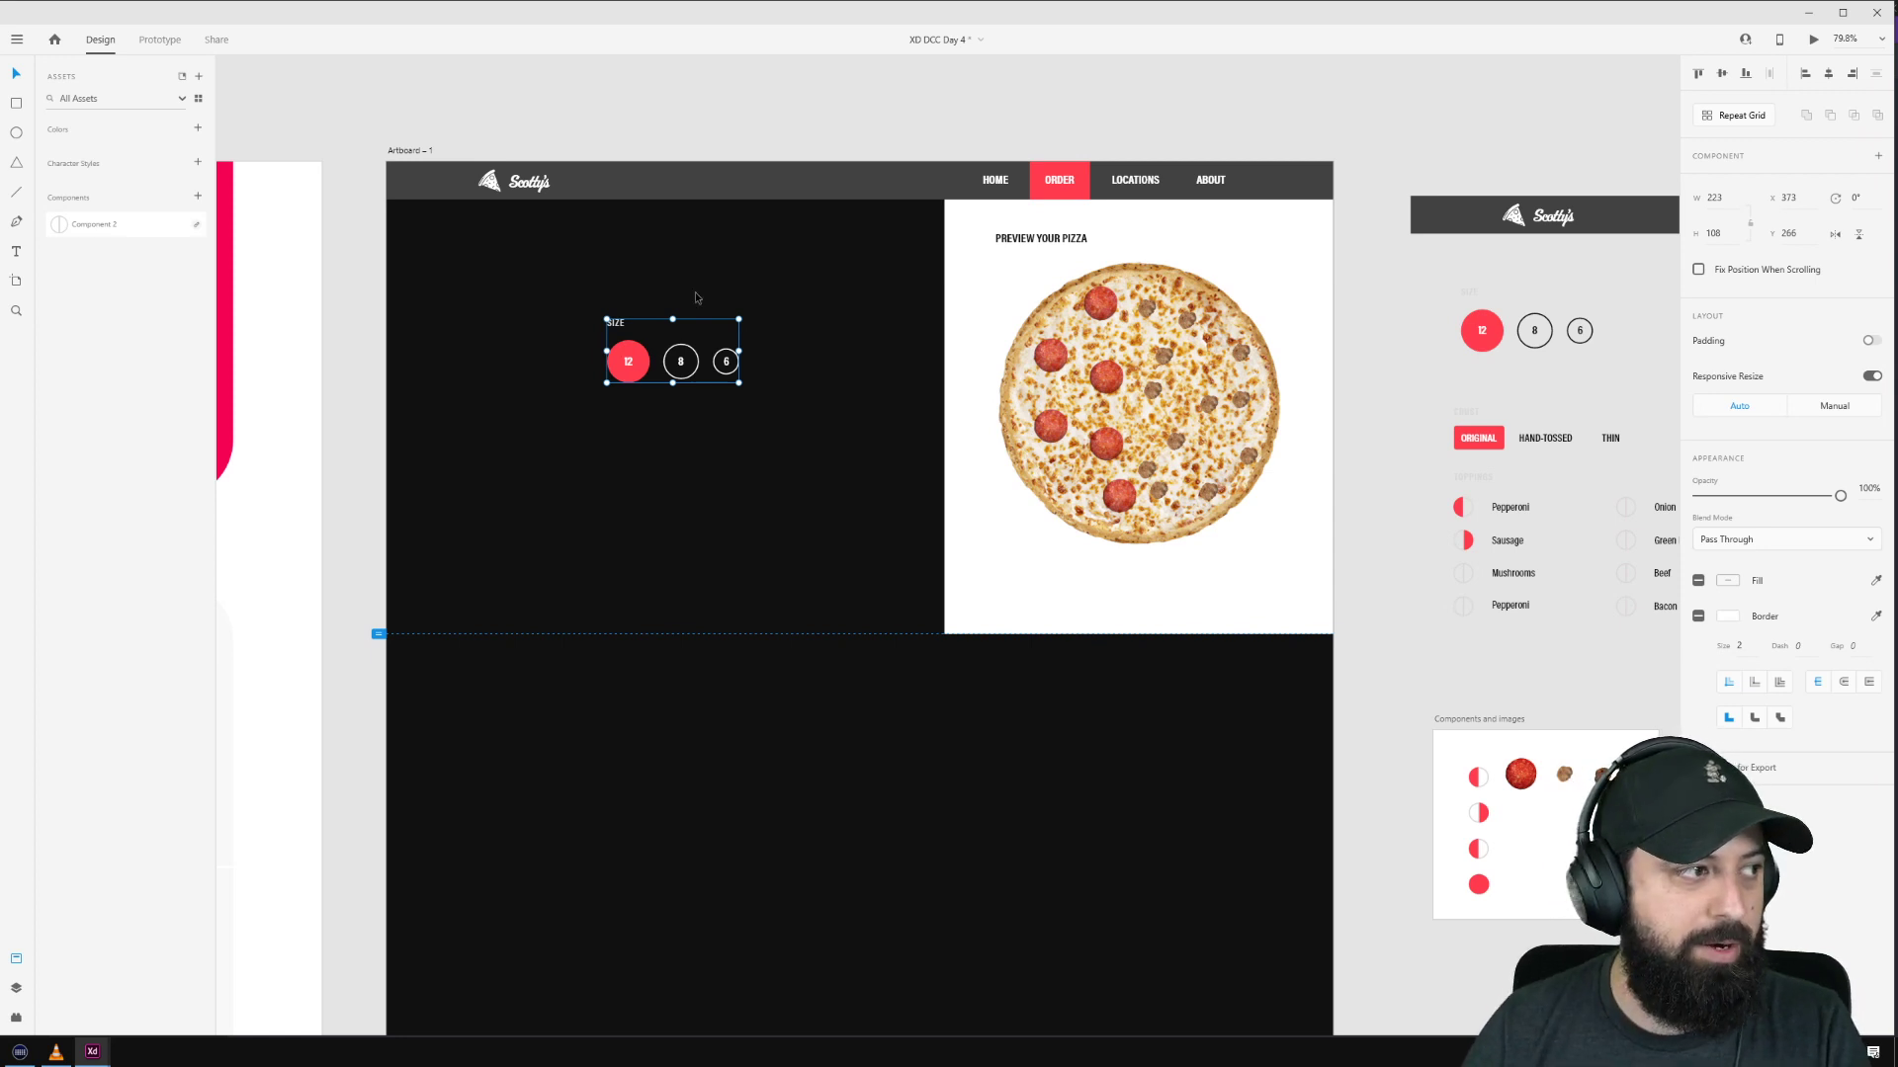
left_click_drag(636, 362, 513, 303)
left_click(656, 231)
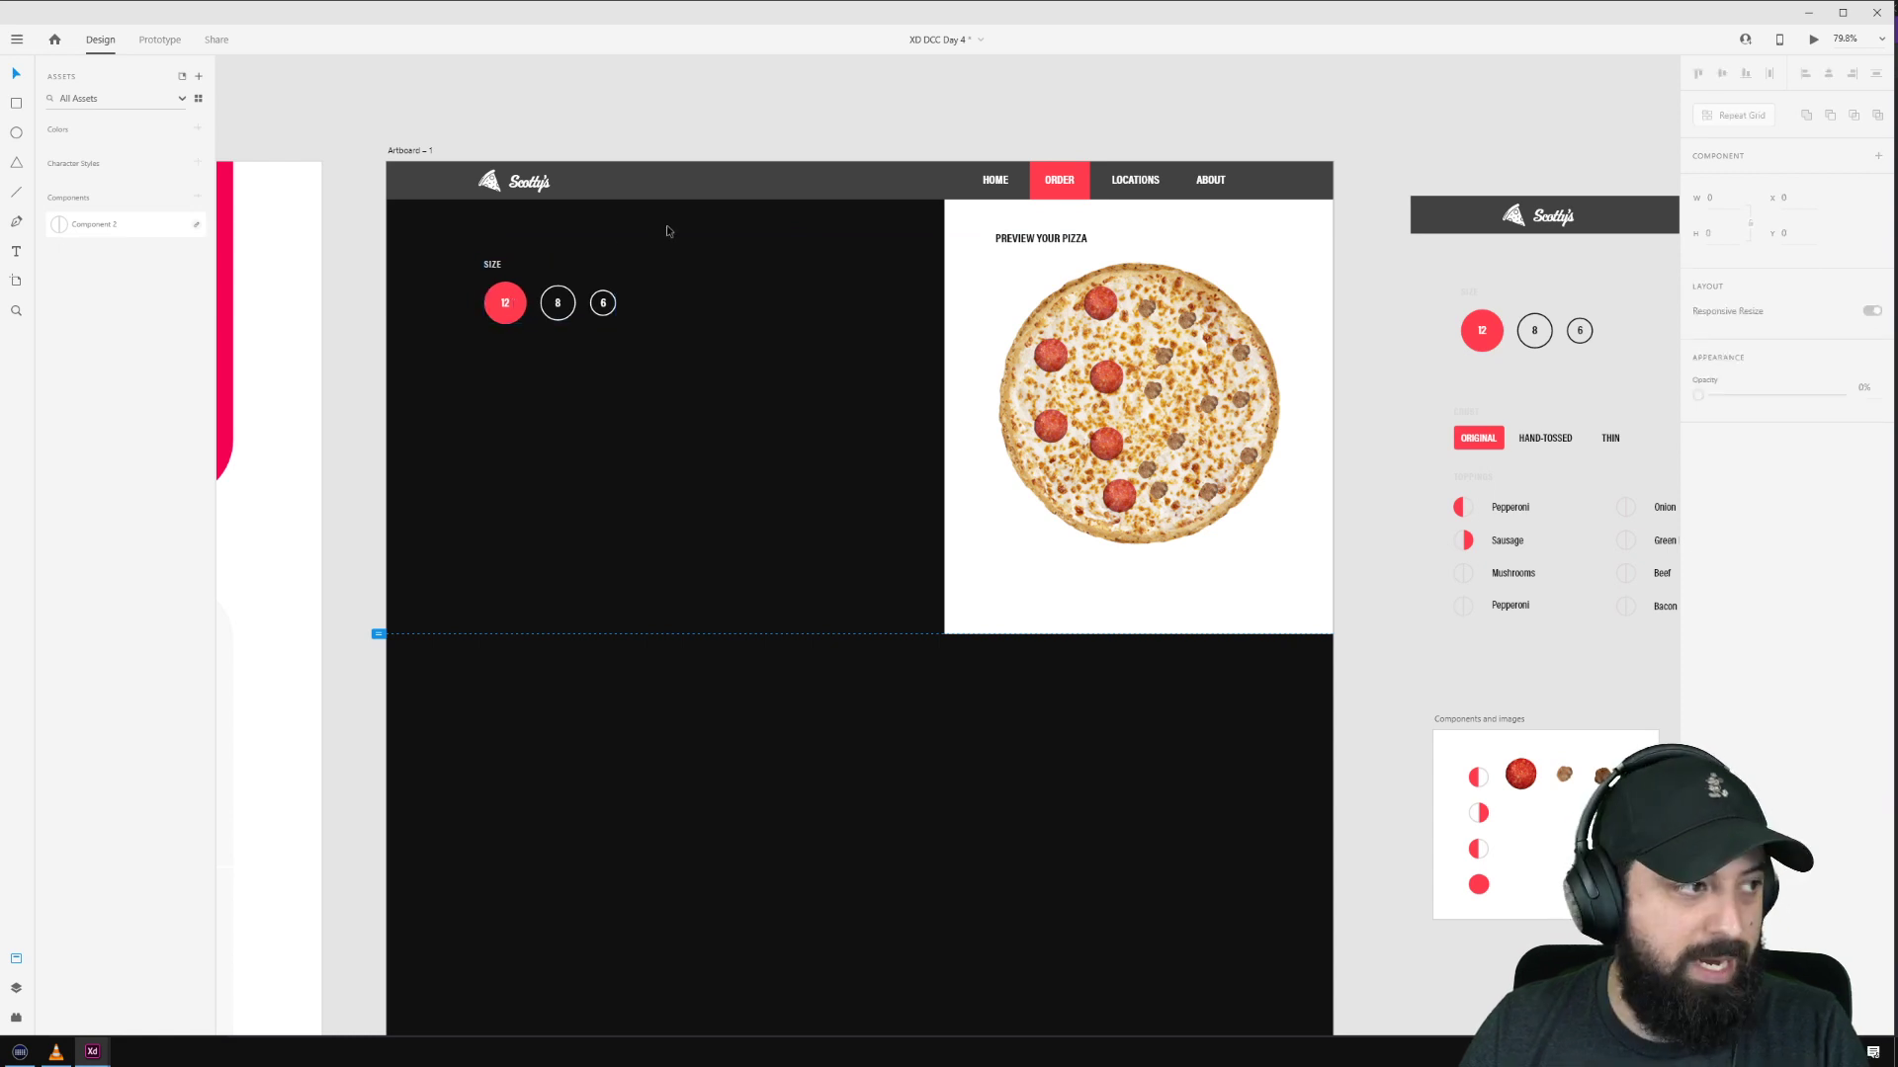
Step: Duplicate the SIZE heading below the size circles, aligned at X 165, and change the copy's text to CRUST
double_click(497, 268)
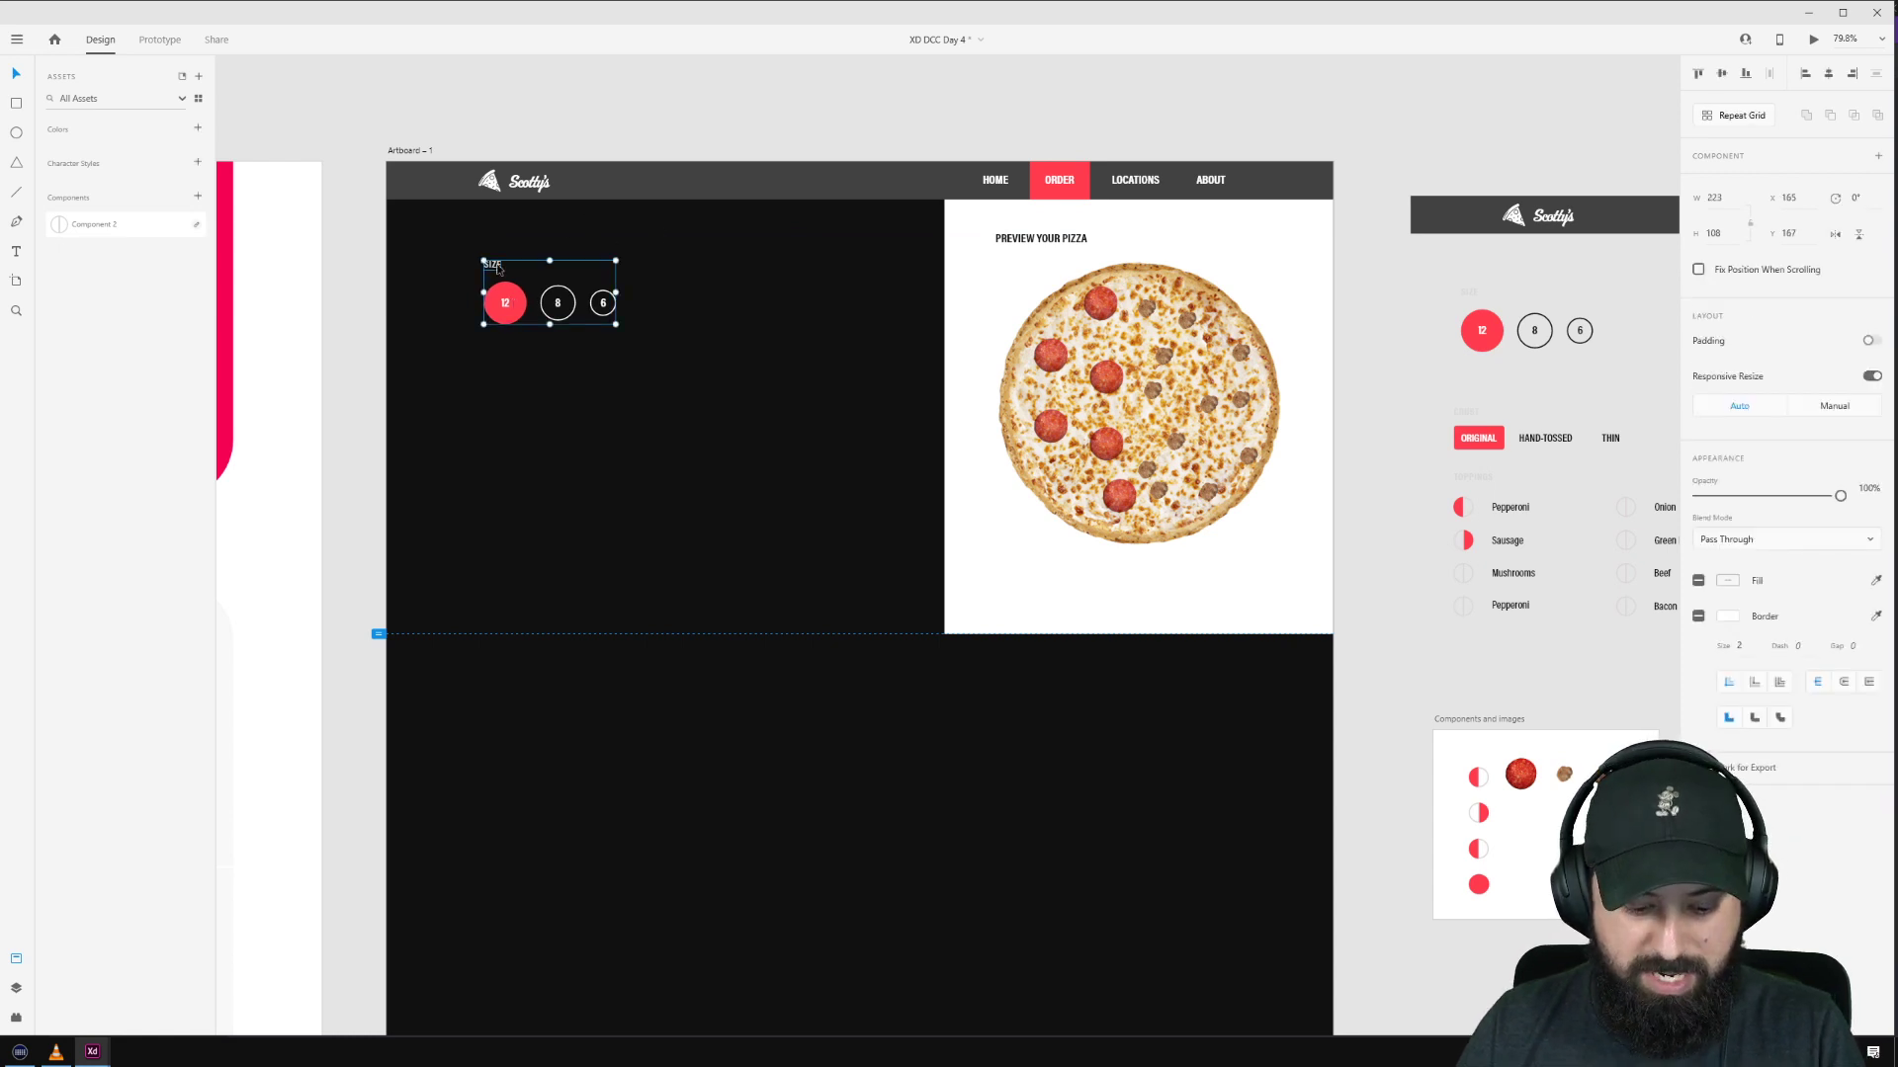
left_click(702, 258)
left_click_drag(493, 265, 504, 400)
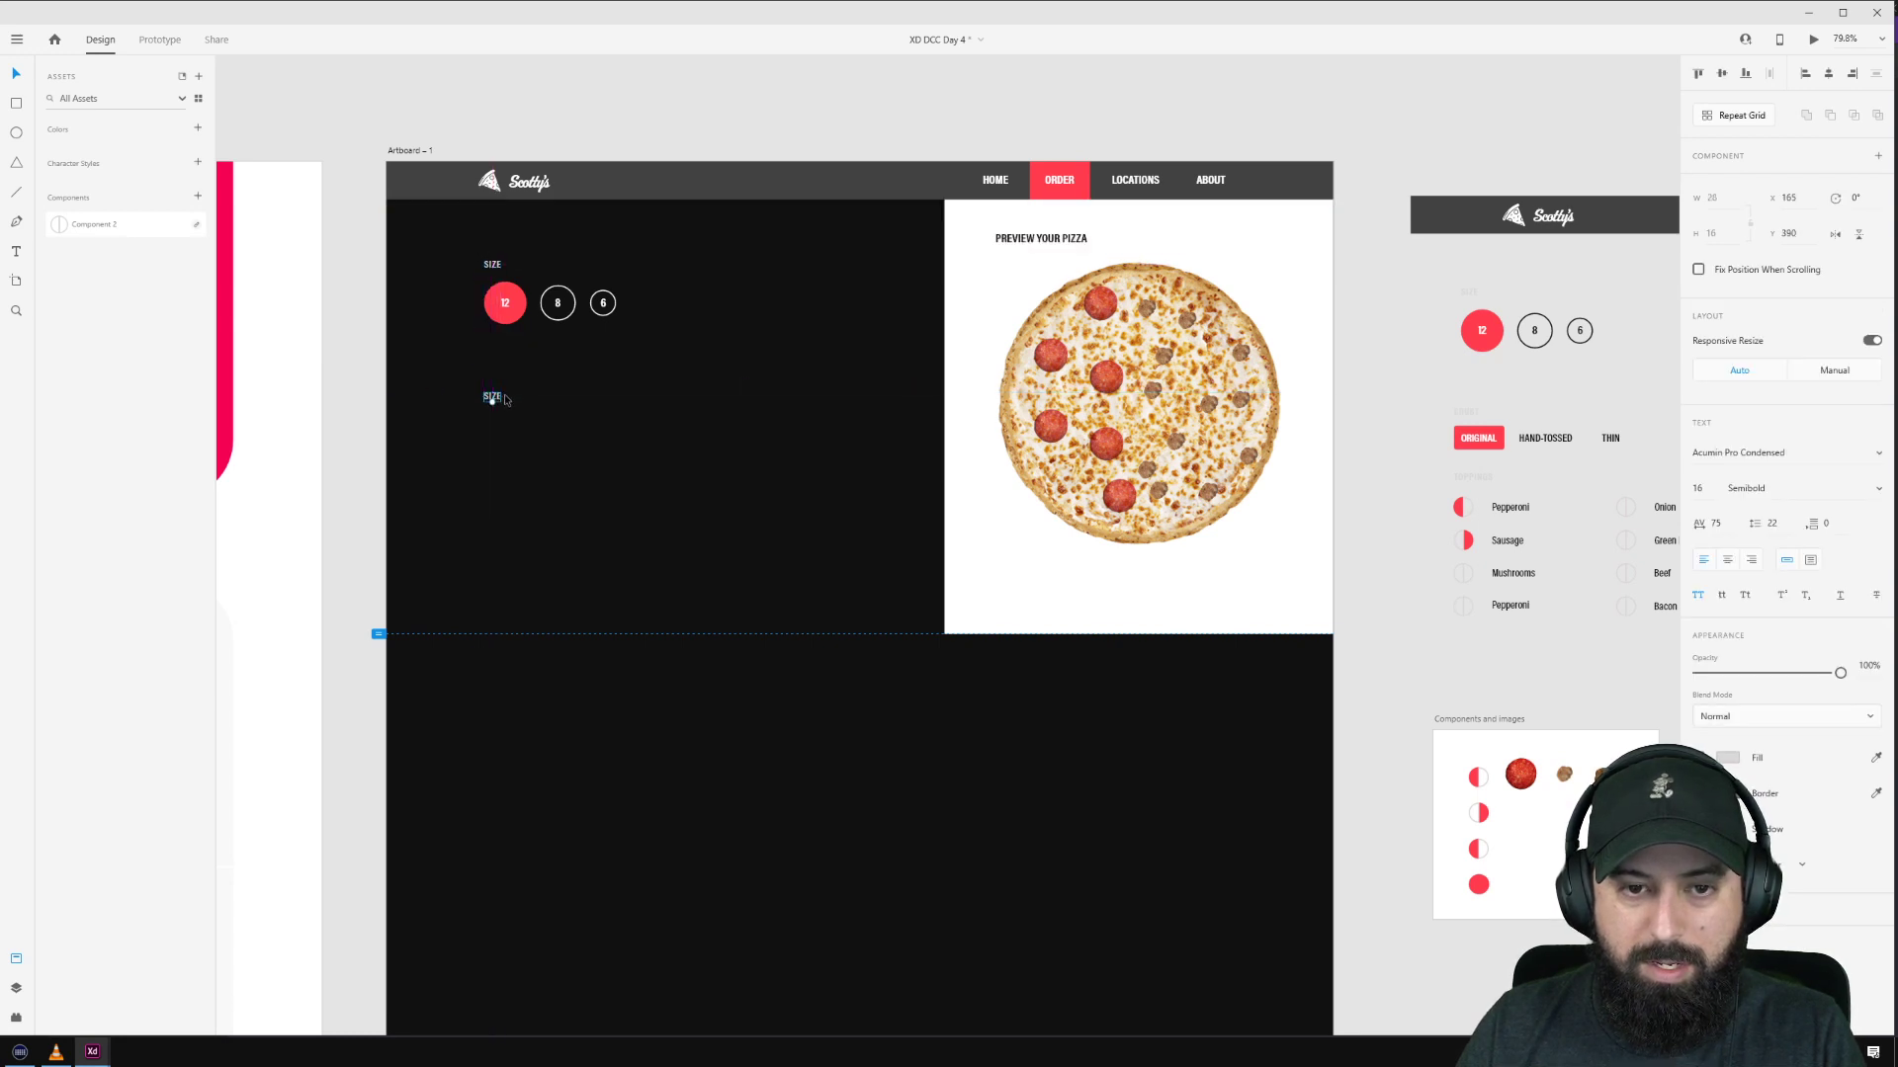
double_click(492, 396)
type("crust")
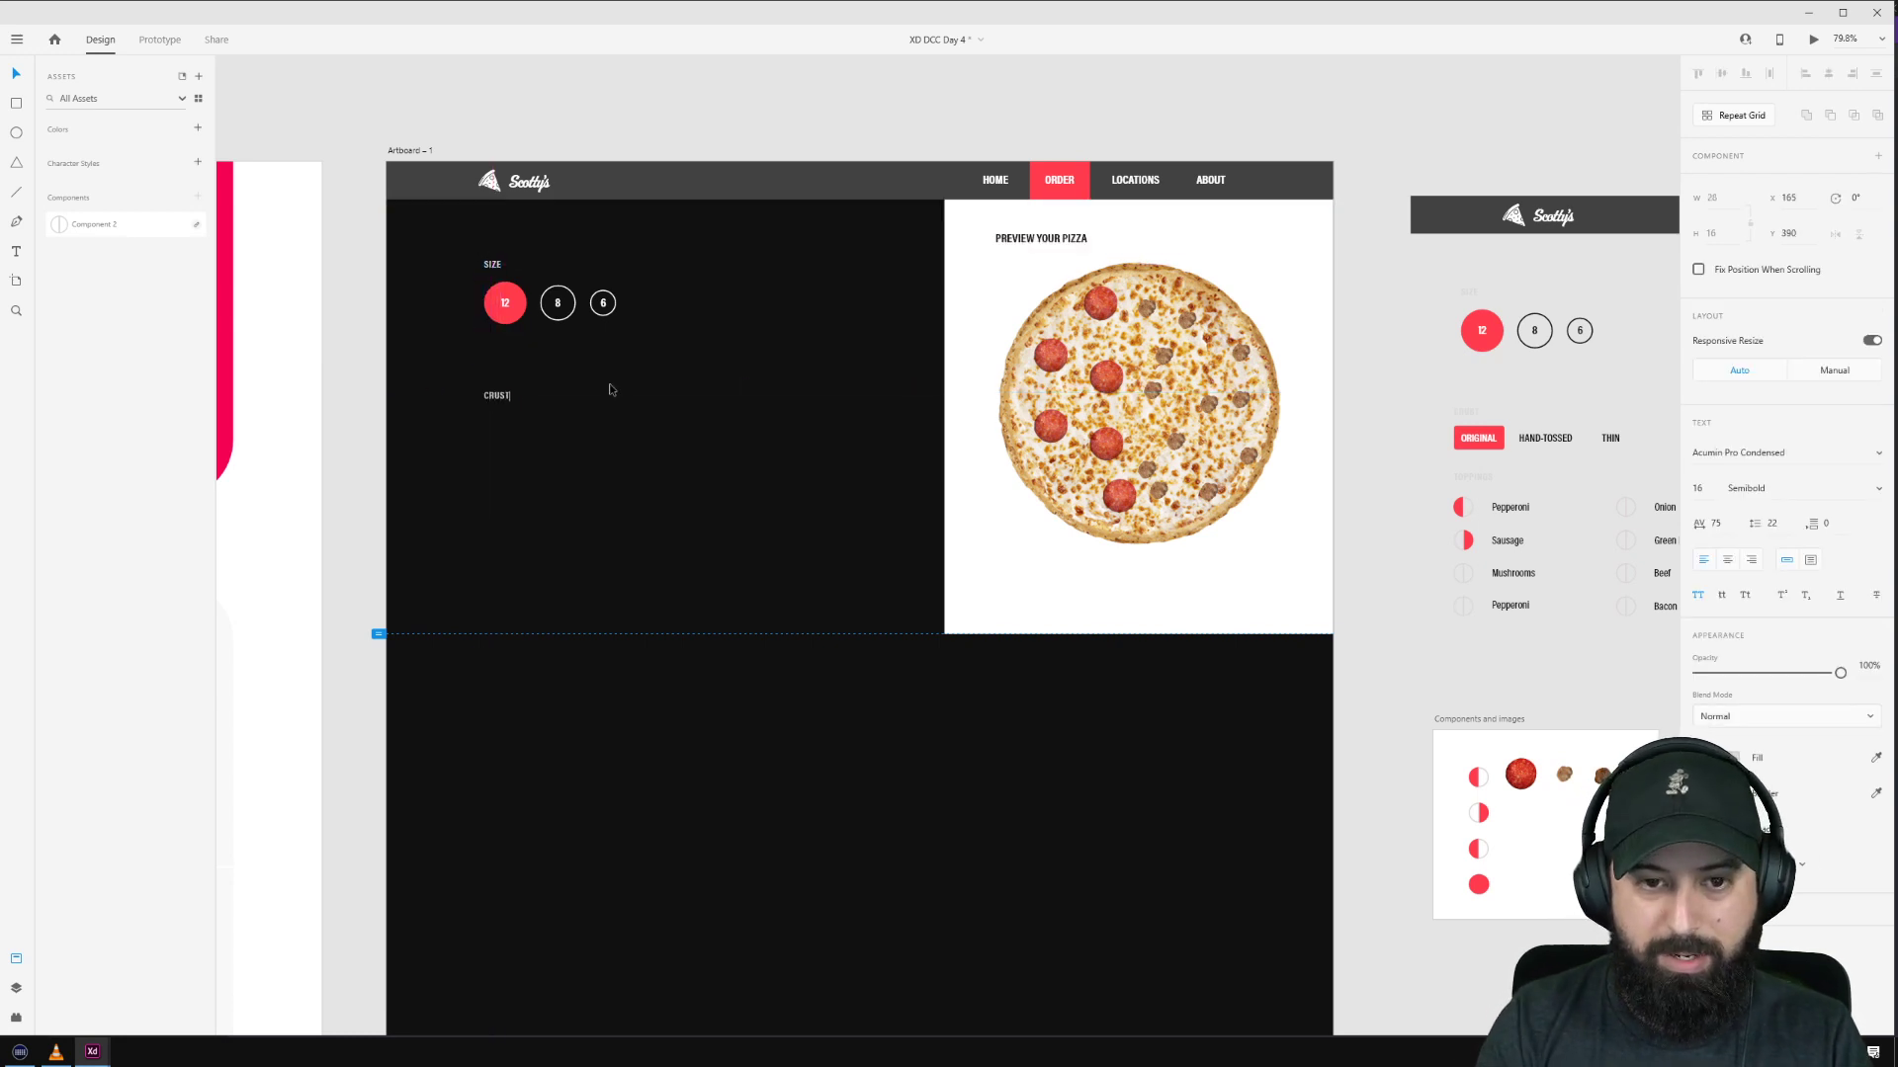
key("Escape")
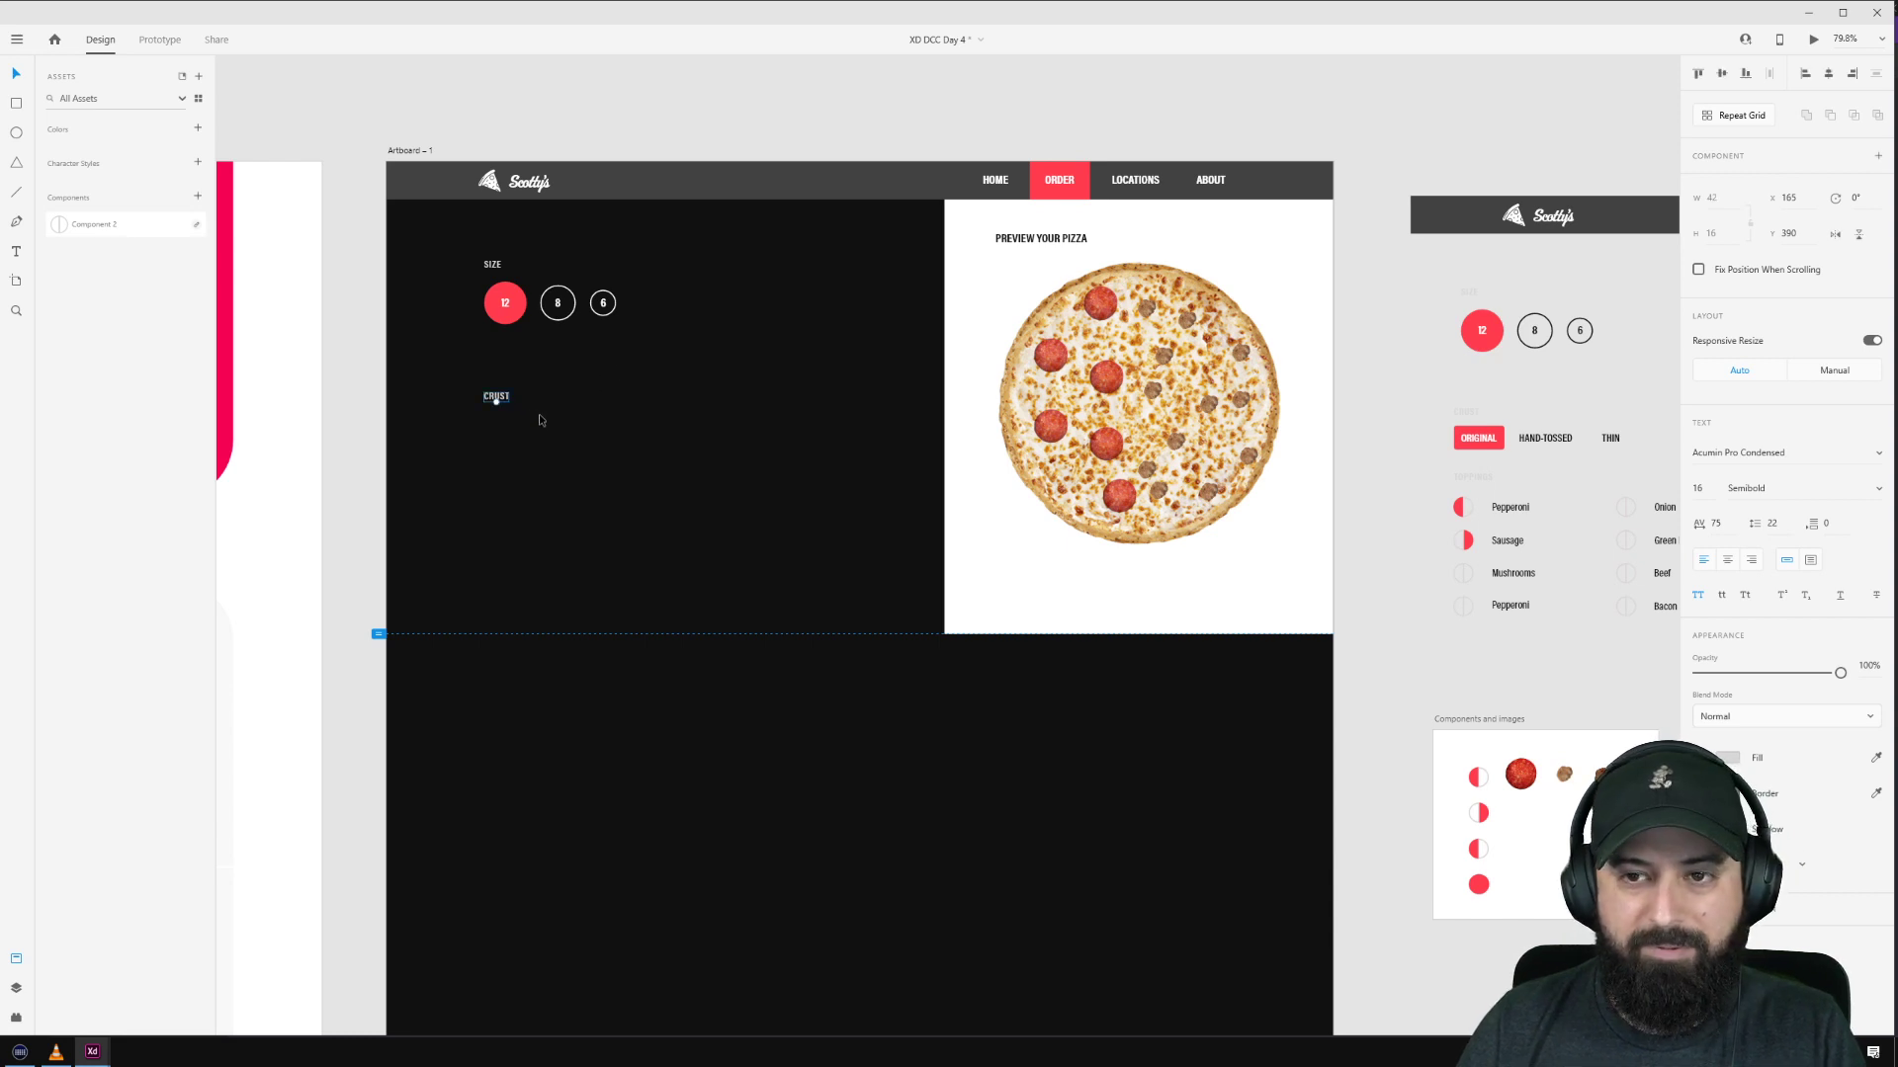
Step: Draw a borderless rectangle about 140 × 53 below the CRUST heading and fill it with the red sampled from the ORDER tab
scroll(521, 411, "up", 3)
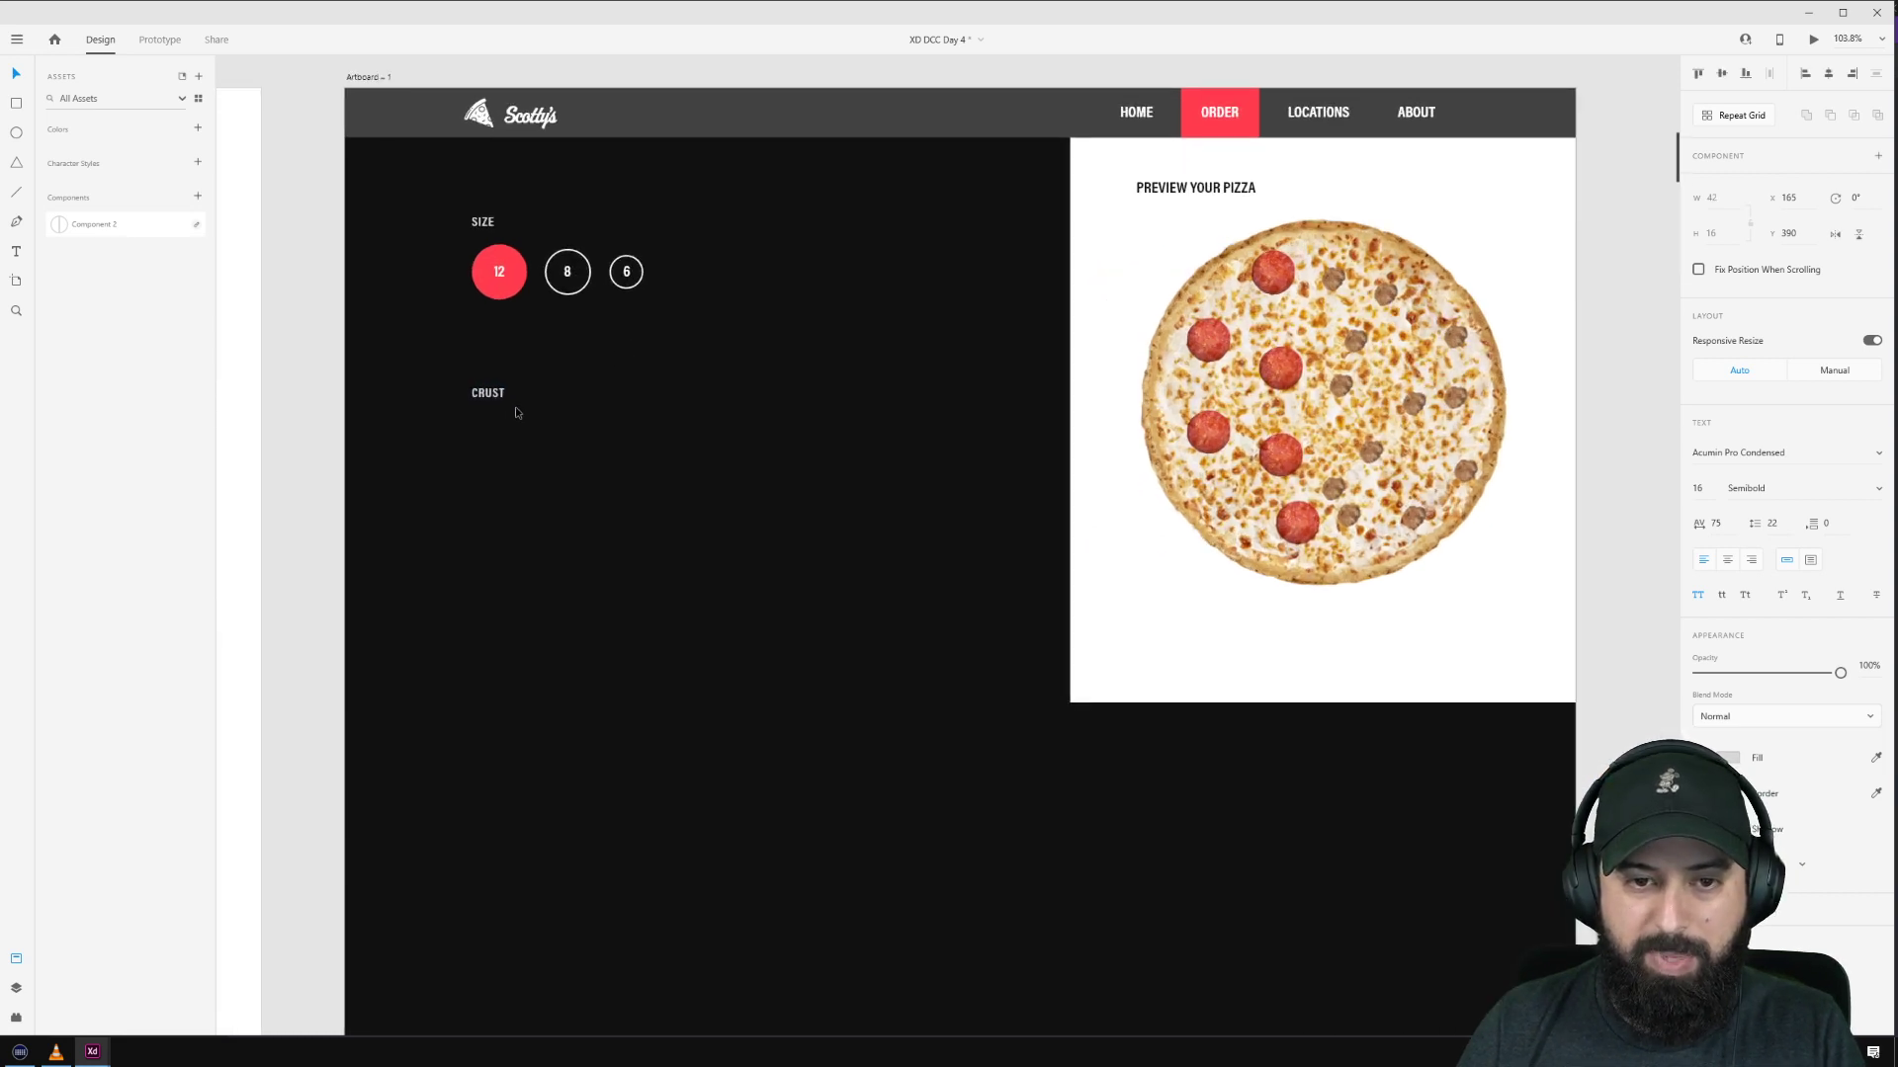
key("r")
mouse_move(472, 449)
left_mouse_down()
mouse_move(500, 478)
mouse_move(580, 490)
left_mouse_up()
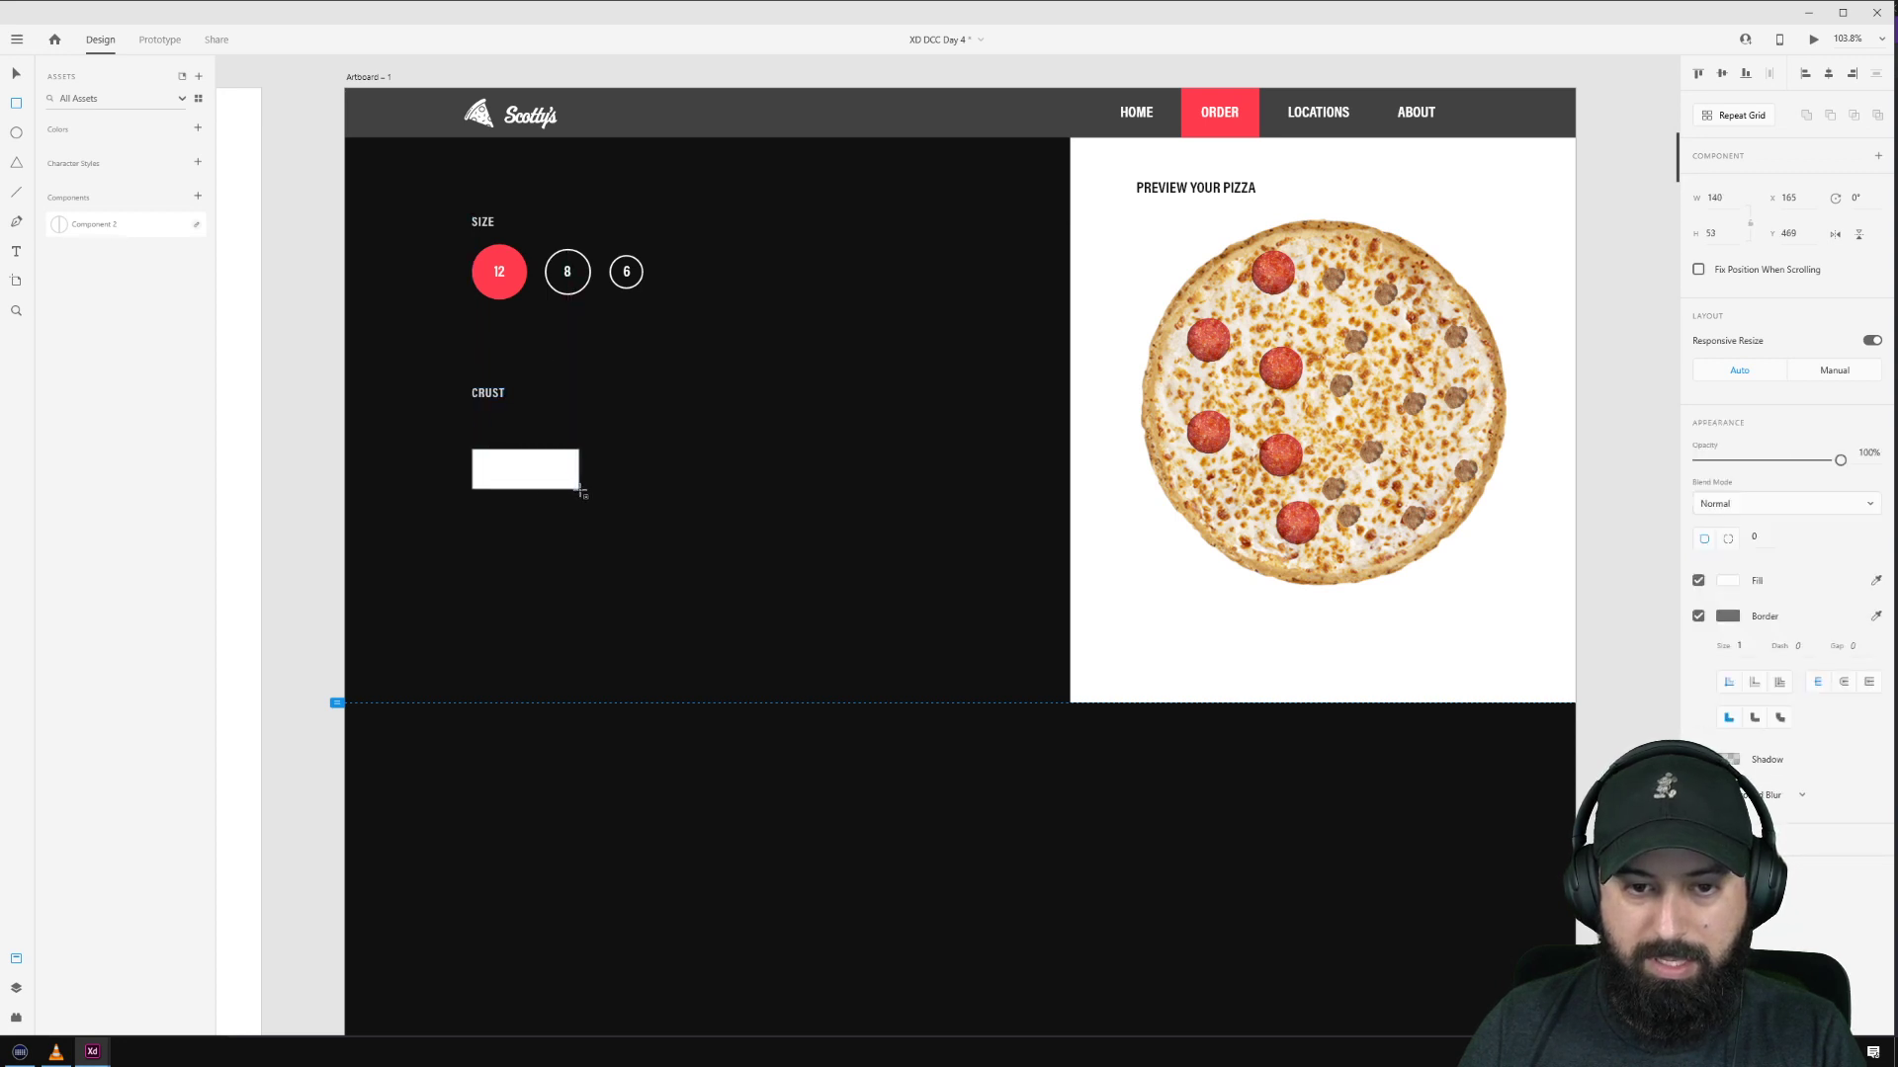
left_click(1698, 616)
left_click(1877, 580)
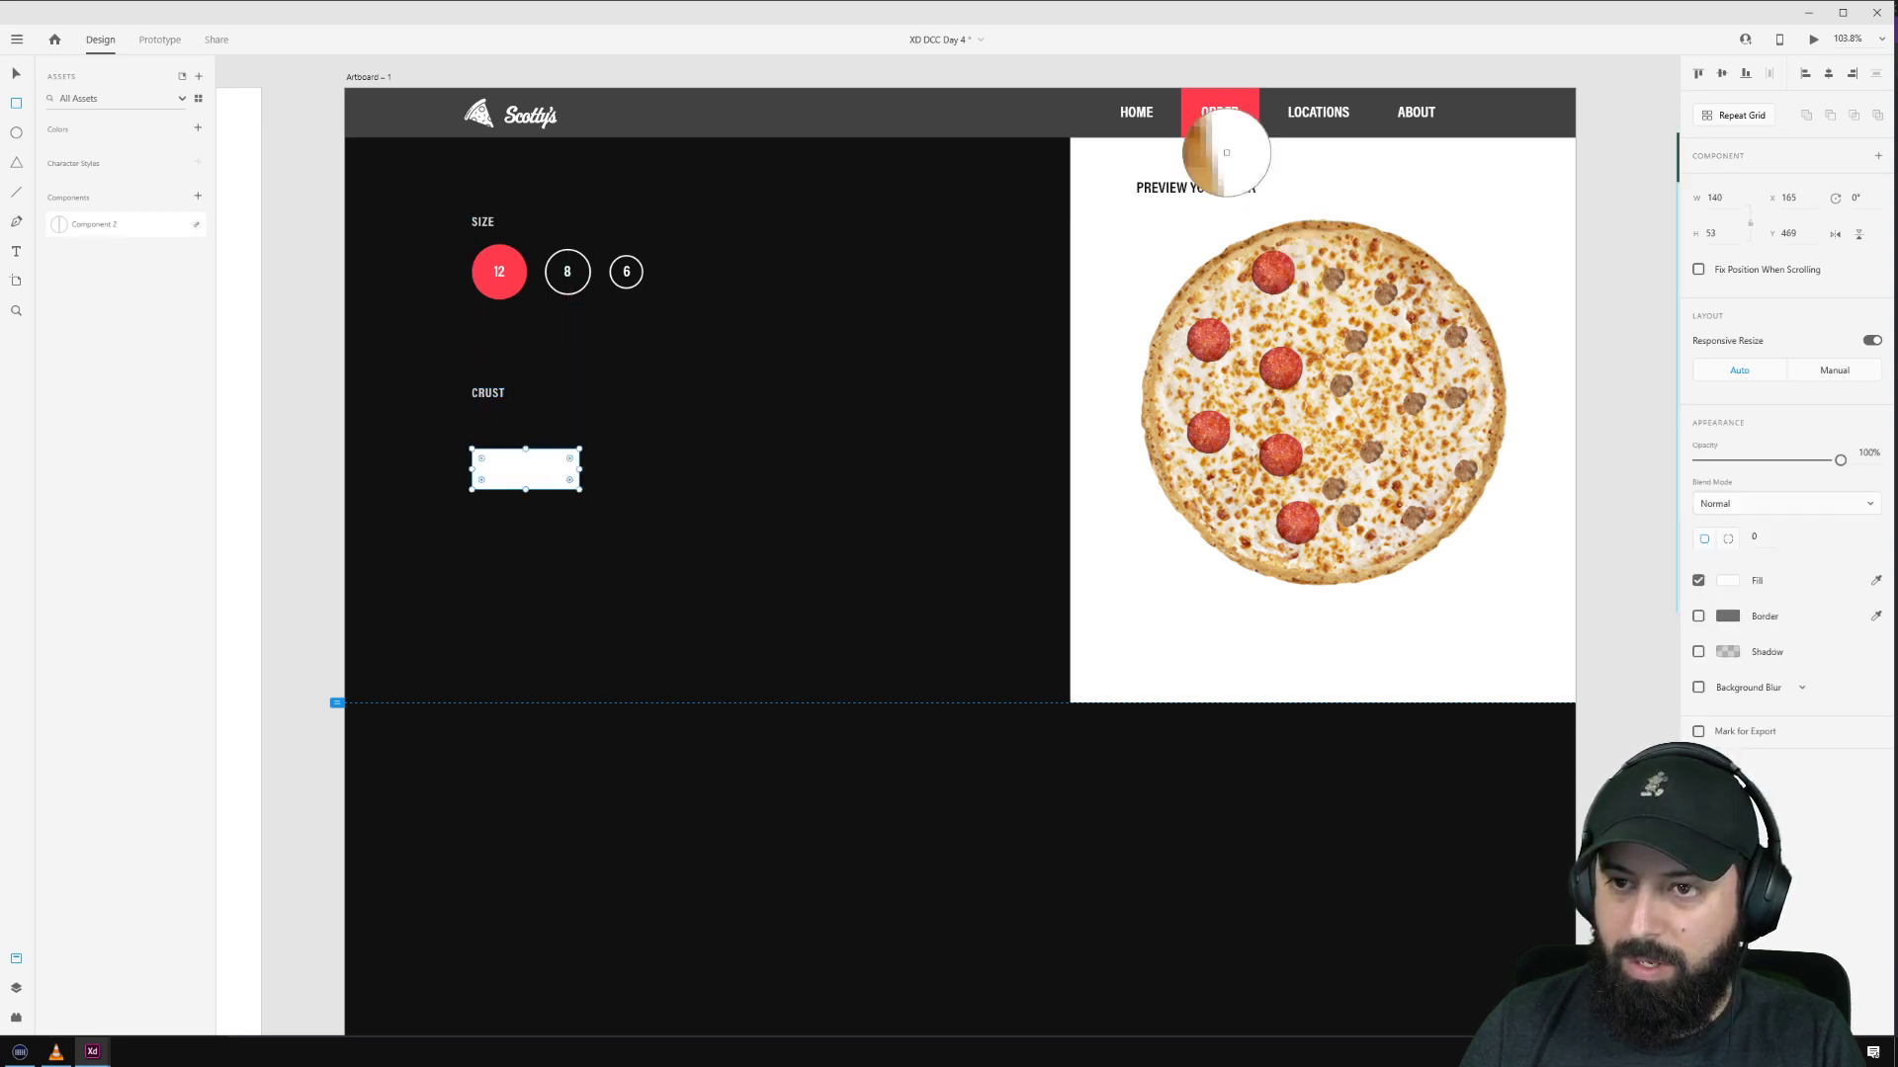
left_click(1216, 121)
key("v")
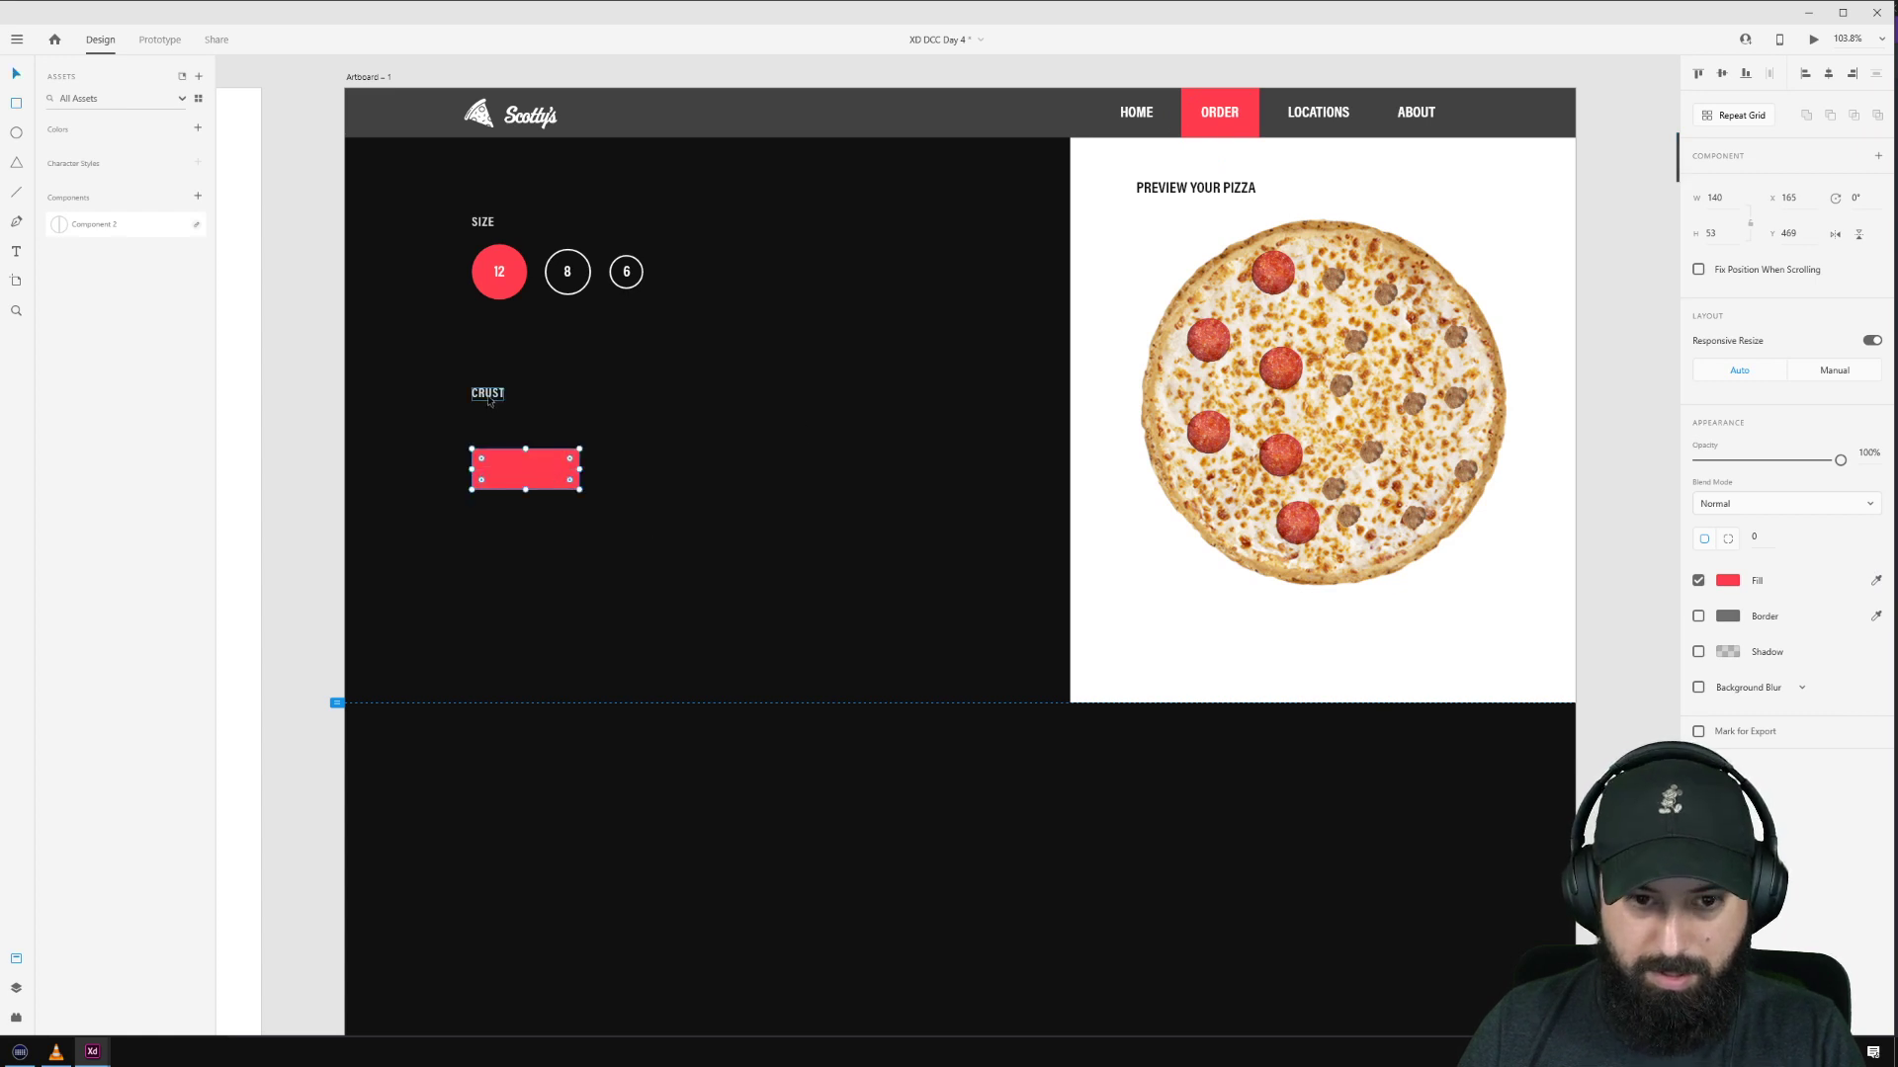
Step: Duplicate the CRUST heading onto the red rectangle as a white label reading ORIGINAL
left_click(487, 392)
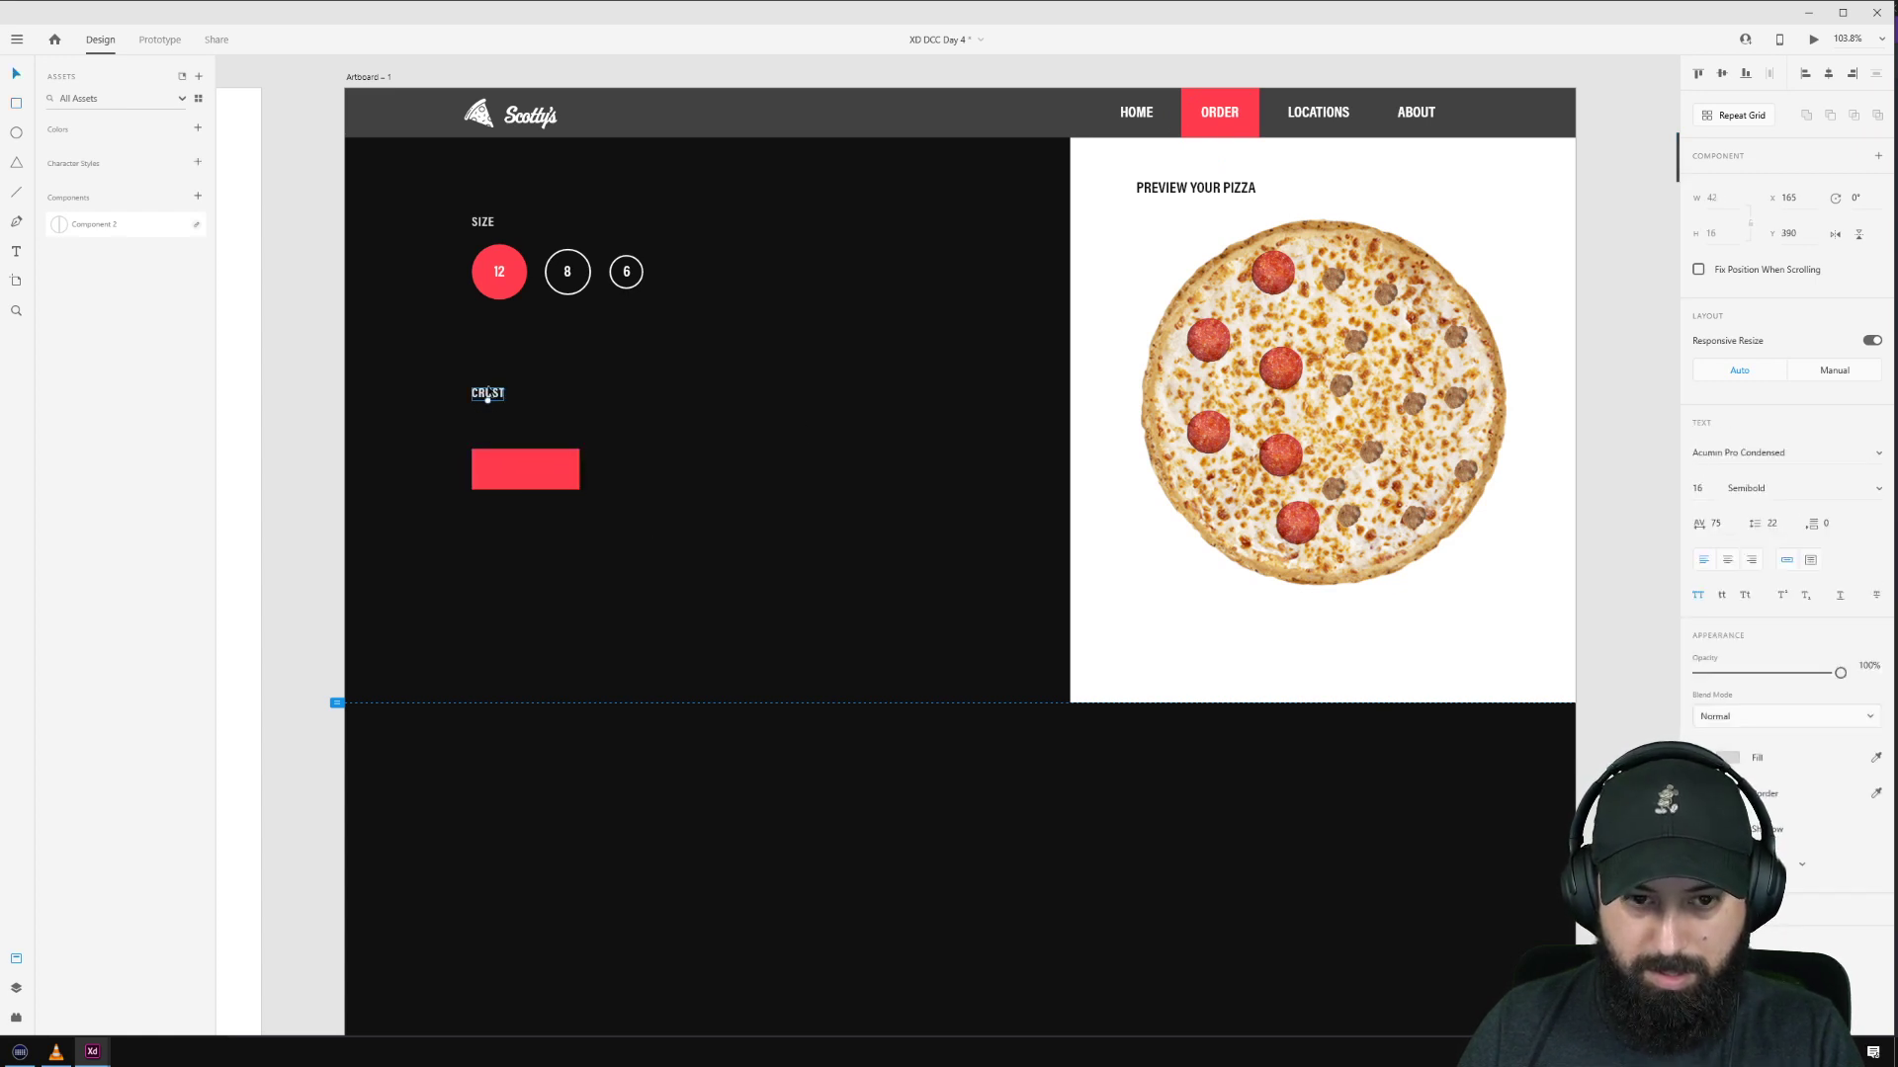
left_click_drag(500, 395, 533, 472)
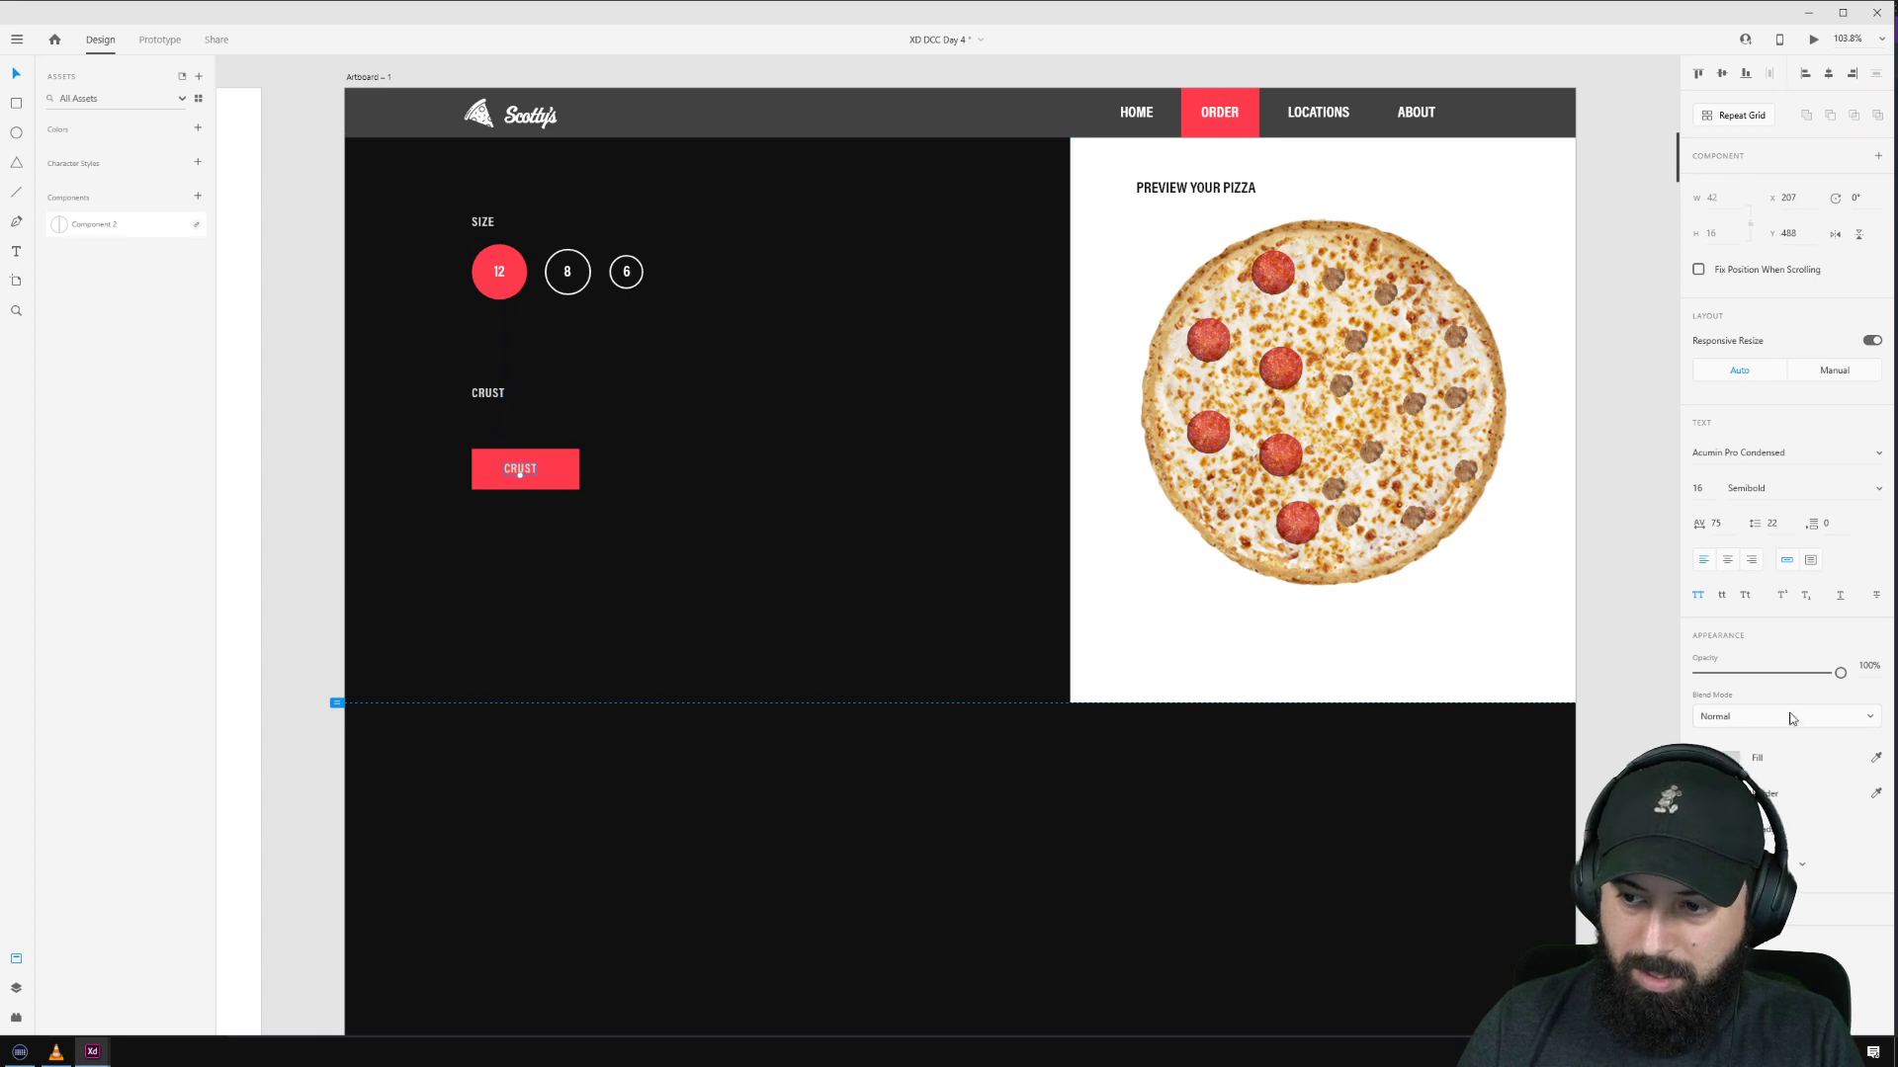
left_click(1727, 757)
left_click(856, 494)
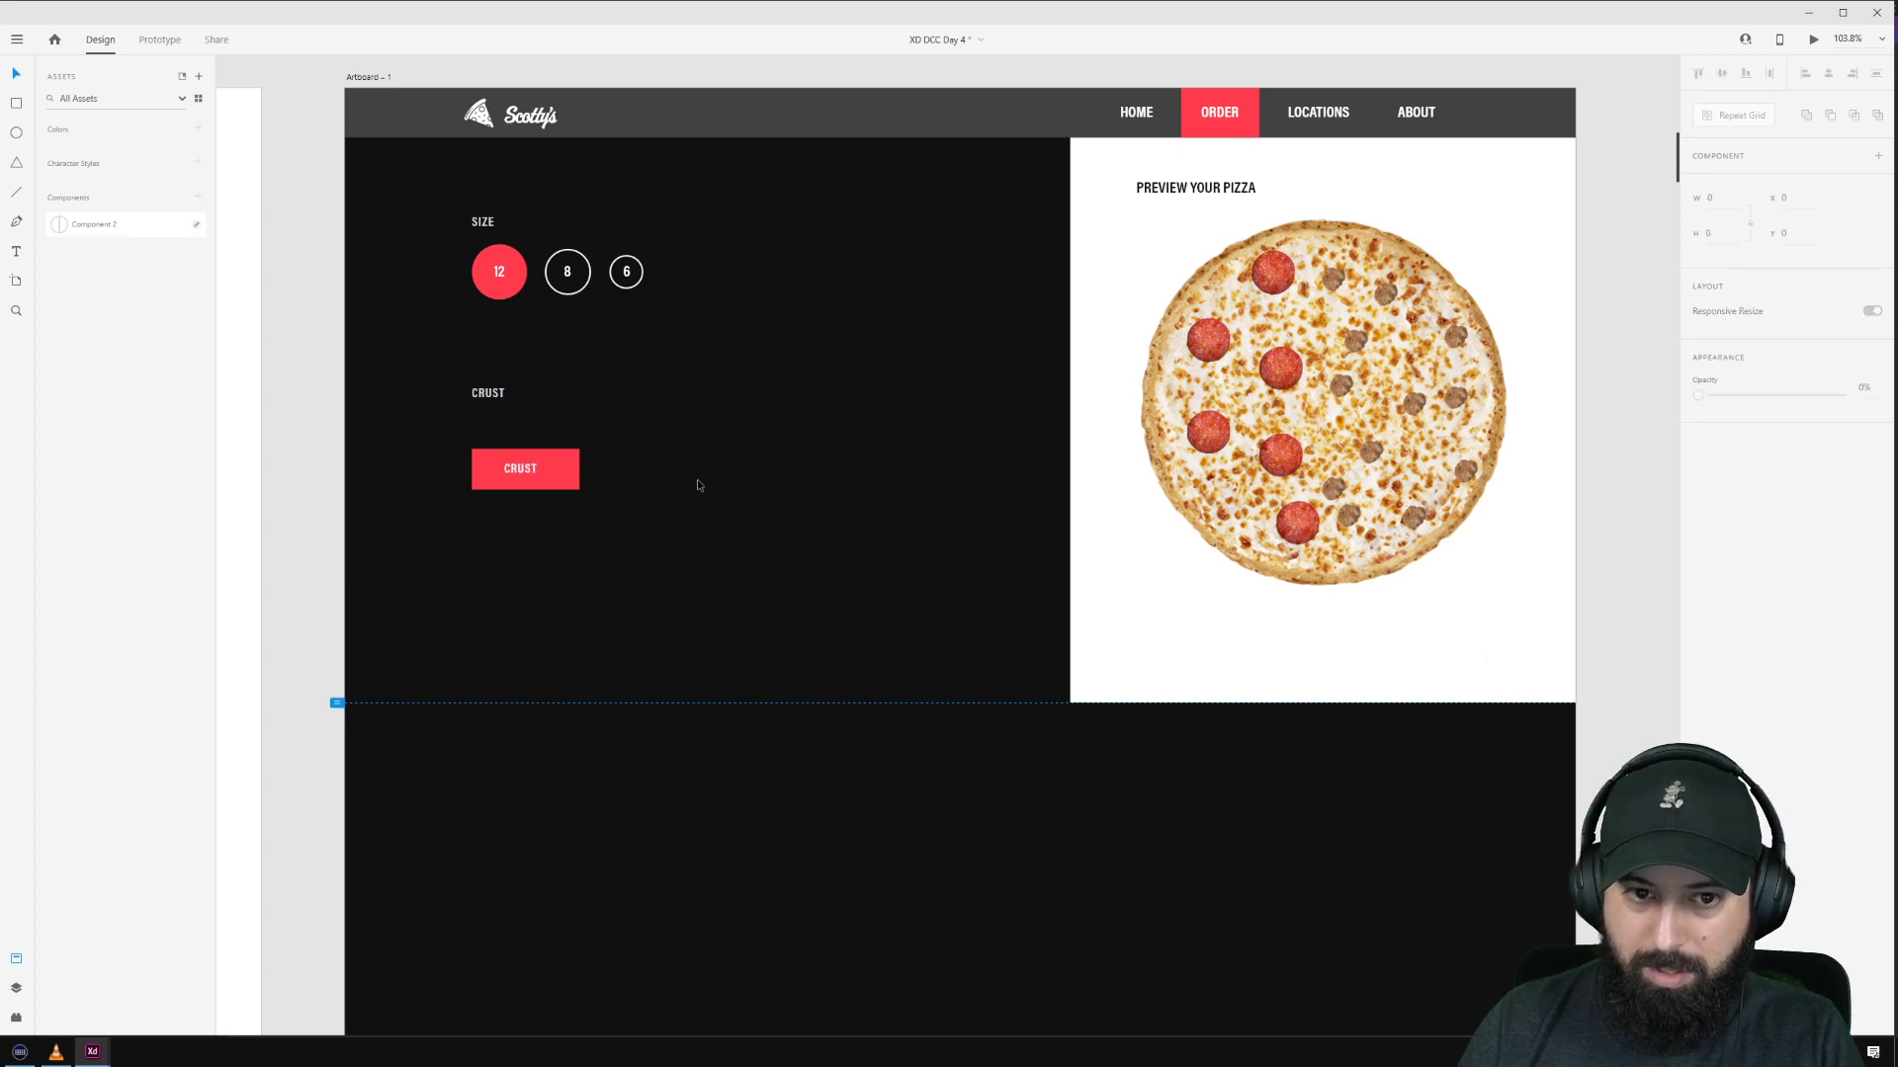
double_click(515, 470)
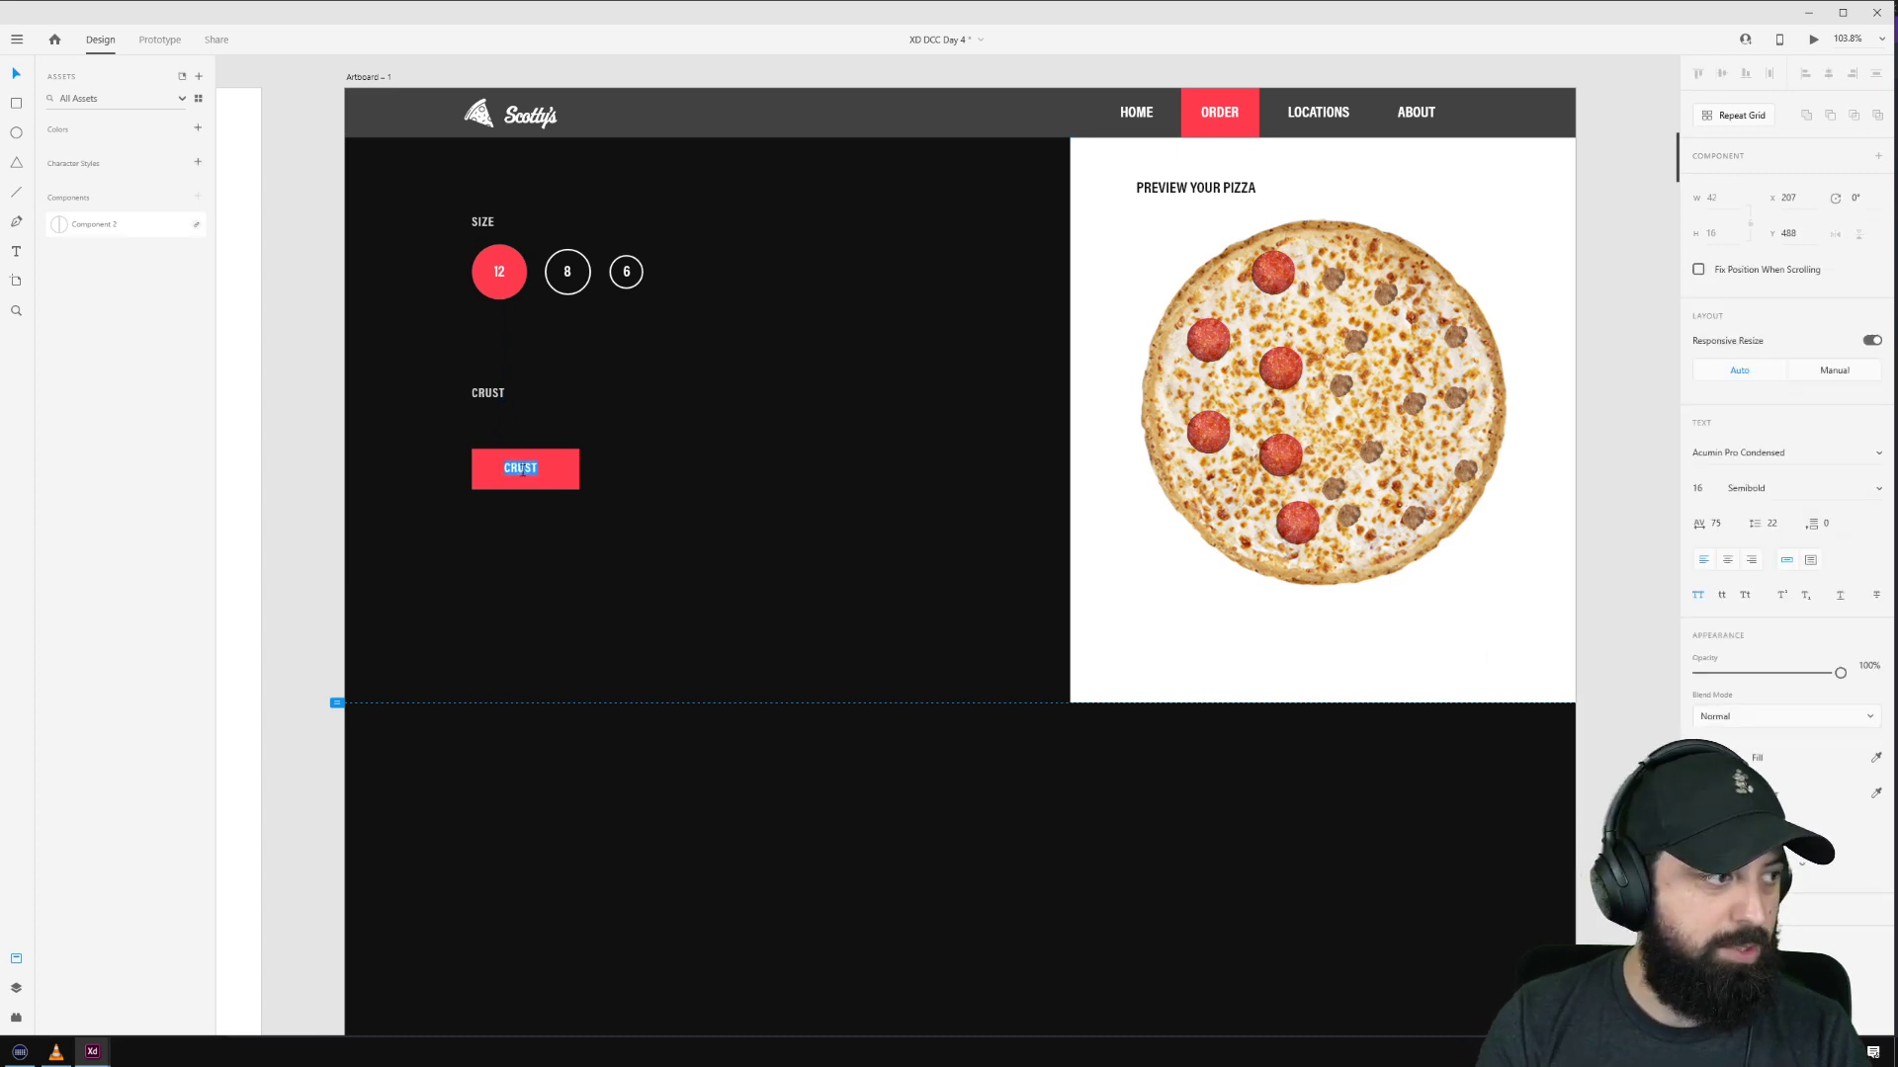
type("ORIGINAL")
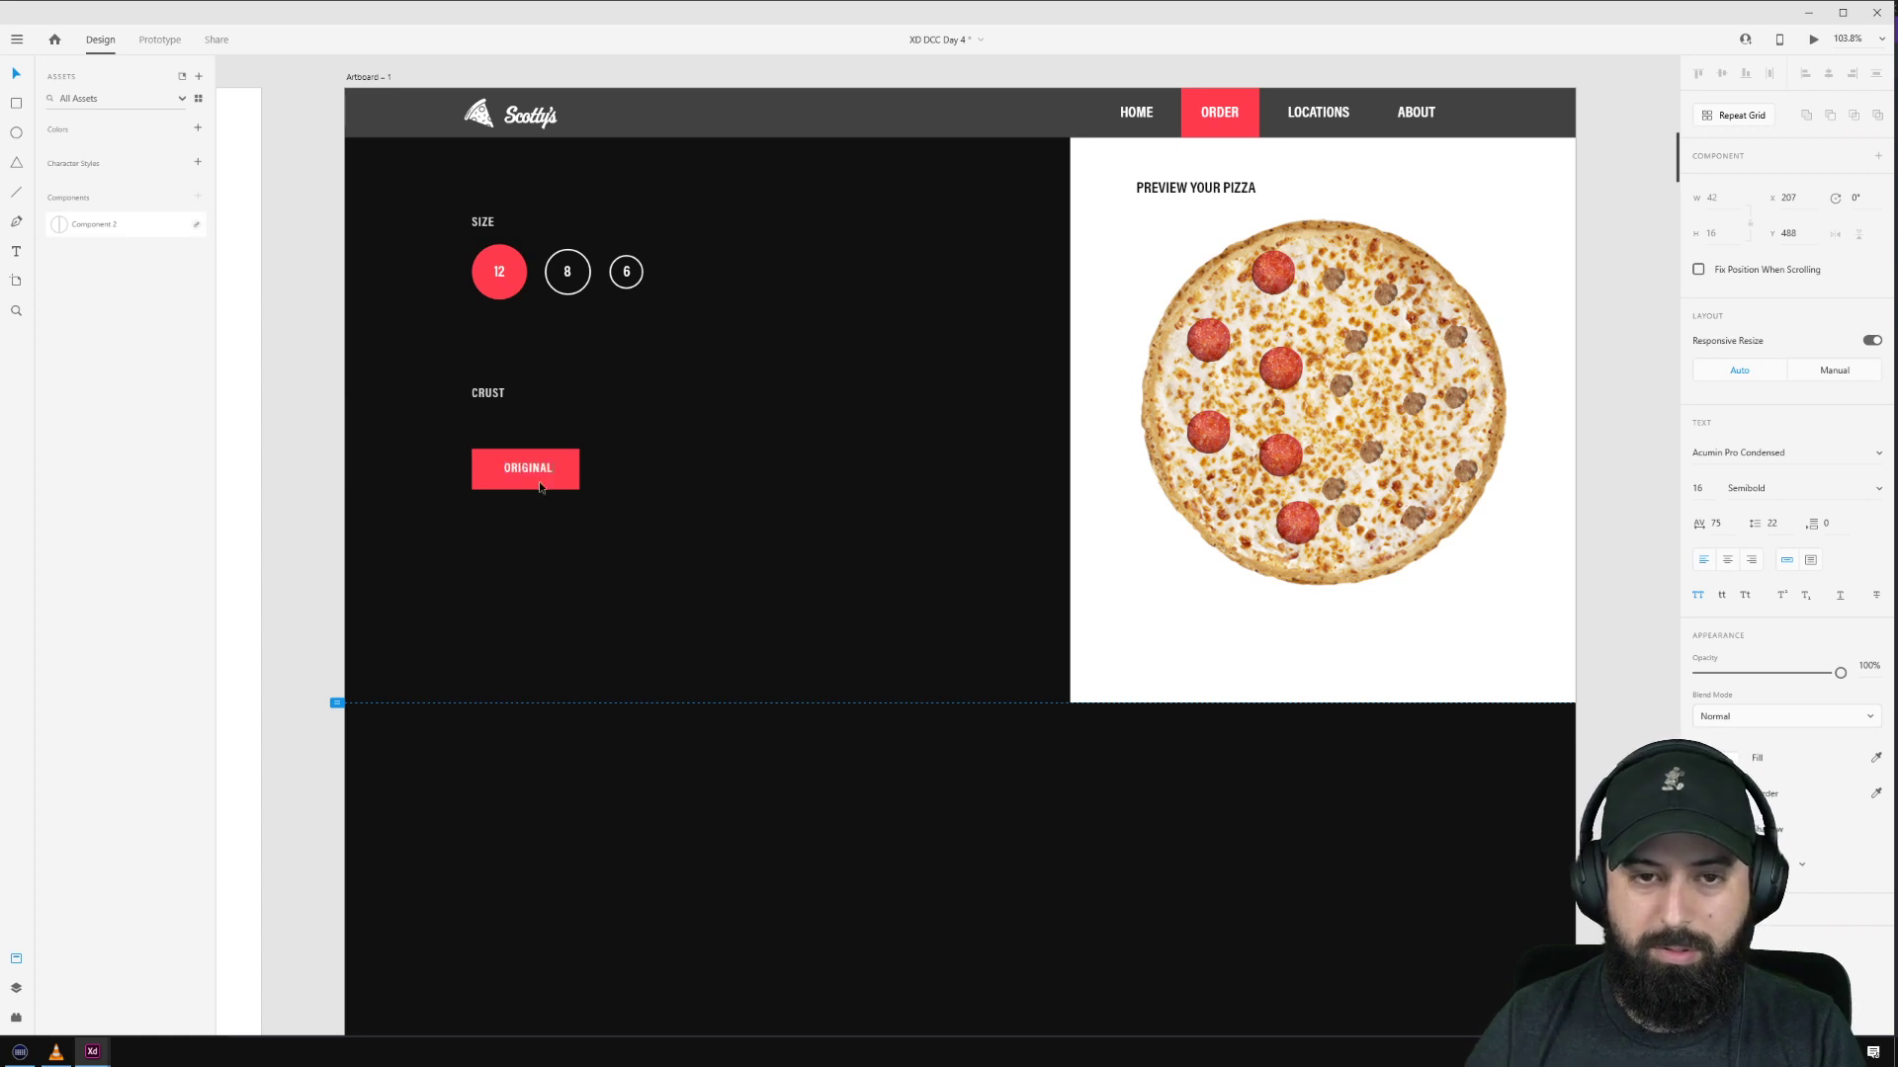
Step: Round the red button's corners to a radius of 4, keeping its opacity at 100%
scroll(660, 543, "up", 3)
left_click(563, 456)
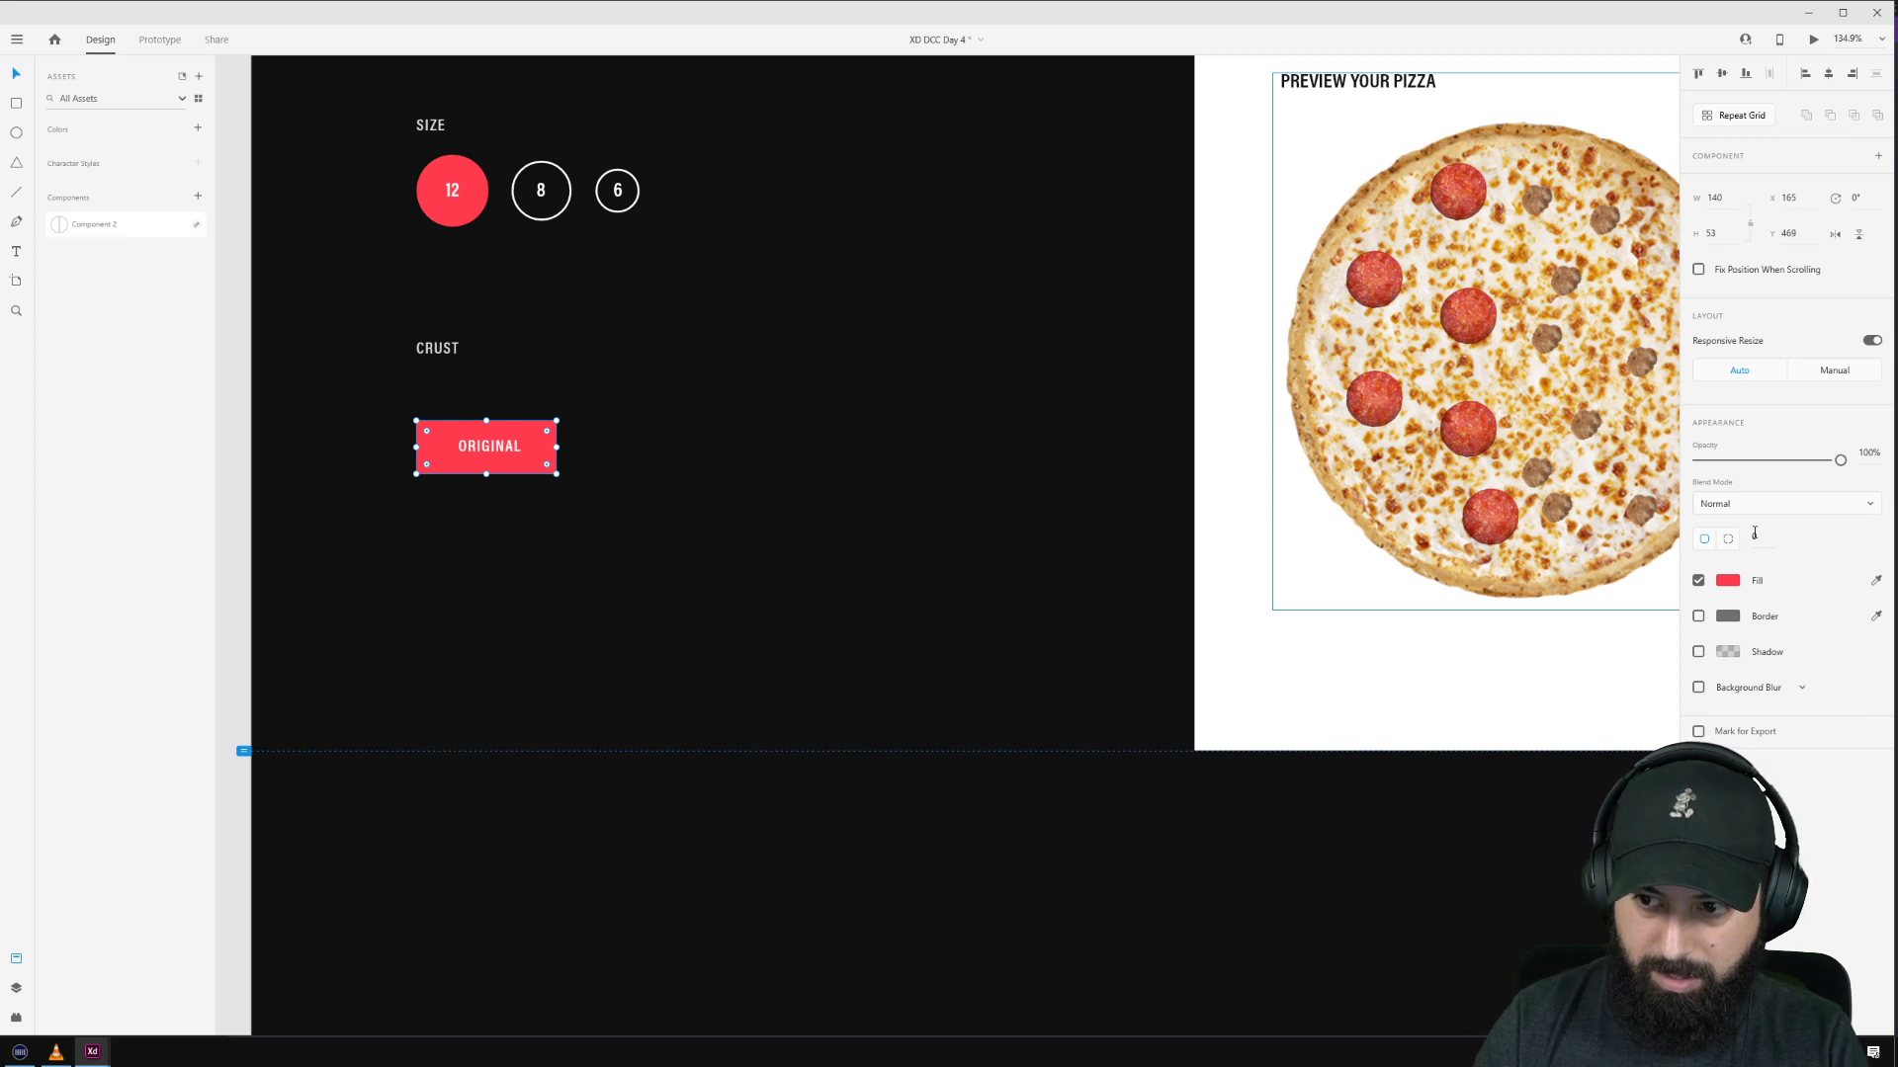
key("4")
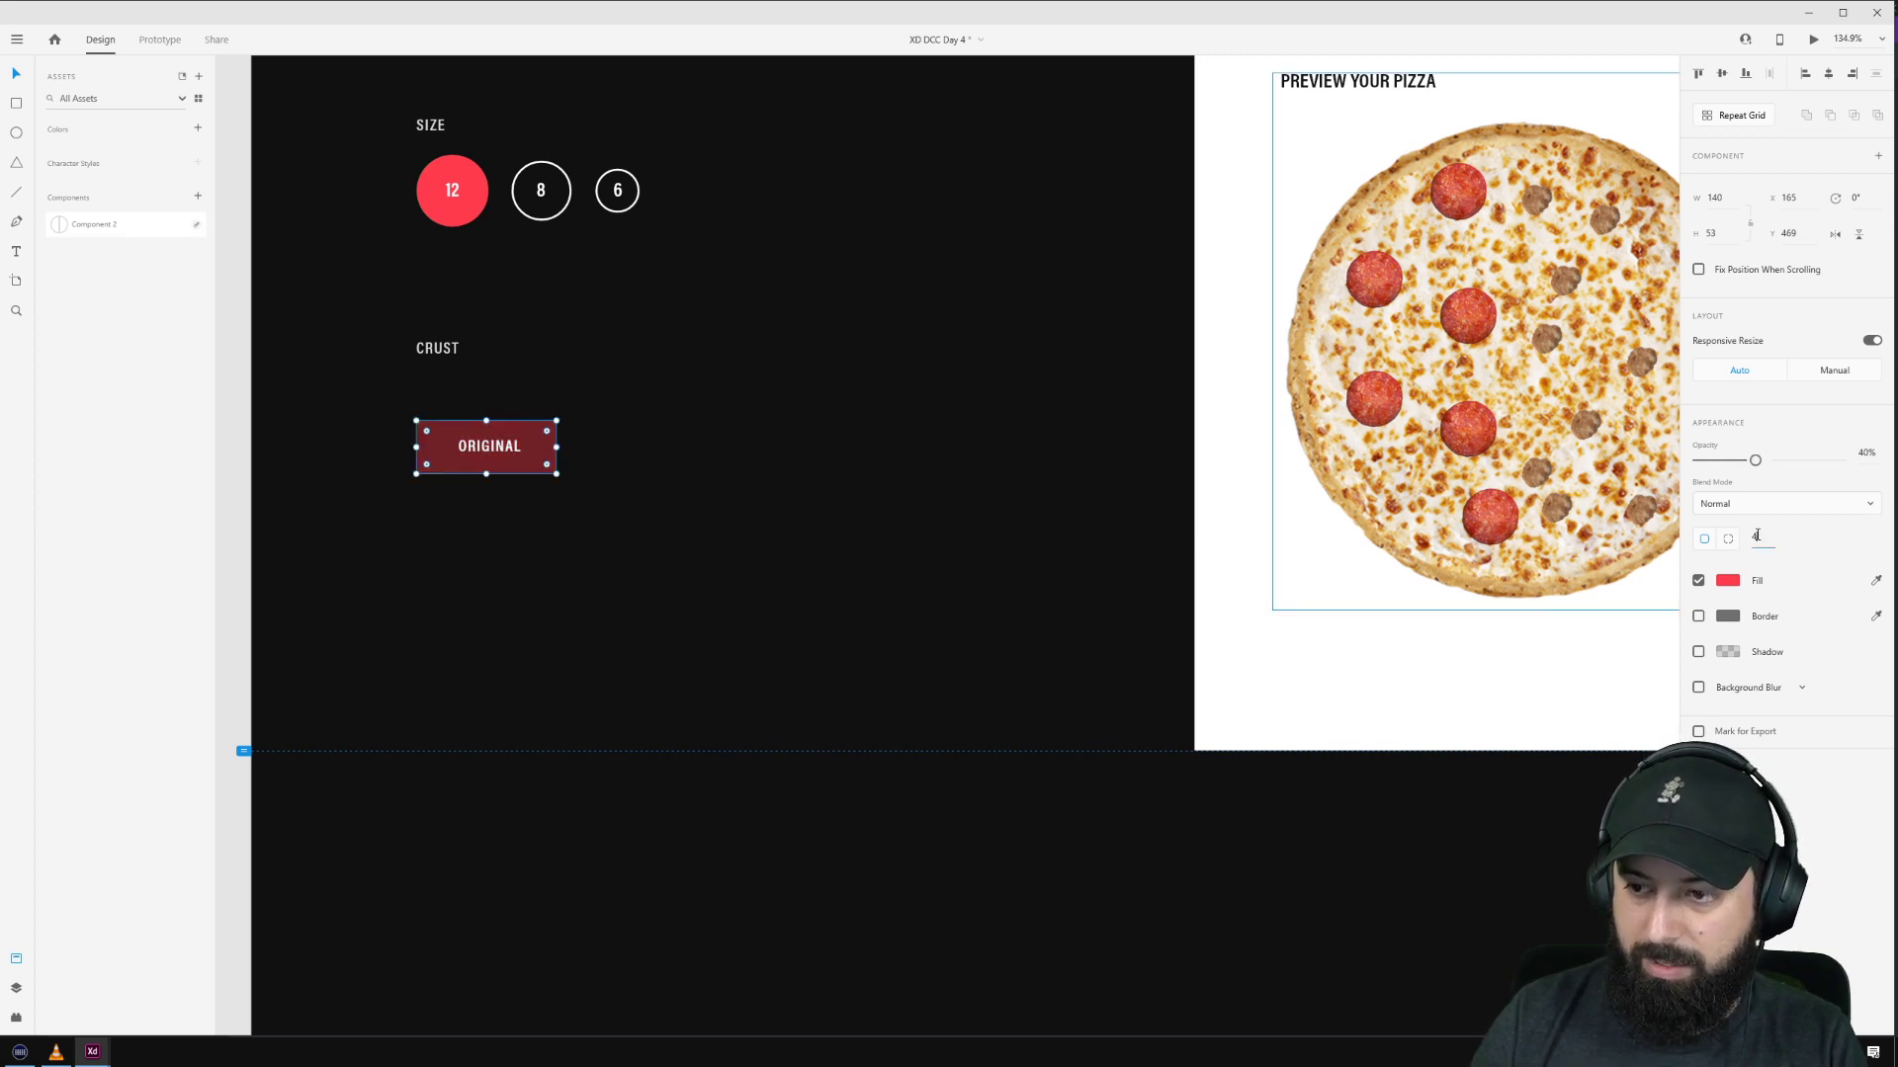
key("0")
left_click(774, 491)
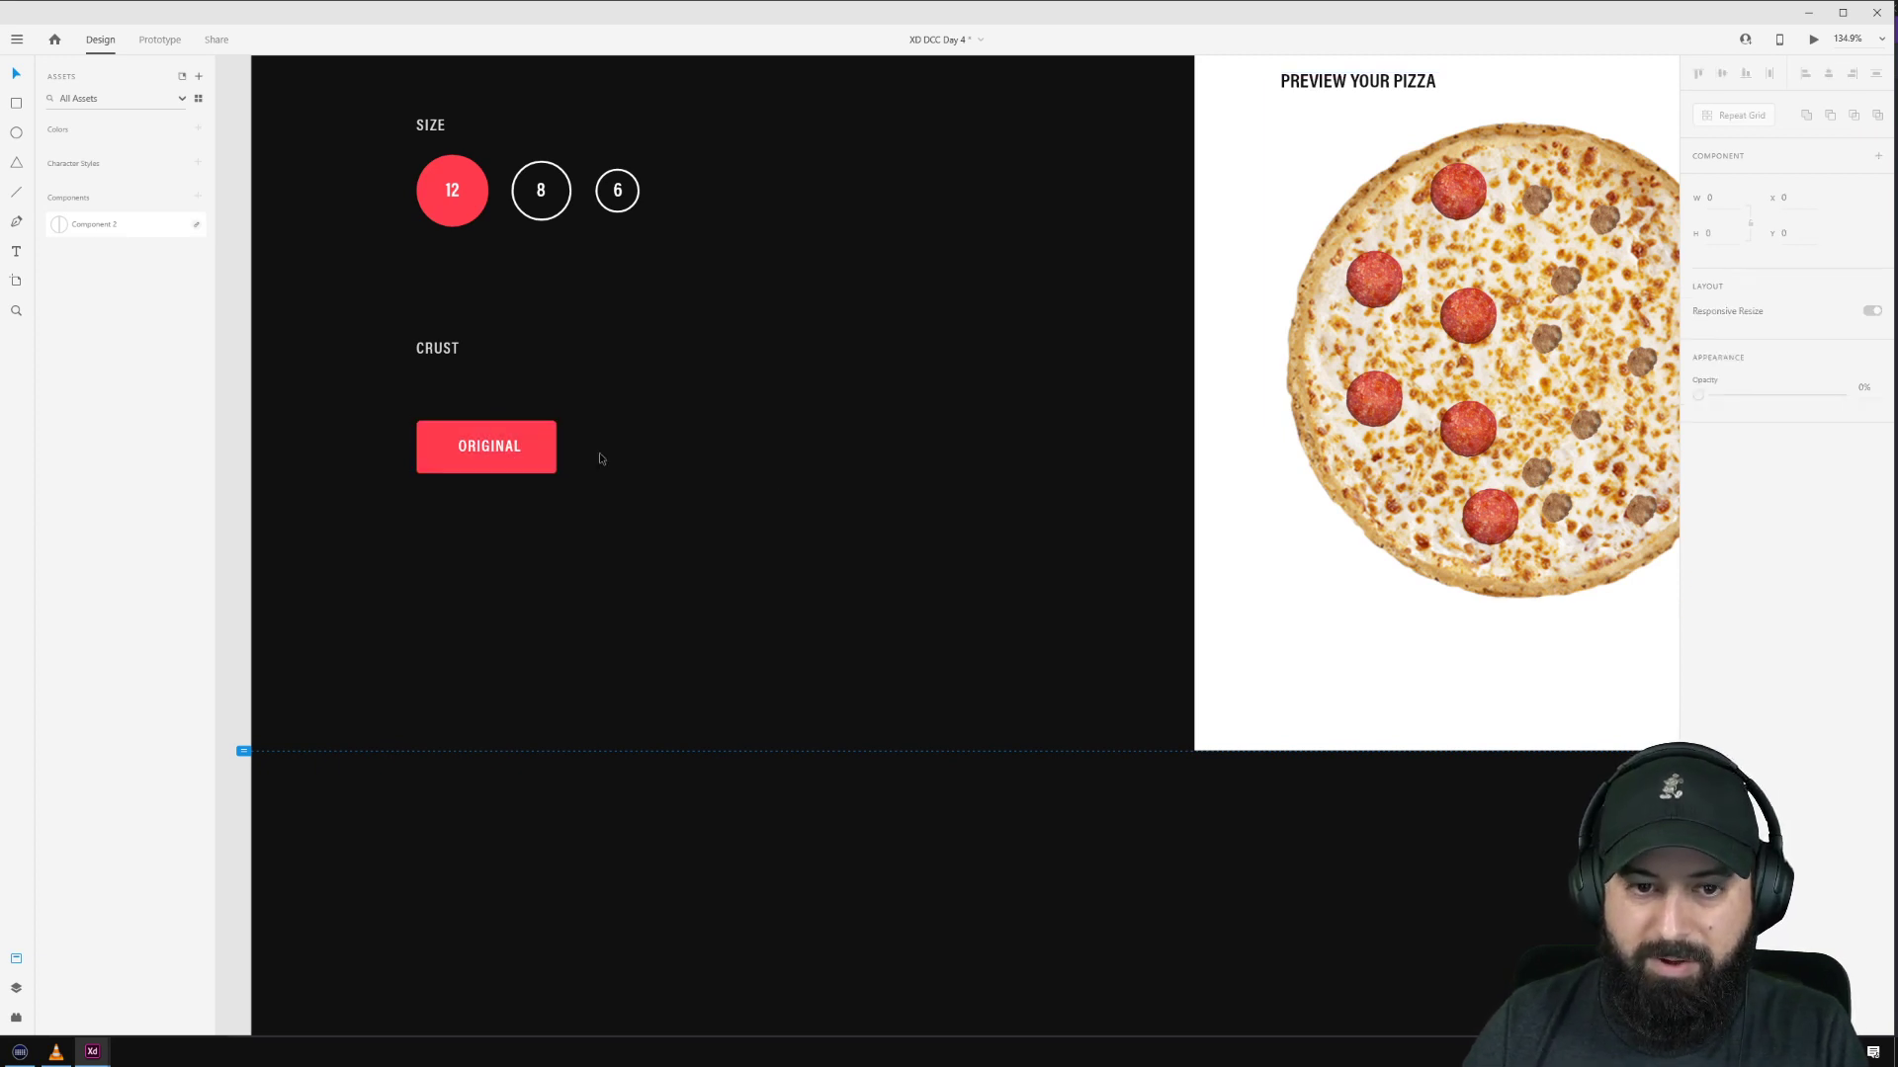
Step: Center the ORIGINAL label on the red button and move both up closer to the CRUST heading
double_click(481, 448)
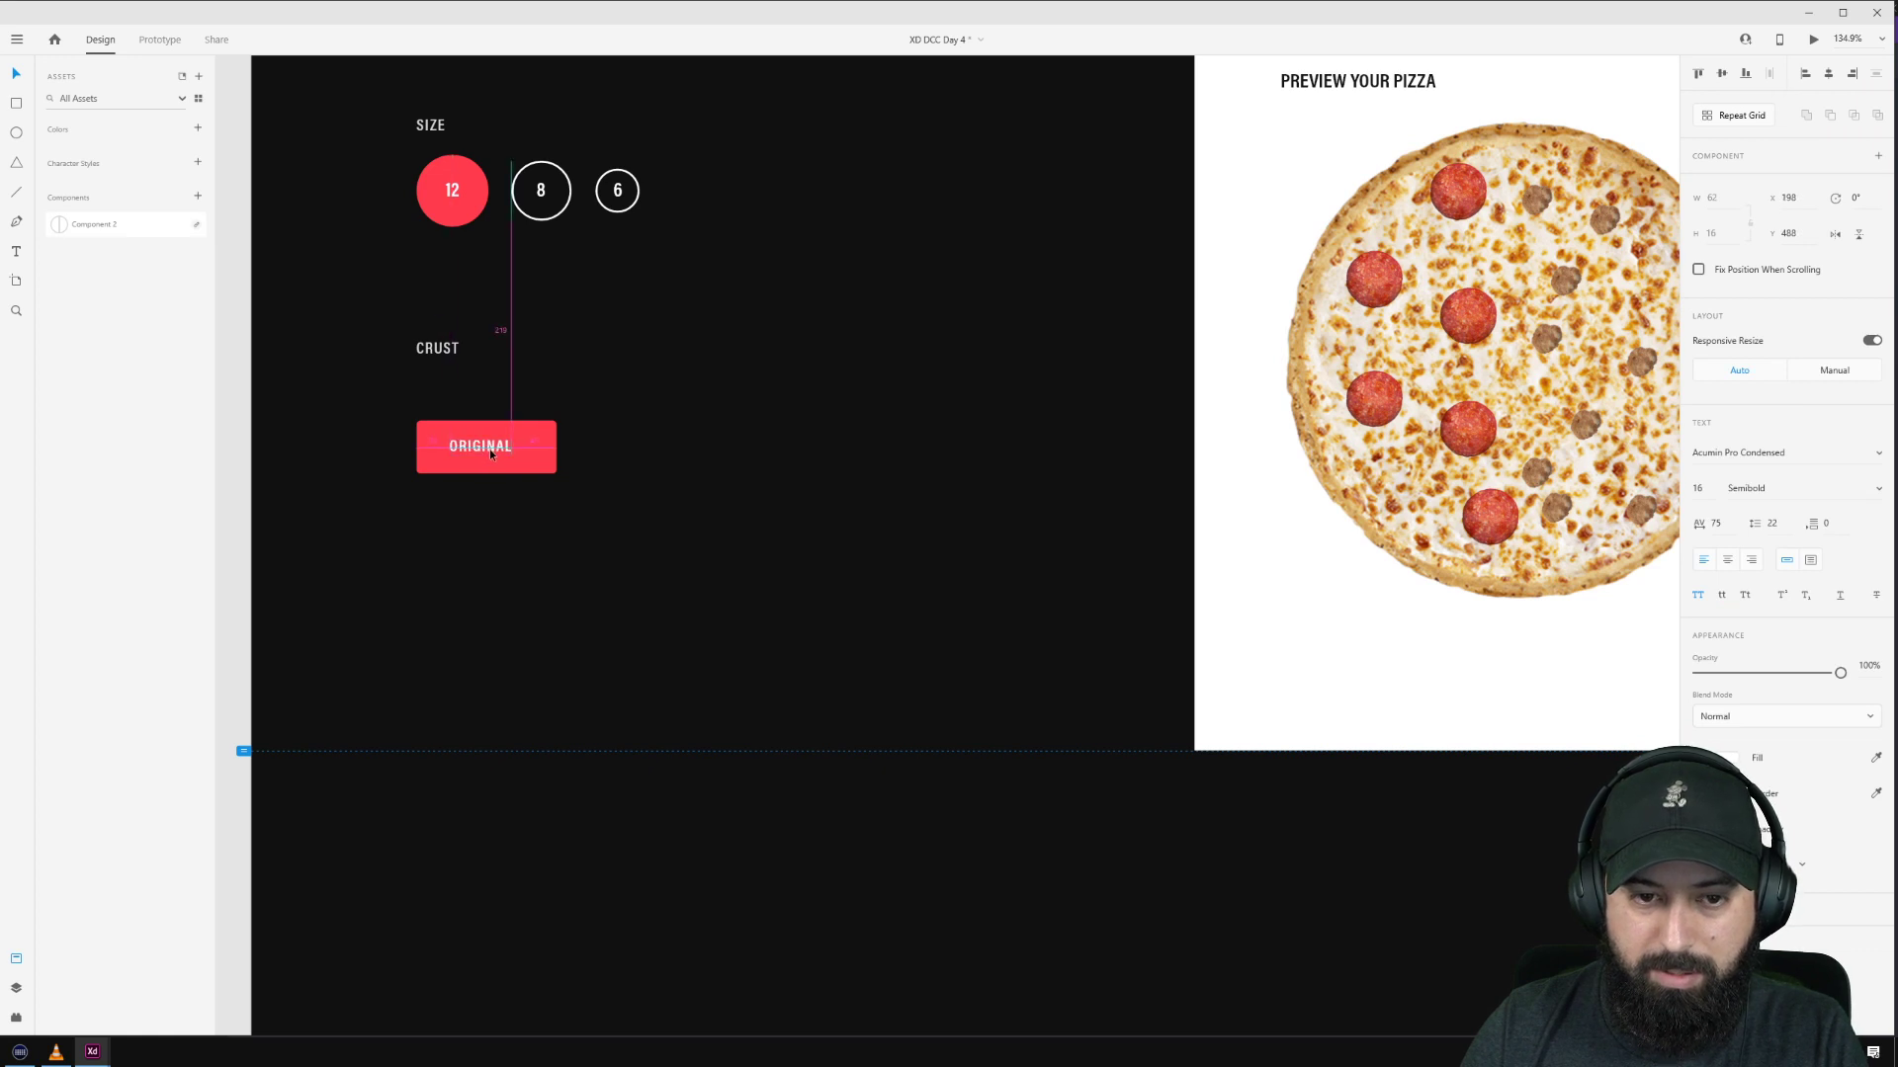
left_click_drag(492, 449, 495, 450)
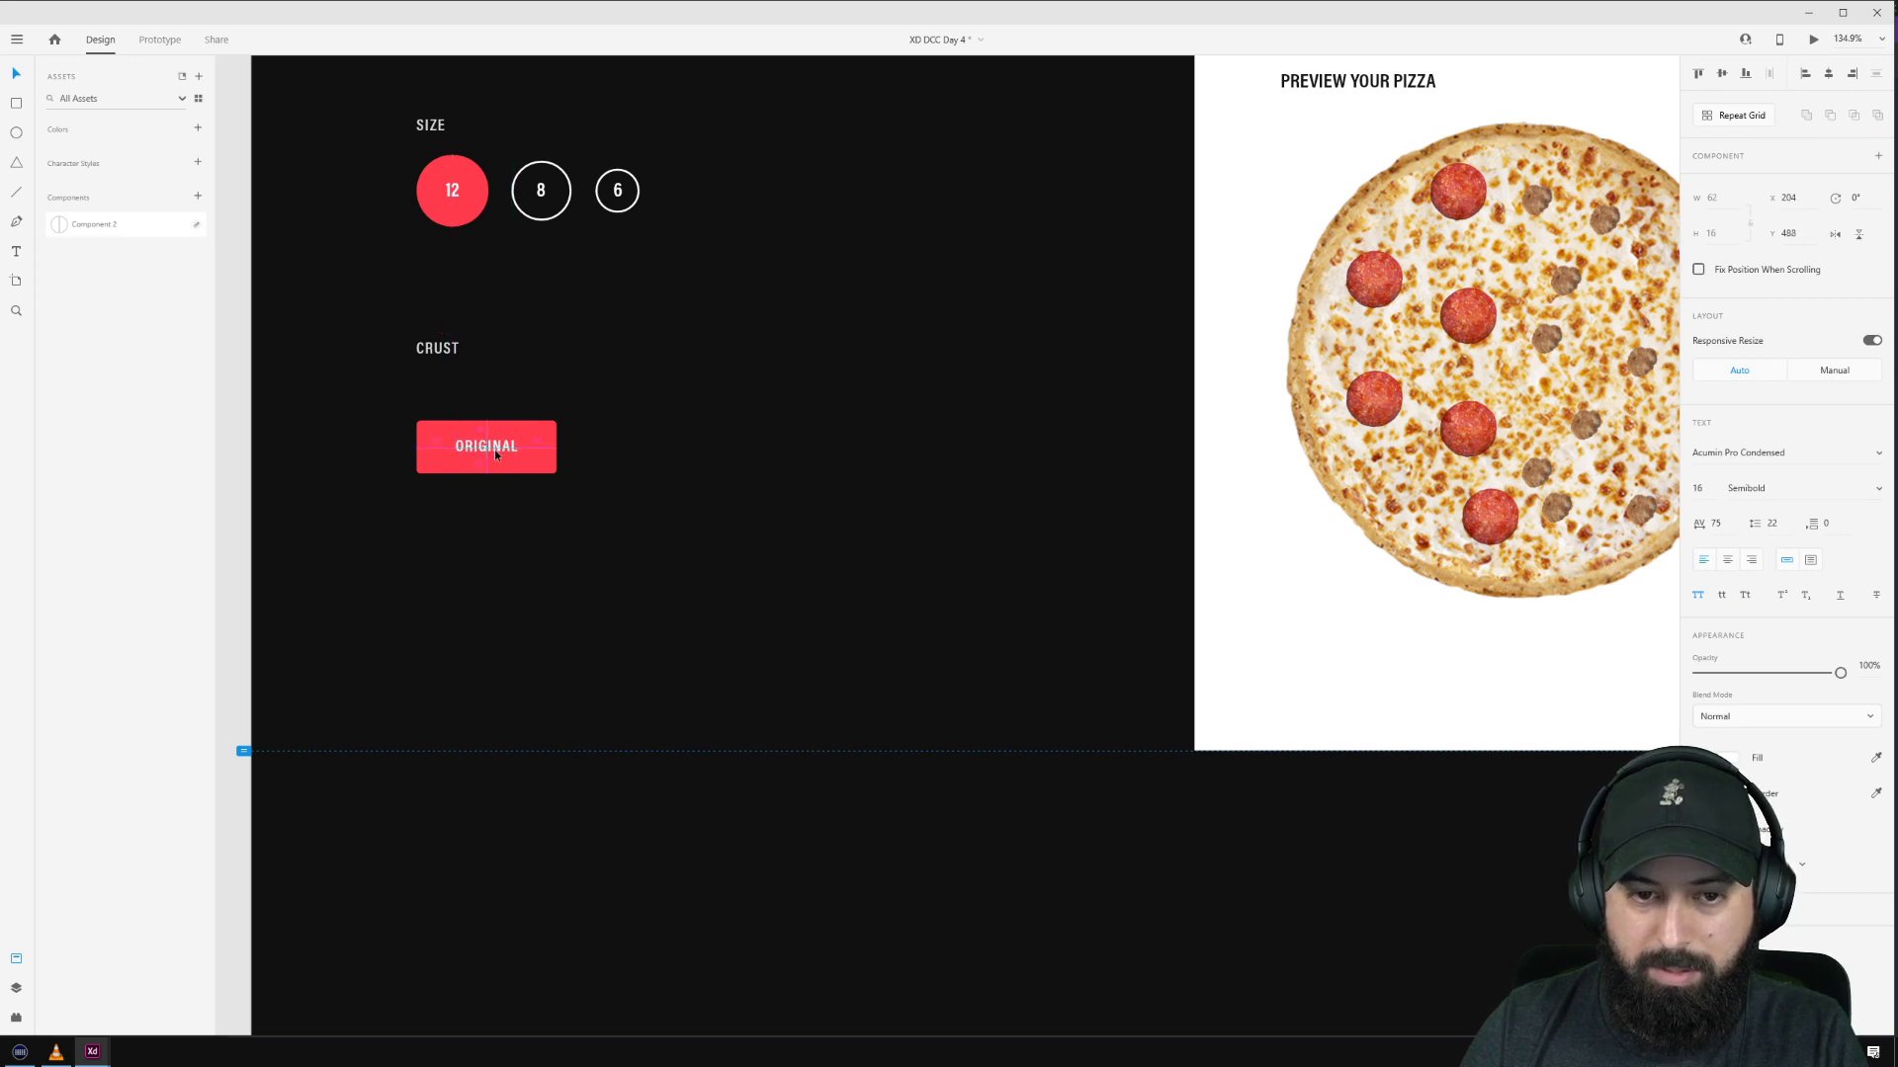
scroll(643, 435, "down", 2)
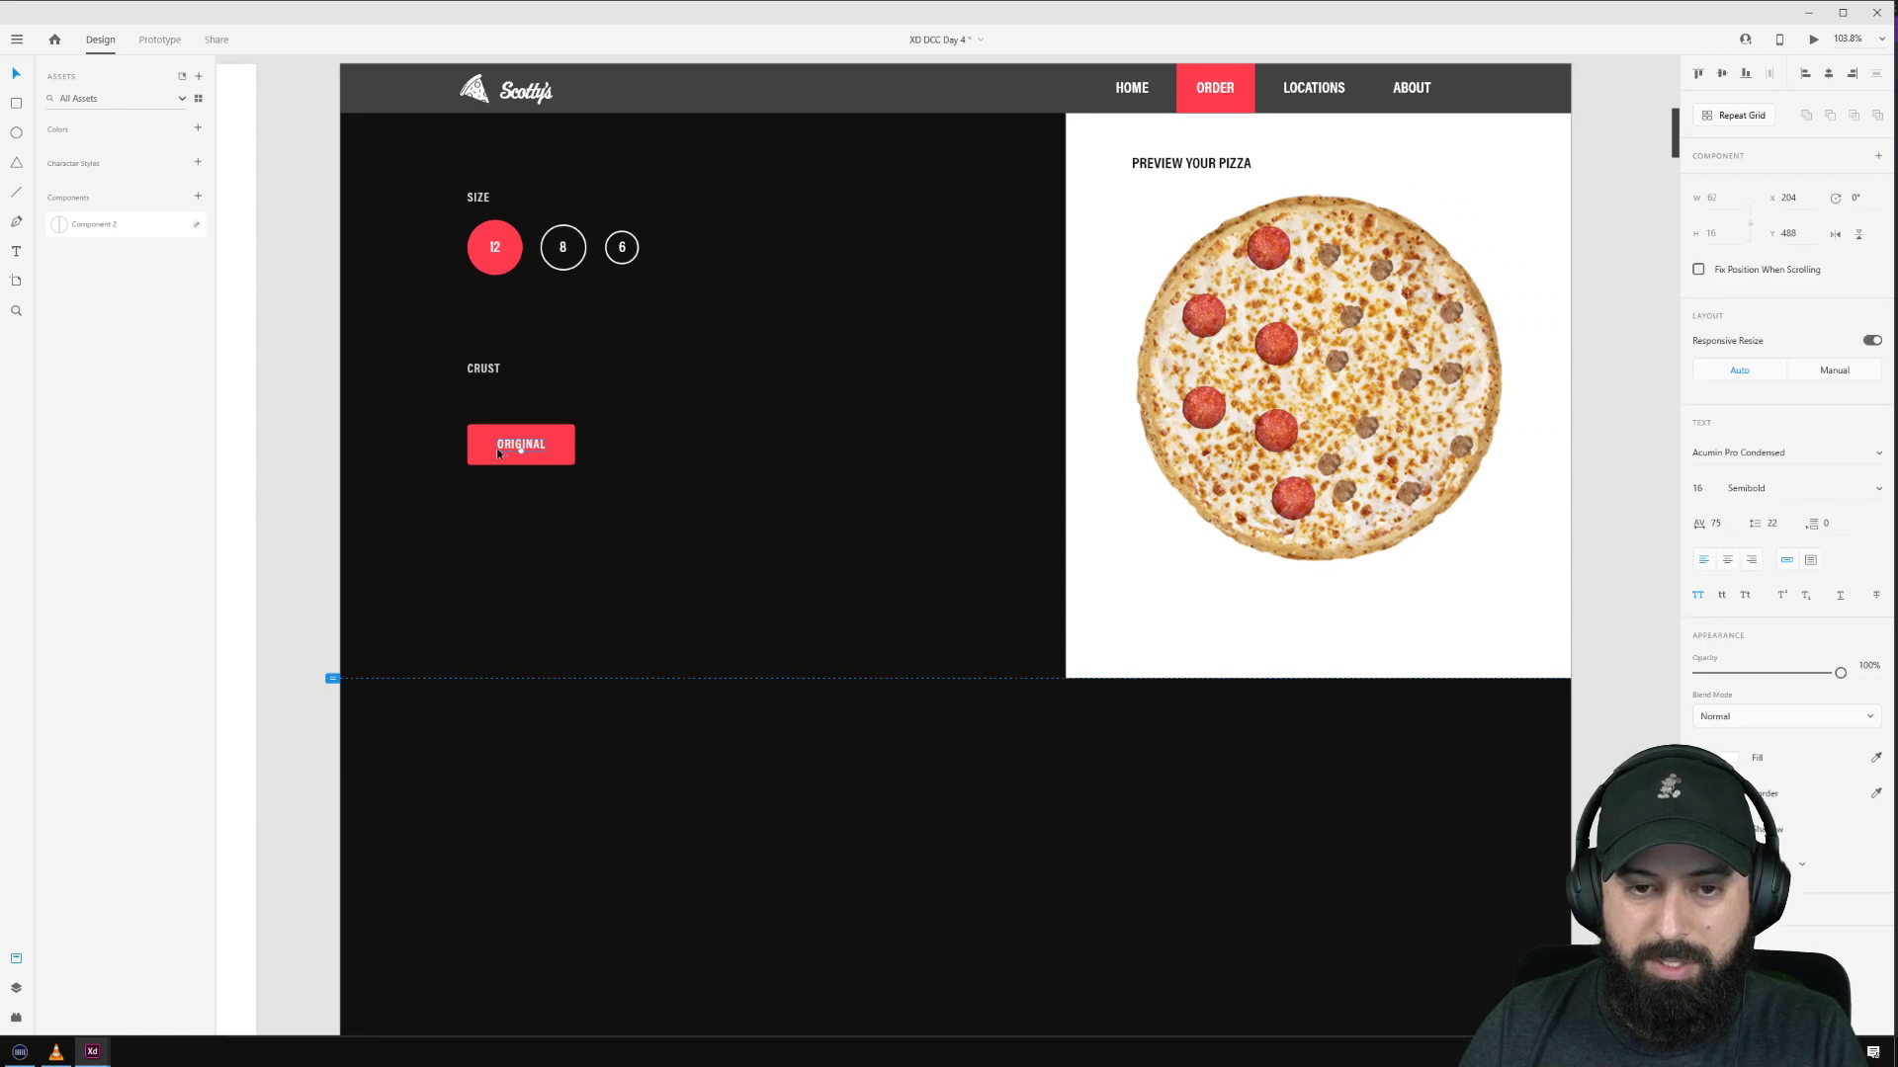
left_click_drag(572, 455, 571, 431)
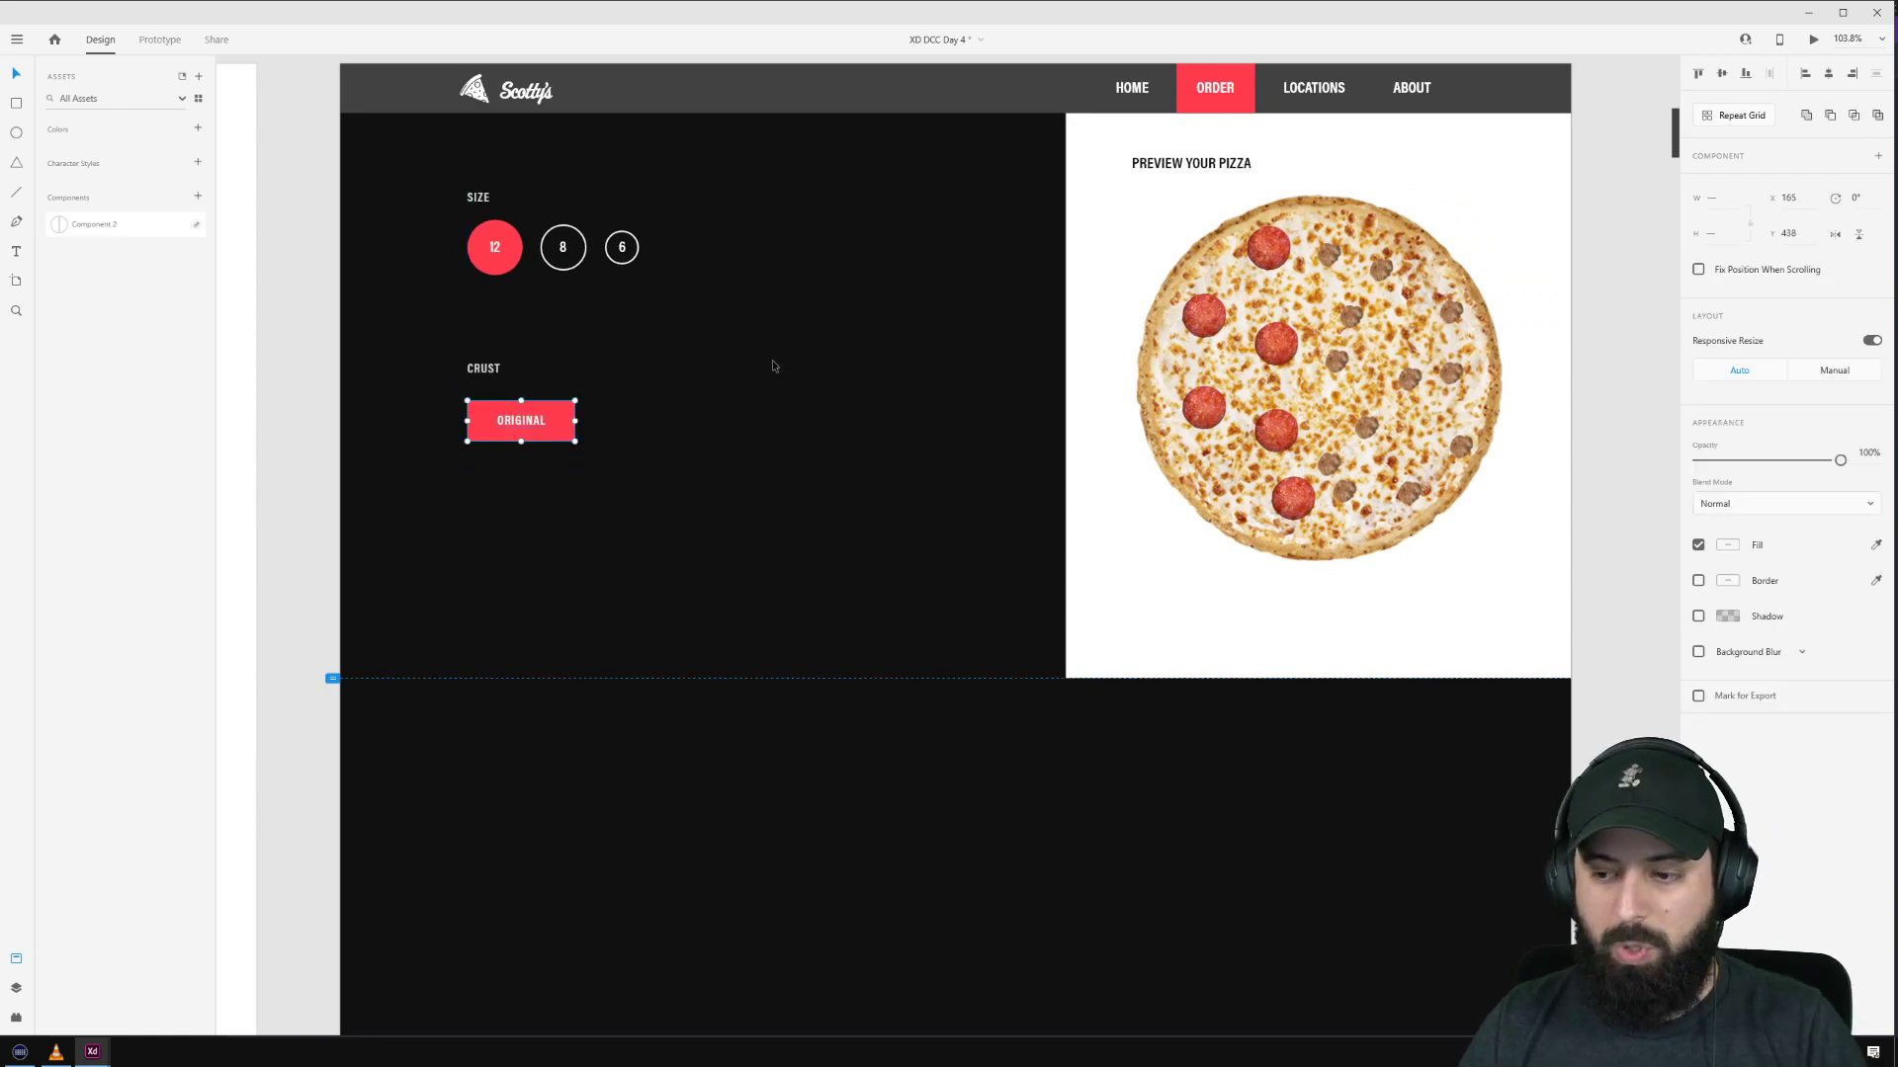
left_click(667, 381)
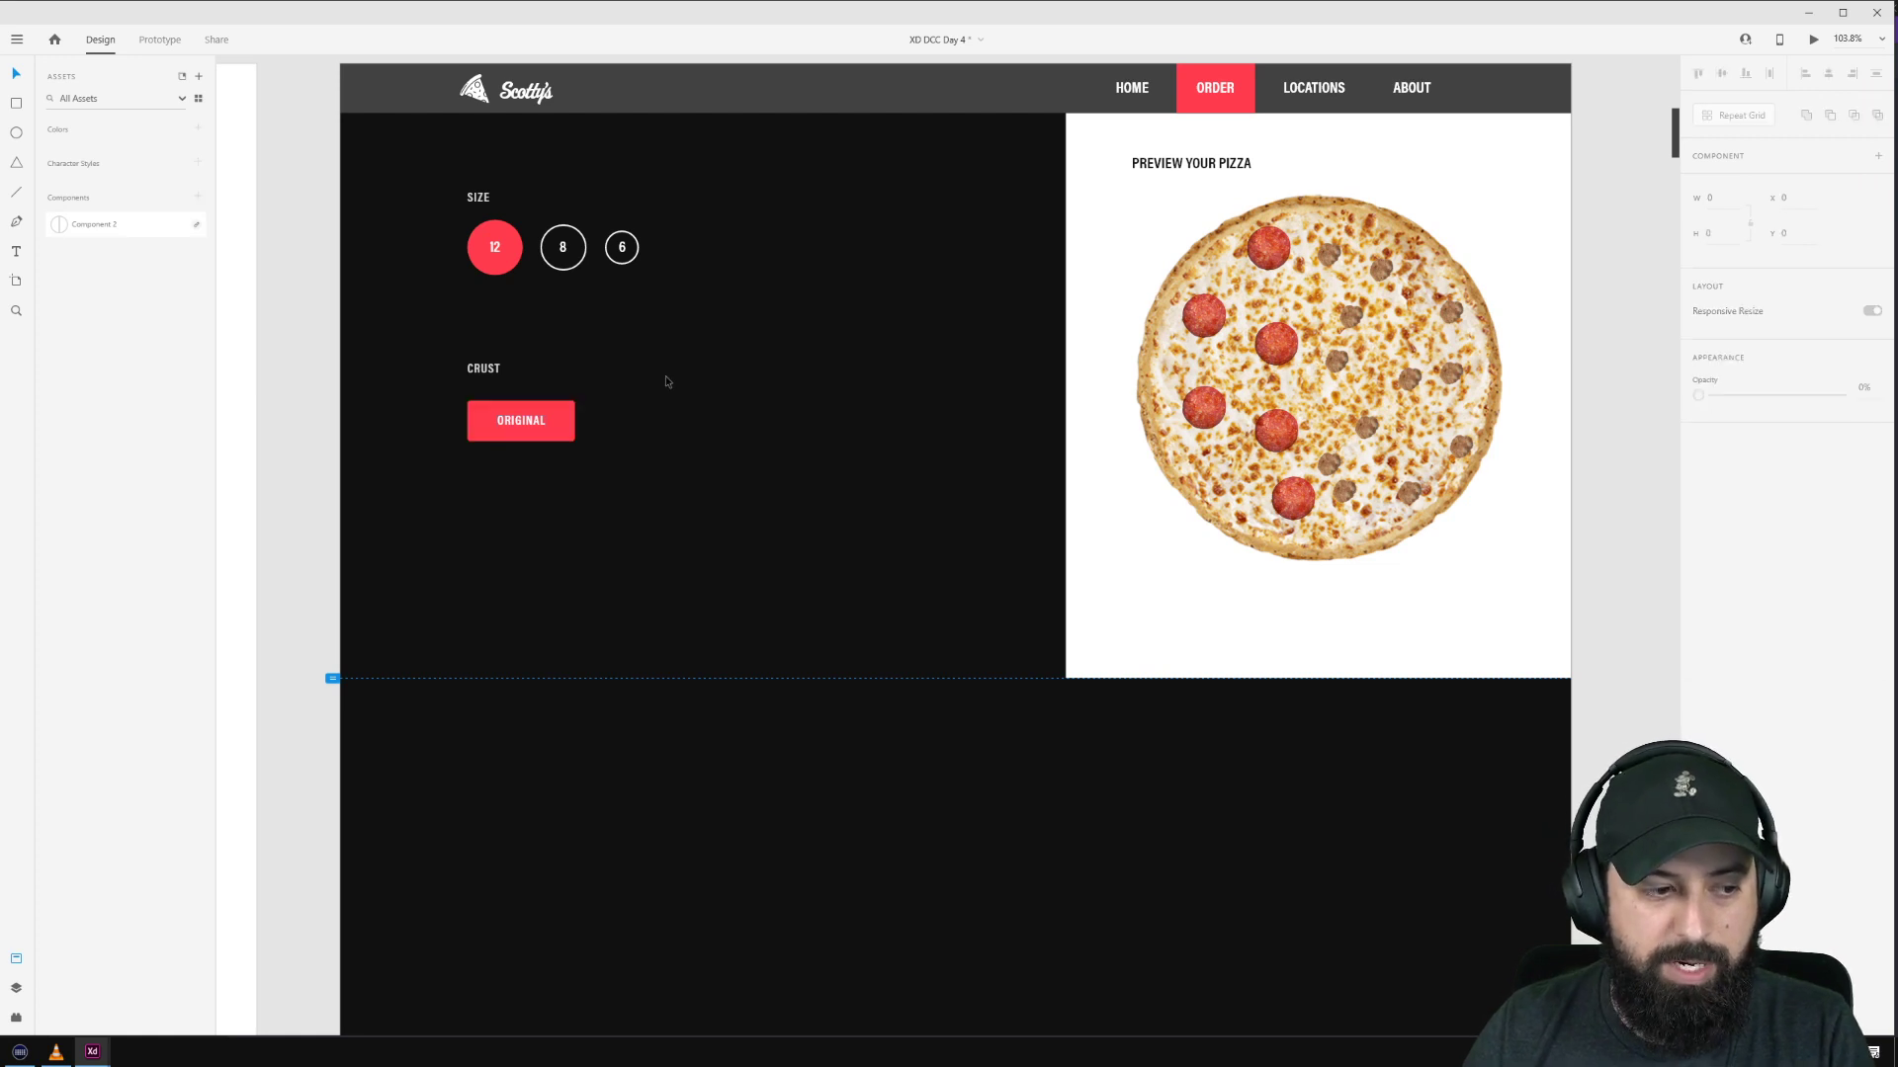
Step: Duplicate the ORIGINAL label beside the red button and change the copy to HAND-TOSSED
double_click(507, 425)
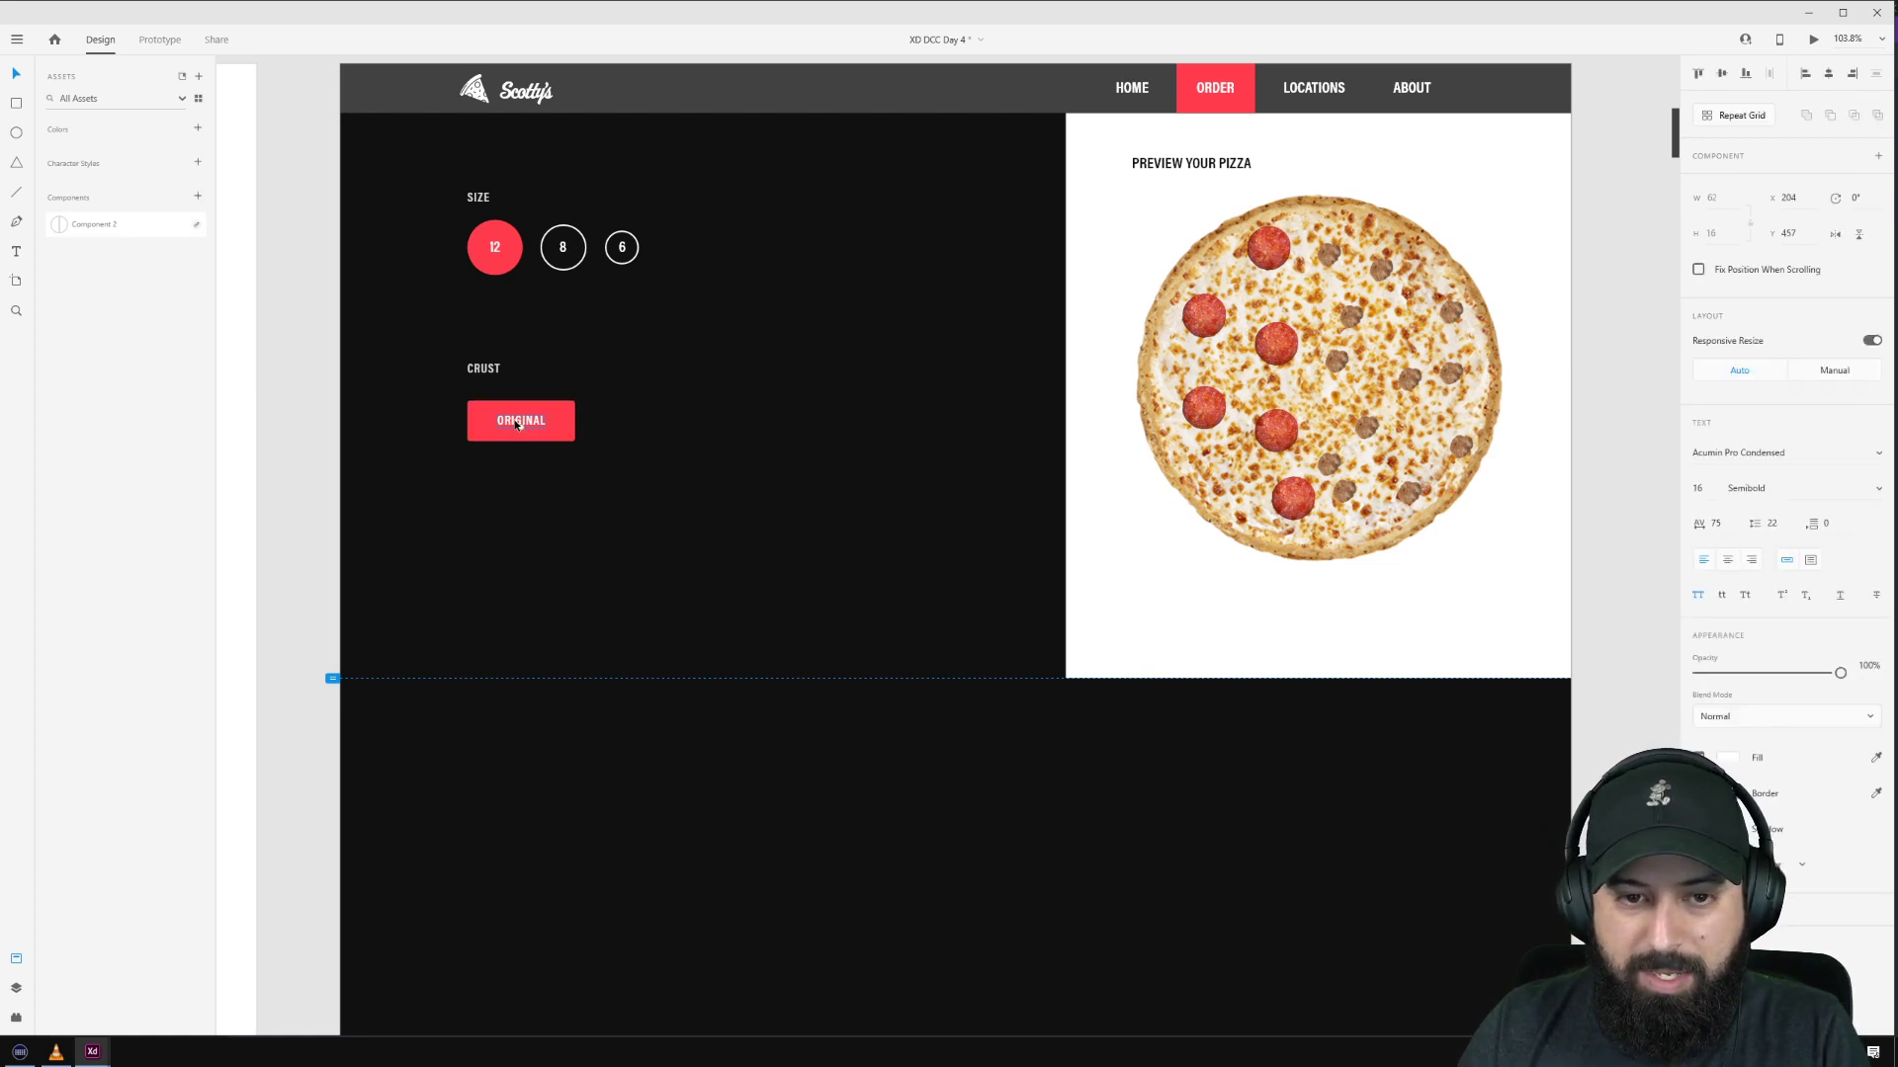
left_click_drag(507, 425, 611, 423)
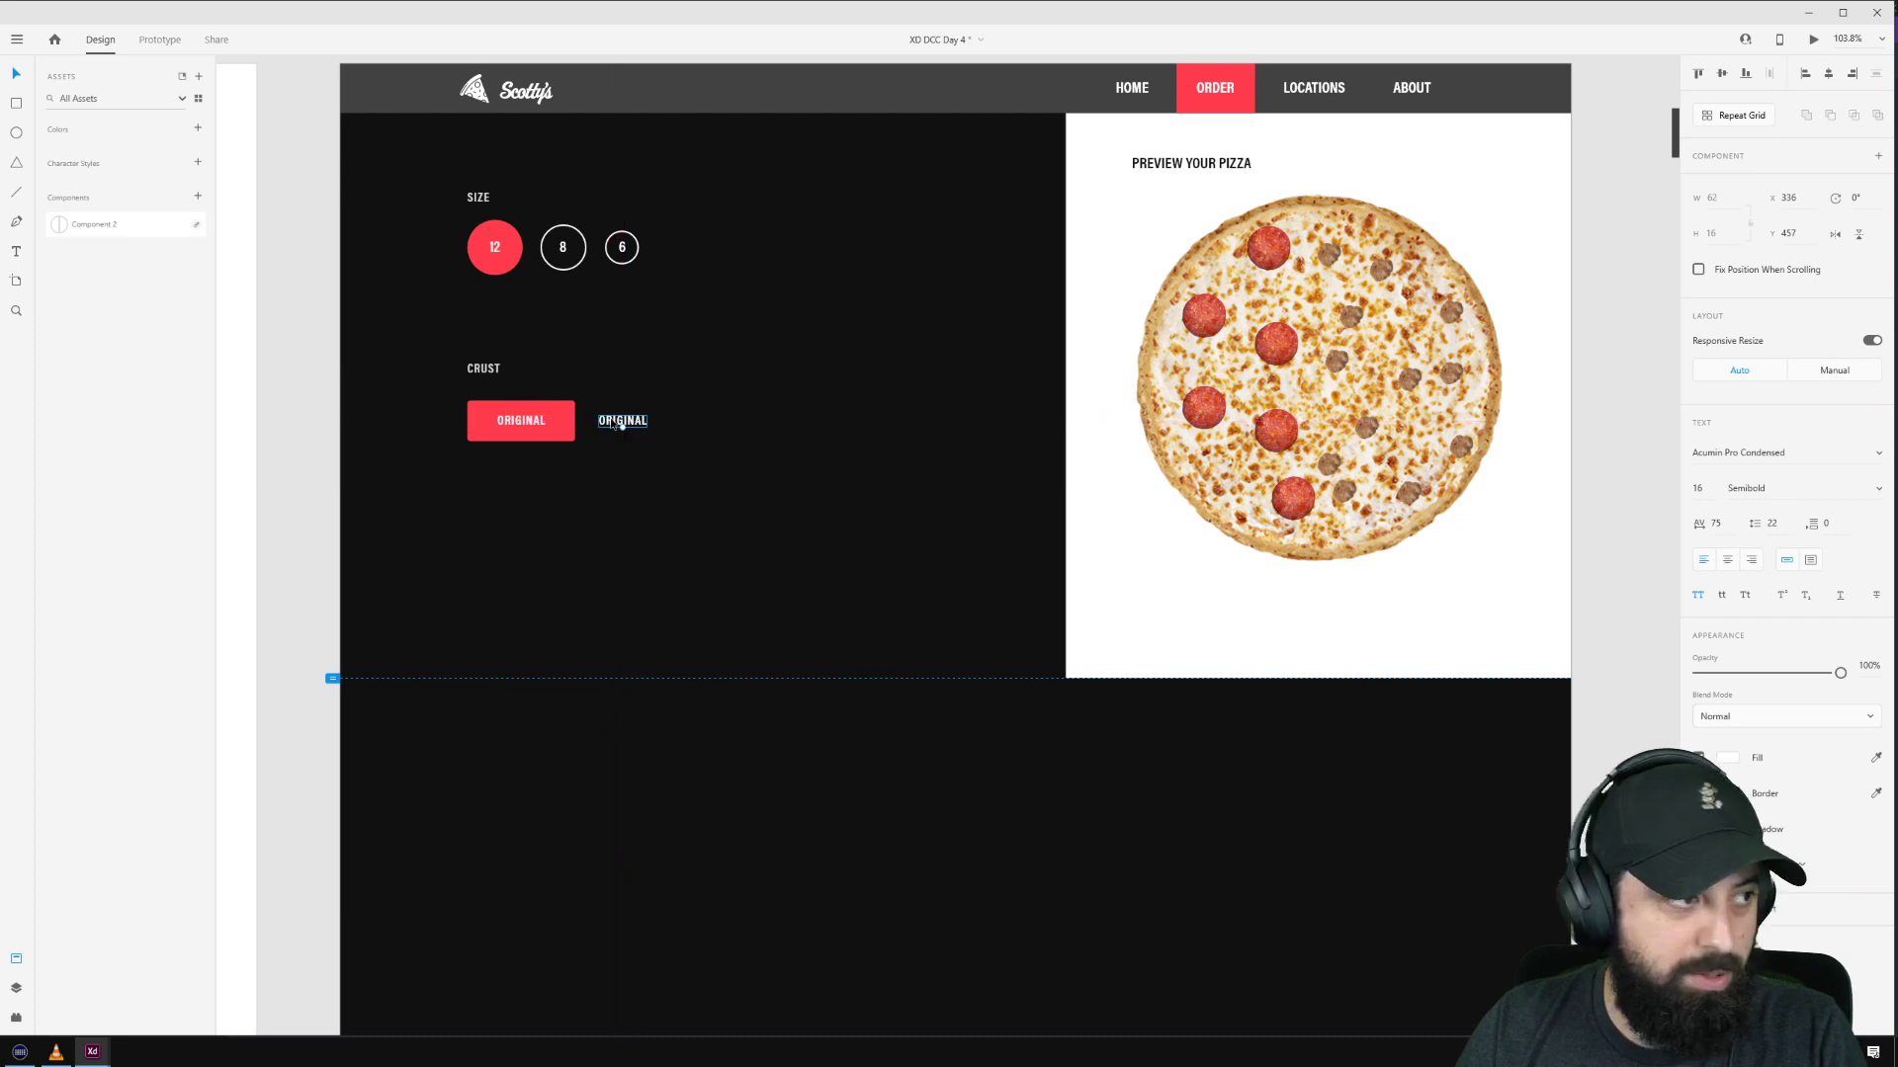
type("HA")
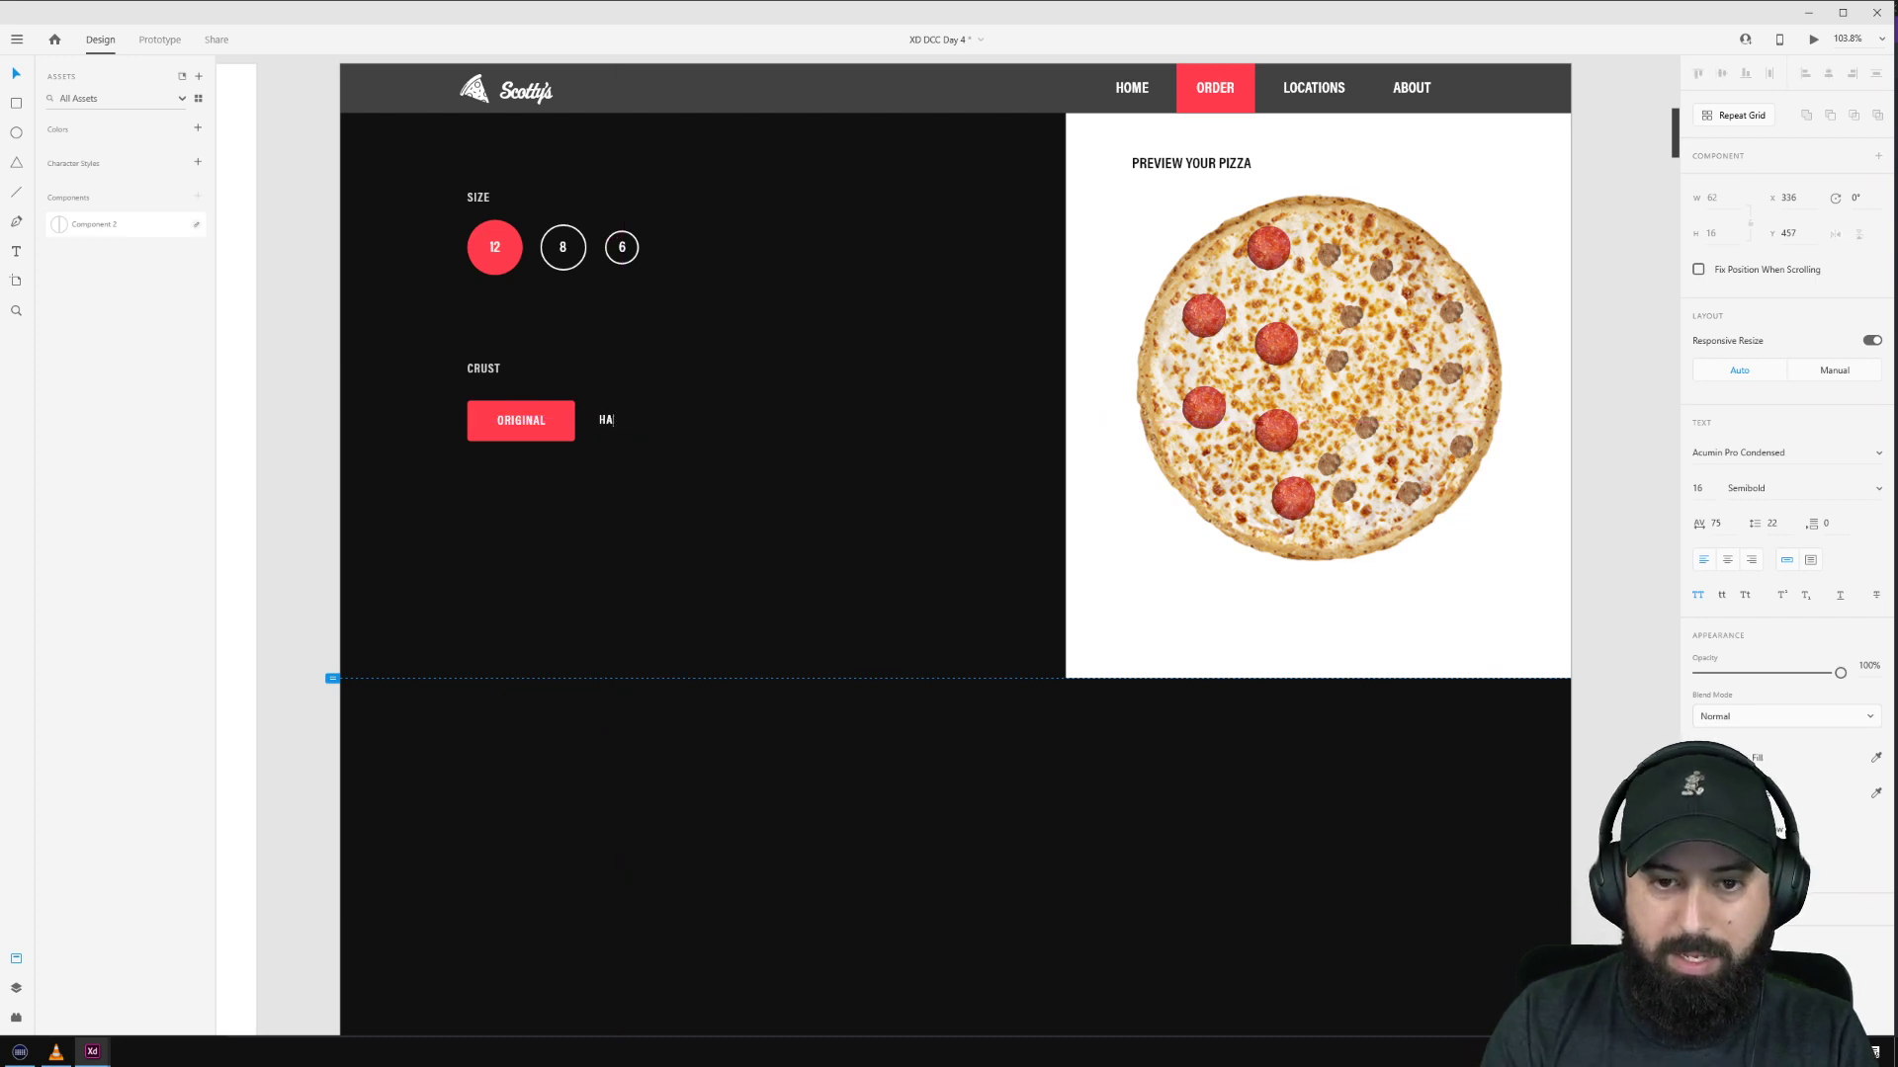
type("ND-TOSSED")
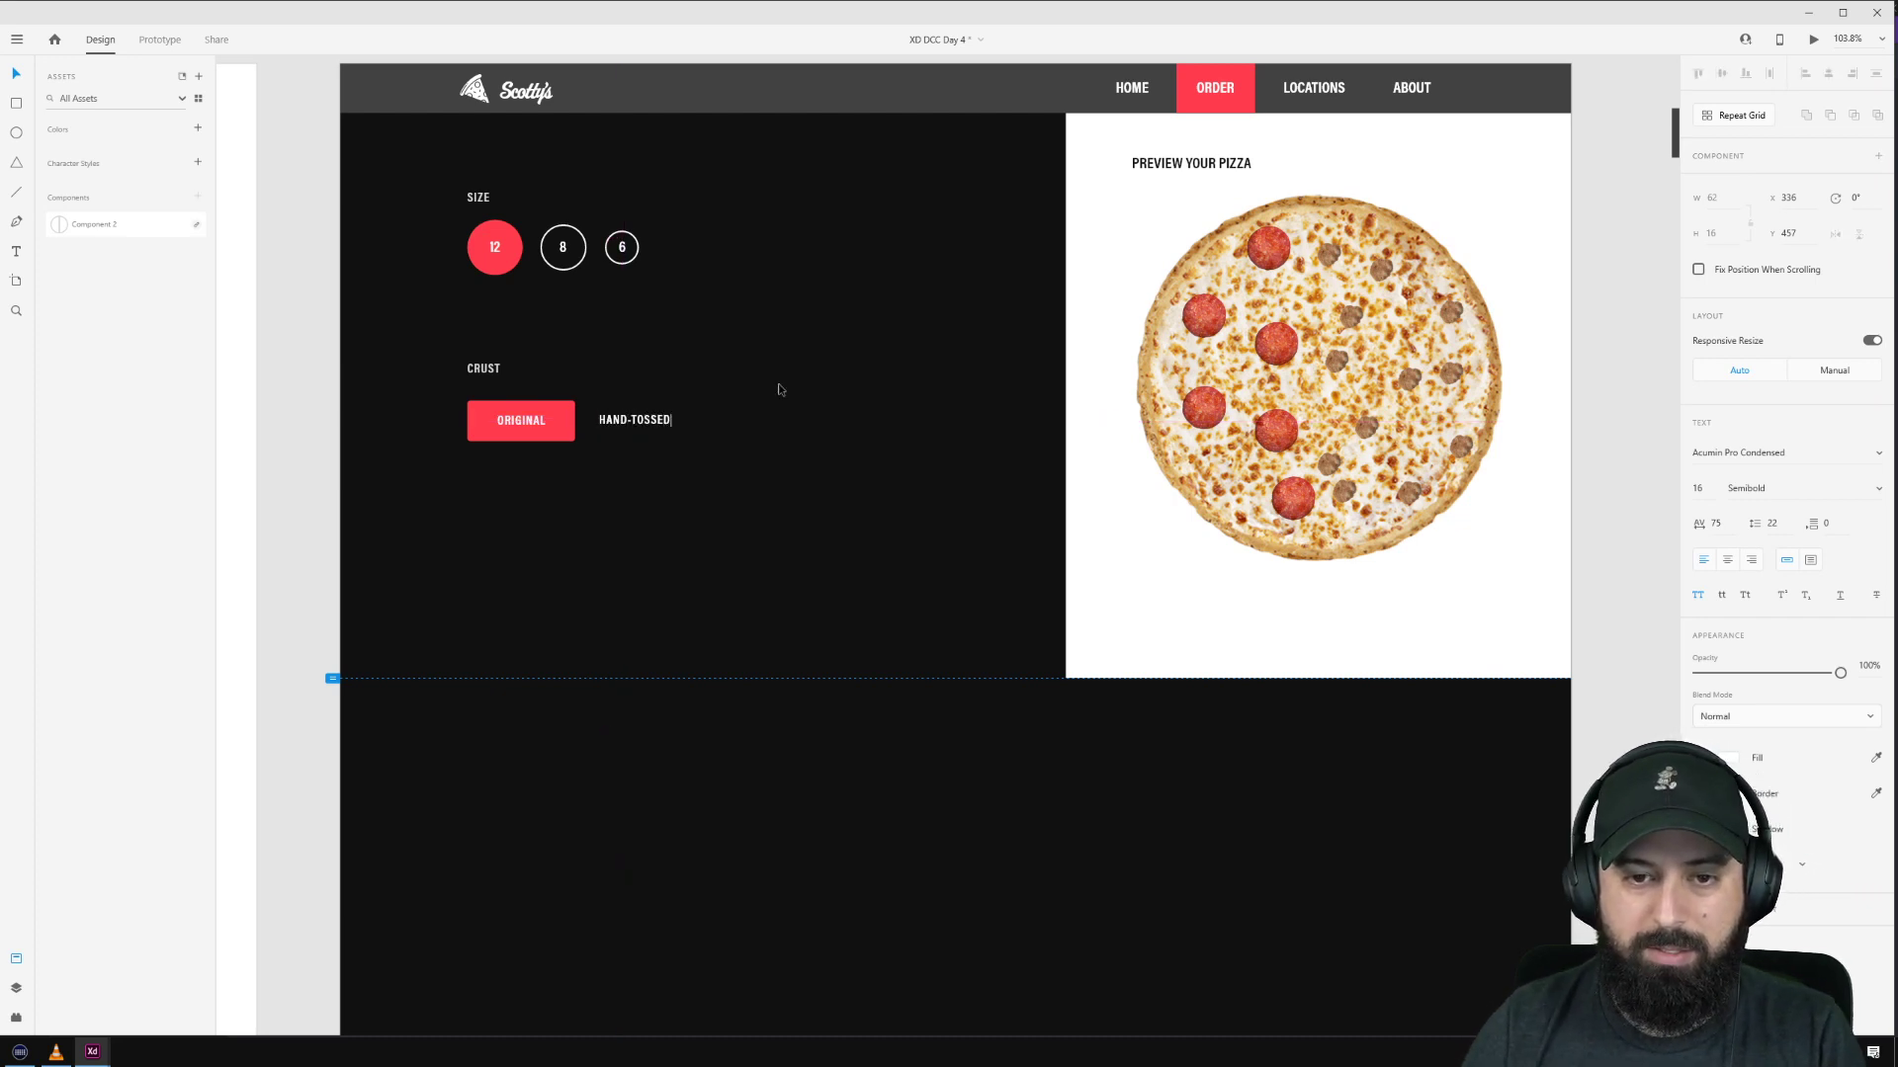
key("Escape")
Step: Duplicate the HAND-TOSSED label to its right and change the copy to THIN
left_click_drag(651, 428, 755, 425)
double_click(755, 425)
type("THIN")
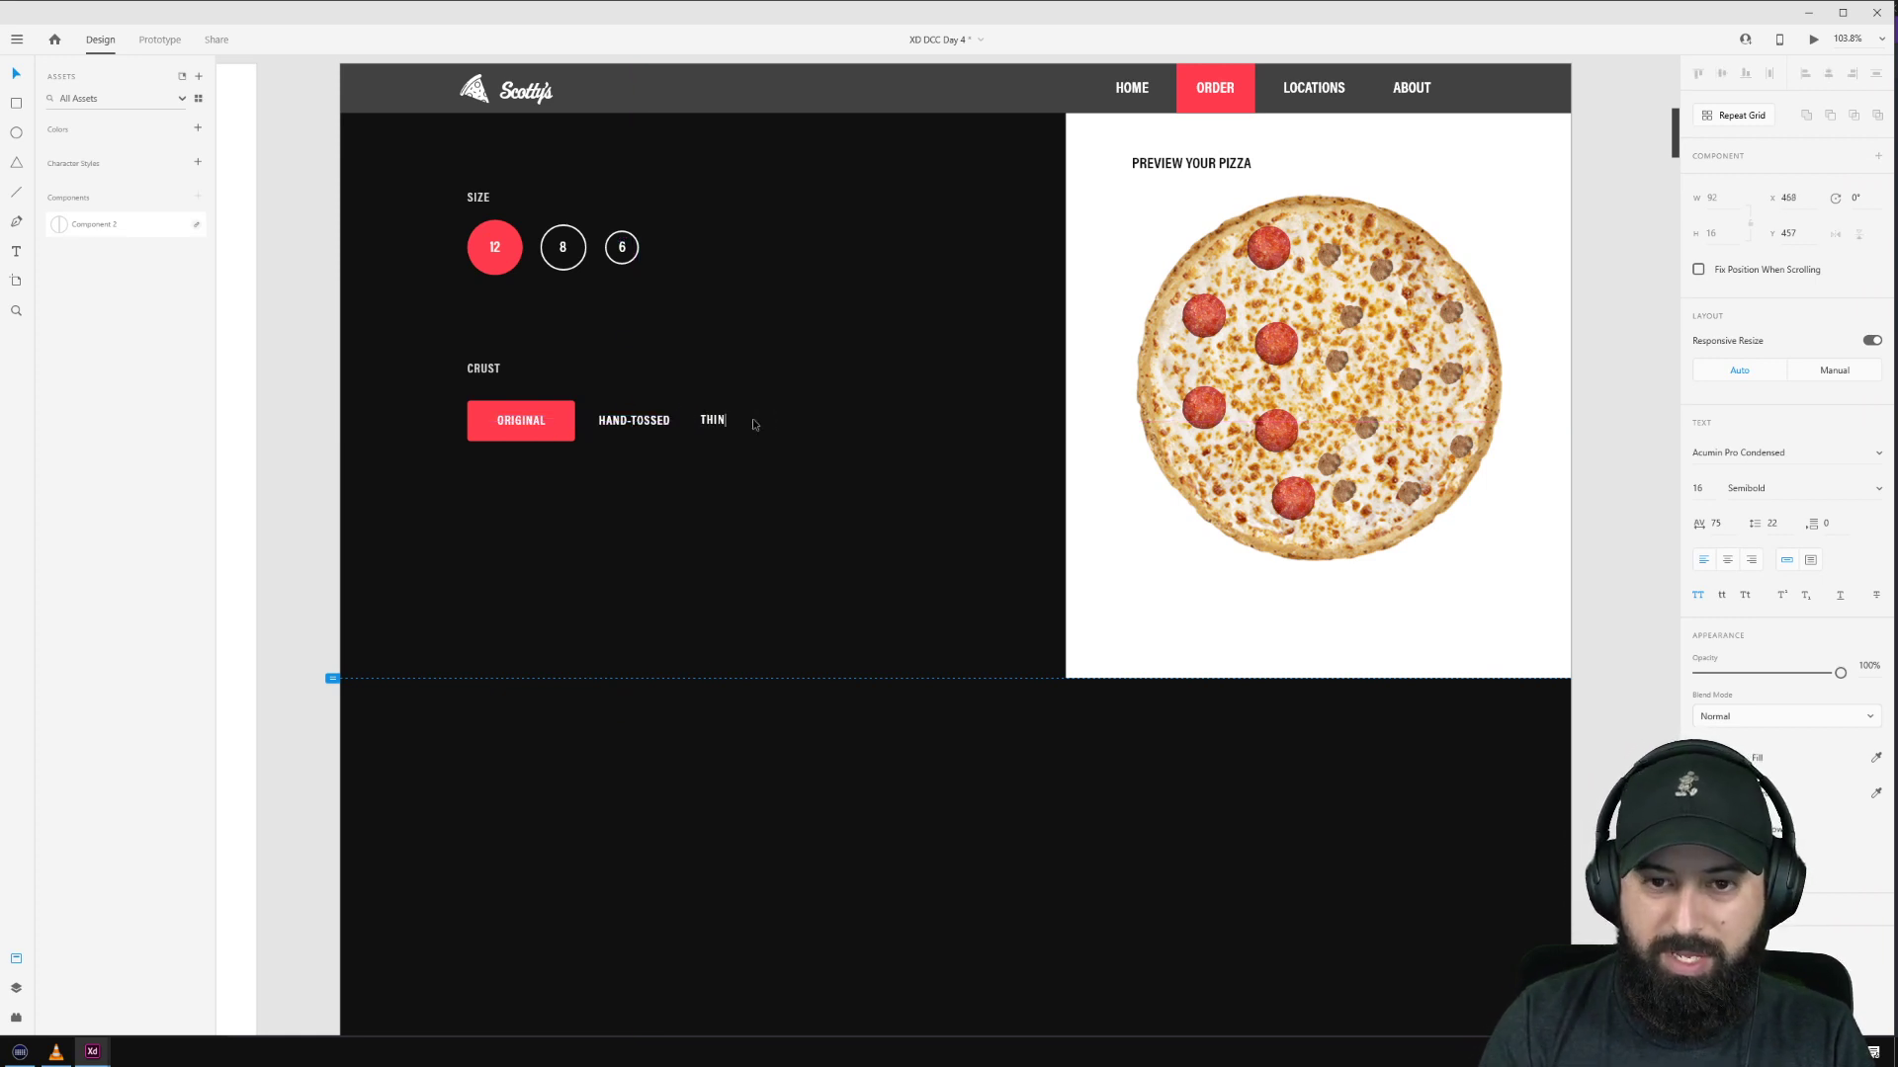
left_click(807, 429)
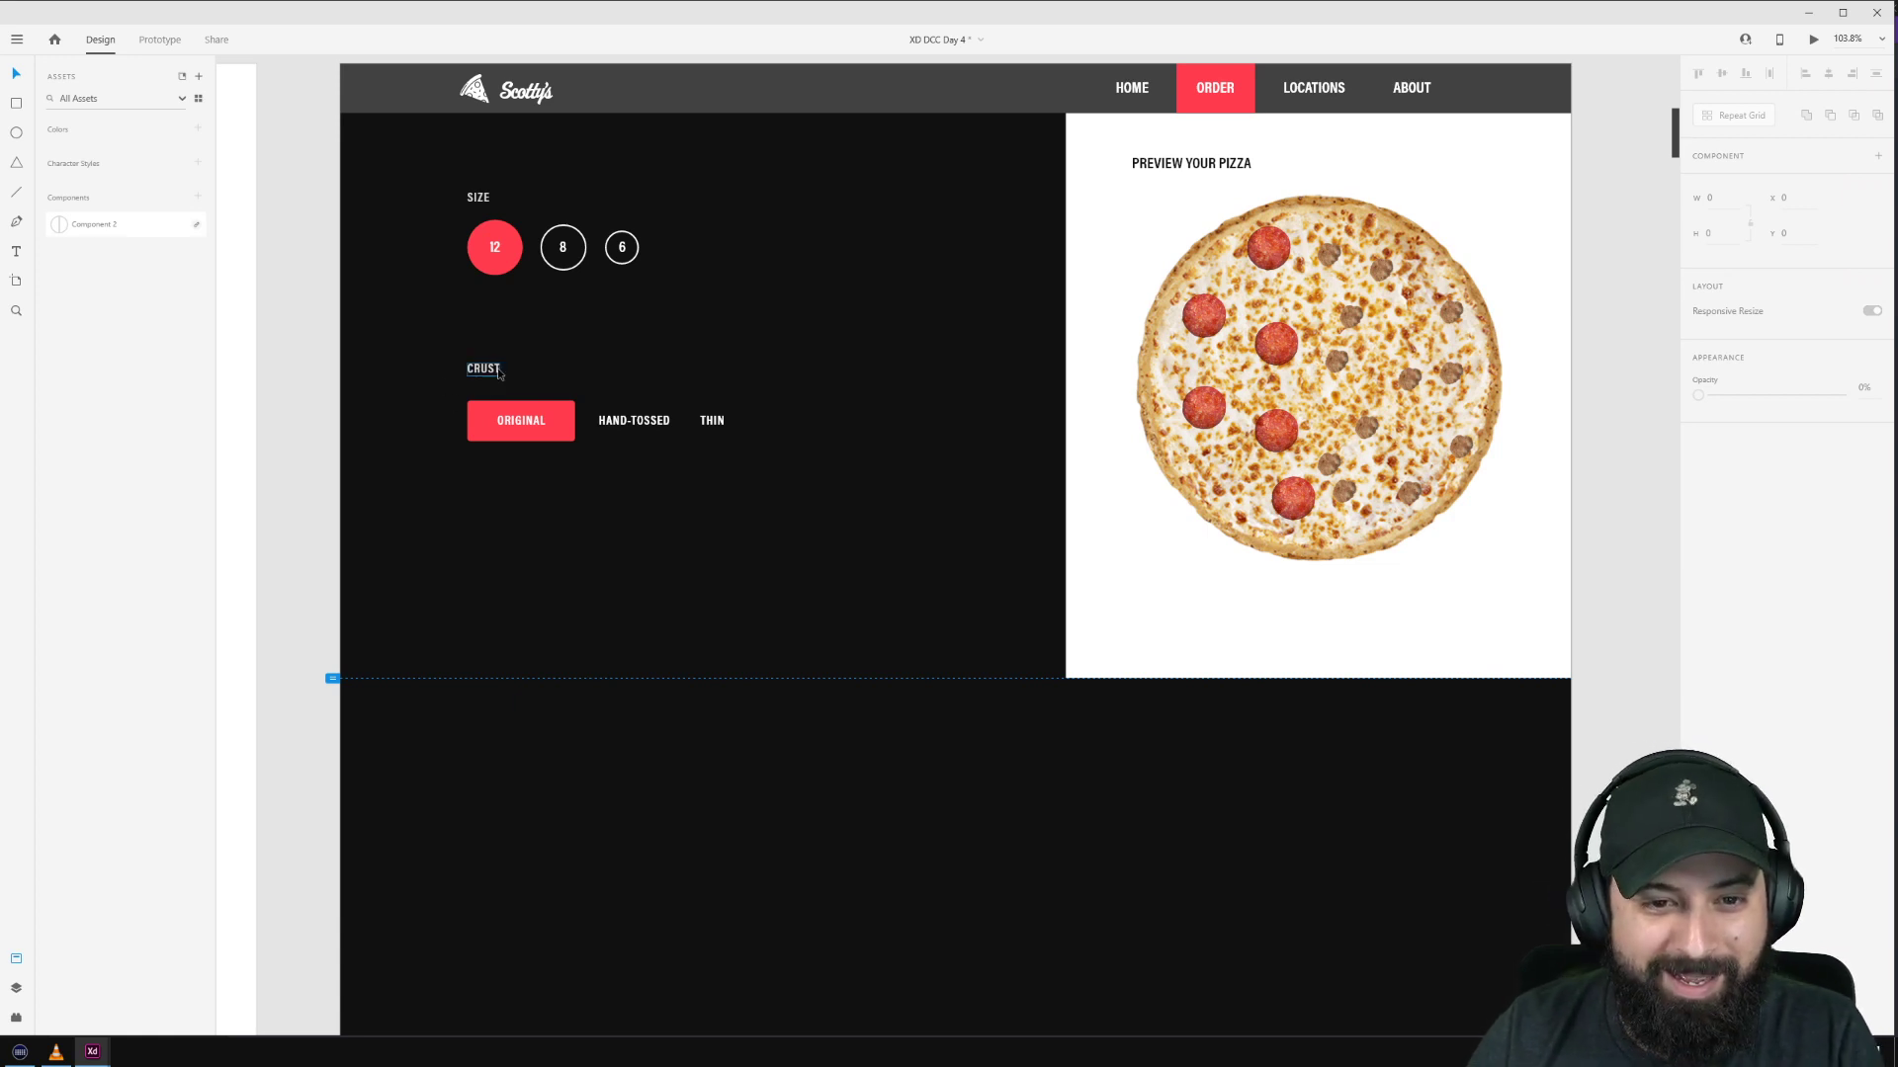
Step: Move the CRUST heading down slightly, closer to the ORIGINAL button
left_click_drag(499, 372, 499, 378)
left_click(631, 377)
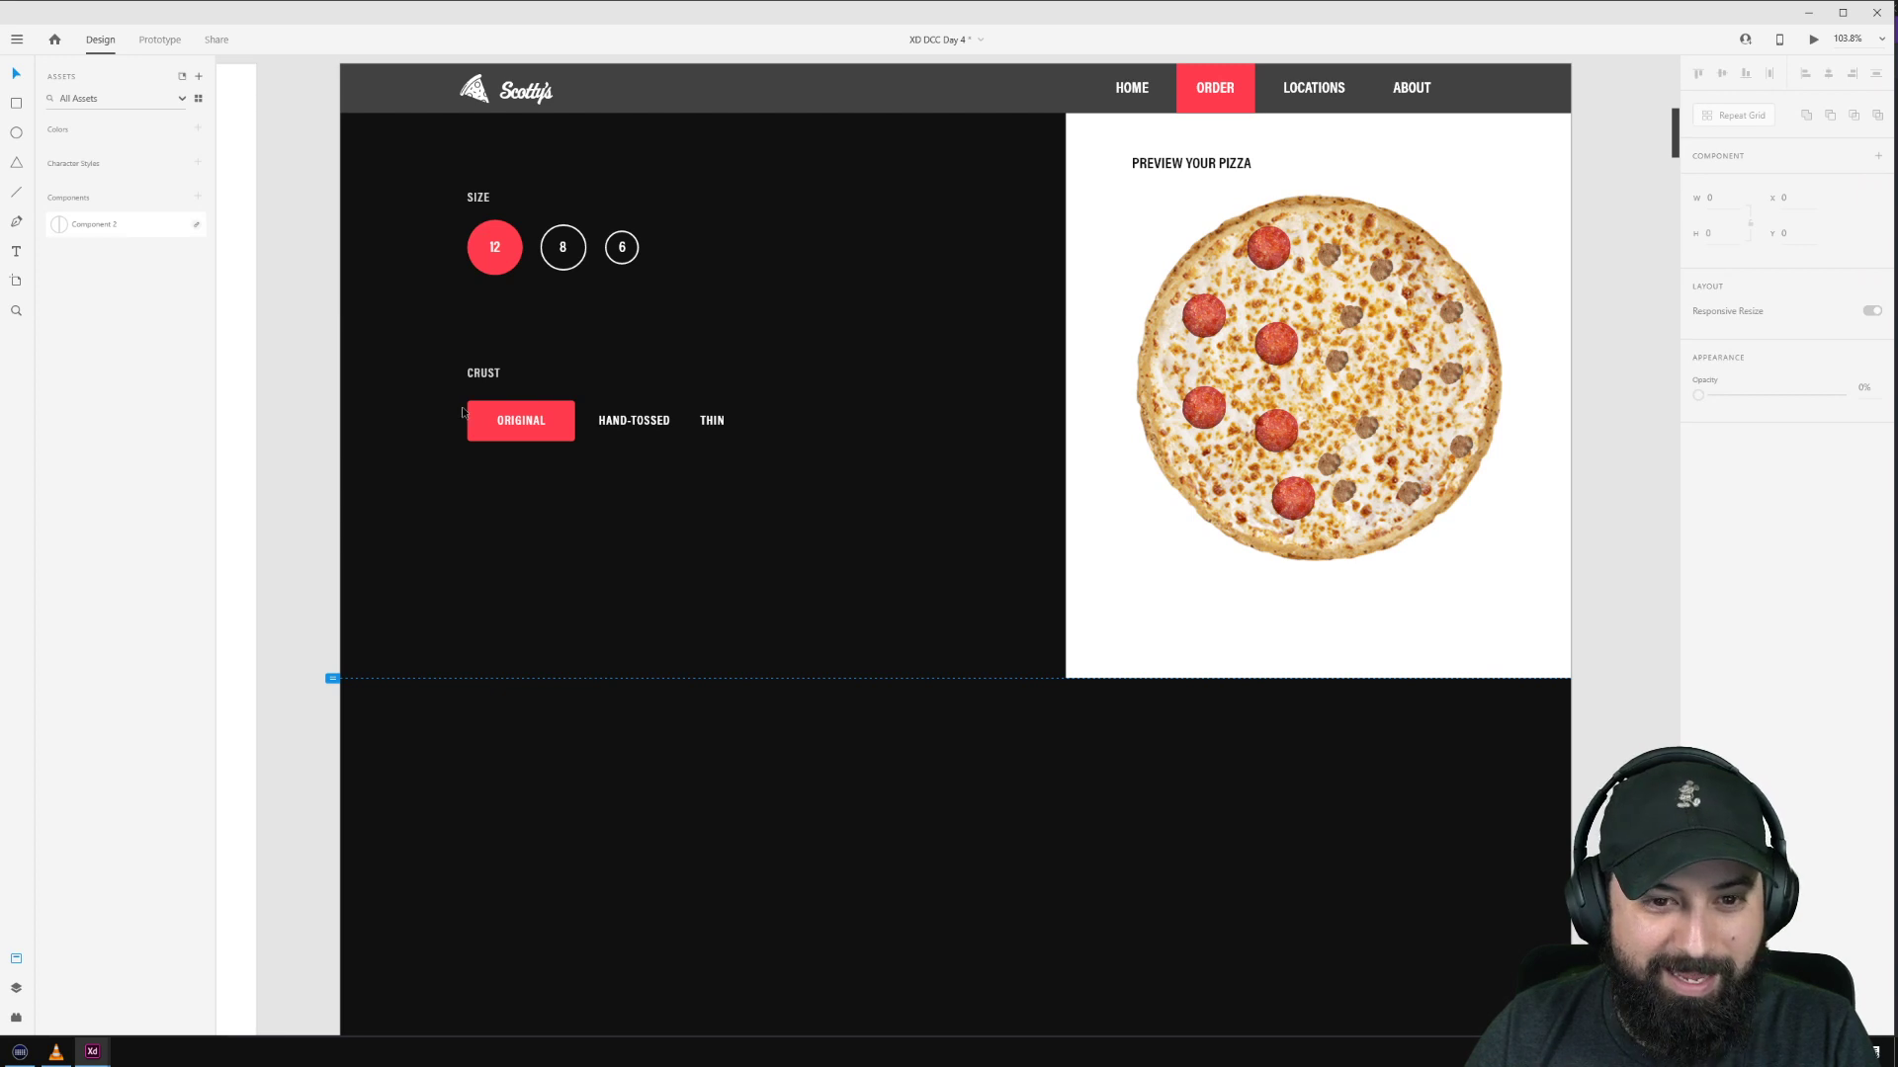
left_click_drag(486, 378, 494, 488)
key("Escape")
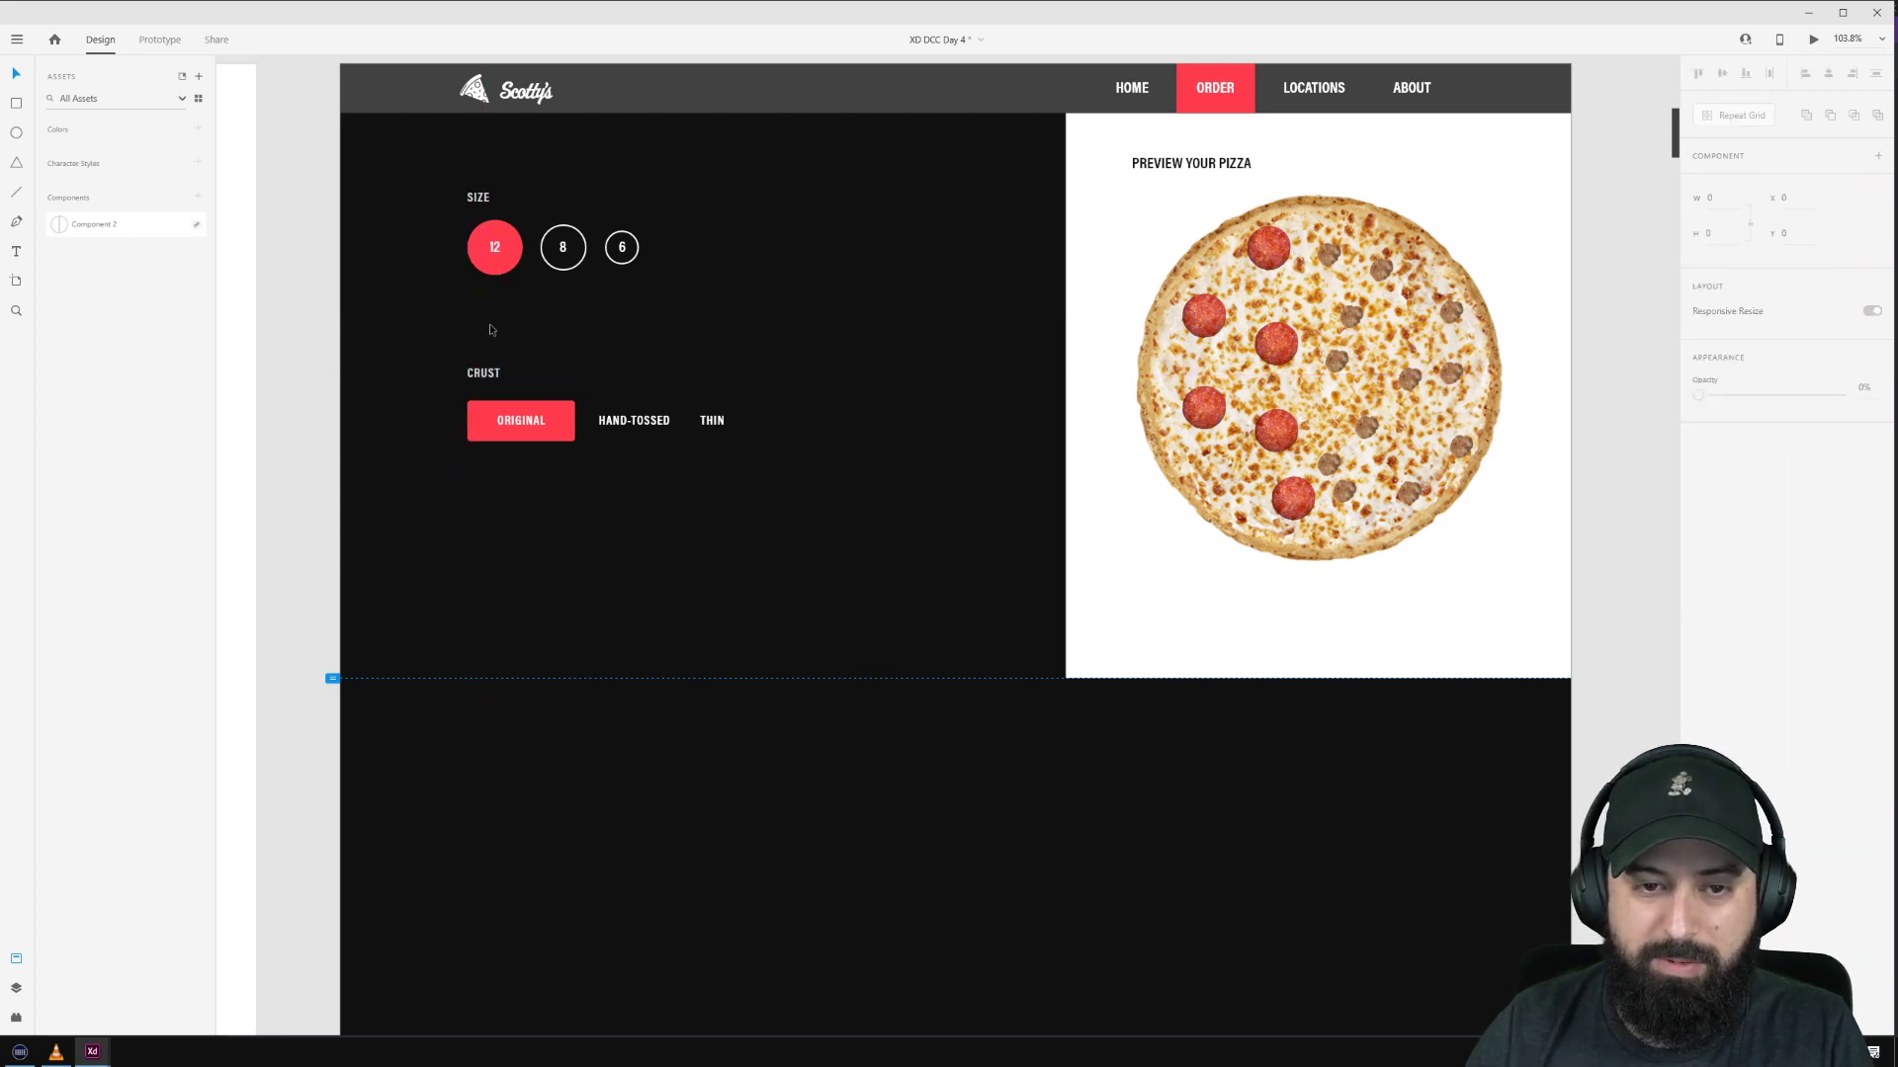
left_click(416, 343)
key("Escape")
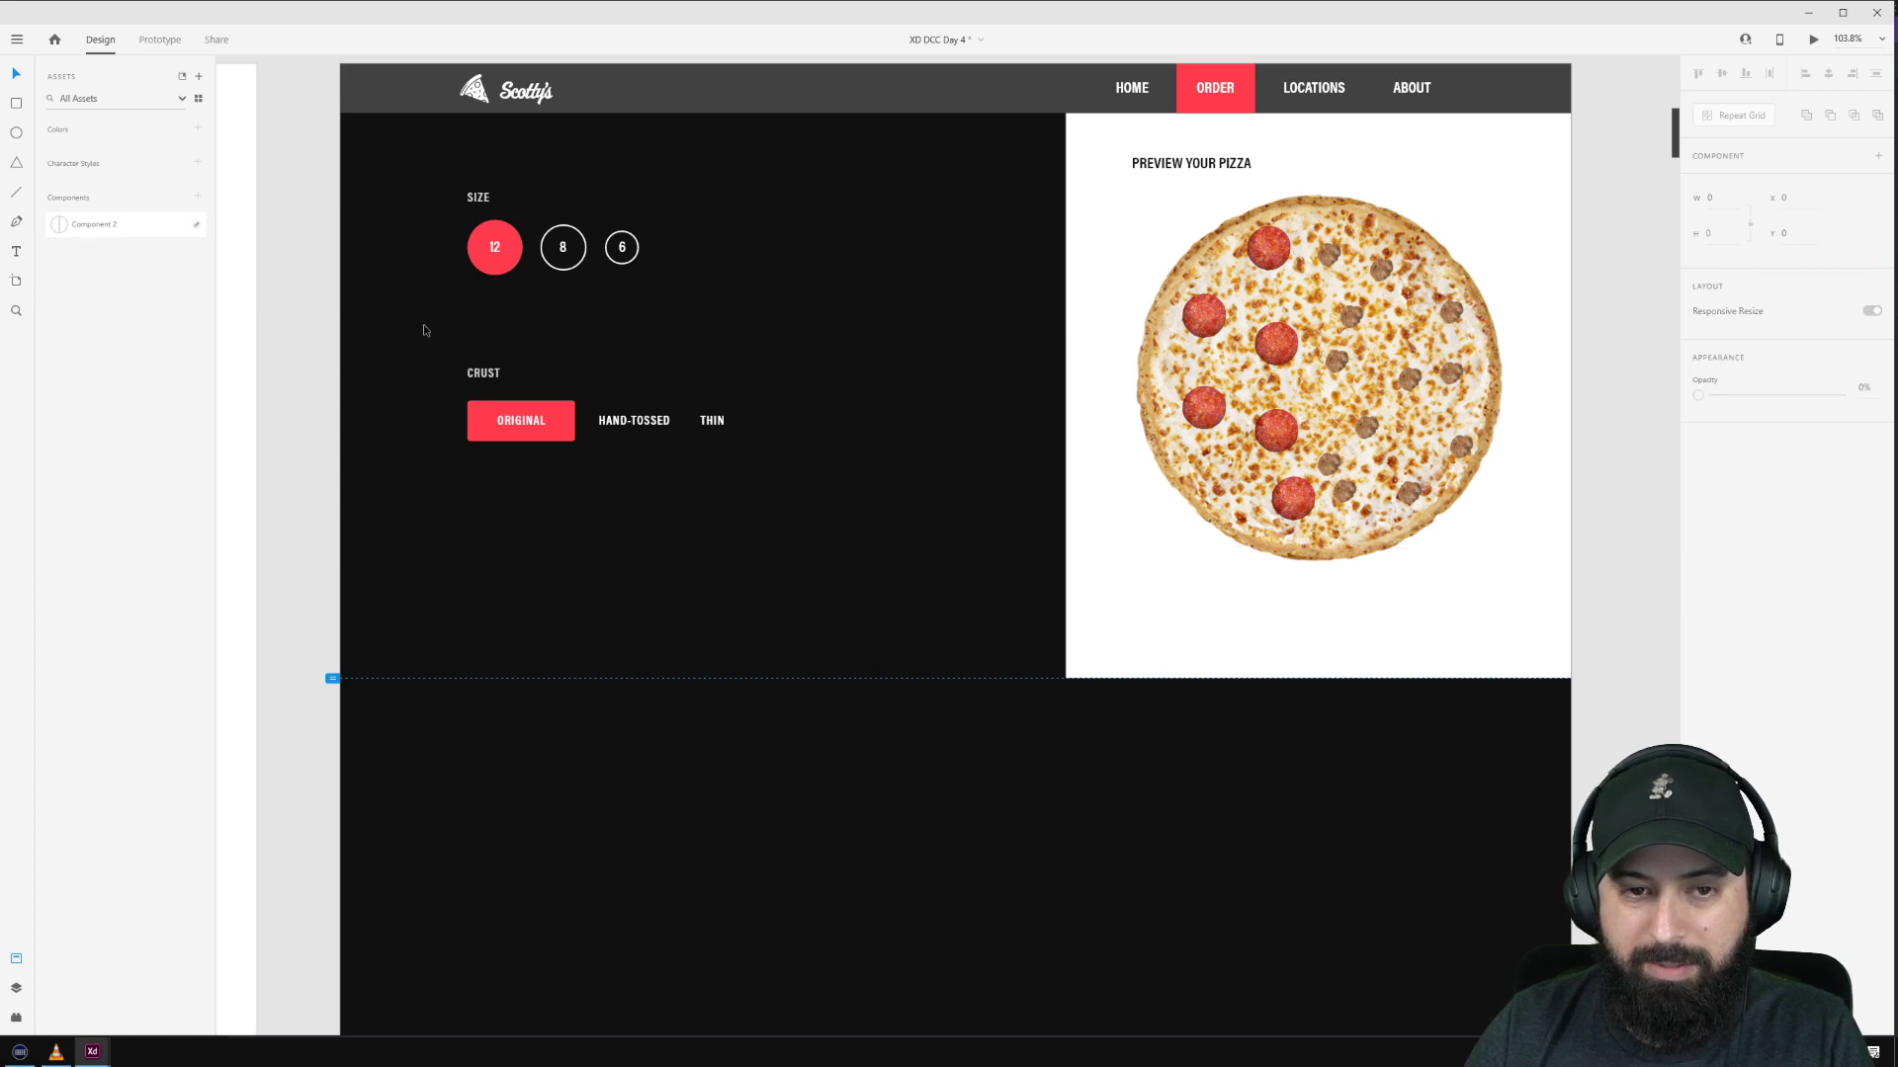
Step: Move the whole CRUST section up closer to the size circles and duplicate it directly below
left_click_drag(425, 330, 825, 529)
left_click_drag(522, 427, 541, 475)
left_click_drag(542, 510, 548, 514)
left_click(680, 445)
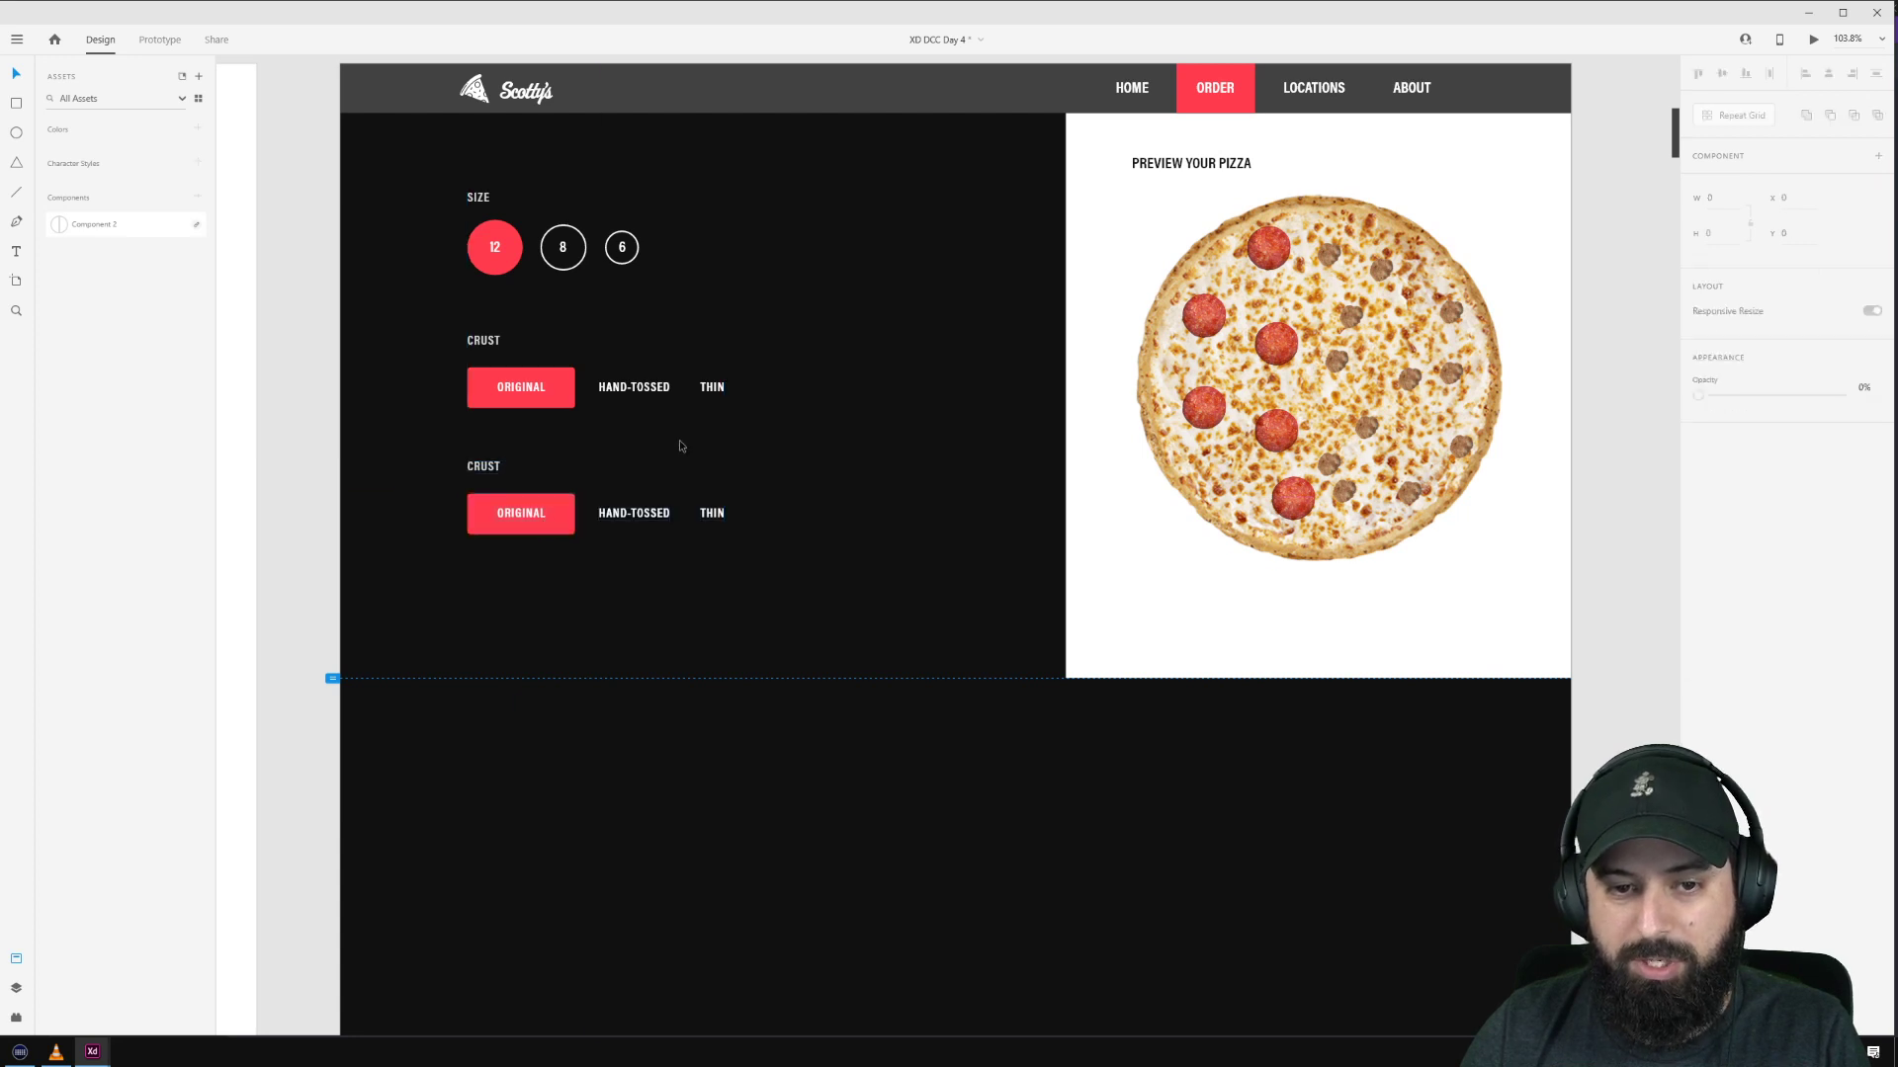
Step: Change the duplicated section's heading to SAUCE
double_click(488, 467)
double_click(488, 467)
type("SAUCE")
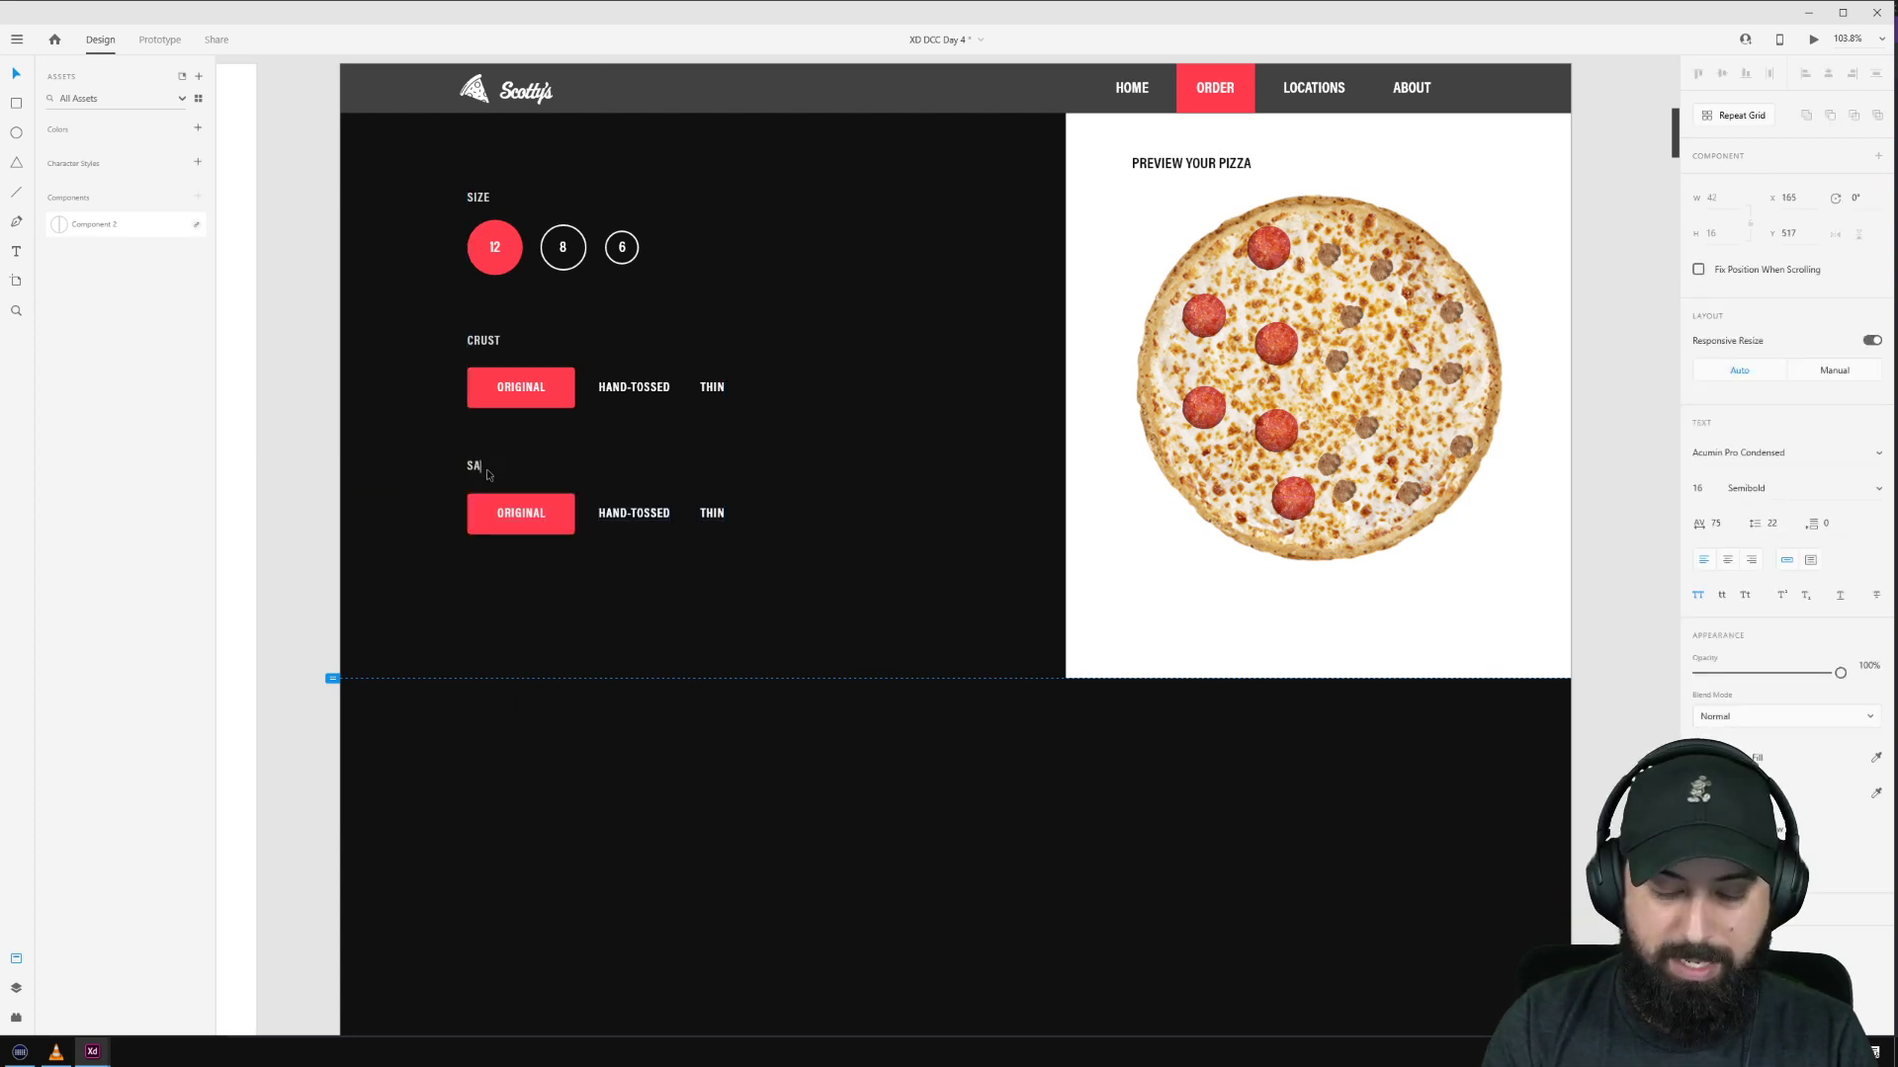
Step: Change the SAUCE section's button label to MARINARA and widen the red button to even out its padding
double_click(537, 515)
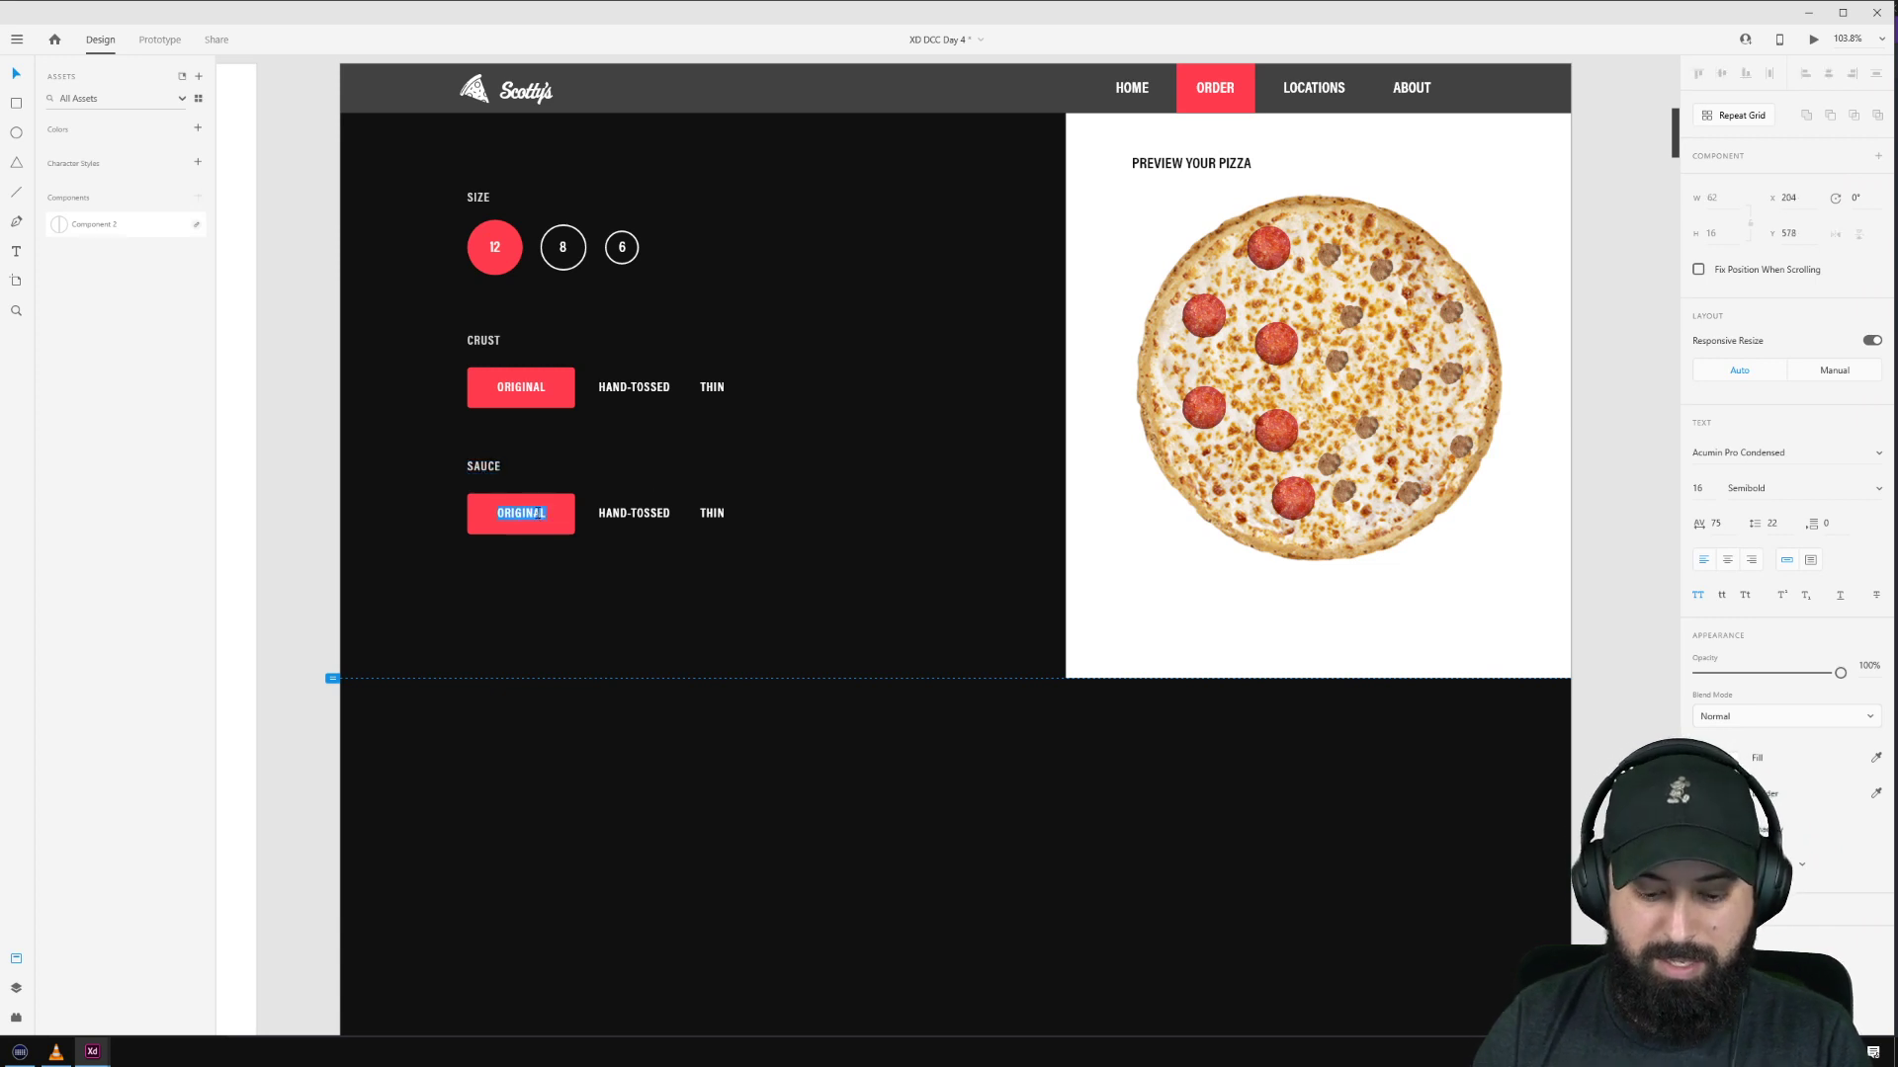
type("MARINARA")
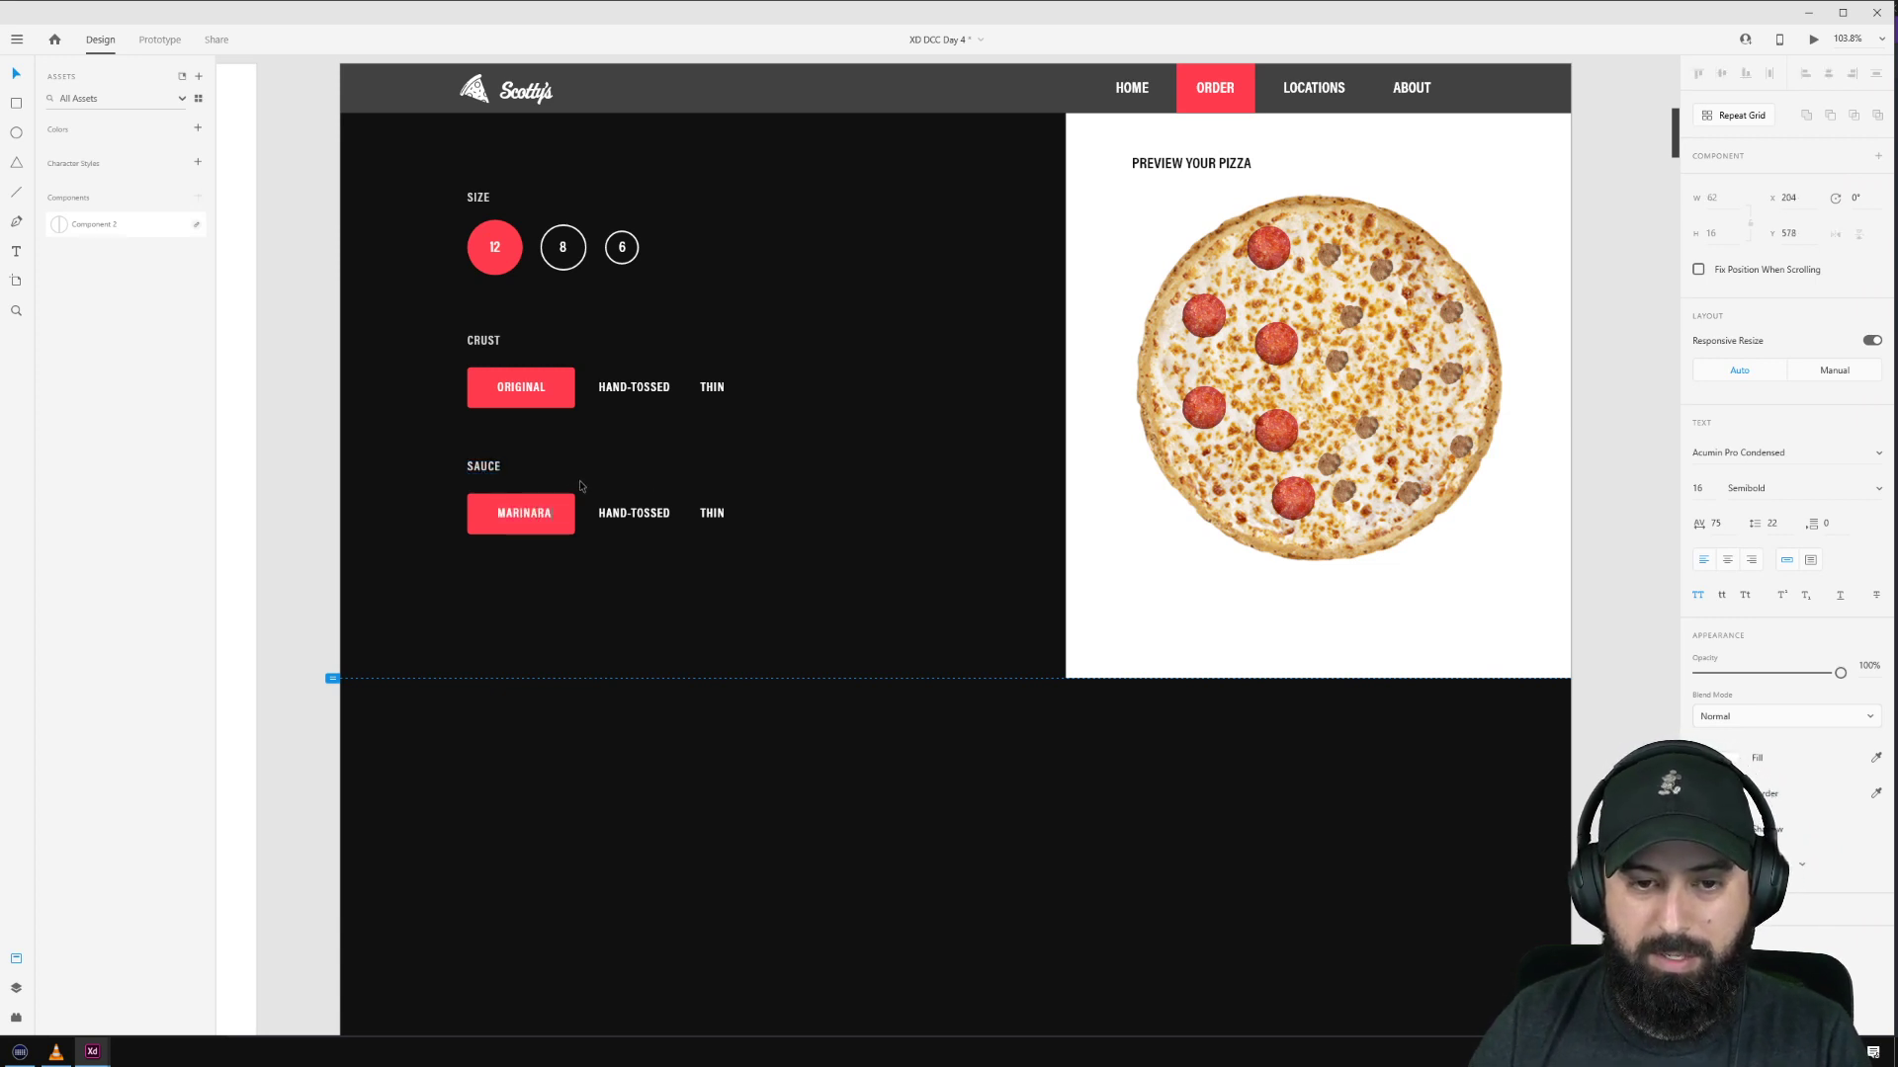
key("Escape")
key("Escape")
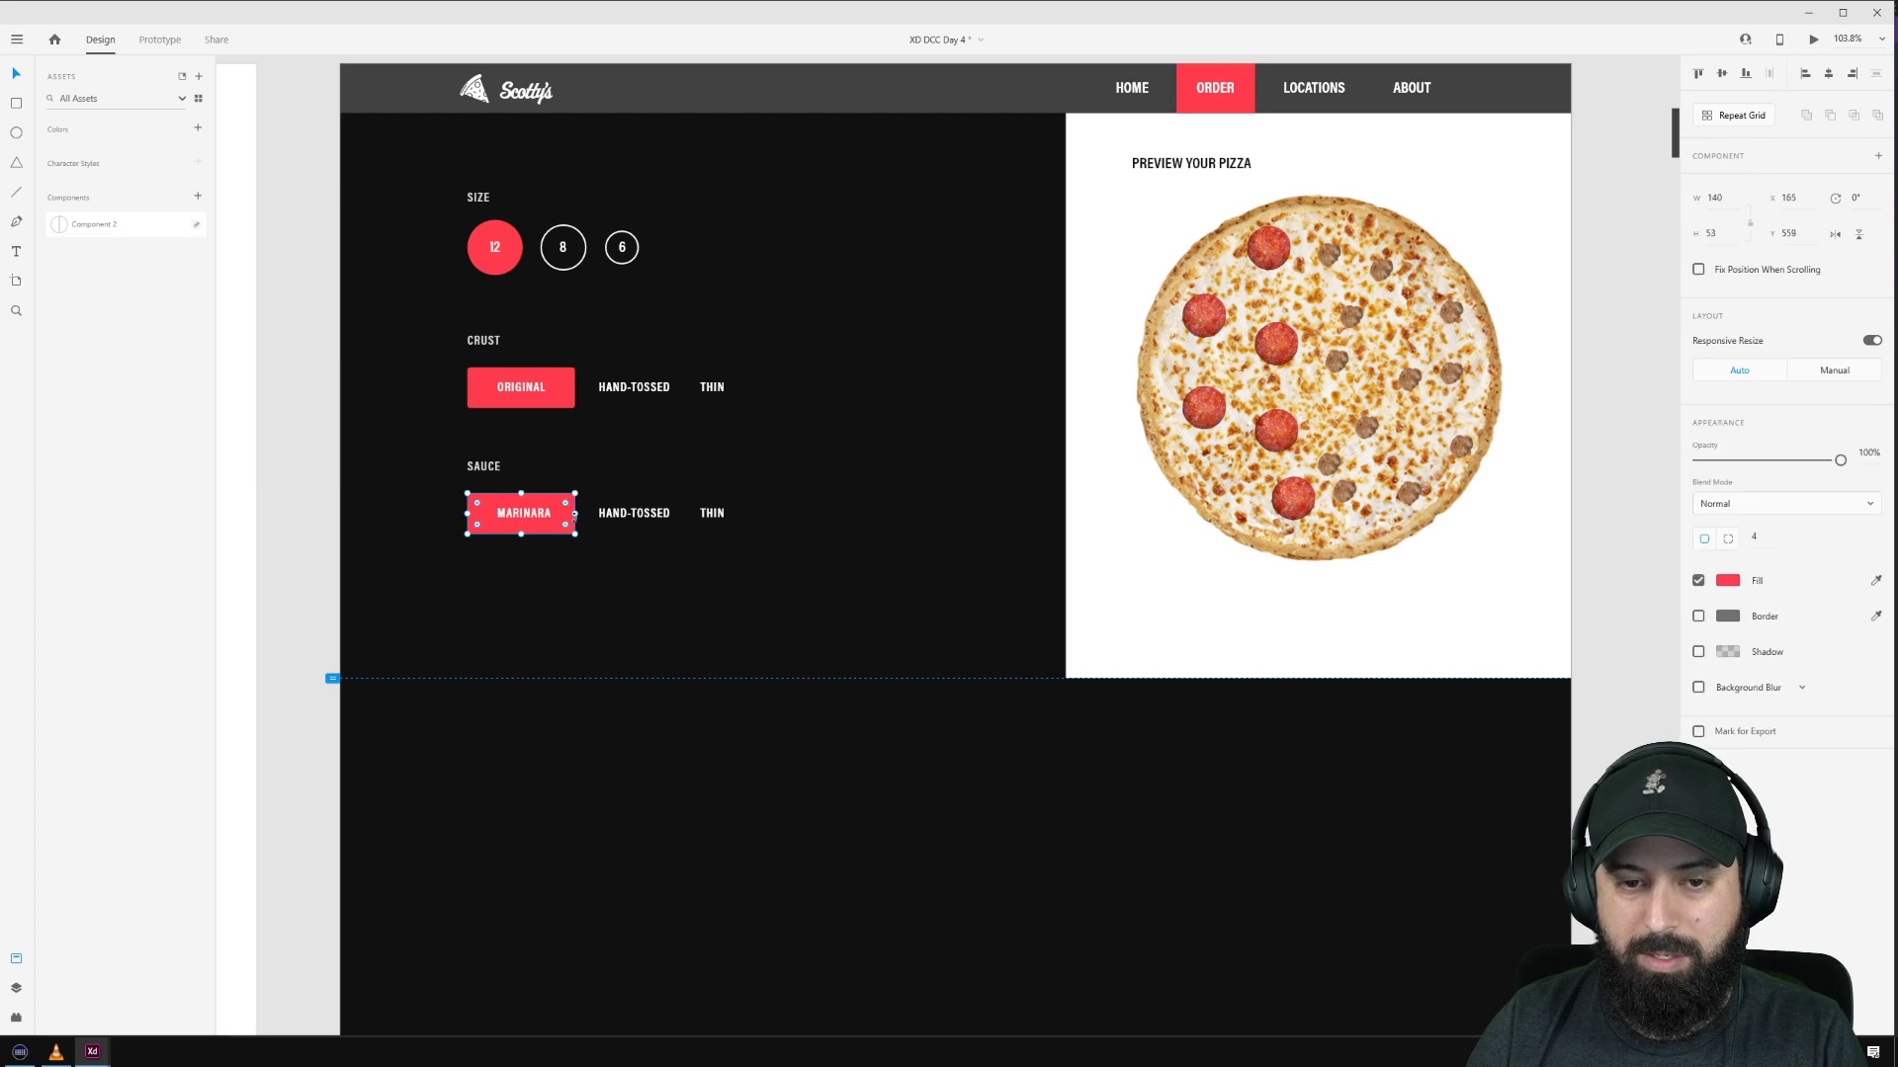
left_click_drag(576, 513, 582, 513)
Step: Shift the HAND-TOSSED and THIN labels in the SAUCE section slightly right, away from the MARINARA button
left_click(634, 513)
left_click(711, 513, "shift")
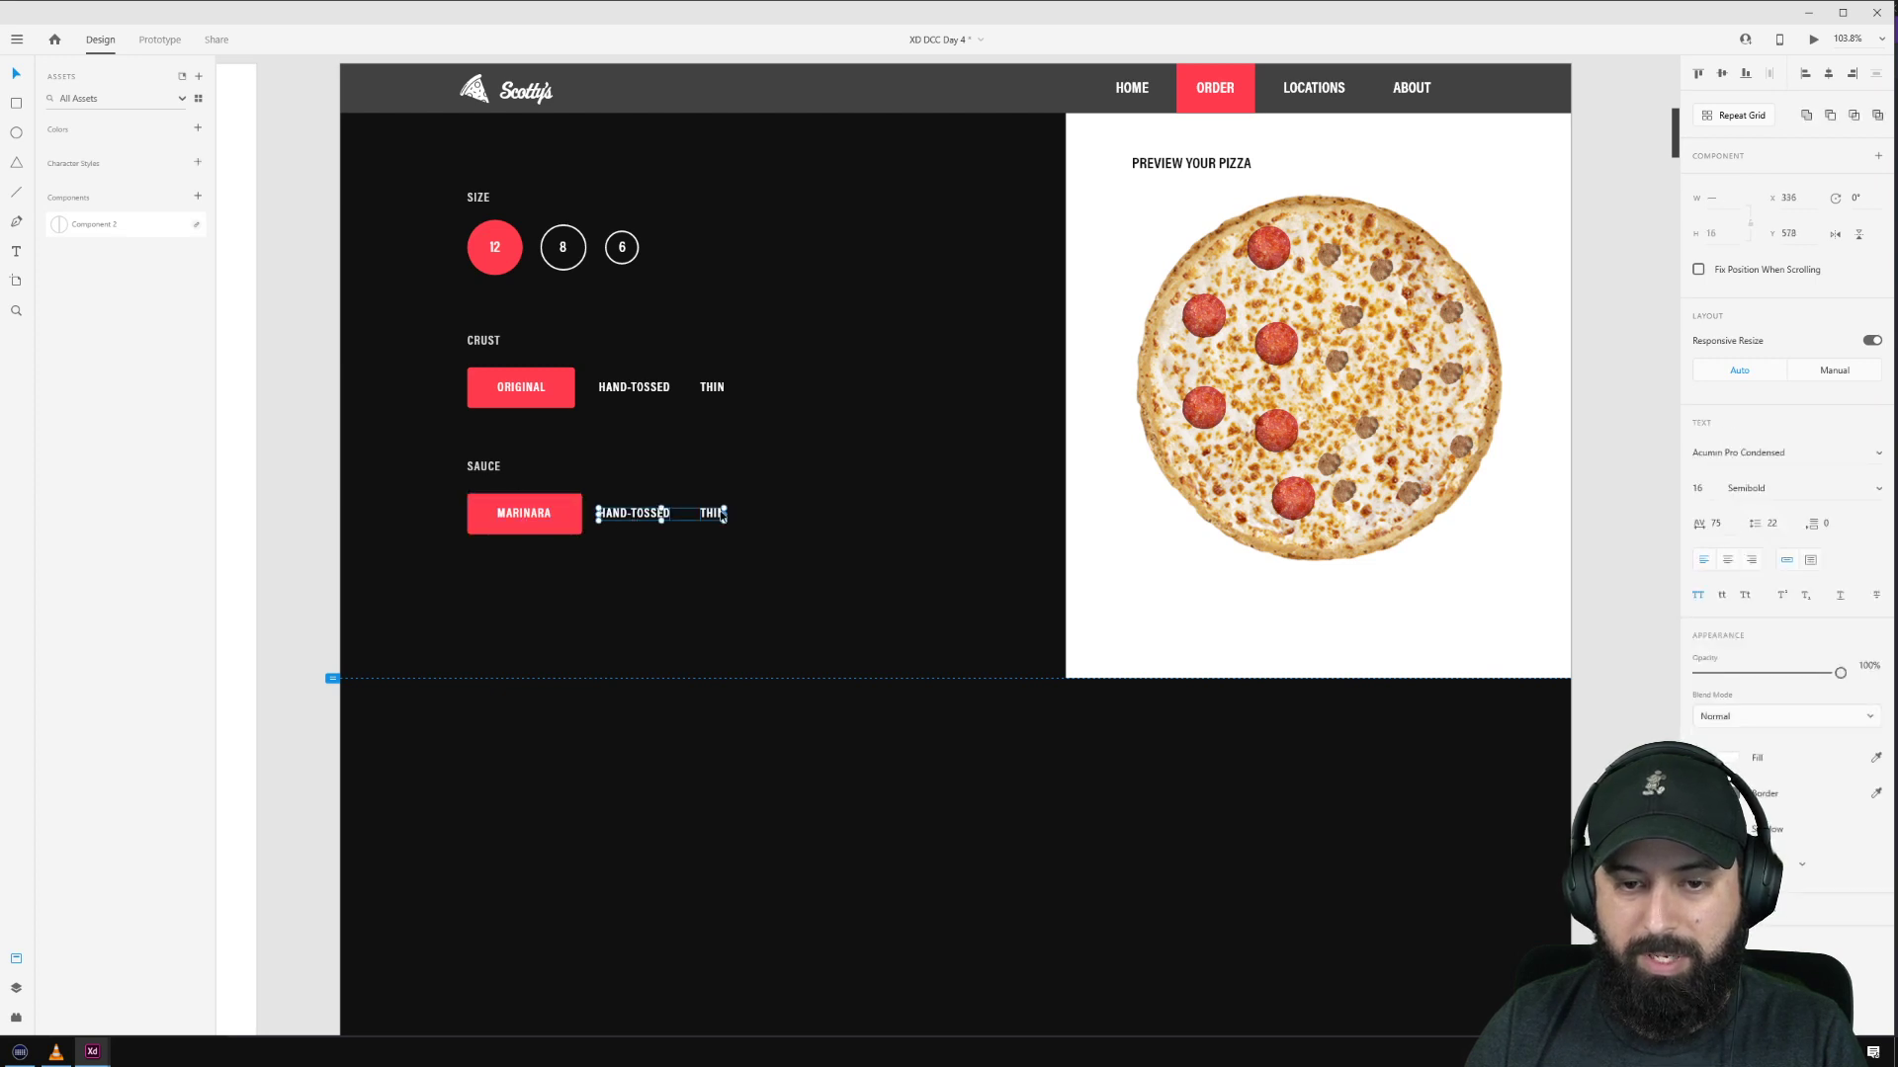
left_click_drag(719, 515, 729, 516)
key("Escape")
Step: Replace the SAUCE section's HAND-TOSSED label with WHITE
double_click(631, 513)
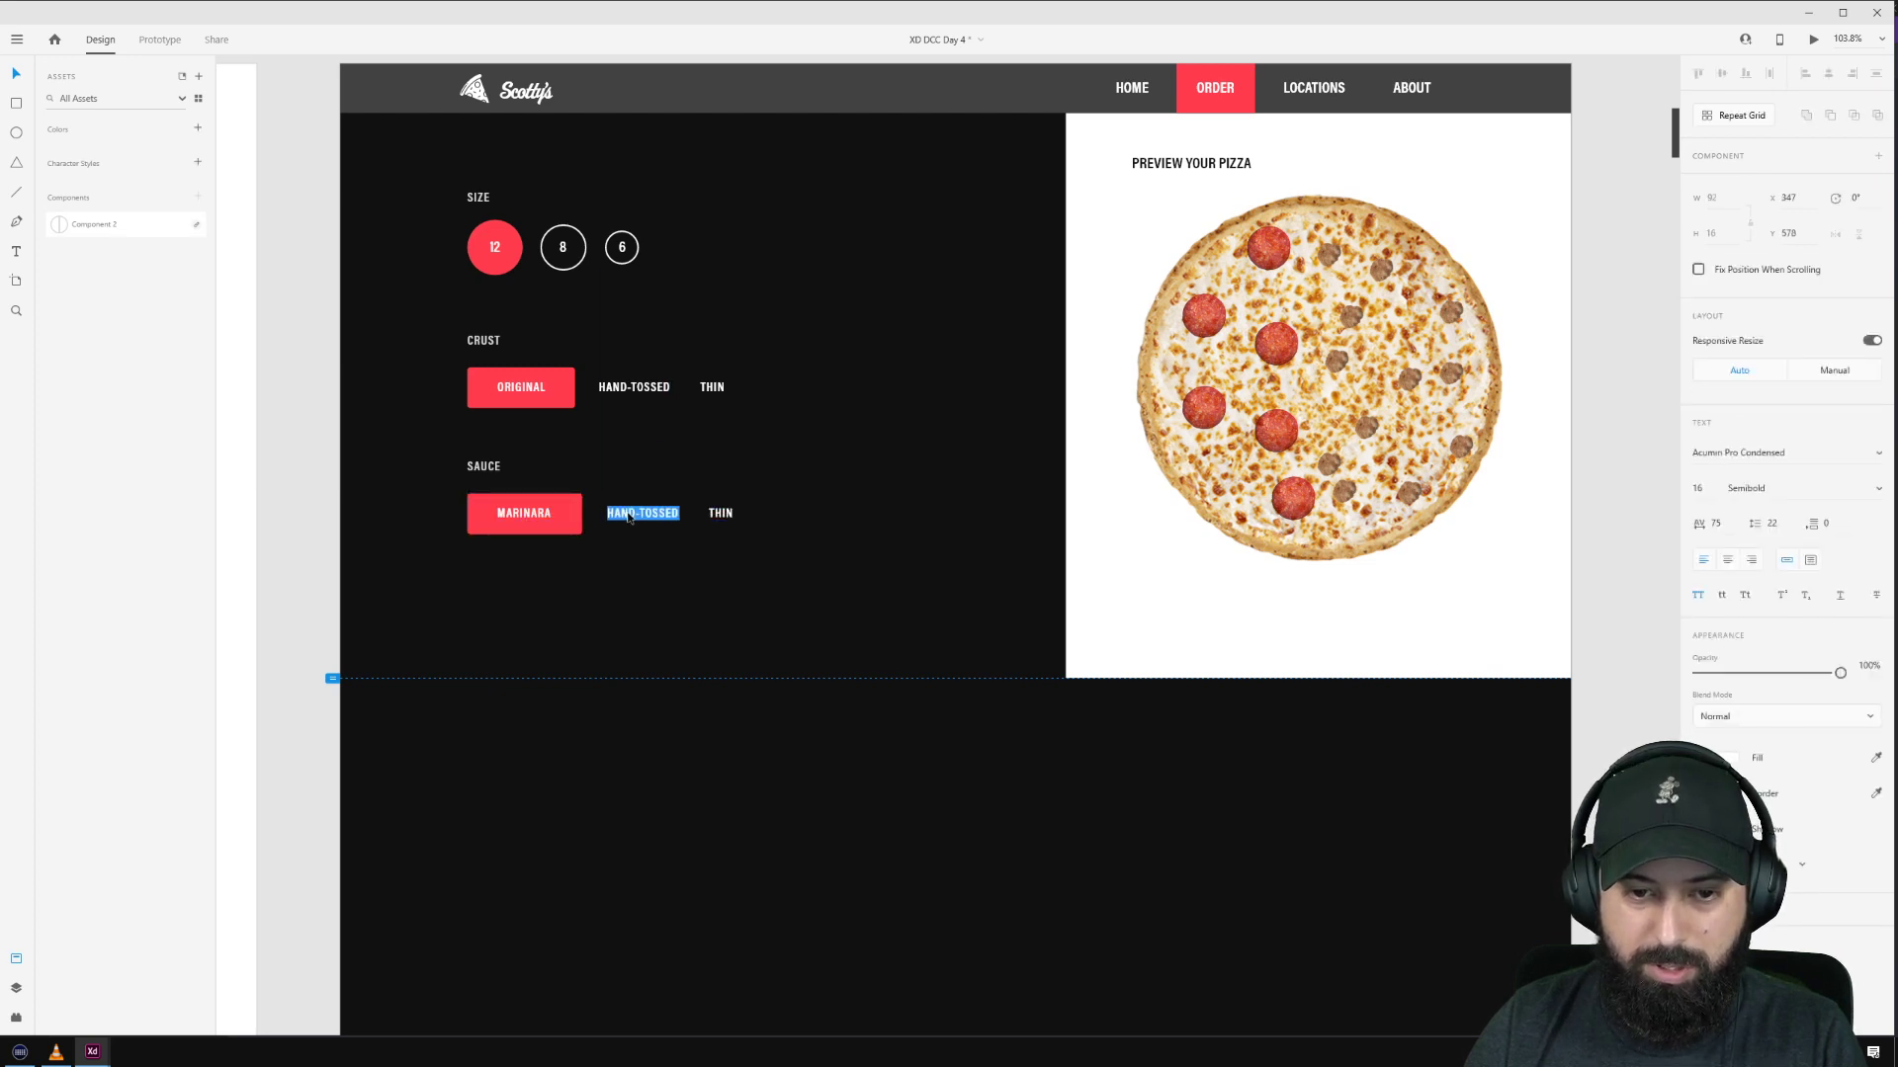
type("ALFRE")
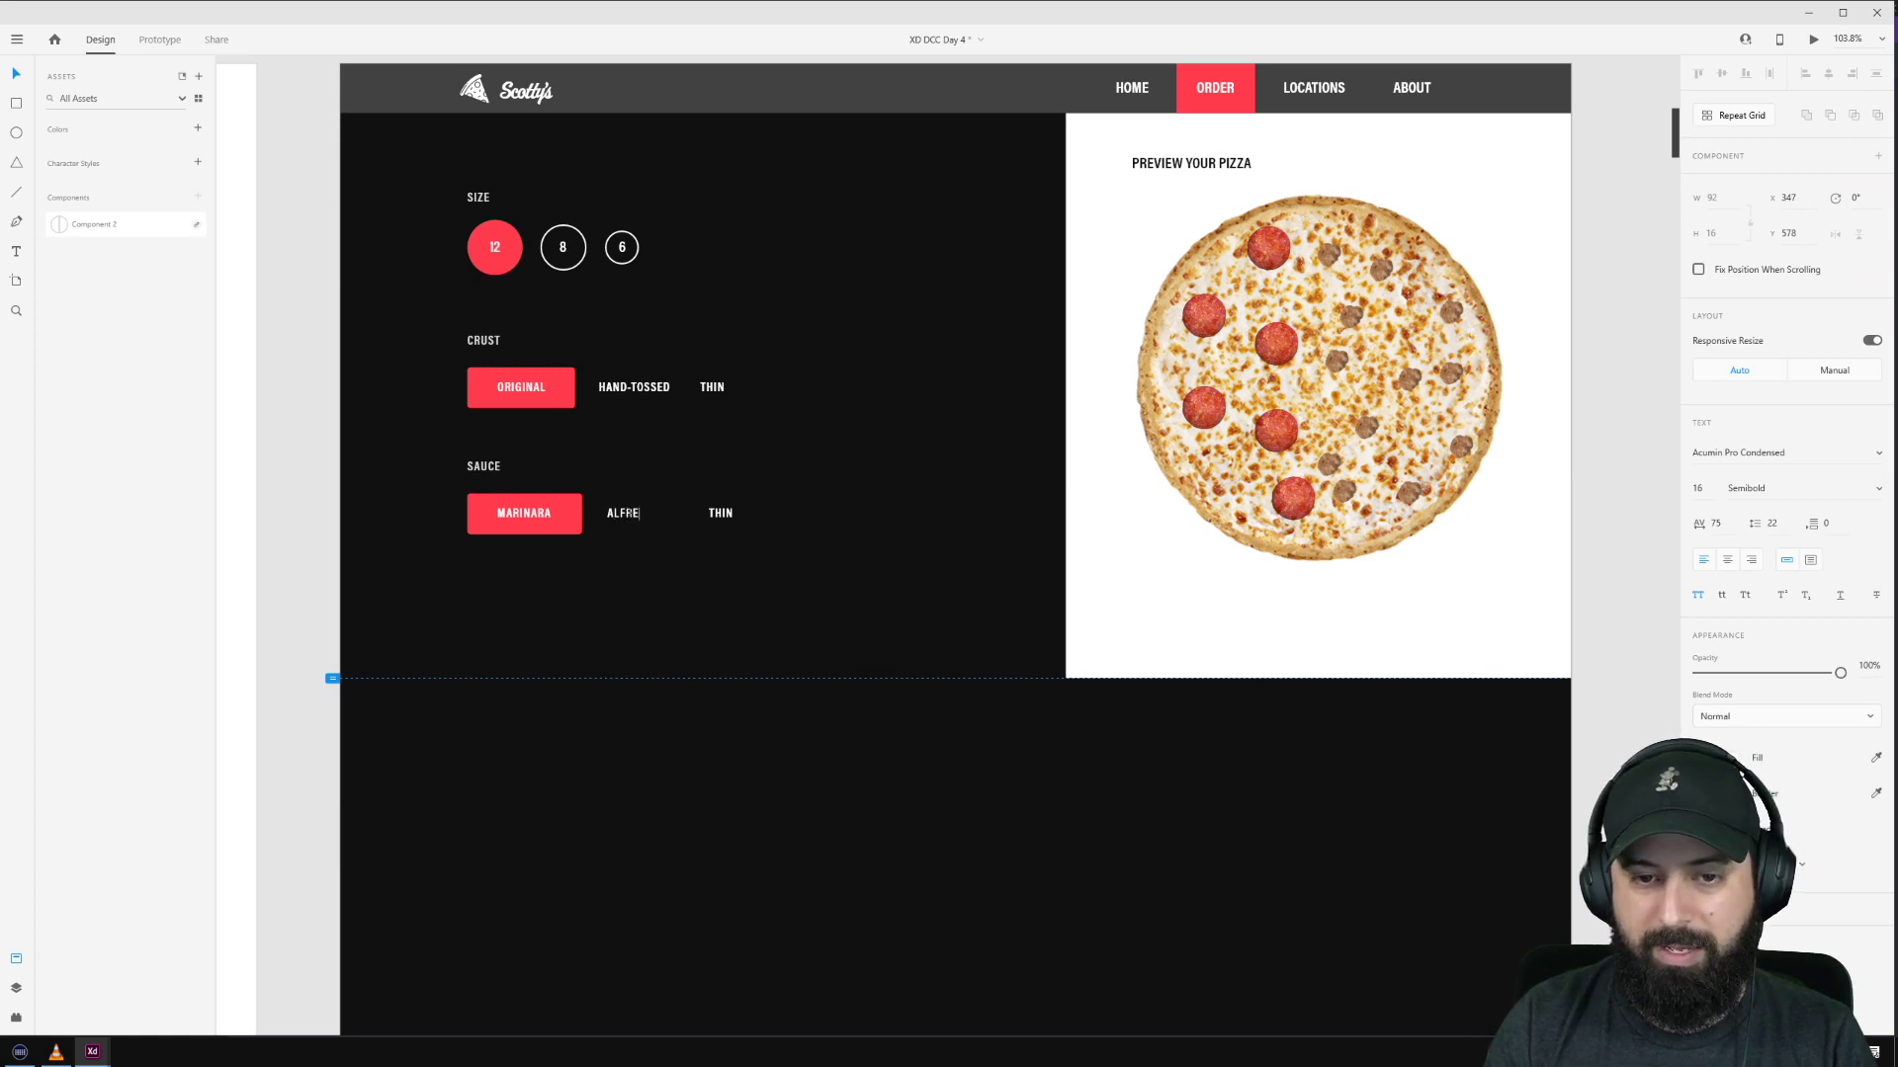
type("DO")
key("ctrl+a")
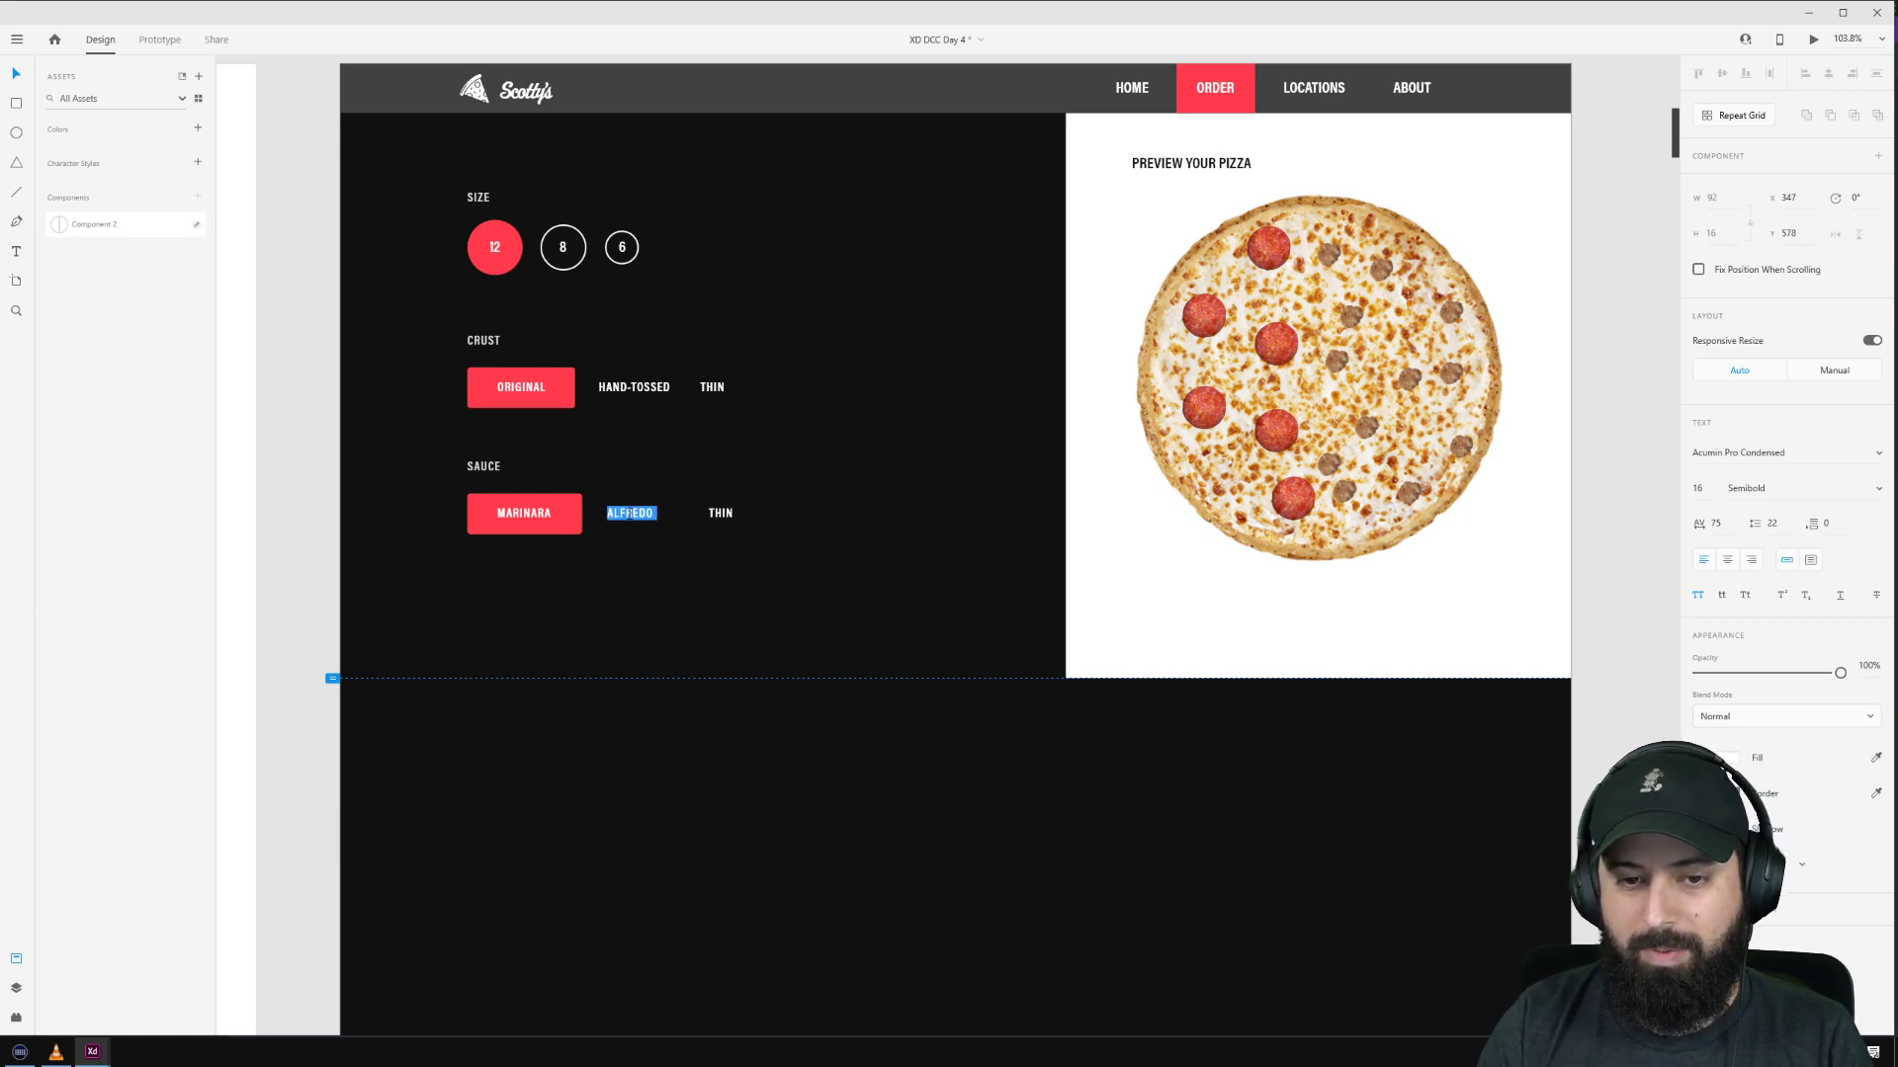
type("WHITE")
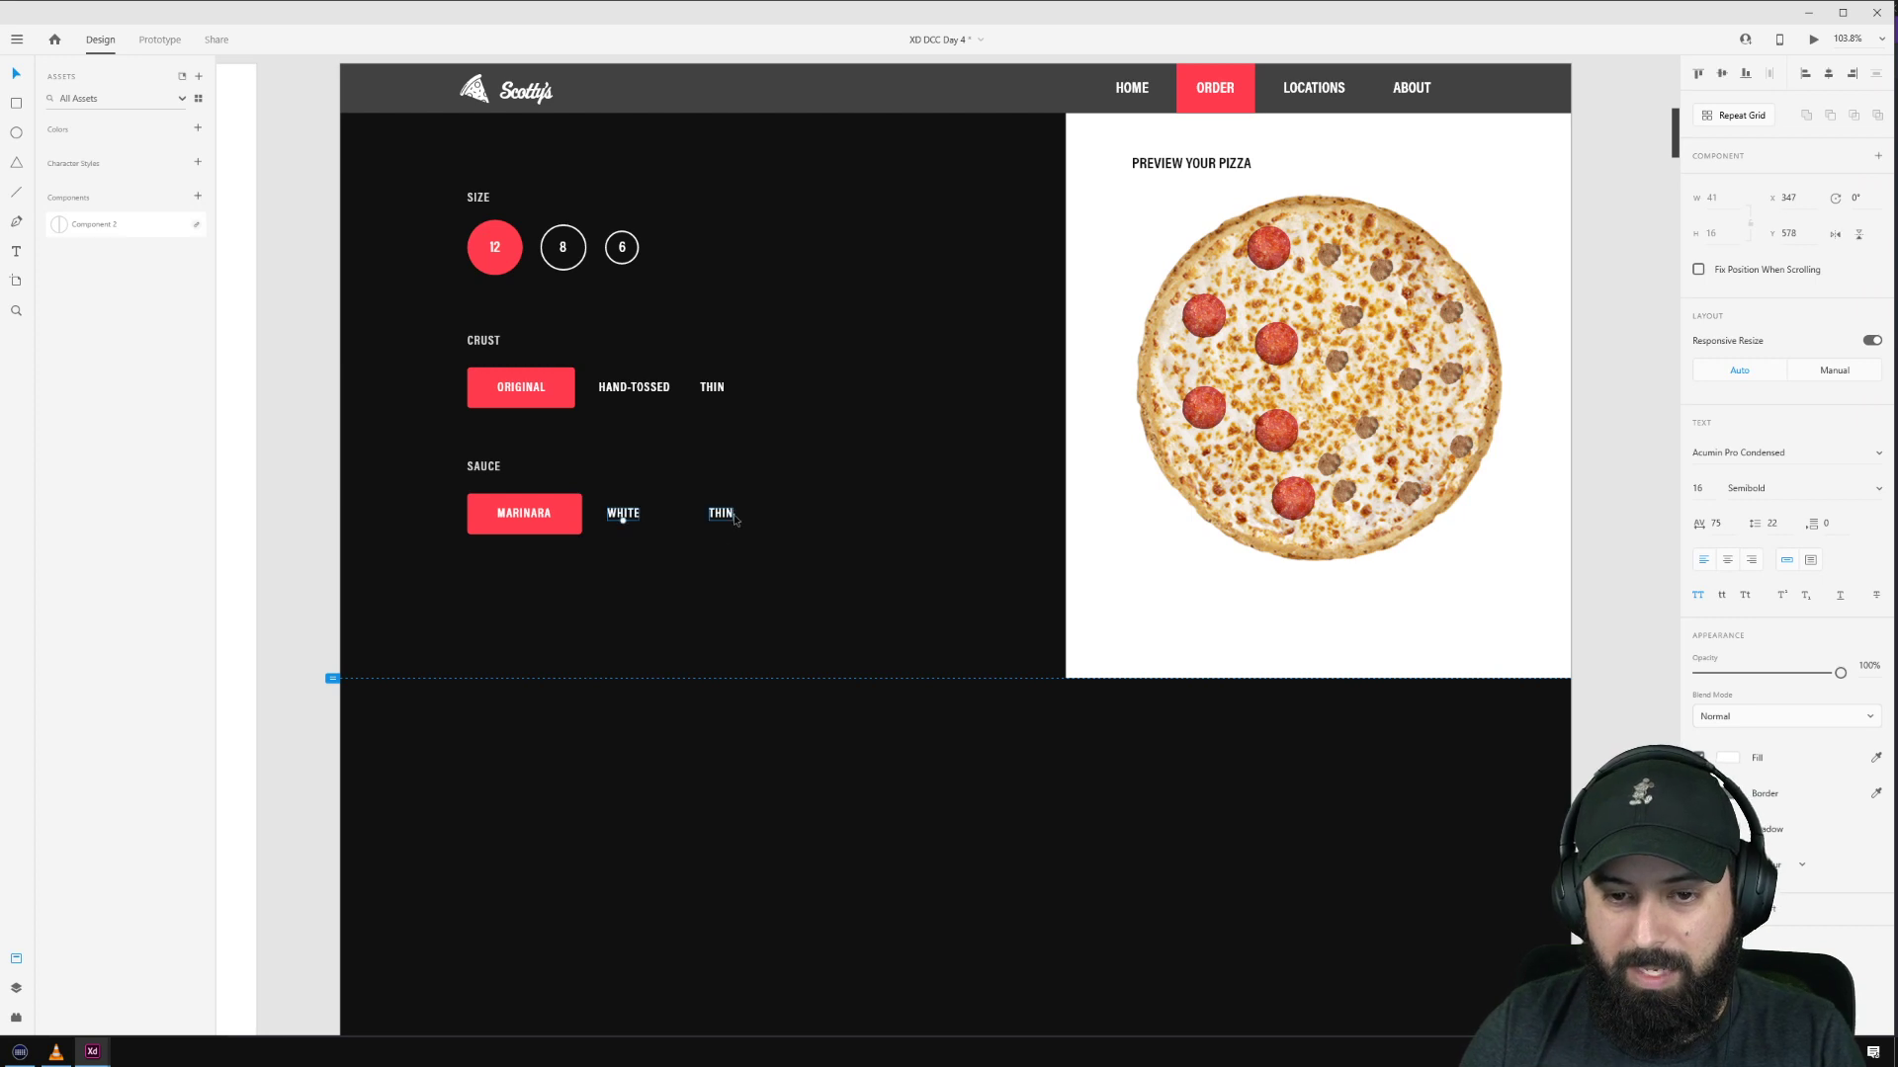
Step: Change the SAUCE section's THIN label to PESTO and move it left to X 443, closer to WHITE
double_click(732, 515)
type("PESTO")
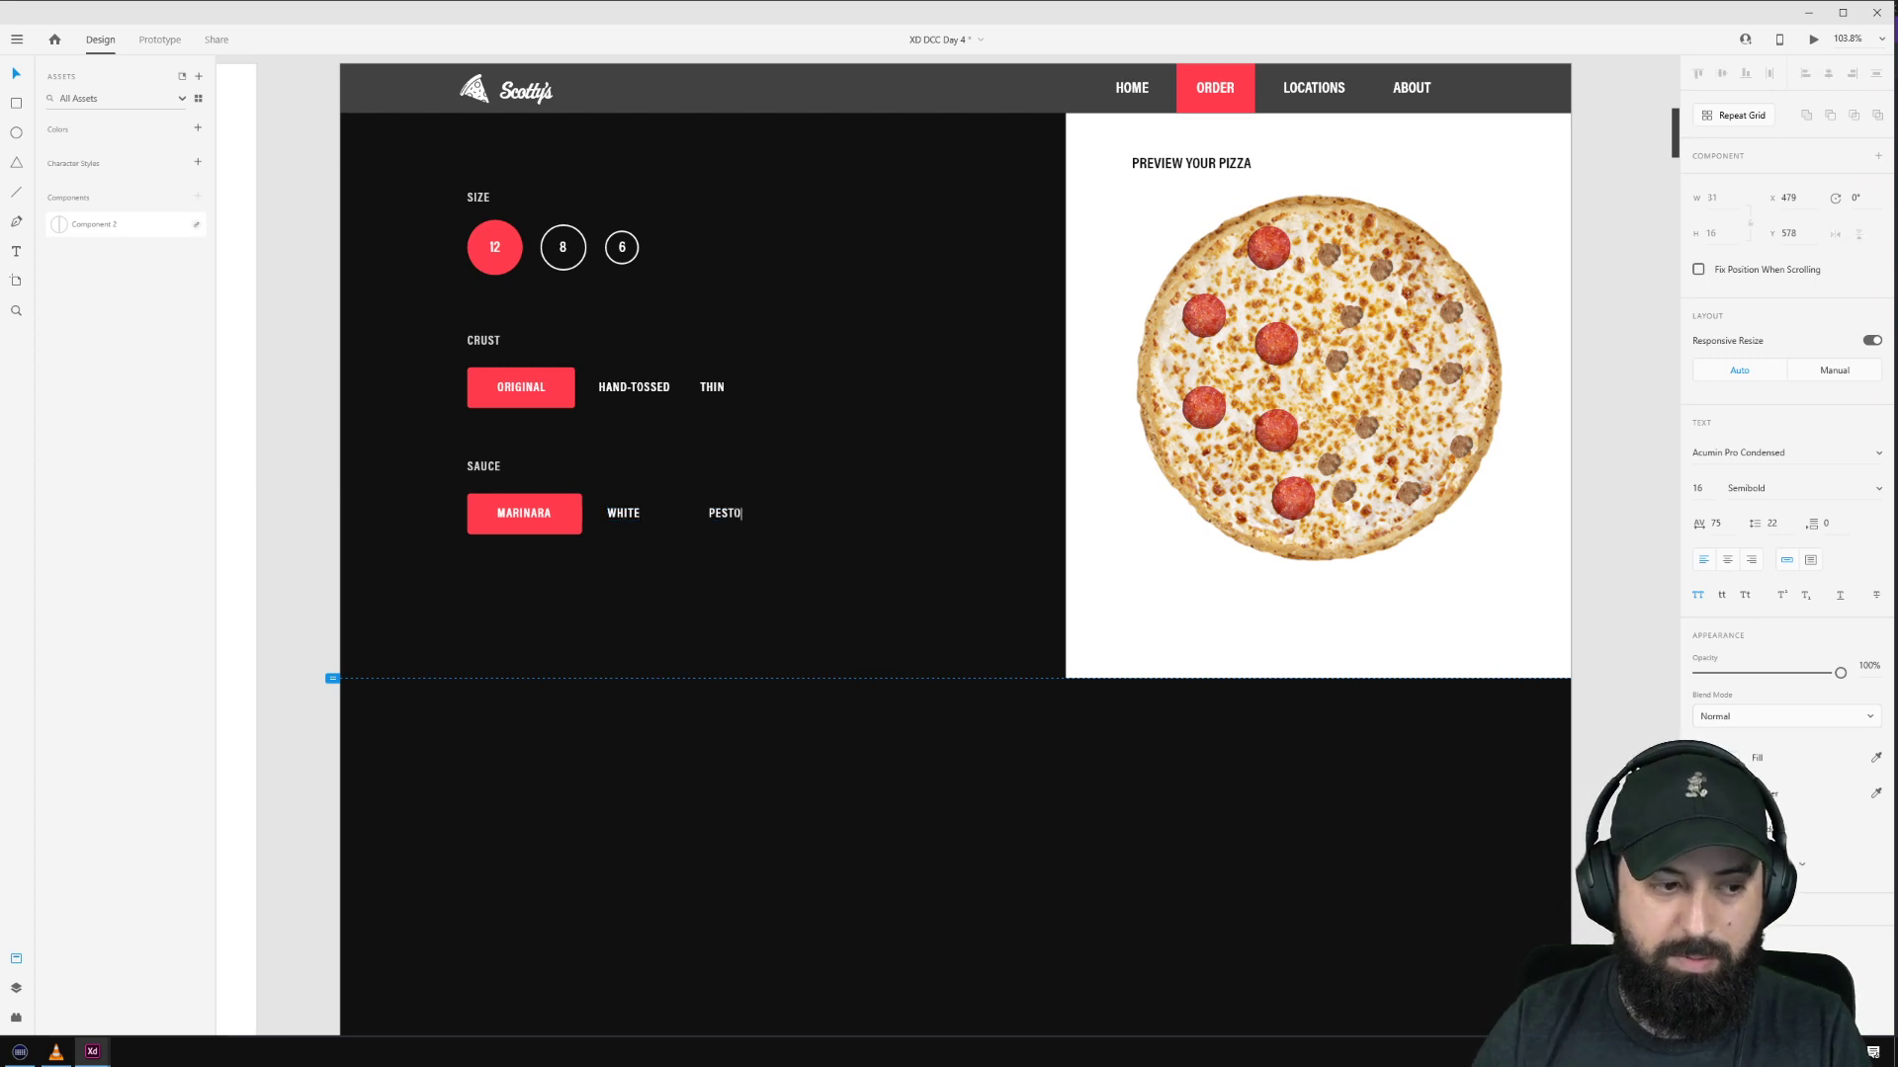
key("Escape")
scroll(561, 519, "up", 3)
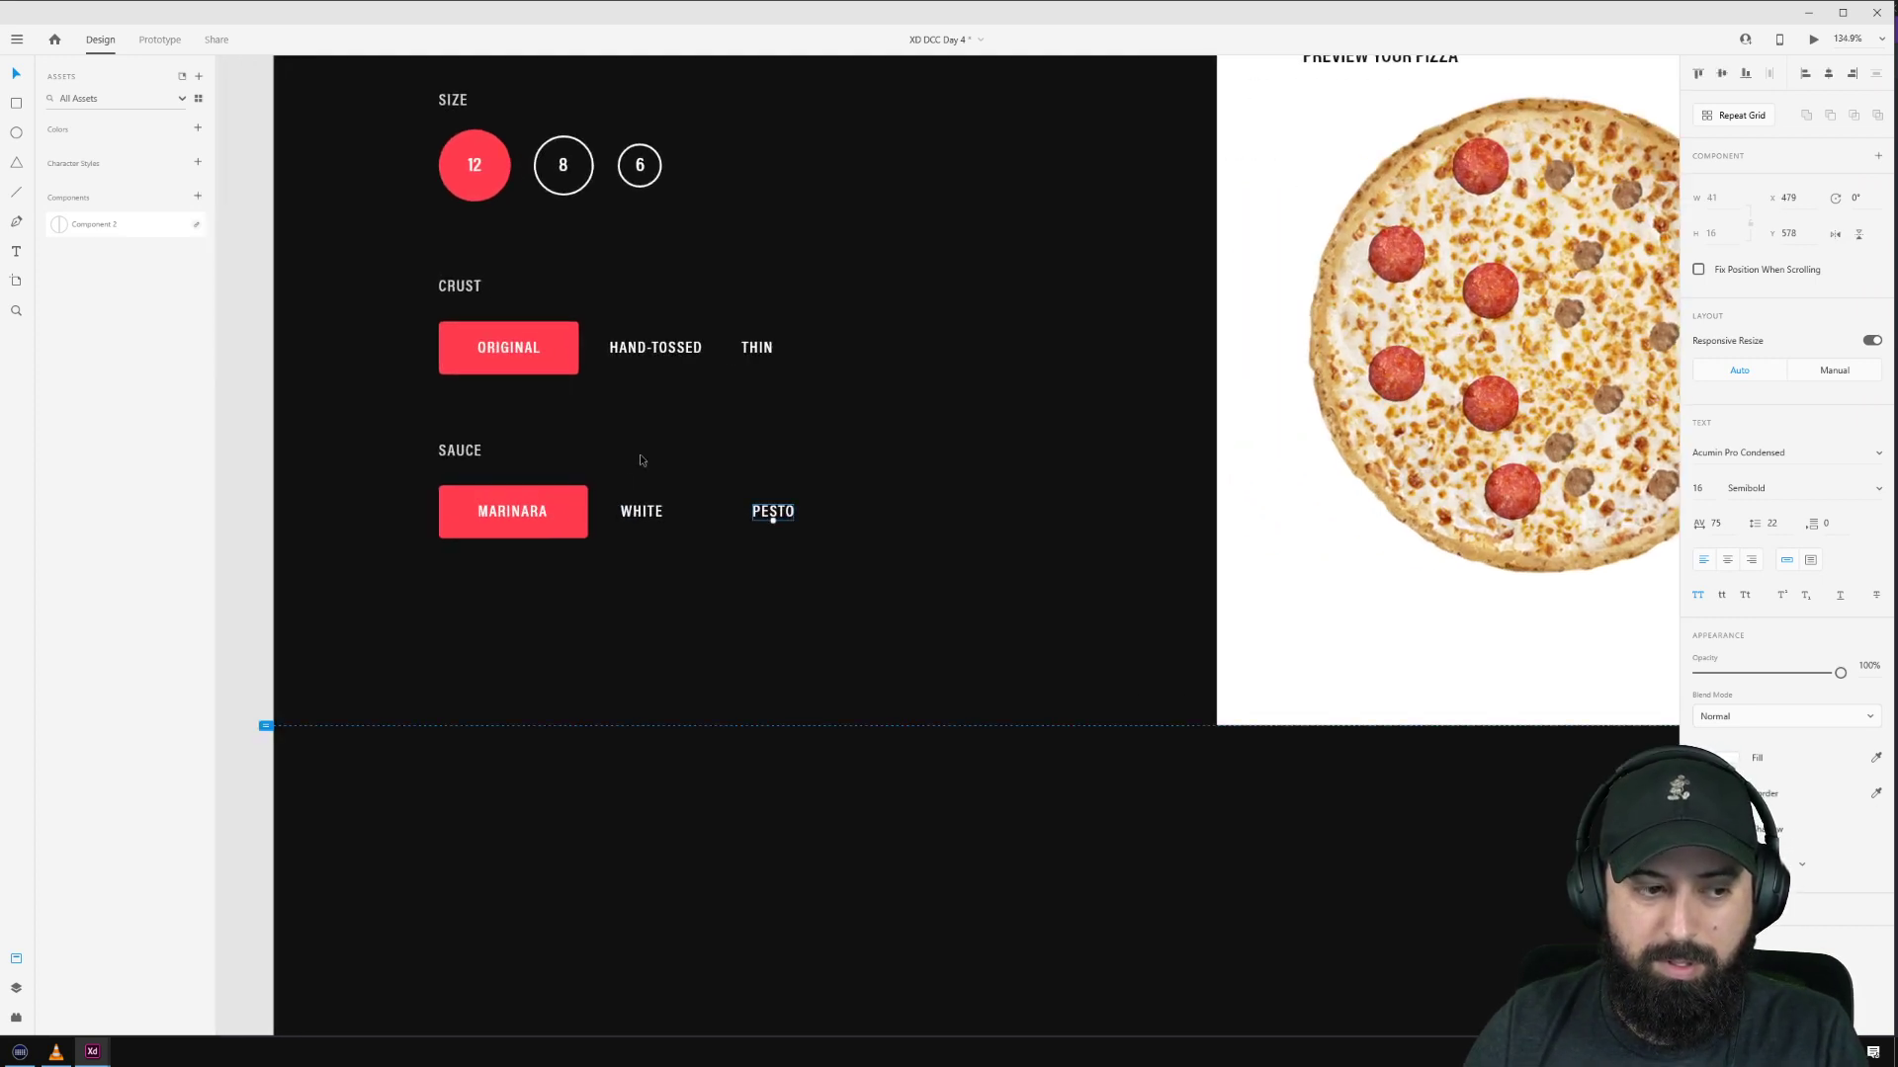
left_click_drag(773, 520, 747, 521)
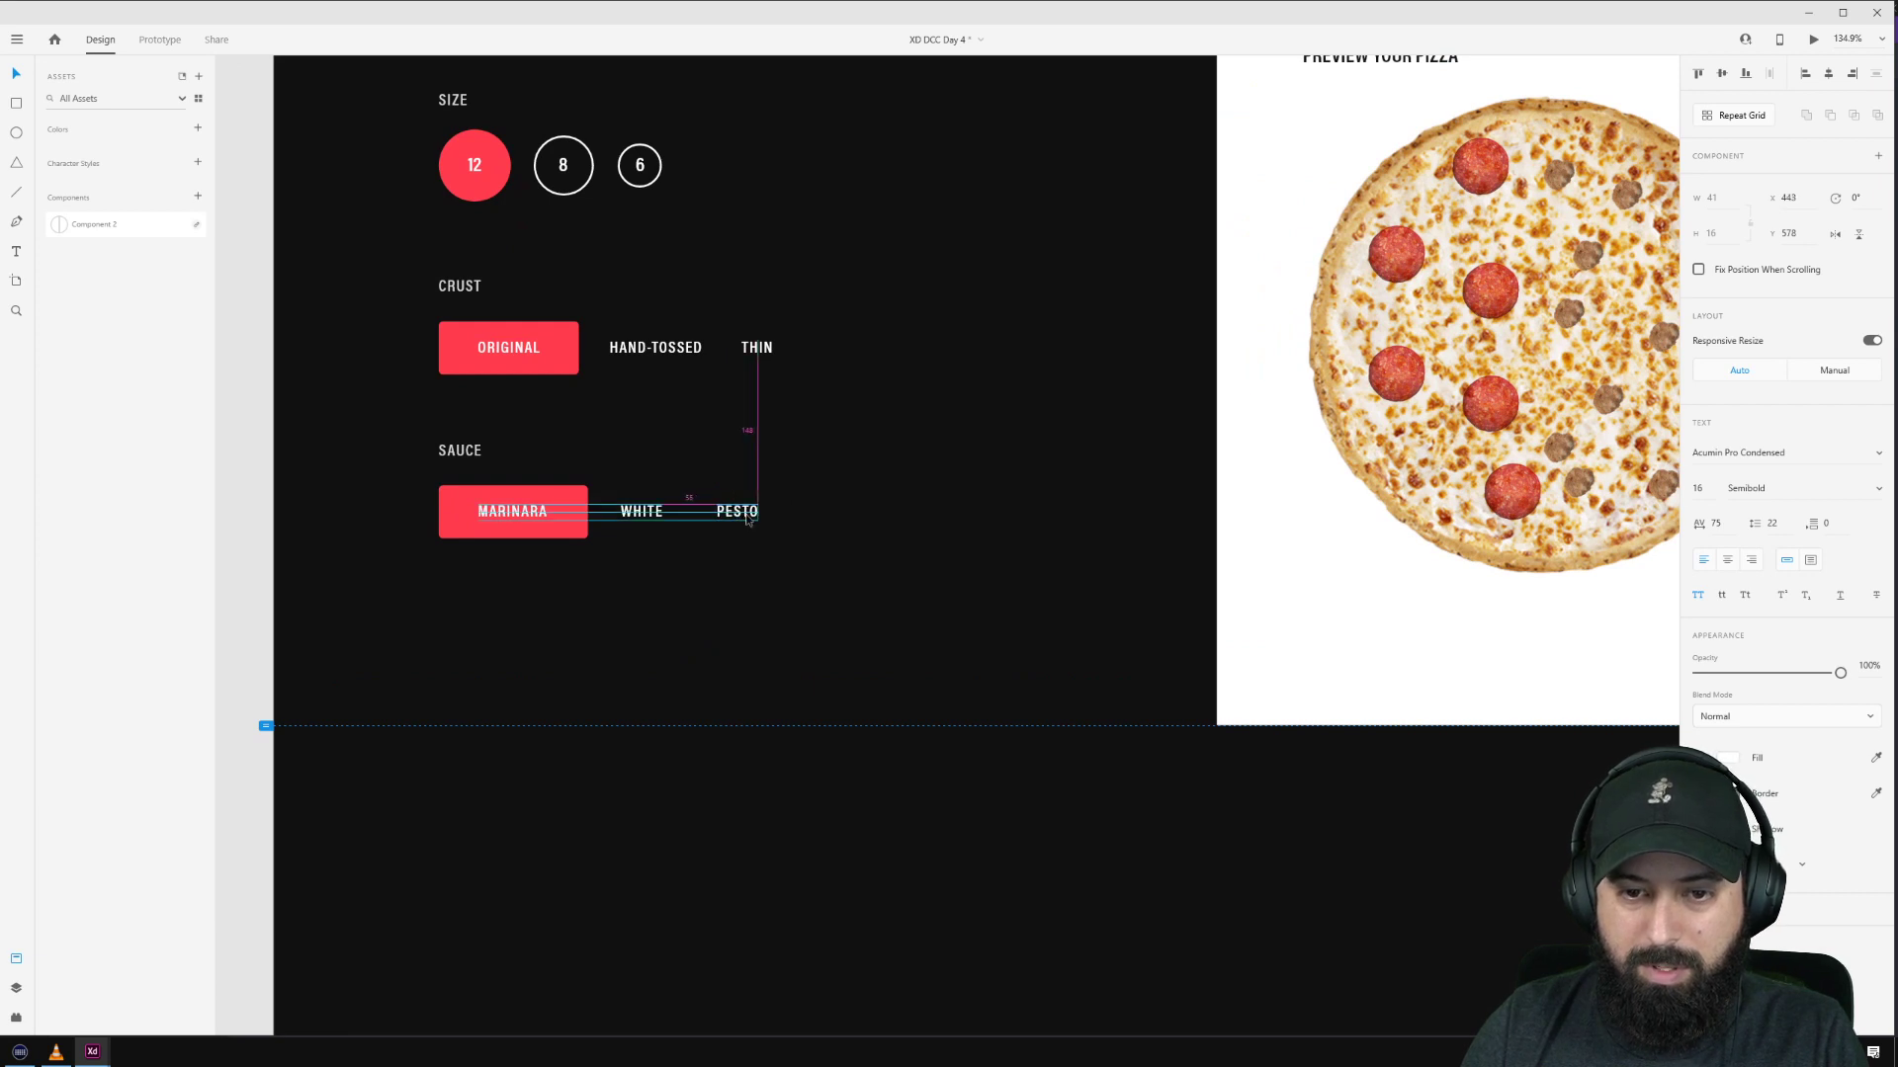
left_click(886, 431)
scroll(886, 431, "down", 3)
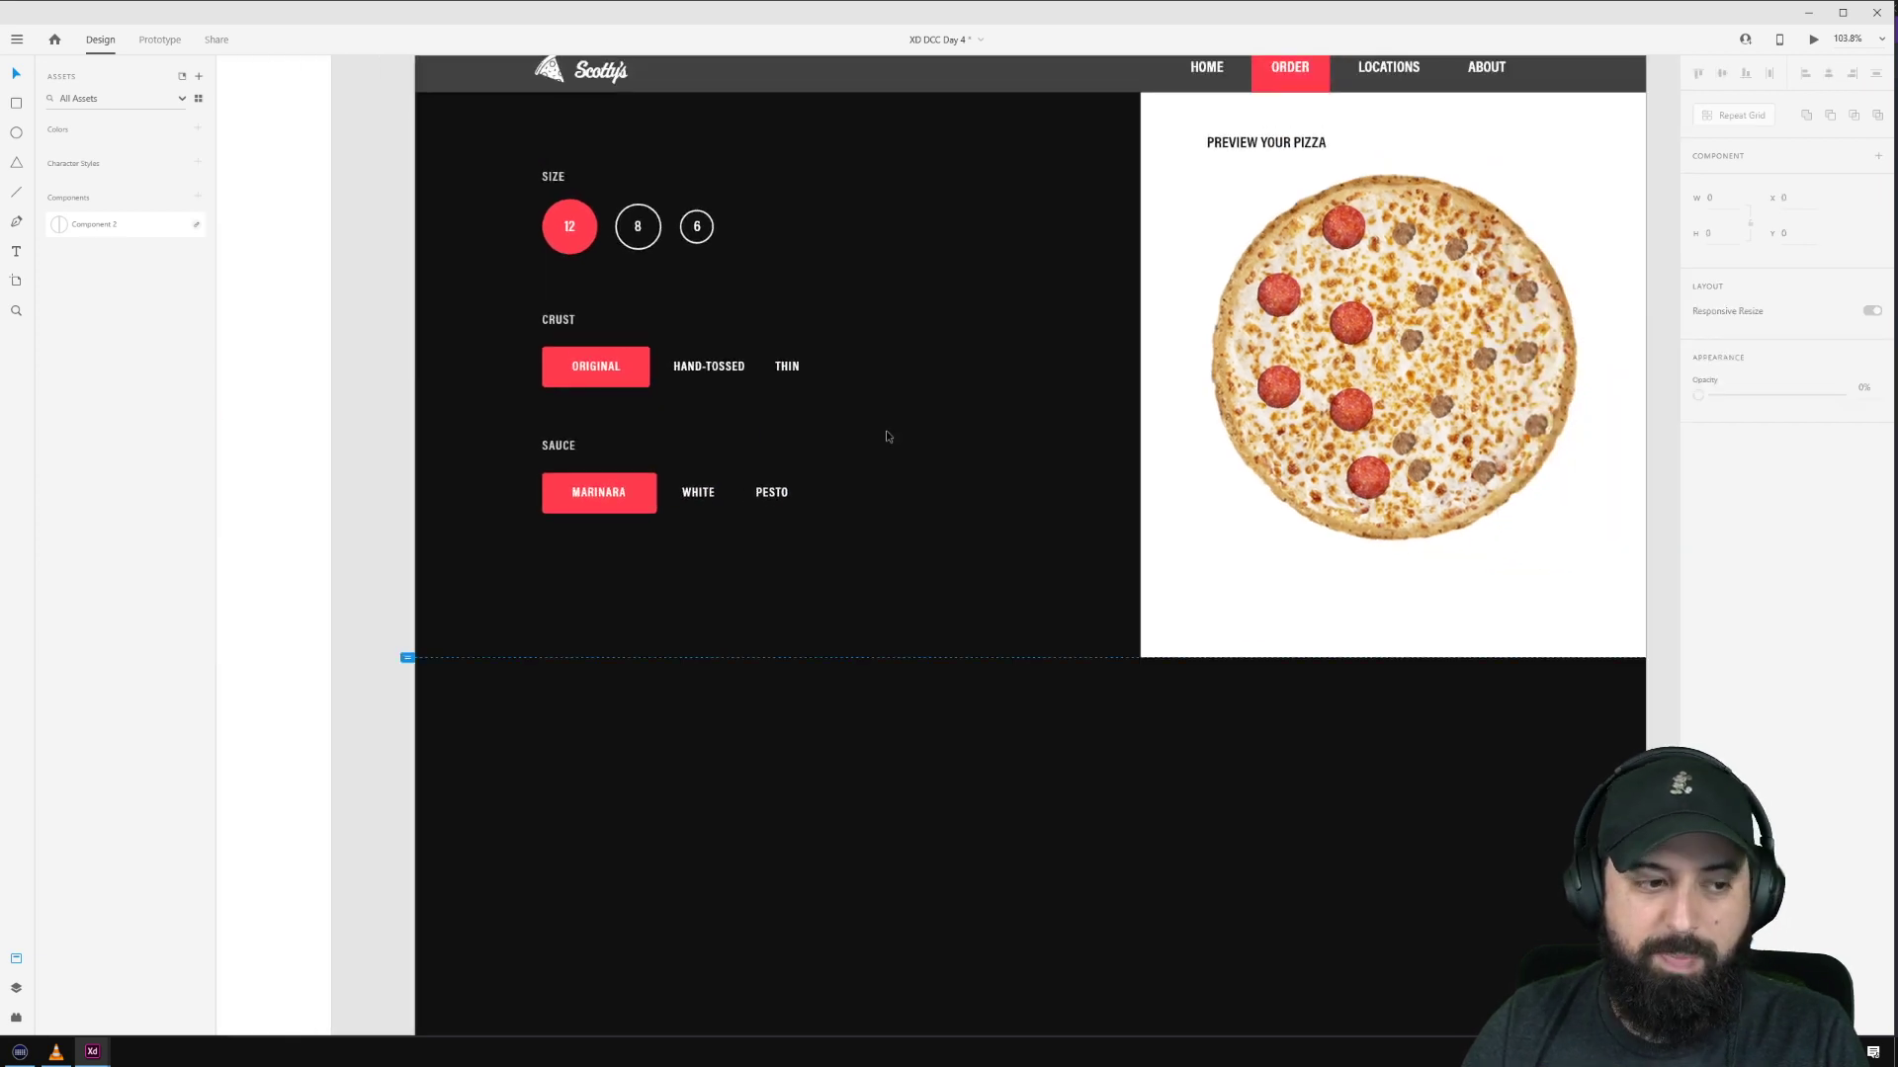
Step: Compare the white panel behind the pizza preview at 0% and 100% opacity, leaving it at 100%
scroll(905, 474, "up", 1)
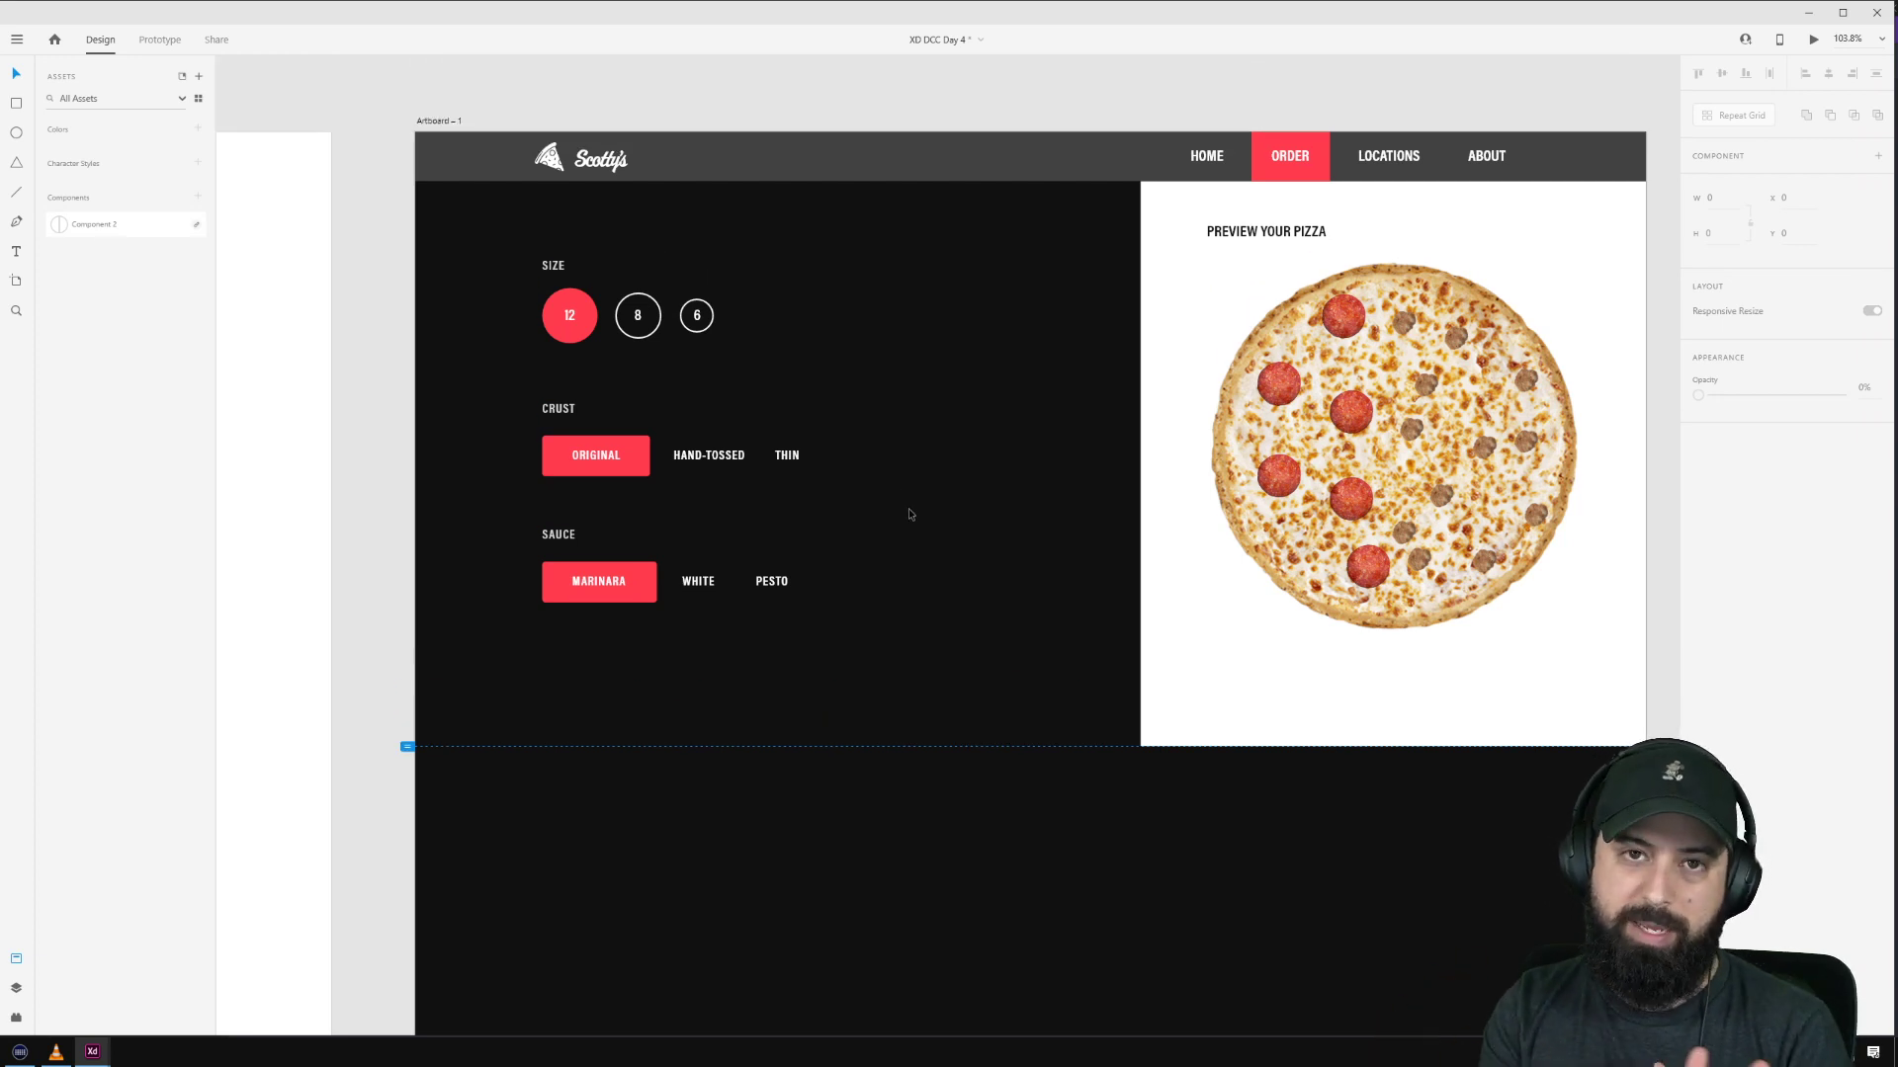
left_click(1188, 655)
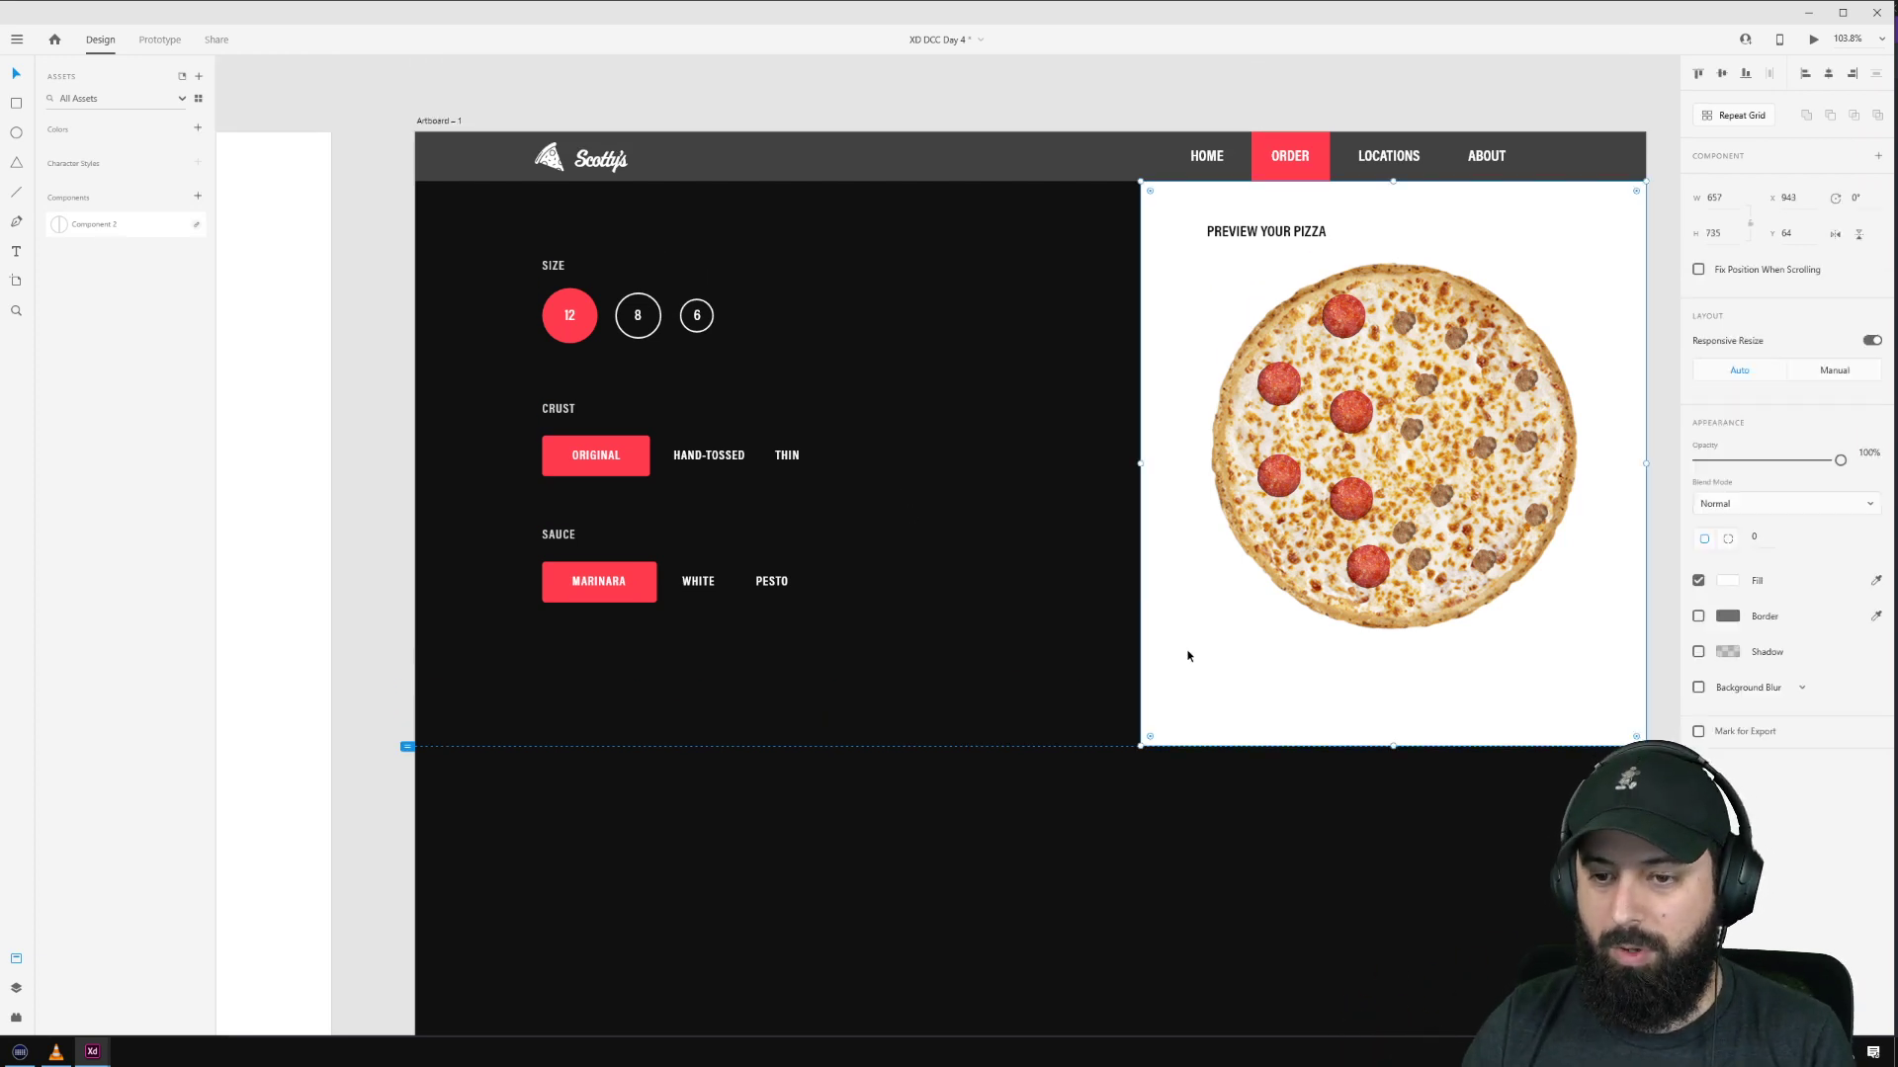
left_click_drag(1769, 460, 1662, 462)
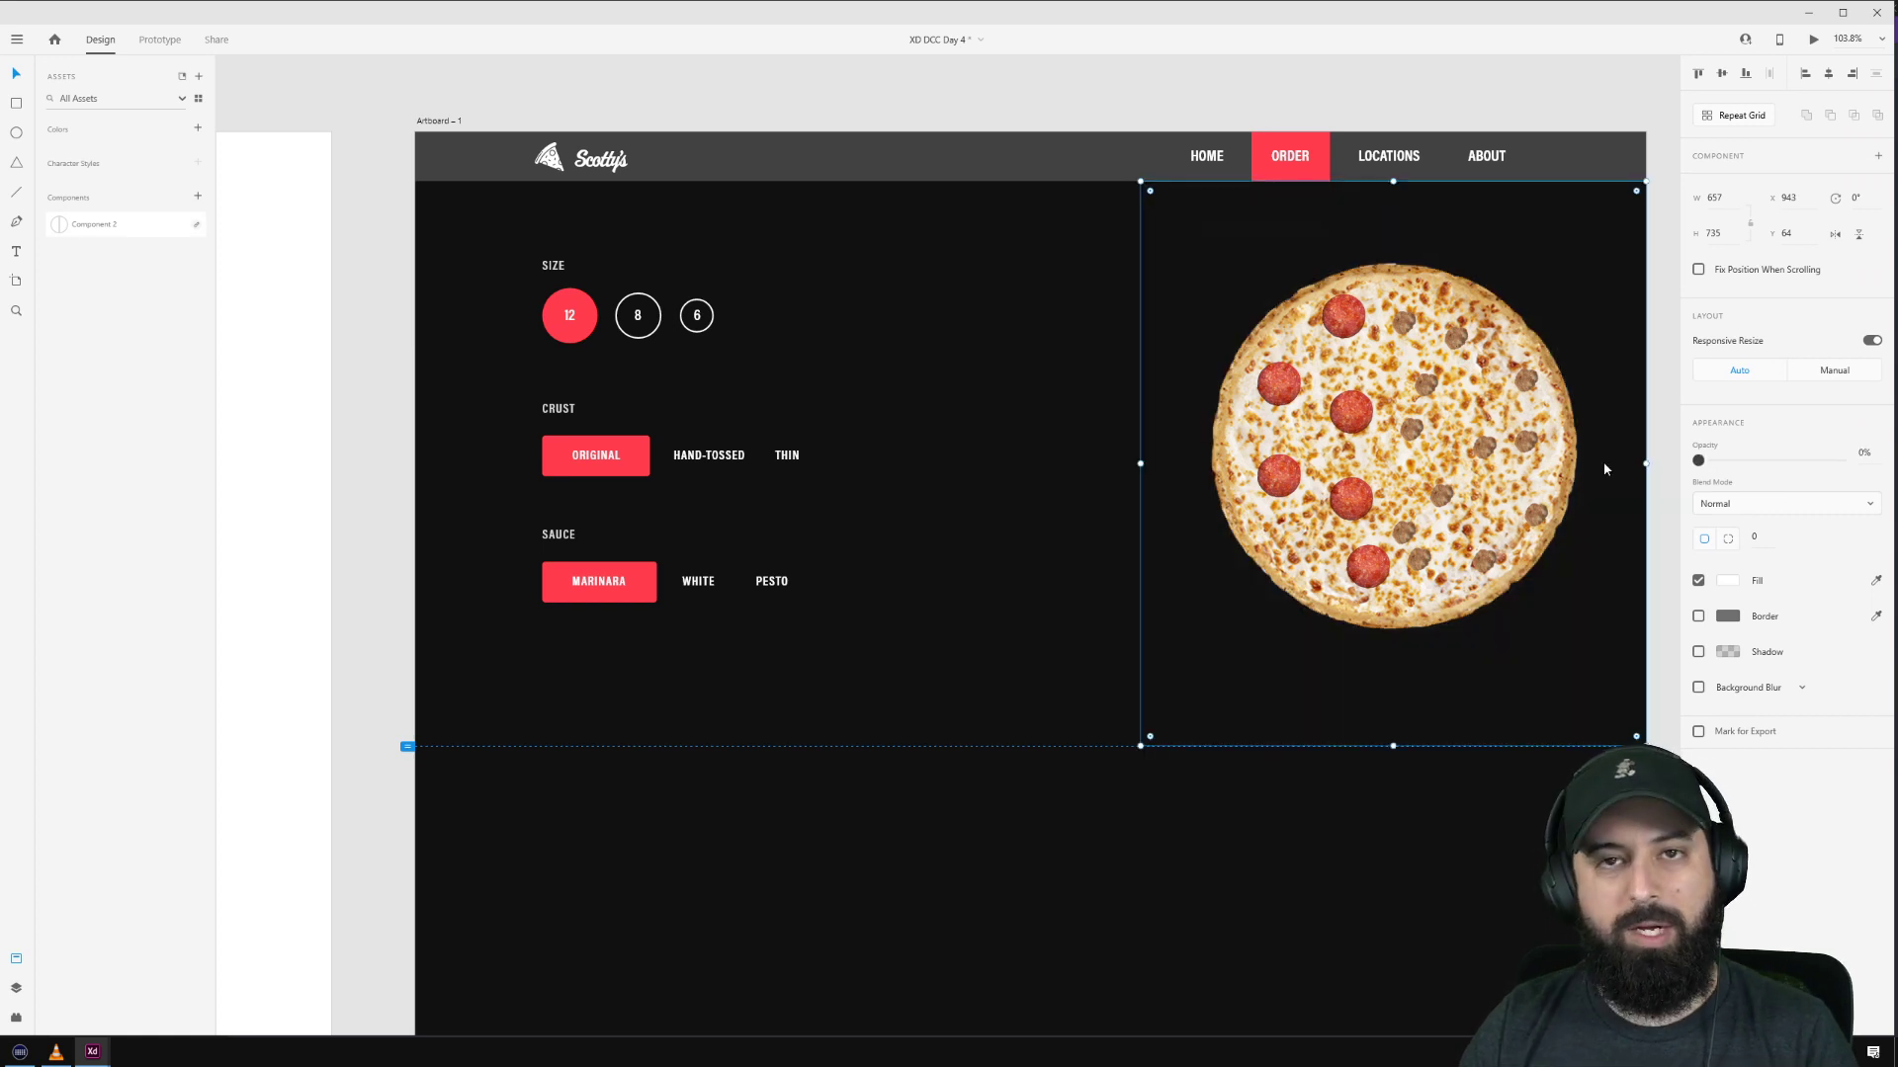
left_click_drag(1698, 460, 1842, 462)
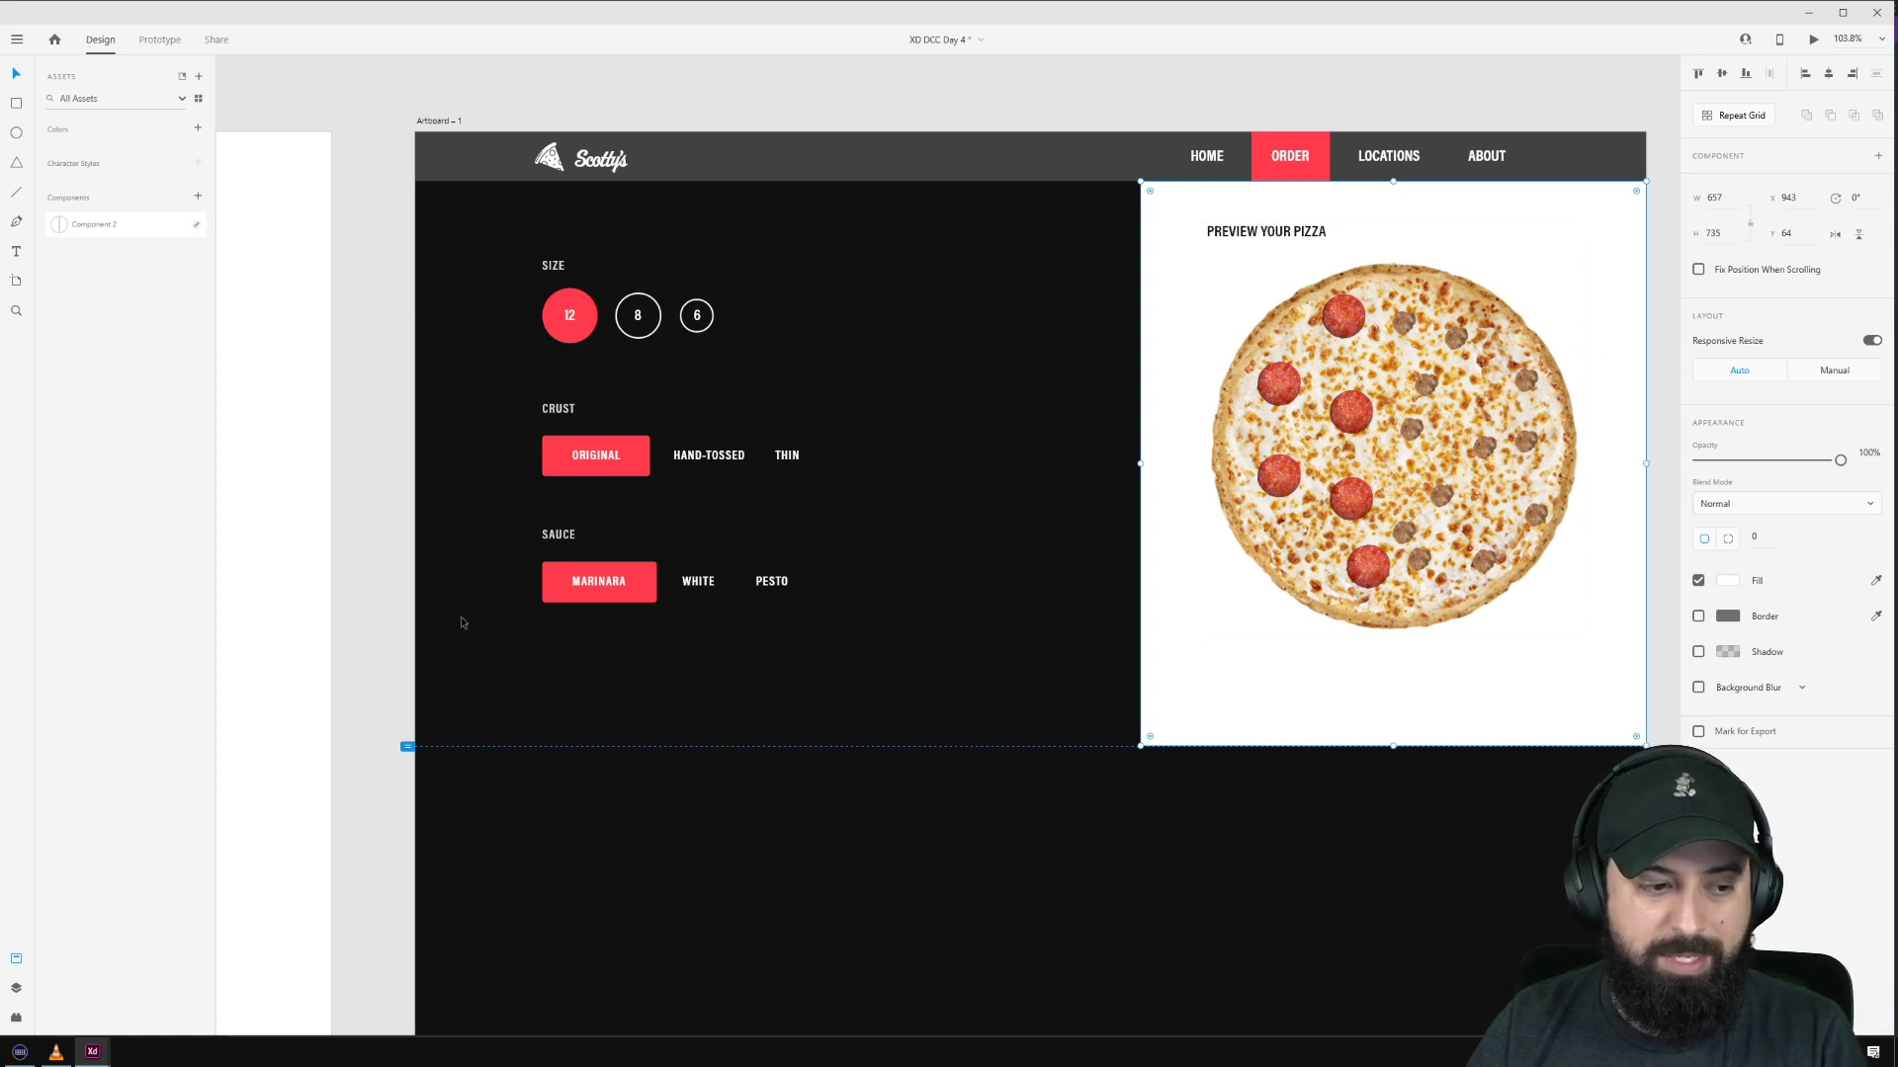
left_click(375, 579)
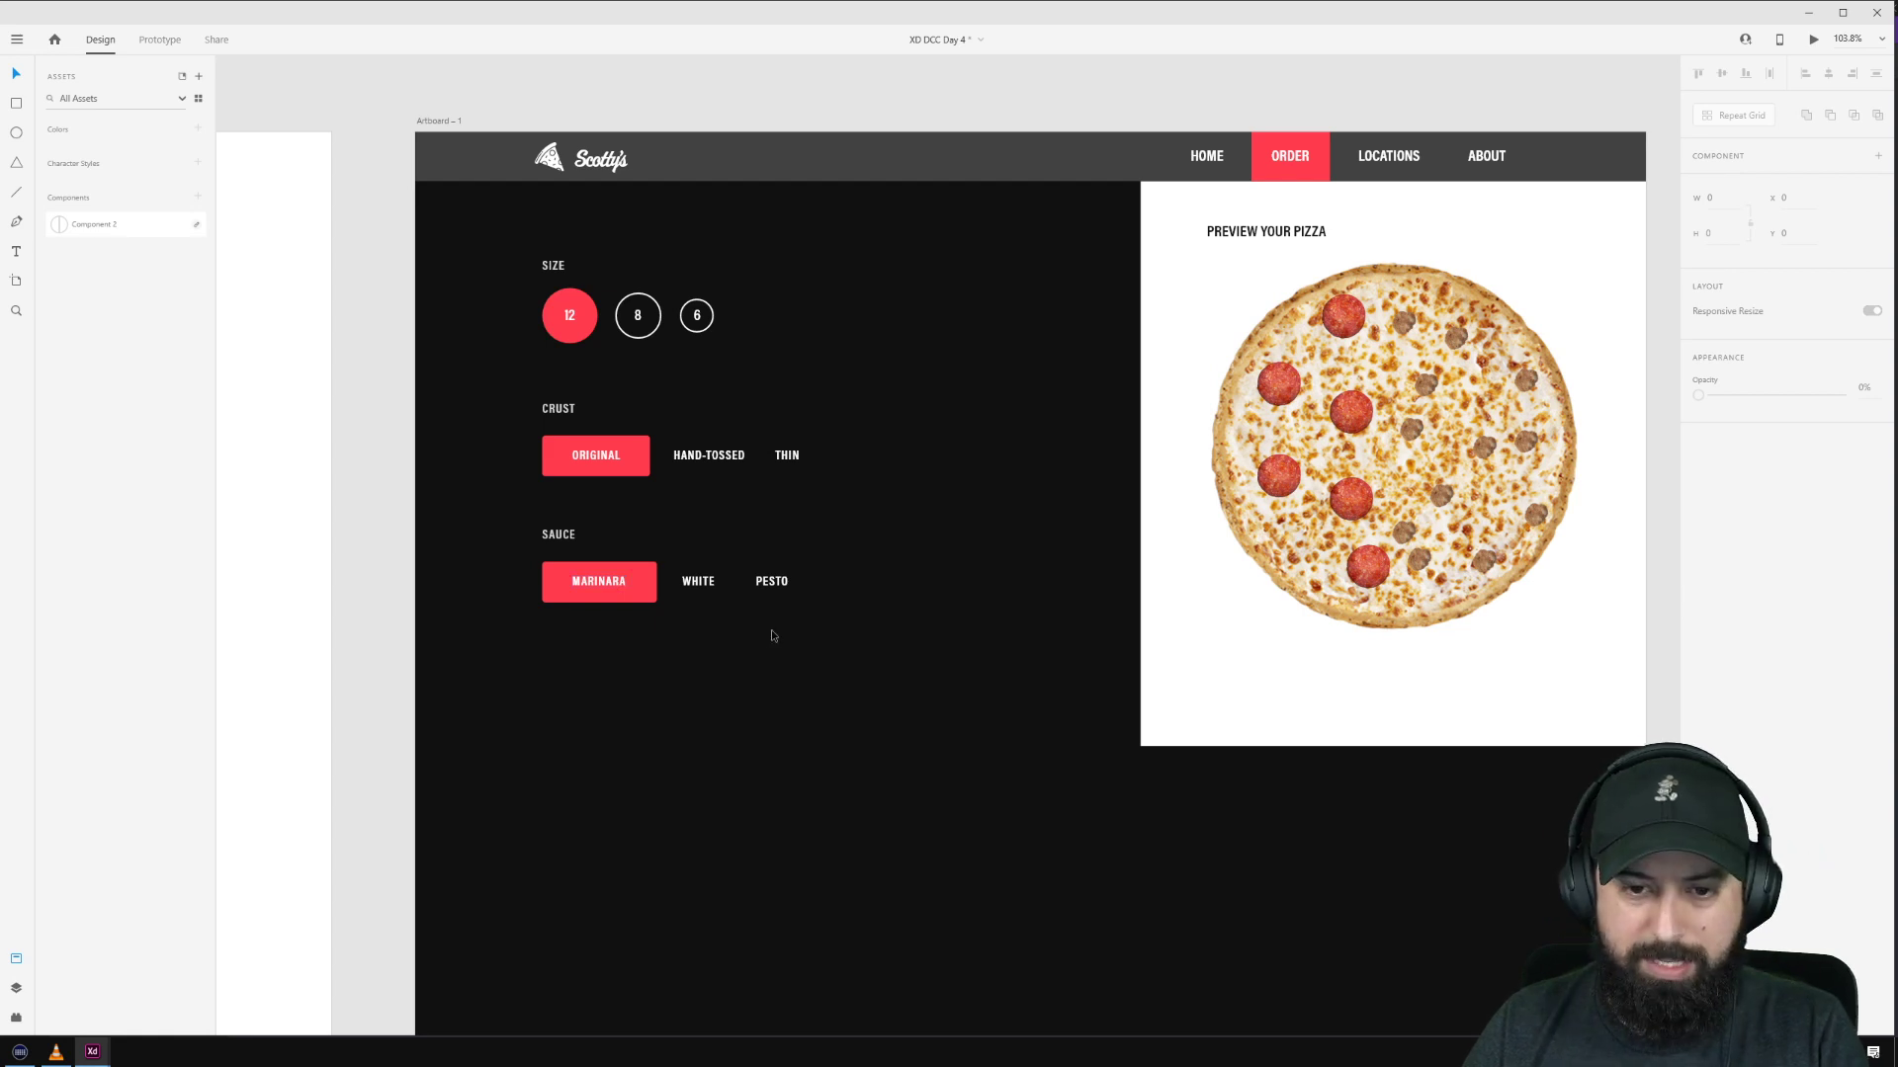
Step: Preview the Right, Left and Both states of the topmost half-circle component on the Components and images artboard, ending on Left
scroll(771, 630, "down", 3)
left_click_drag(1200, 806, 975, 596)
scroll(1376, 584, "down", 3)
scroll(1377, 584, "right", 3)
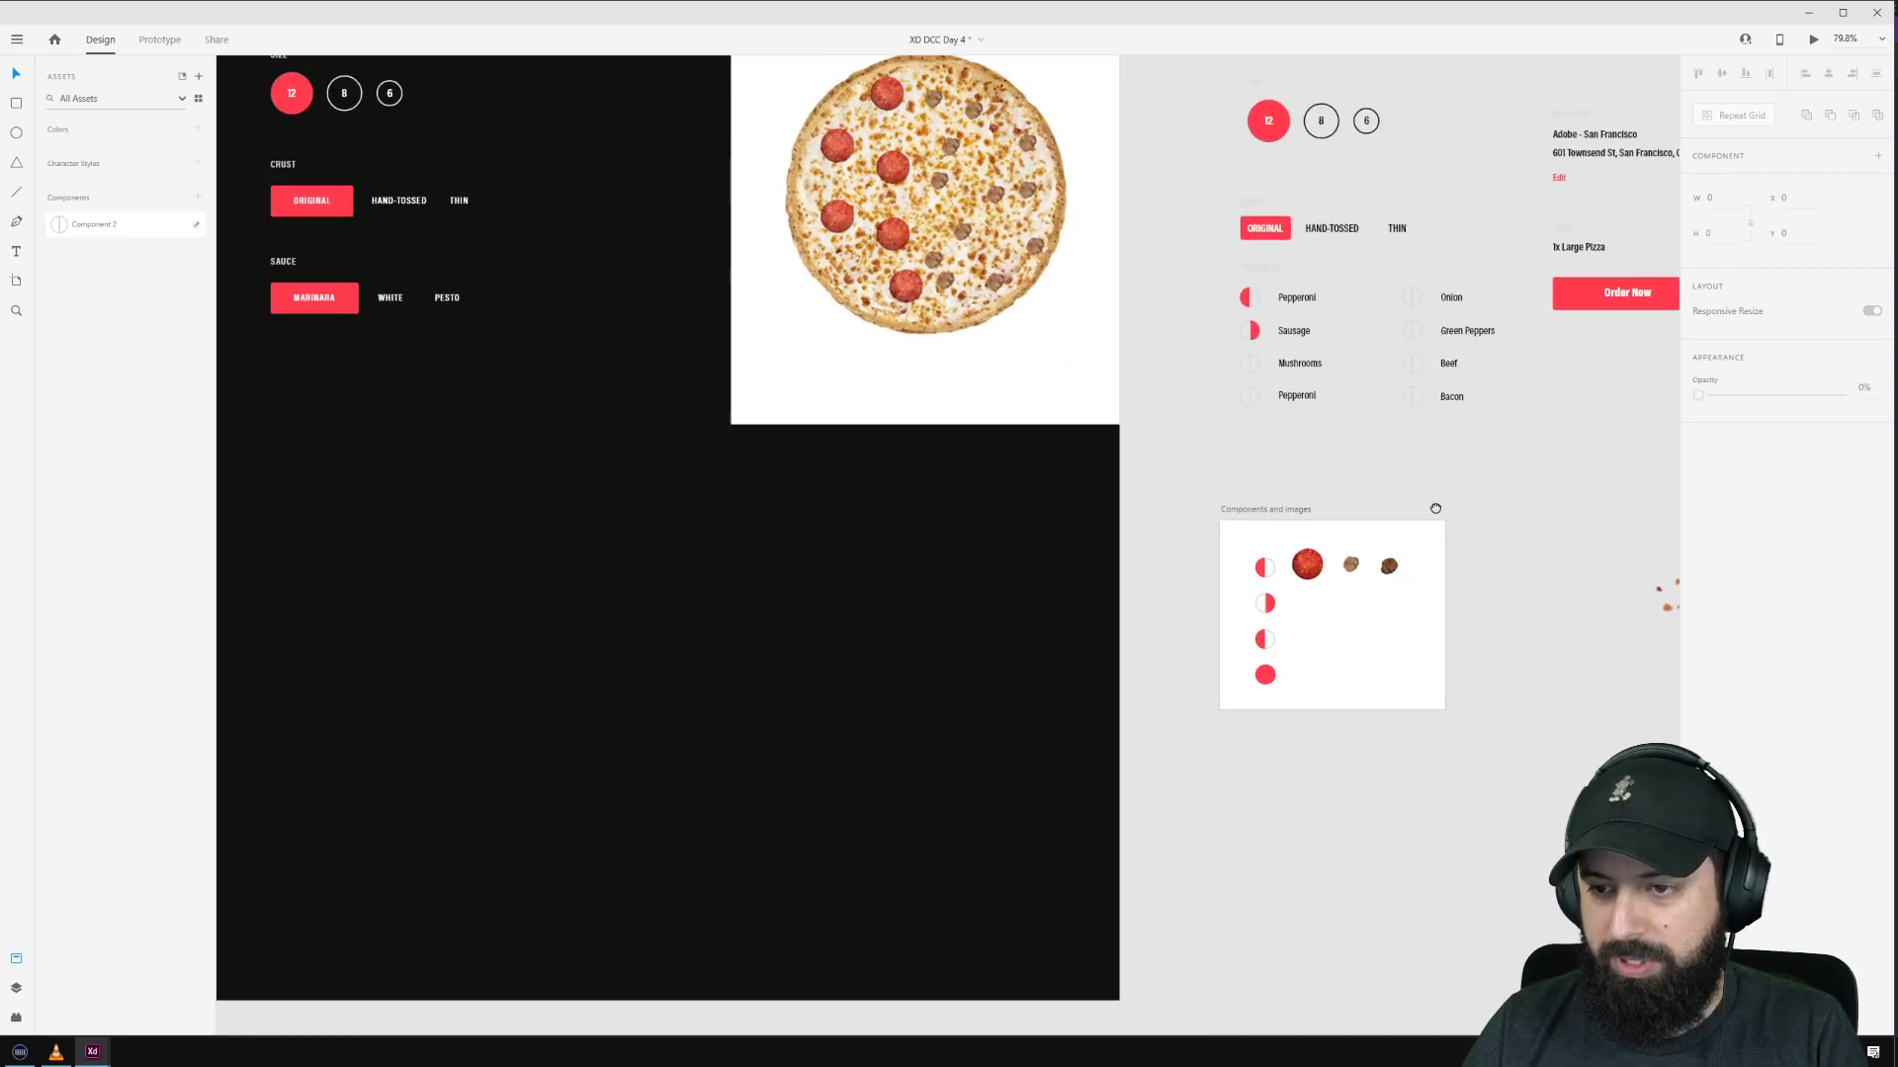
scroll(1336, 571, "up", 3)
scroll(1339, 574, "up", 4)
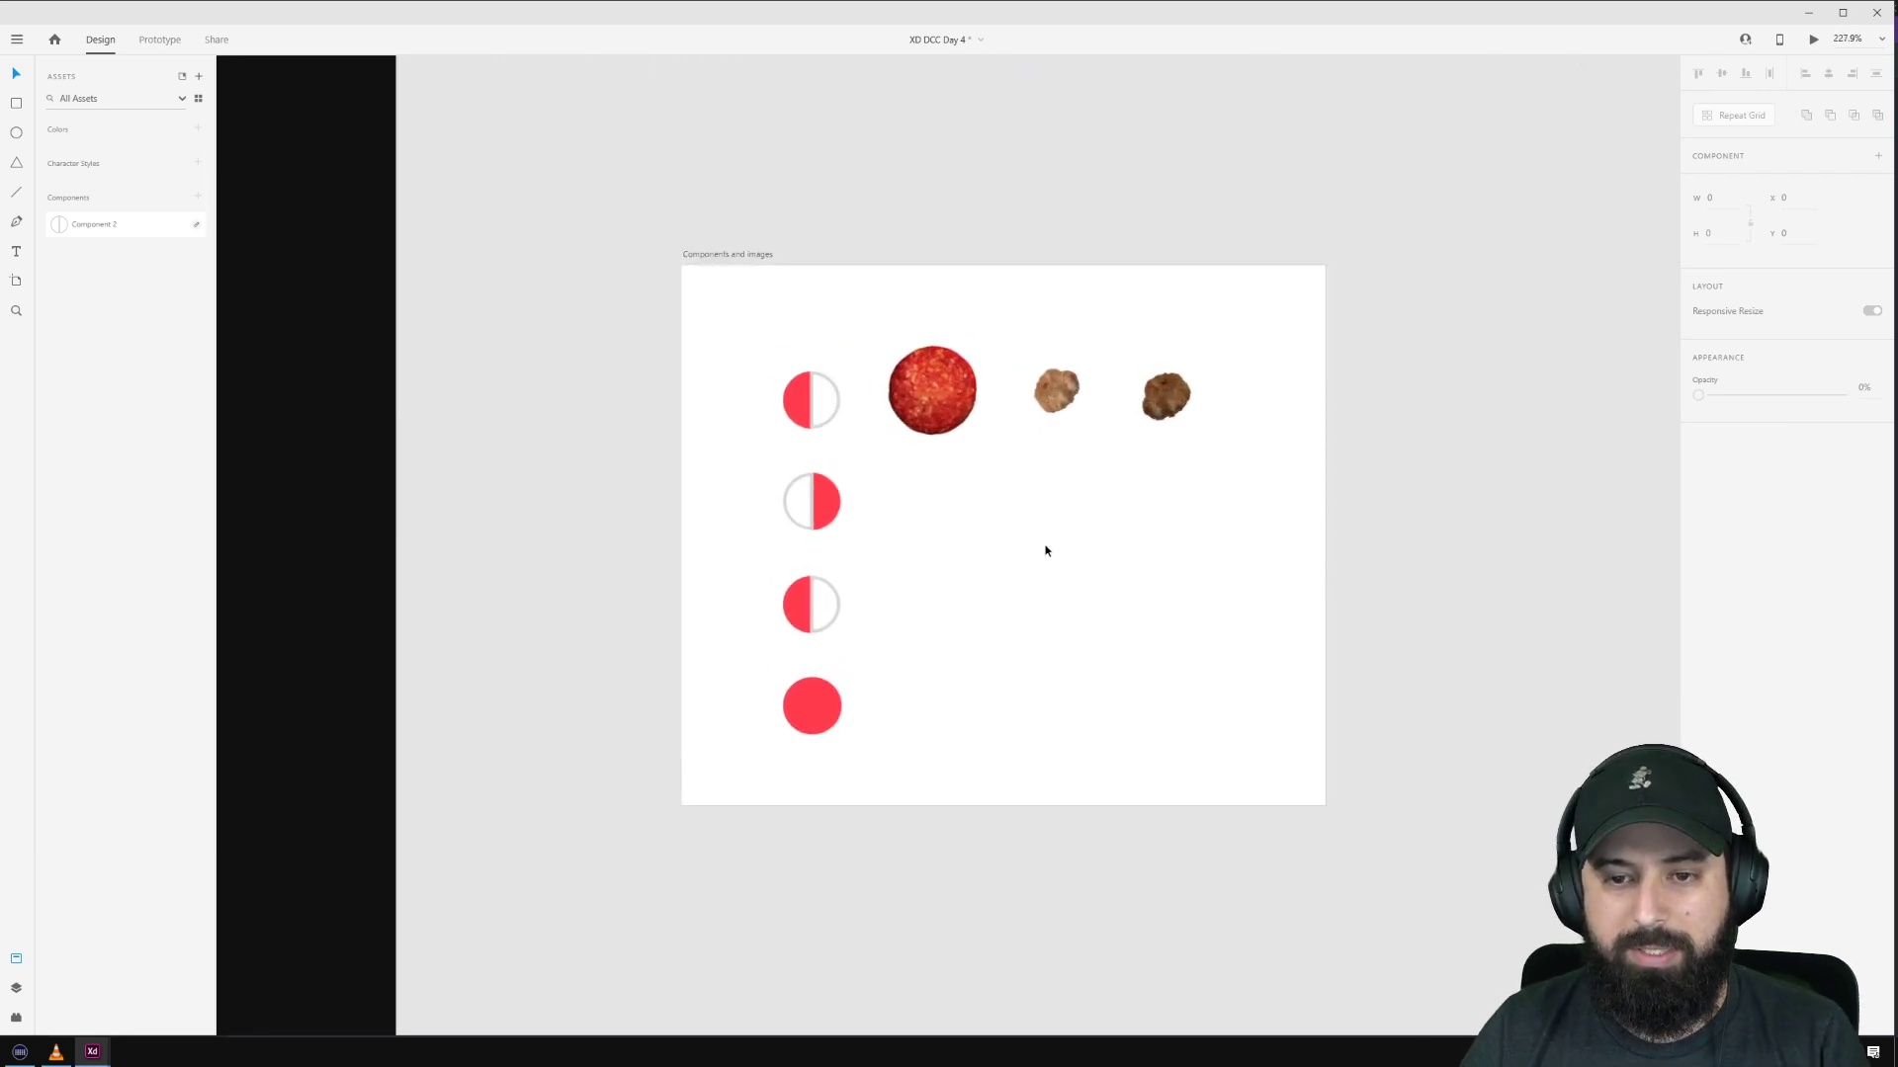
left_click(805, 400)
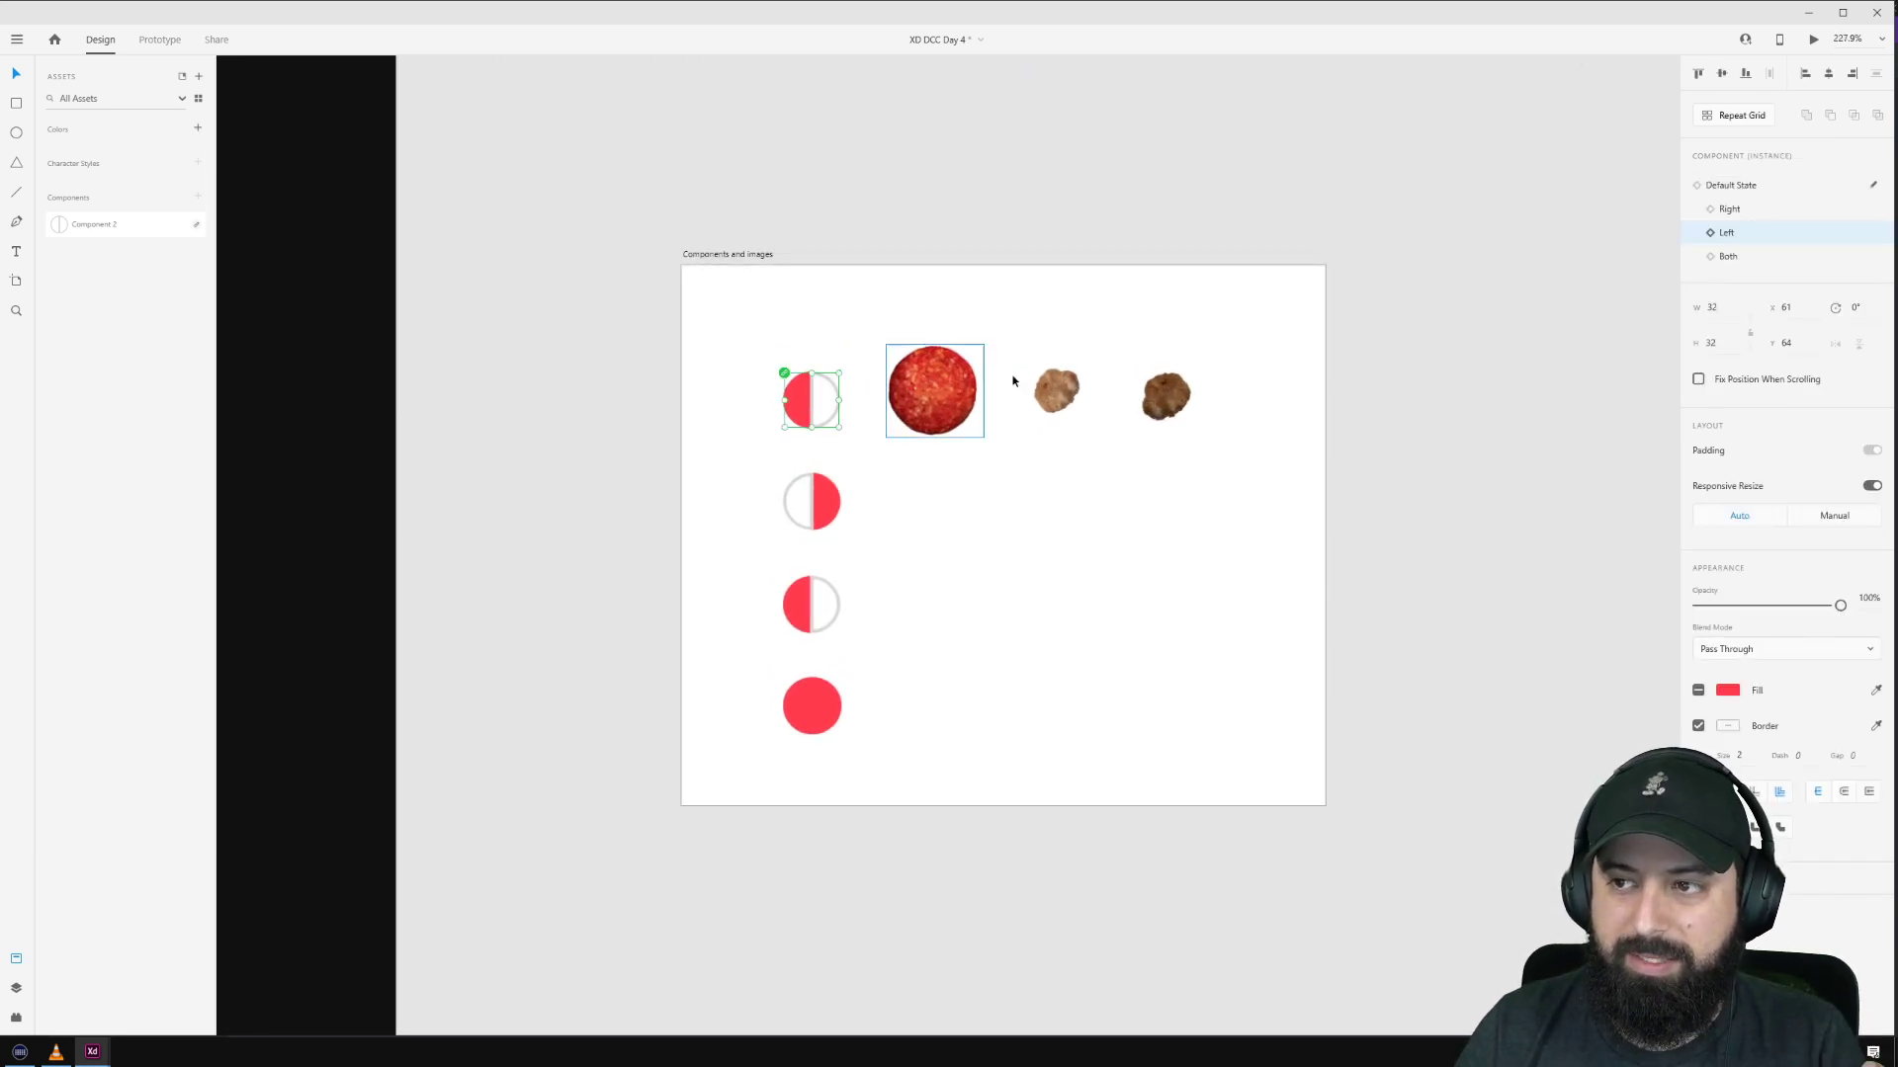
left_click(1756, 216)
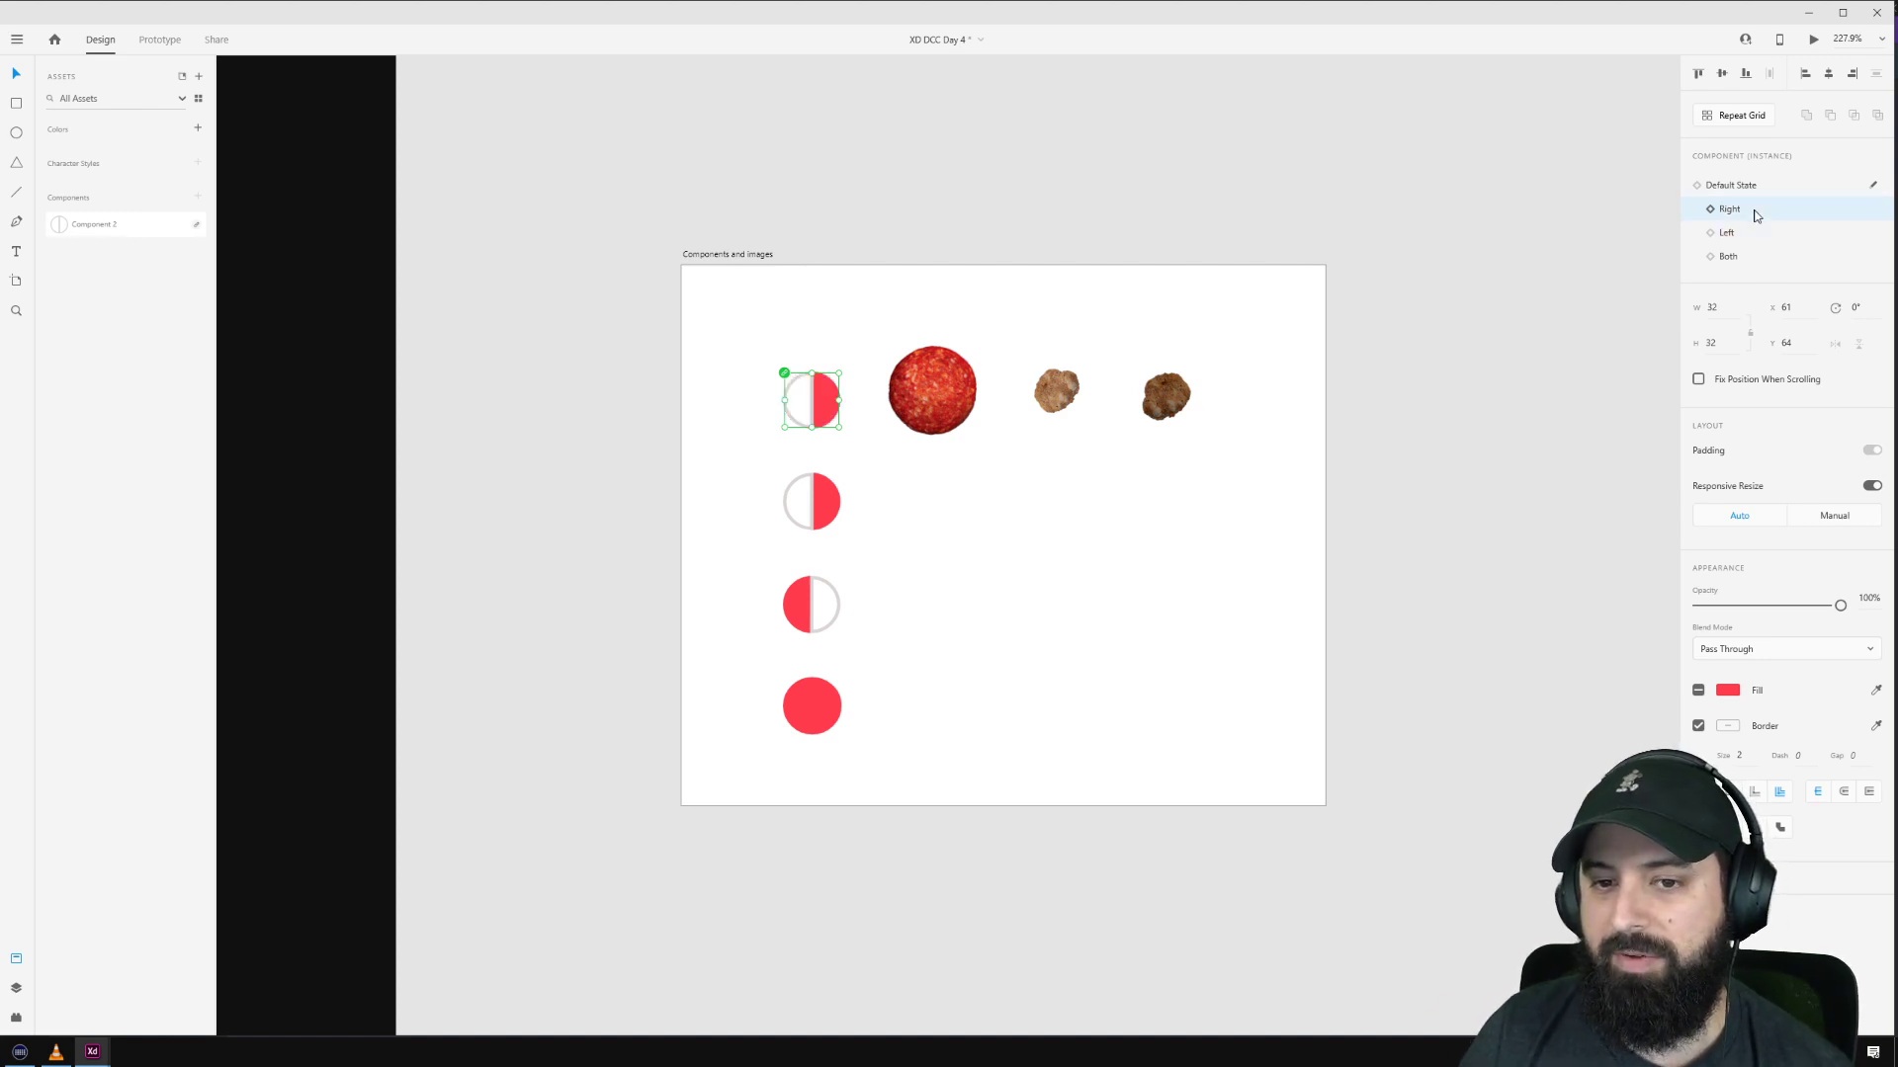
left_click(1757, 233)
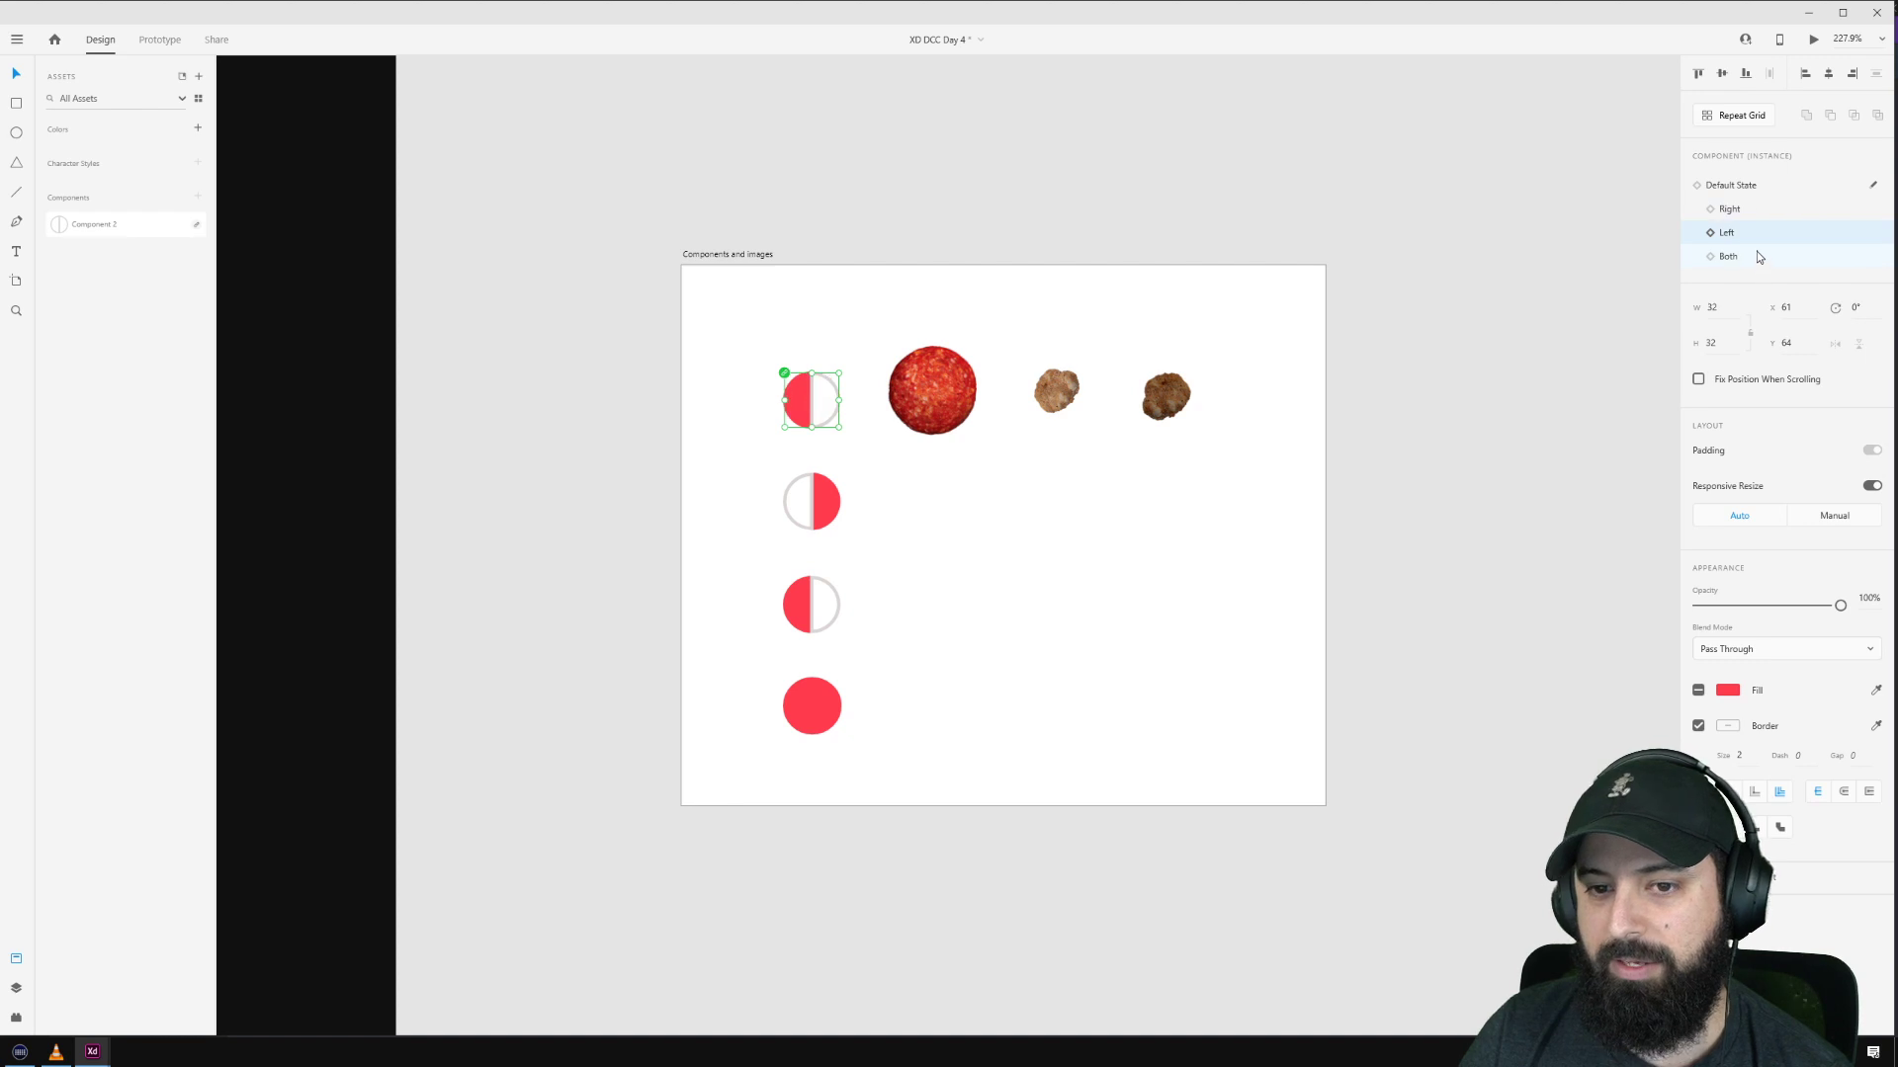
left_click(1758, 255)
left_click(1752, 213)
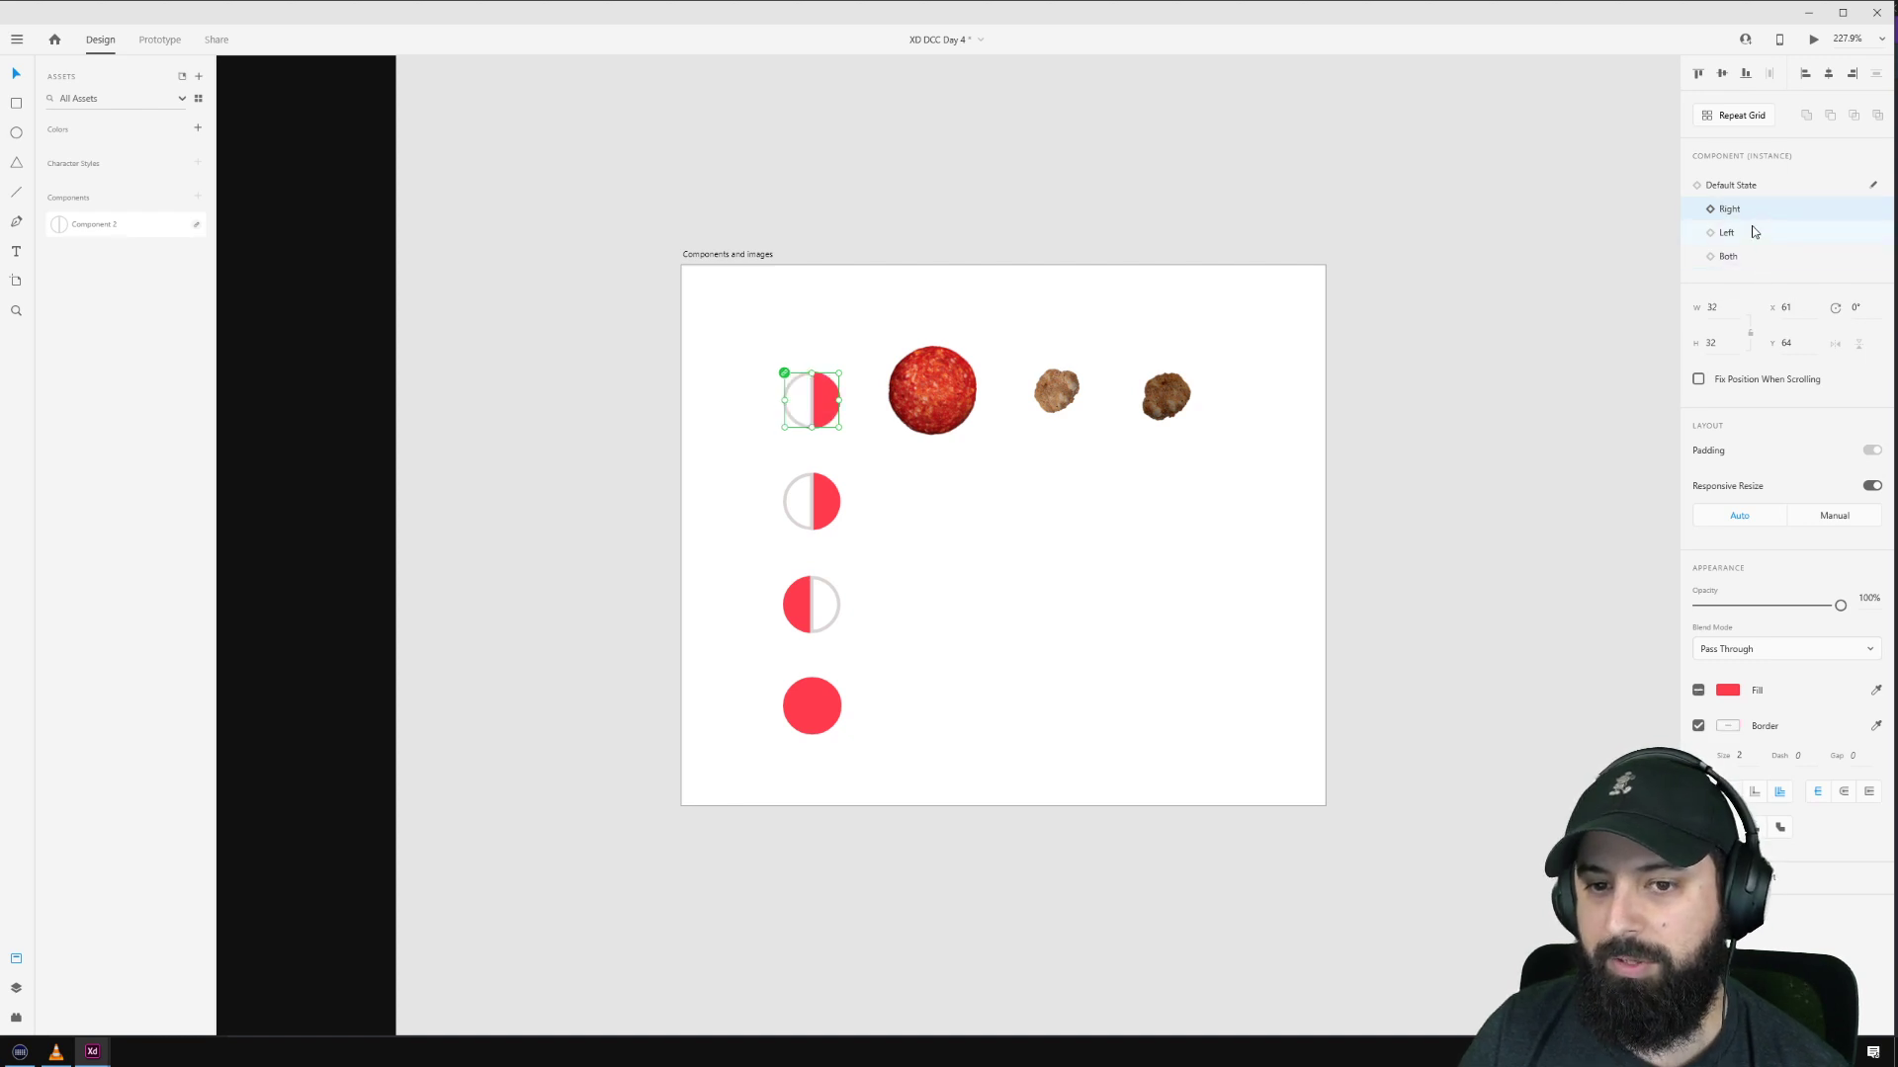
left_click(1754, 233)
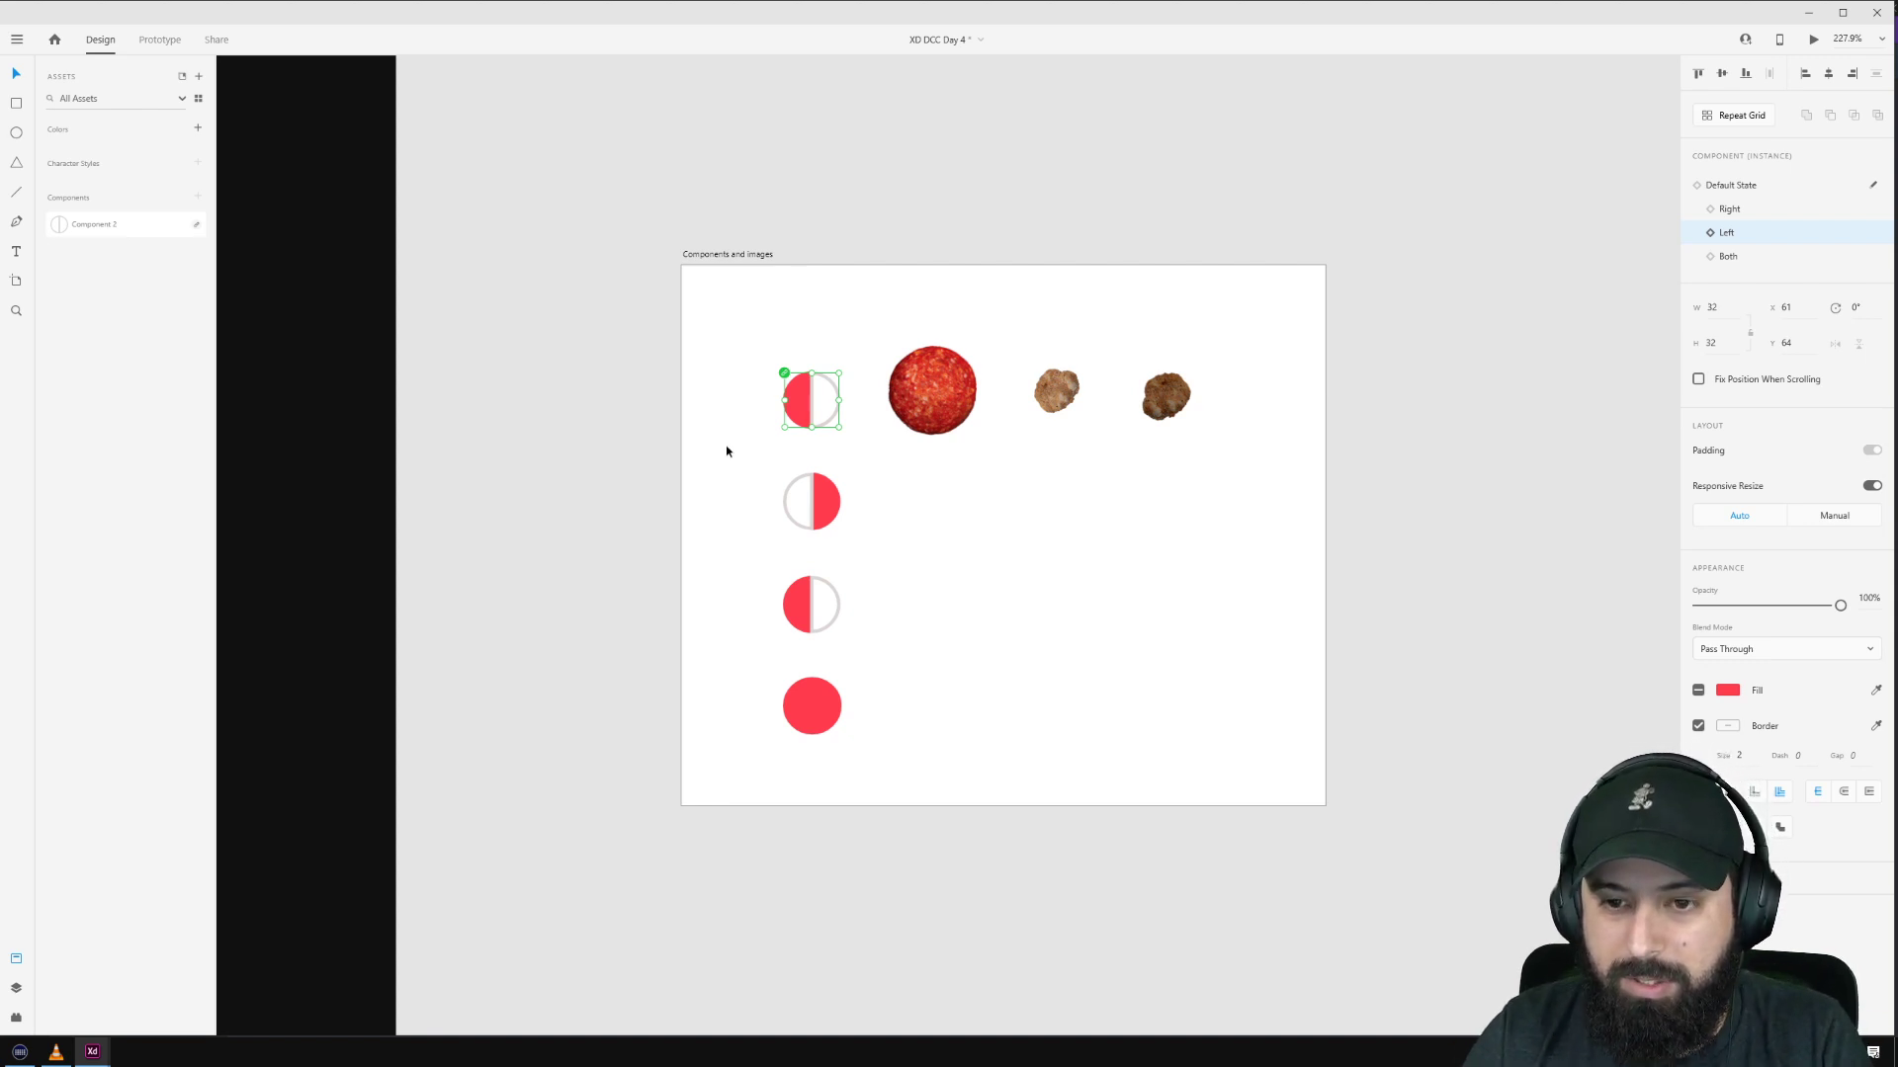
Step: Examine the topping images on the Components and images artboard, starting with the pepperoni slice, and compare them with the pizza preview
scroll(725, 445, "down", 5)
left_click(838, 415)
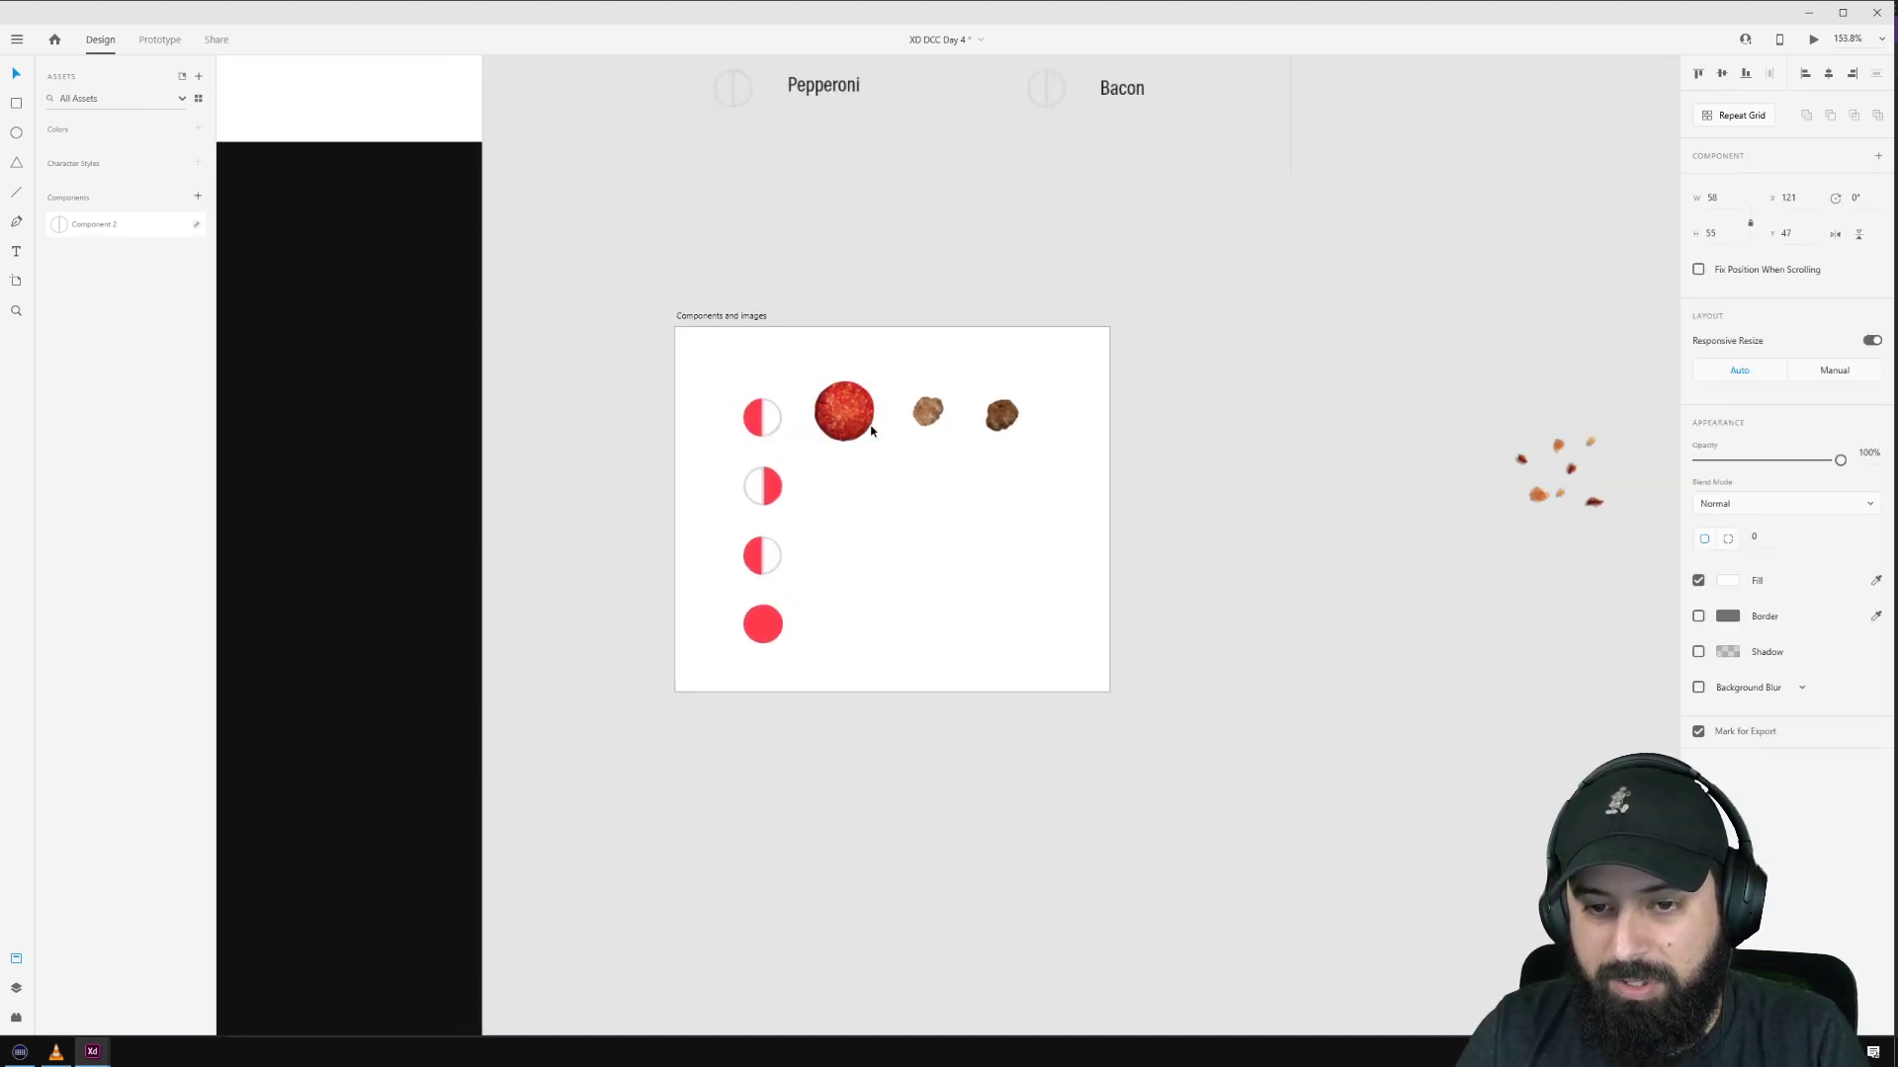
scroll(842, 410, "up", 8)
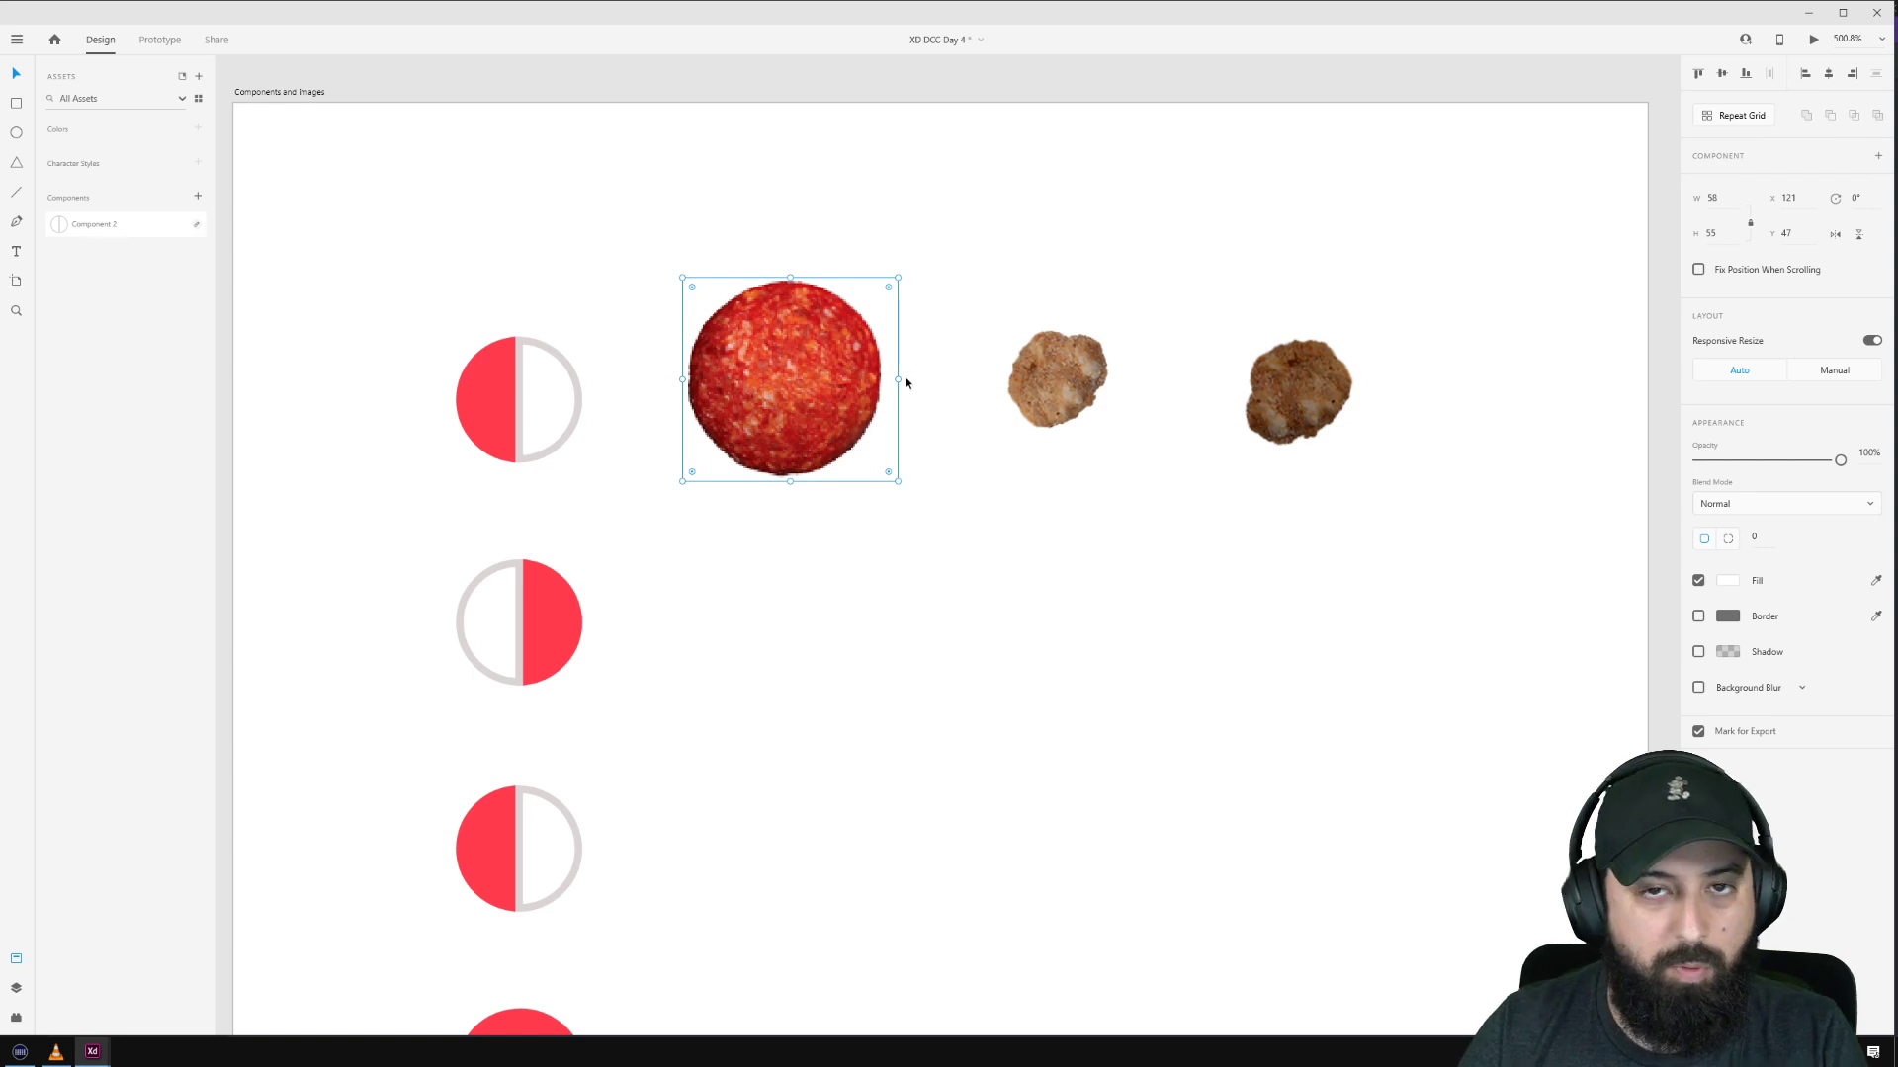
scroll(906, 383, "down", 10)
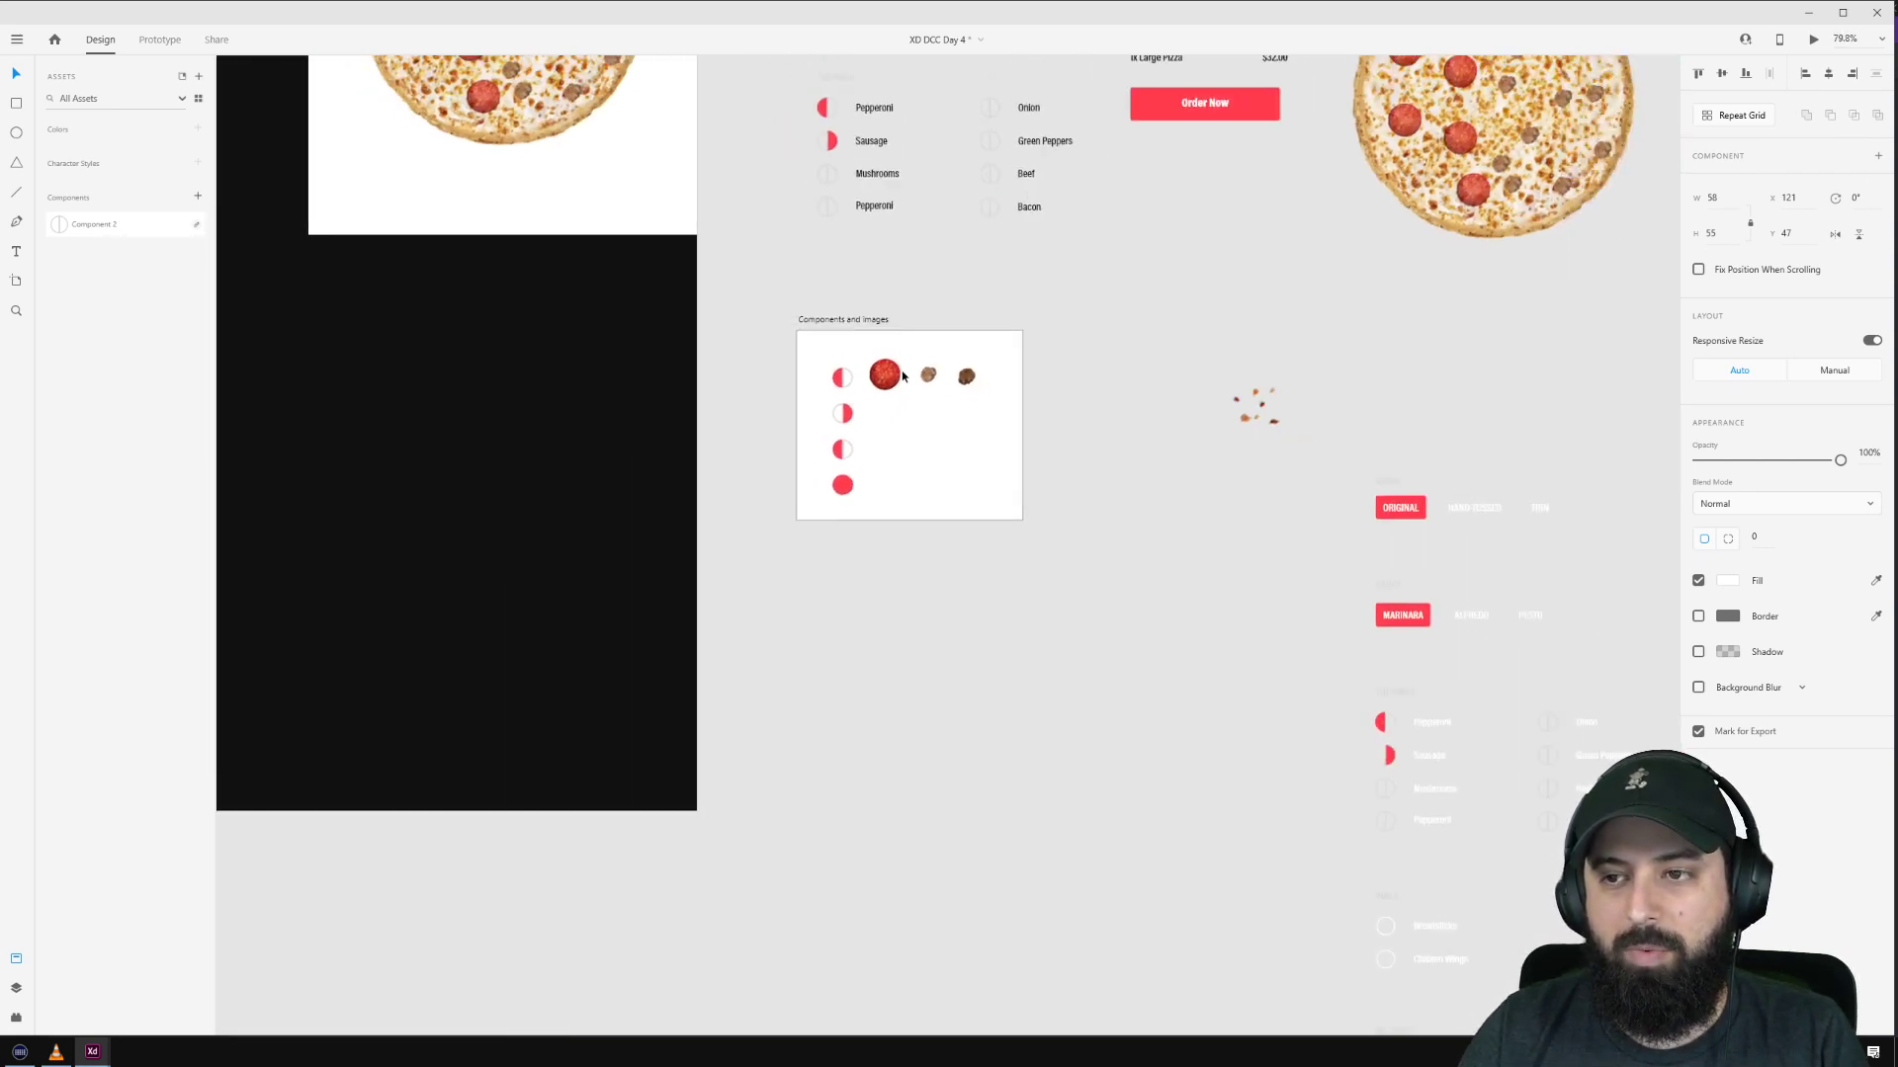
scroll(554, 159, "up", 5)
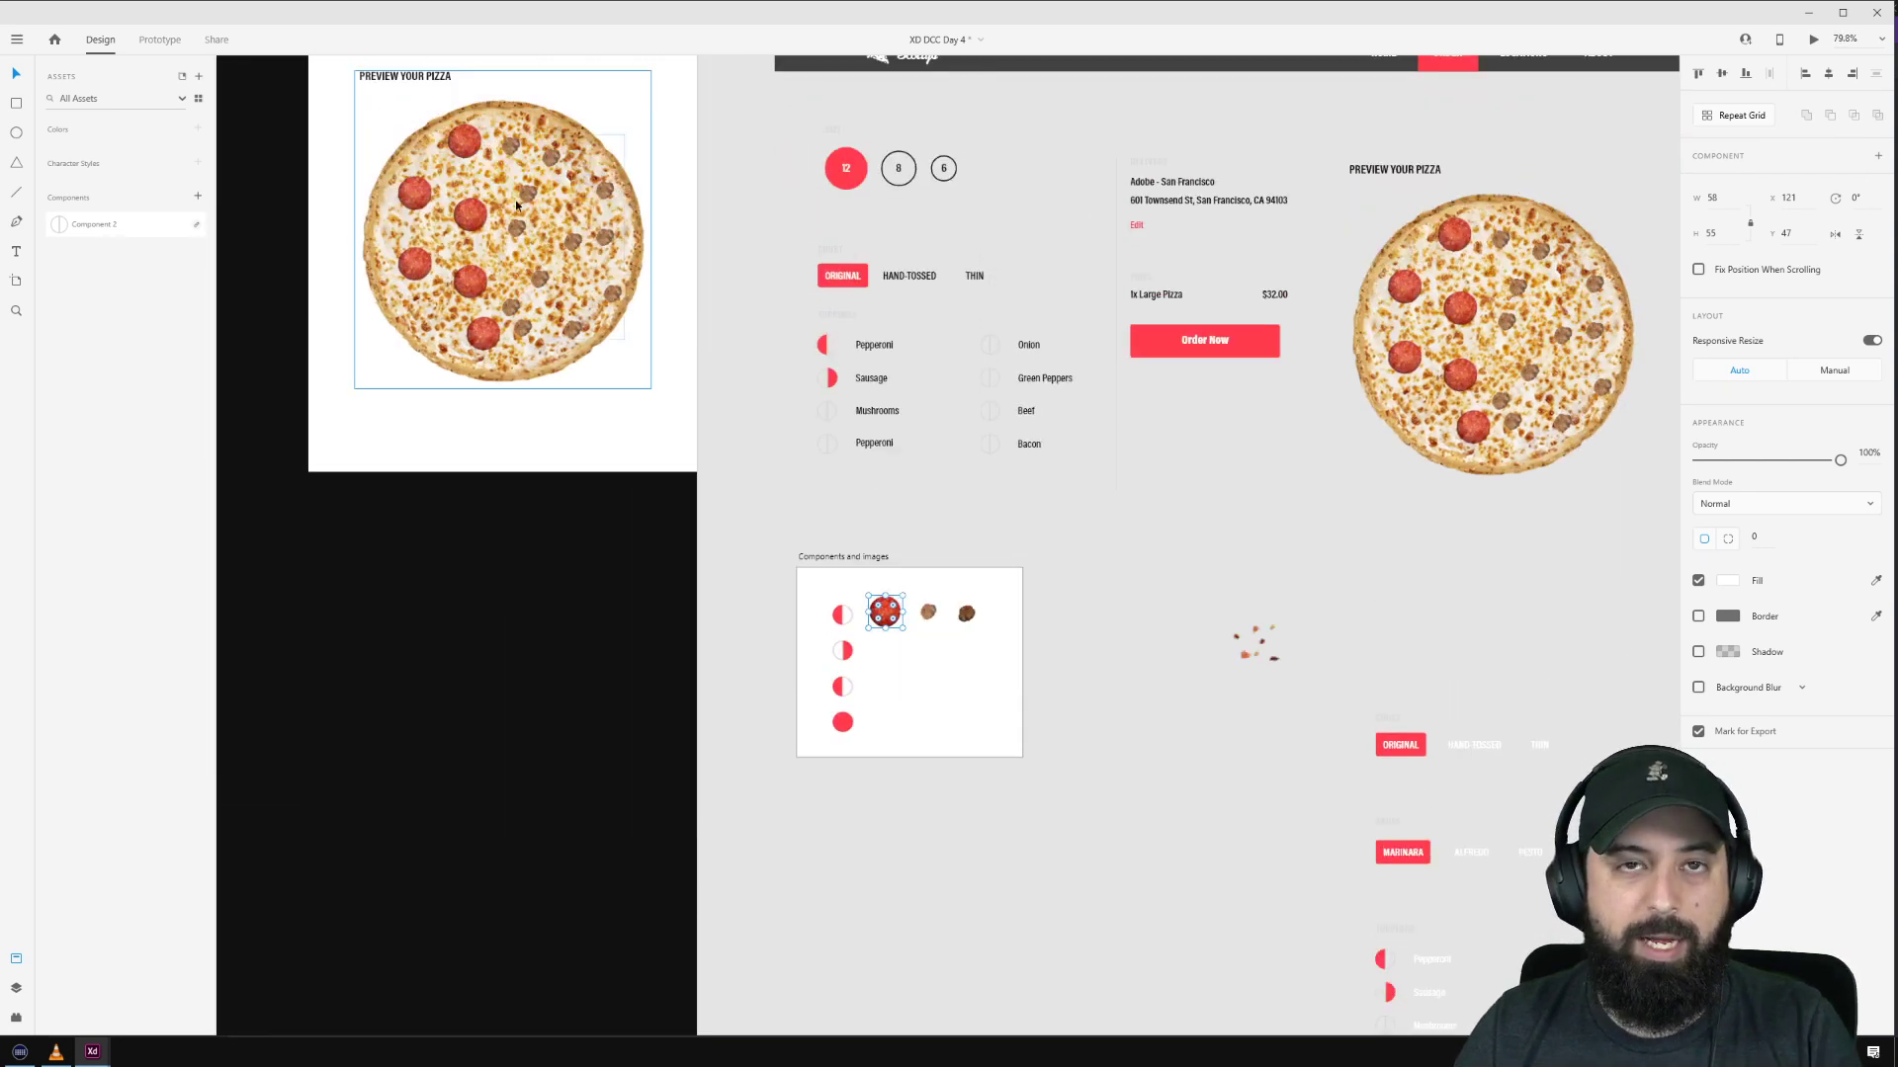
scroll(1246, 564, "down", 8)
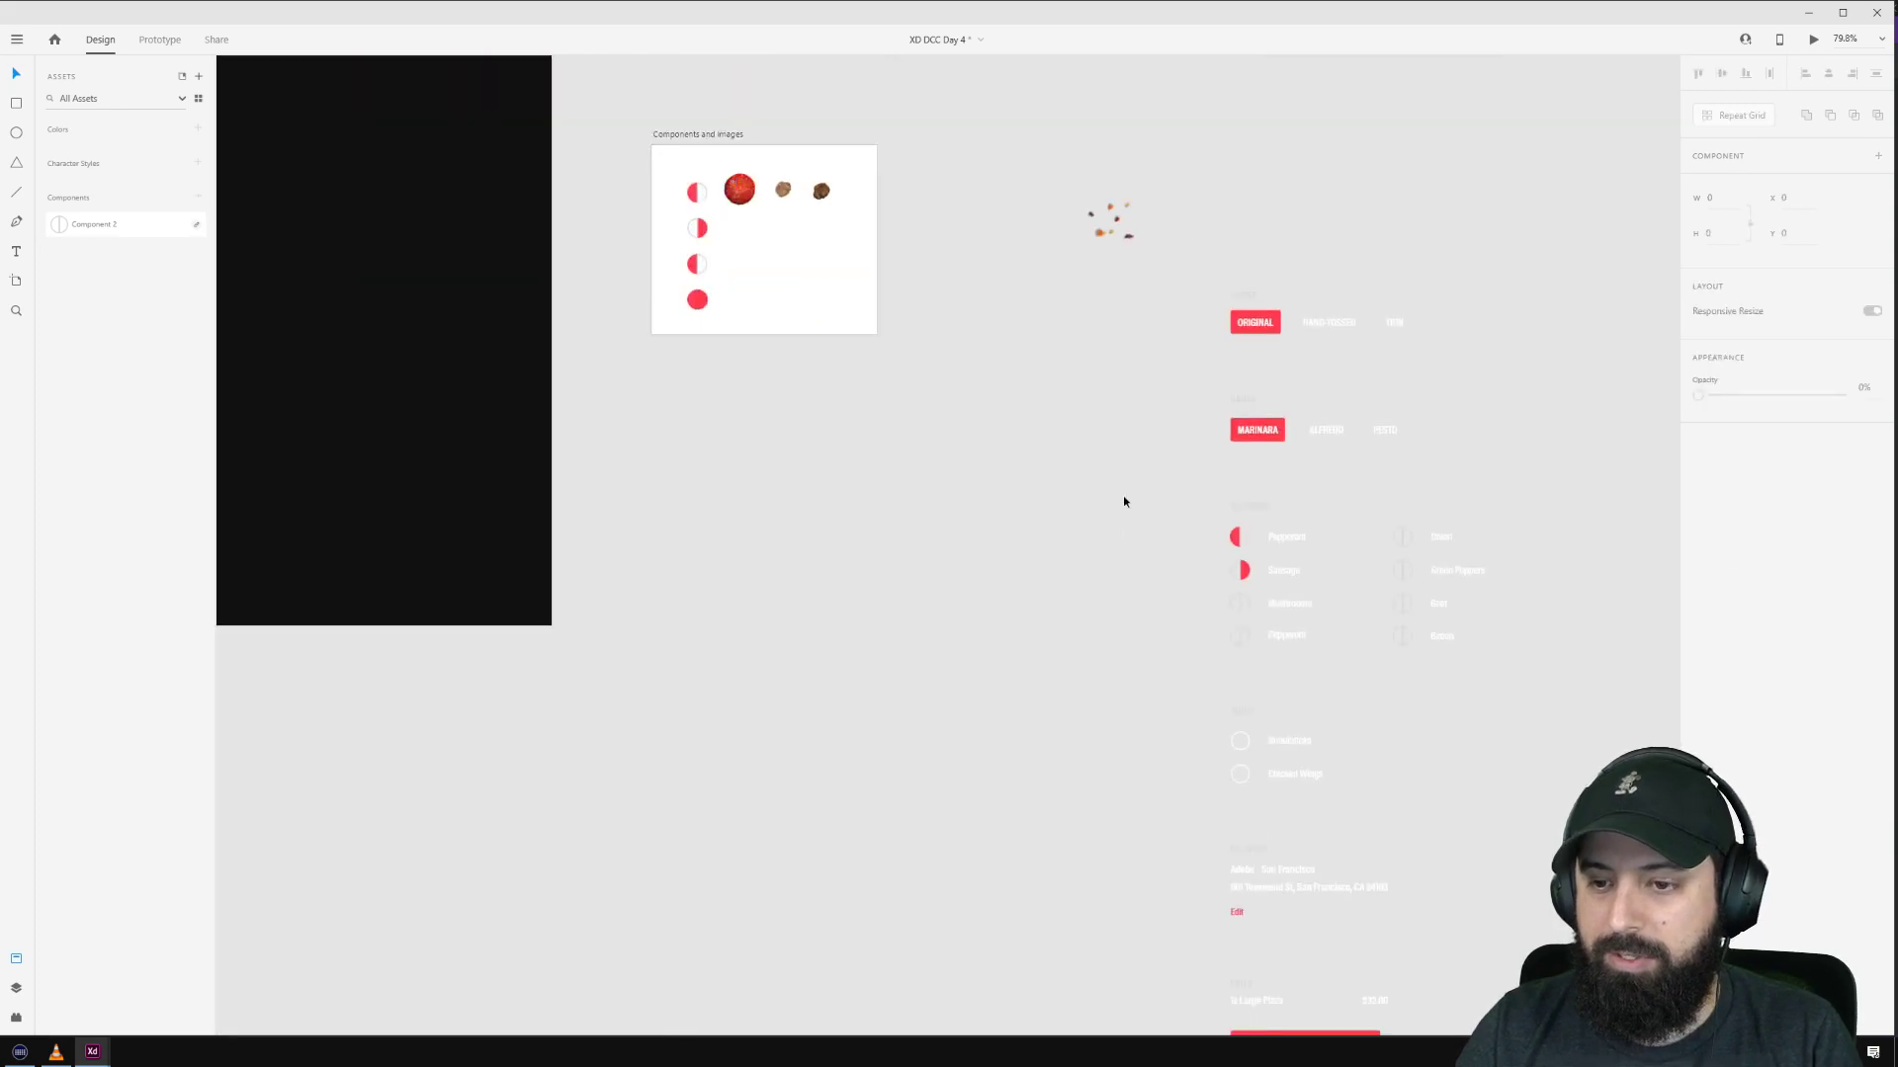
Step: Copy the white TOPPINGS group from the pasteboard onto the dark page below SAUCE, aligning its left edge with the SAUCE heading
left_click_drag(1130, 471, 1532, 670)
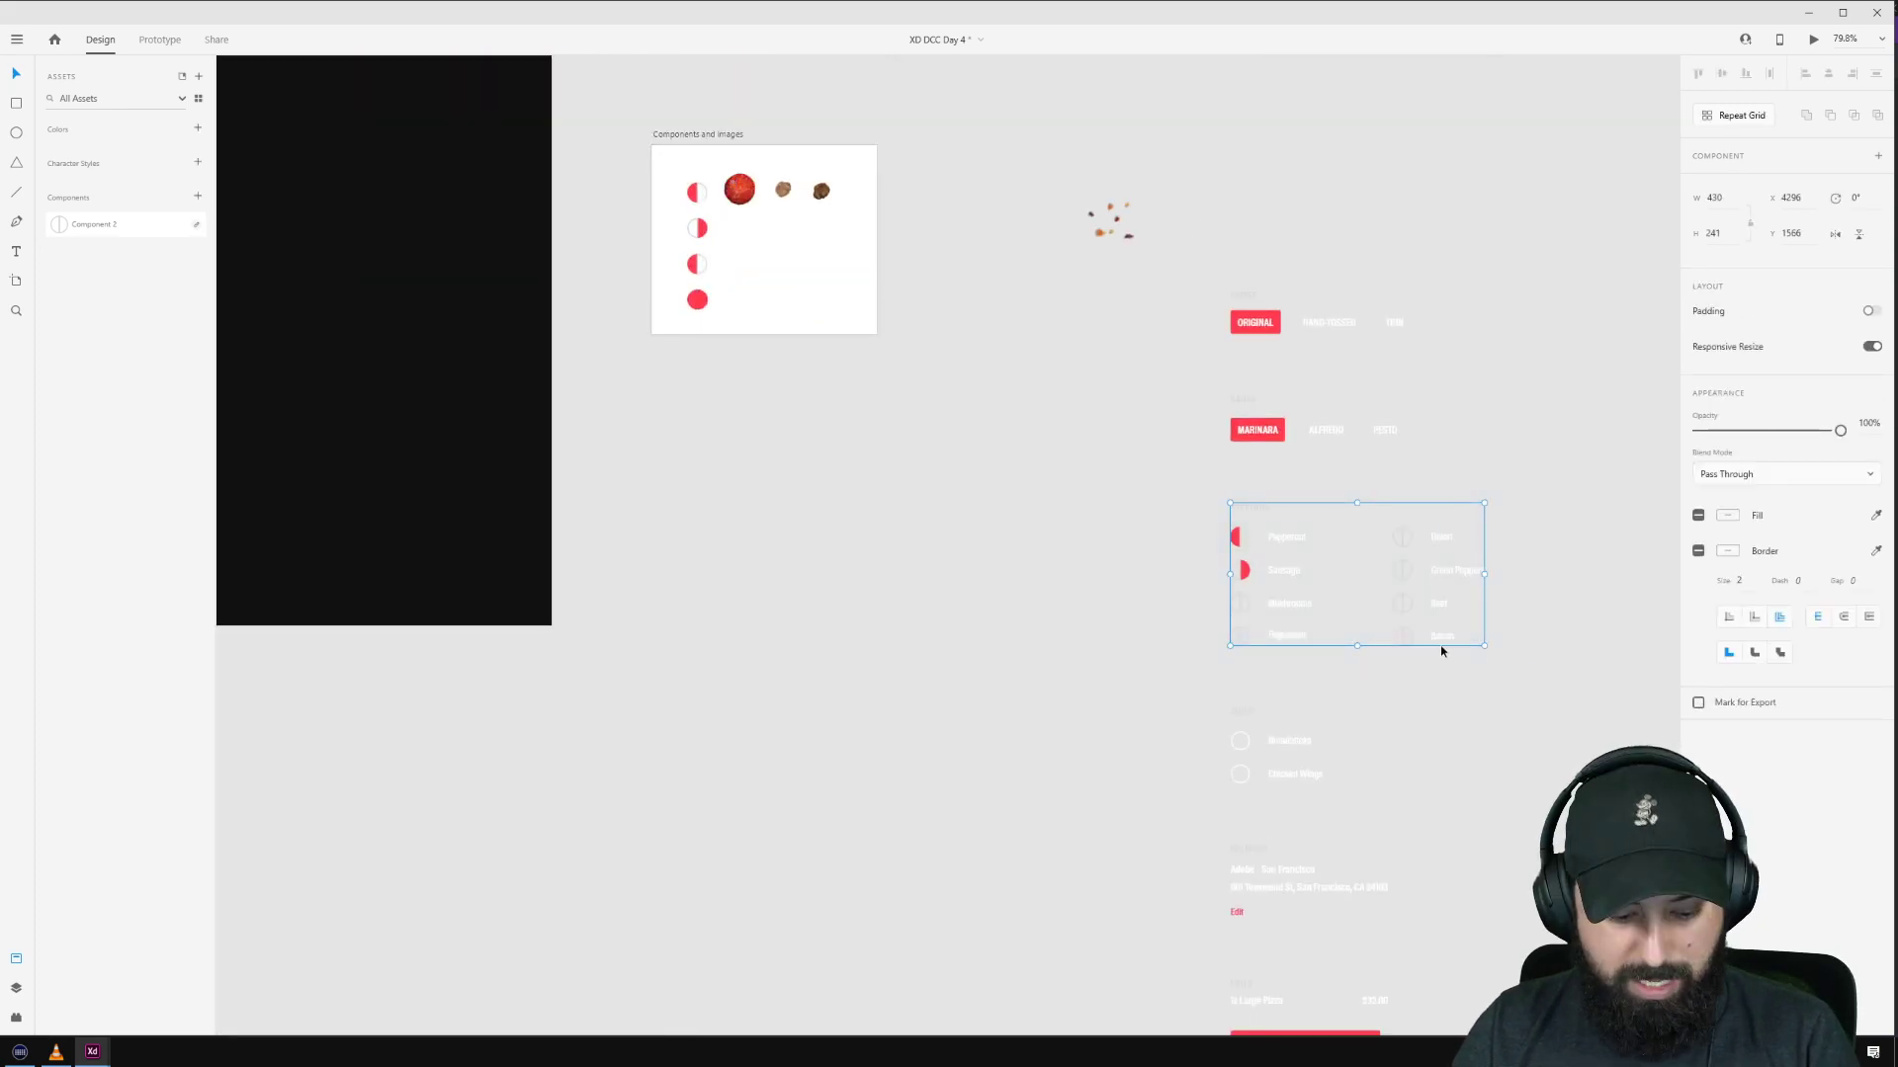
scroll(729, 432, "up", 5)
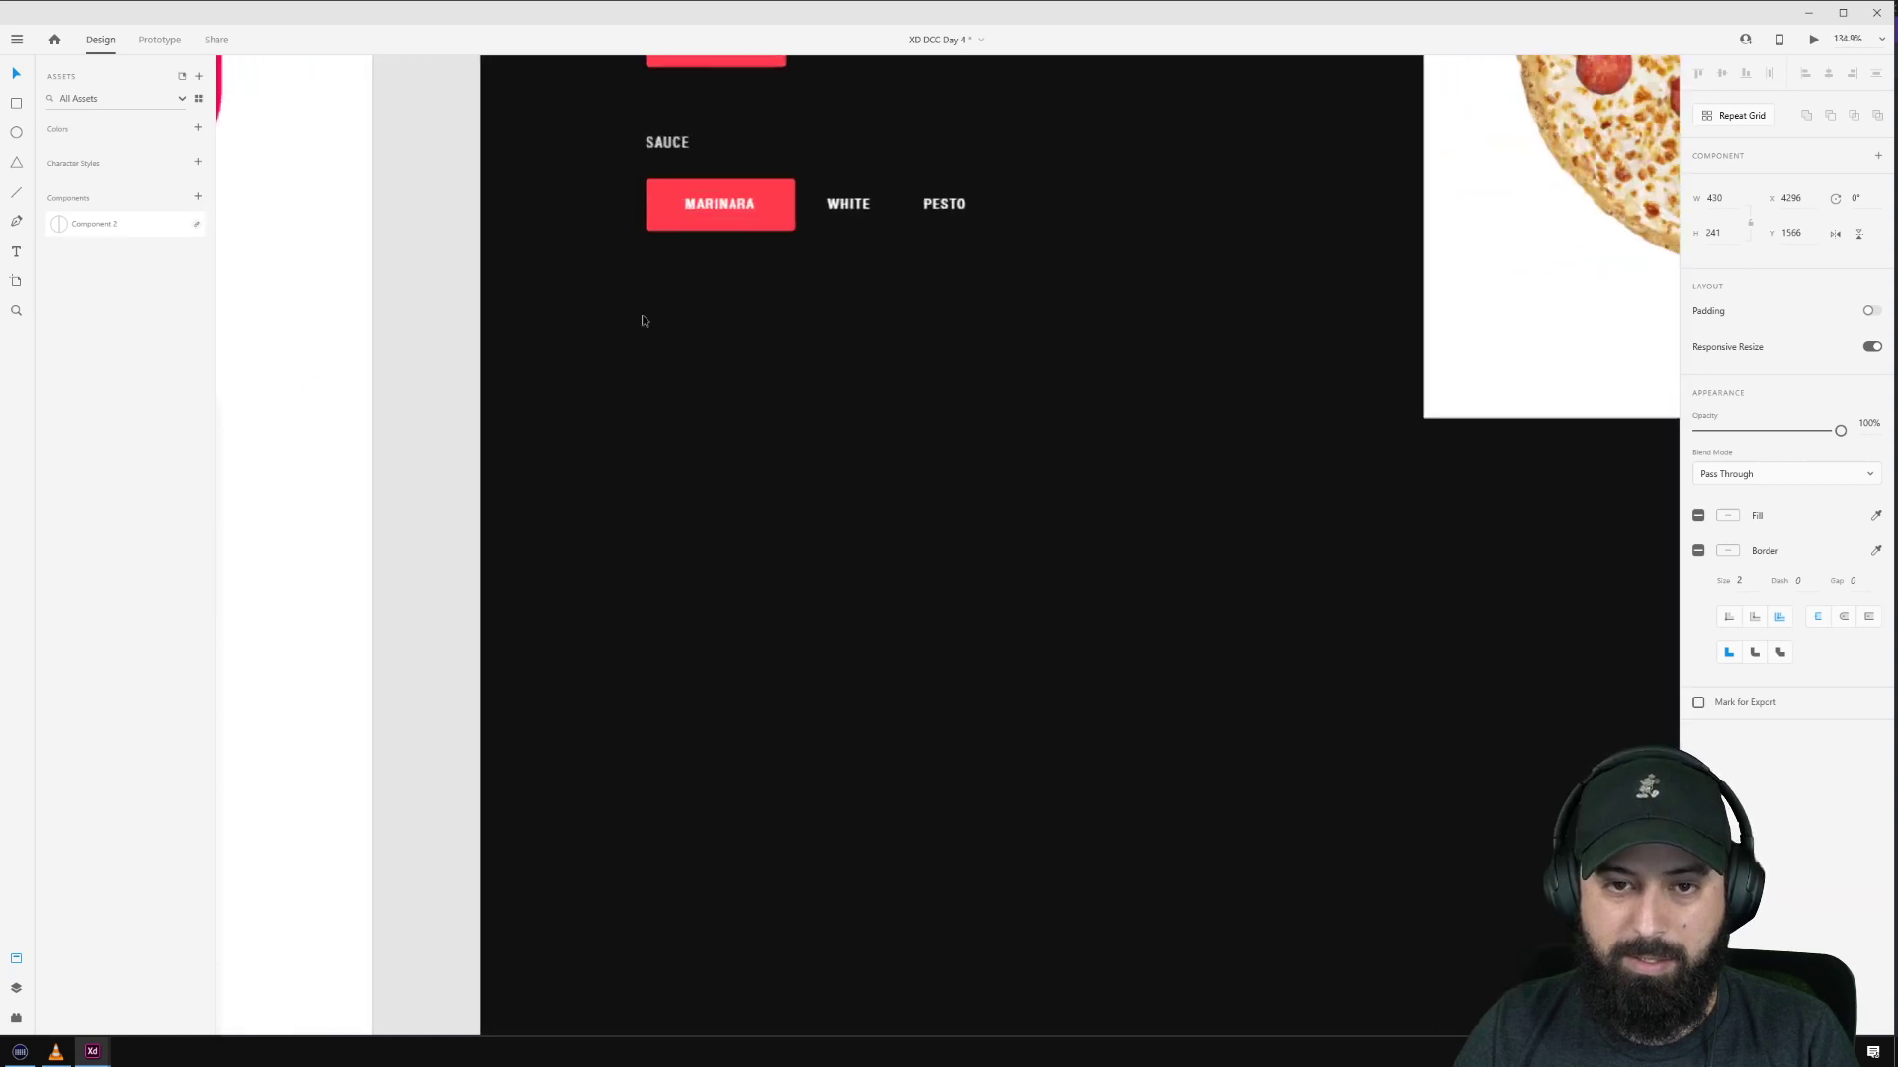
scroll(642, 320, "up", 2)
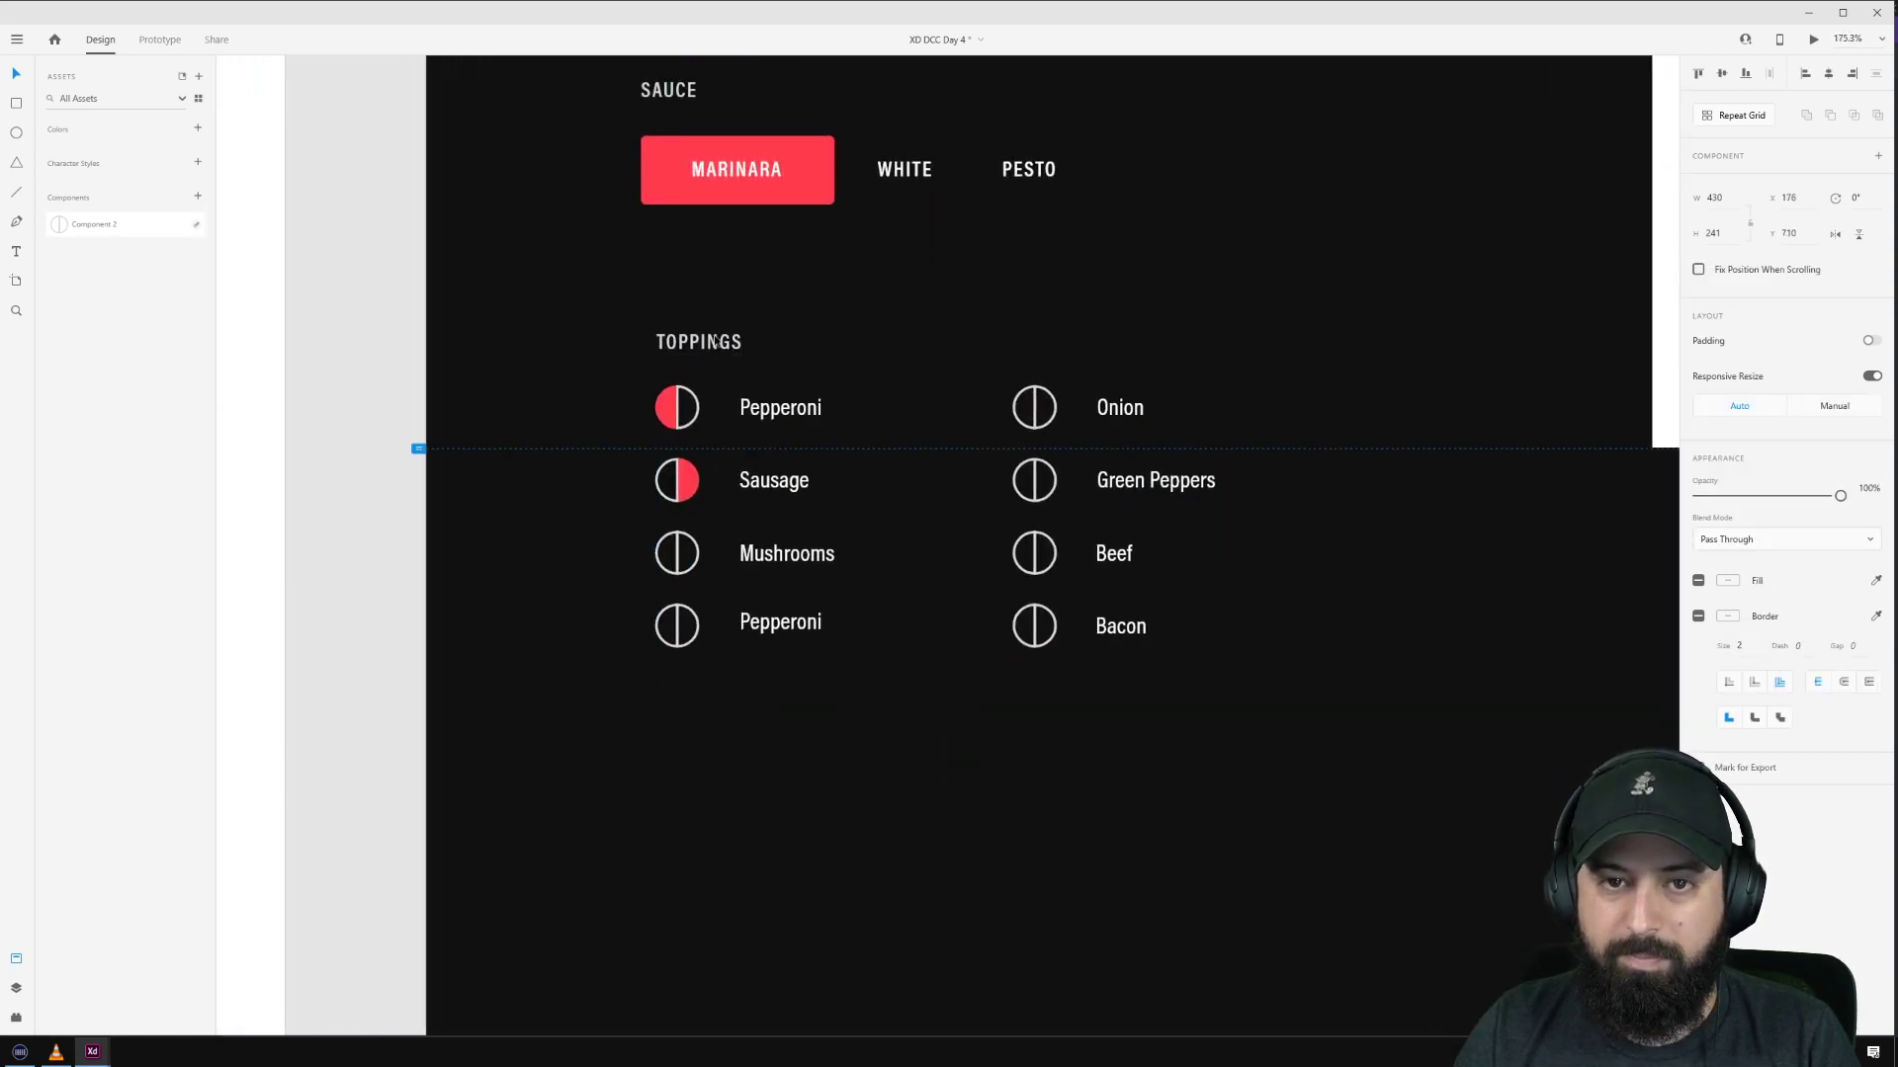
left_click_drag(714, 340, 702, 324)
key("Escape")
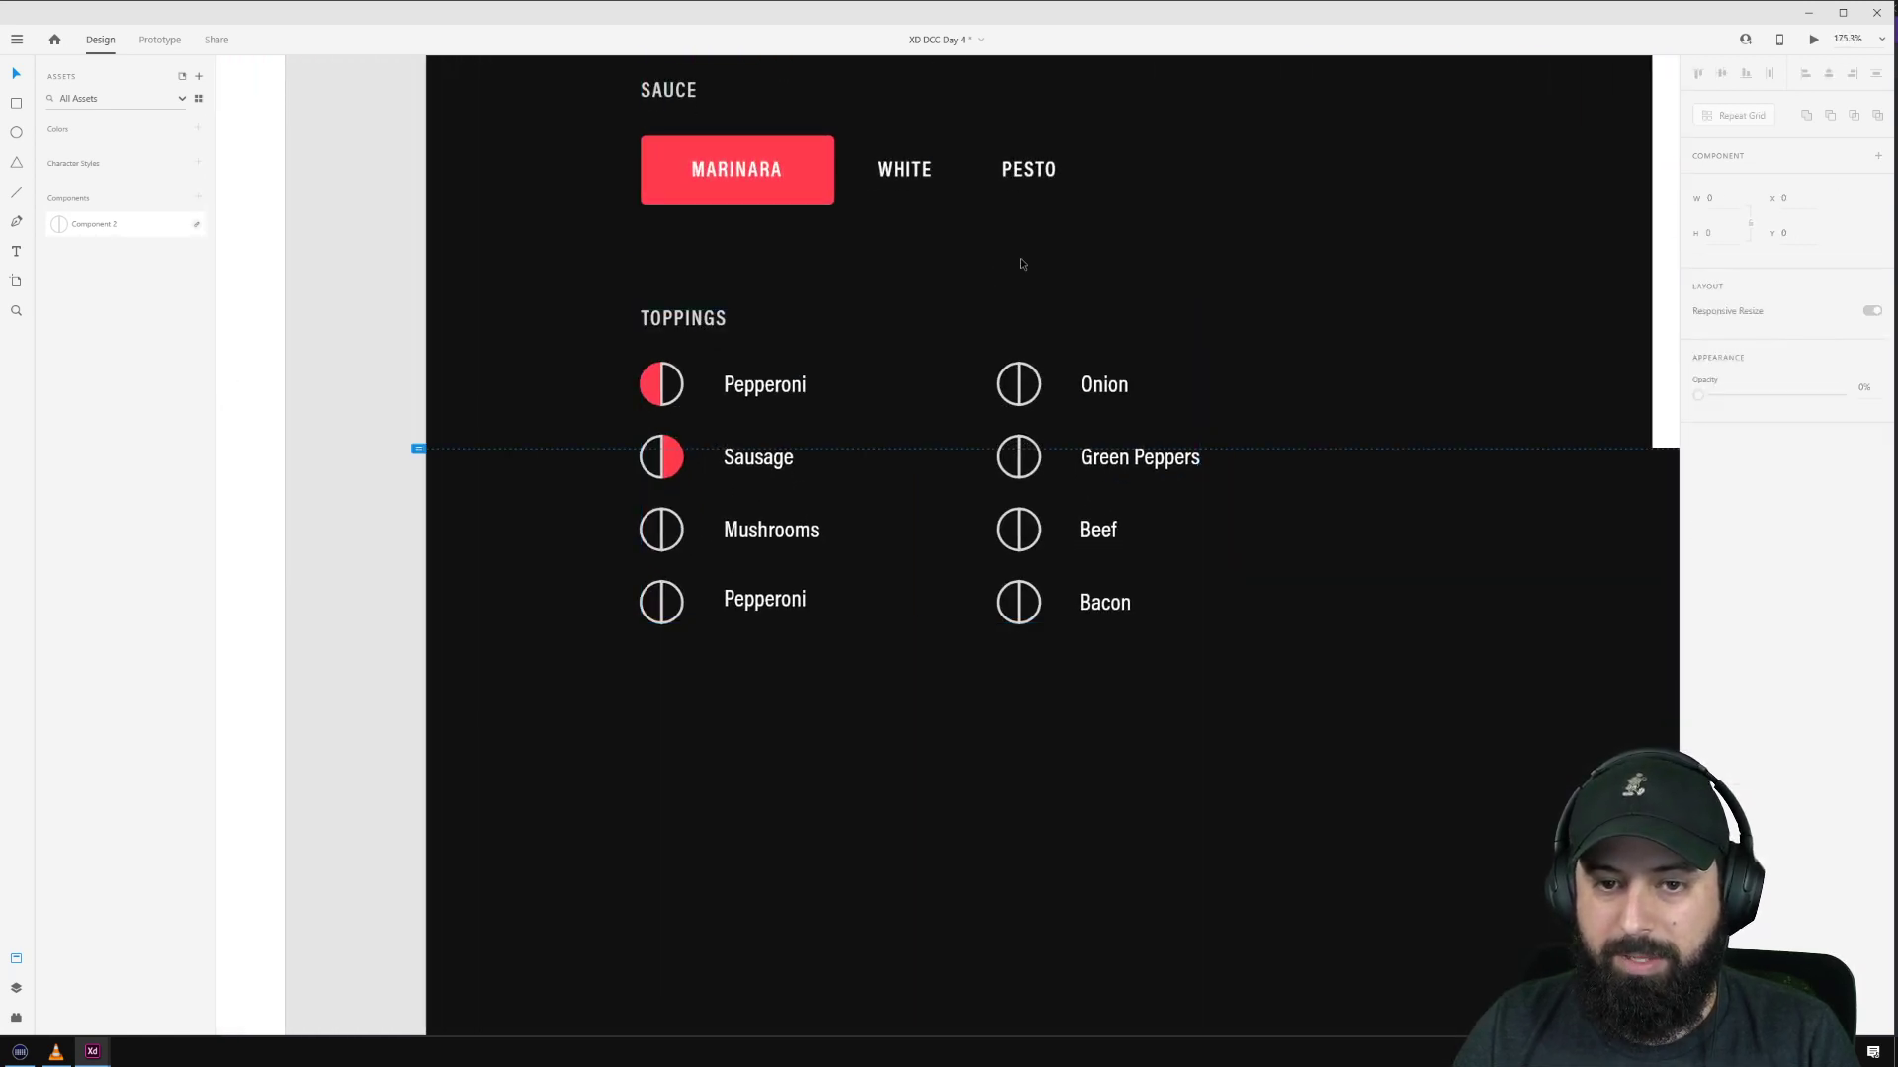
Step: Duplicate the SAUCE heading below the toppings list at X 165, Y 1007 and change its text to SIDES
scroll(780, 301, "down", 2)
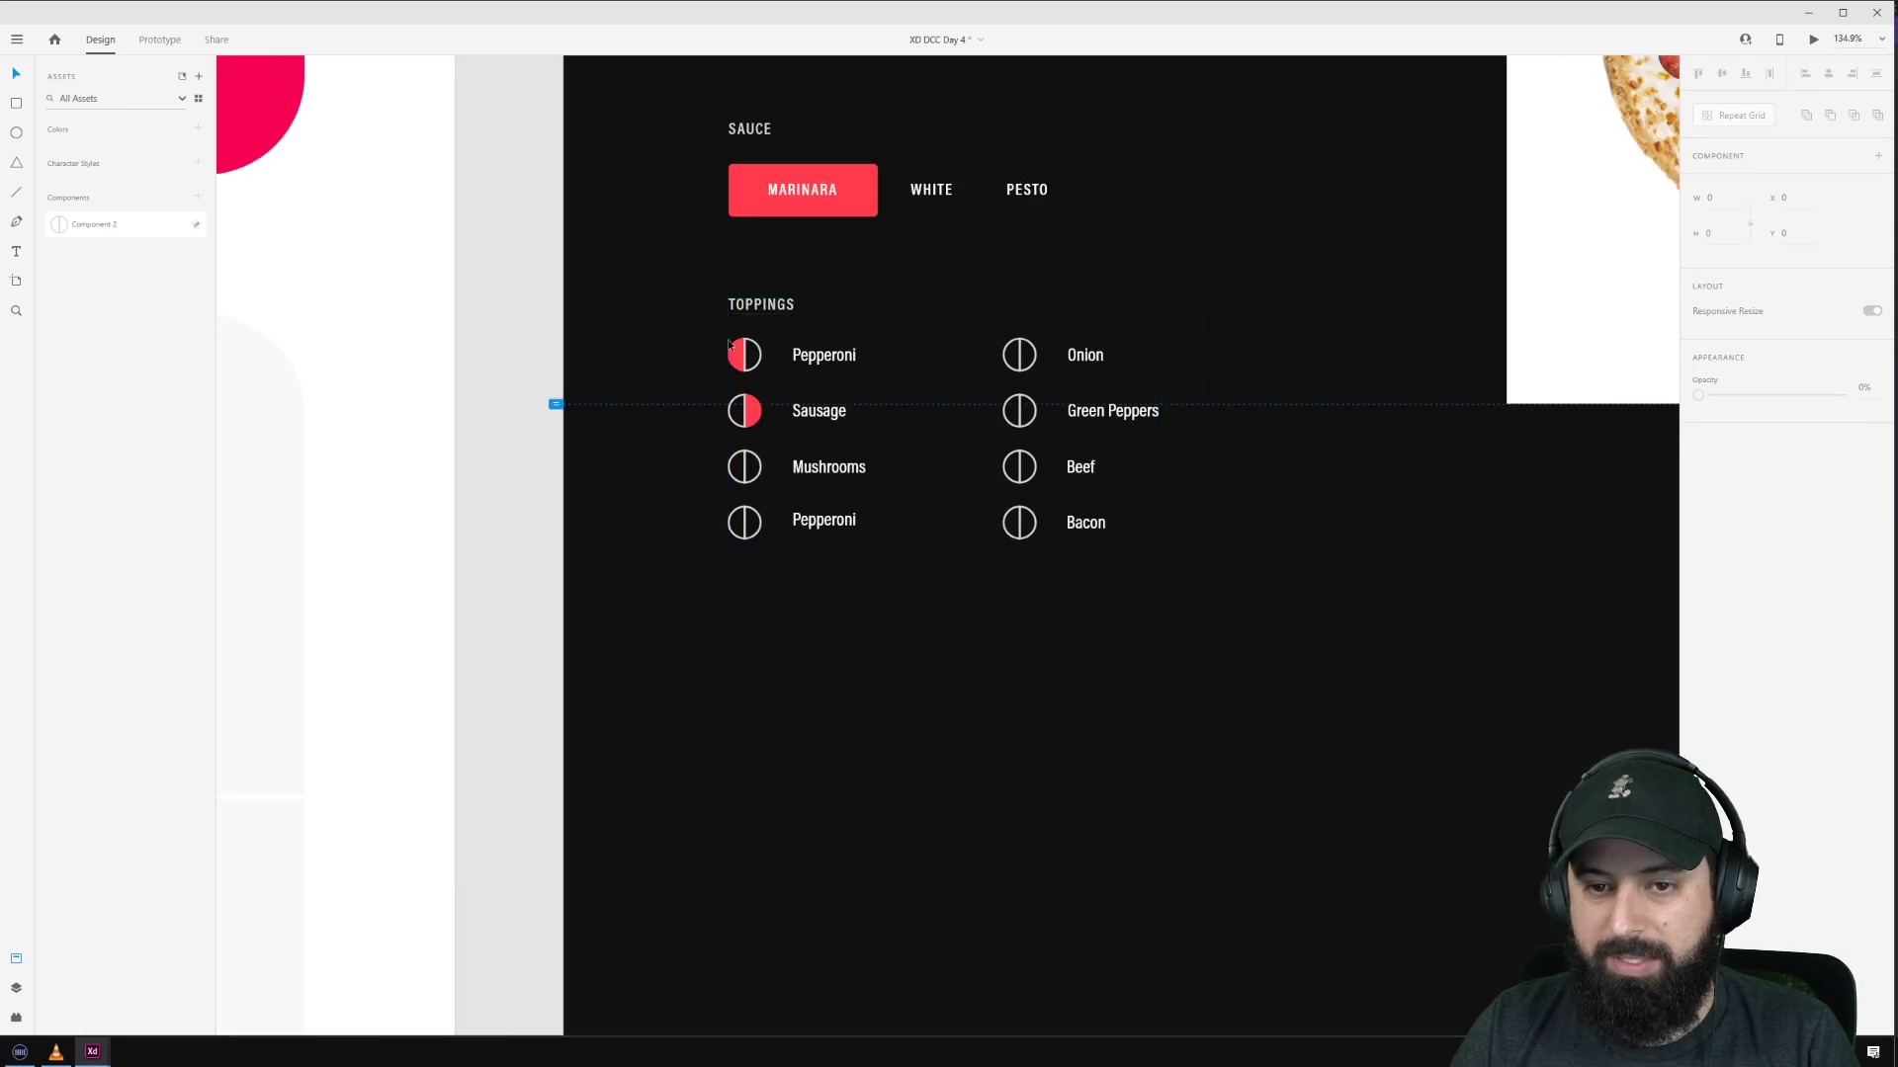
left_click_drag(1303, 267, 1034, 488)
scroll(1117, 525, "down", 2)
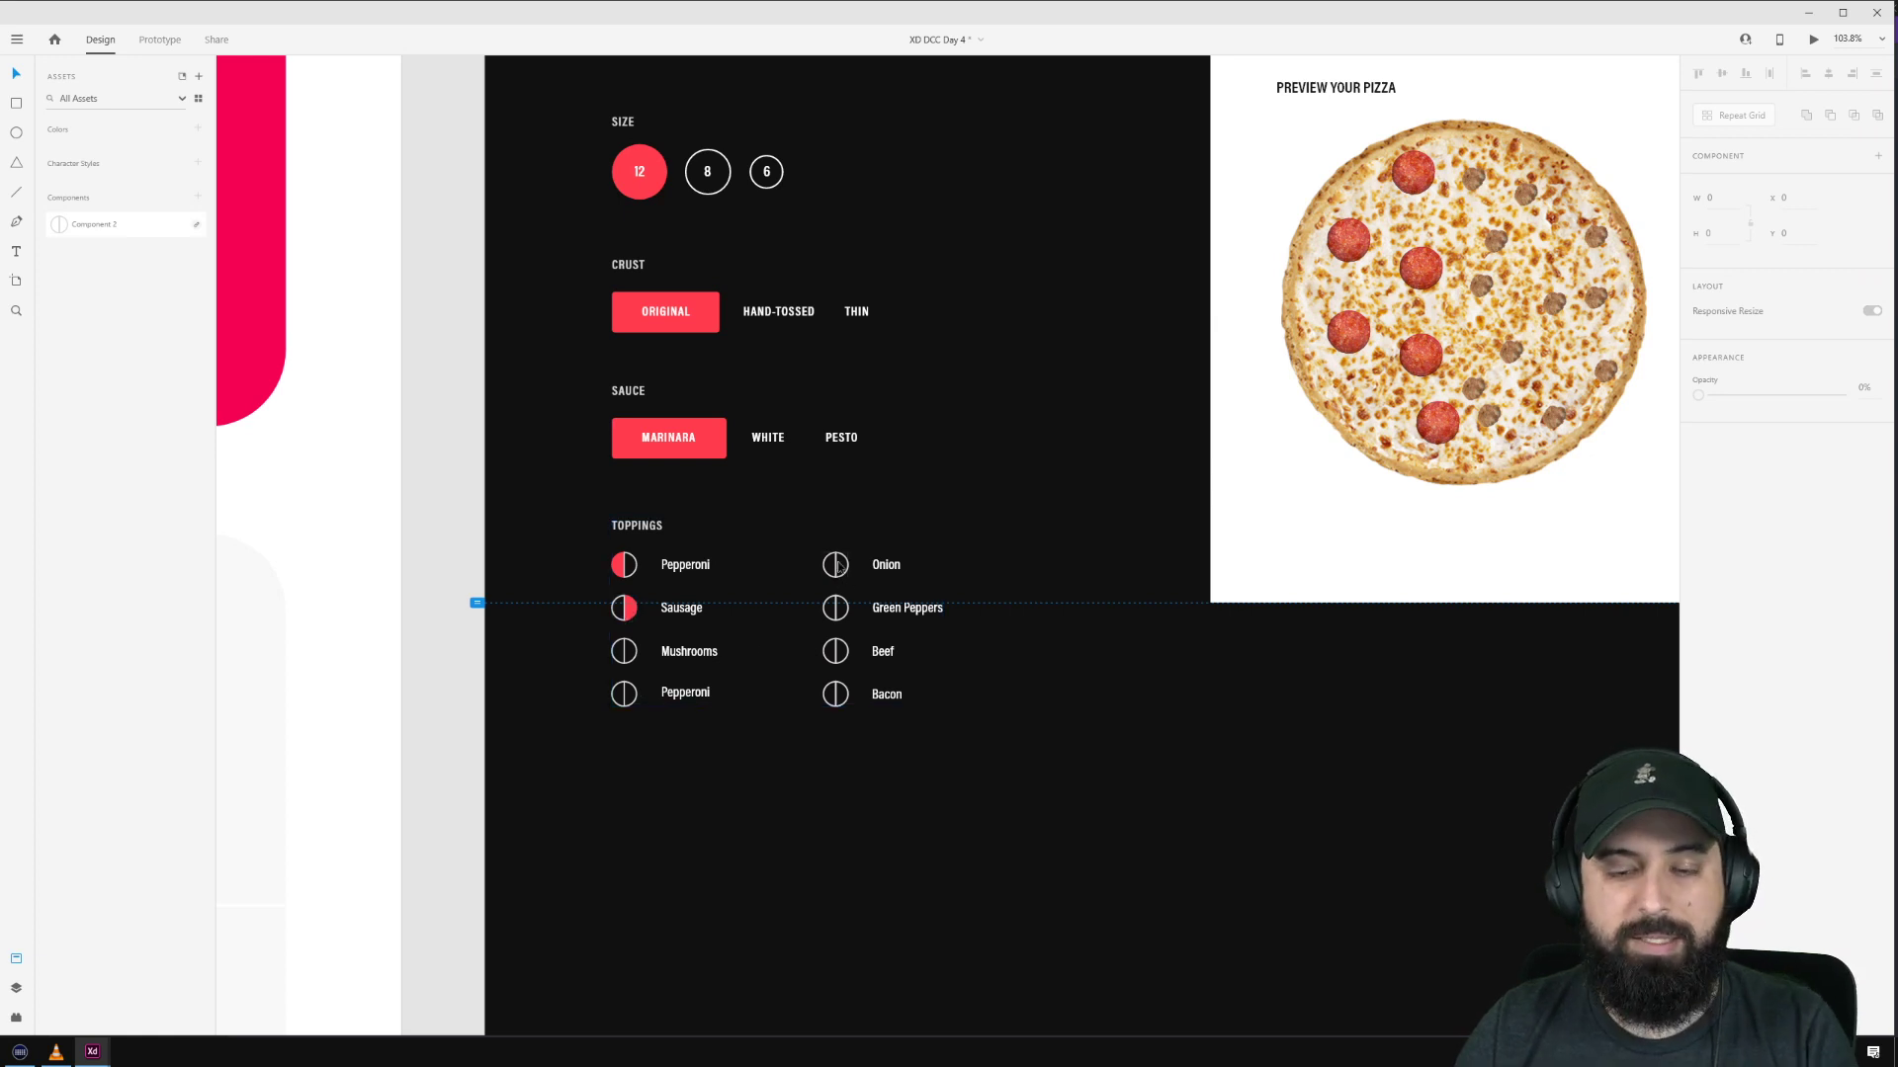
left_click_drag(1396, 840, 949, 601)
scroll(1196, 632, "down", 1)
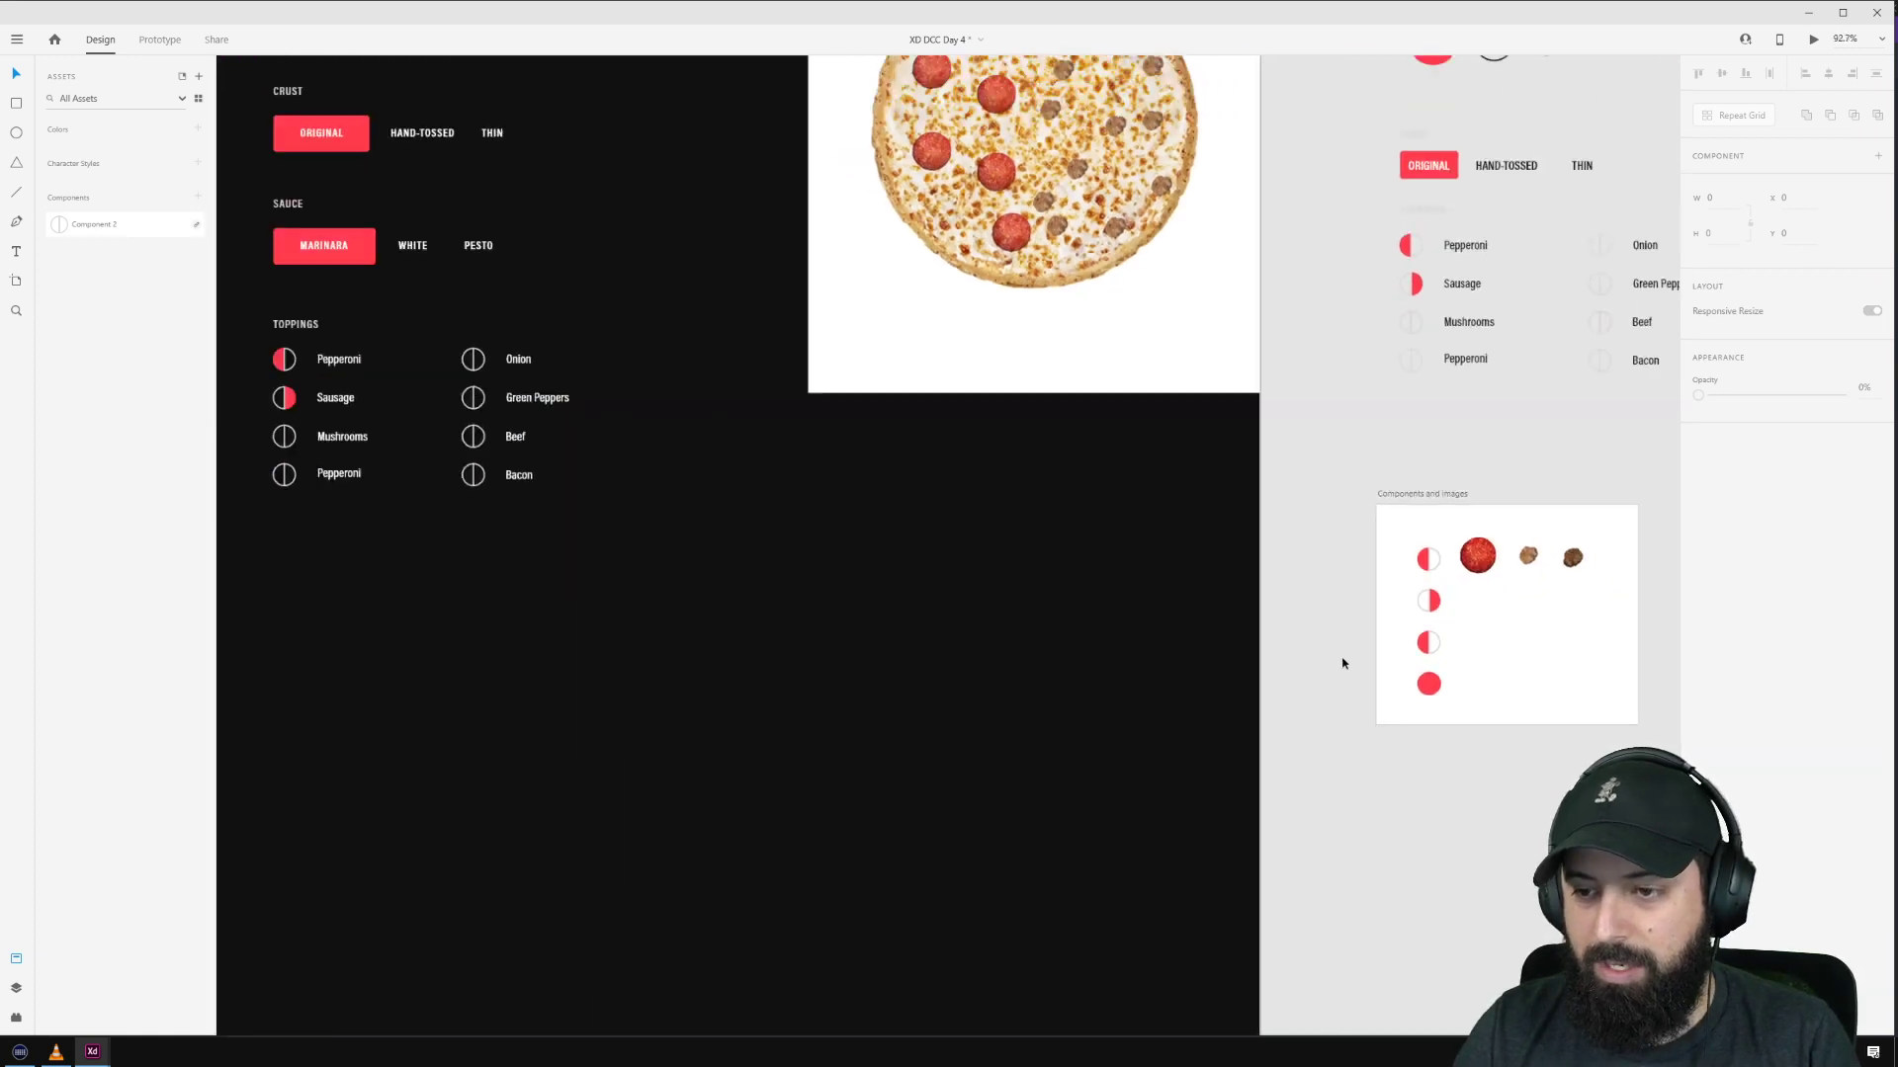
scroll(1342, 663, "down", 1)
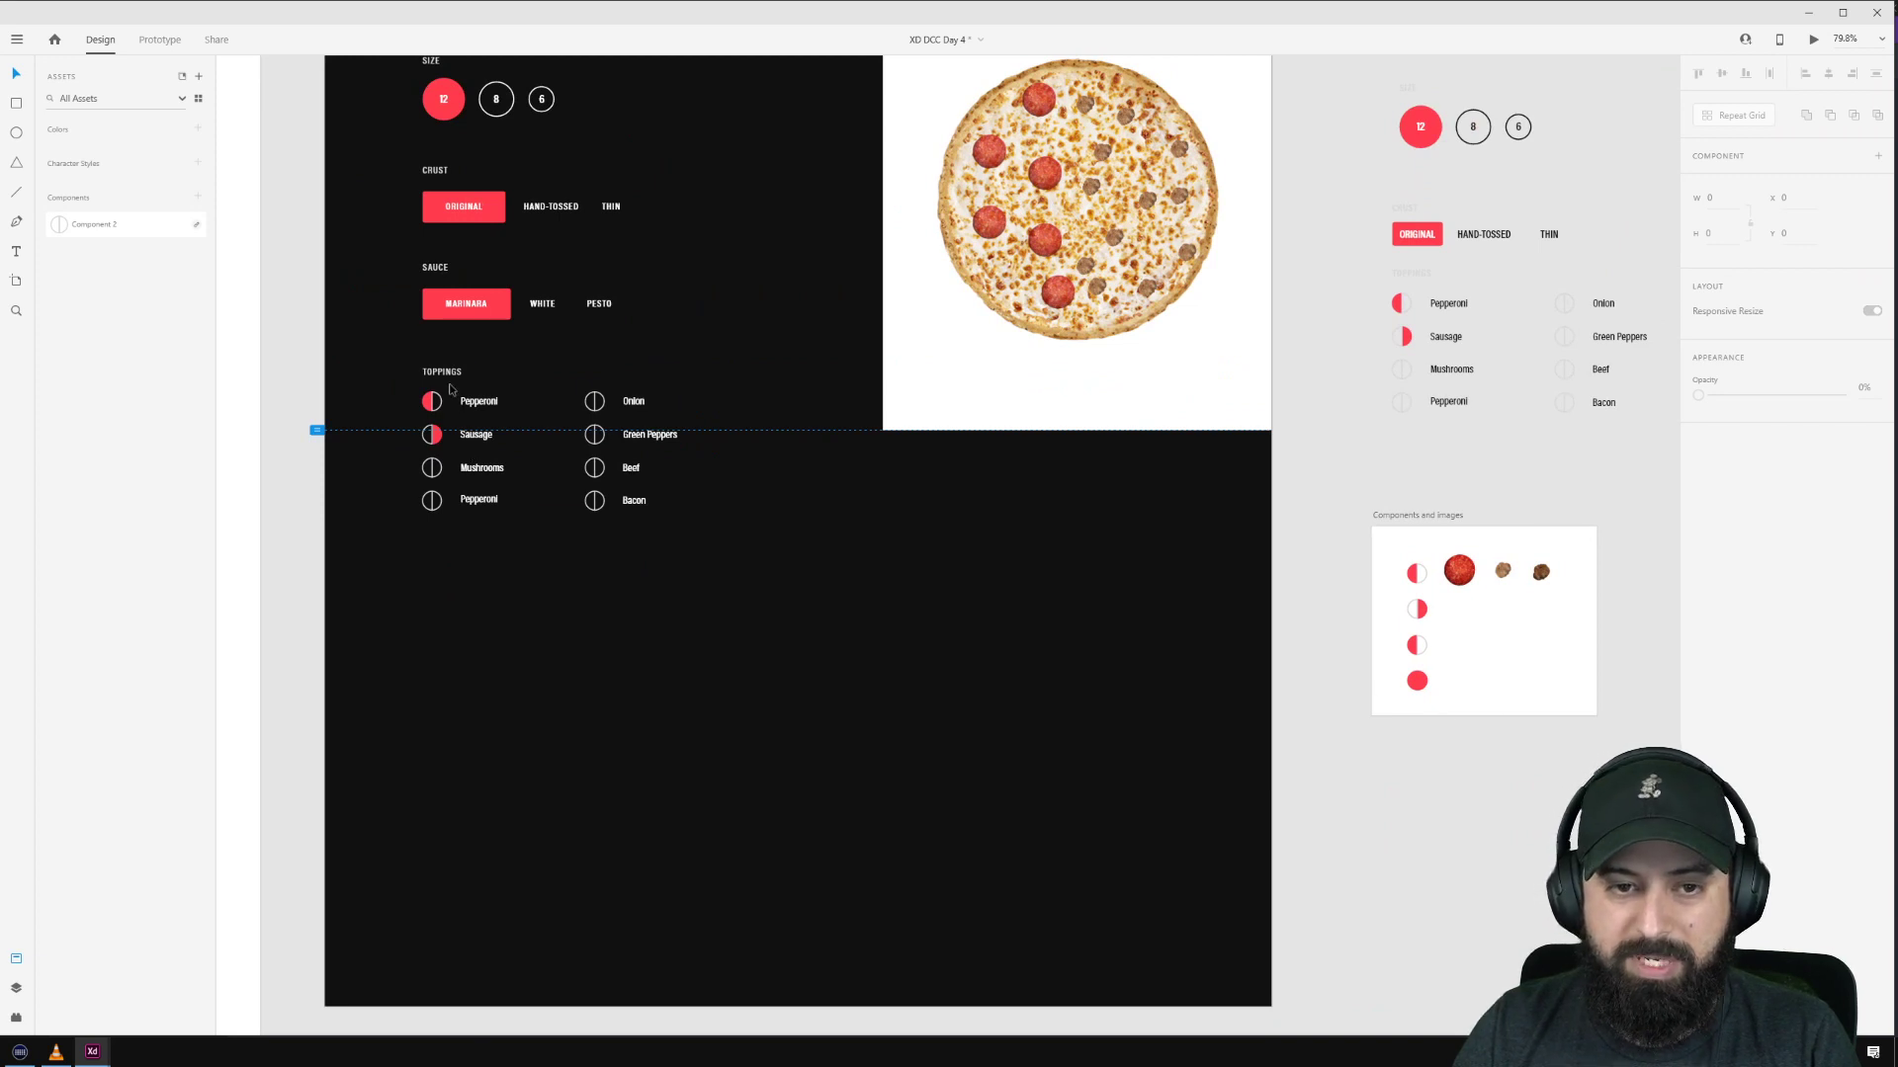
left_click(437, 271)
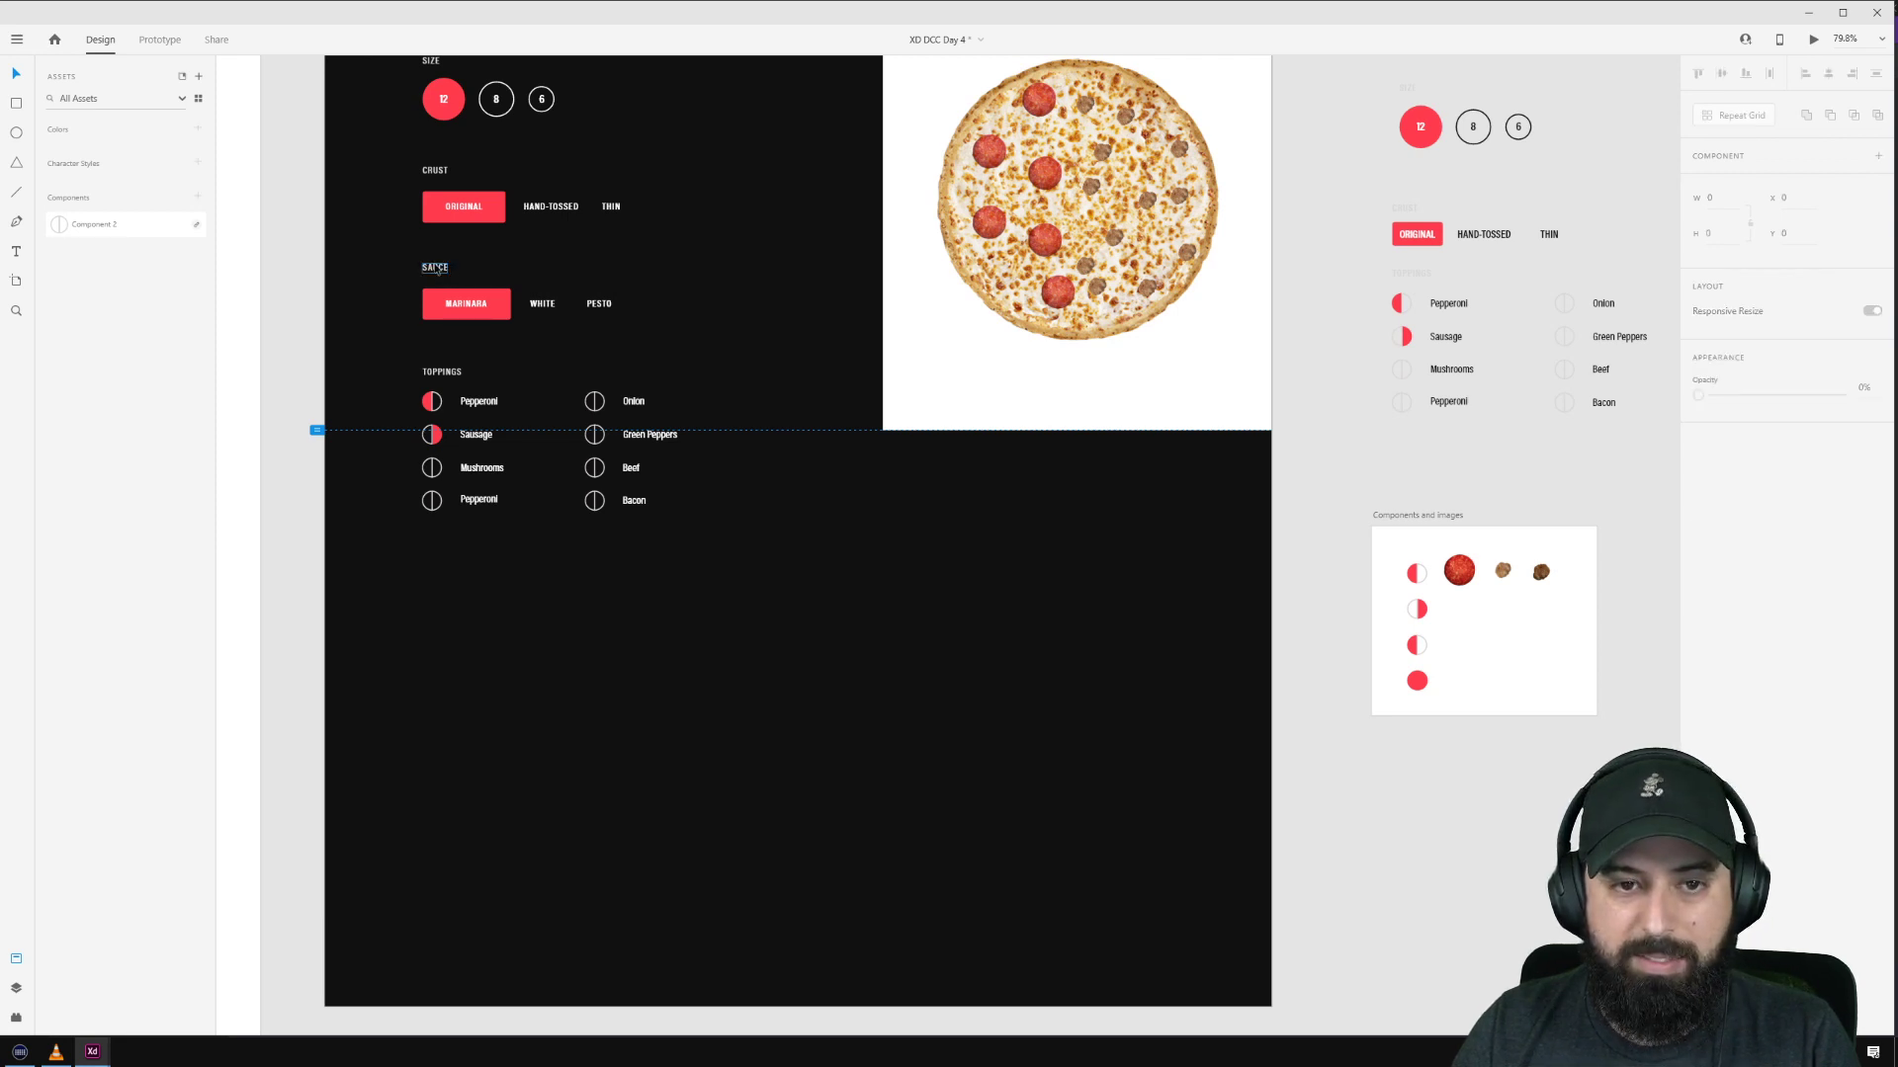
left_click_drag(435, 269, 444, 558)
type("SIDES")
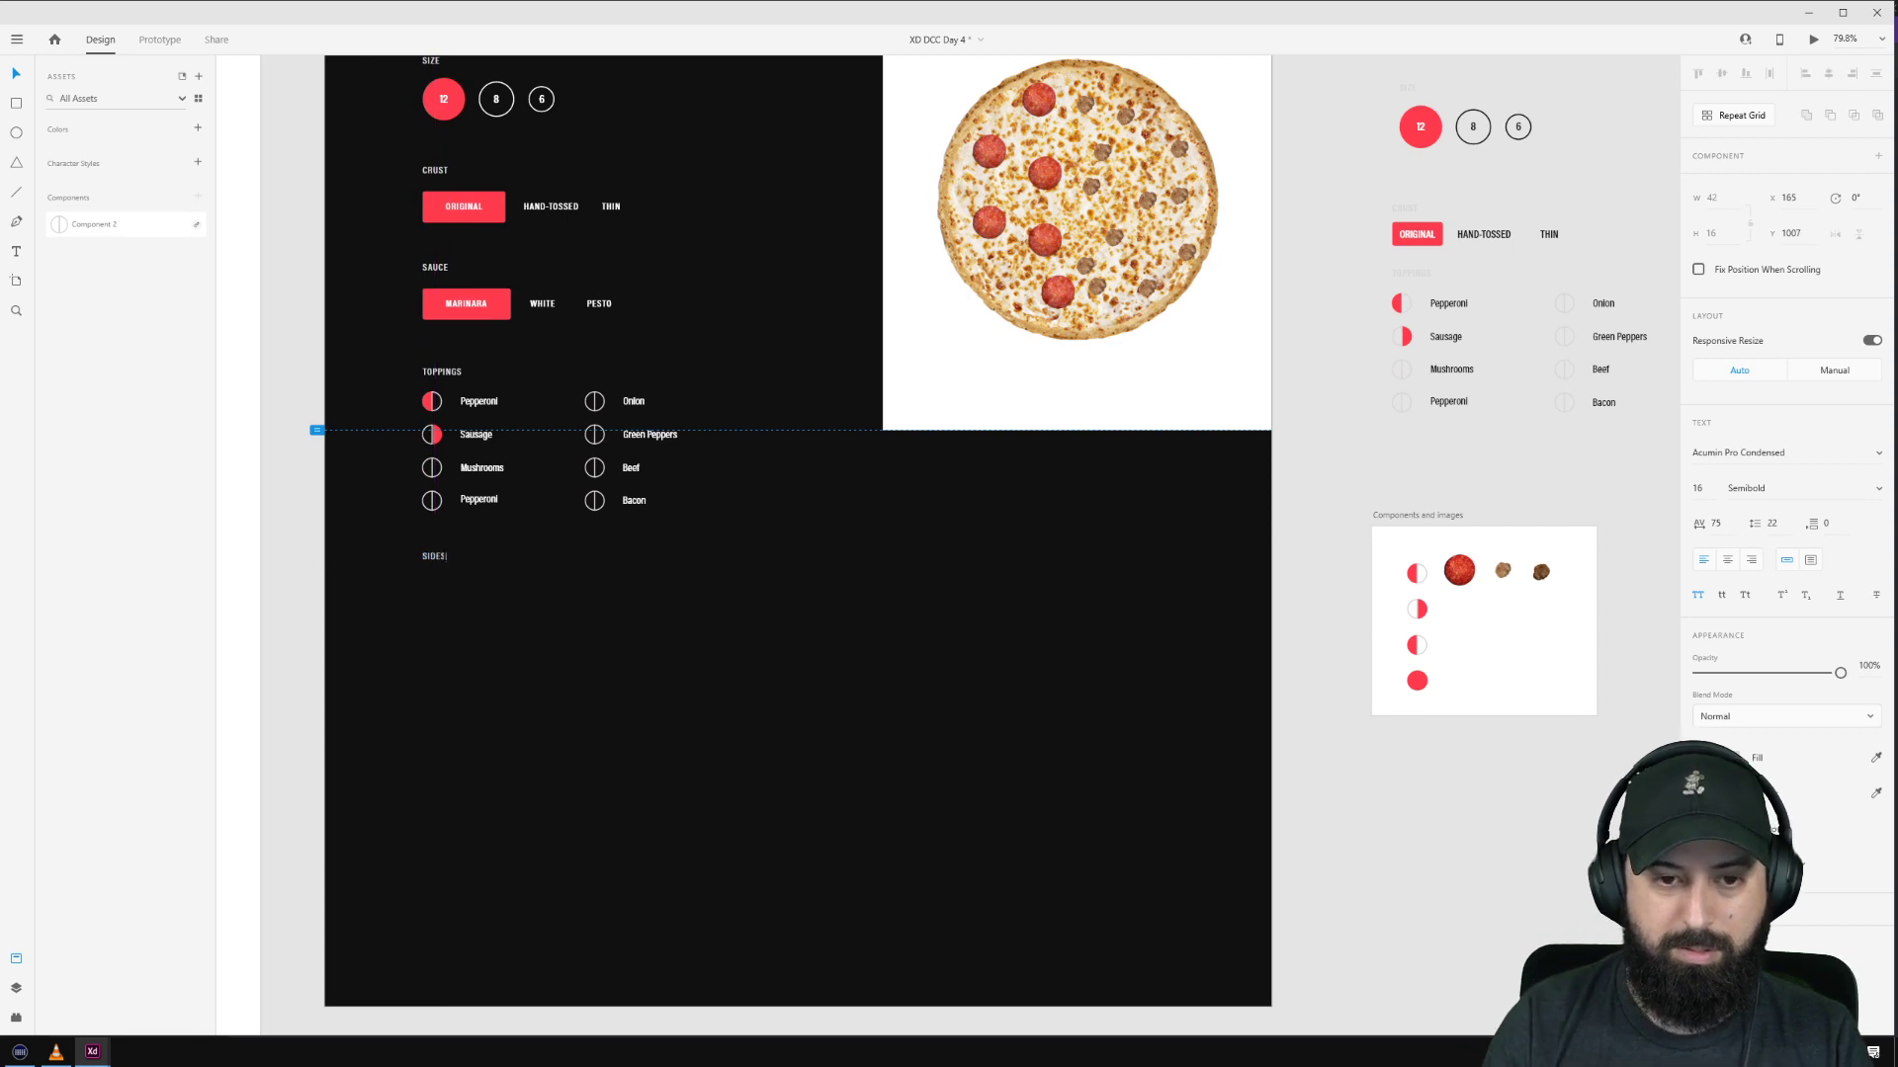
Step: Draw a circle about 44 px in diameter just below the SIDES heading, flush with its left edge
scroll(435, 682, "up", 2)
scroll(433, 686, "up", 3)
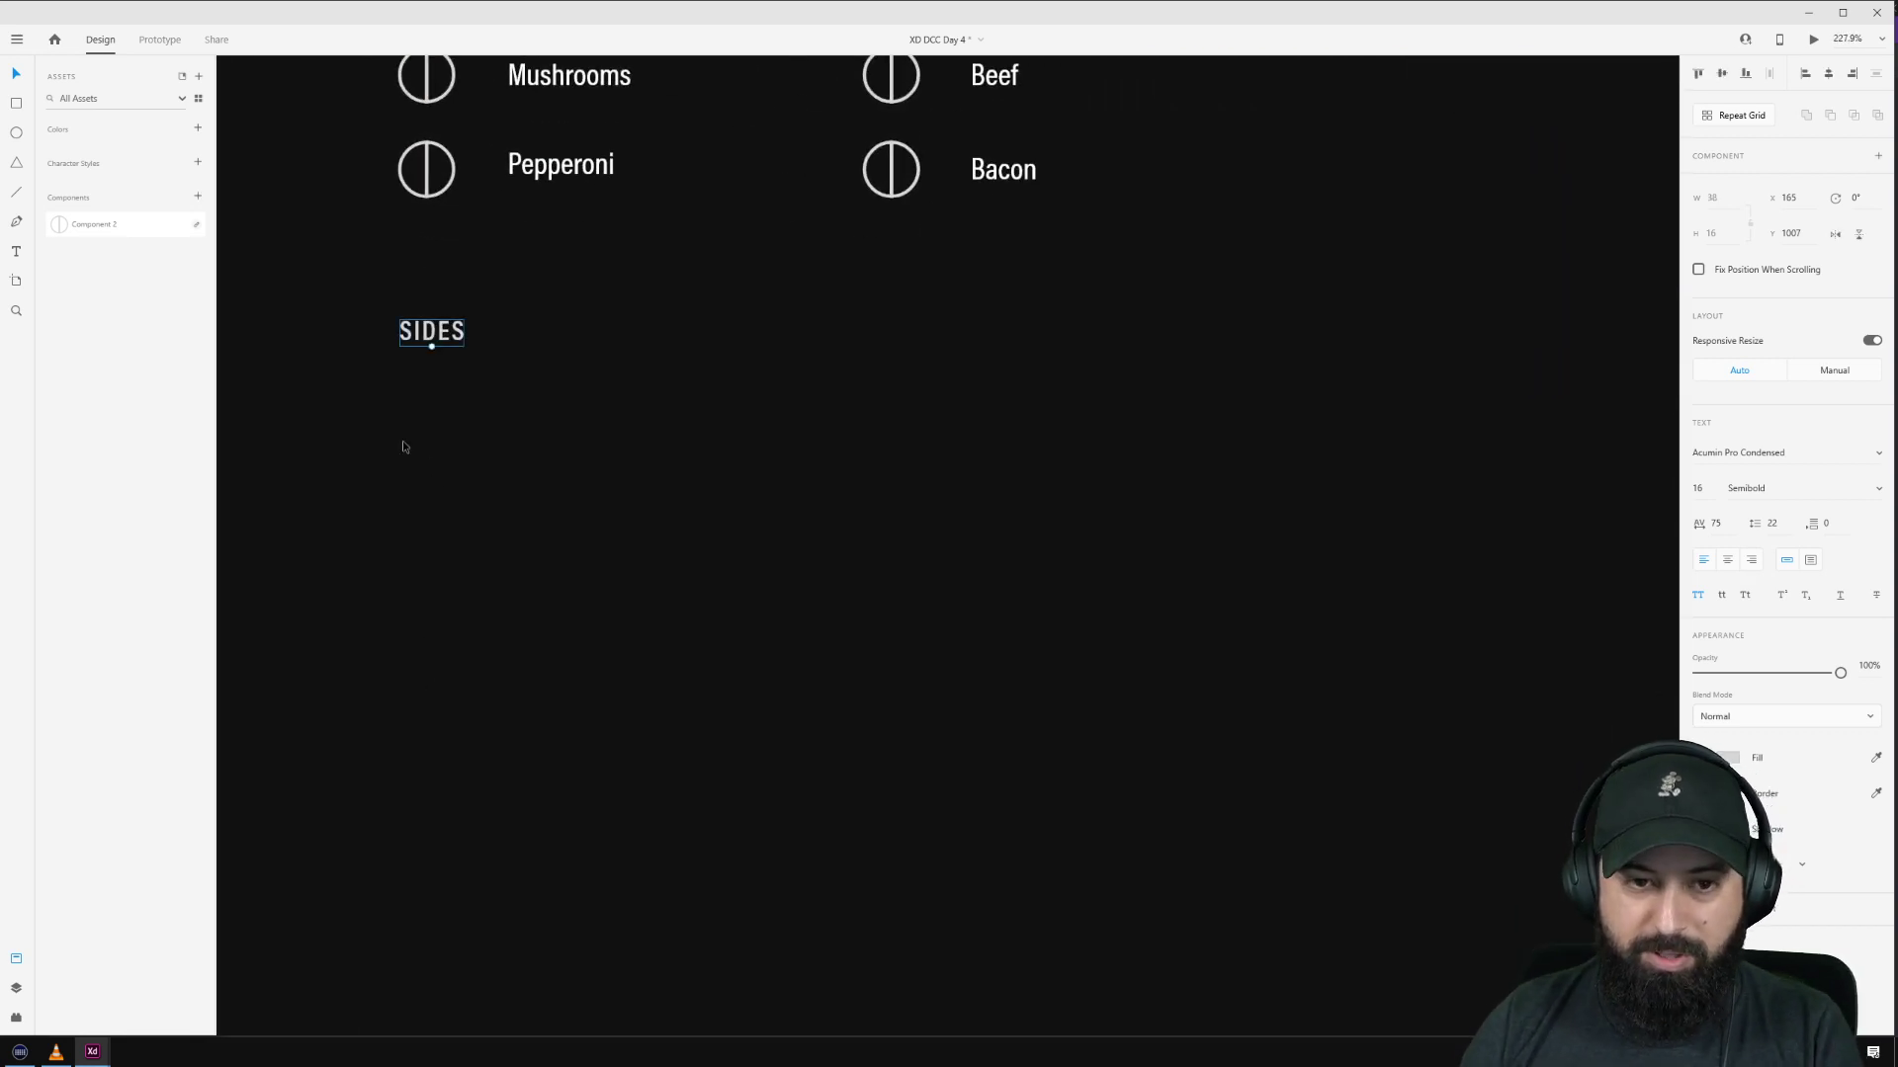
left_click(16, 132)
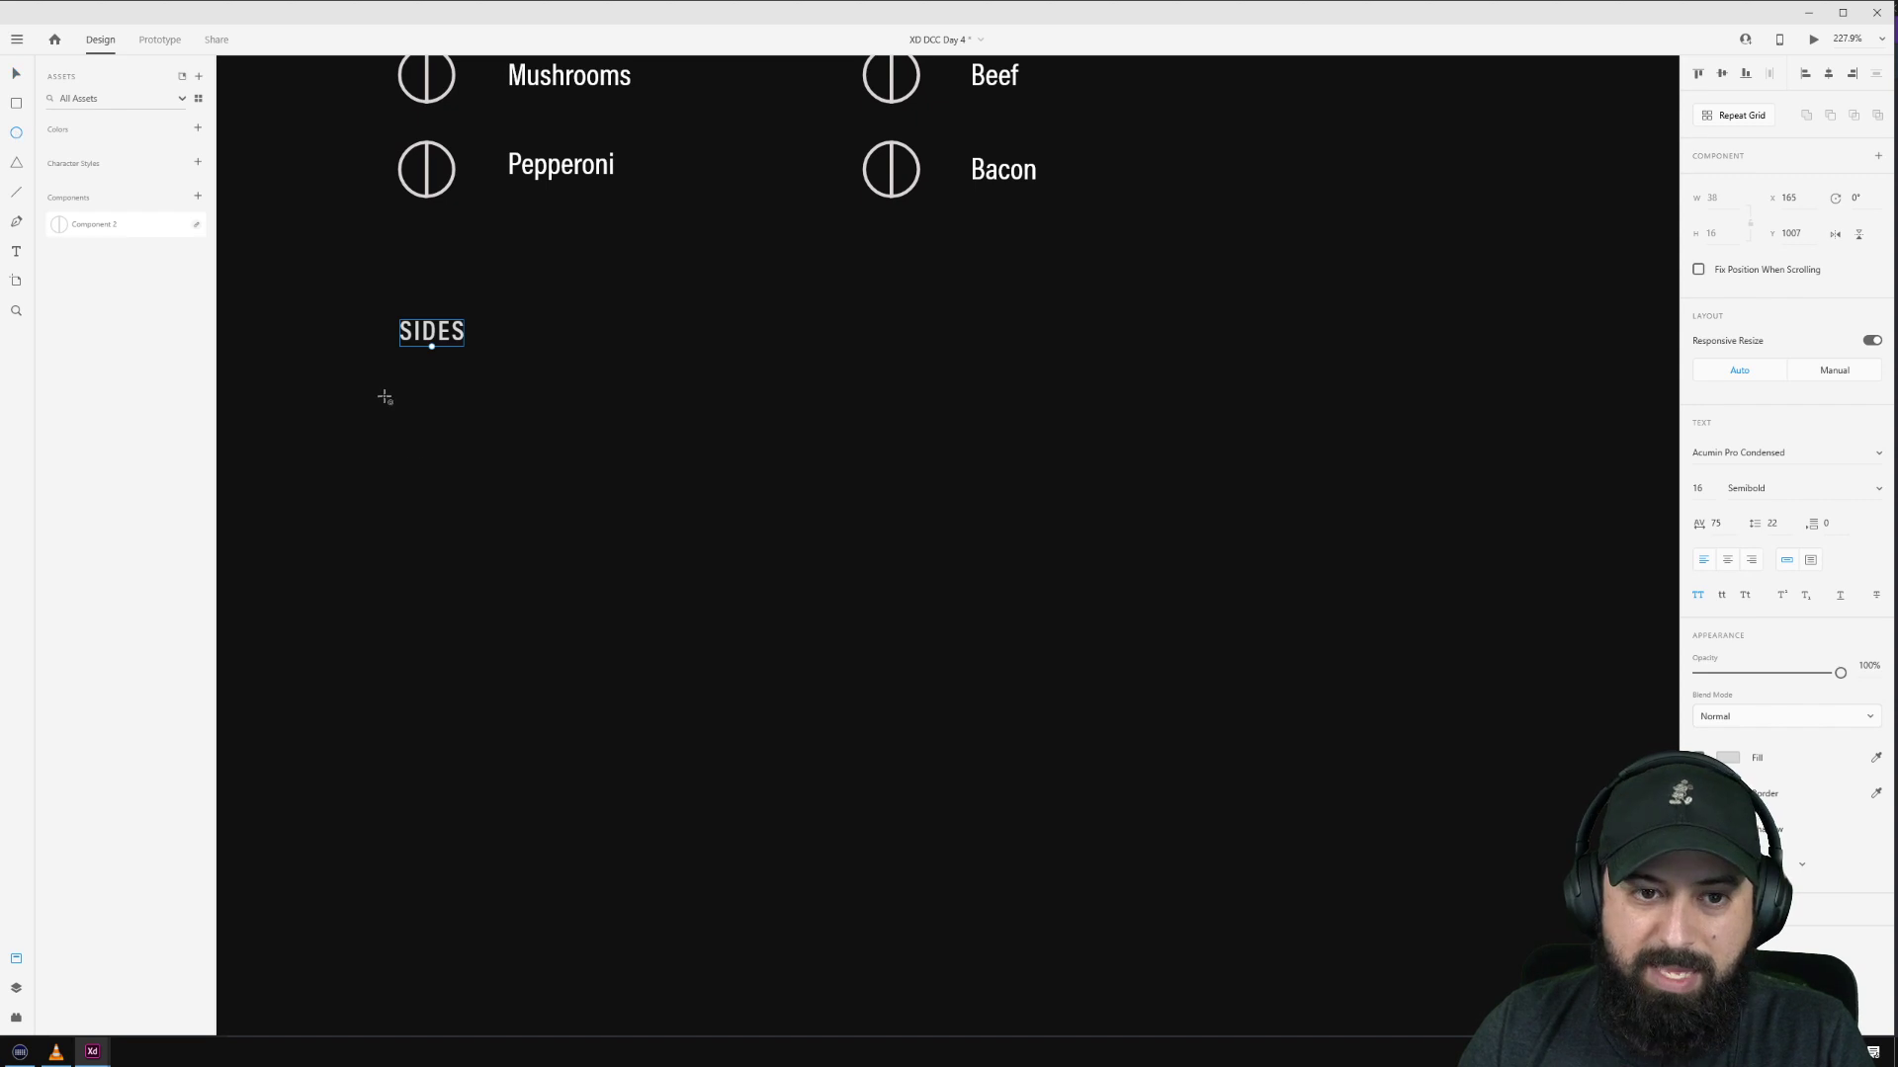
left_click_drag(399, 393, 476, 466)
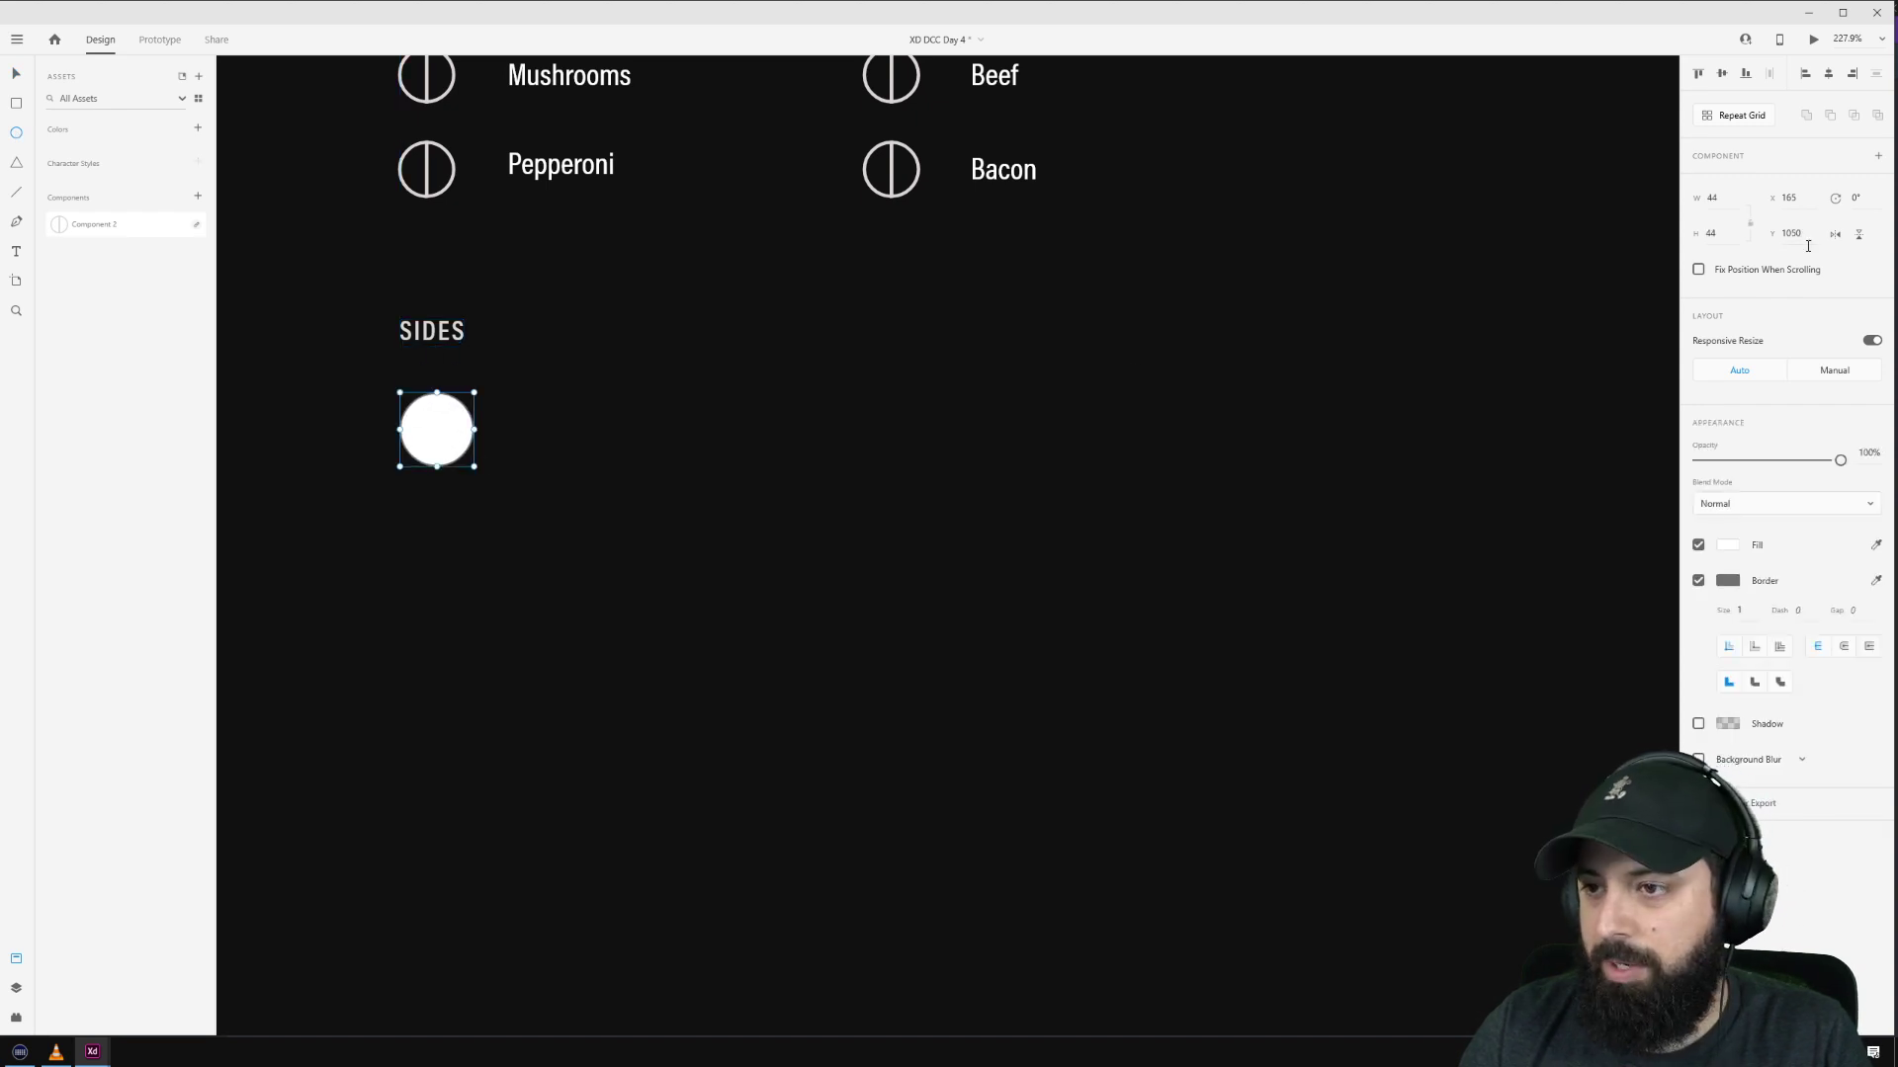
Step: Resize the circle under SIDES to 32 by 32 with its proportions locked, keeping its opacity at 100%
left_click(1734, 197)
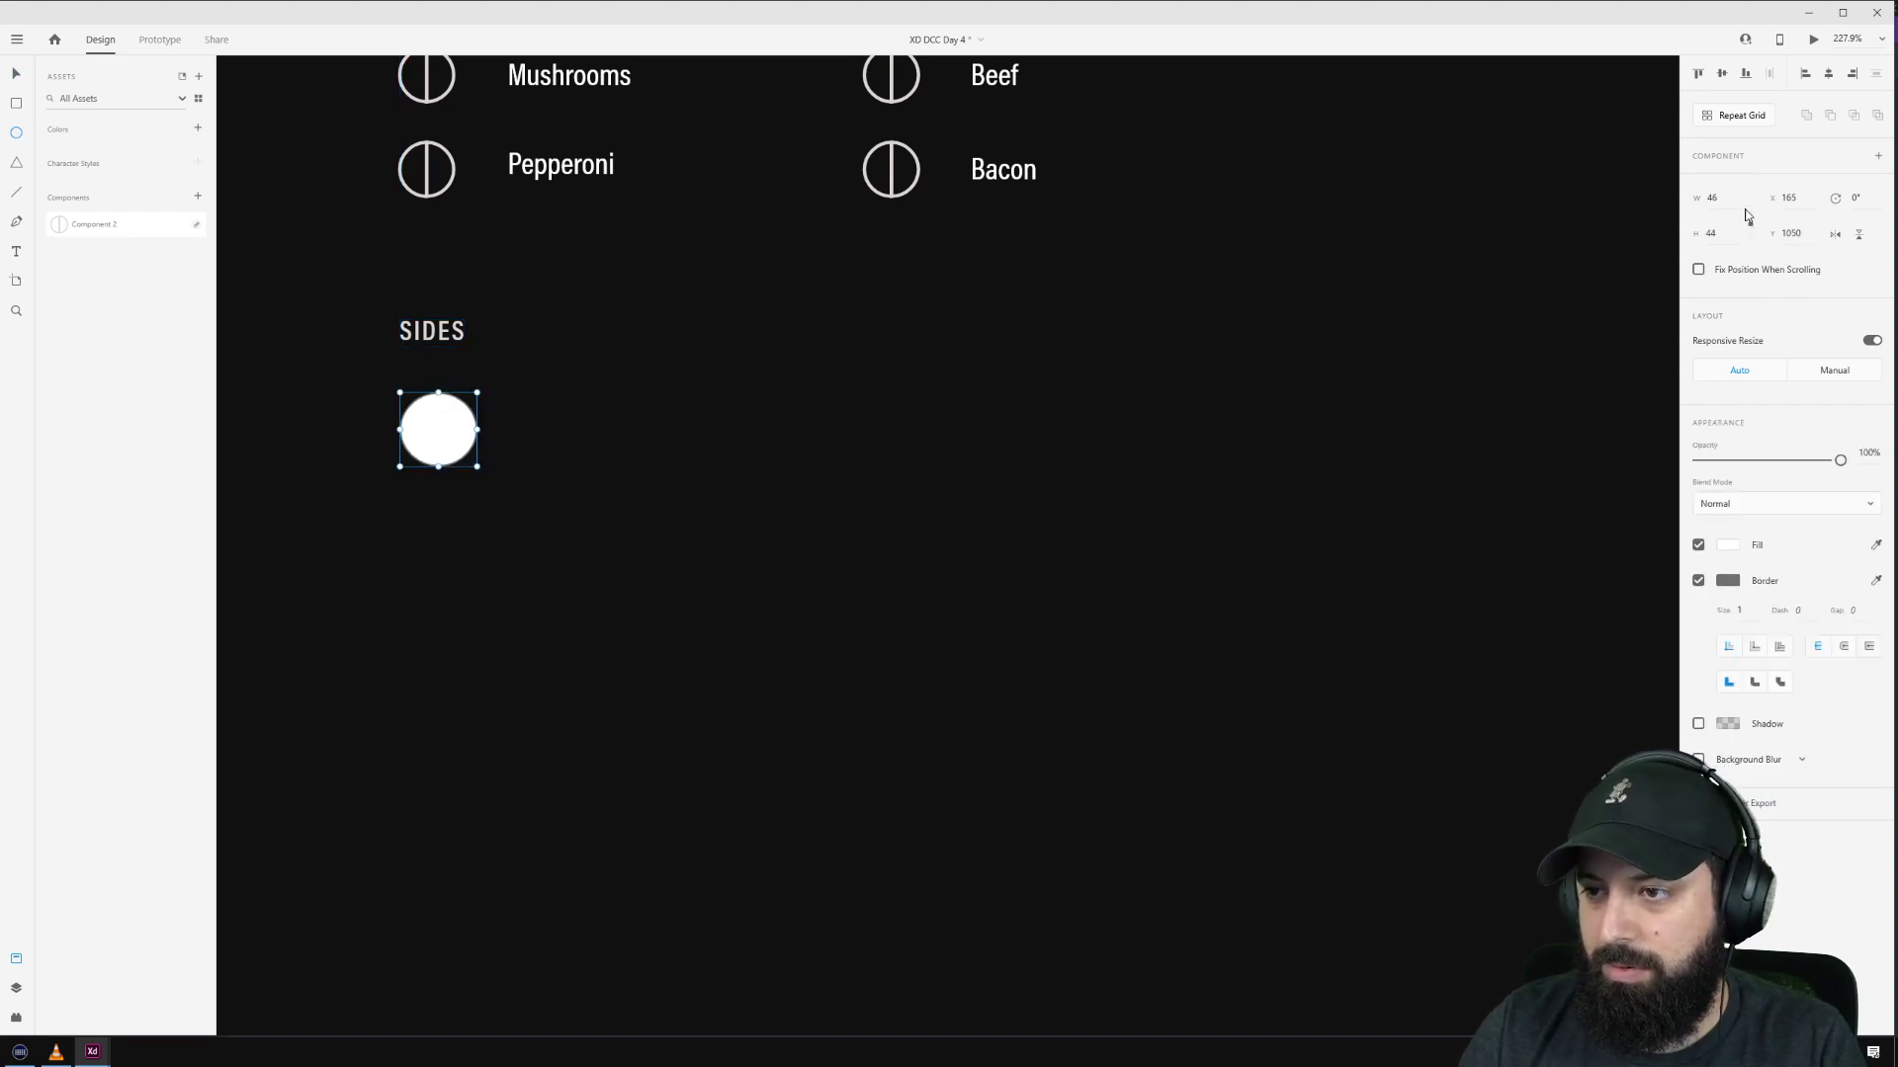
type("47")
key("Return")
key("3")
key("2")
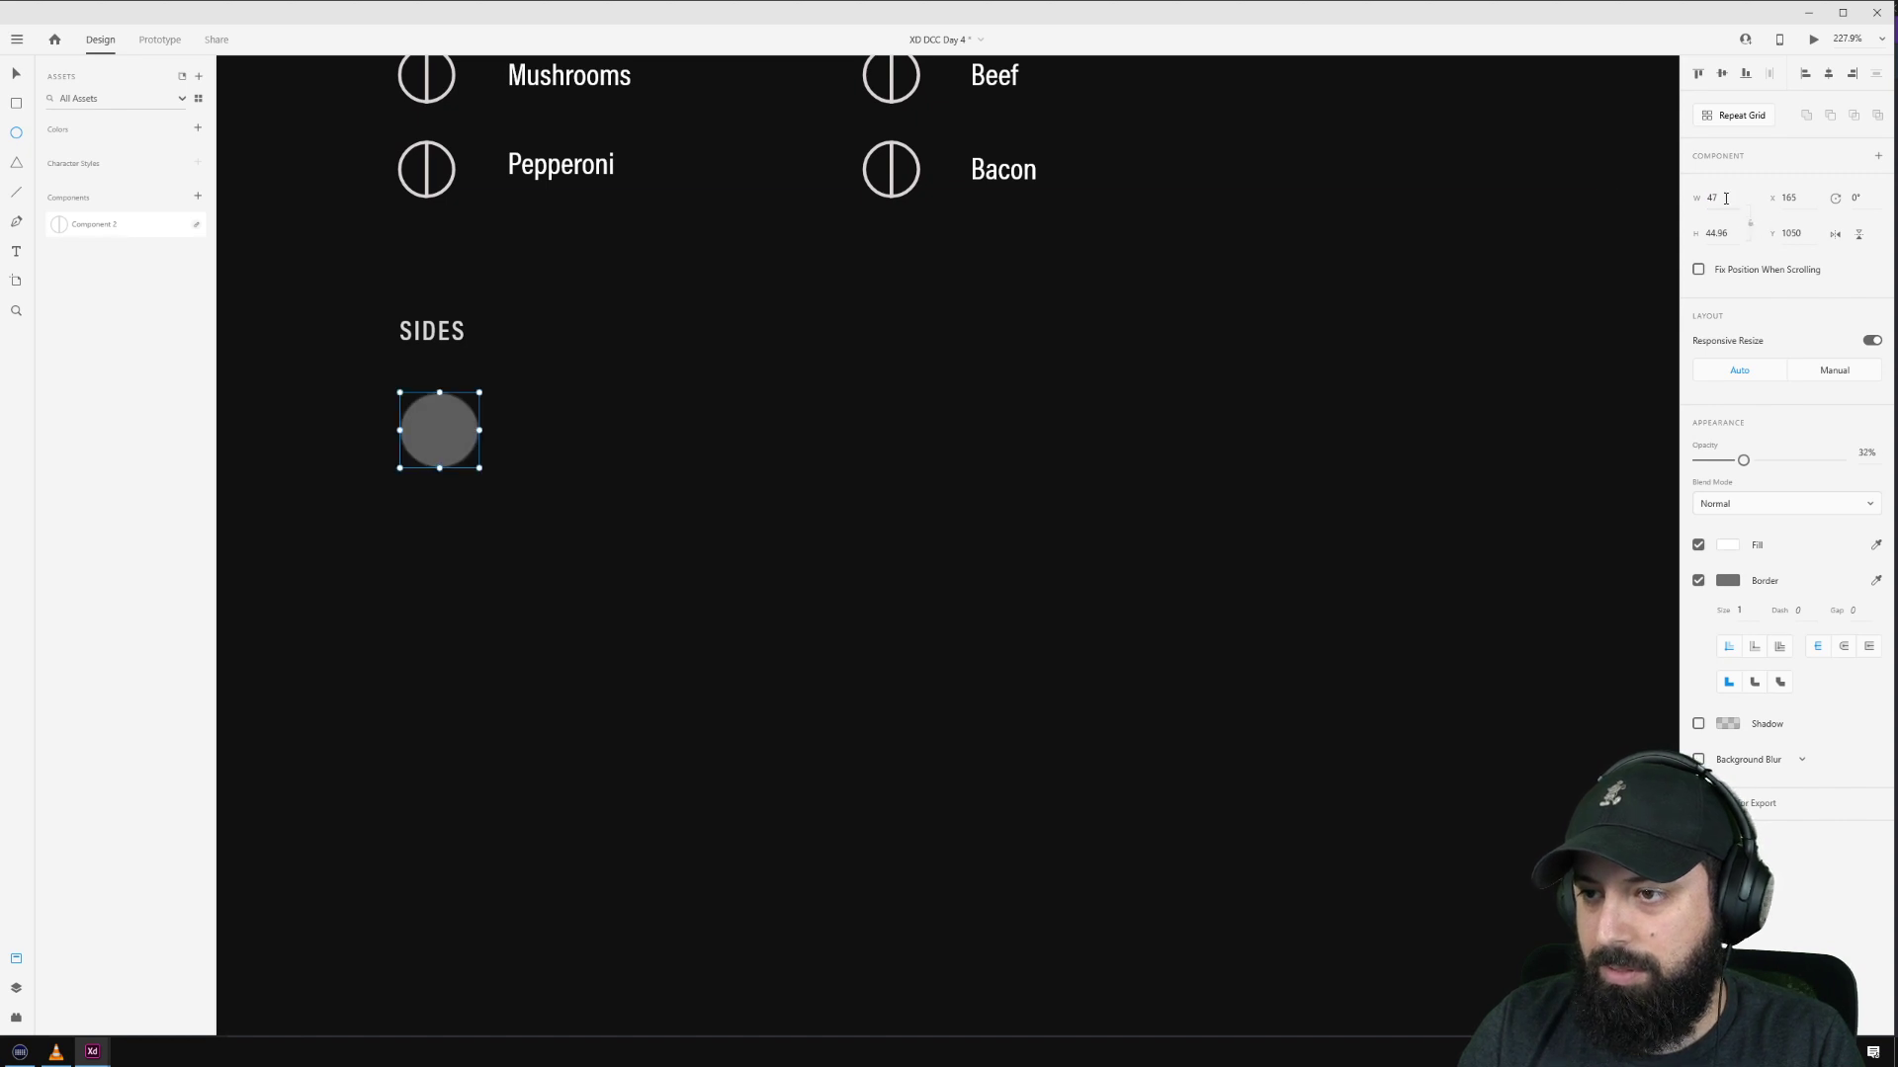
left_click(1712, 198)
type("3")
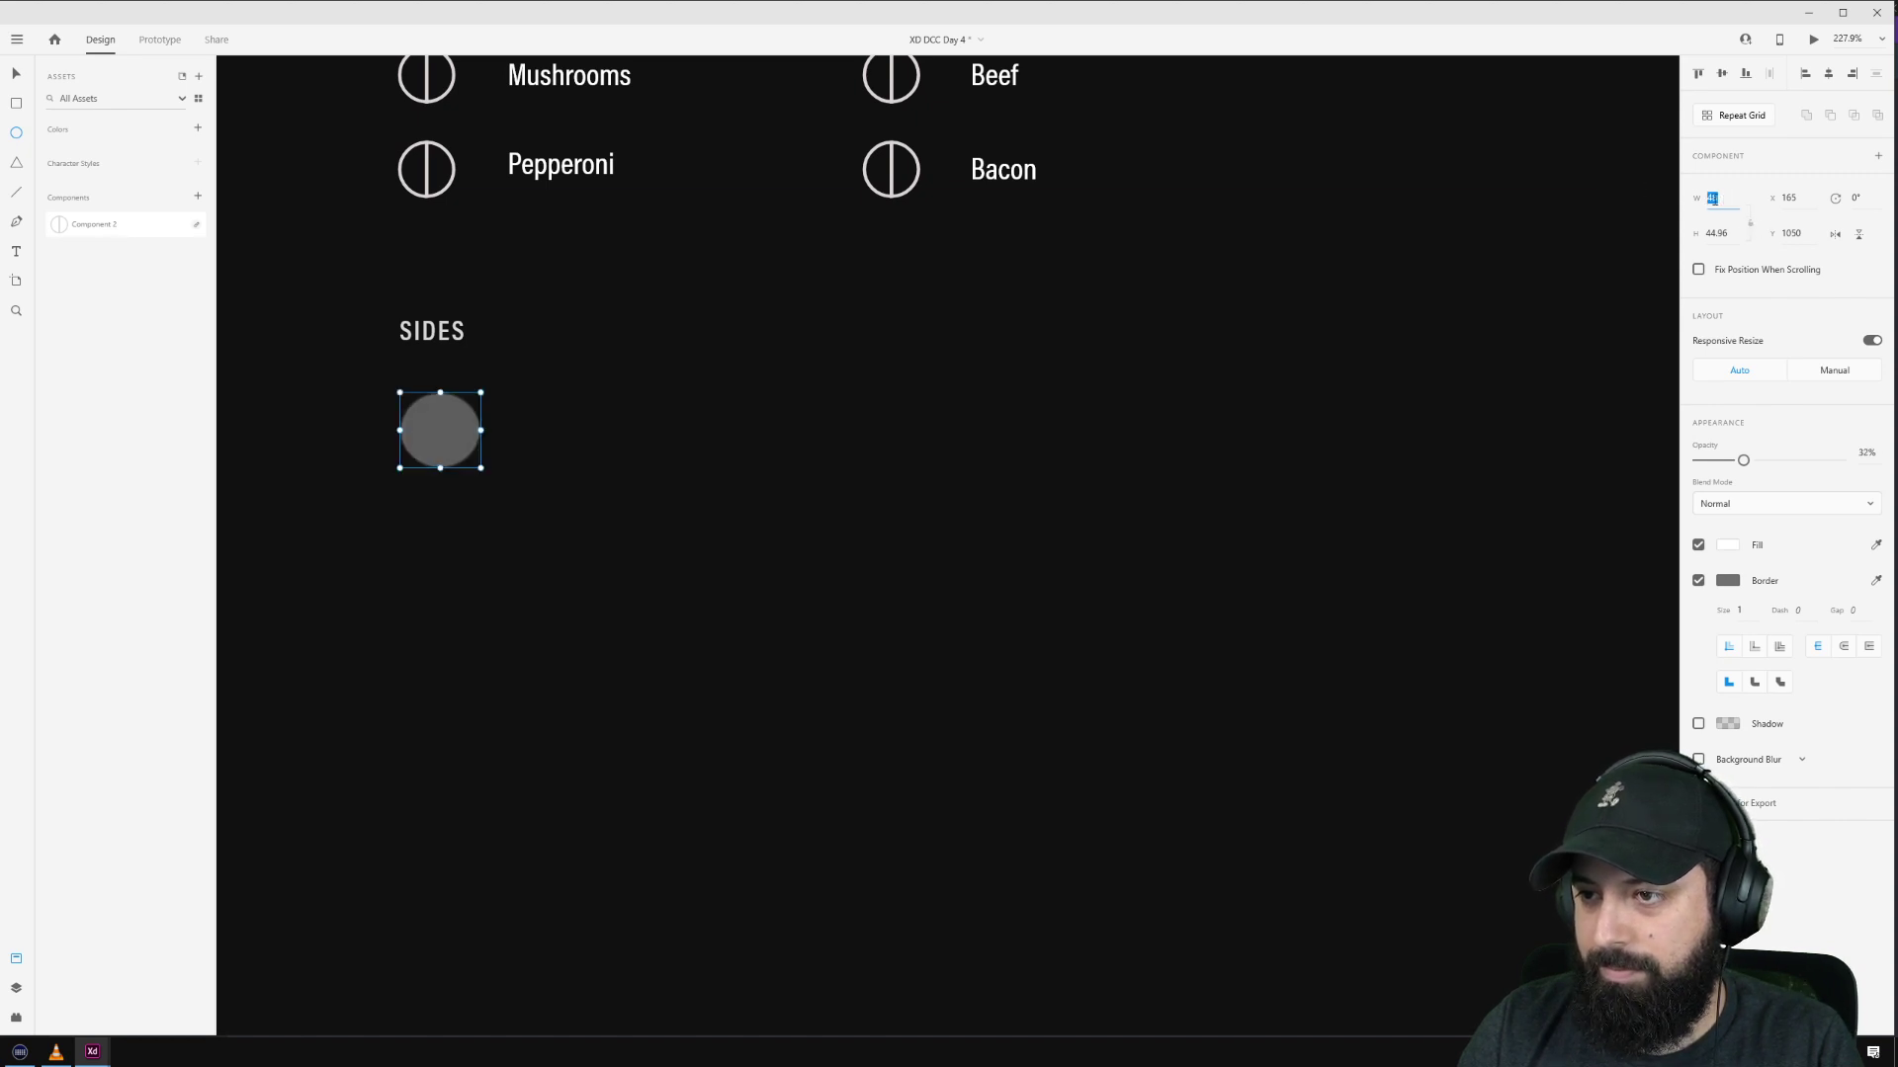
type("2")
key("Return")
left_click(1749, 222)
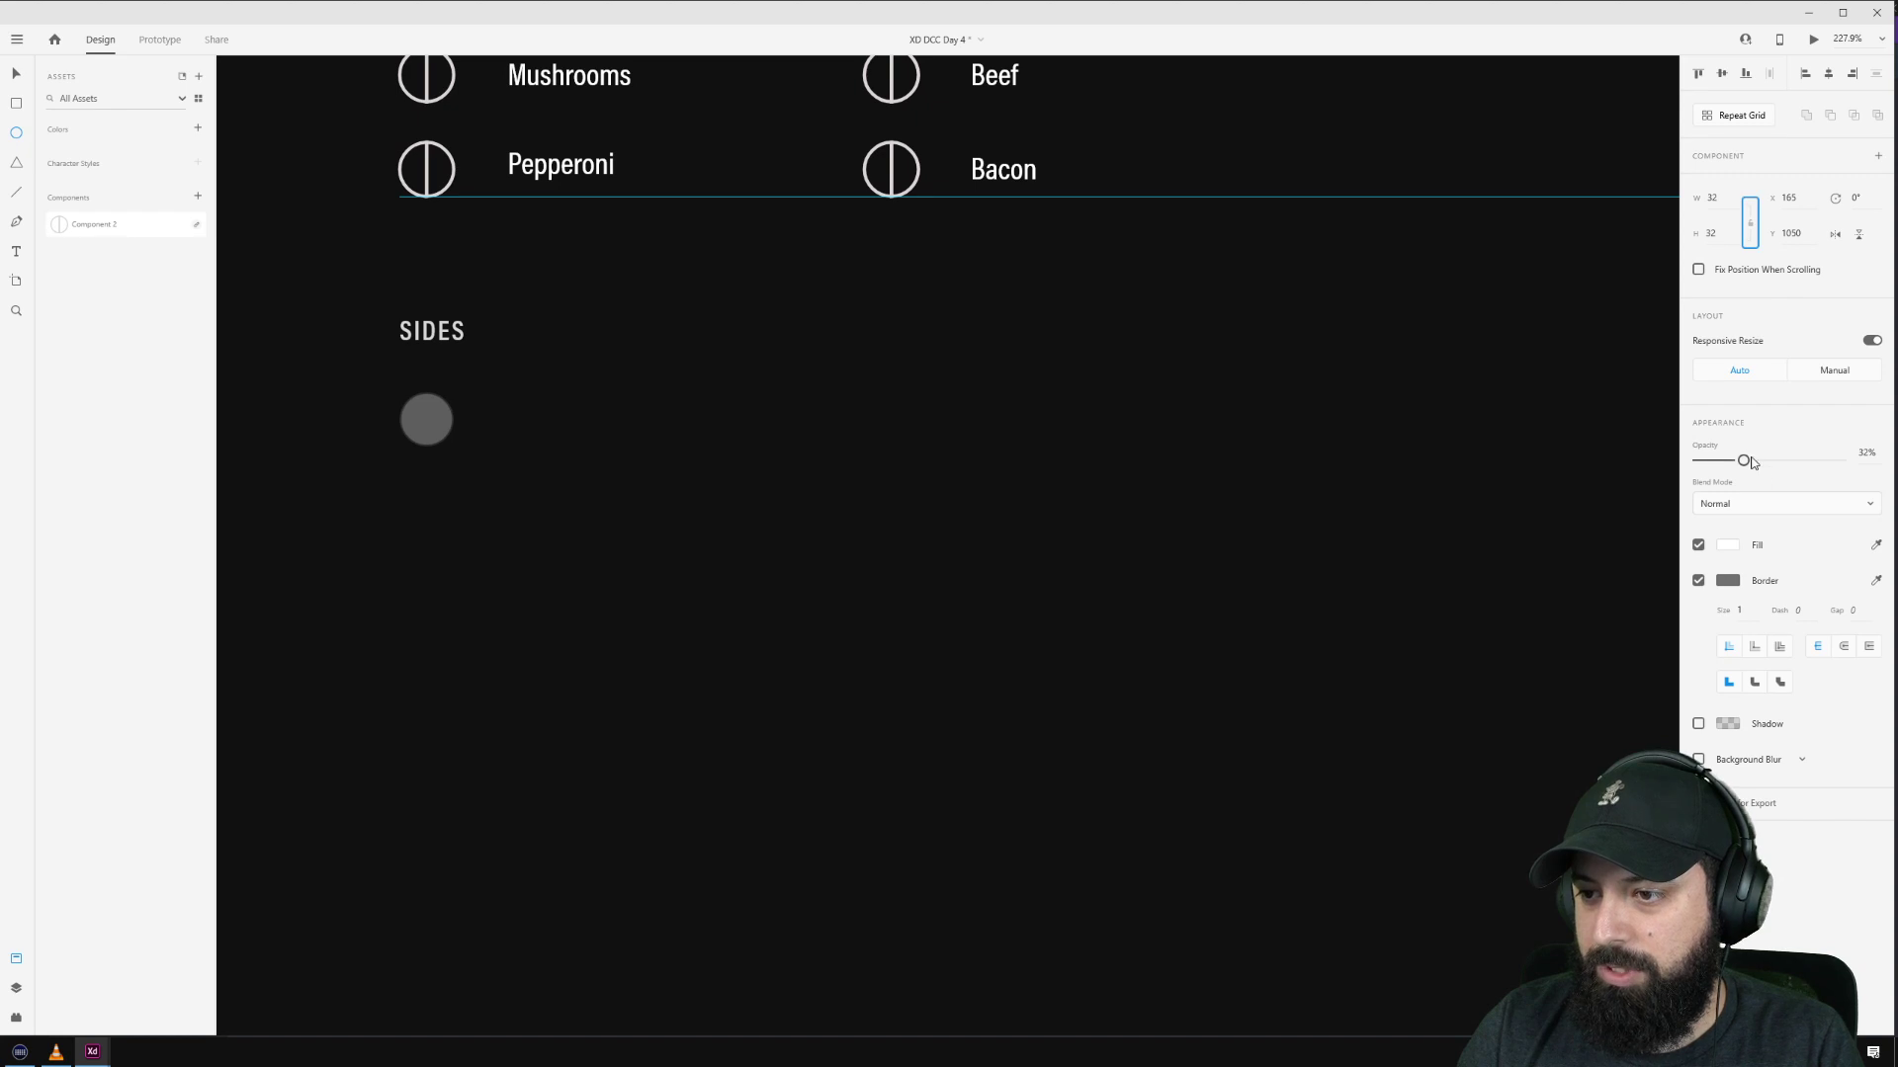
left_click_drag(1743, 460, 1890, 461)
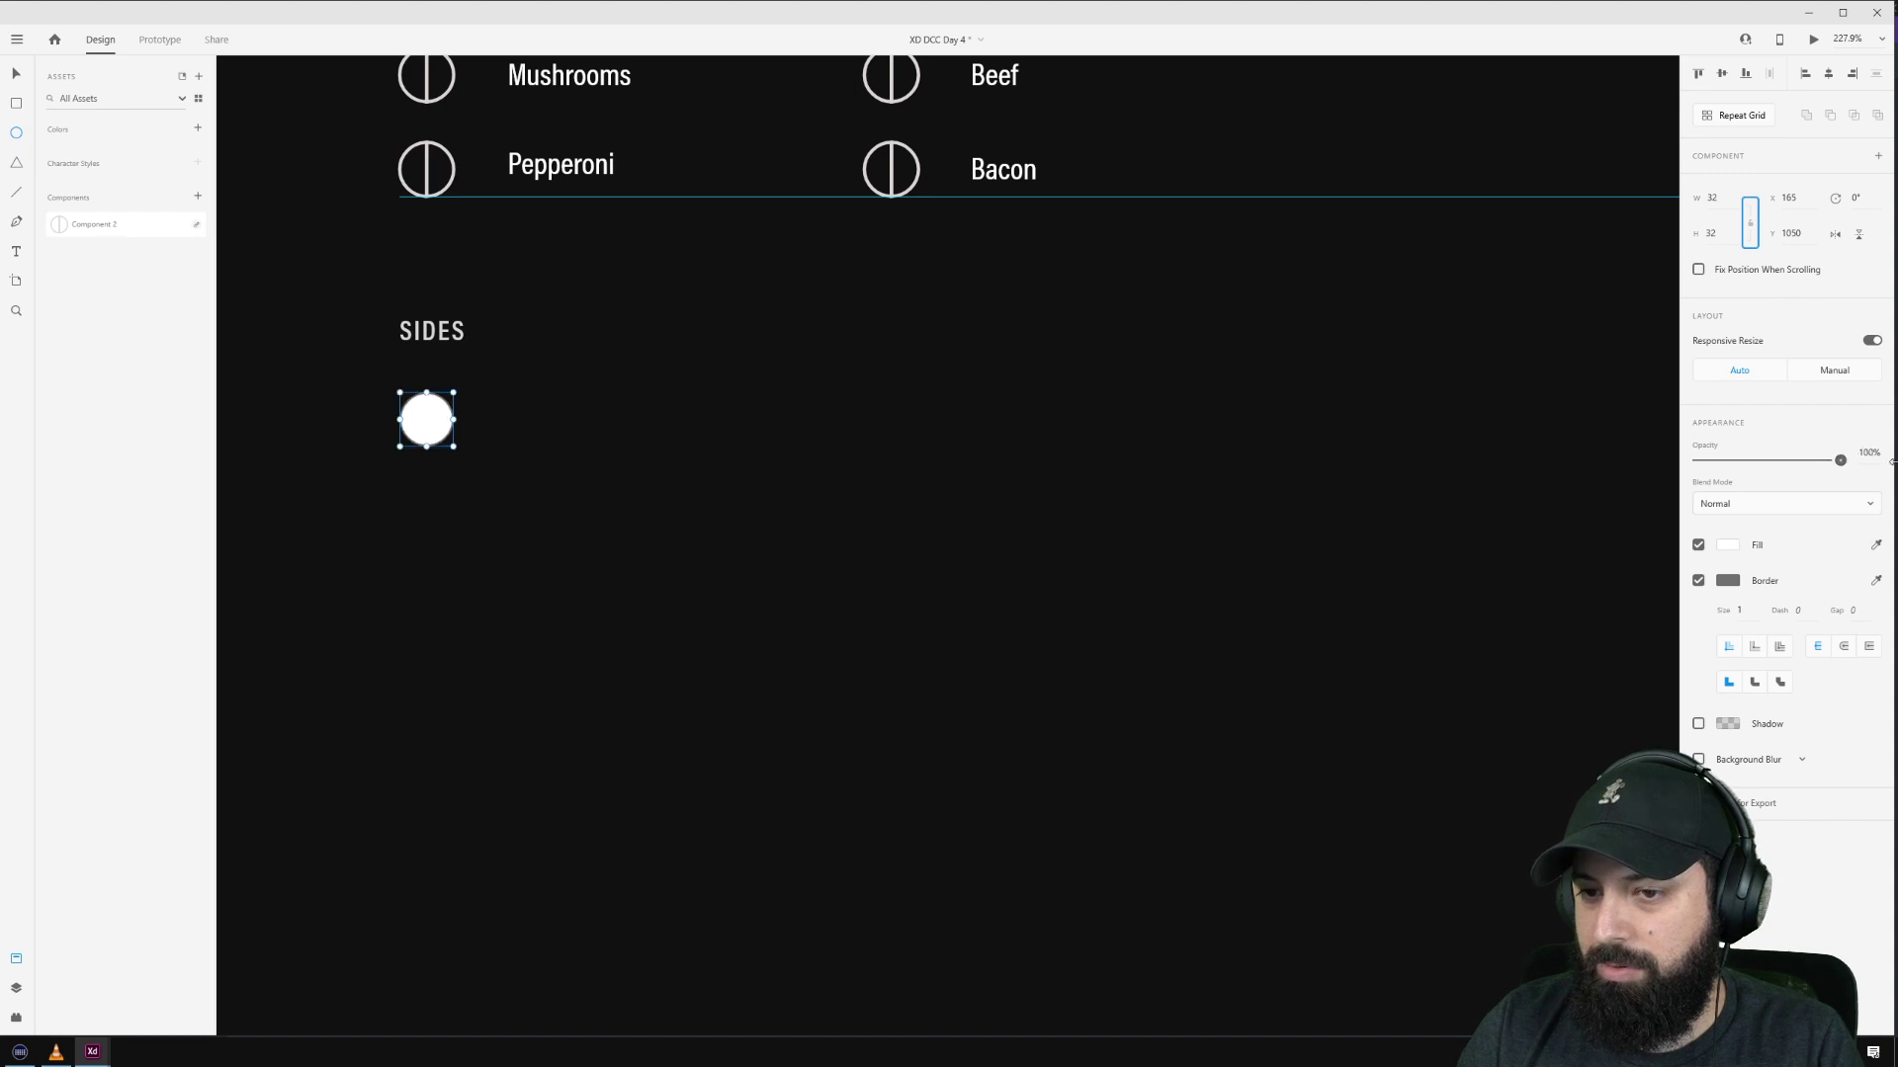
Step: Give the SIDES circle a white #FFFFFF border and turn off its fill
left_click(1720, 582)
type("fff")
key("Return")
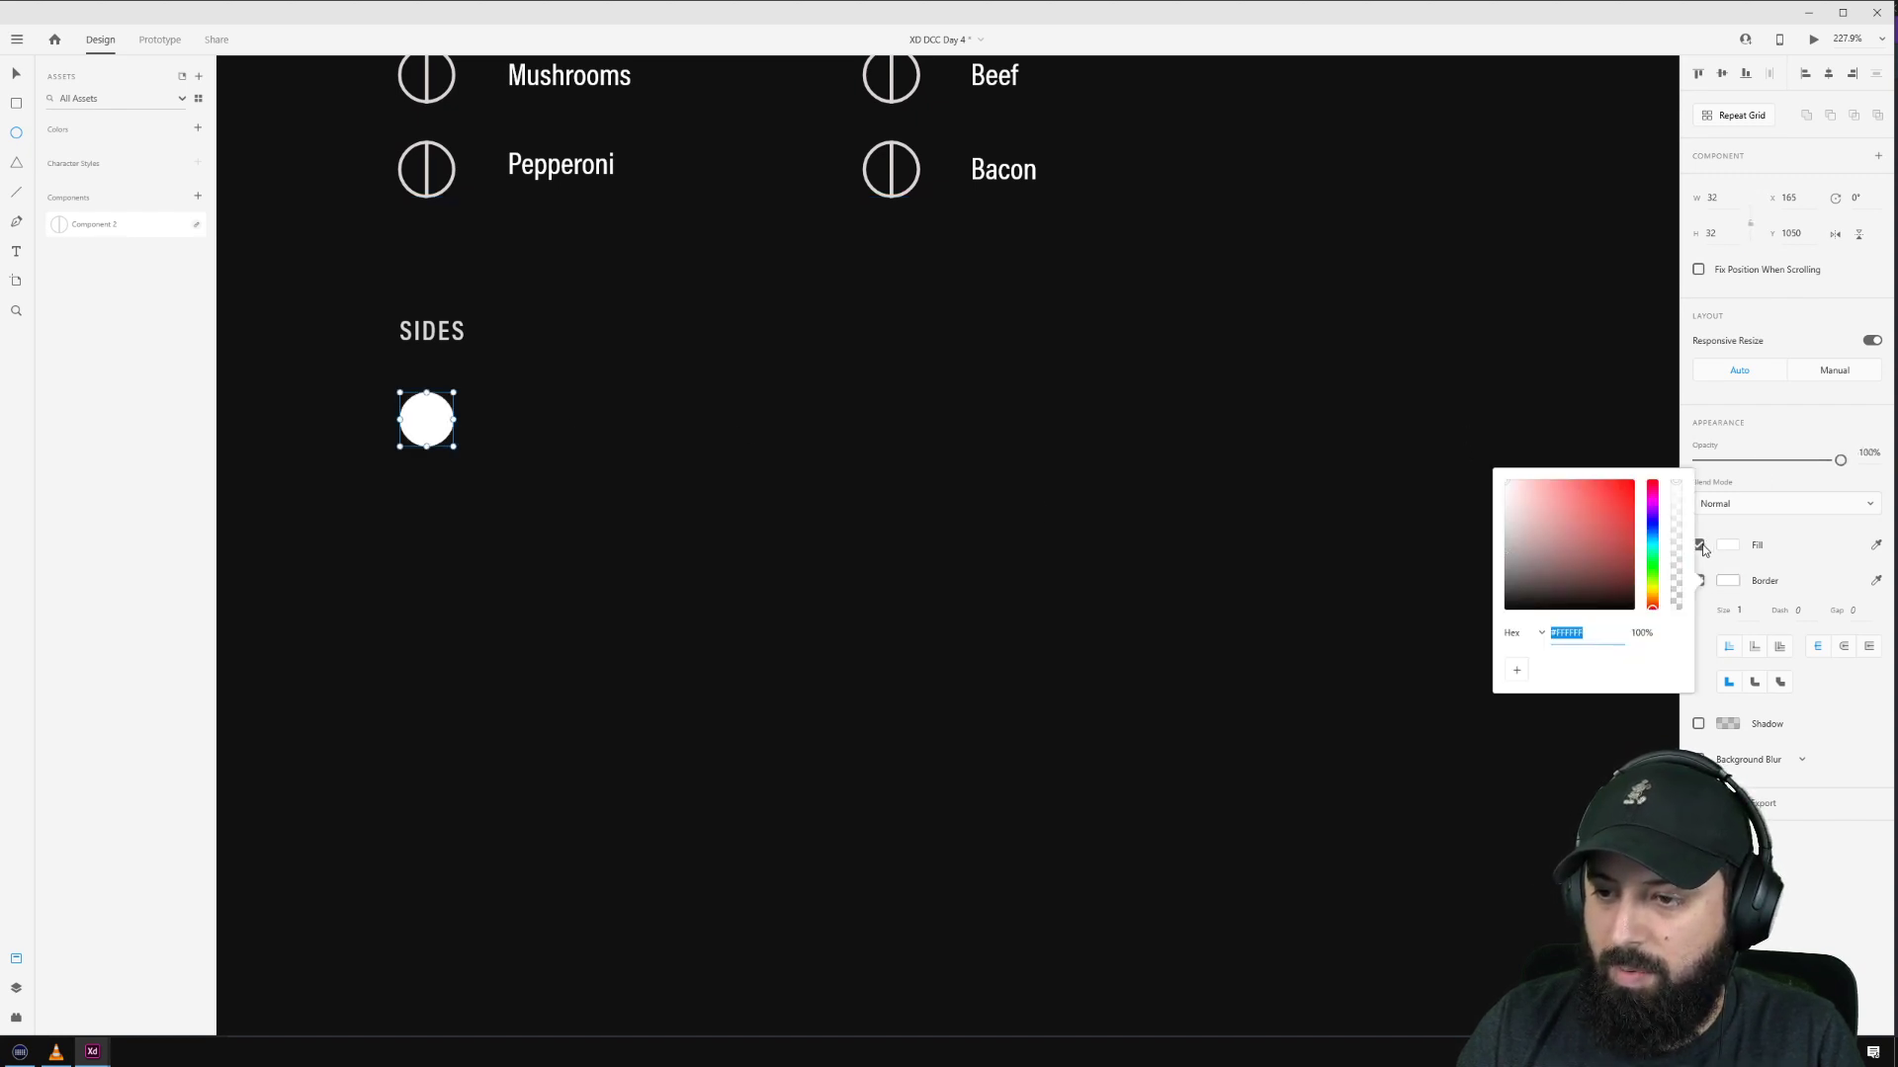
left_click(1699, 546)
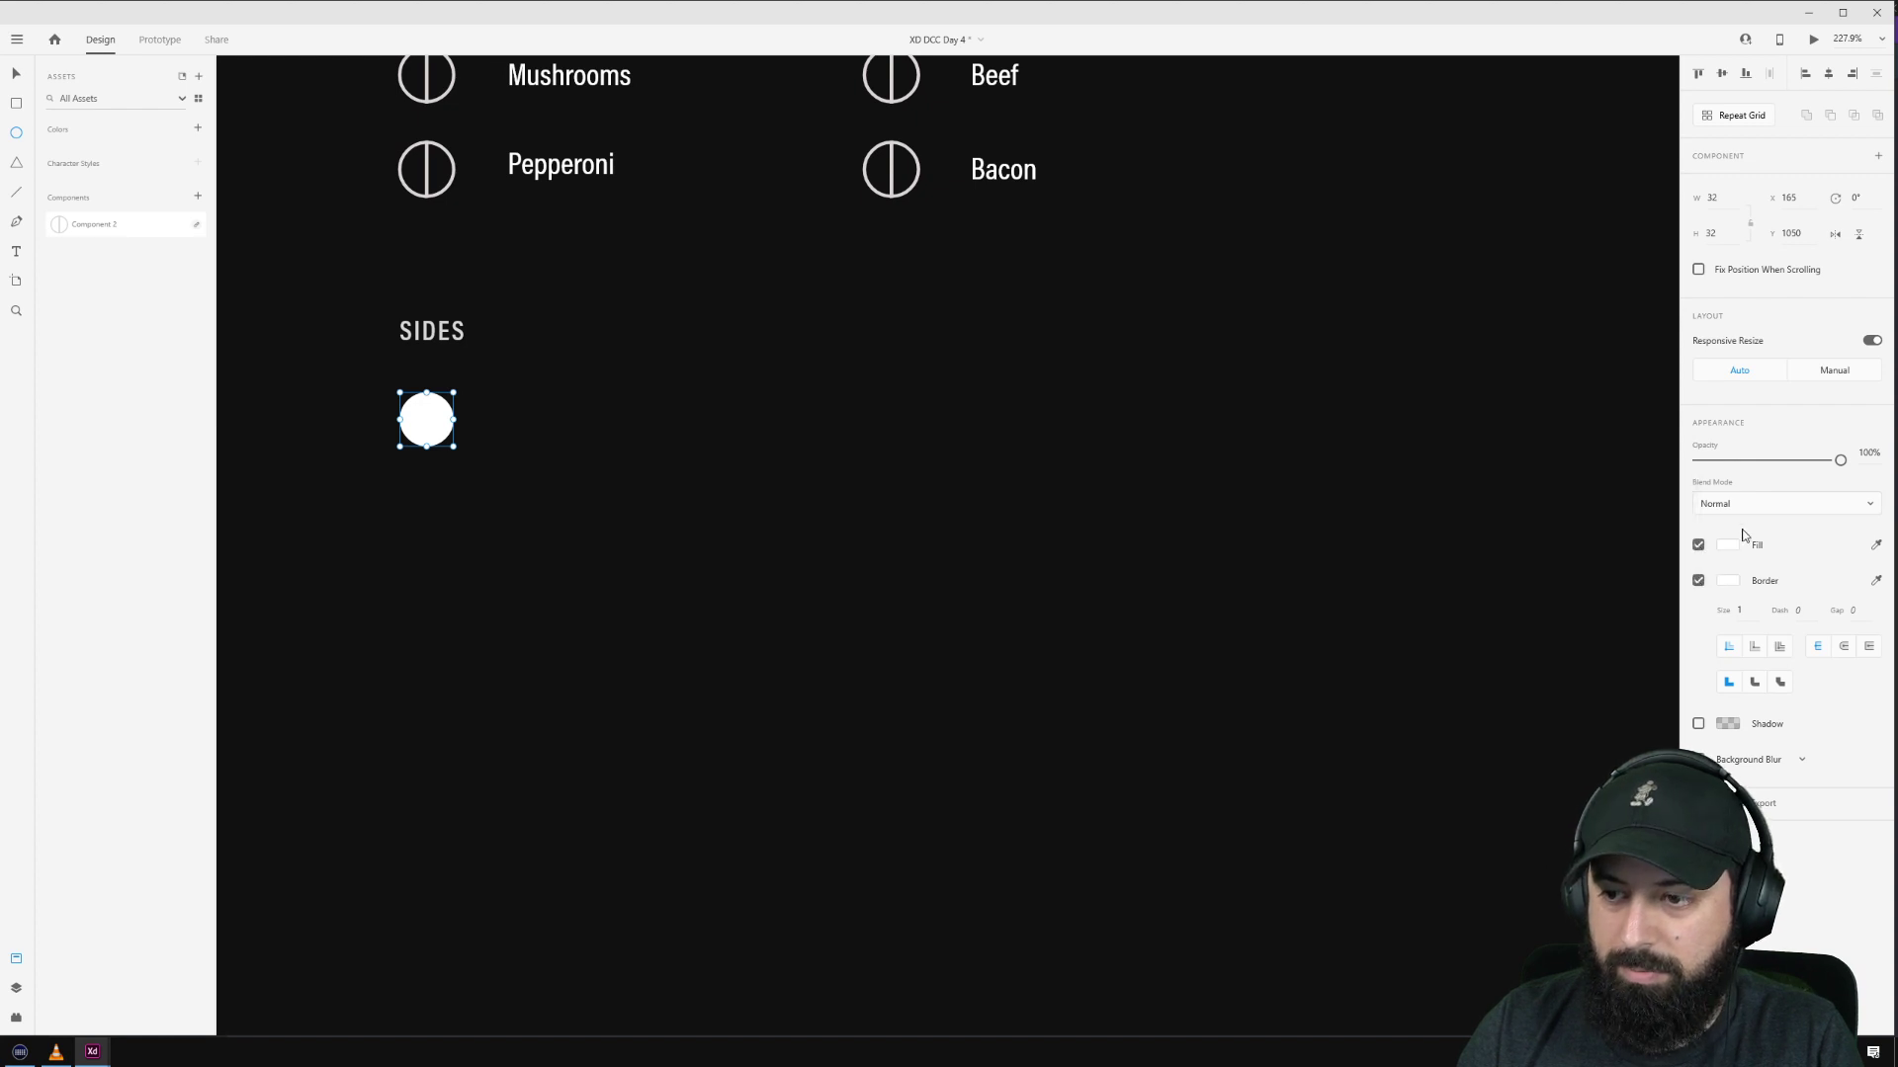
left_click(1699, 546)
left_click(655, 512)
Step: Copy the last Pepperoni label from TOPPINGS to beside the SIDES circle and change its text to Breadsticks
scroll(635, 500, "down", 5)
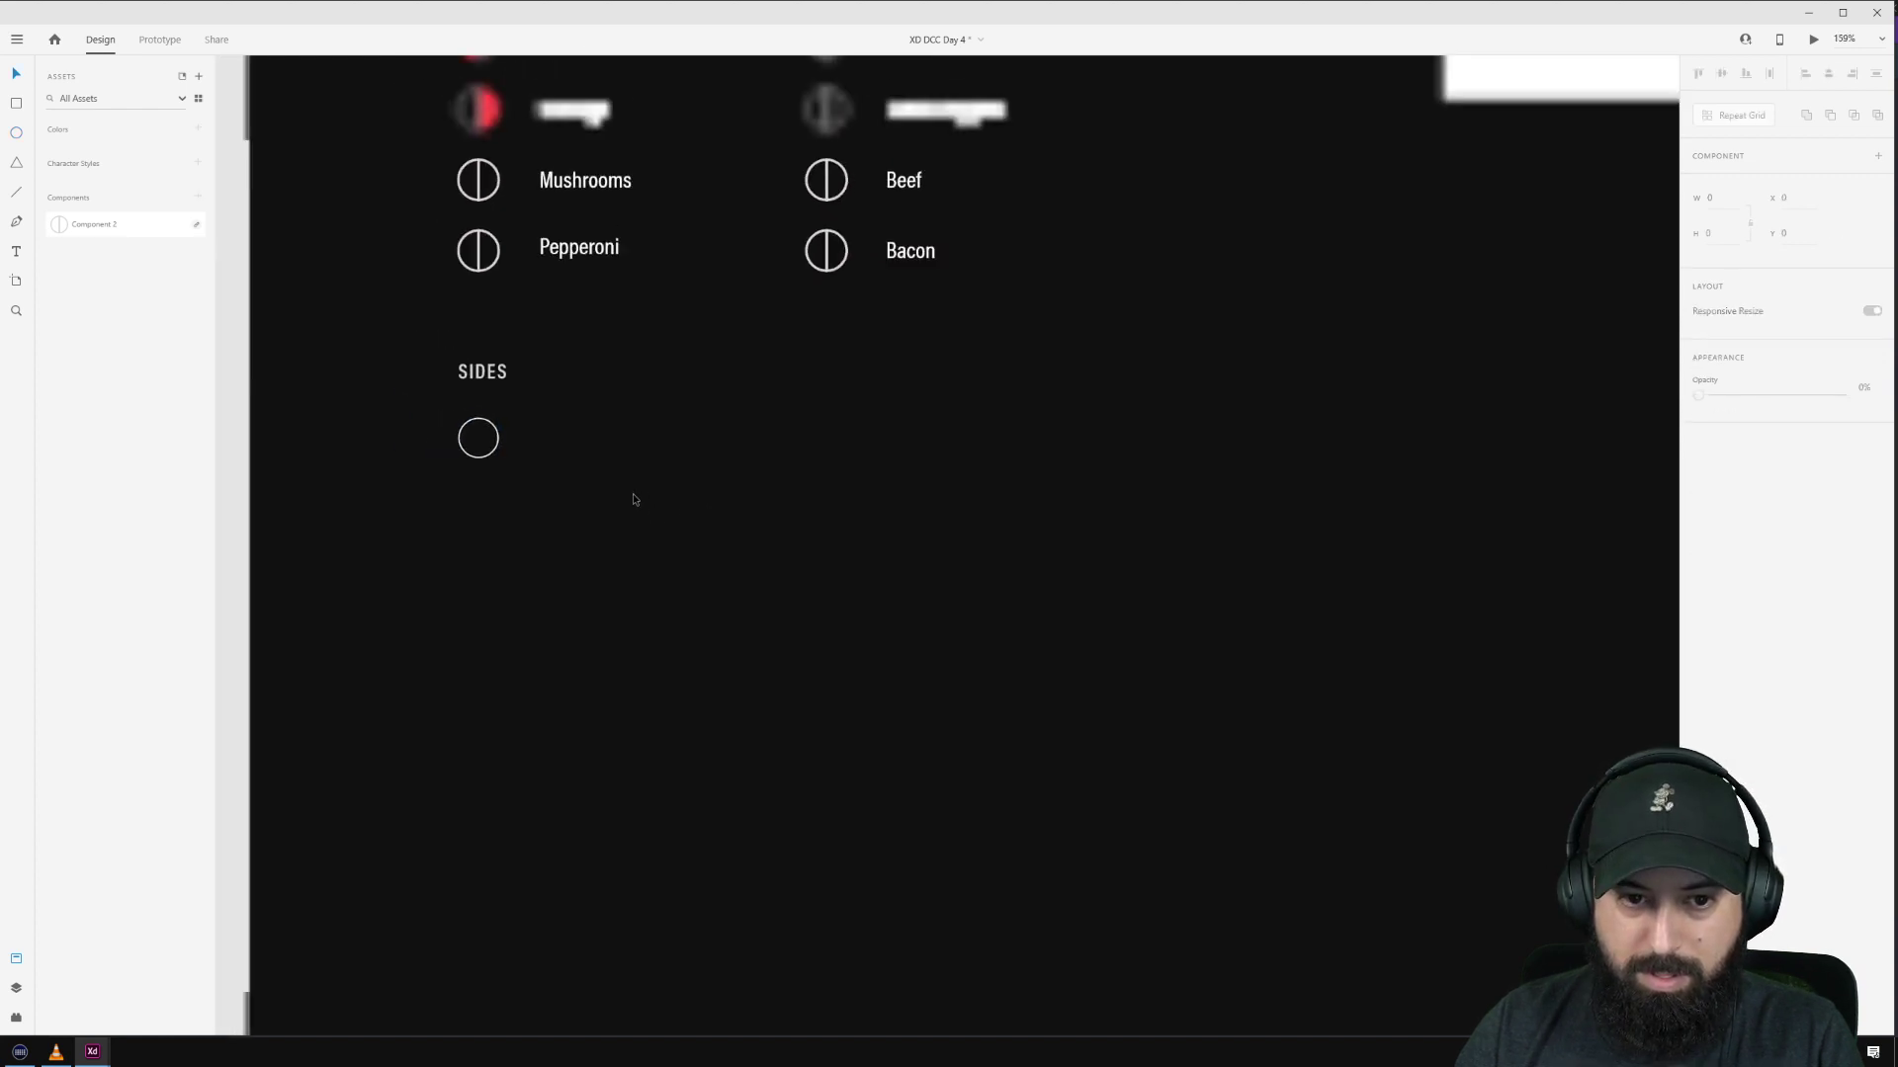
left_click(599, 348)
double_click(599, 348)
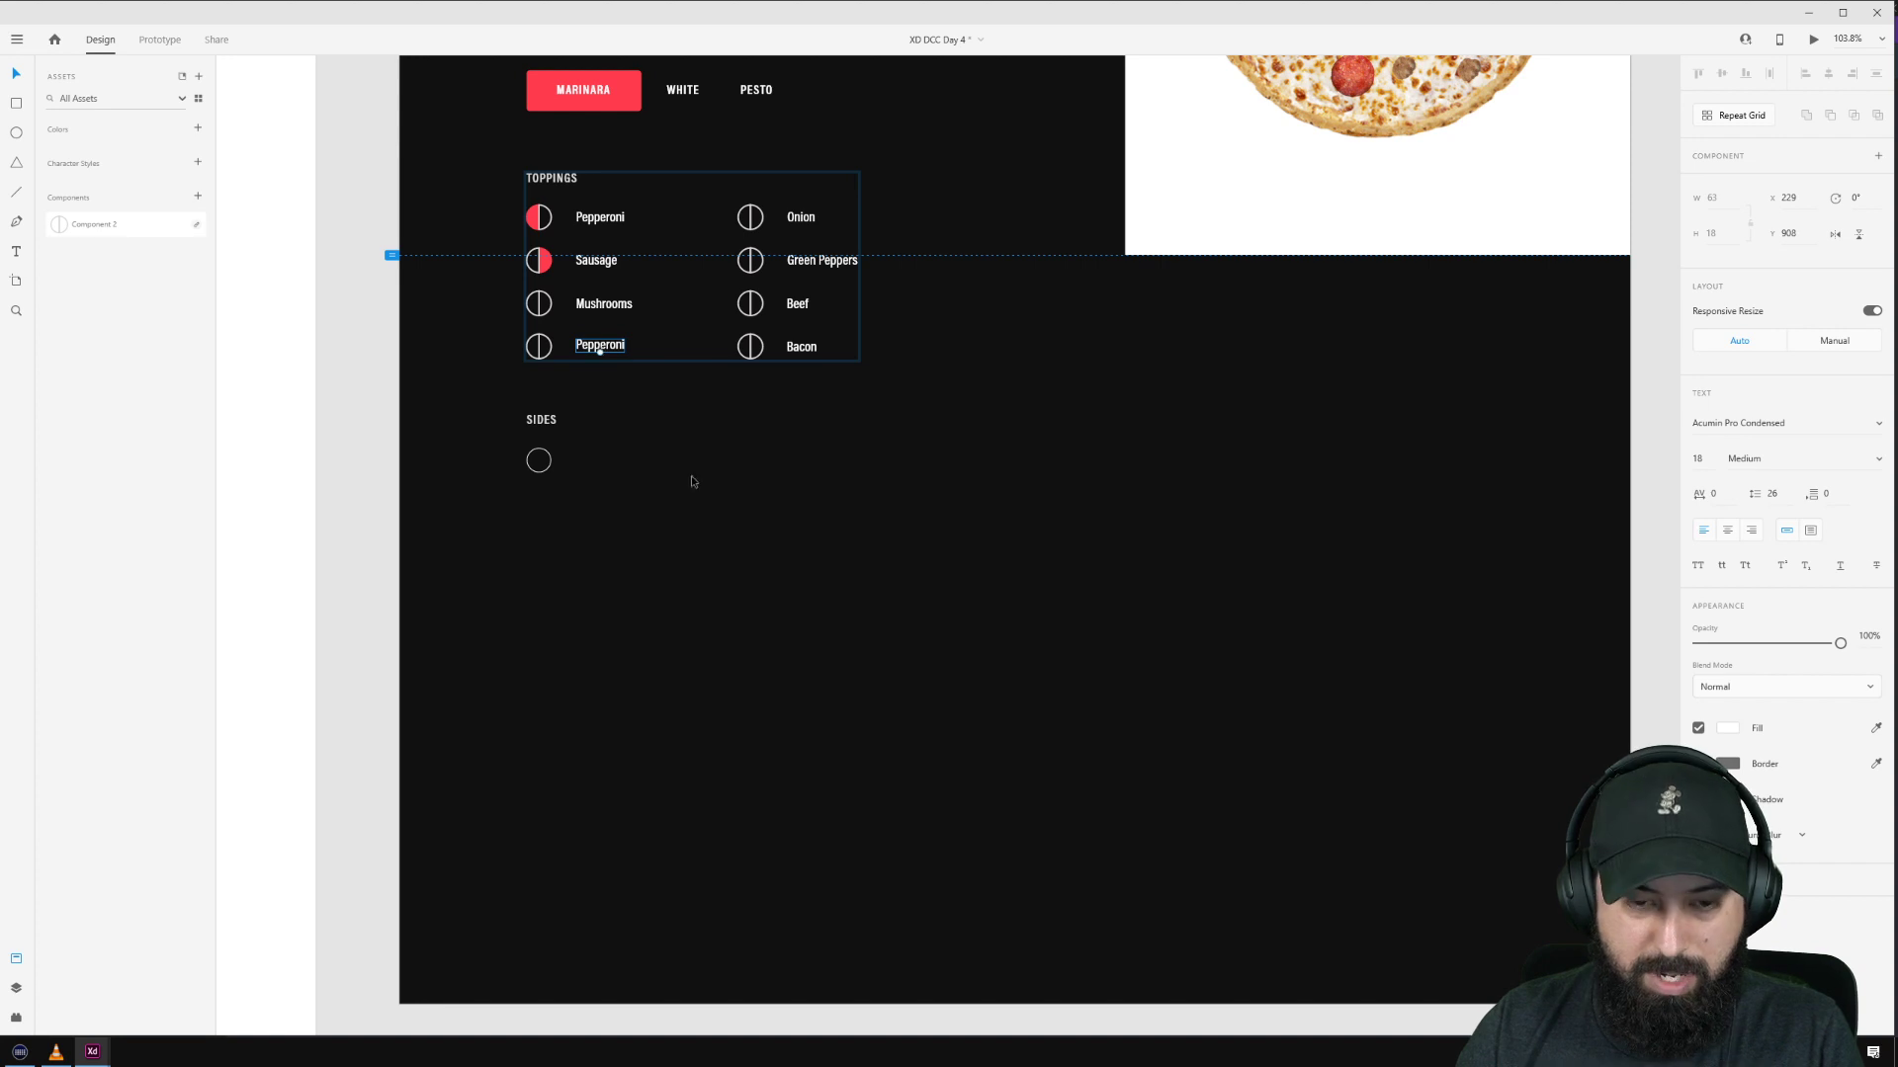
left_click_drag(609, 346, 605, 465)
double_click(599, 459)
key("ctrl+a")
type("BR")
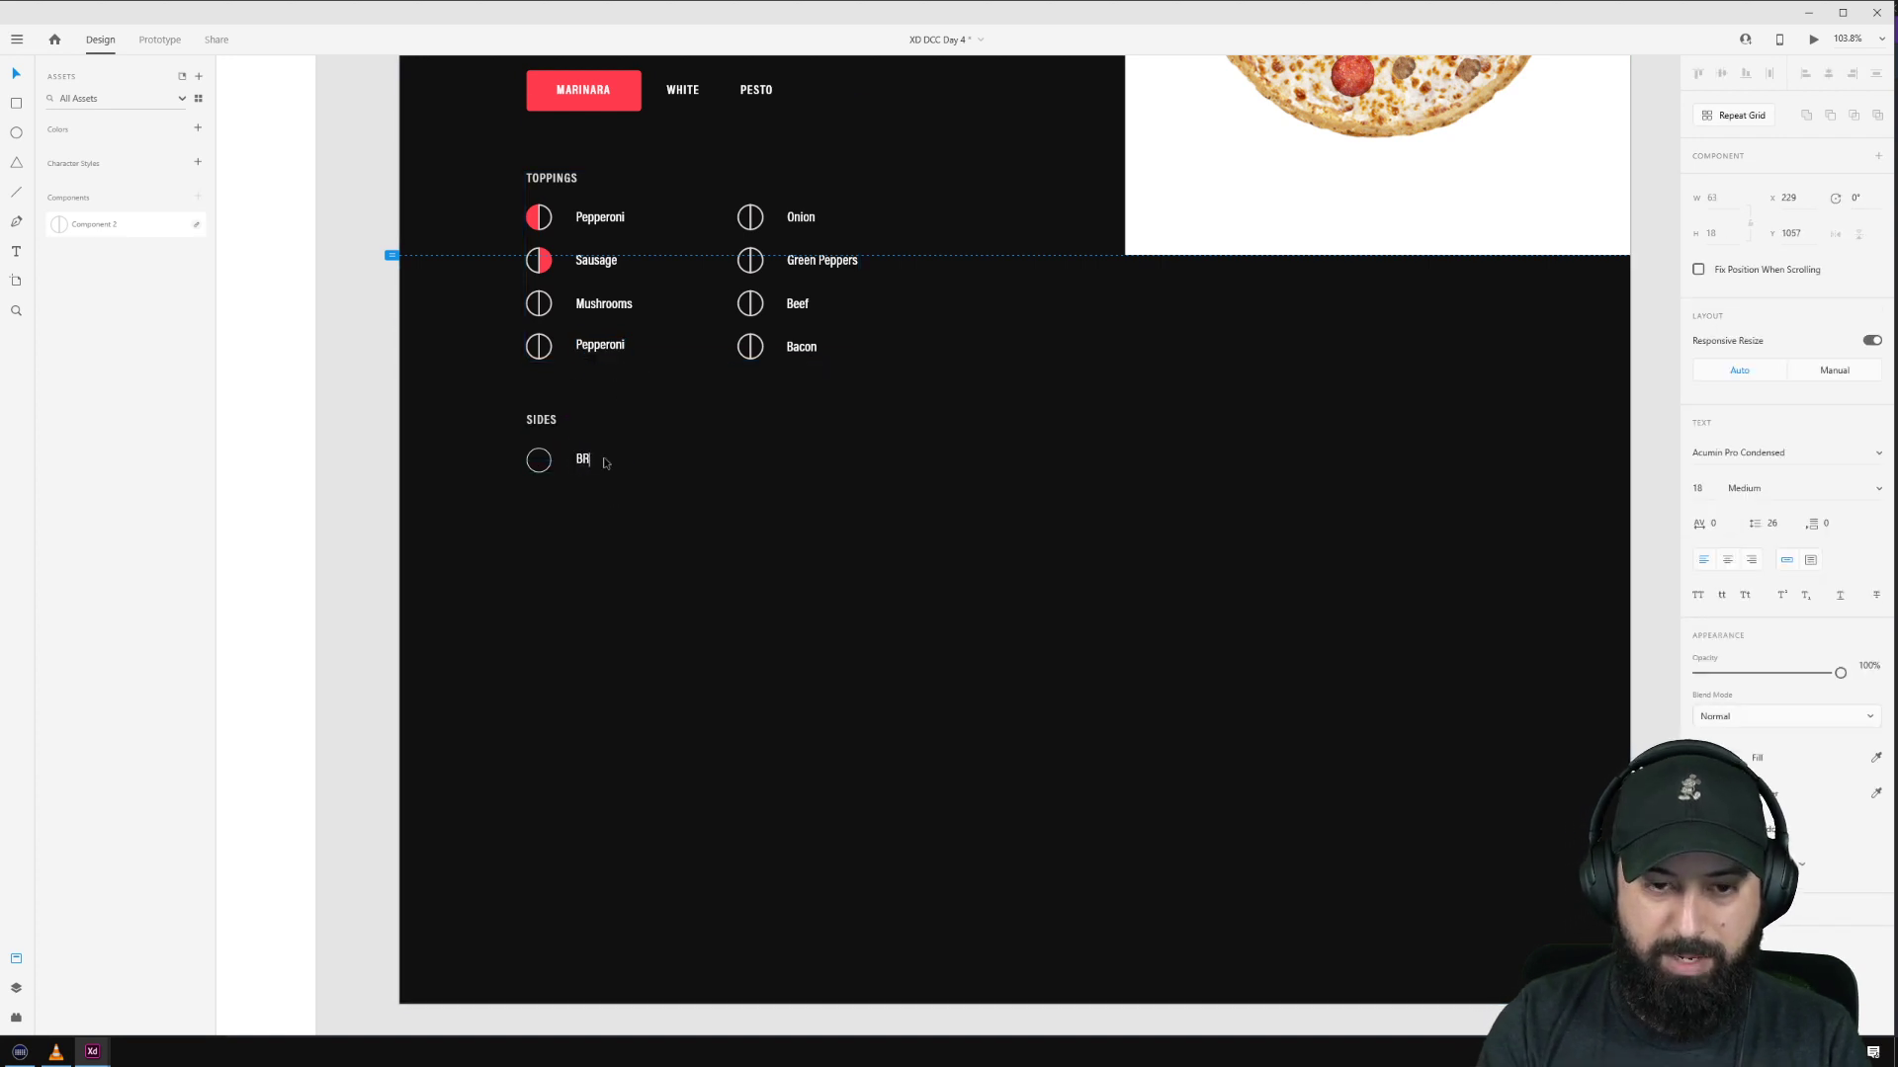
type("EAD")
key("BackSpace")
key("BackSpace")
key("BackSpace")
key("BackSpace")
type("read")
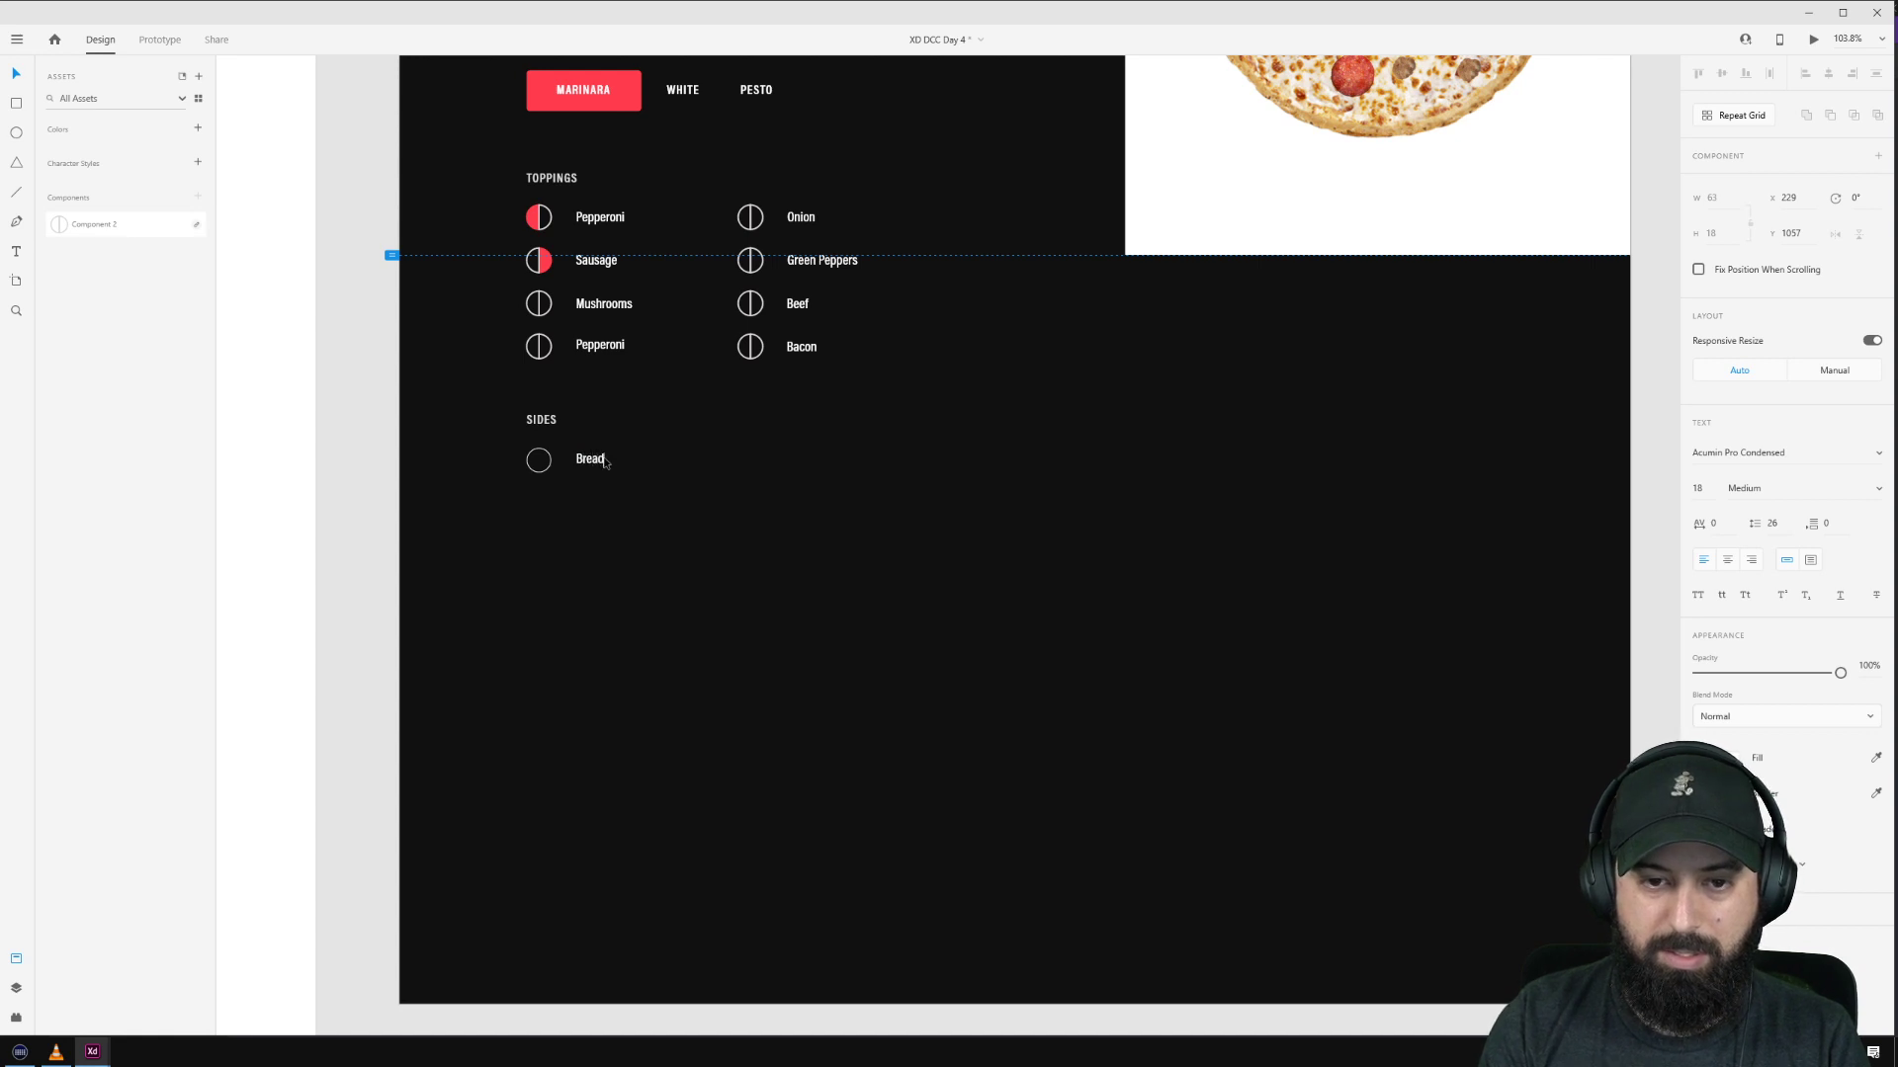
type("sticks")
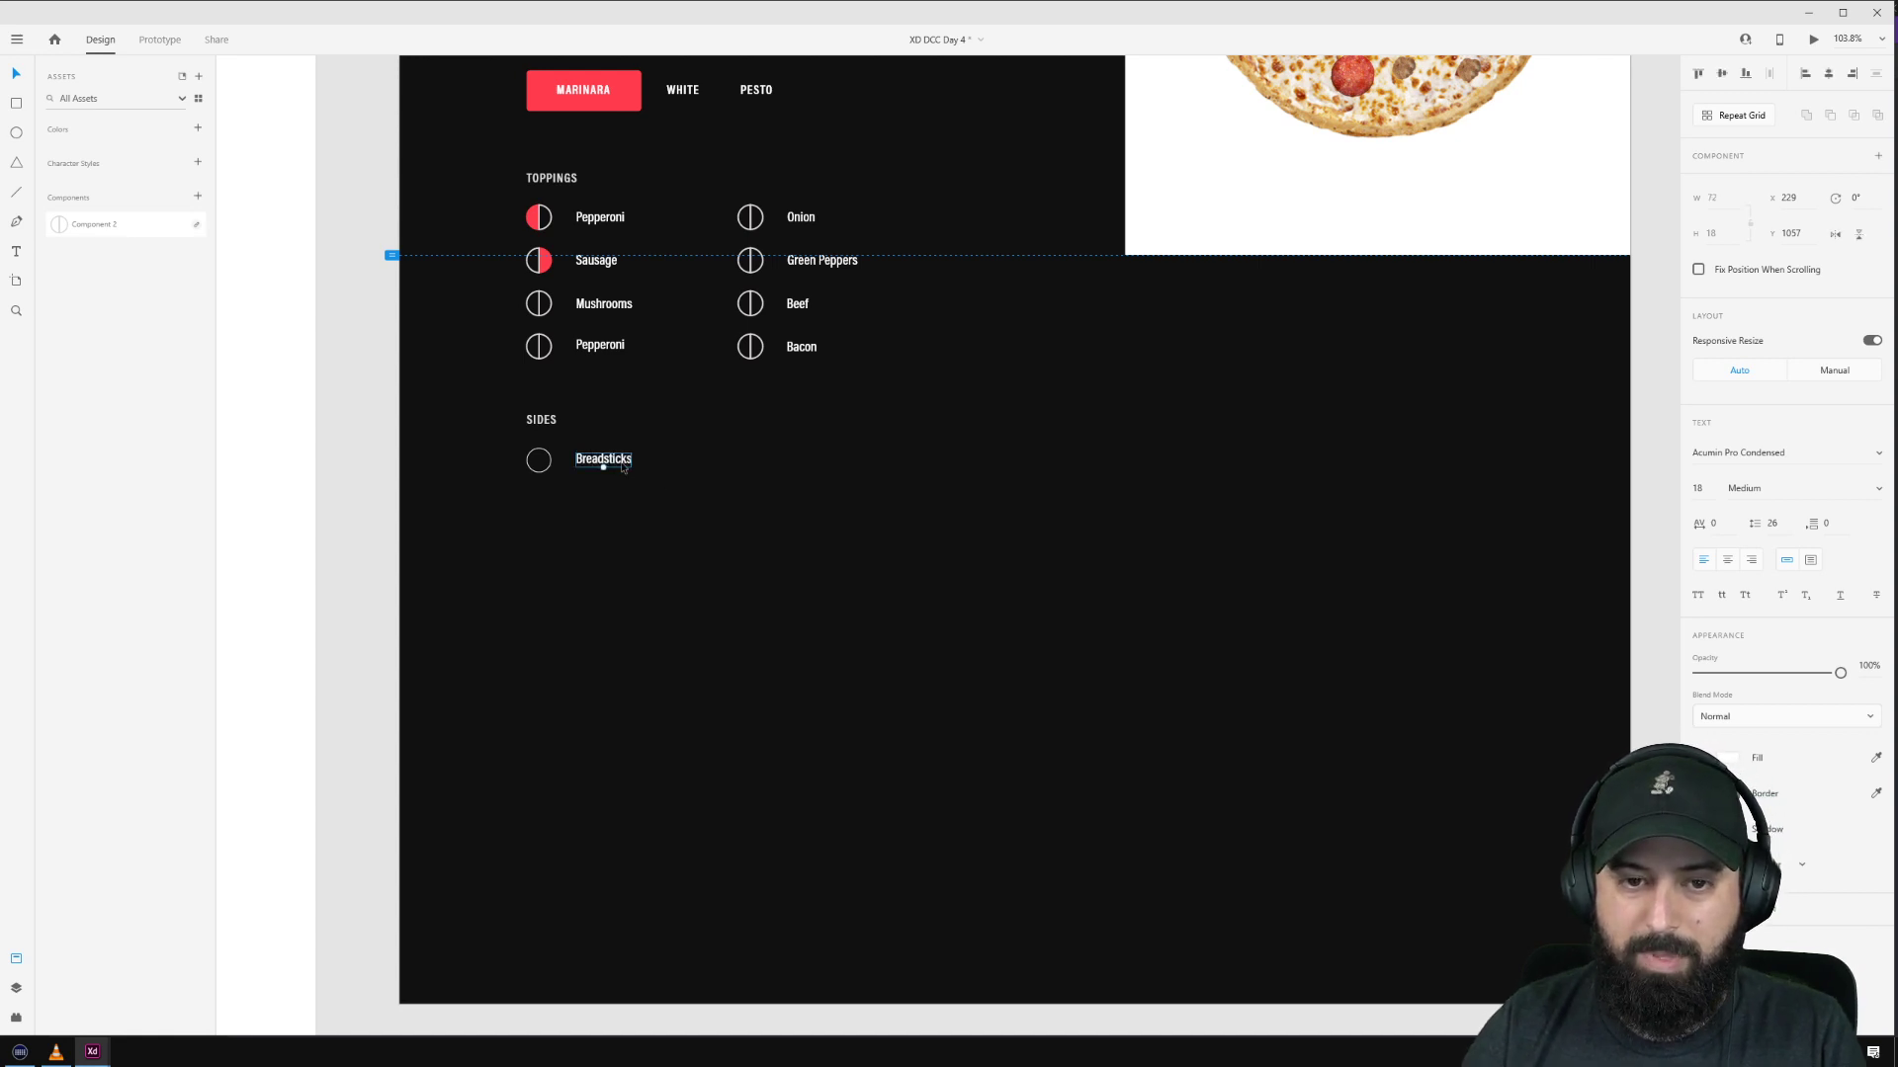
key("Escape")
Step: Duplicate the Breadsticks circle and label as a second option row directly below the original under SIDES
left_click(534, 462, "shift")
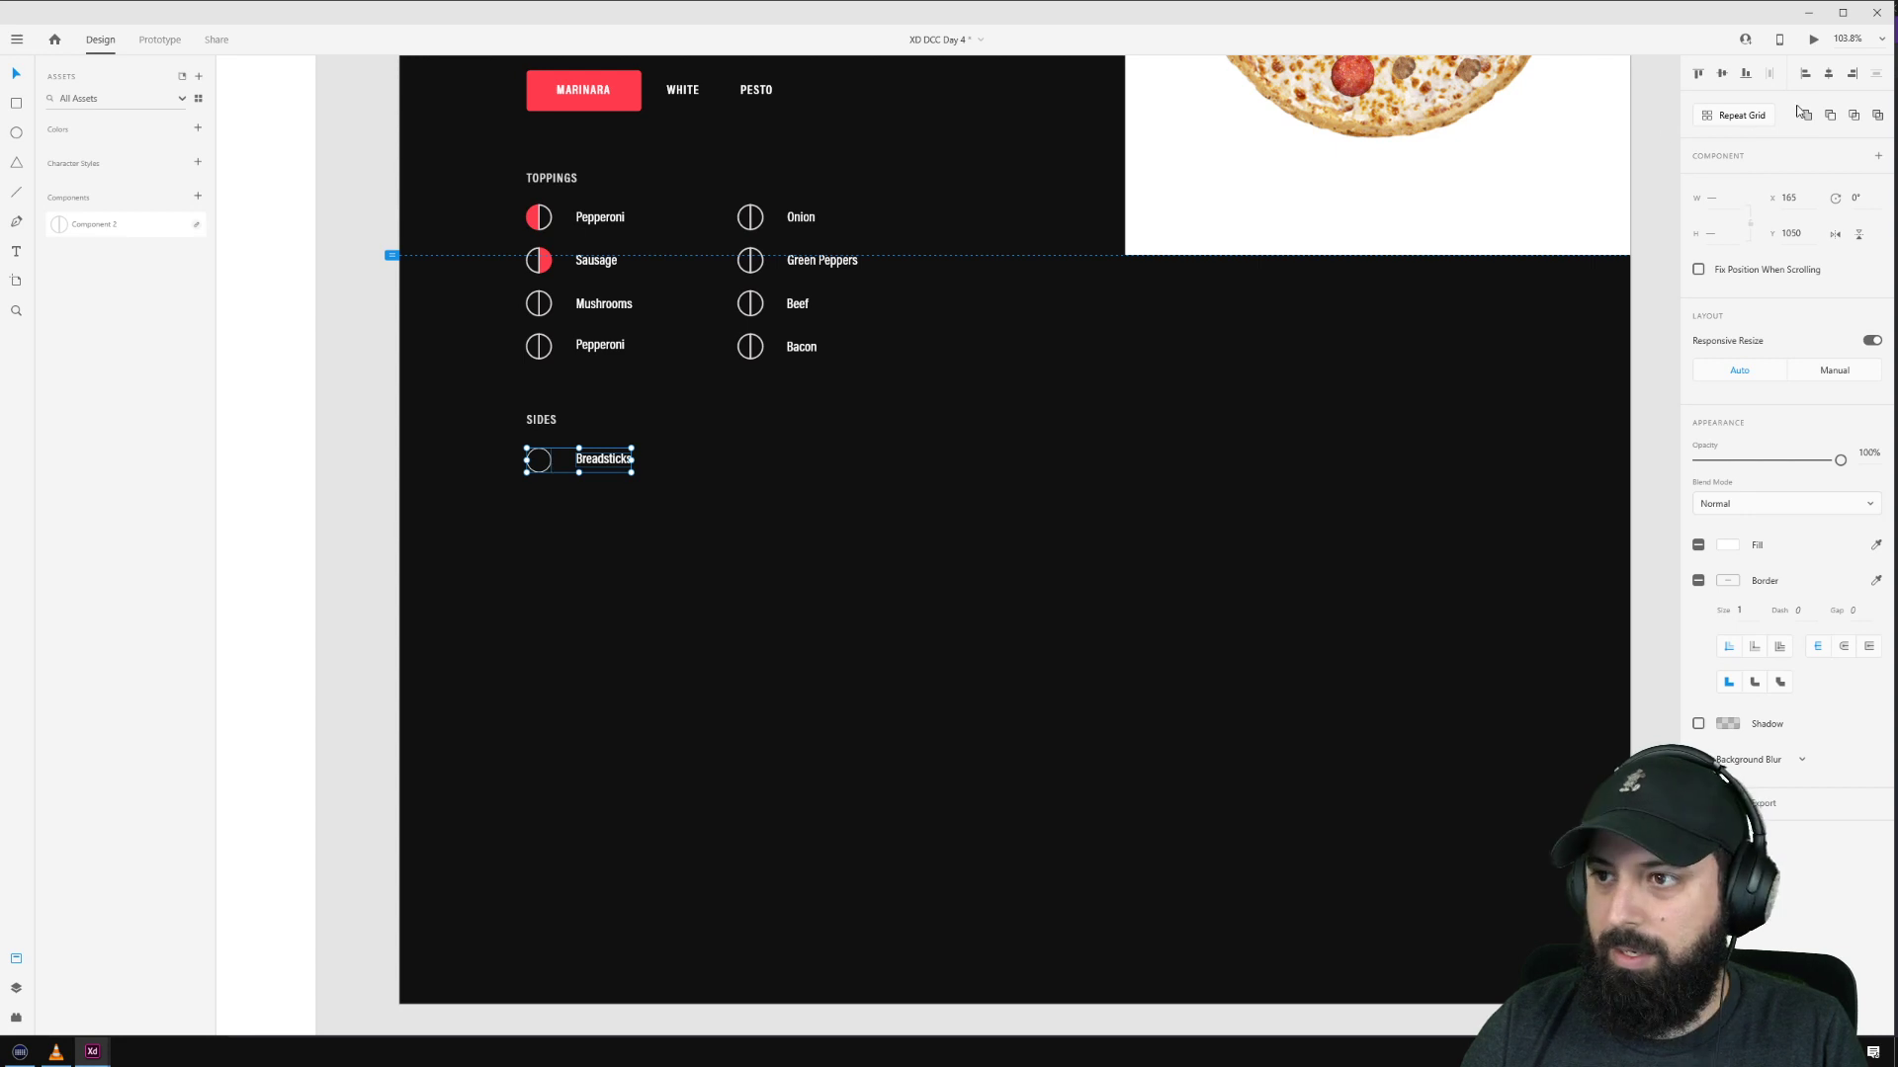
left_click(523, 498)
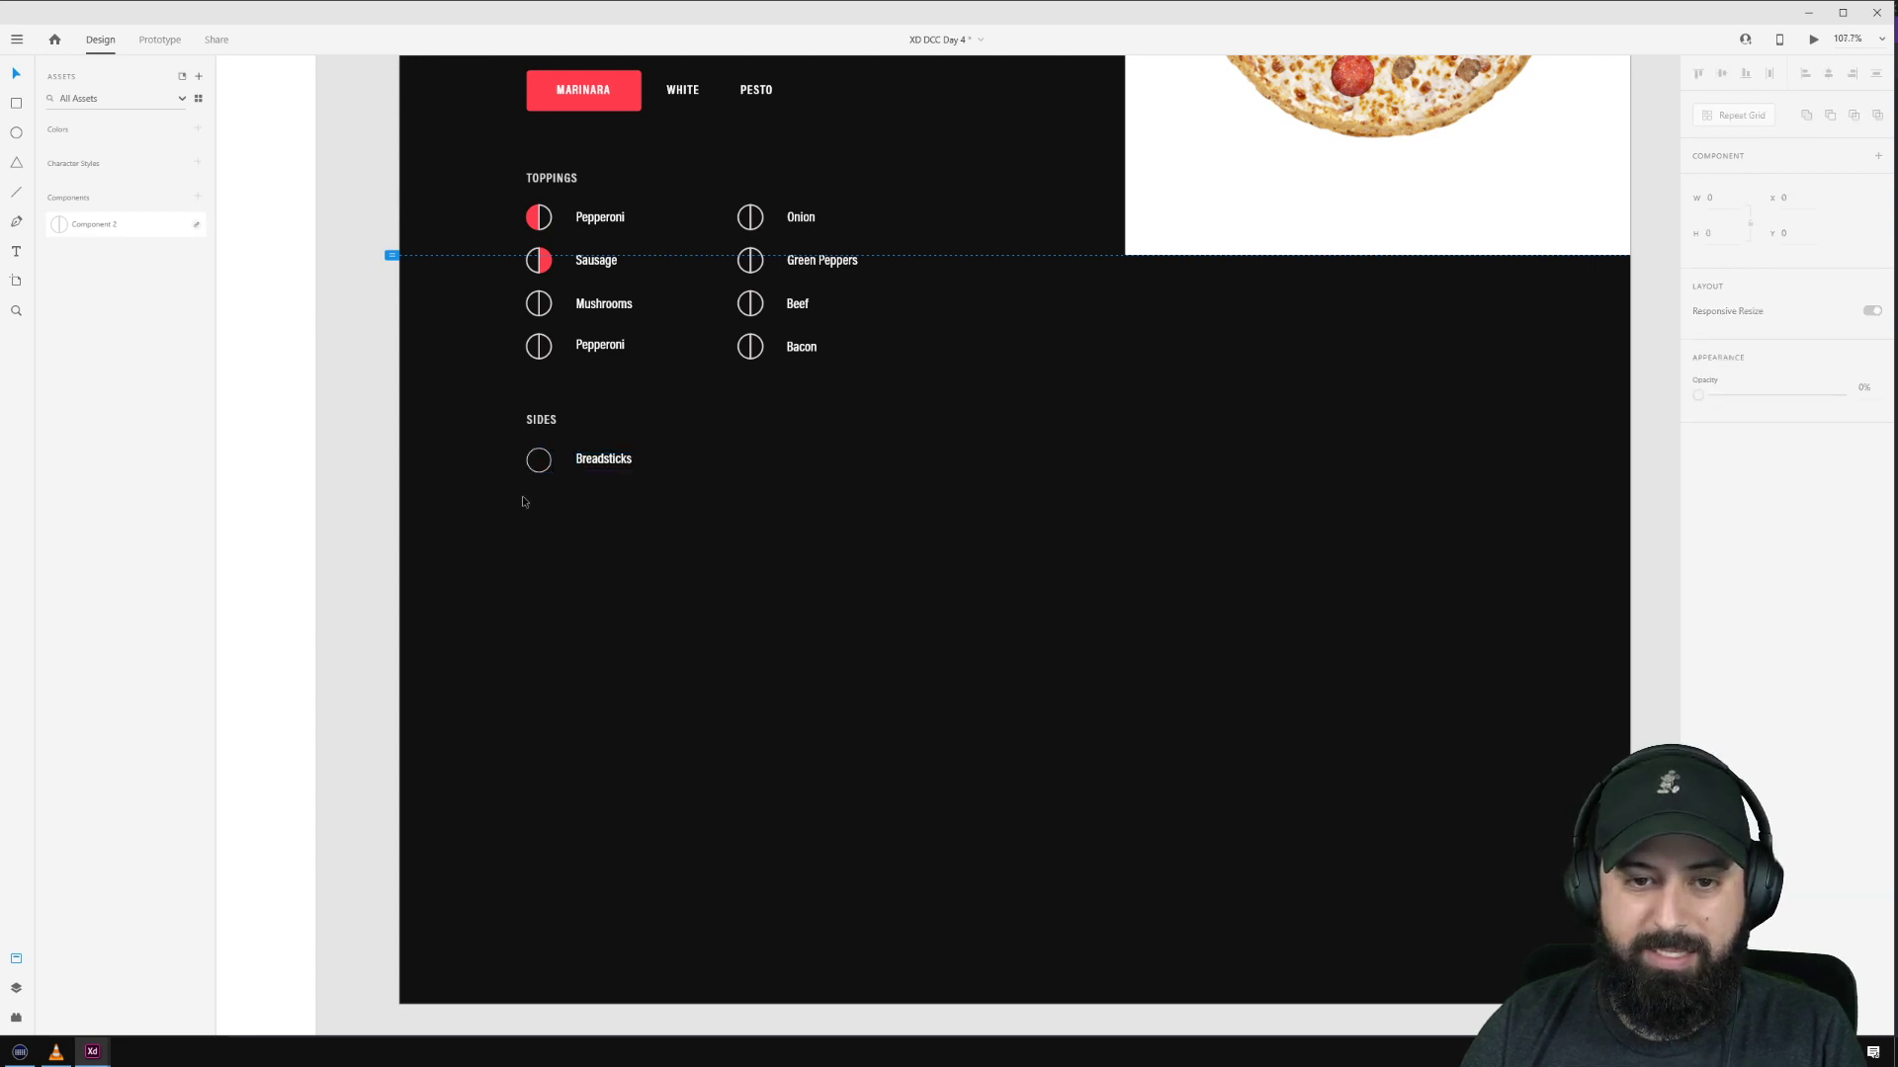
scroll(523, 501, "up", 3)
left_click(656, 432)
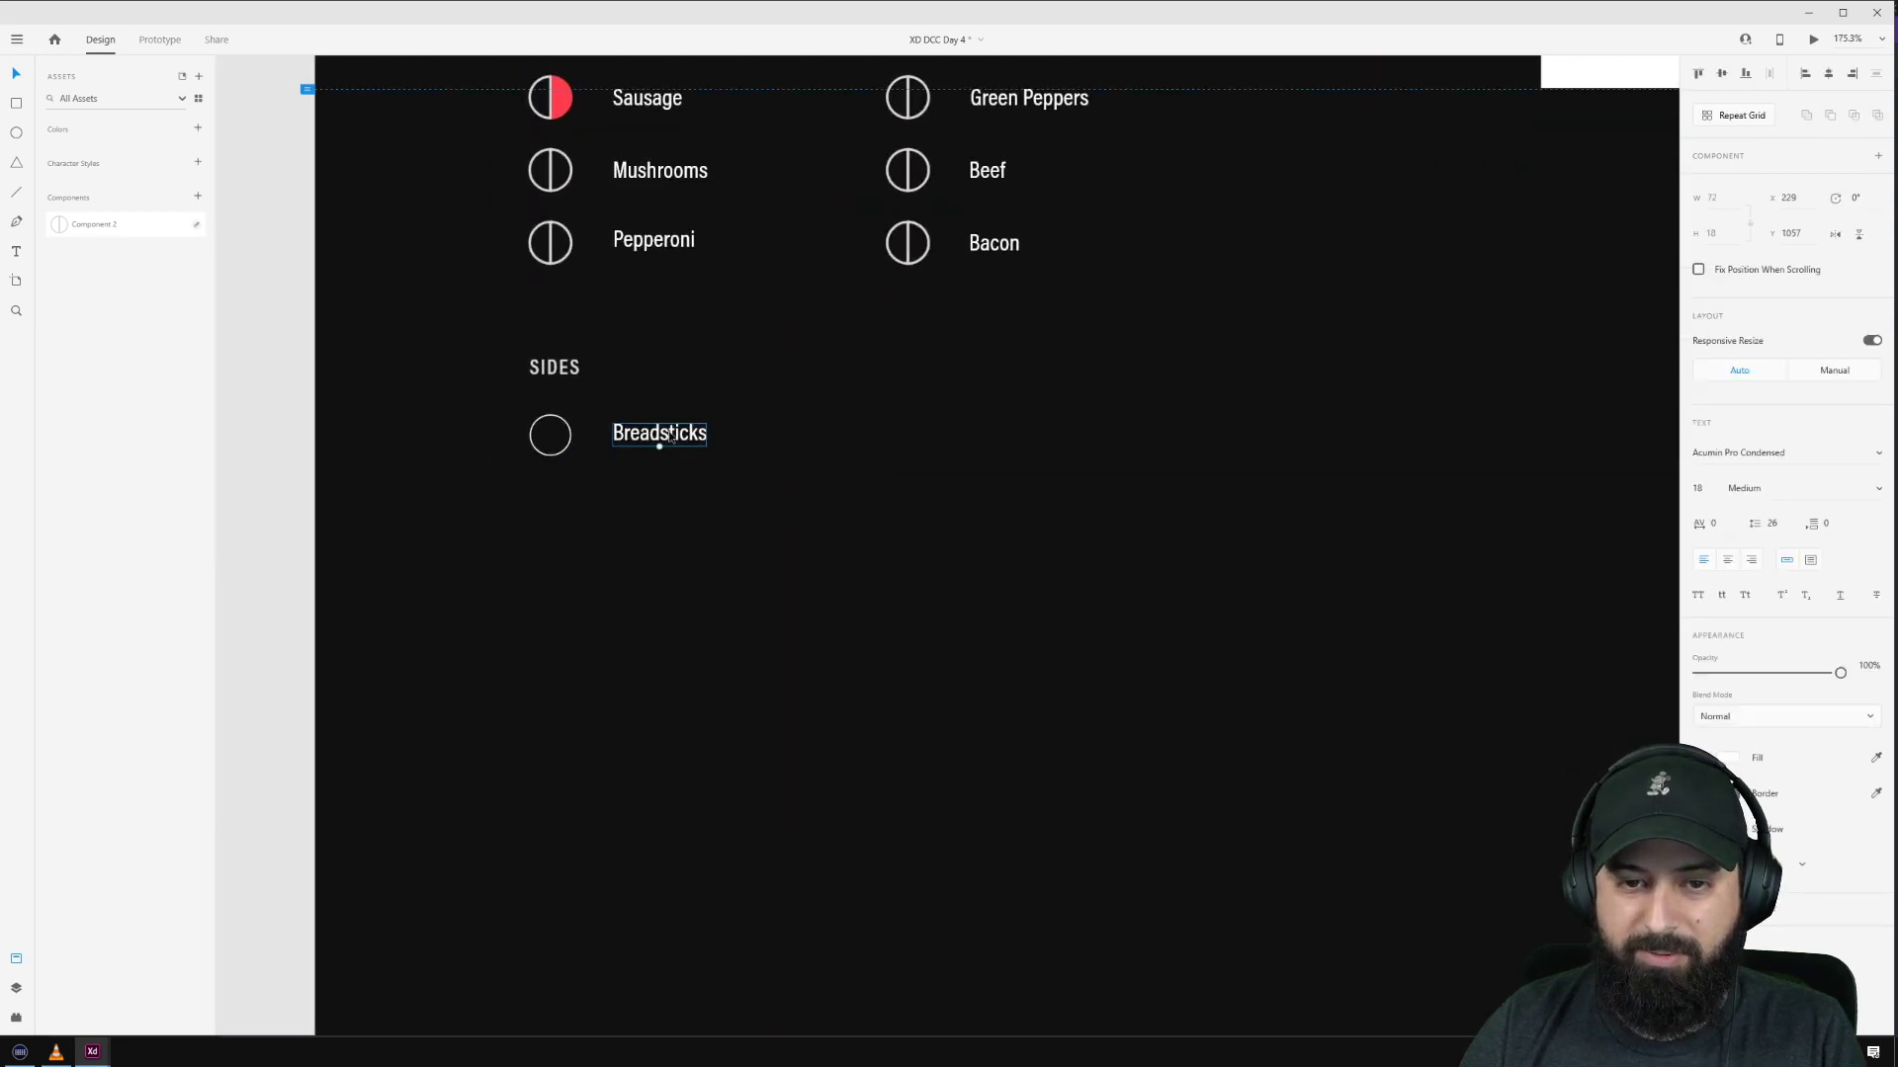
left_click(784, 420)
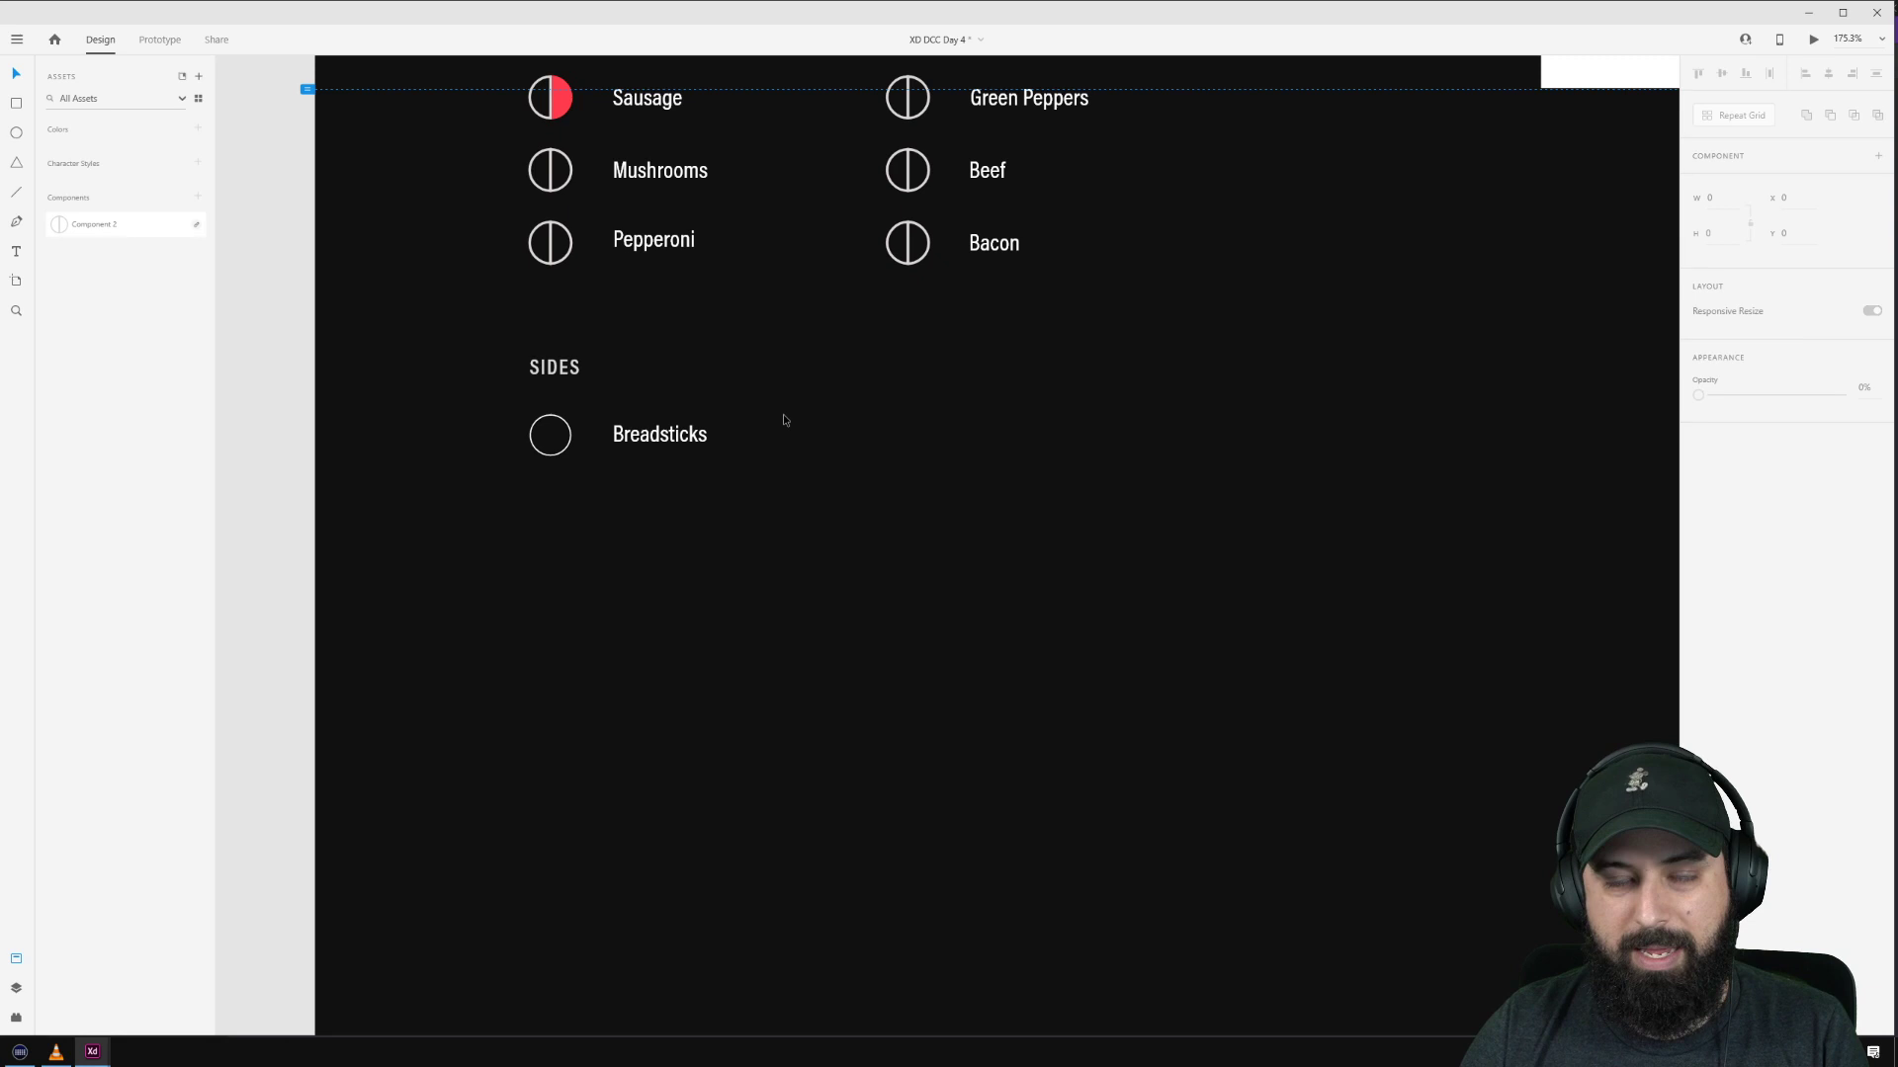
left_click(680, 454)
left_click(569, 451, "shift")
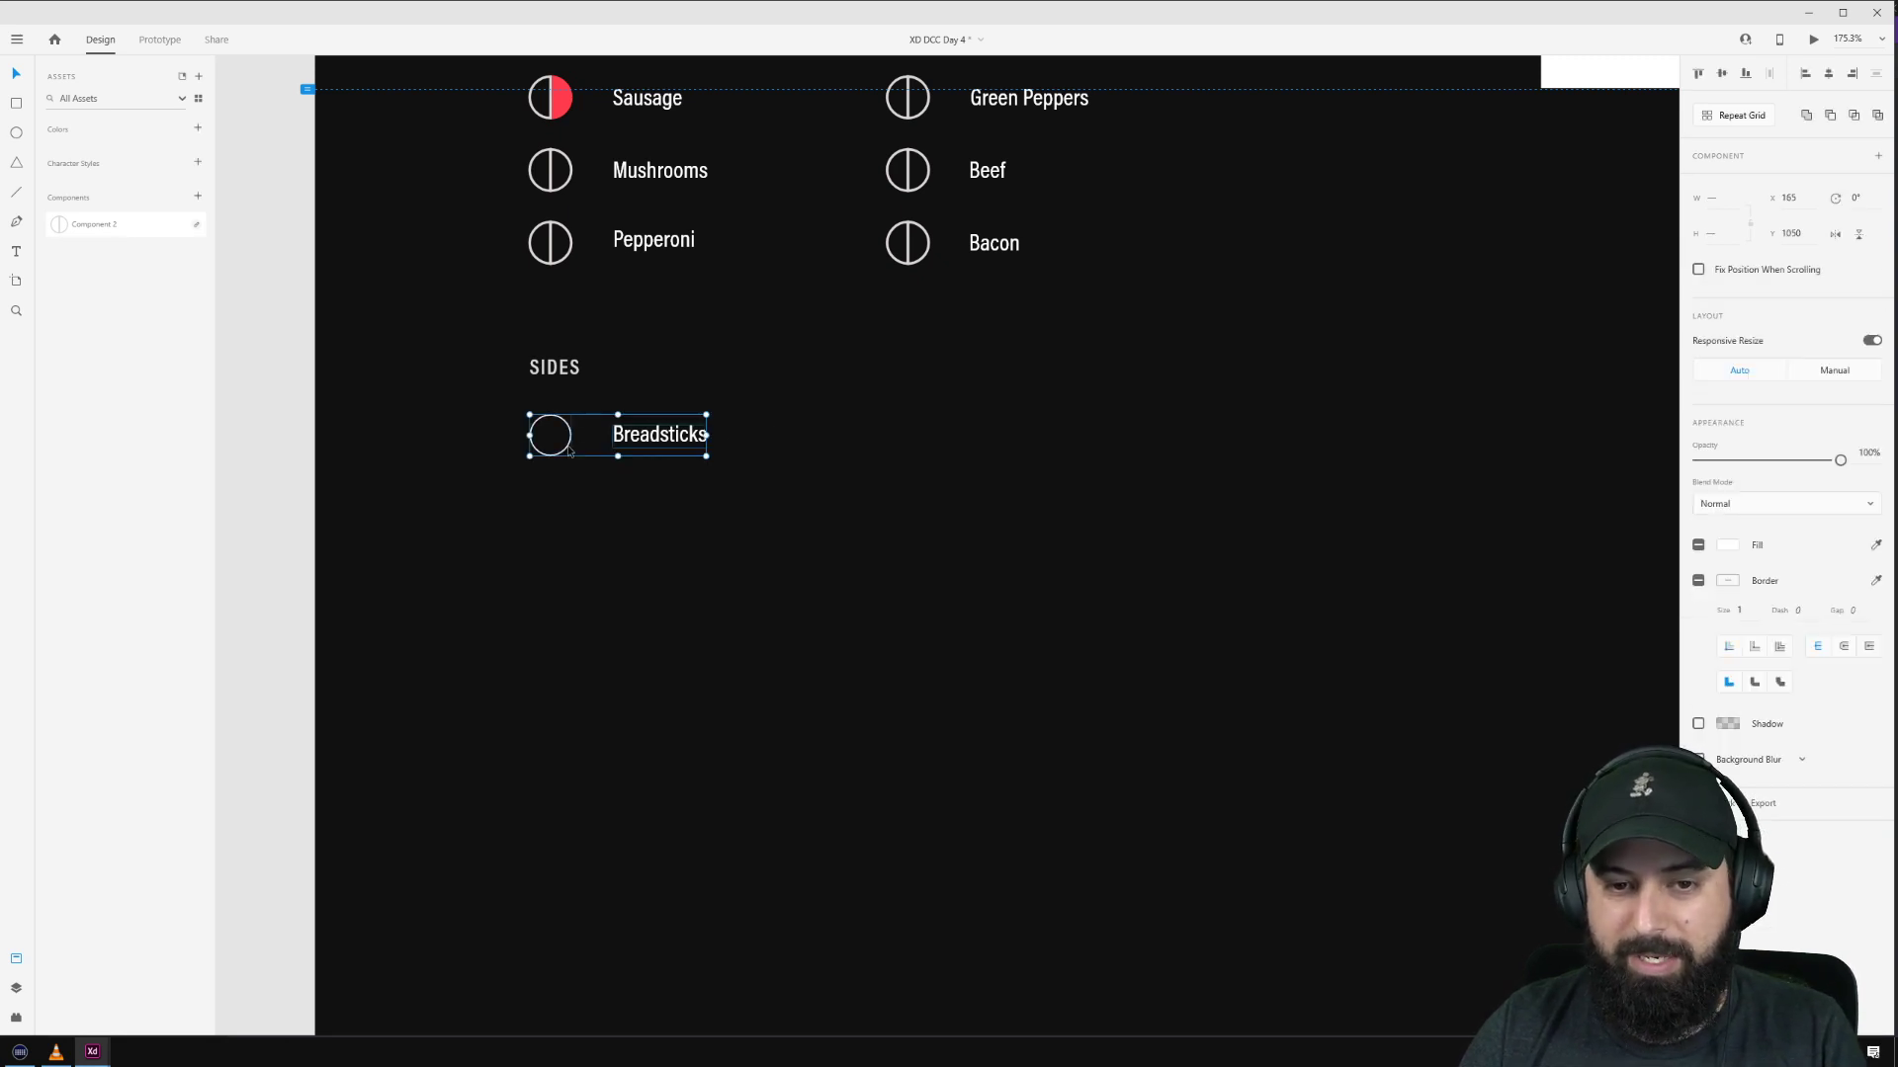
key("alt")
left_click_drag(666, 501, 653, 507)
left_click(769, 508)
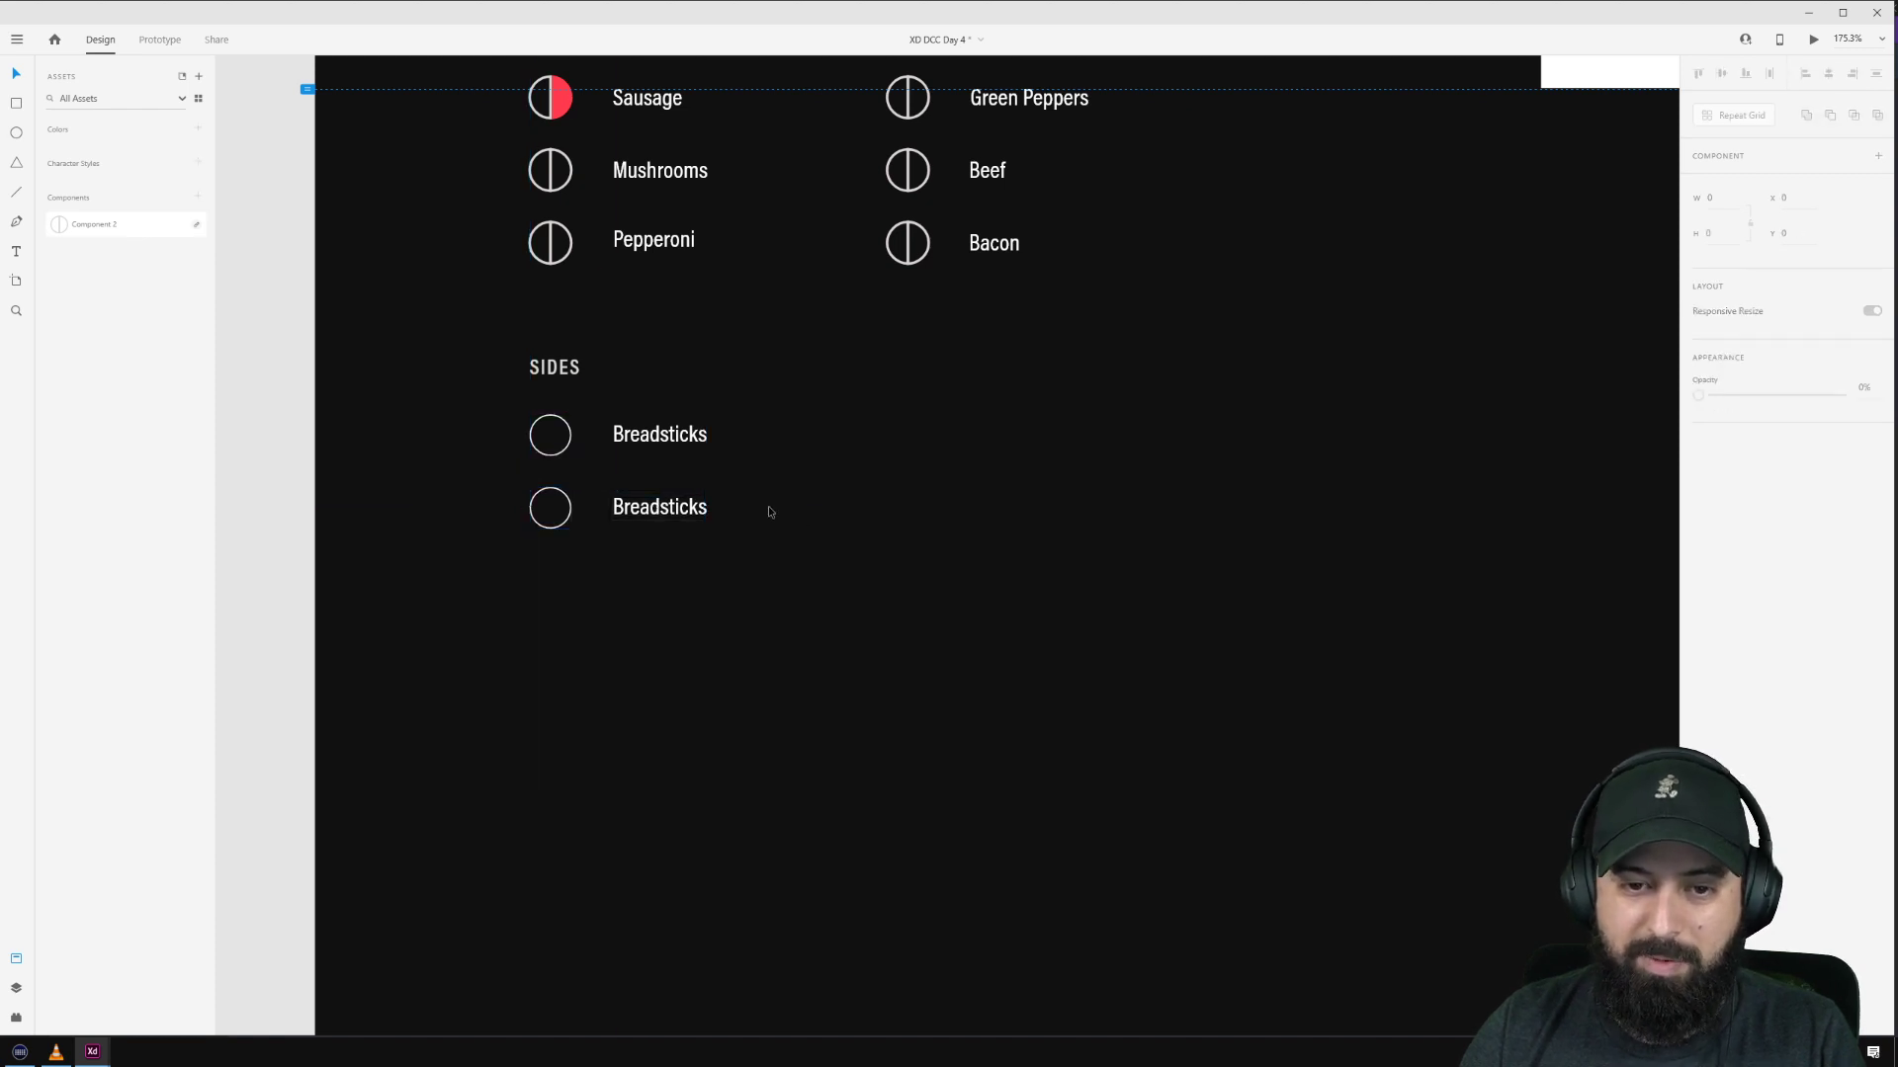
Step: Change the second SIDES label to Chicken Wangz
double_click(656, 506)
double_click(656, 506)
type("Chick")
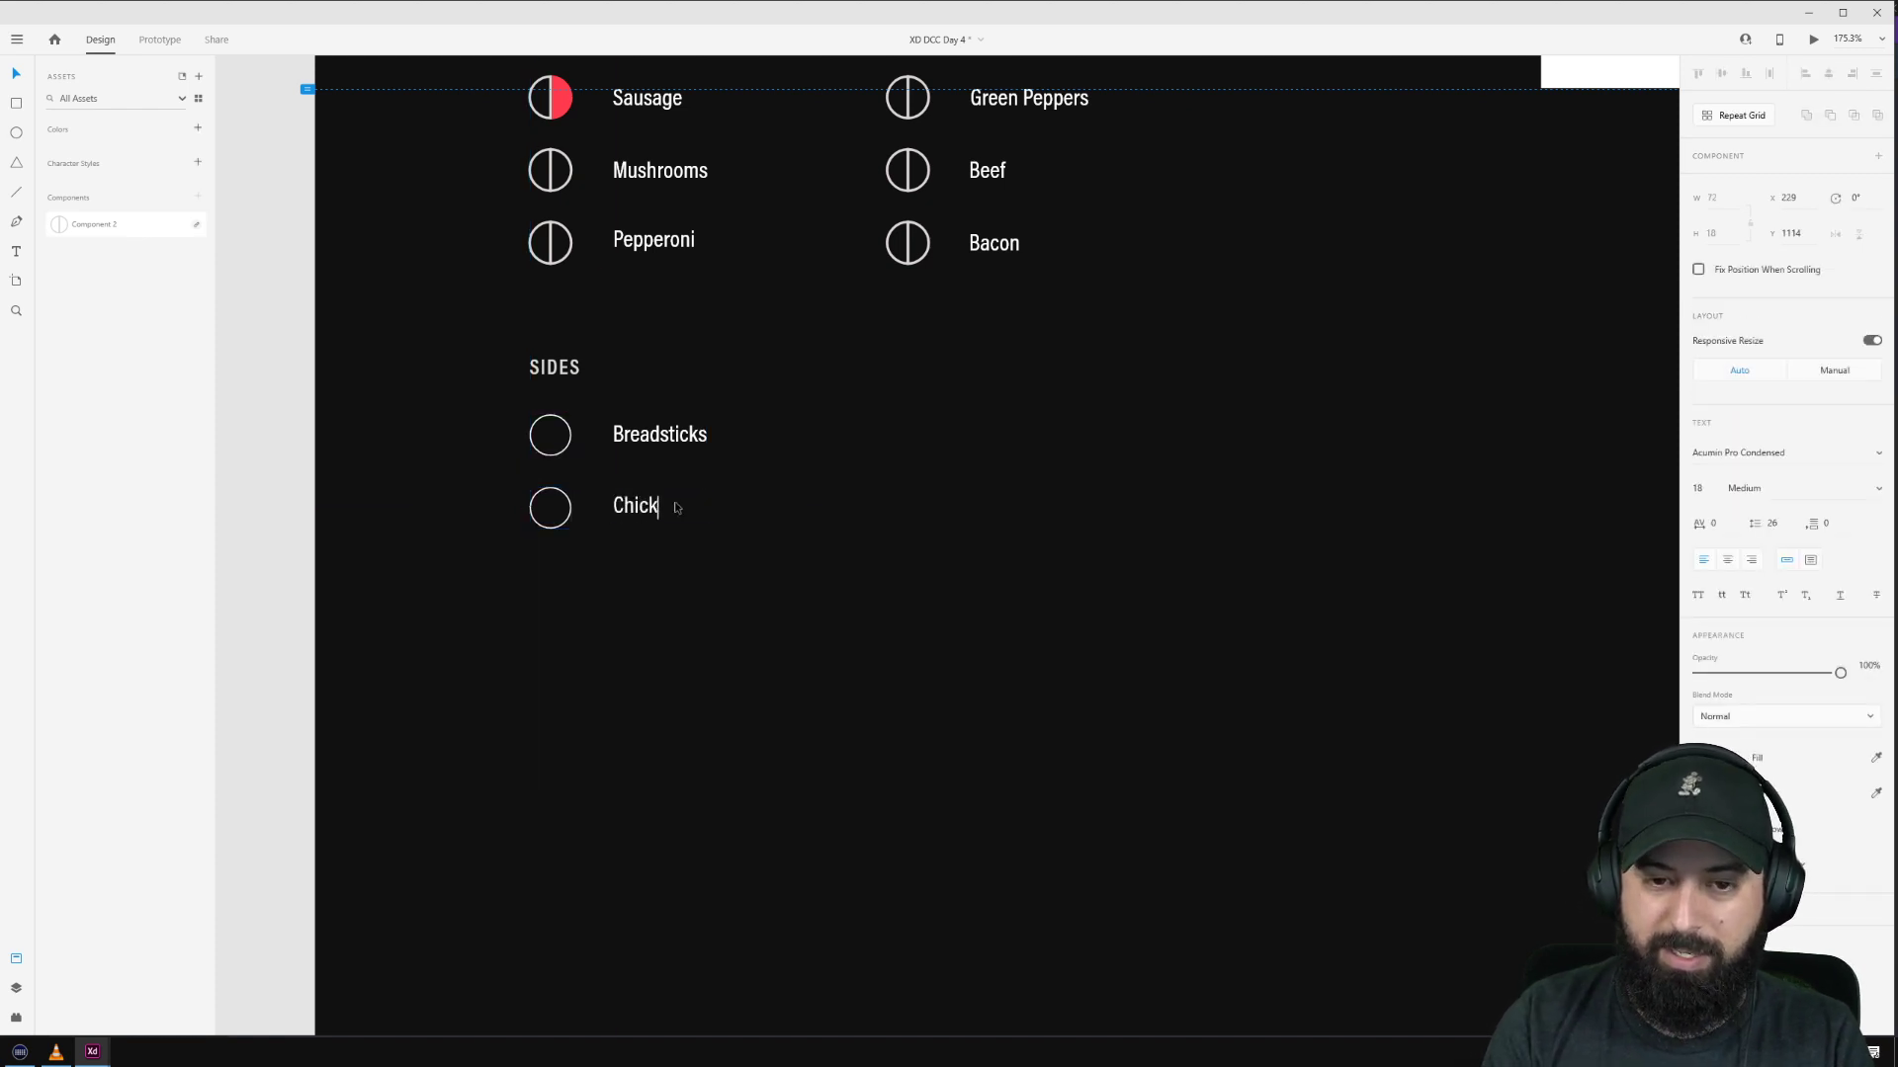
type("en Wangz")
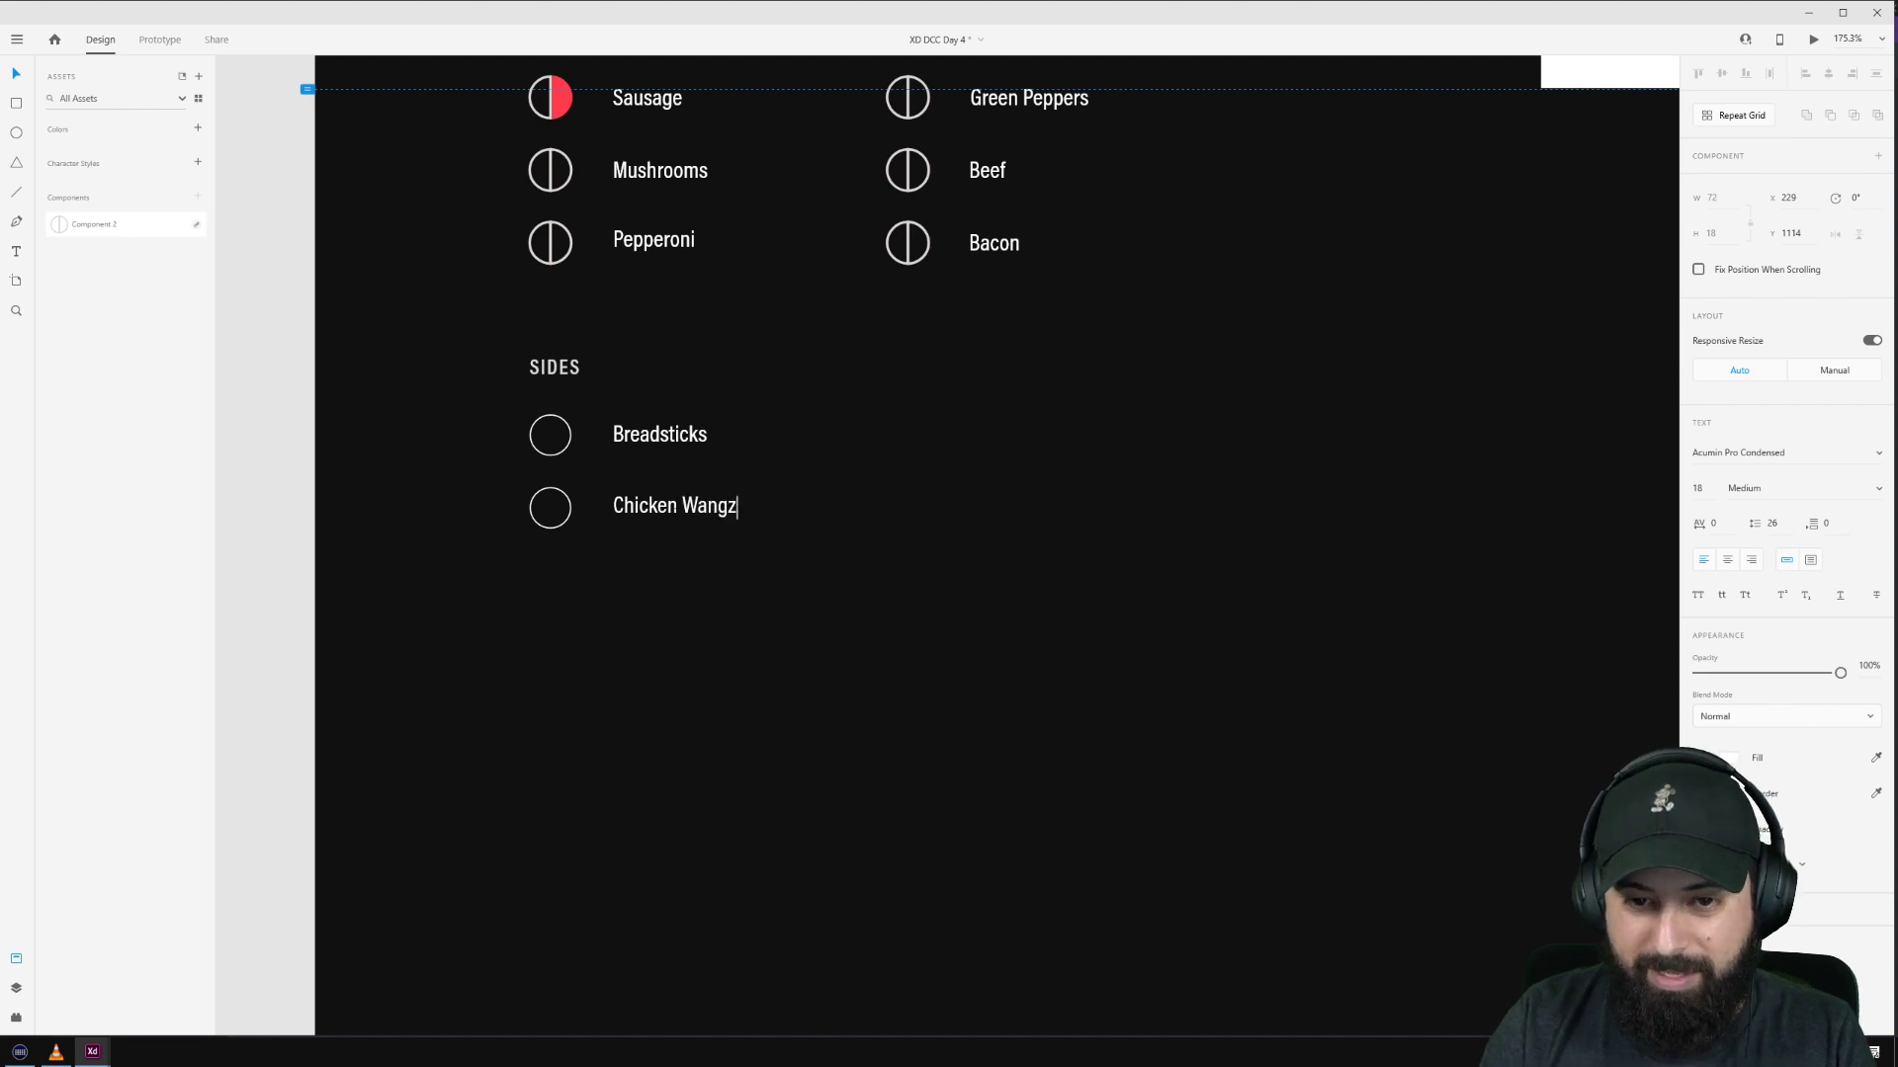
key("Escape")
Step: Replace the second SIDES label's text with Lemon Pepper Chicken Wings
scroll(867, 731, "down", 4)
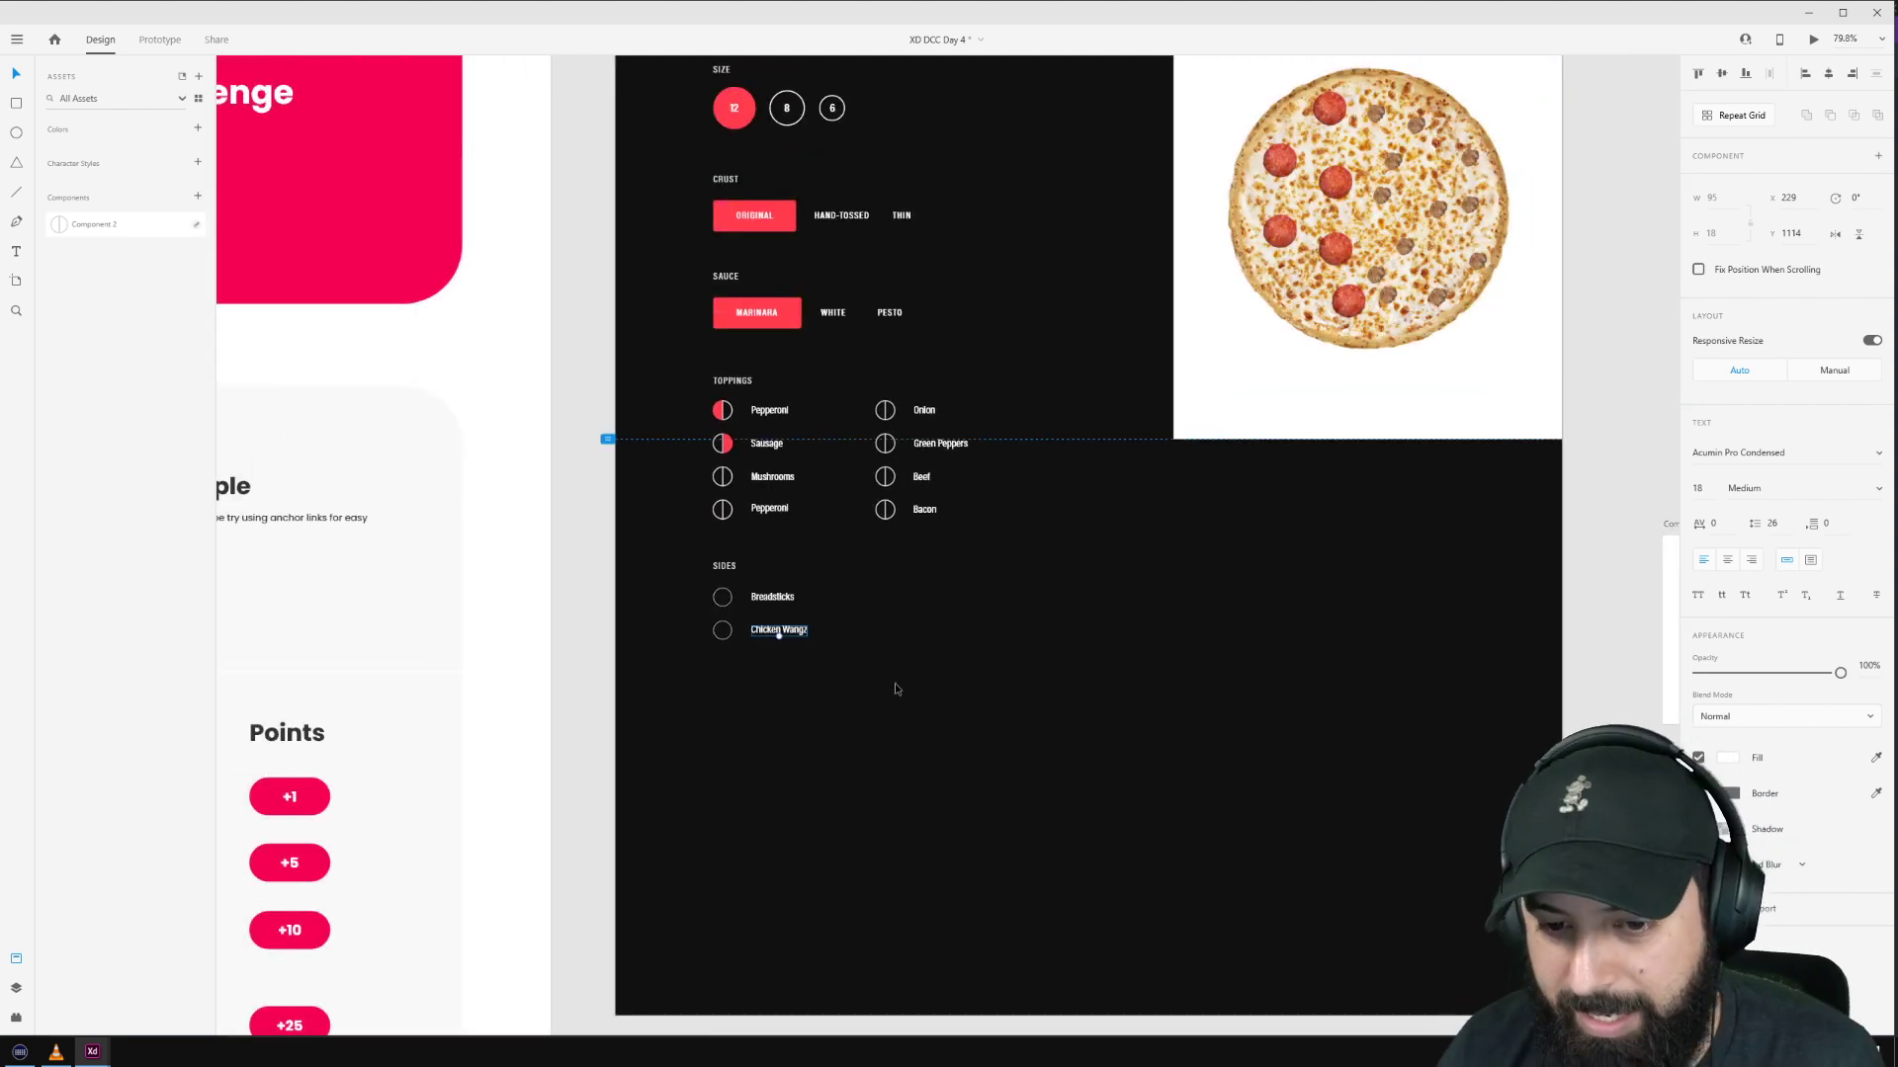
double_click(794, 637)
type("L")
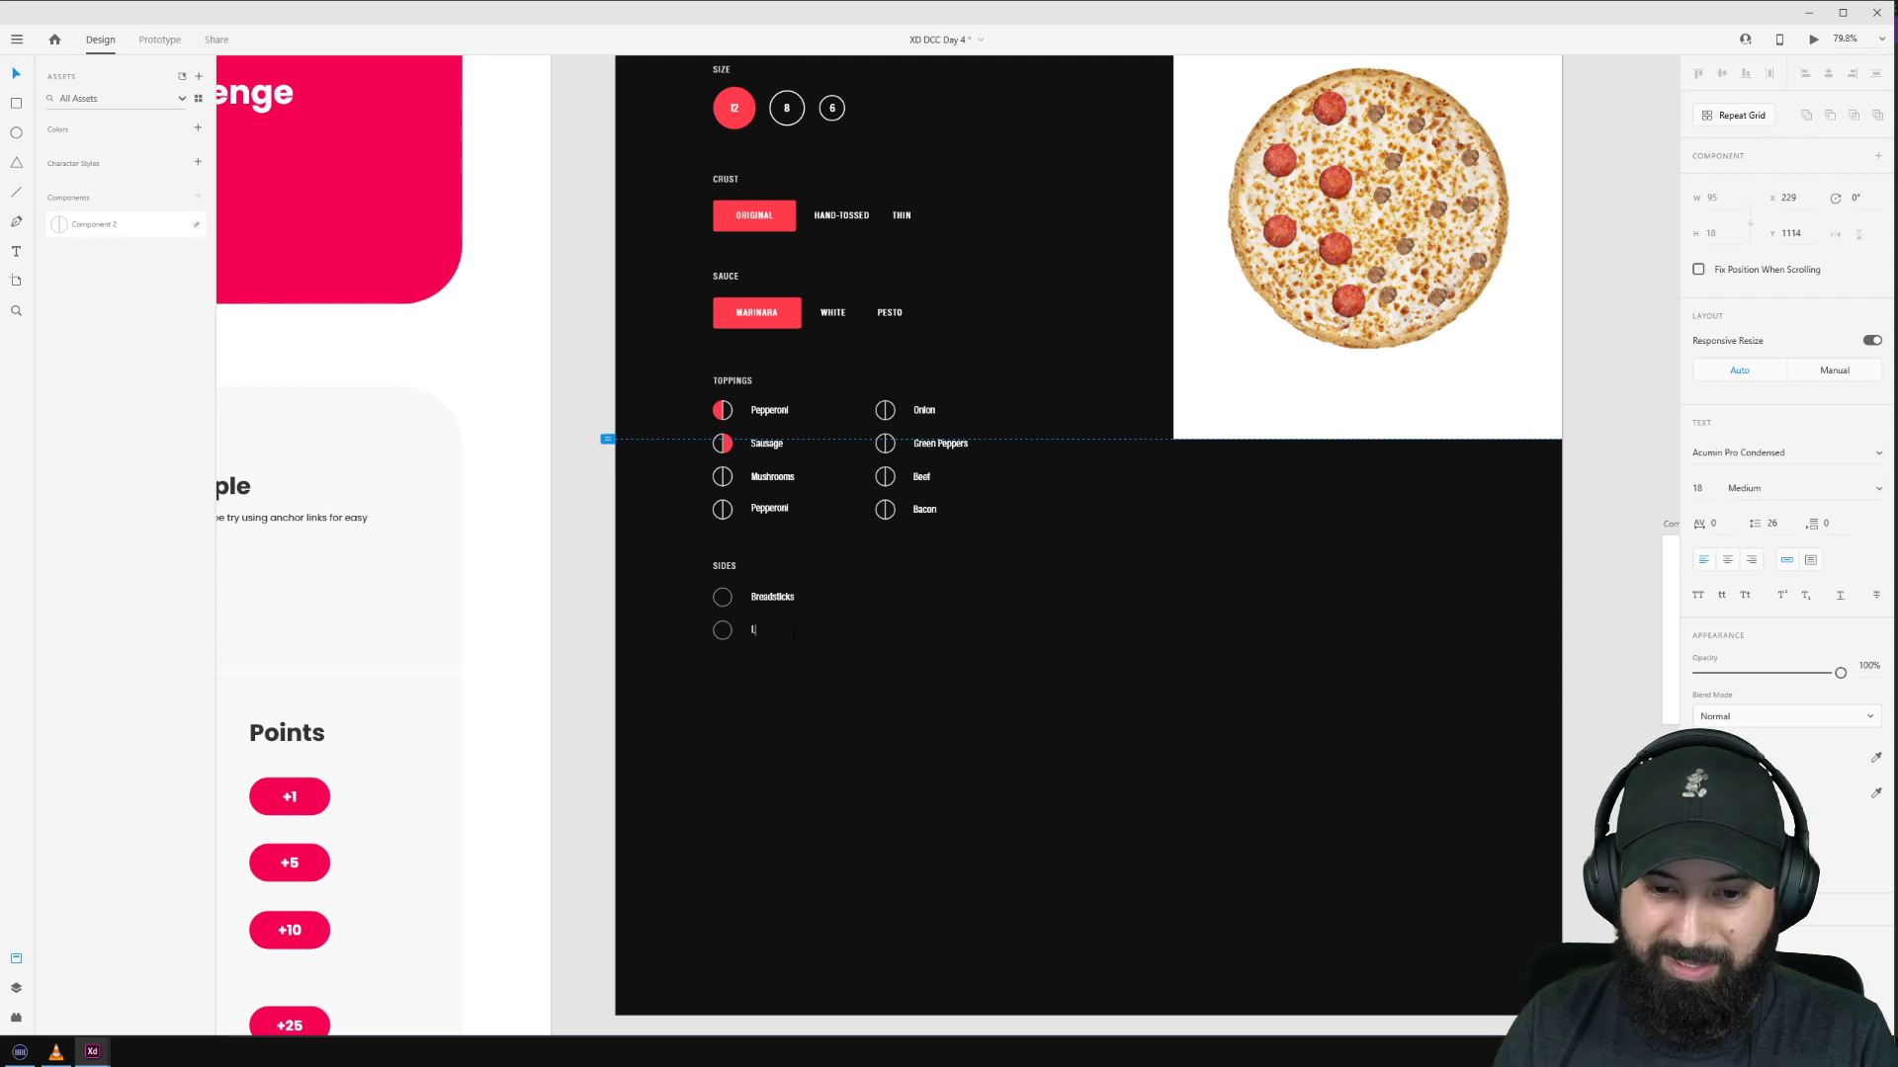
type("em")
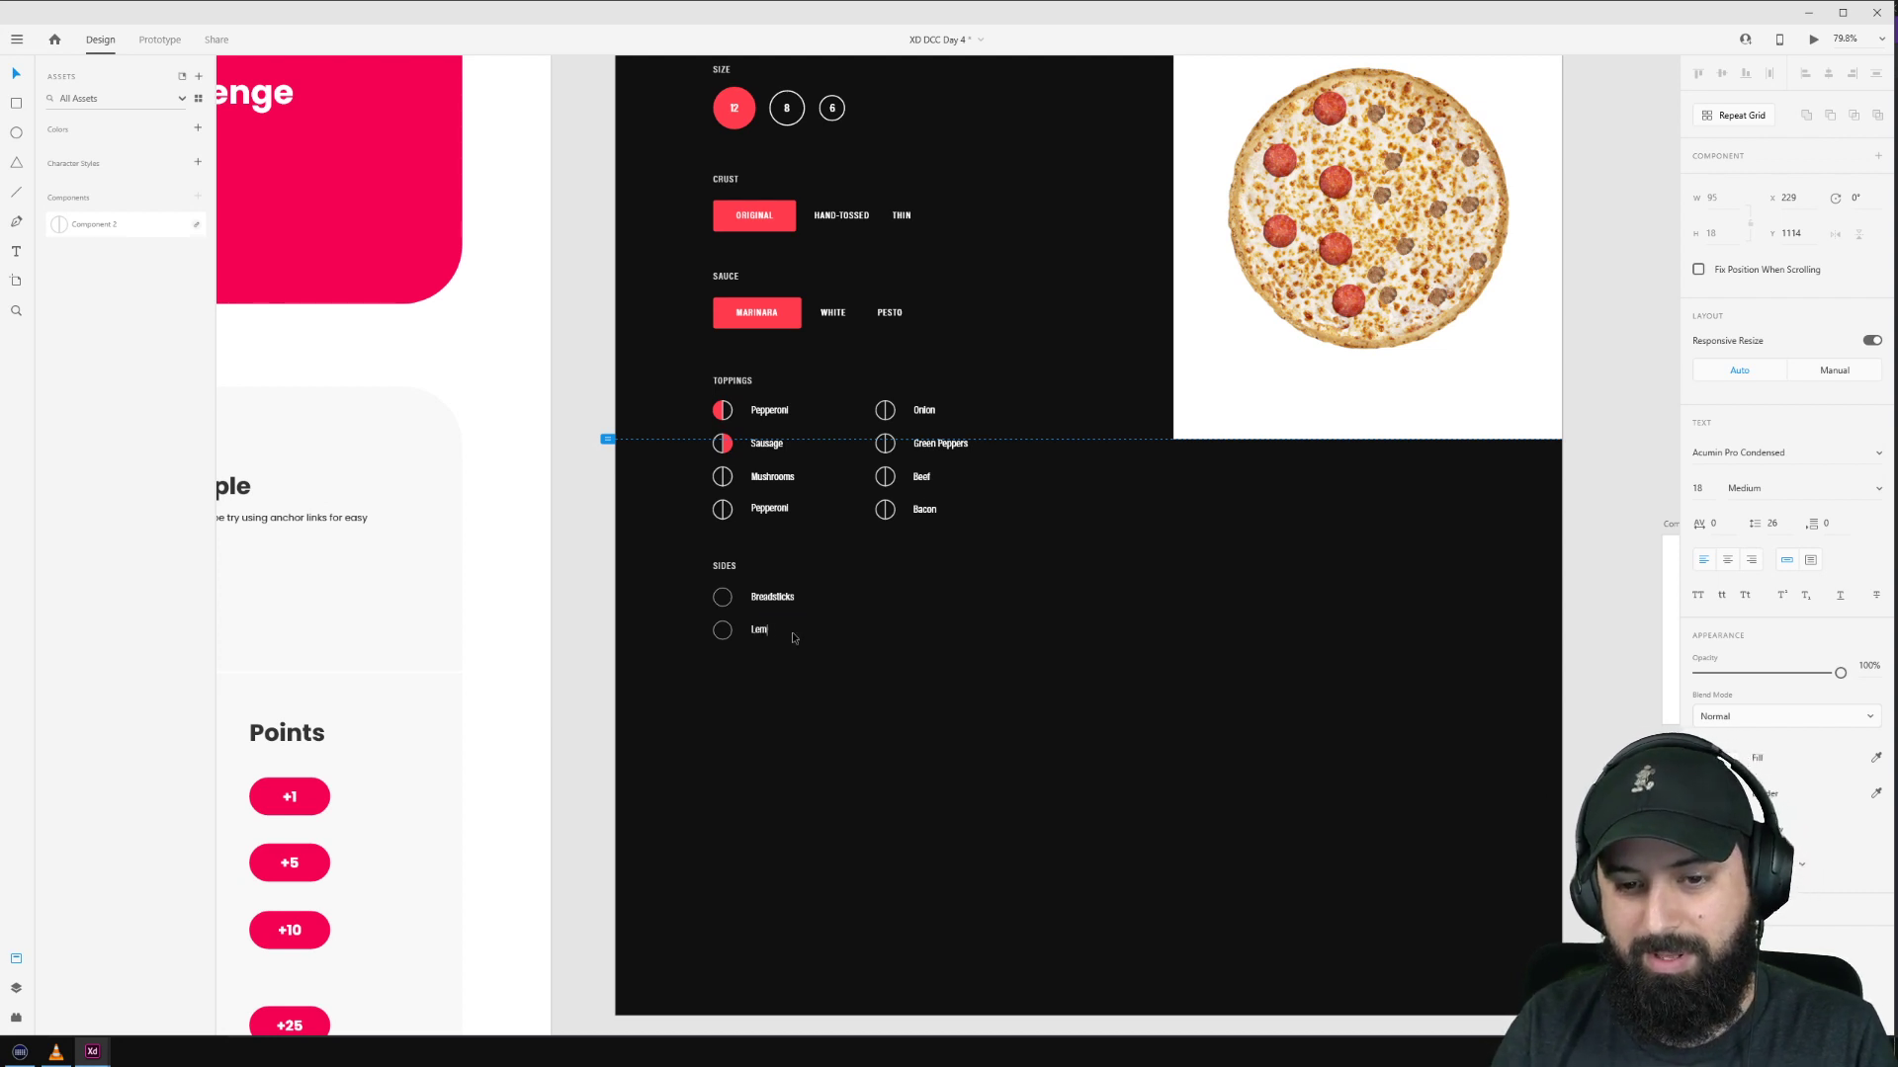
type("on Pepper Chick")
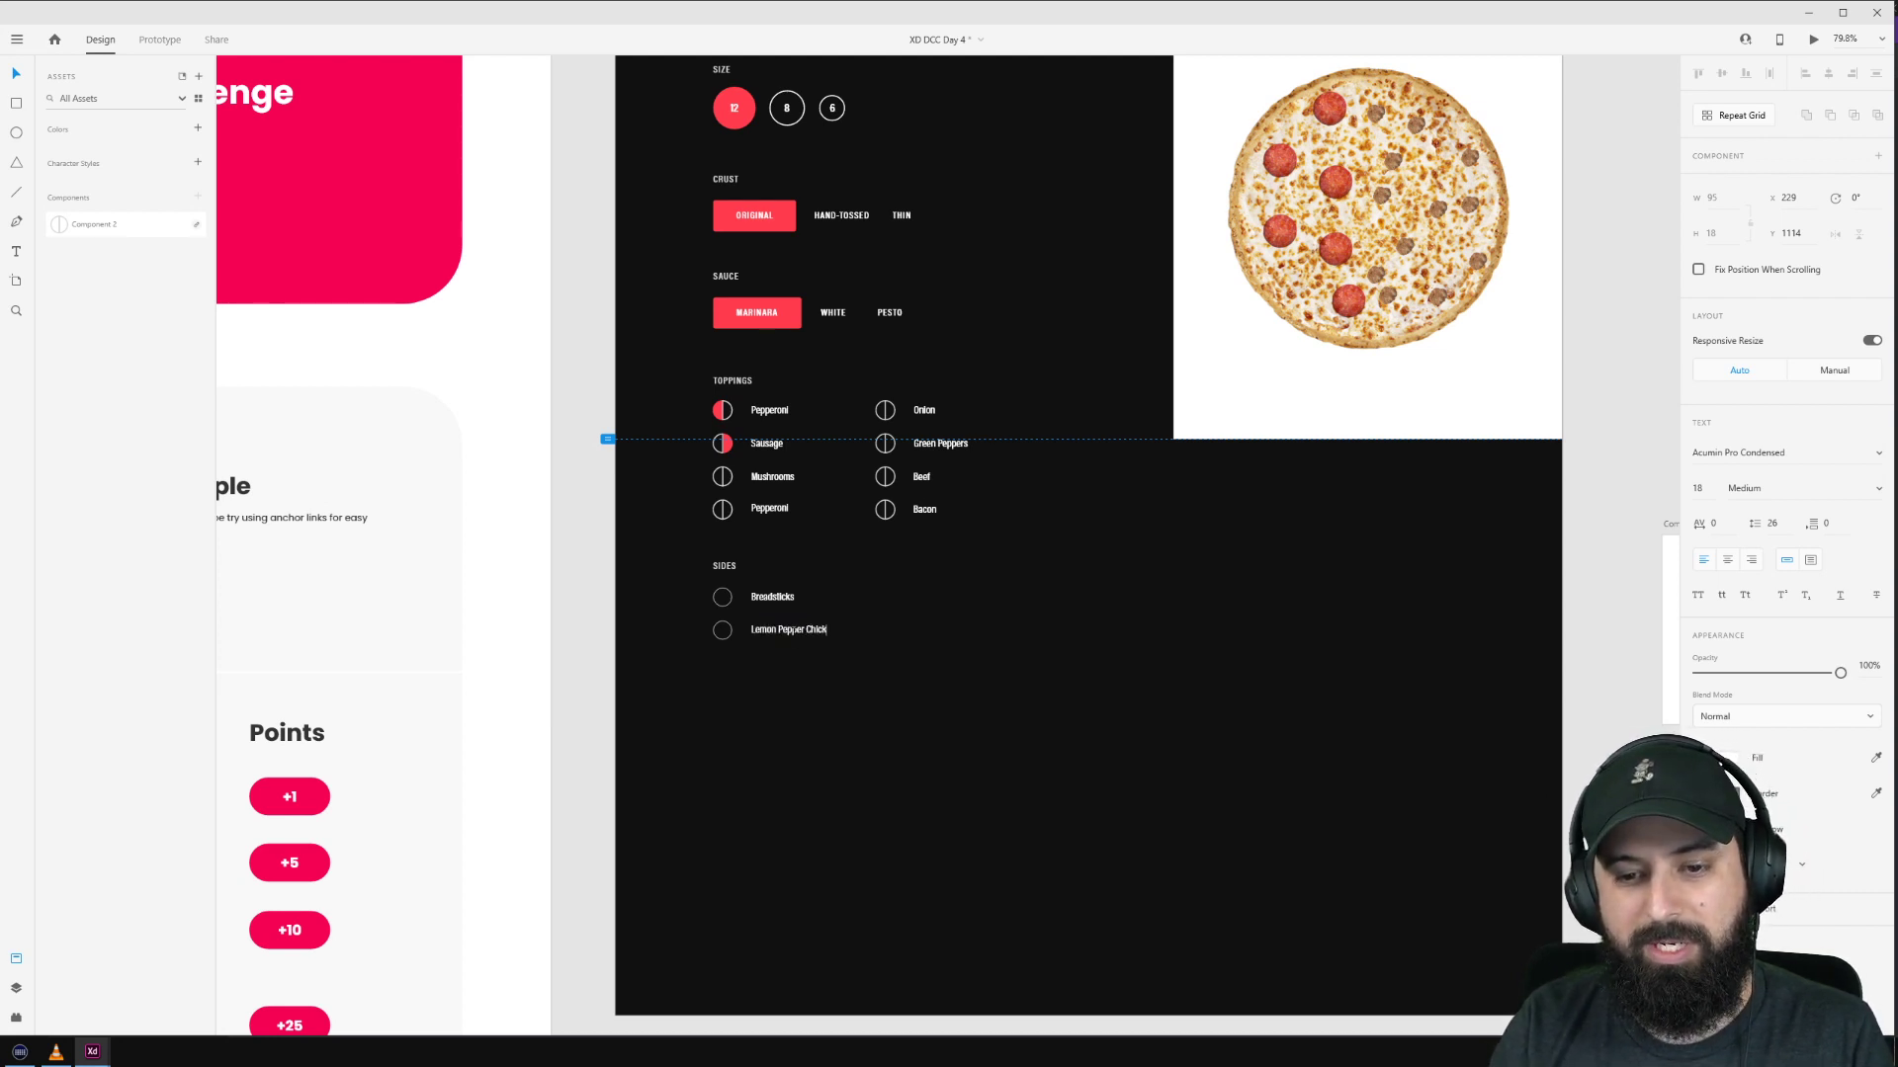
type("en Wings")
key("Escape")
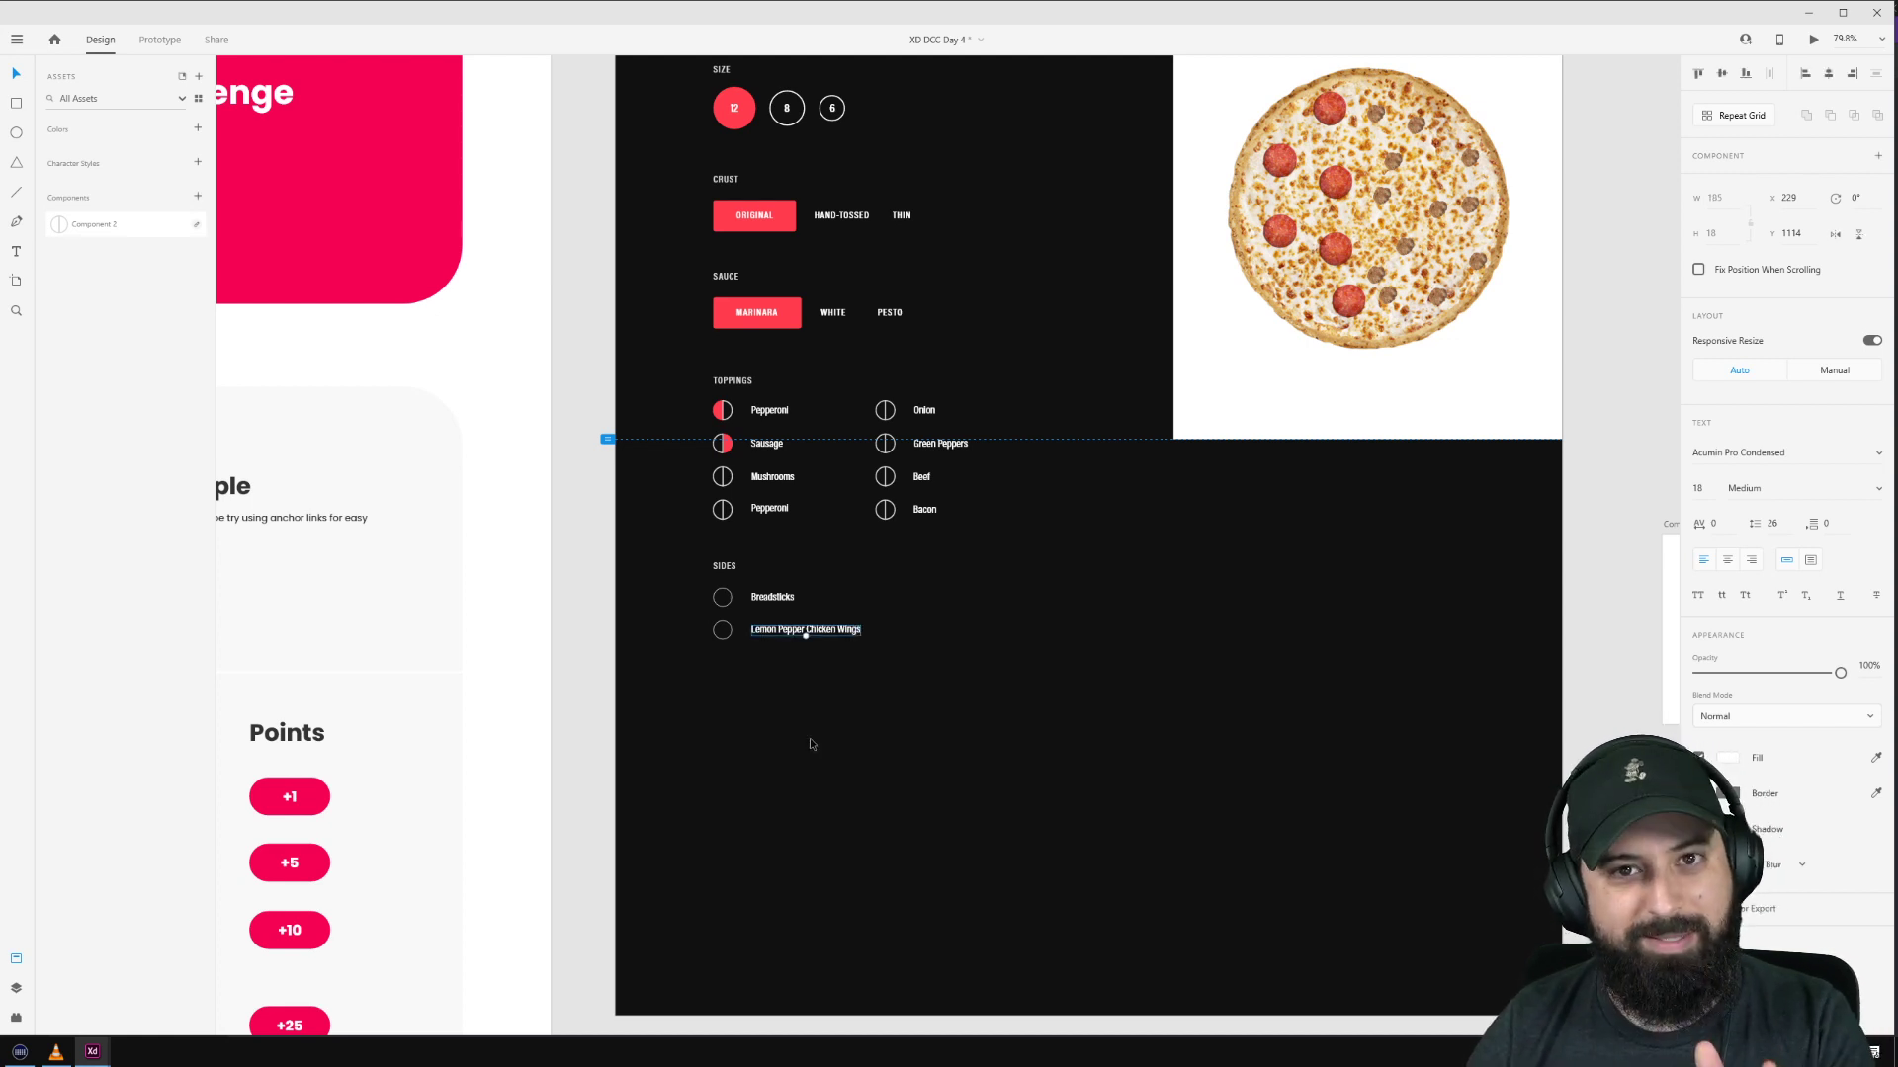
Step: Copy the SIDES heading and Breadsticks label below the SIDES options and change the copied heading to DELIVERY
scroll(947, 787, "down", 4)
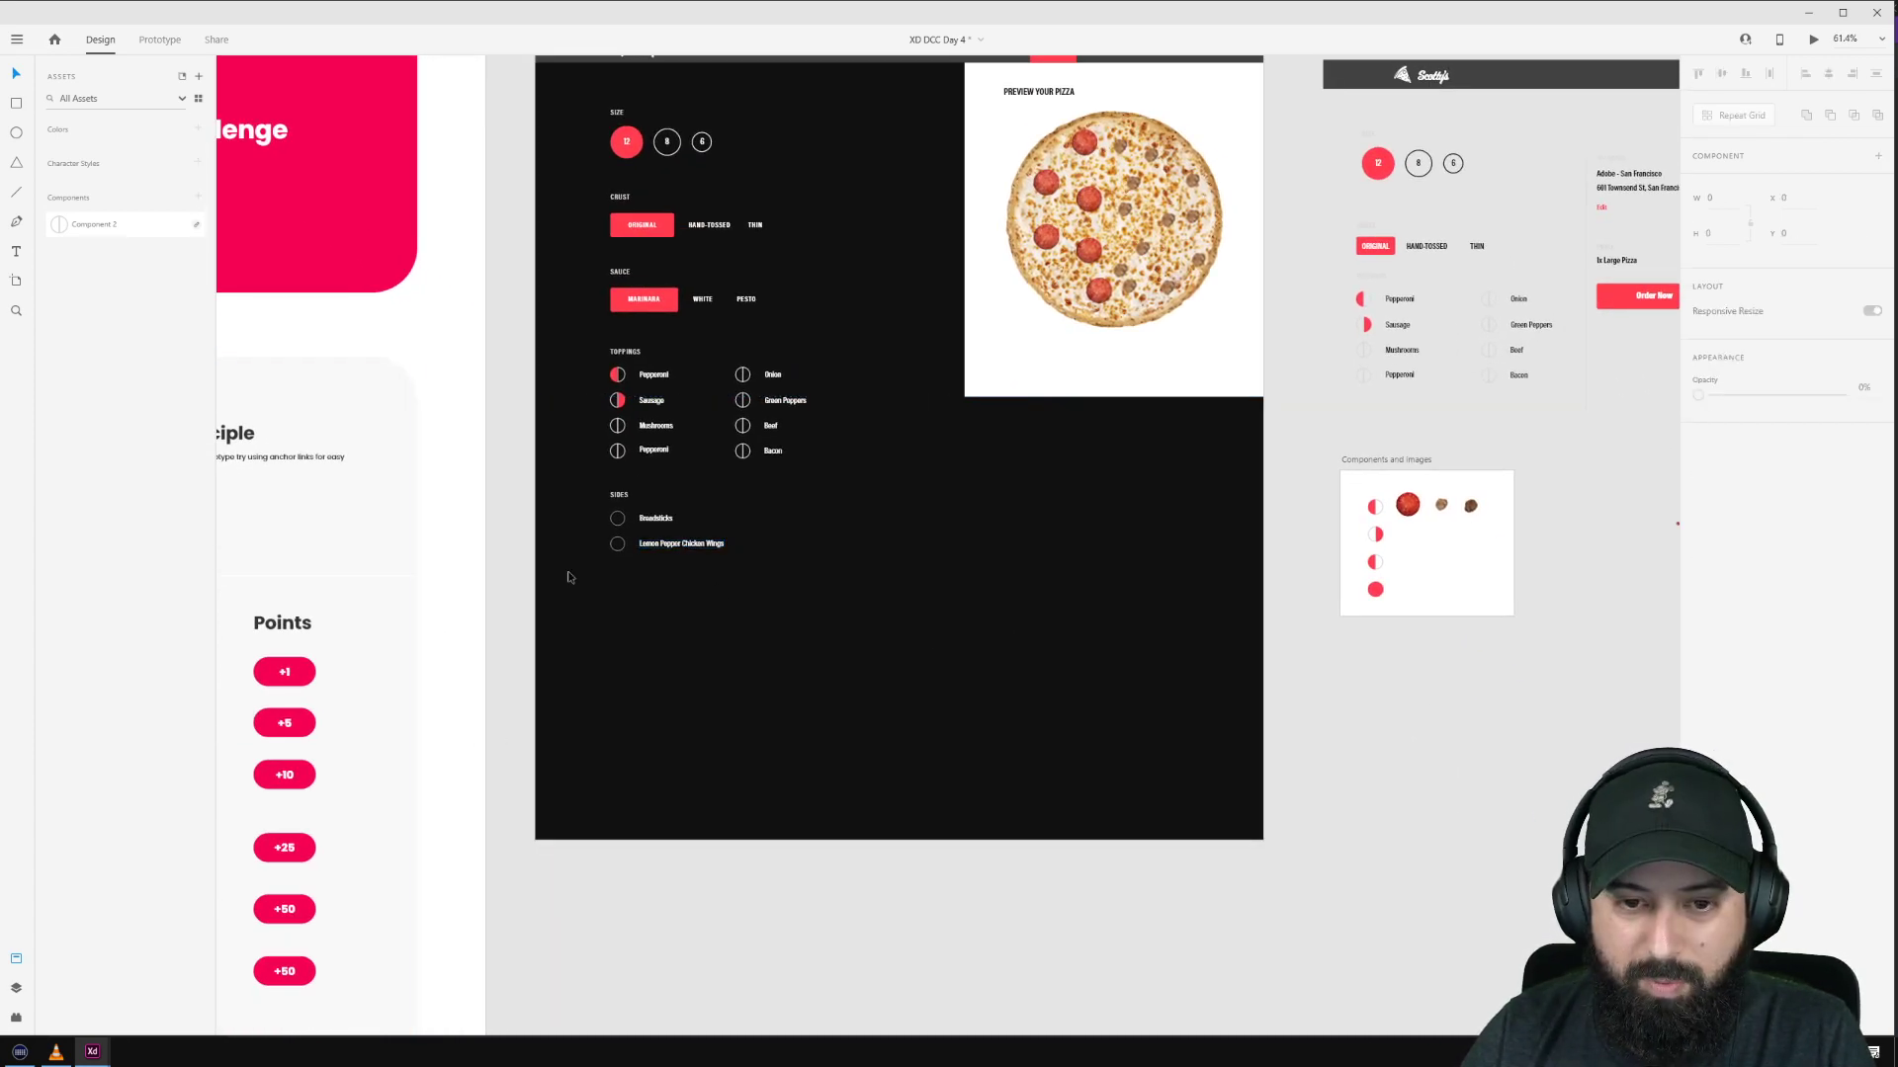
scroll(572, 578, "up", 4)
left_click(541, 435)
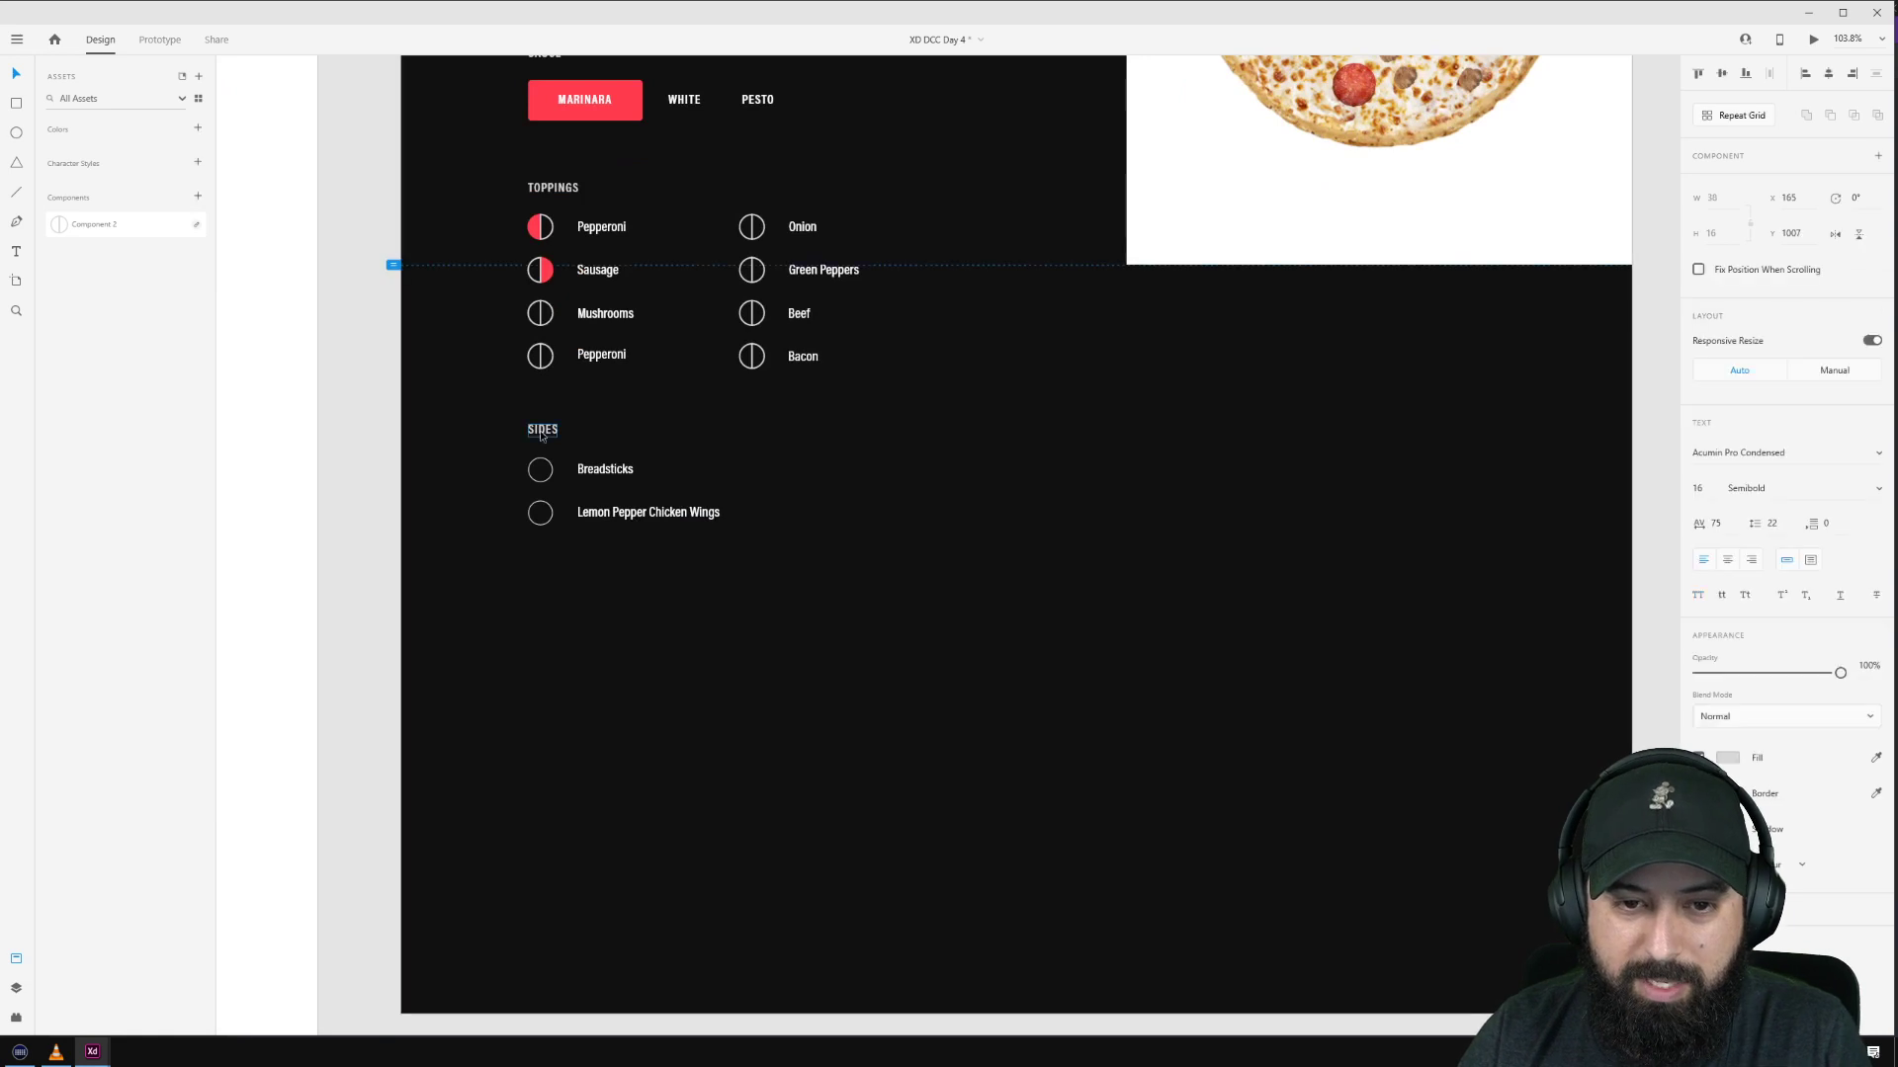
left_click(623, 473, "shift")
left_click_drag(624, 473, 626, 621)
double_click(547, 589)
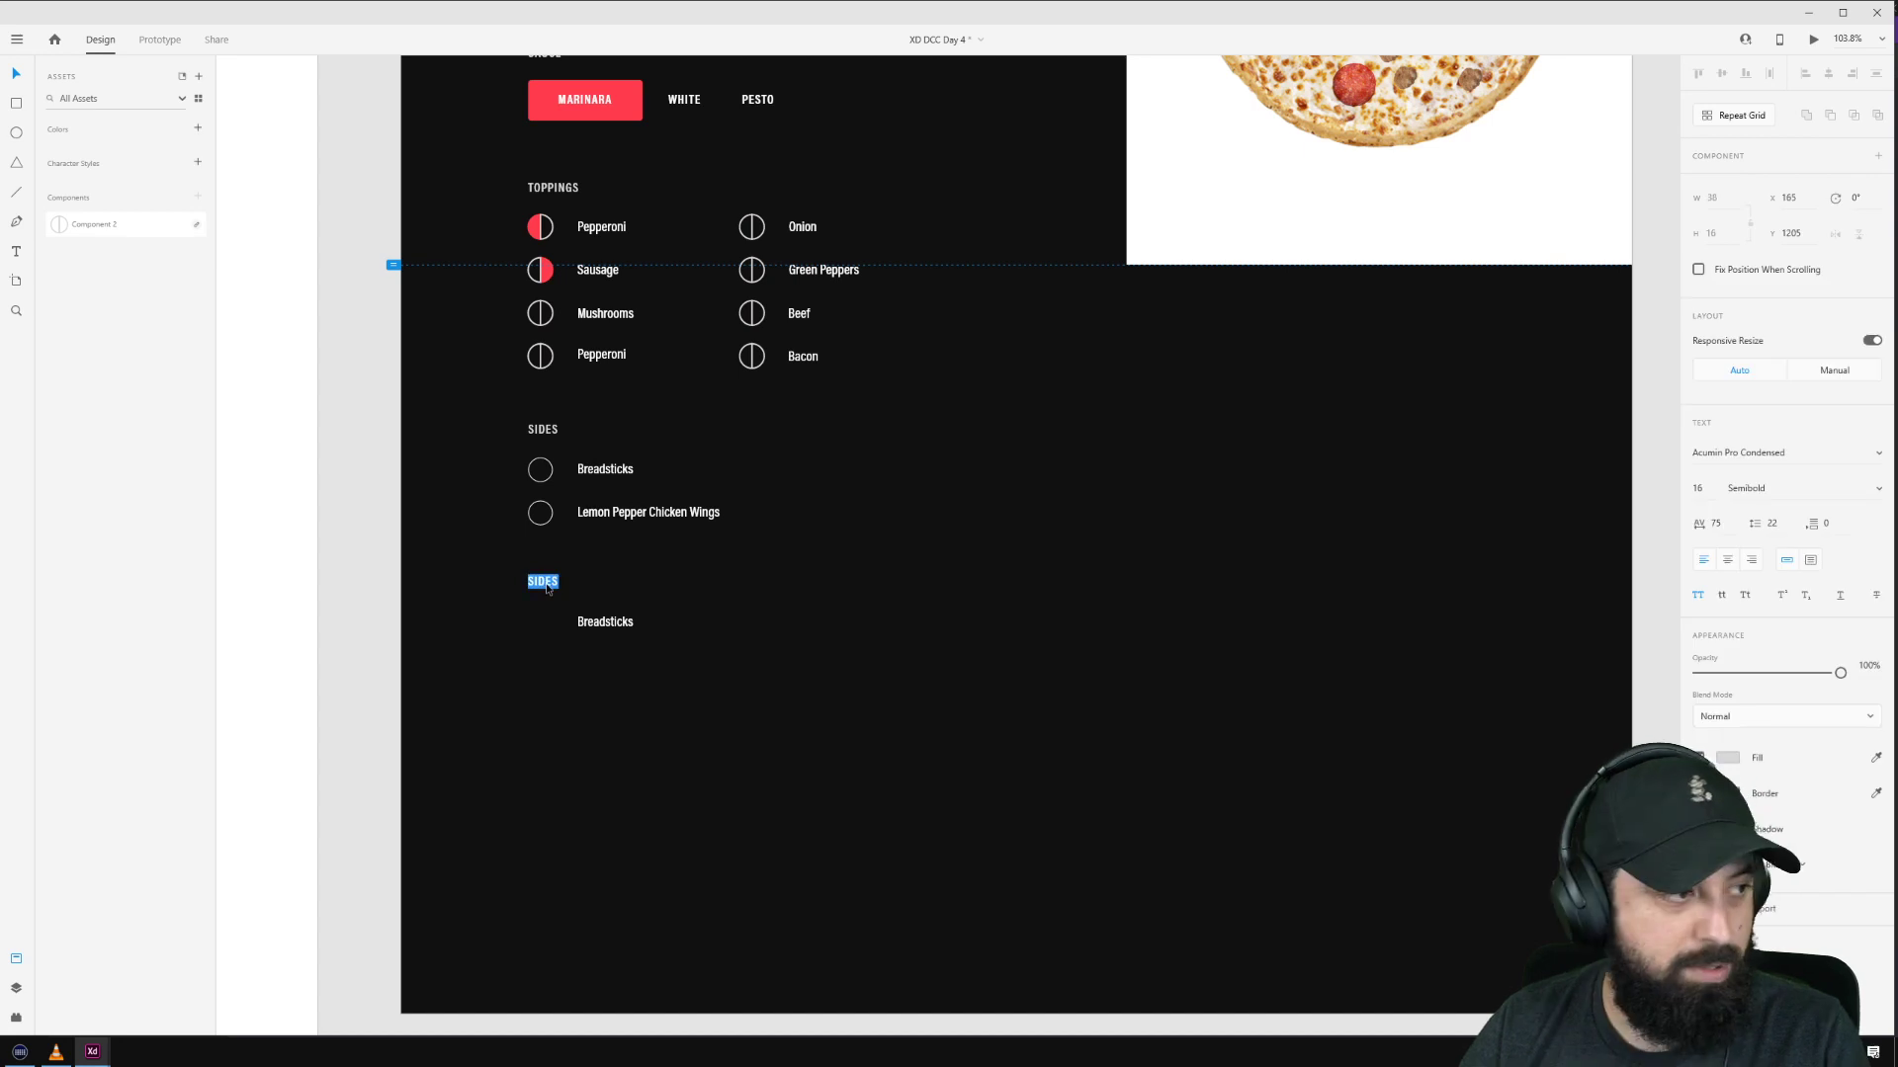
type("DELIVERY")
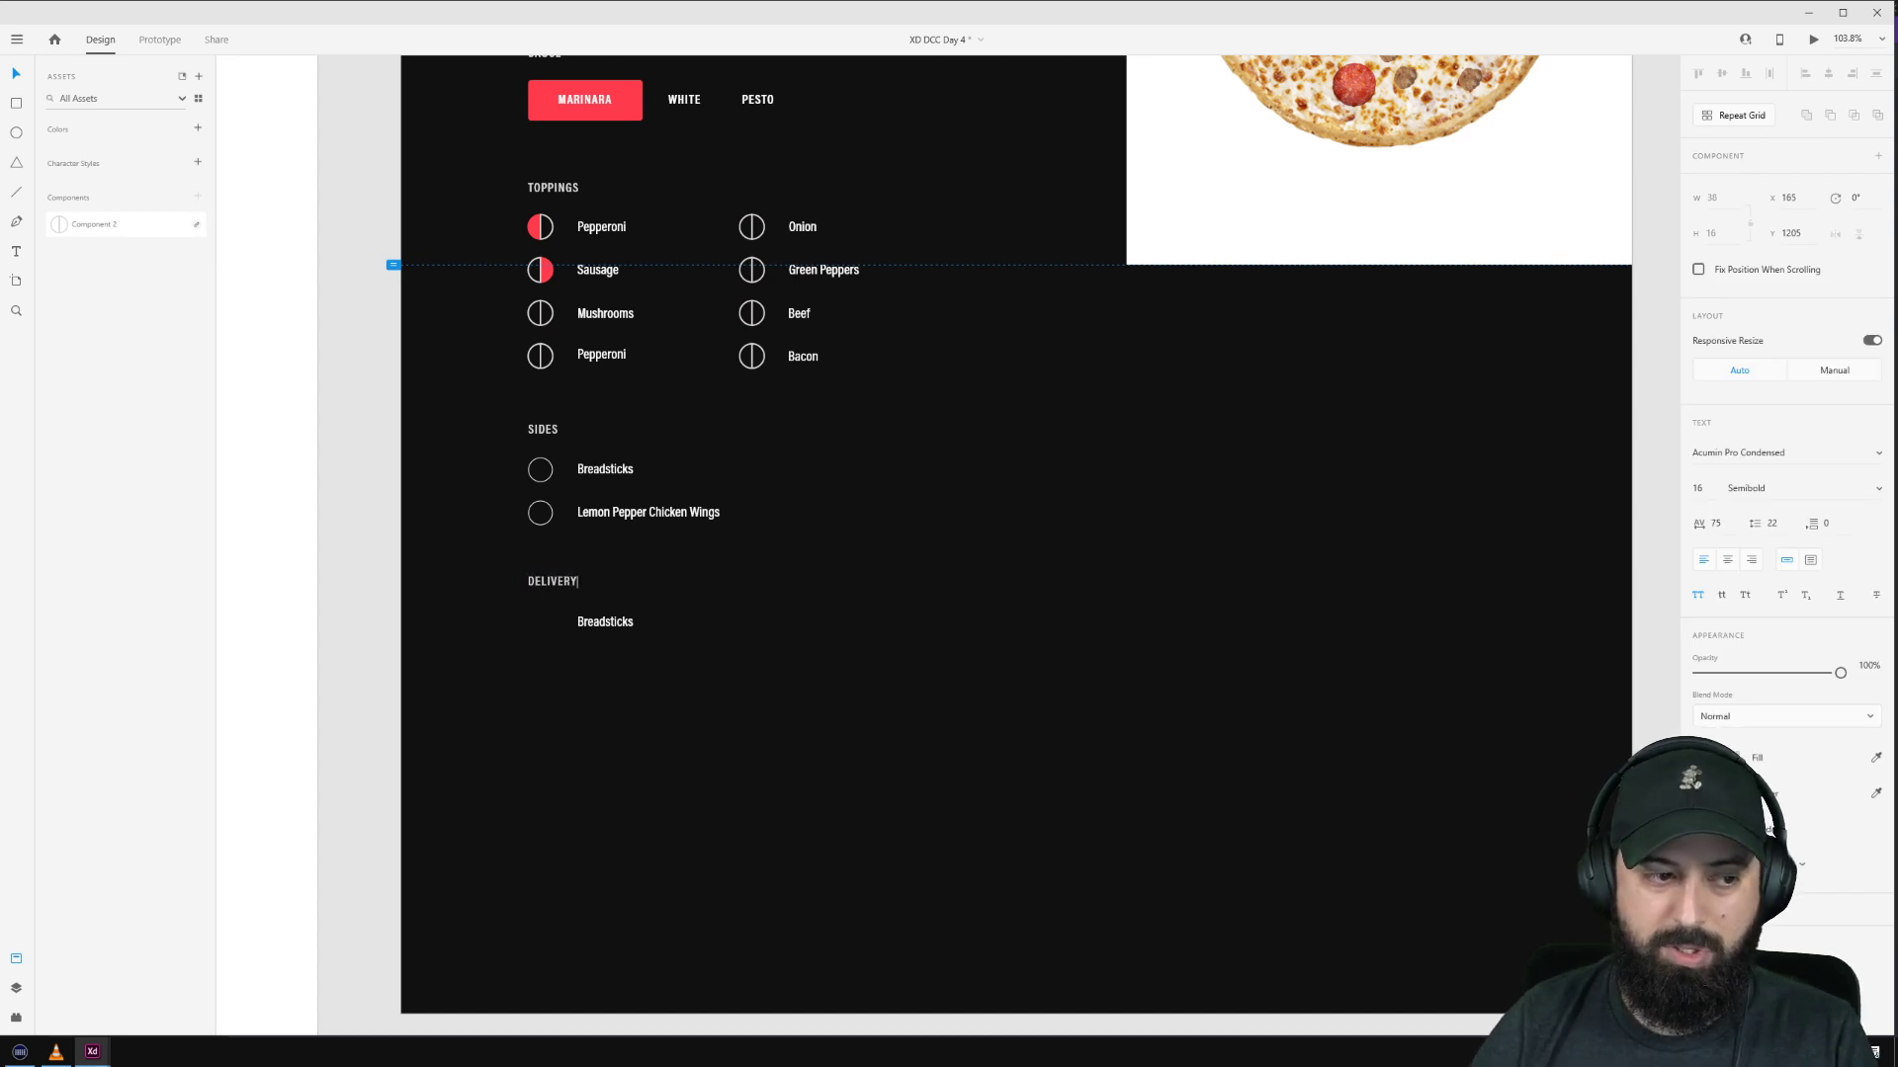
key("Escape")
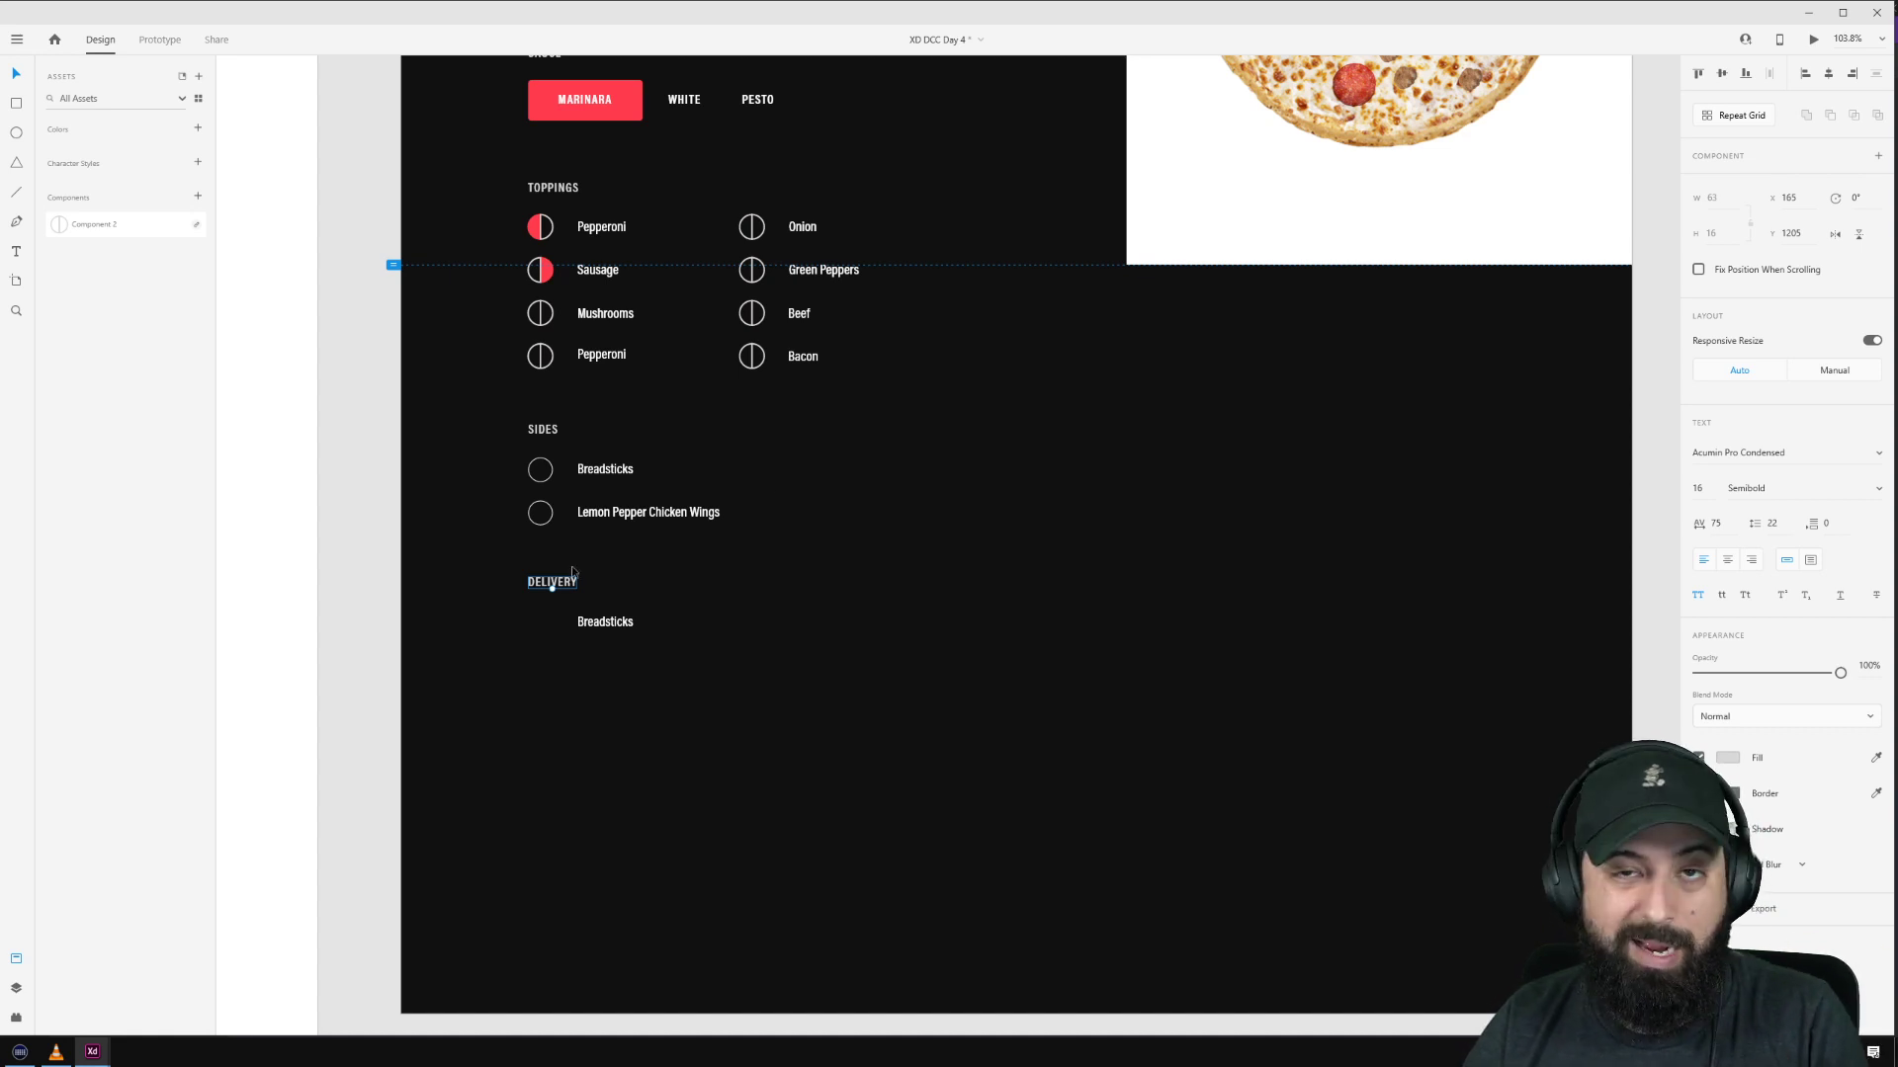
Step: Align the copied Breadsticks label with the DELIVERY heading's left edge and change its text to Adobe - San Francisco
left_click(617, 627)
left_click_drag(620, 631, 544, 633)
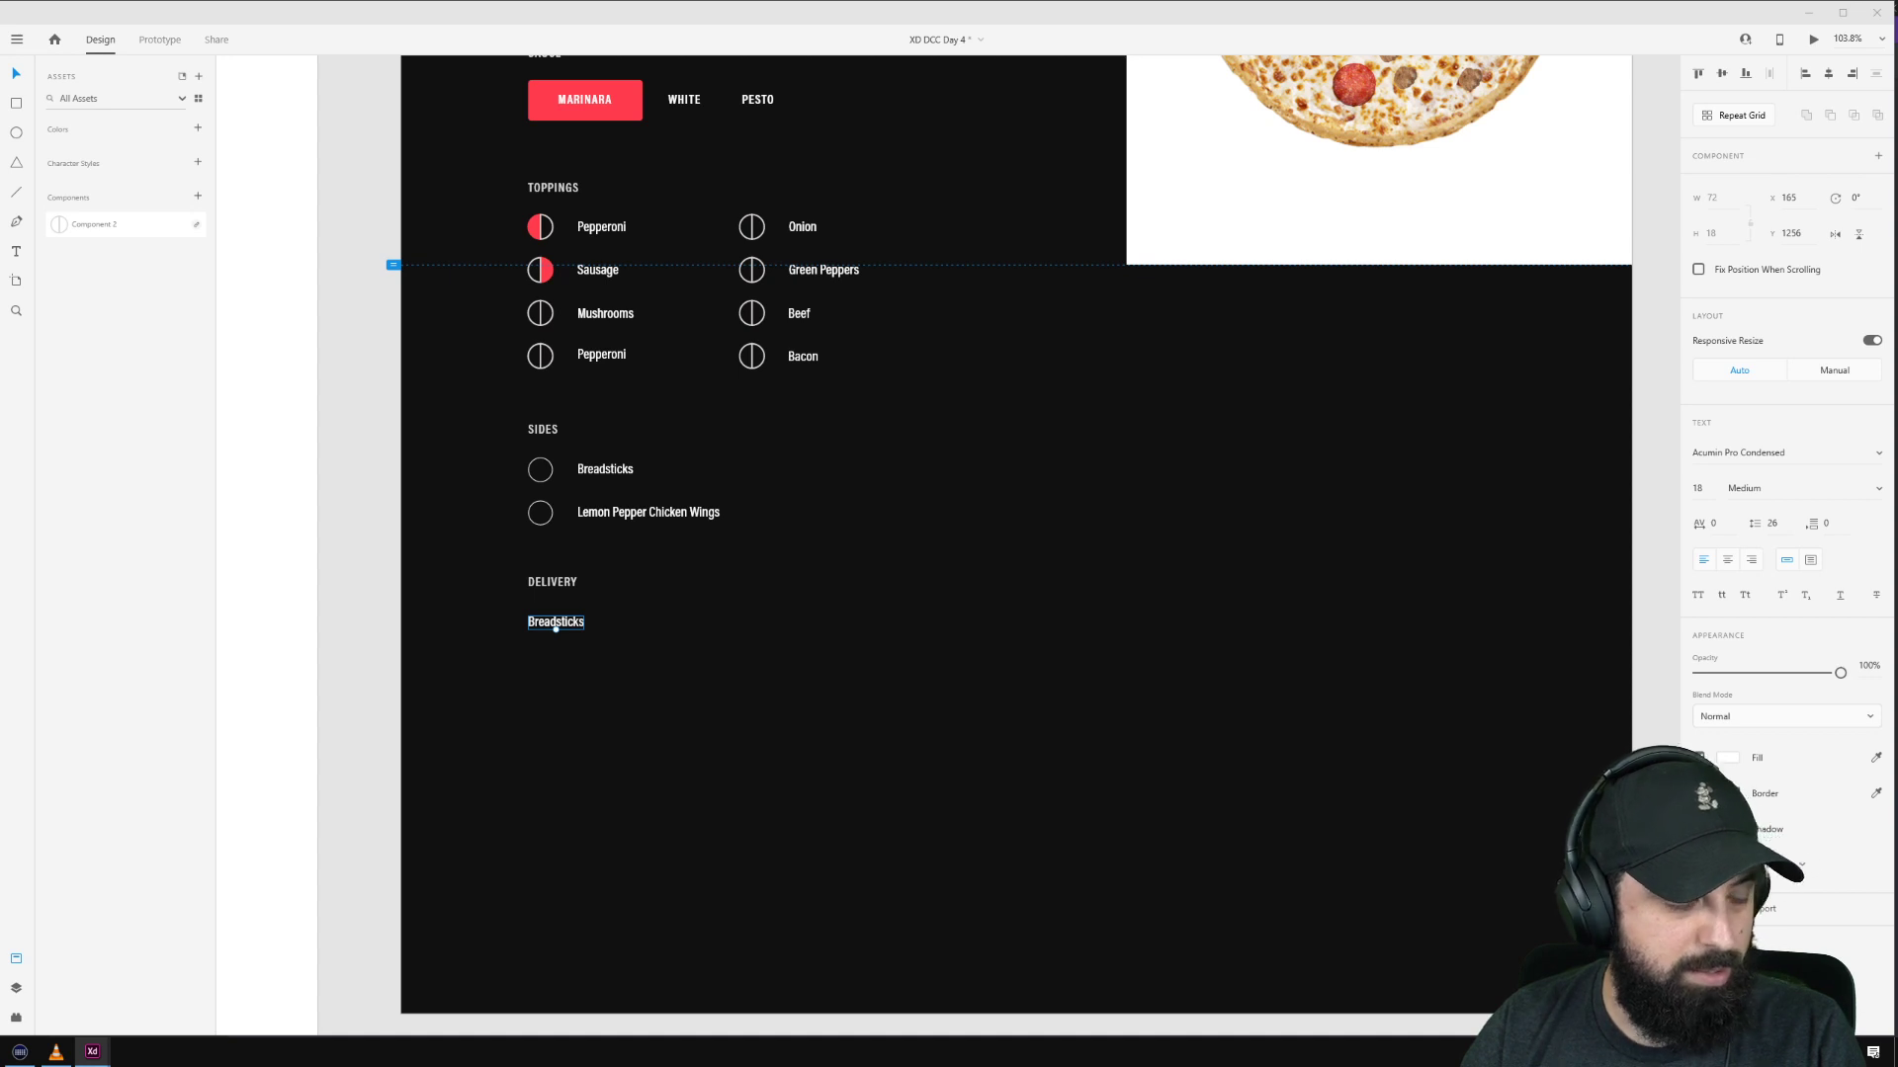
double_click(555, 629)
double_click(556, 628)
type("Adobe - San Francisco")
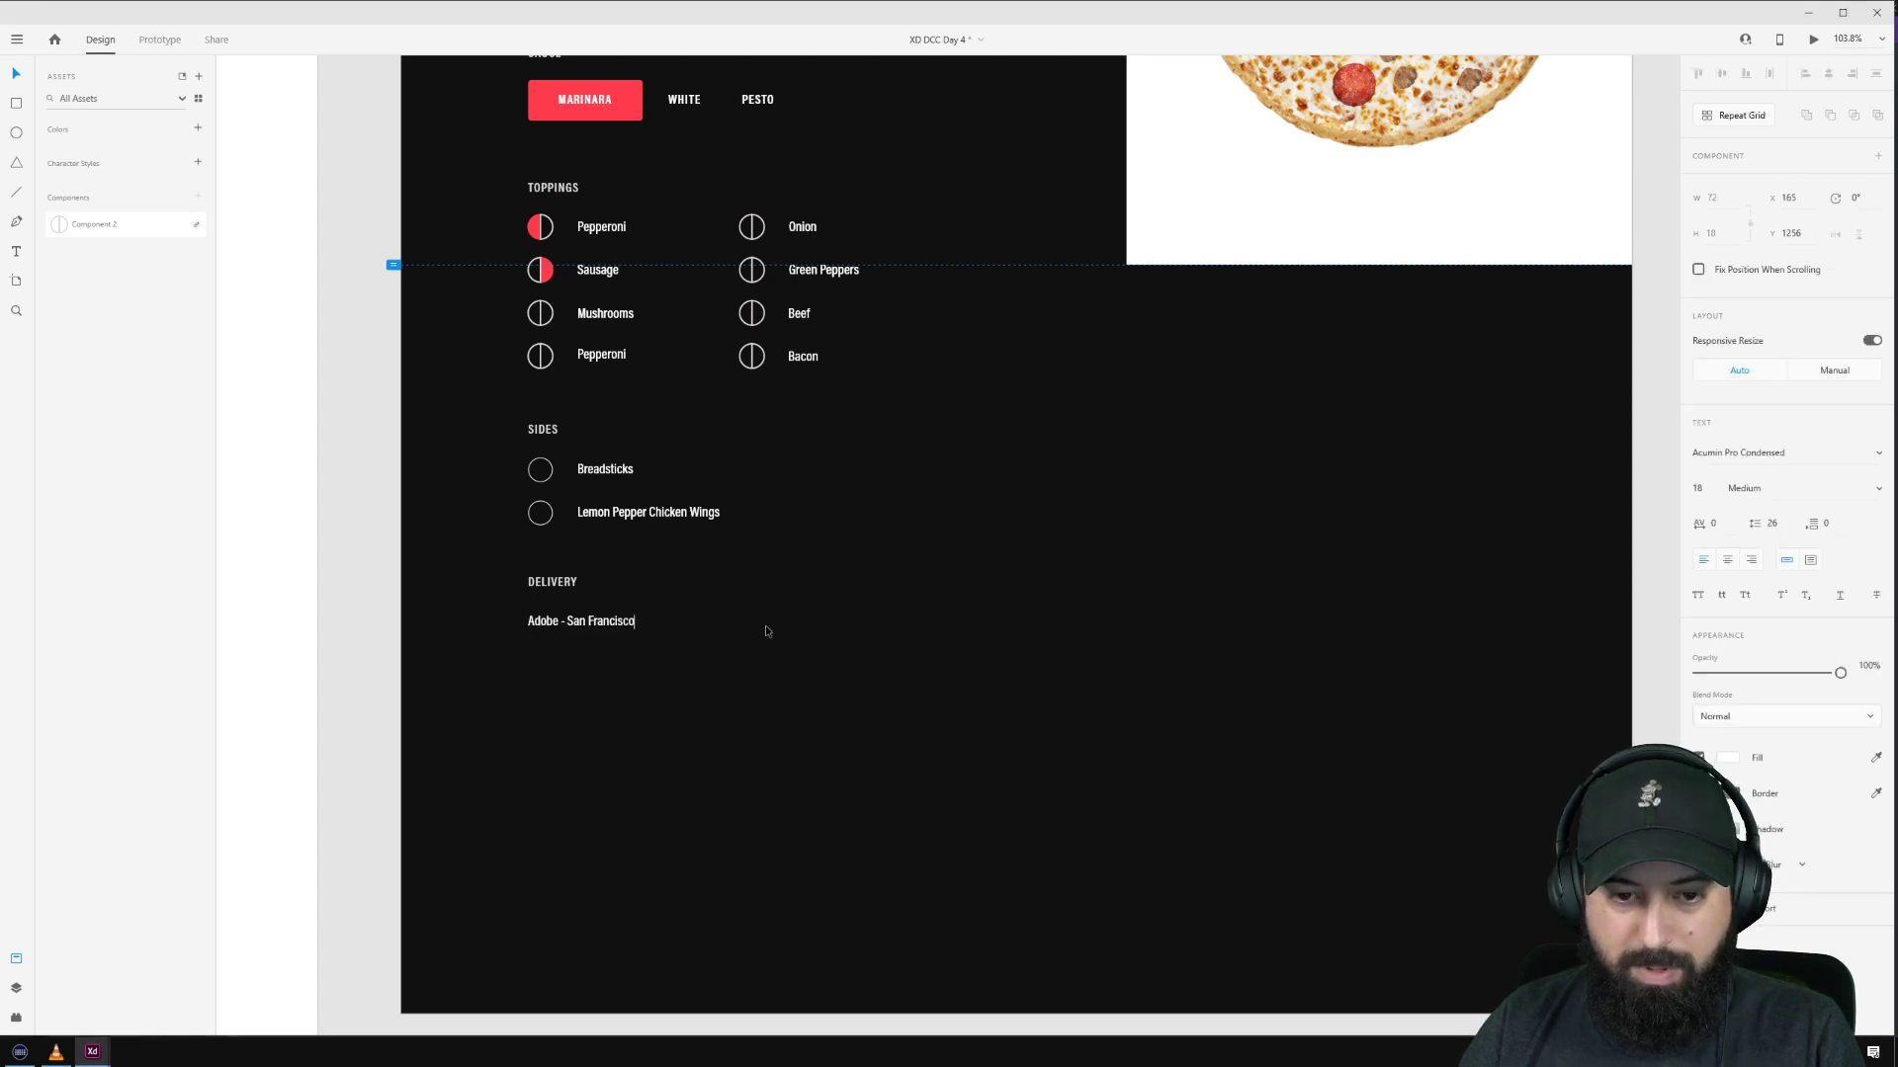
key("Escape")
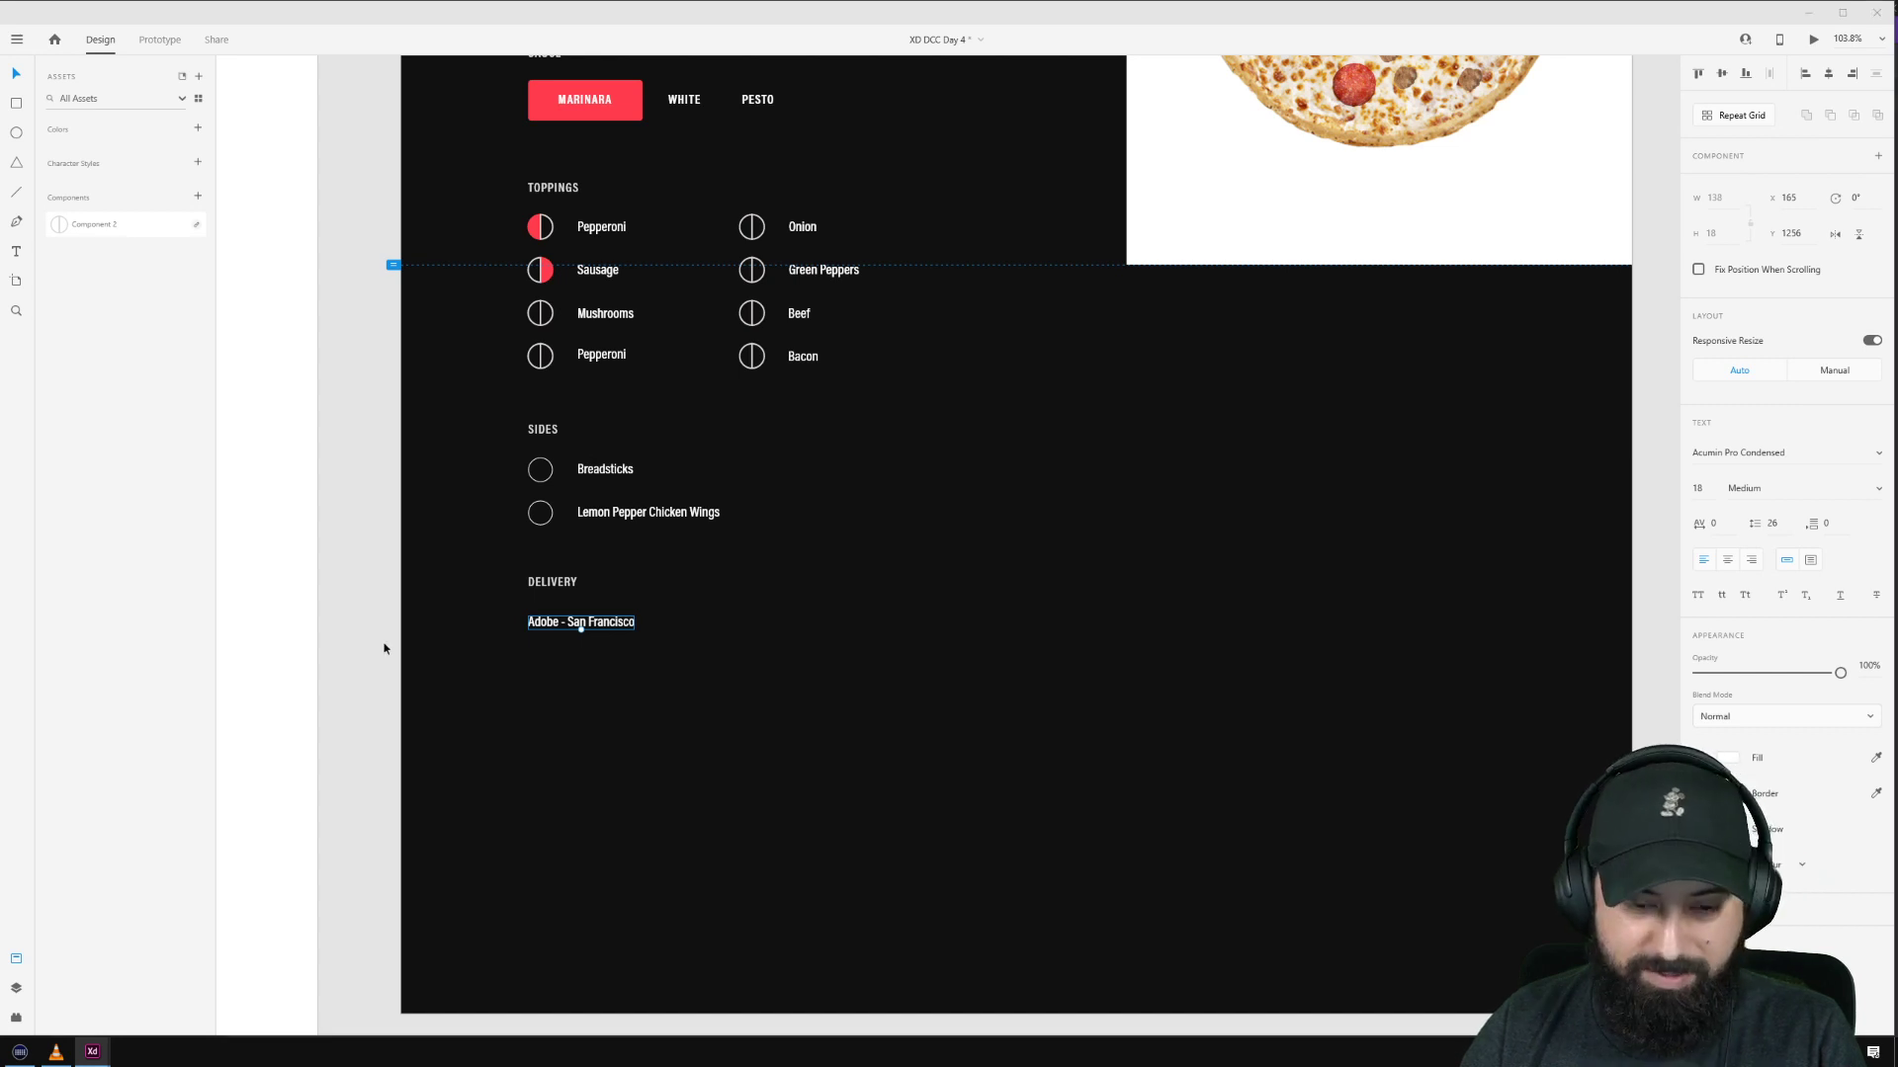
Step: Duplicate the Adobe - San Francisco line directly below itself and replace the copy's text with the street address
left_click_drag(608, 630, 608, 655)
double_click(593, 643)
key("ctrl+a")
key("ctrl+v")
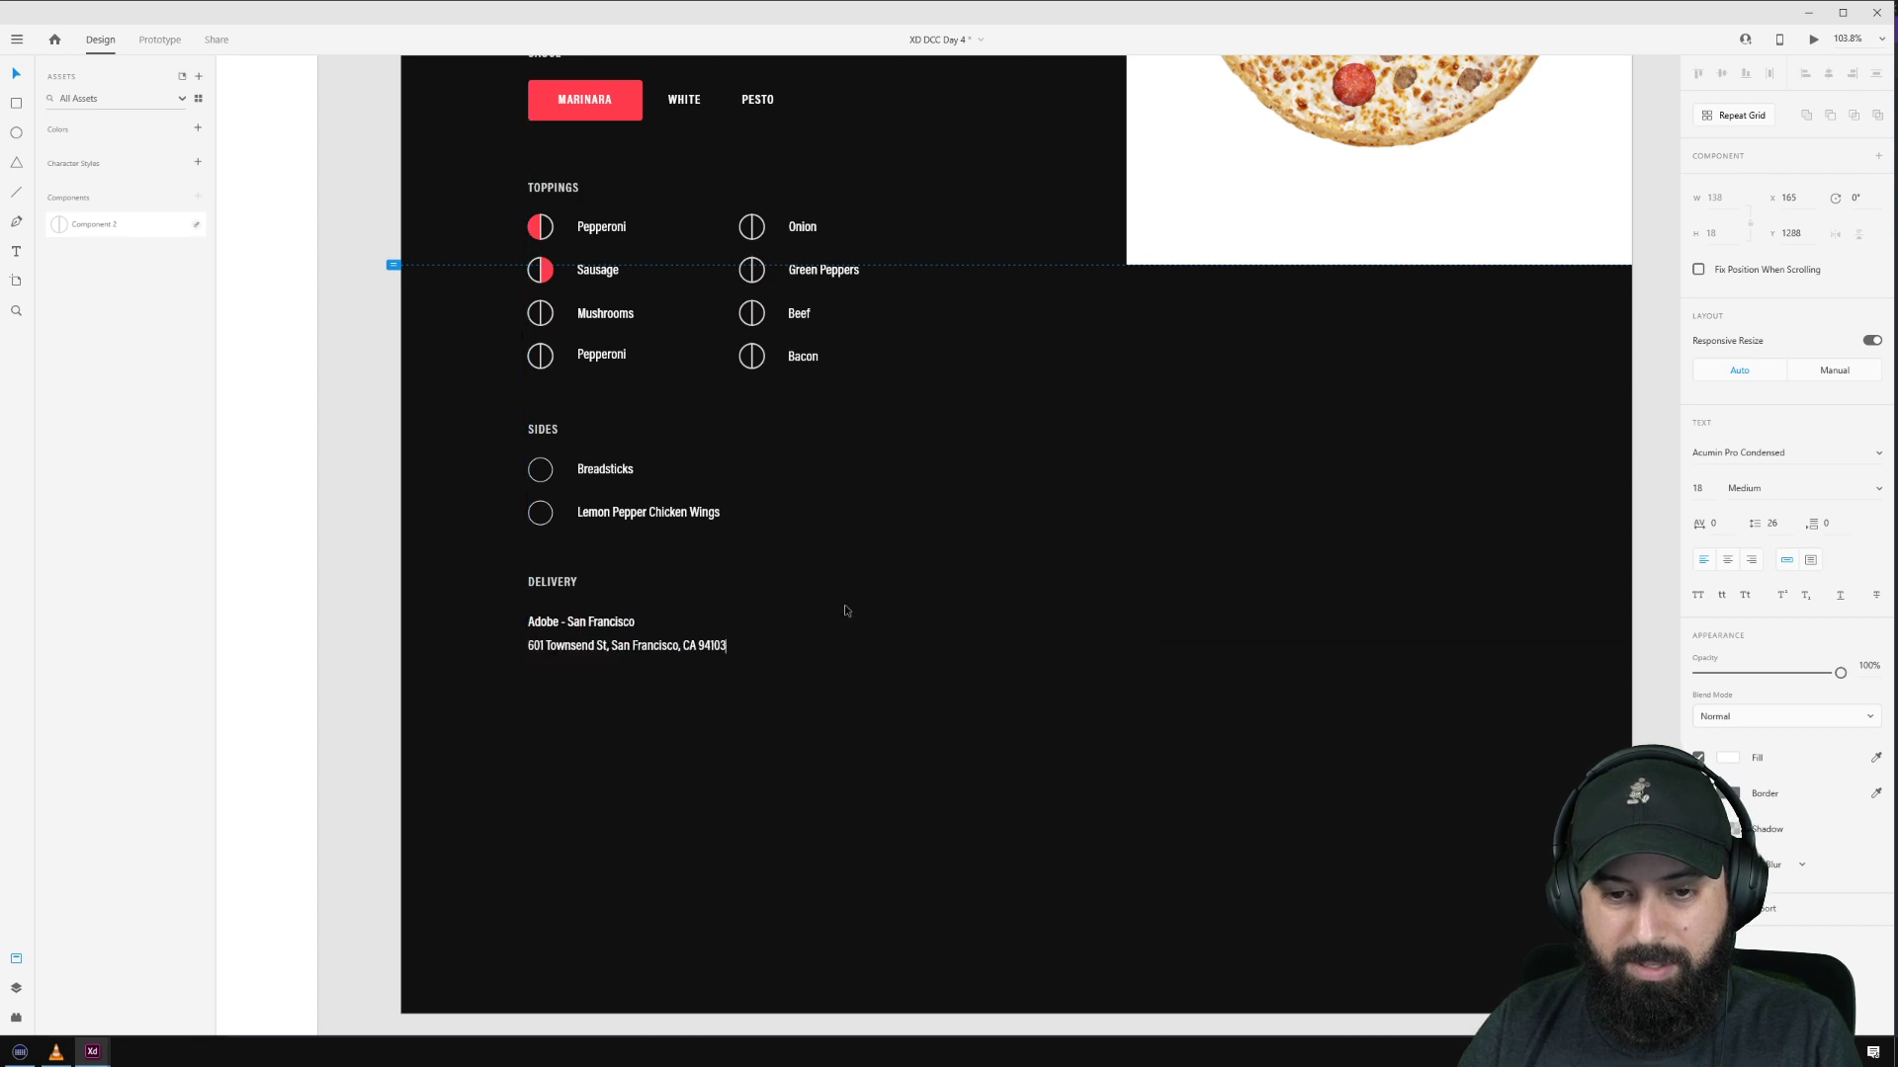
key("Escape")
left_click(844, 599)
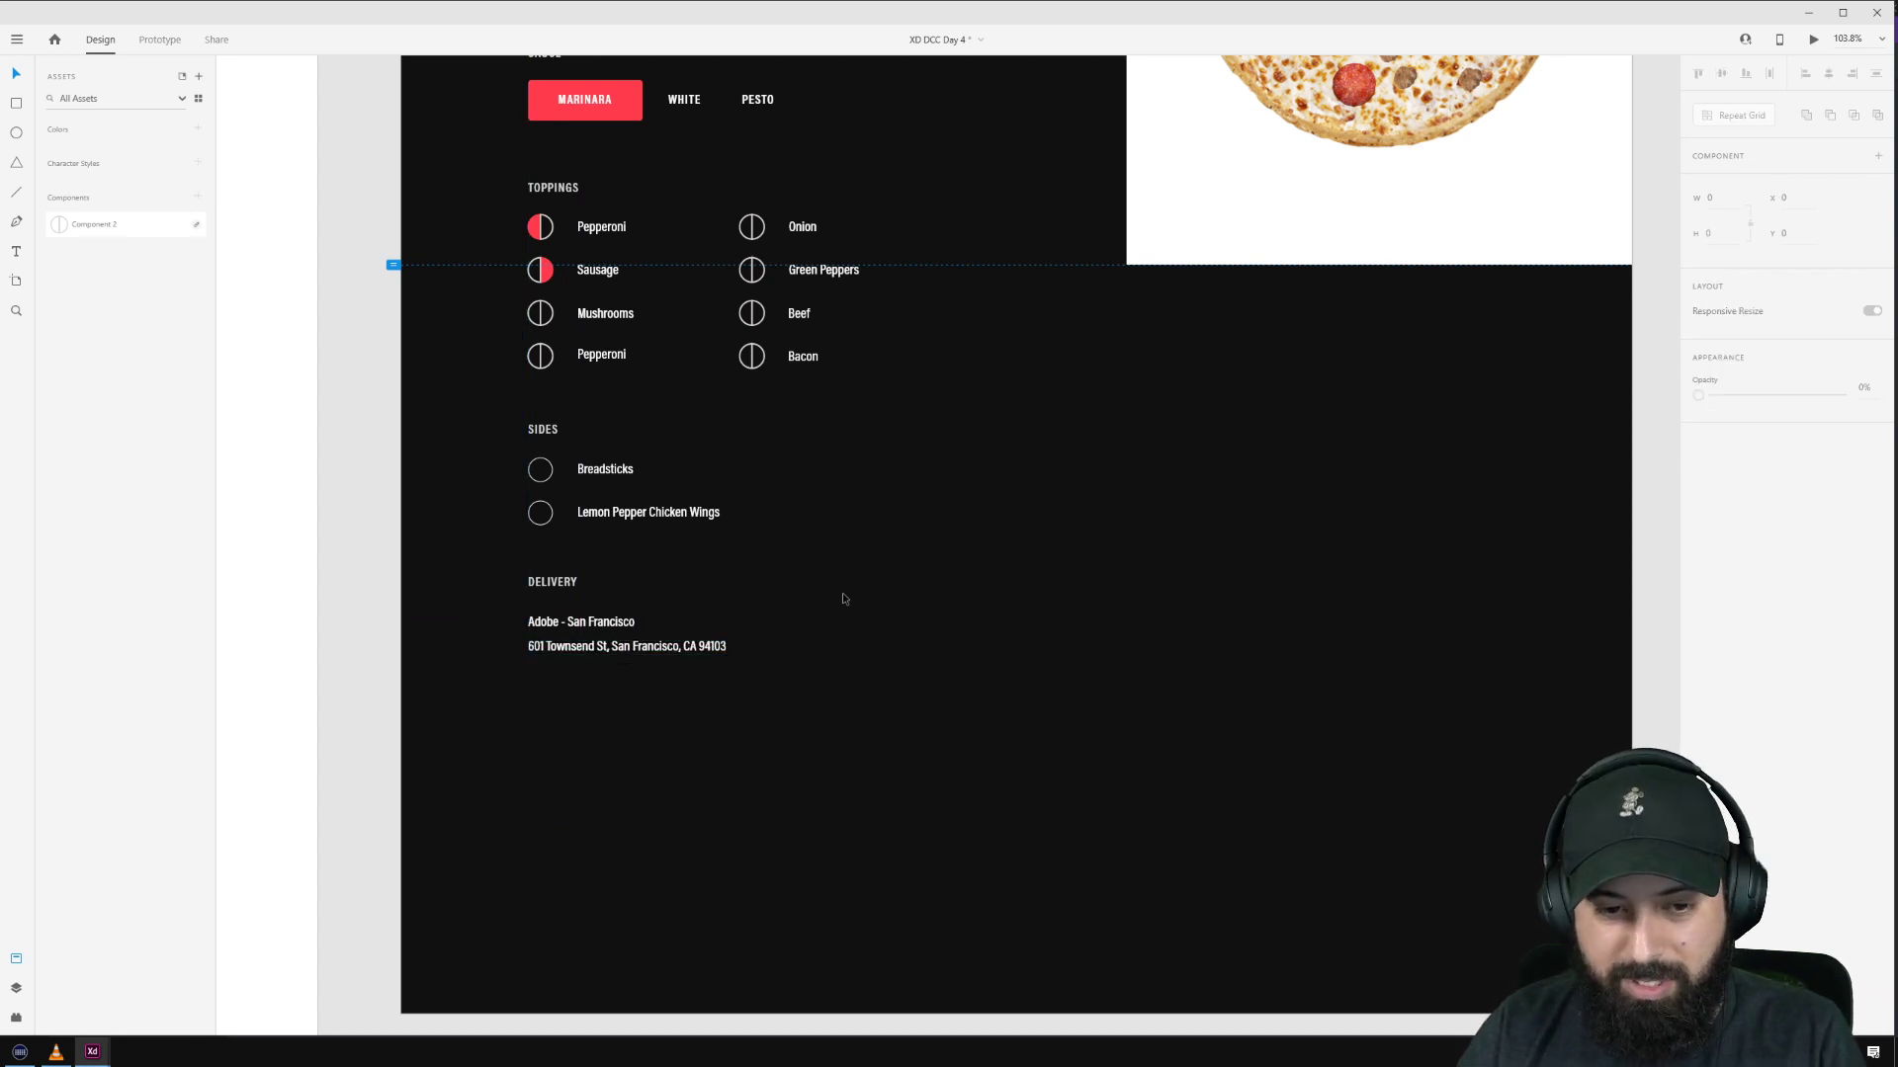
Step: Move the DELIVERY heading closer to its text and draw a rectangle about 491 by 205 px around the delivery details
left_click(561, 585)
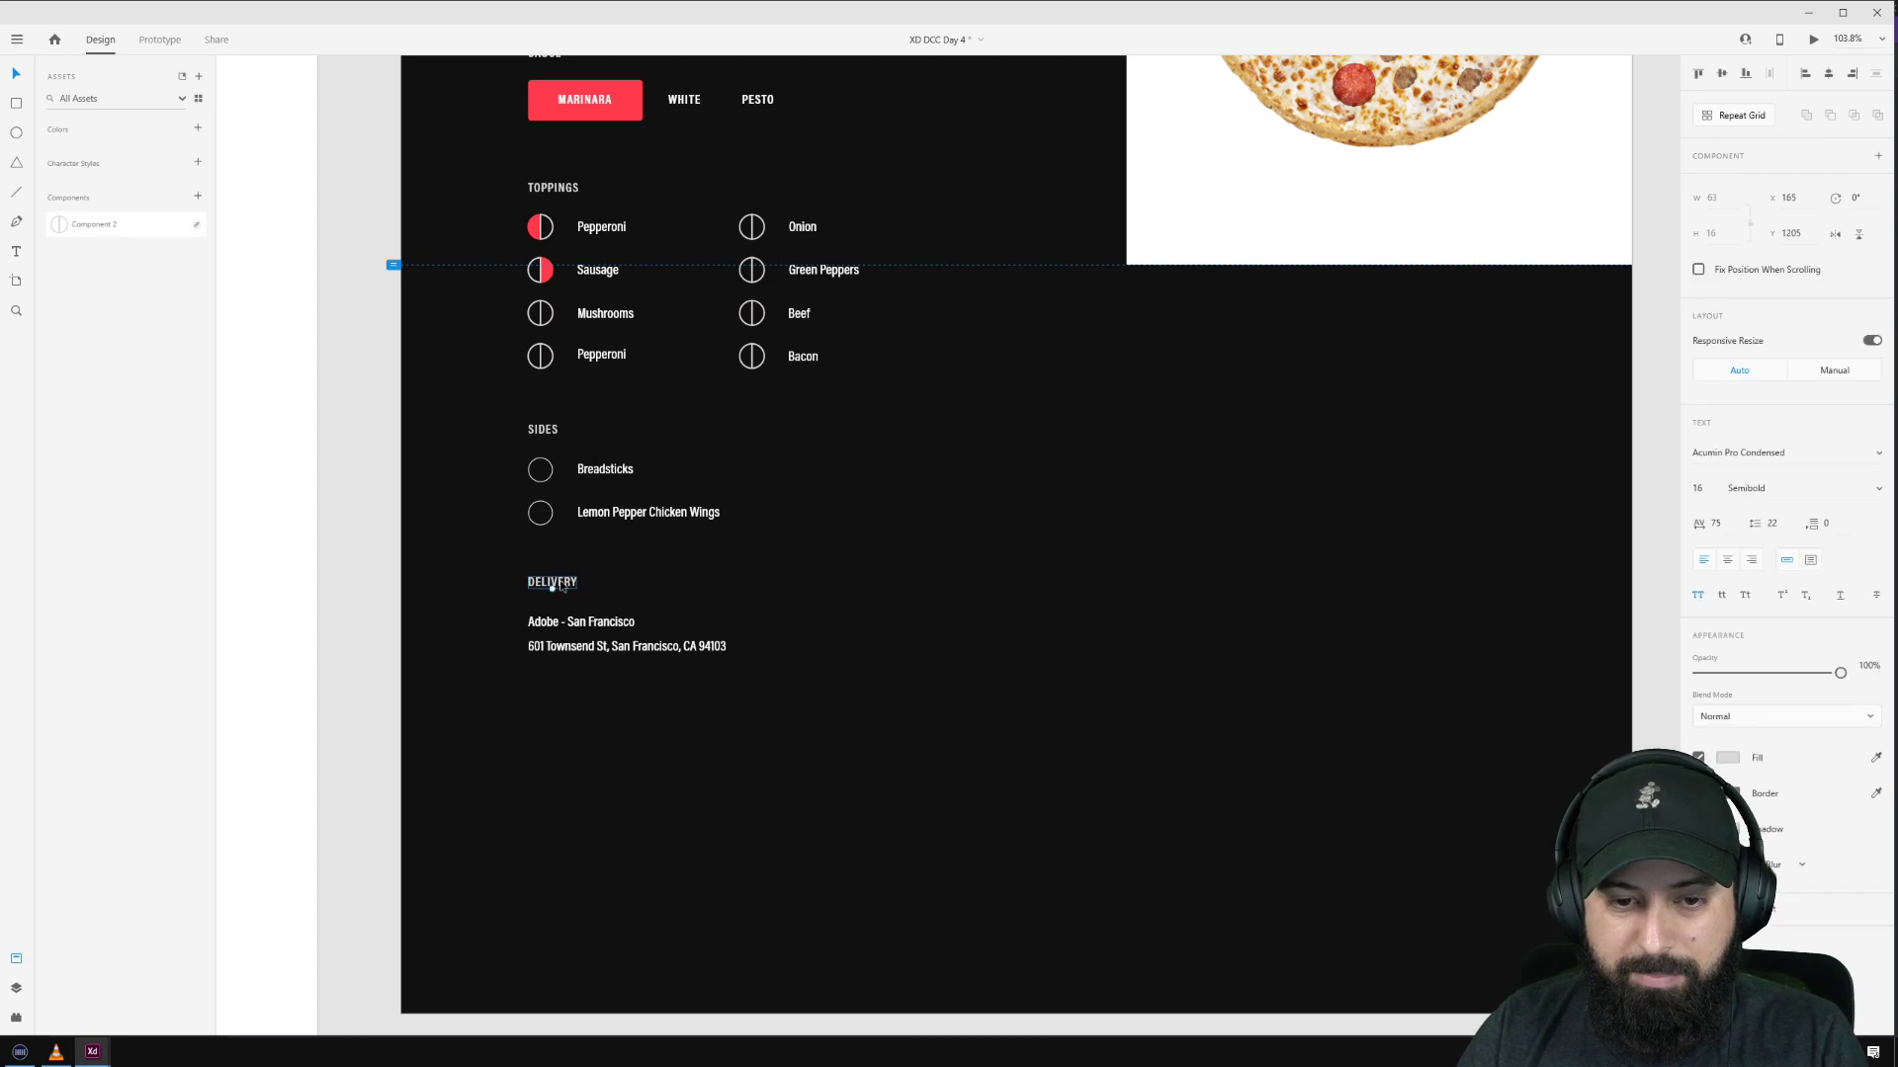
left_click_drag(561, 585, 868, 721)
left_click(686, 584)
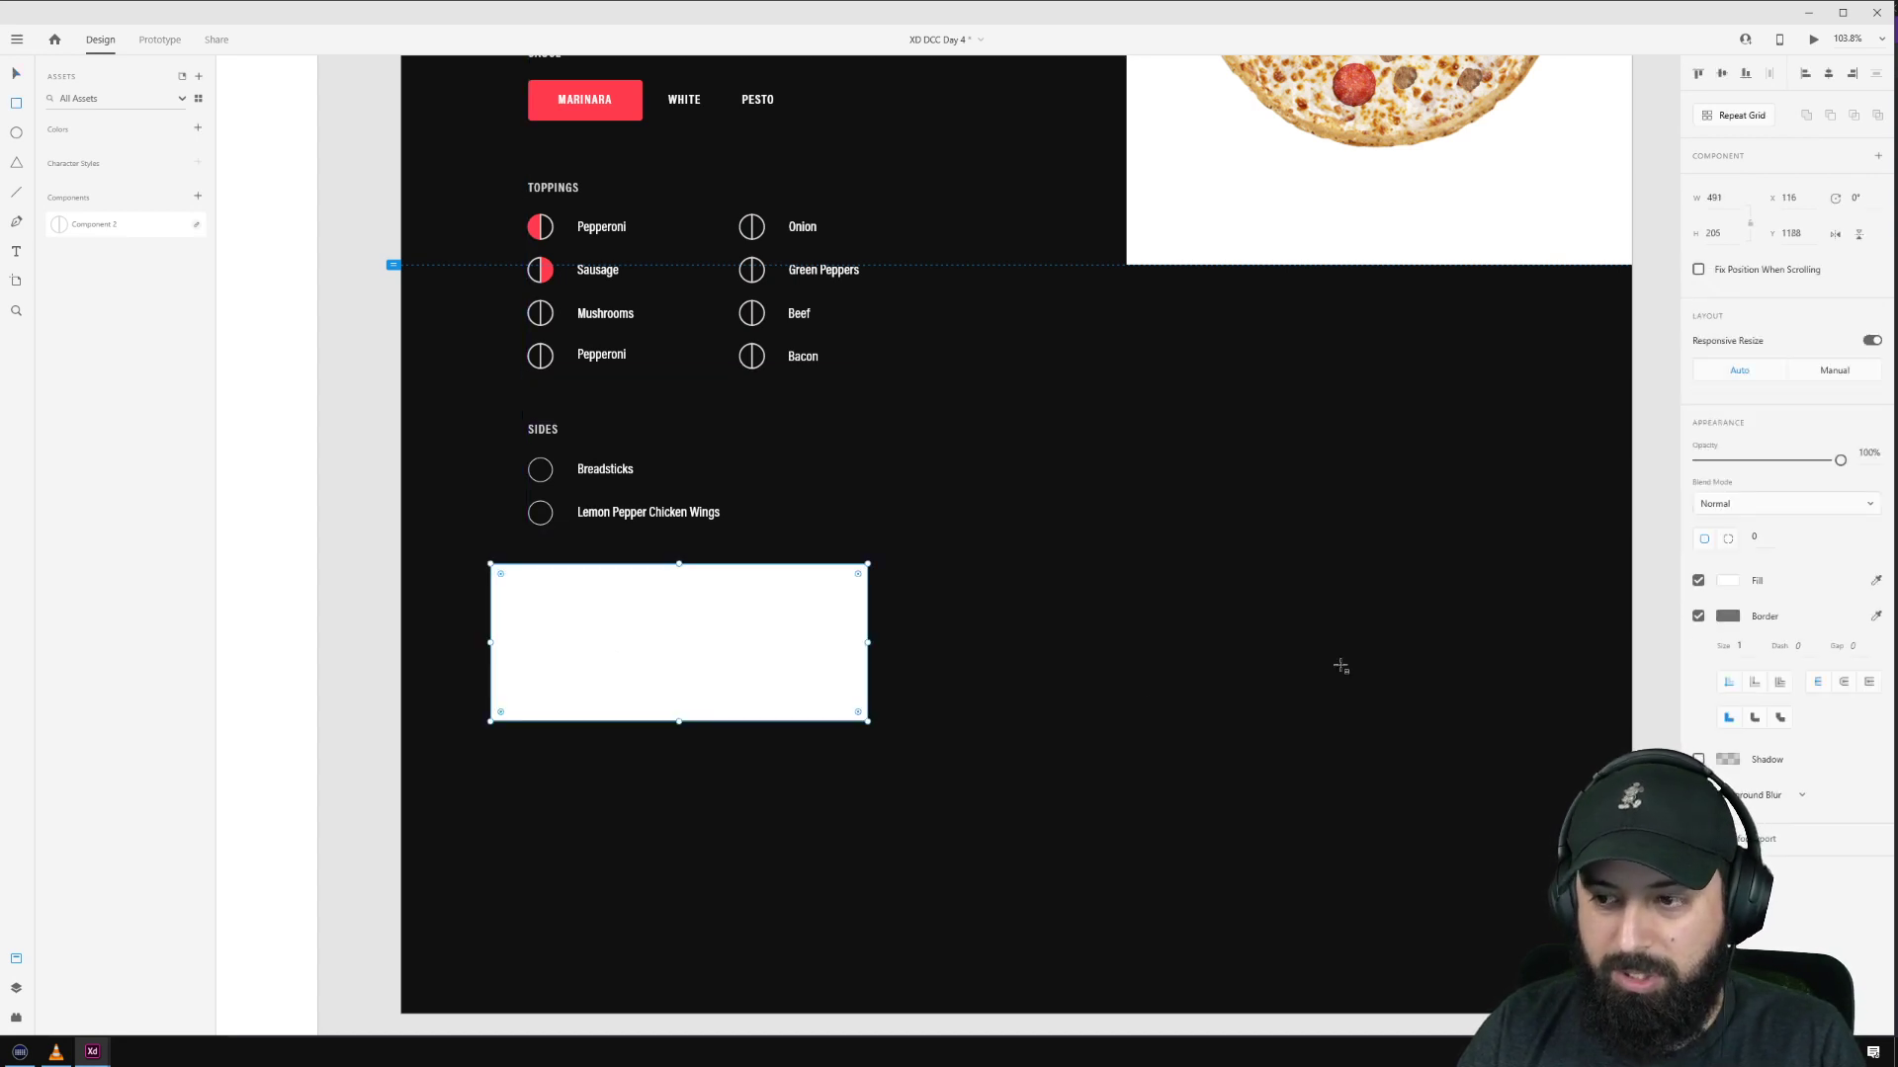
Step: Give the delivery rectangle a white border without fill and resize it to about 760 by 154 px
left_click(1699, 582)
left_click(1729, 618)
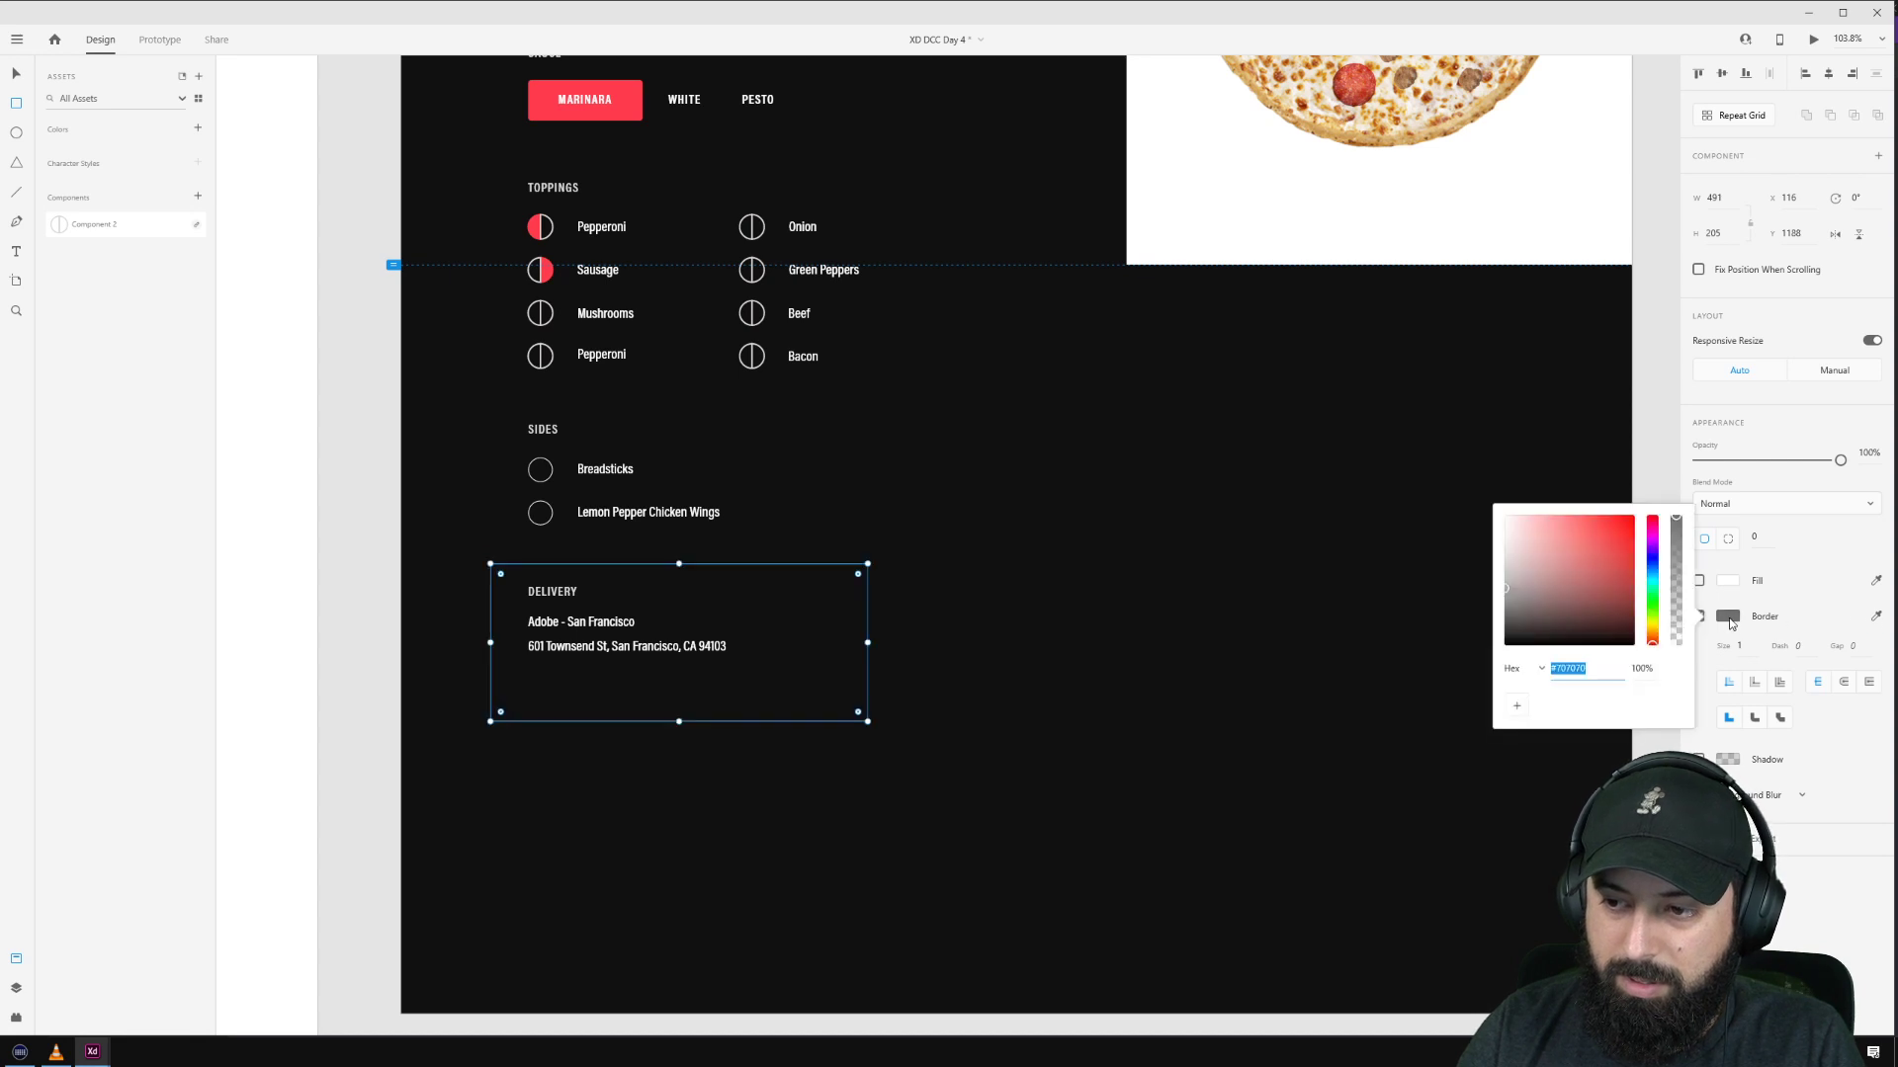
type("v")
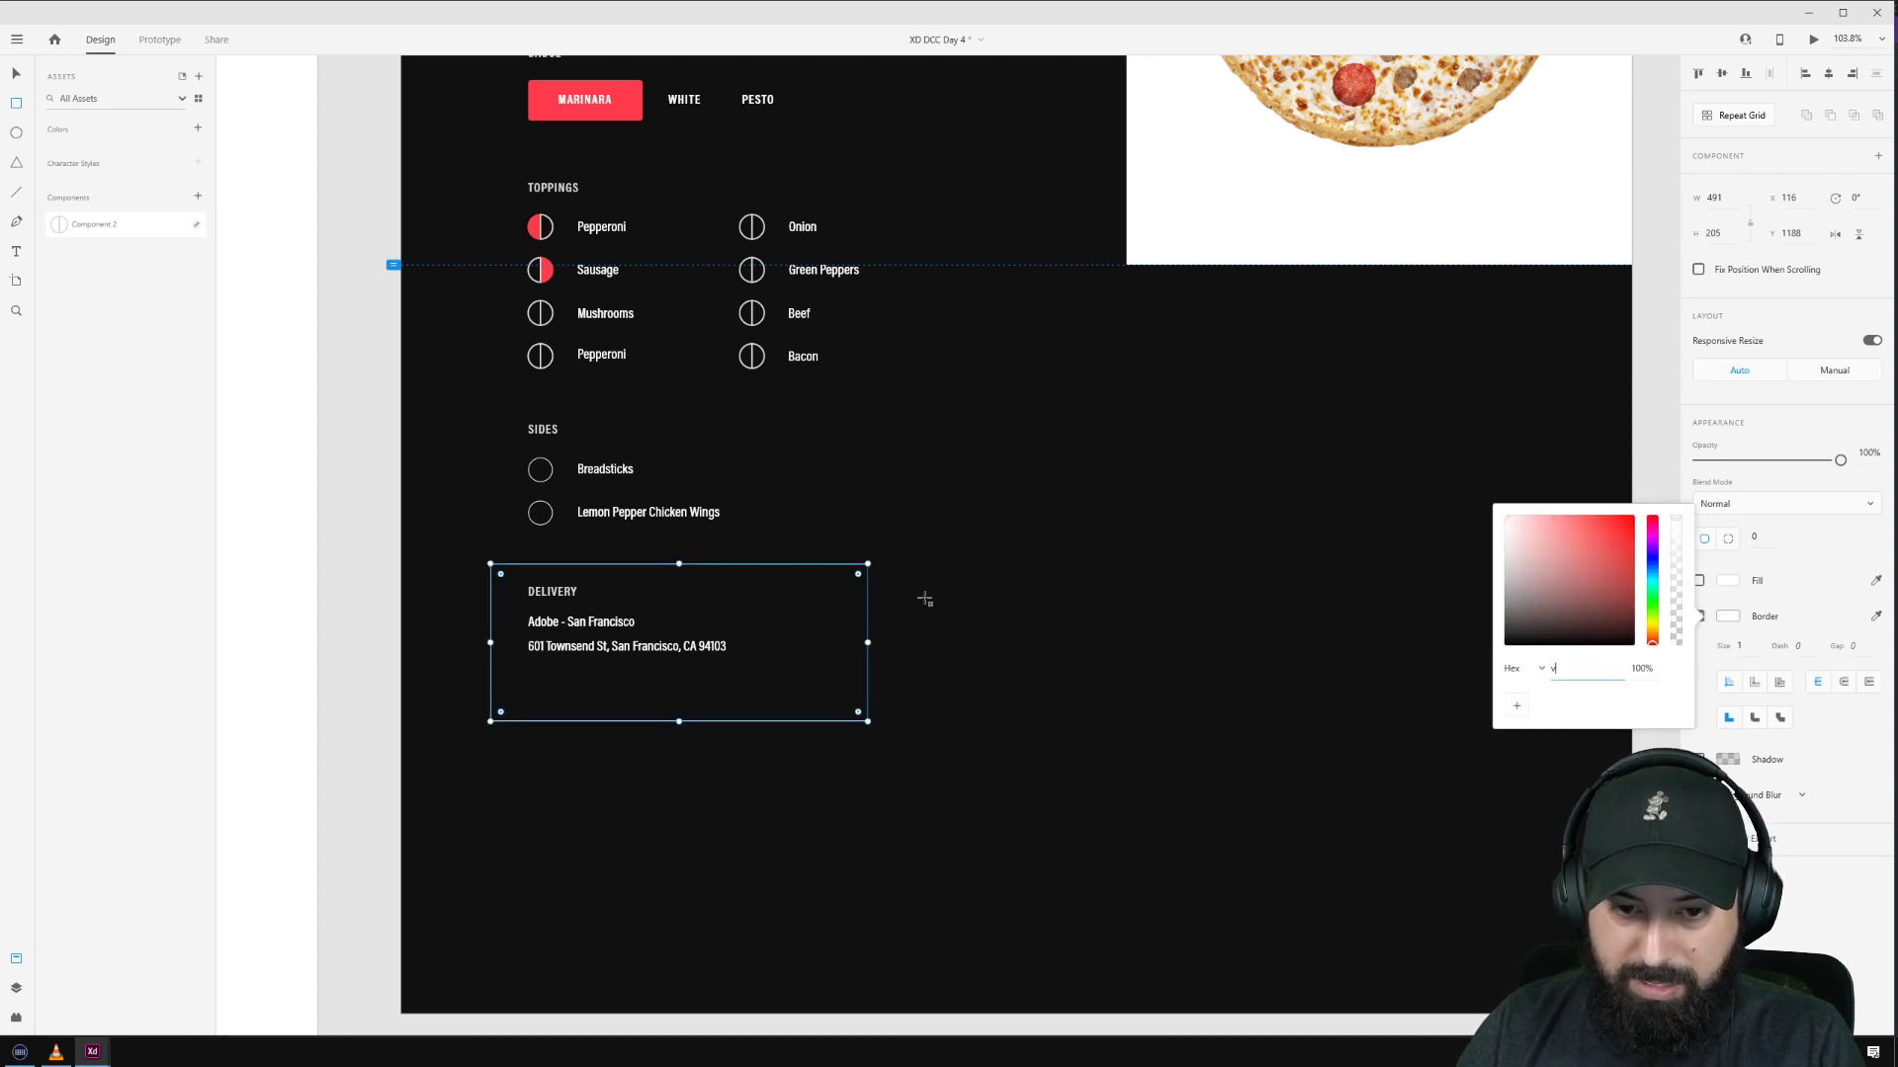
left_click_drag(868, 643, 896, 642)
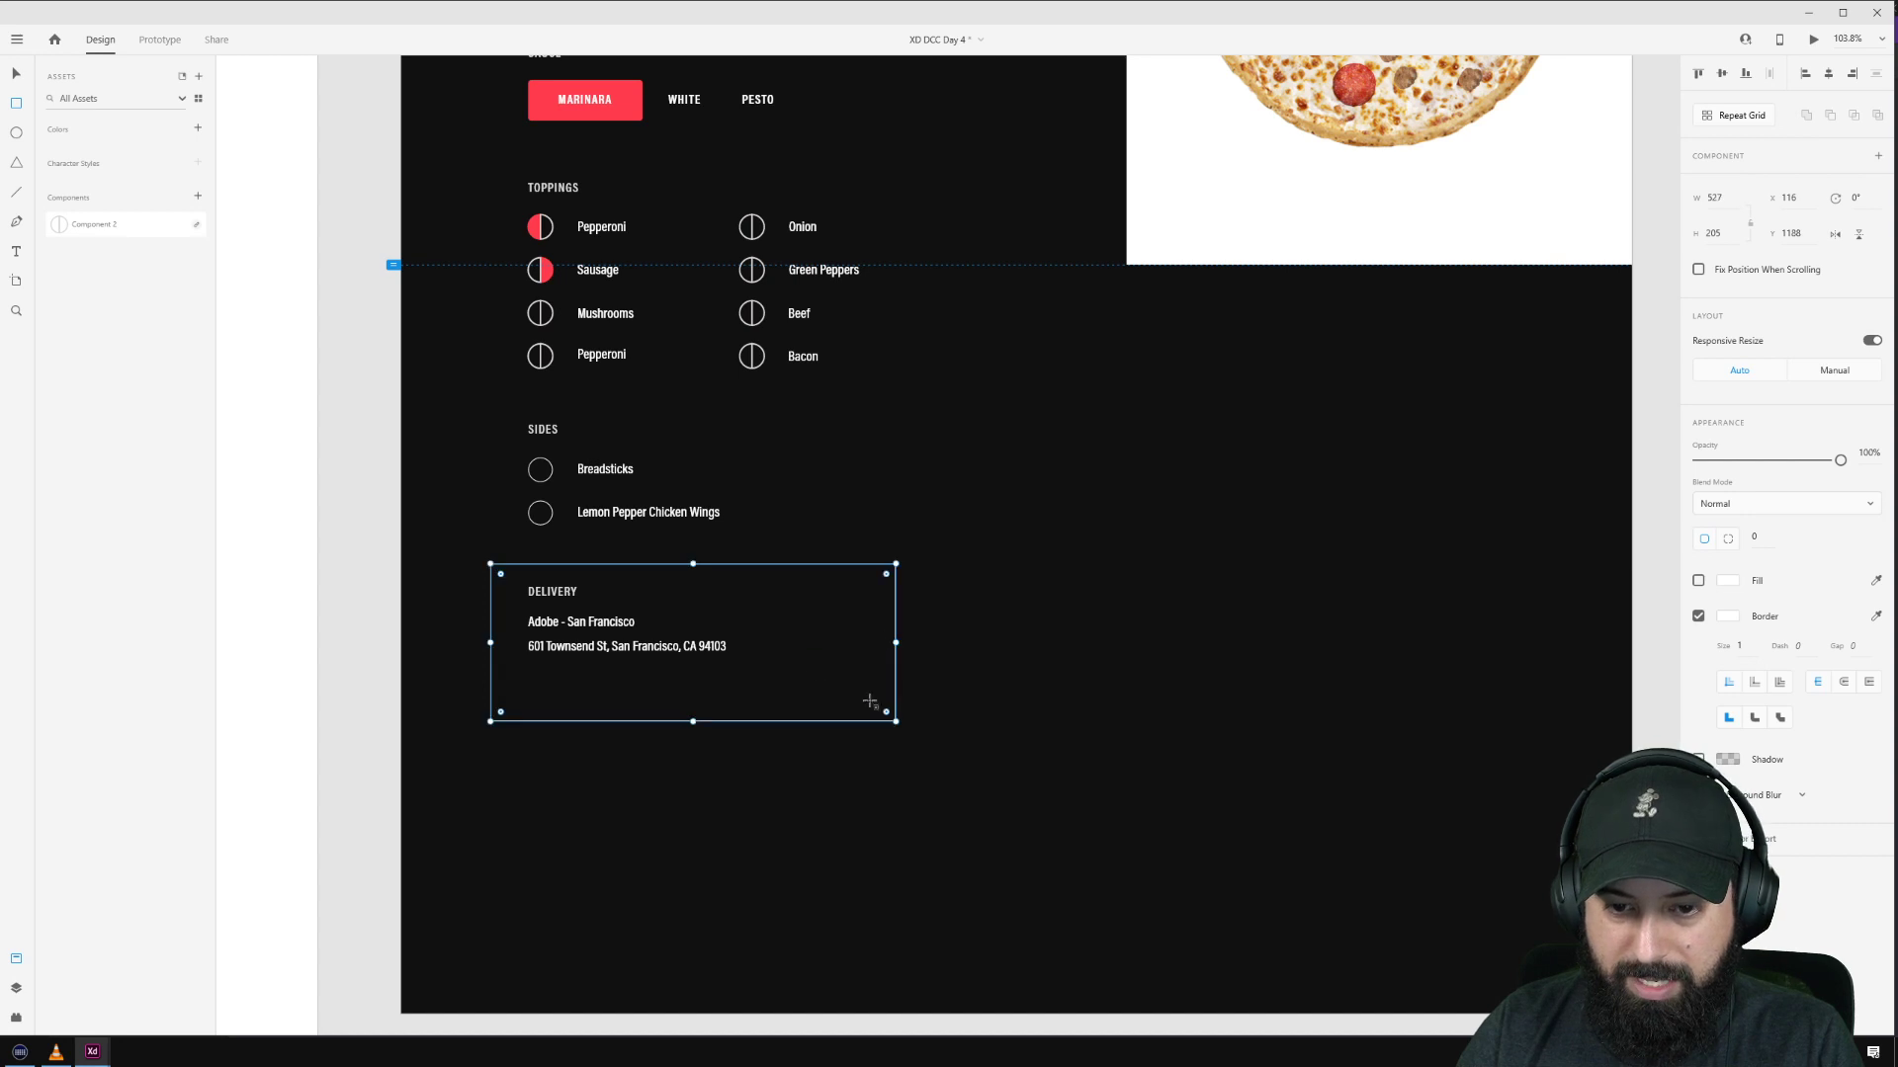
left_click_drag(895, 722, 1075, 682)
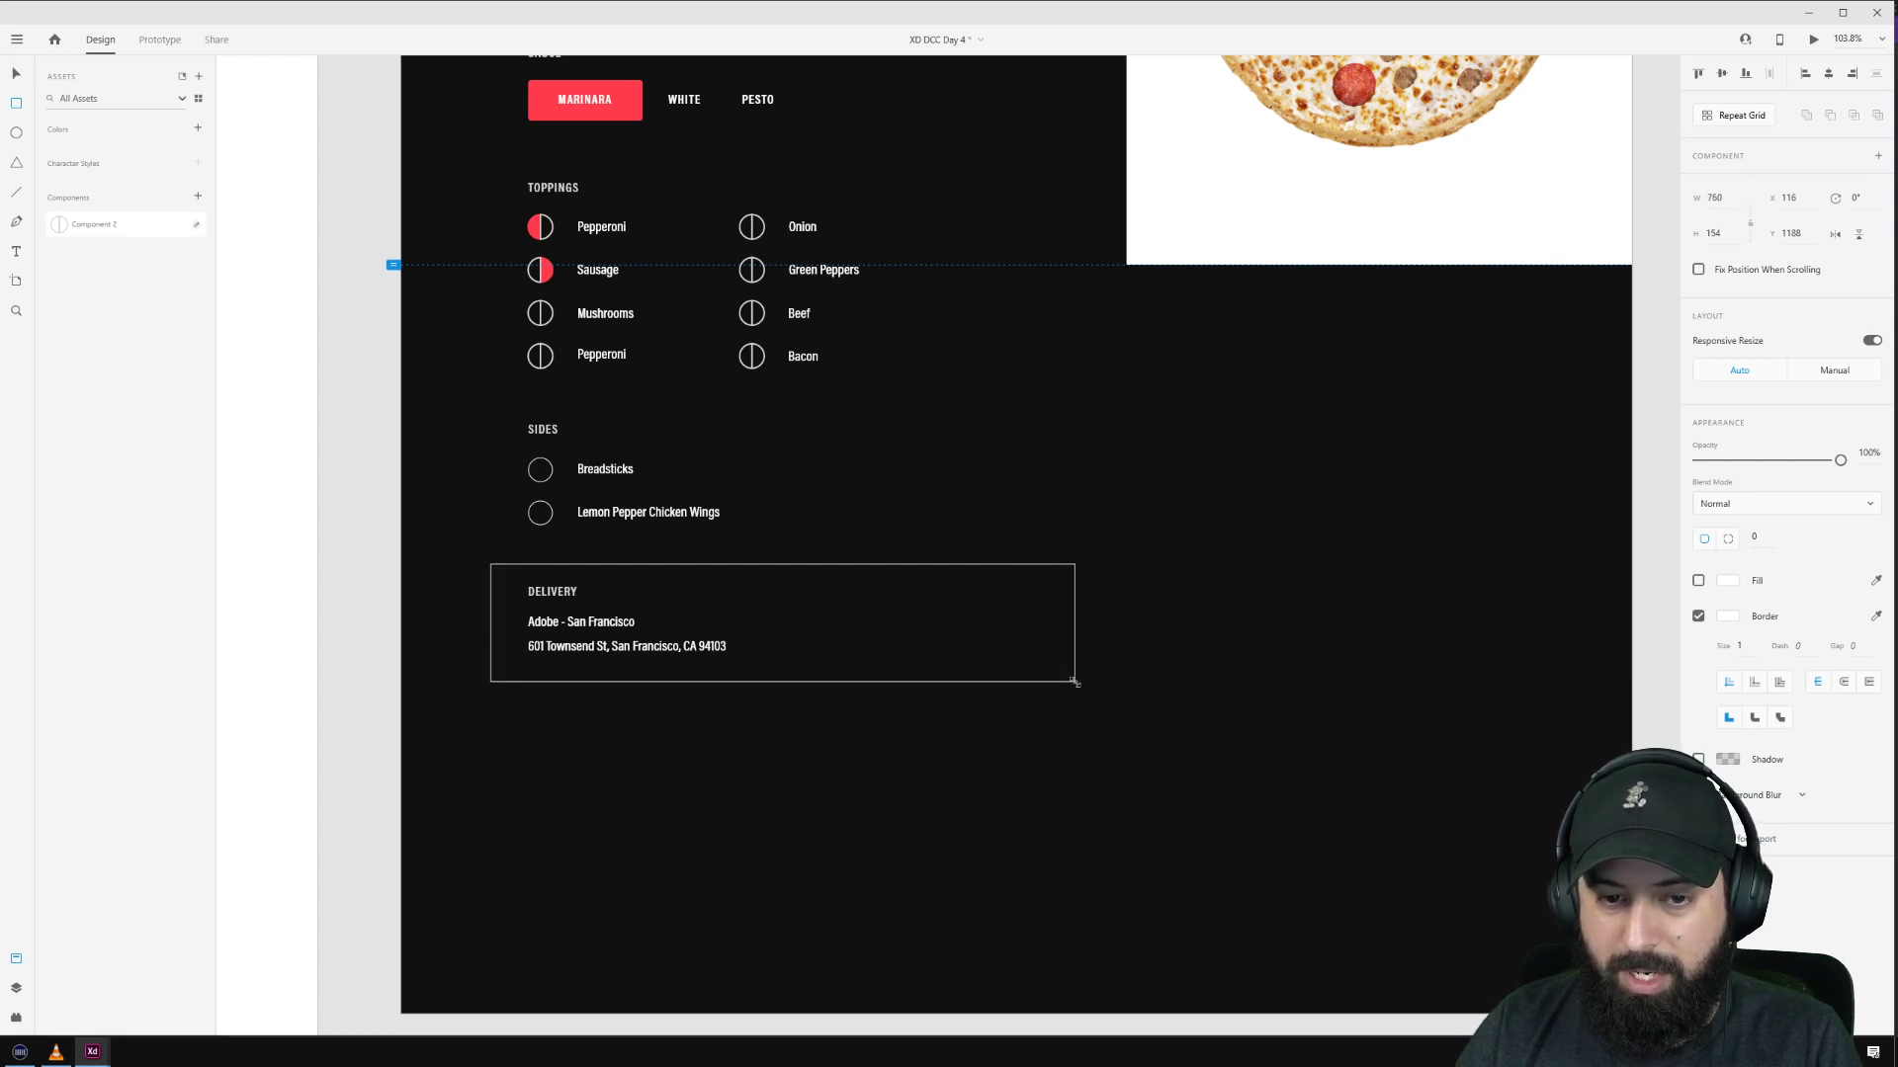
Step: Set the delivery frame's corner radius to 4 and lower its opacity to about 10%
left_click(1697, 535)
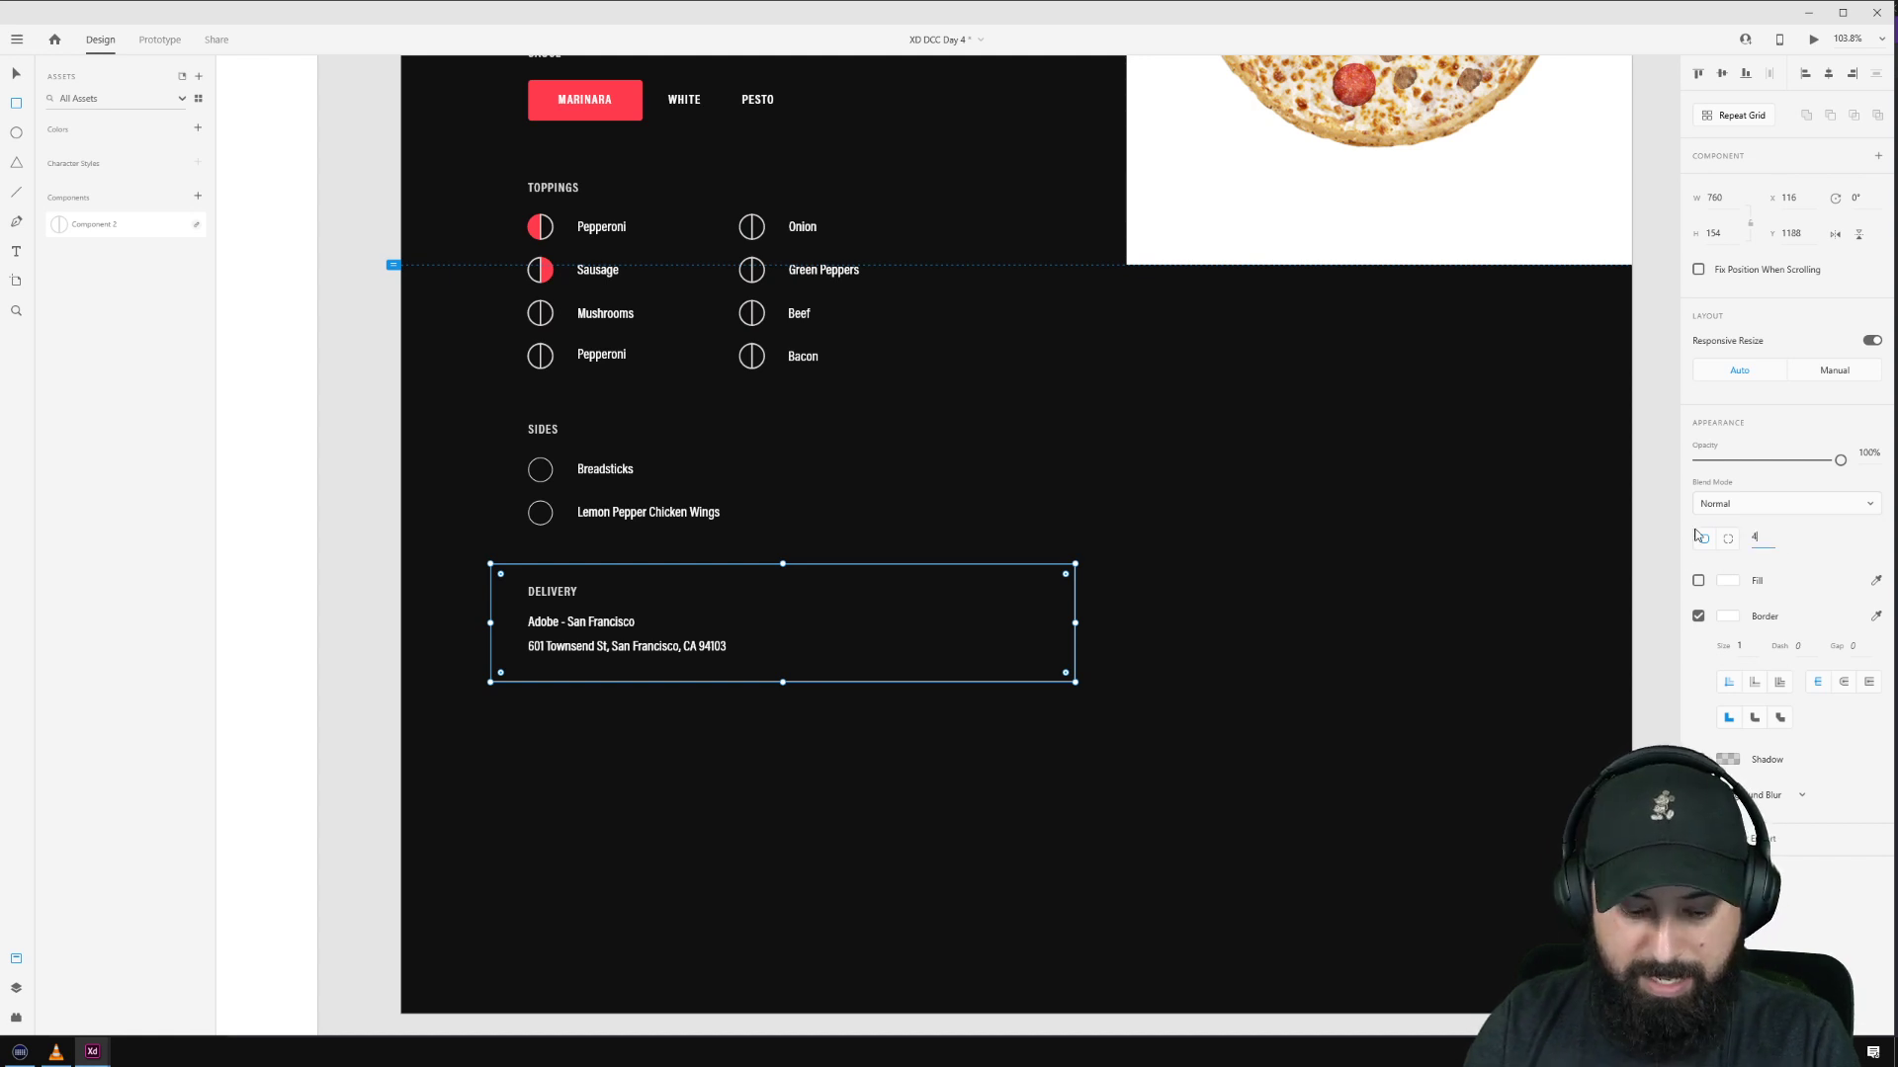
type("4")
key("Return")
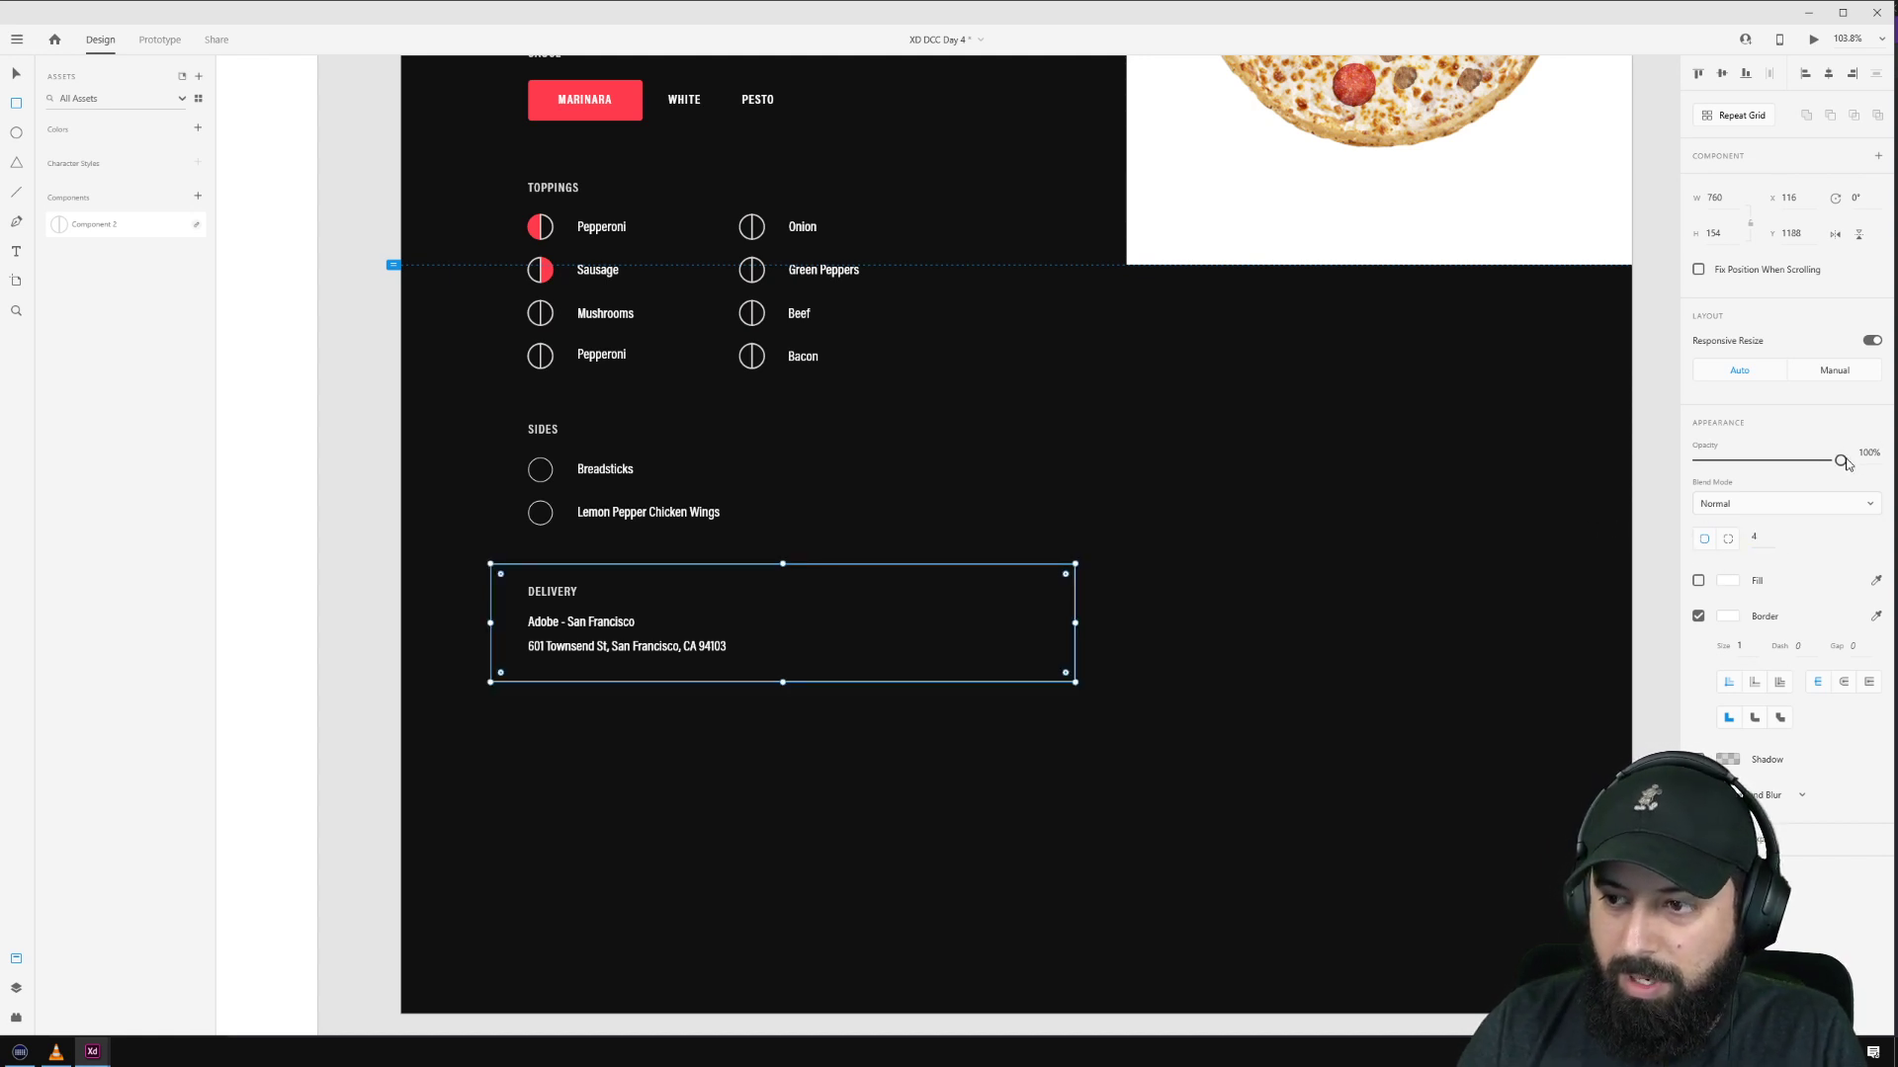
left_click_drag(1840, 460, 1712, 462)
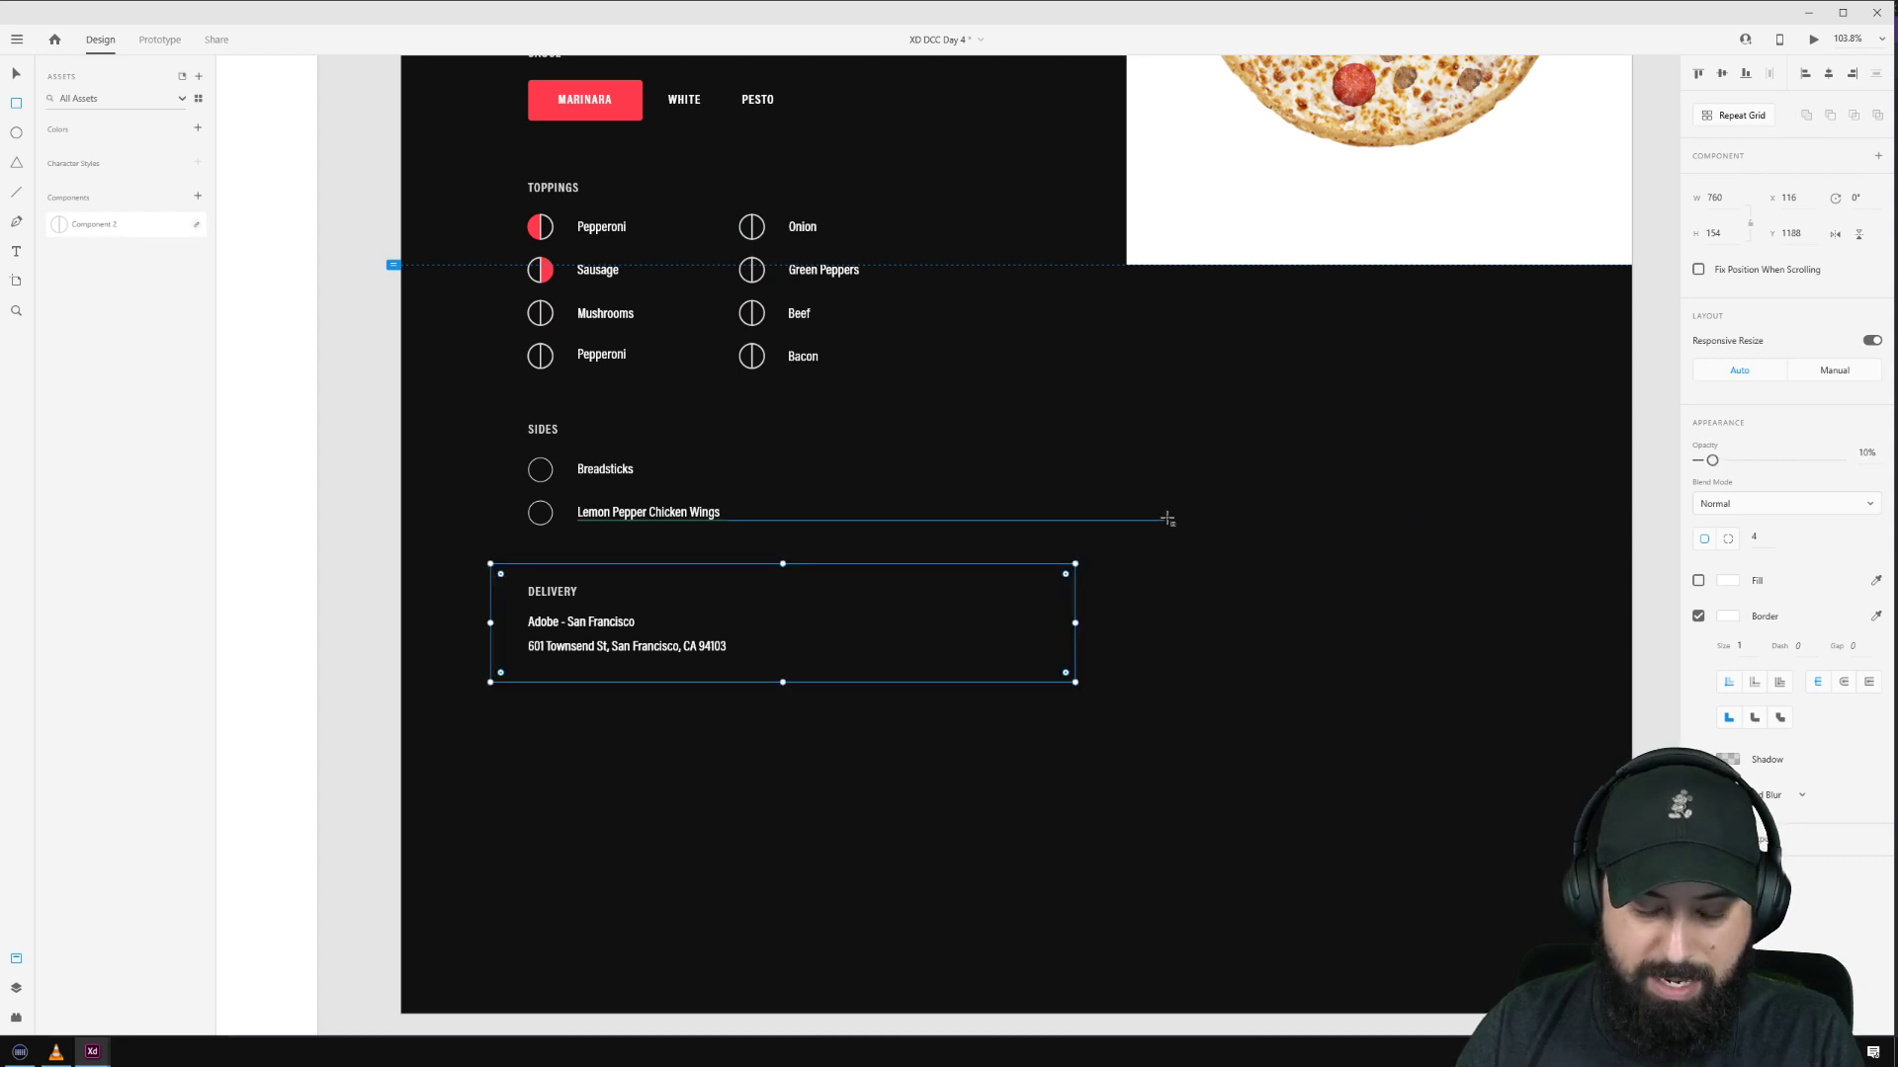
left_click(1307, 582)
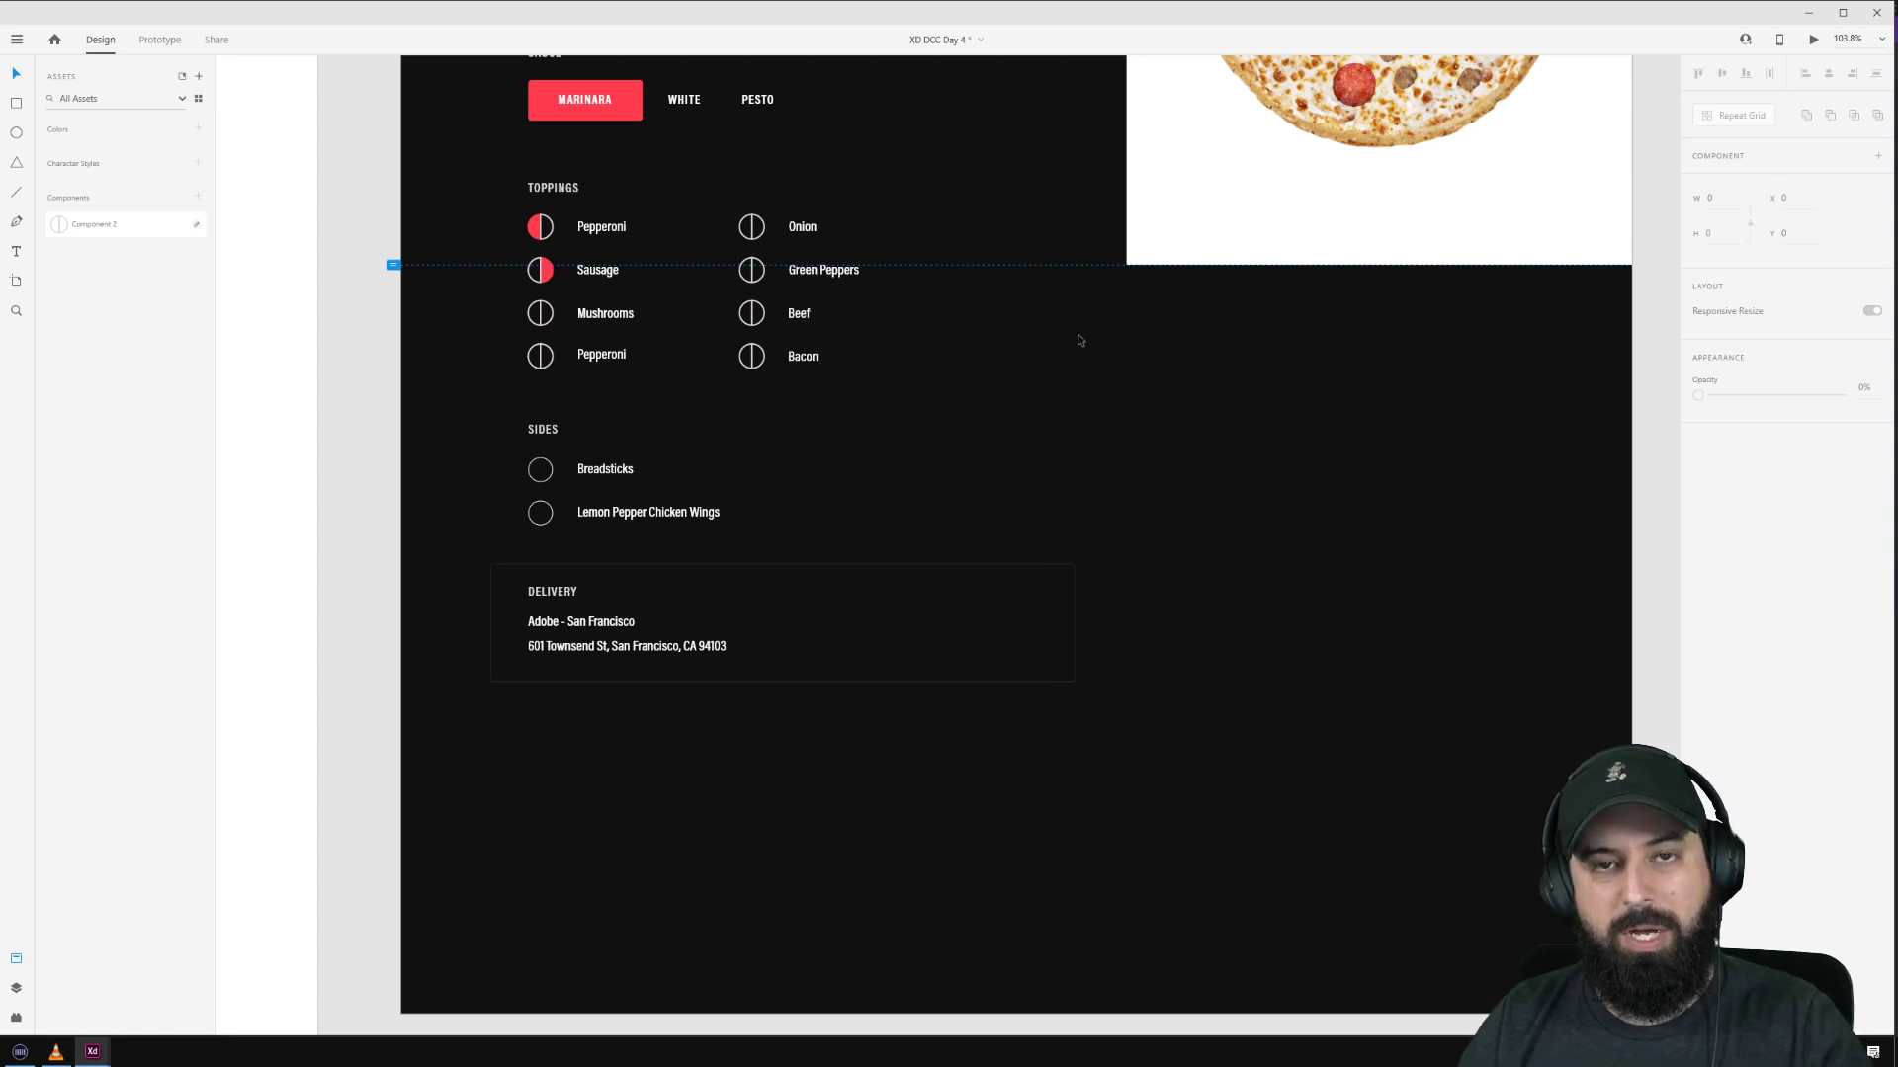
Step: Copy the delivery frame up around the SIDES heading and options, making it tall enough to enclose both rows
left_click_drag(658, 565, 771, 400)
left_click_drag(385, 428, 335, 487)
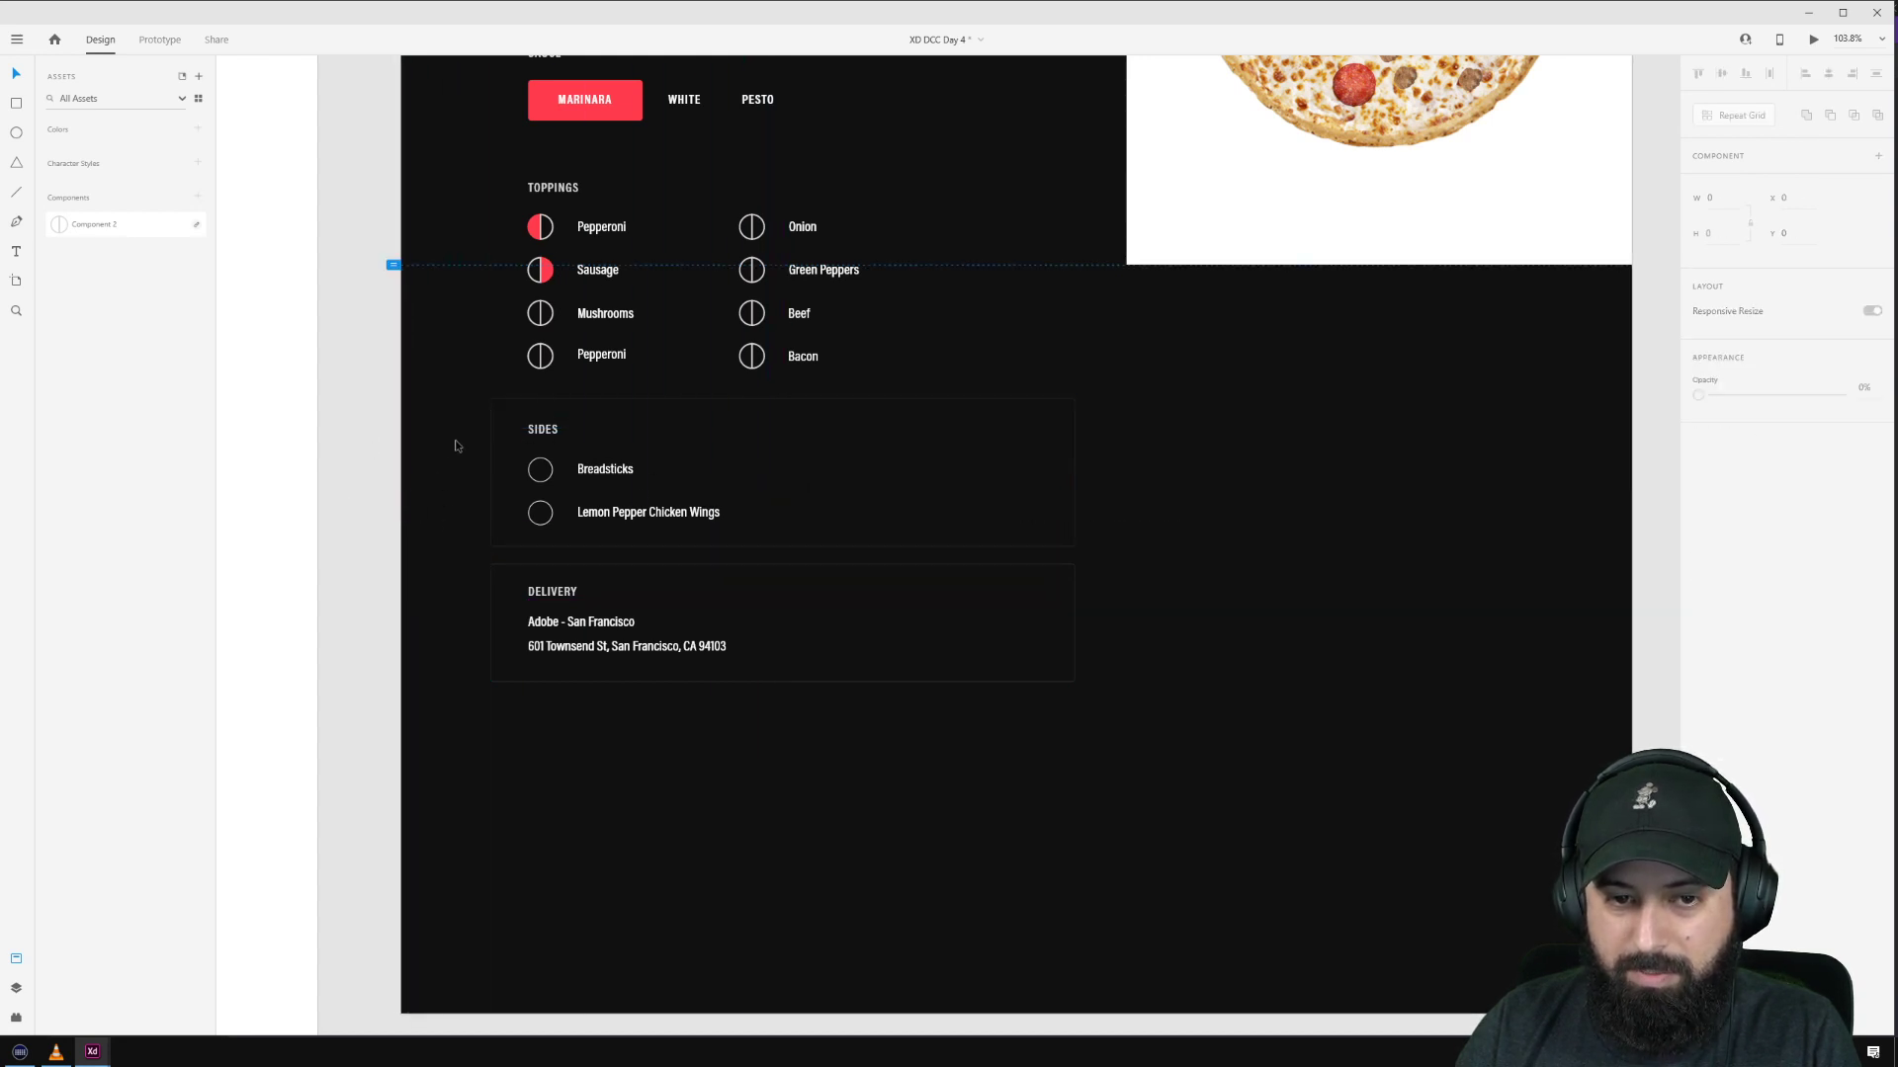
left_click_drag(457, 413, 920, 542)
Step: Move the framed DELIVERY section down to widen the gap below the SIDES frame
left_click_drag(436, 571, 974, 741)
left_click_drag(623, 628, 623, 658)
left_click(623, 567)
Step: Move the framed SIDES section down about 24 px and shift the framed DELIVERY section further down below it
left_click_drag(424, 402, 1146, 578)
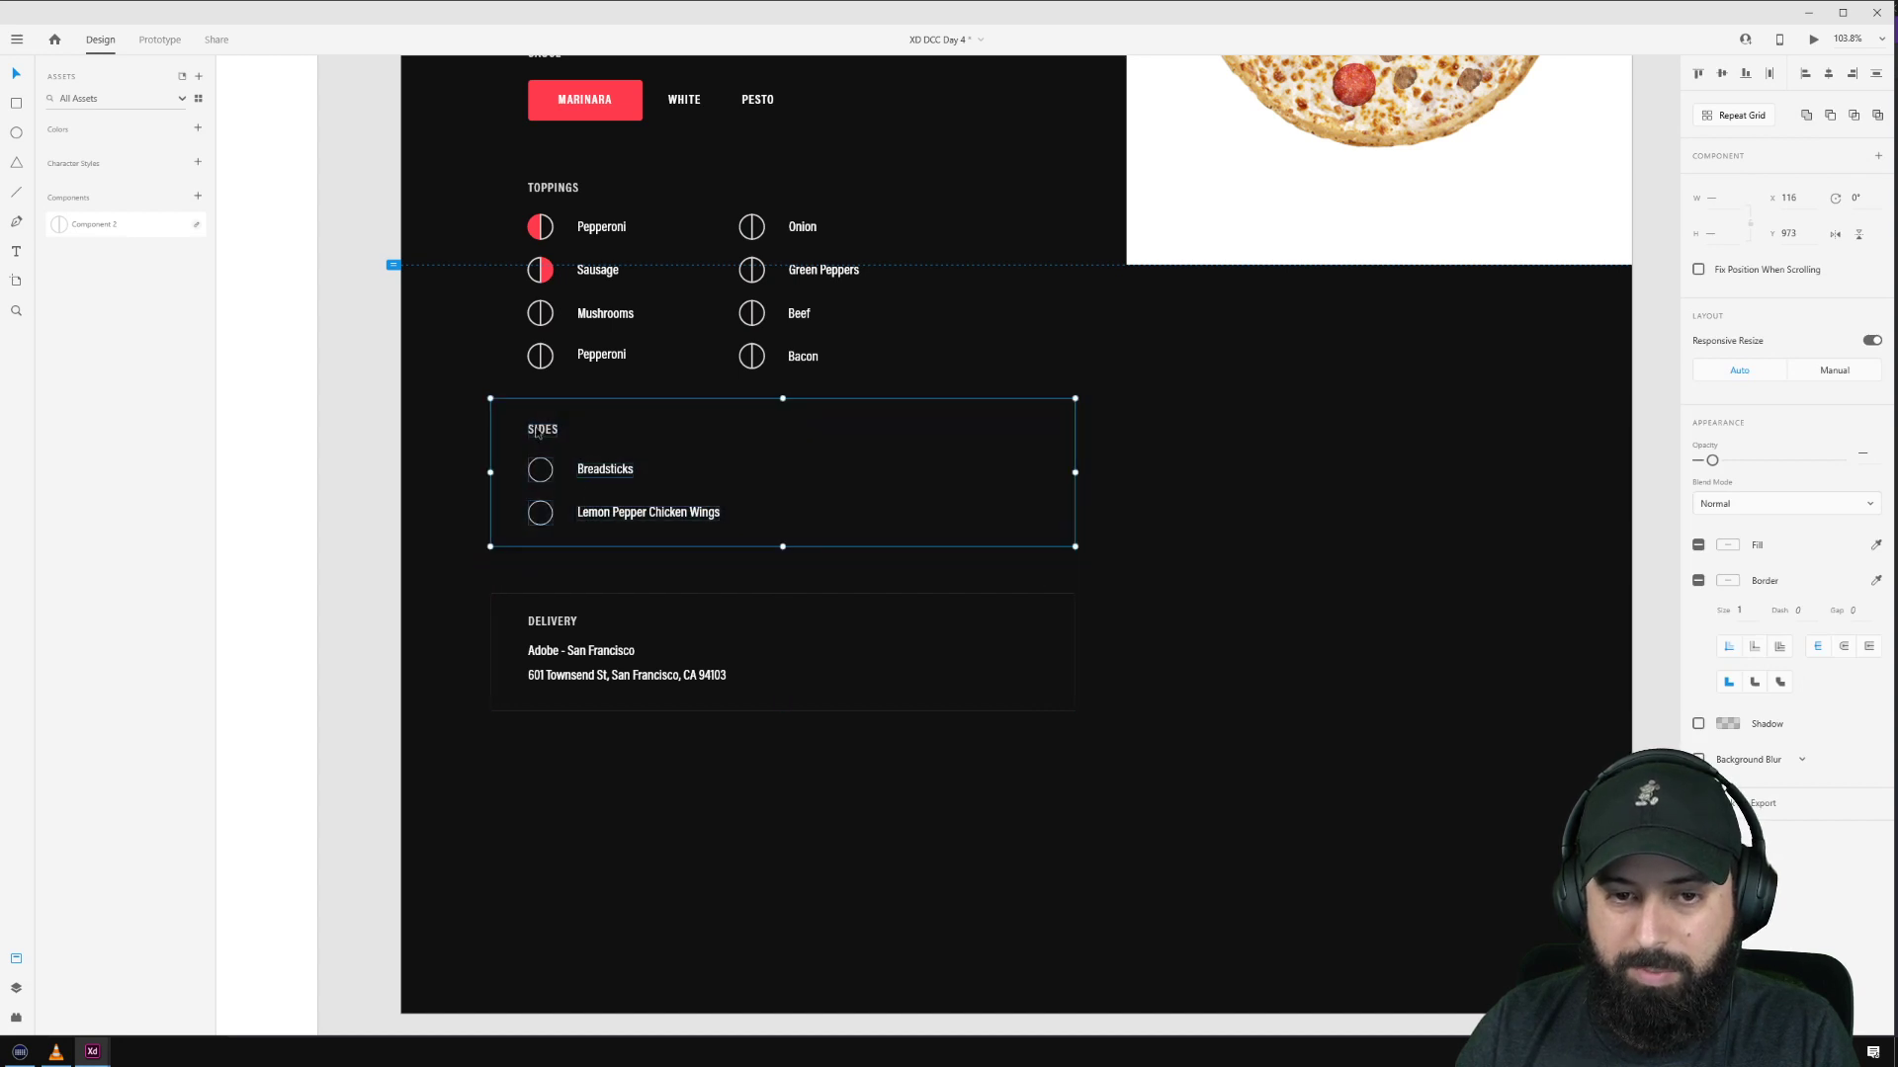
left_click_drag(540, 435, 544, 455)
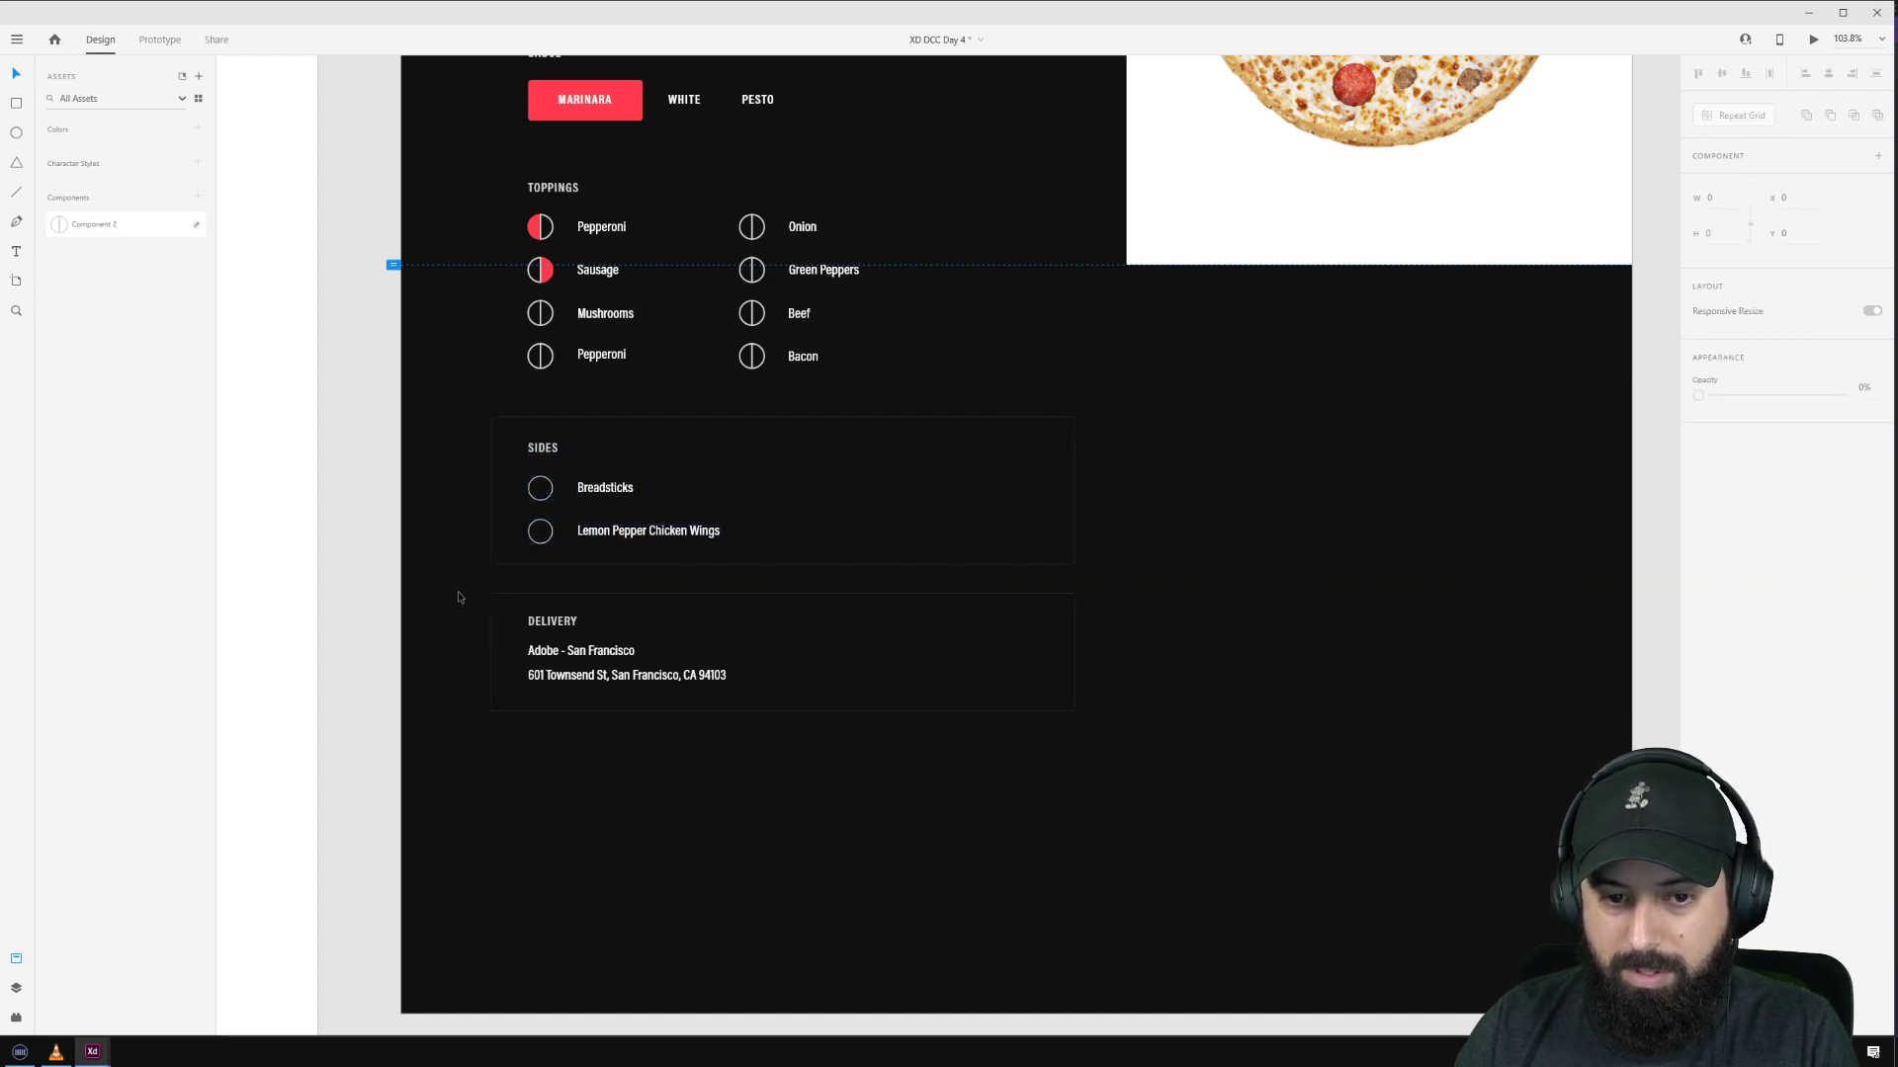
left_click(596, 659)
left_click_drag(596, 659, 596, 699)
left_click(1285, 620)
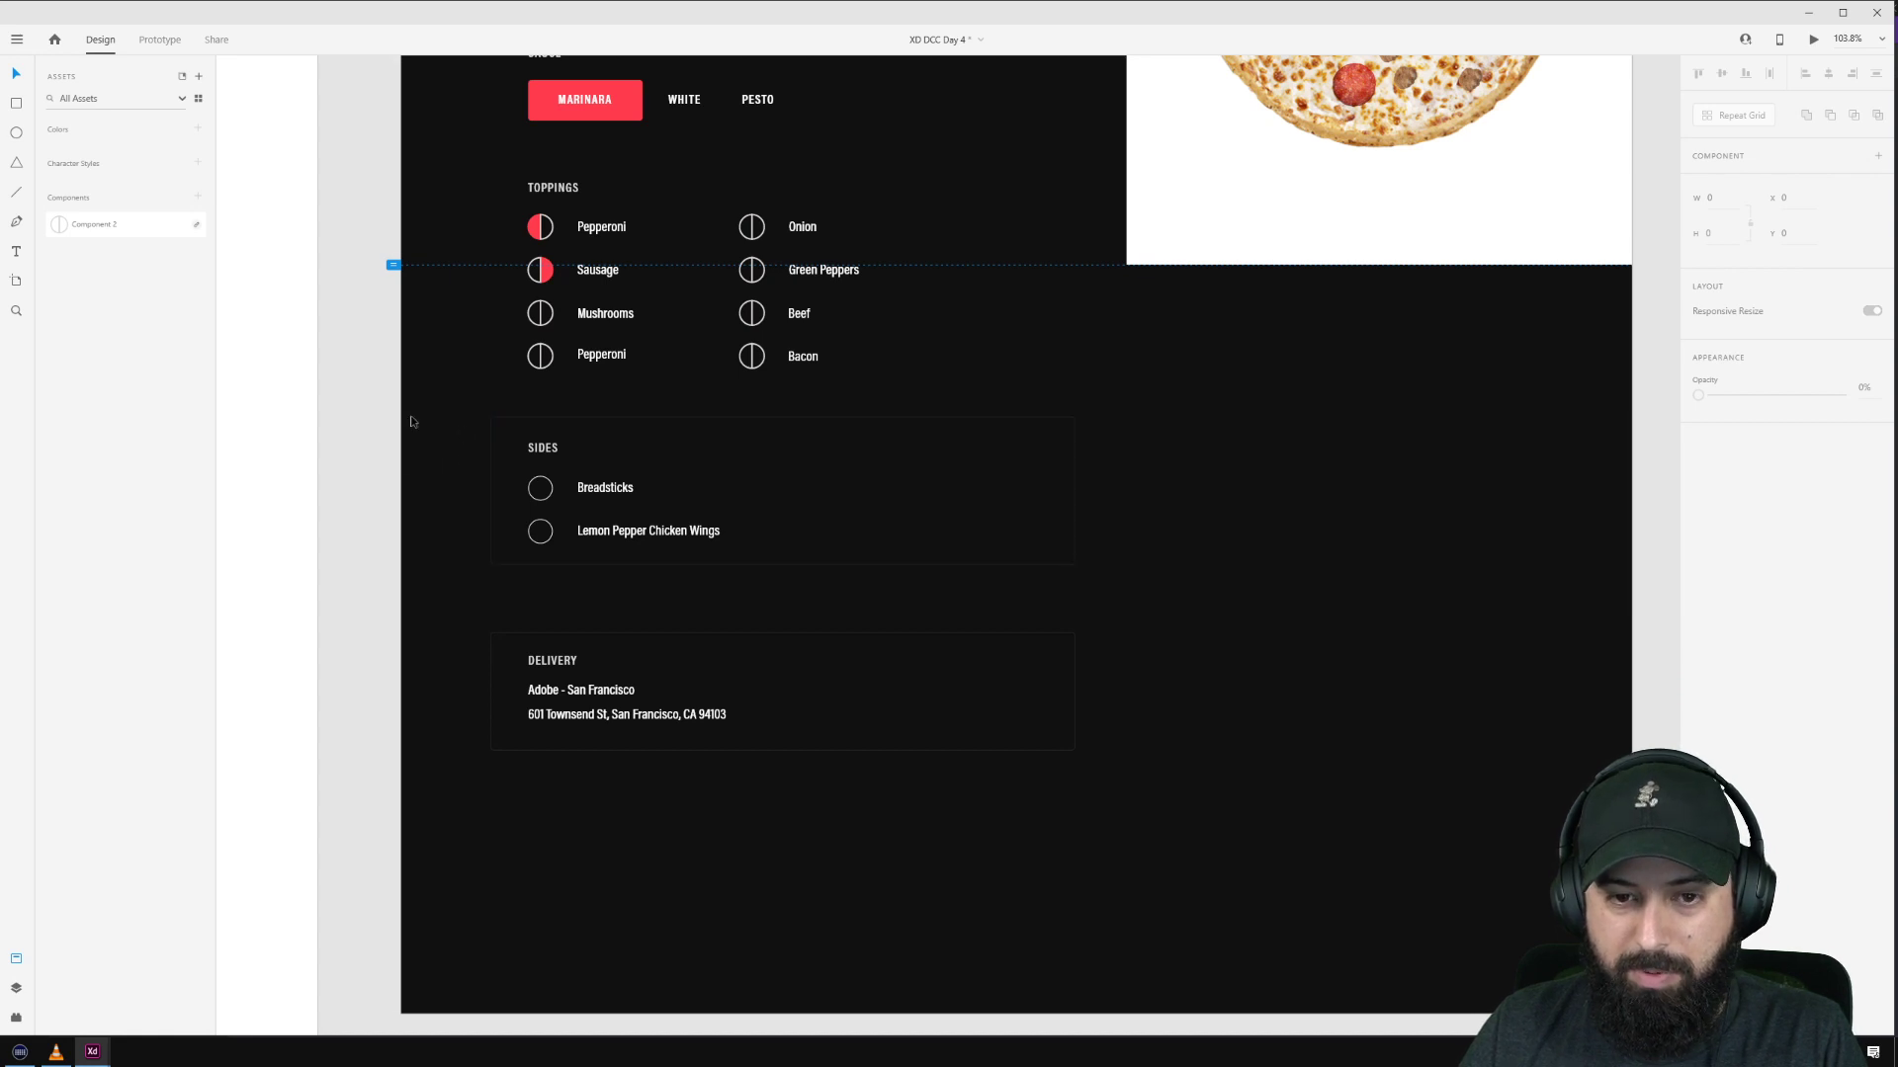
Step: Extend the lower edges of the SIDES frame to about 211 px tall and the DELIVERY frame to about 208 px tall
left_click(605, 565)
left_click_drag(787, 569, 790, 580)
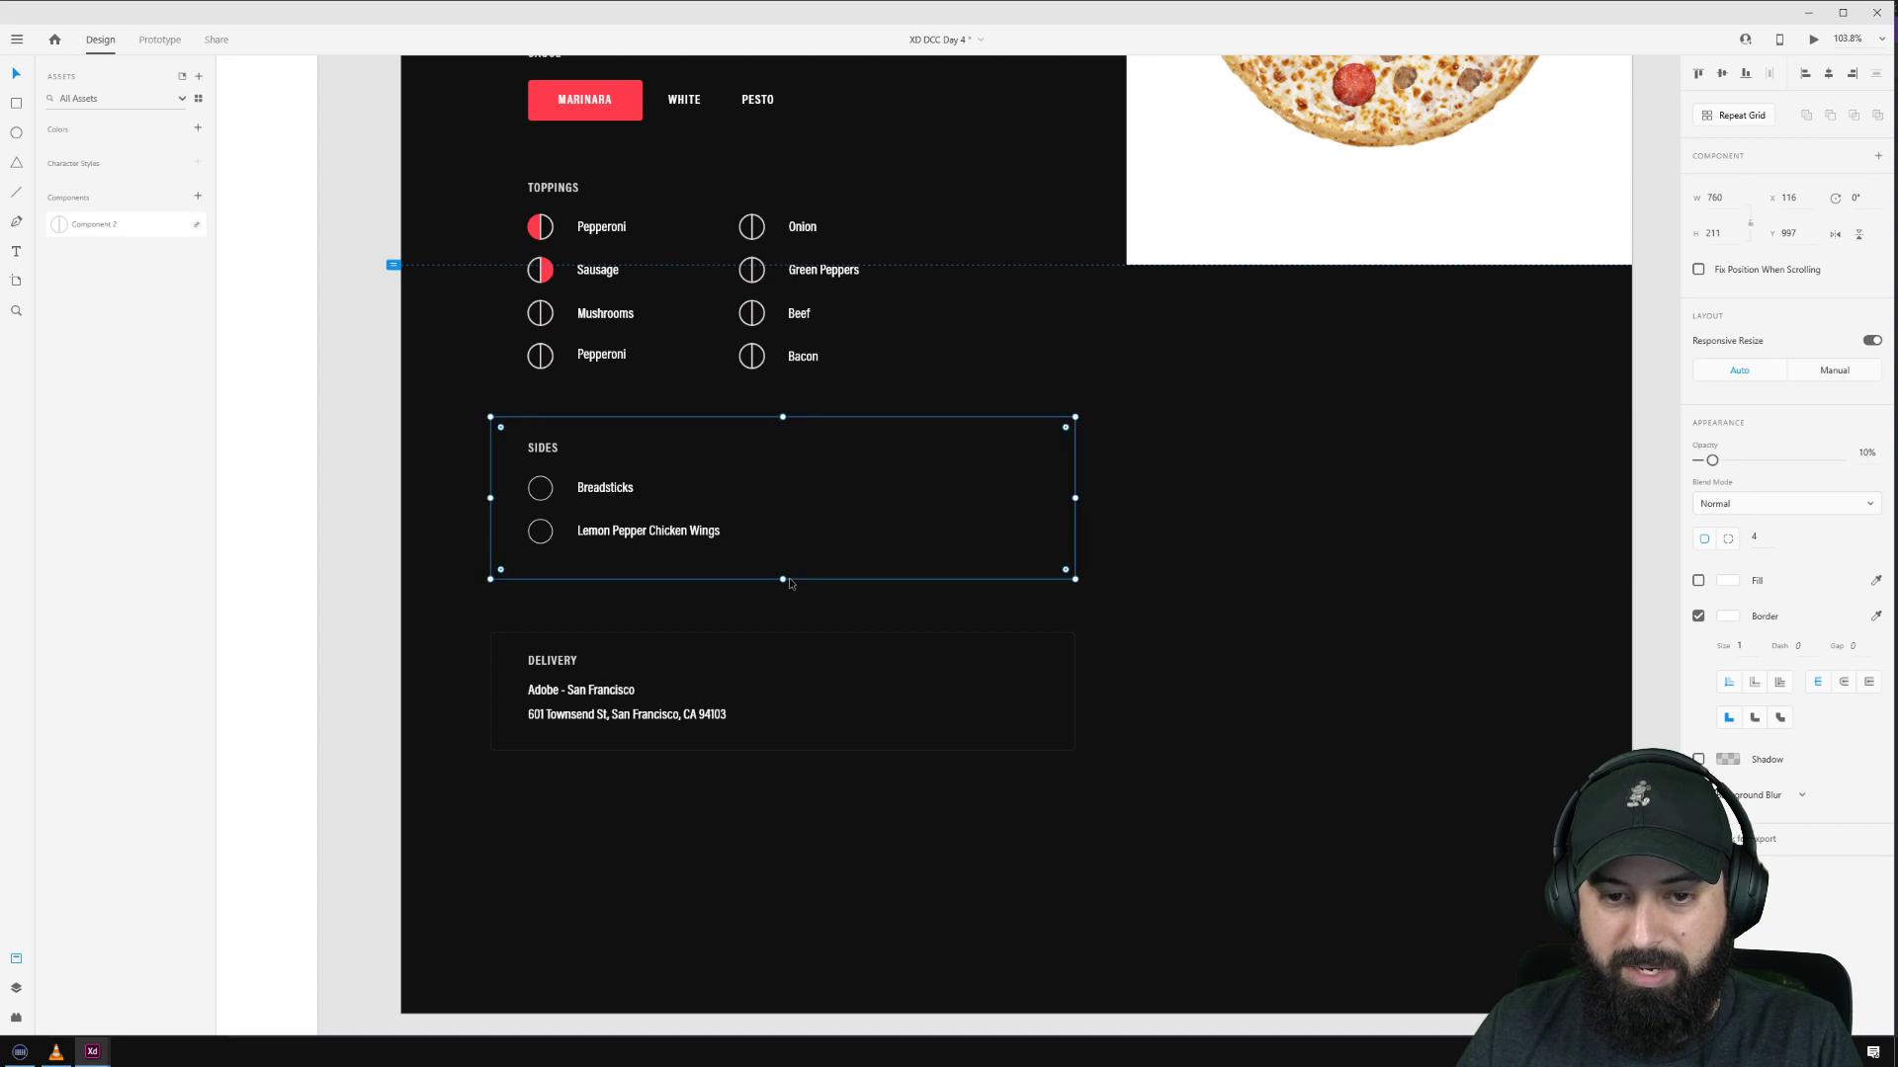
left_click(720, 606)
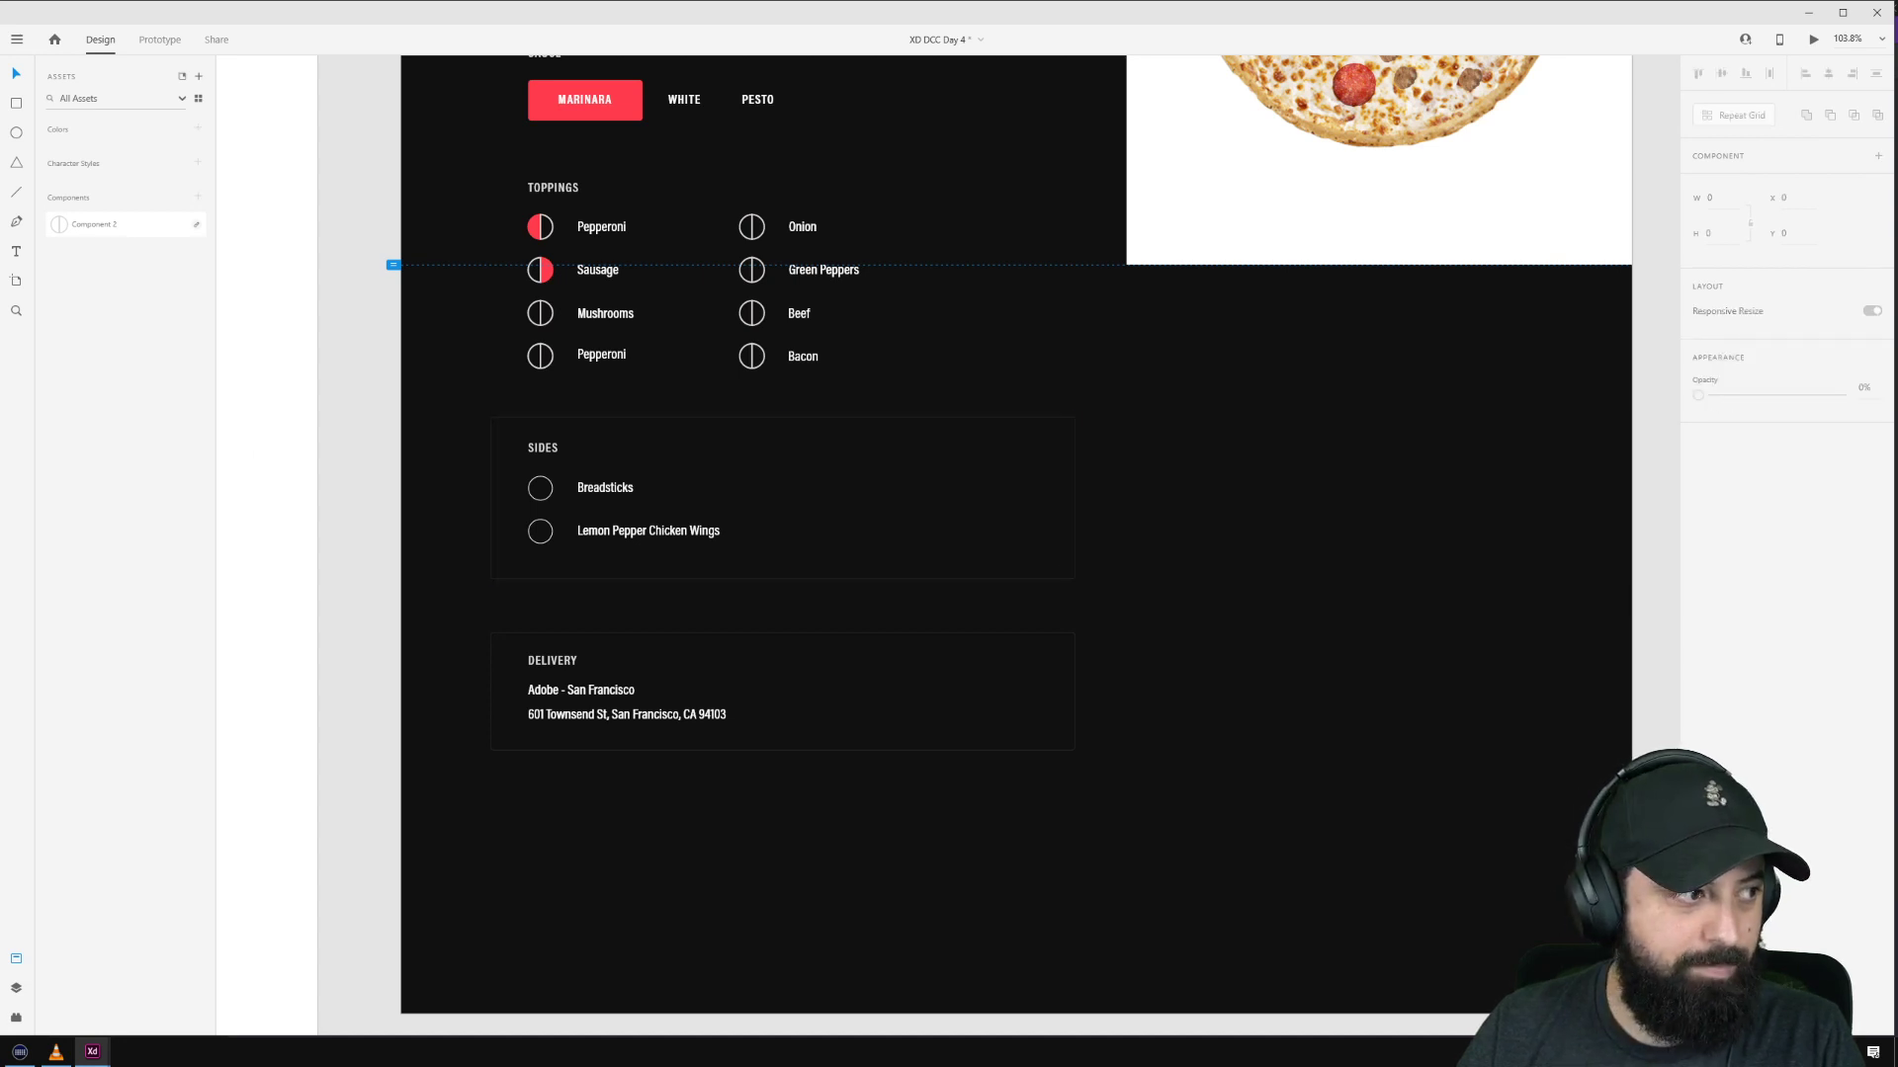
left_click(646, 753)
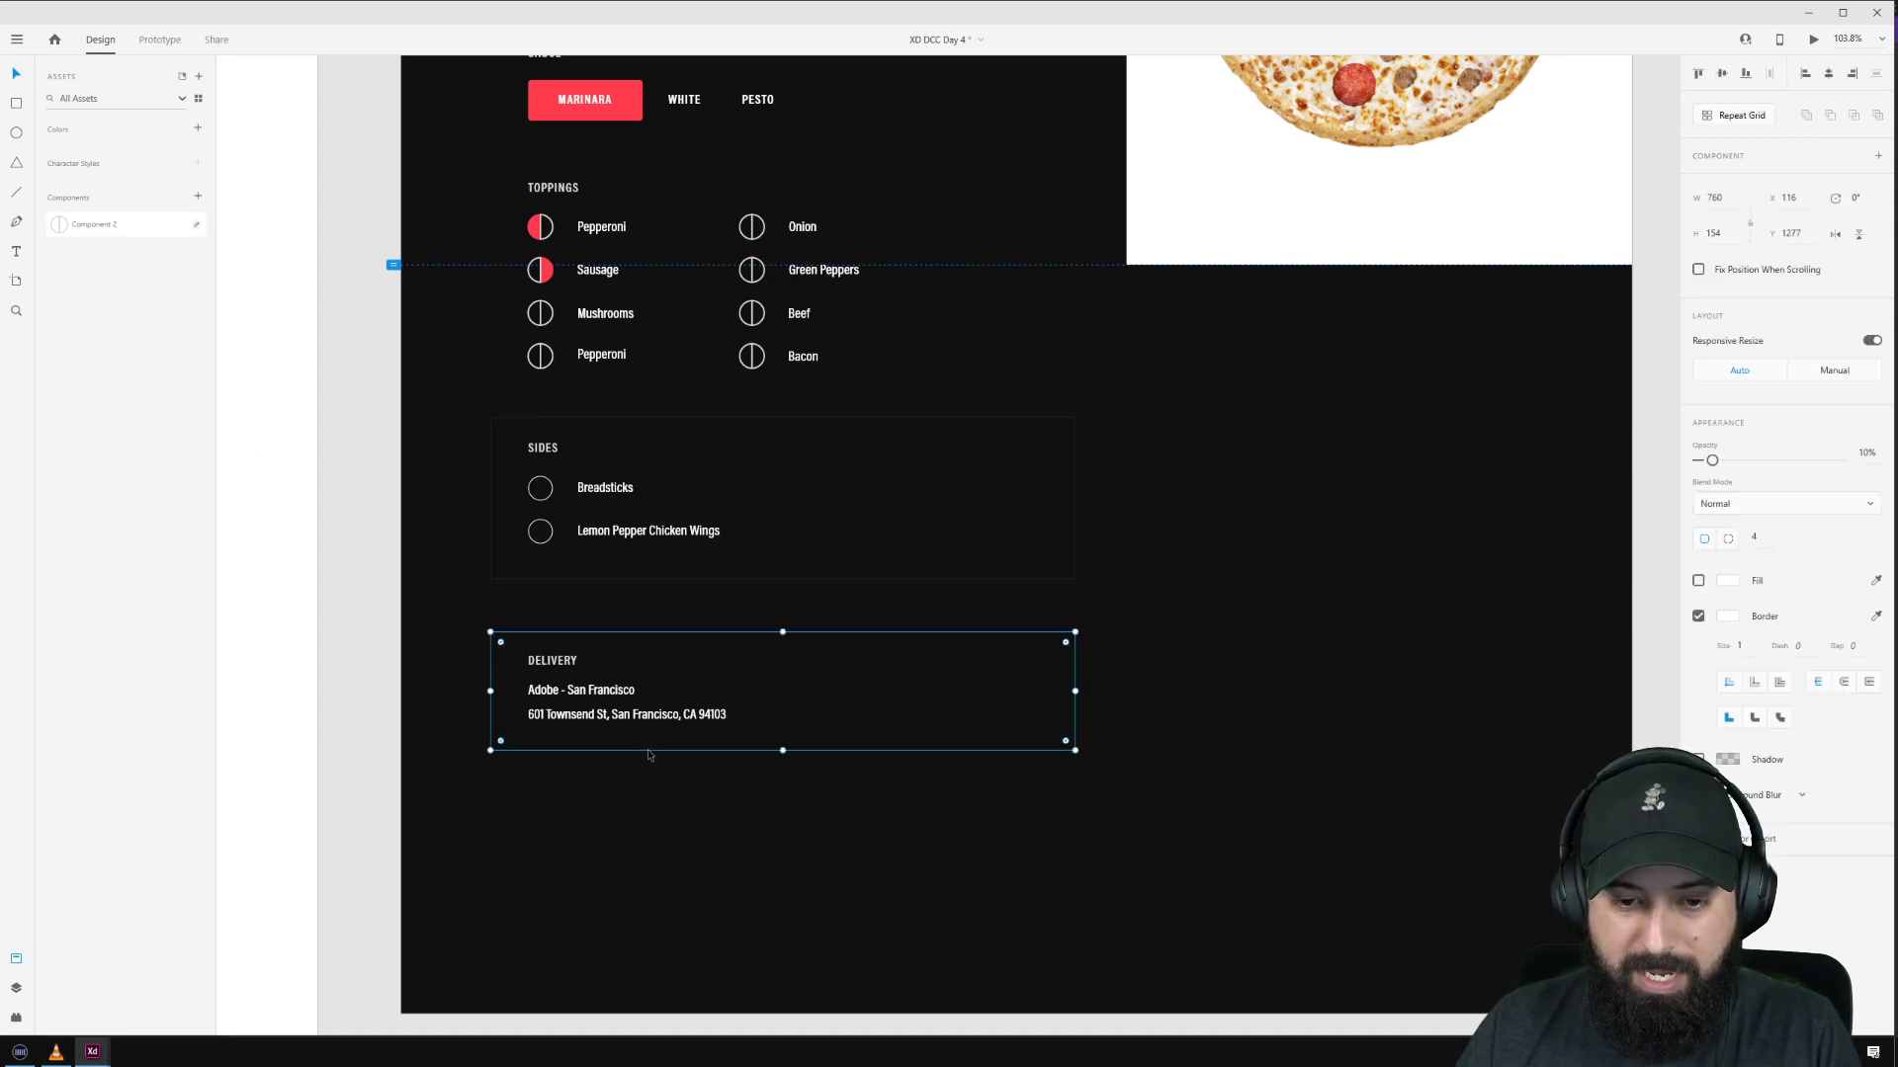
left_click_drag(784, 750, 784, 792)
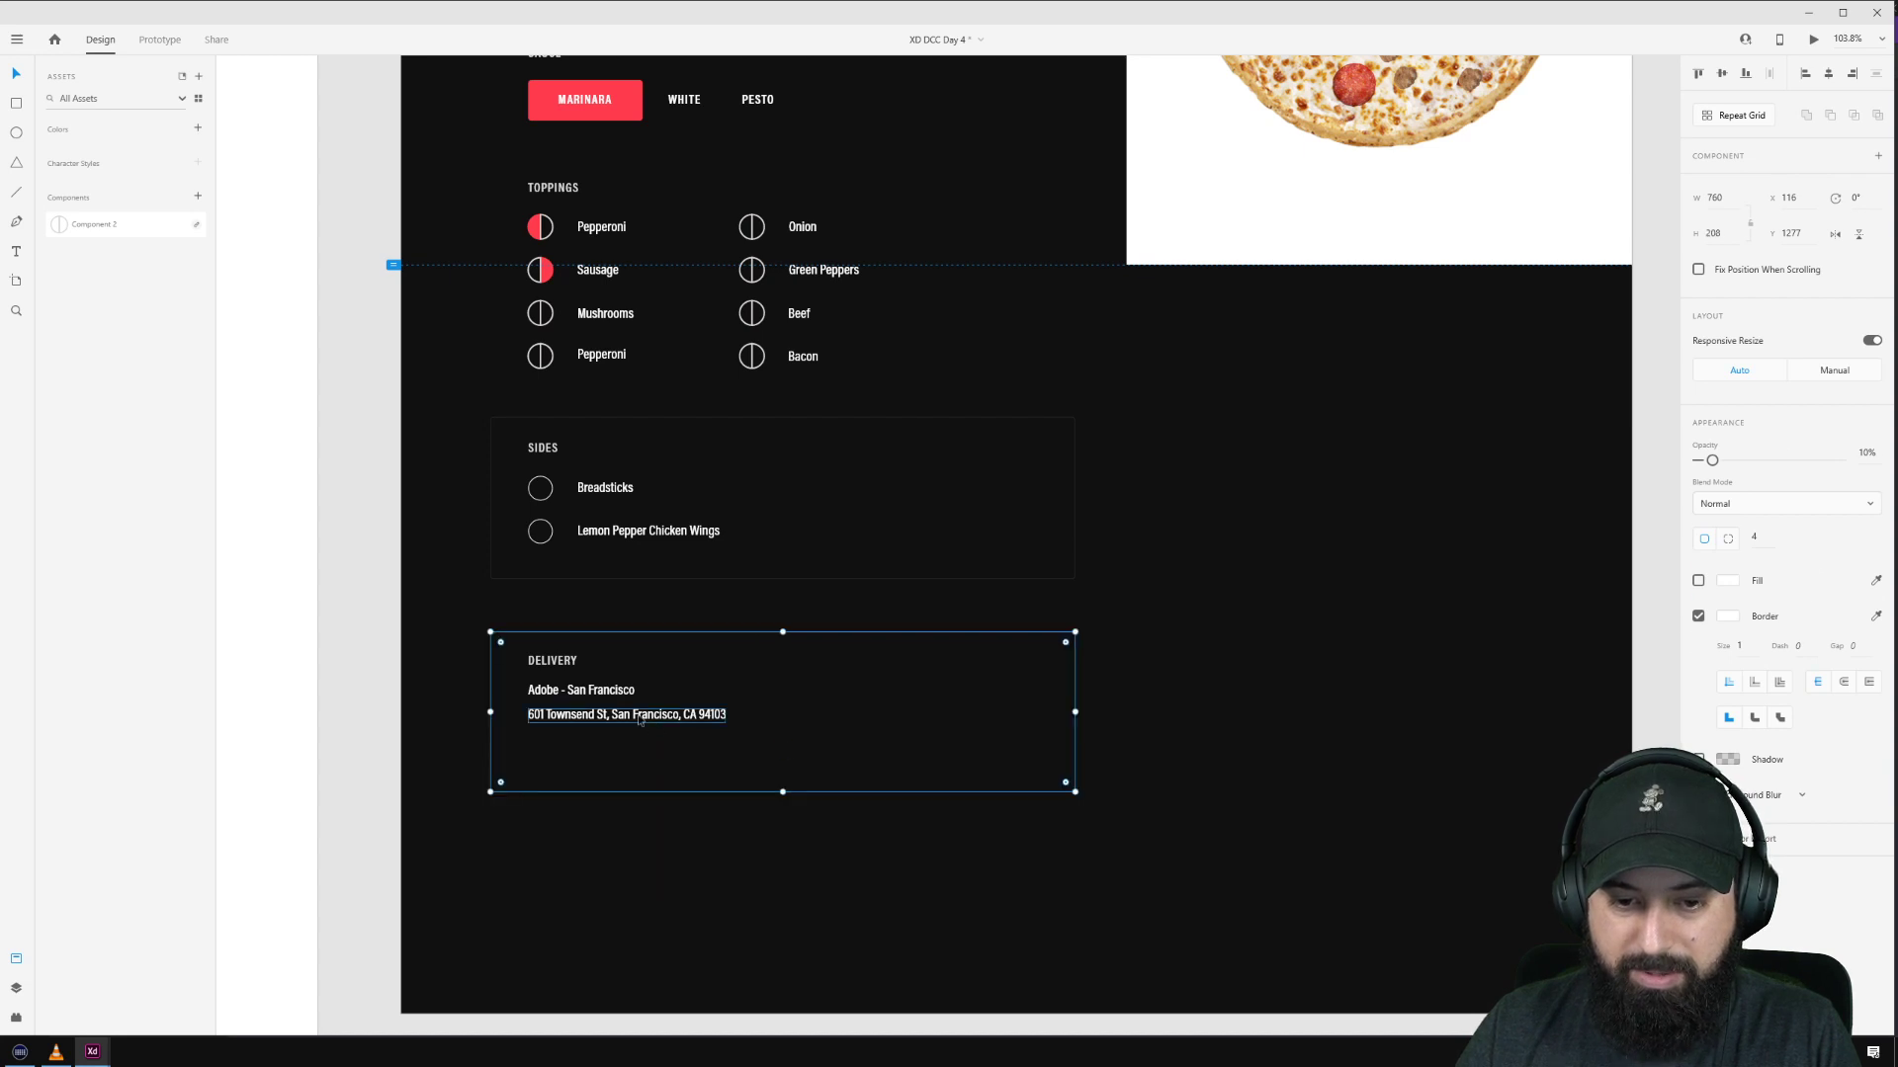
Step: Copy the street address line to just below itself in the DELIVERY section and change the copy's text to EDIT
left_click_drag(627, 713, 629, 756)
double_click(628, 750)
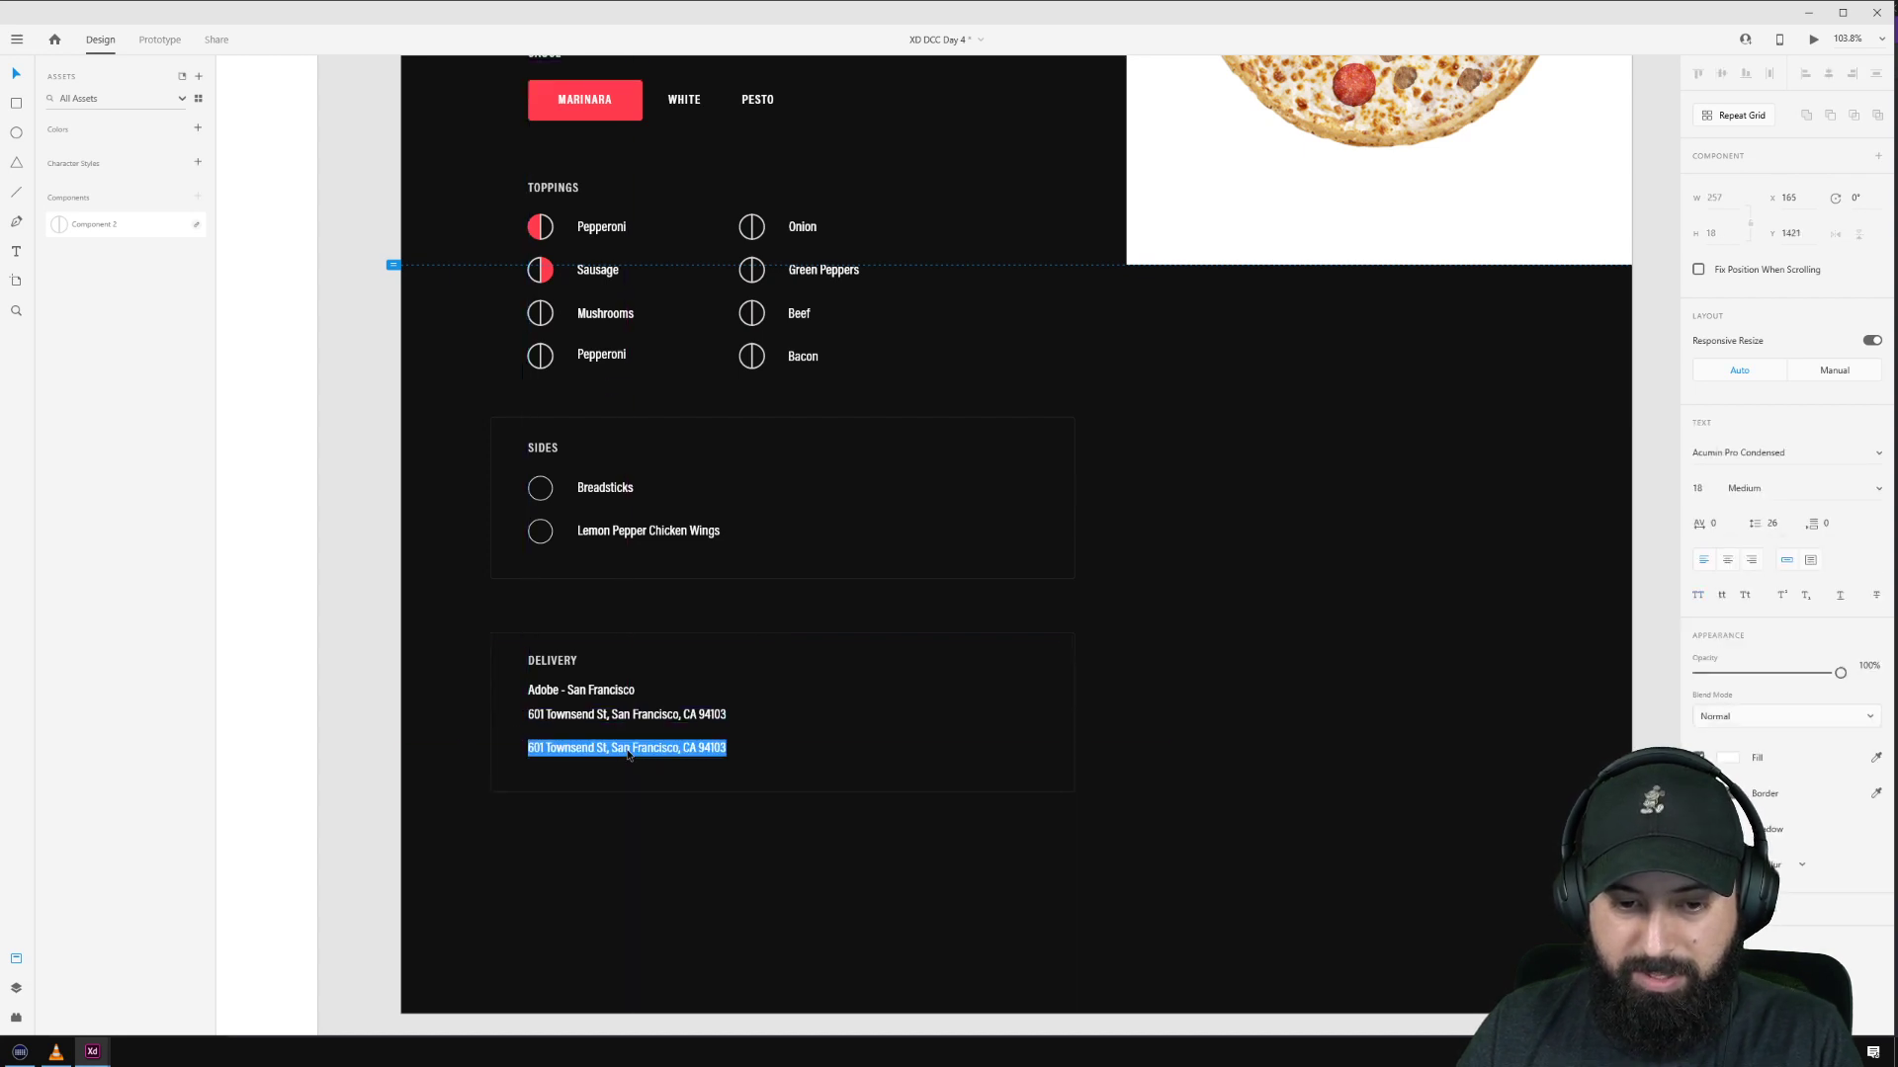
type("EDIT")
Step: Color the EDIT text with the red sampled from the MARINARA button
scroll(1186, 699, "up", 3)
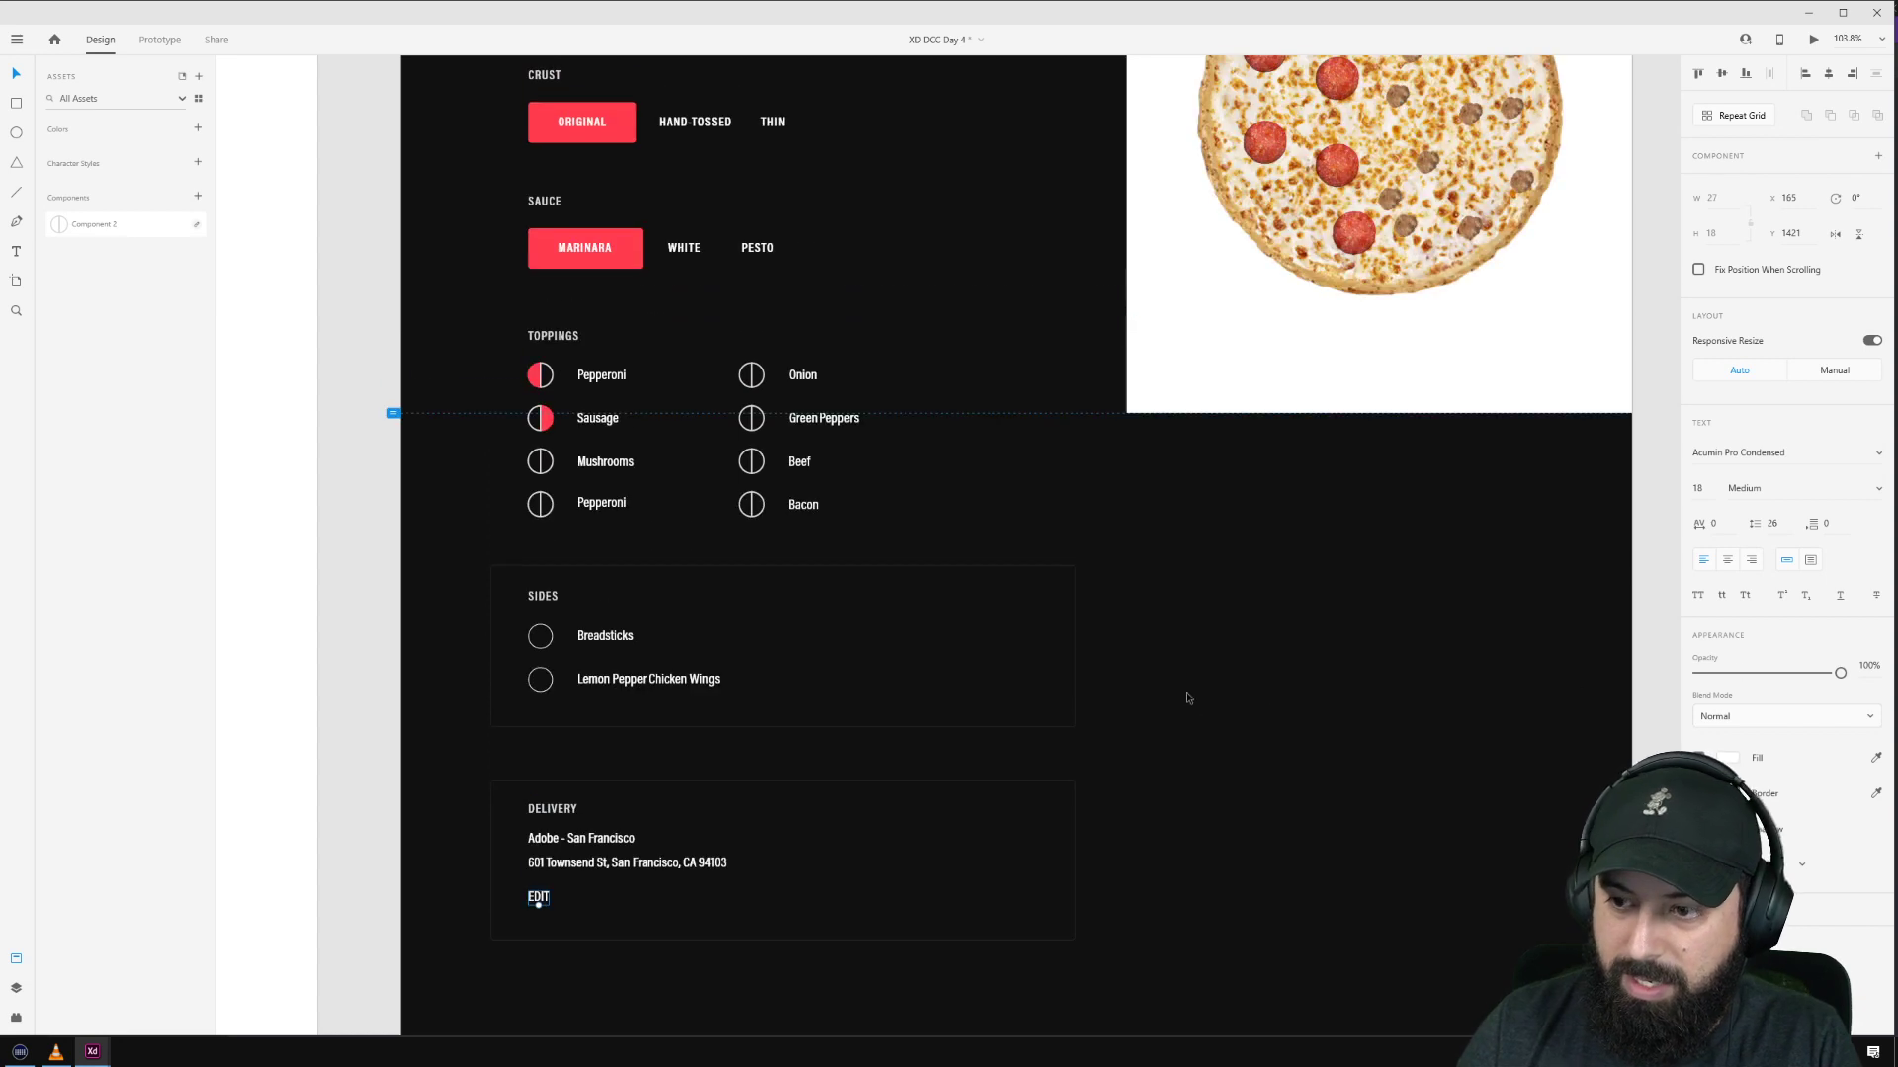
left_click(1876, 764)
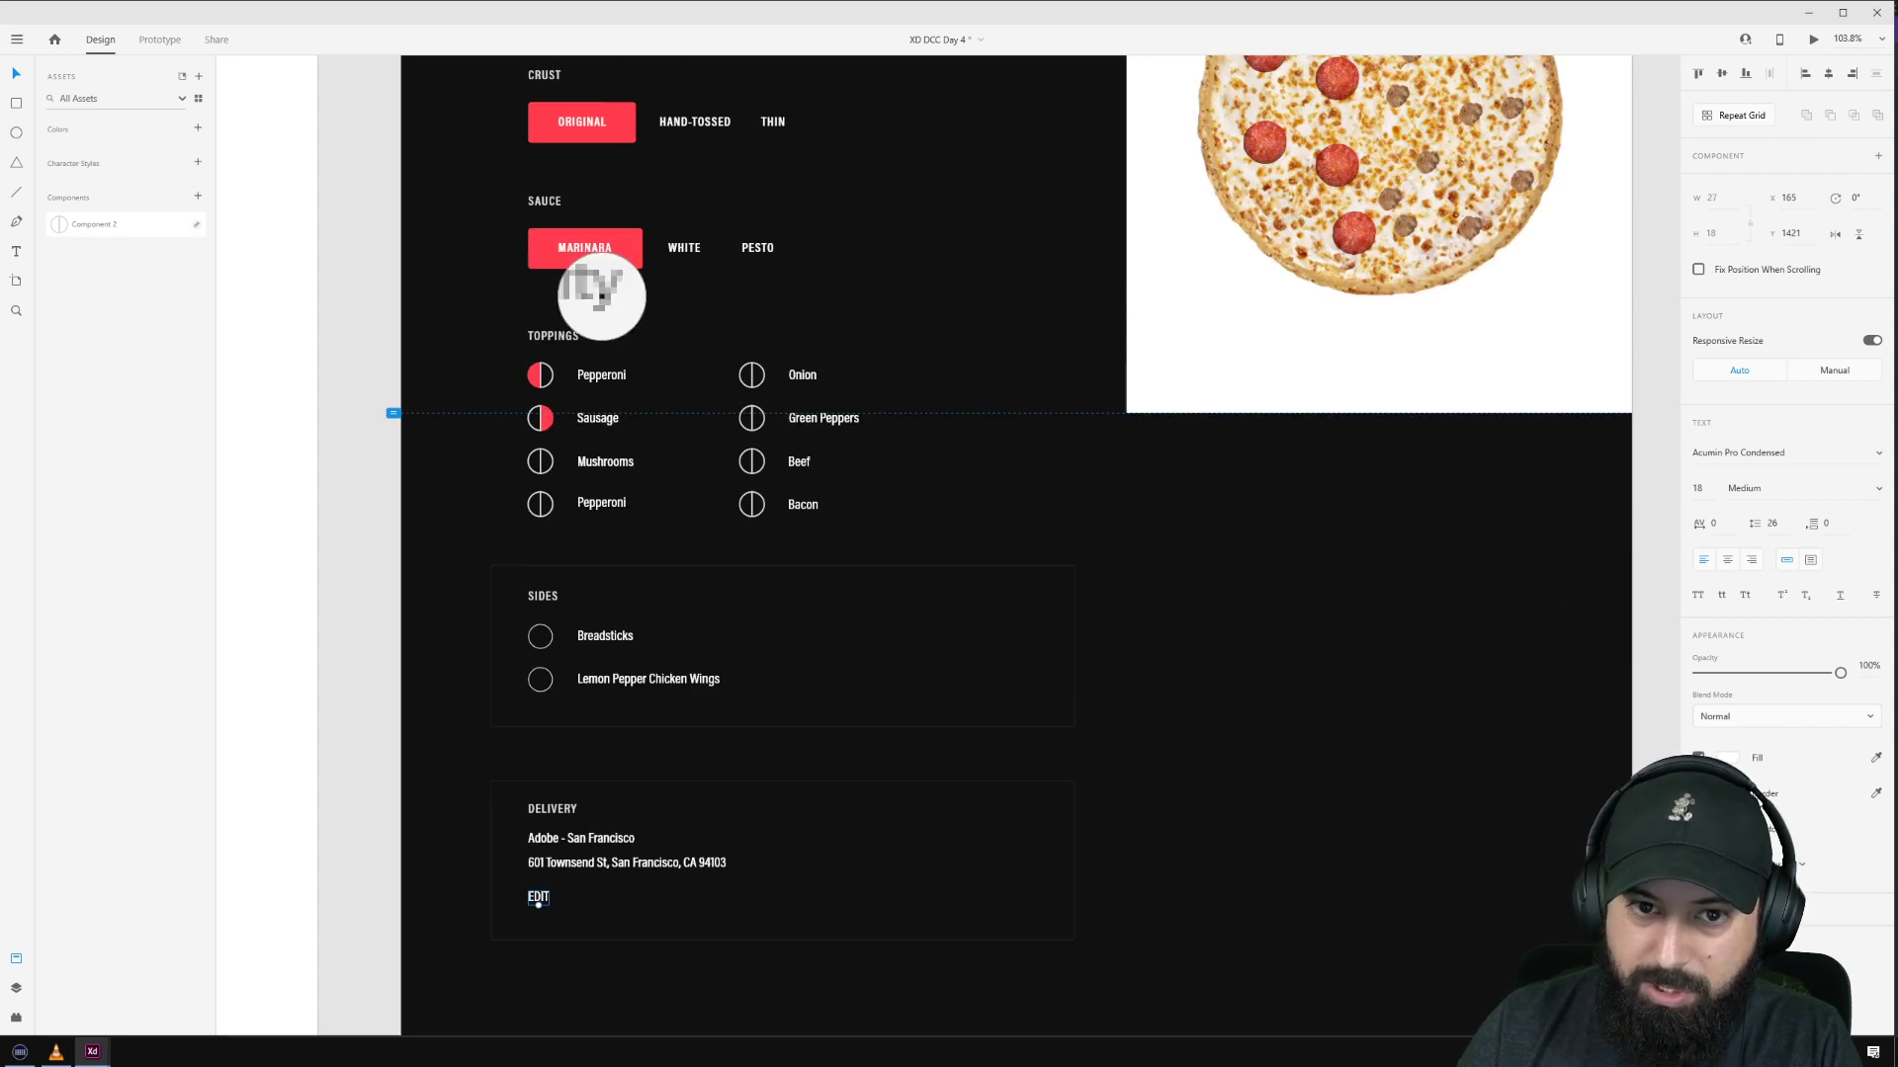
left_click(553, 252)
left_click(308, 748)
scroll(669, 788, "down", 3)
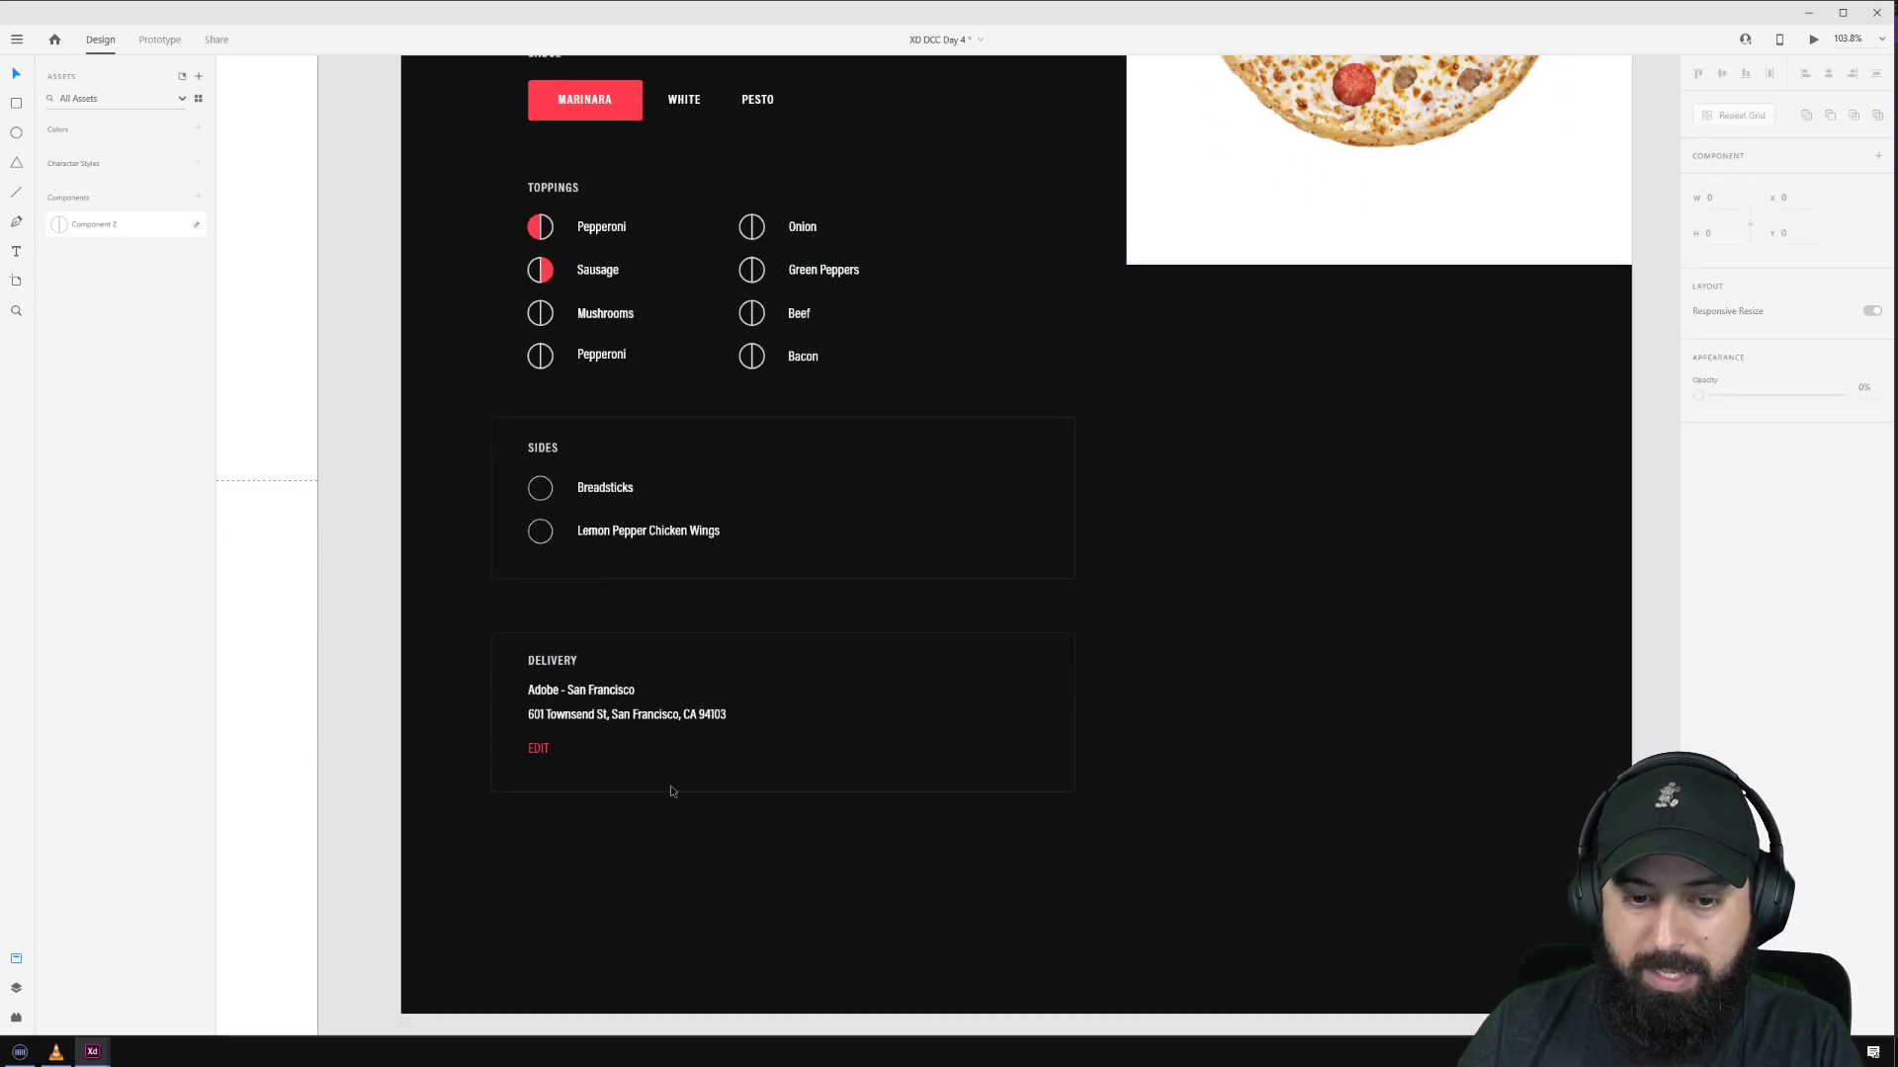
Step: Shorten the DELIVERY frame slightly from its lower edge to tighten the space under EDIT
left_click(696, 794)
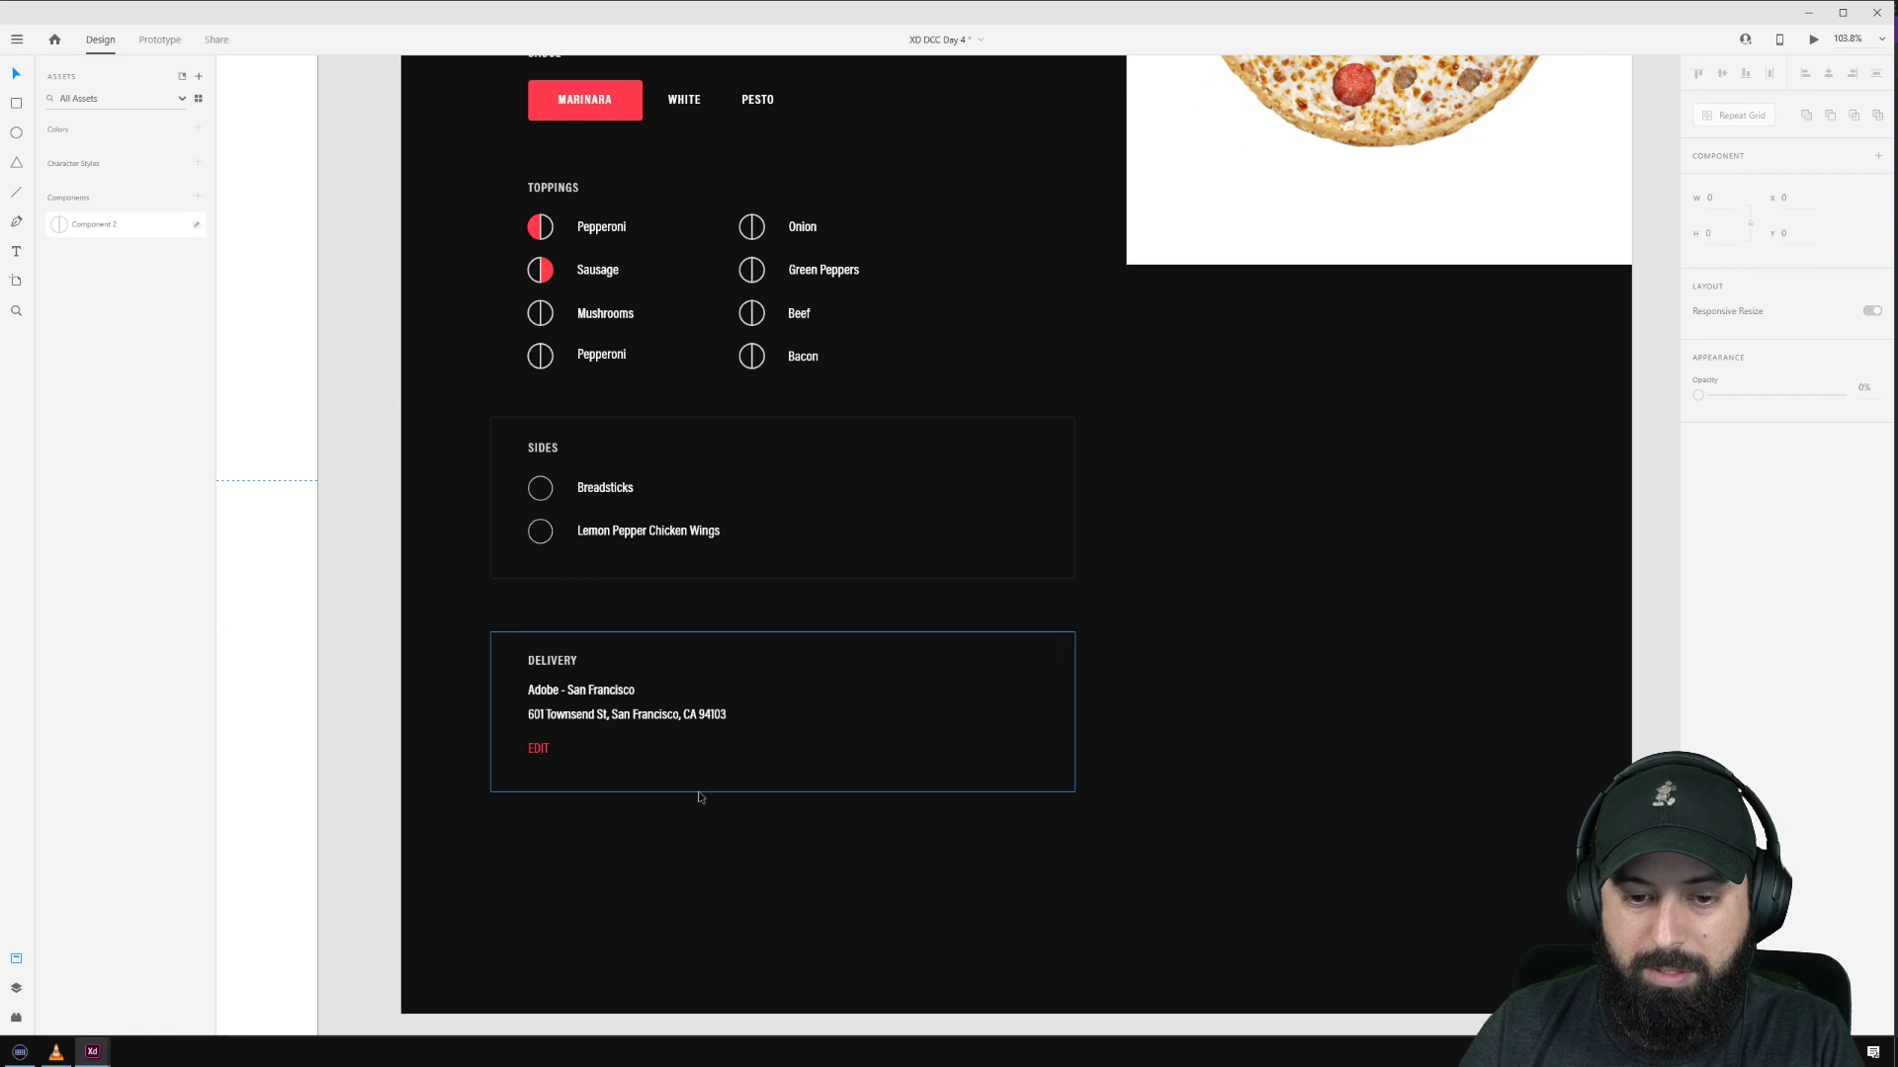
left_click(781, 797)
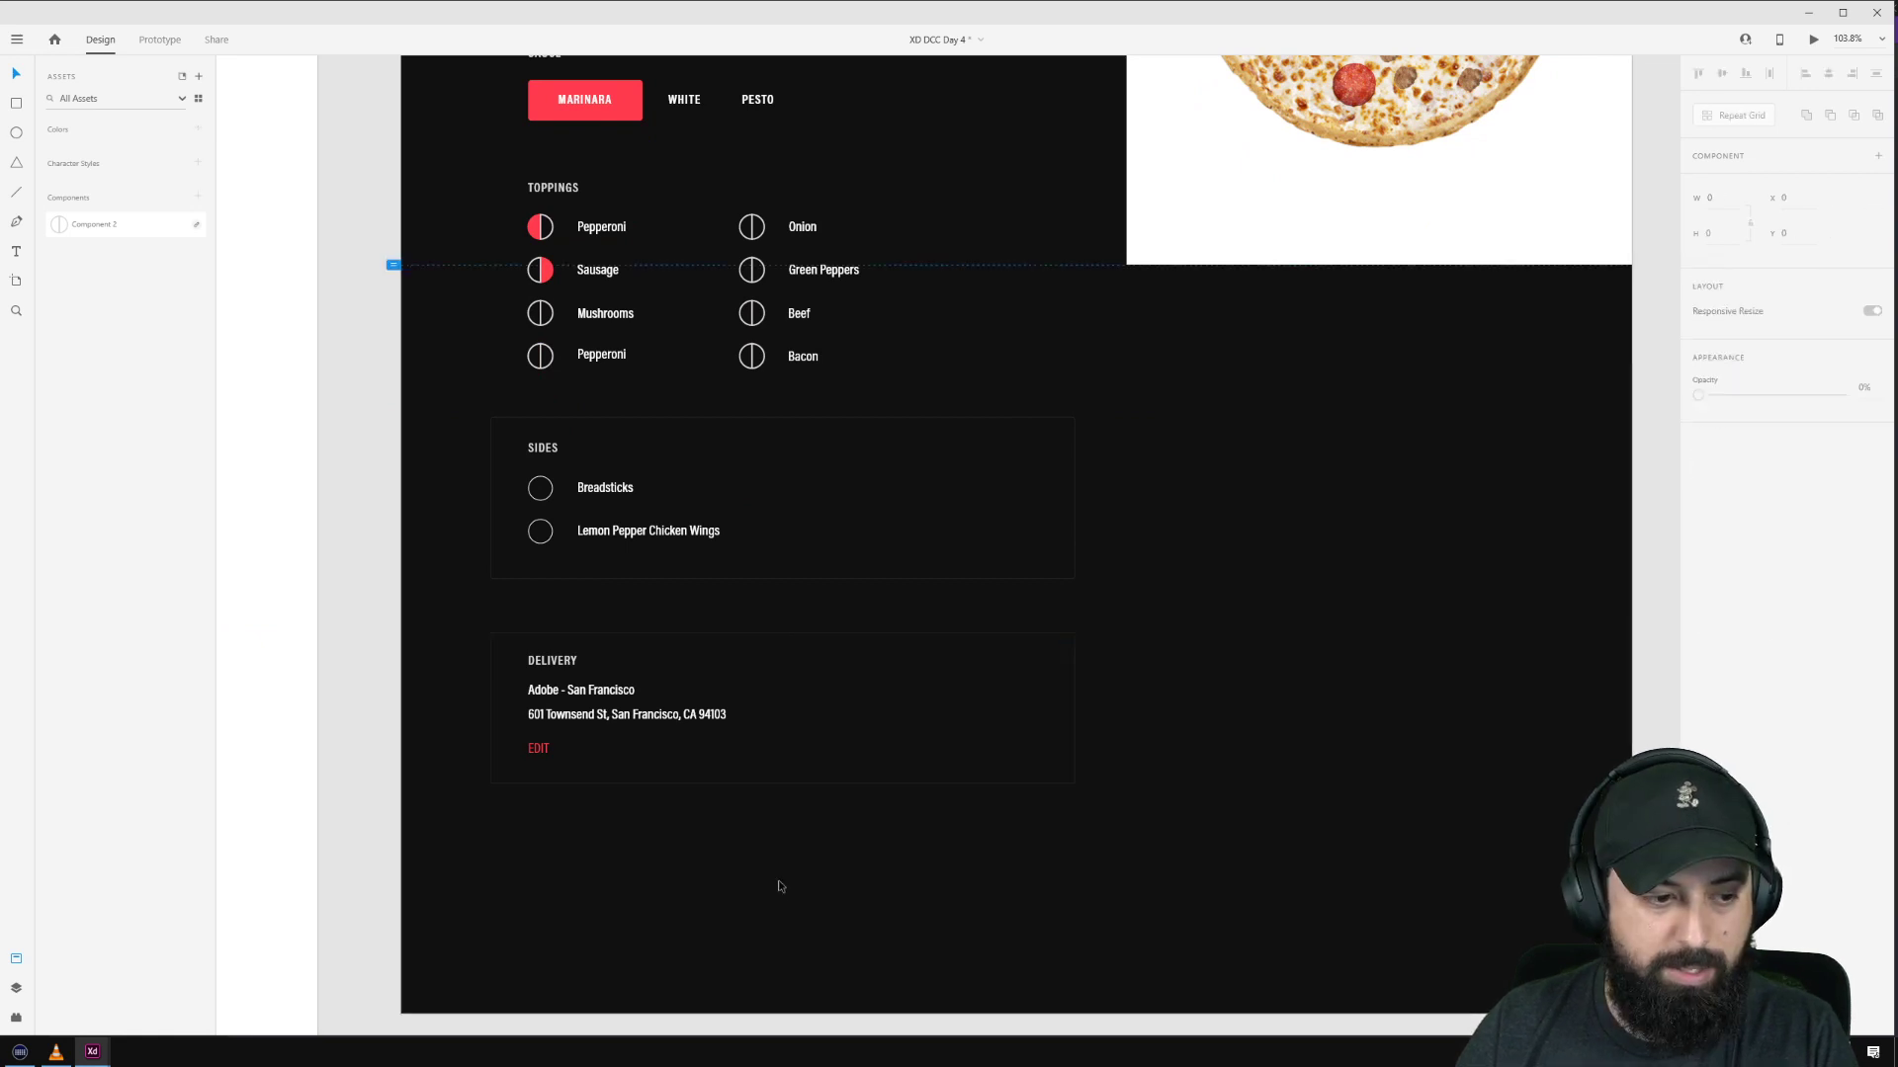
scroll(779, 887, "down", 3)
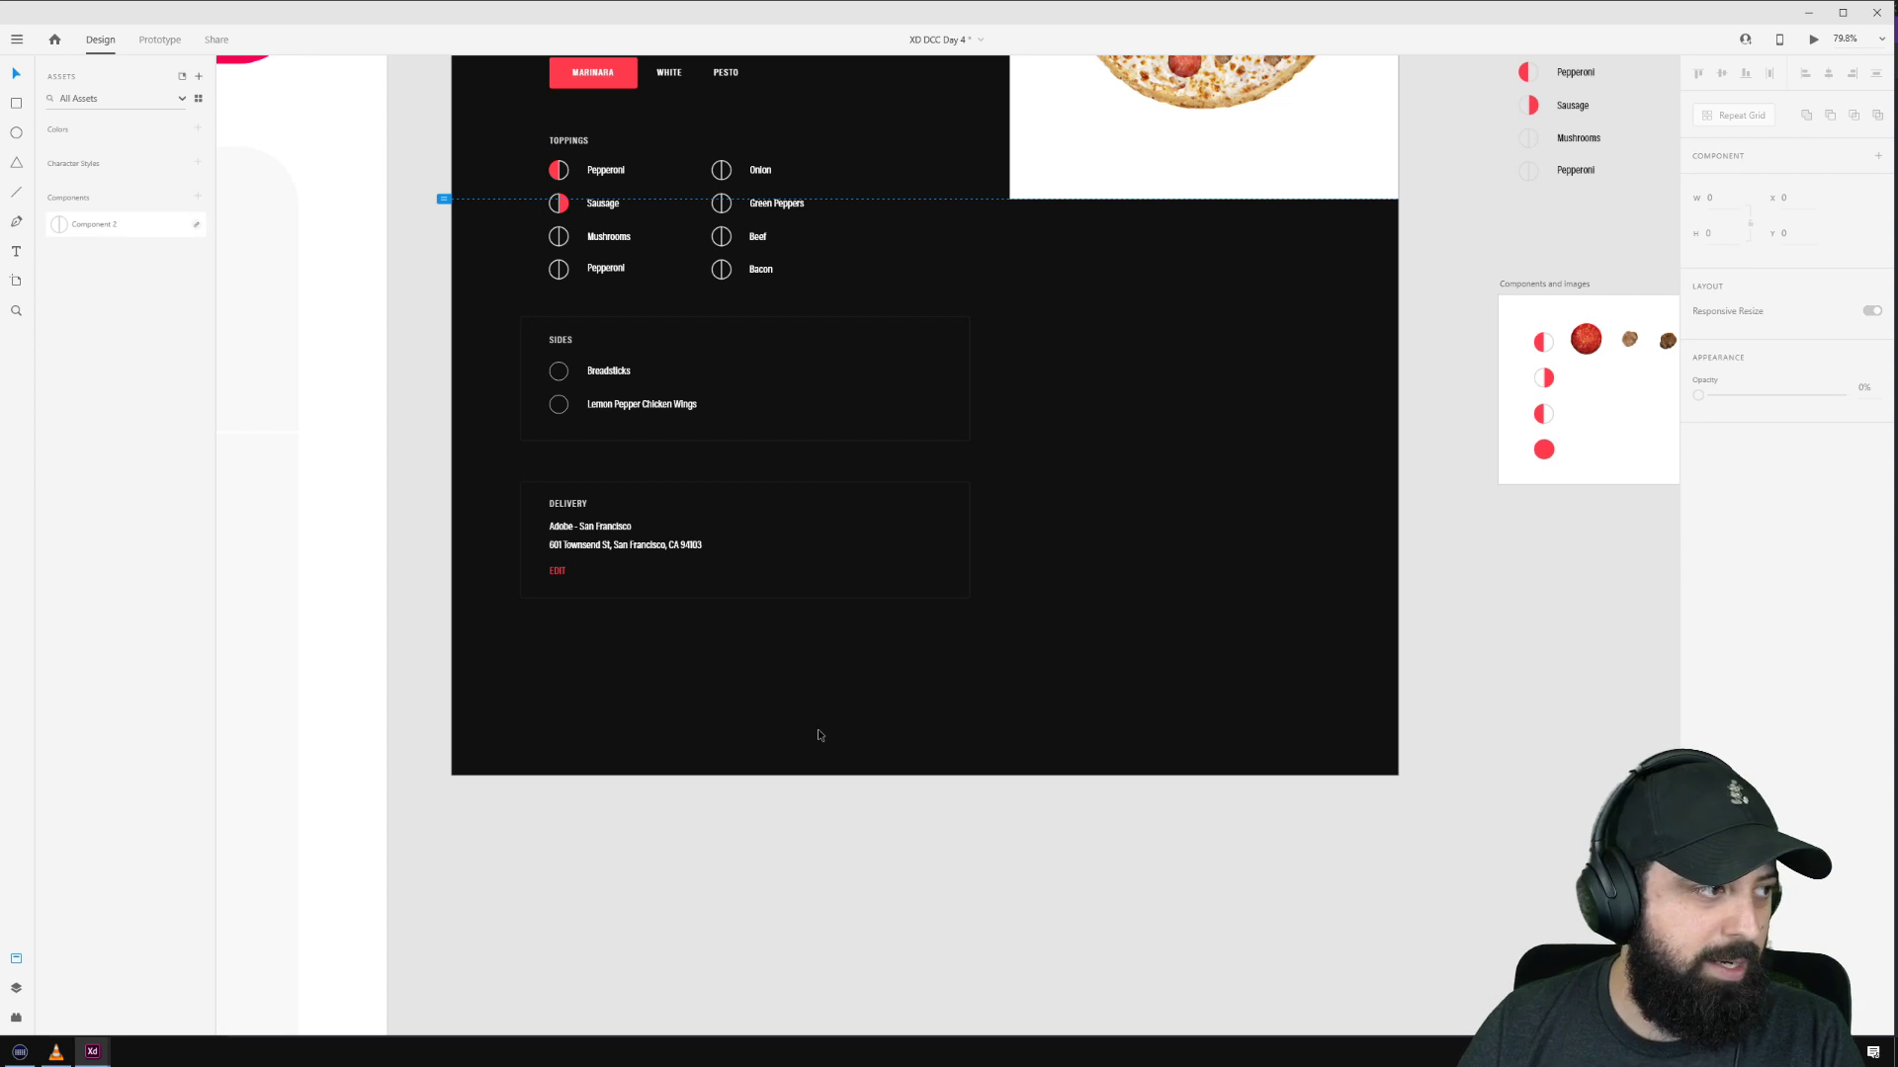
scroll(553, 247, "up", 2)
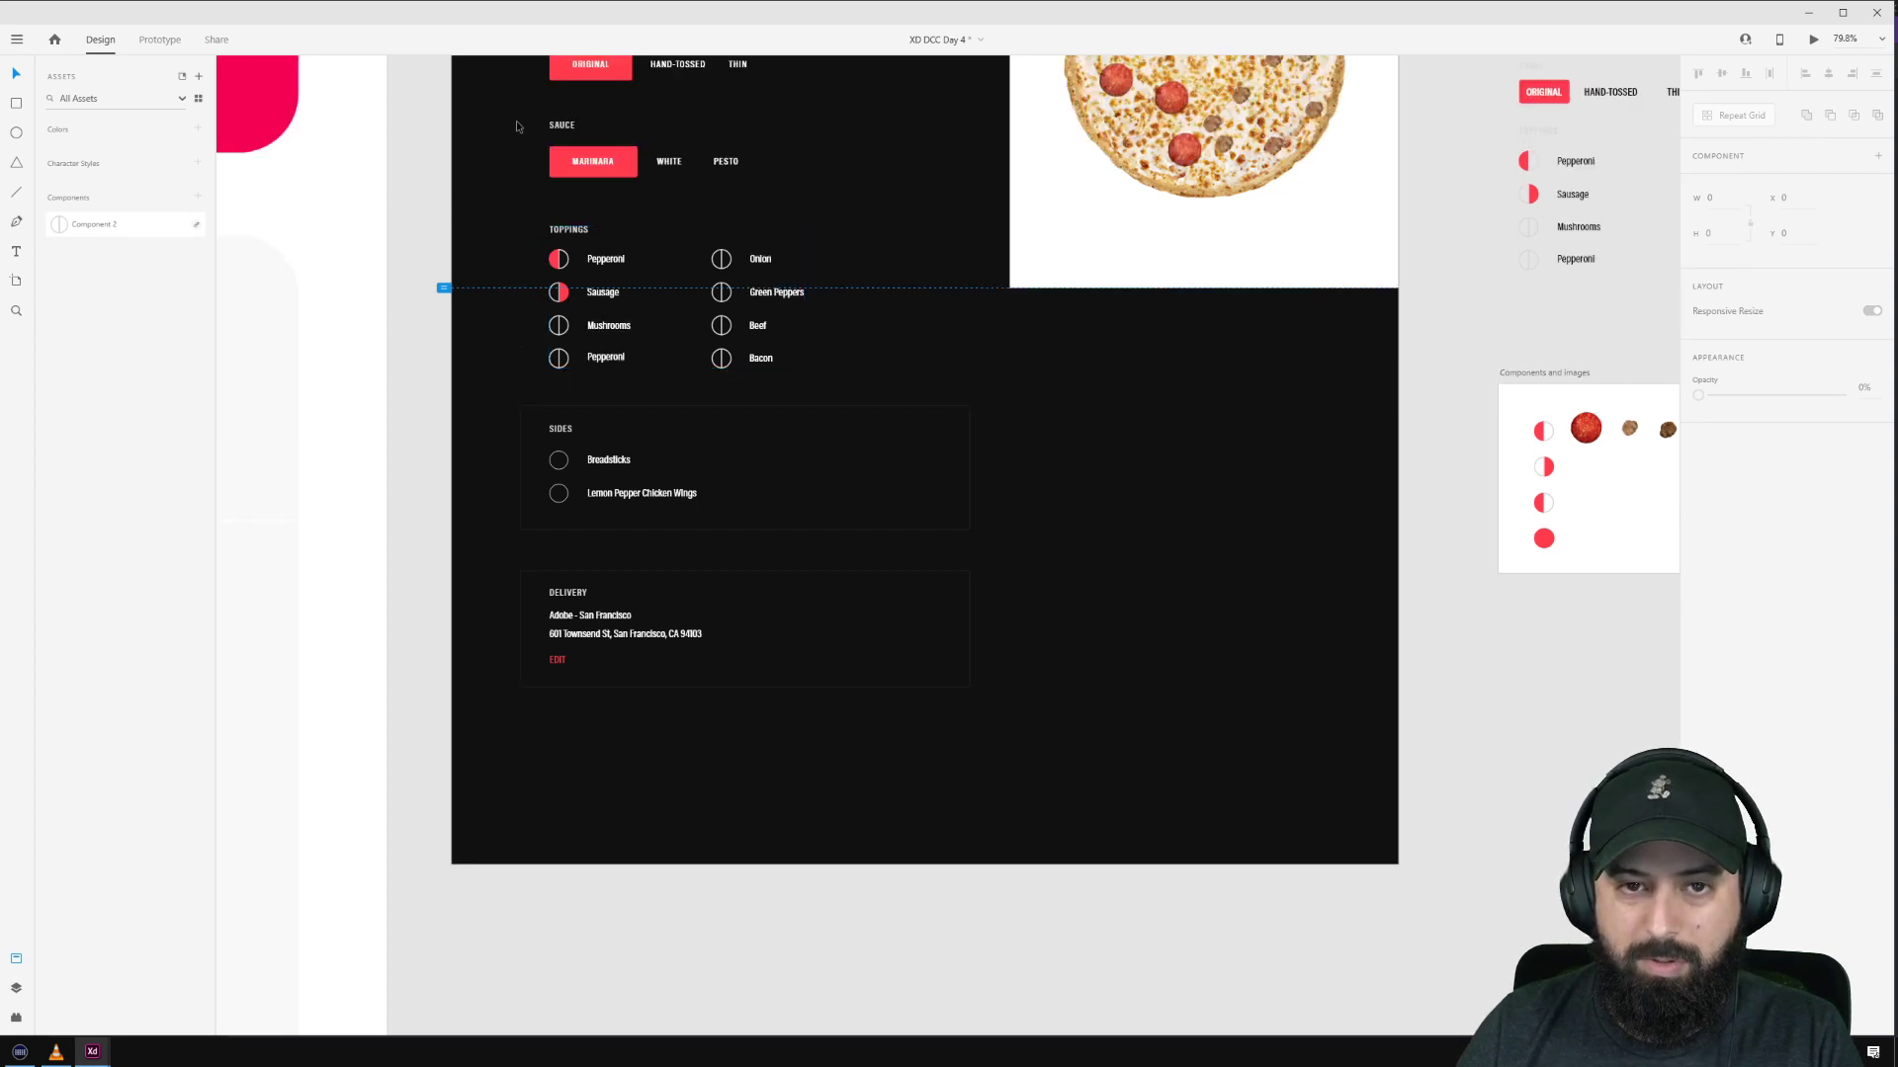
Step: Copy the DELIVERY frame with its heading and first text line to a new section directly below
left_click(553, 593)
left_click(590, 615, "shift")
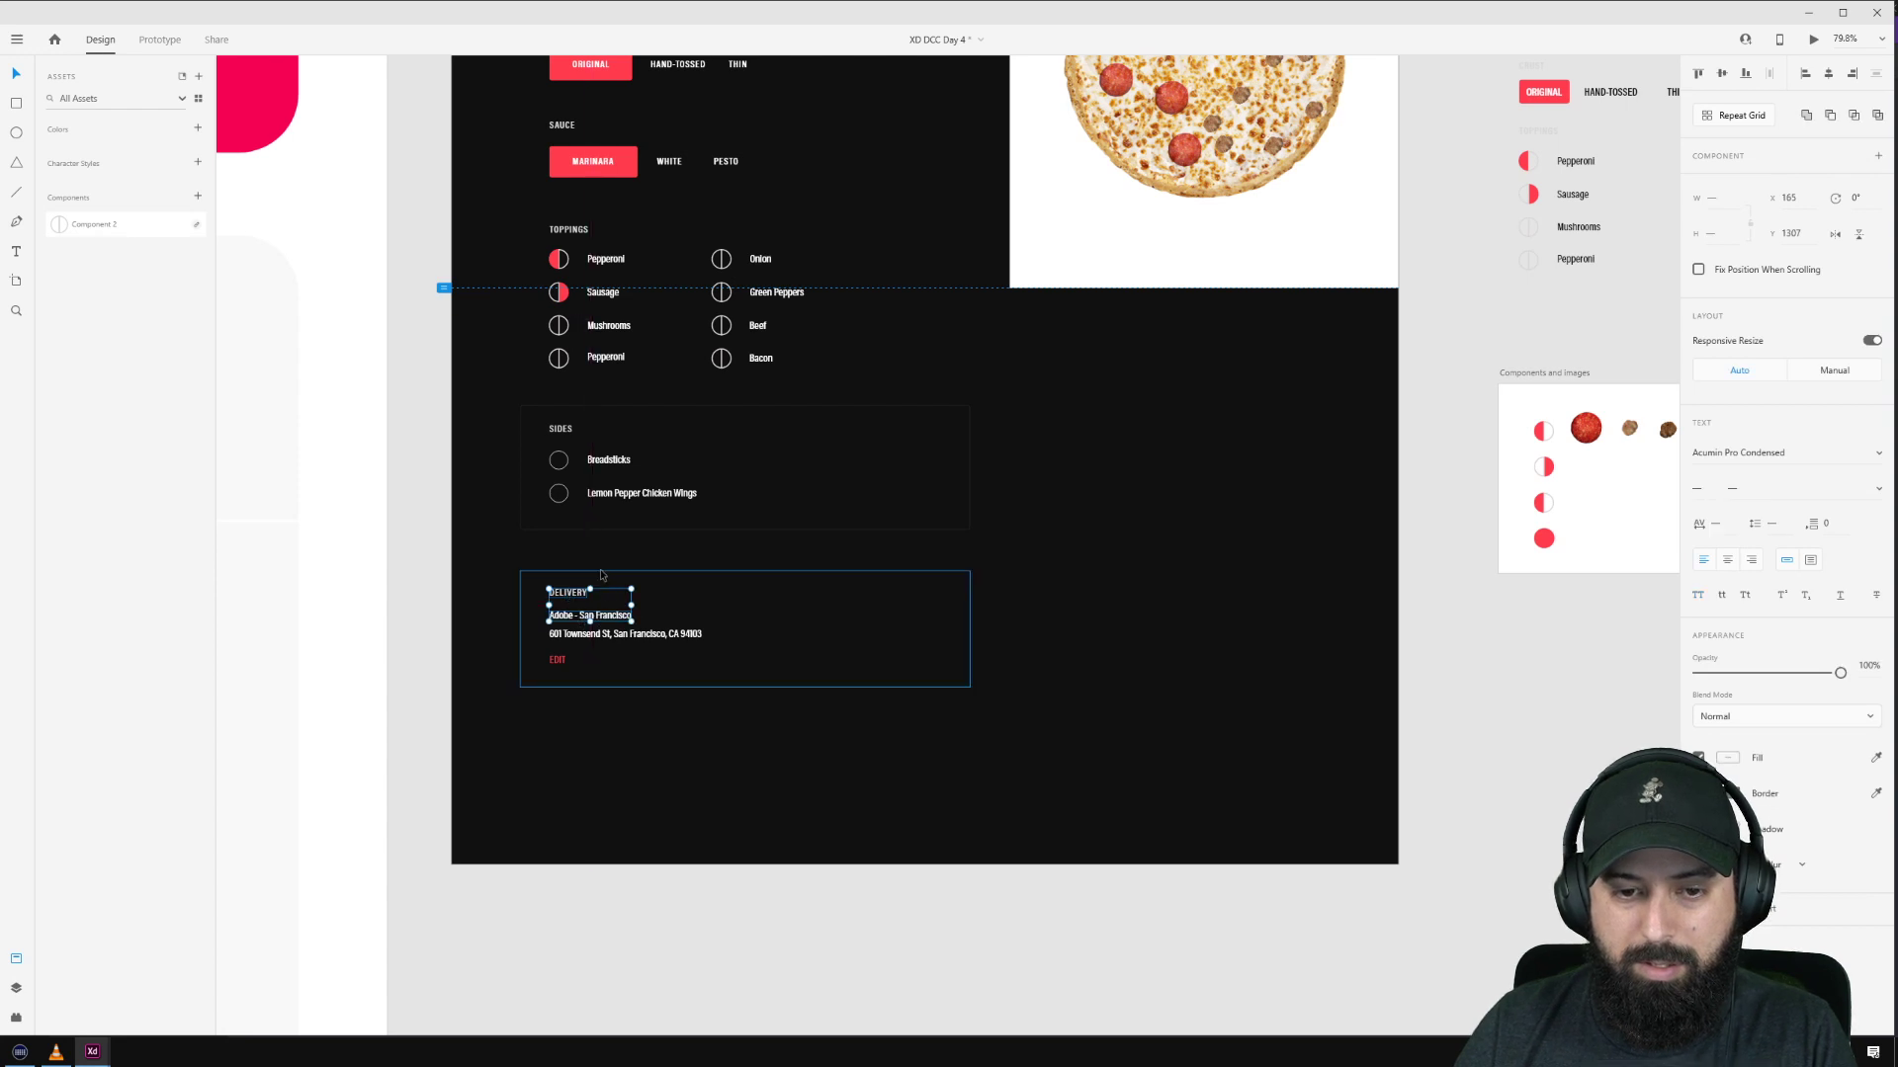
key("Escape")
key("ctrl+r")
left_click_drag(609, 677, 609, 731)
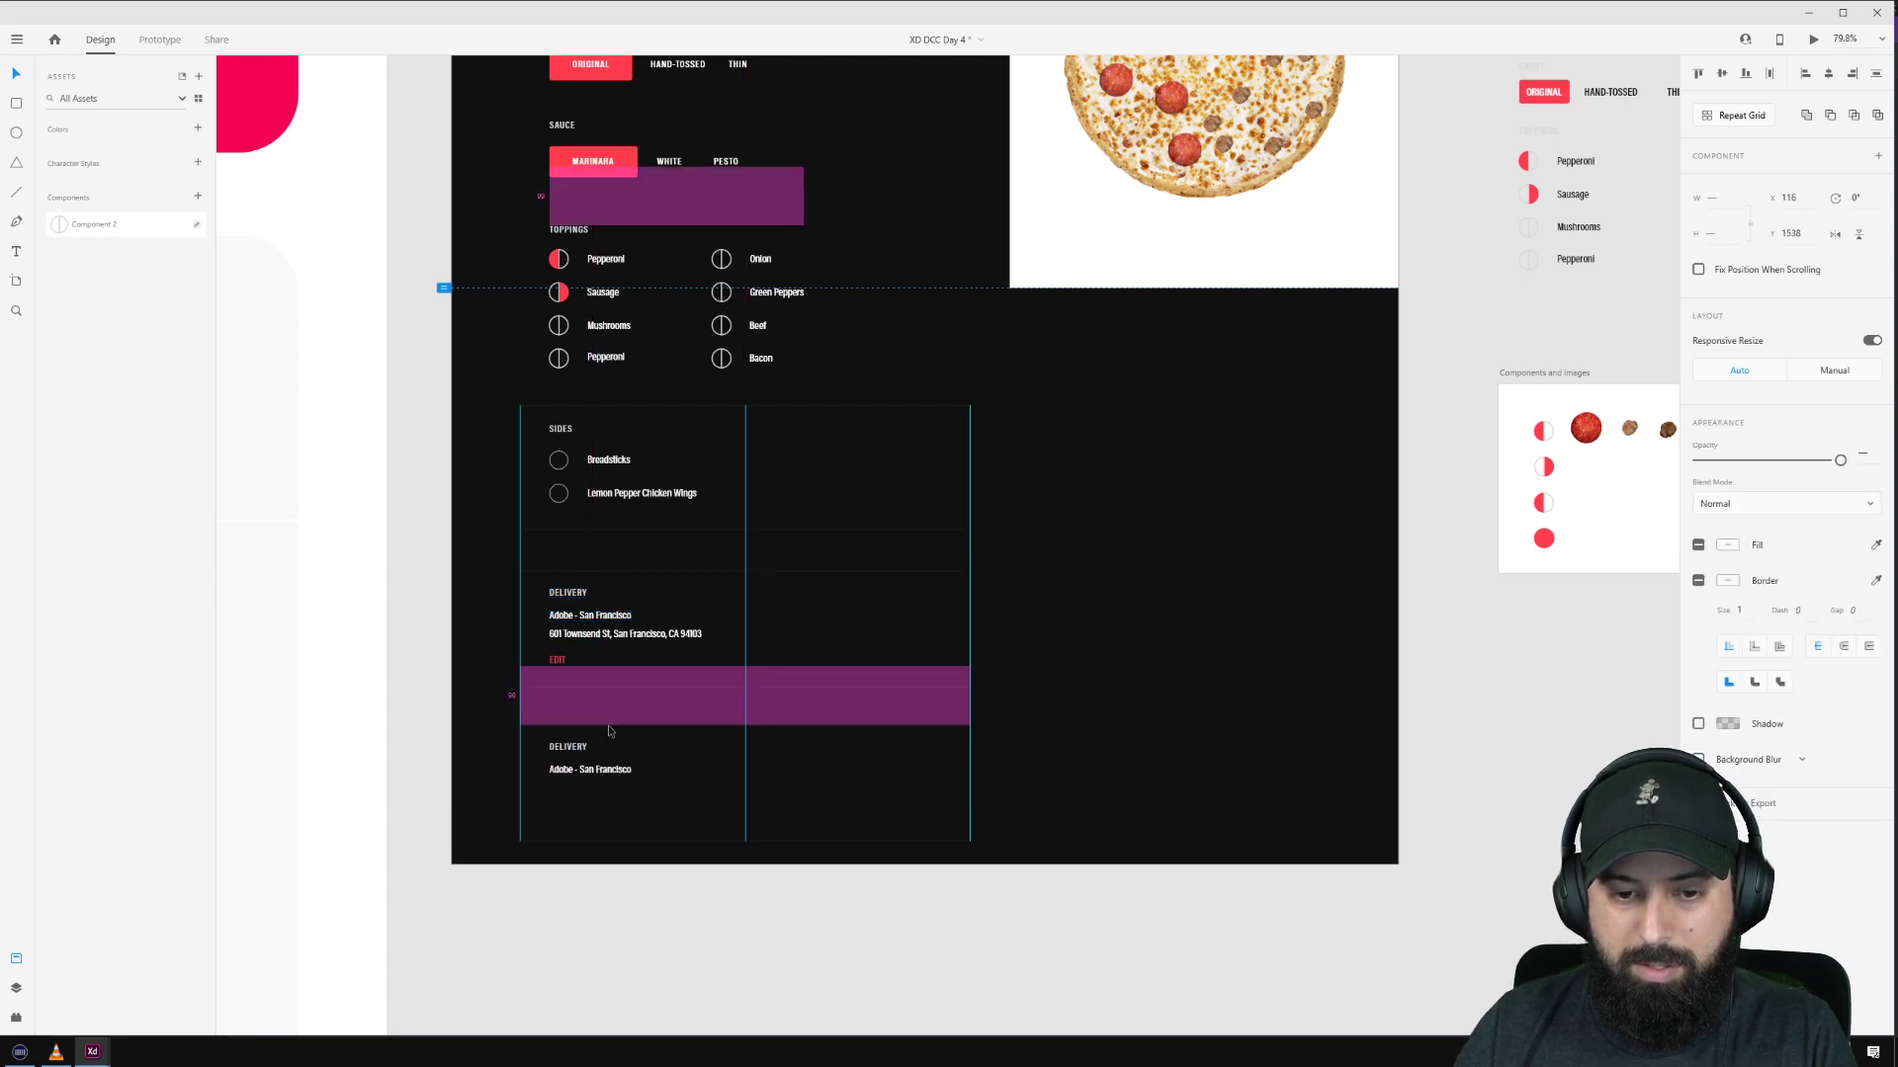
Step: Change the copied section's heading to CHECKOUT
double_click(565, 748)
double_click(565, 747)
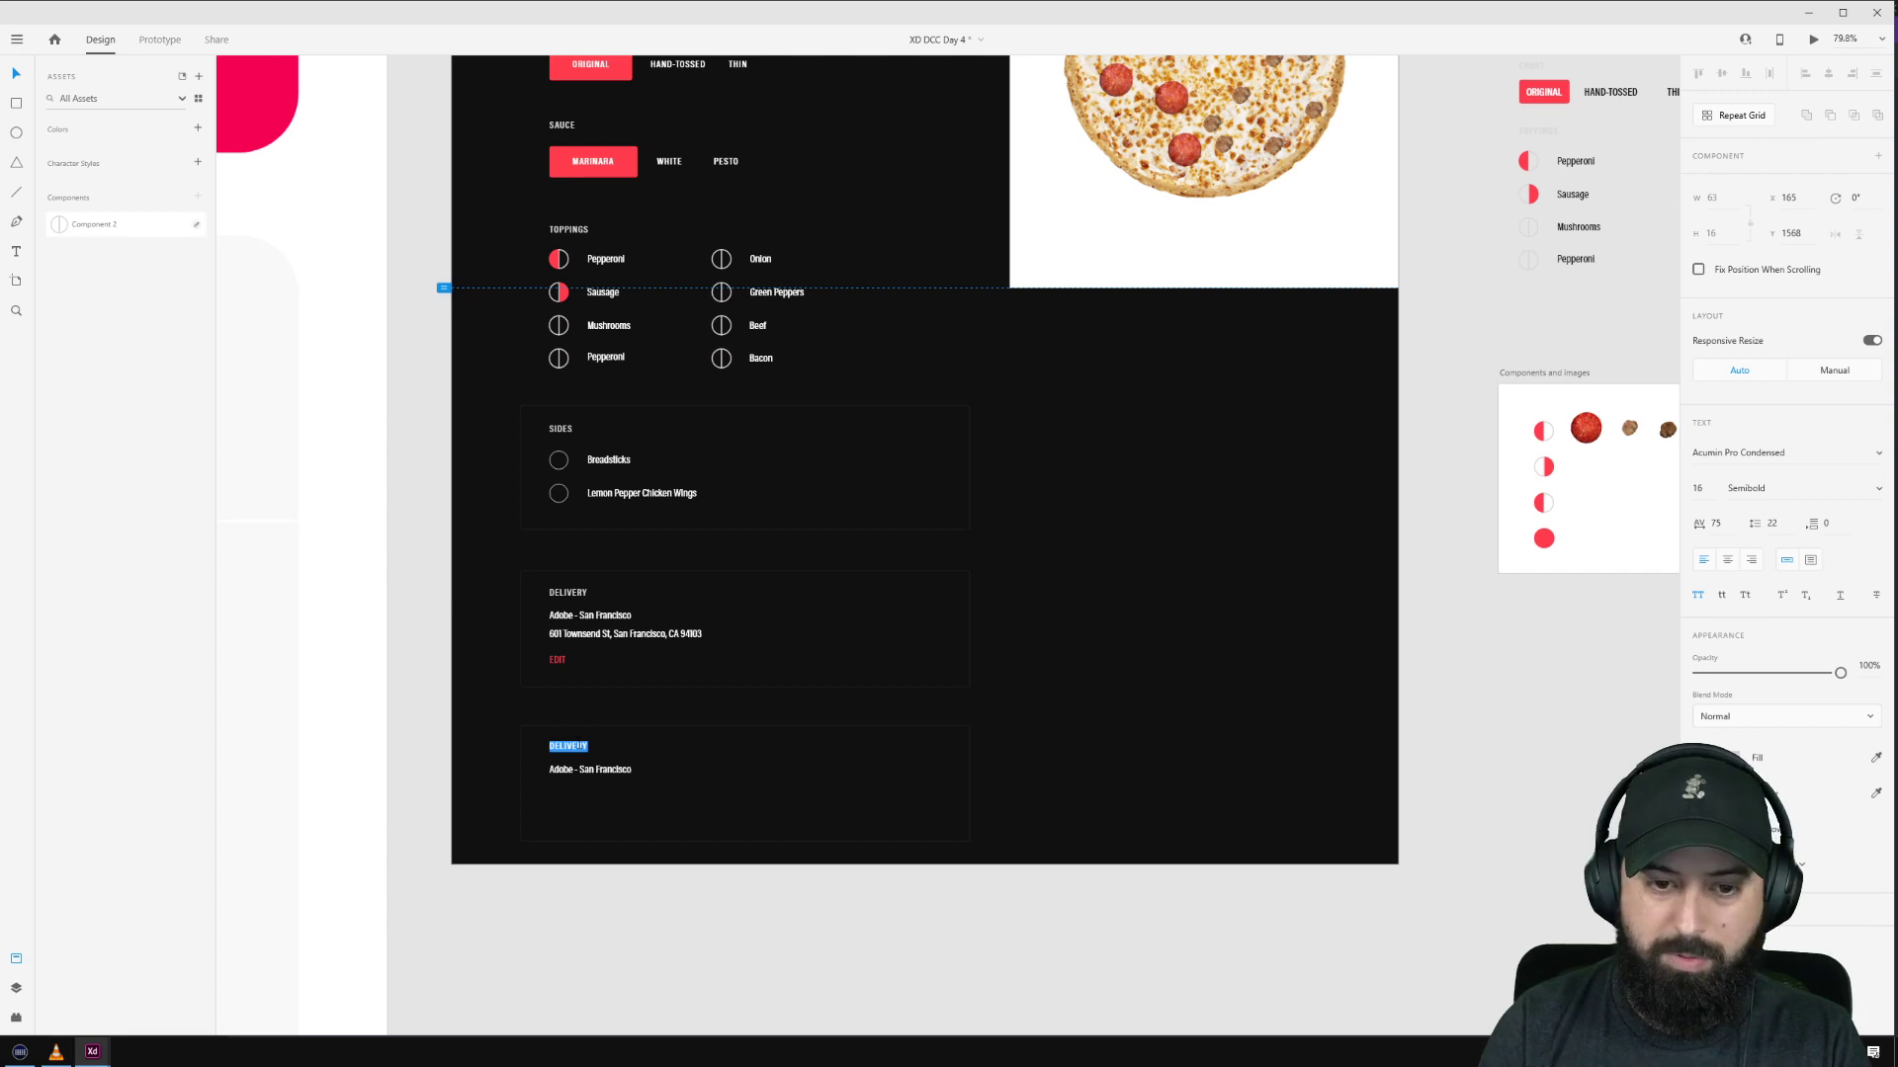
type("PRICE")
key("BackSpace")
key("BackSpace")
key("BackSpace")
key("BackSpace")
key("BackSpace")
type("C")
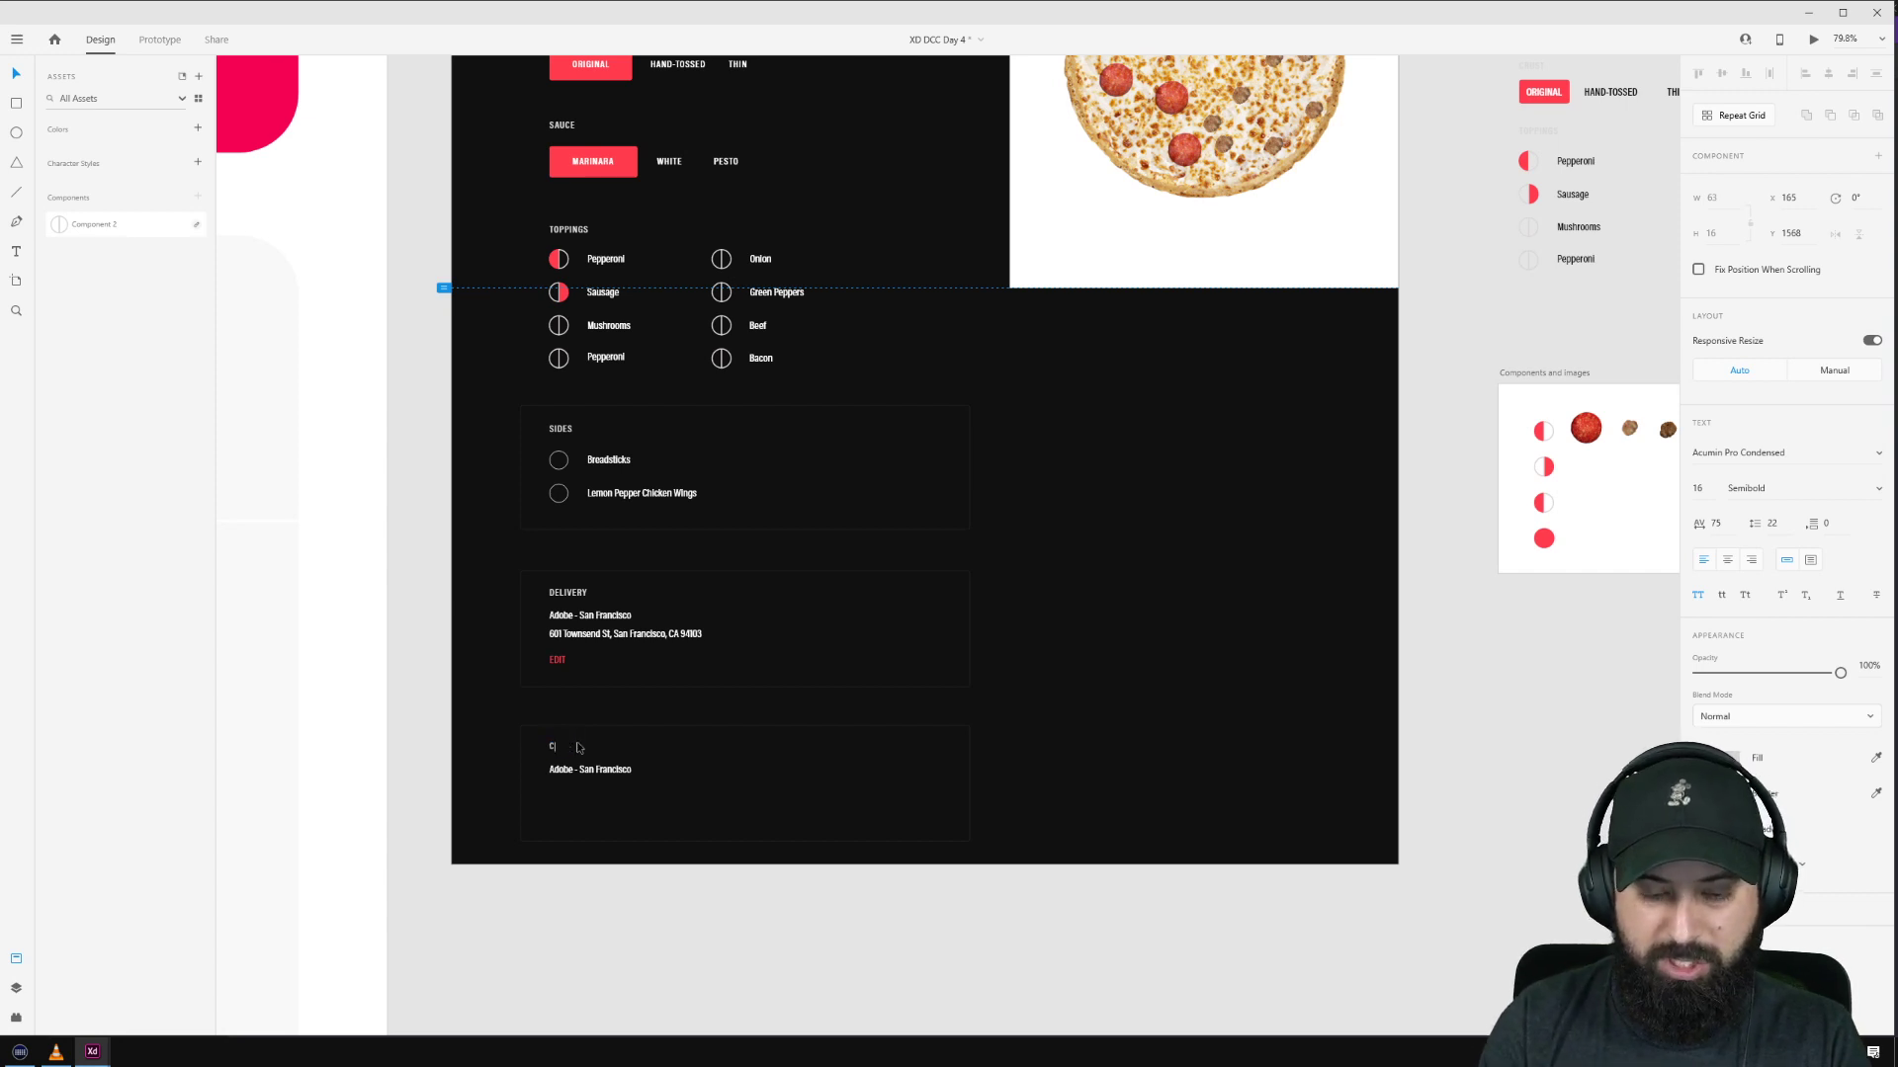
type("HECKOUT")
key("Escape")
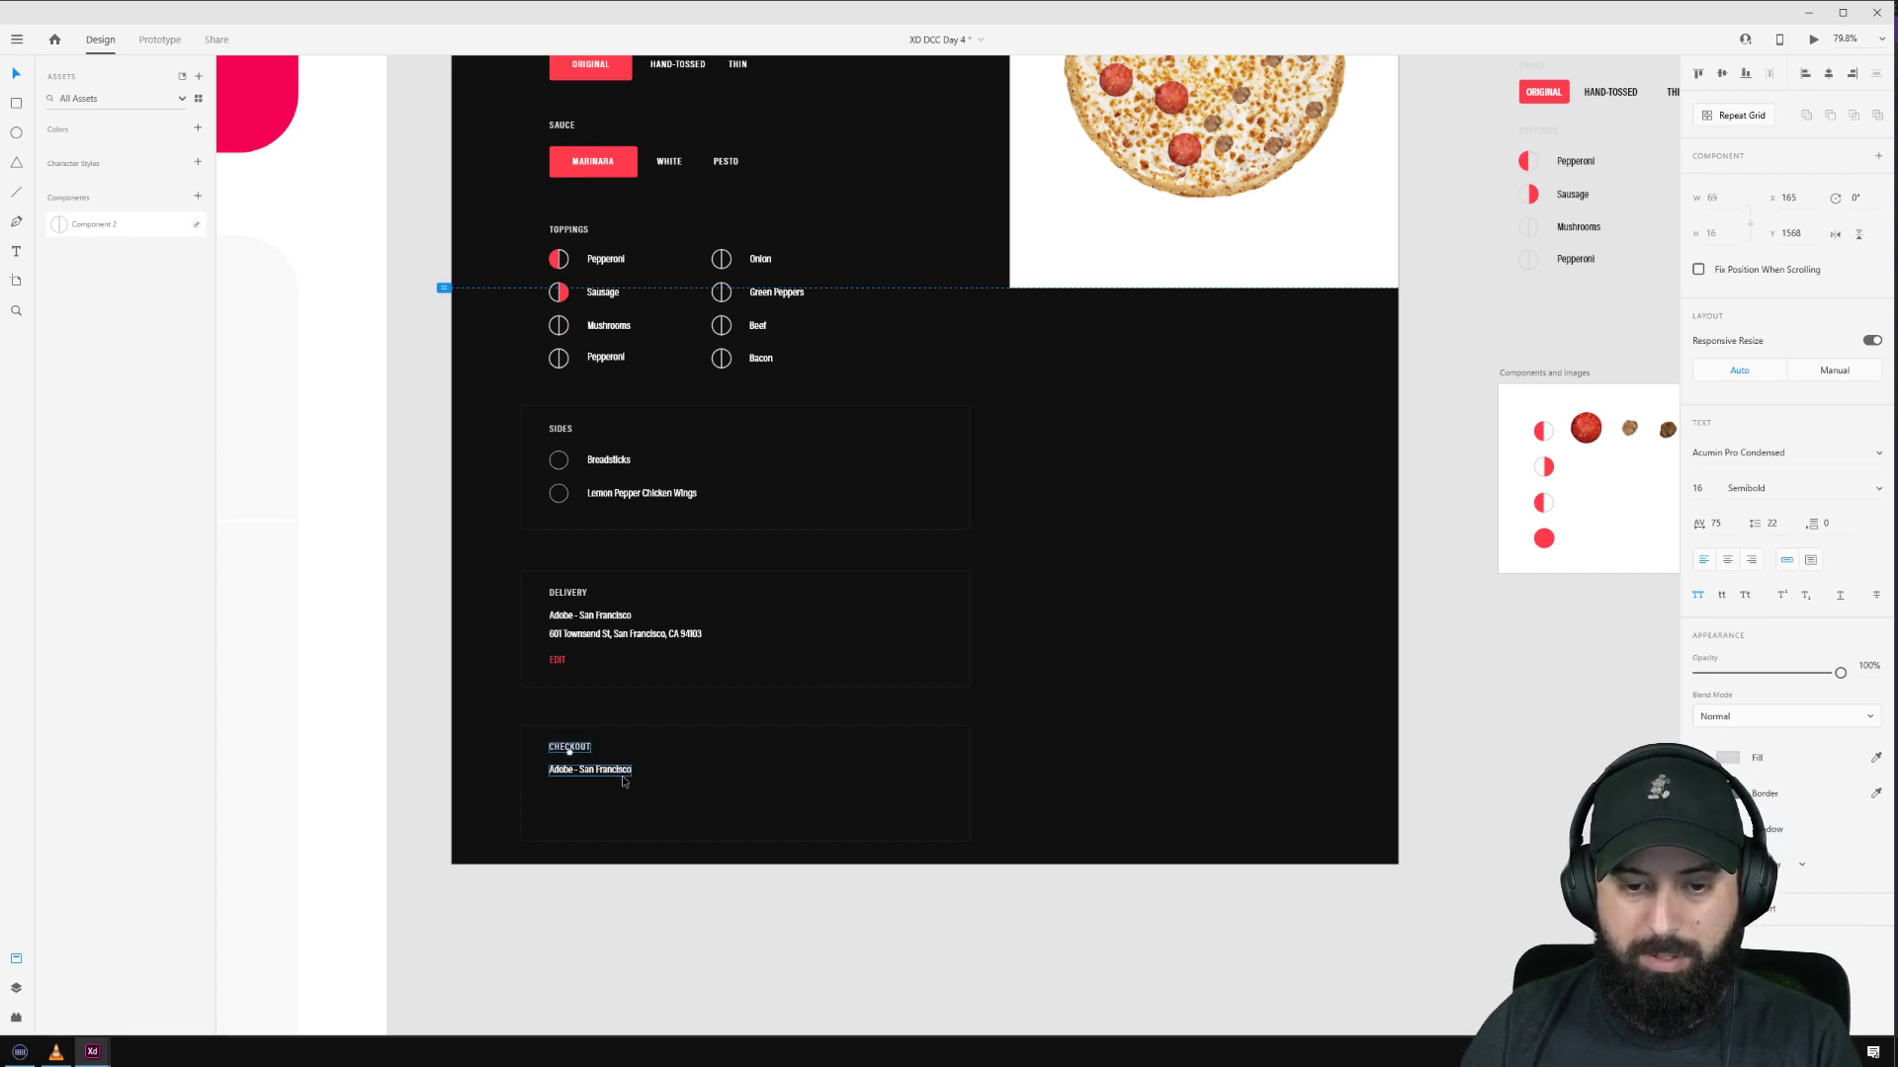
Step: Change the new lower section's heading to CONFIRM ORDER
double_click(586, 755)
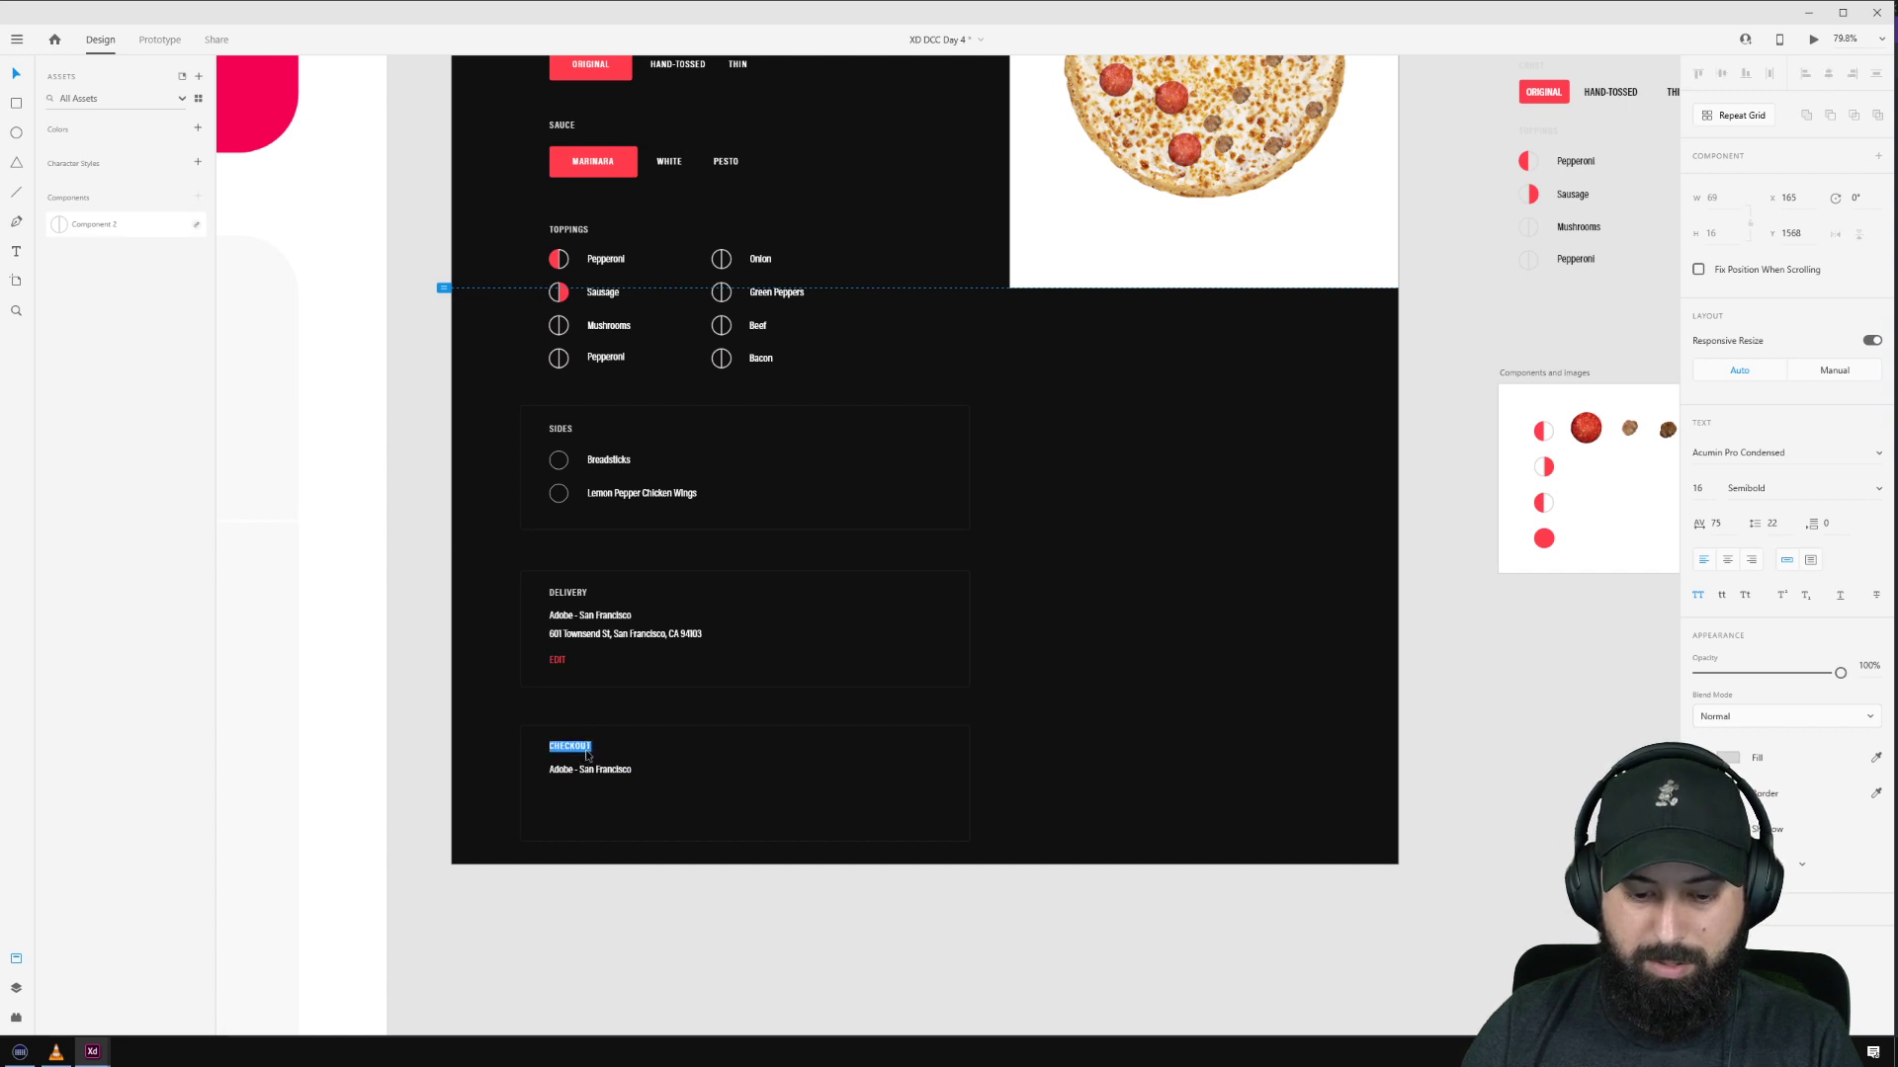
type("CONFIRM ORD")
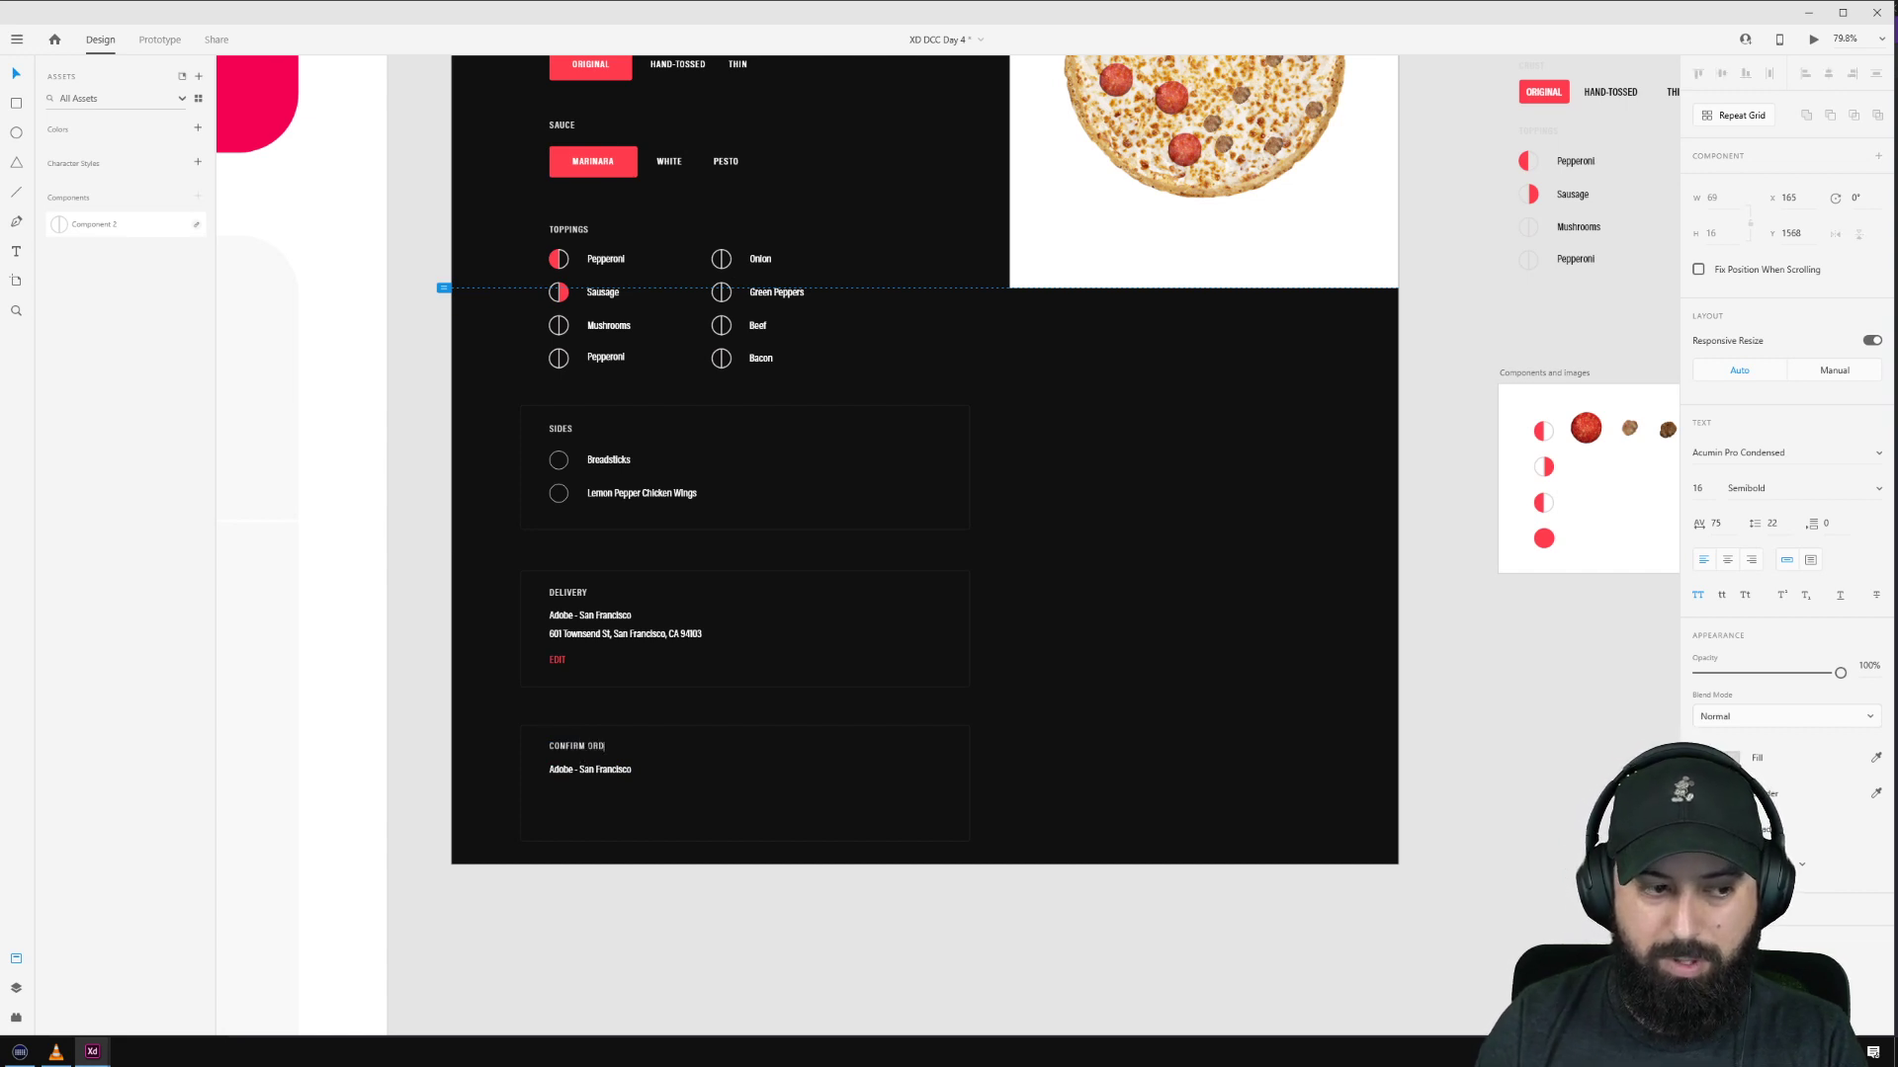
type("ER")
Step: Replace the text line under CONFIRM ORDER with "1x Large Pizza"
left_click(590, 772)
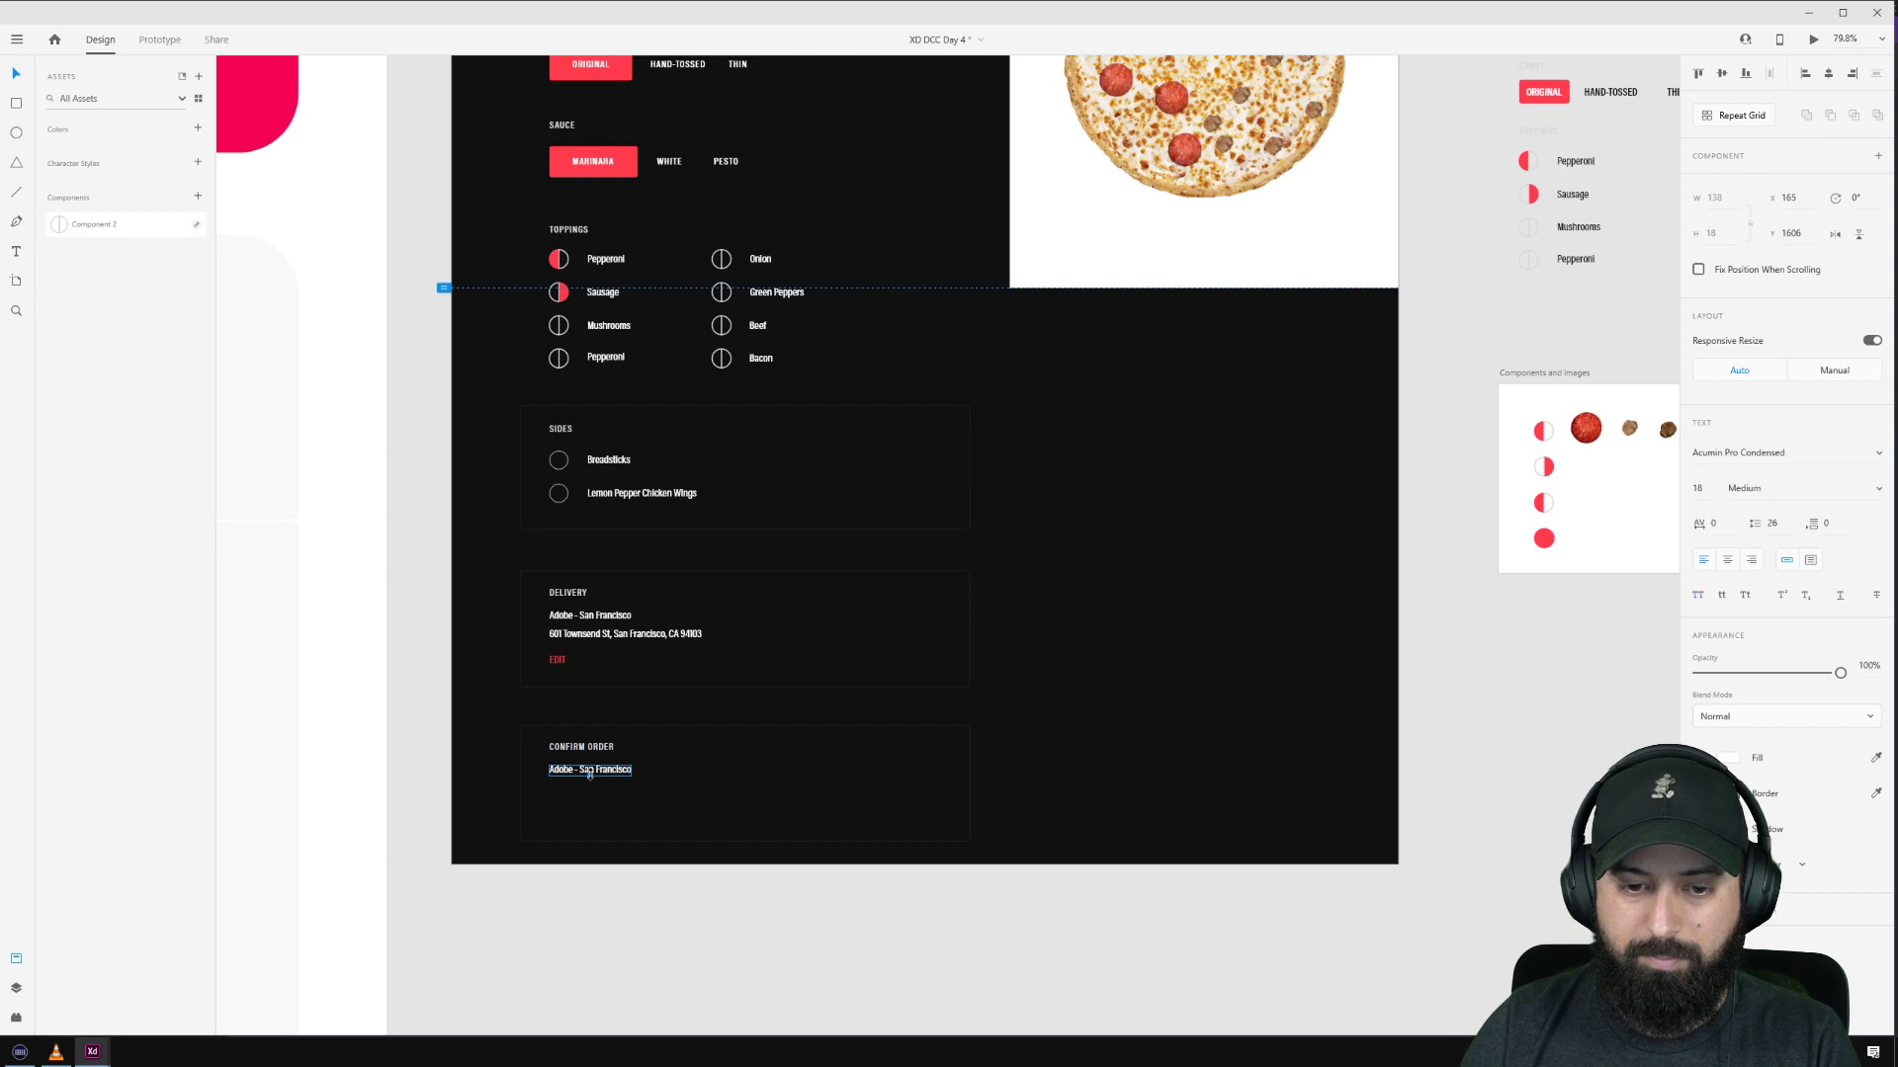
double_click(615, 779)
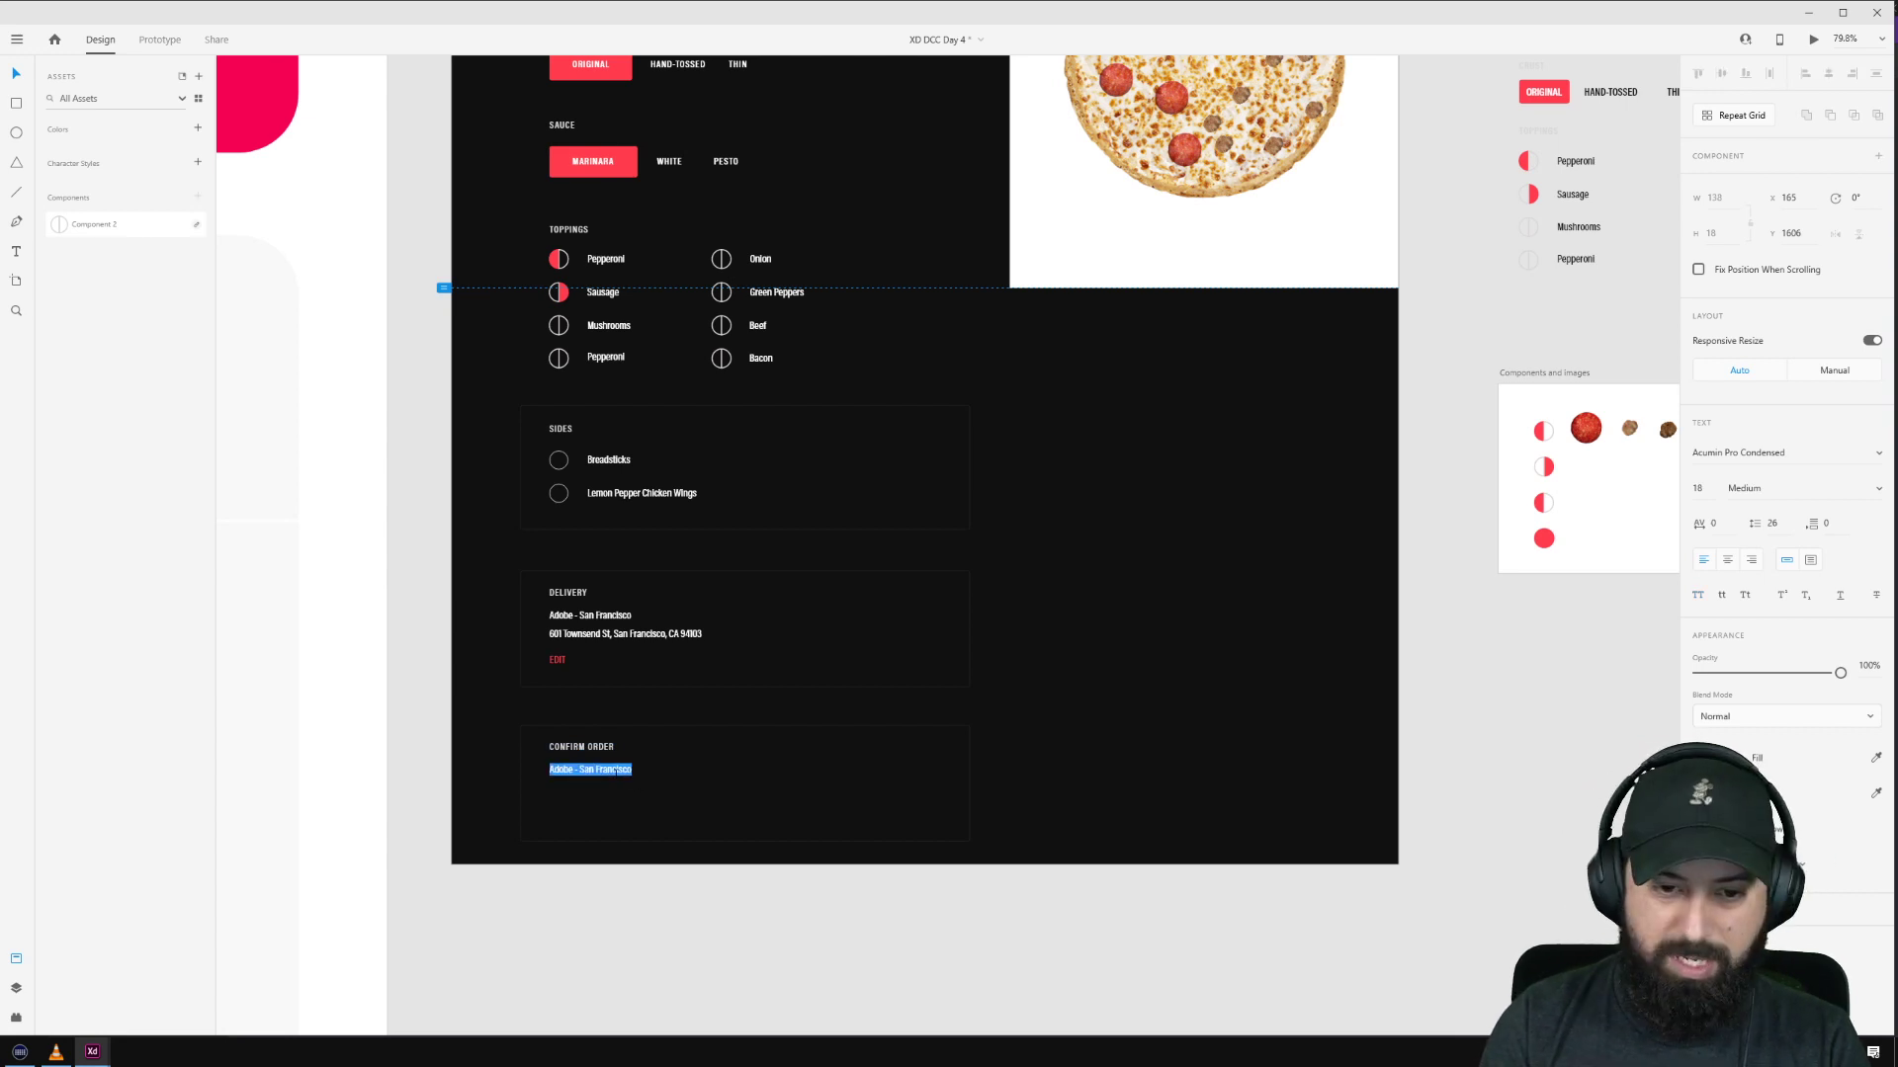
type("1x")
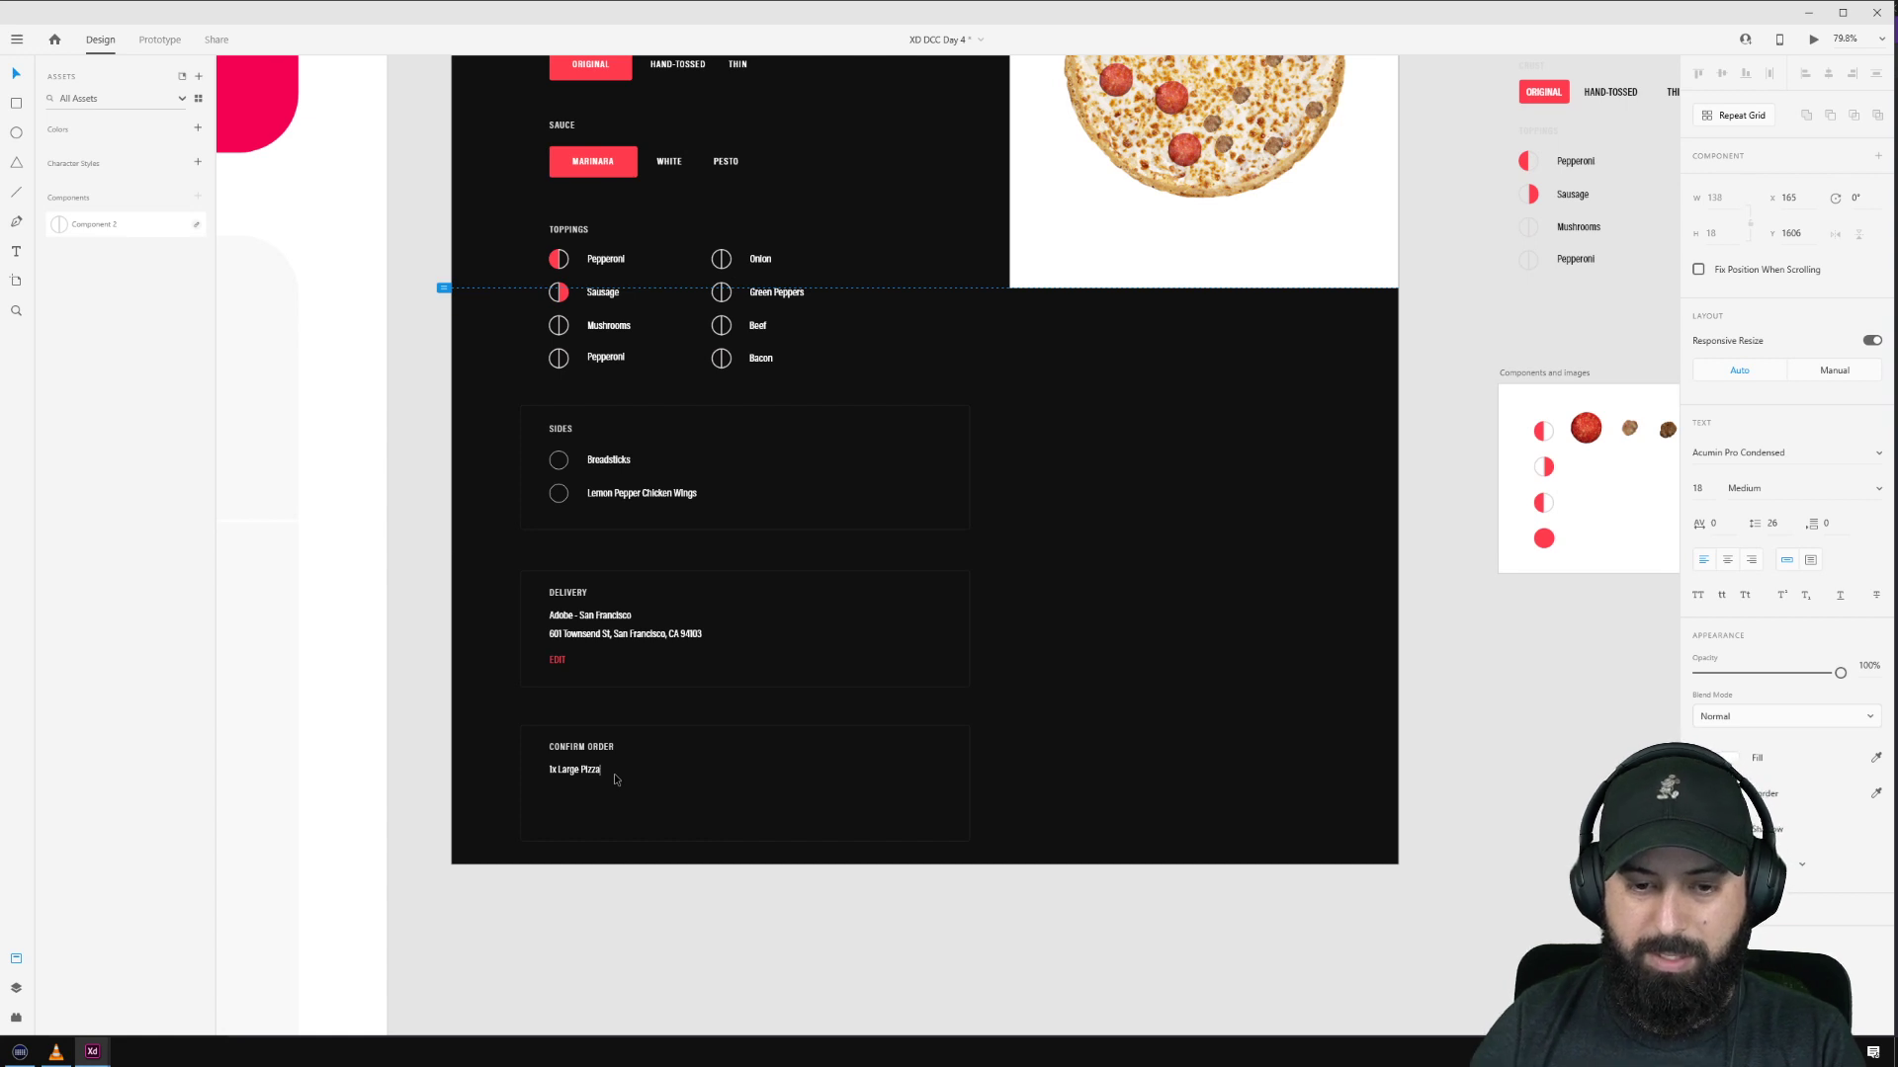
type(" Large Pizza")
key("Escape")
Step: Copy the "1x Large Pizza" text to the right on the same line and change the copy to $65.00
left_click_drag(591, 772, 781, 773)
double_click(781, 773)
type("$")
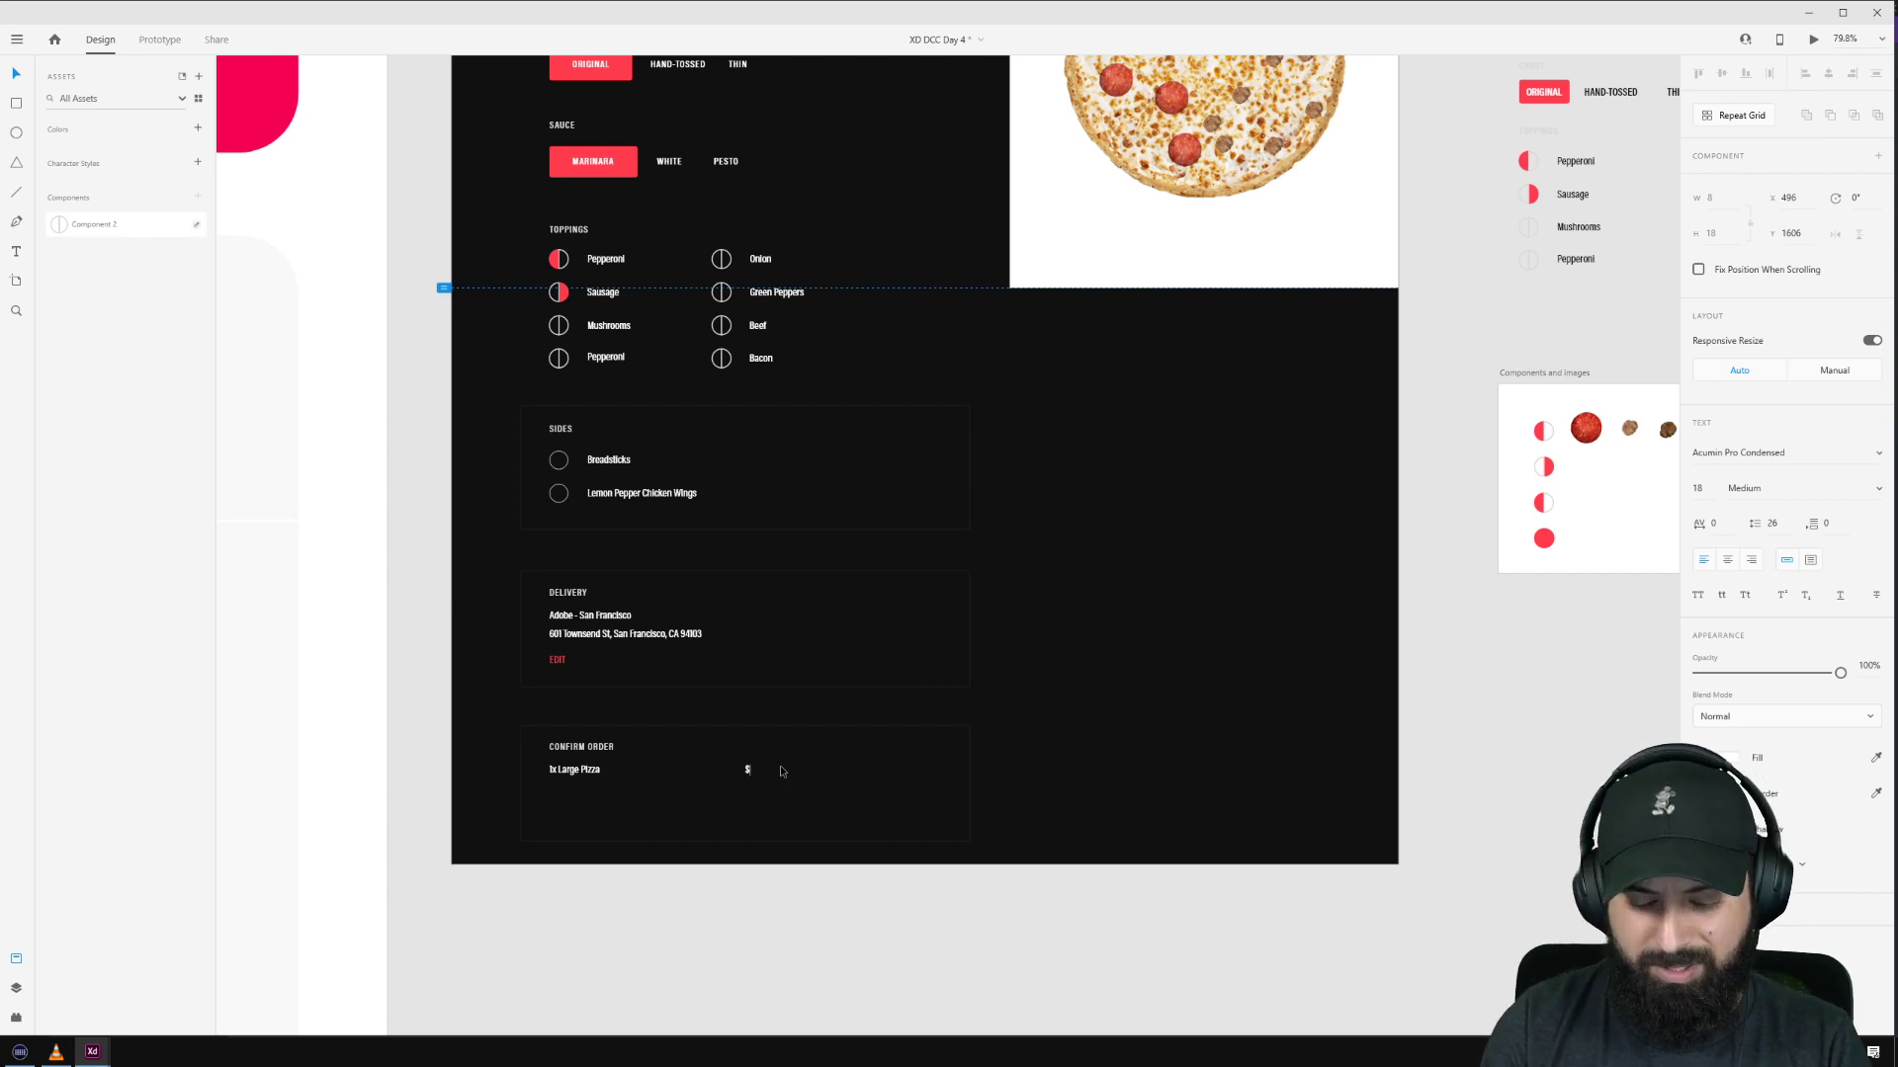
type("65,")
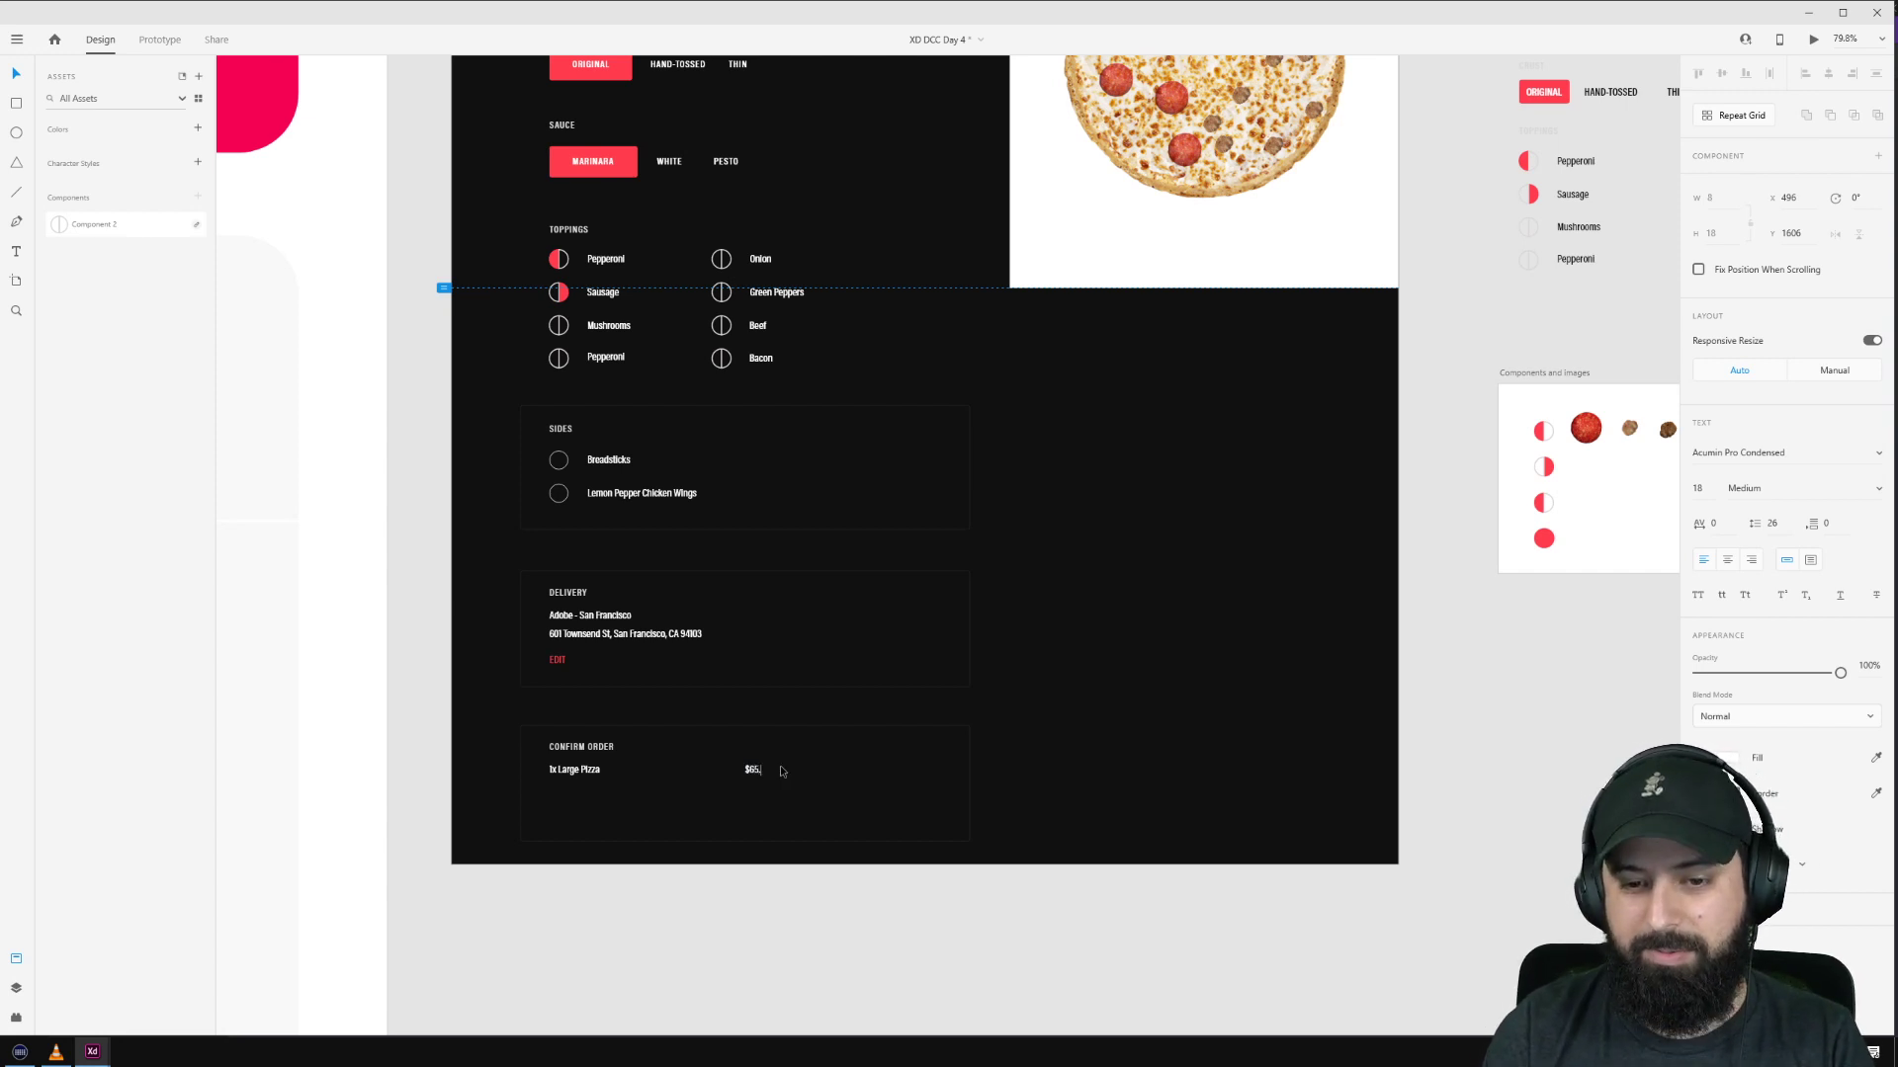
type("000")
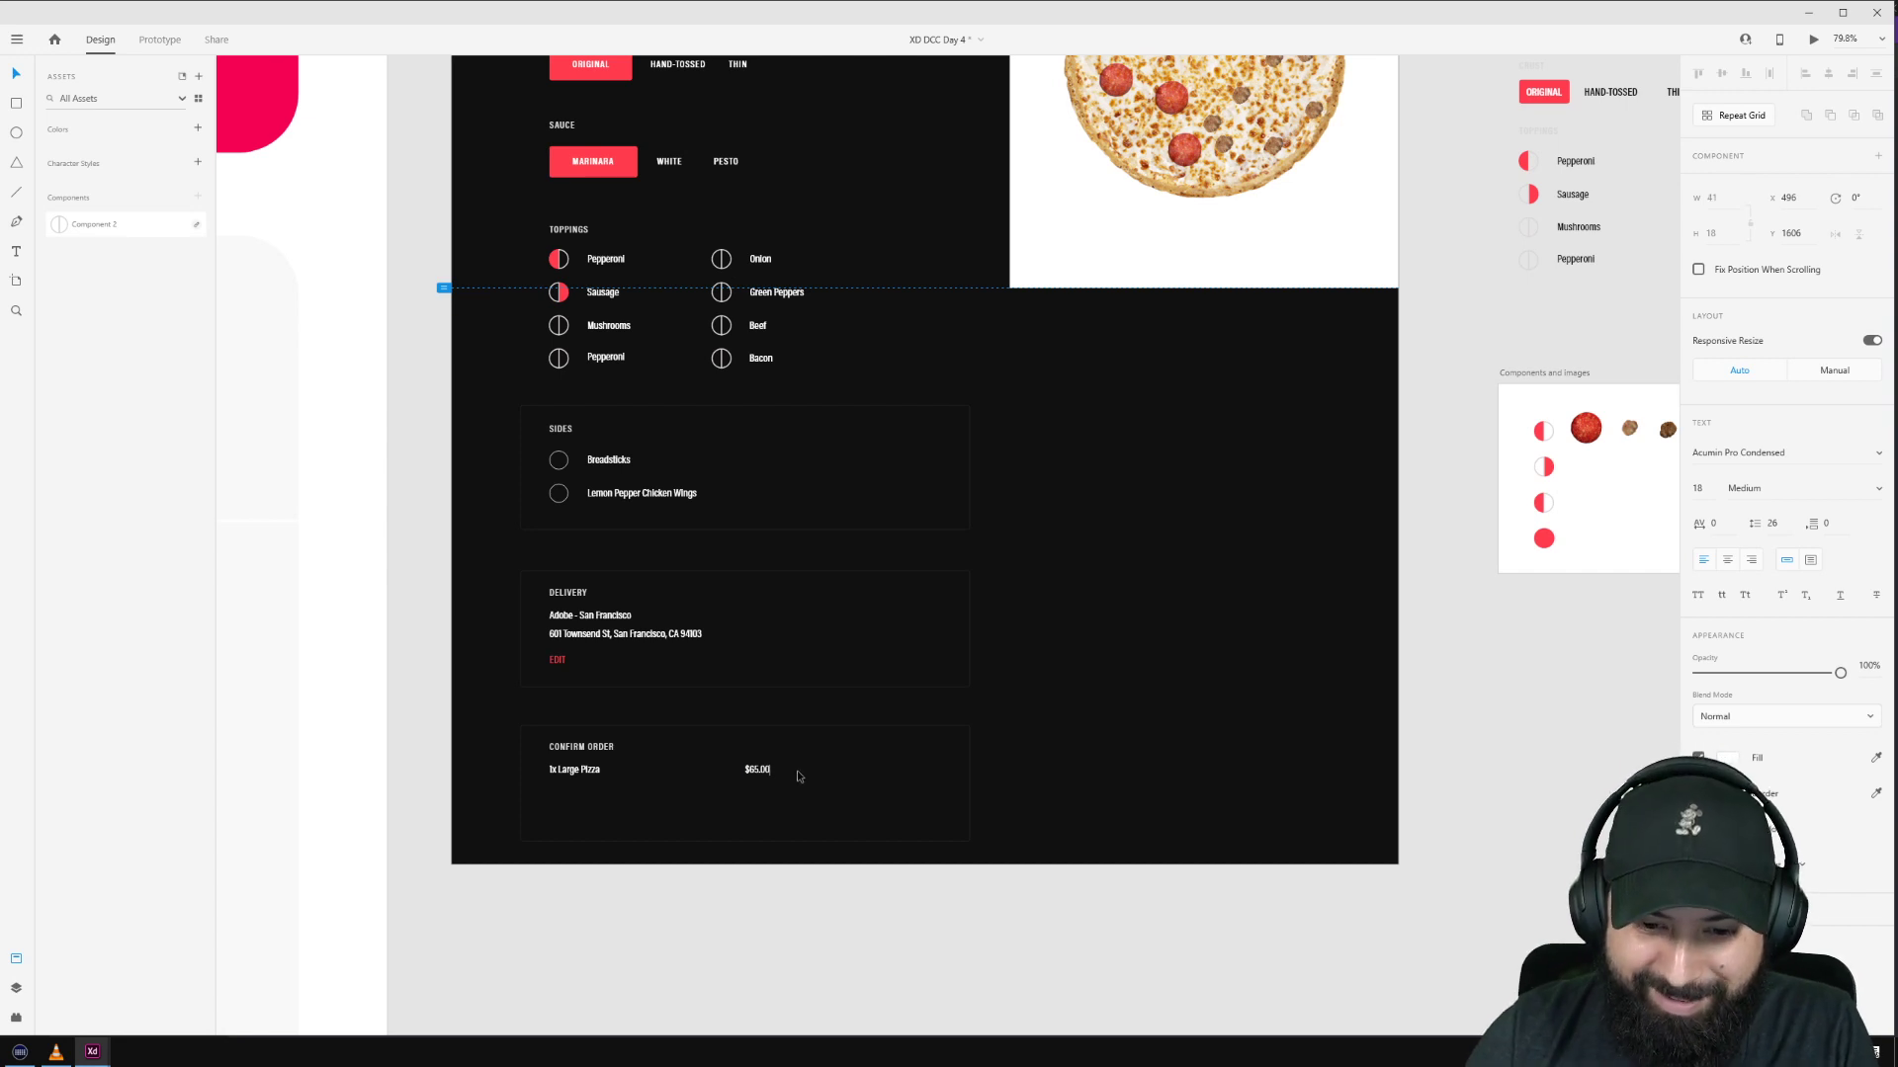
key("Escape")
Step: Duplicate the pizza and price row just beneath itself, and move both rows slightly down from the CONFIRM ORDER heading
left_click(597, 775, "shift")
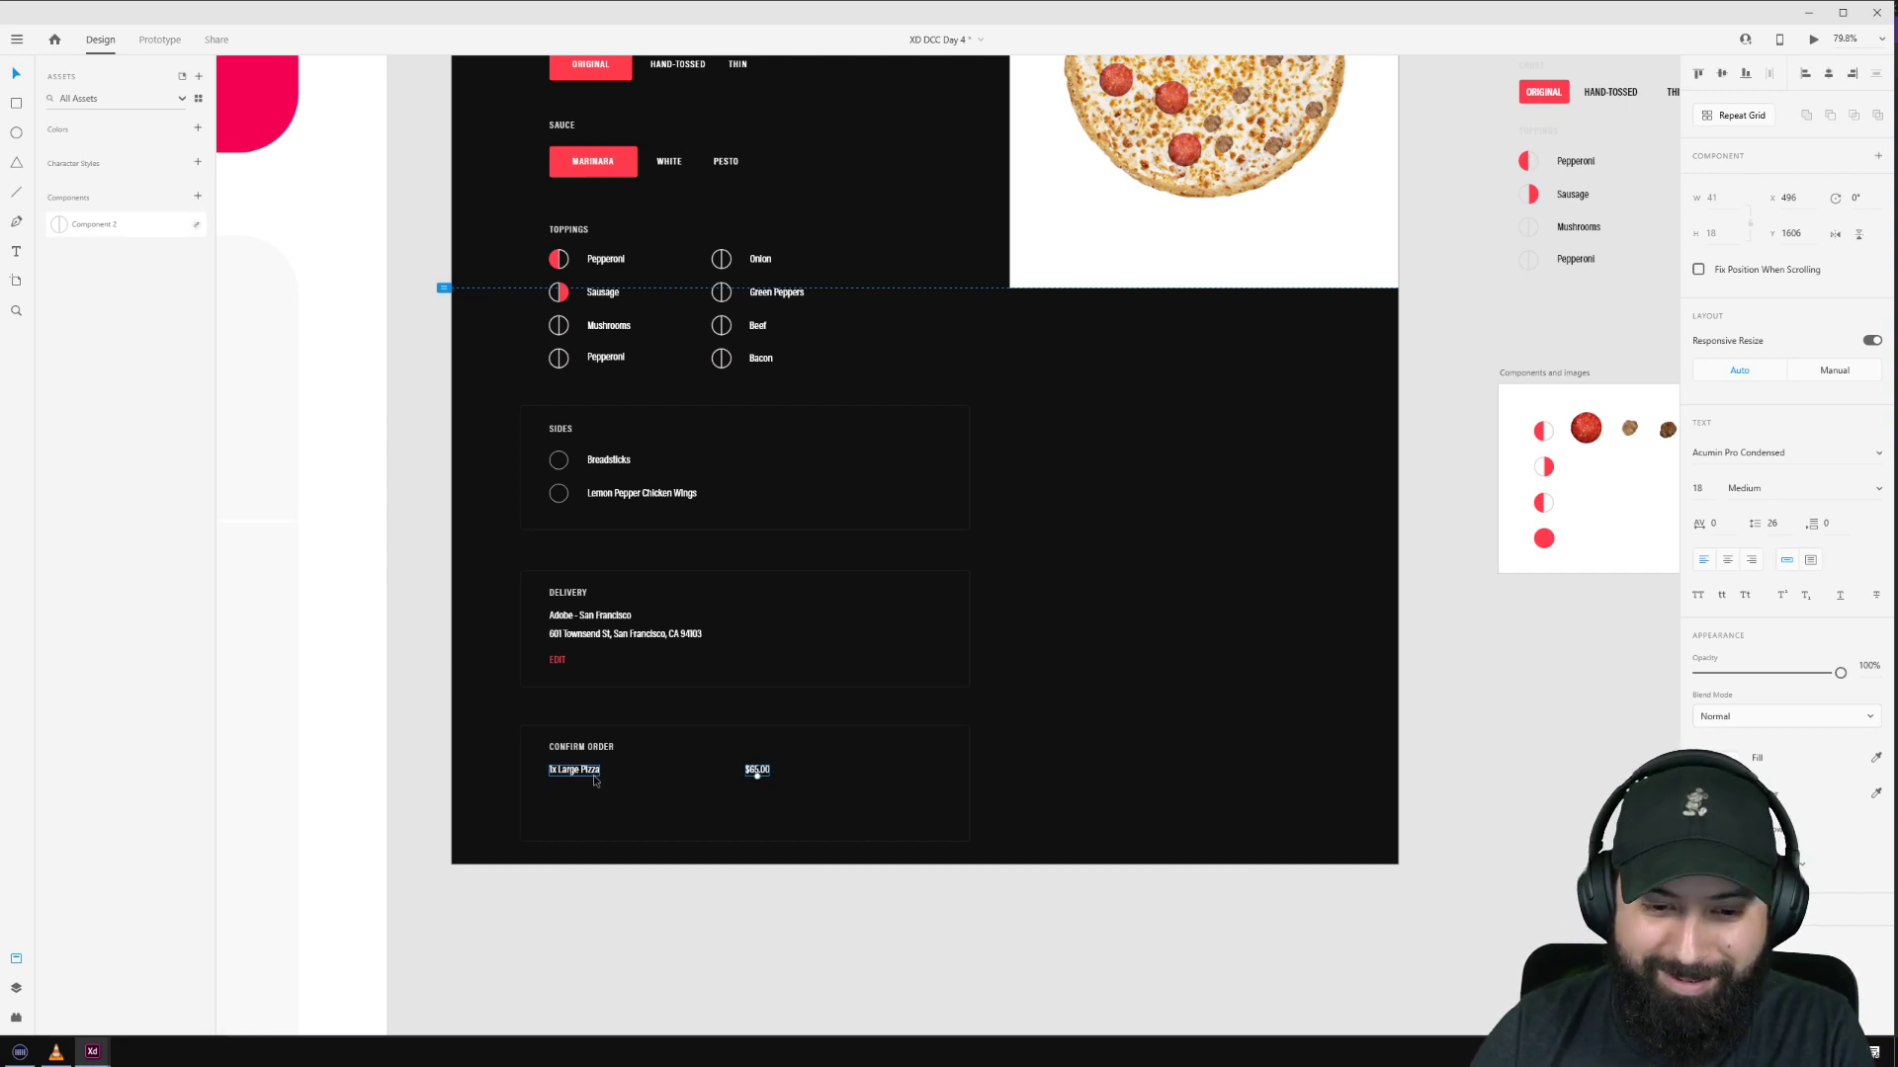
left_click_drag(596, 781, 564, 802)
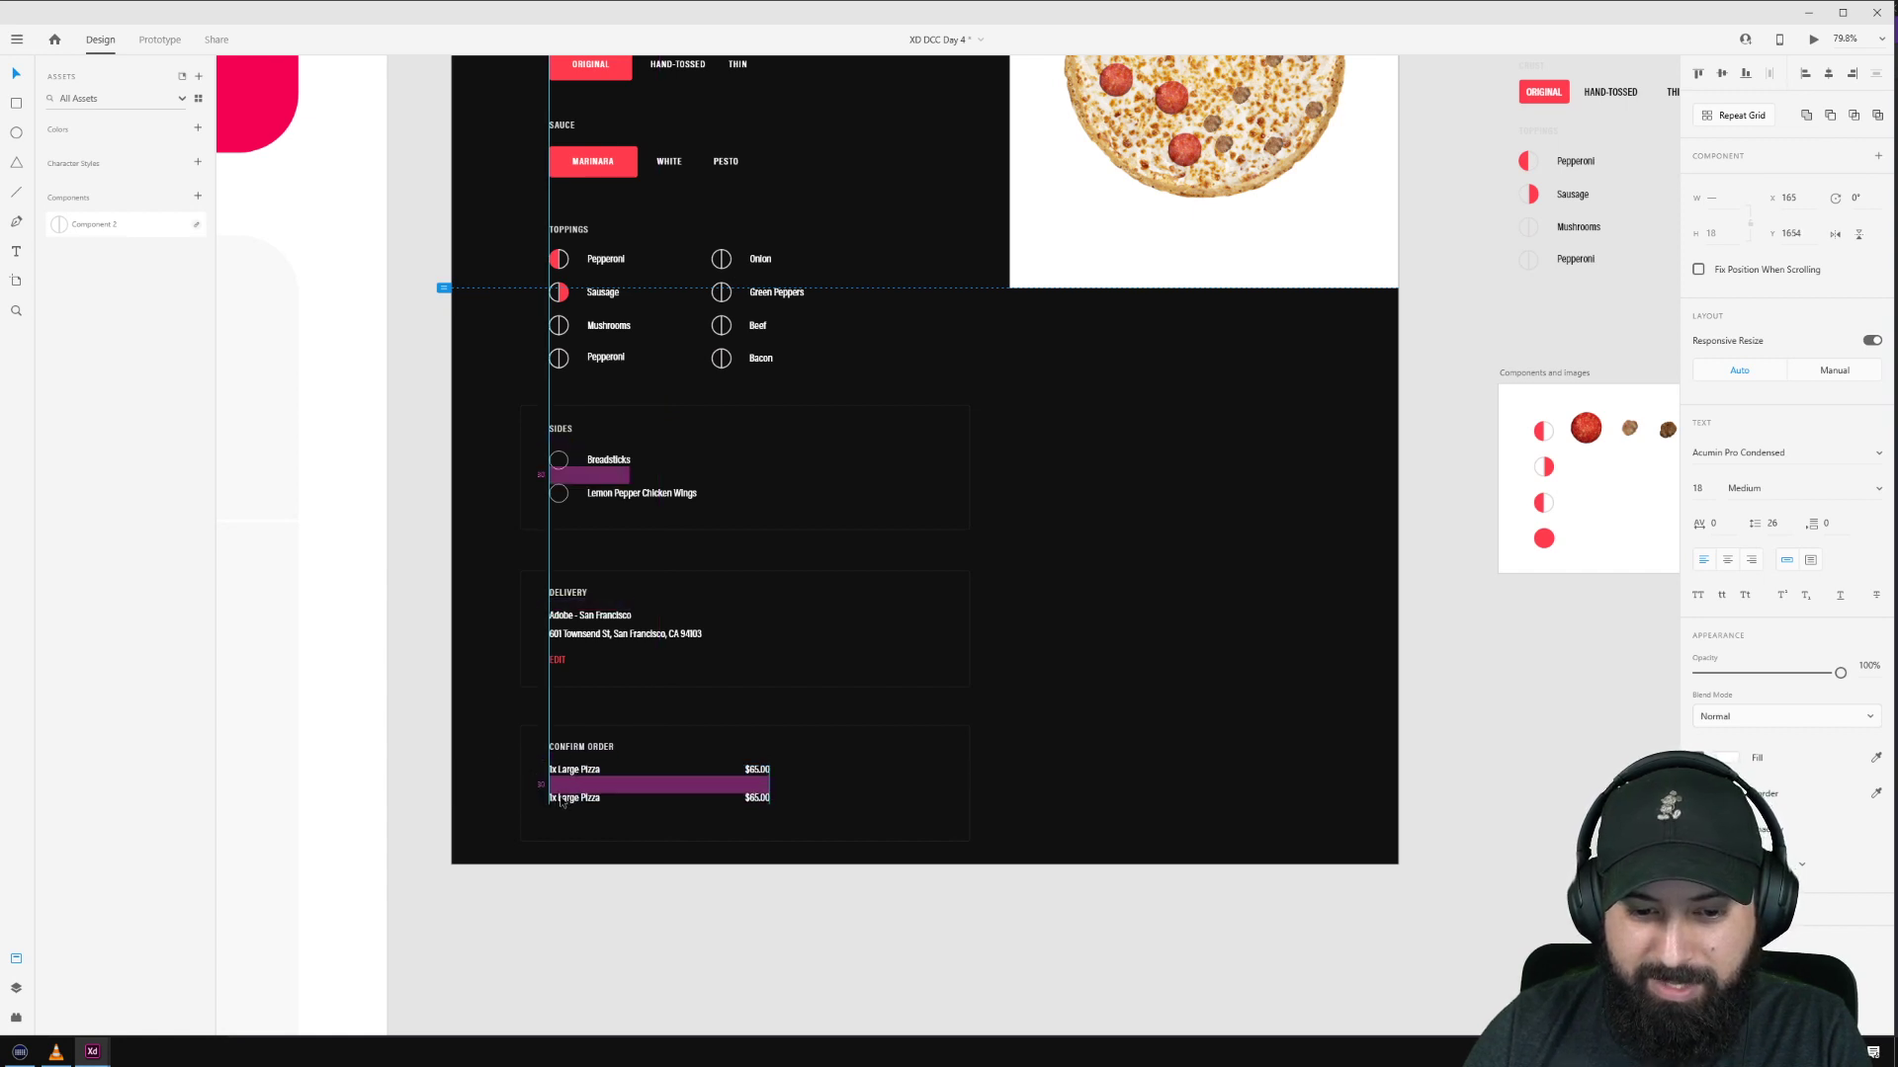
left_click(632, 771, "shift")
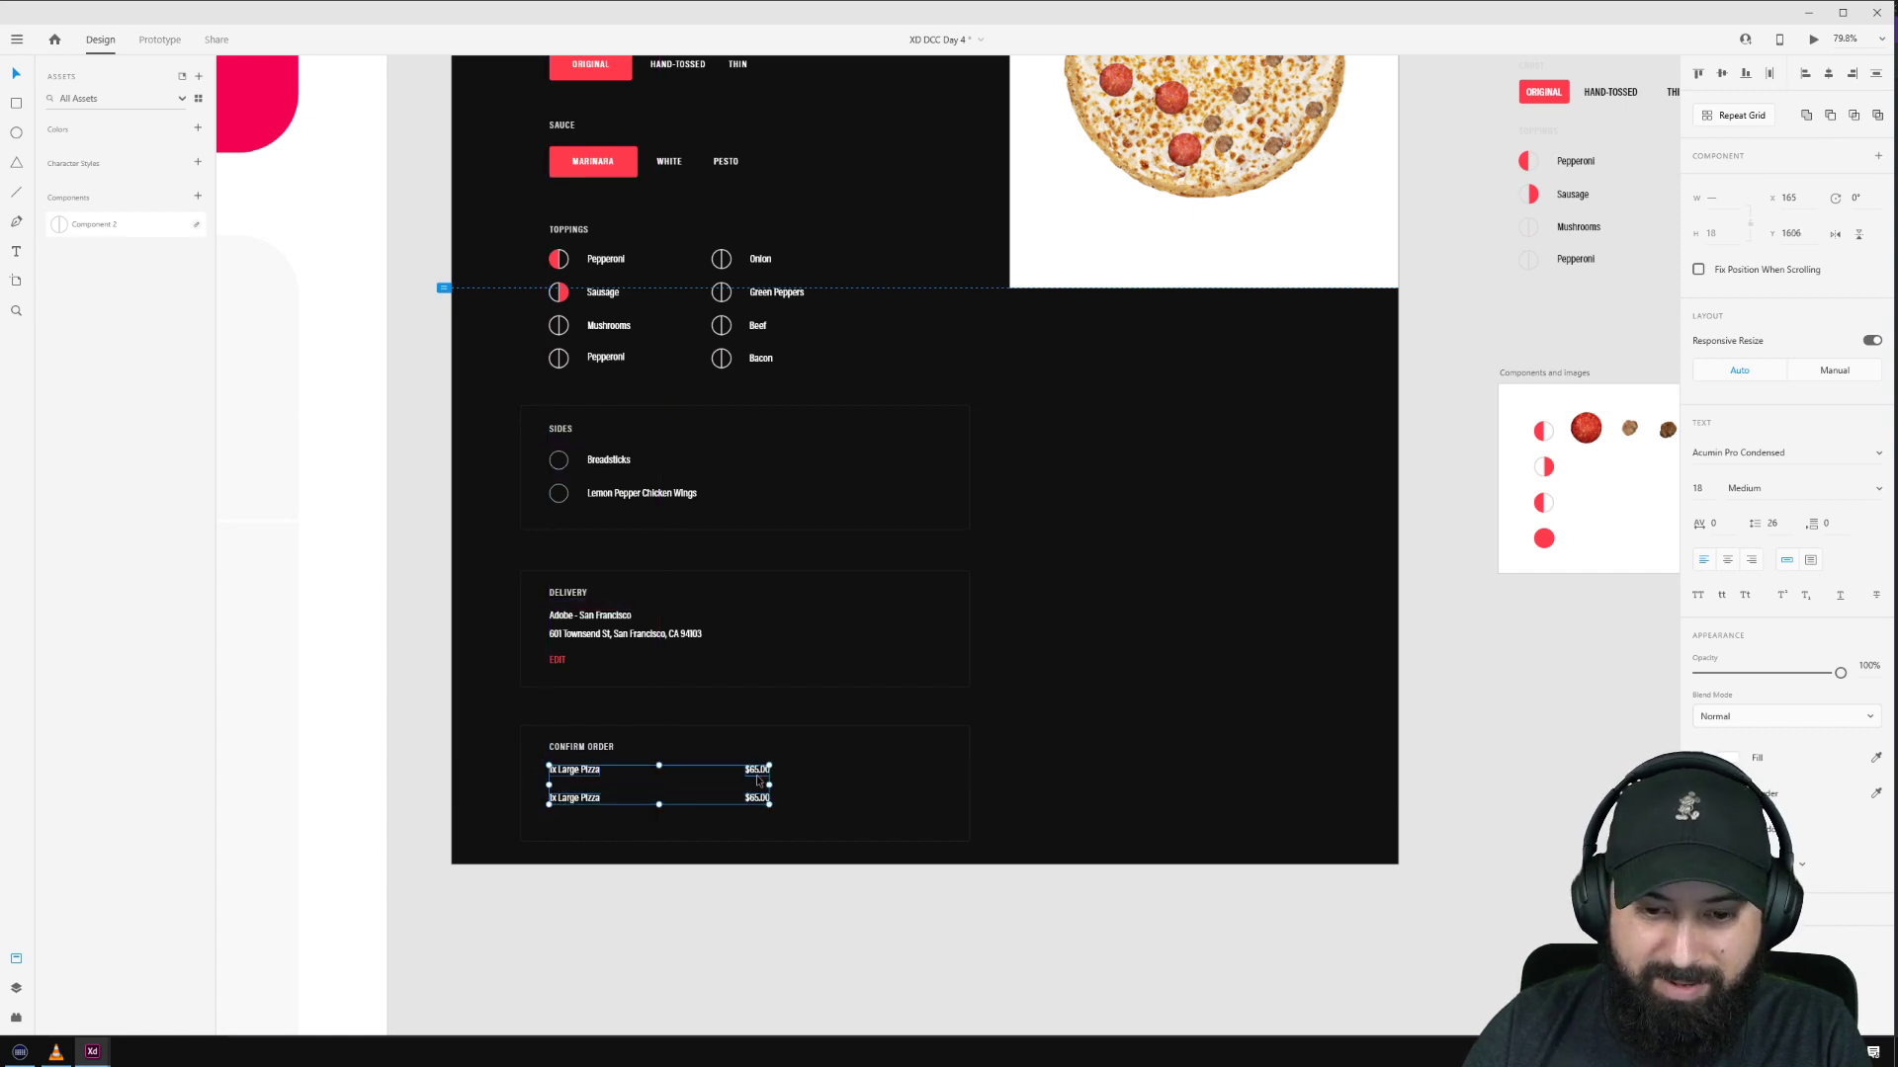
left_click_drag(590, 778, 589, 788)
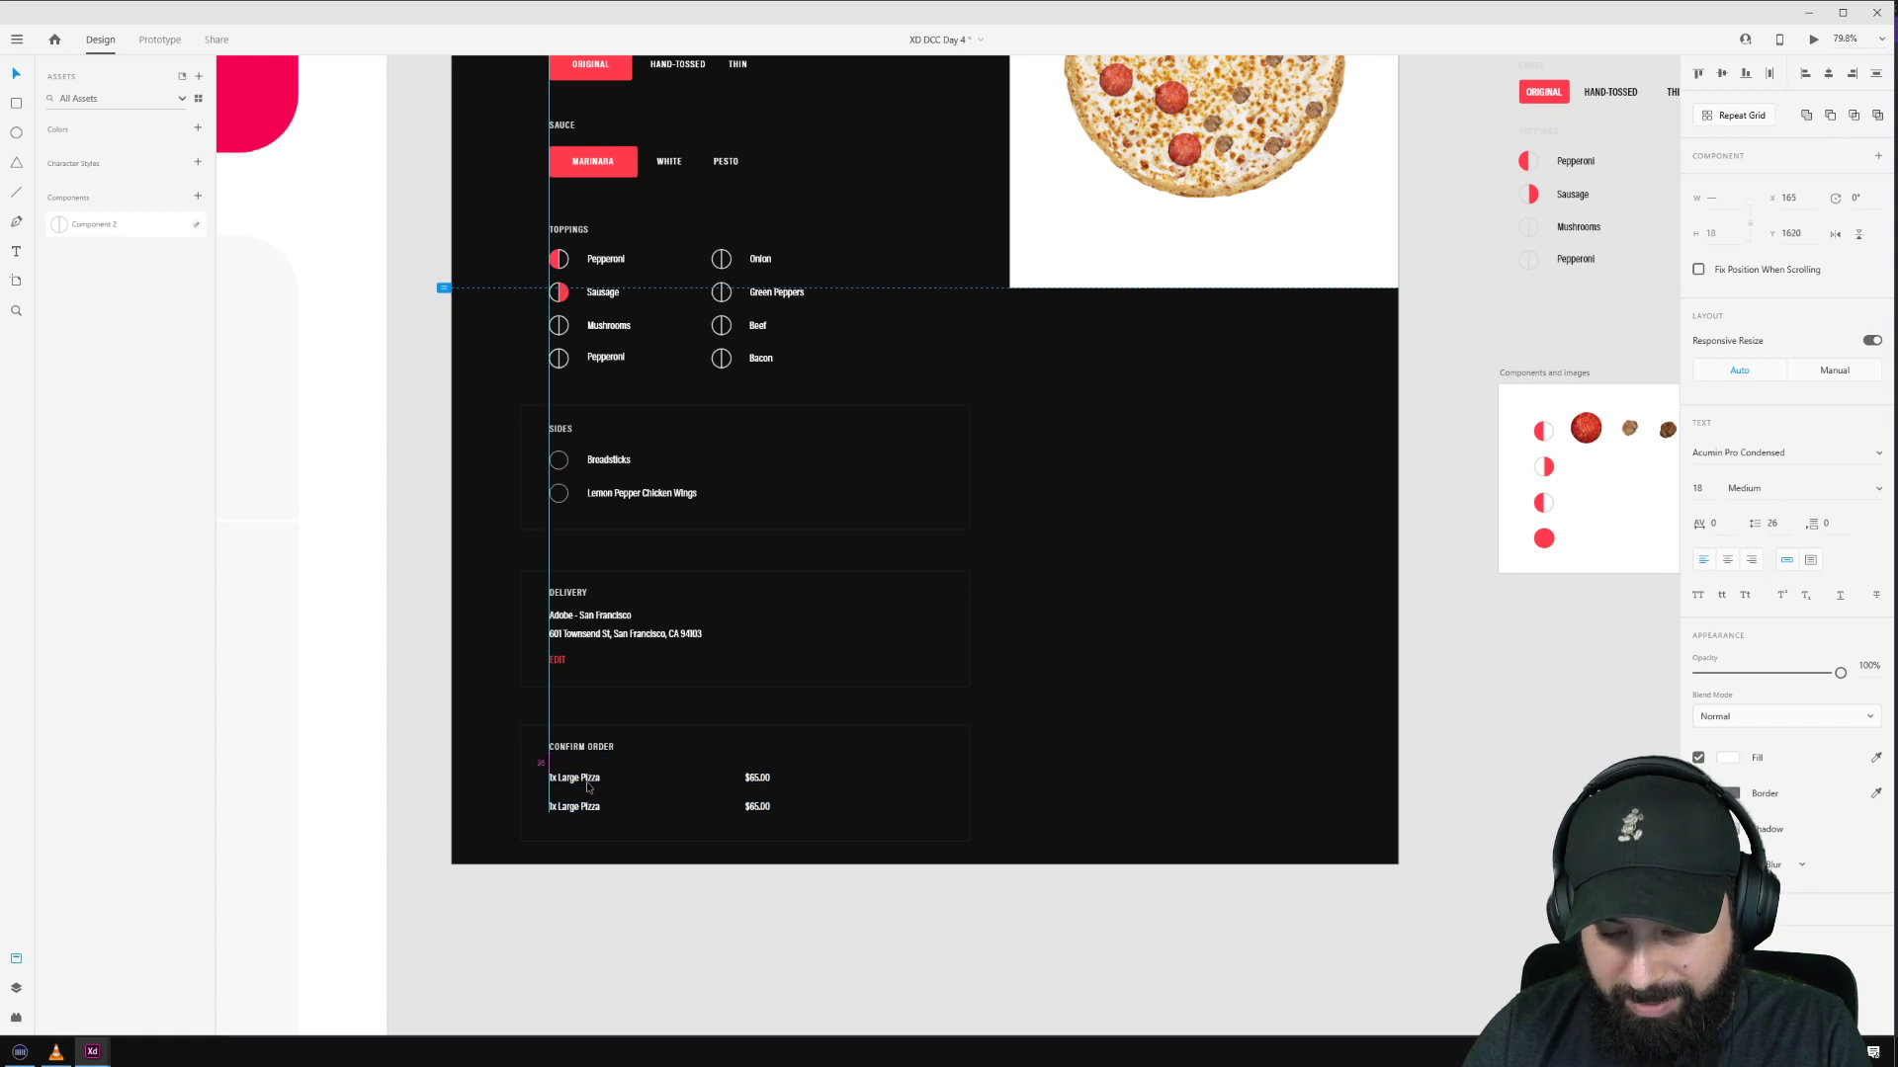
left_click(537, 783)
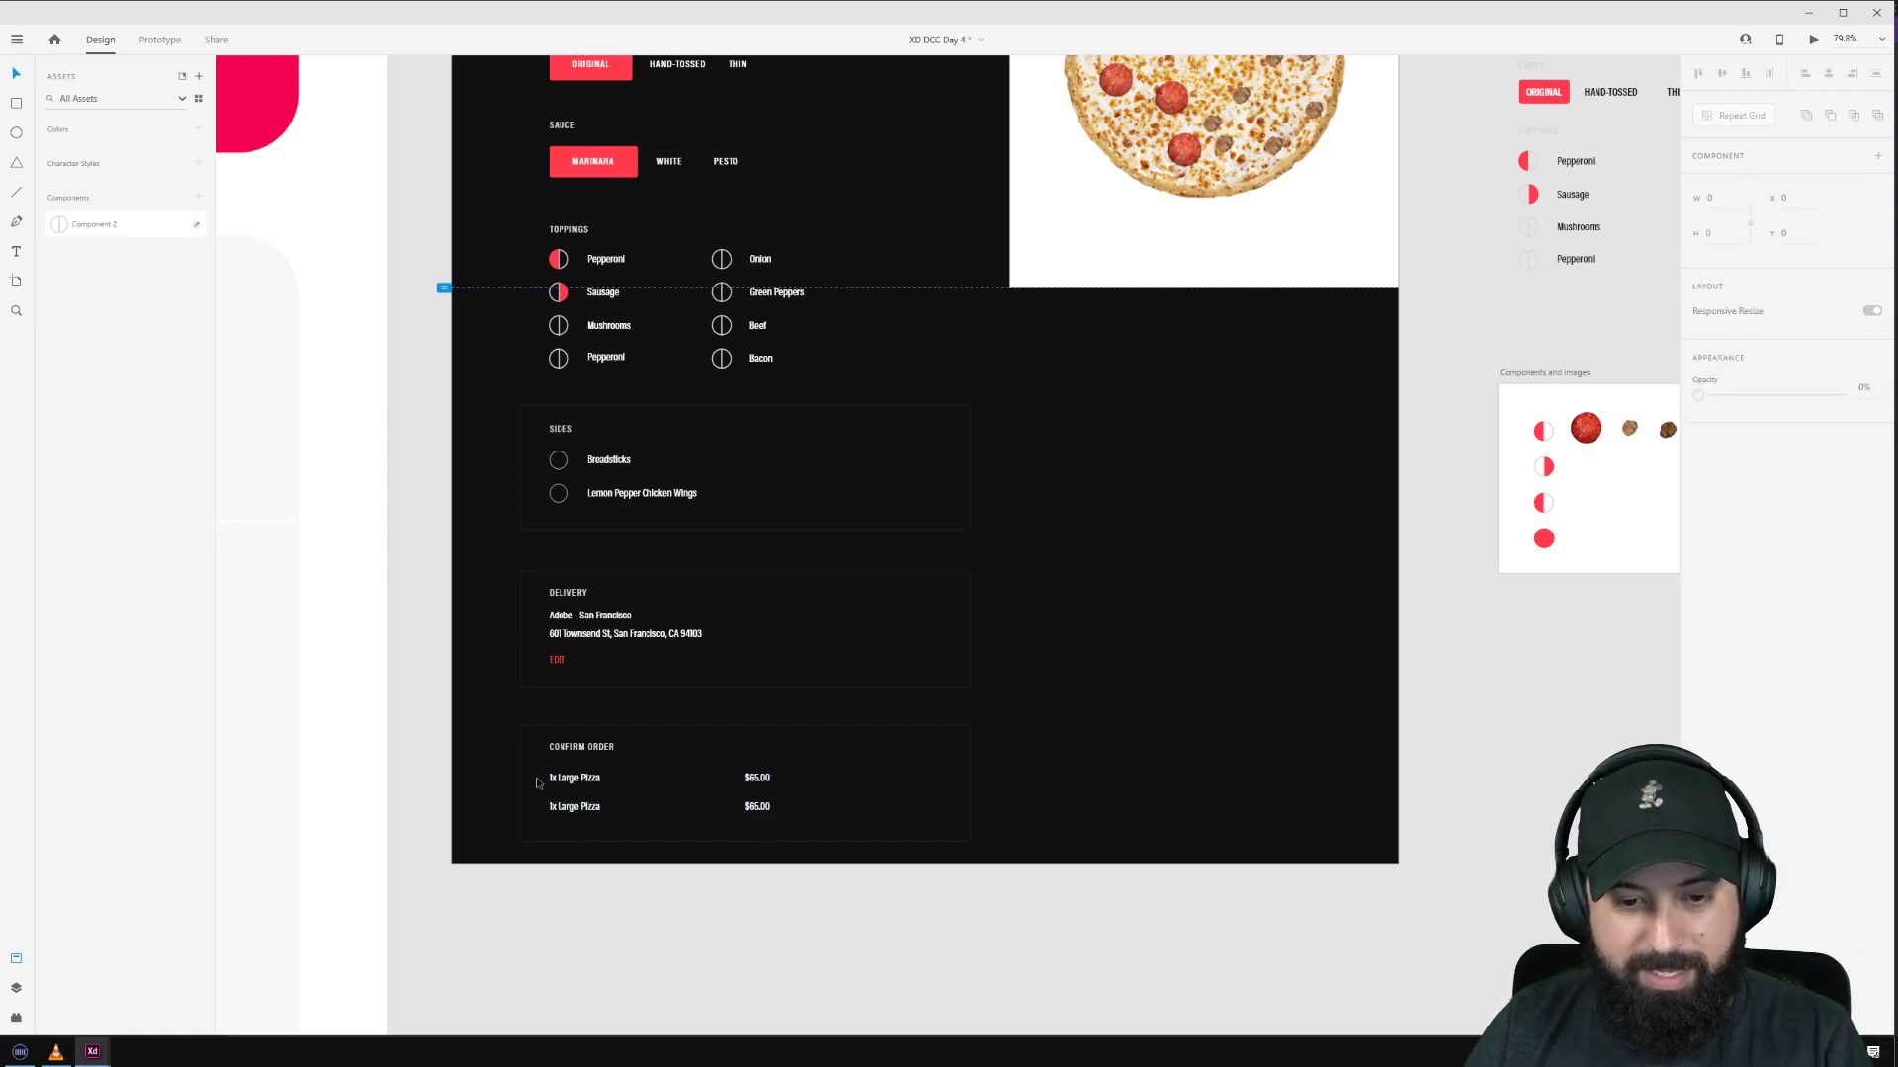
Step: Mark Lemon Pepper Chicken Wings as chosen by removing its circle's border and filling it with the red sampled from the MARINARA button
double_click(587, 807)
double_click(589, 809)
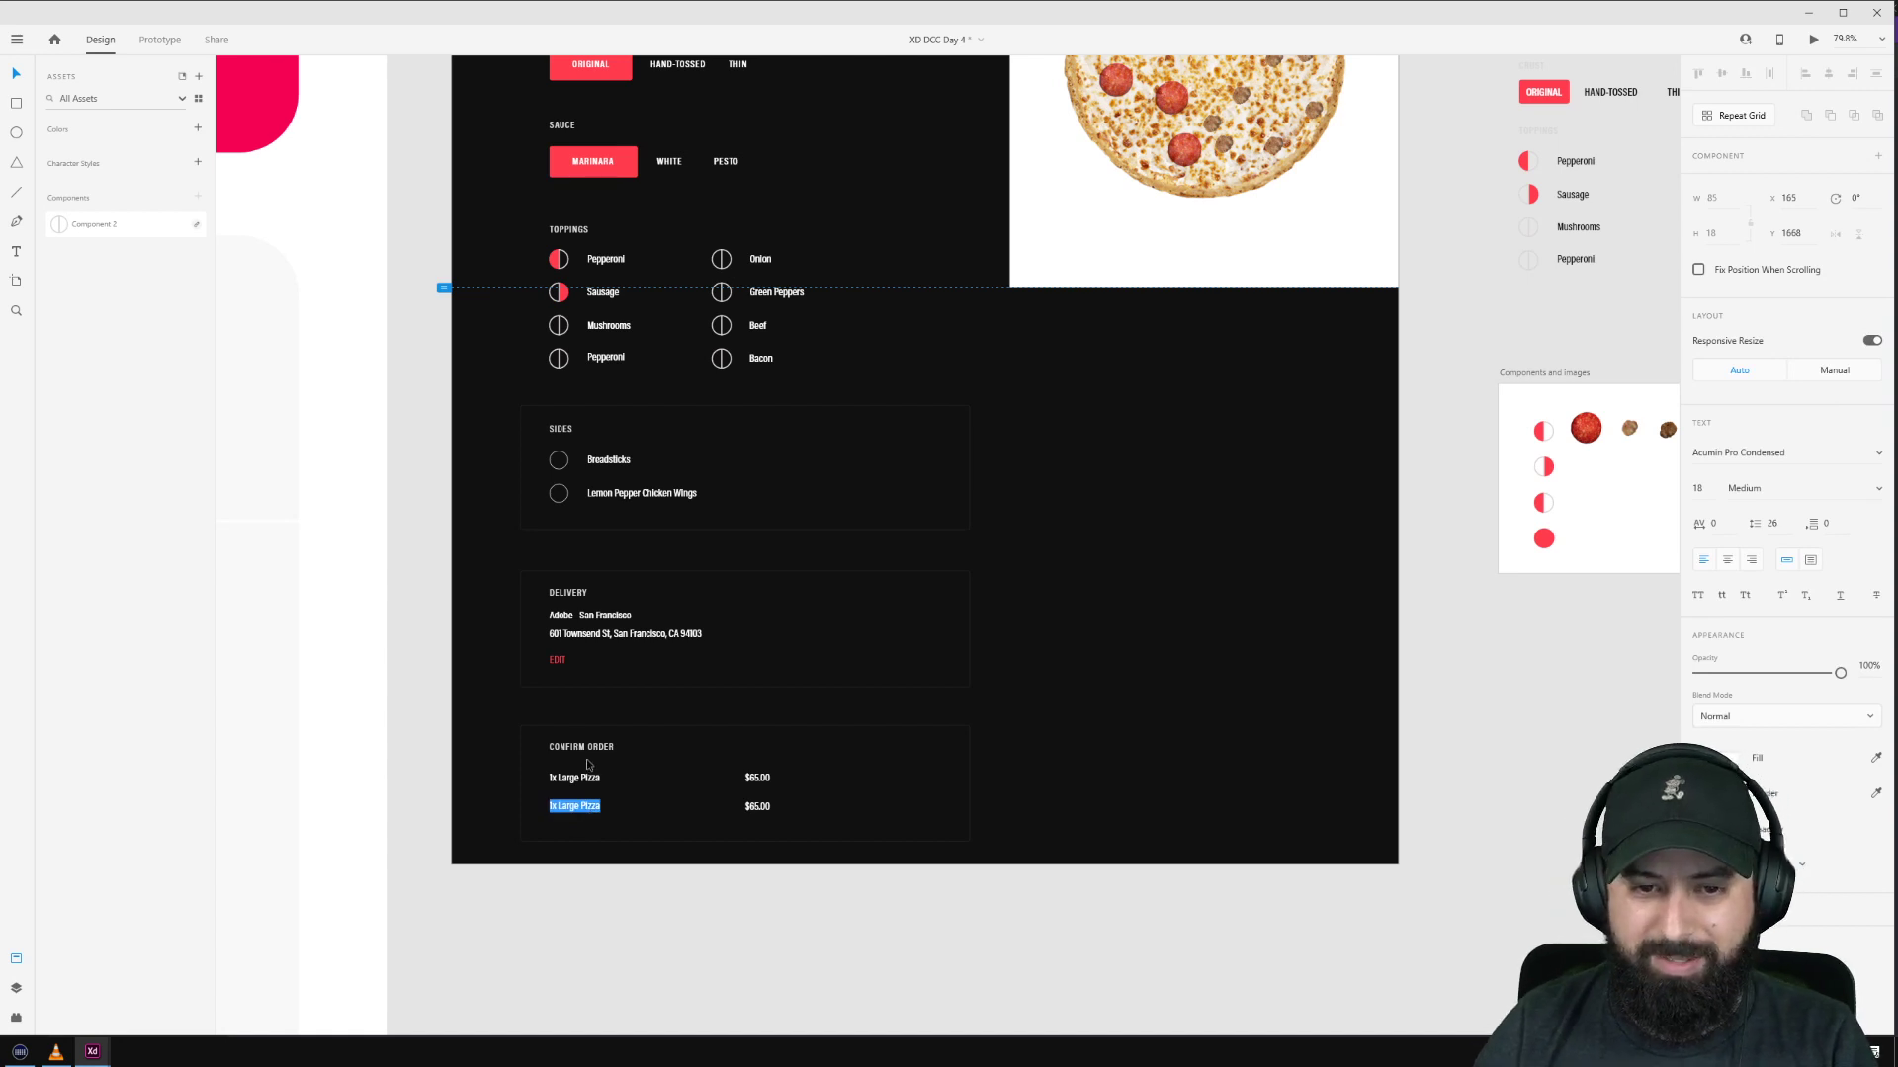
left_click(559, 493)
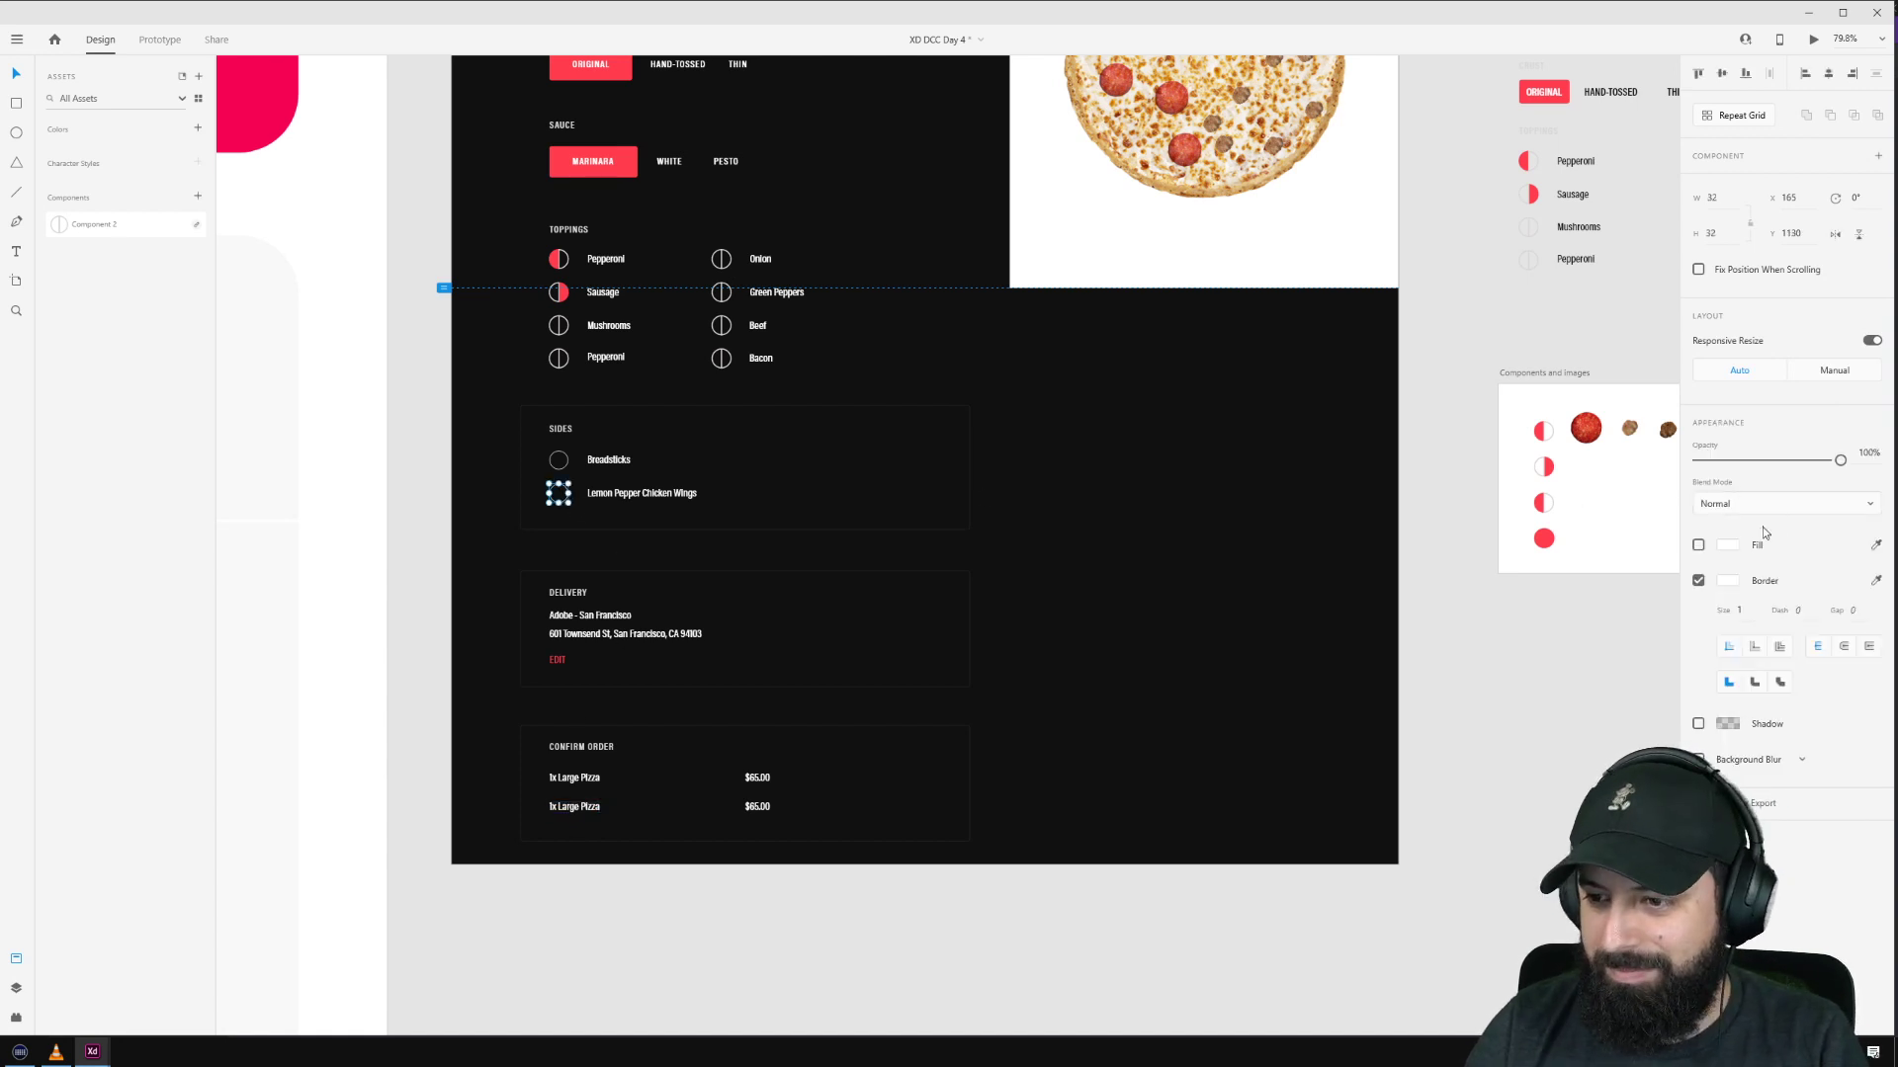
left_click(1698, 581)
left_click(1698, 545)
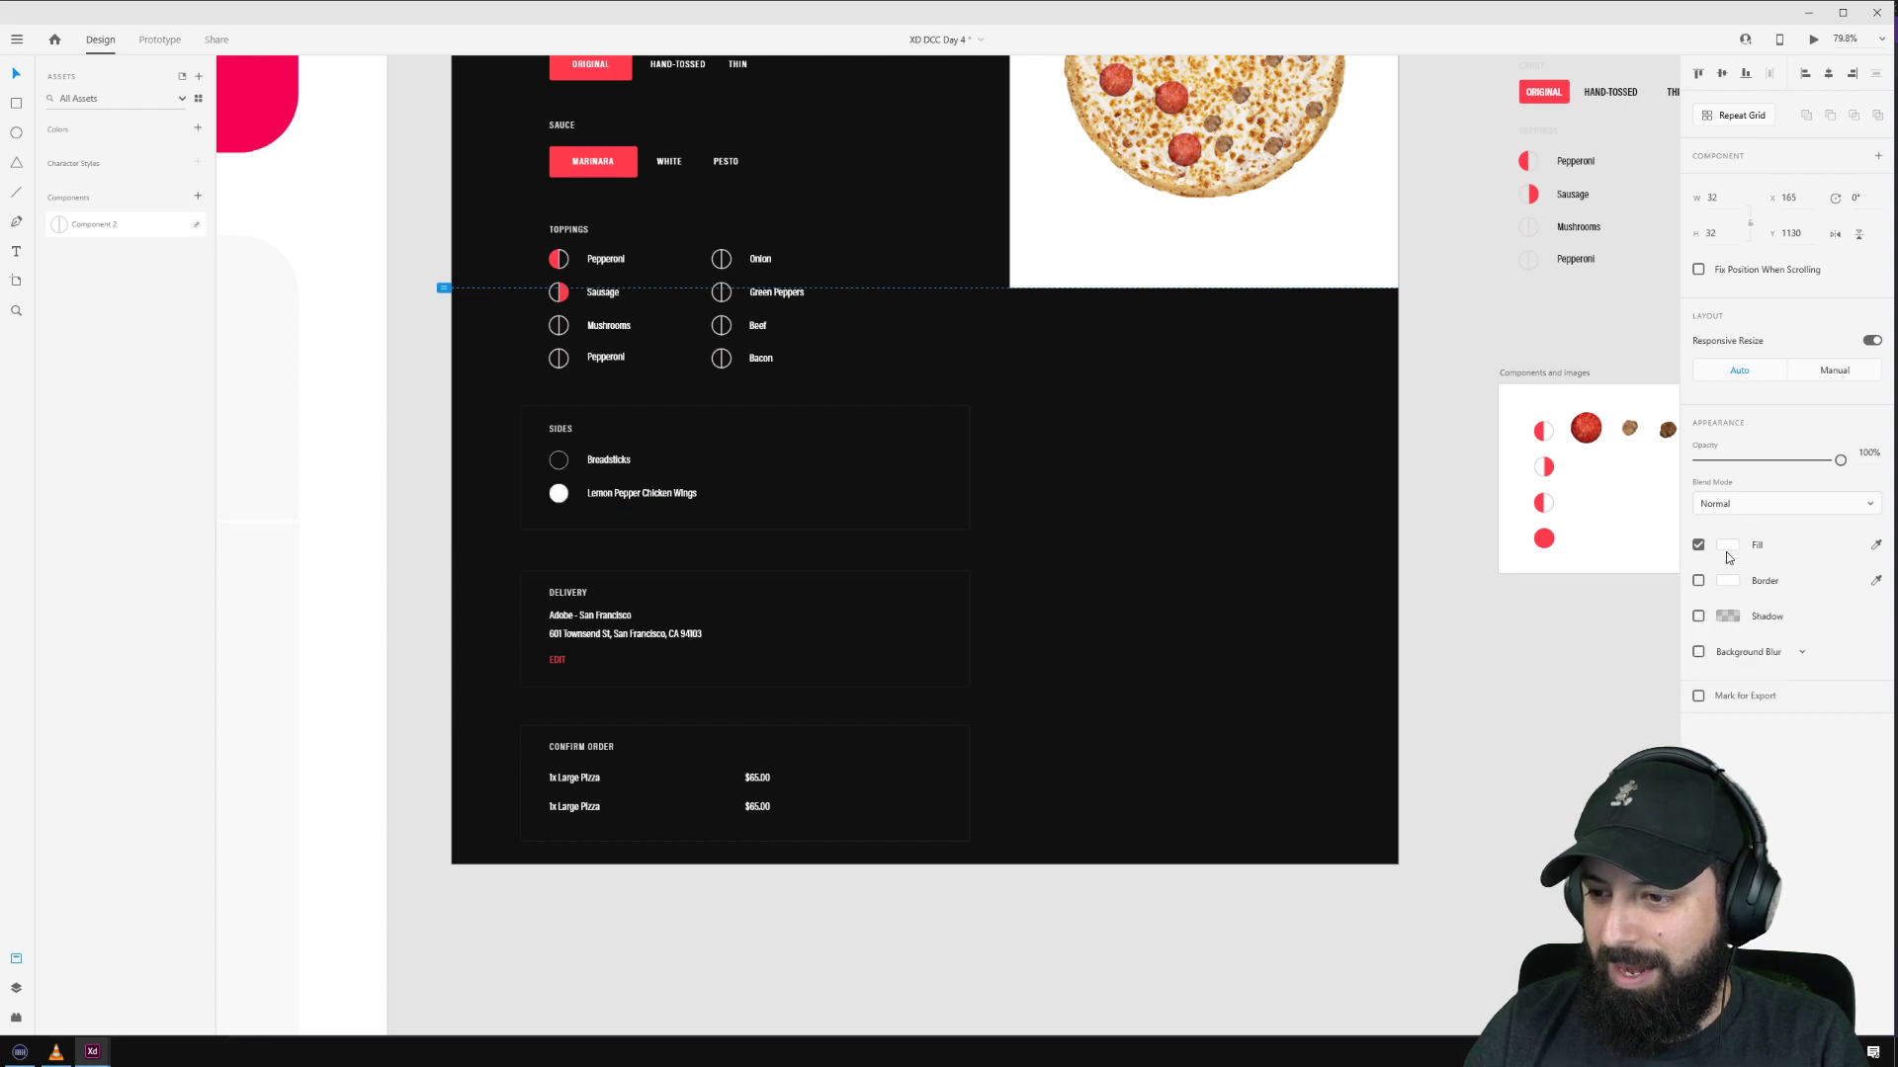
left_click(1878, 548)
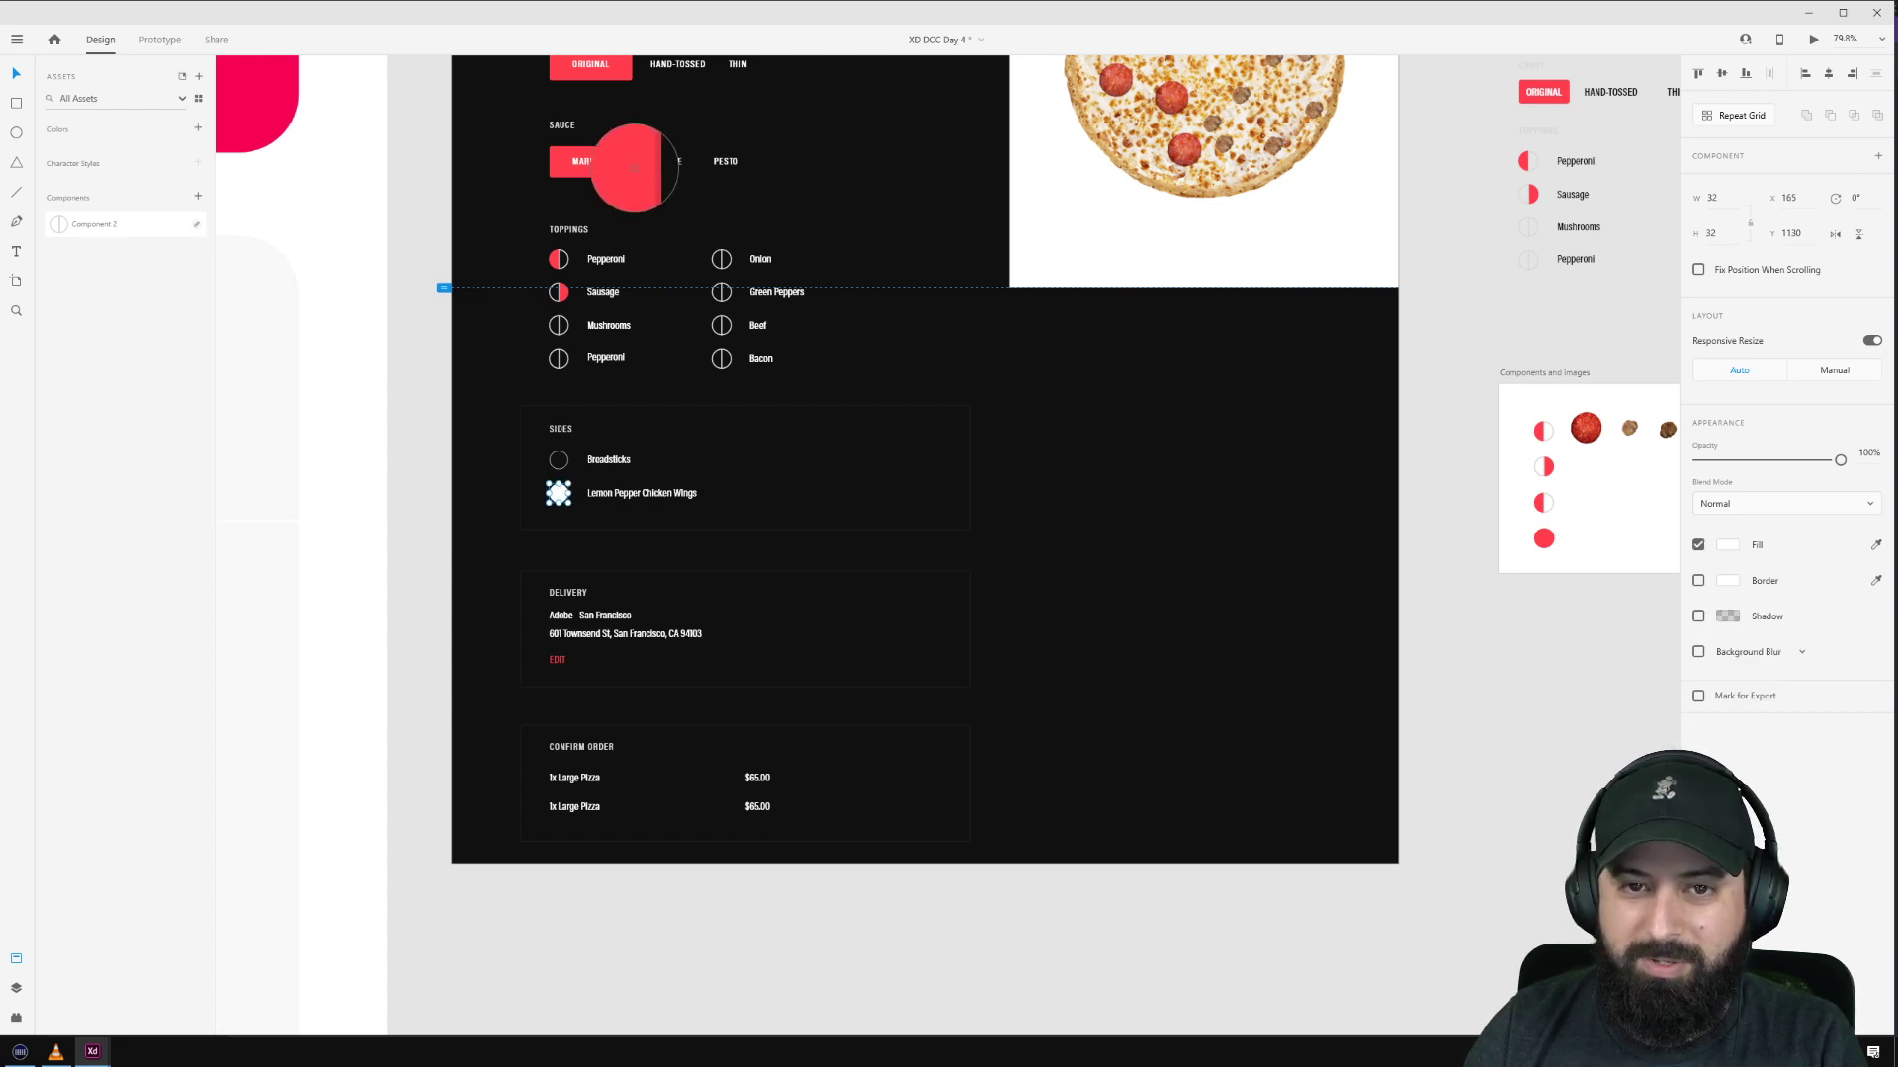
left_click(633, 166)
left_click(947, 586)
scroll(559, 506, "up", 4)
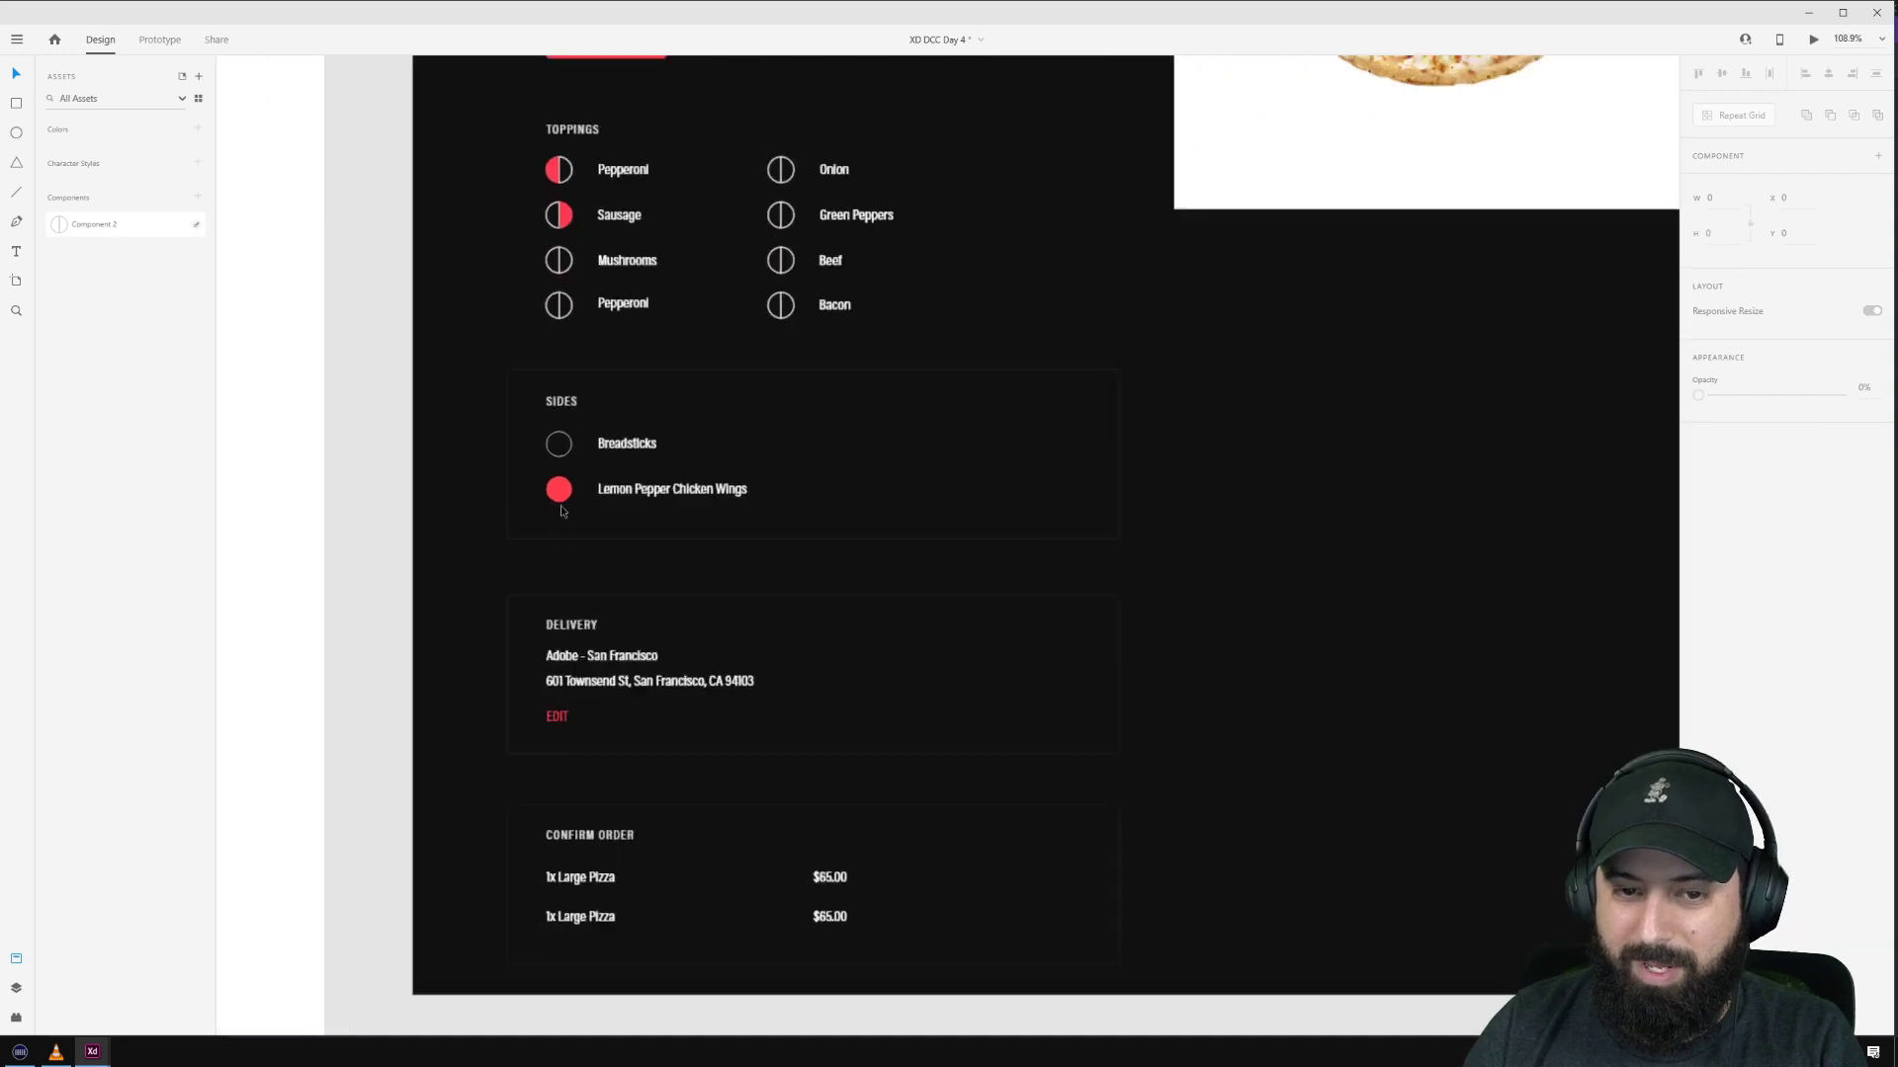
Step: Change the second item under CONFIRM ORDER to "1x Lemon Pepper Chicken Wings"
scroll(679, 707, "down", 1)
scroll(679, 708, "down", 3)
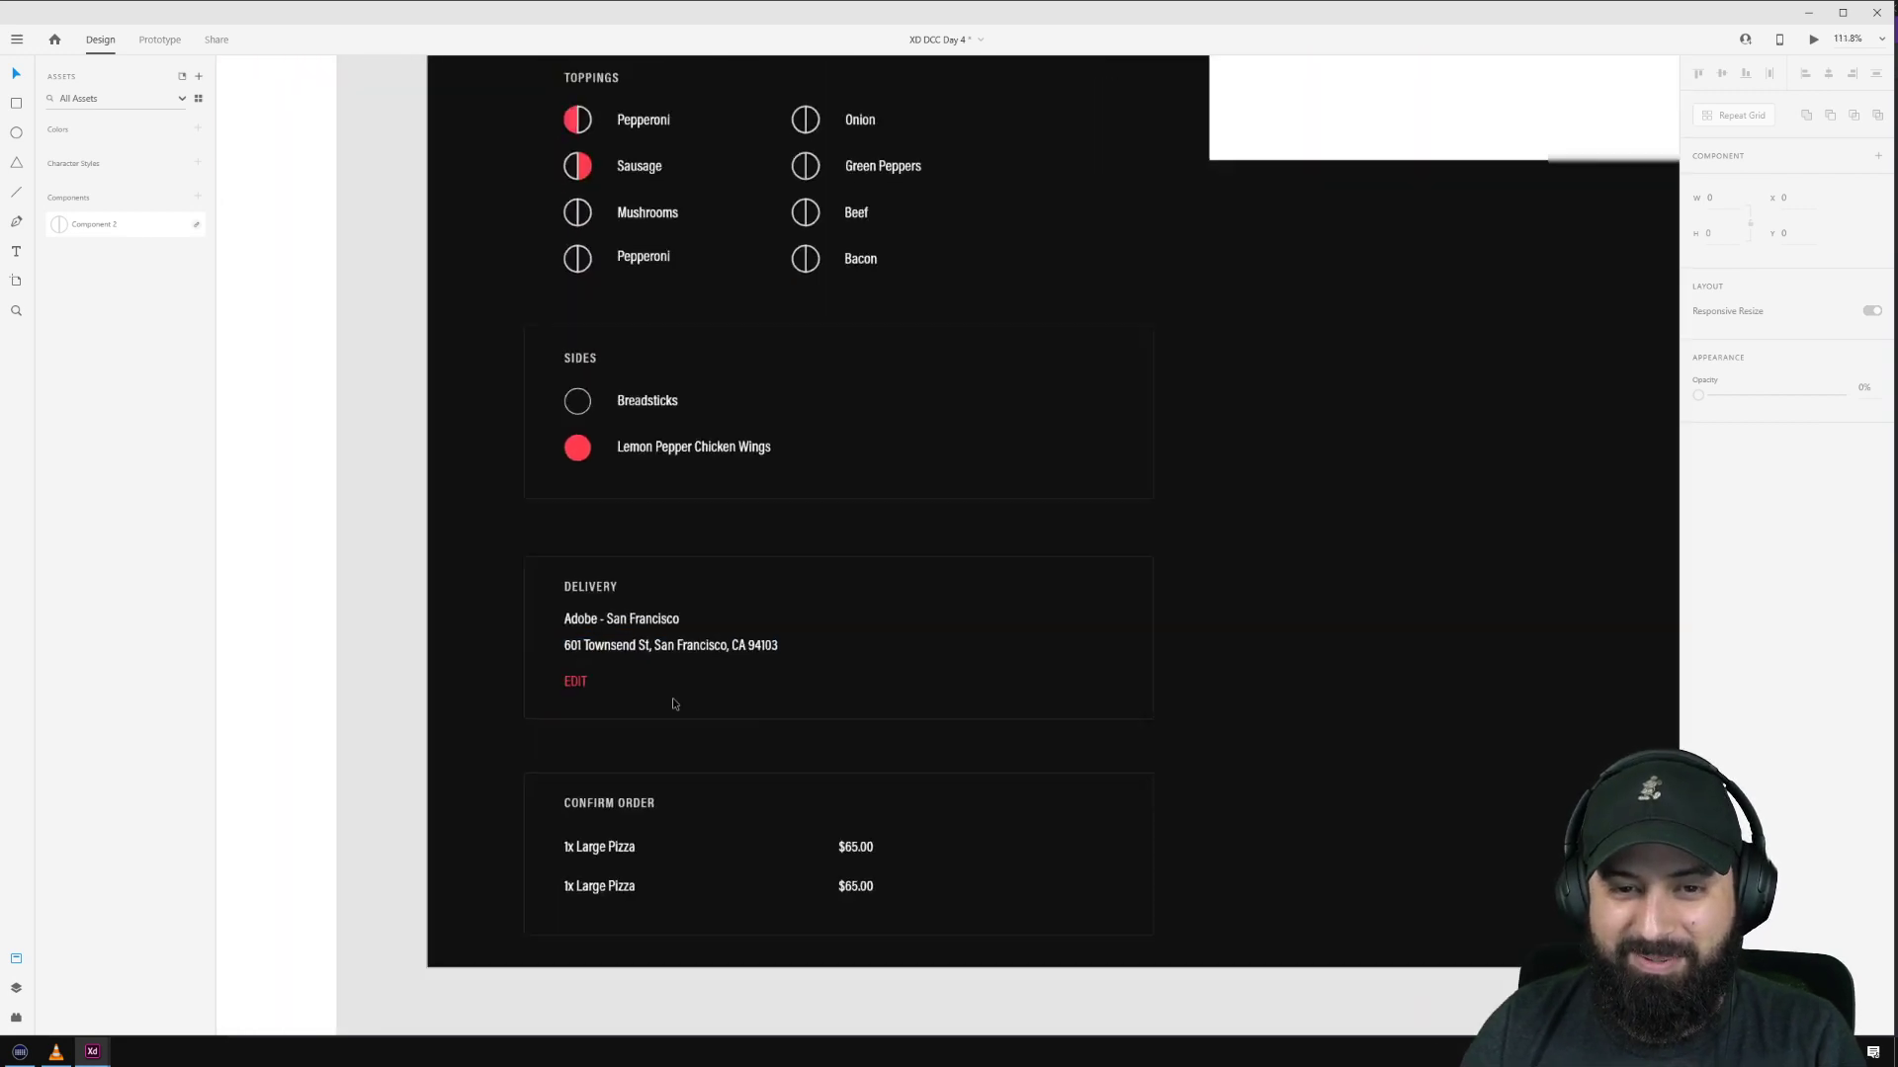
scroll(670, 697, "down", 3)
left_click(603, 728)
double_click(603, 727)
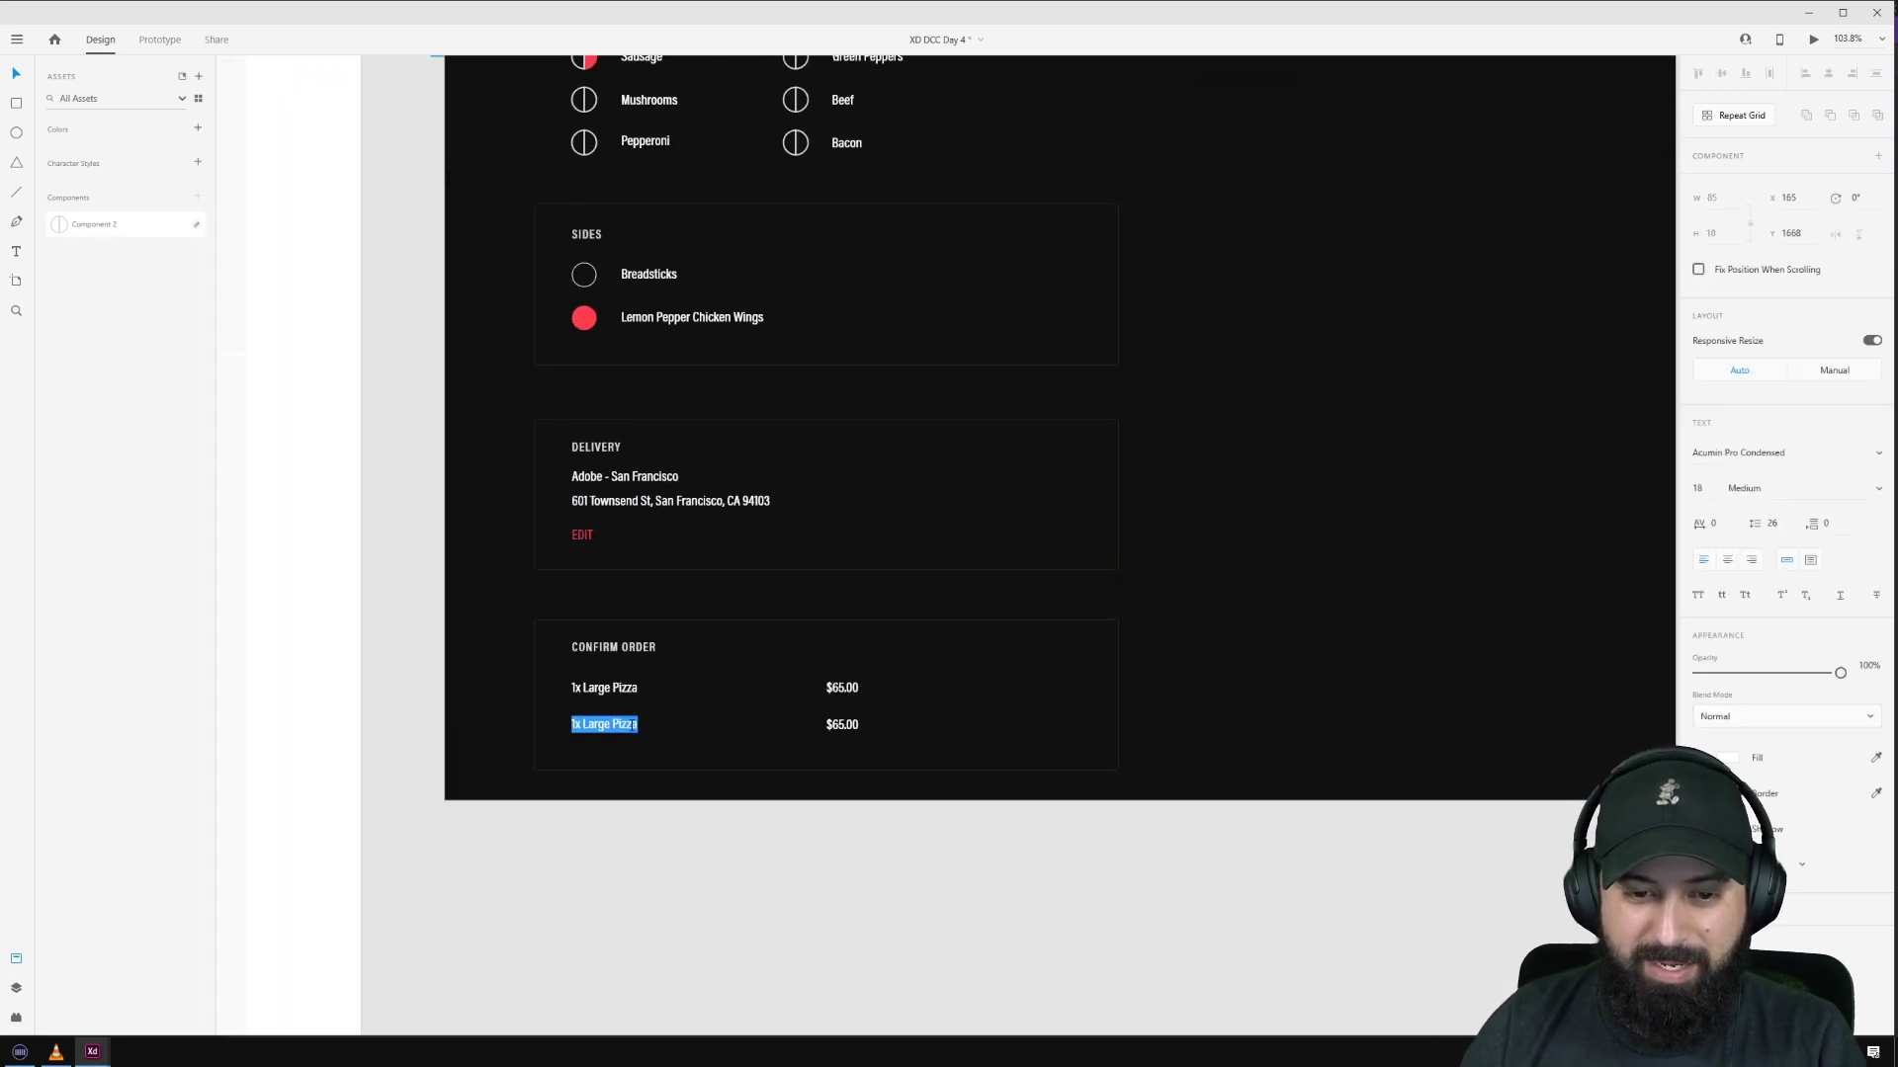
key("Right")
key("shift+Left")
key("shift+Left")
key("shift+Left")
key("shift+Left")
key("shift+Left")
key("shift+Left")
key("shift+Left")
key("shift+Left")
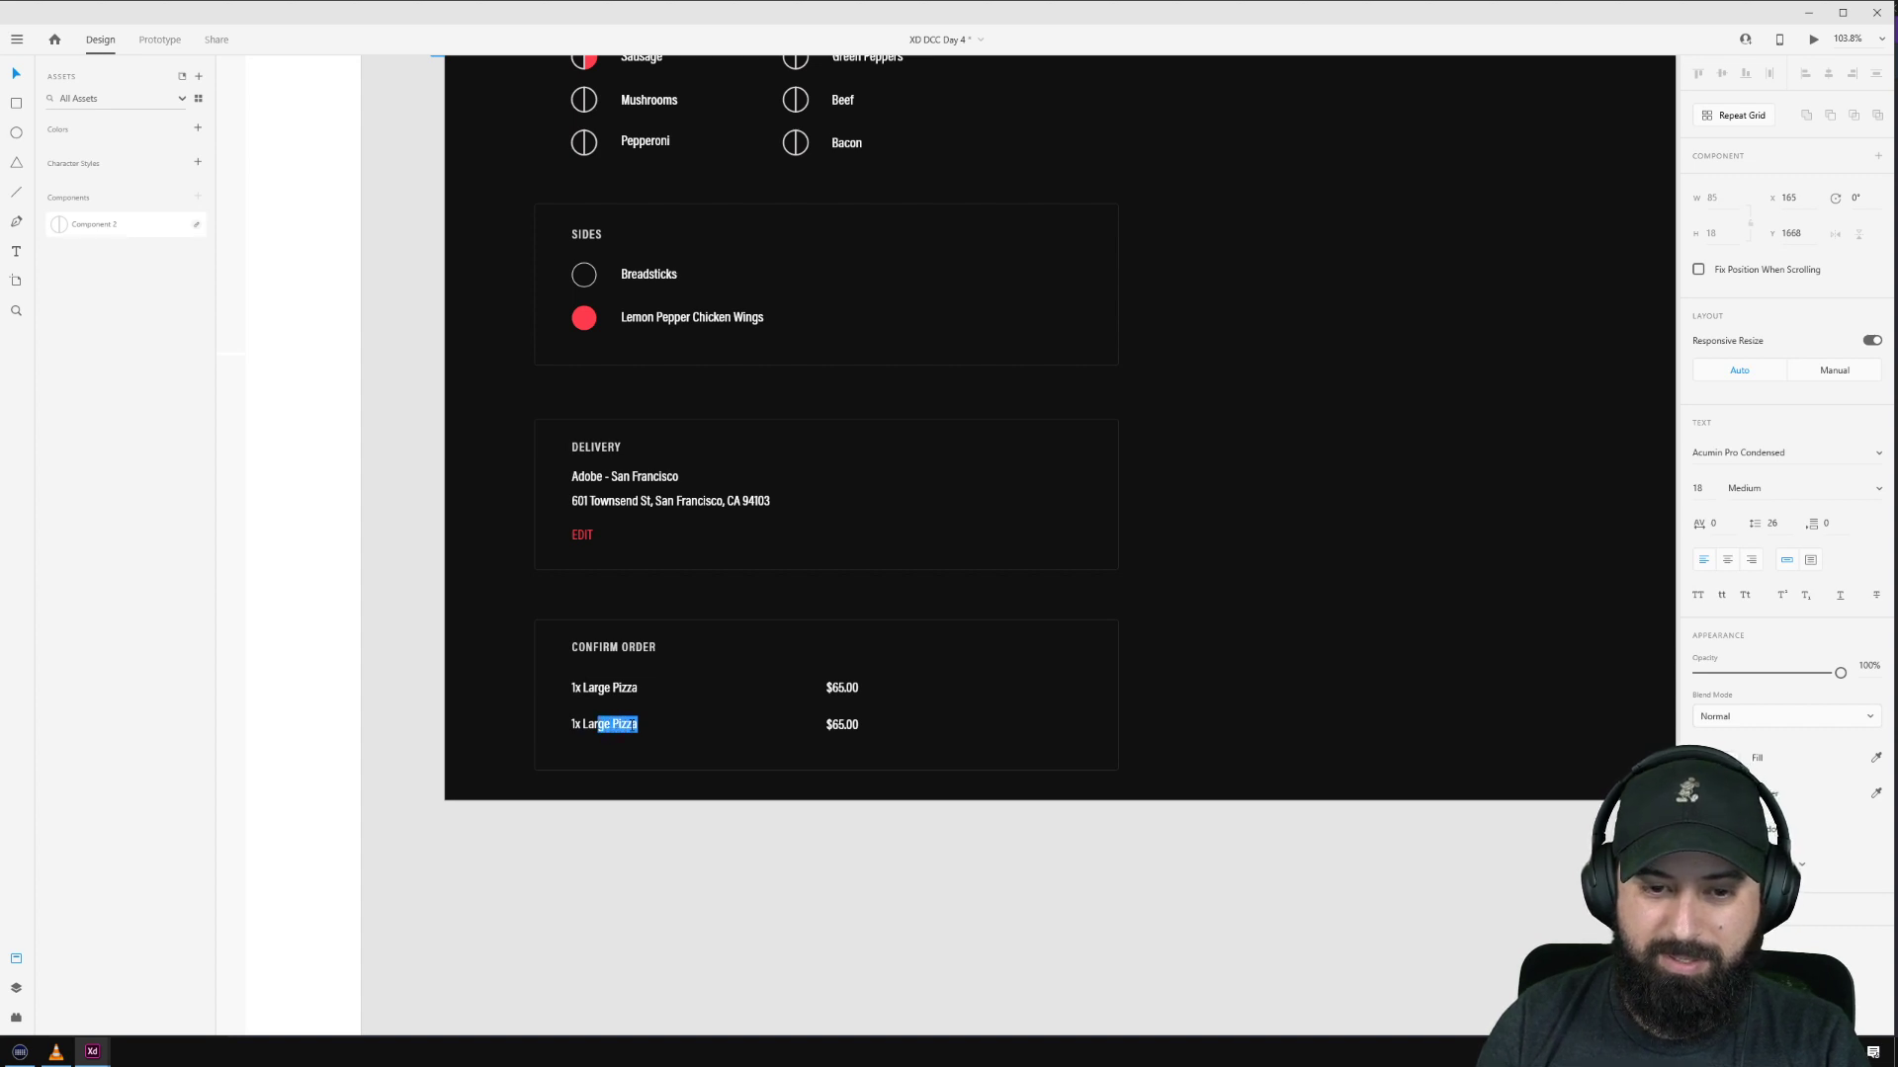
type("Lemm")
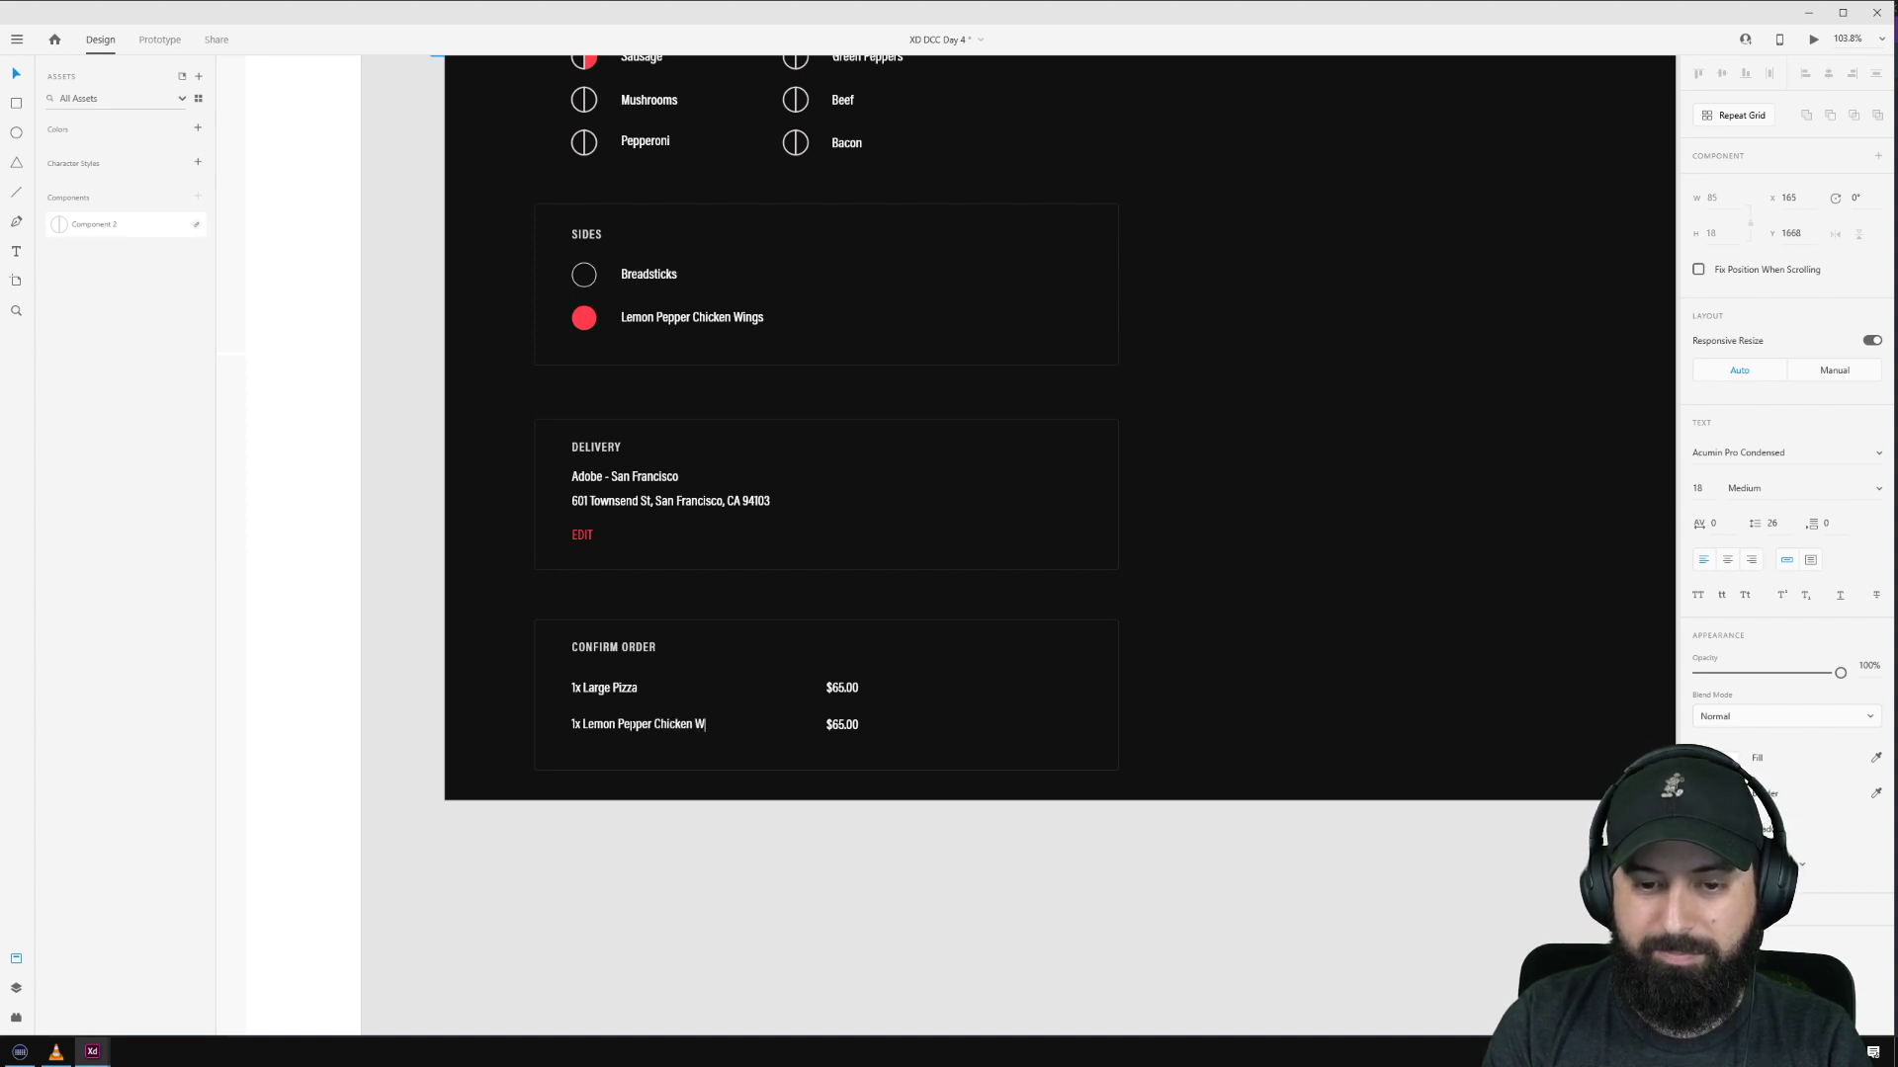
type("ings")
Step: Set the price of the chicken wings row to $24.00
double_click(839, 724)
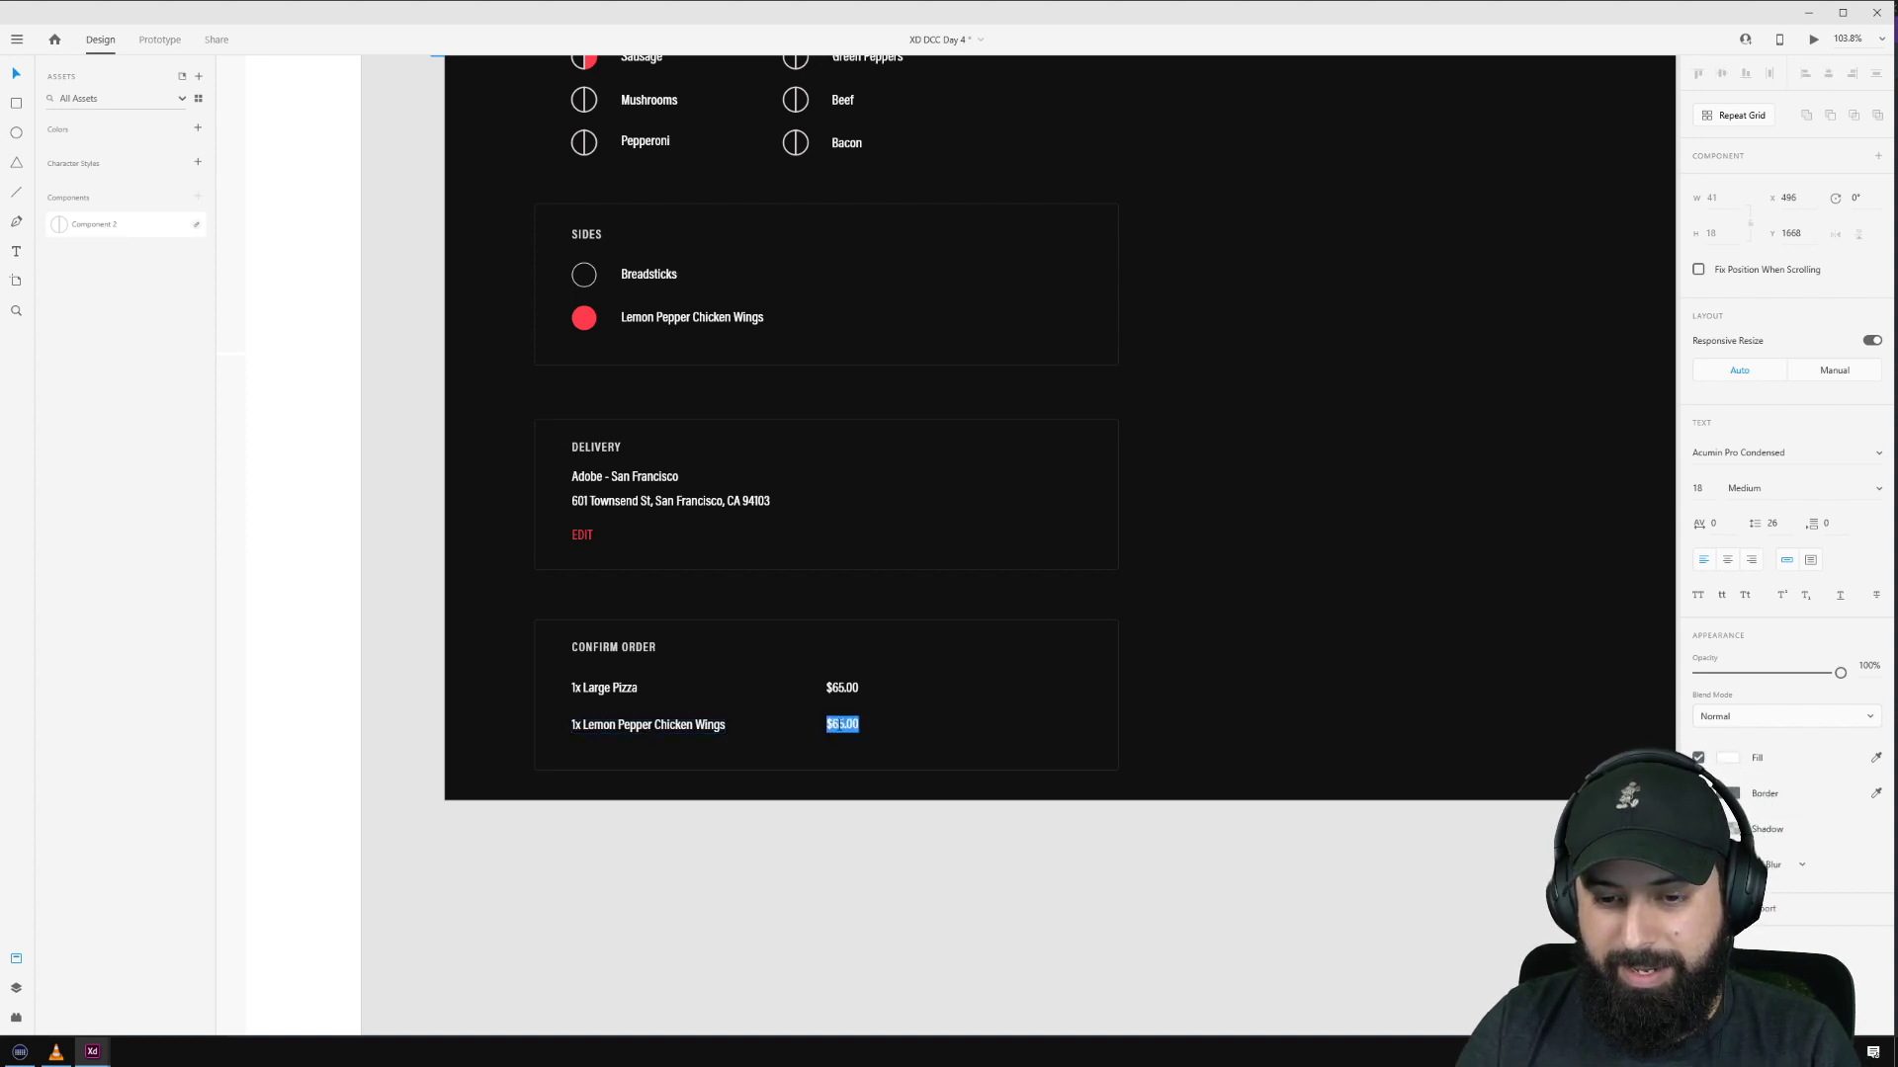
key("Escape")
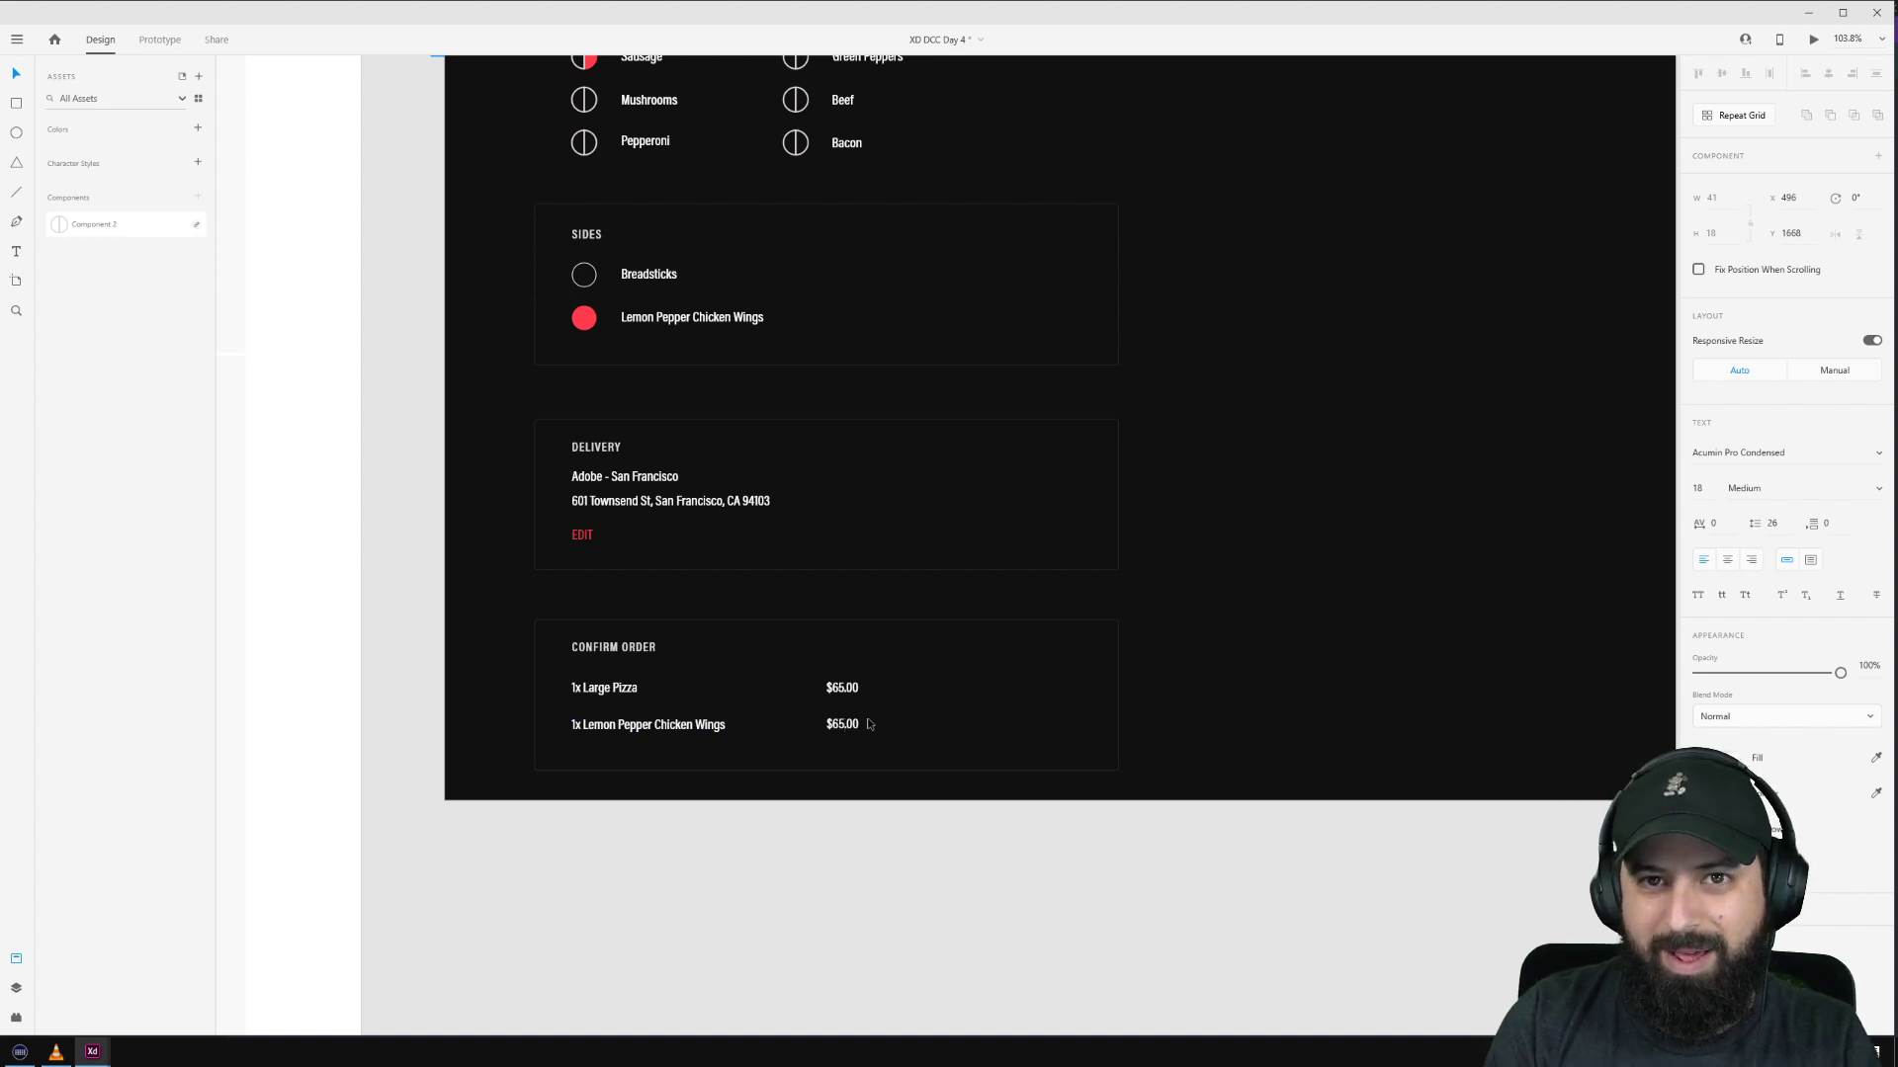
key("BackSpace")
key("BackSpace")
key("BackSpace")
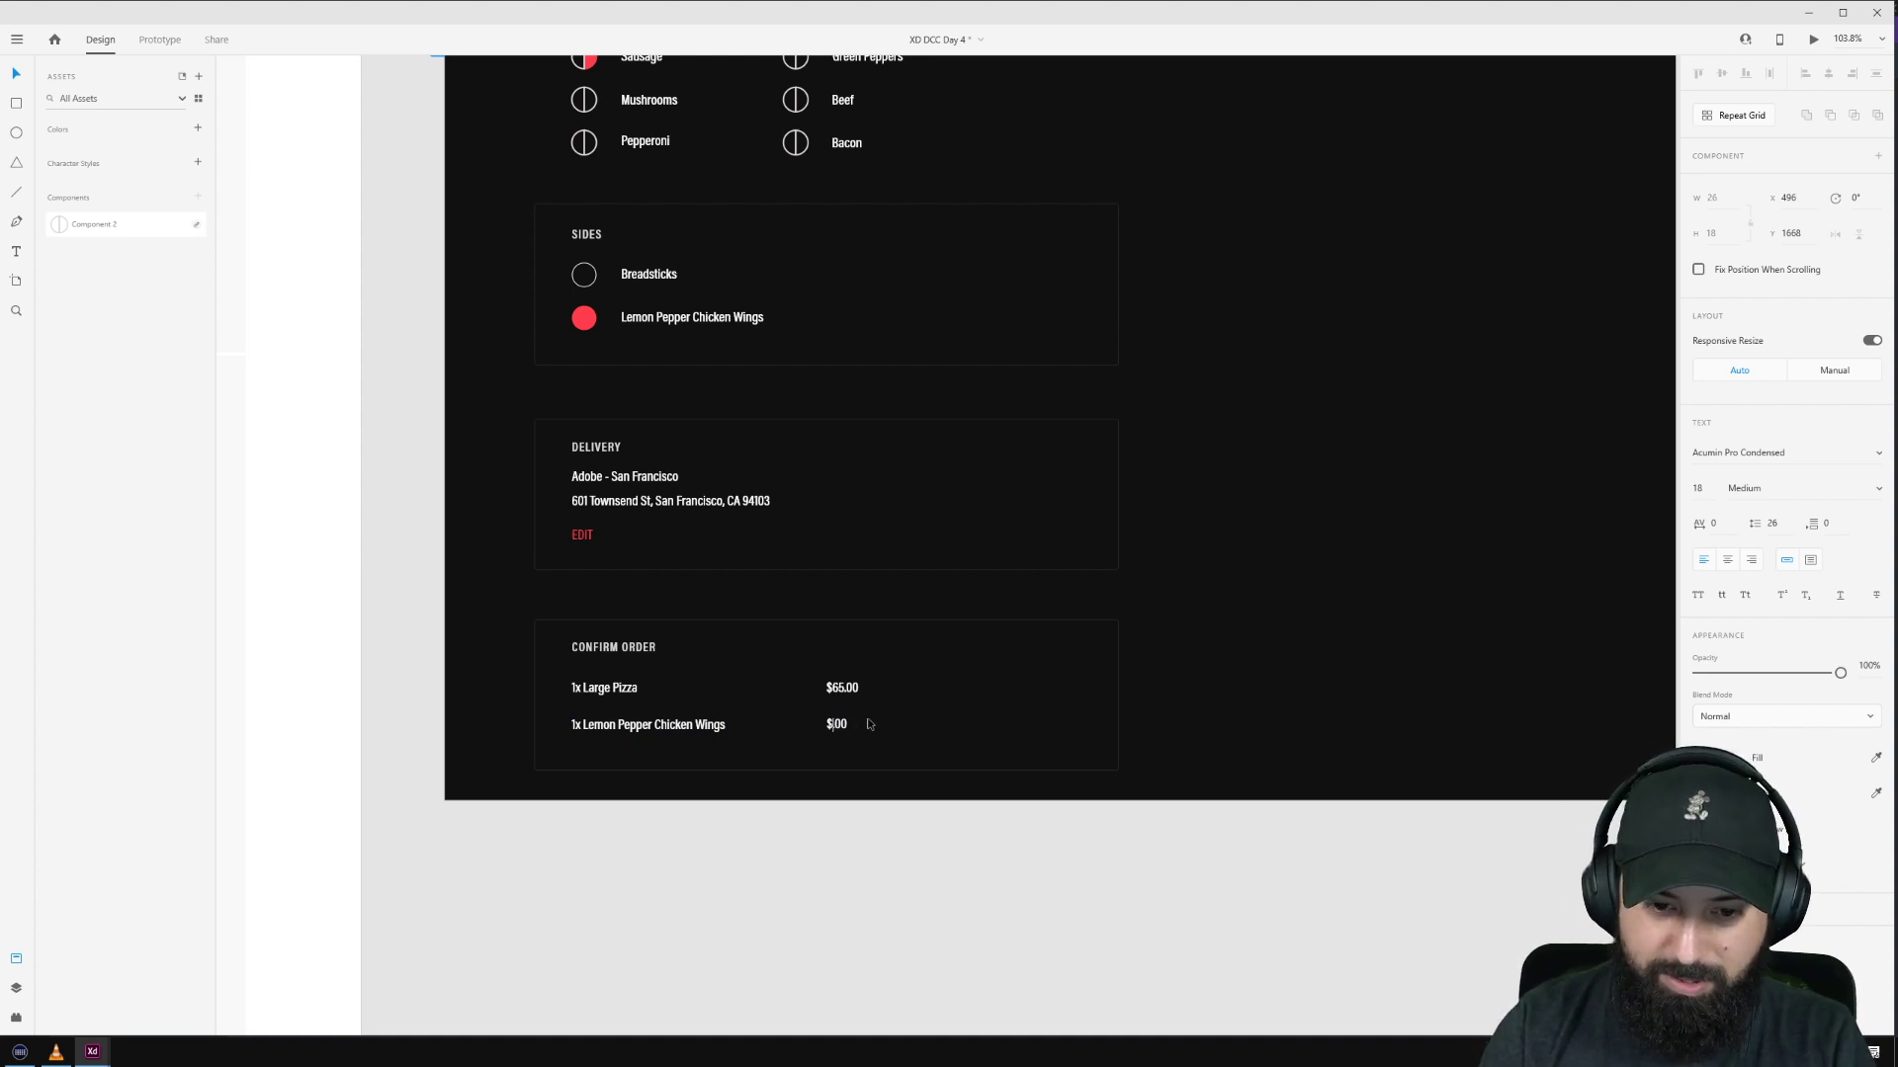
key("BackSpace")
type("24.")
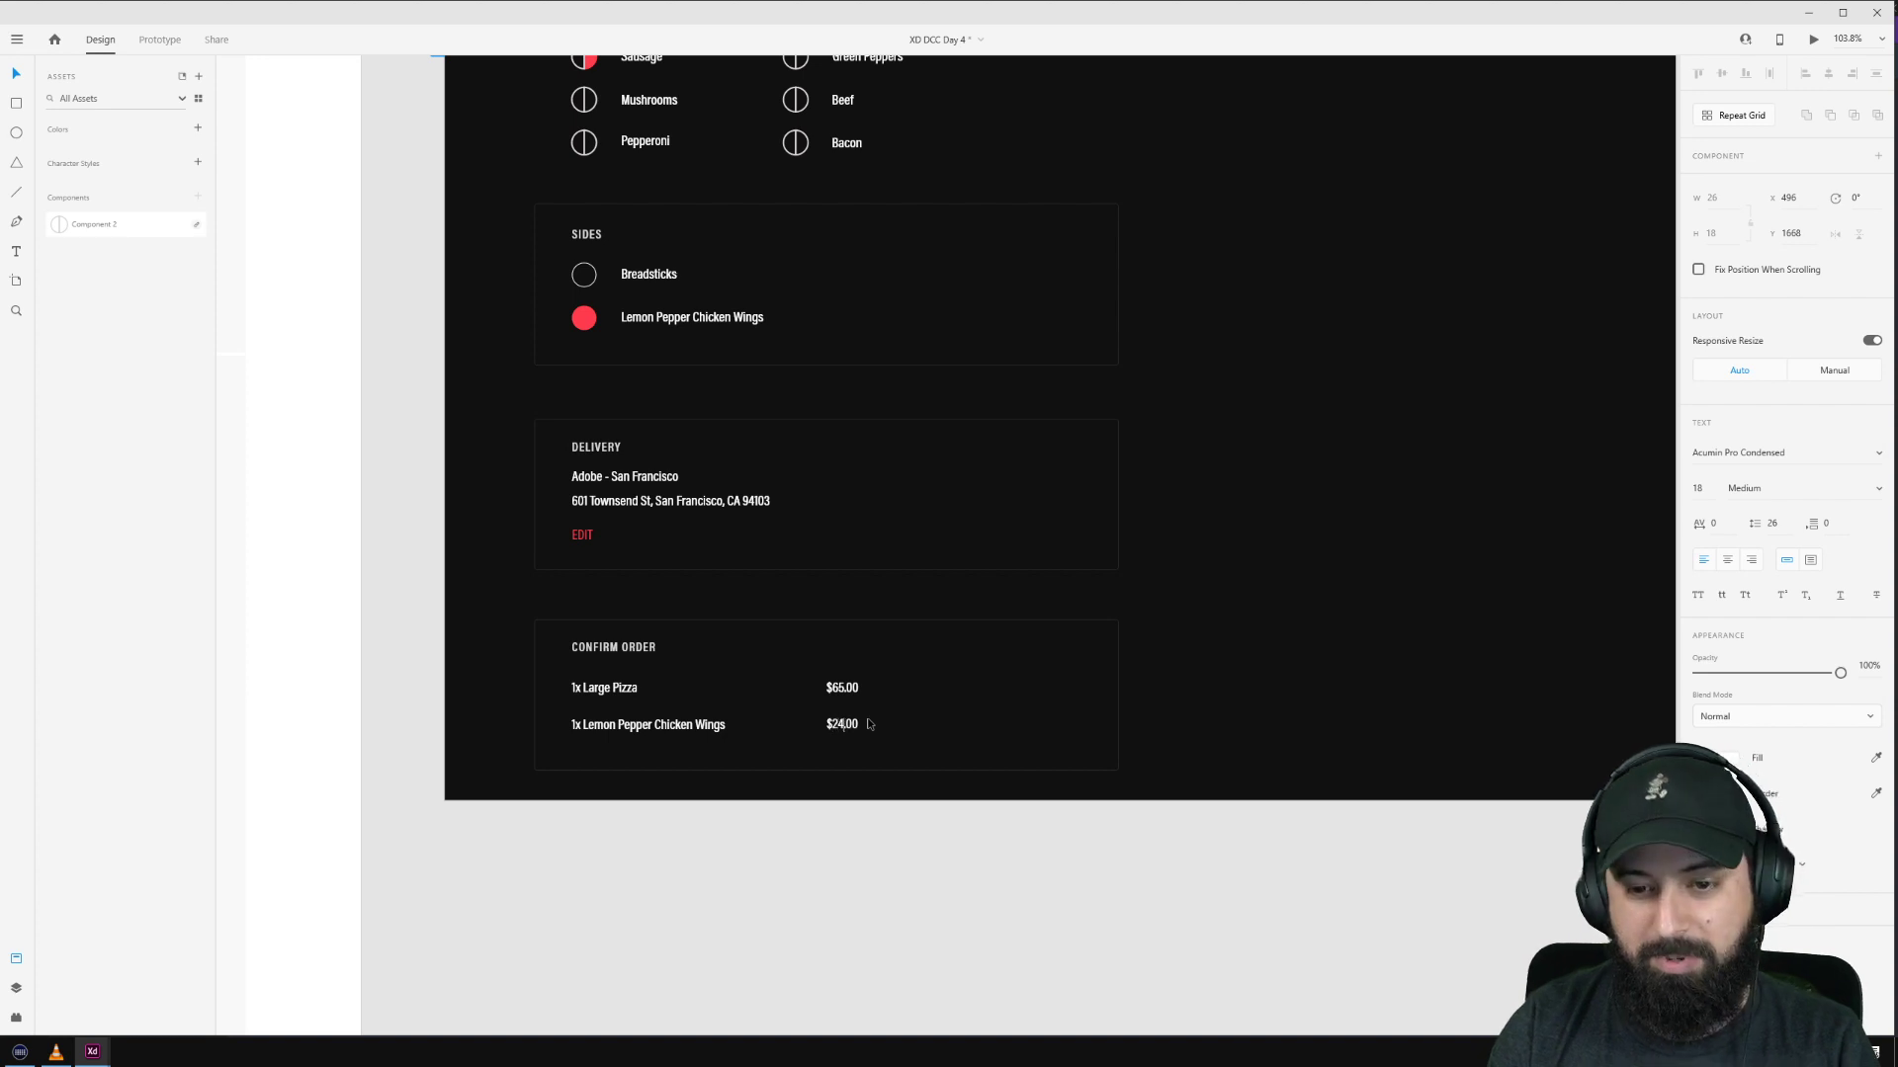
key("Escape")
scroll(1220, 723, "down", 2)
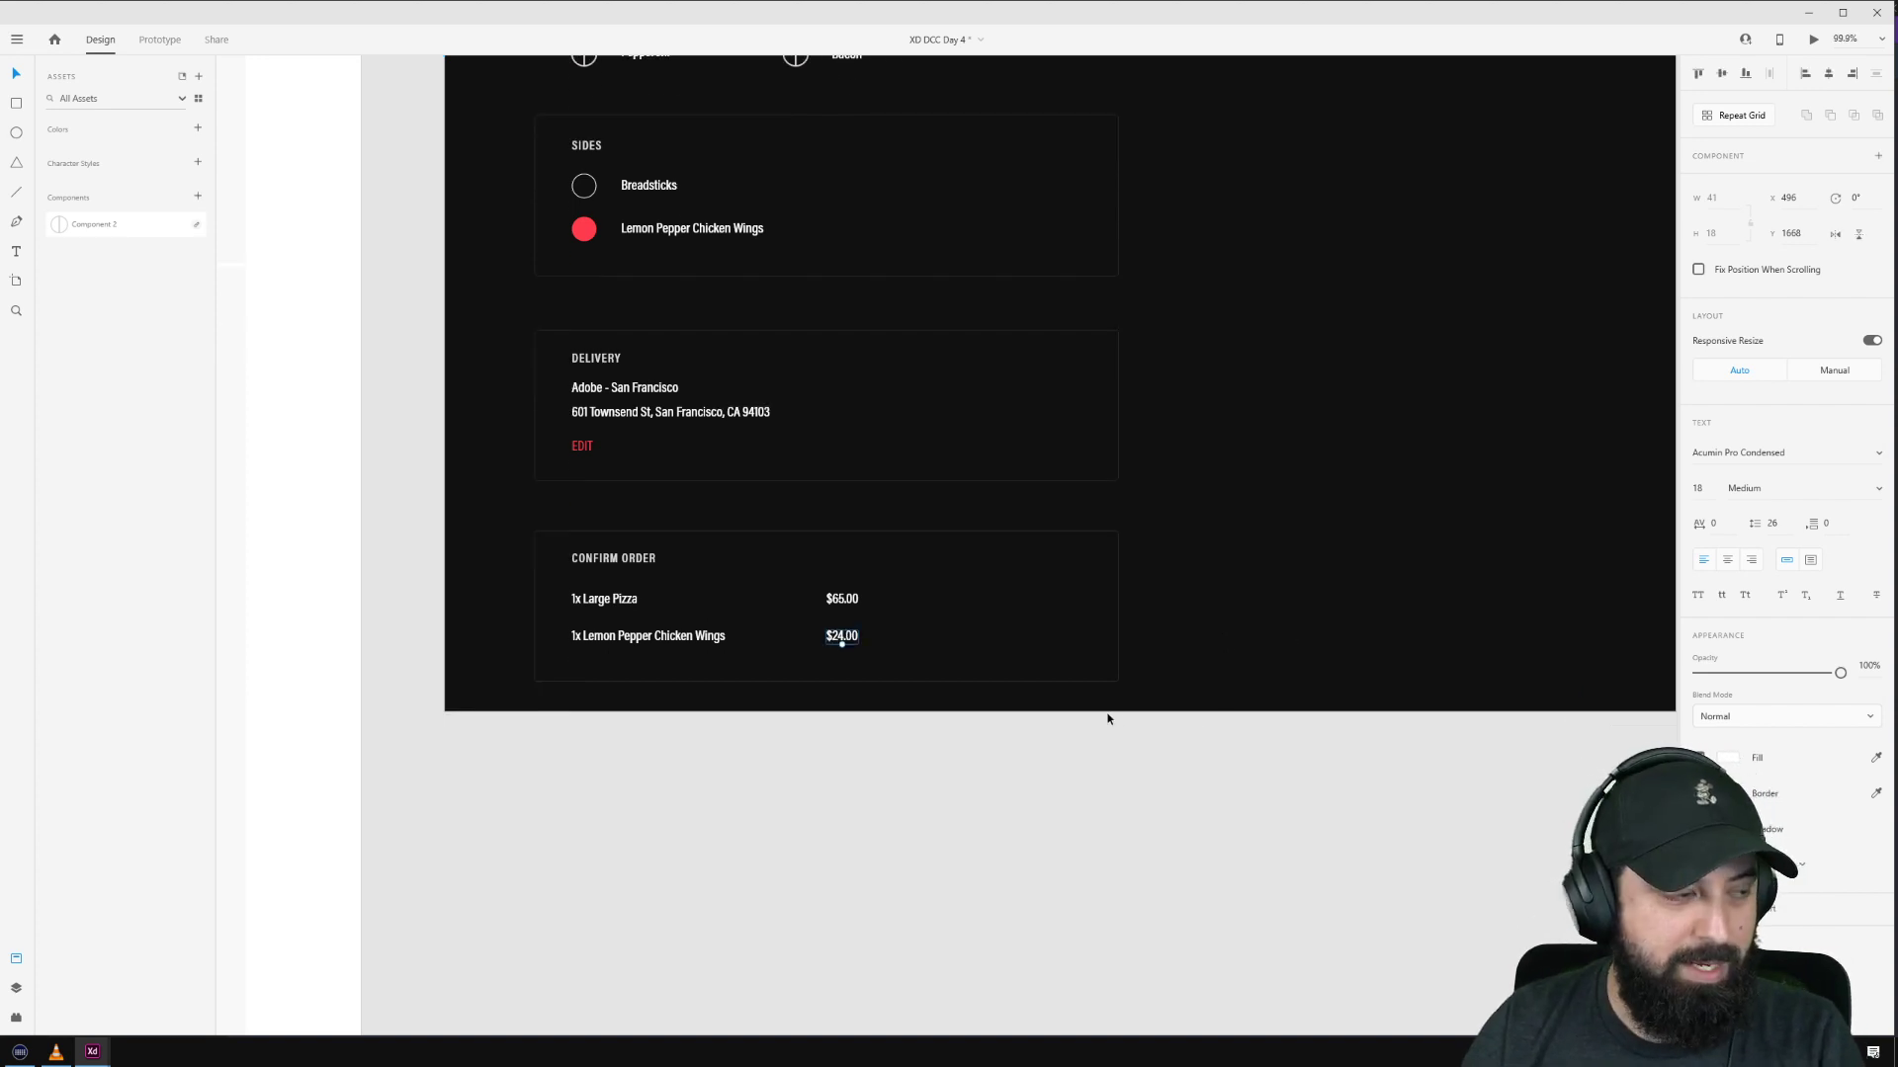
Step: Extend the pizza ordering artboard downward to make more room below the CONFIRM ORDER section
left_click(1107, 719)
scroll(1023, 794, "down", 2)
scroll(847, 652, "up", 3)
scroll(850, 593, "down", 3)
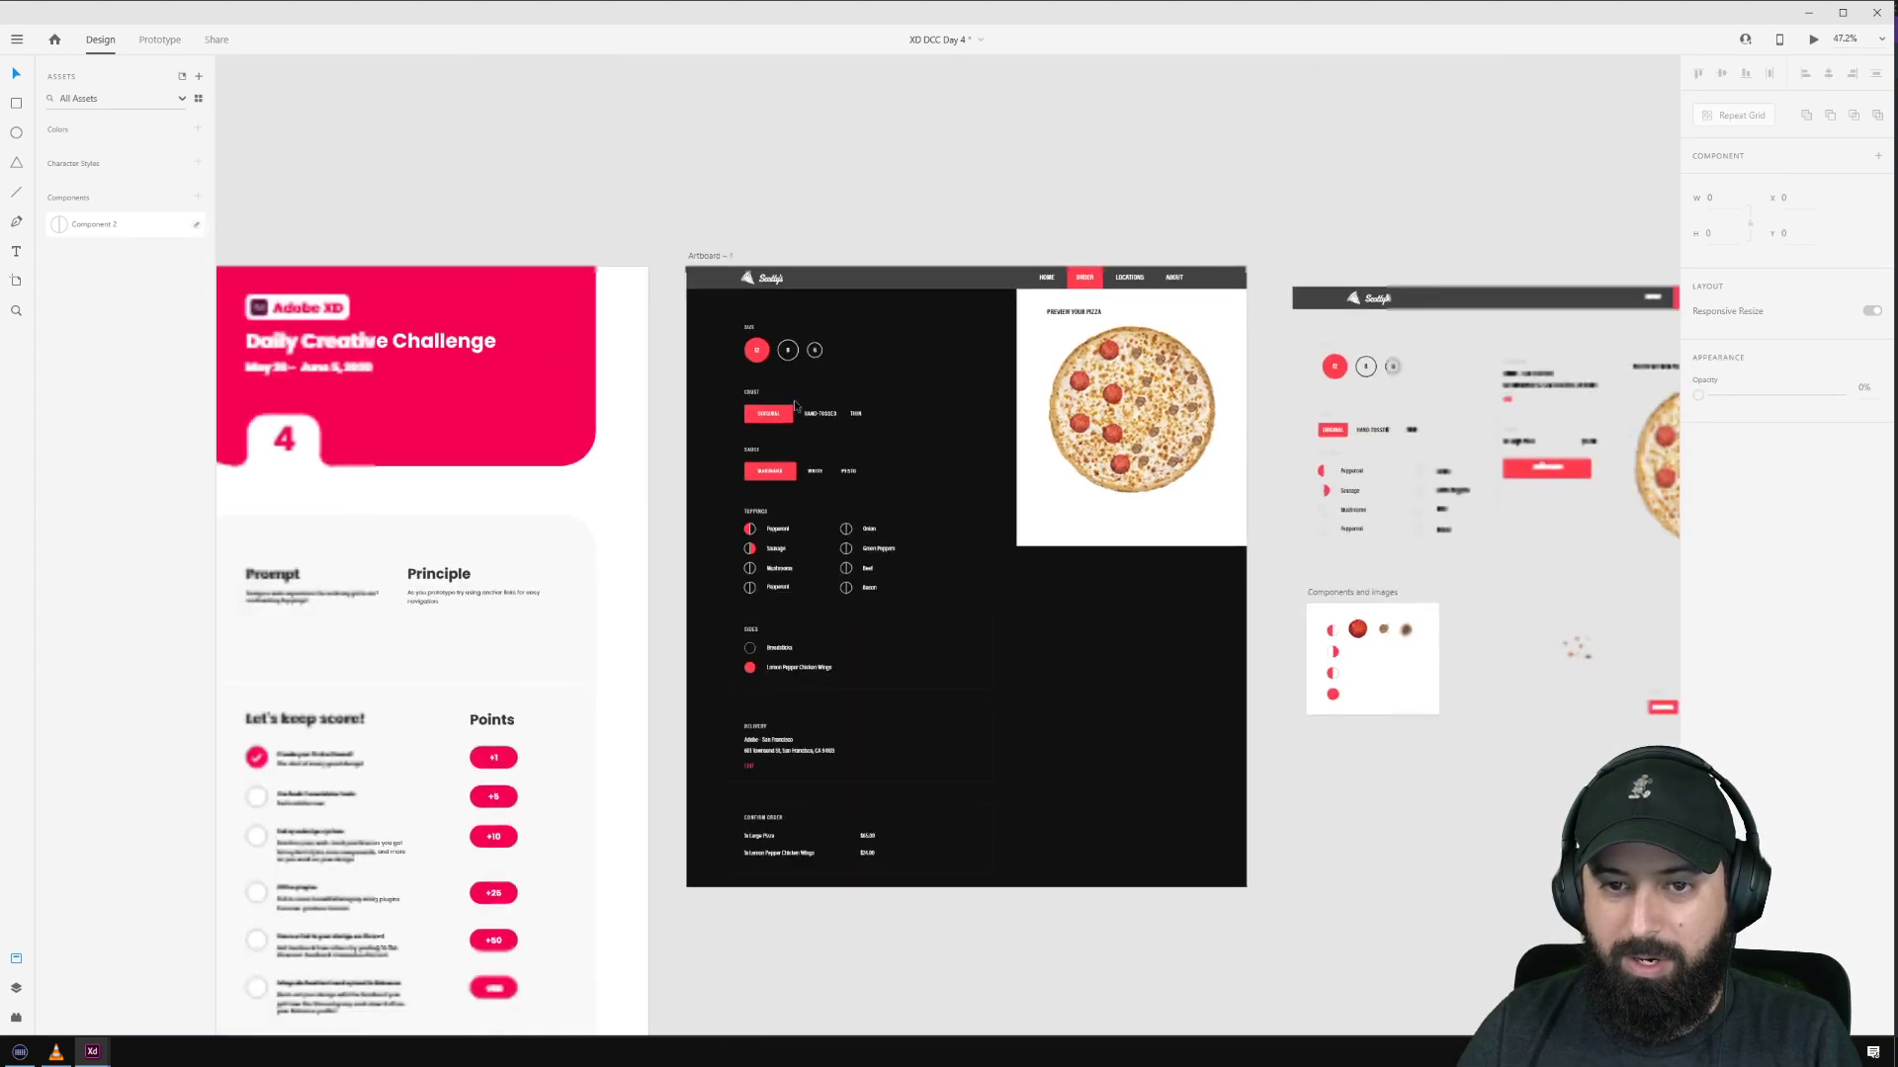
scroll(871, 494, "down", 1)
left_click(870, 494)
scroll(870, 494, "down", 3)
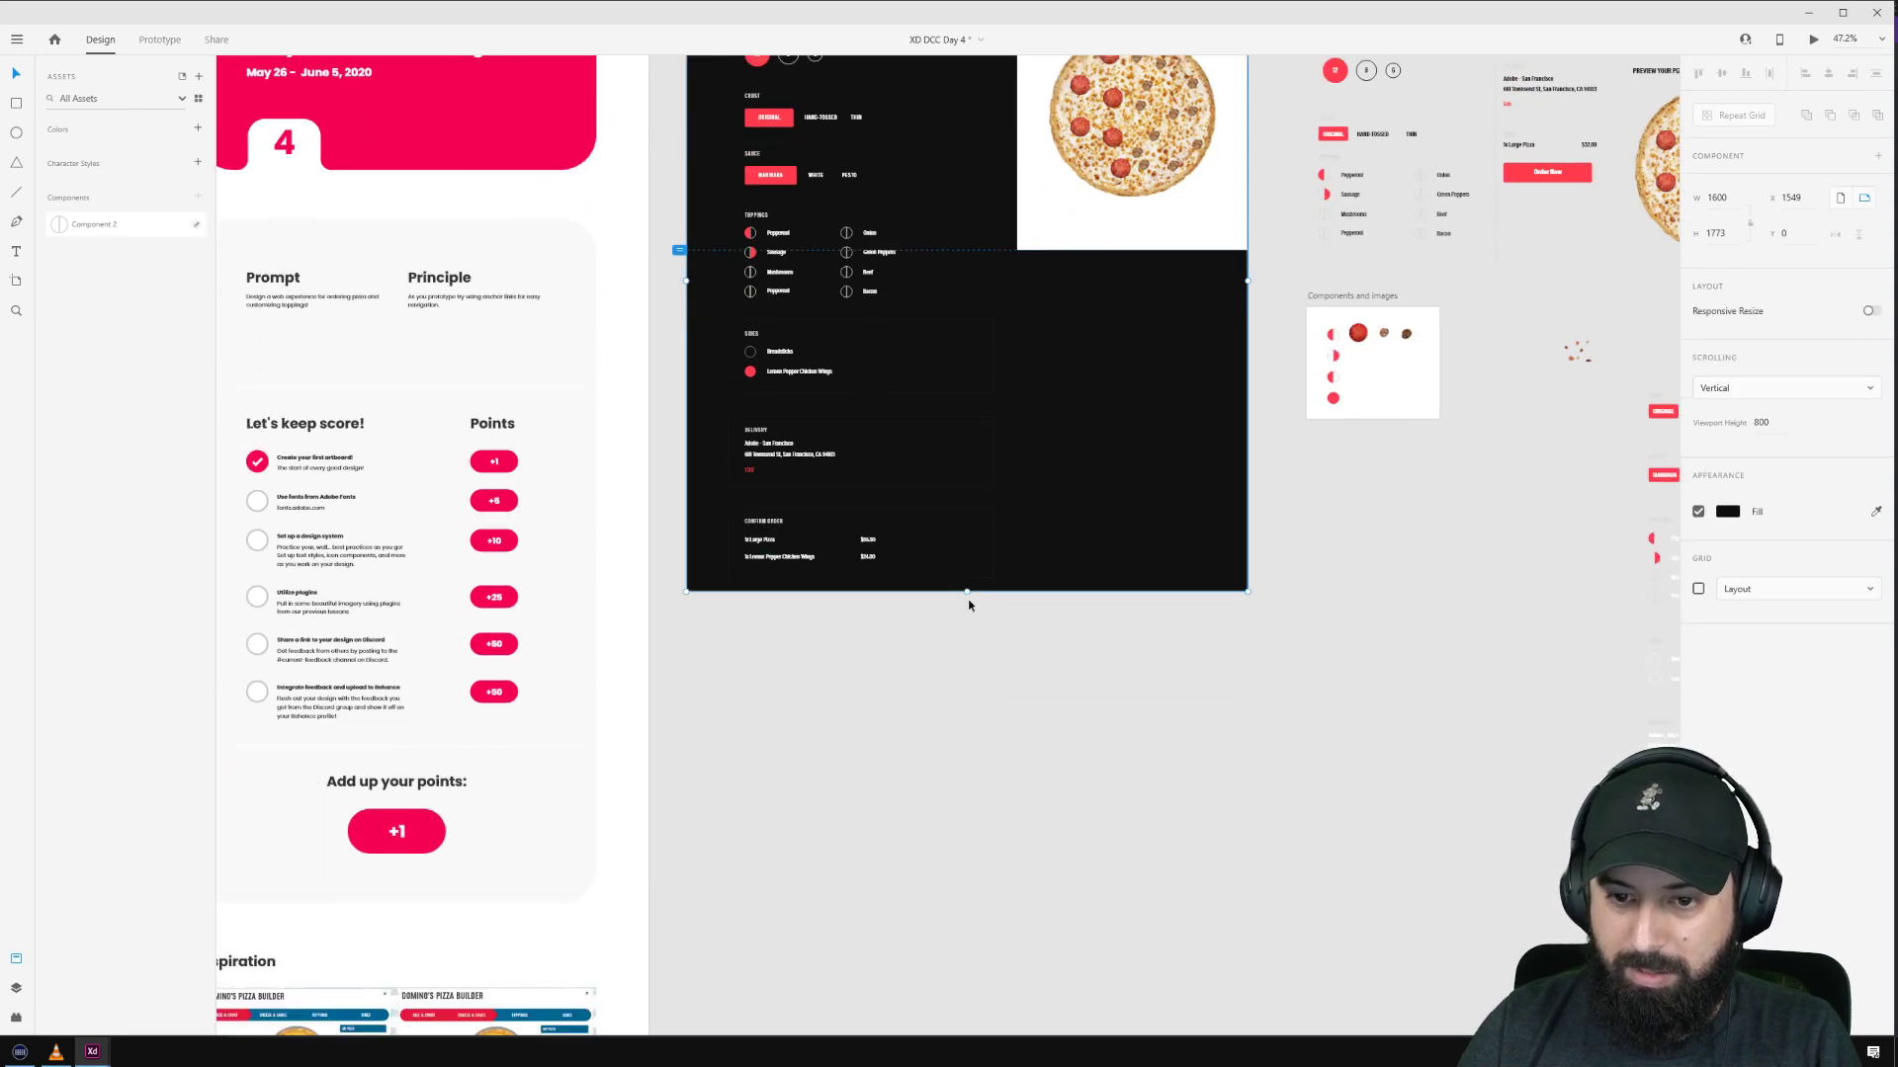
left_click_drag(968, 590, 964, 753)
scroll(841, 593, "up", 3)
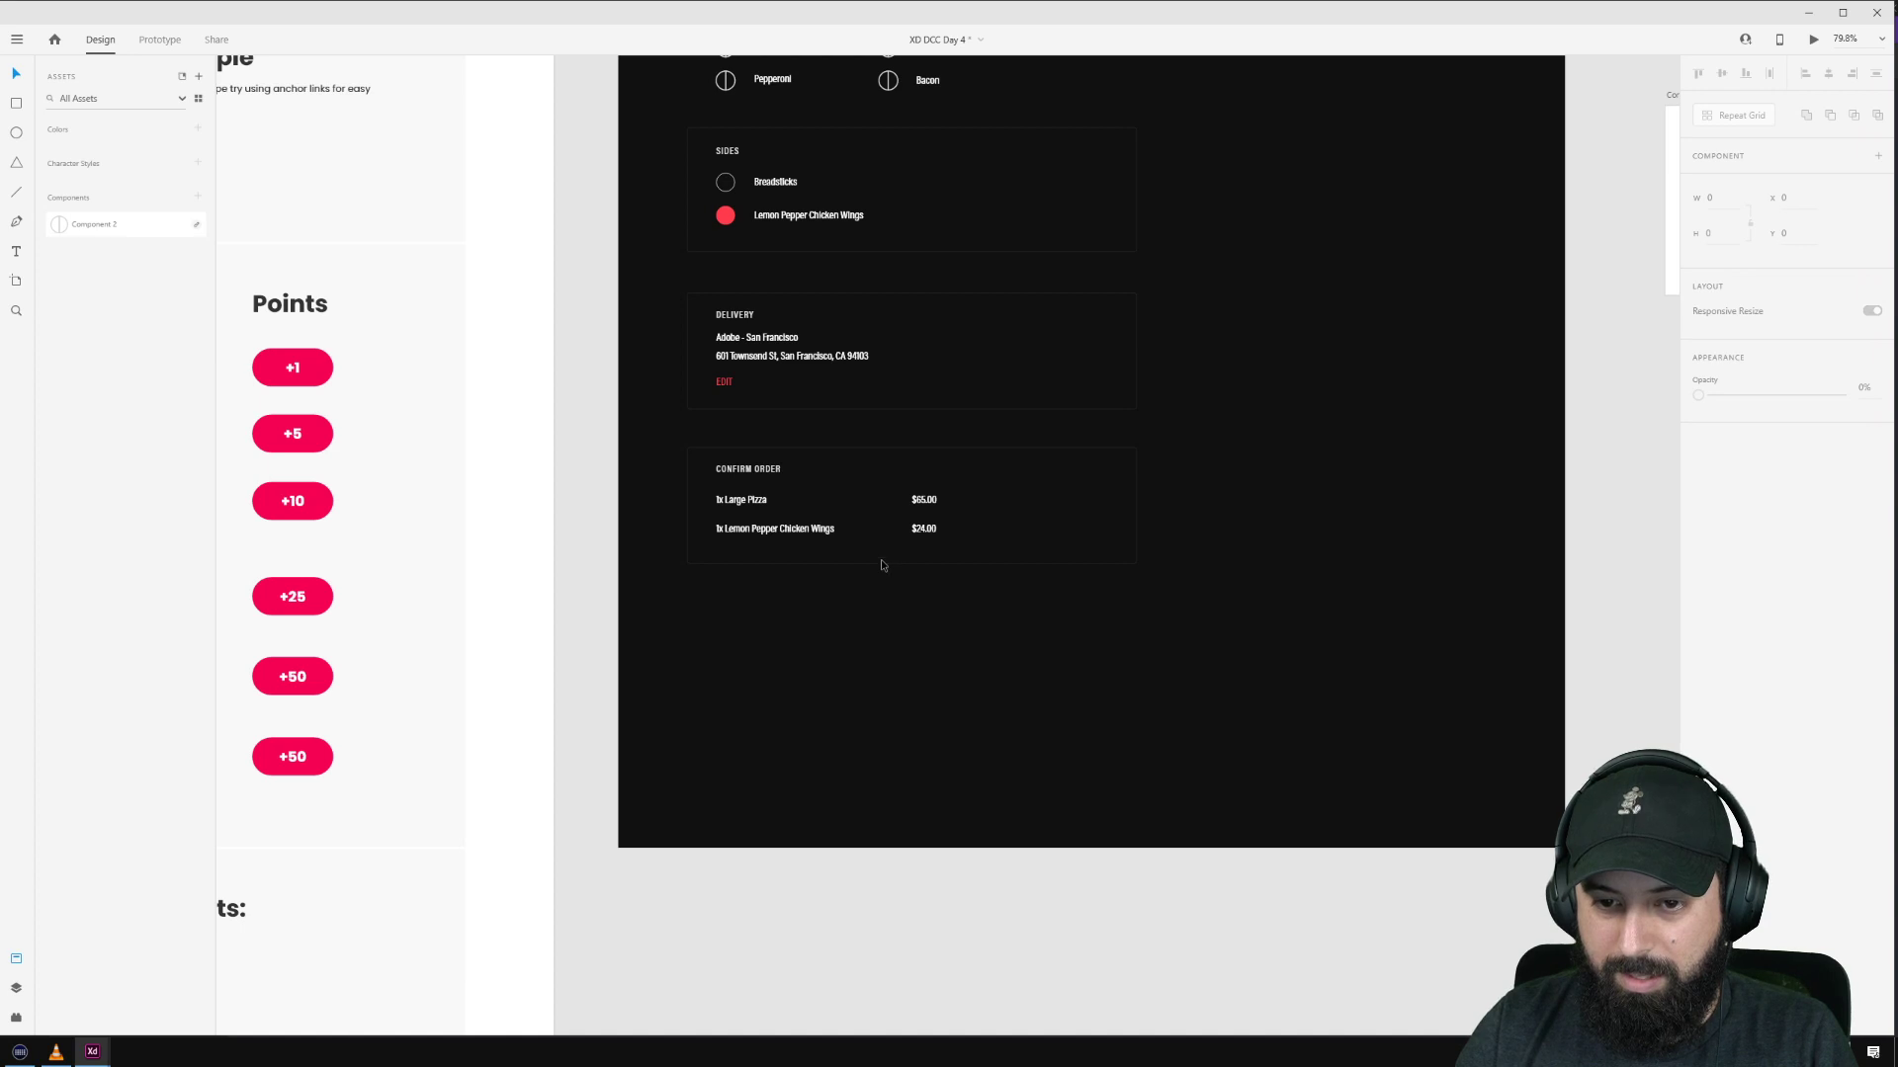
Step: Stretch the outline box around CONFIRM ORDER downward to a height of 340
left_click(882, 561)
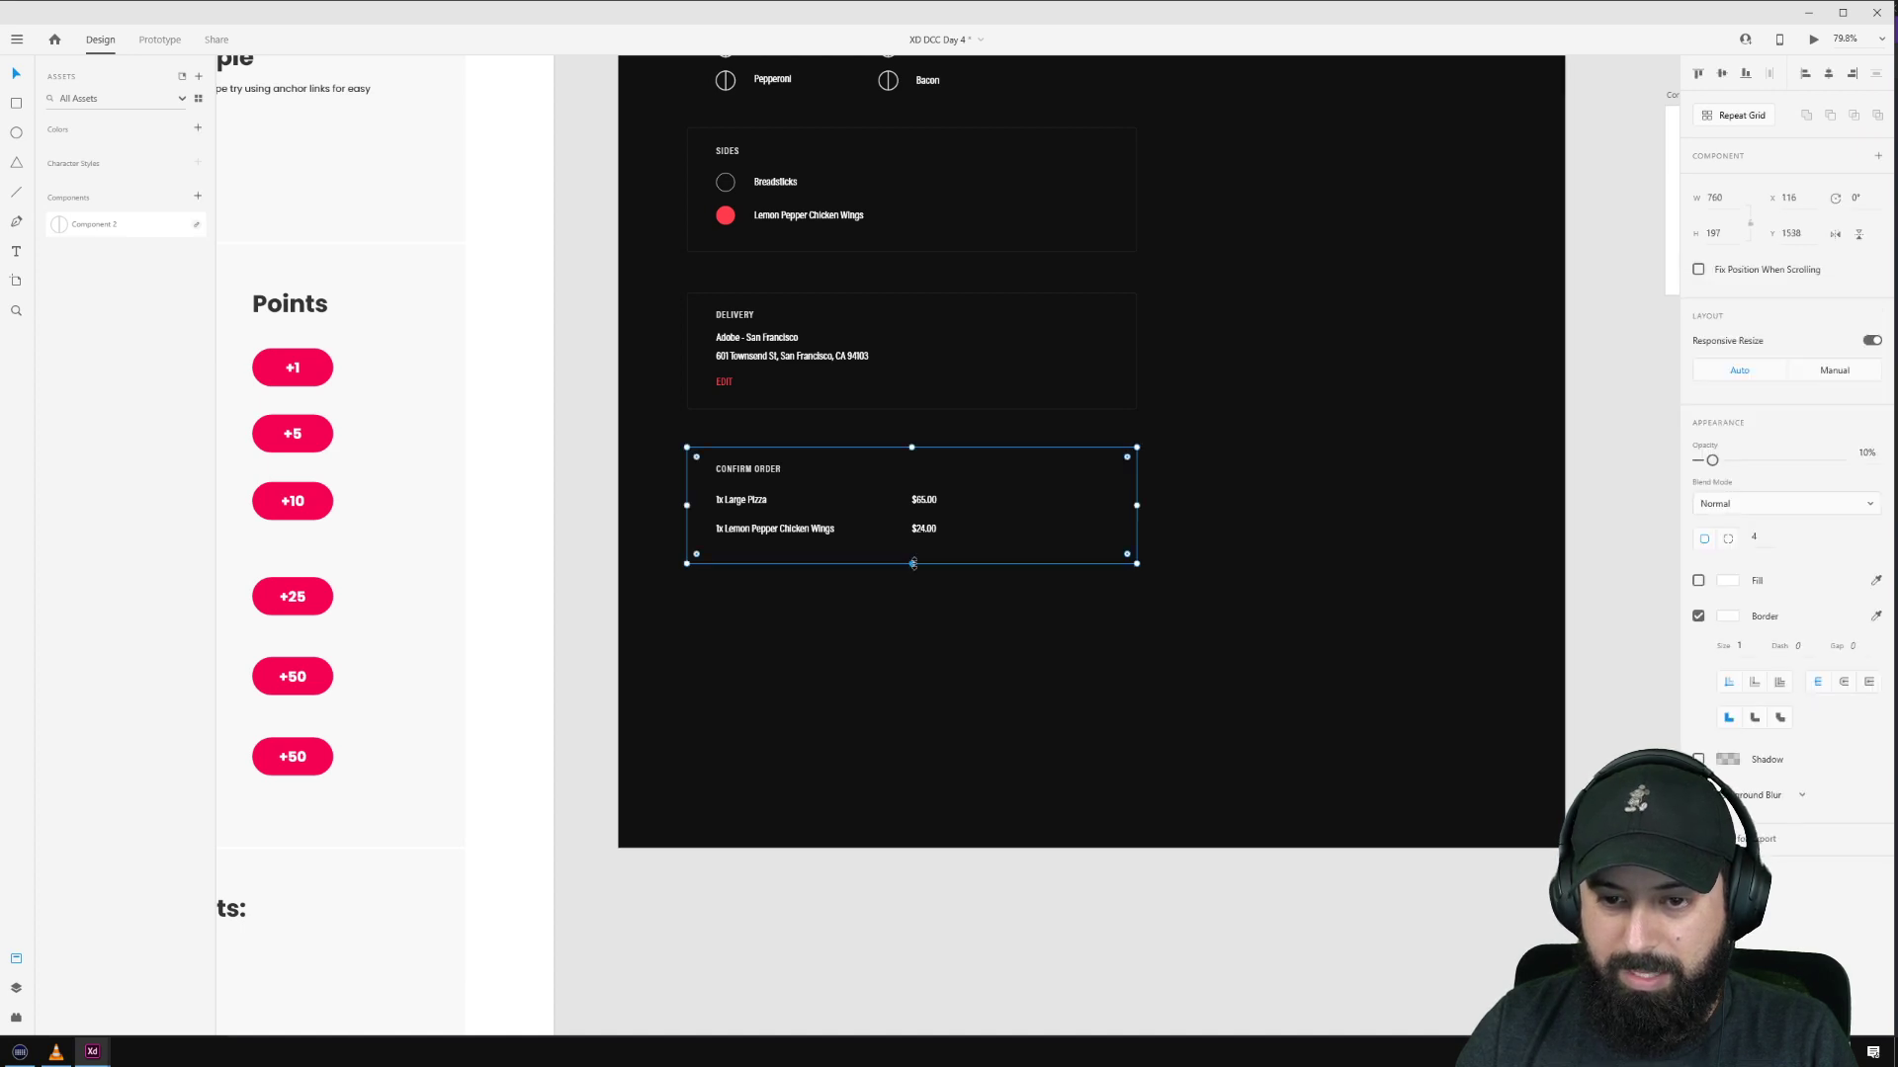
left_click_drag(913, 563, 914, 639)
scroll(846, 570, "up", 3)
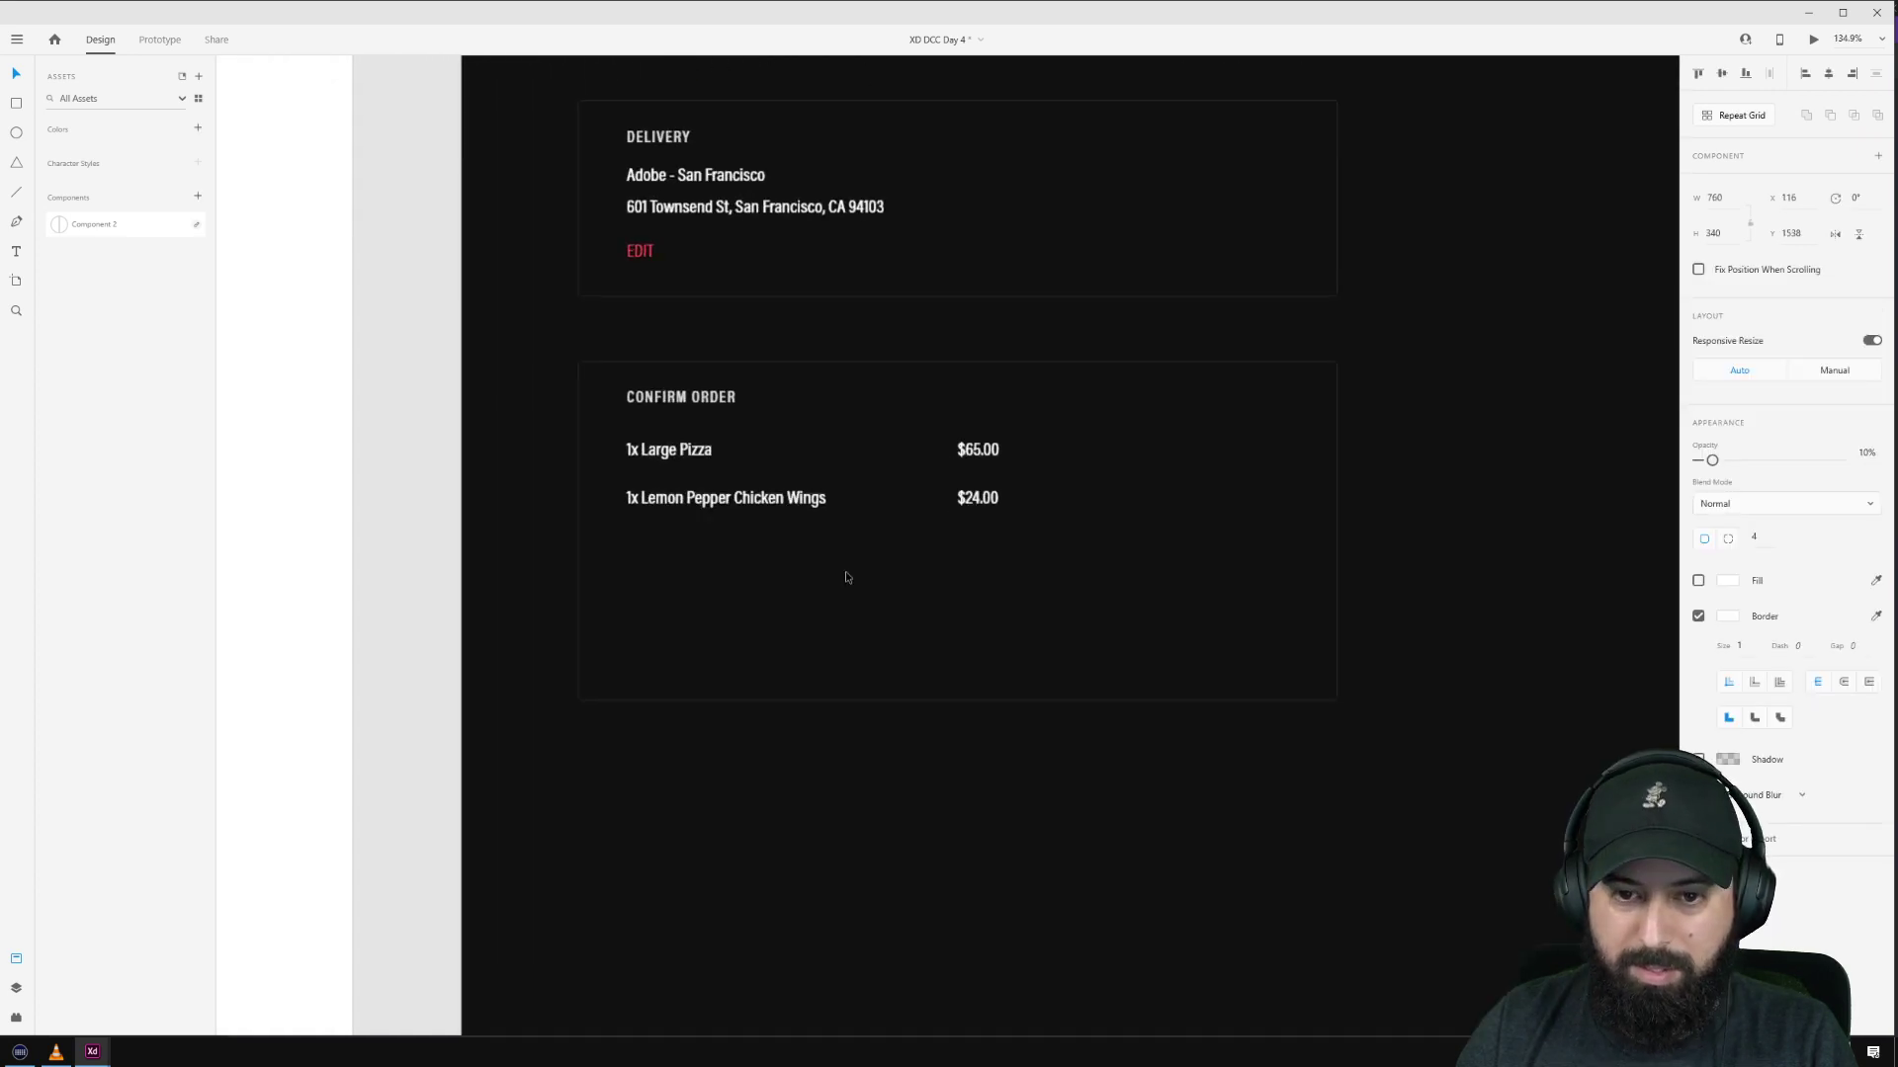
key("Escape")
Step: Duplicate the chicken wings text and its price directly below, leaving a slightly larger gap than between the item rows
left_click(724, 500)
left_click(976, 500, "shift")
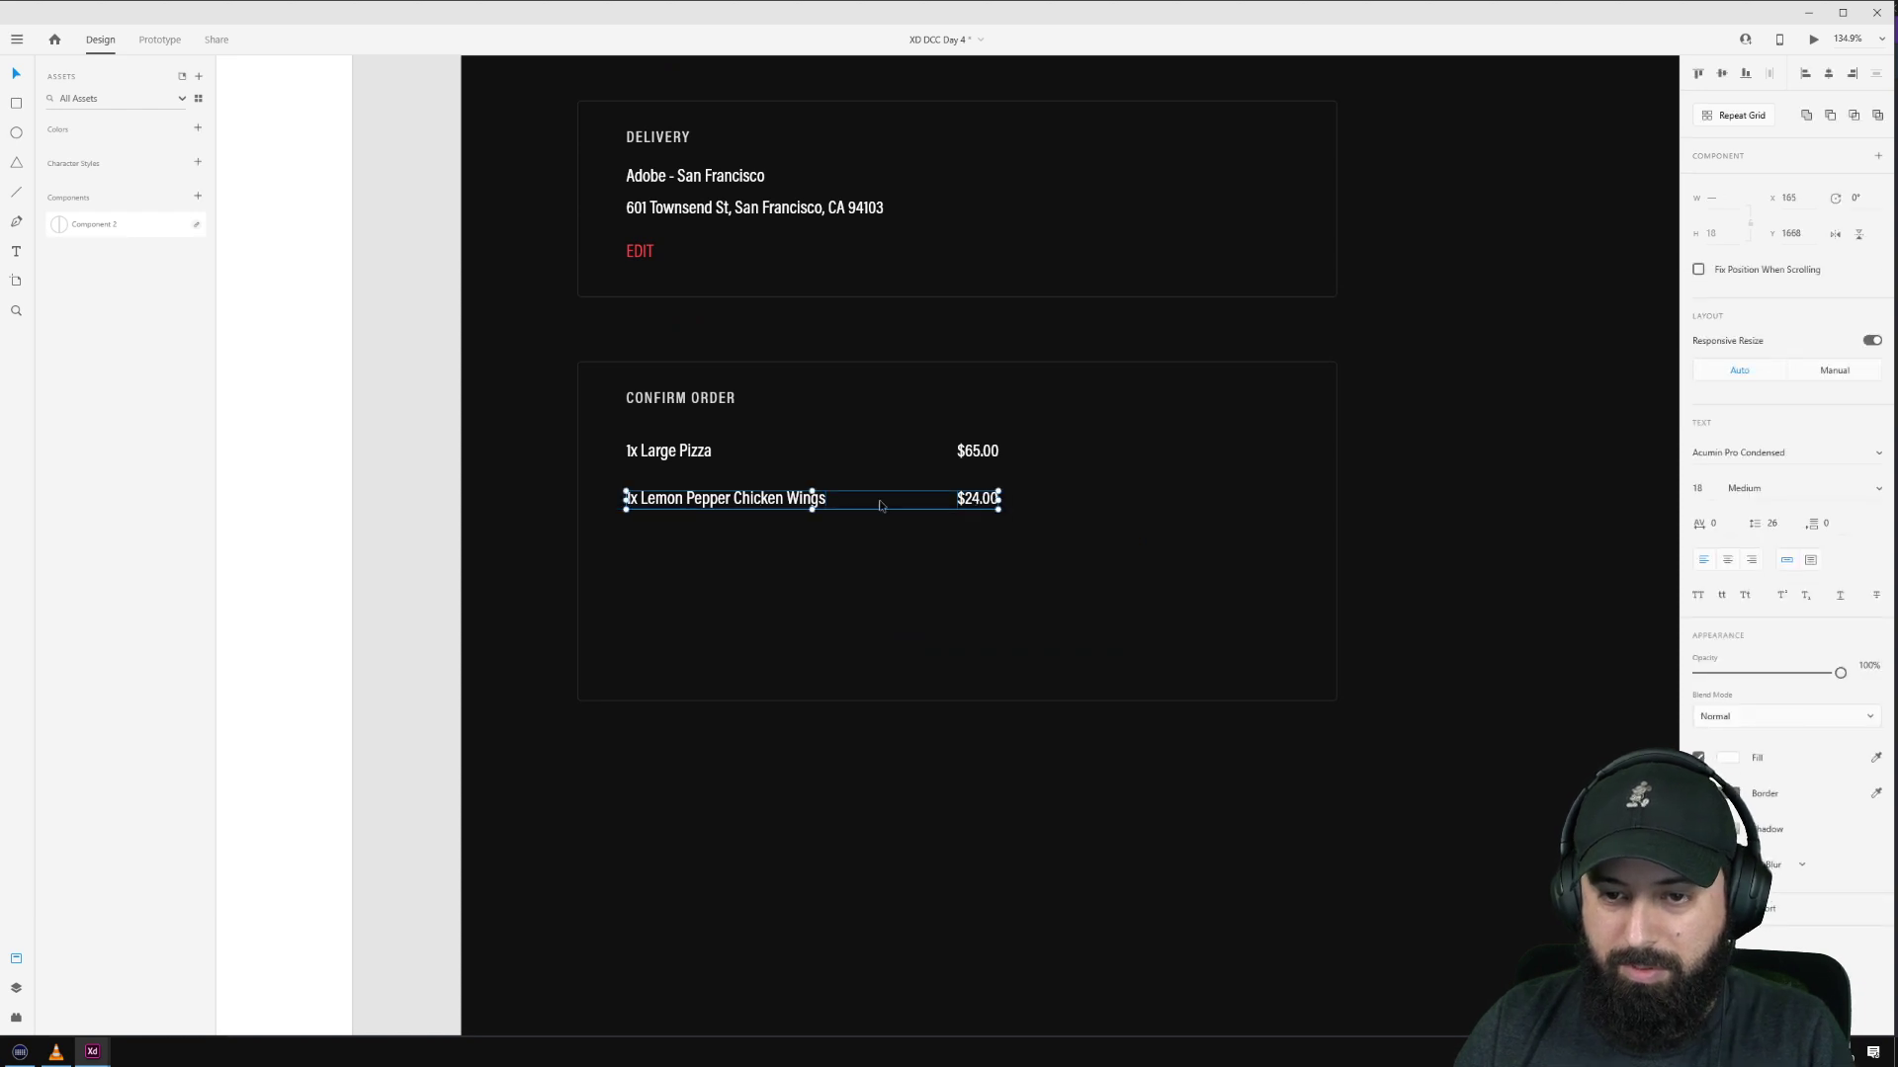
left_click_drag(817, 500, 776, 564)
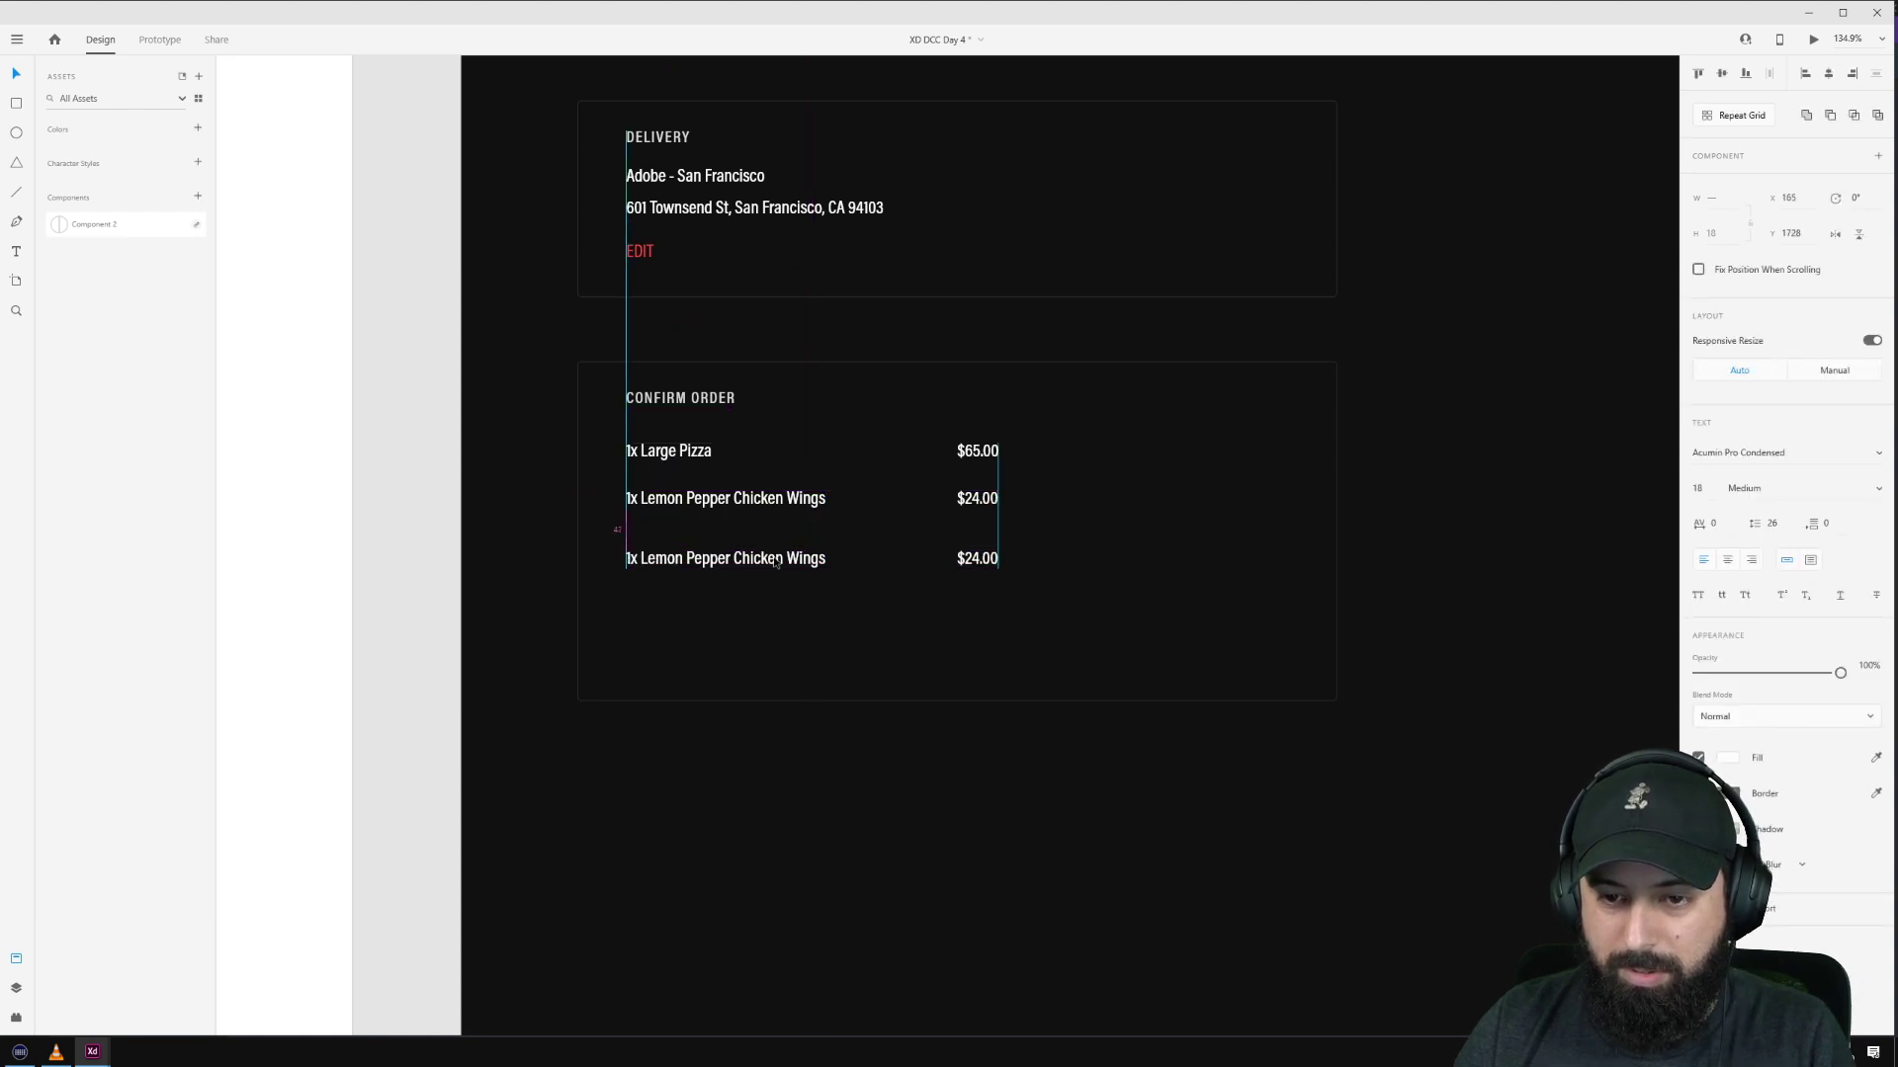
Step: Change the copied item text to "Total:" and move it right along its row, closer to the price
double_click(725, 559)
type("Total")
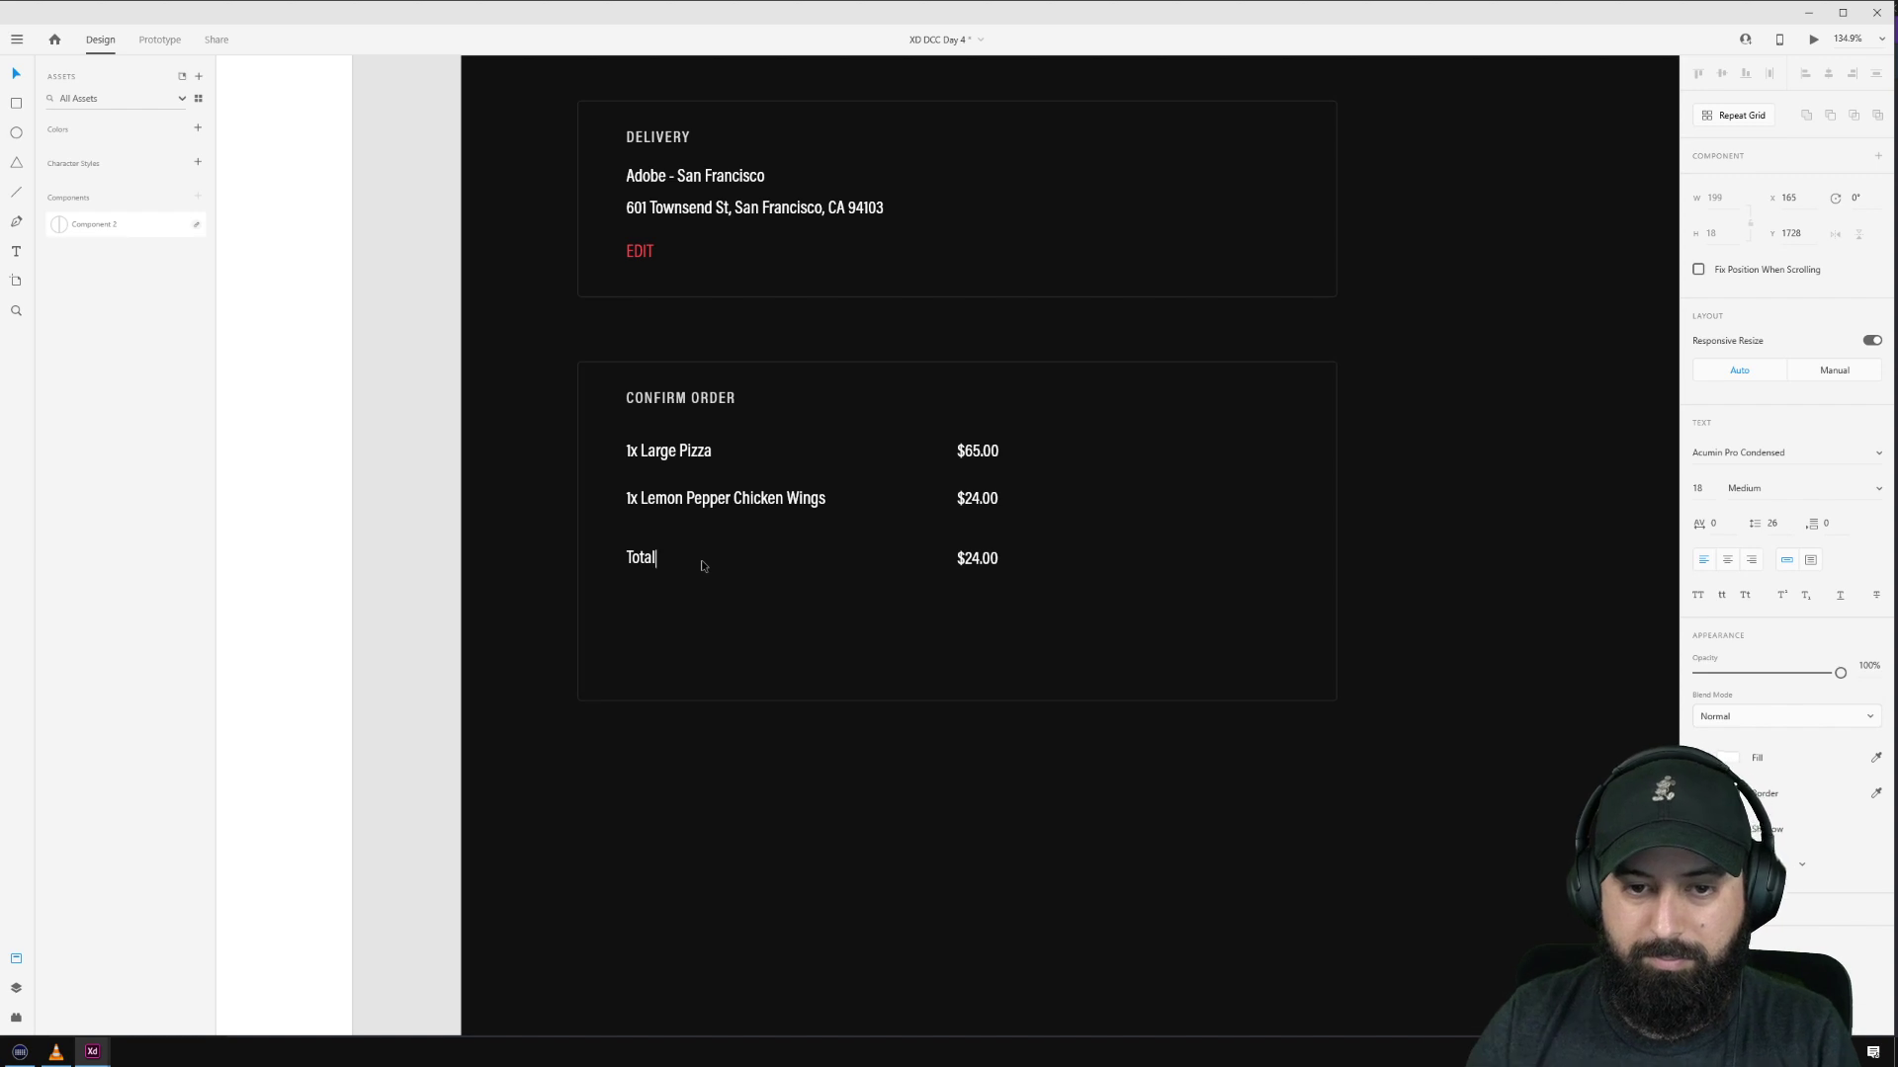
key("Escape")
double_click(652, 560)
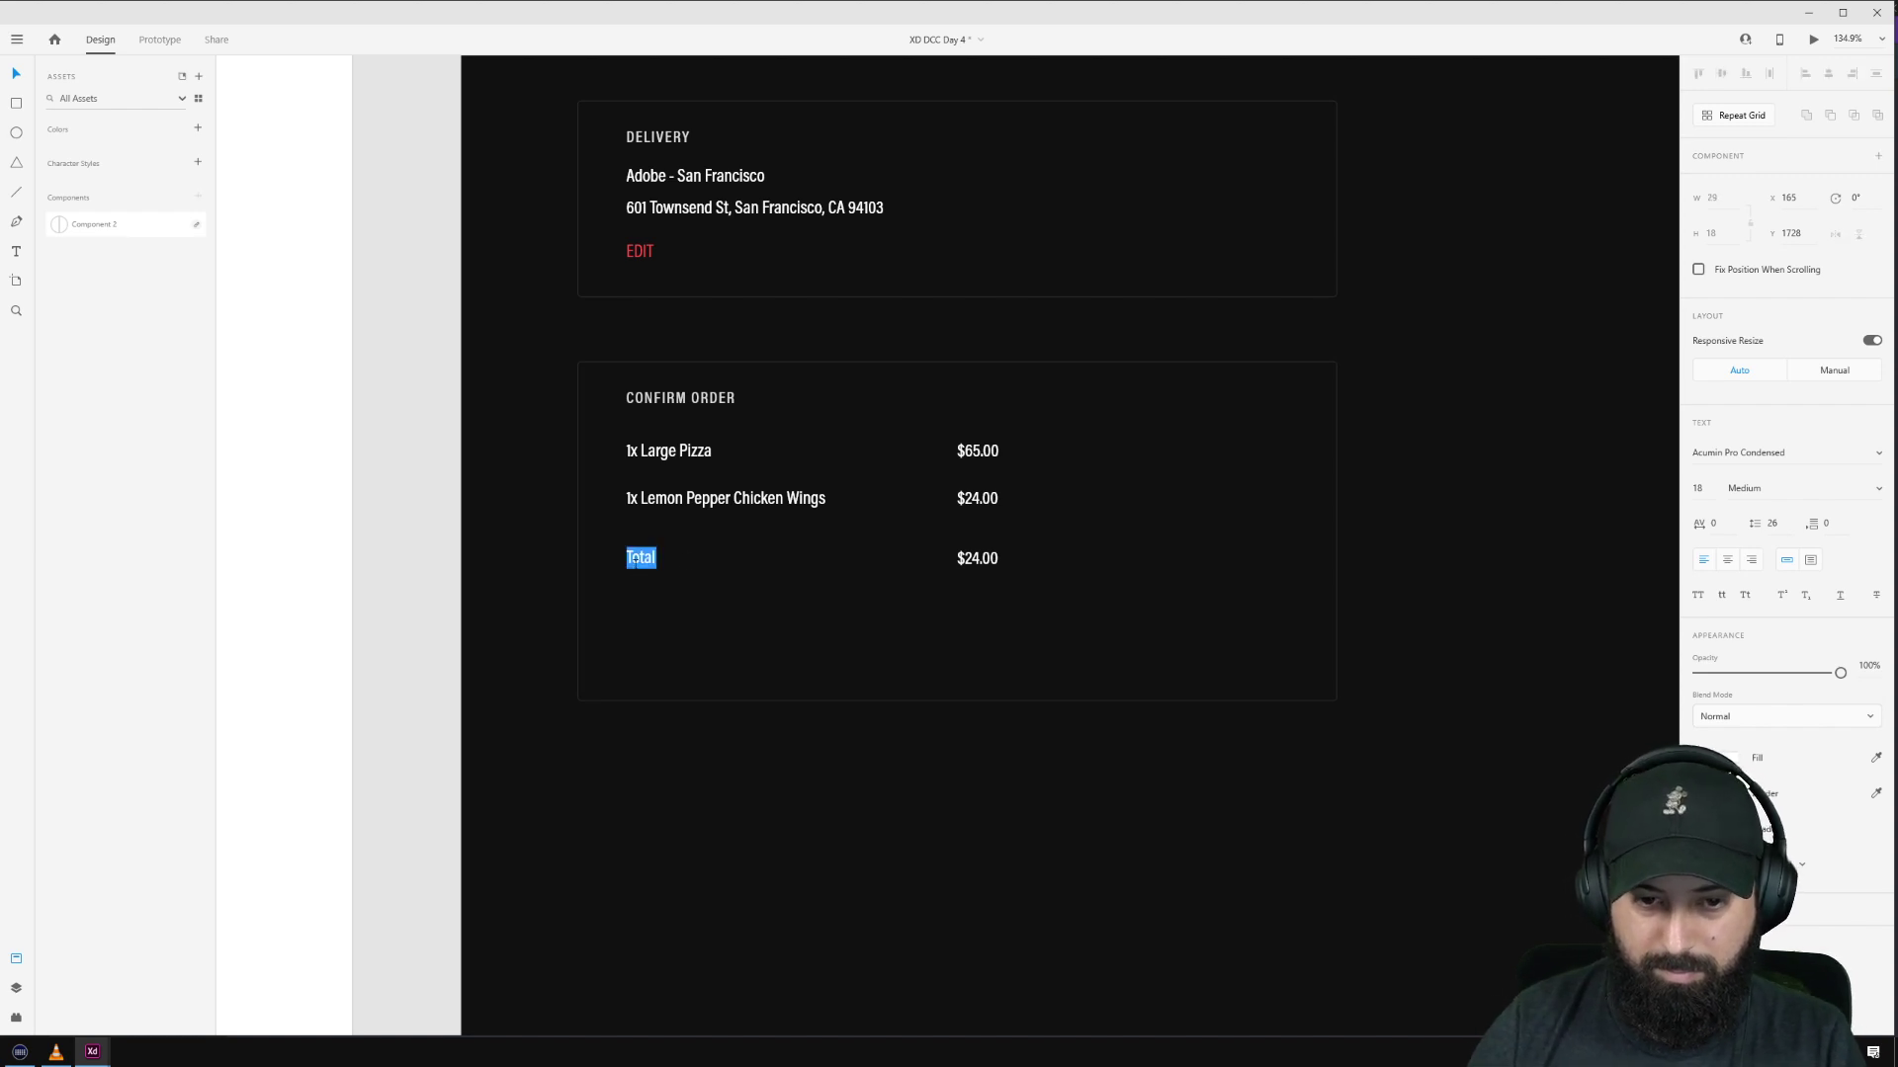
left_click(654, 559)
type(":")
key("Escape")
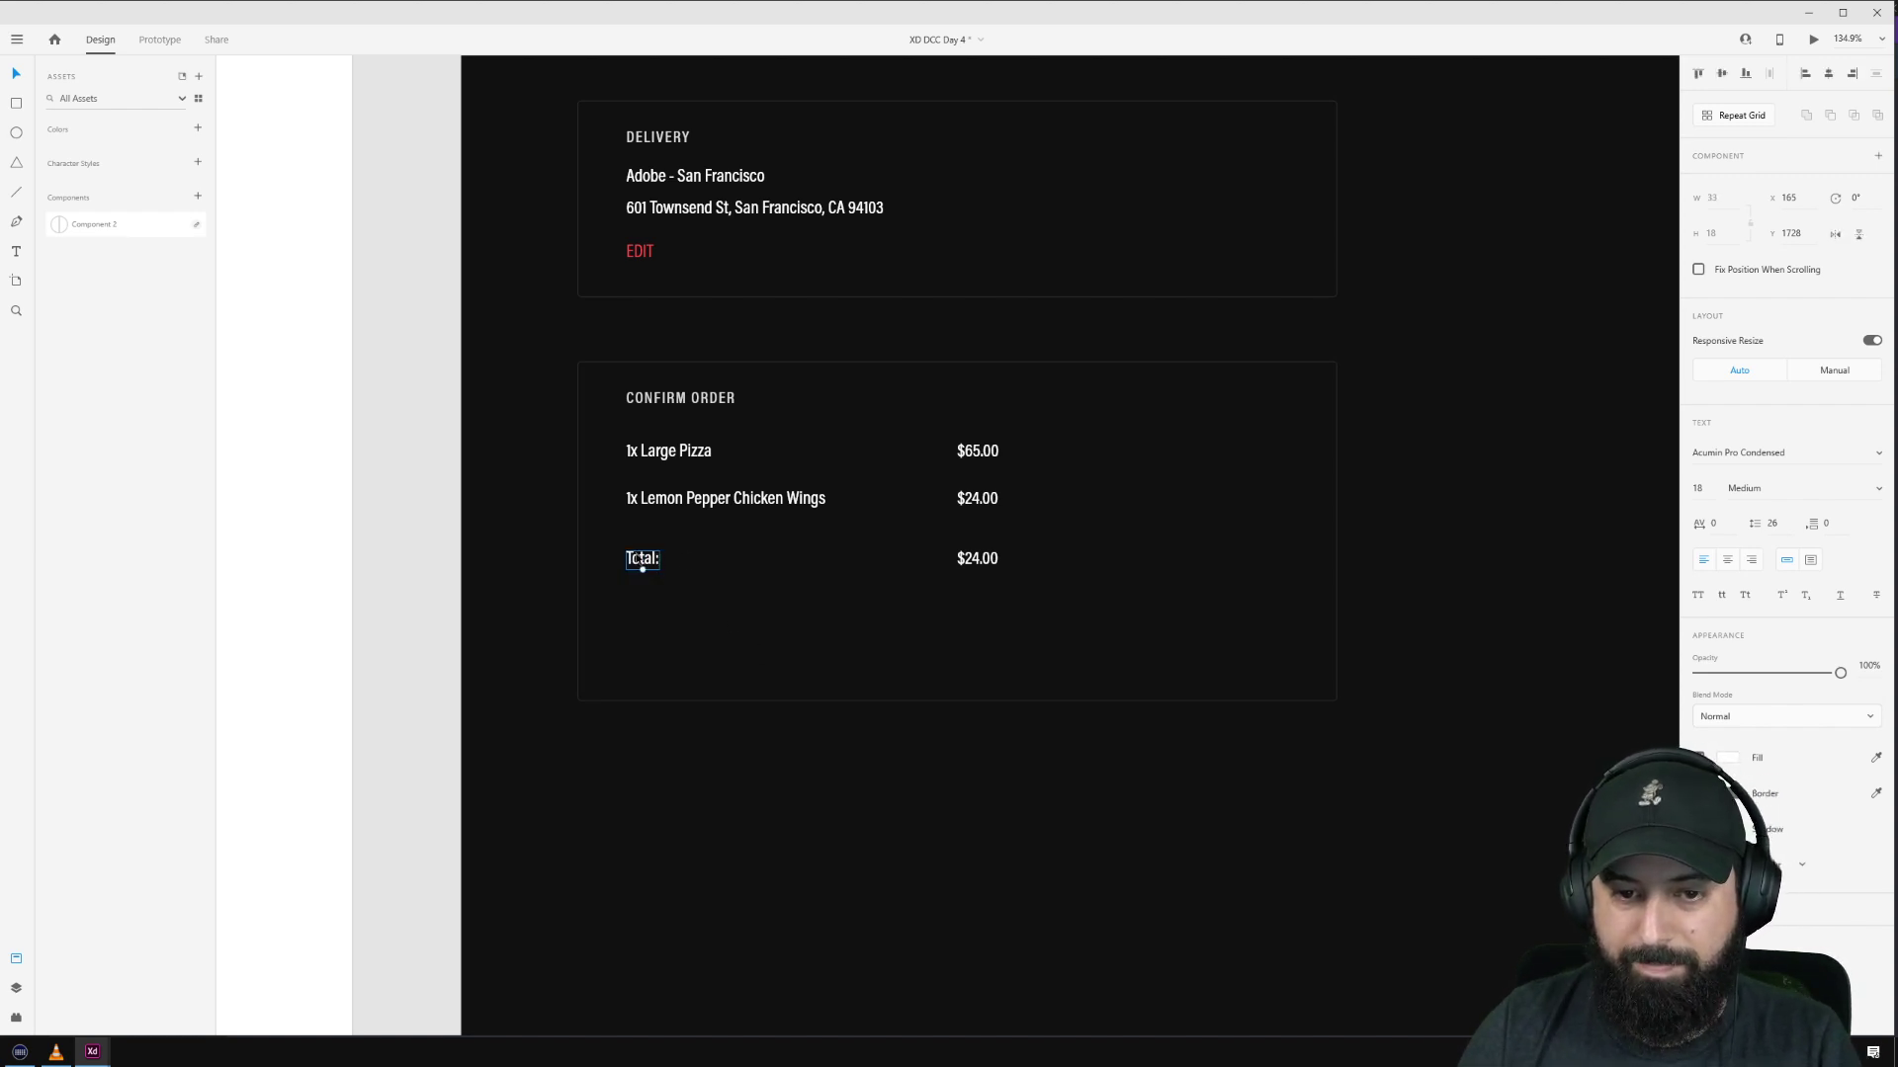
left_click_drag(639, 554, 875, 558)
left_click(1043, 602)
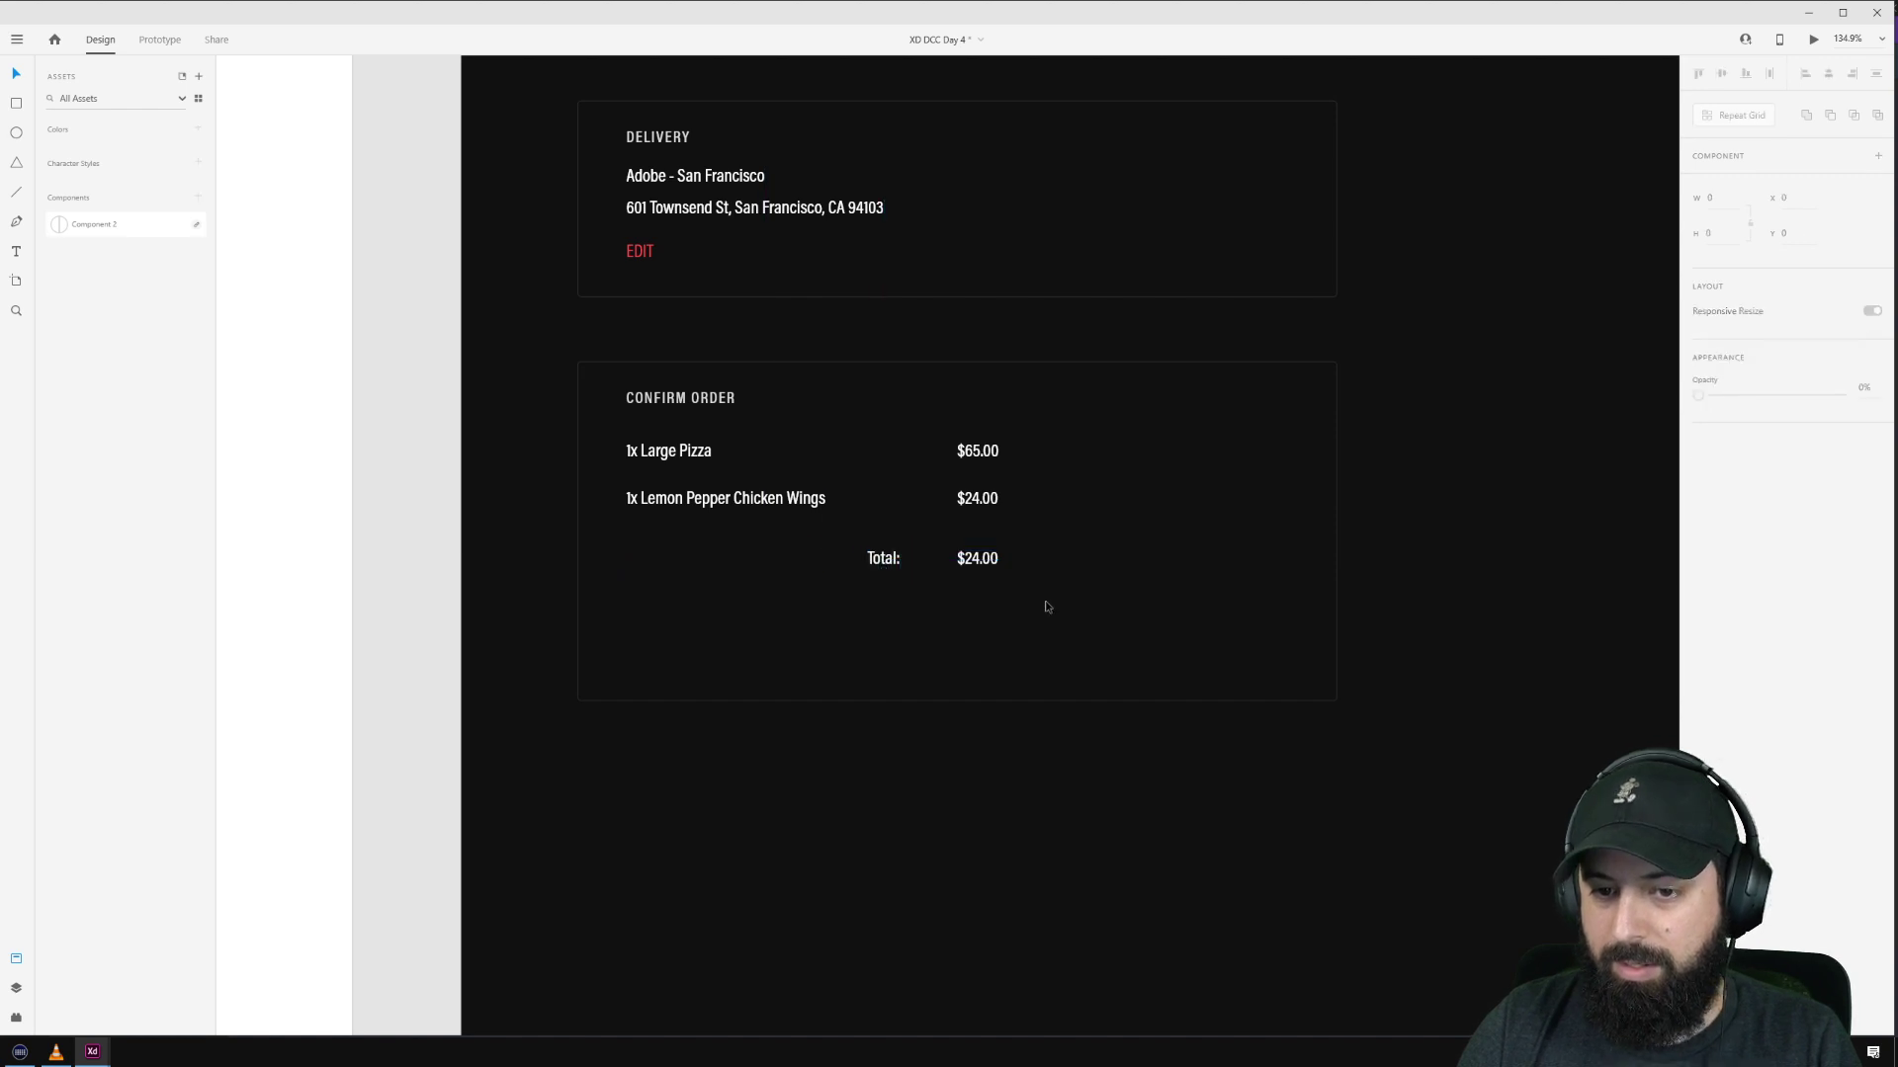
Step: Open Calculator, move it clear of the order prices and add 65 and 24 for the order total
double_click(979, 558)
left_click(969, 560)
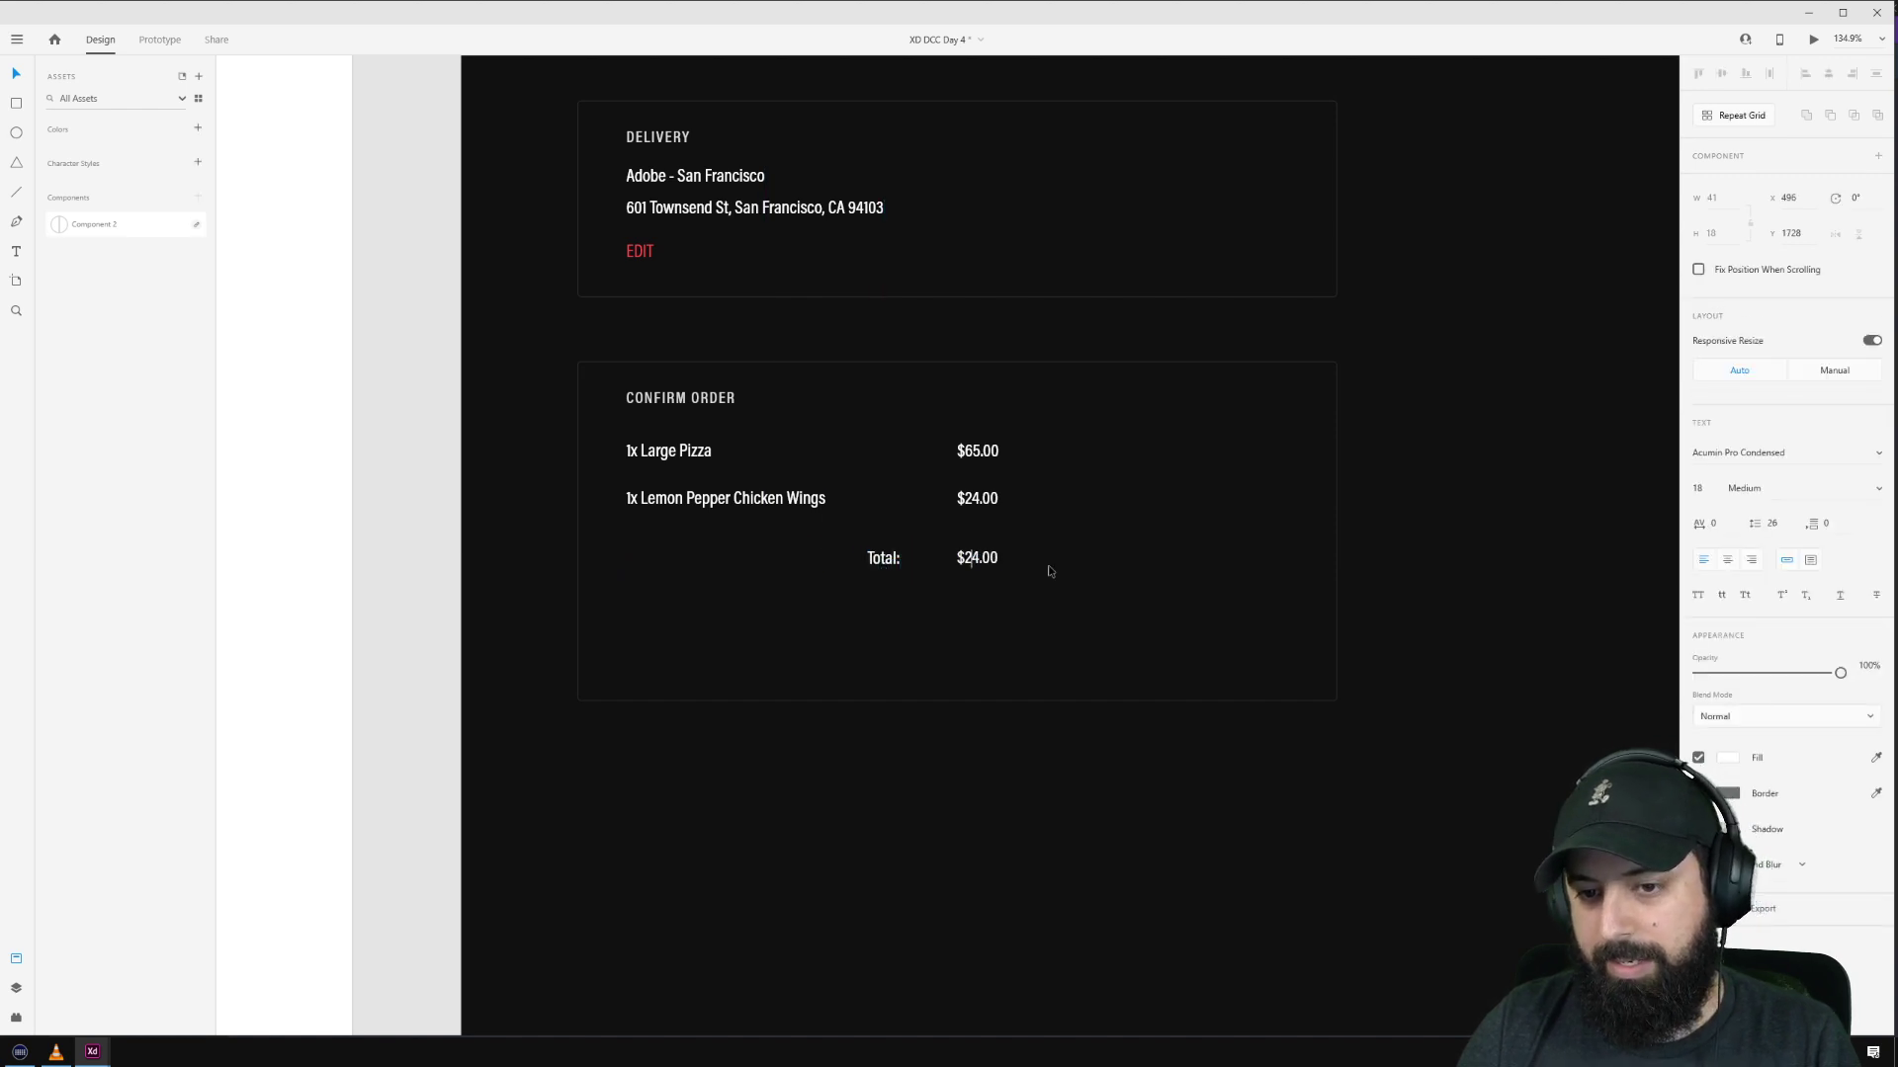
key("XF86Calculator")
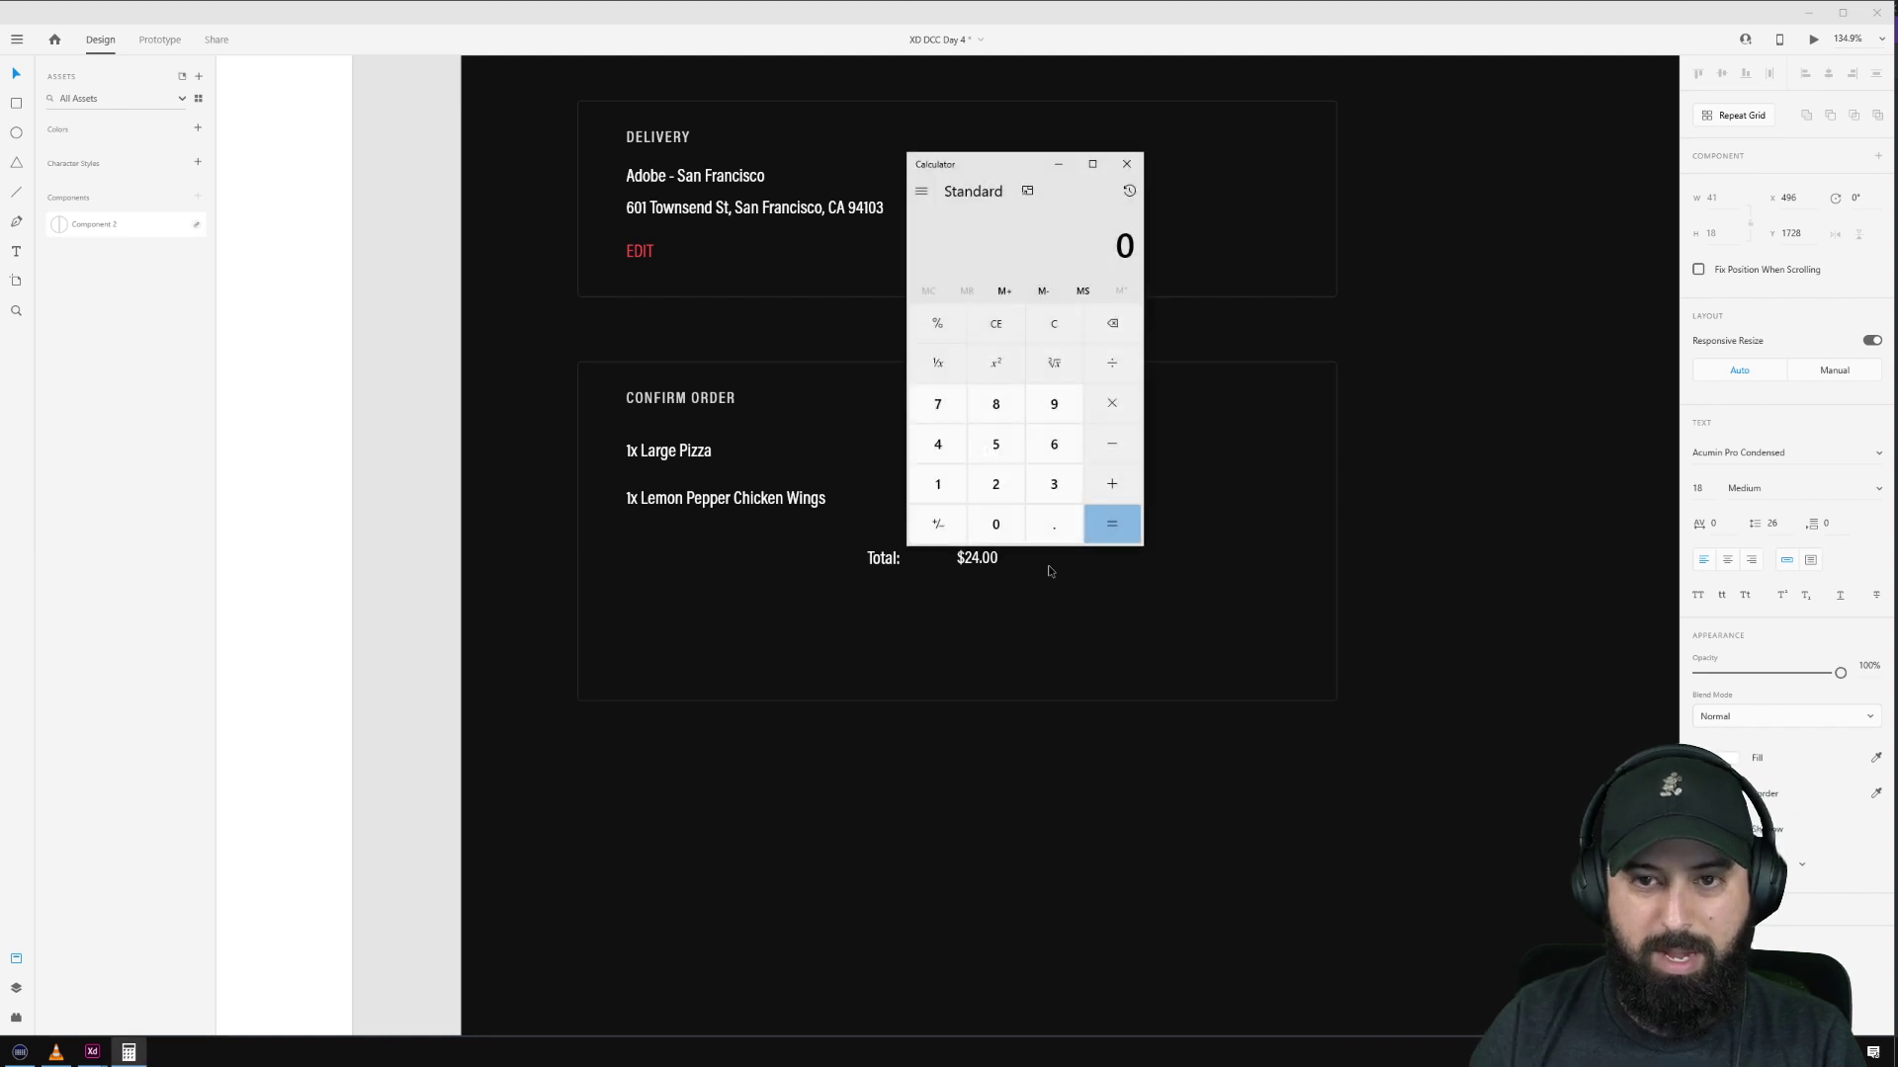
left_click_drag(999, 169, 1384, 206)
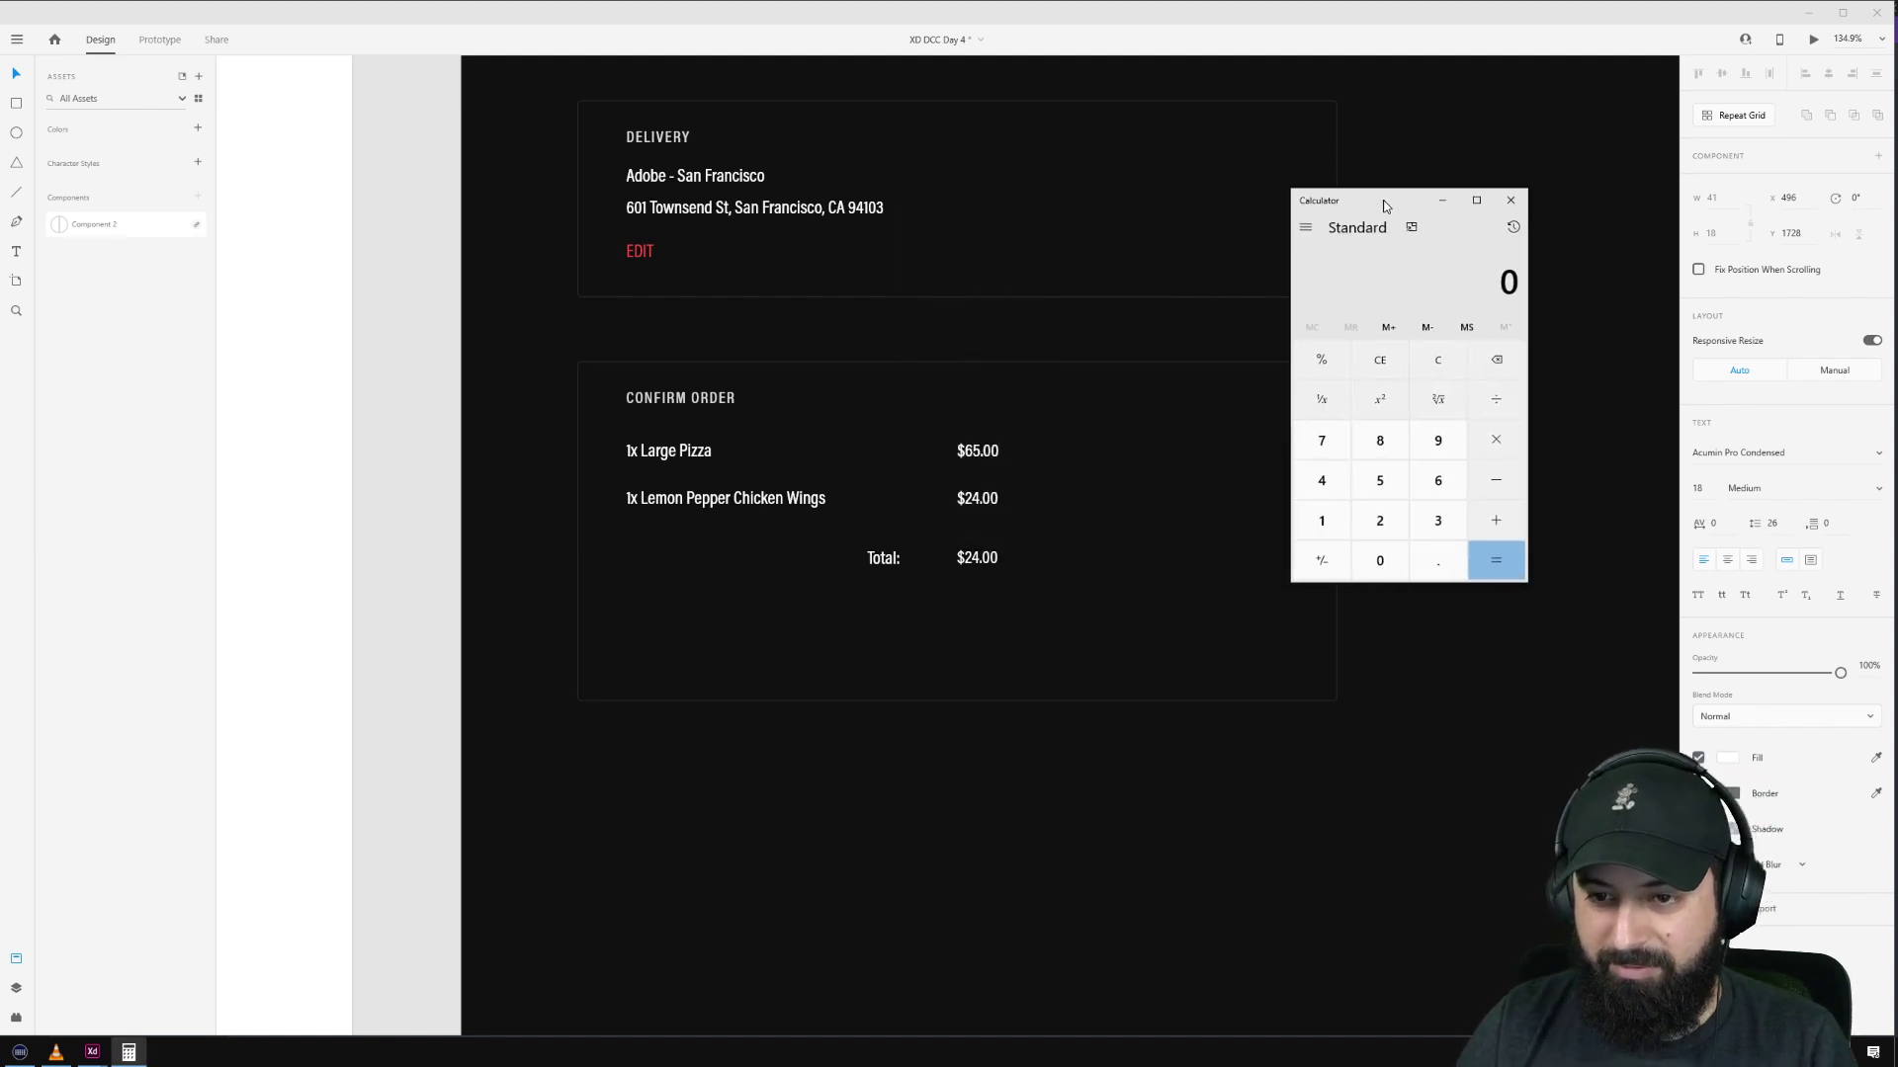
left_click(1438, 481)
left_click(1379, 480)
left_click(1495, 521)
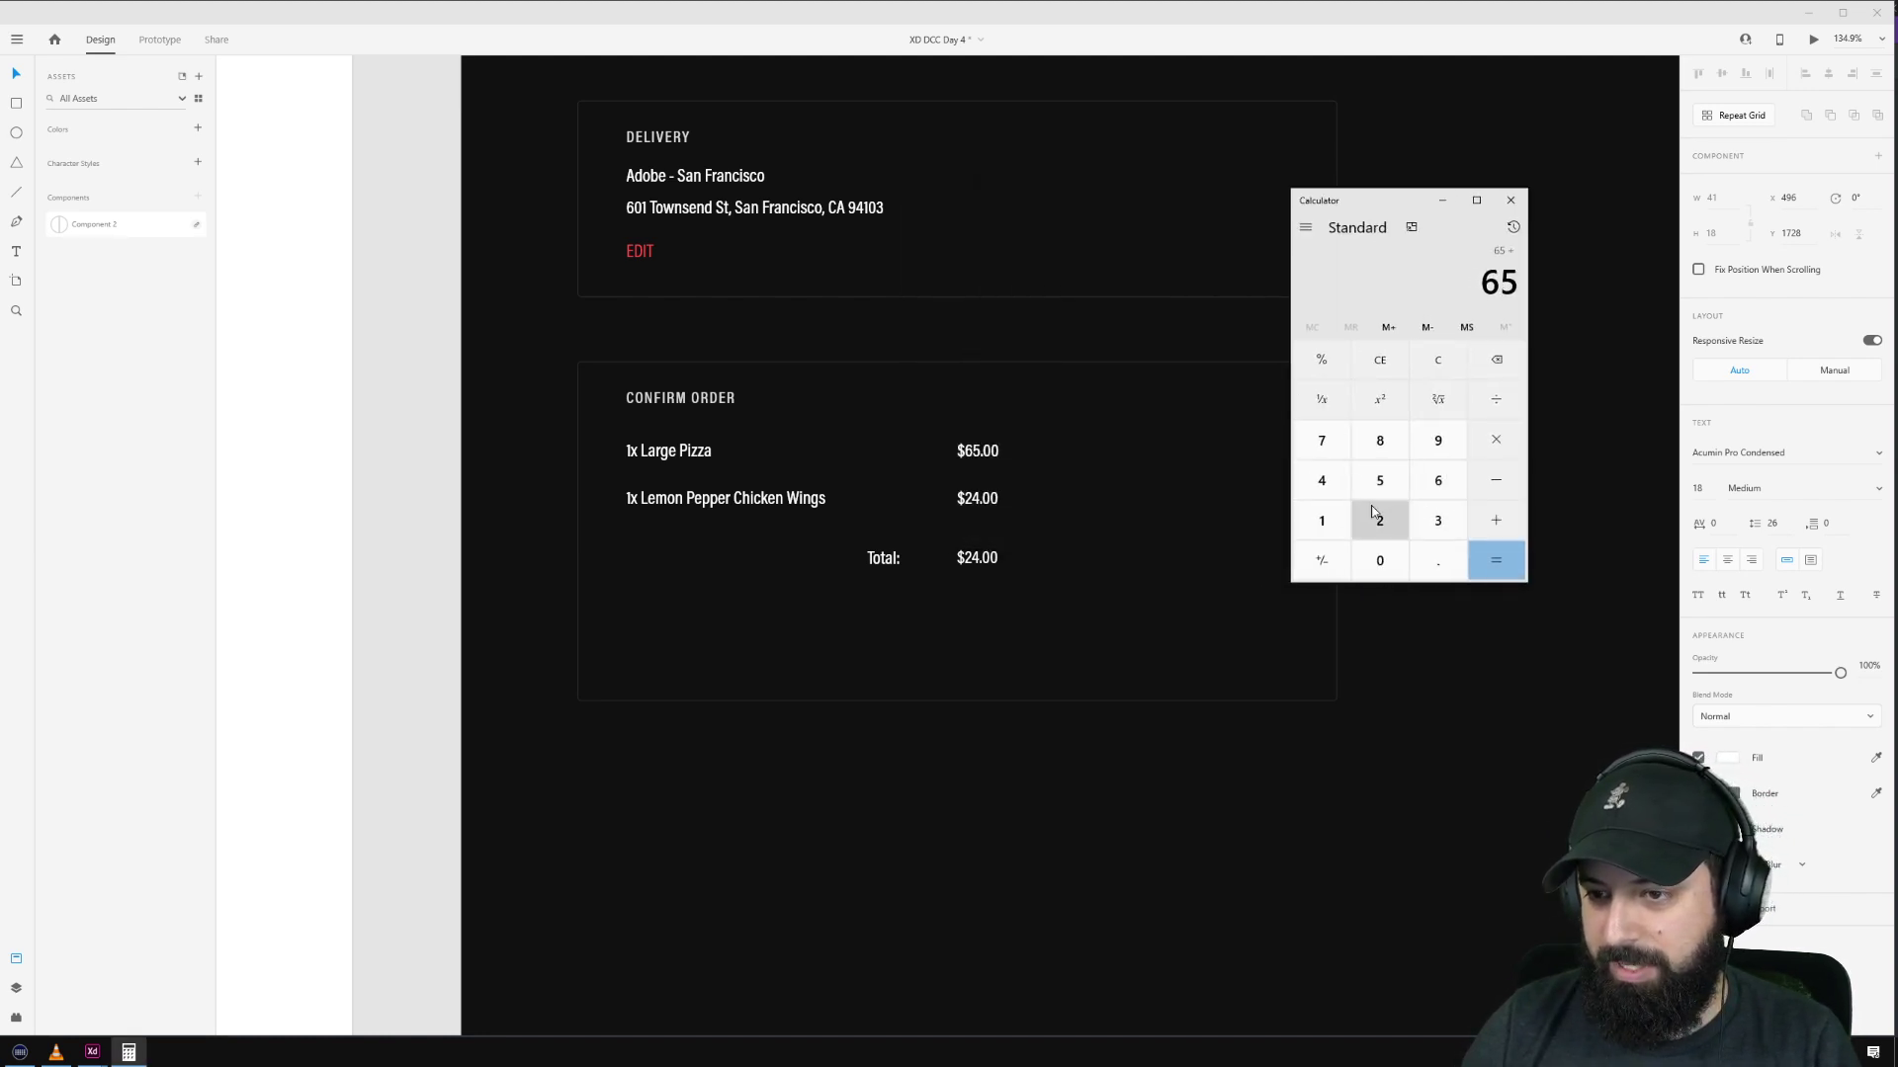
left_click(1374, 512)
left_click(1322, 480)
left_click(1495, 560)
Step: Return to the design and set the price in the Total row to $89.00
left_click(1010, 565)
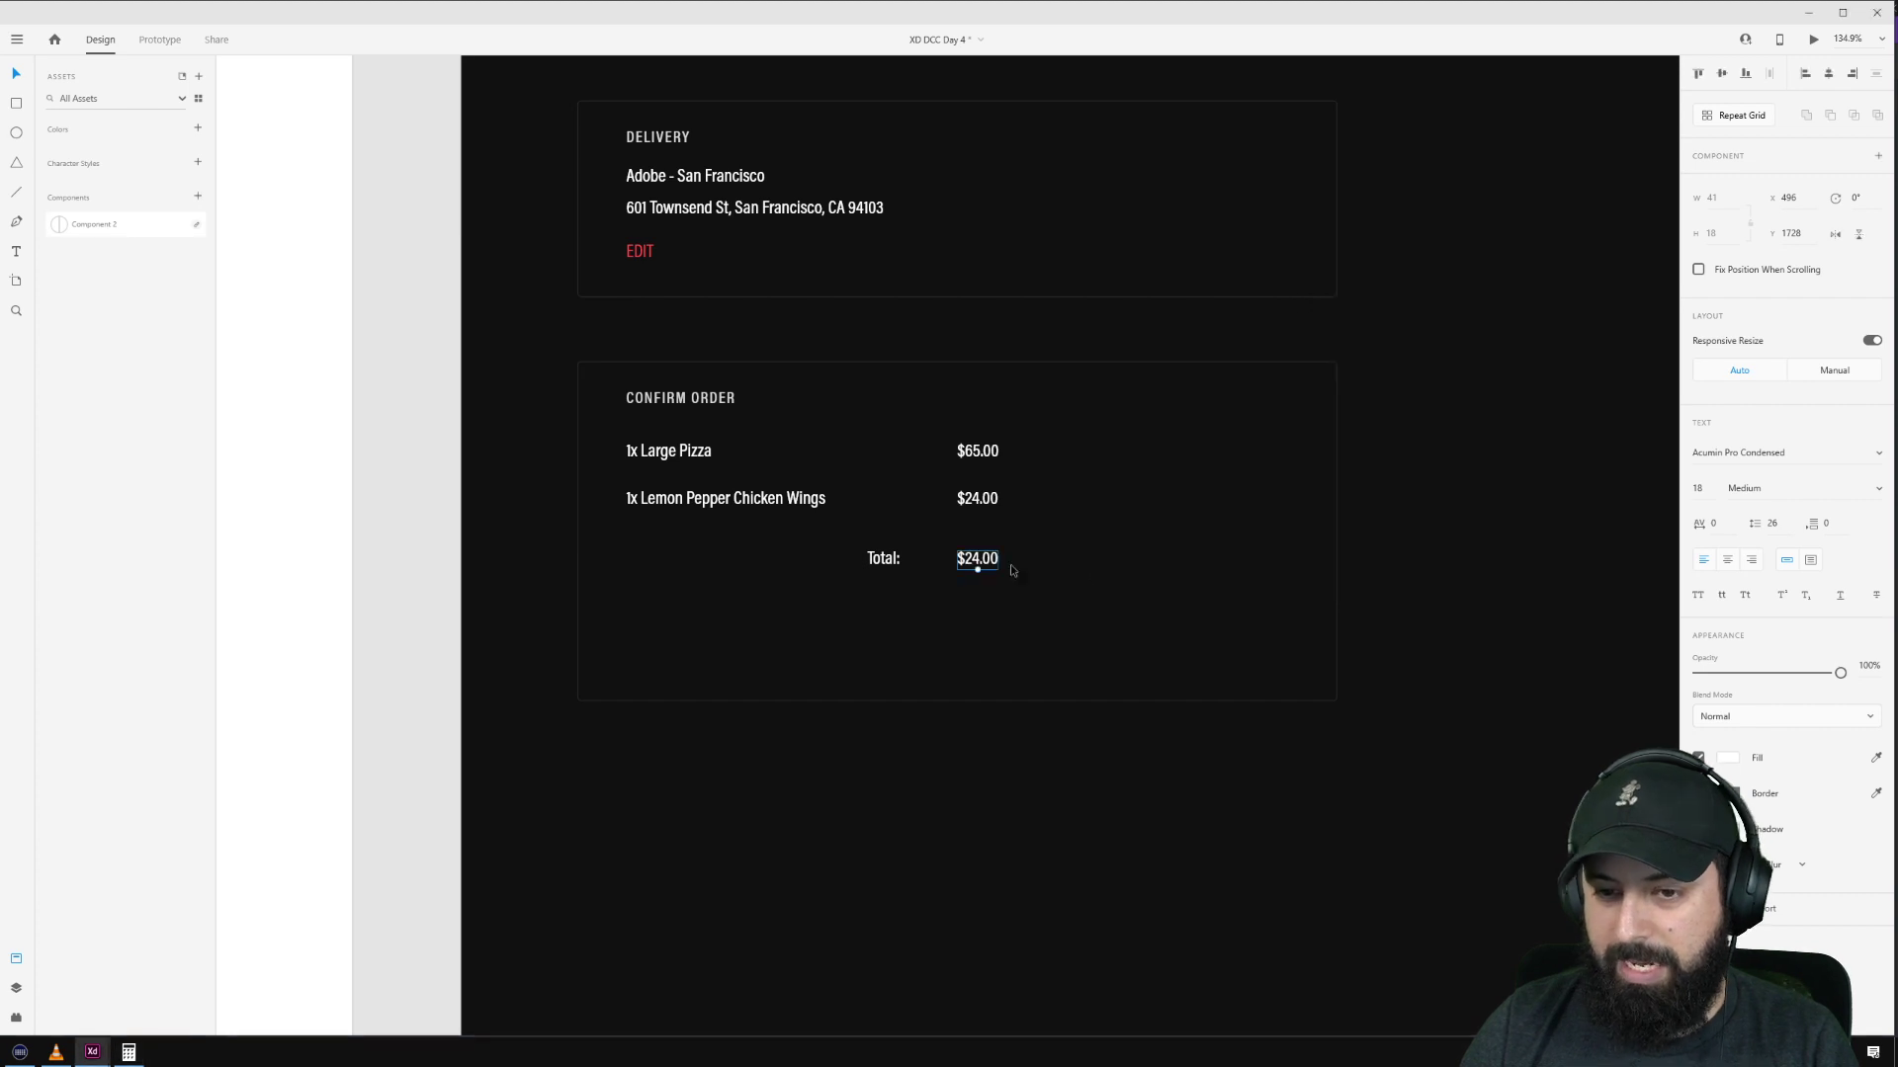
double_click(965, 559)
left_click(964, 559)
key("Delete")
key("Delete")
key("BackSpace")
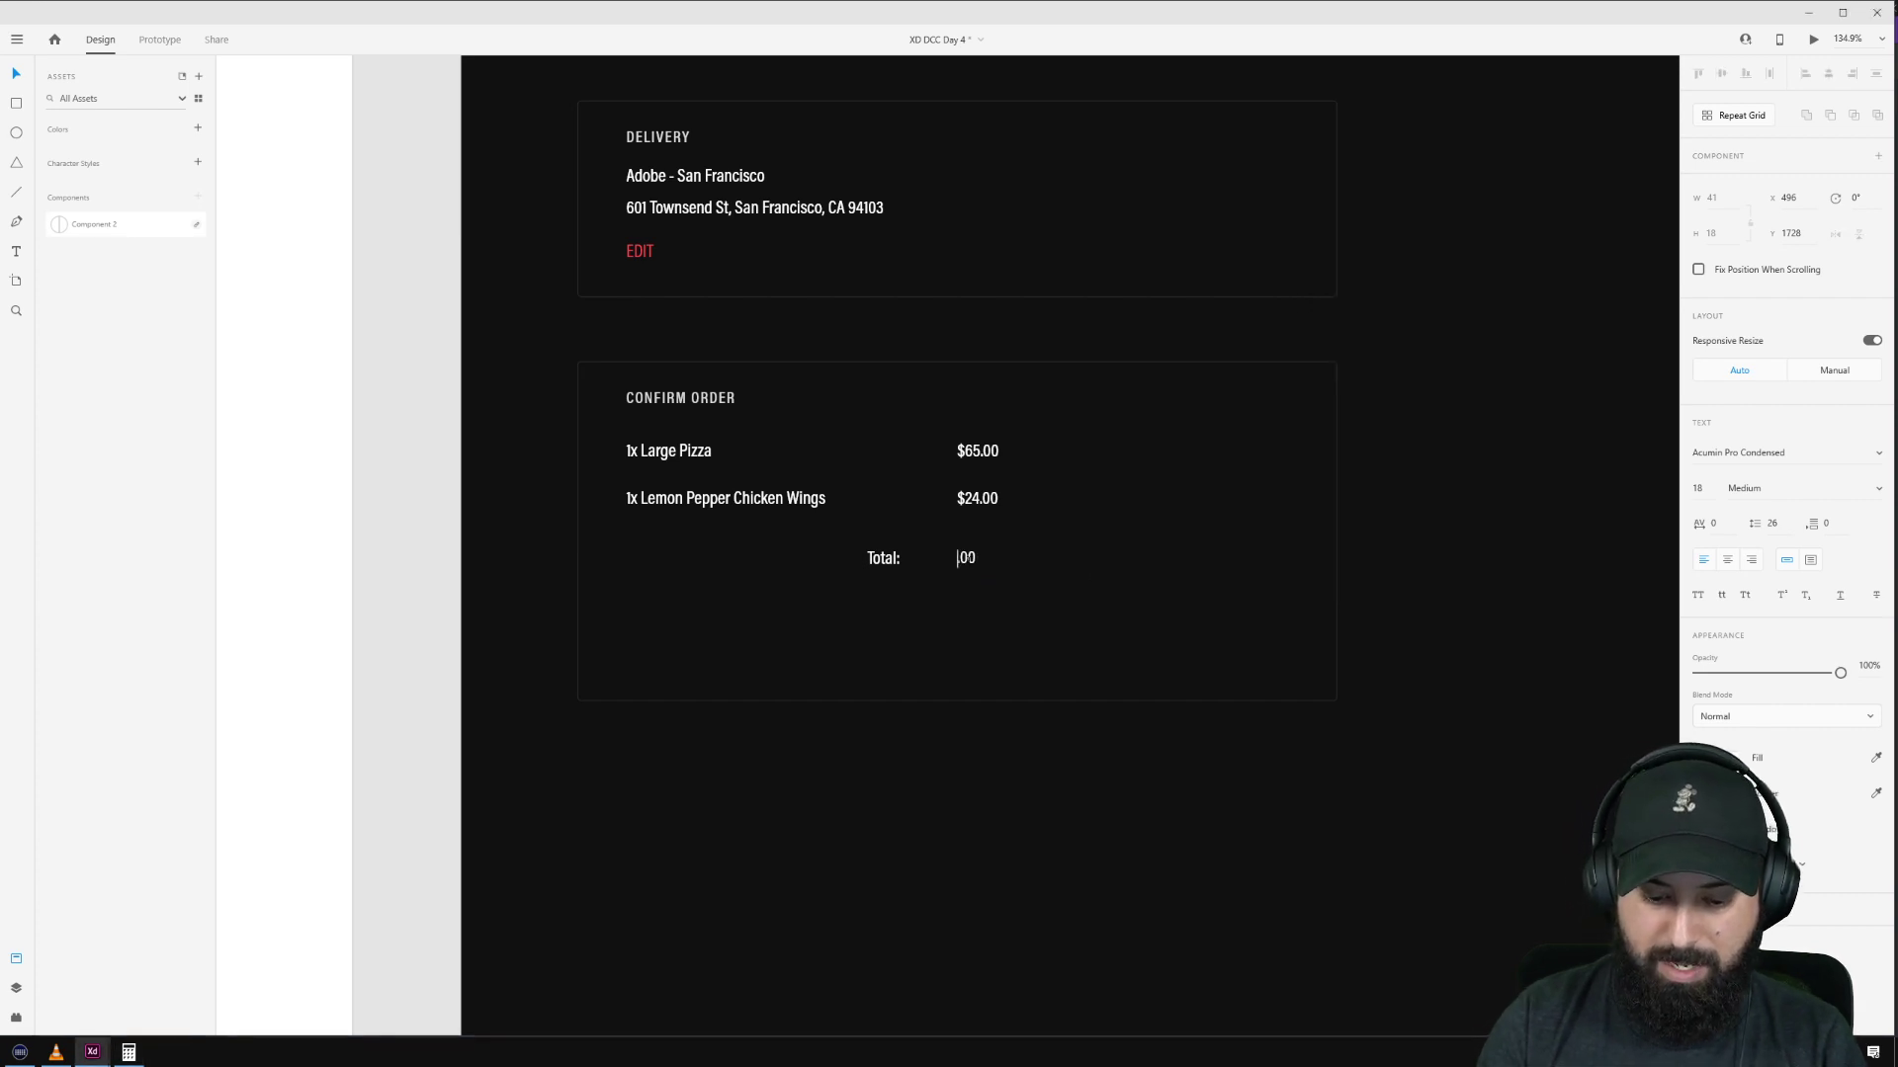
type("89")
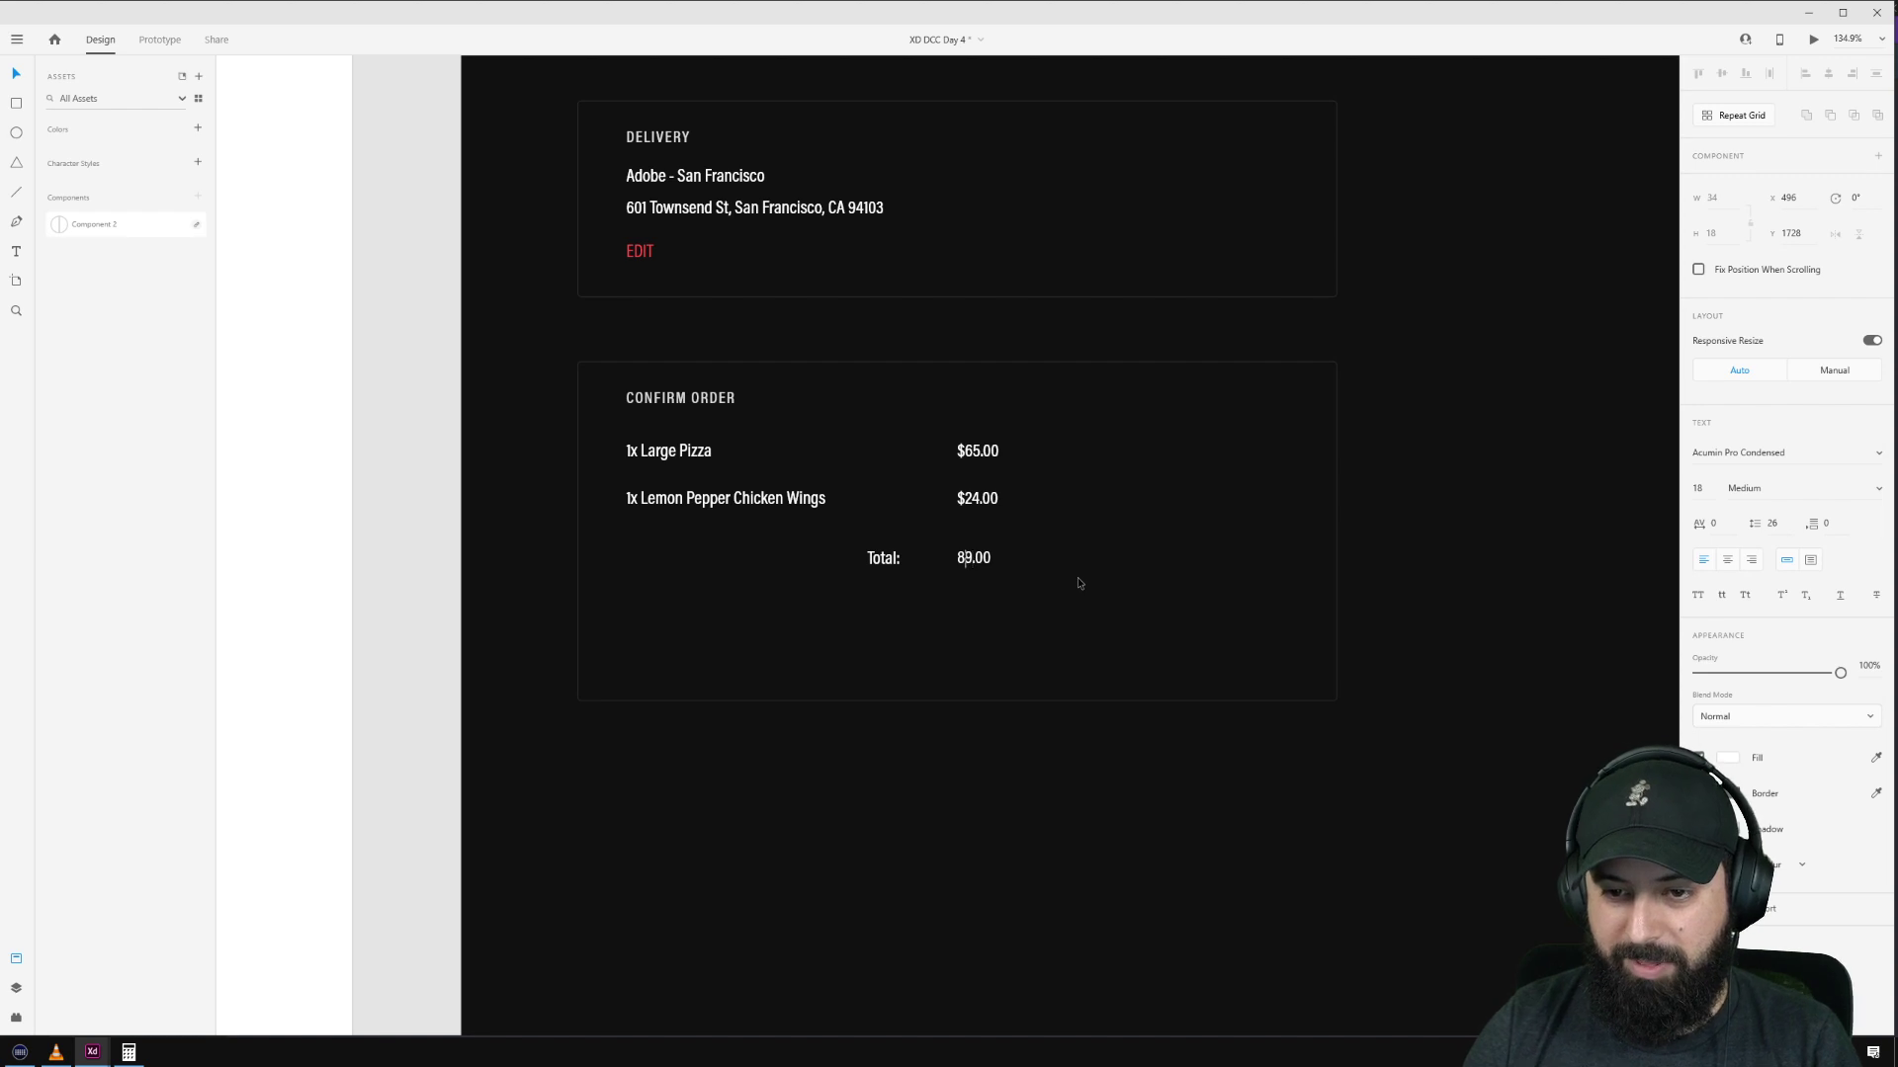
type("$")
key("Escape")
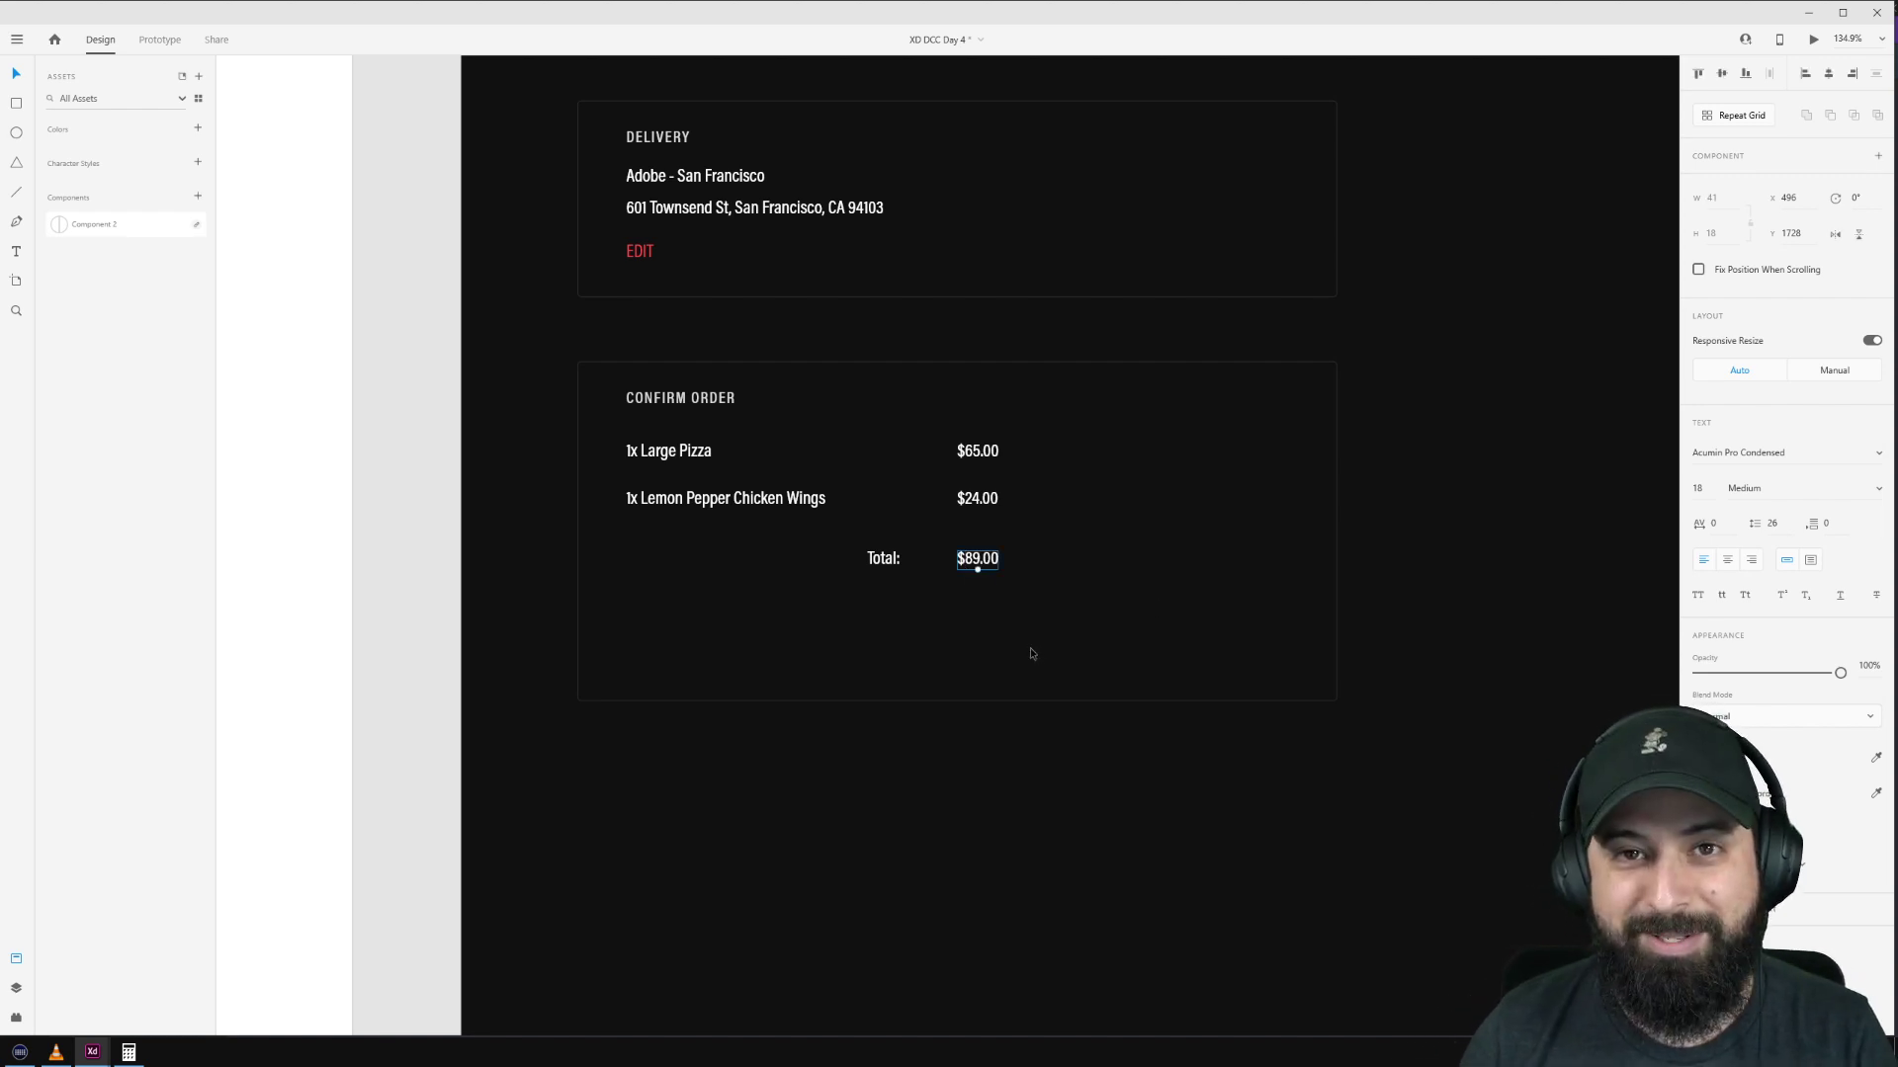
left_click(883, 561)
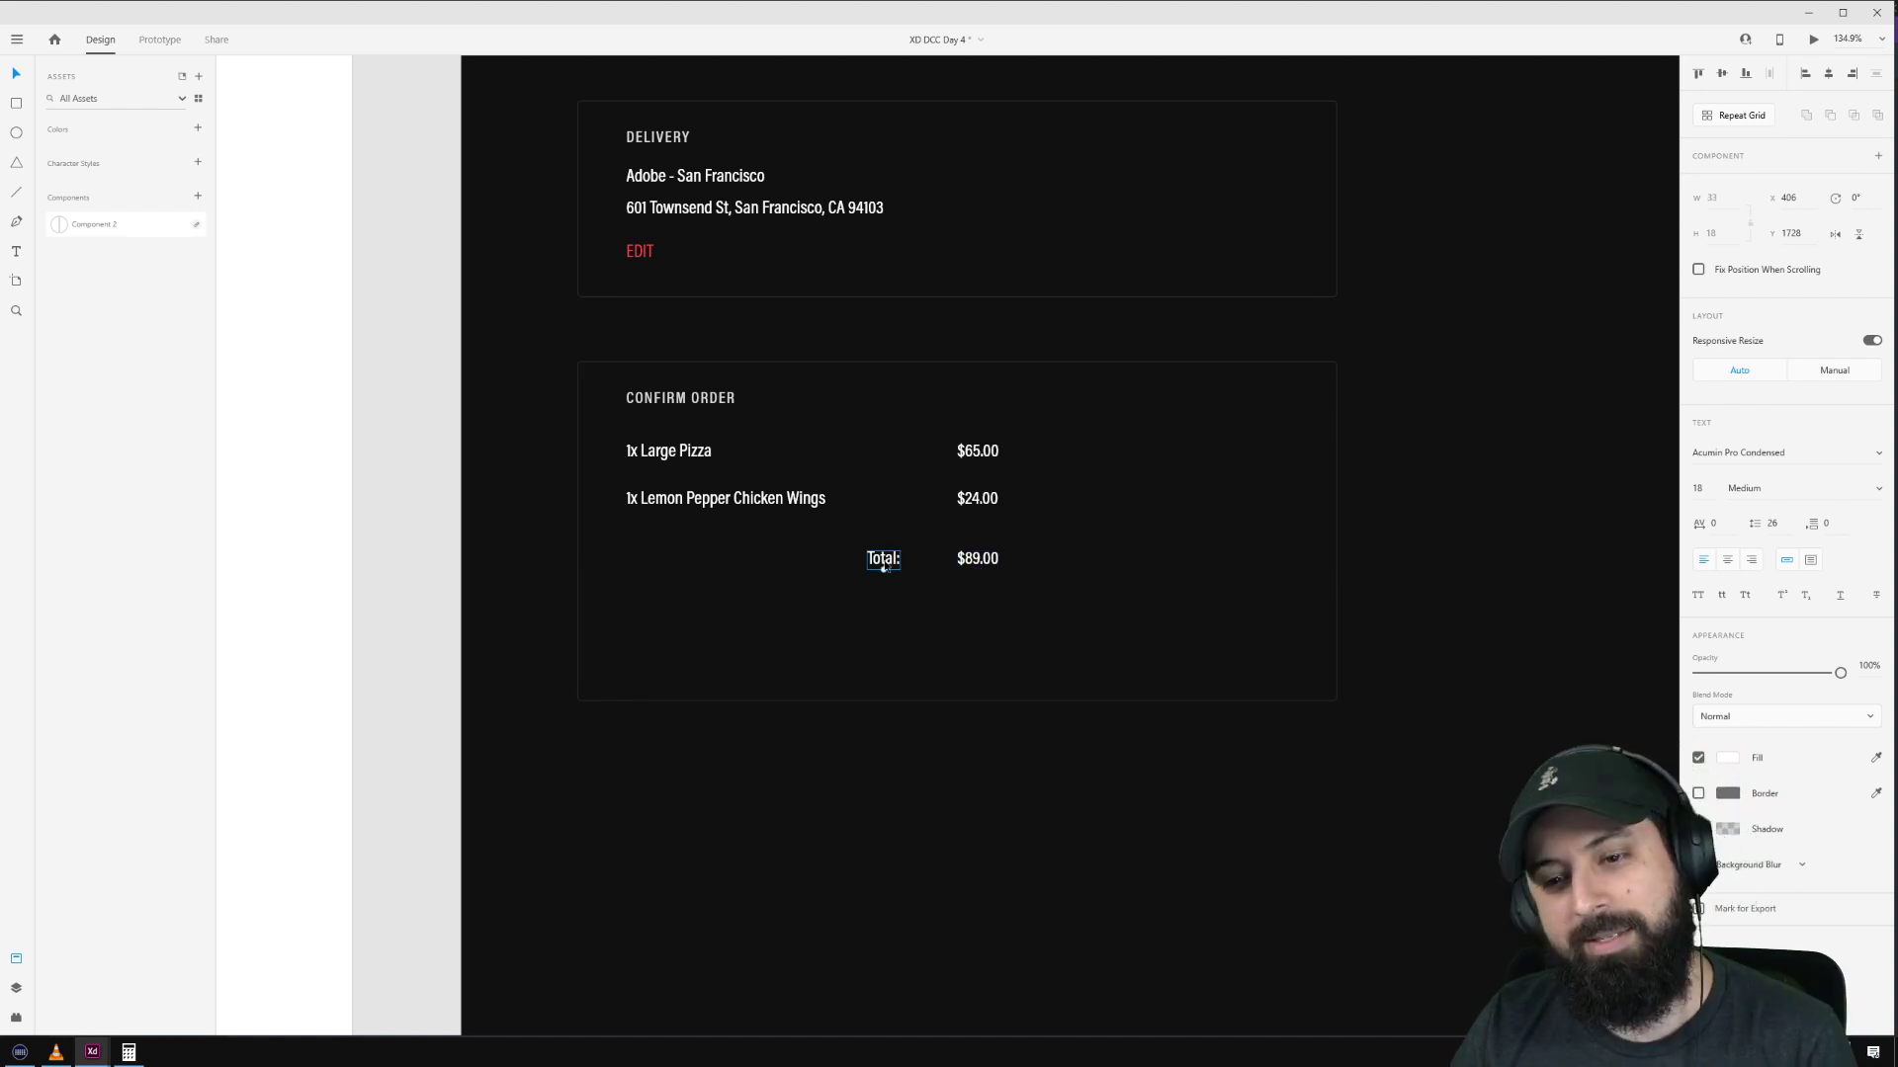
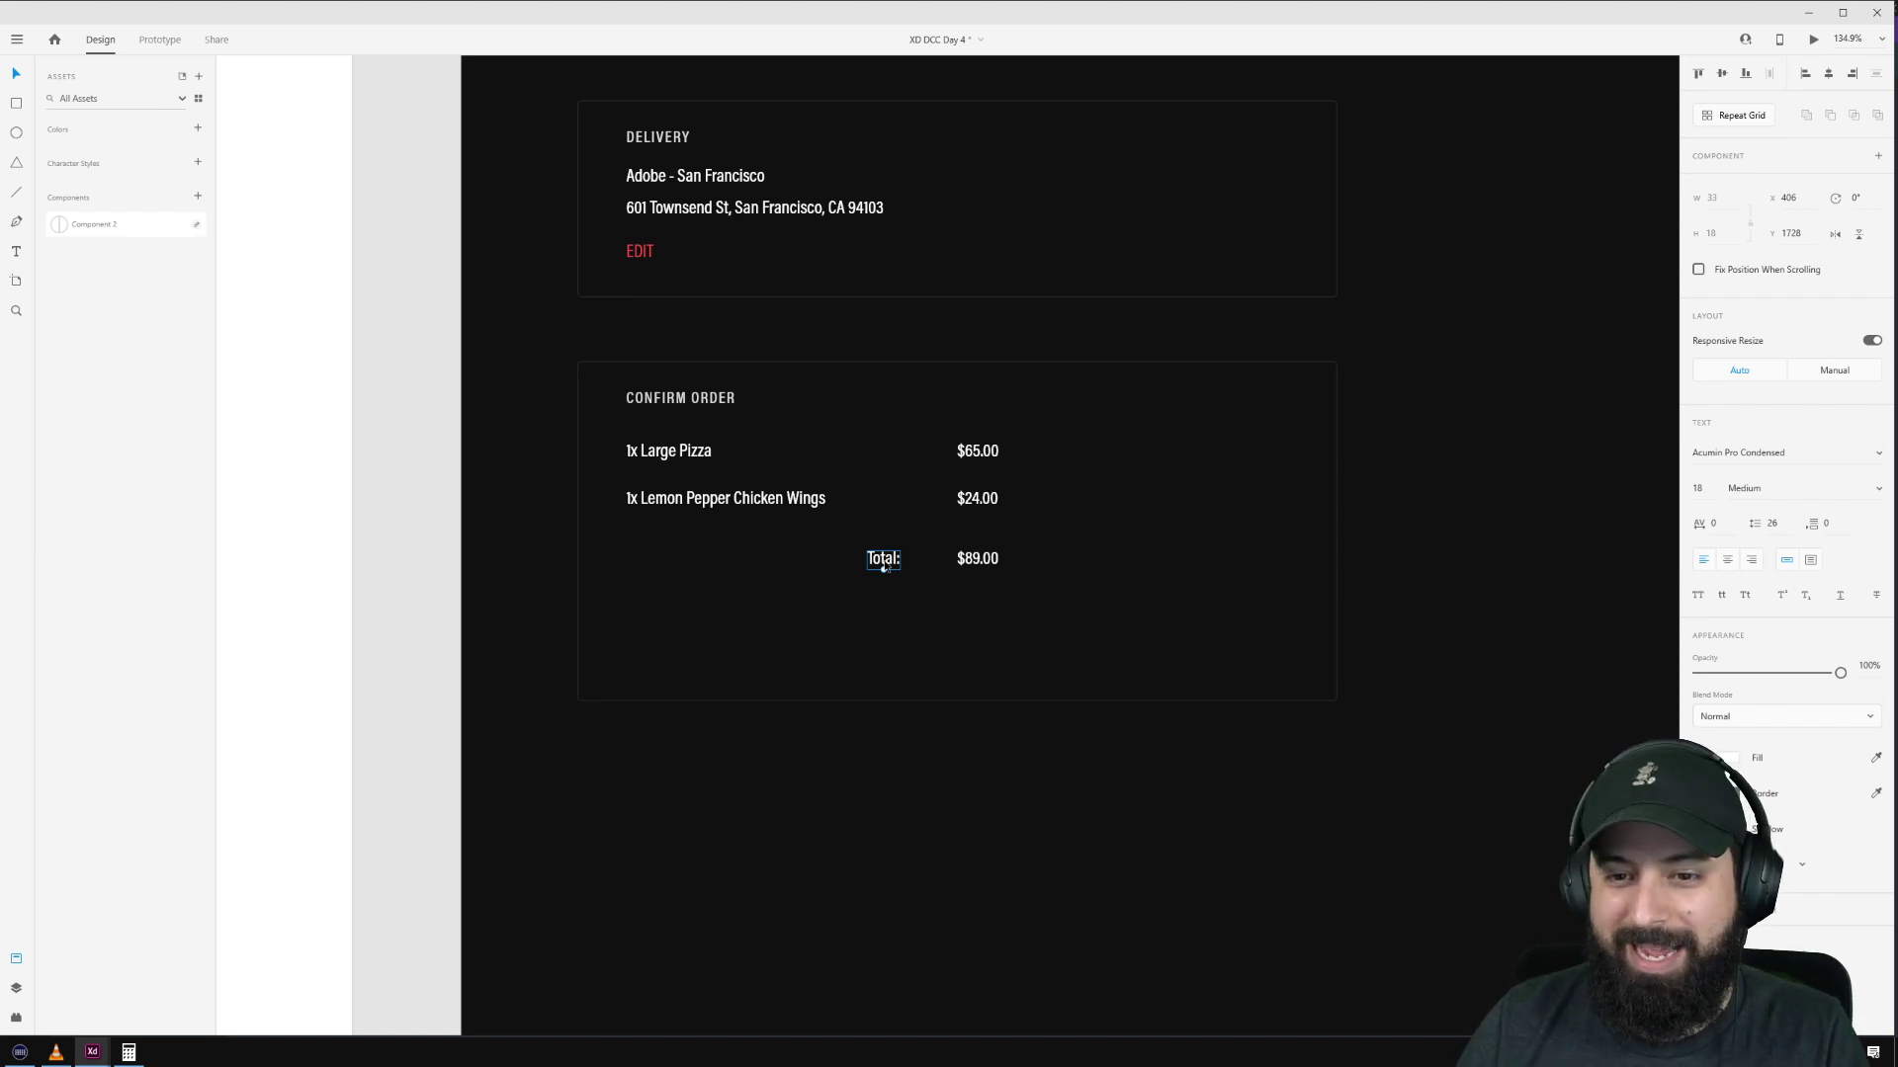
Step: Extend the Confirm Order box downward to make room below the Total row
key("Escape")
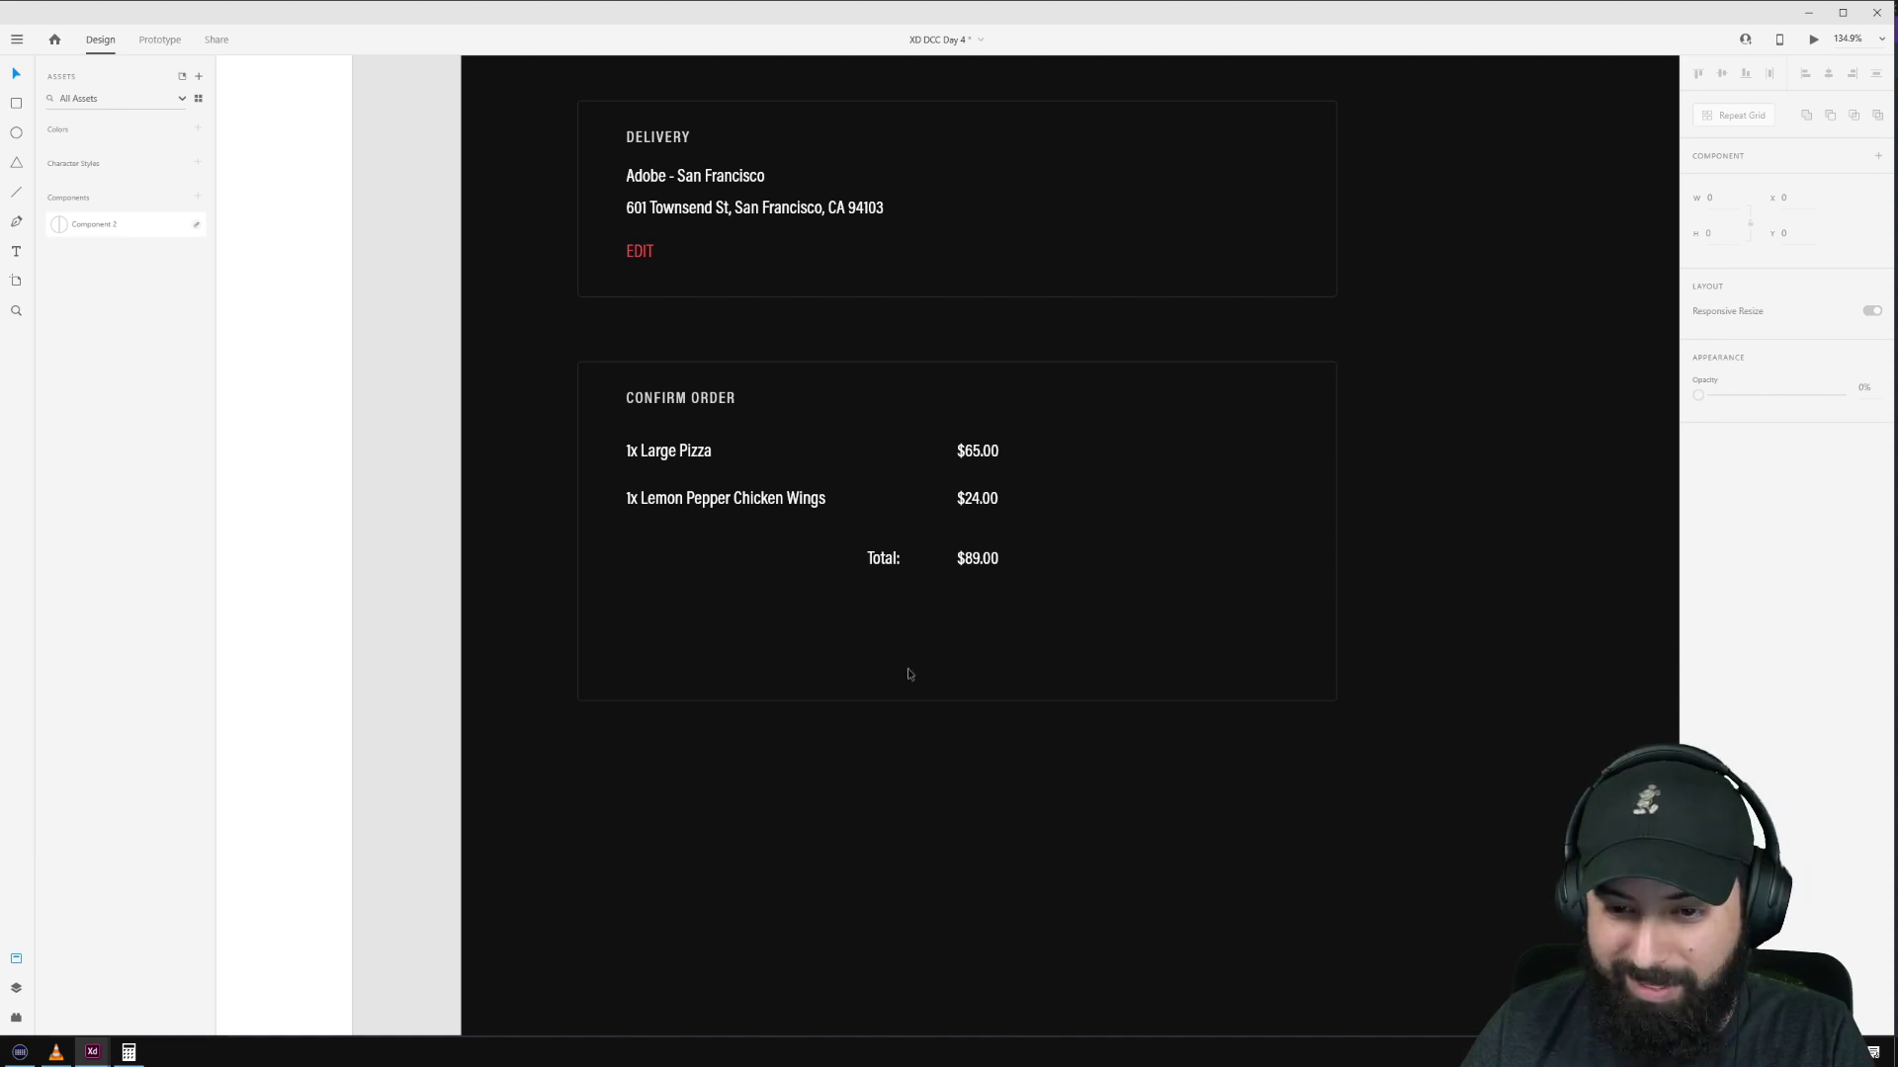
left_click(856, 703)
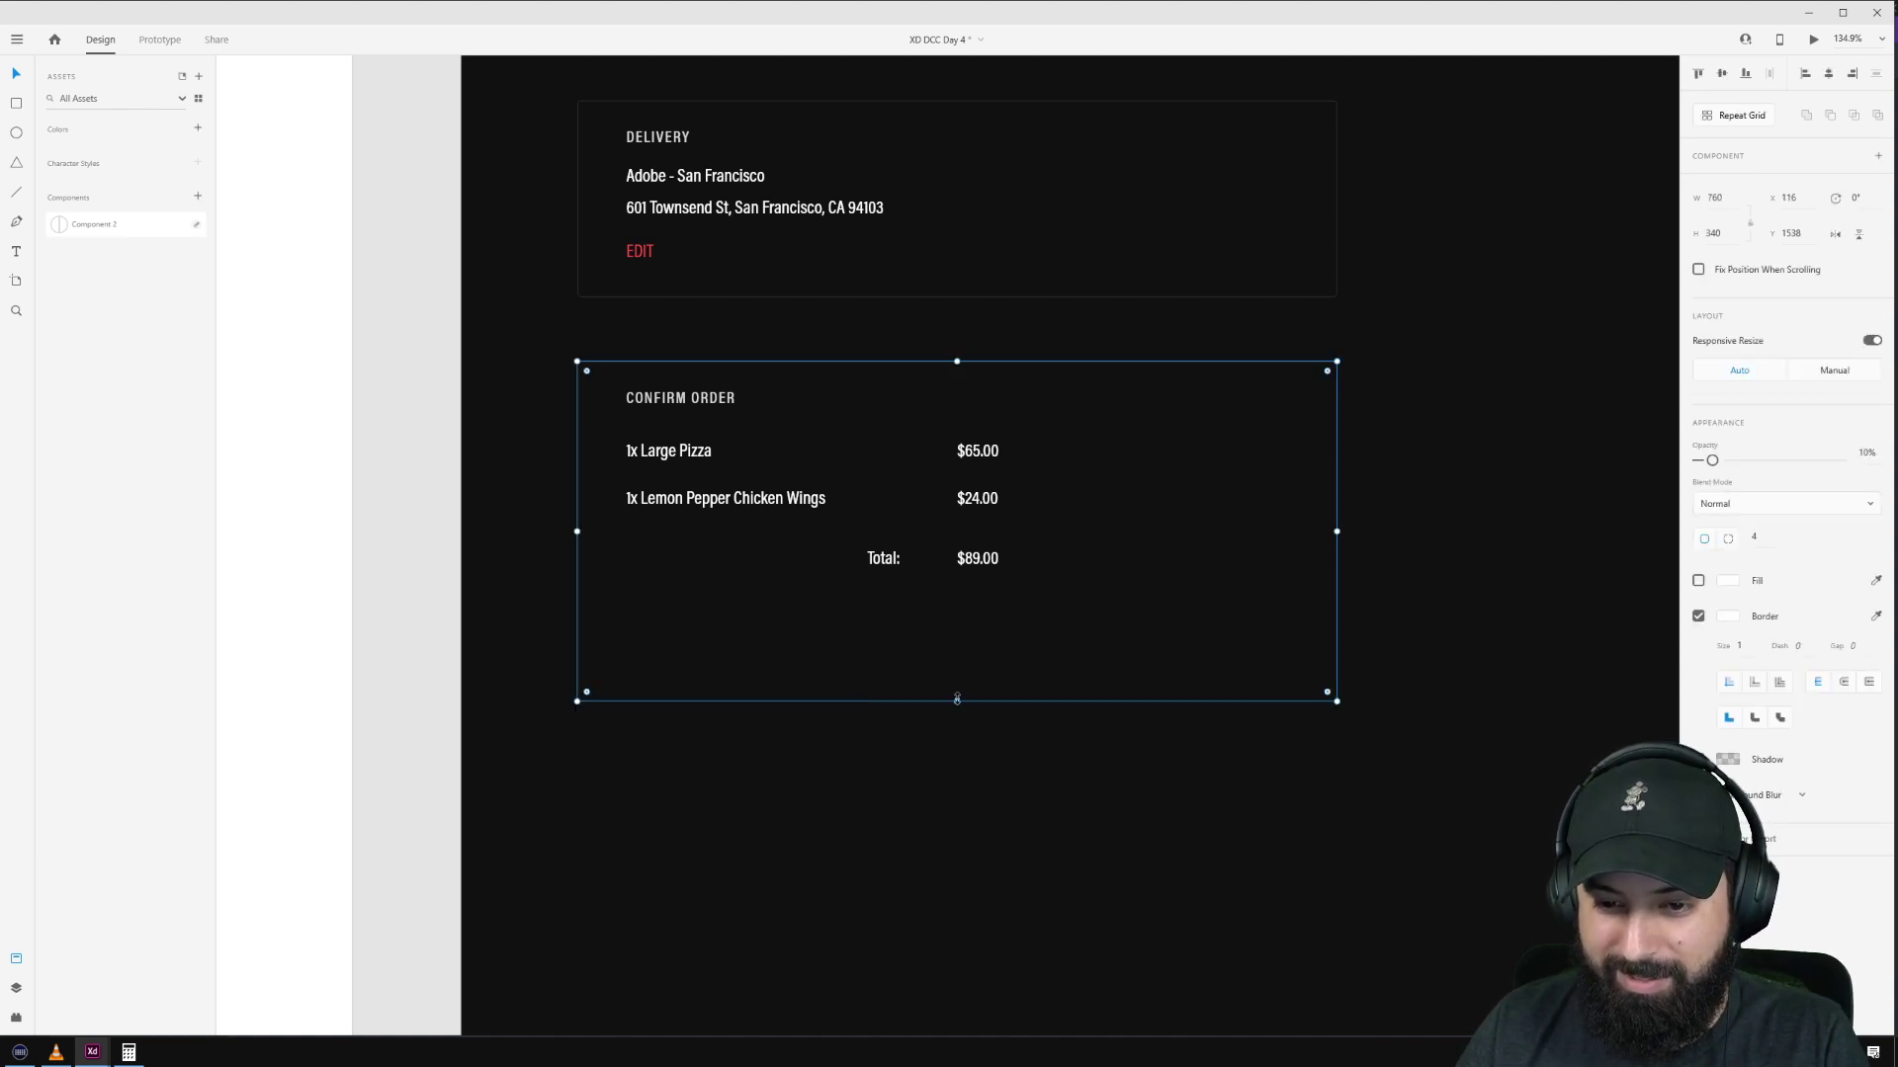
left_click_drag(957, 698, 966, 824)
key("Escape")
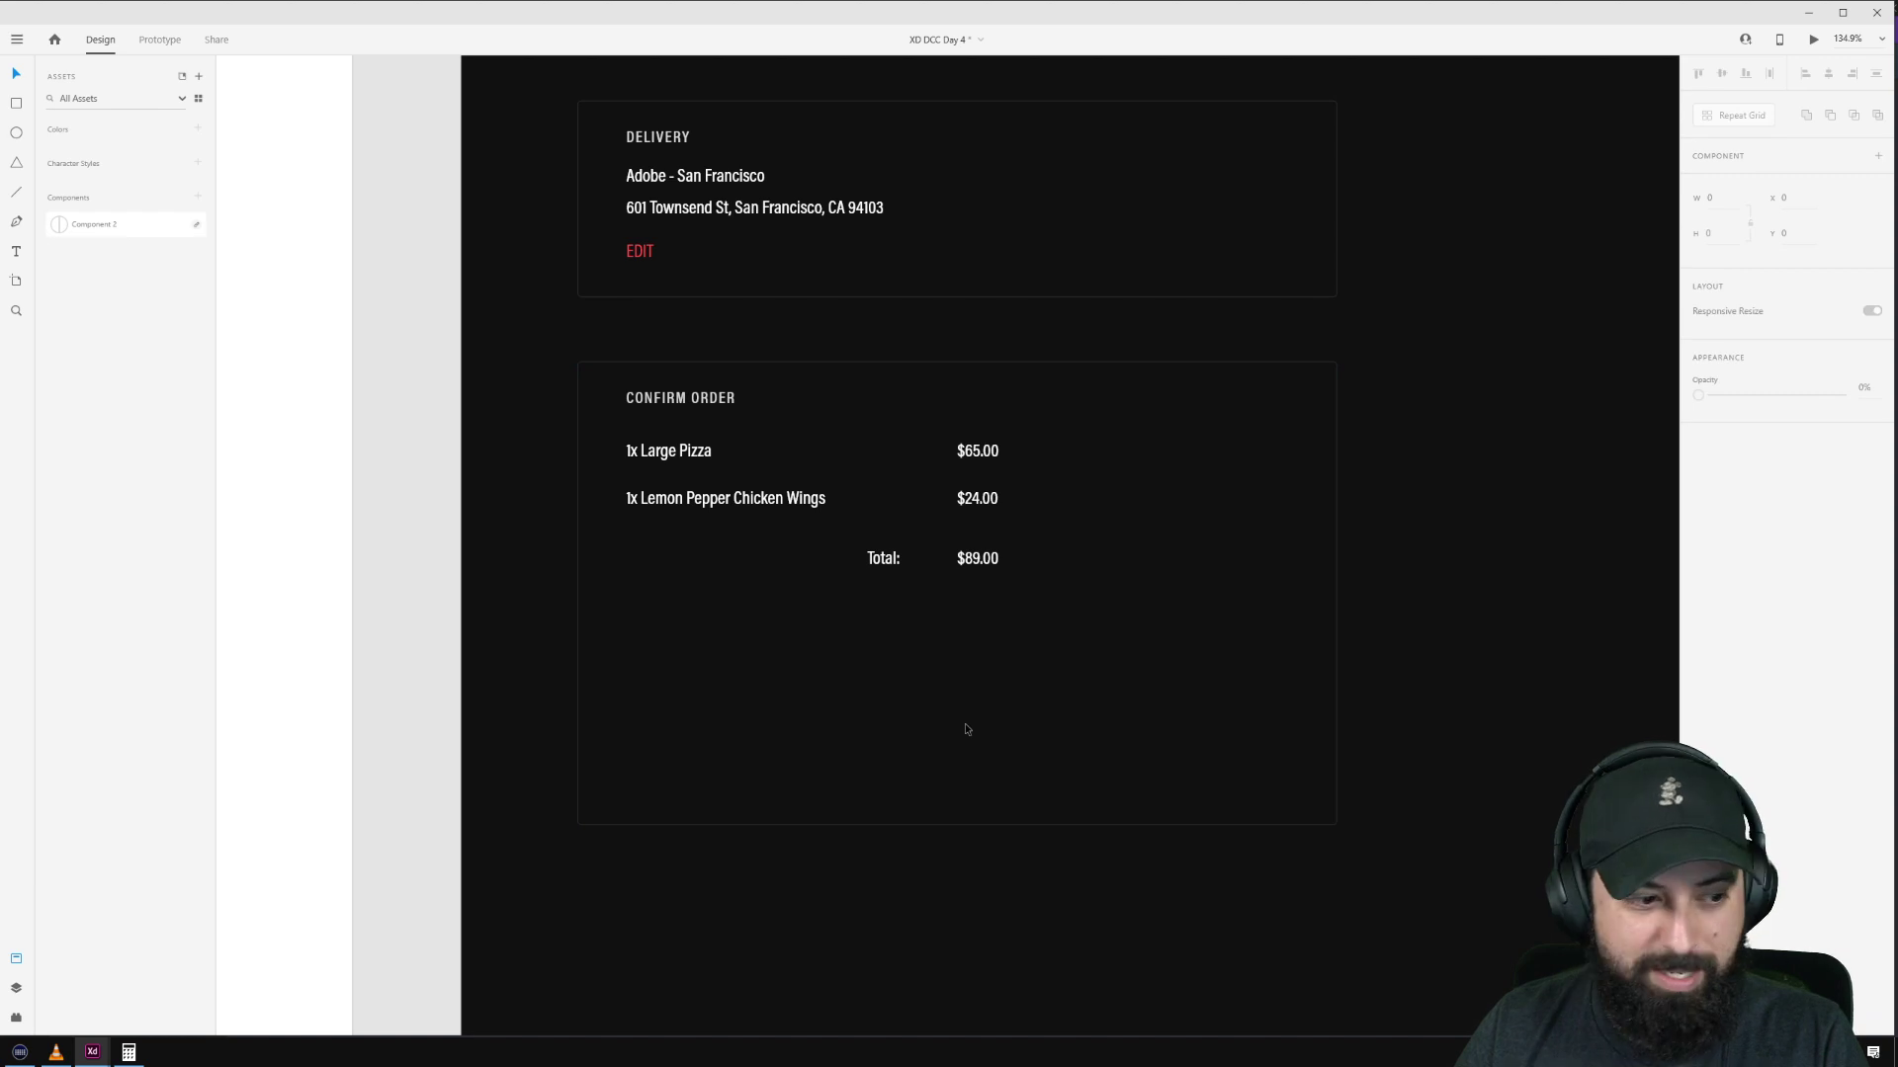
key("r")
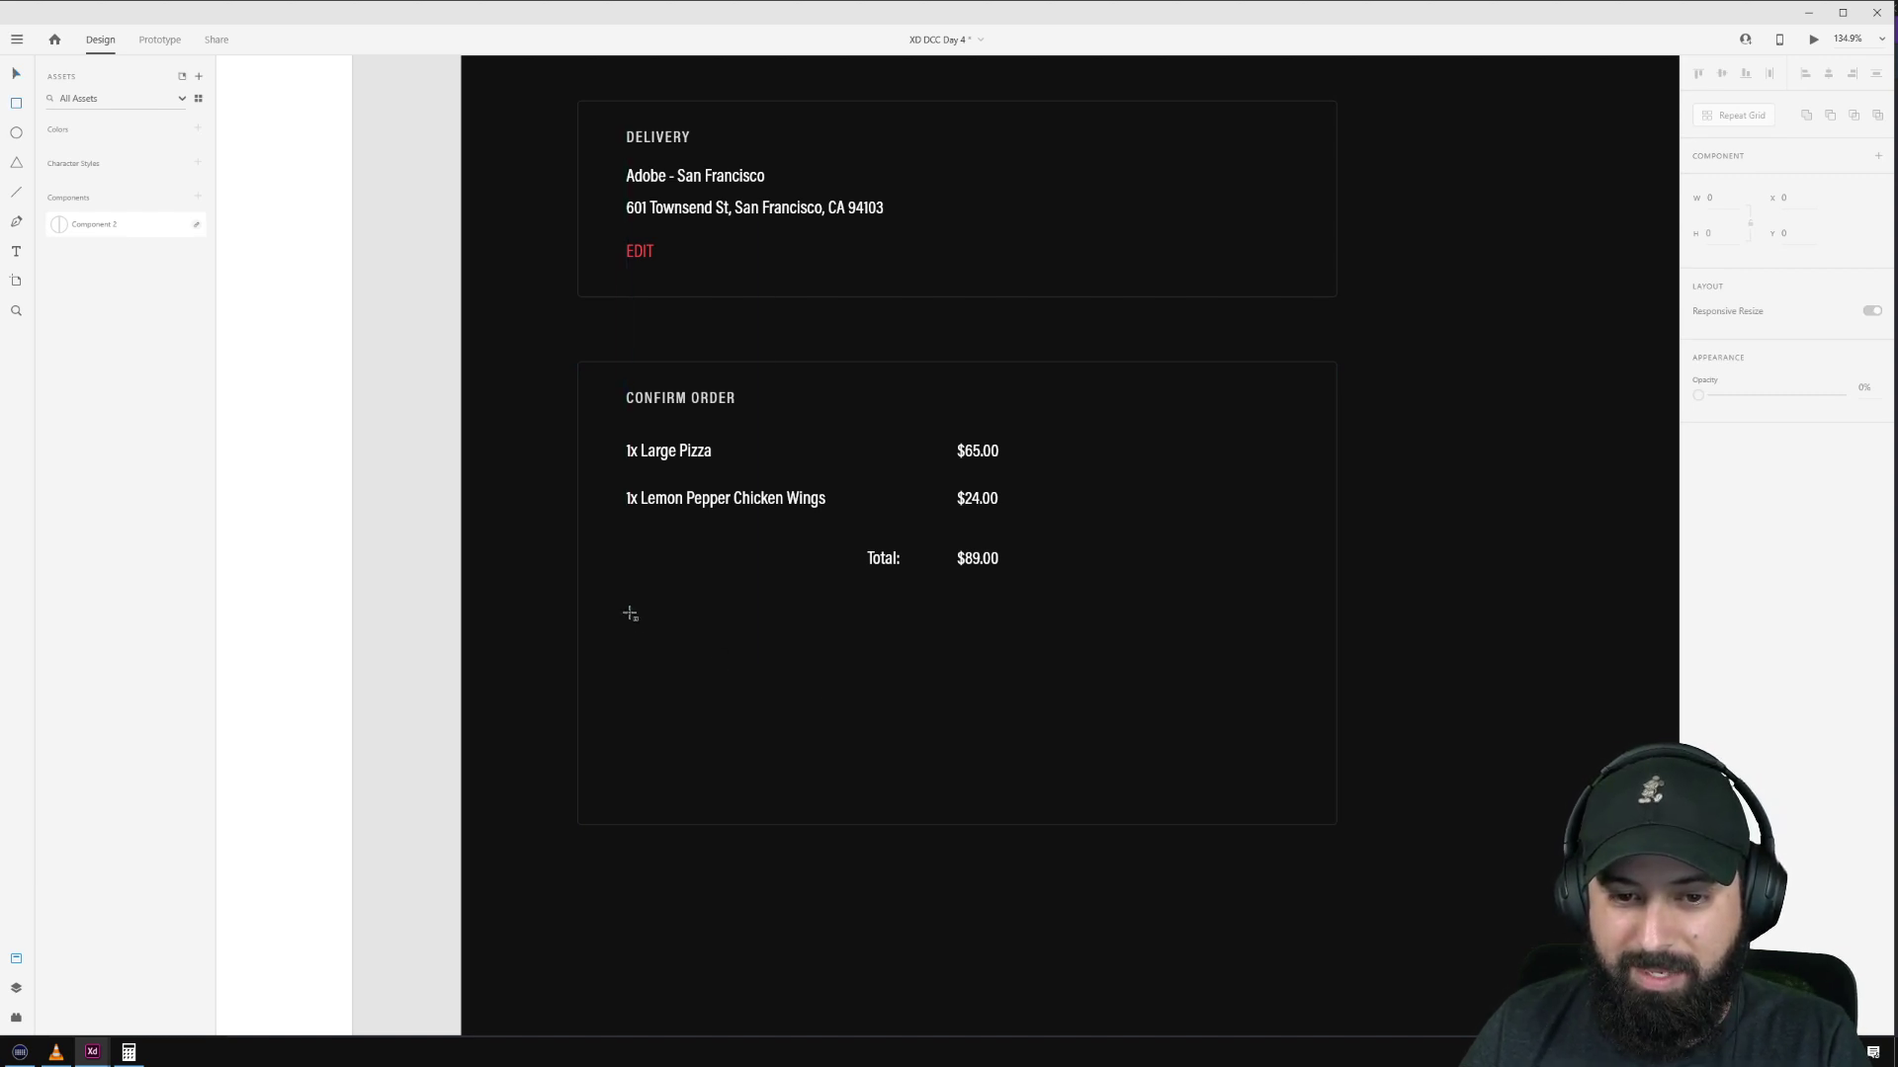
left_click_drag(627, 594, 998, 668)
scroll(1212, 701, "up", 2)
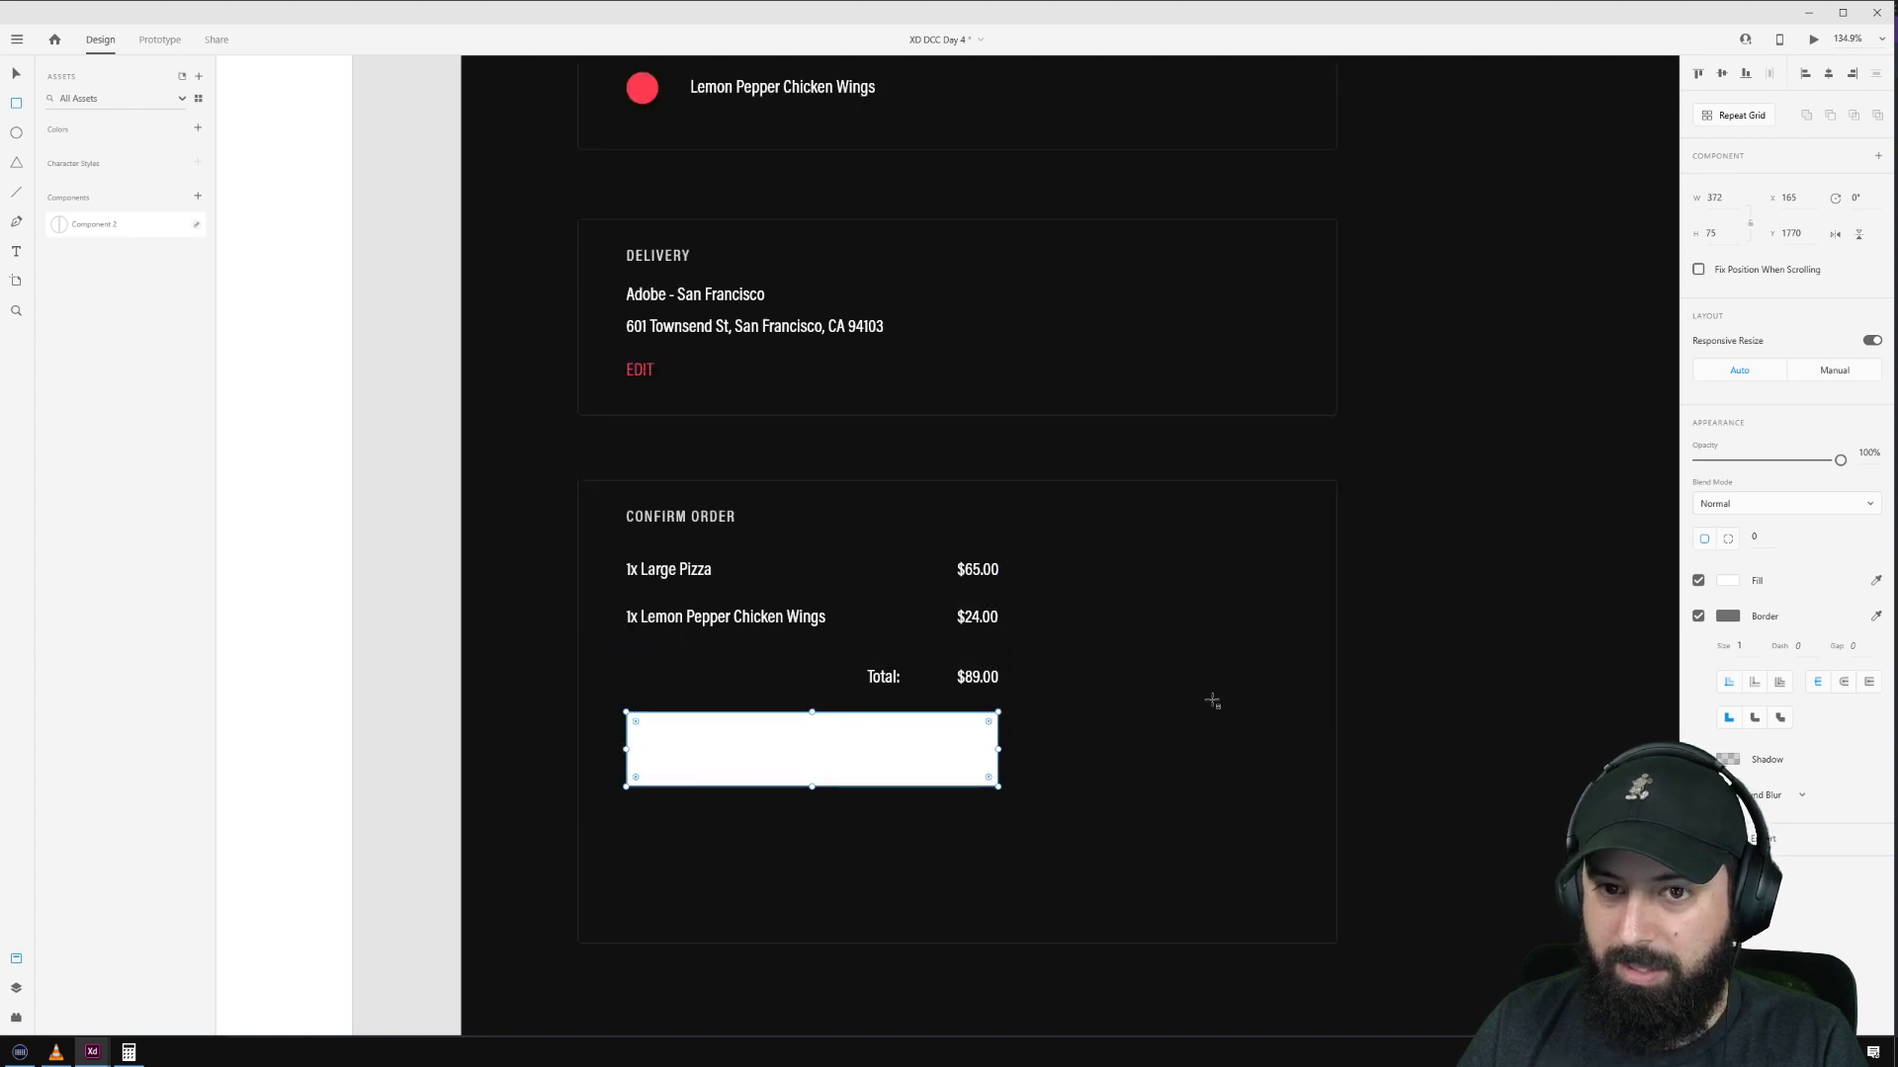
scroll(1212, 701, "up", 1)
key("Delete")
Step: Copy the red ORIGINAL crust button into the Confirm Order section, below the Total row and left-aligned with the item names
scroll(949, 317, "down", 5)
scroll(946, 321, "up", 3)
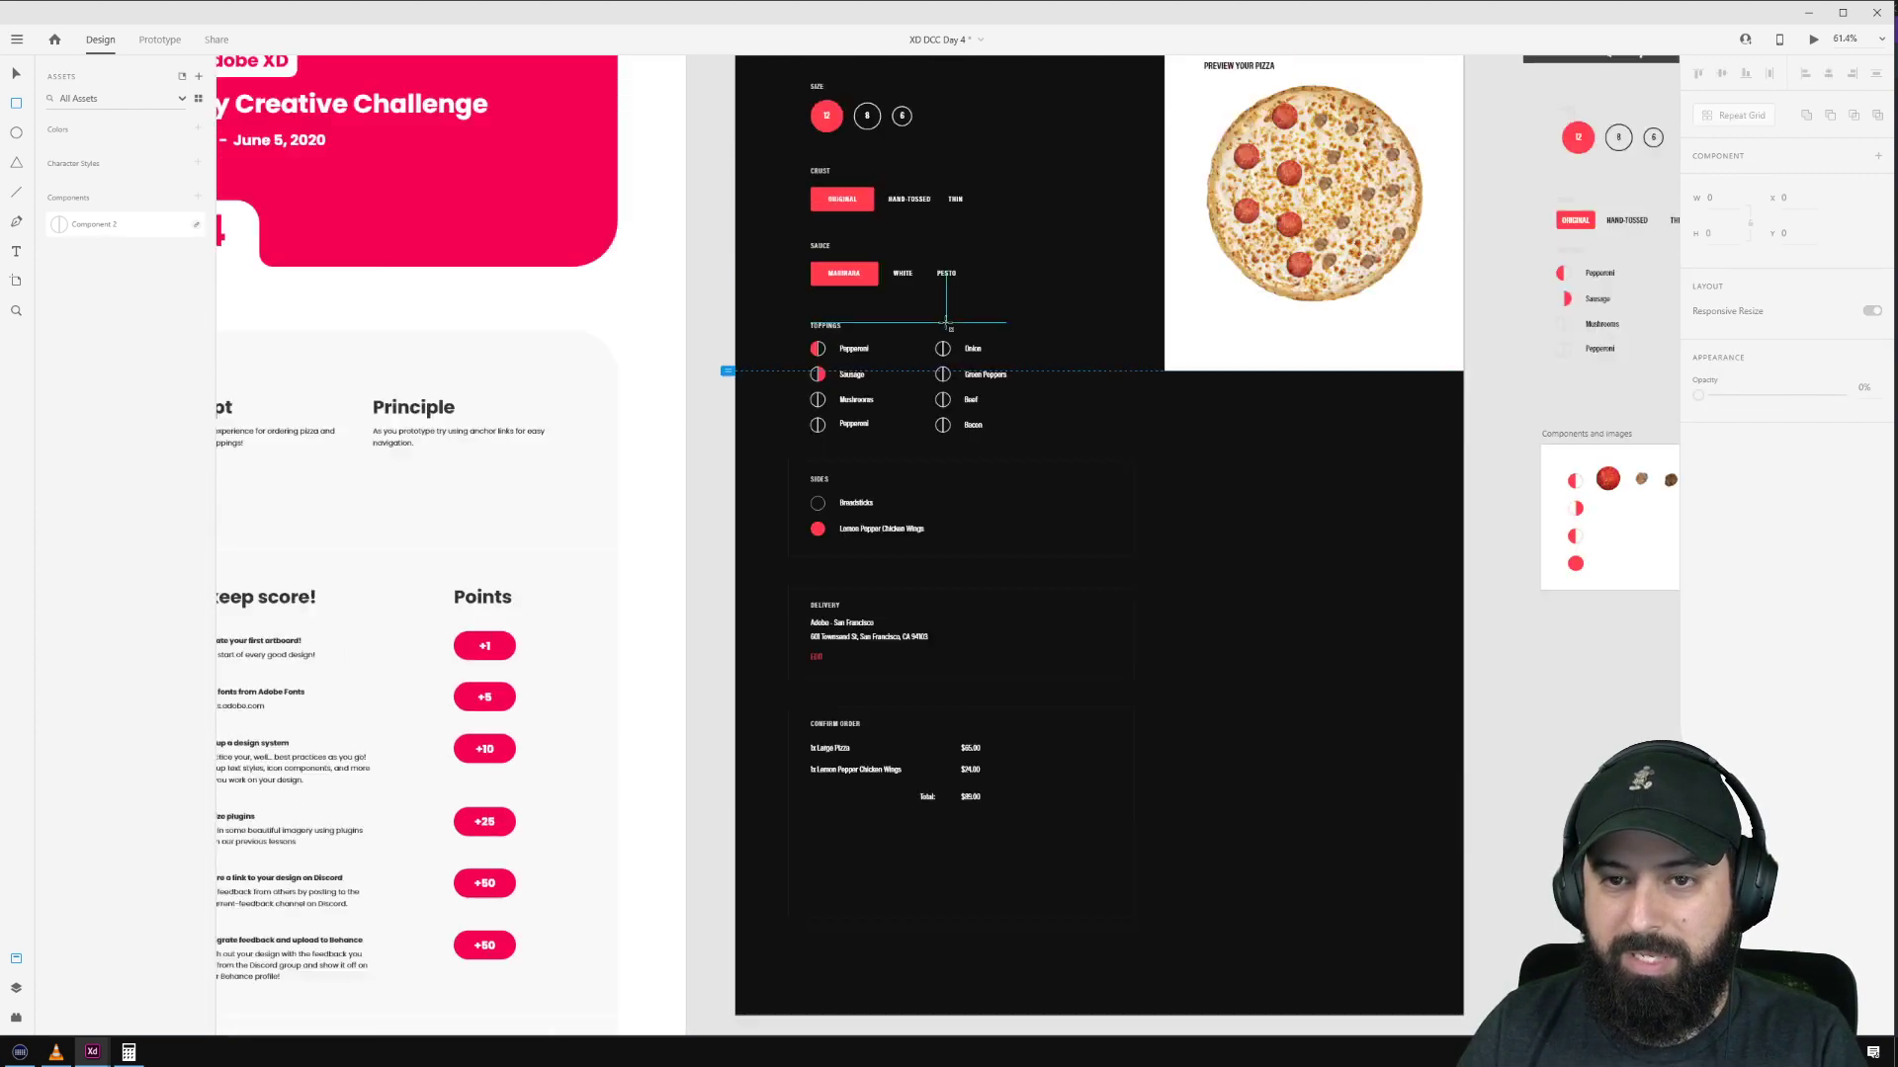
scroll(946, 321, "up", 1)
key("v")
left_click(862, 231)
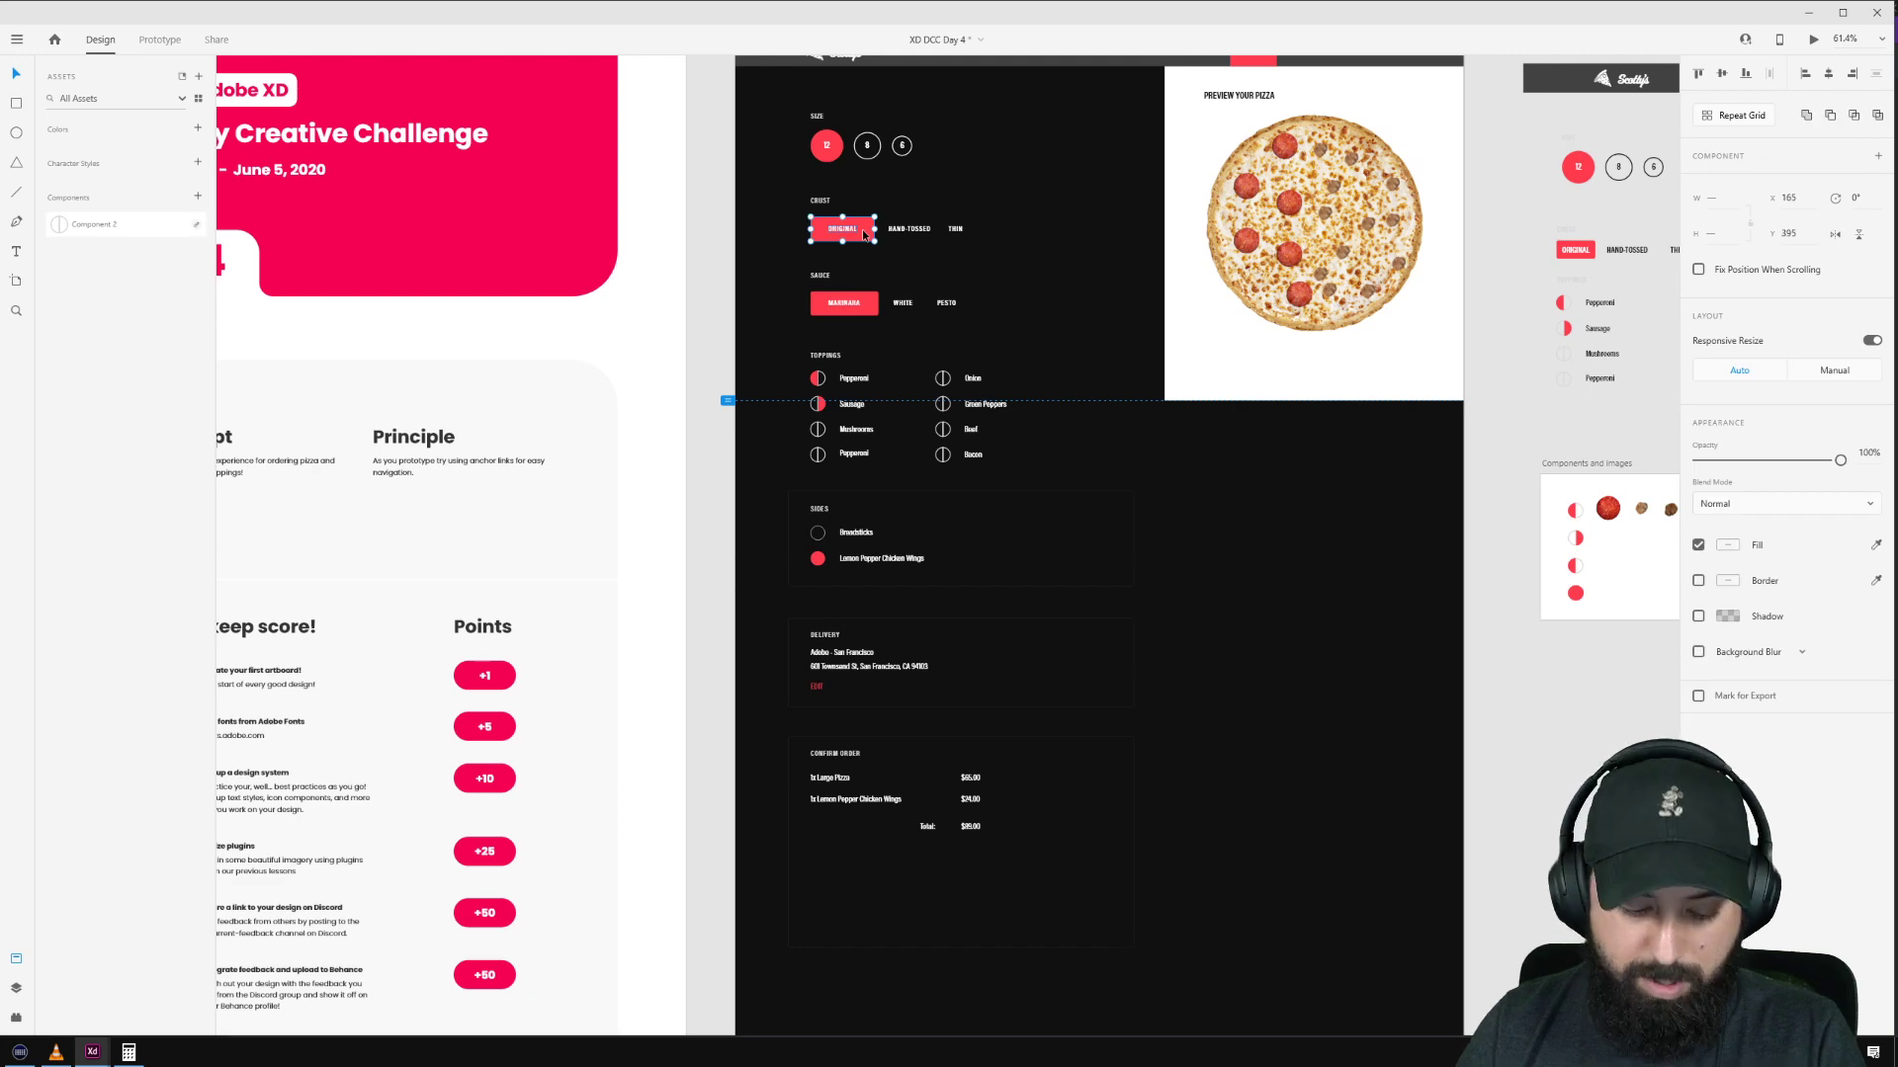
key("ctrl+c")
scroll(879, 593, "down", 5)
scroll(877, 627, "up", 5)
key("ctrl+v")
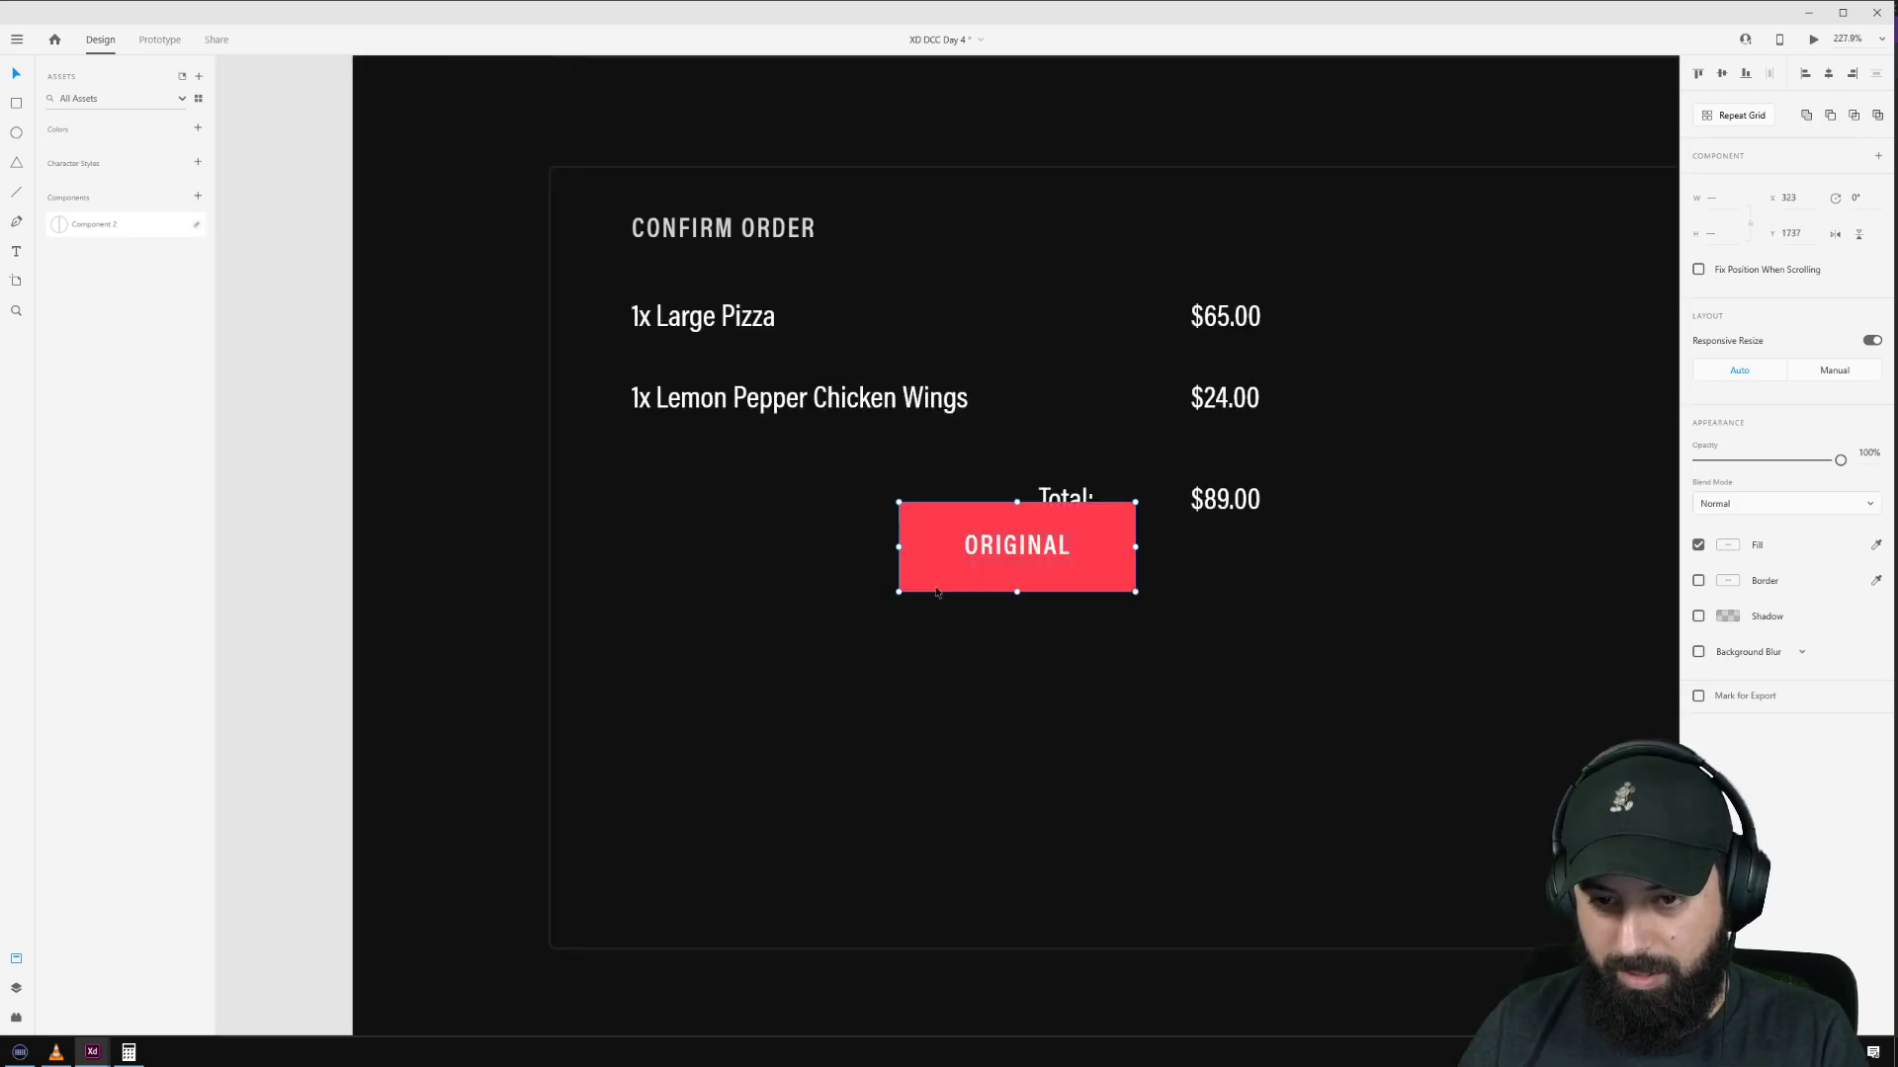
left_click_drag(1022, 550, 756, 615)
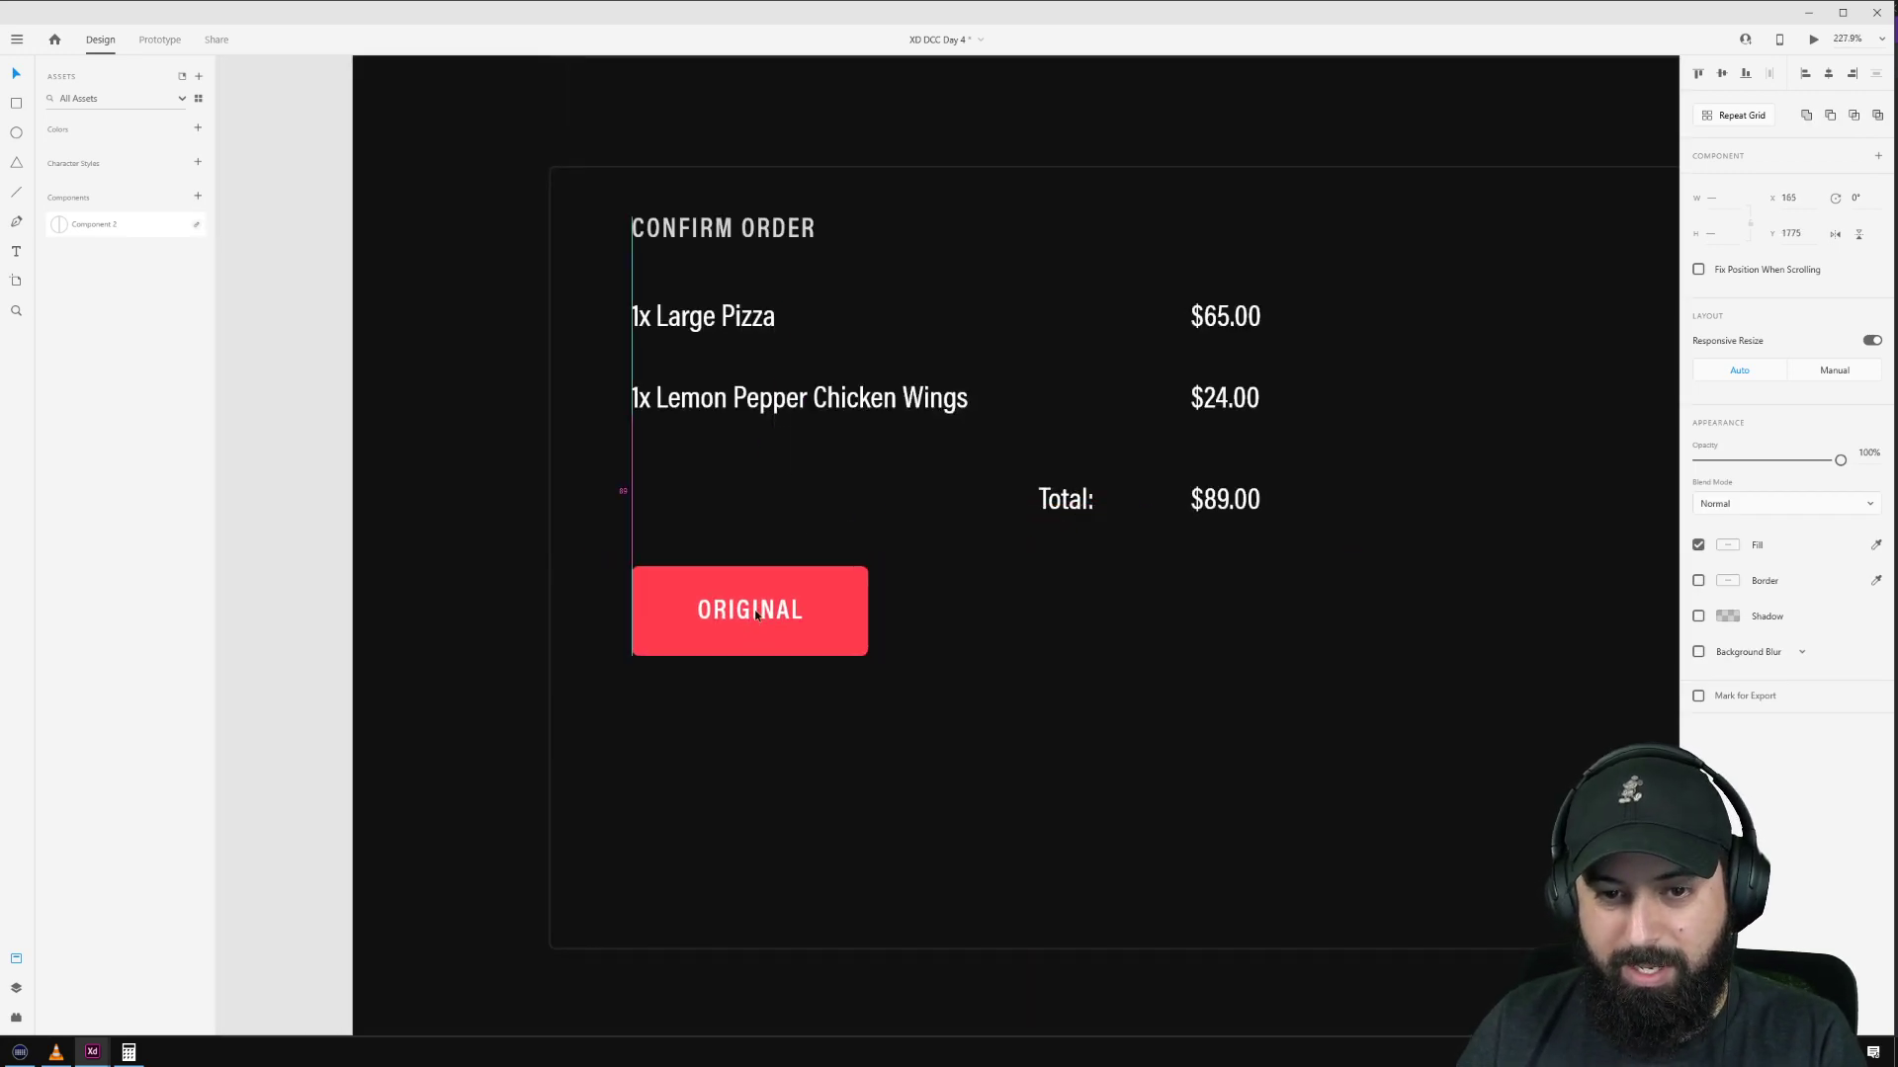
Step: Widen the copied button's red background to the right edge of the prices and centre its label on it
left_click(923, 597)
left_click(852, 615)
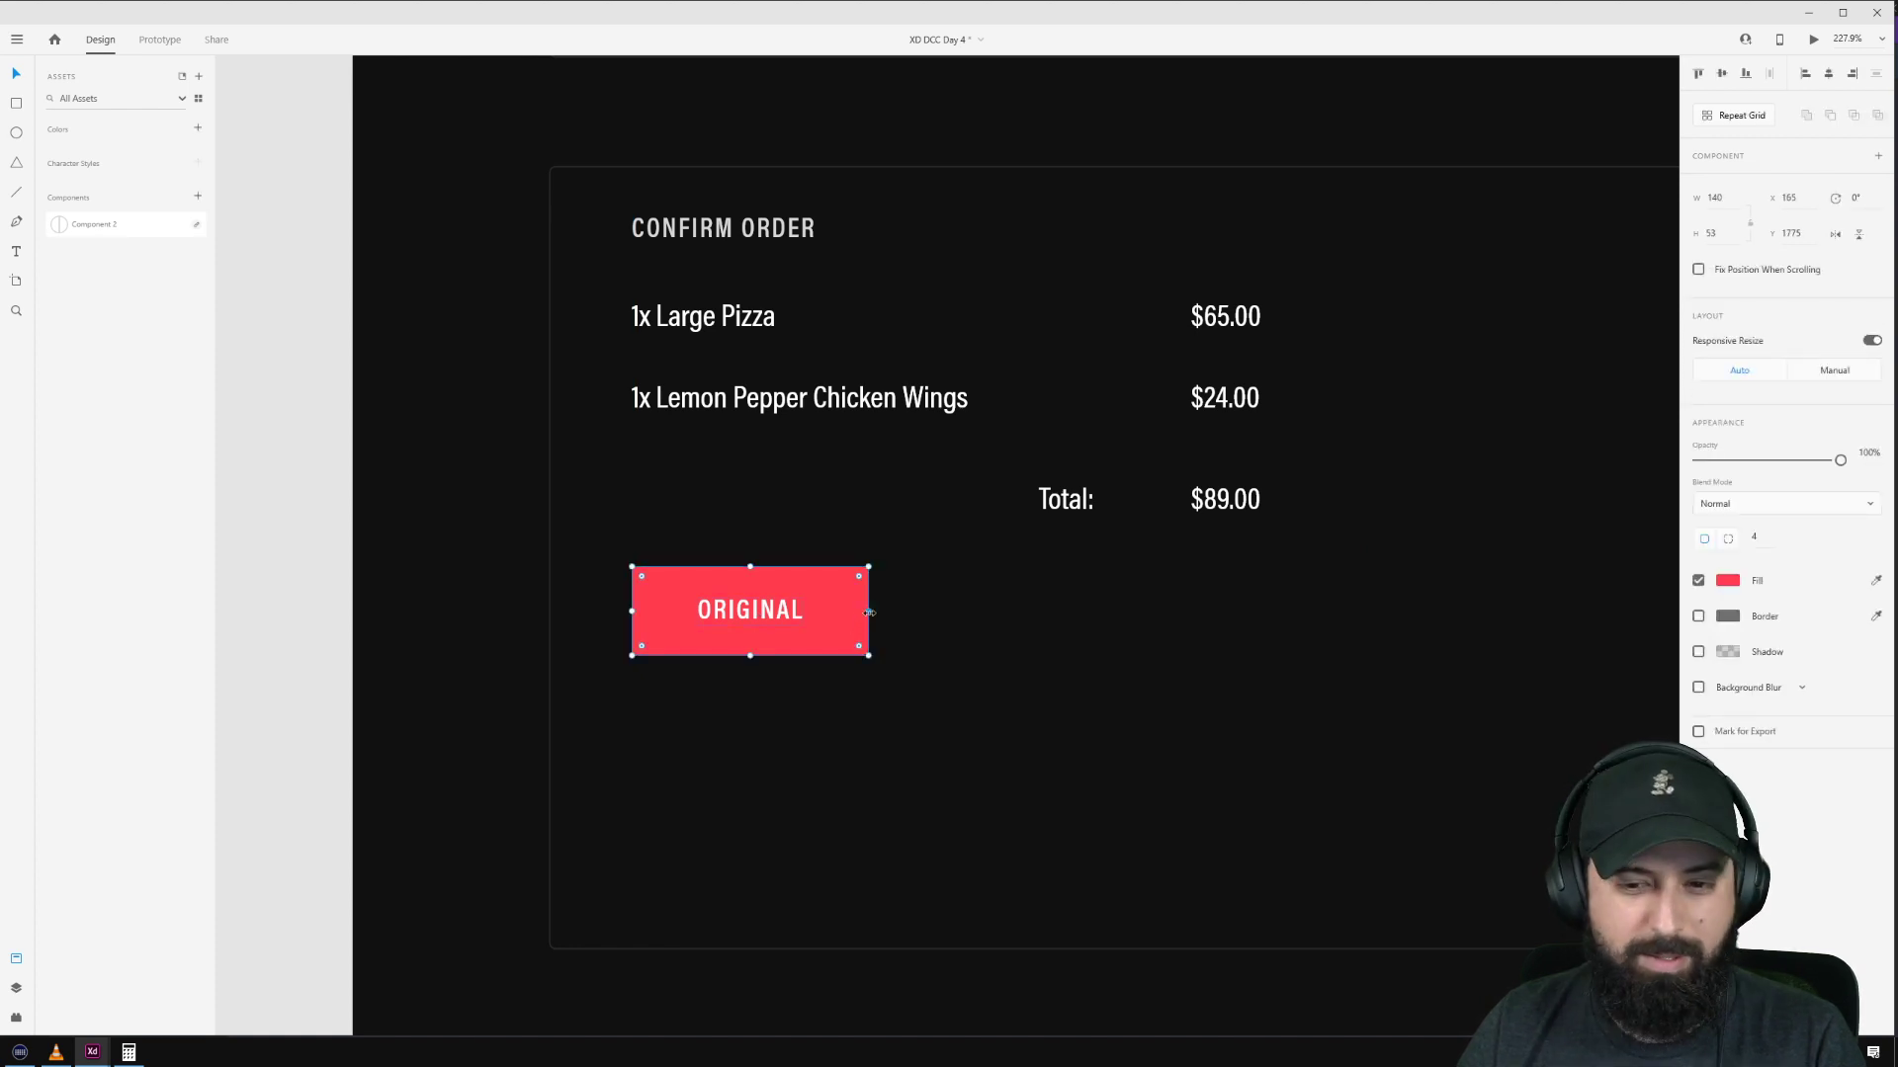
left_click_drag(868, 612, 1260, 611)
left_click(1311, 607)
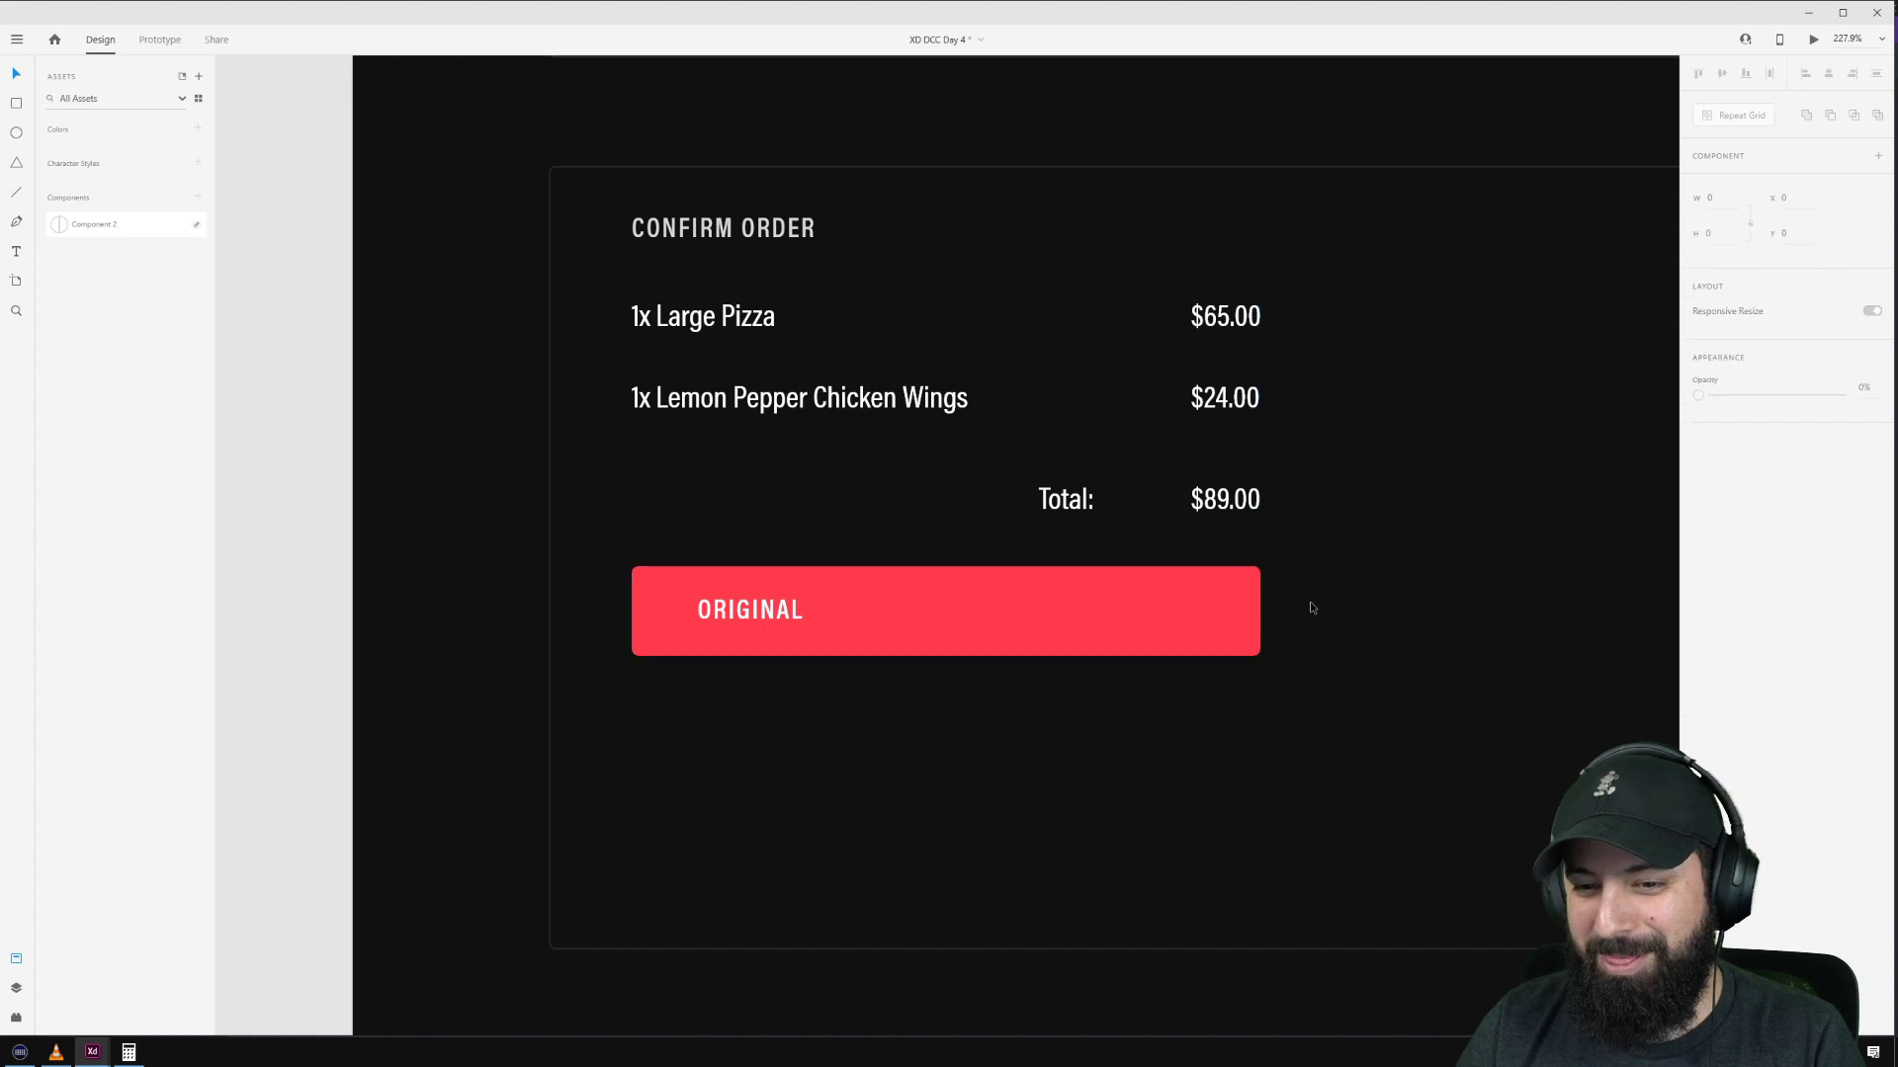
left_click(741, 618)
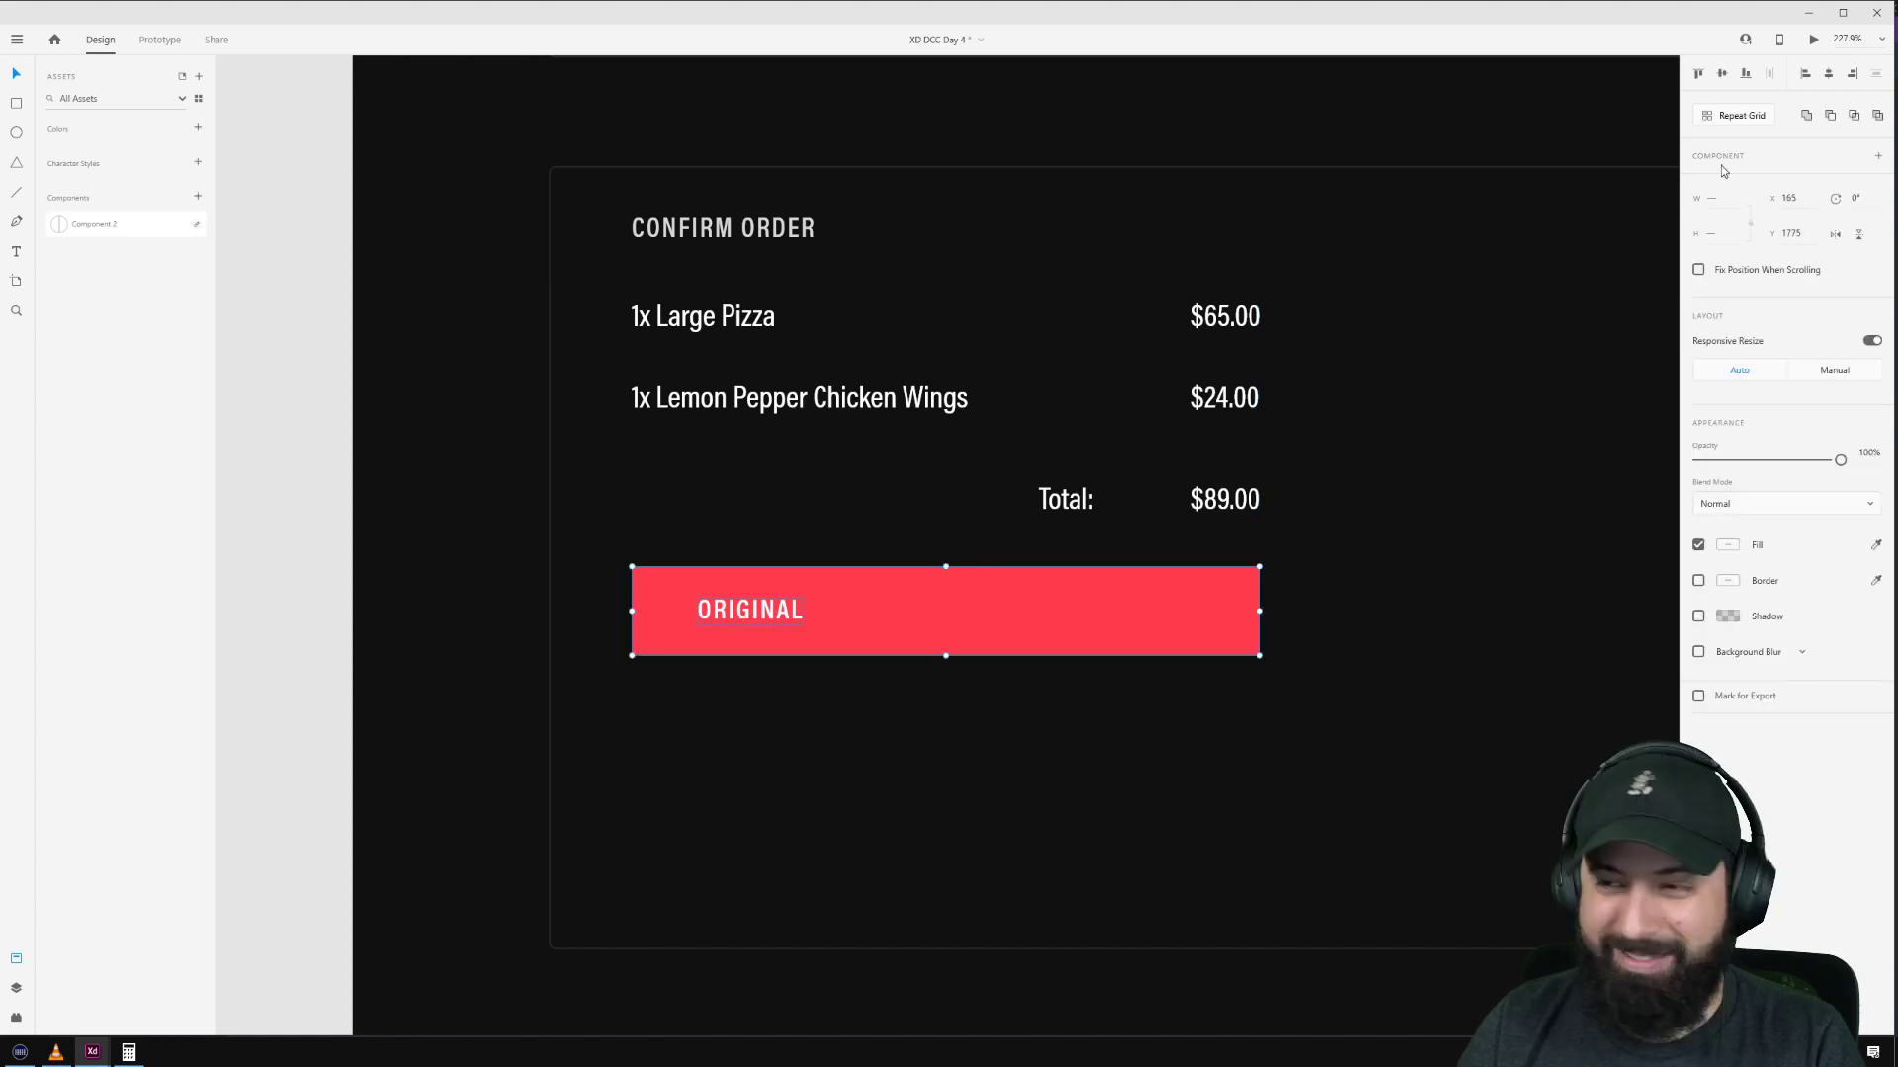
left_click(1433, 551)
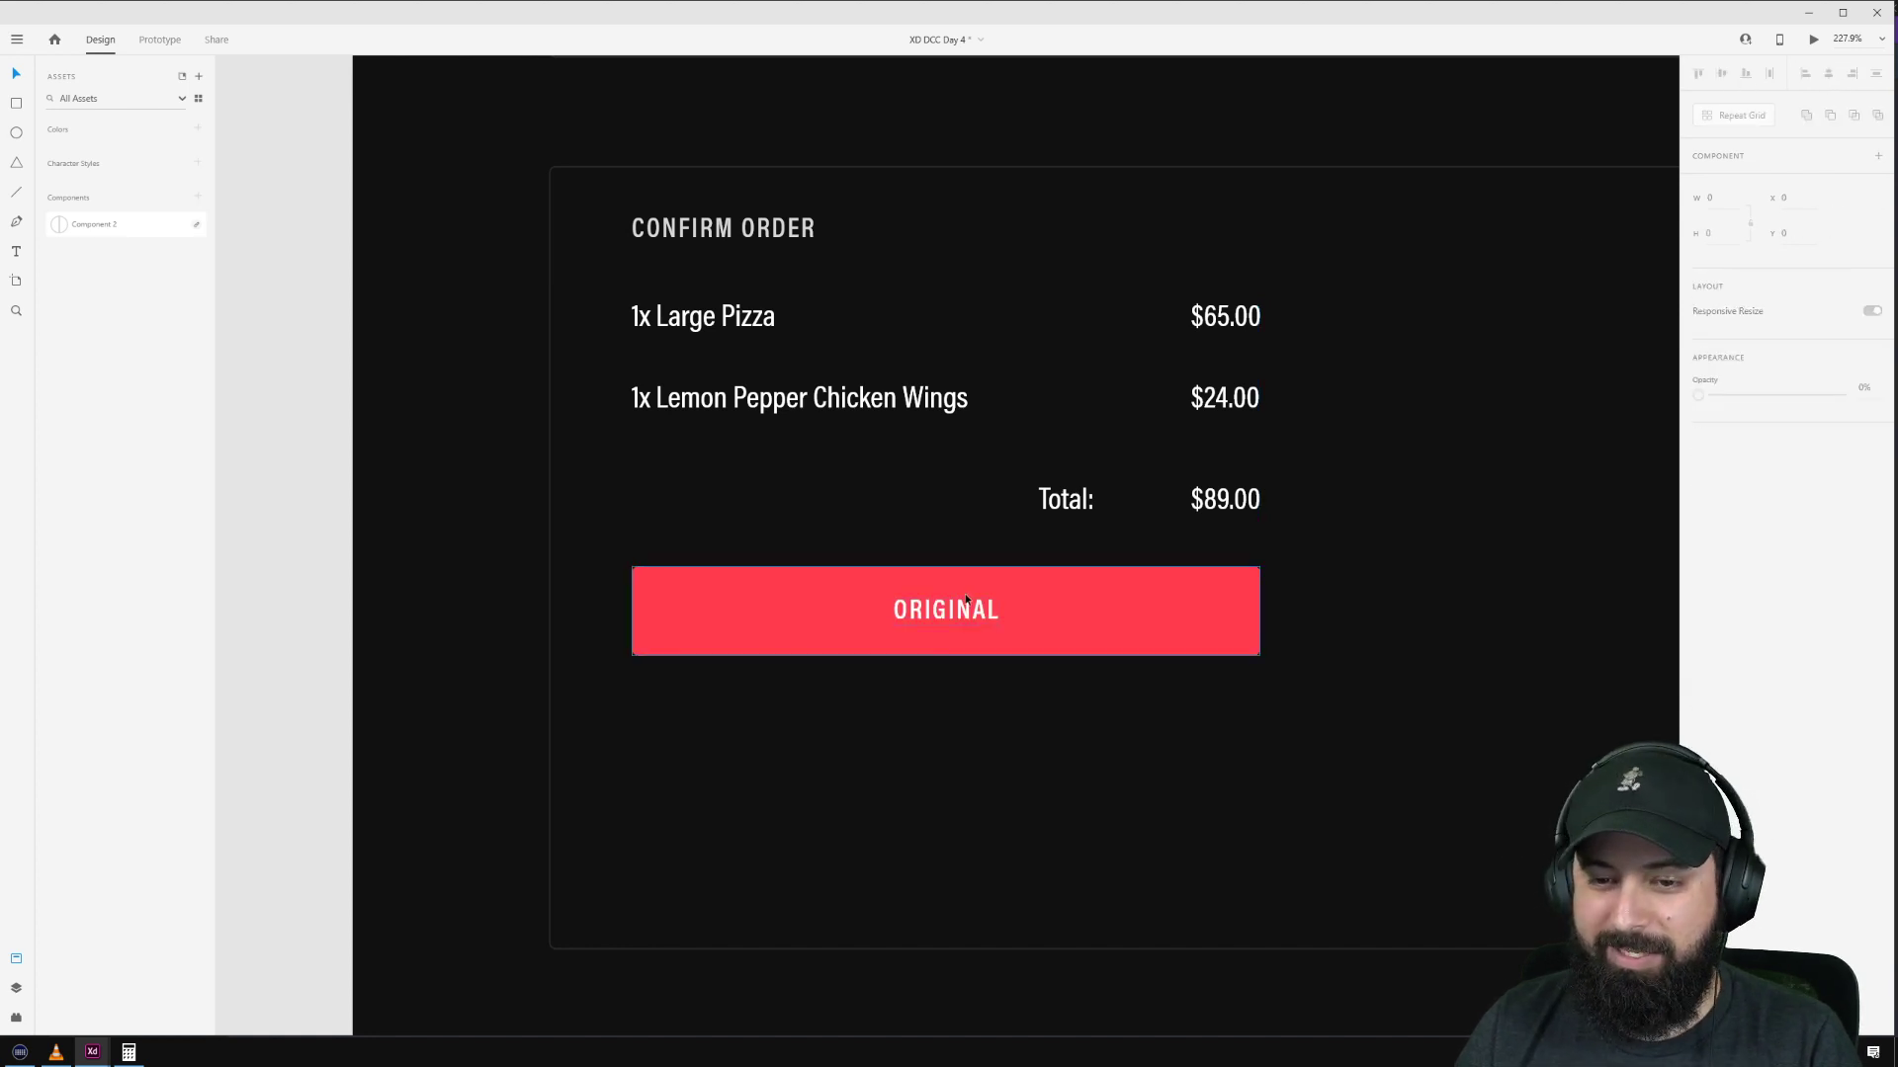
Step: Change the copied button's label to "ORDER NOW" and centre it again on the red background
double_click(958, 617)
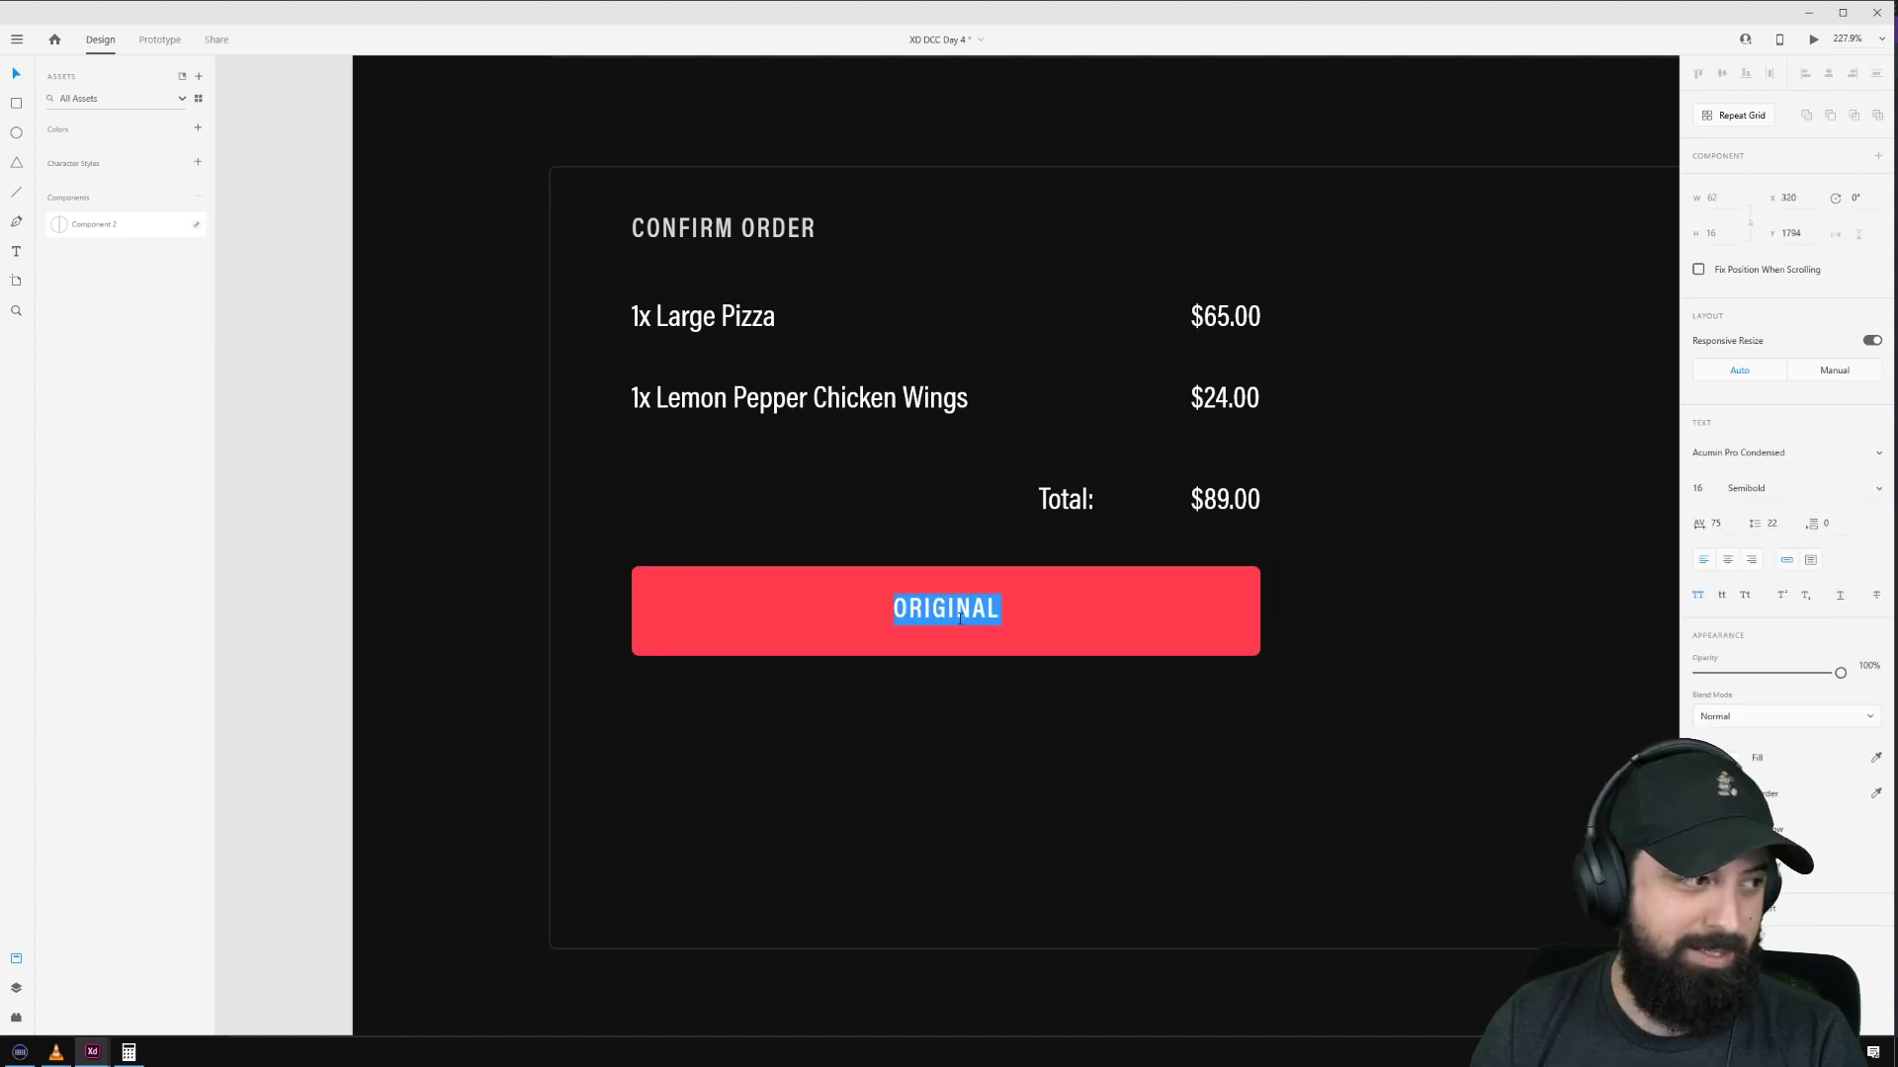
key("BackSpace")
type("ORDER NOW")
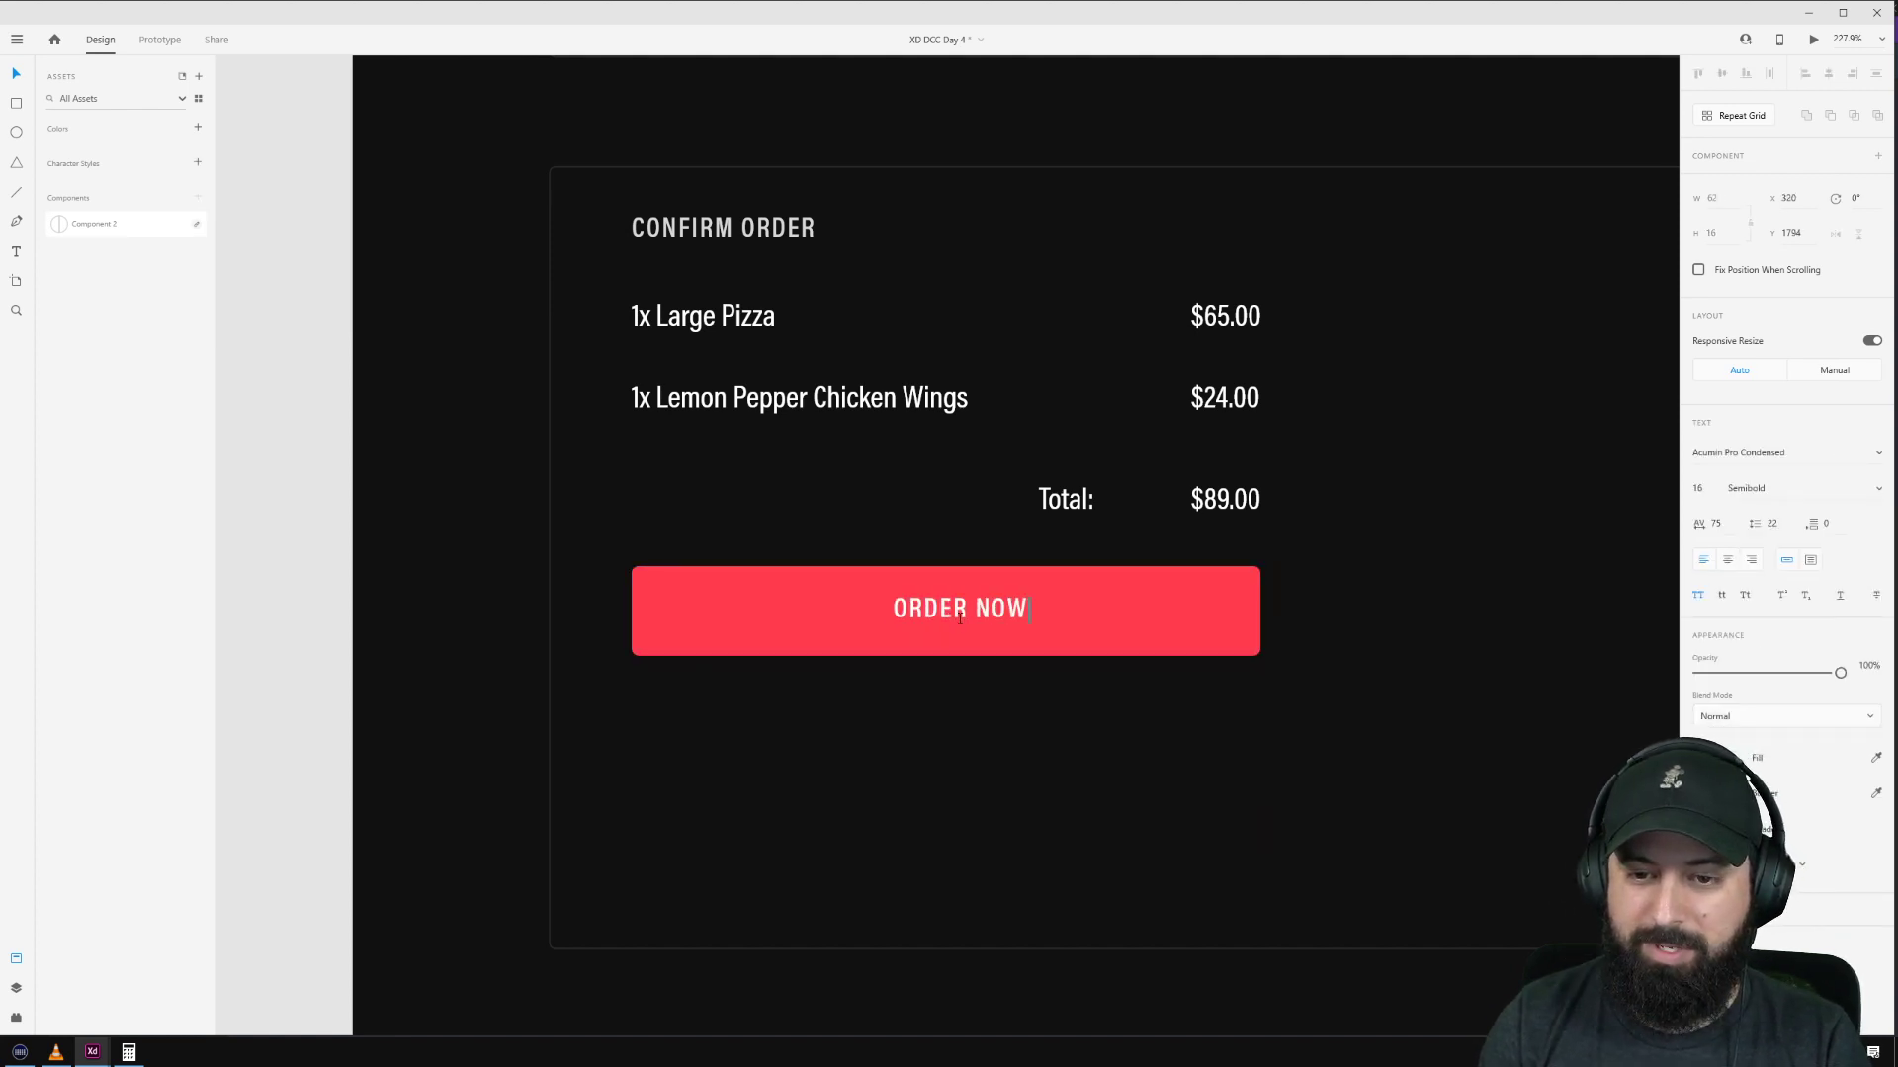
key("Escape")
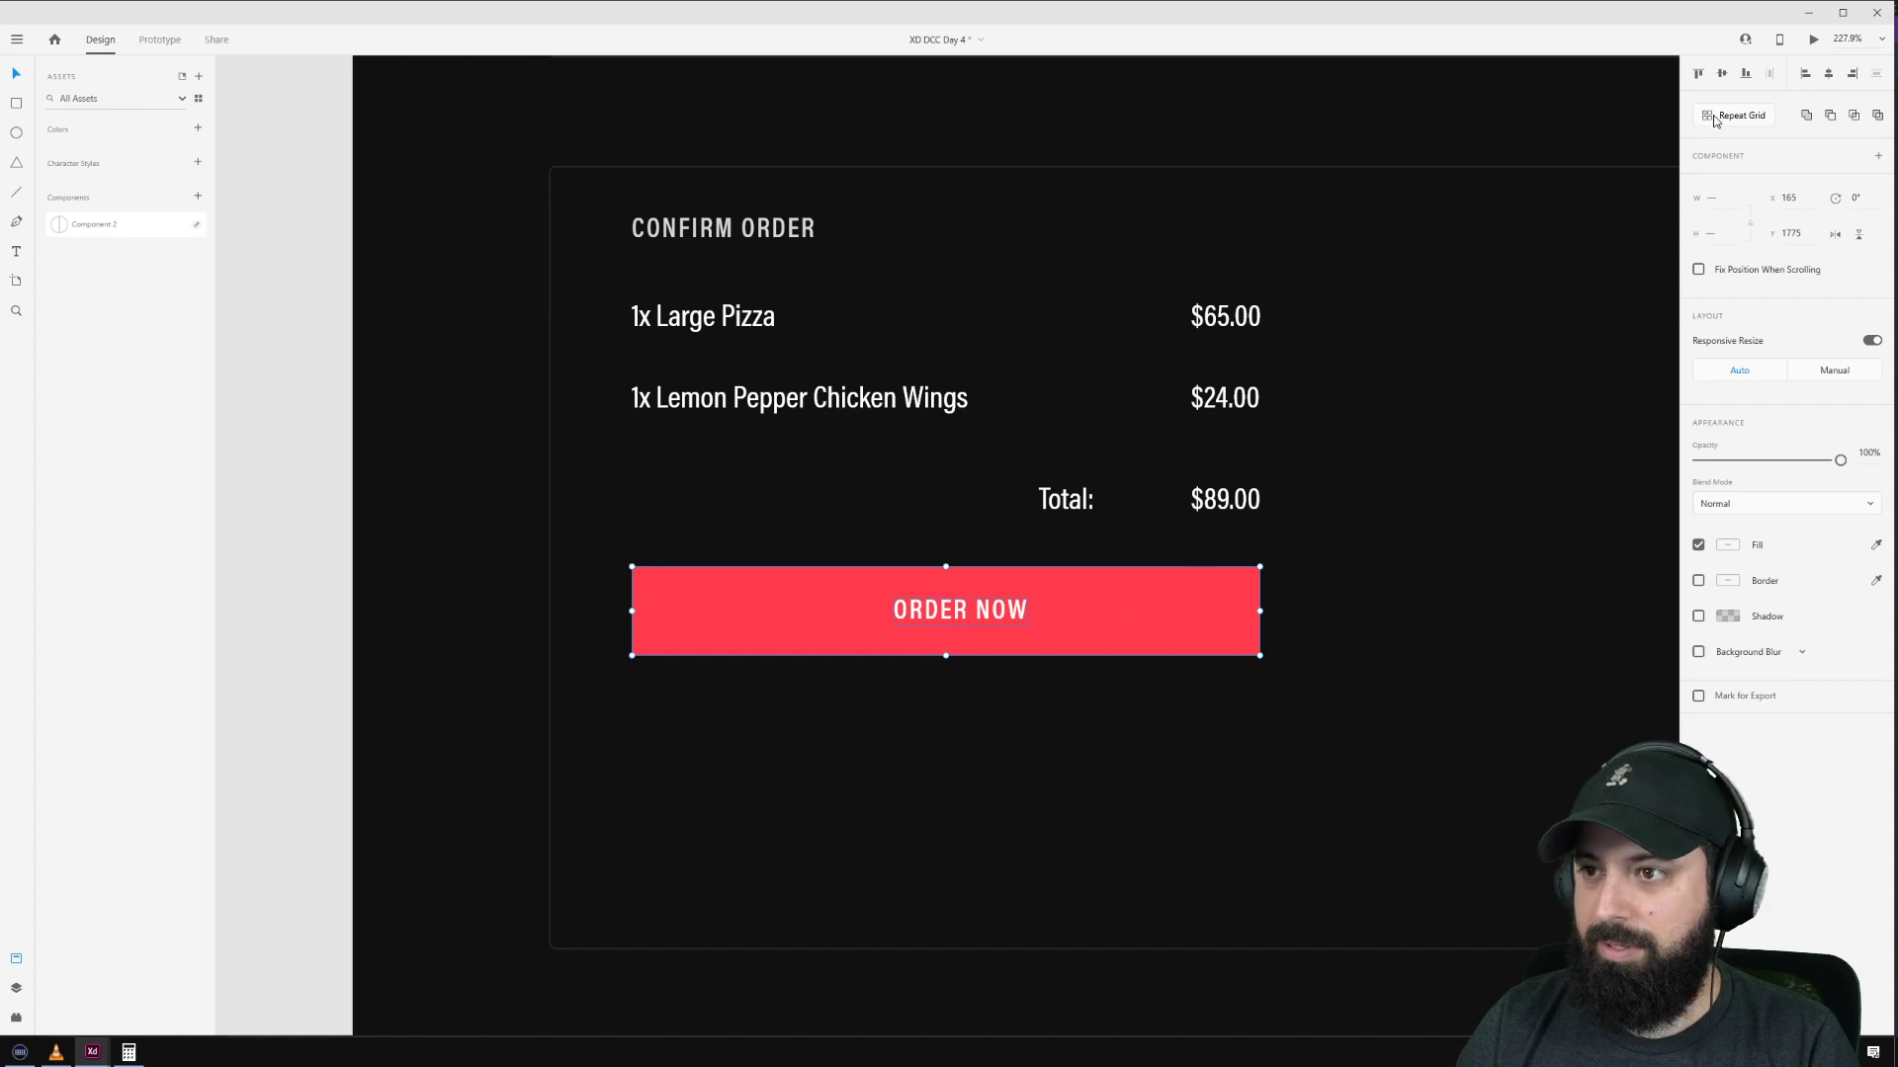
left_click(1389, 626)
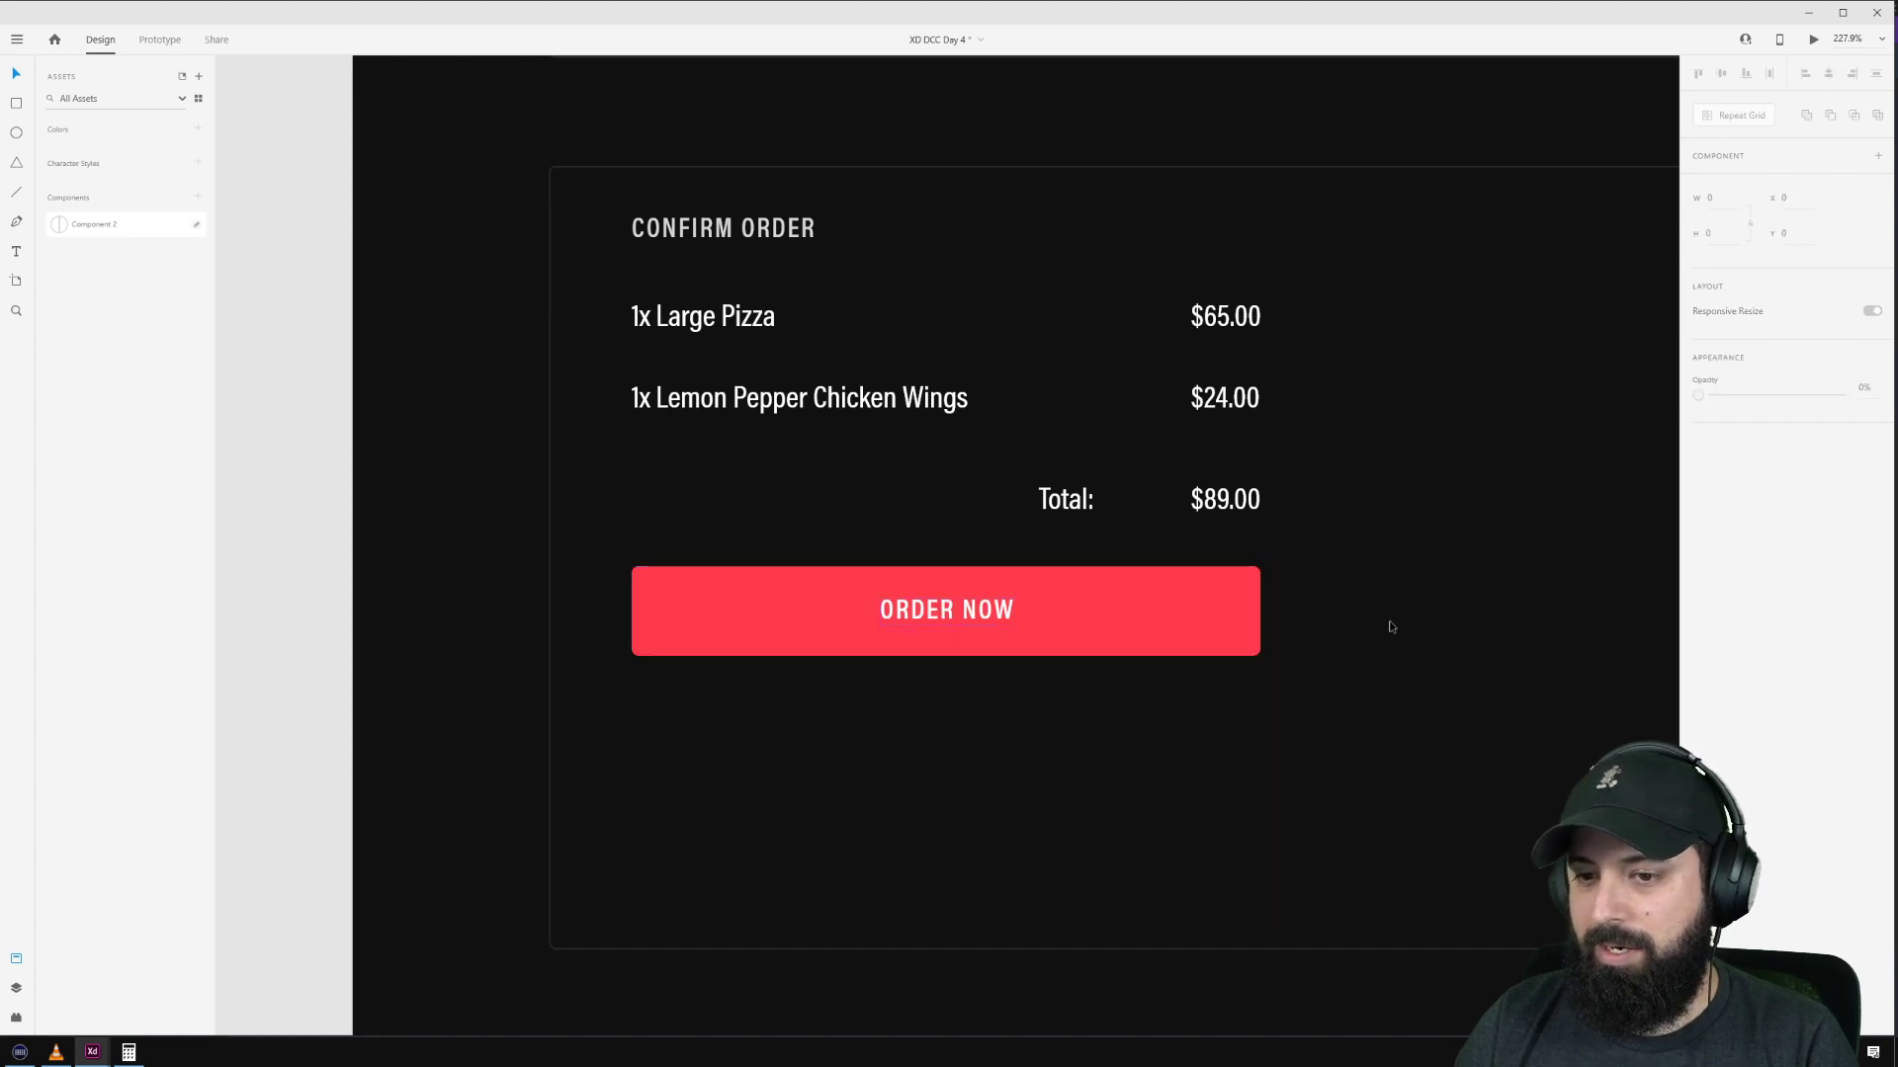
Step: Shorten the Confirm Order box to a height of about 349, ending just below the ORDER NOW button
scroll(1385, 623, "down", 5)
left_click_drag(940, 584, 560, 514)
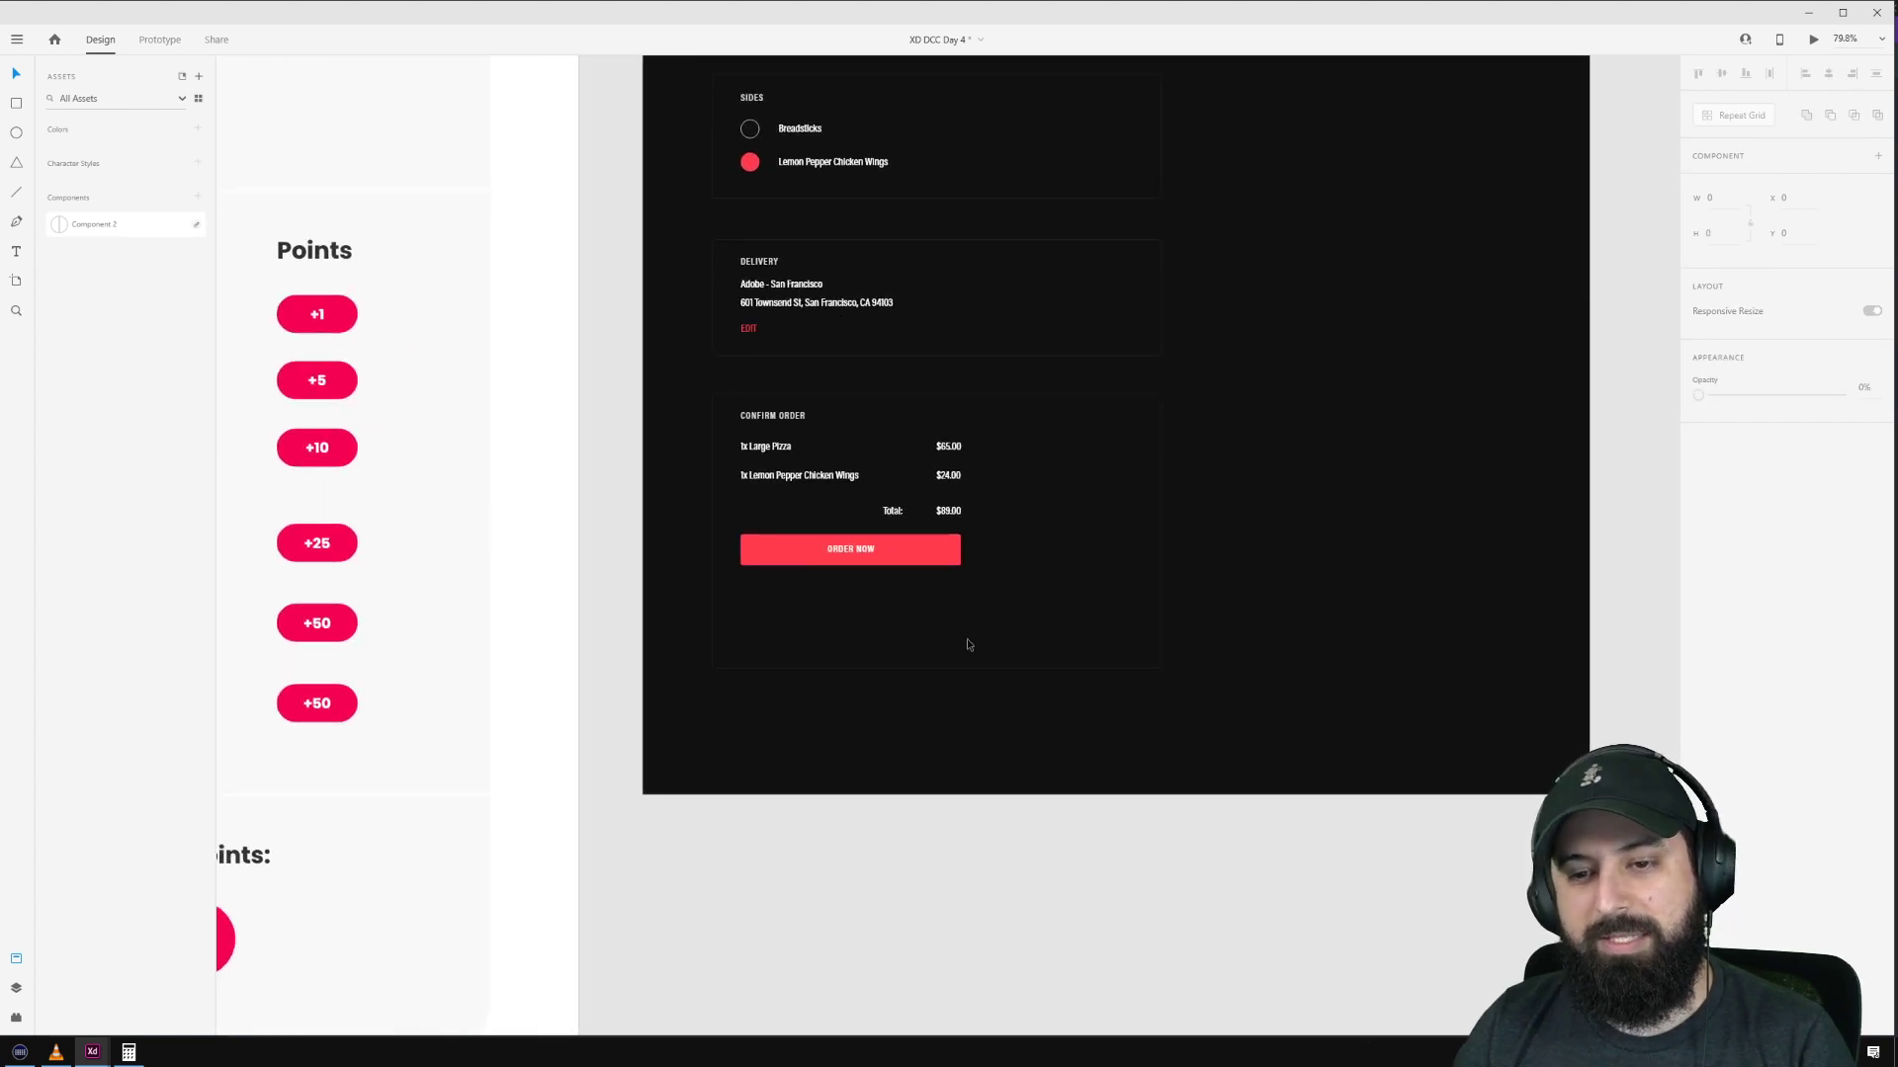
left_click(941, 664)
left_click_drag(933, 667, 935, 600)
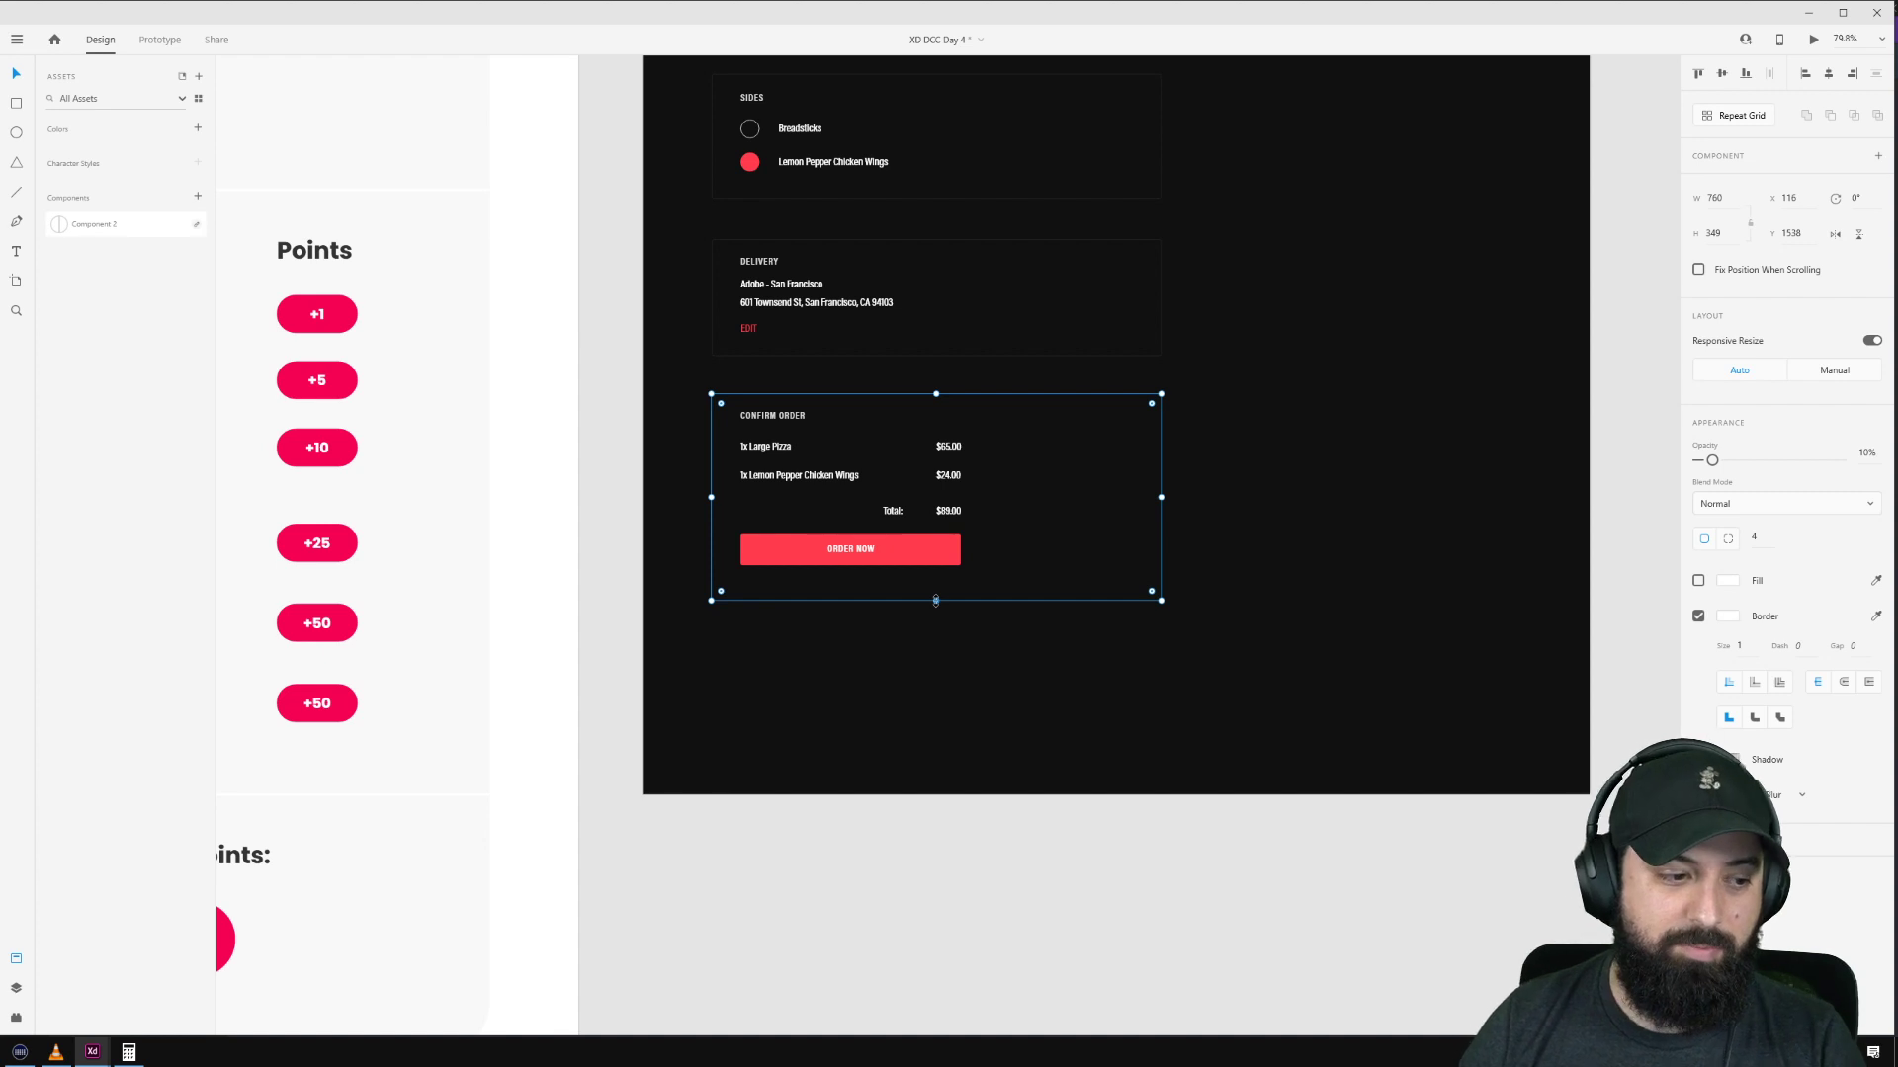
left_click(1295, 530)
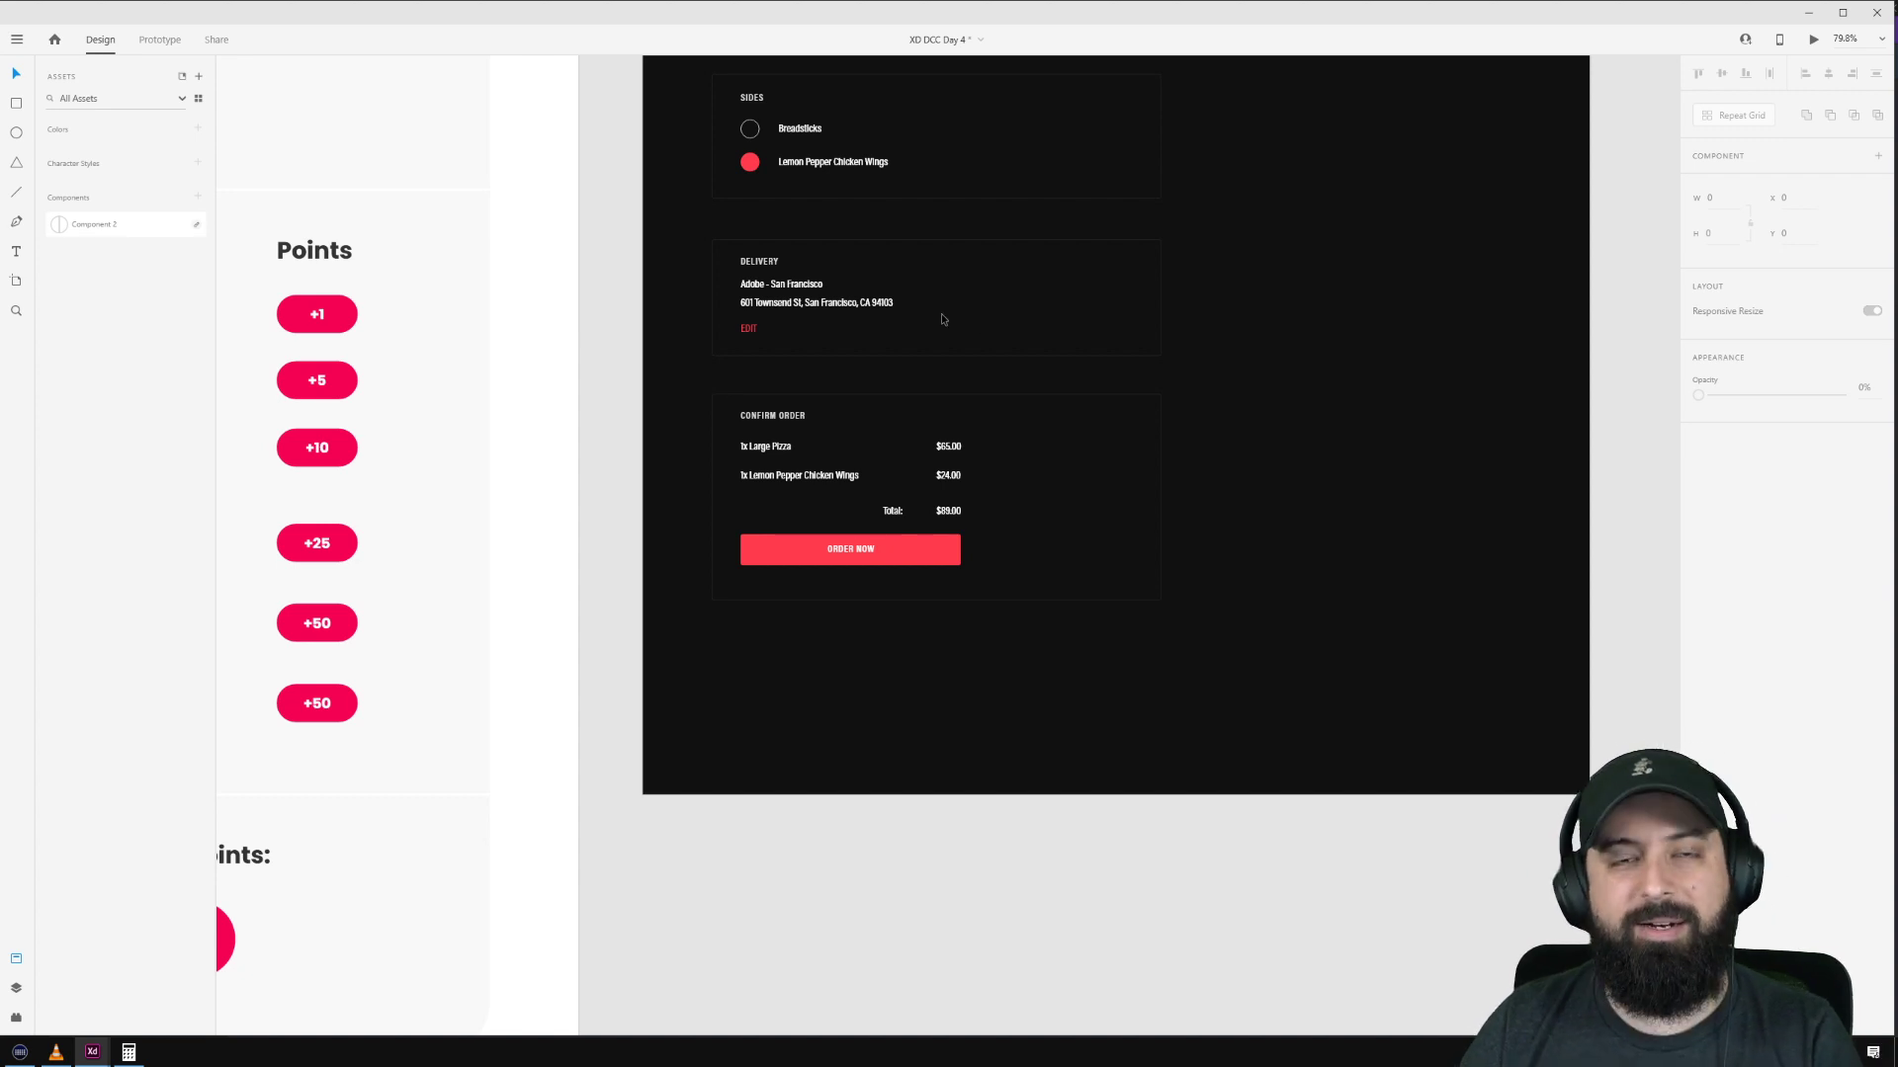
Step: Enlarge the Toppings box to a height of about 315 to enclose all topping rows, with its top edge at Y 659
scroll(939, 396, "up", 3)
scroll(939, 435, "up", 3)
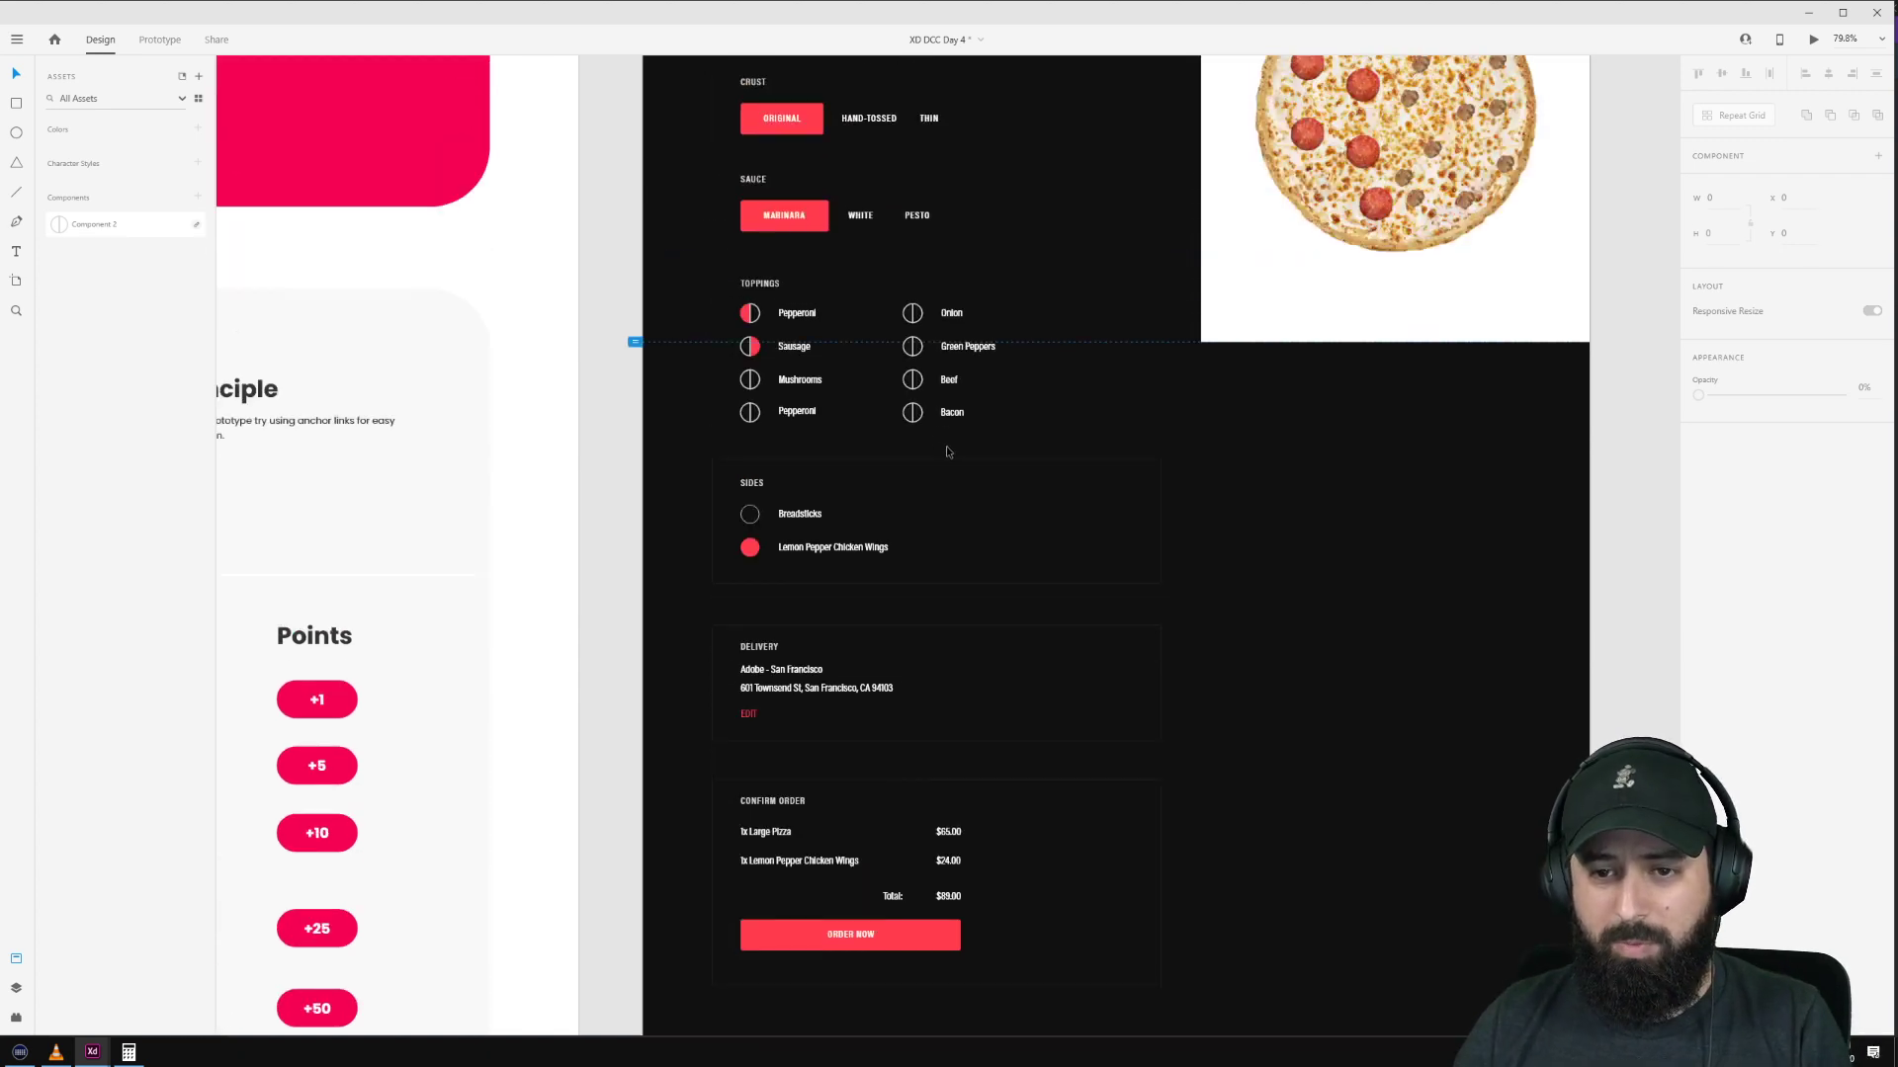
left_click(916, 390)
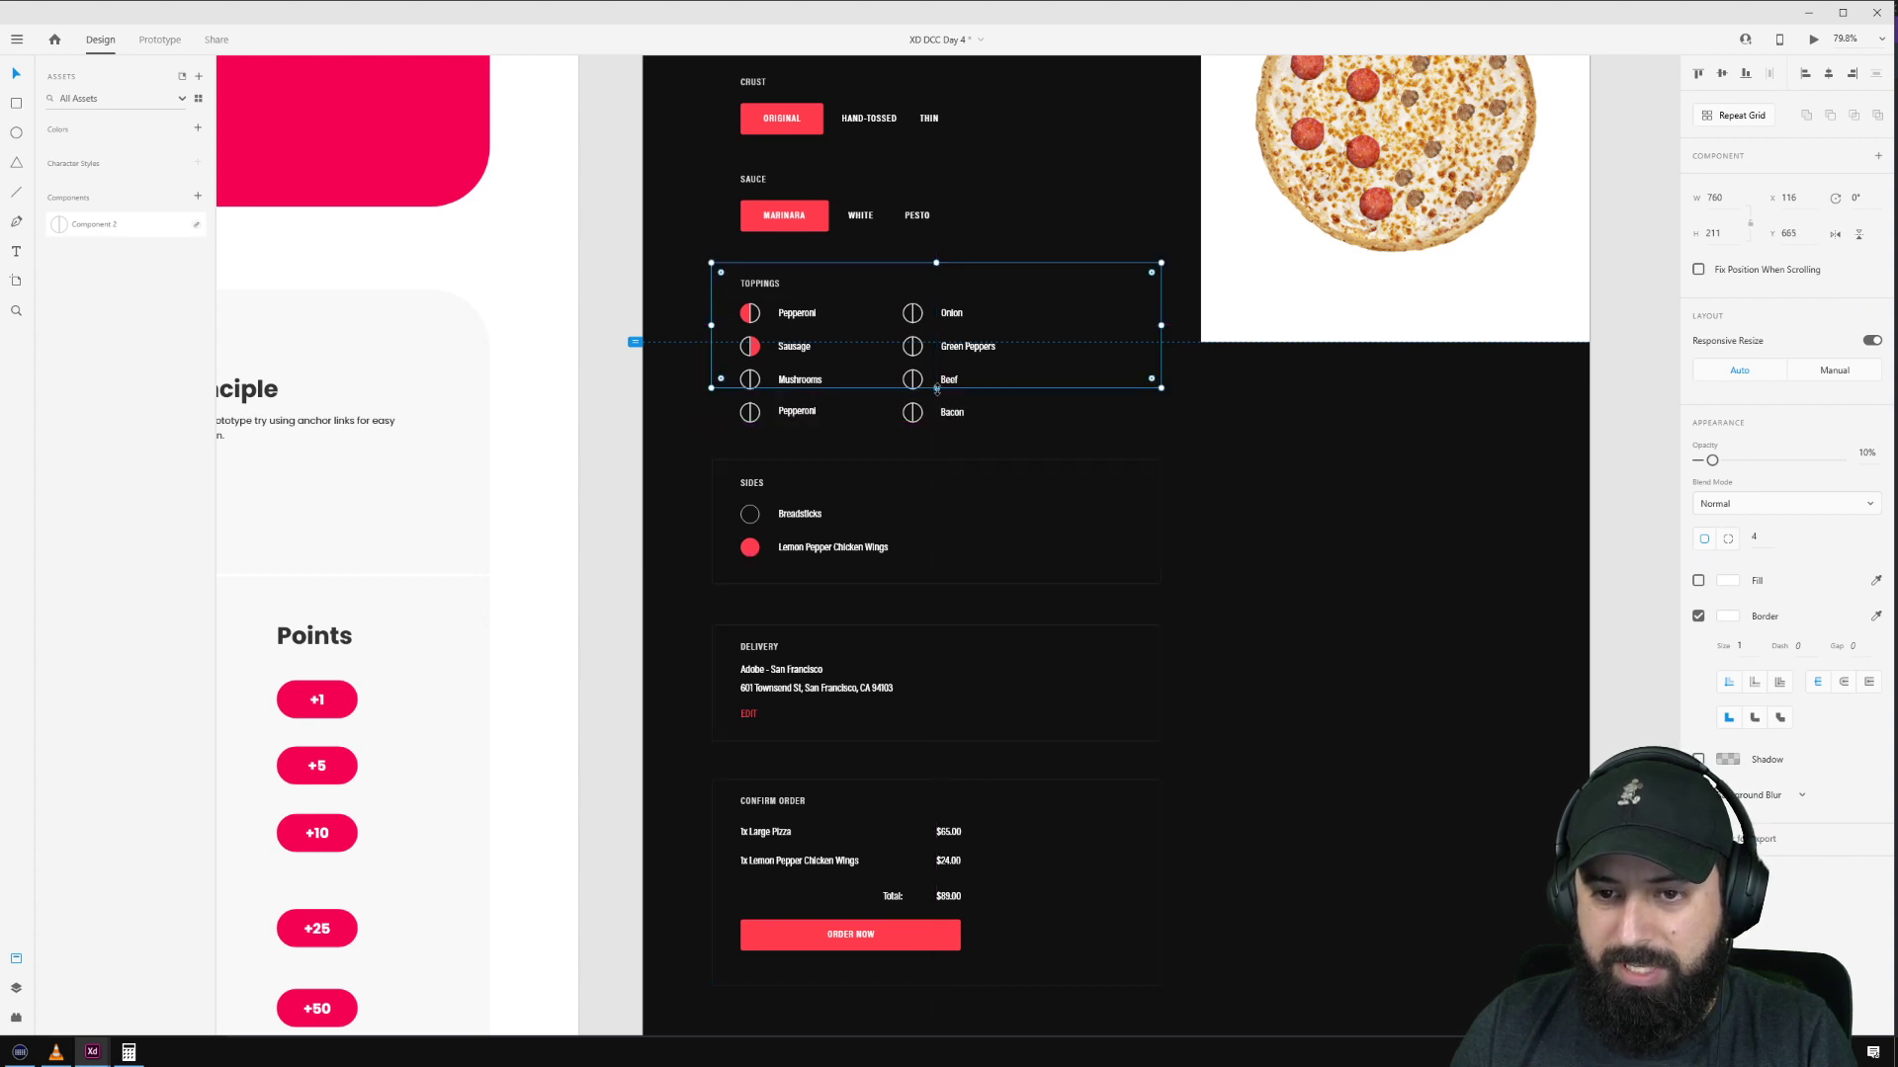
left_click_drag(936, 388, 935, 446)
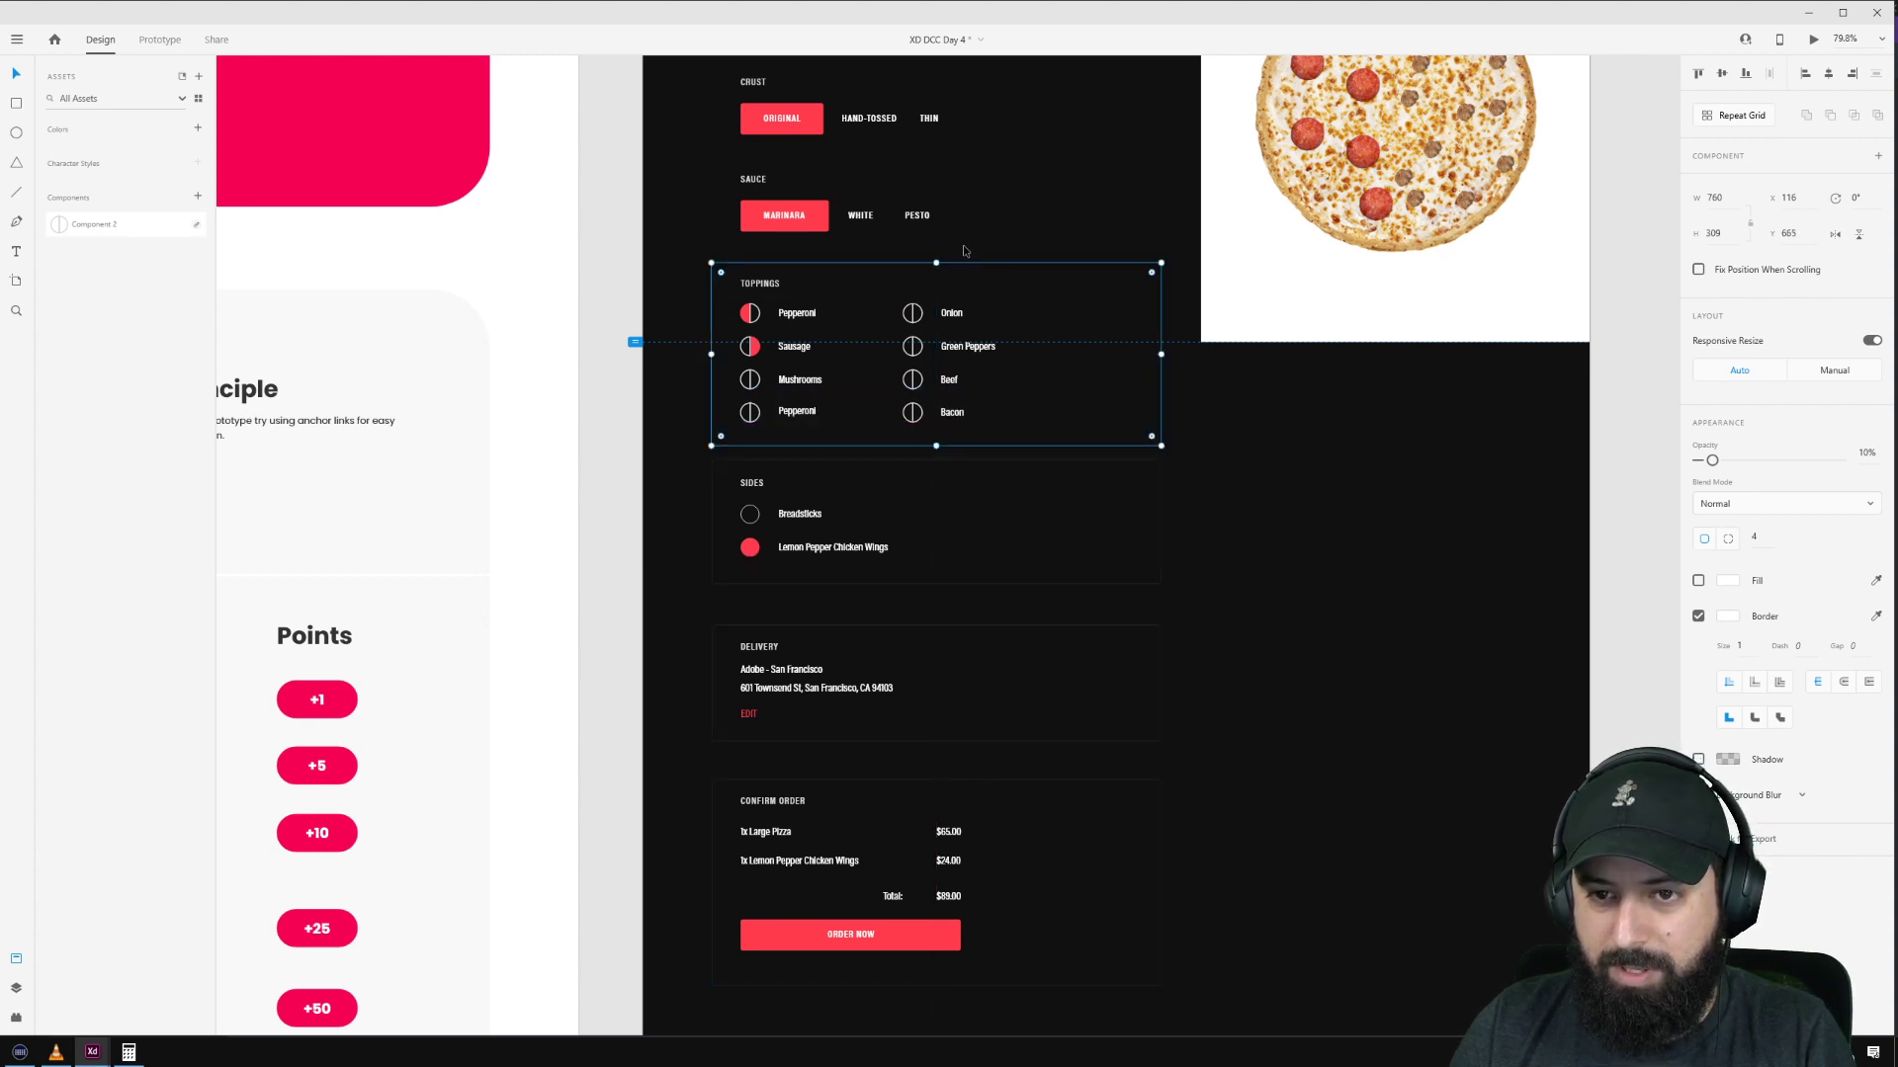
left_click_drag(936, 264, 936, 258)
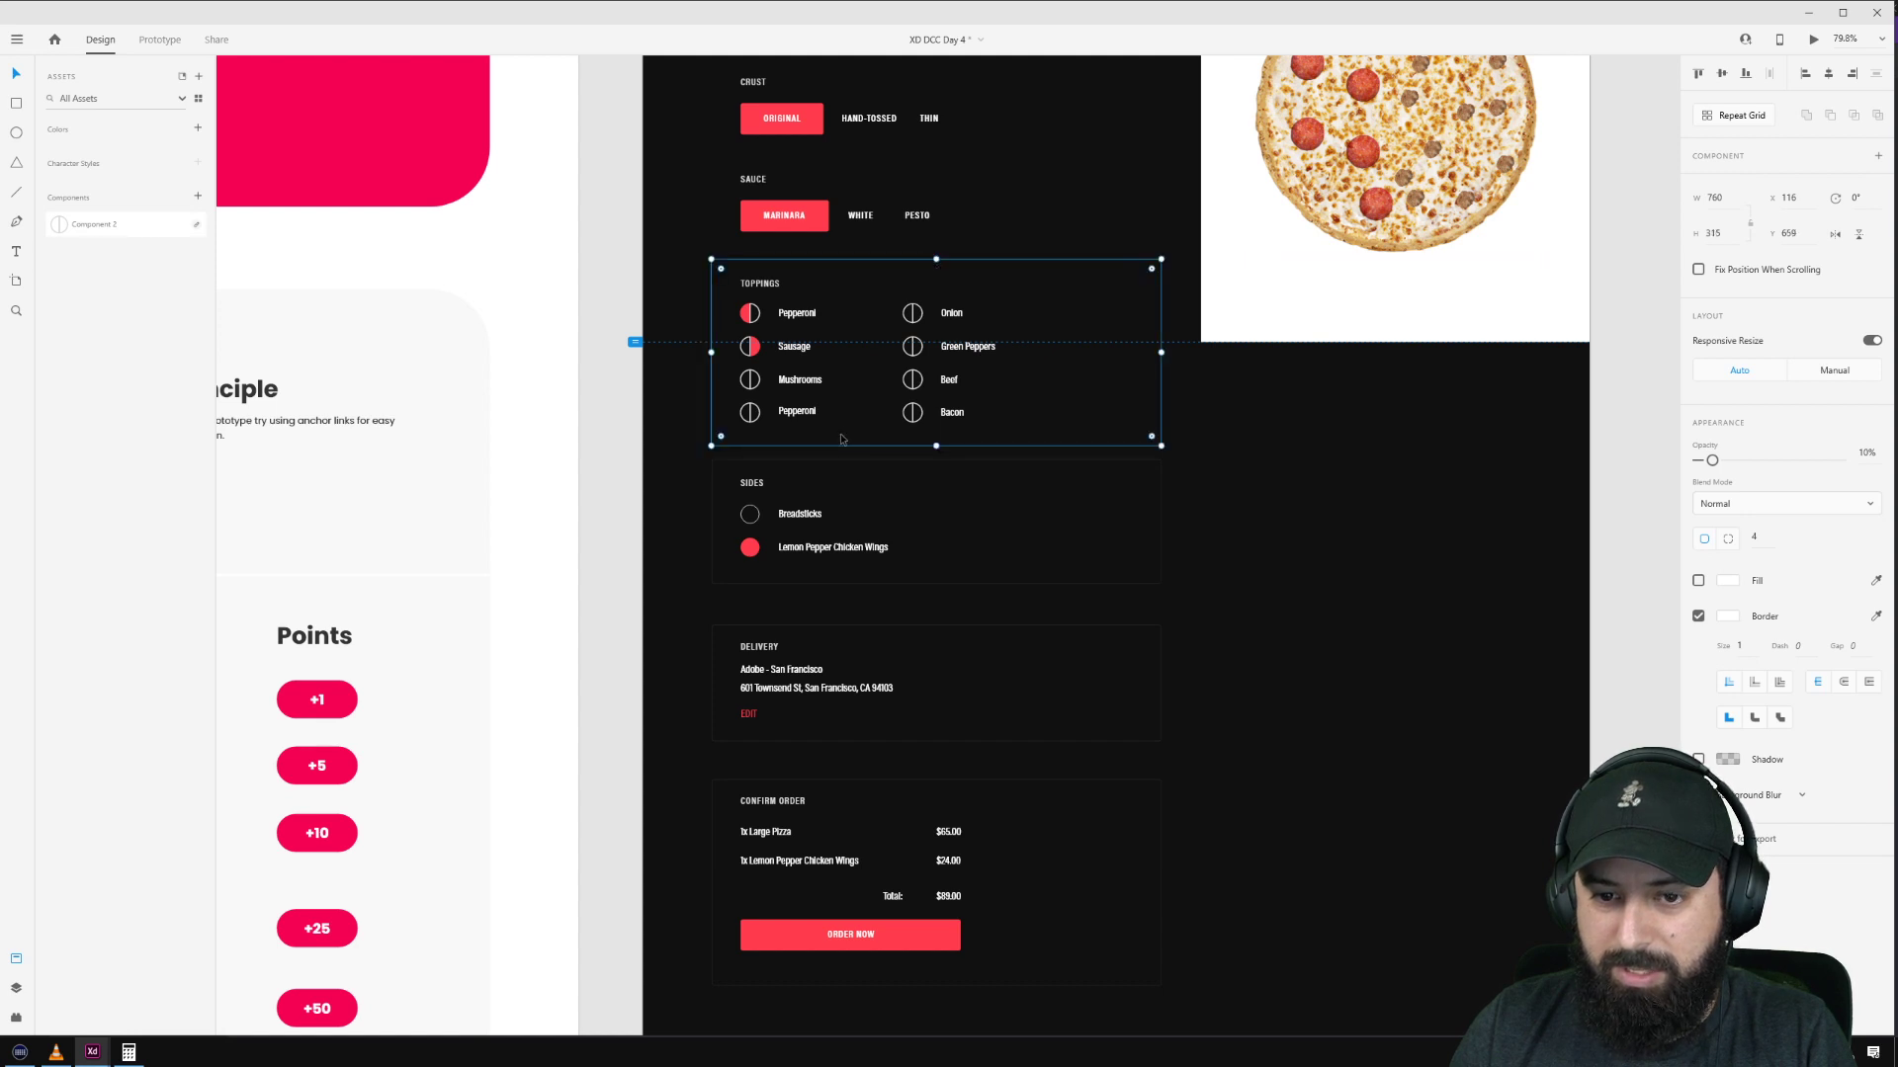
Step: Extend the top edge of the Confirm Order box slightly upward above its heading
scroll(1357, 612, "down", 3)
left_click(1357, 611)
left_click_drag(1306, 602, 689, 878)
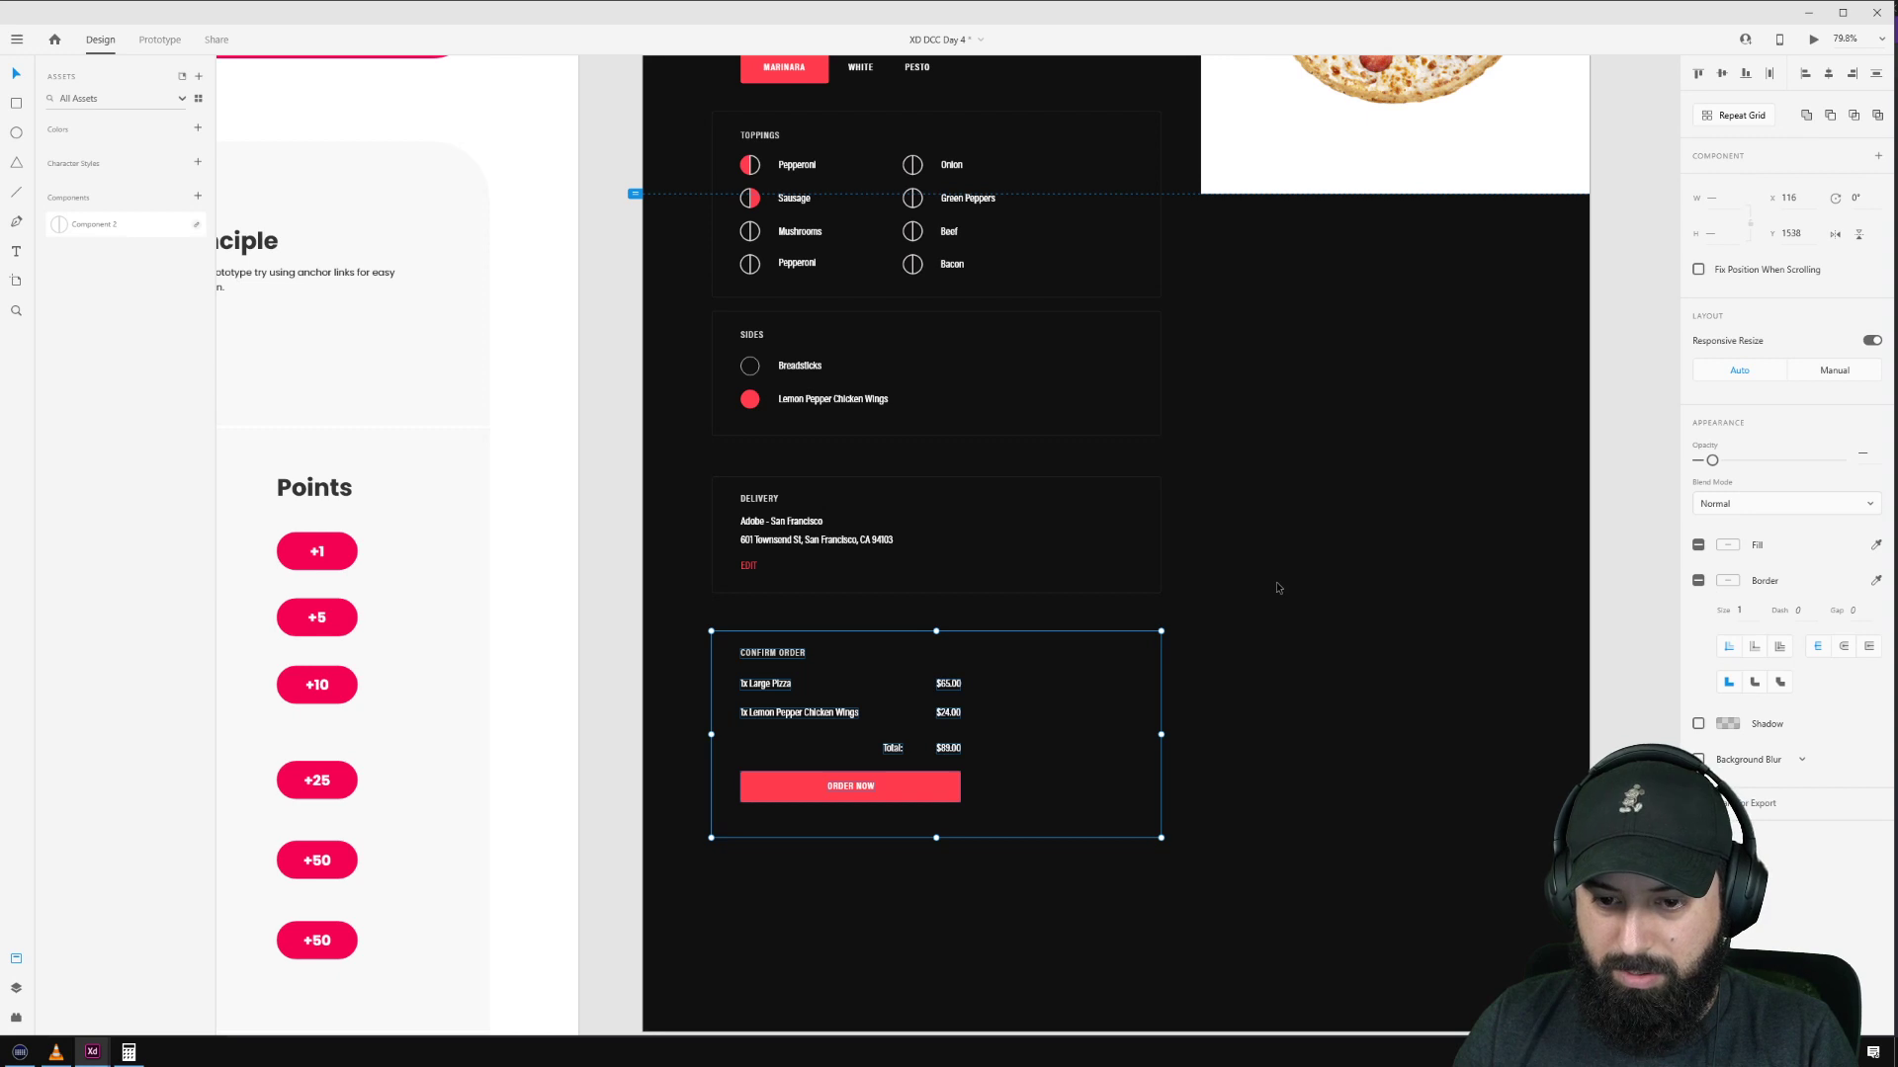
left_click(1201, 611)
left_click(976, 639)
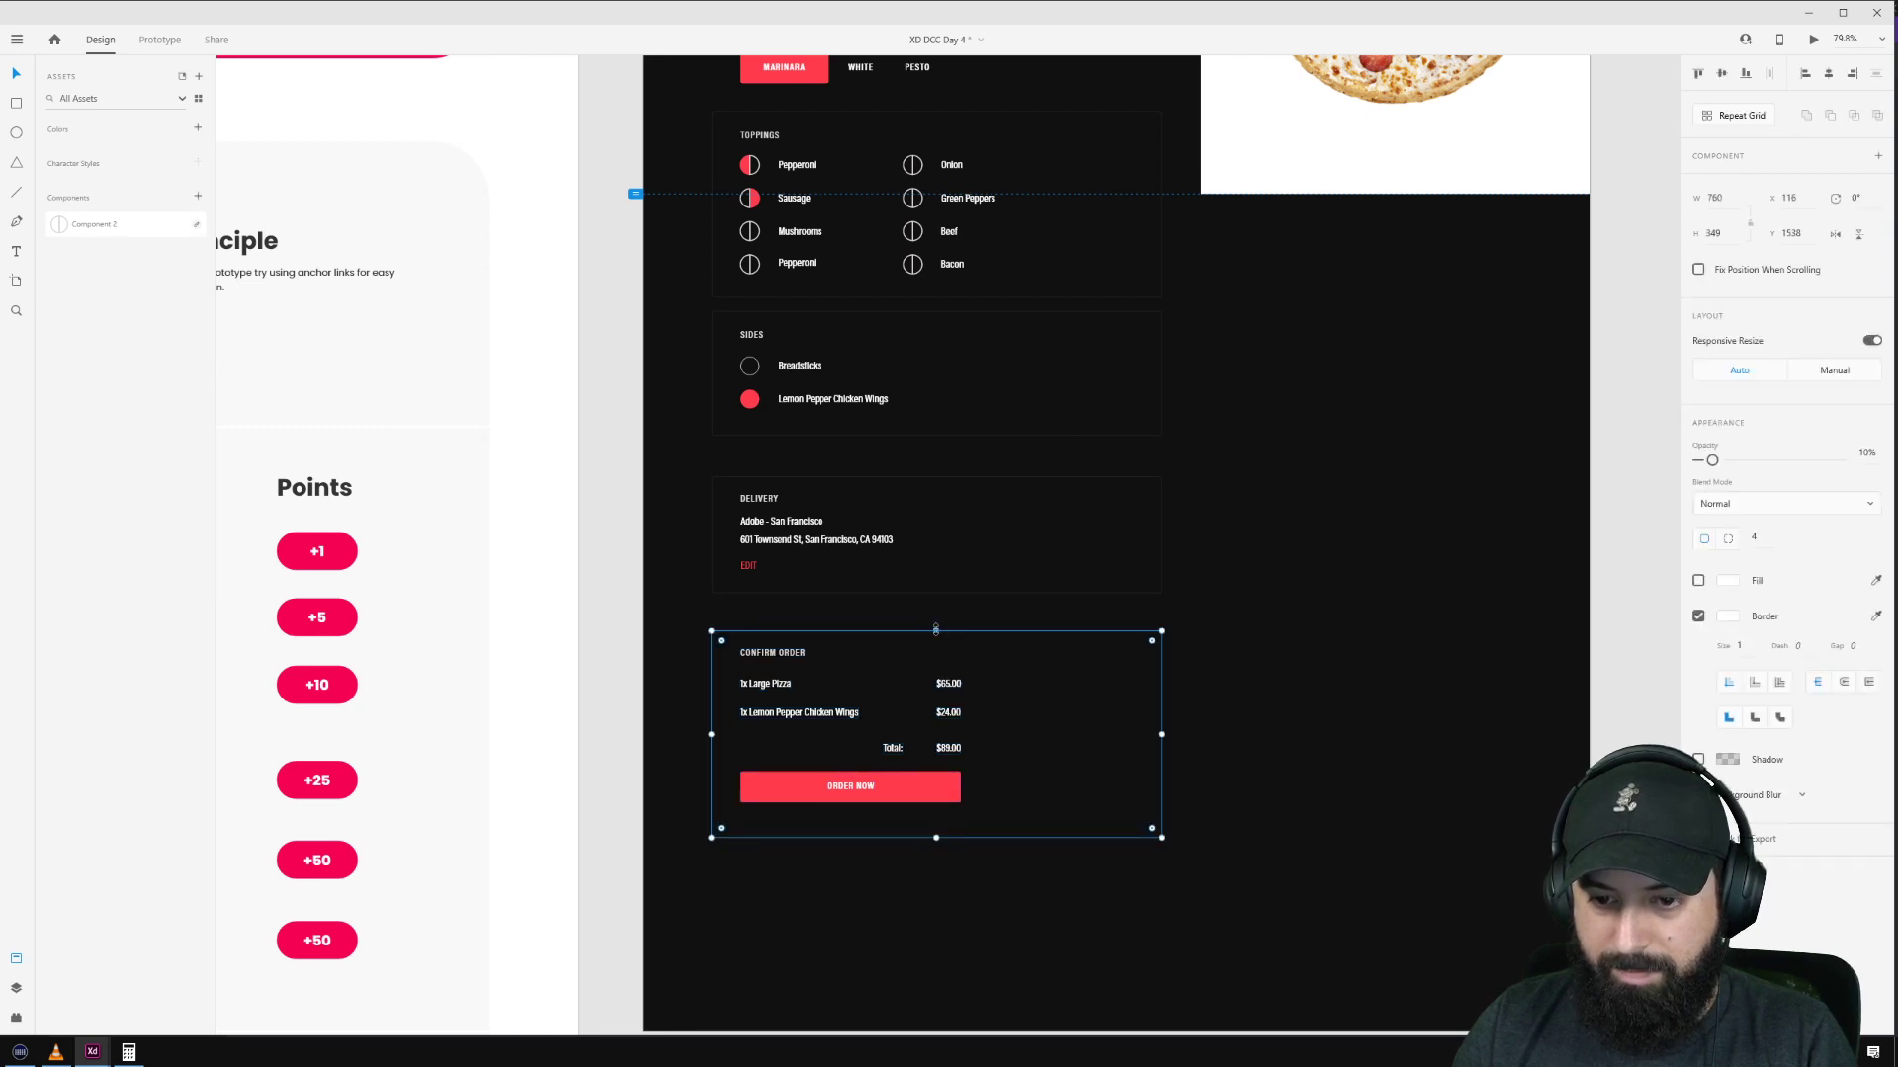
Step: Group the Confirm Order, Delivery, Sides and Toppings sections separately, each with its own box and contents
left_click_drag(1240, 624, 682, 897)
left_click_drag(1240, 472, 731, 605)
left_click_drag(1242, 317, 720, 441)
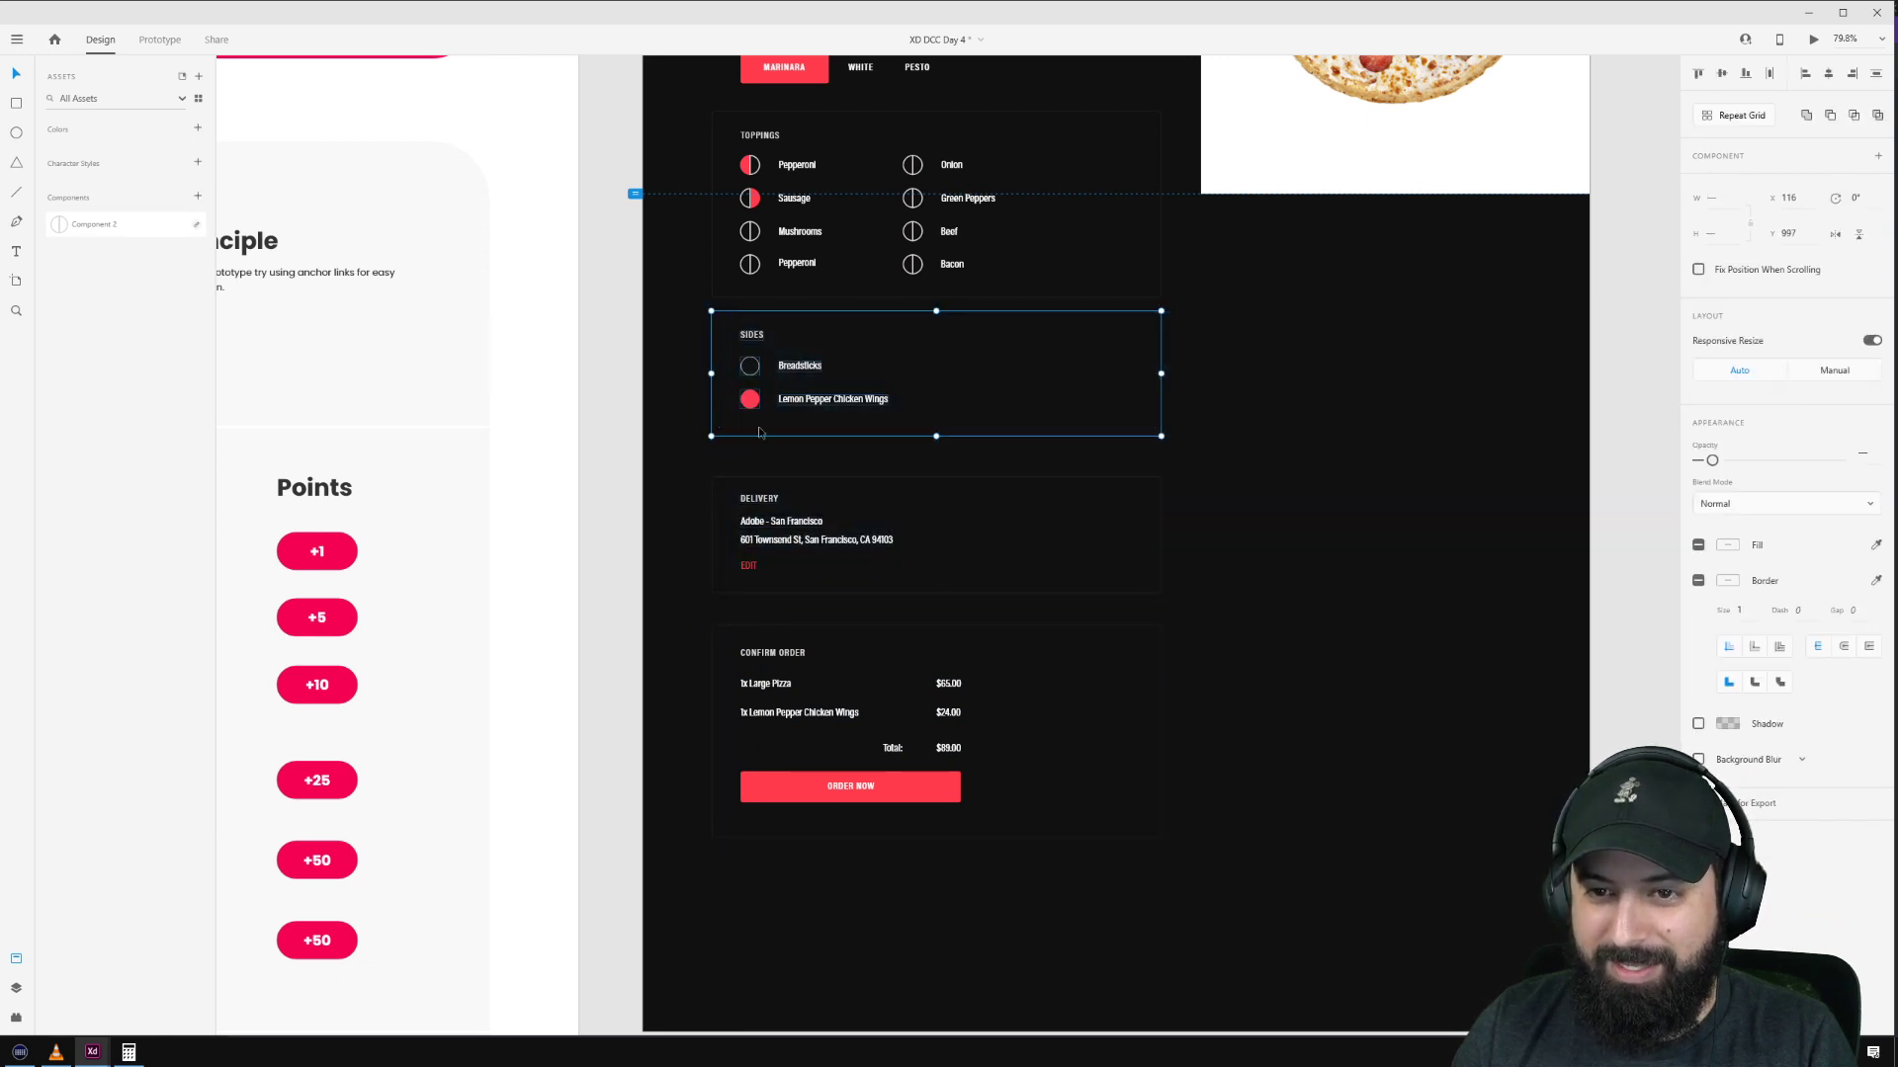
left_click_drag(1181, 111, 702, 308)
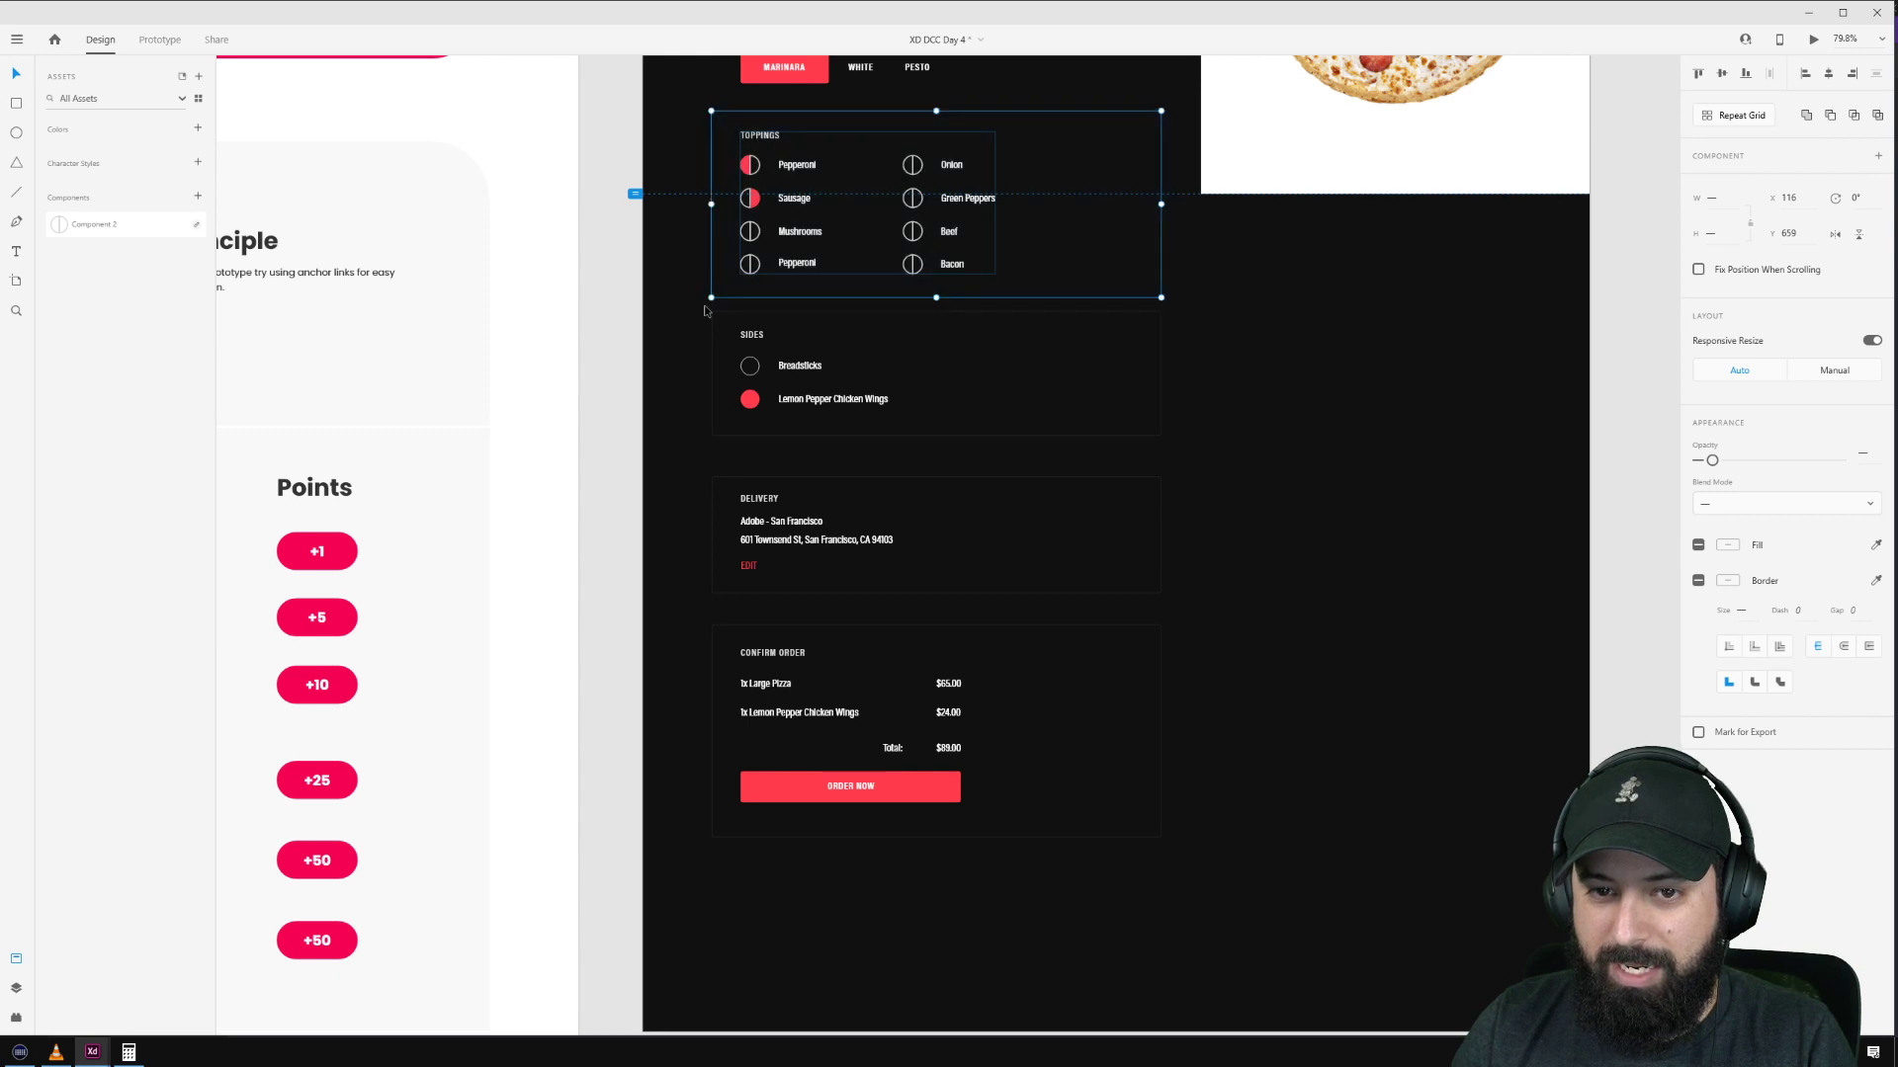
Step: Move the Toppings, Sides, Delivery and Confirm Order groups down together, placing the Toppings box at about Y 945
scroll(907, 468, "up", 5)
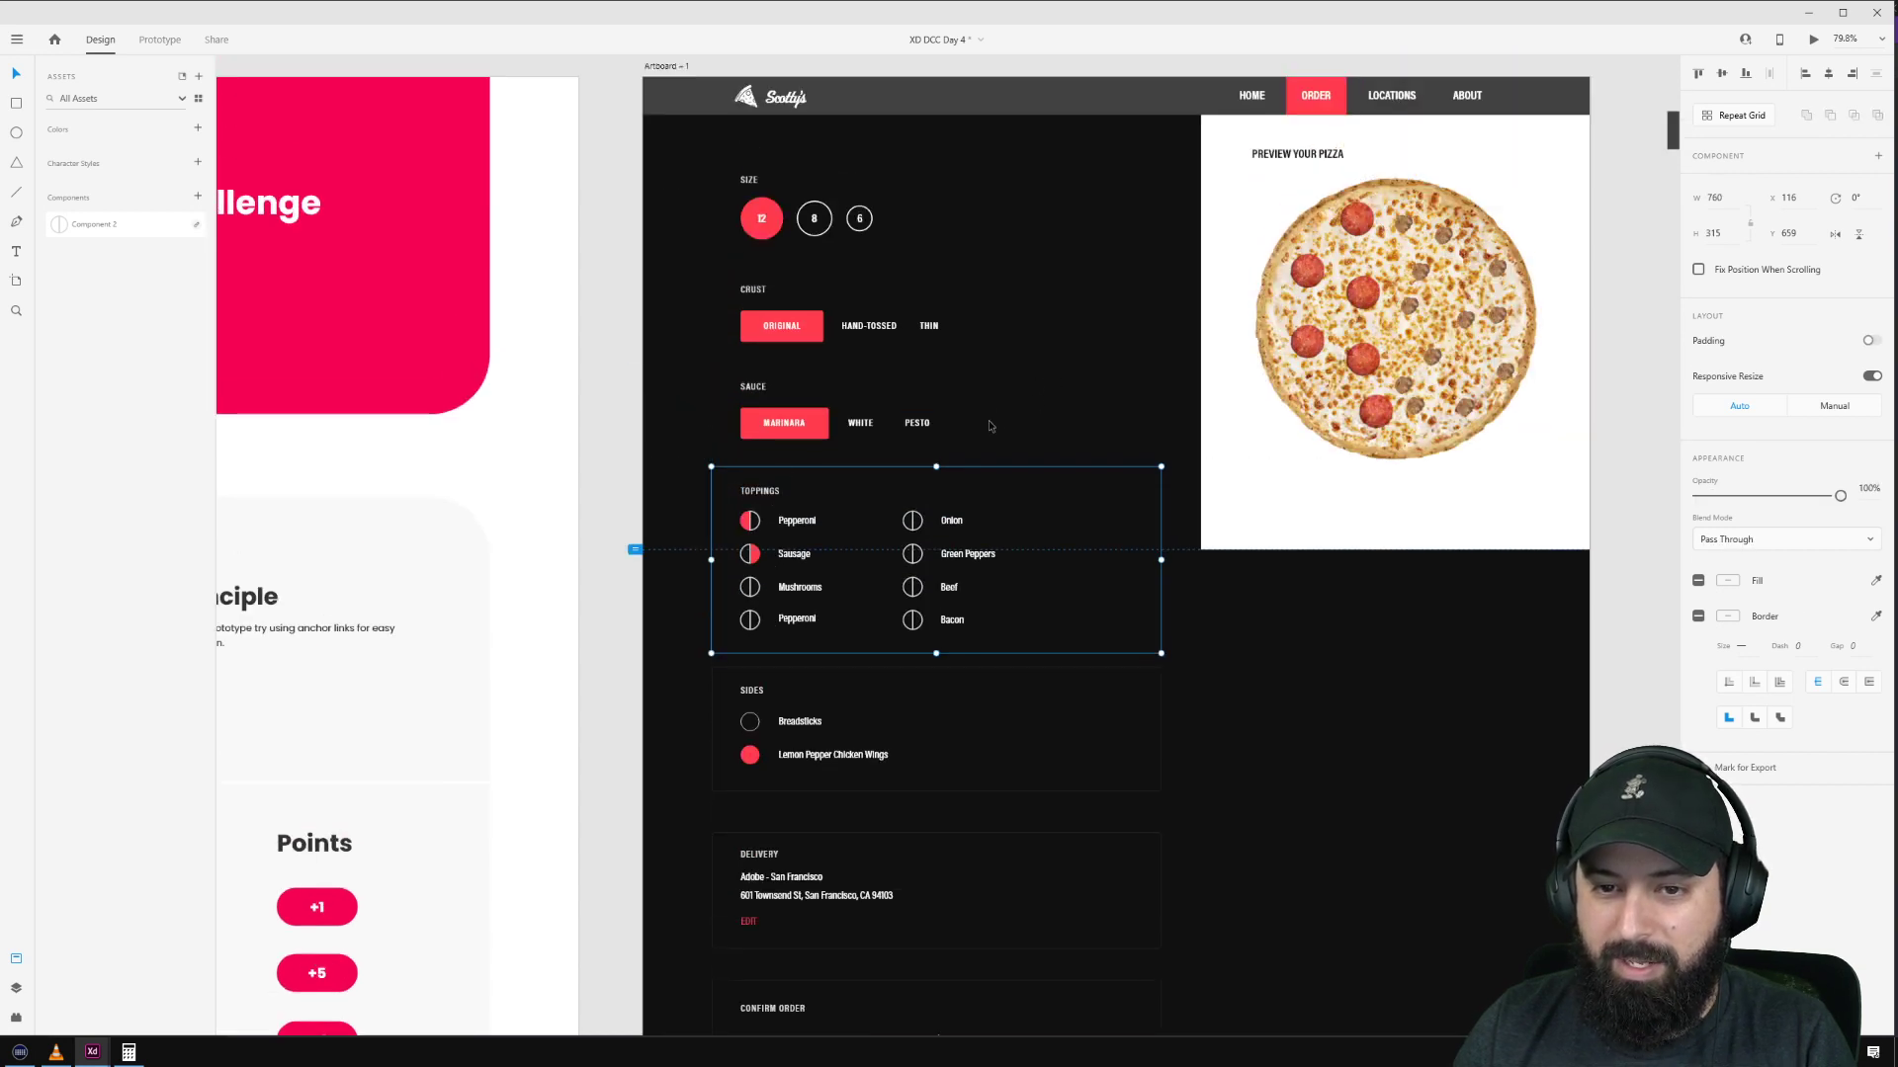
scroll(990, 426, "down", 3)
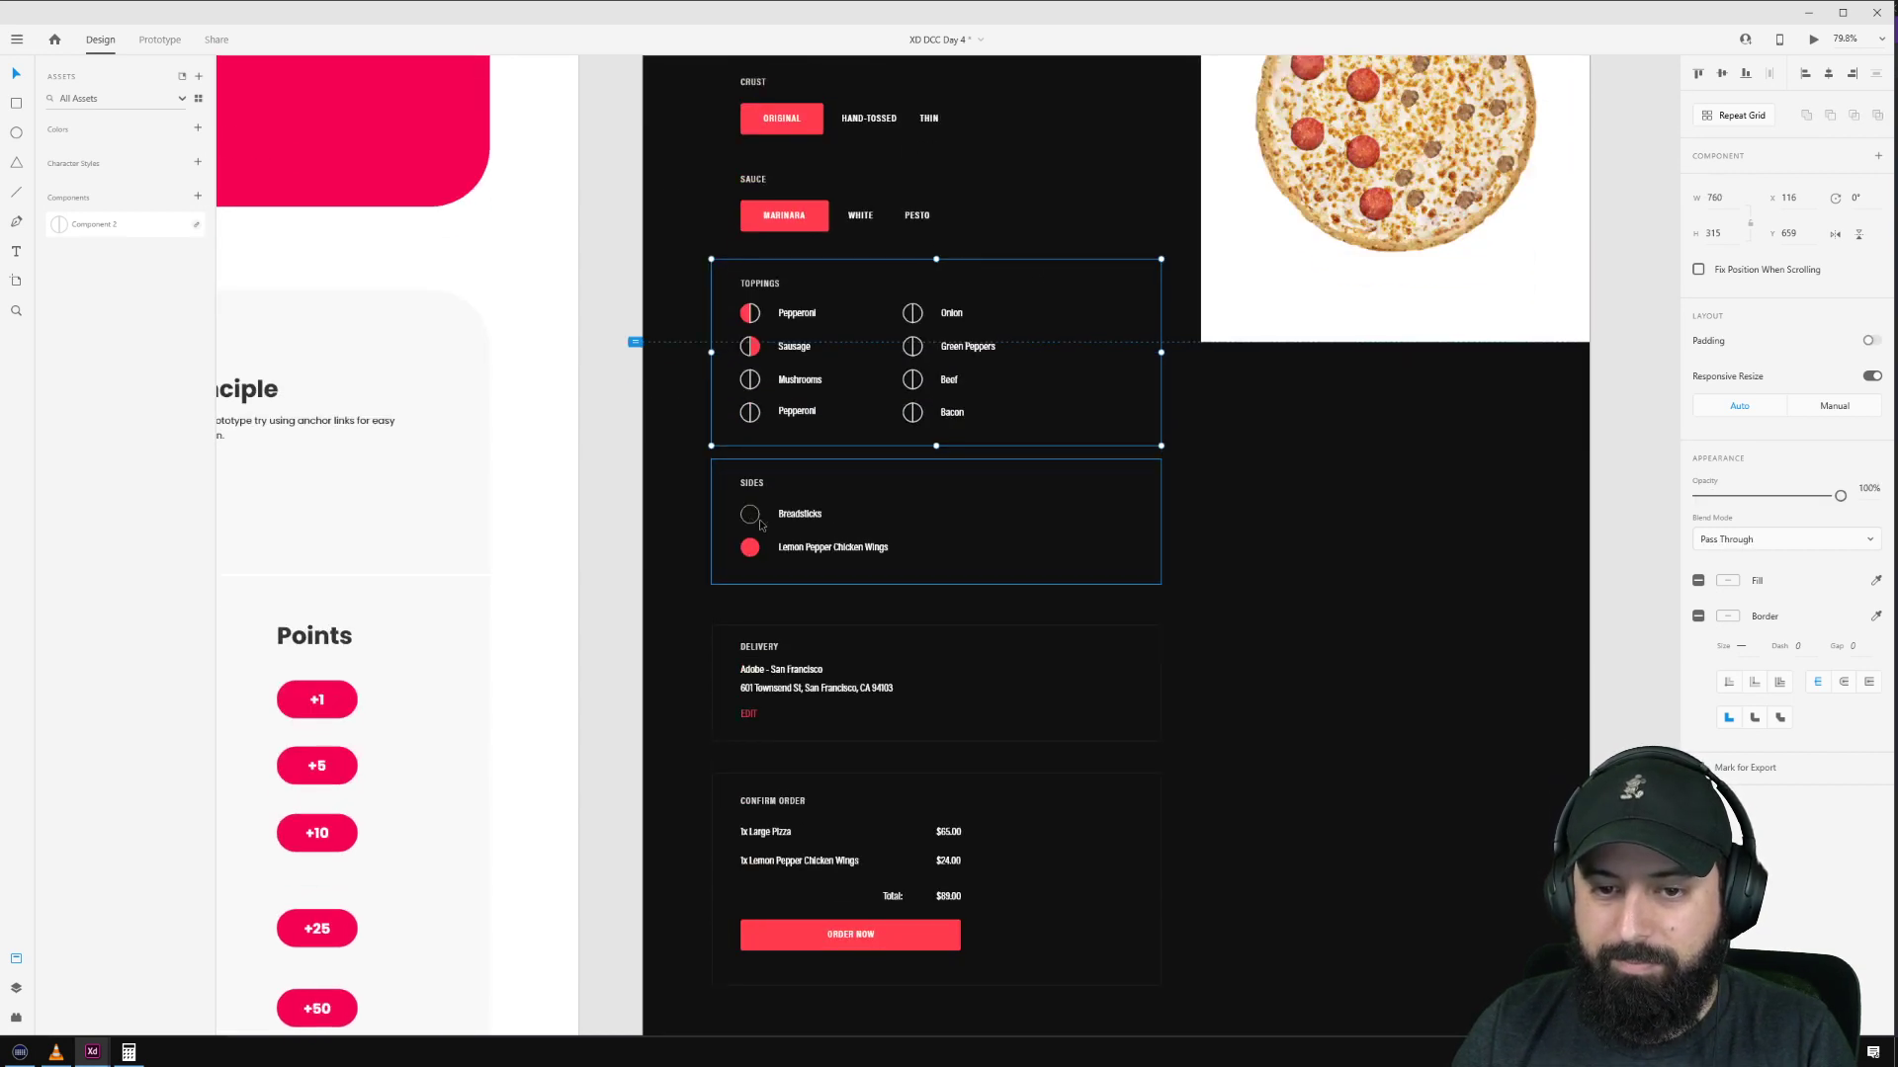
left_click(737, 564, "shift")
left_click(769, 668, "shift")
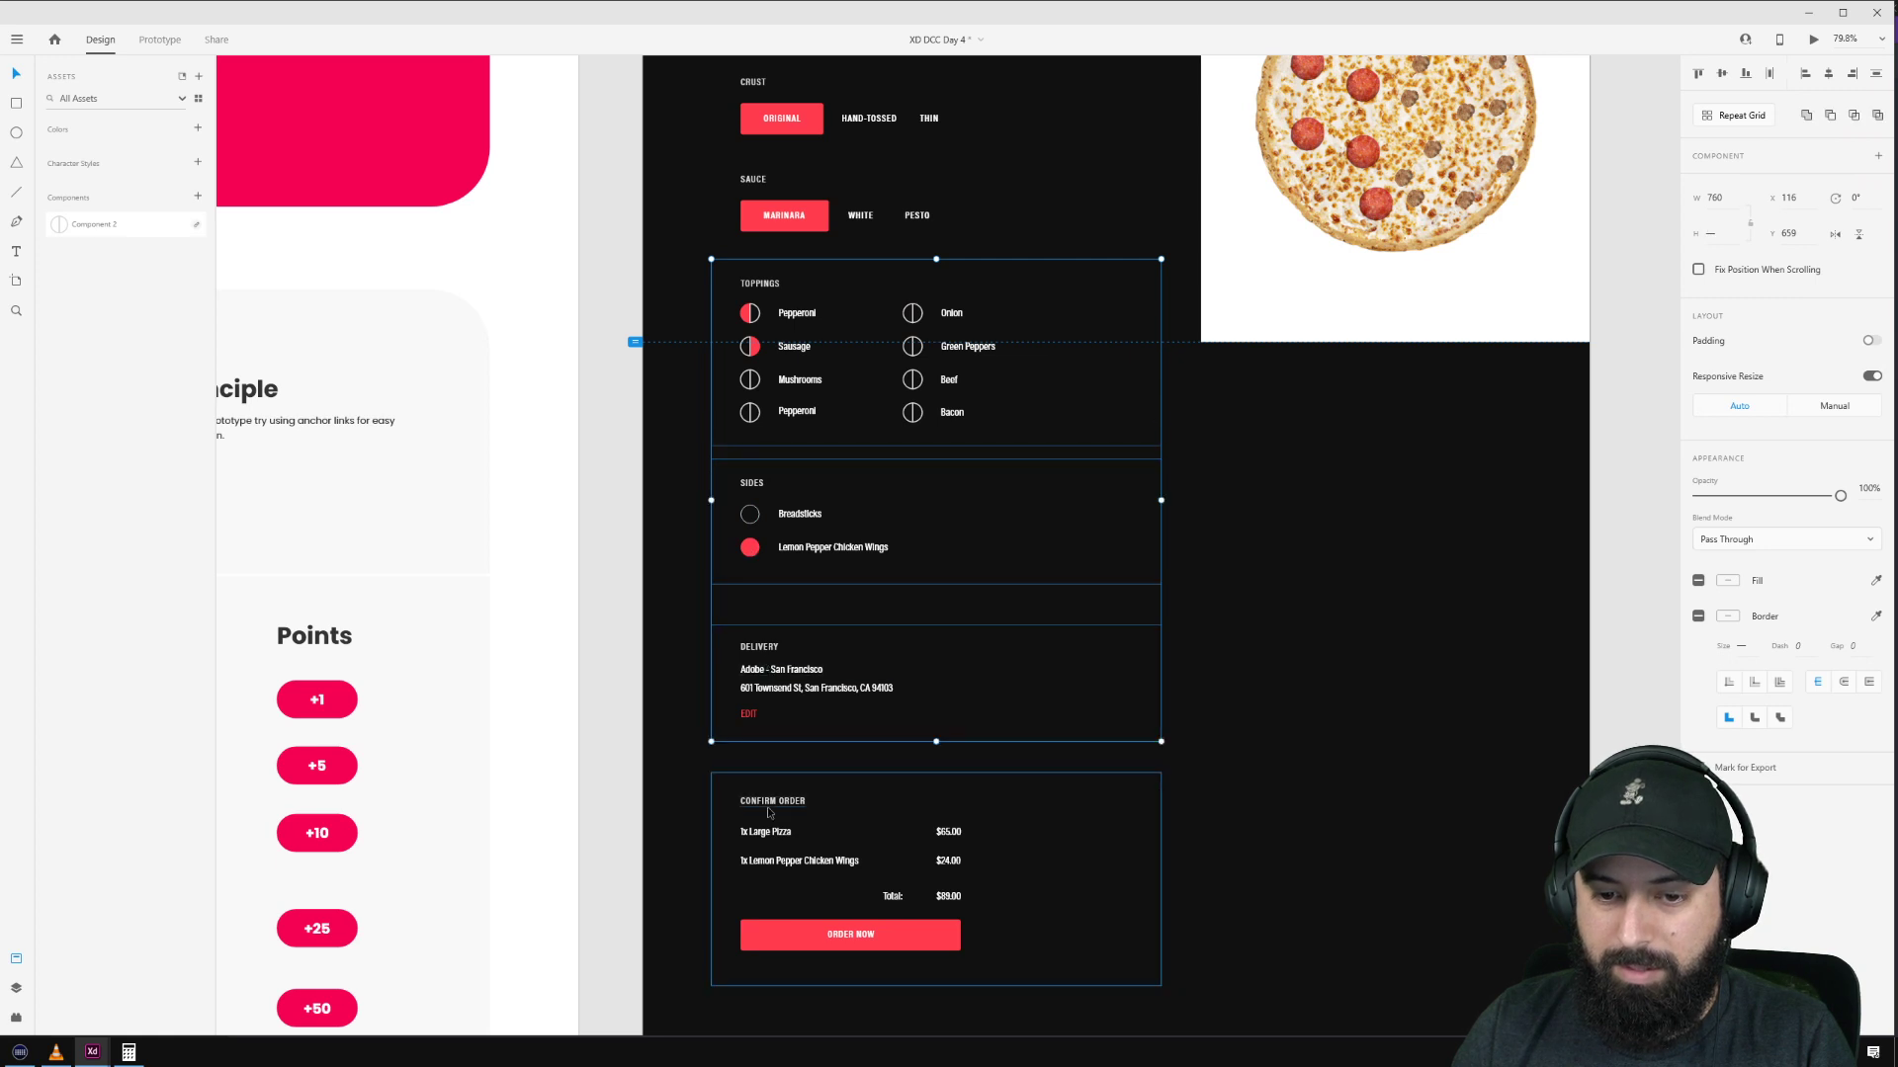
left_click(769, 813, "shift")
left_click_drag(783, 802, 783, 970)
scroll(862, 581, "up", 2)
scroll(862, 581, "up", 2)
left_click(752, 447)
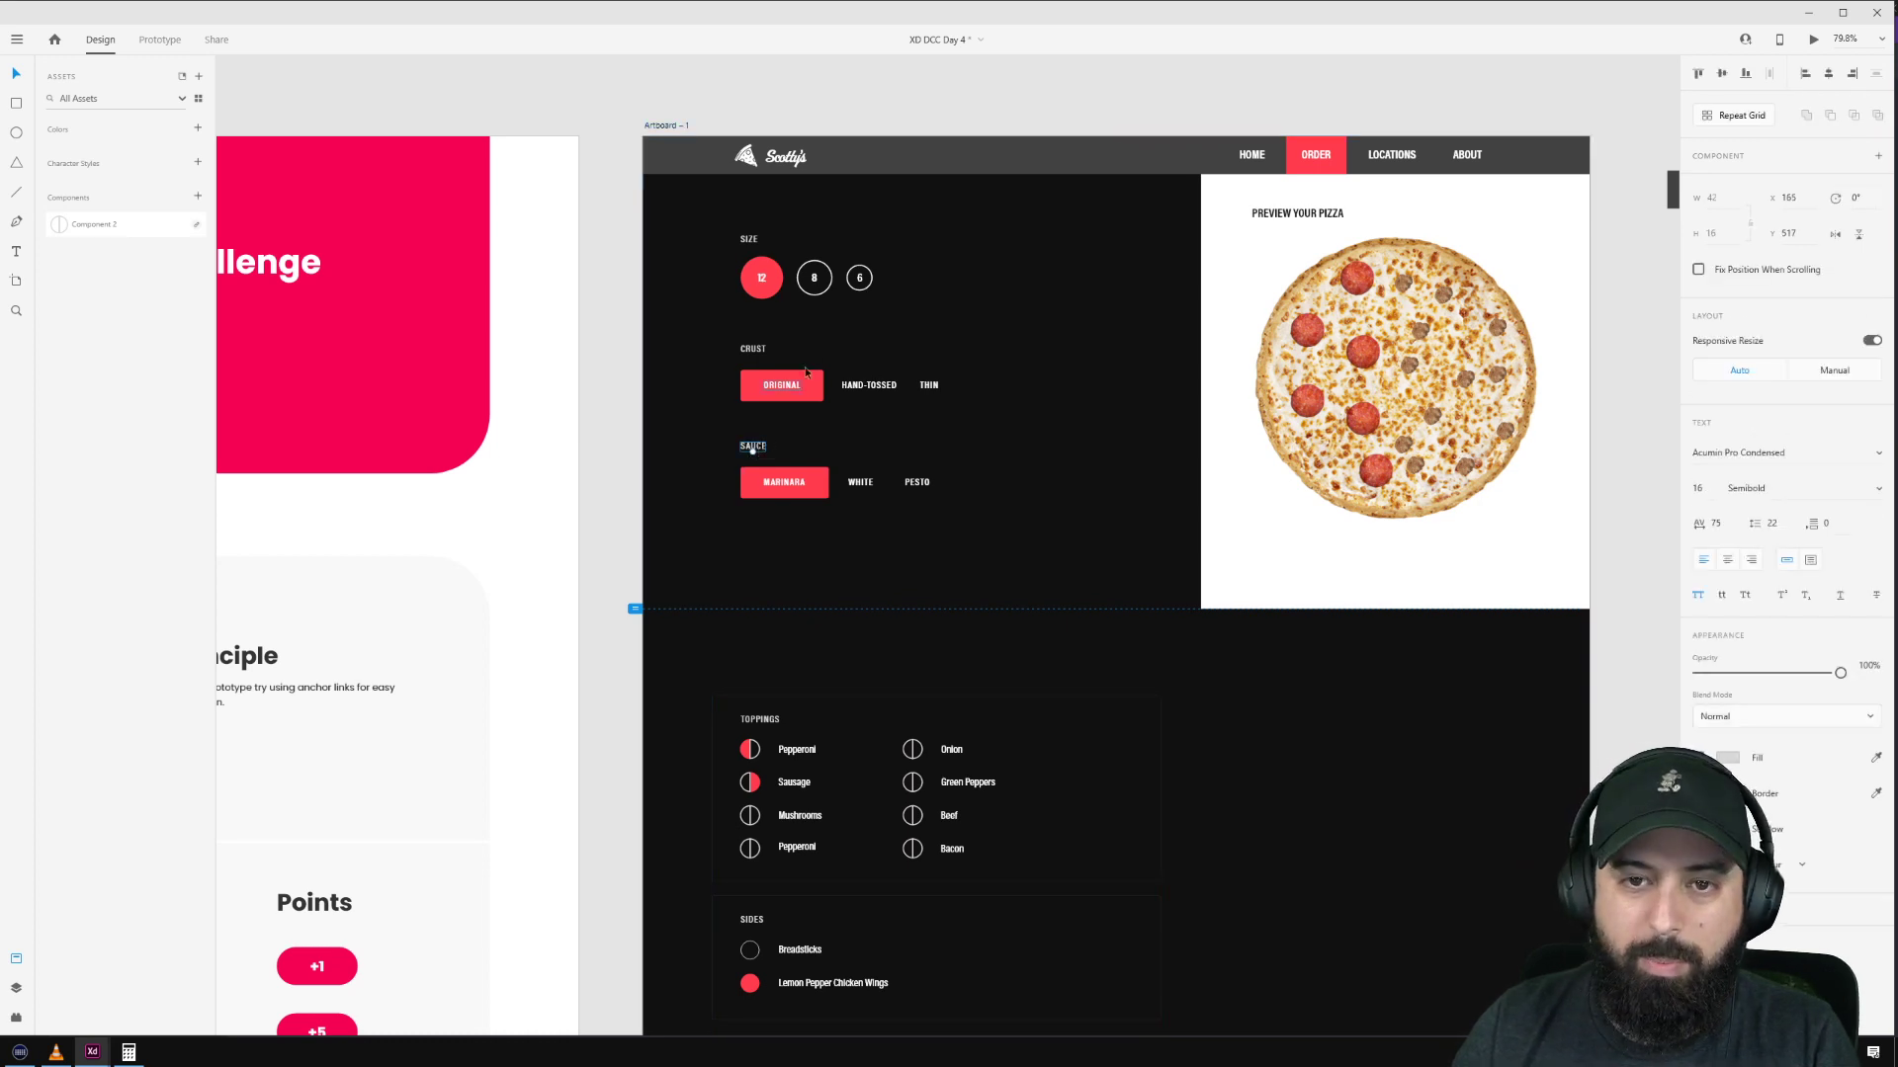
left_click(794, 165)
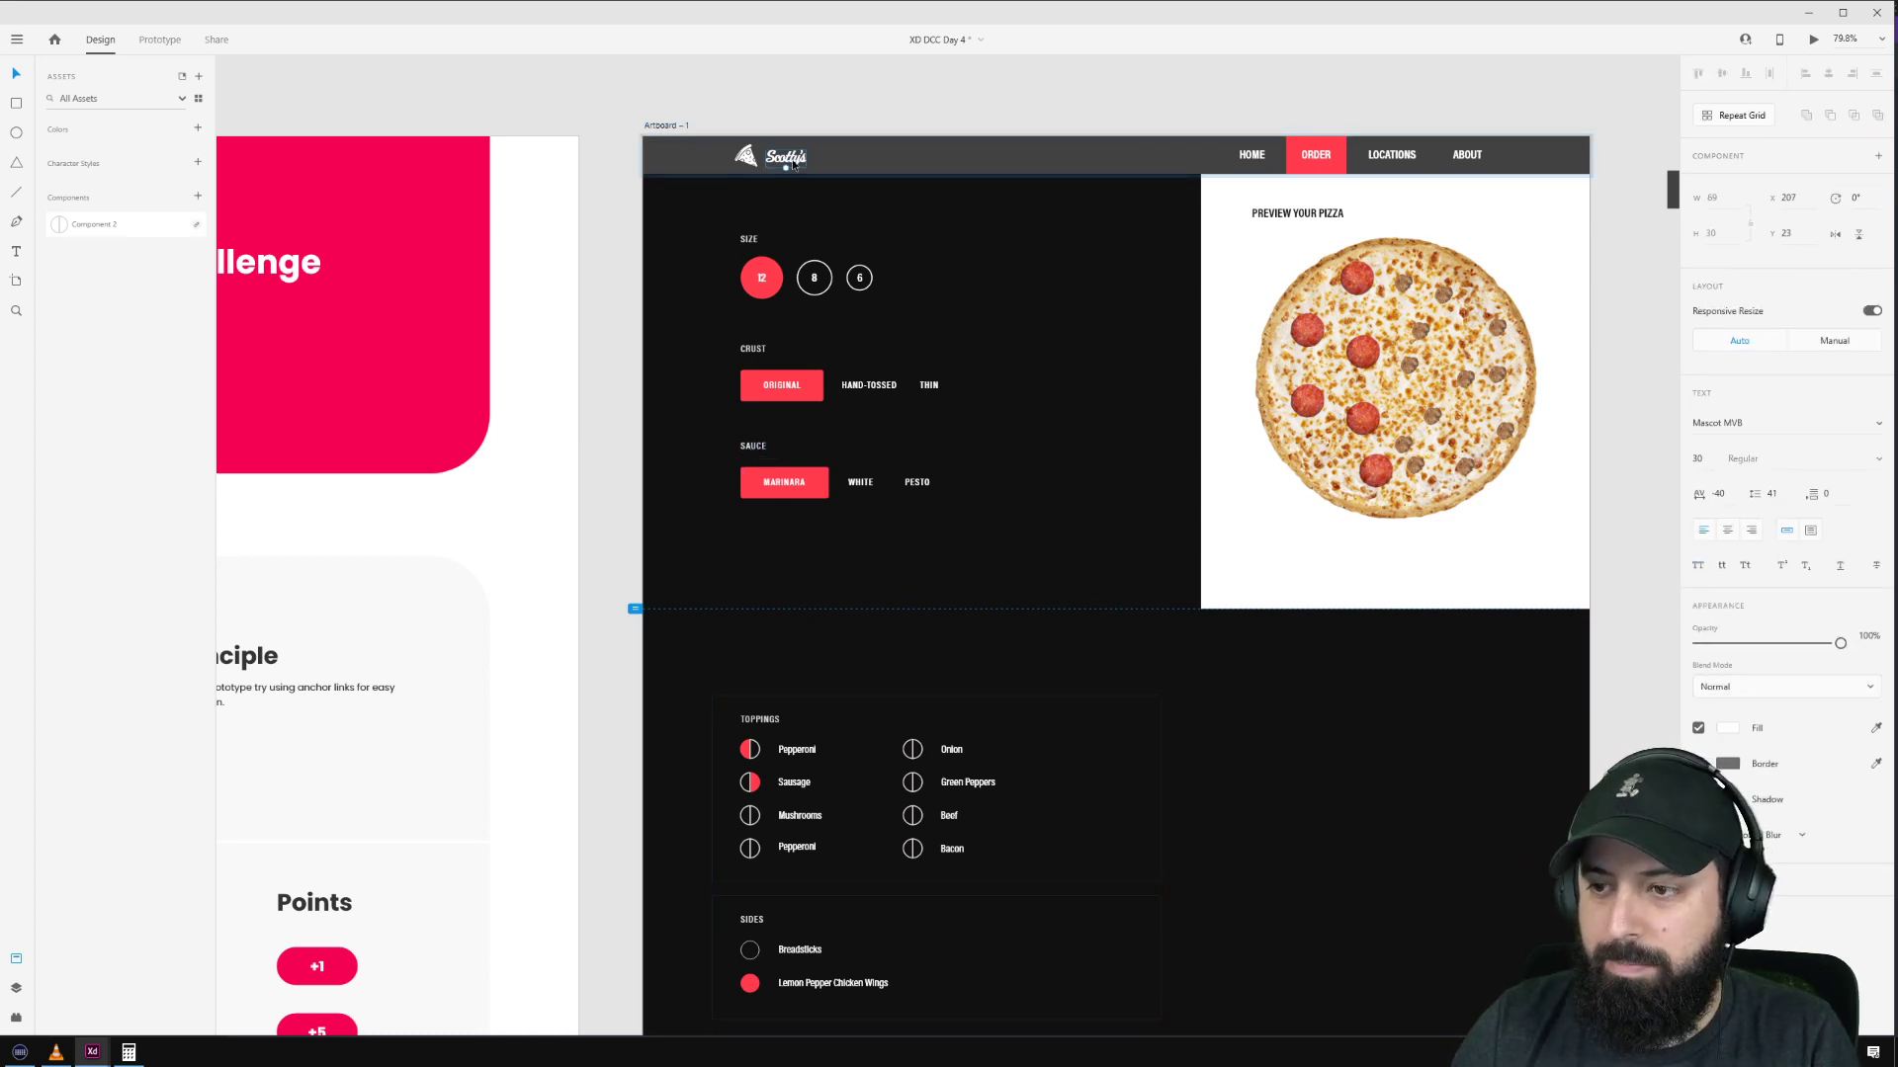
left_click(1065, 478)
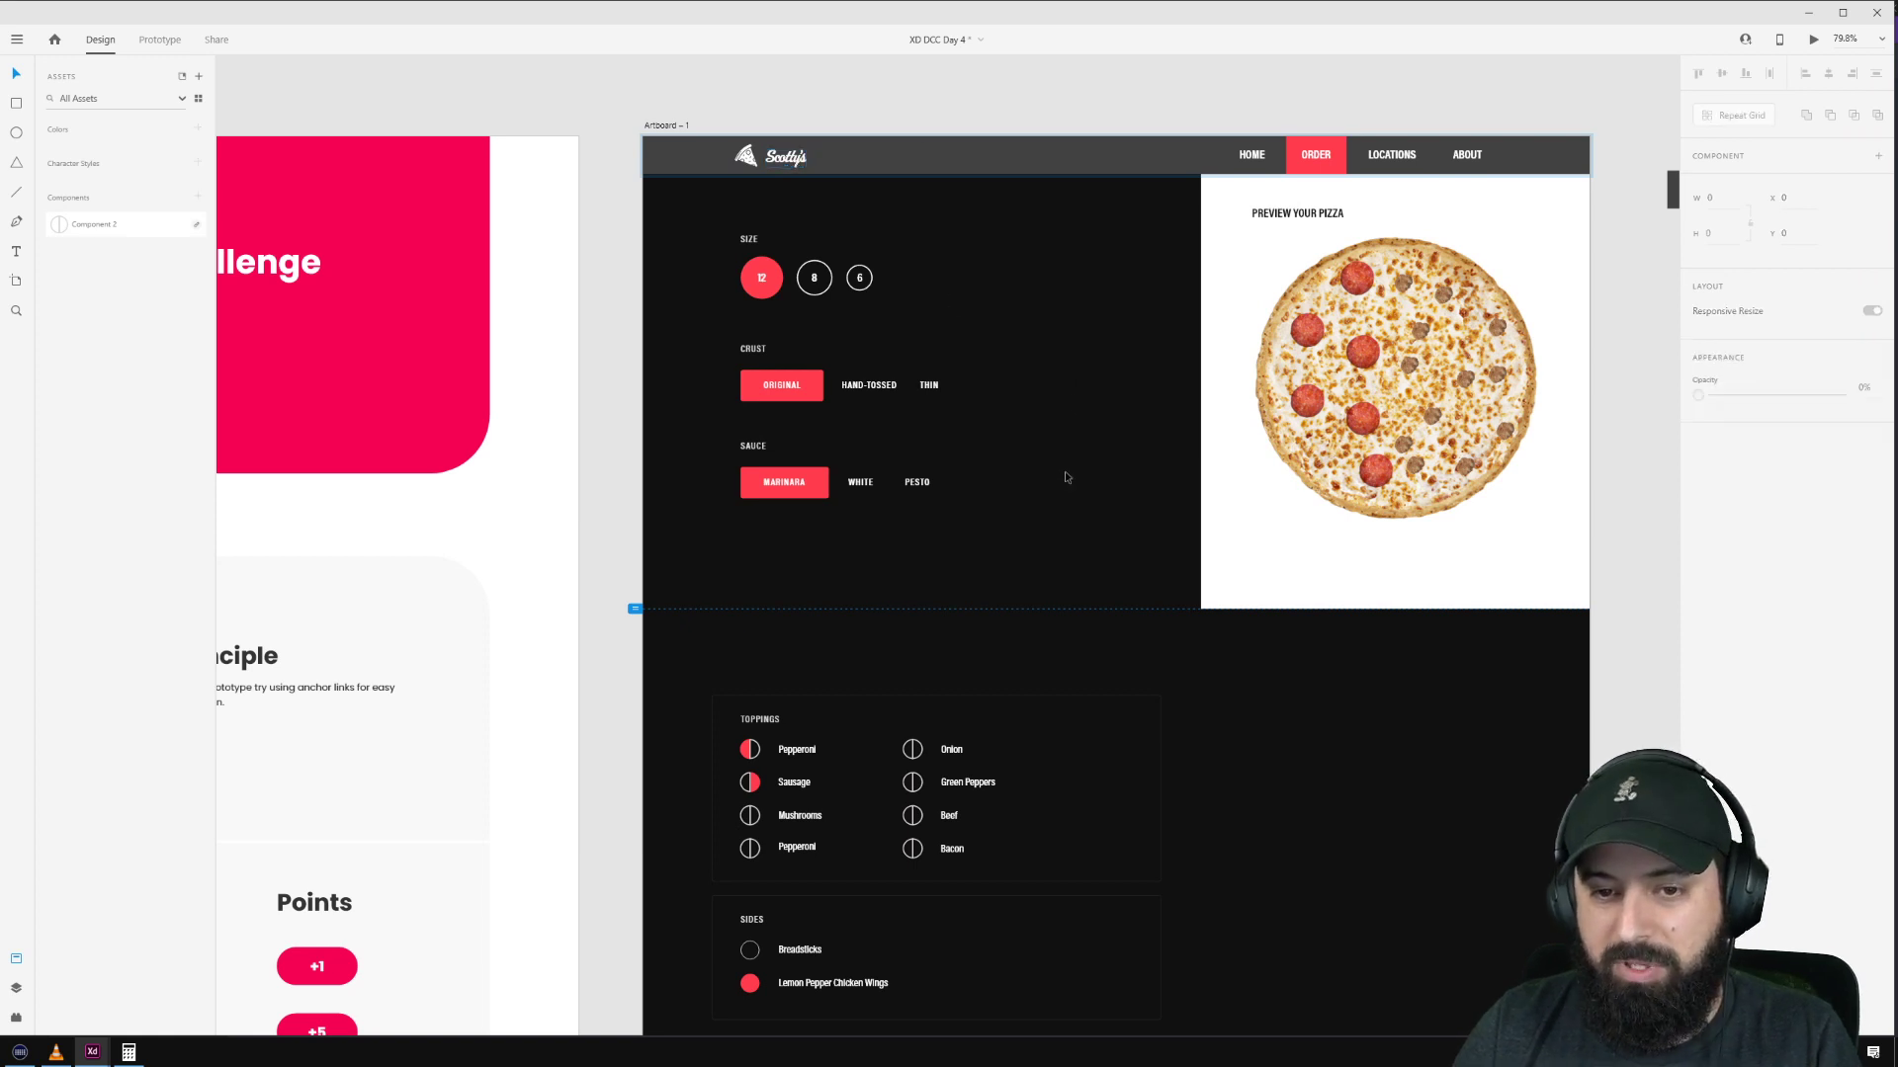
Step: Duplicate the Toppings box outline, move the copy up to Y 475 around the Sauce options, and shorten it to a height of about 184
left_click(846, 700)
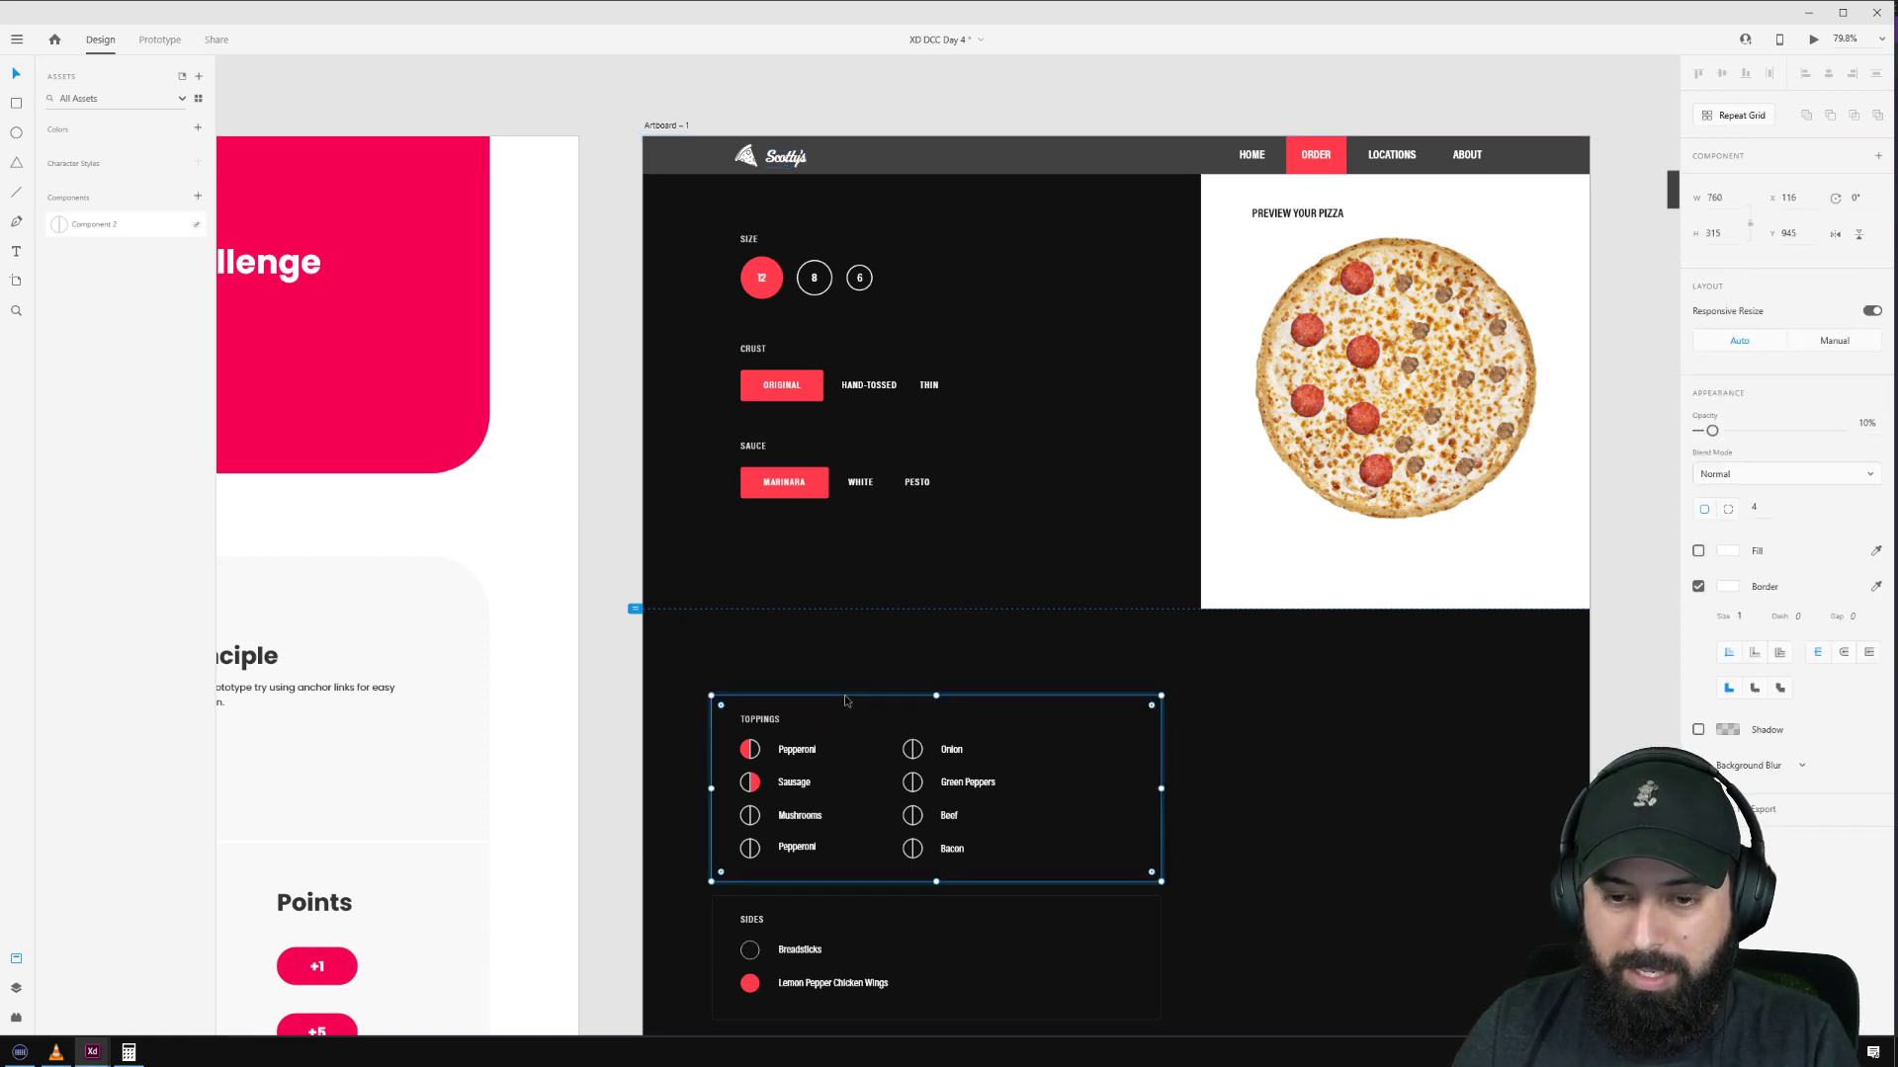
left_click(1085, 403)
left_click(902, 665)
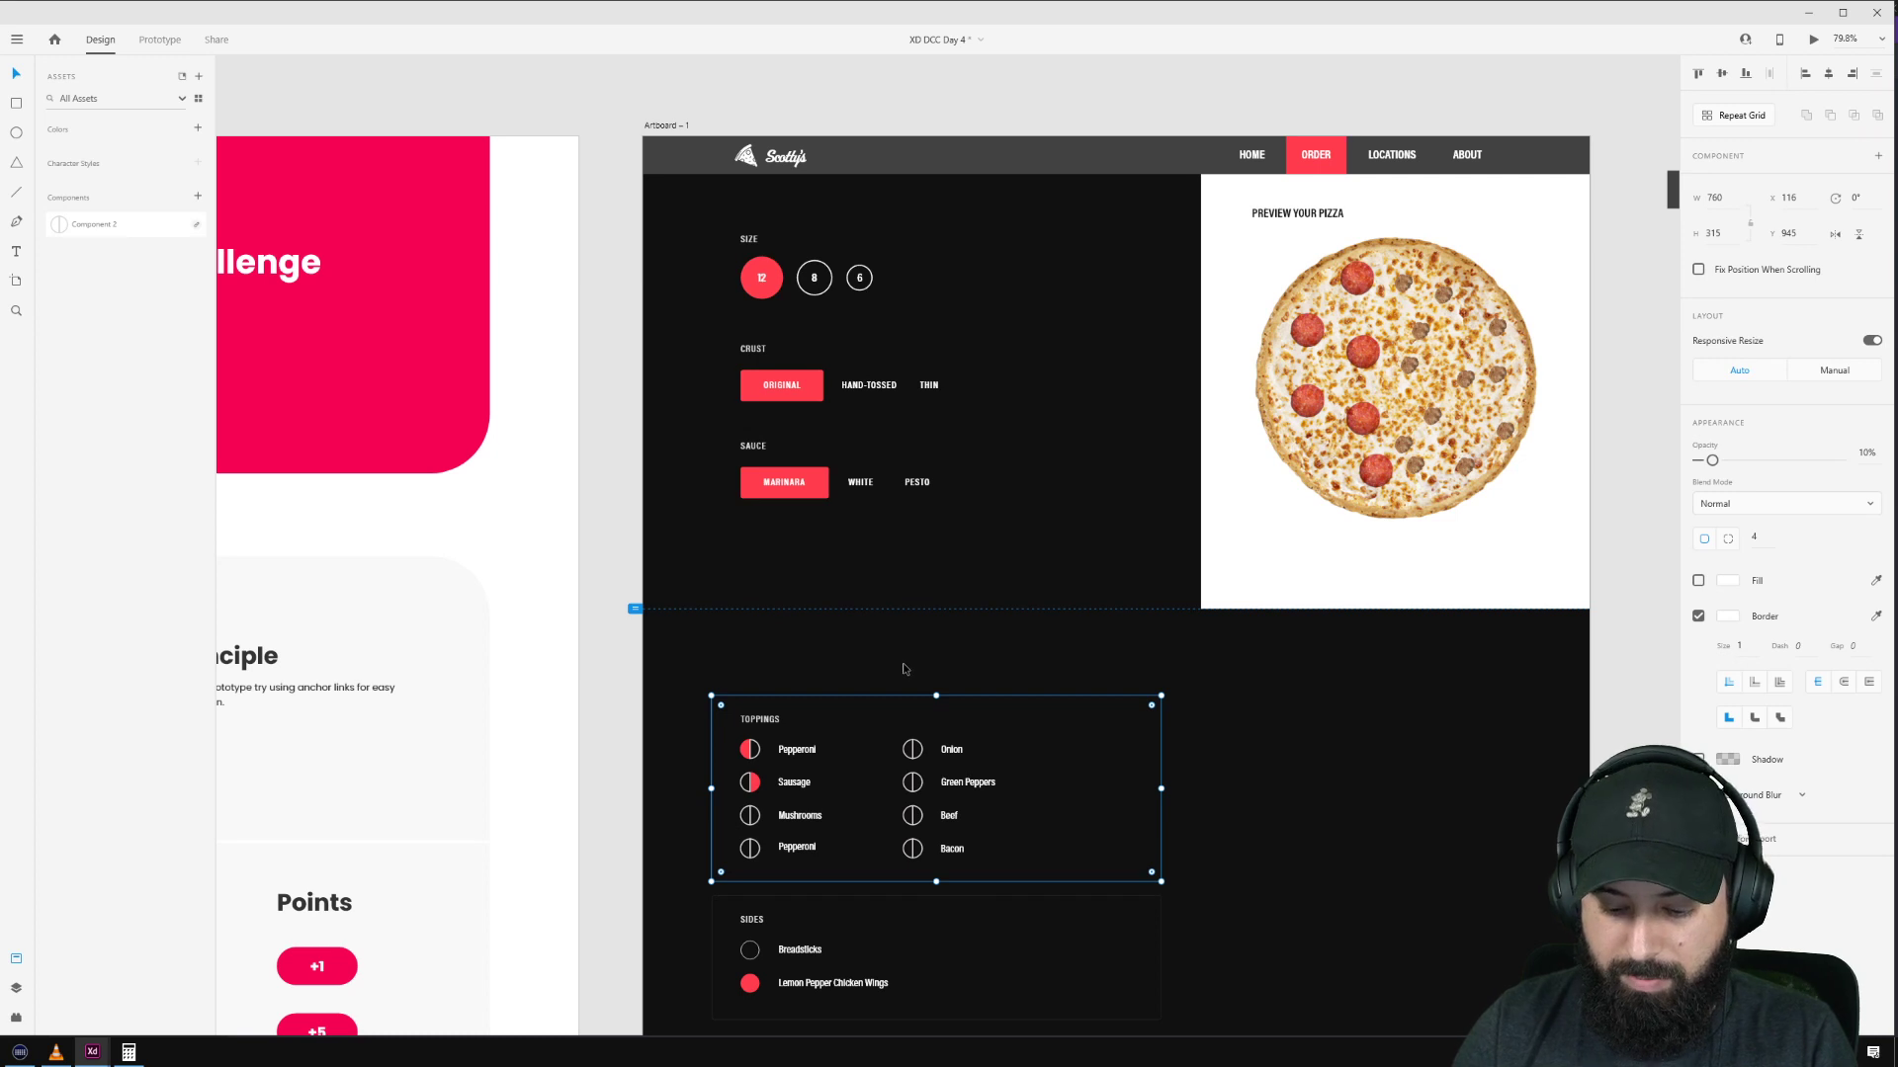
key("shift+Up")
key("shift+Up")
key("shift+Up")
key("shift+Up")
key("shift+Up")
key("shift+Up")
key("shift+Up")
key("shift+Up")
key("shift+Up")
key("shift+Up")
key("shift+Up")
key("shift+Up")
key("shift+Up")
key("shift+Up")
key("shift+Up")
key("shift+Up")
key("shift+Up")
key("shift+Up")
key("shift+Up")
key("shift+Up")
key("shift+Up")
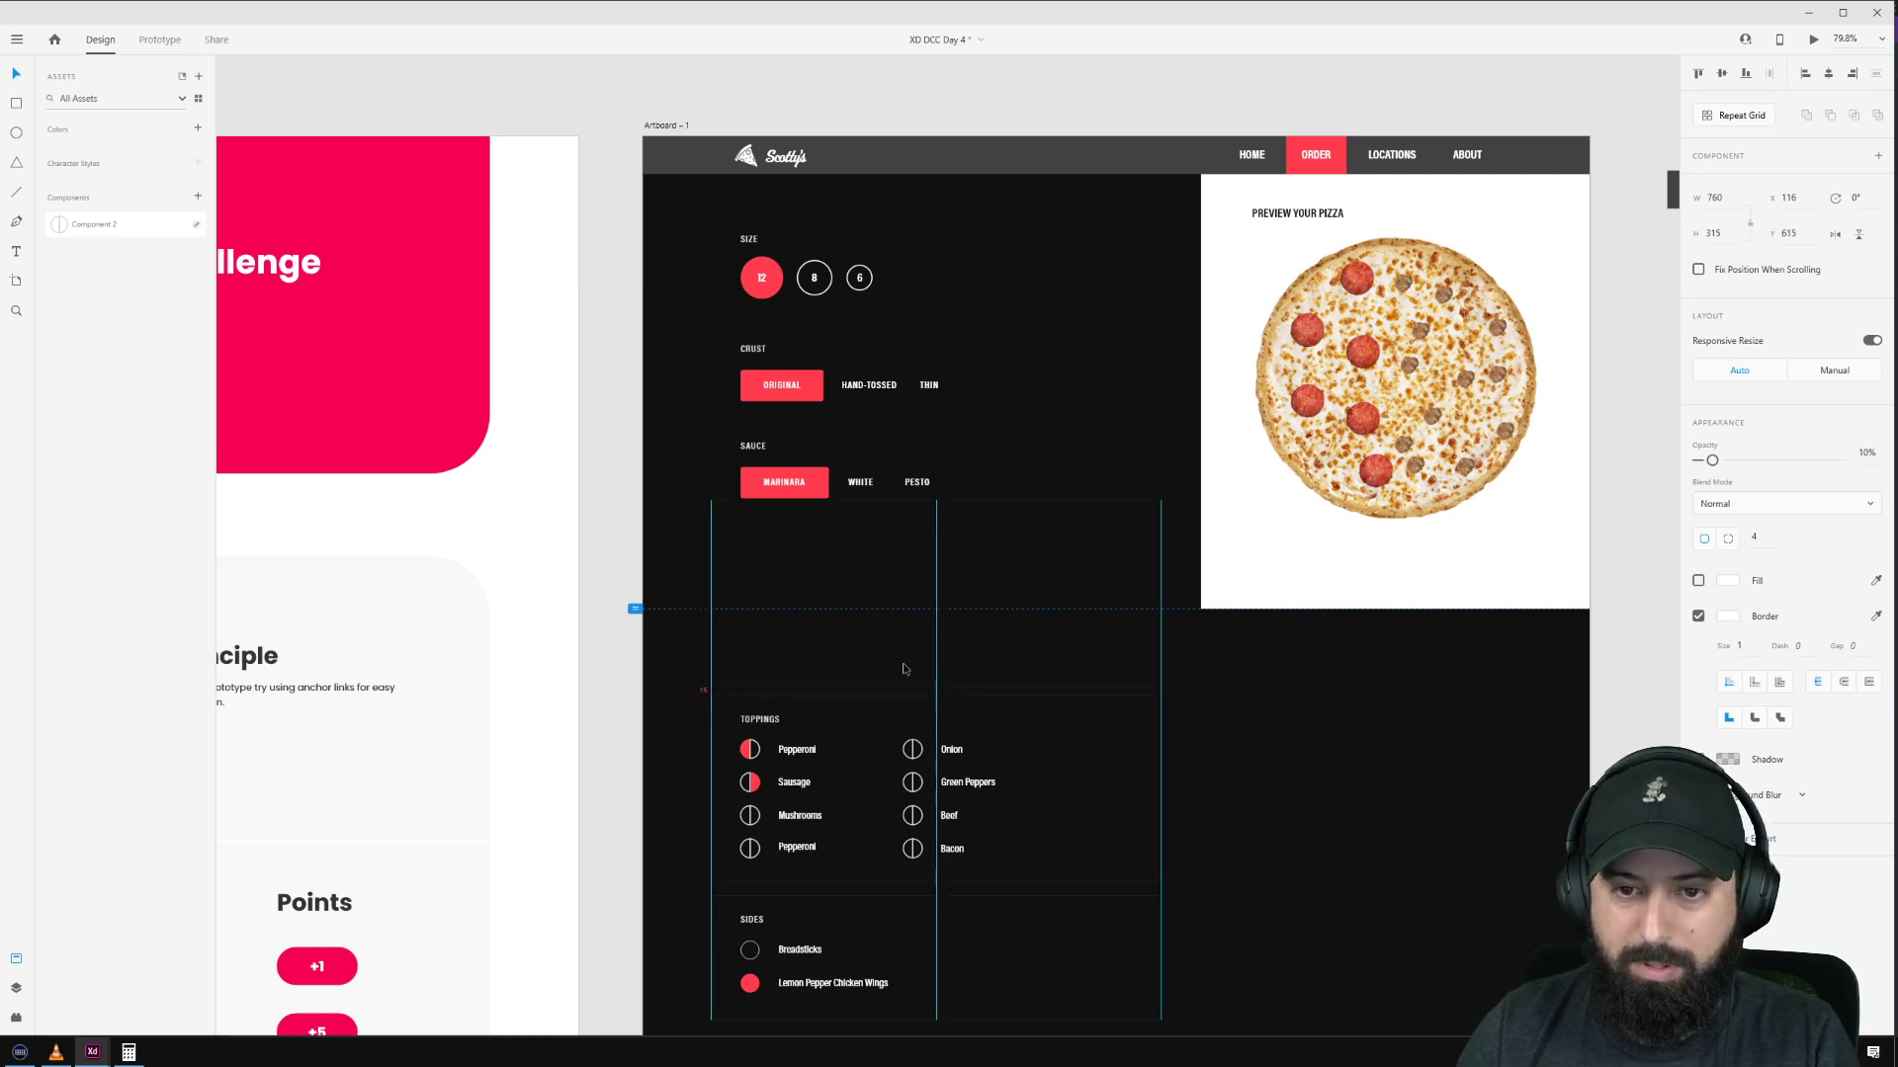
key("shift+Up")
key("shift+Up")
key("shift+Up")
key("shift+Up")
key("shift+Up")
key("shift+Up")
key("shift+Up")
key("shift+Up")
key("shift+Up")
key("shift+Up")
key("shift+Up")
key("shift+Up")
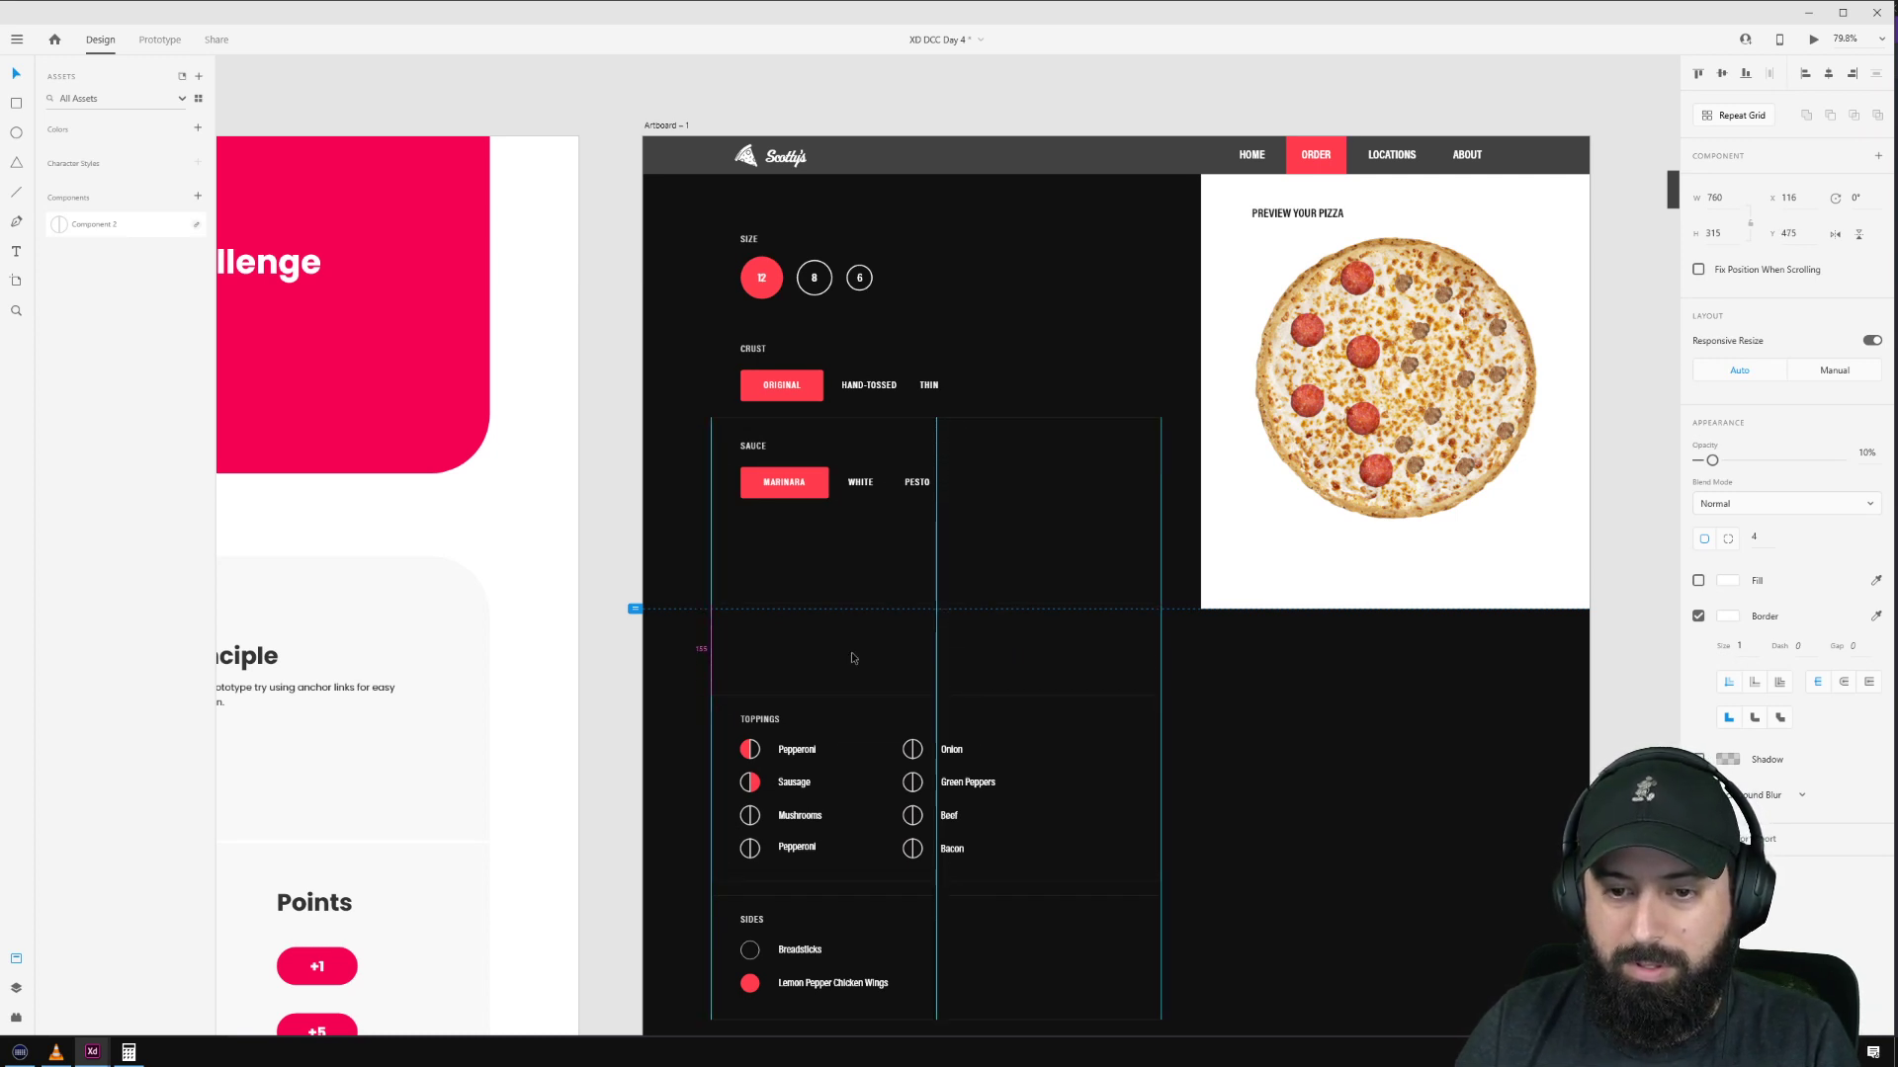
left_click_drag(935, 605, 938, 524)
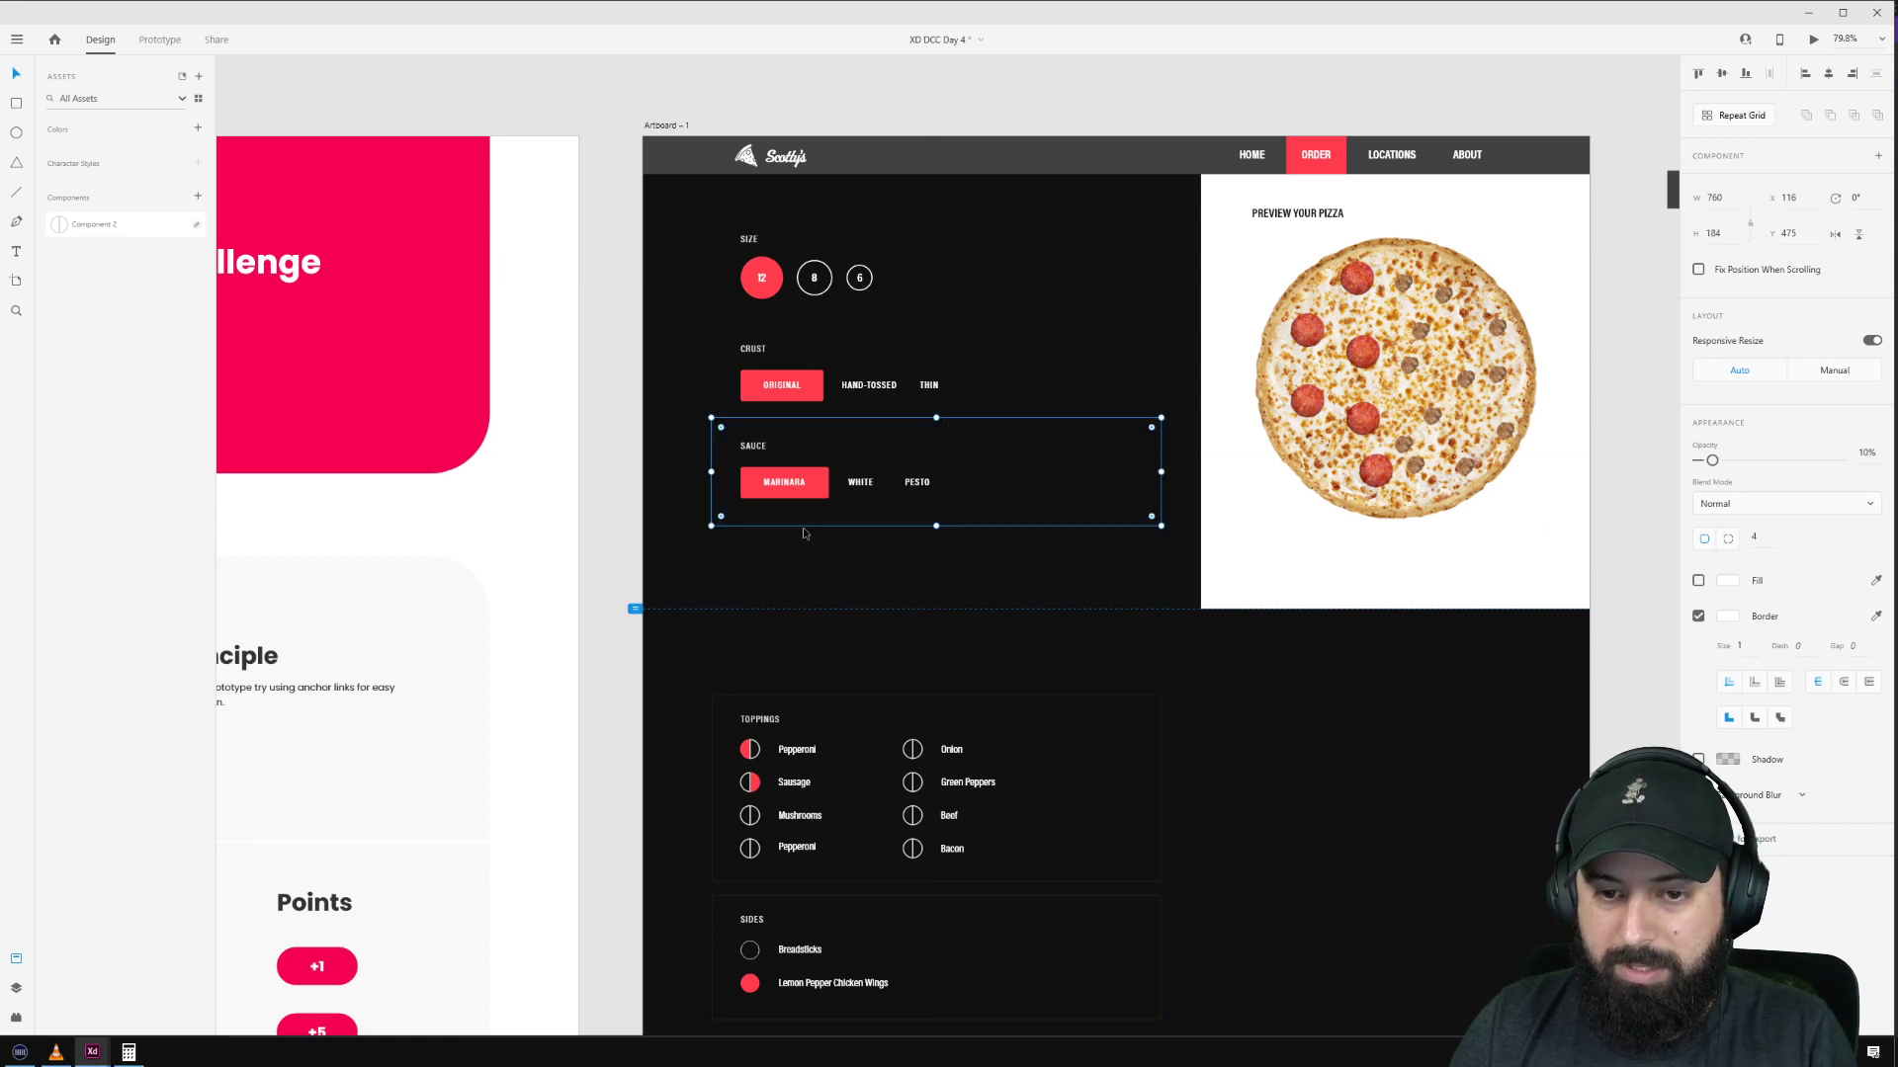
Step: Copy the Sauce box up around the Crust options and lower its top edge to Y 315, for a height of about 166
scroll(798, 531, "up", 5)
left_click_drag(798, 527, 799, 296)
scroll(1069, 233, "up", 3)
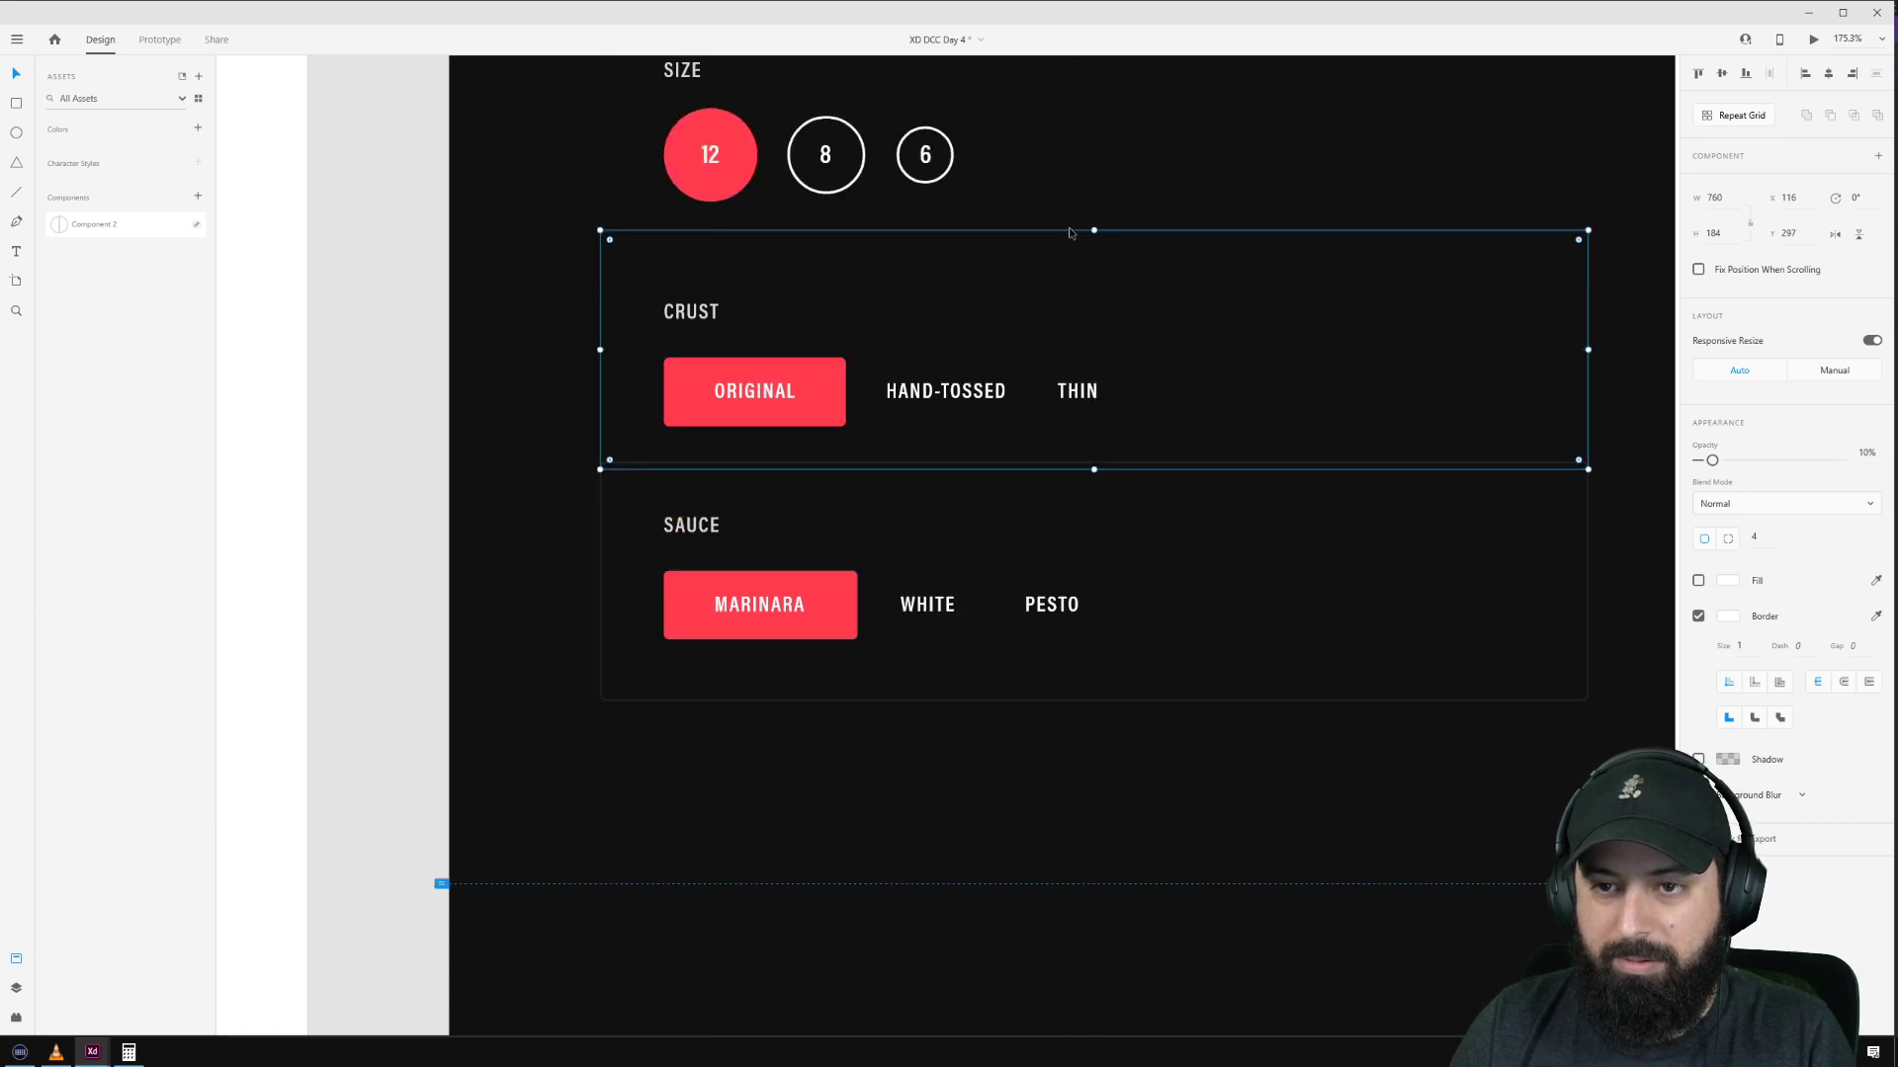
left_click_drag(1095, 229, 1095, 254)
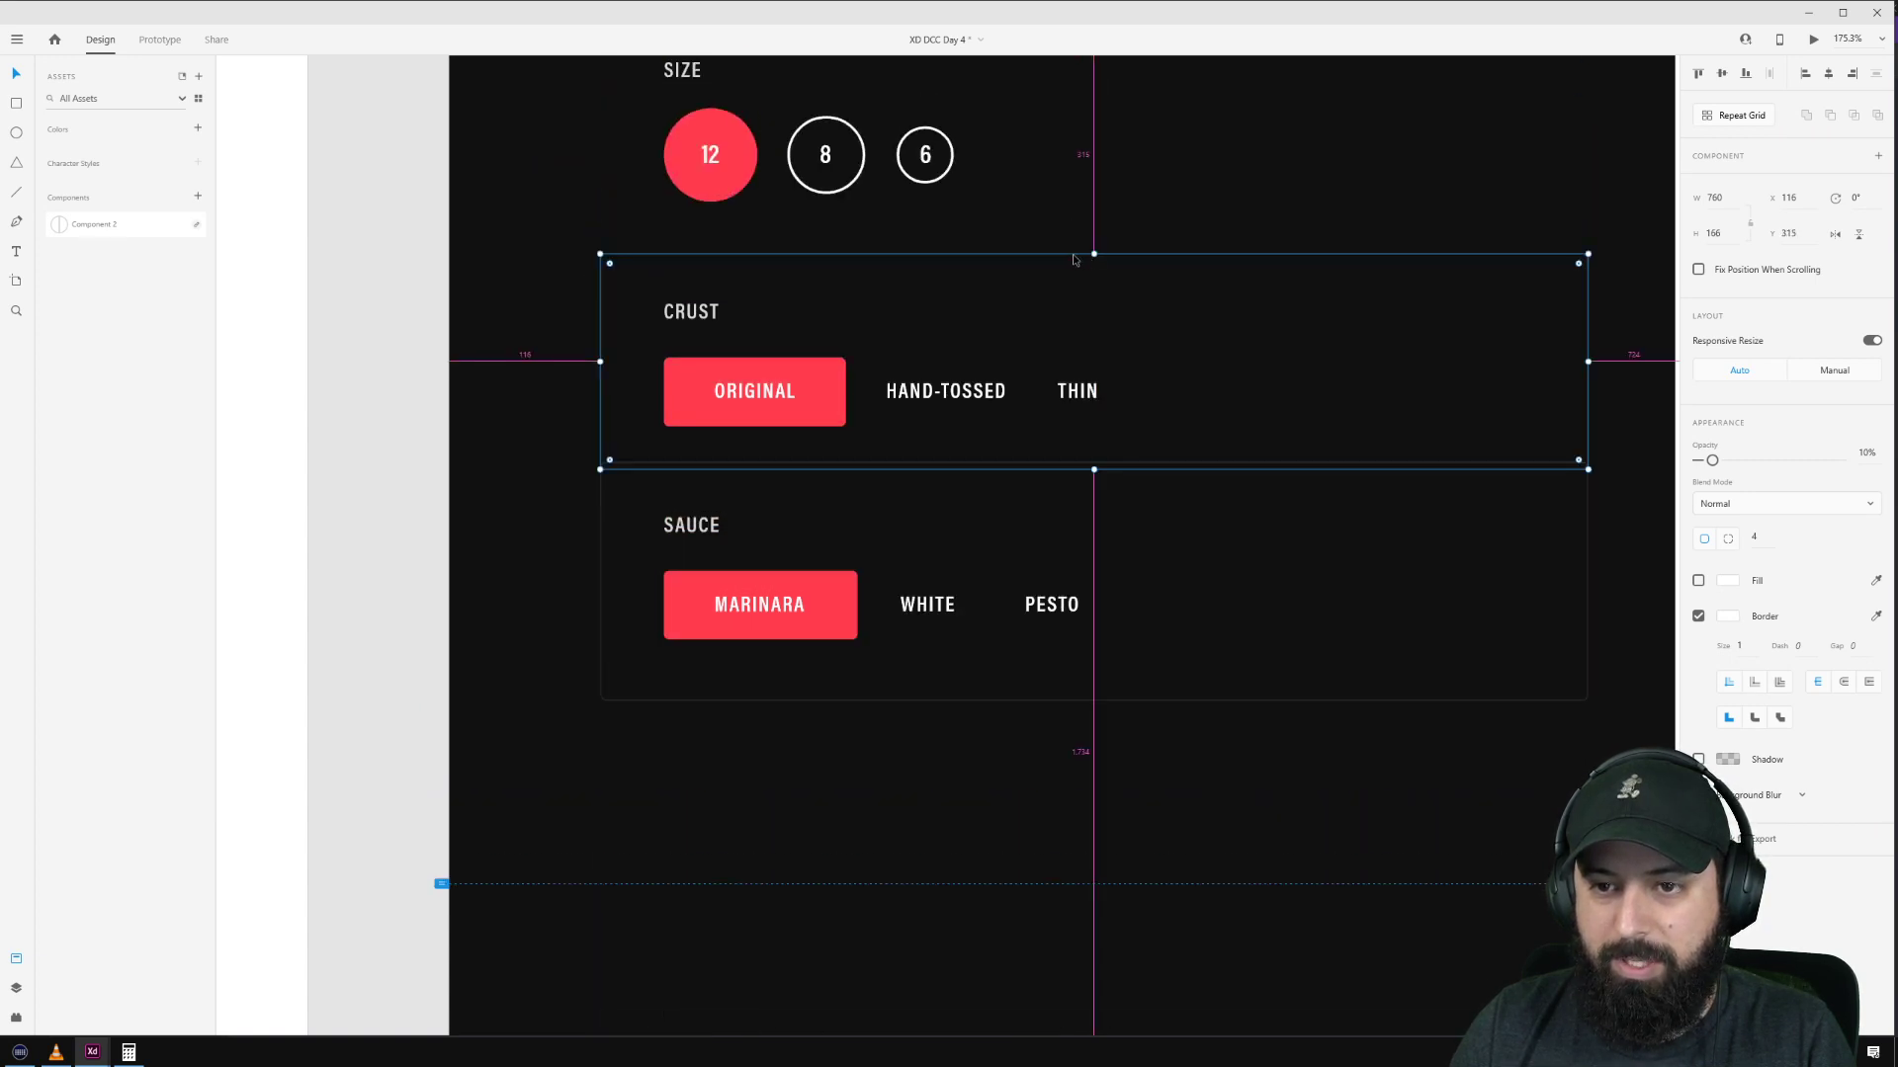
Step: Copy the Crust box up around the Size options, placing it at about Y 140
scroll(1113, 390, "up", 3)
scroll(1112, 391, "up", 3)
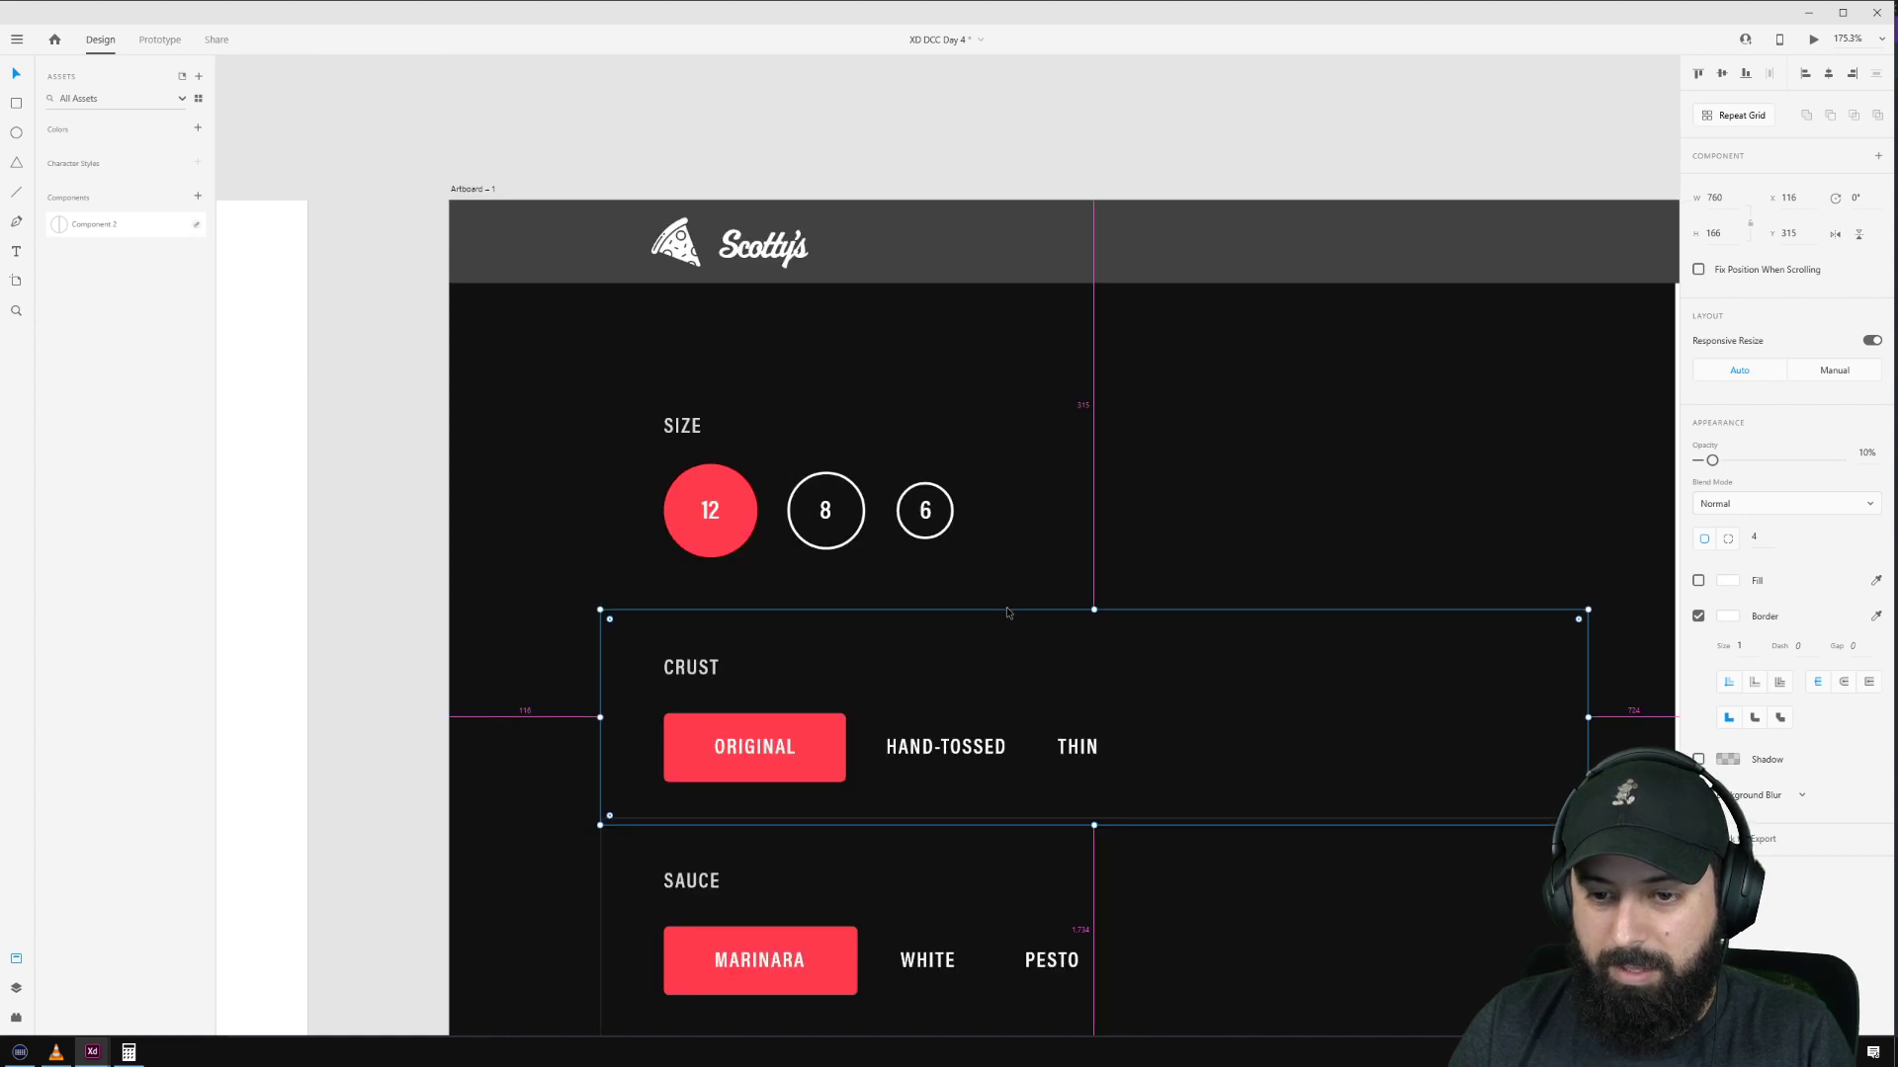
left_click_drag(1007, 614, 1008, 395)
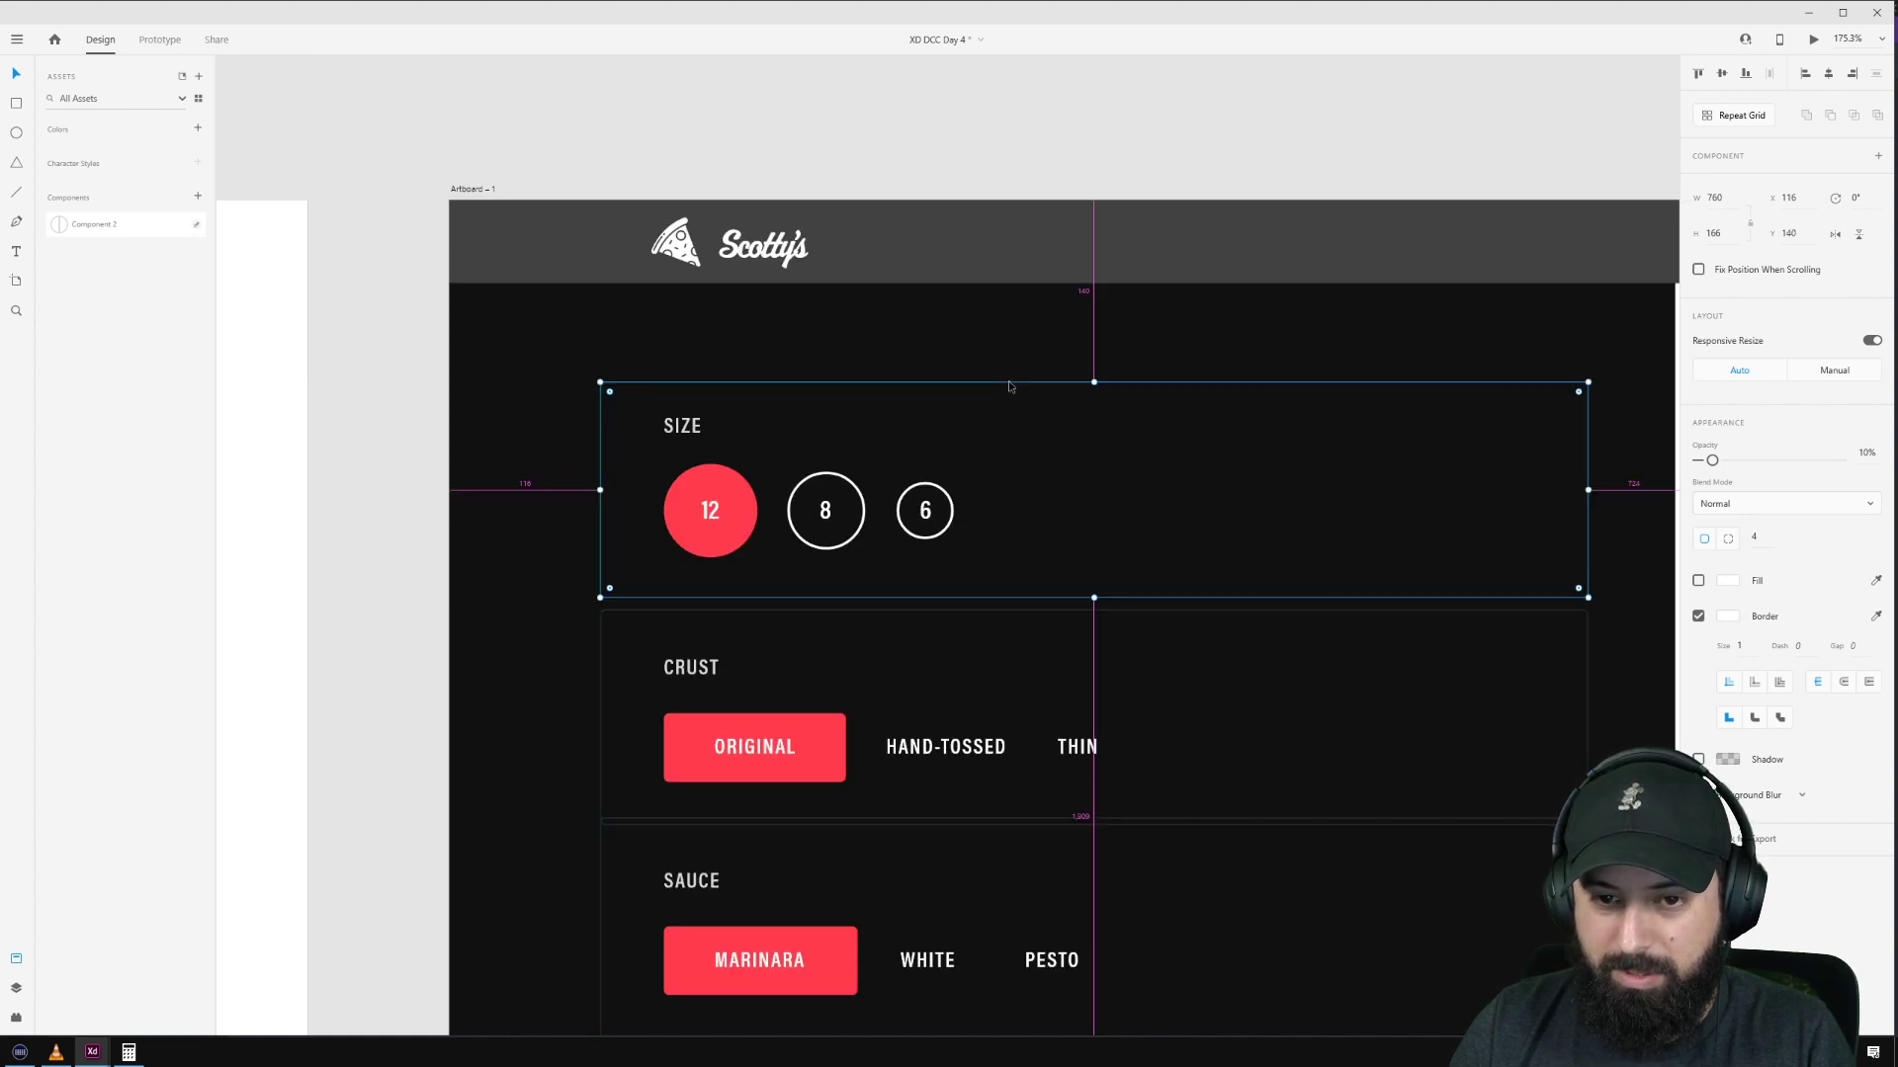
Step: Group the Sauce, Crust and Size sections separately, each with its own box and contents
scroll(1008, 391, "down", 5)
scroll(897, 459, "up", 5)
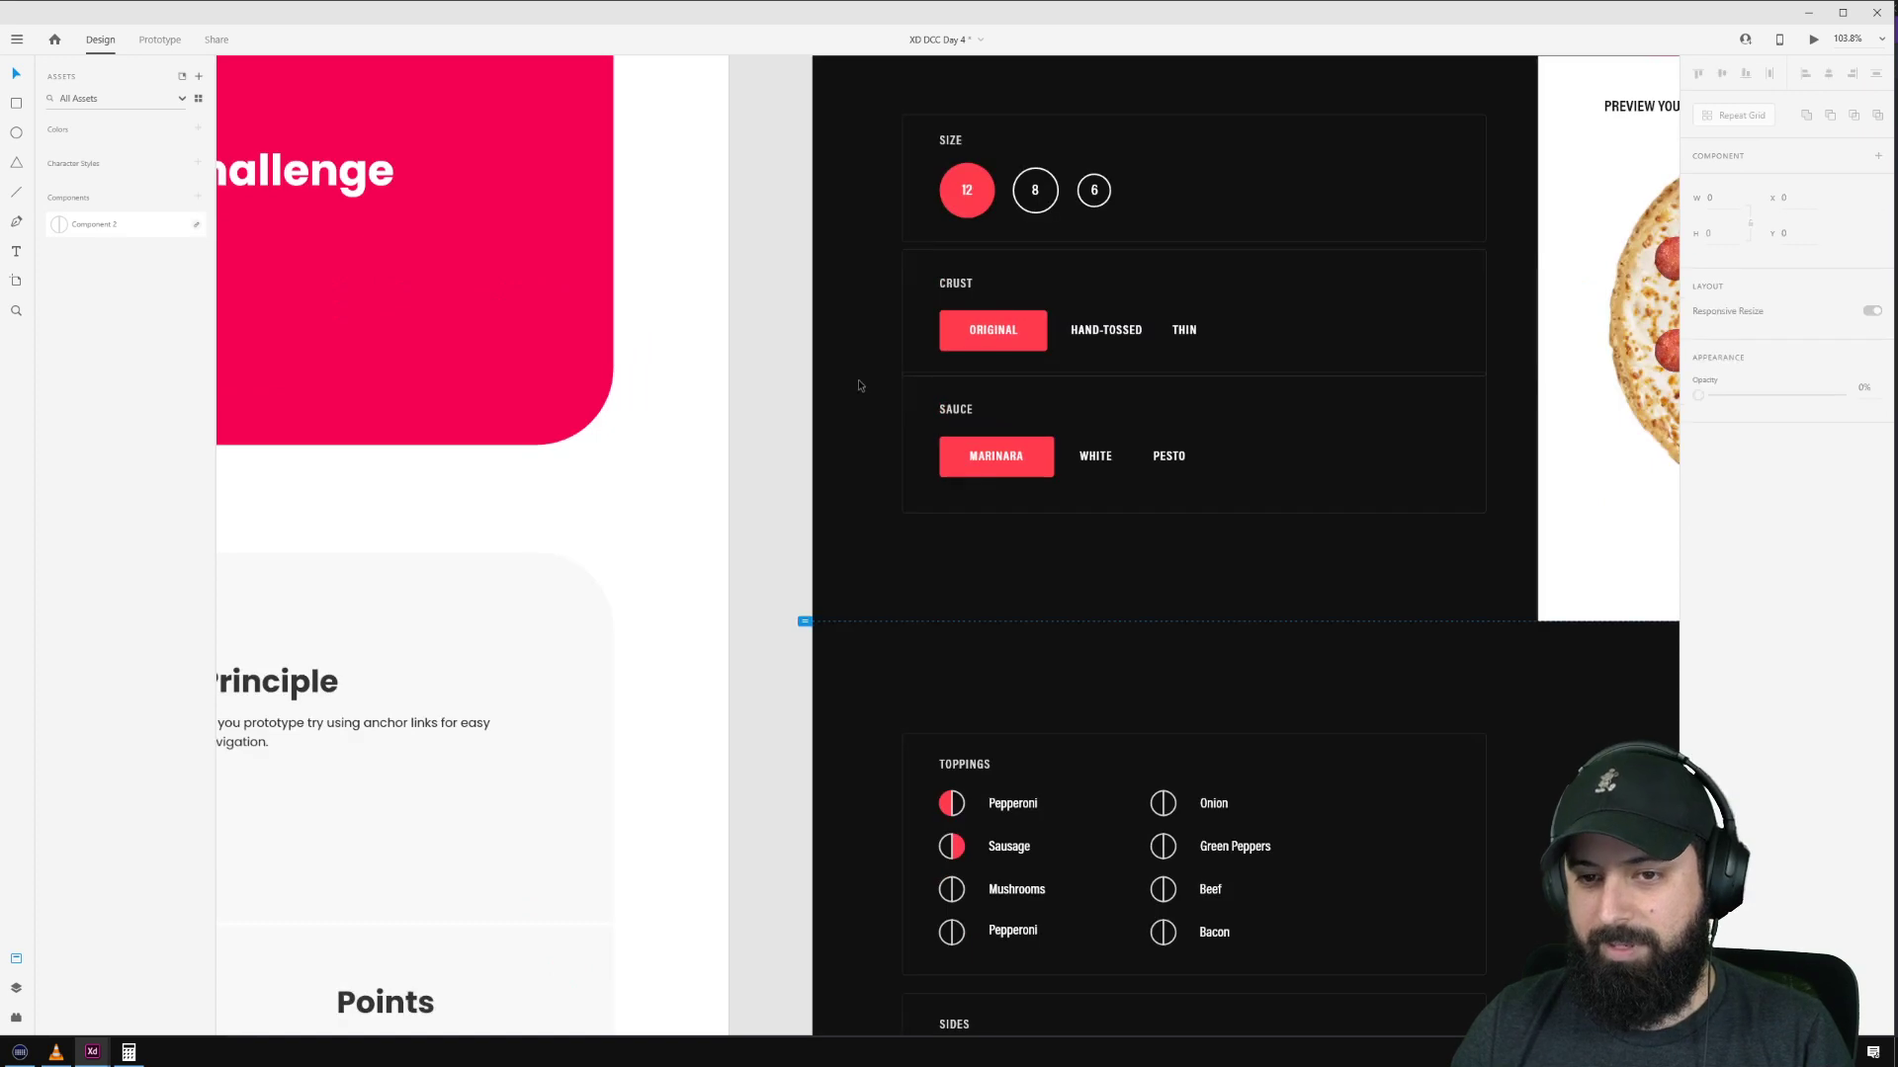
left_click_drag(856, 379, 1274, 598)
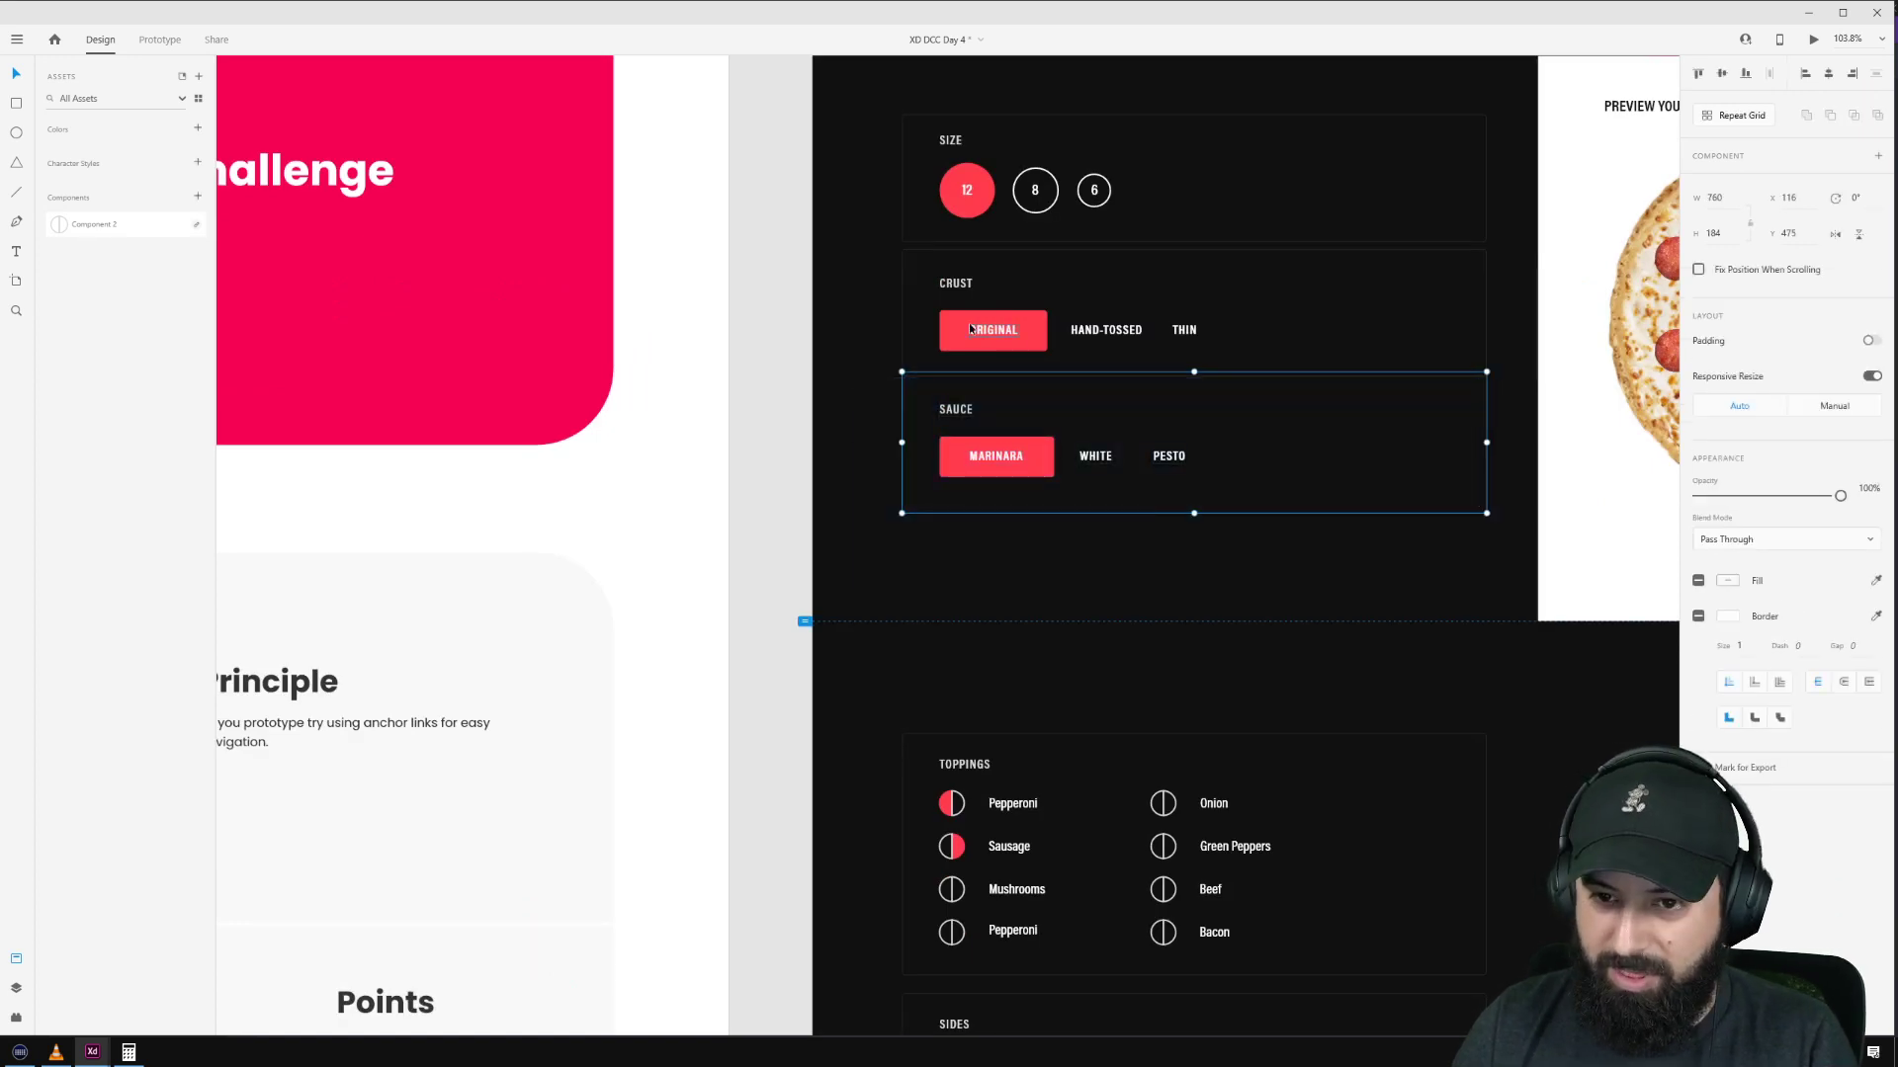
left_click_drag(859, 262, 1228, 373)
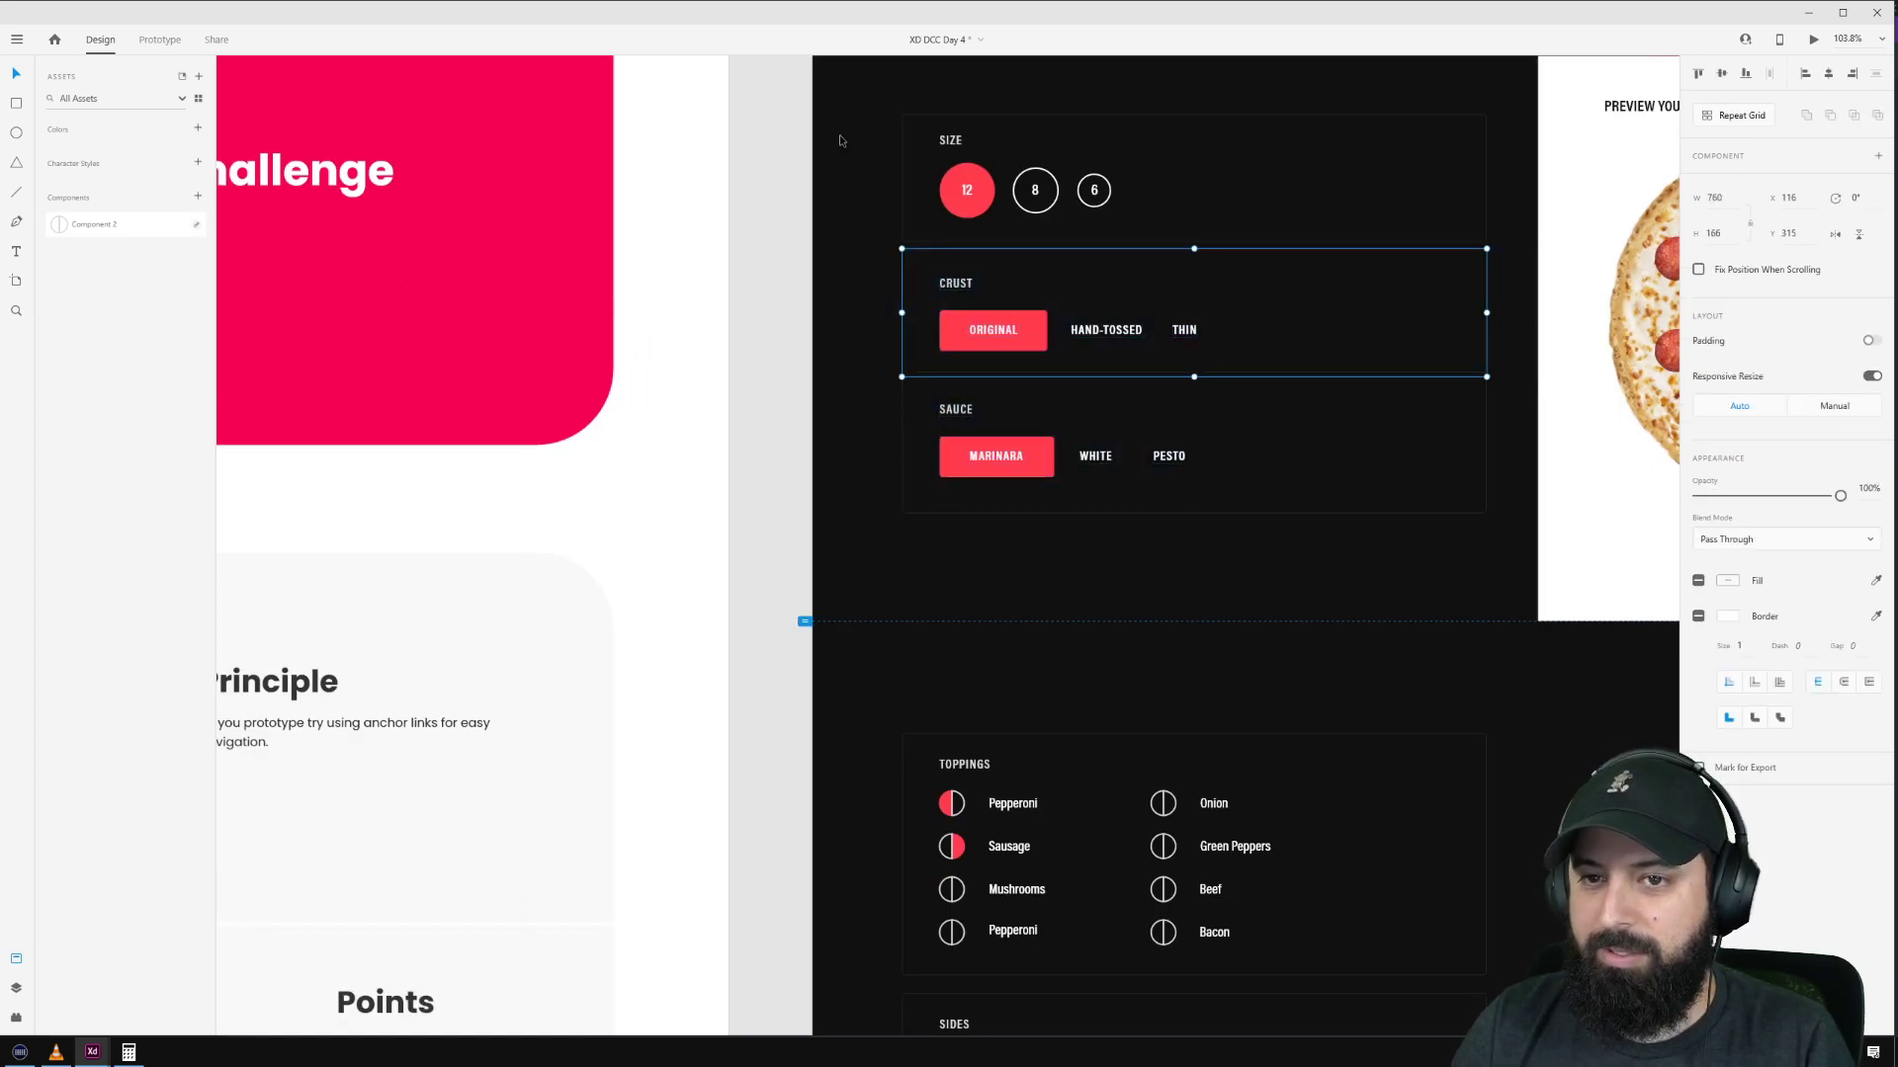
left_click_drag(842, 134, 1148, 237)
Step: Move the Sauce group down to about Y 615 and the Crust group down to about Y 371
scroll(1004, 340, "down", 2)
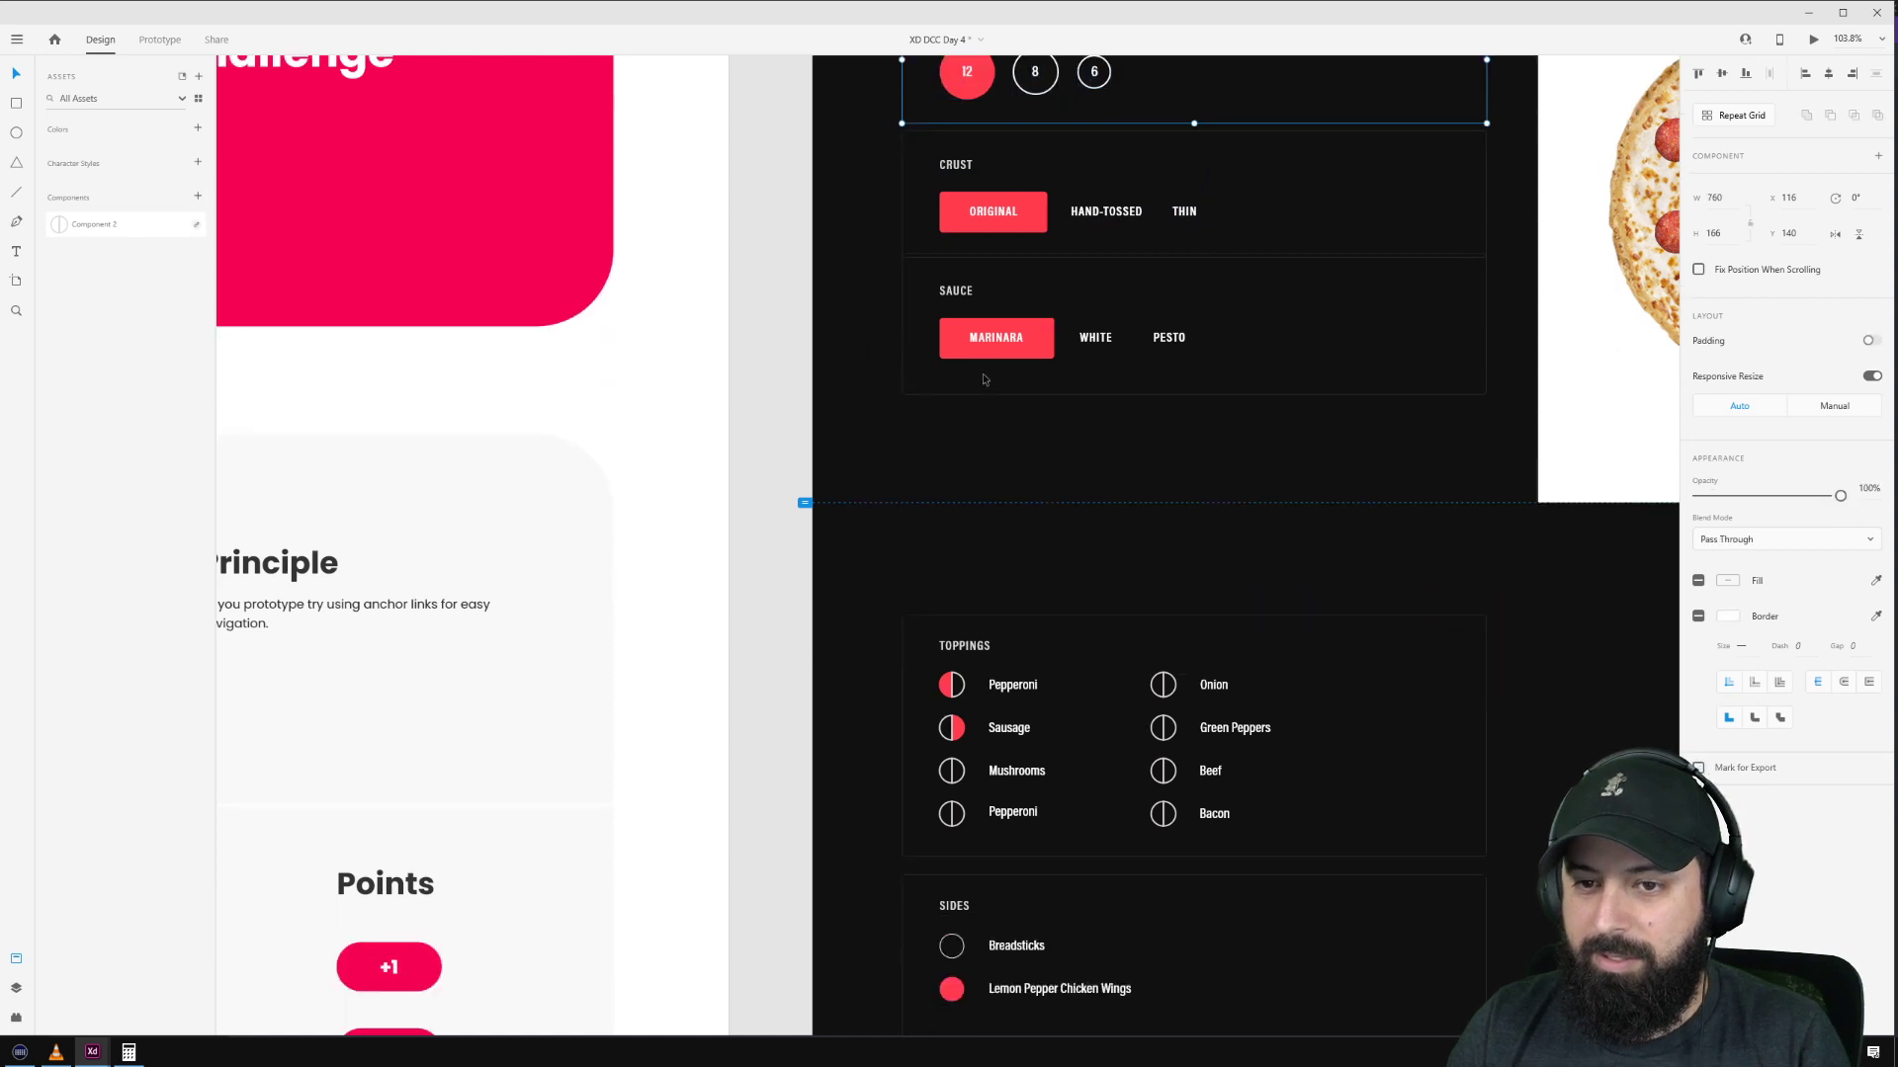
left_click(1004, 340)
left_click_drag(1004, 340, 1005, 446)
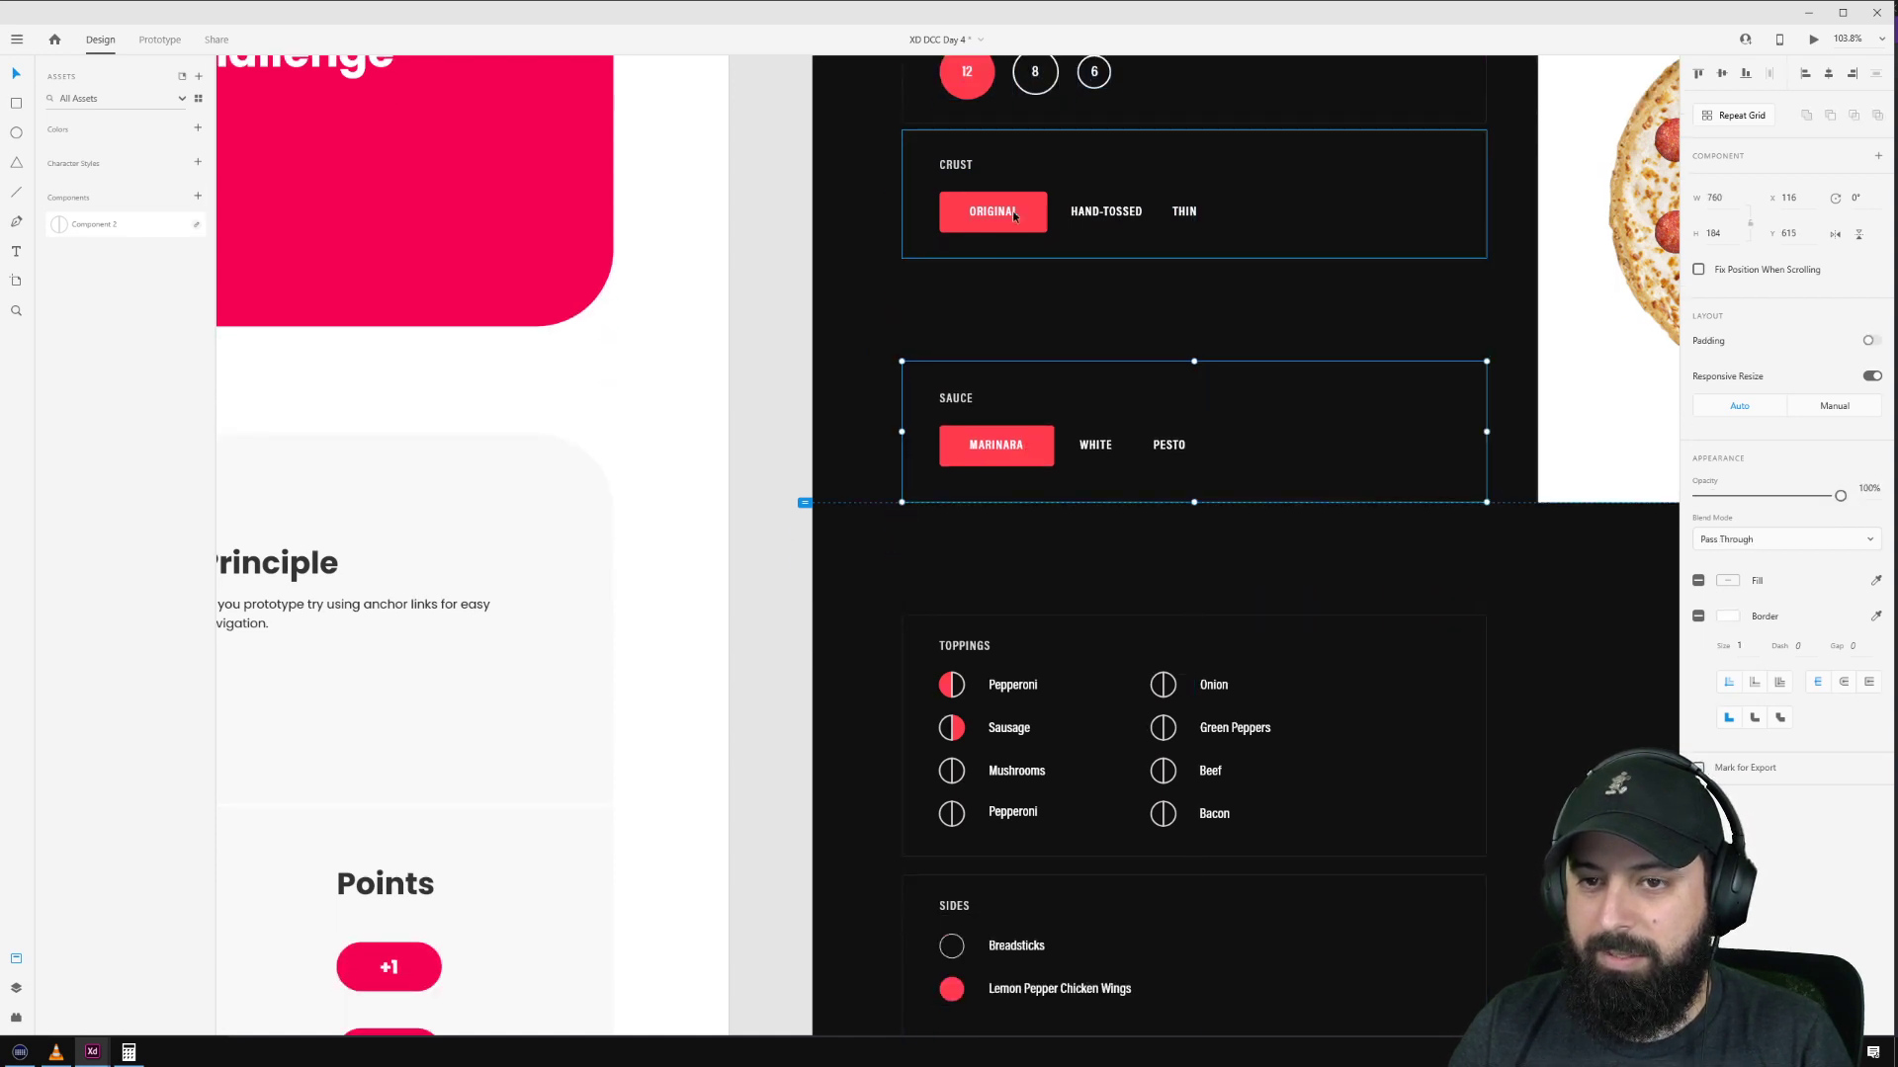
left_click(1018, 213)
left_click_drag(1018, 212, 1018, 249)
Step: Distribute the Crust, Sauce, Toppings, Sides, Delivery and Confirm Order groups with equal vertical spacing
scroll(1038, 277, "down", 1)
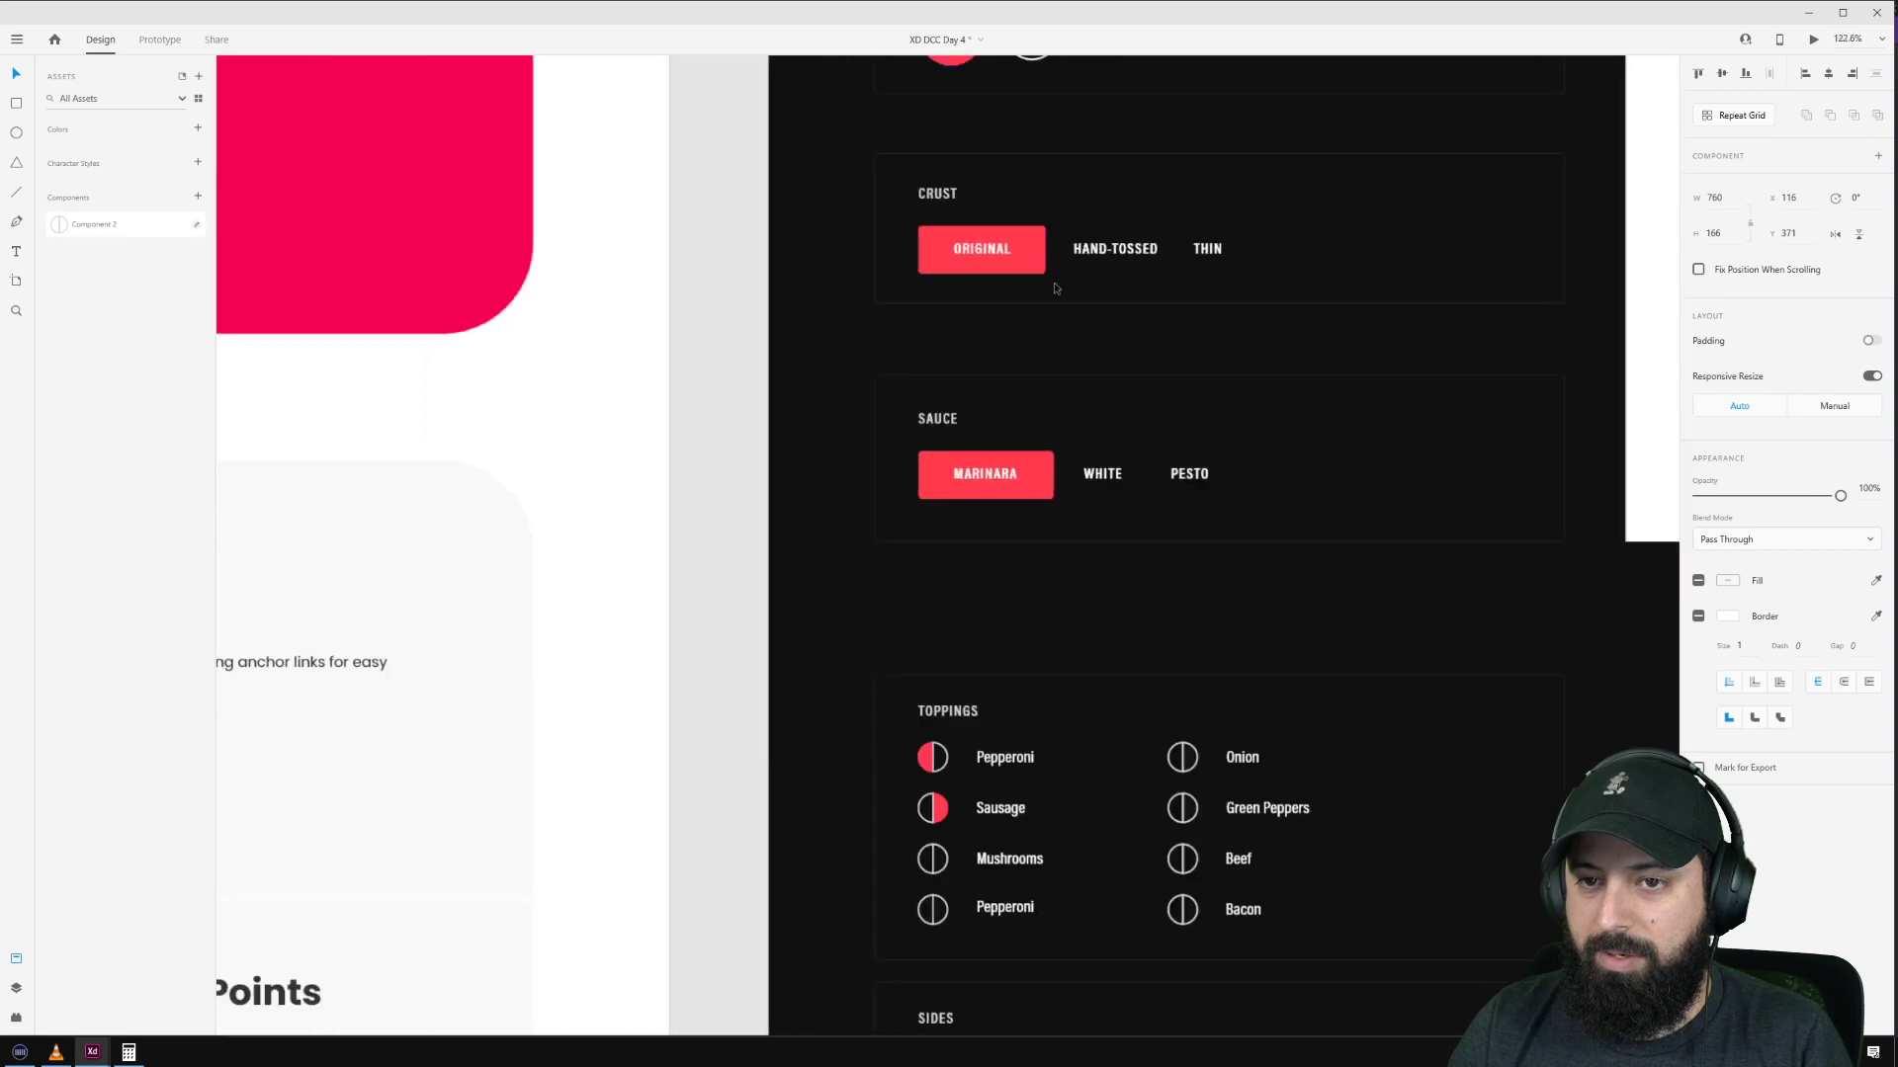
scroll(1053, 291, "down", 3, "ctrl")
left_click(1050, 430, "shift")
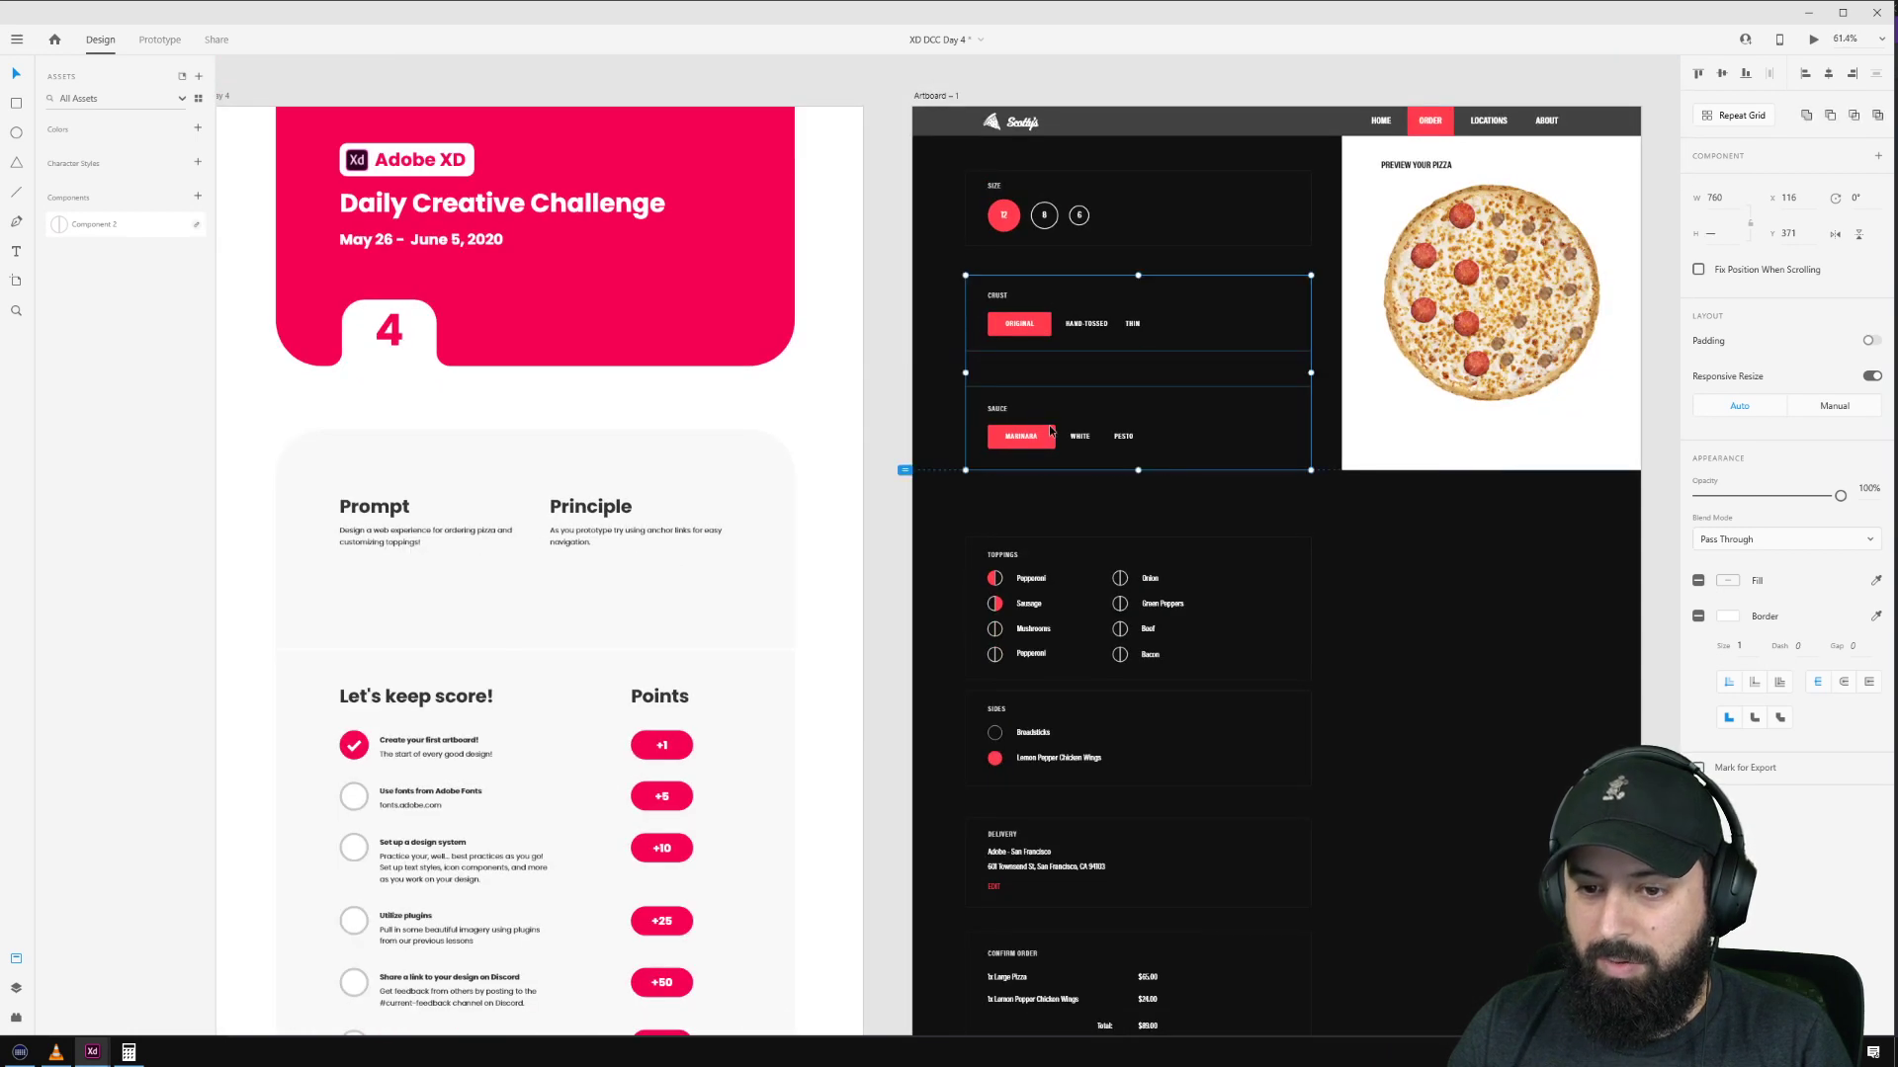
left_click(1001, 578, "shift")
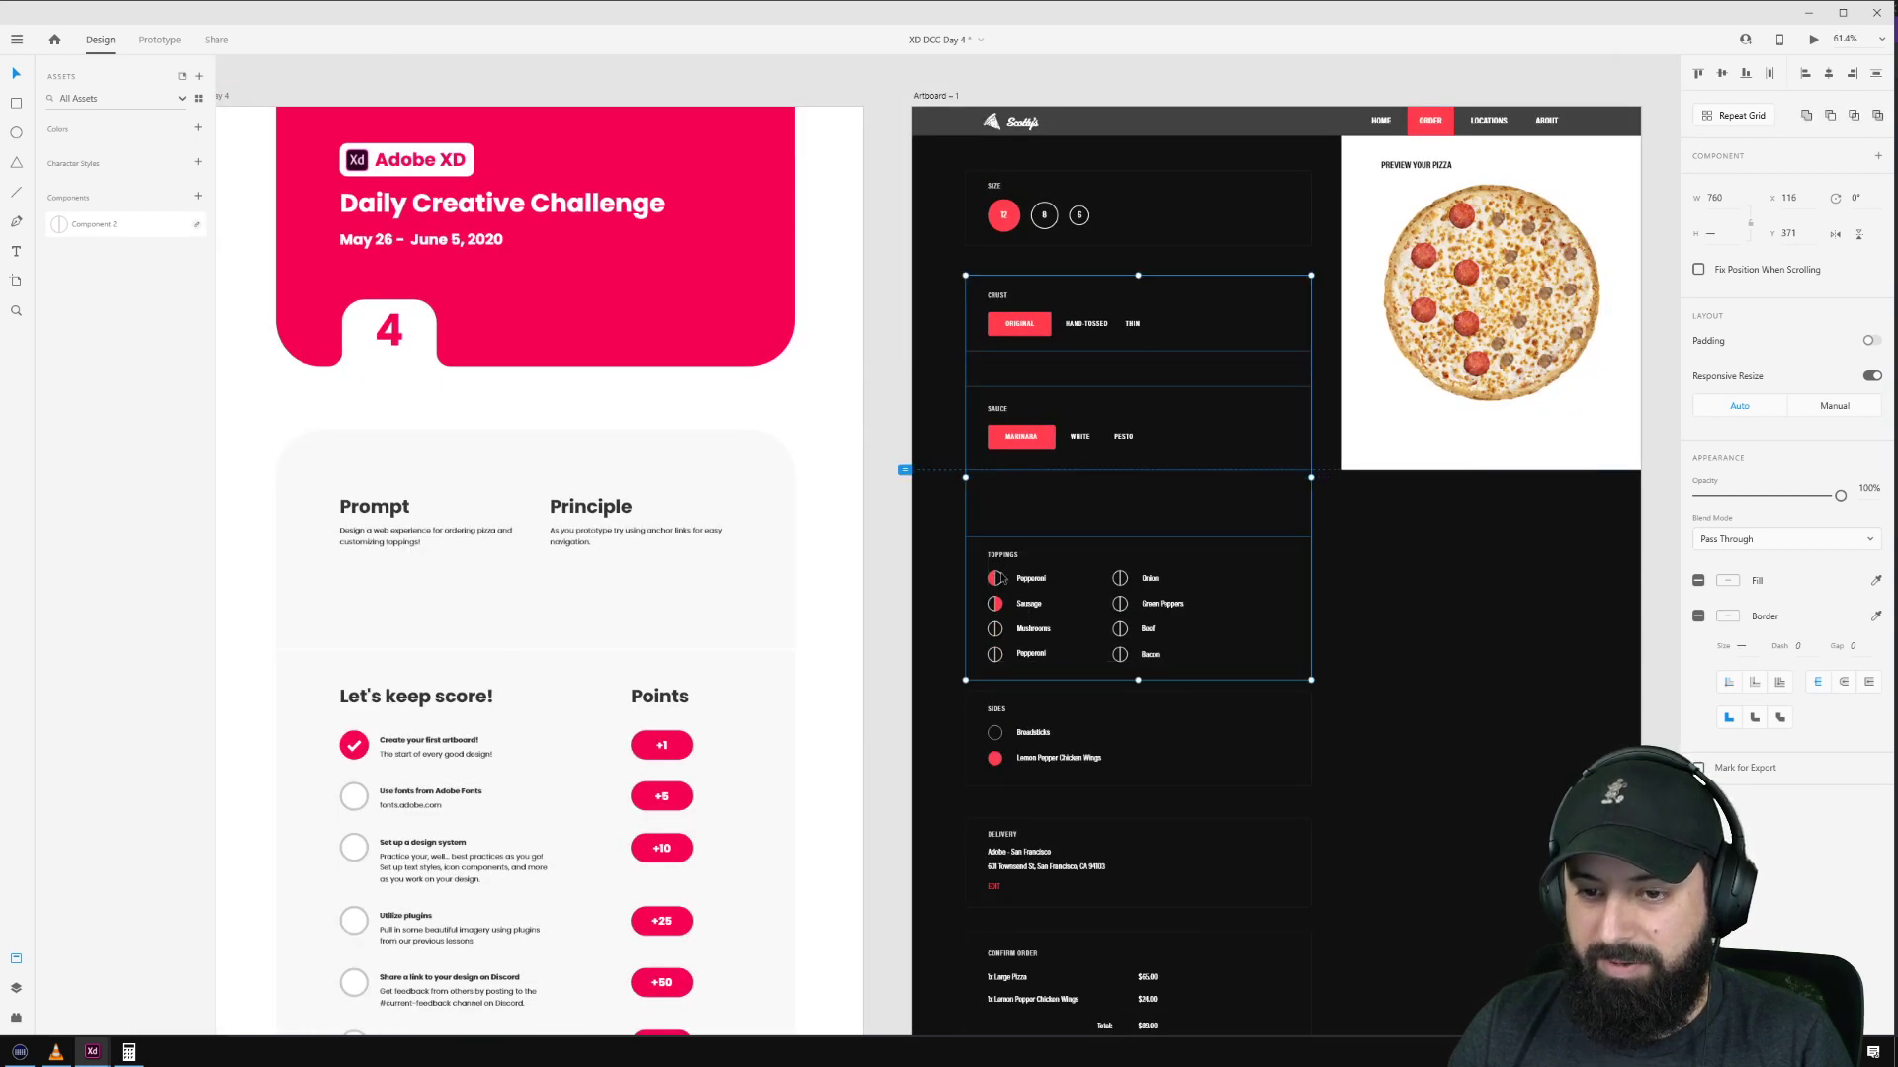
left_click(994, 717, "shift")
left_click(999, 839, "shift")
scroll(999, 839, "down", 3)
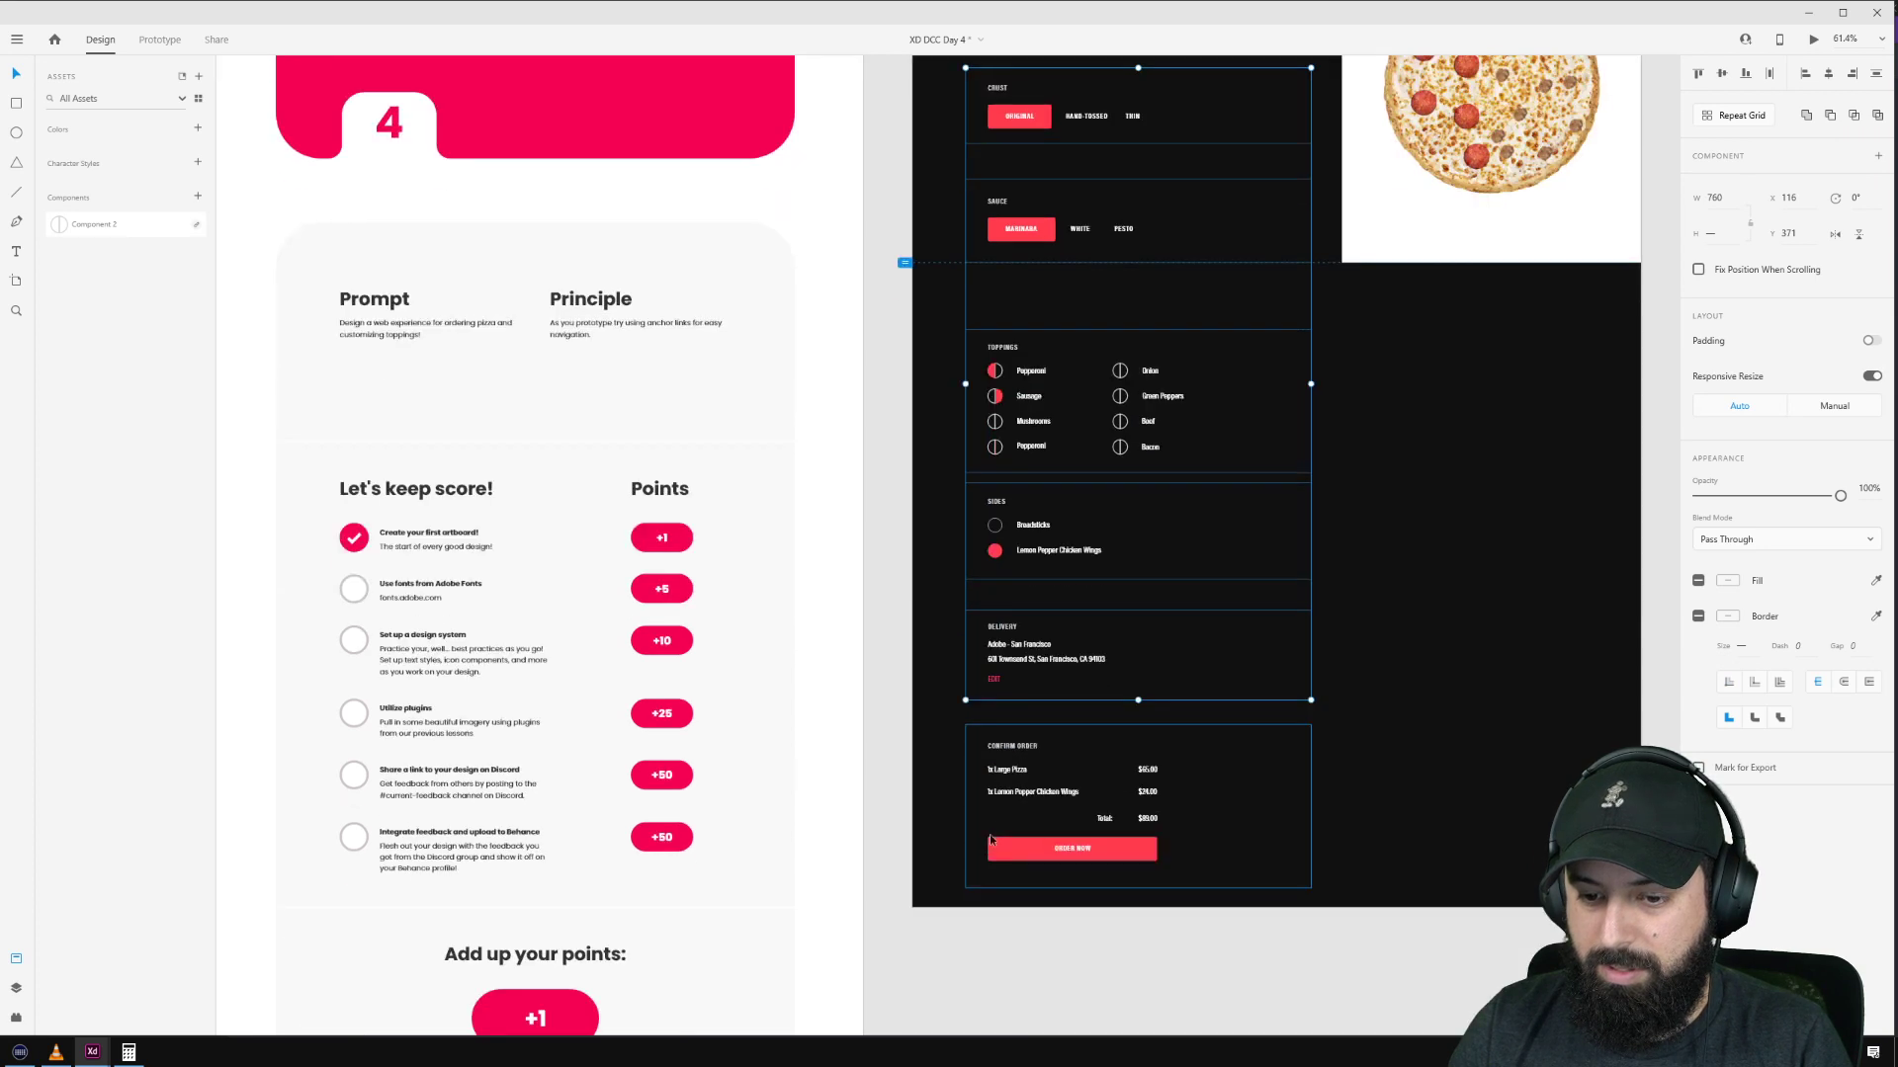
left_click(1014, 768, "shift")
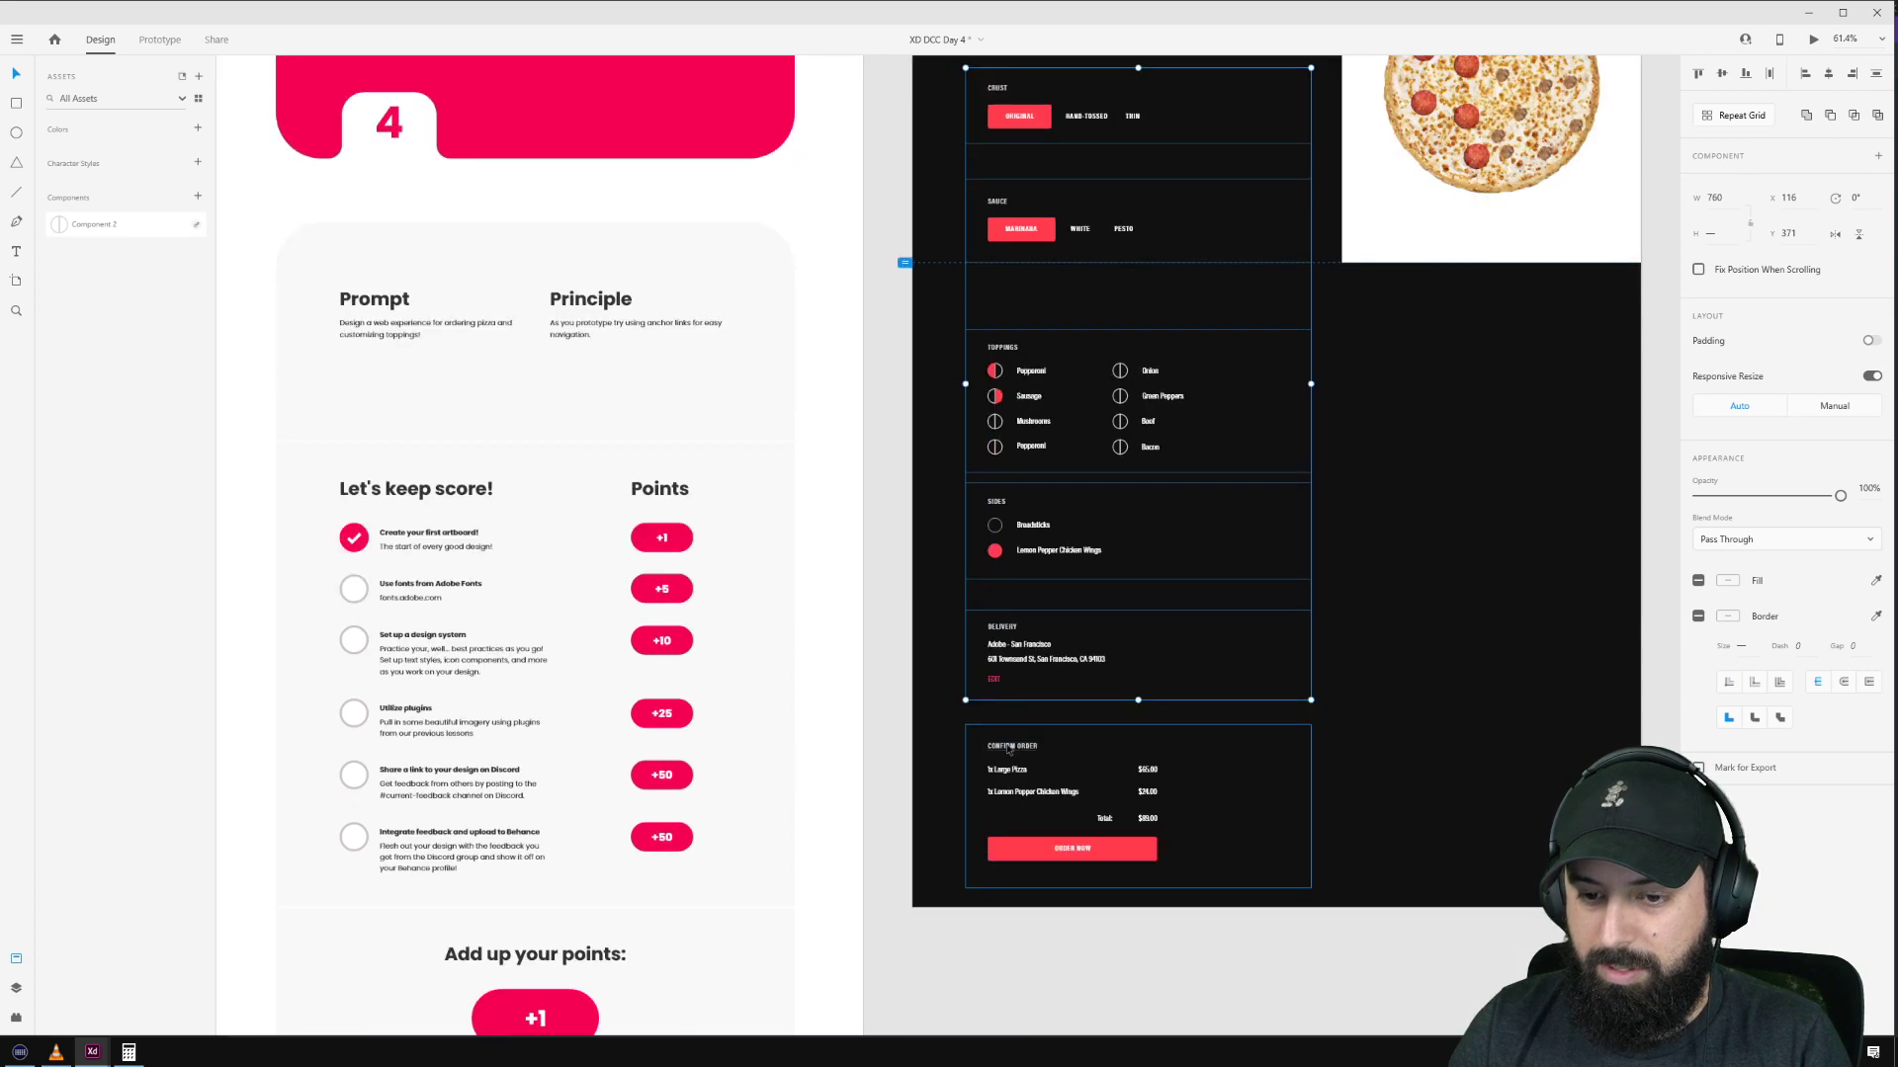
left_click(1876, 74)
left_click(1457, 309)
left_click(1018, 226)
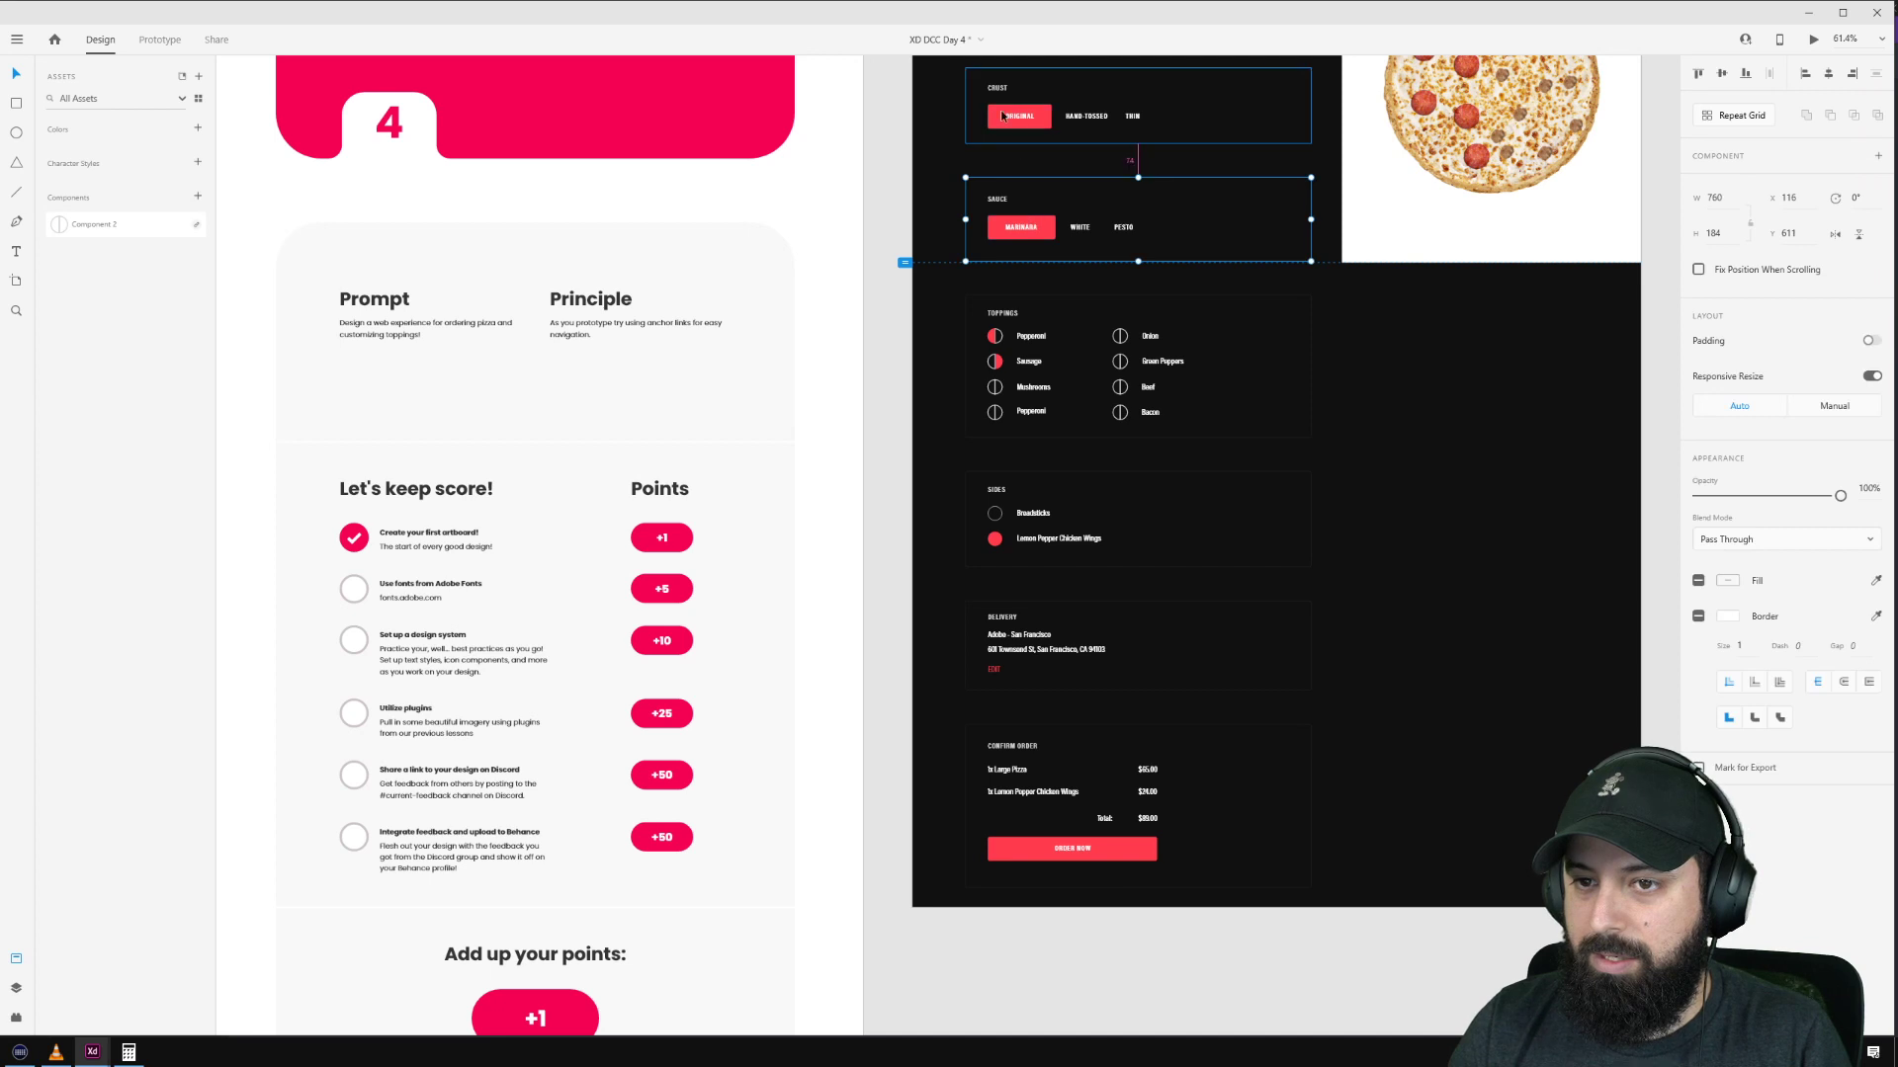
scroll(1079, 296, "up", 3)
left_click(1061, 326, "shift")
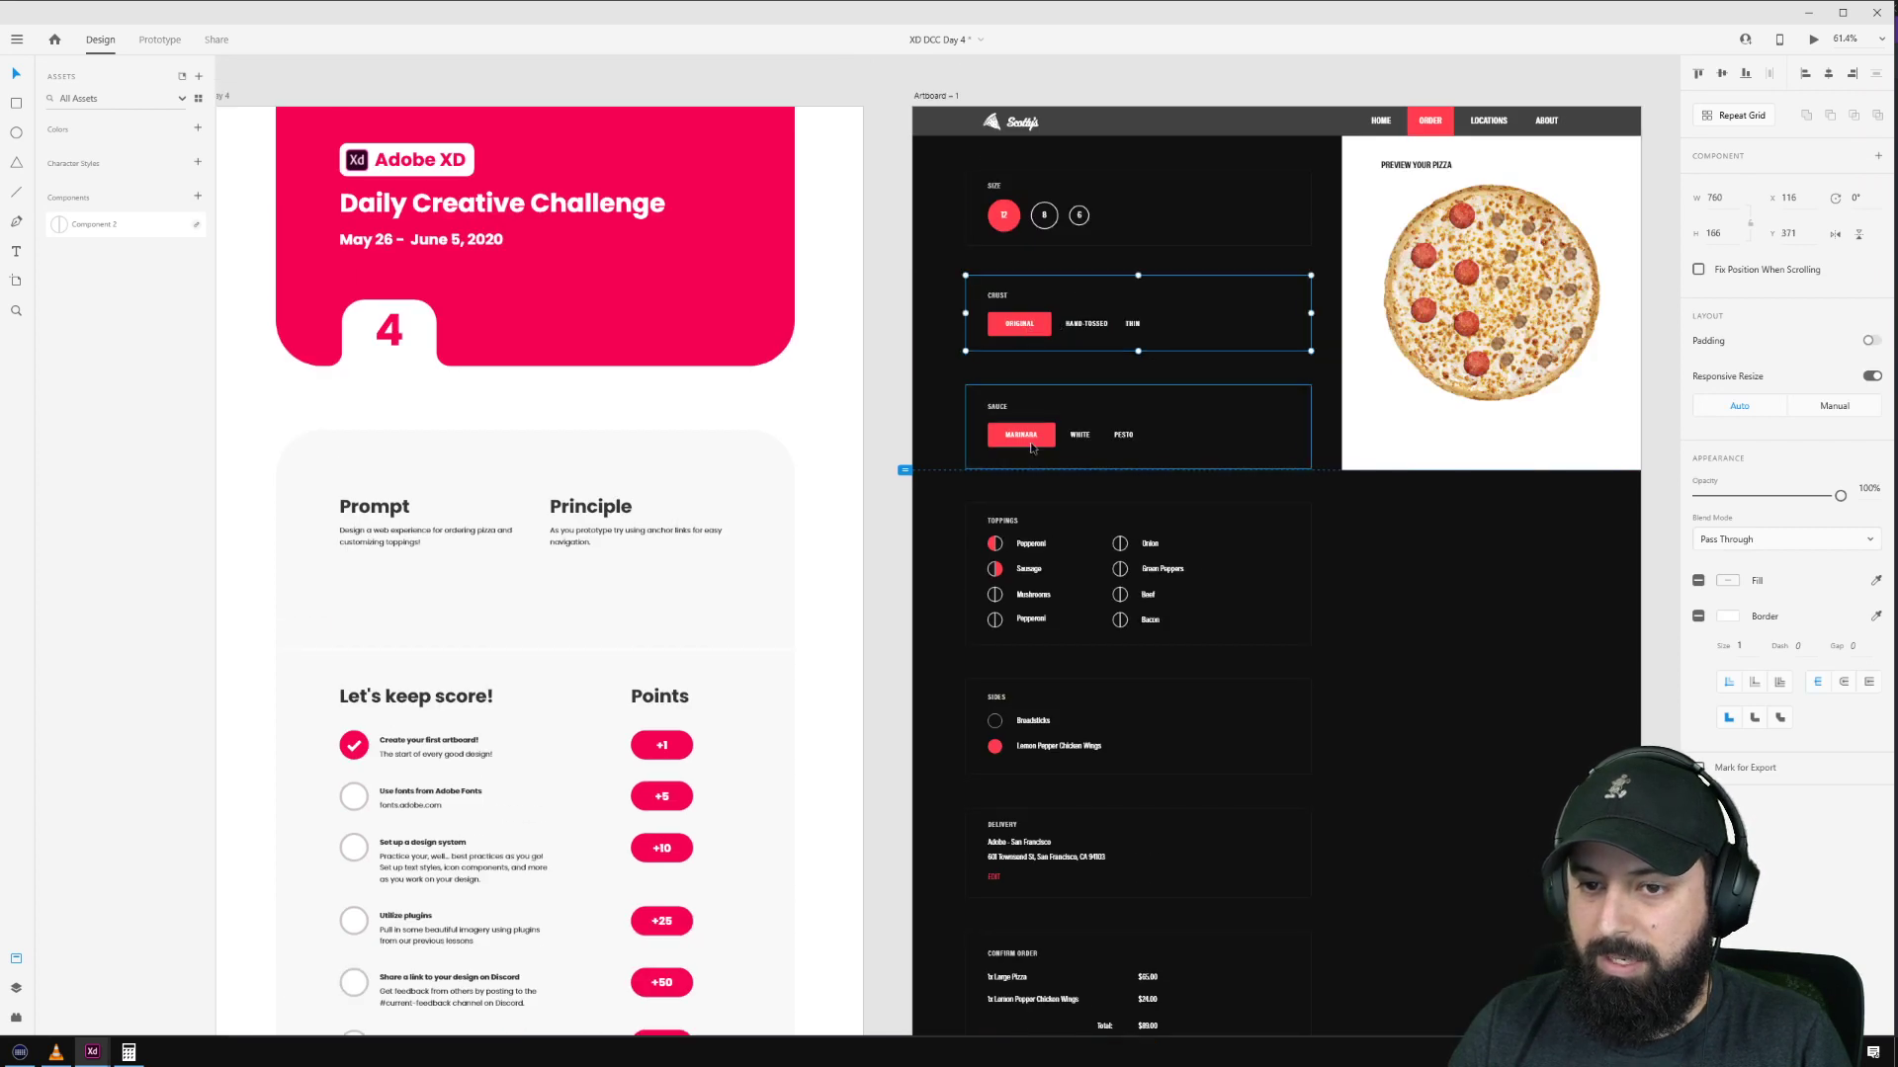
left_click(1006, 524, "shift")
left_click(998, 714, "shift")
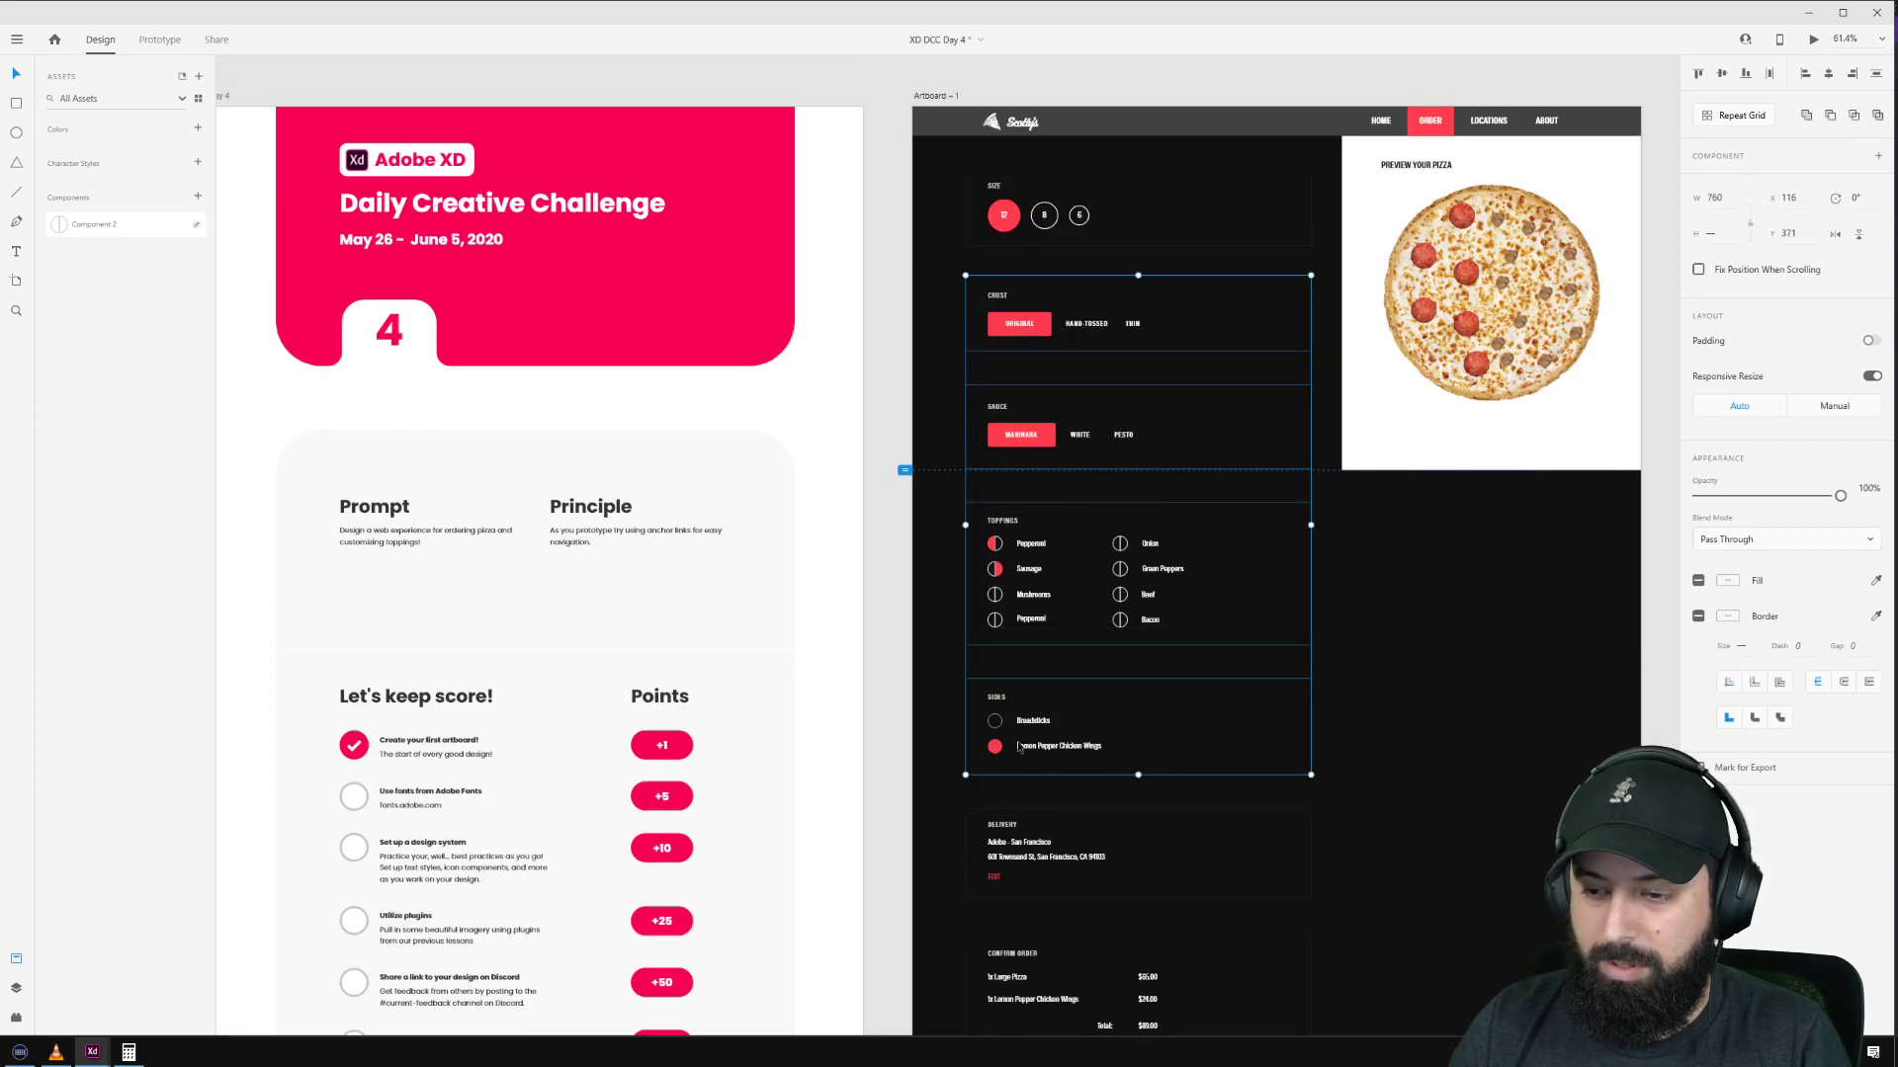
key("Escape")
Step: Try to place a copy of the HAND-TOSSED label in the white area below the preview pizza
scroll(1123, 613, "right", 10)
scroll(904, 524, "up", 5)
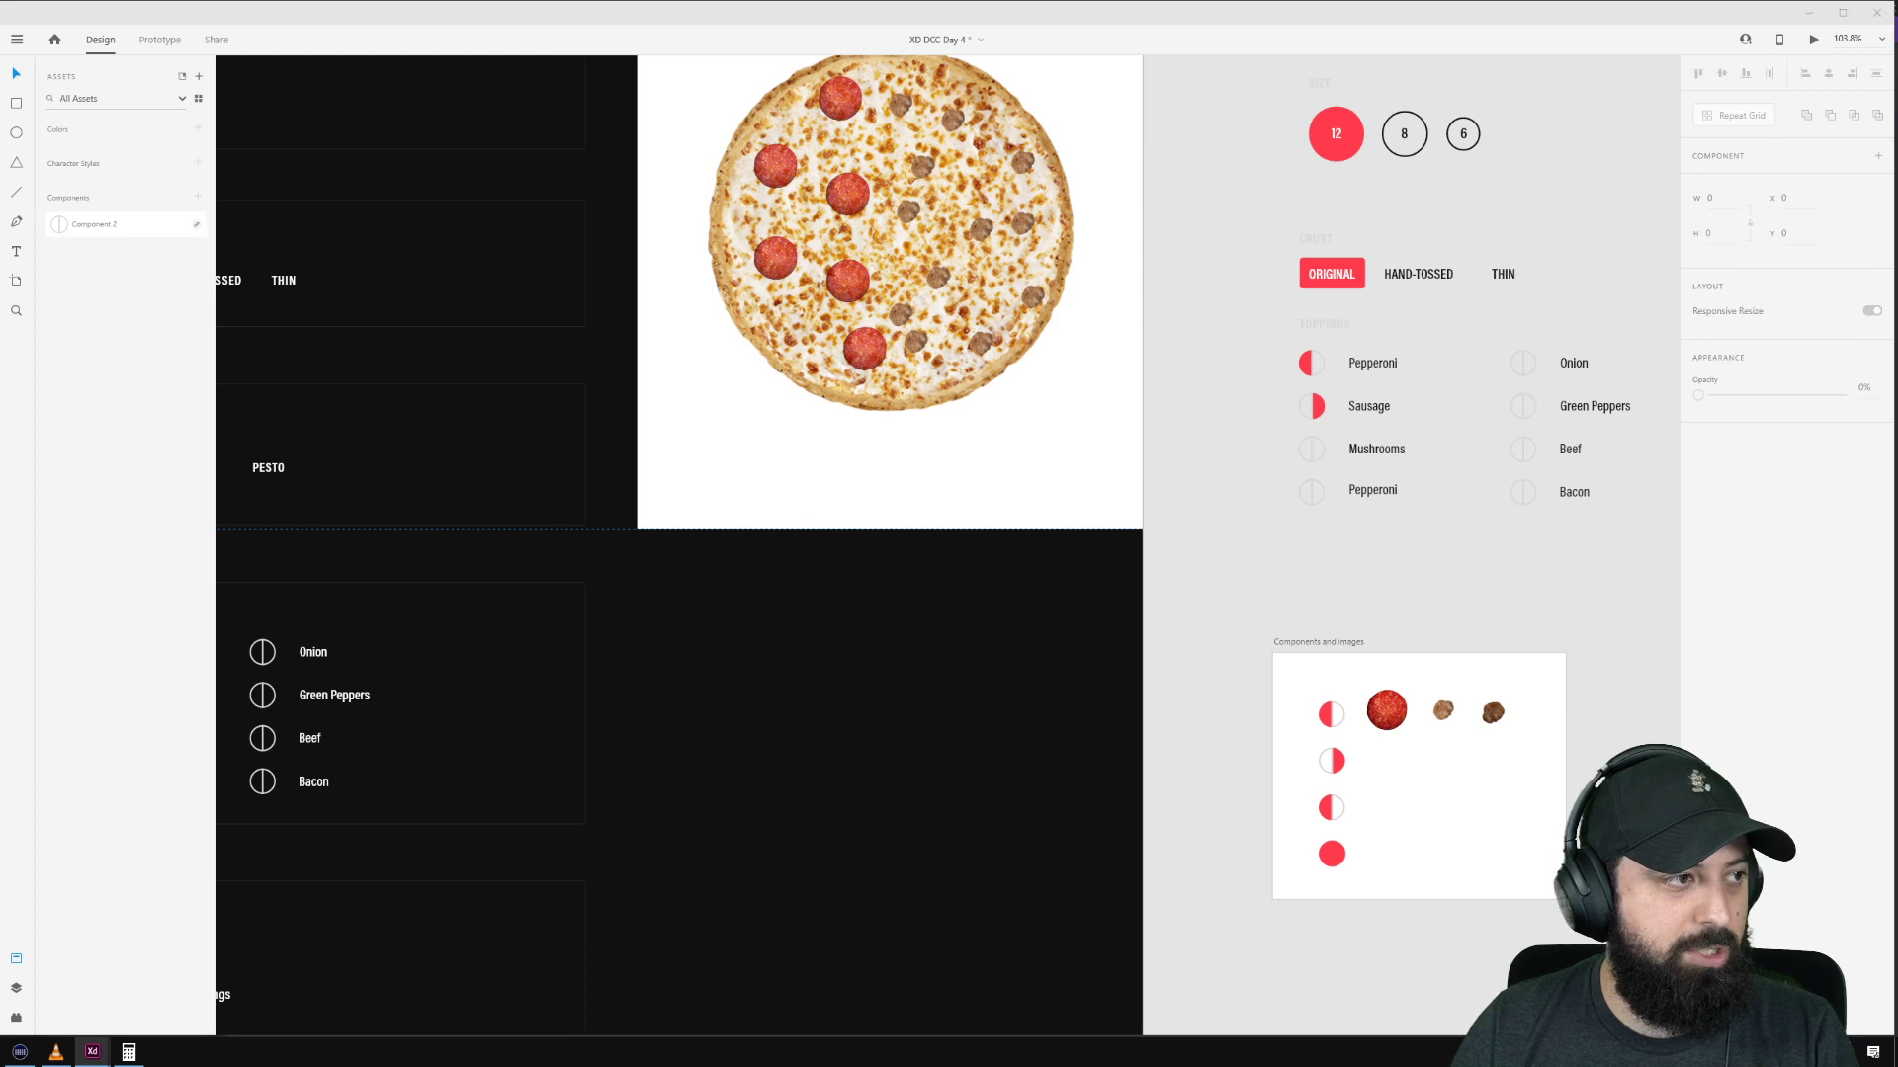
left_click(845, 501)
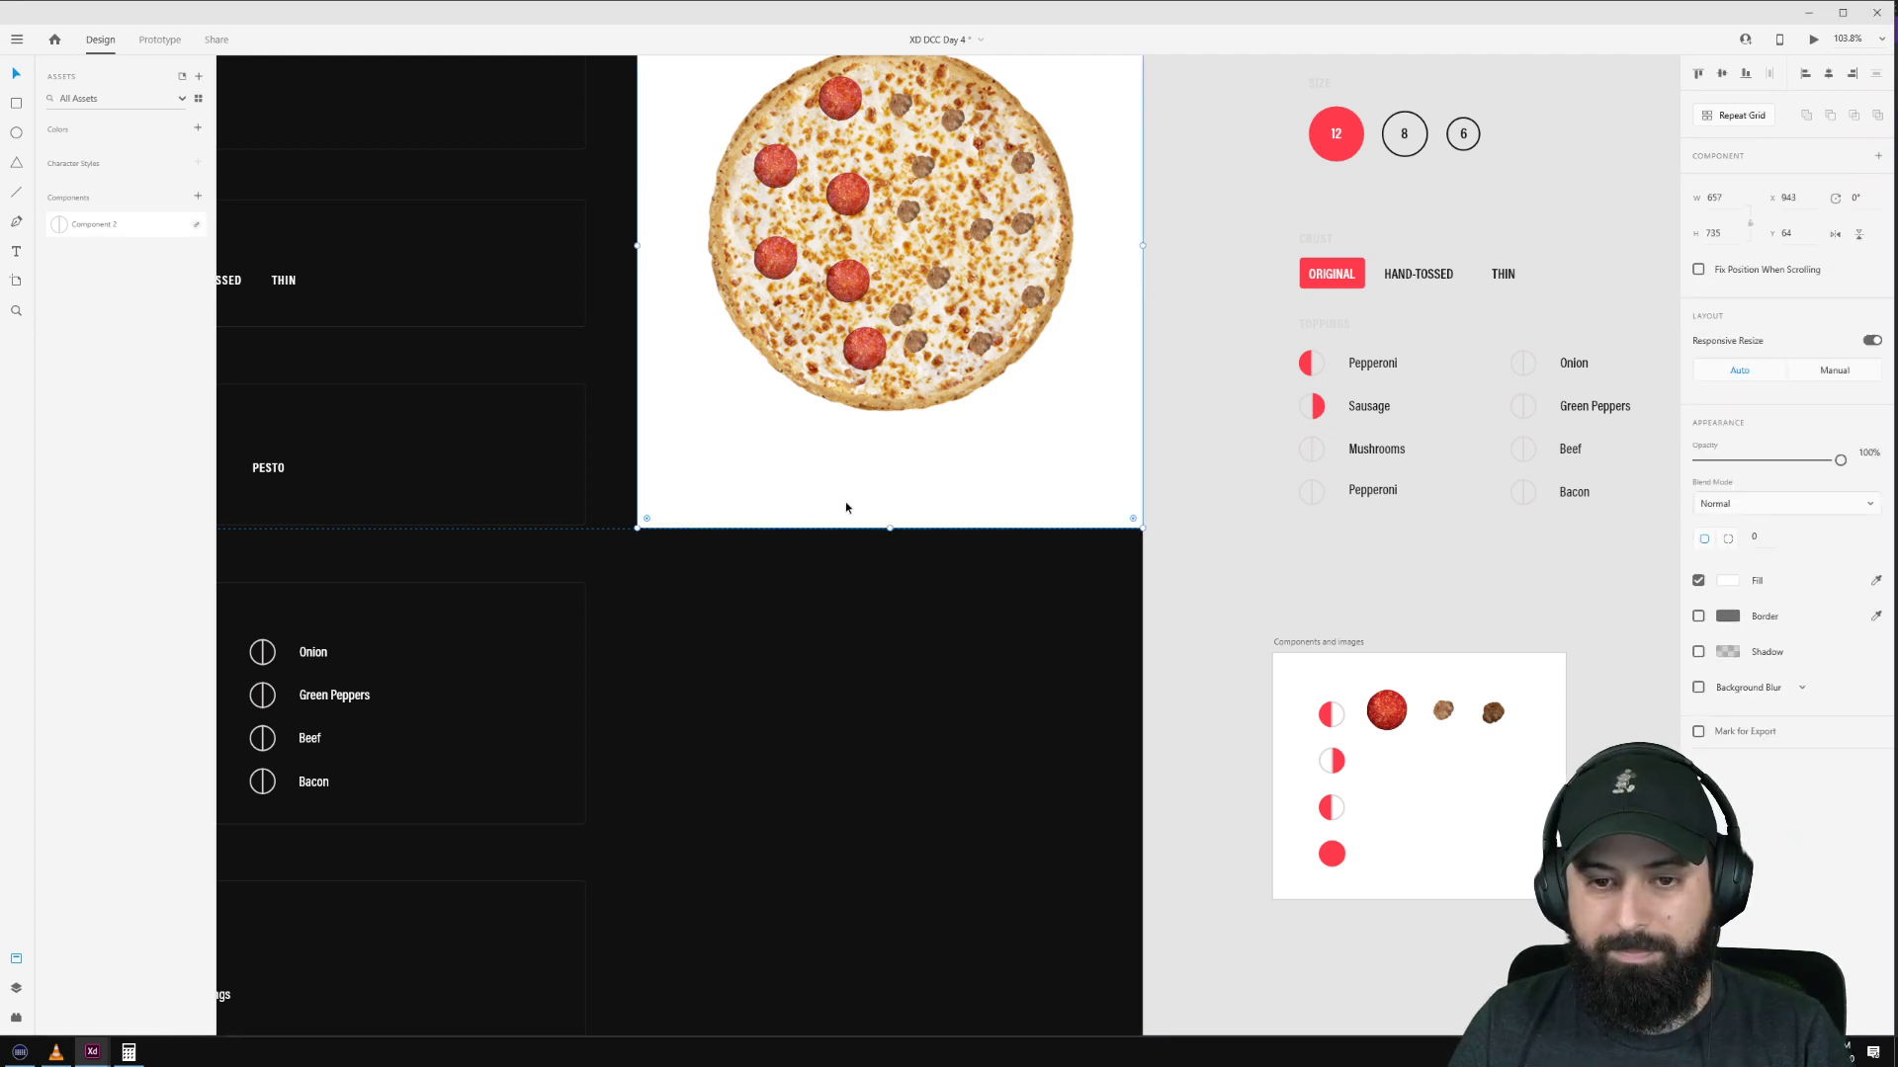
scroll(406, 411, "down", 2)
scroll(349, 317, "down", 3)
left_click_drag(349, 317, 698, 459)
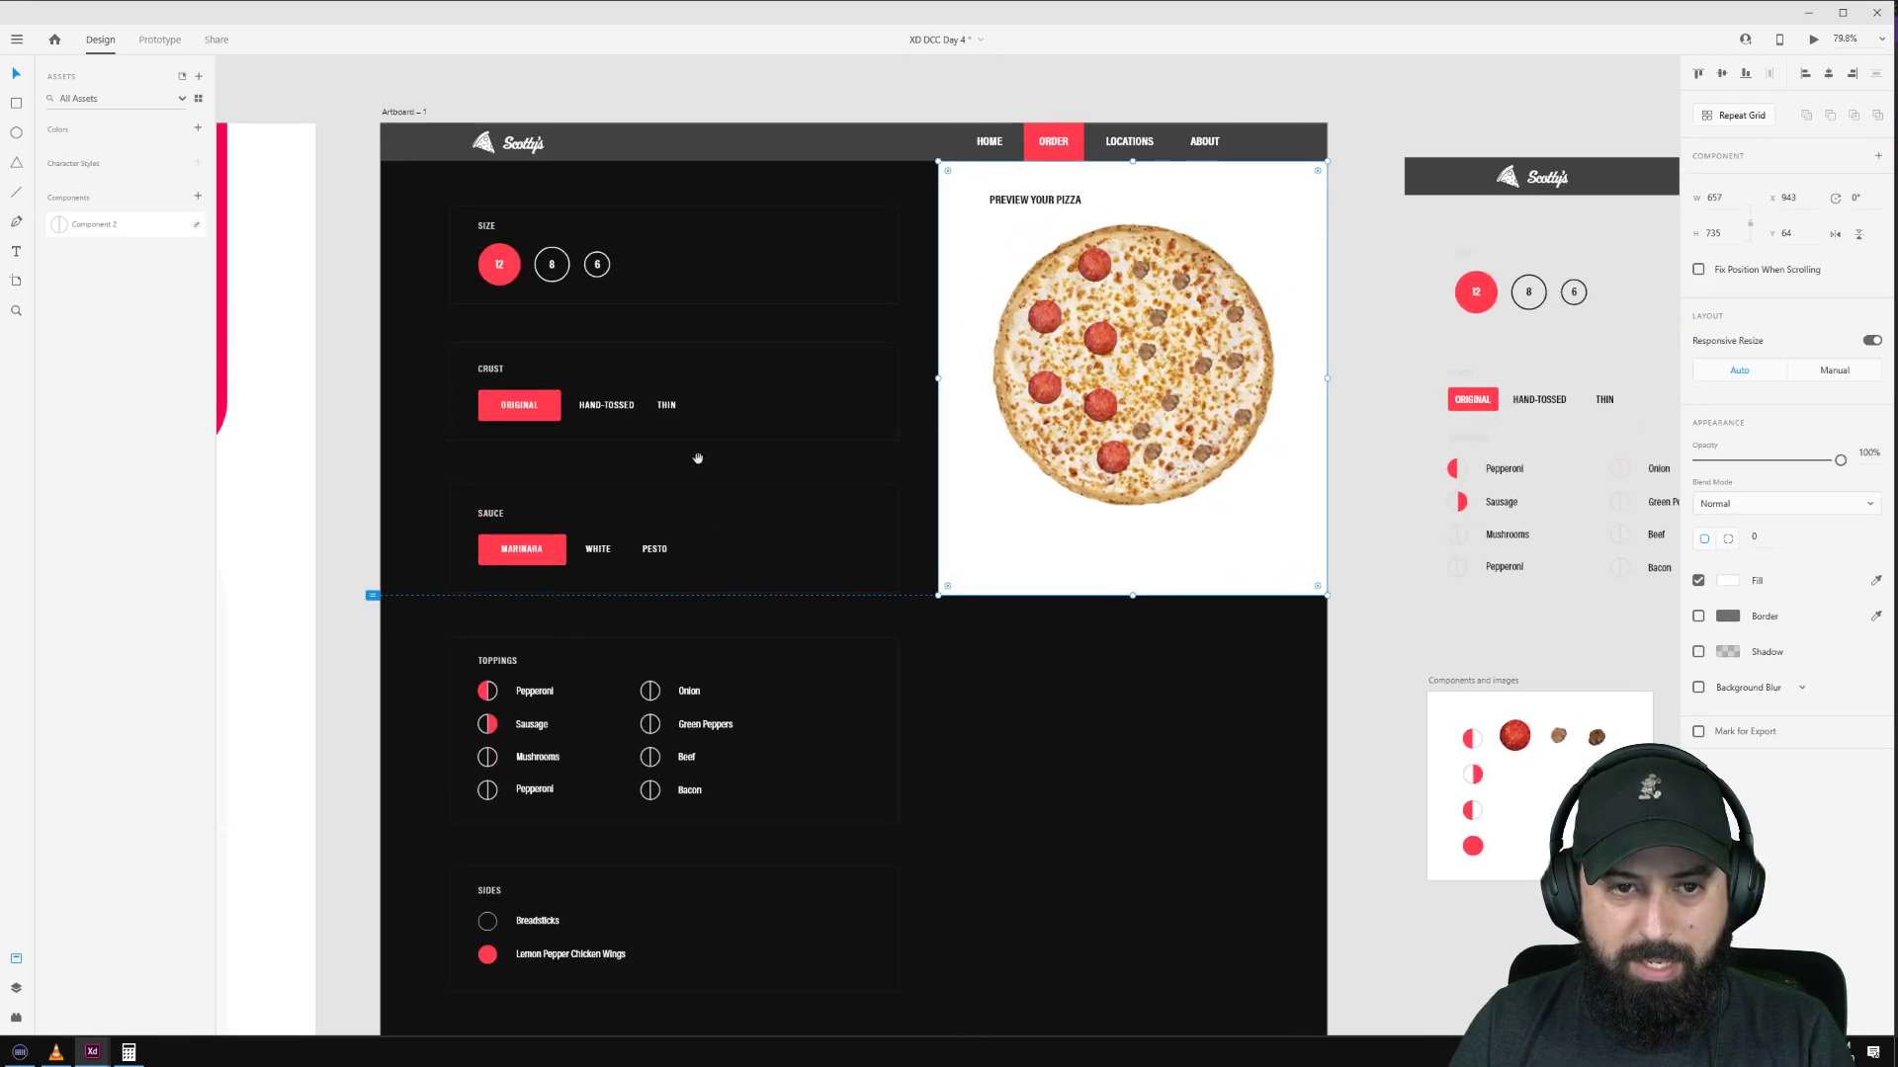
double_click(486, 226)
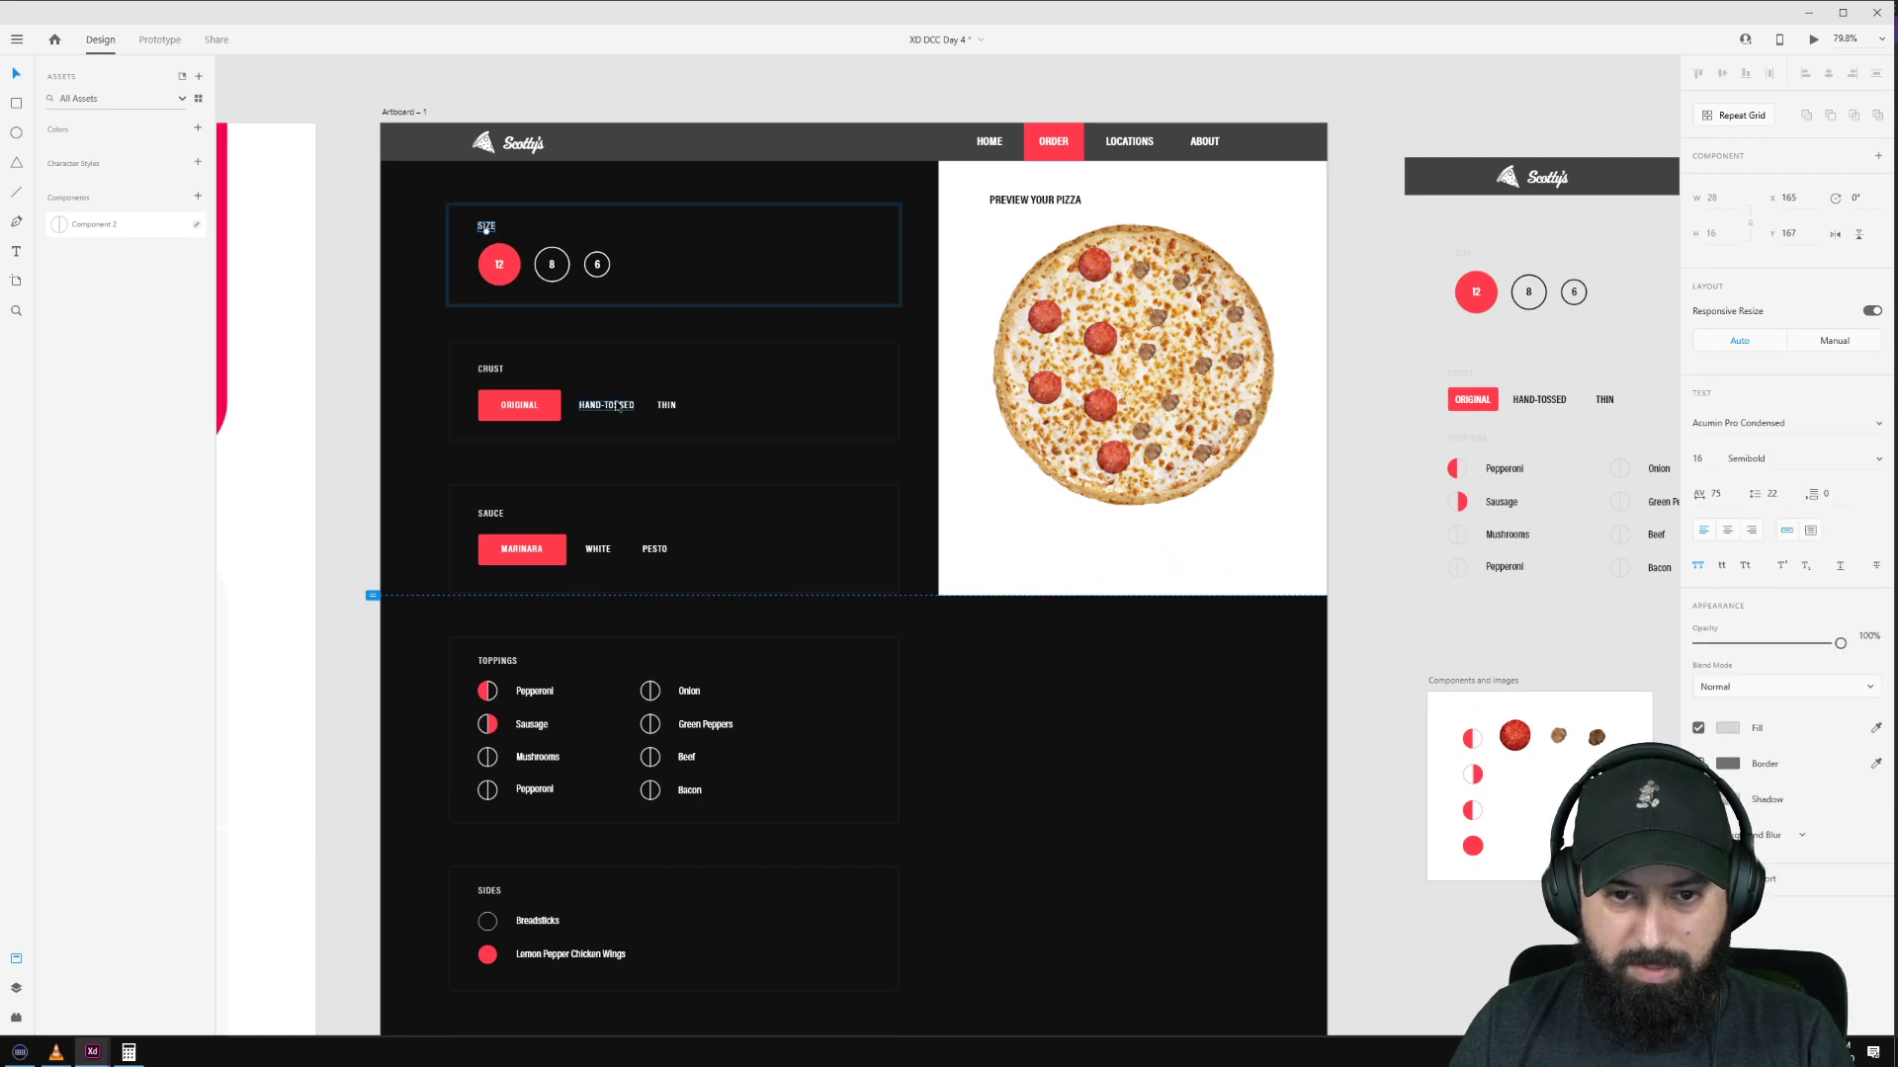
double_click(613, 405)
left_click_drag(615, 405, 1067, 580)
scroll(1072, 581, "up", 5)
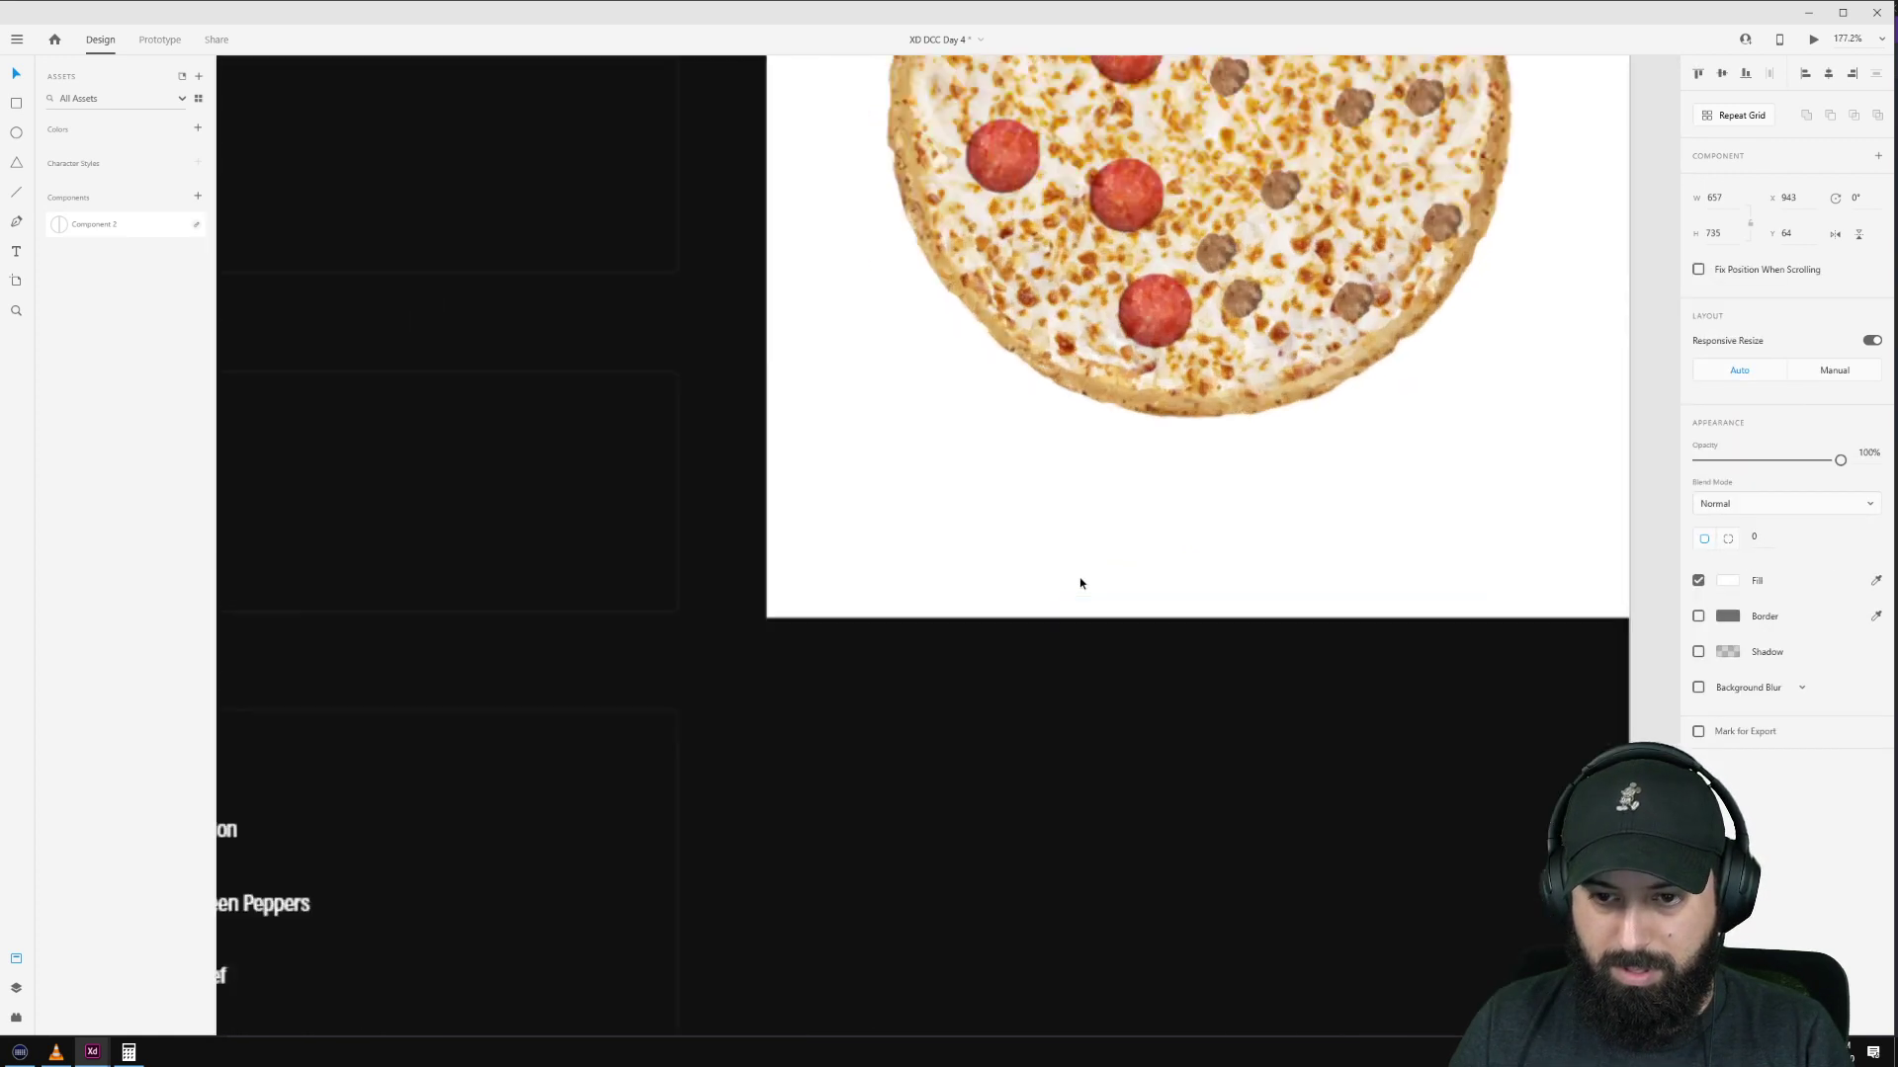
scroll(905, 559, "down", 5)
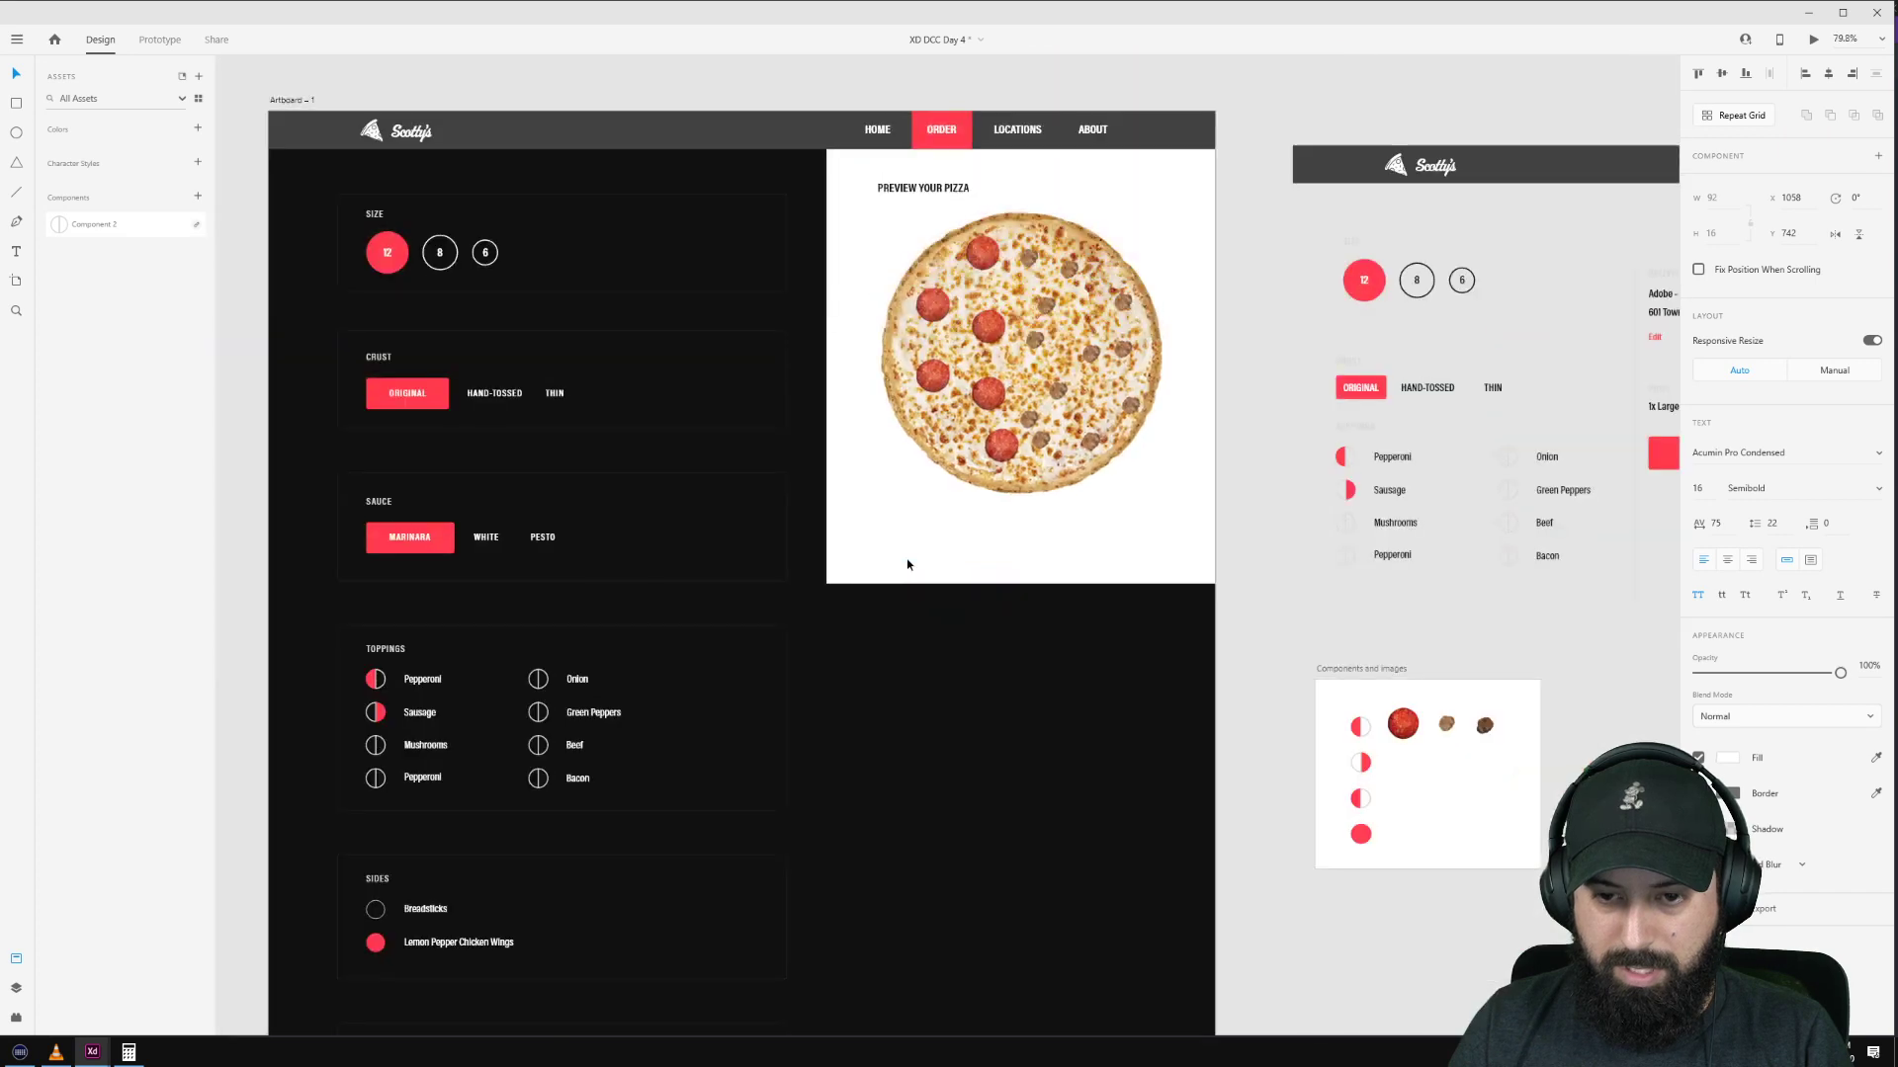
double_click(443, 397)
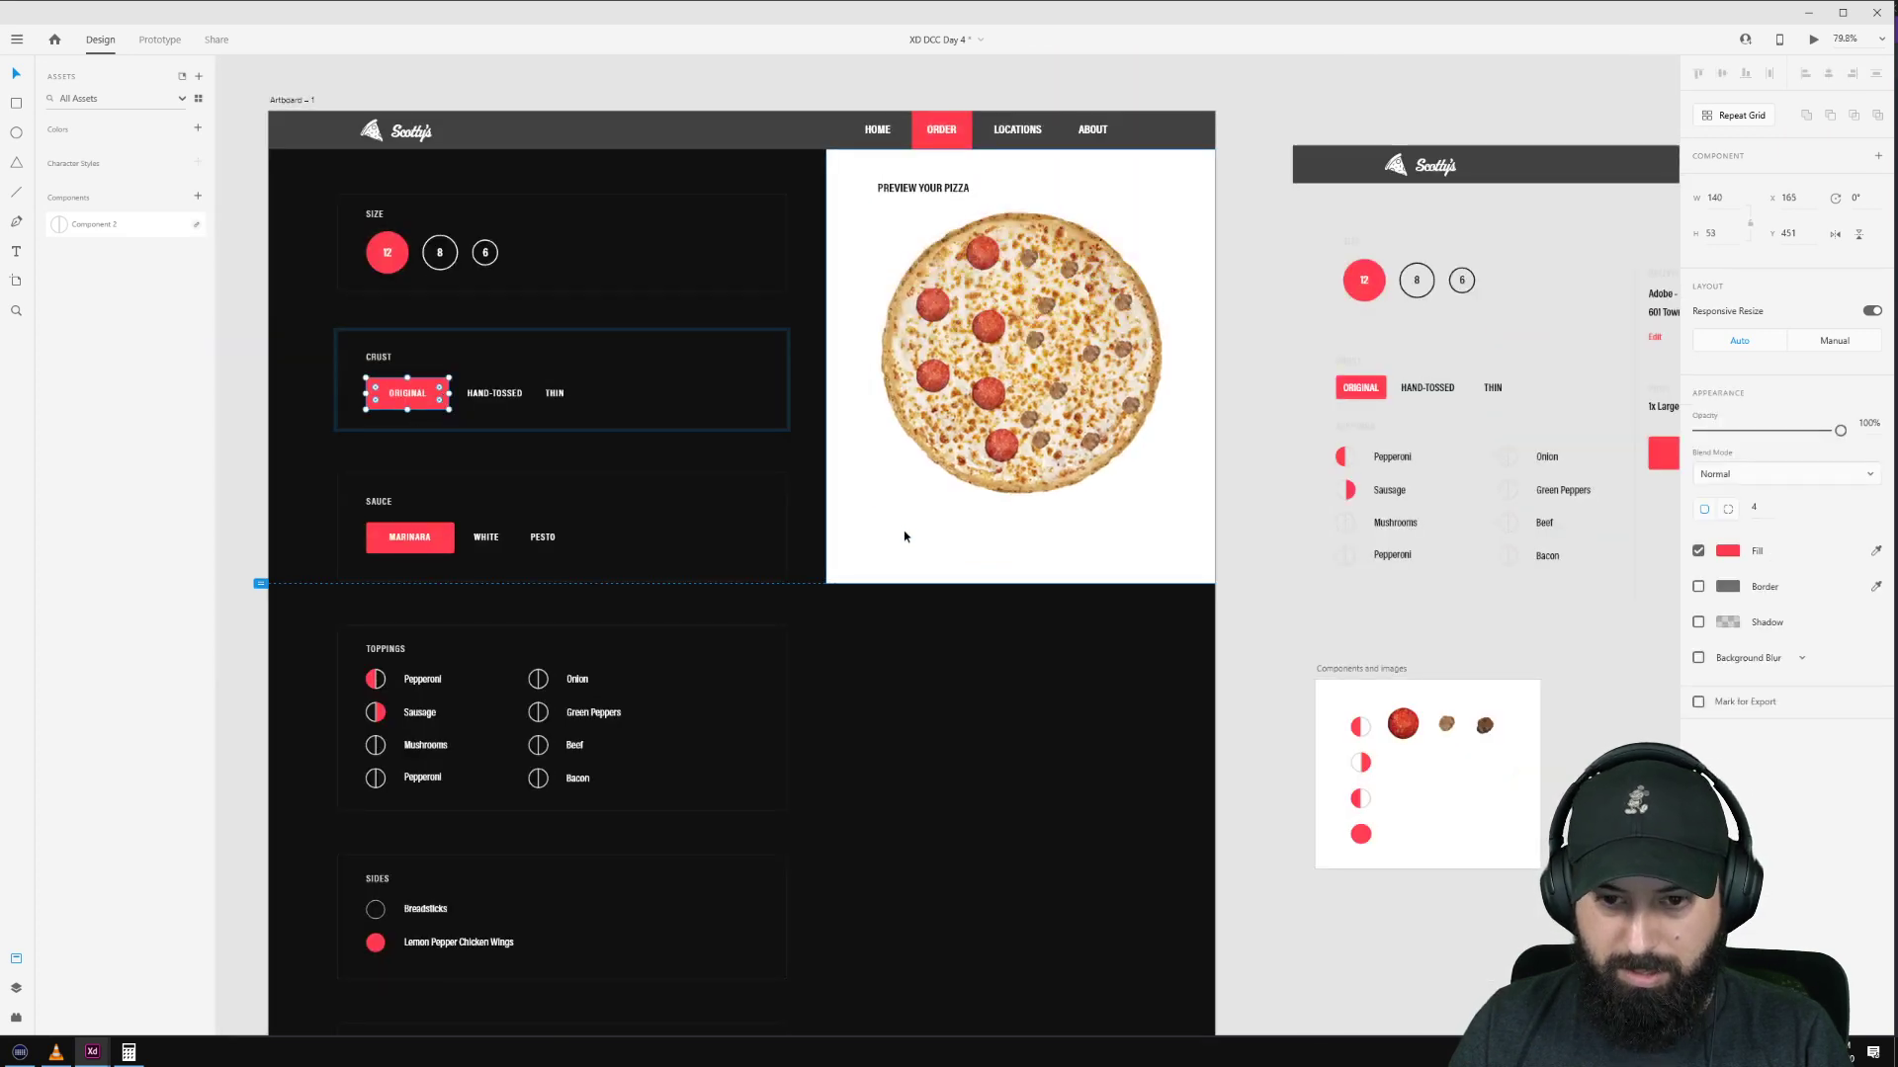
left_click(886, 549)
left_click(910, 558)
key("Delete")
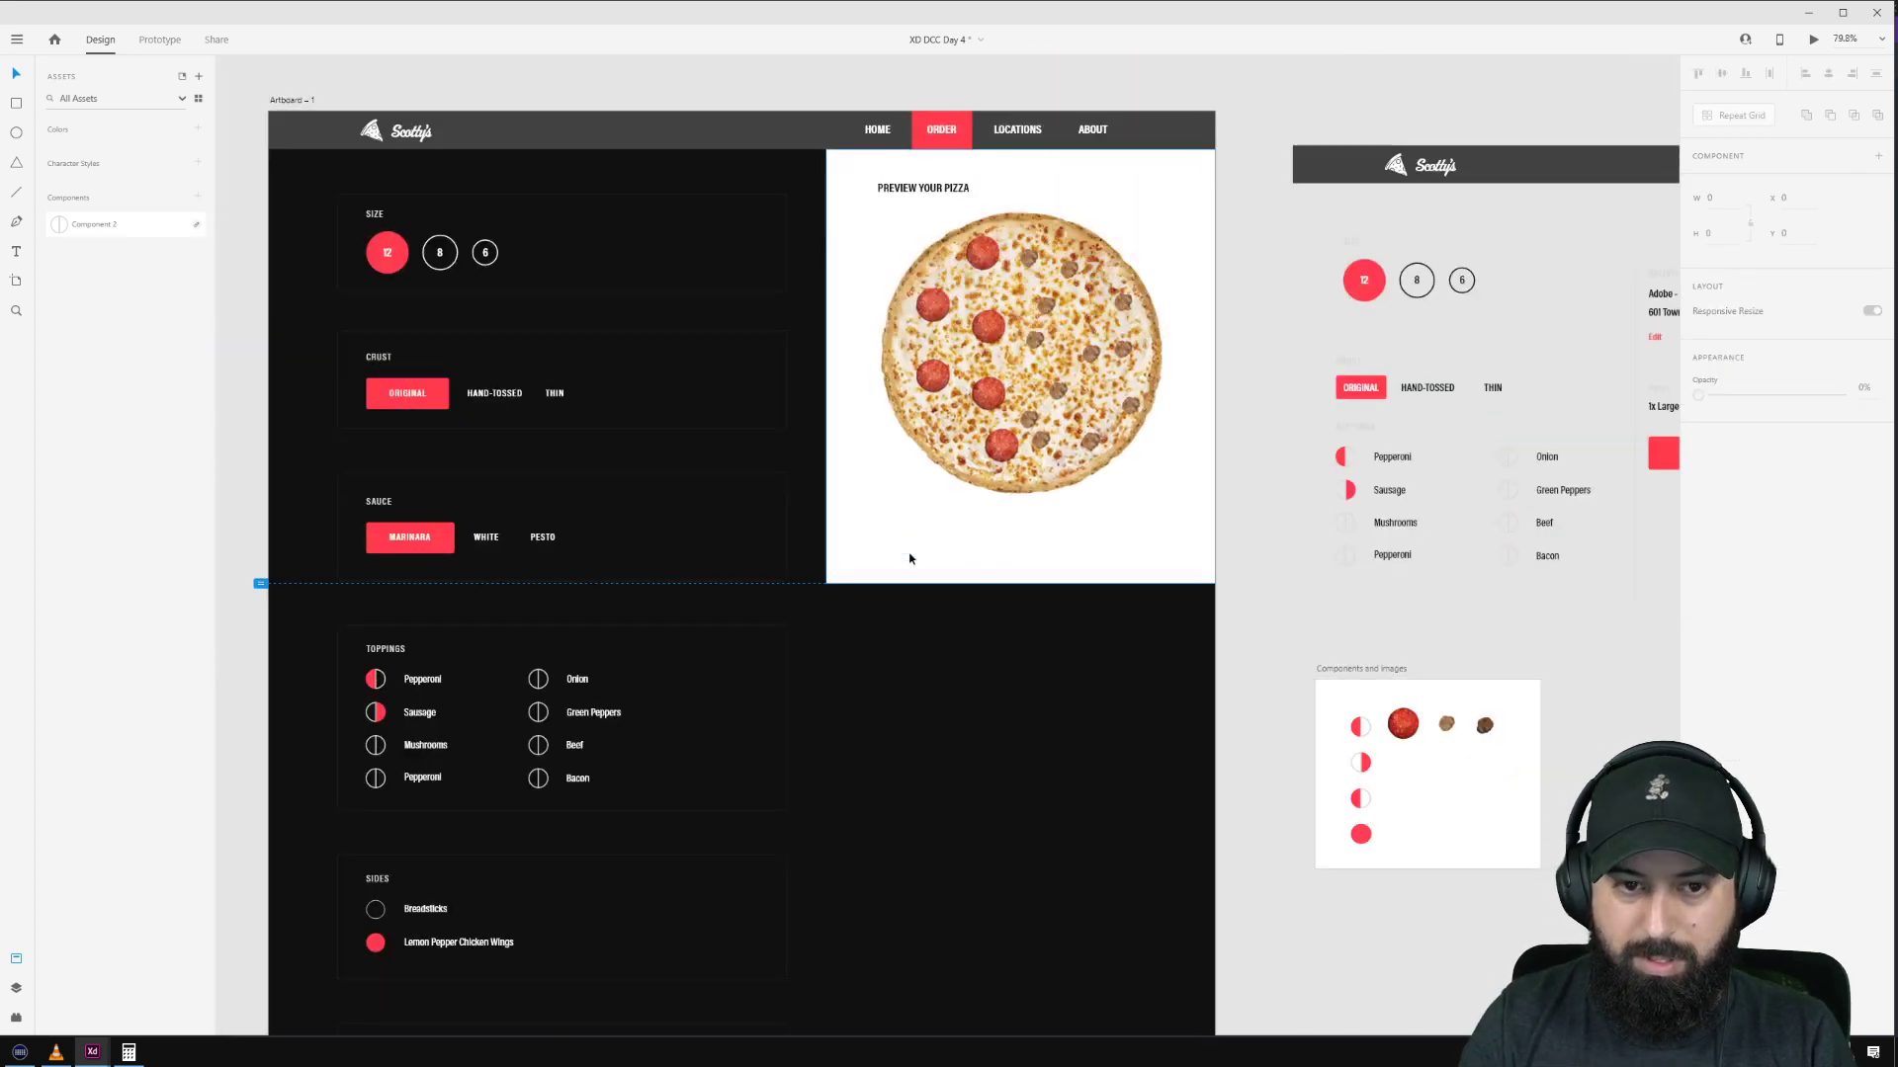
Step: Place a copy of the ORIGINAL button in the lower-left corner of the white preview panel and set its corner radius to 0
double_click(444, 393)
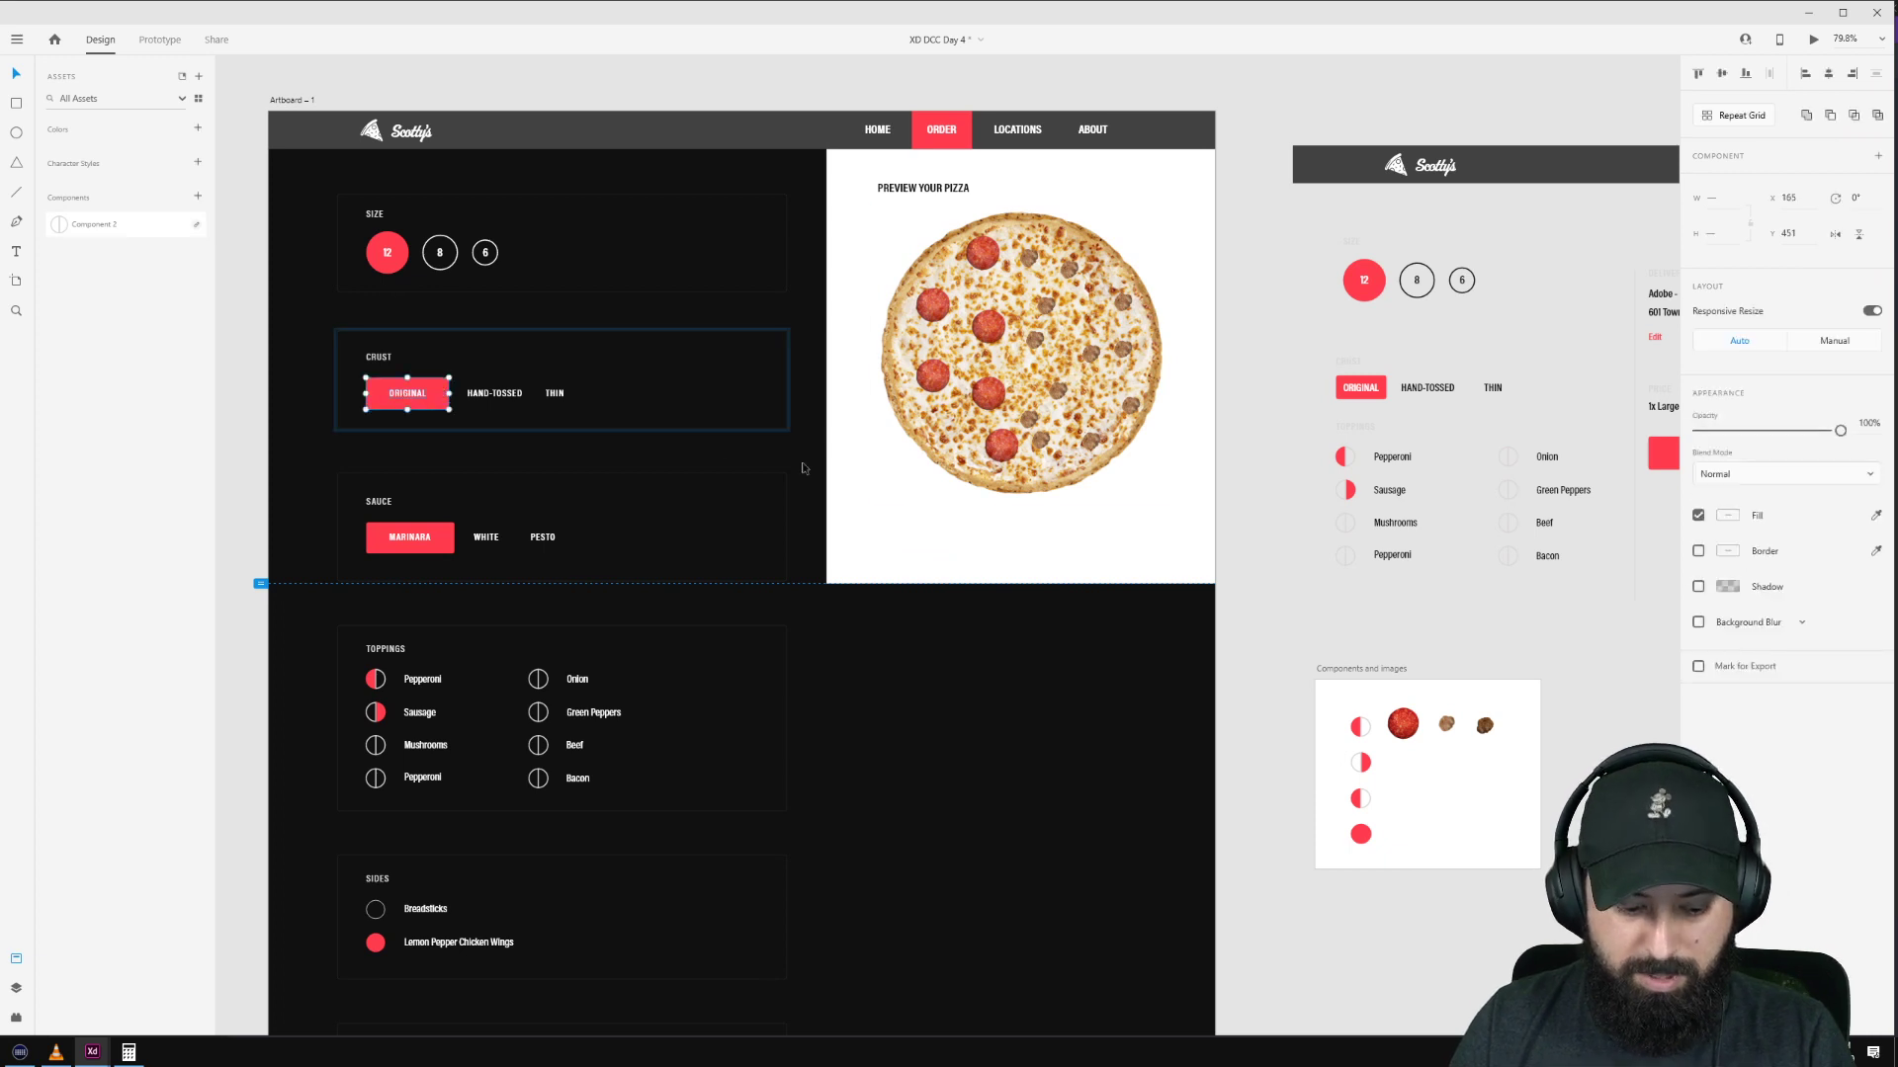
key("ctrl+v")
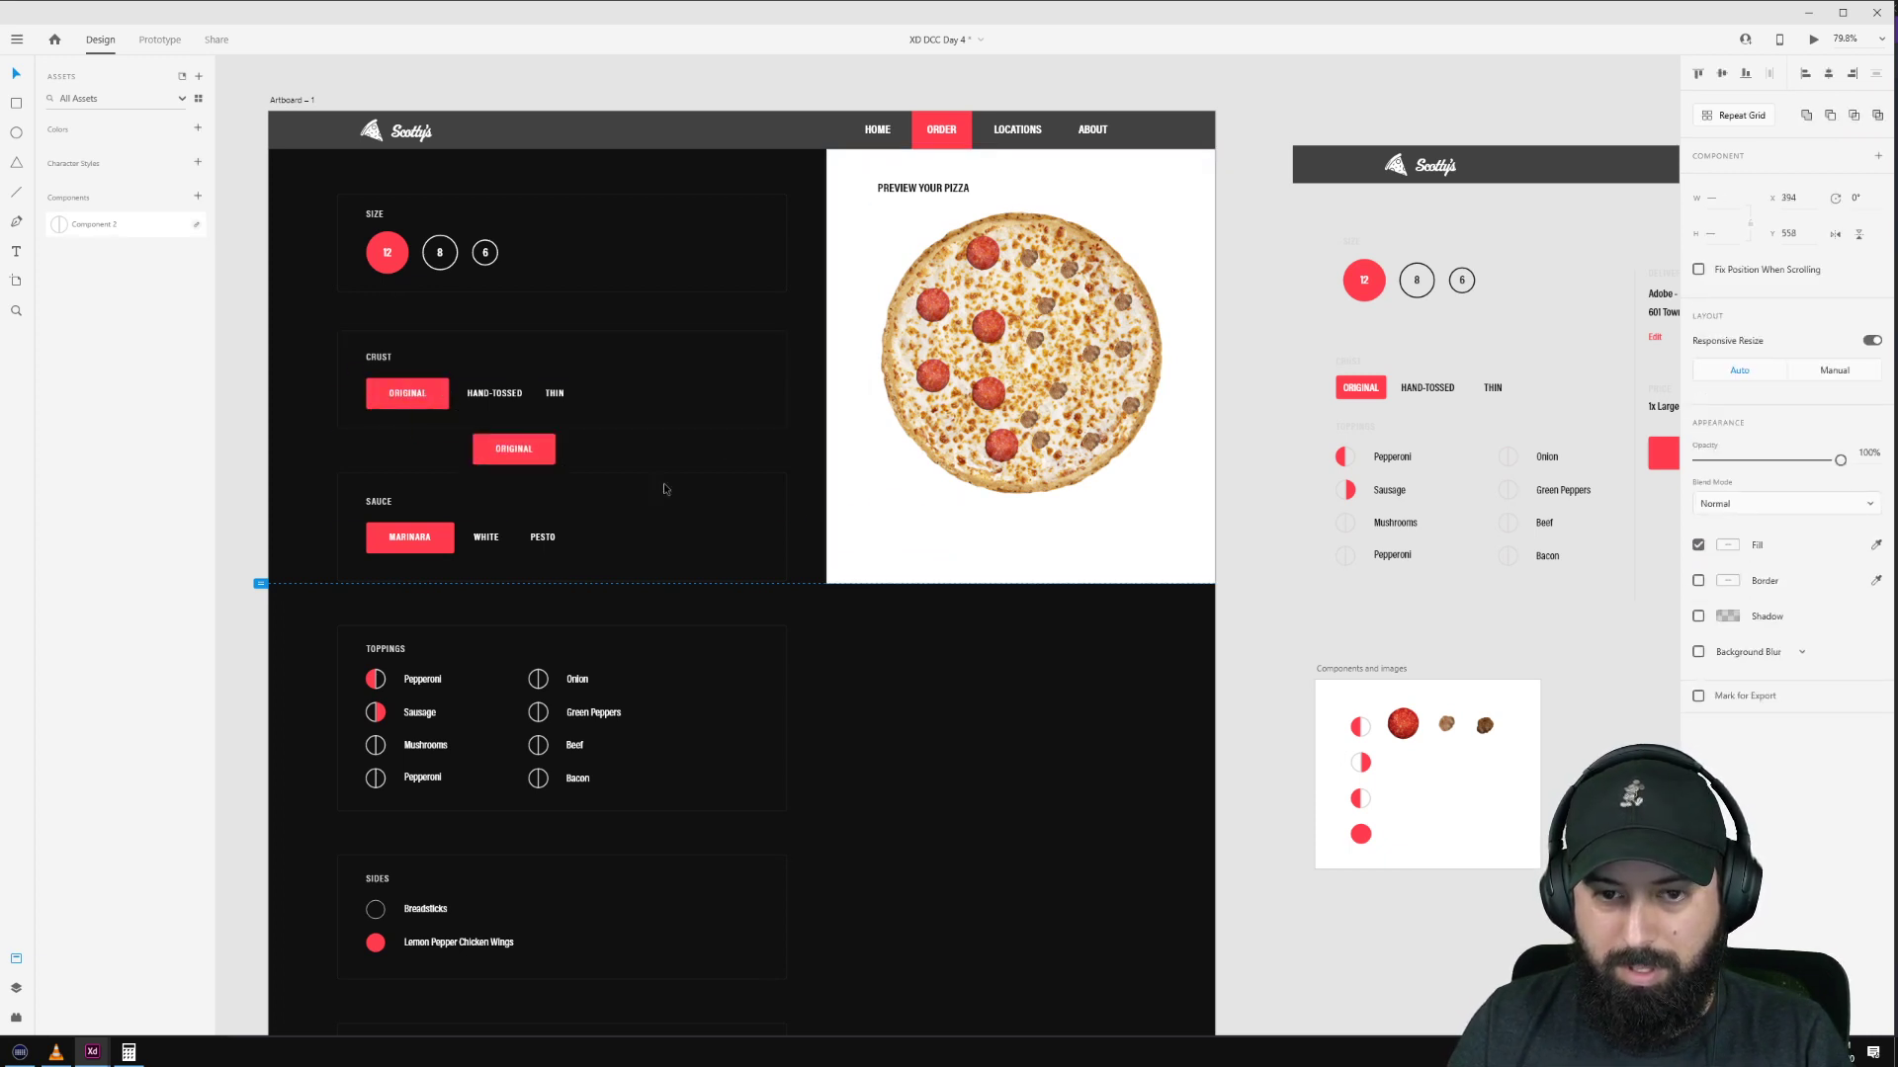
left_click_drag(523, 450, 797, 597)
scroll(922, 538, "up", 5)
double_click(843, 581)
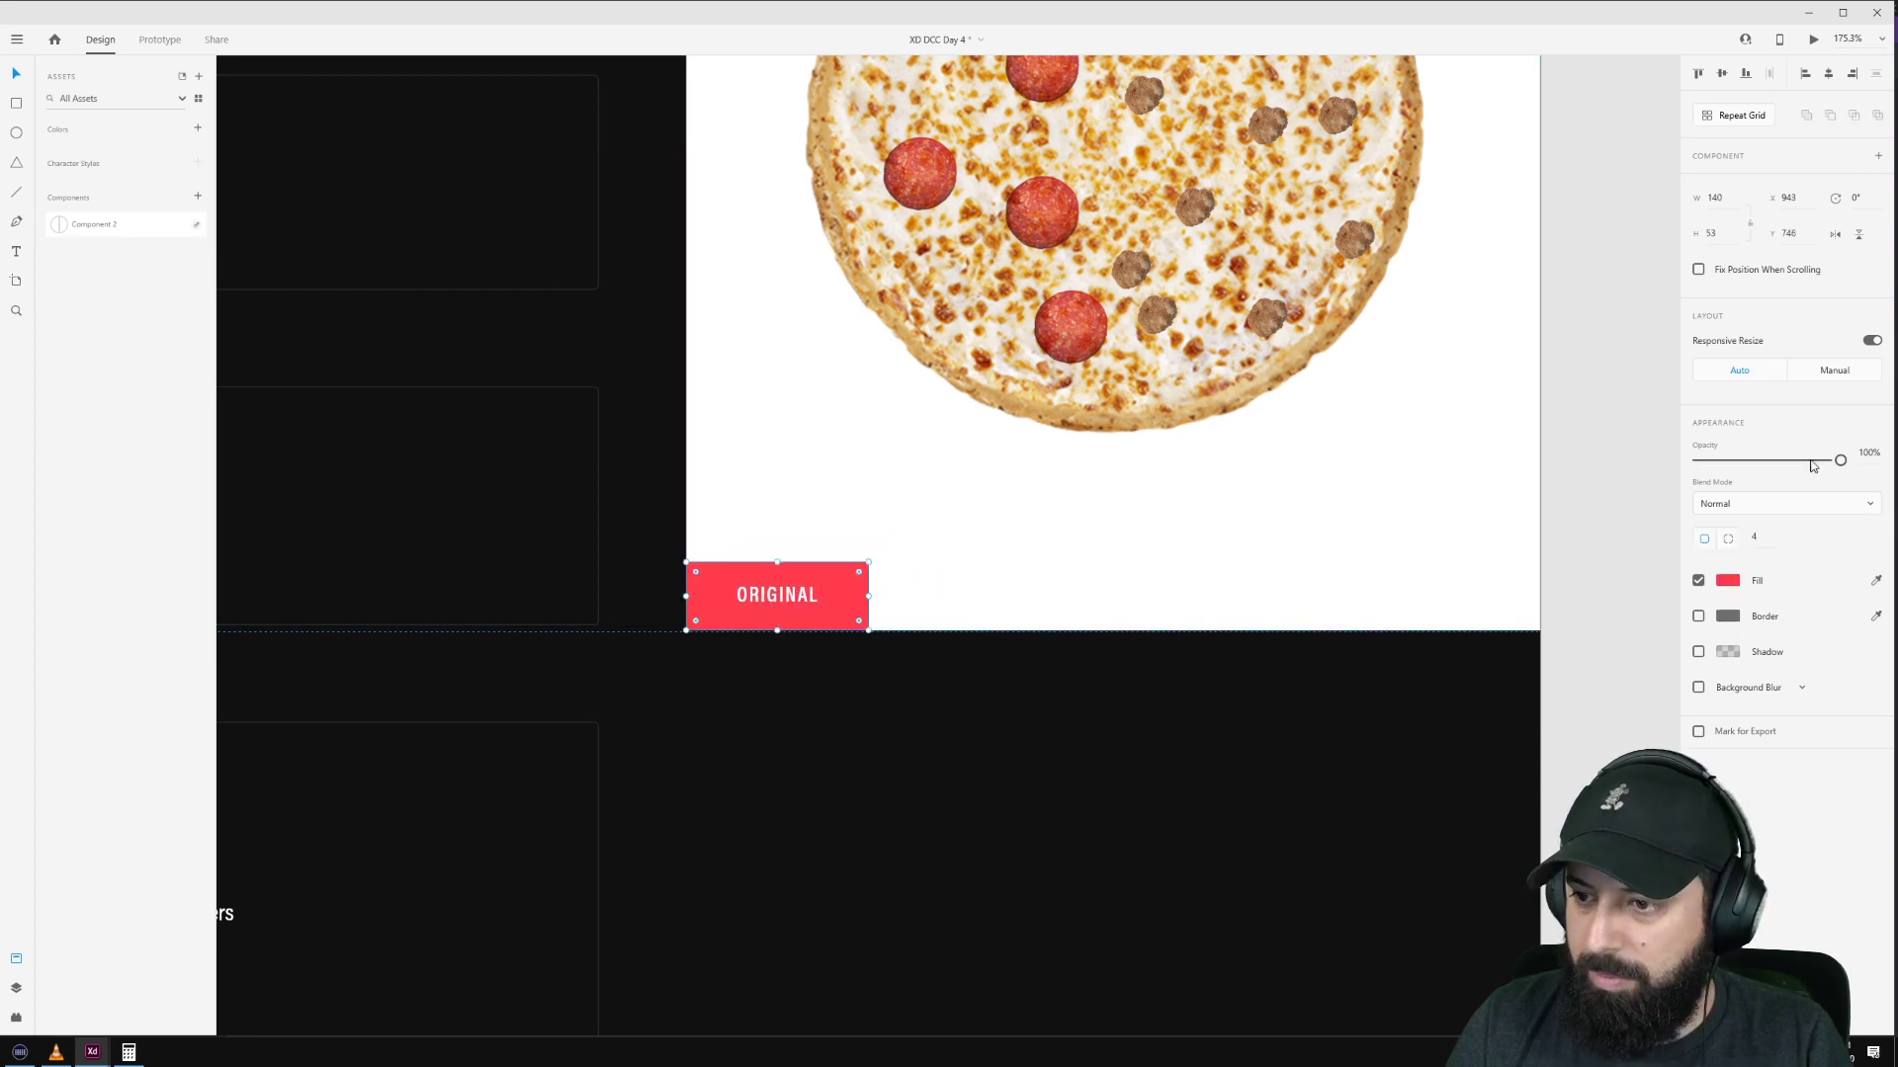
key("Escape")
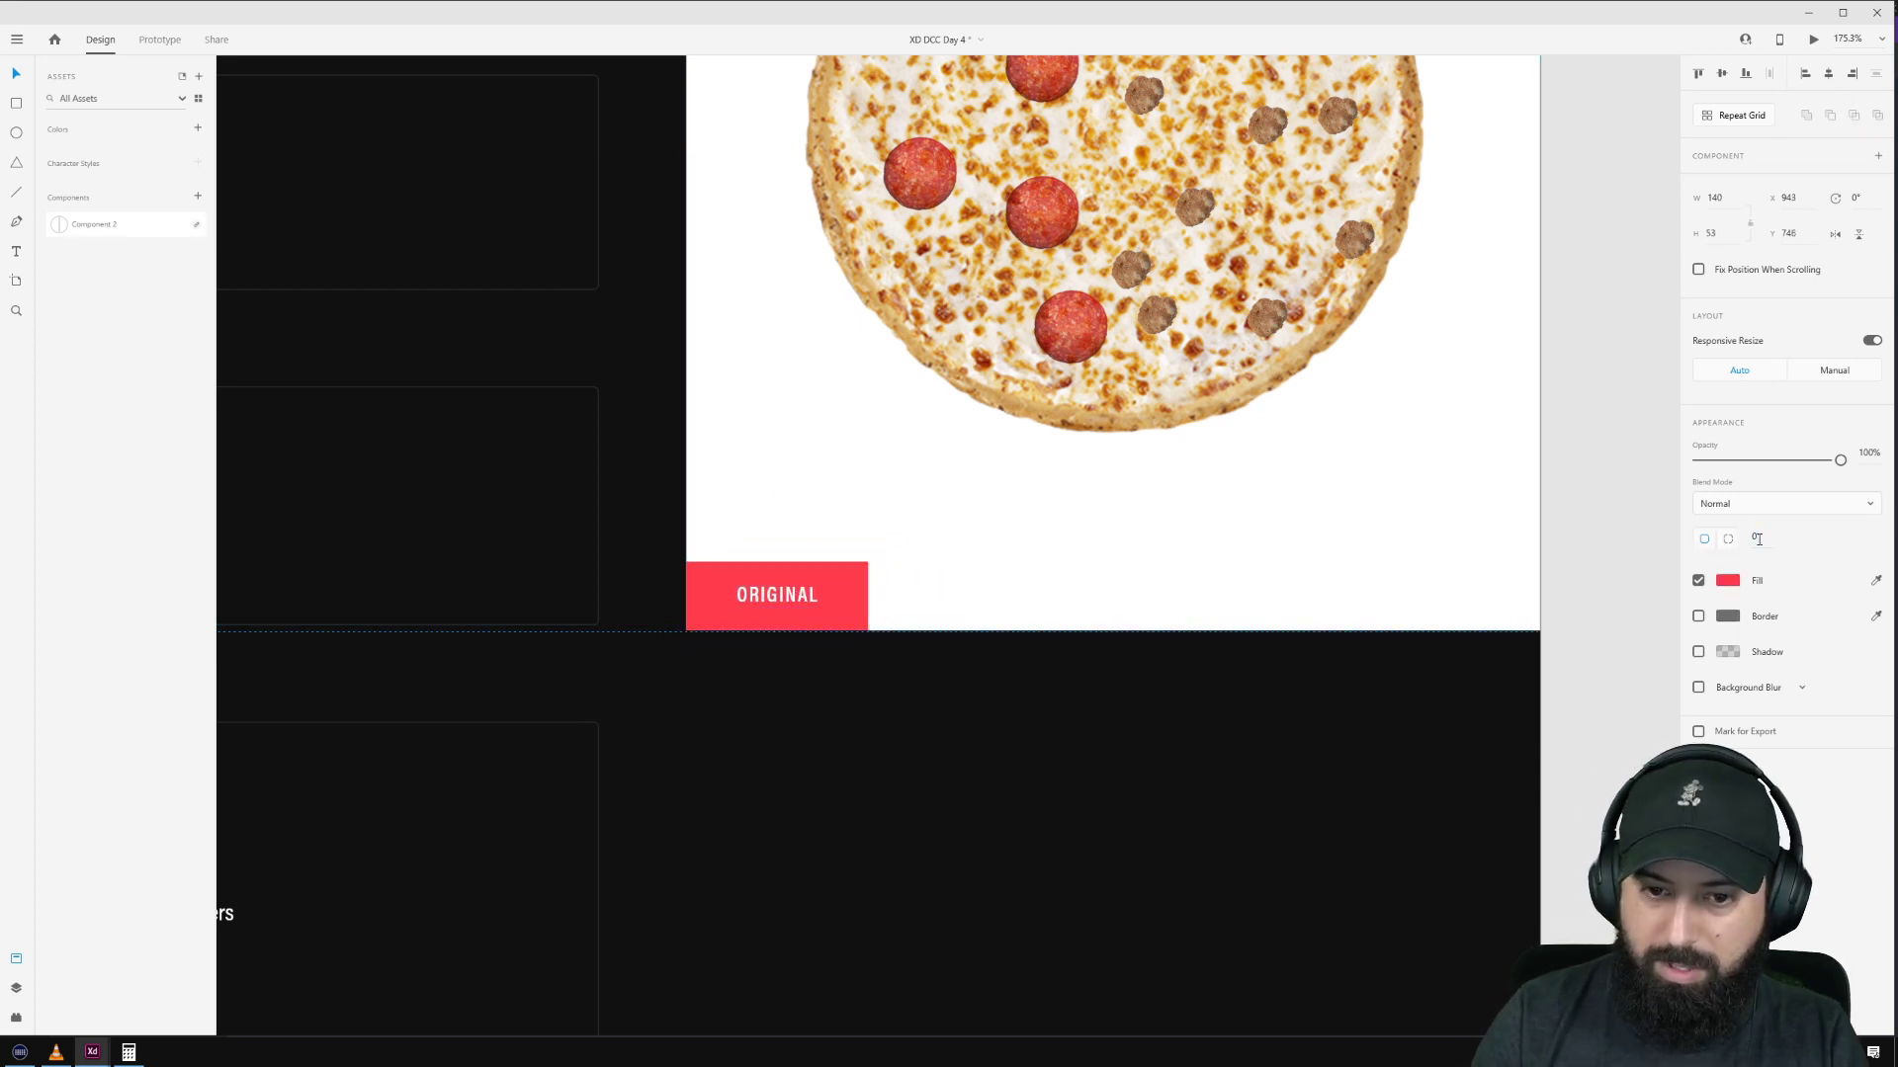
Step: Extend the white preview panel to a height of 736 and move the copied button down to Y 747
scroll(830, 645, "up", 4)
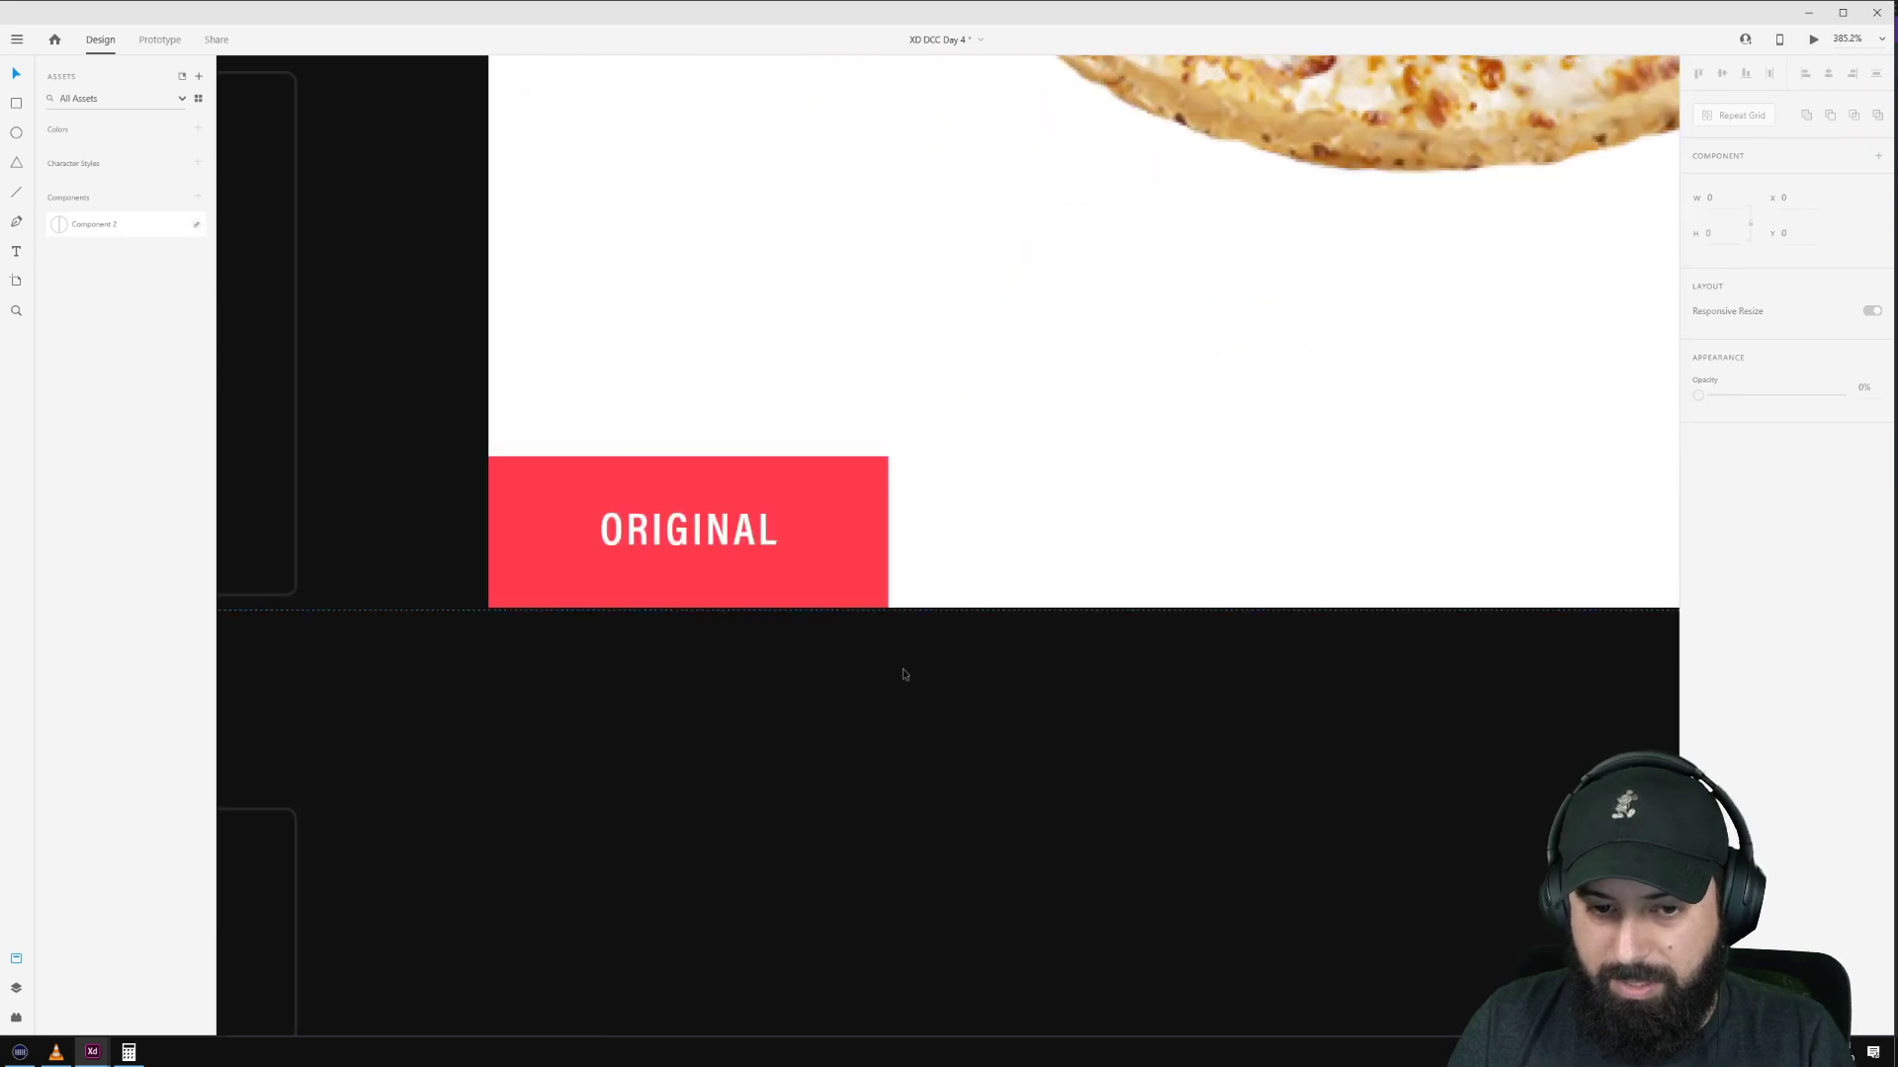
left_click(1145, 578)
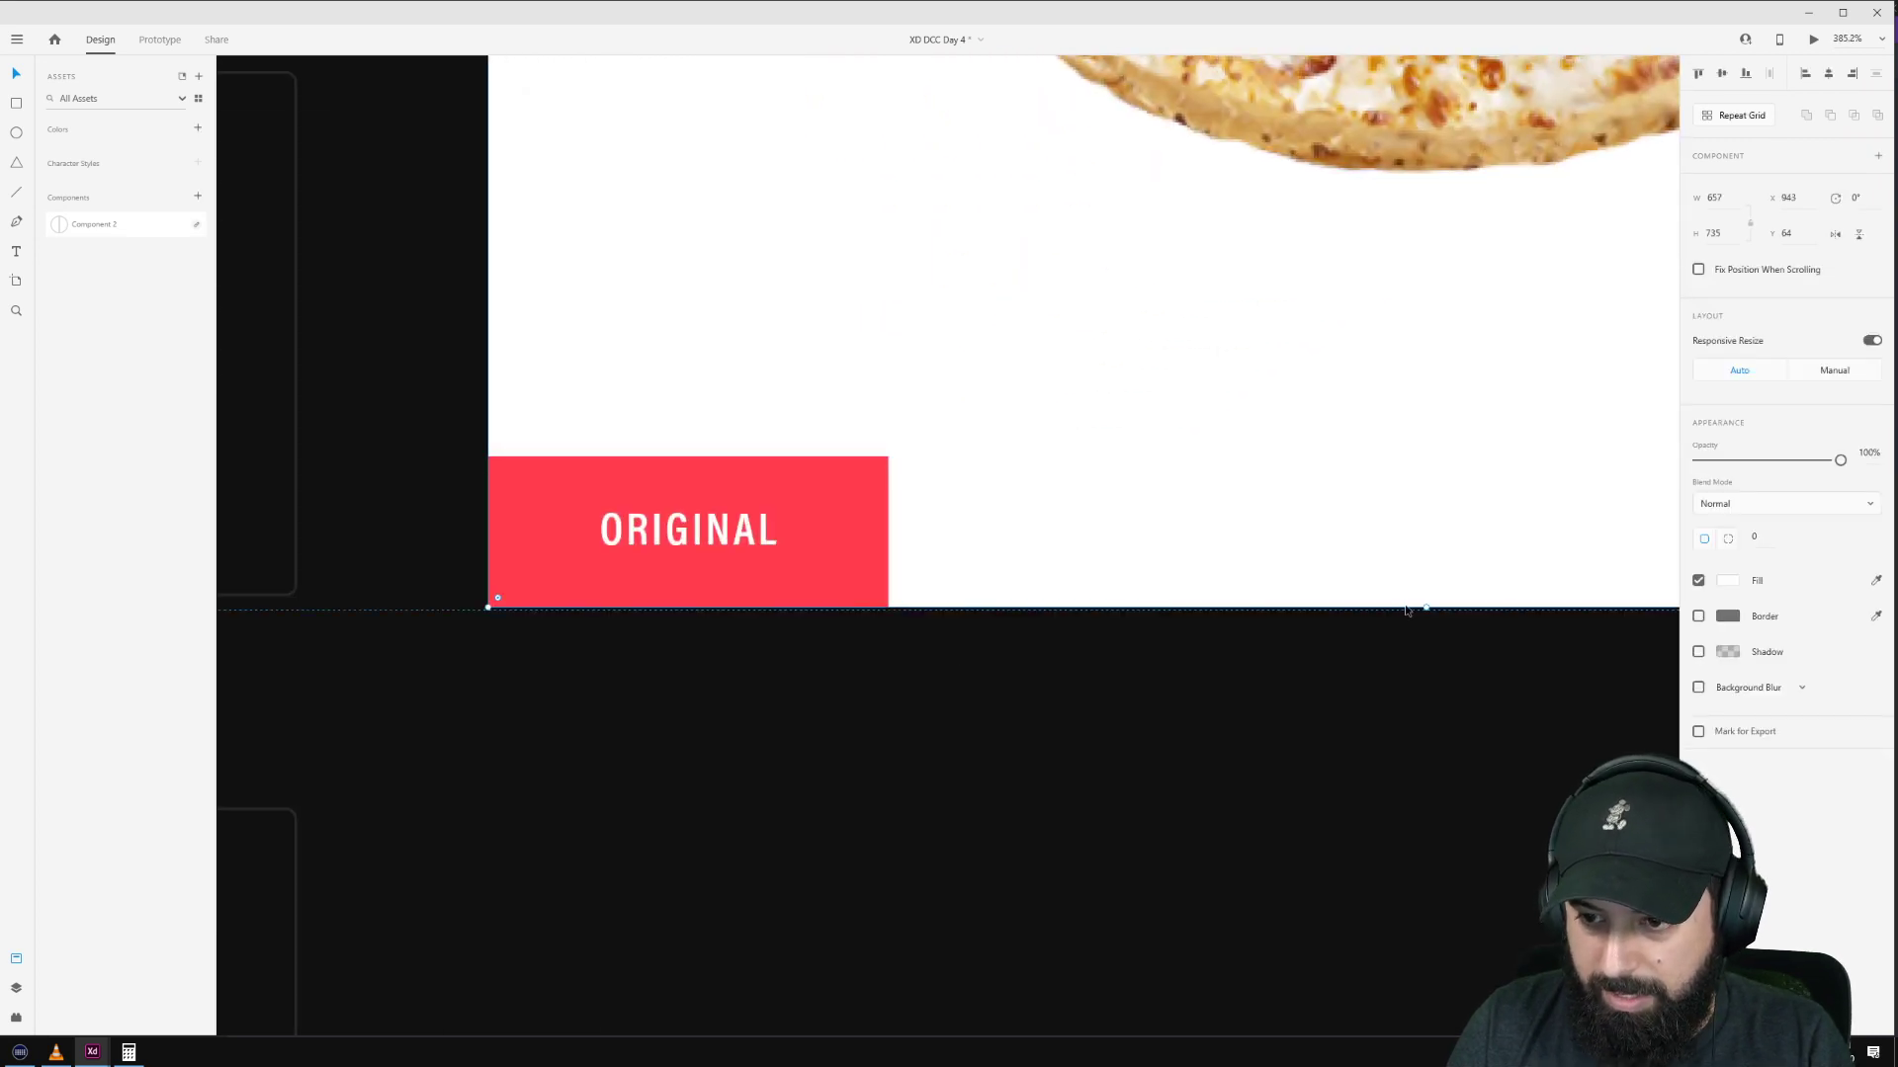
left_click(874, 589)
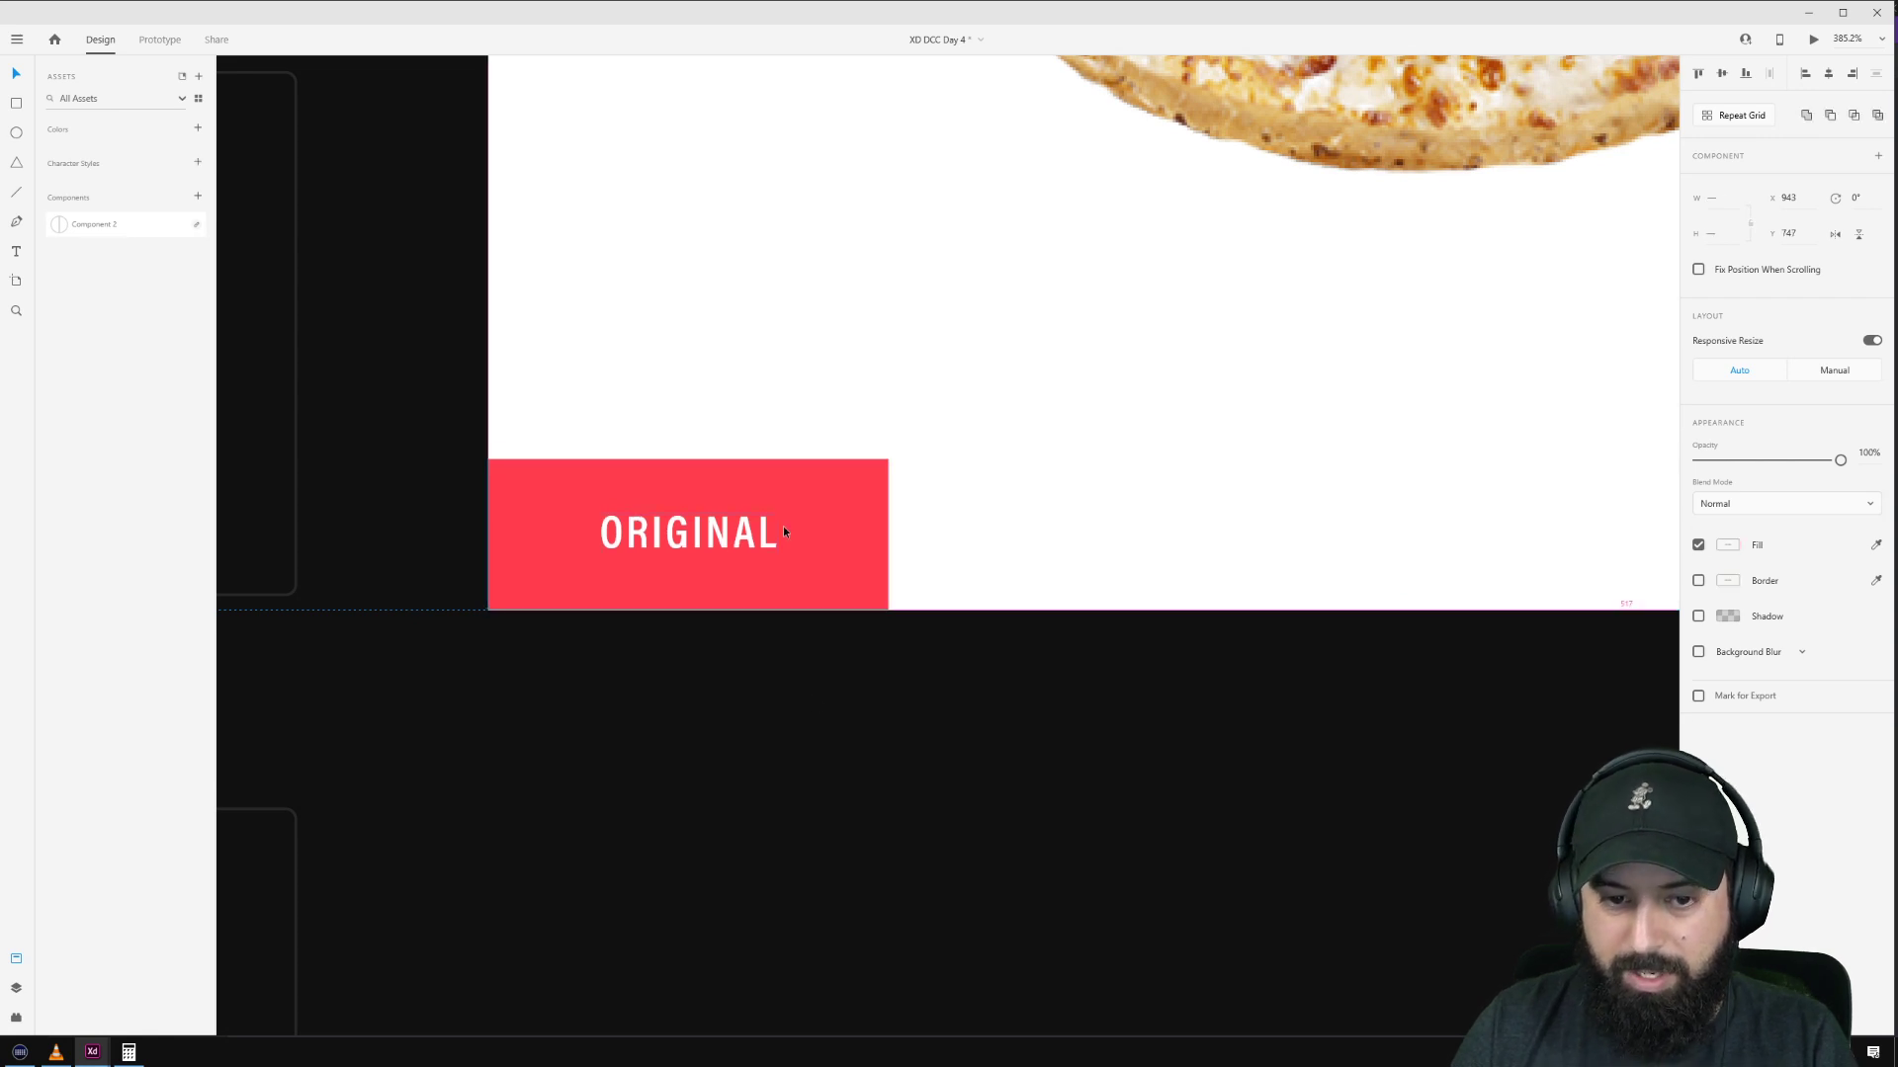
left_click(759, 691)
Step: Change the copied button's label to SIZE and center it horizontally on the red background
left_click(696, 545)
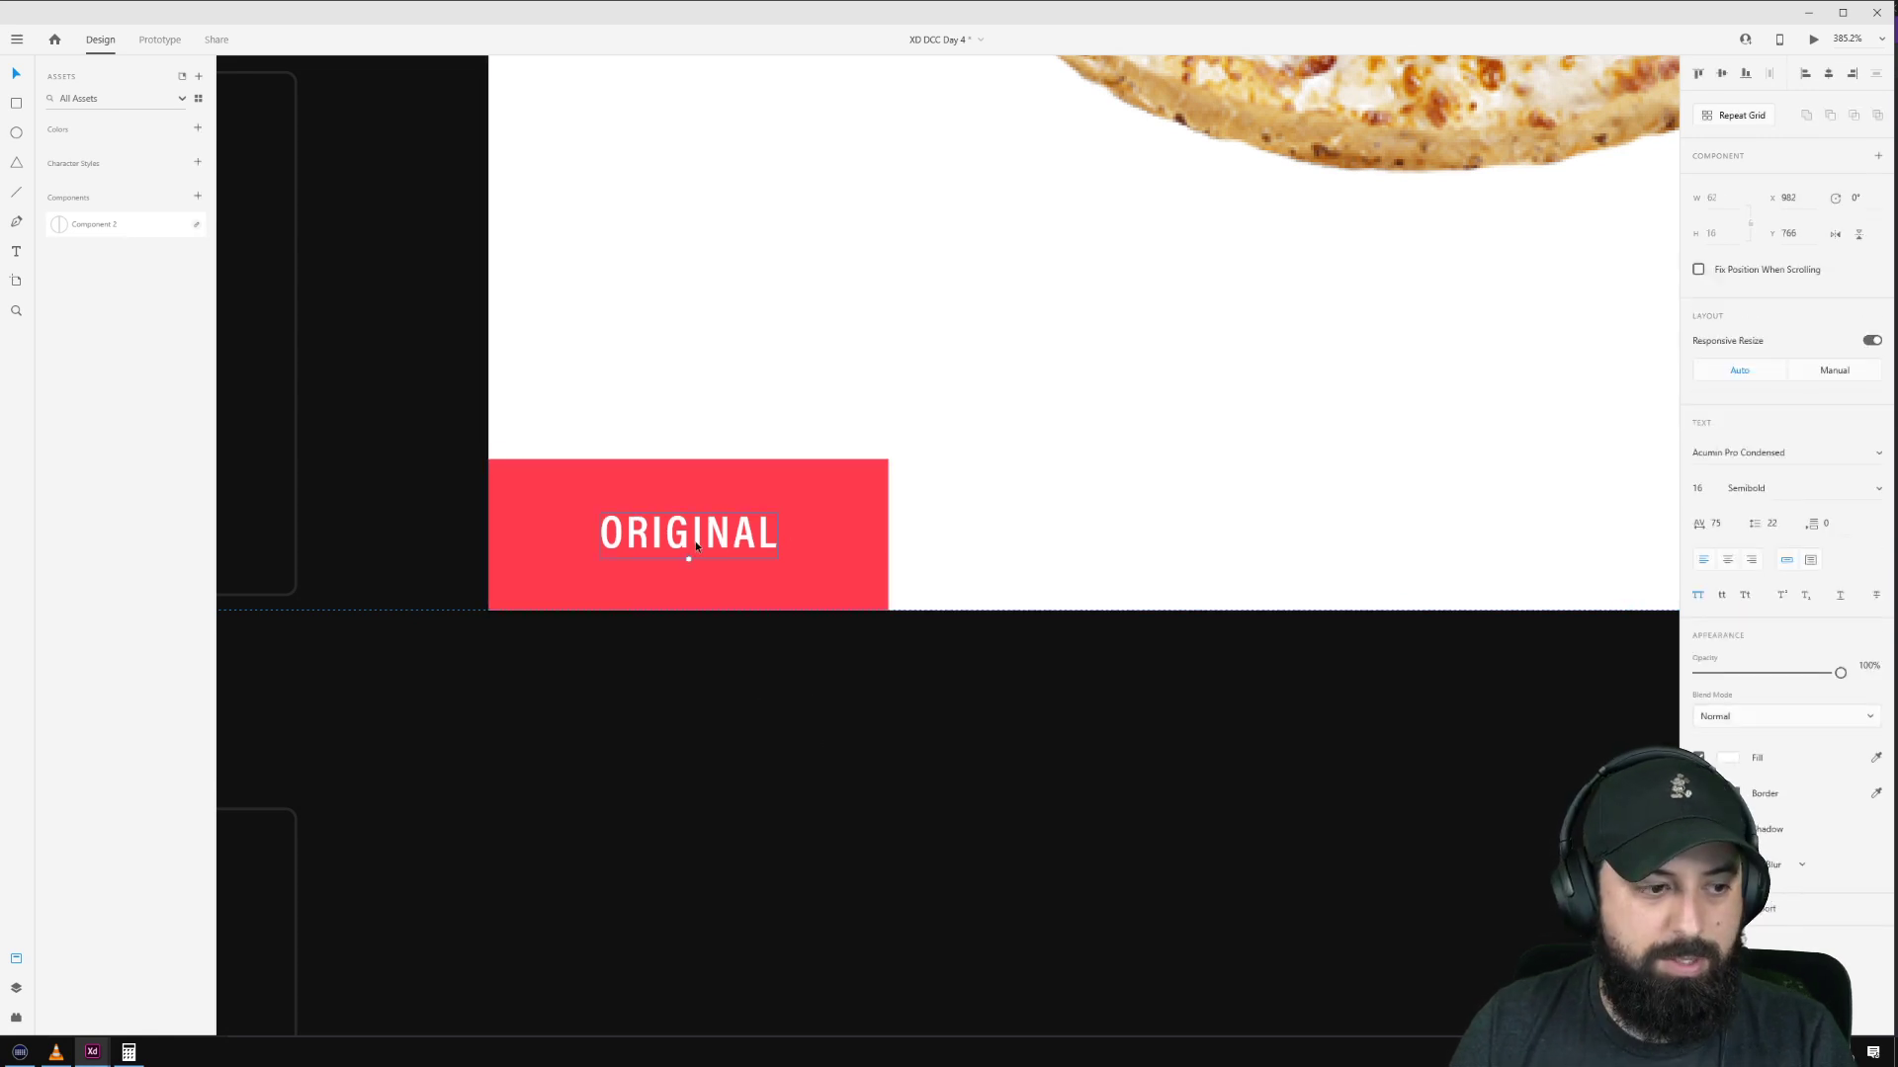
double_click(696, 546)
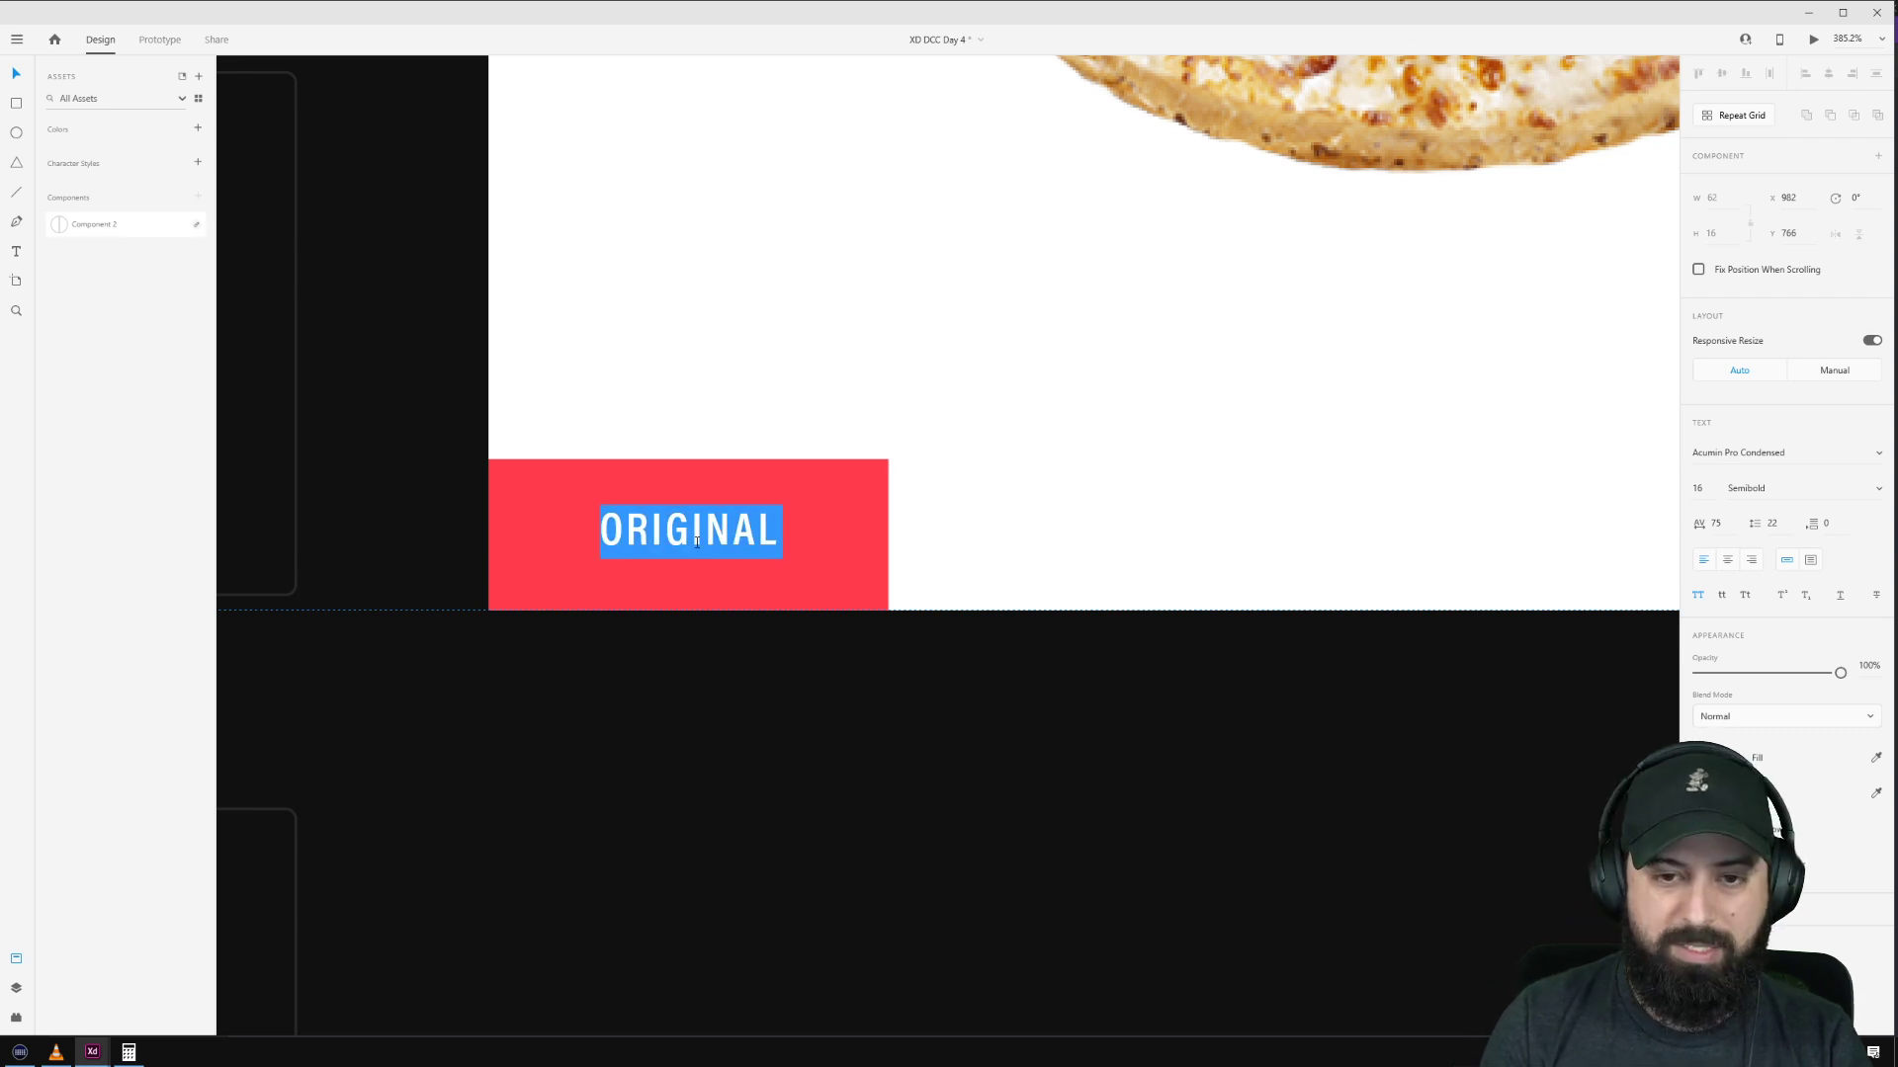
type("SIZE")
key("Escape")
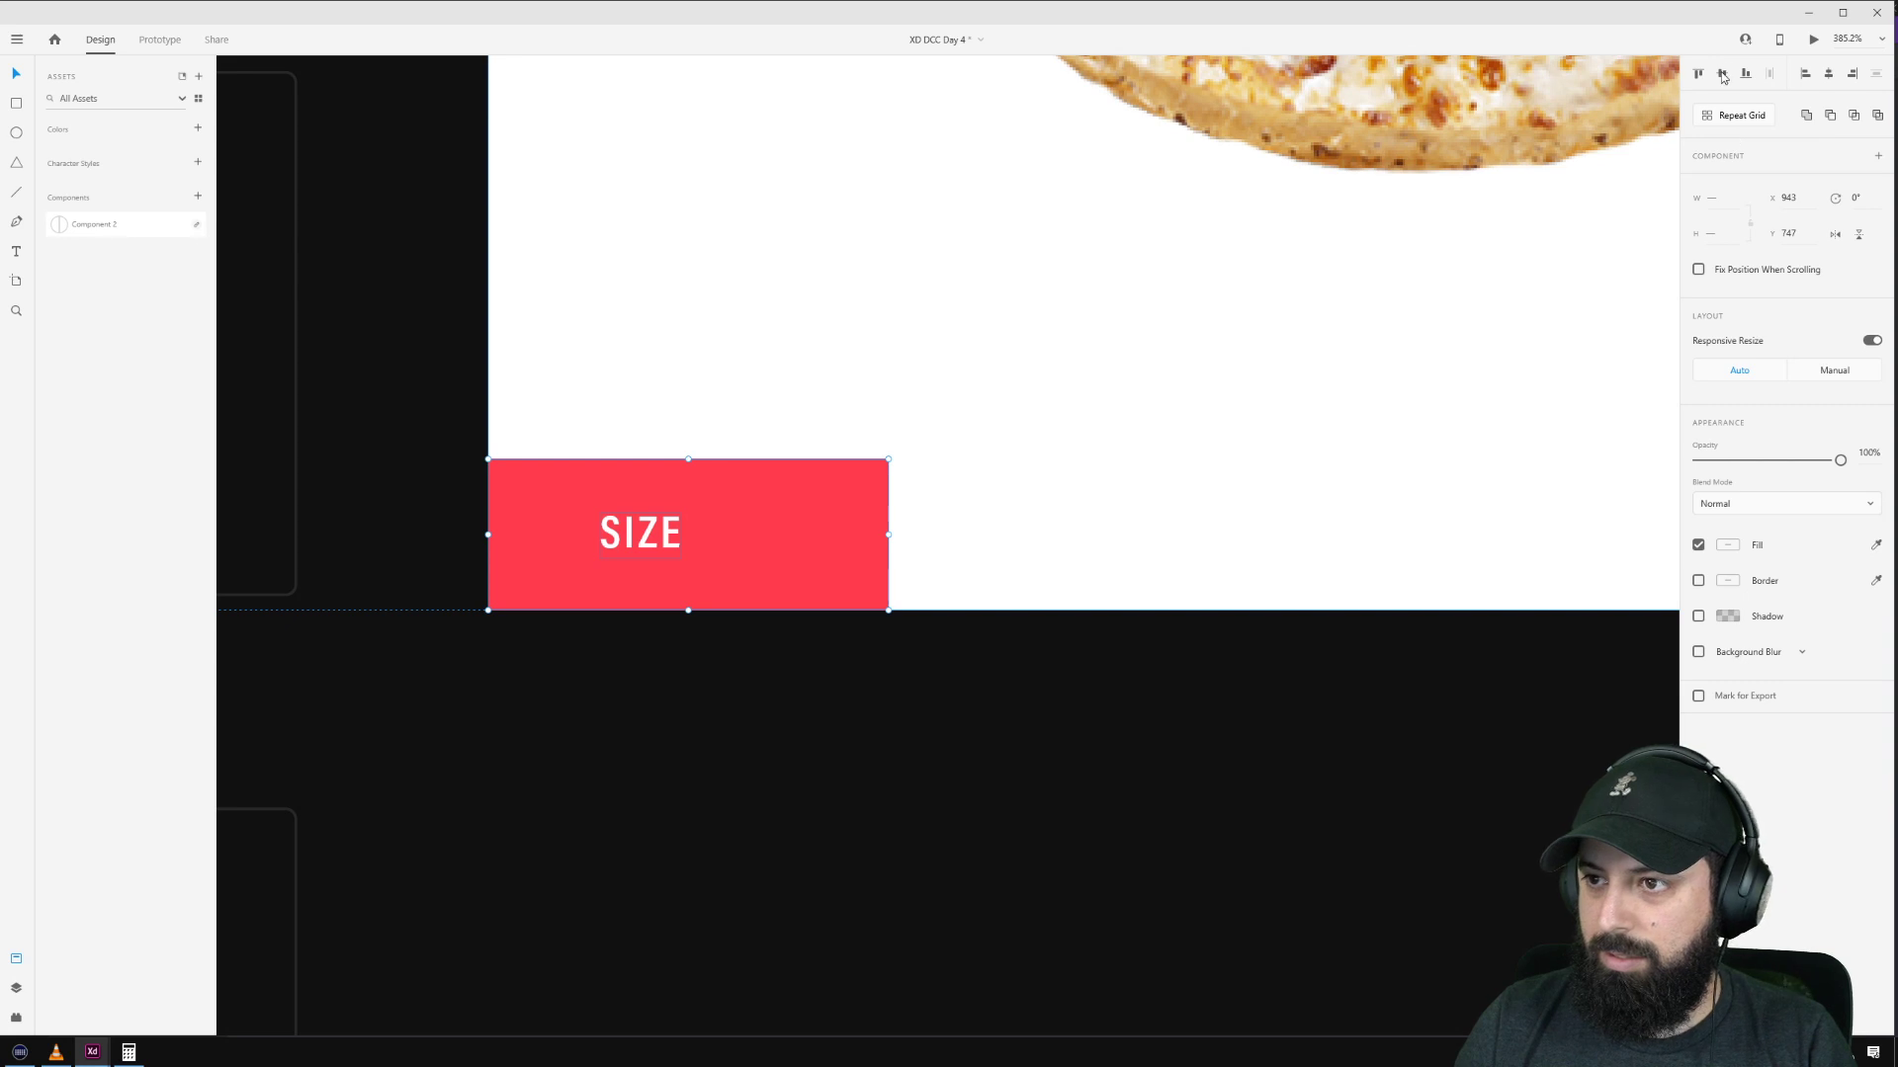
left_click(1838, 75)
double_click(743, 555)
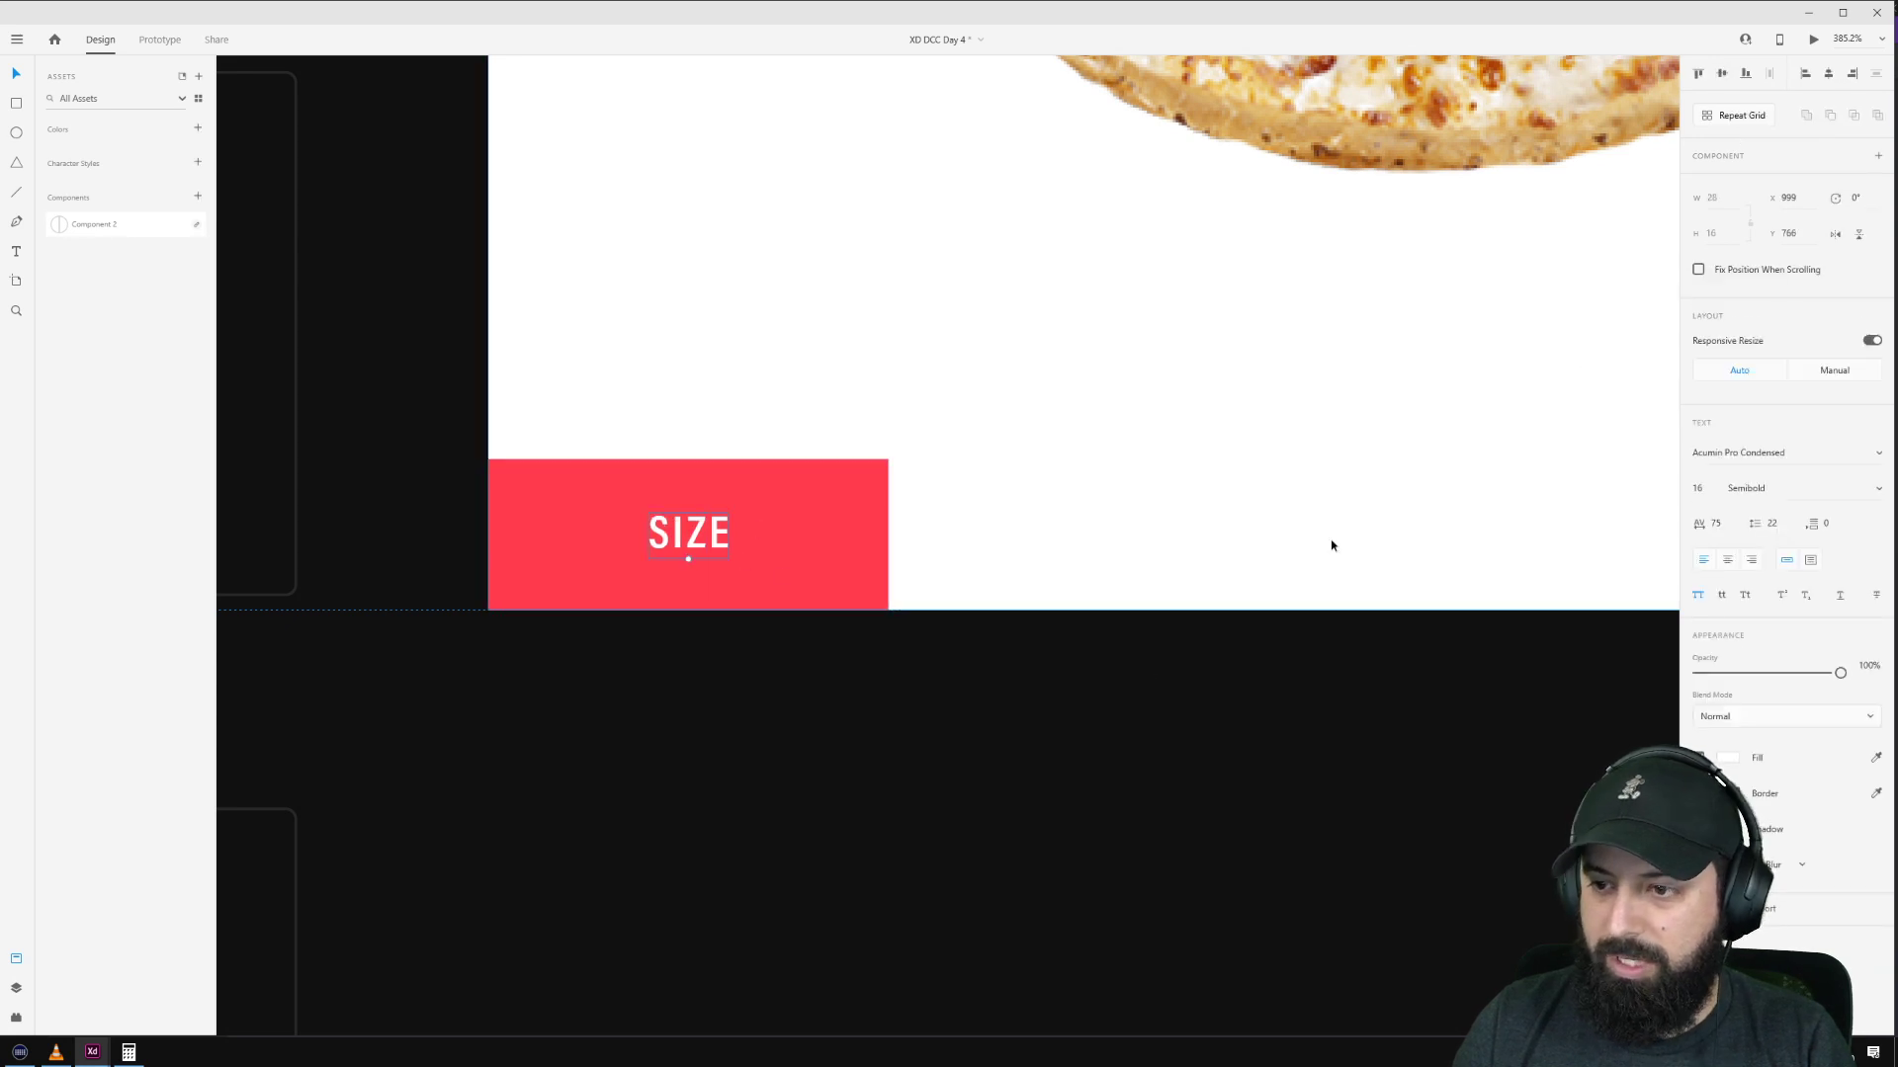
Step: Duplicate the SIZE button into a row of five adjoining buttons along the bottom of the preview panel
scroll(1241, 817, "down", 5)
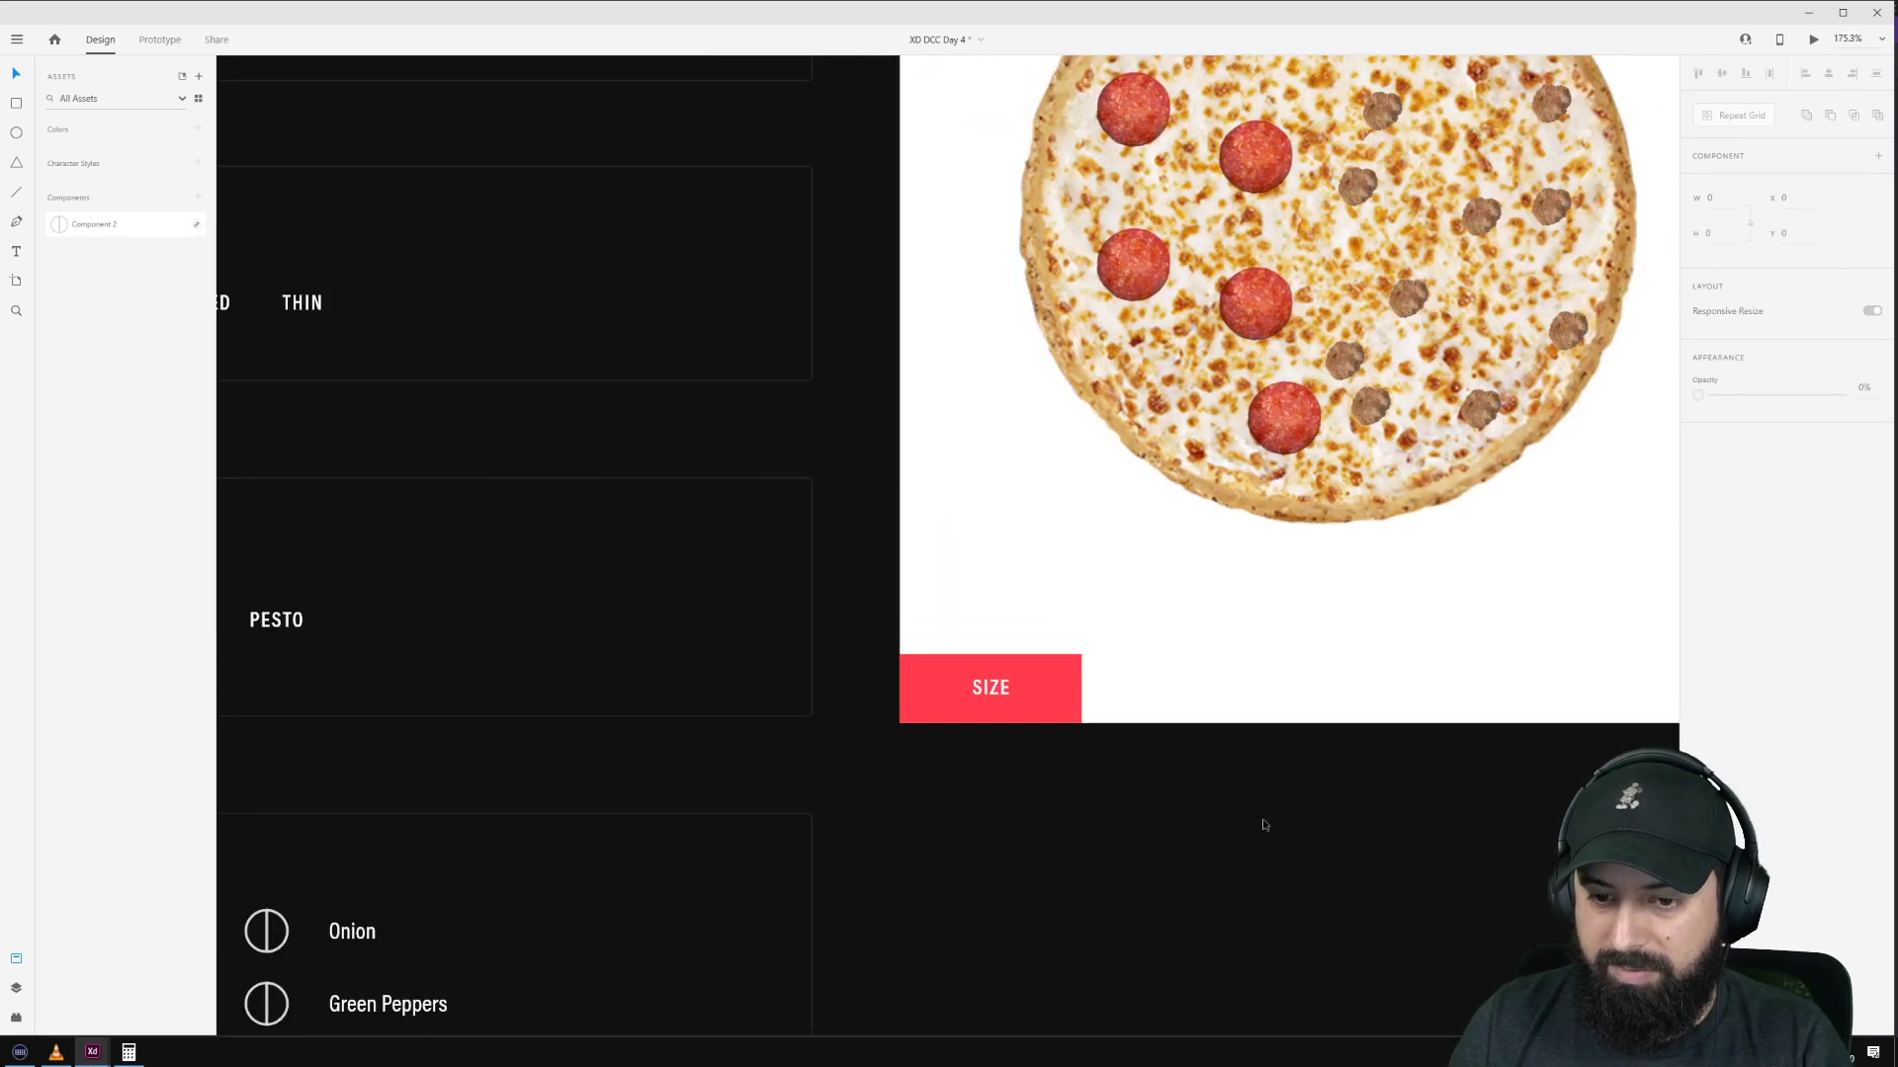
scroll(902, 754, "up", 3)
left_click(480, 596)
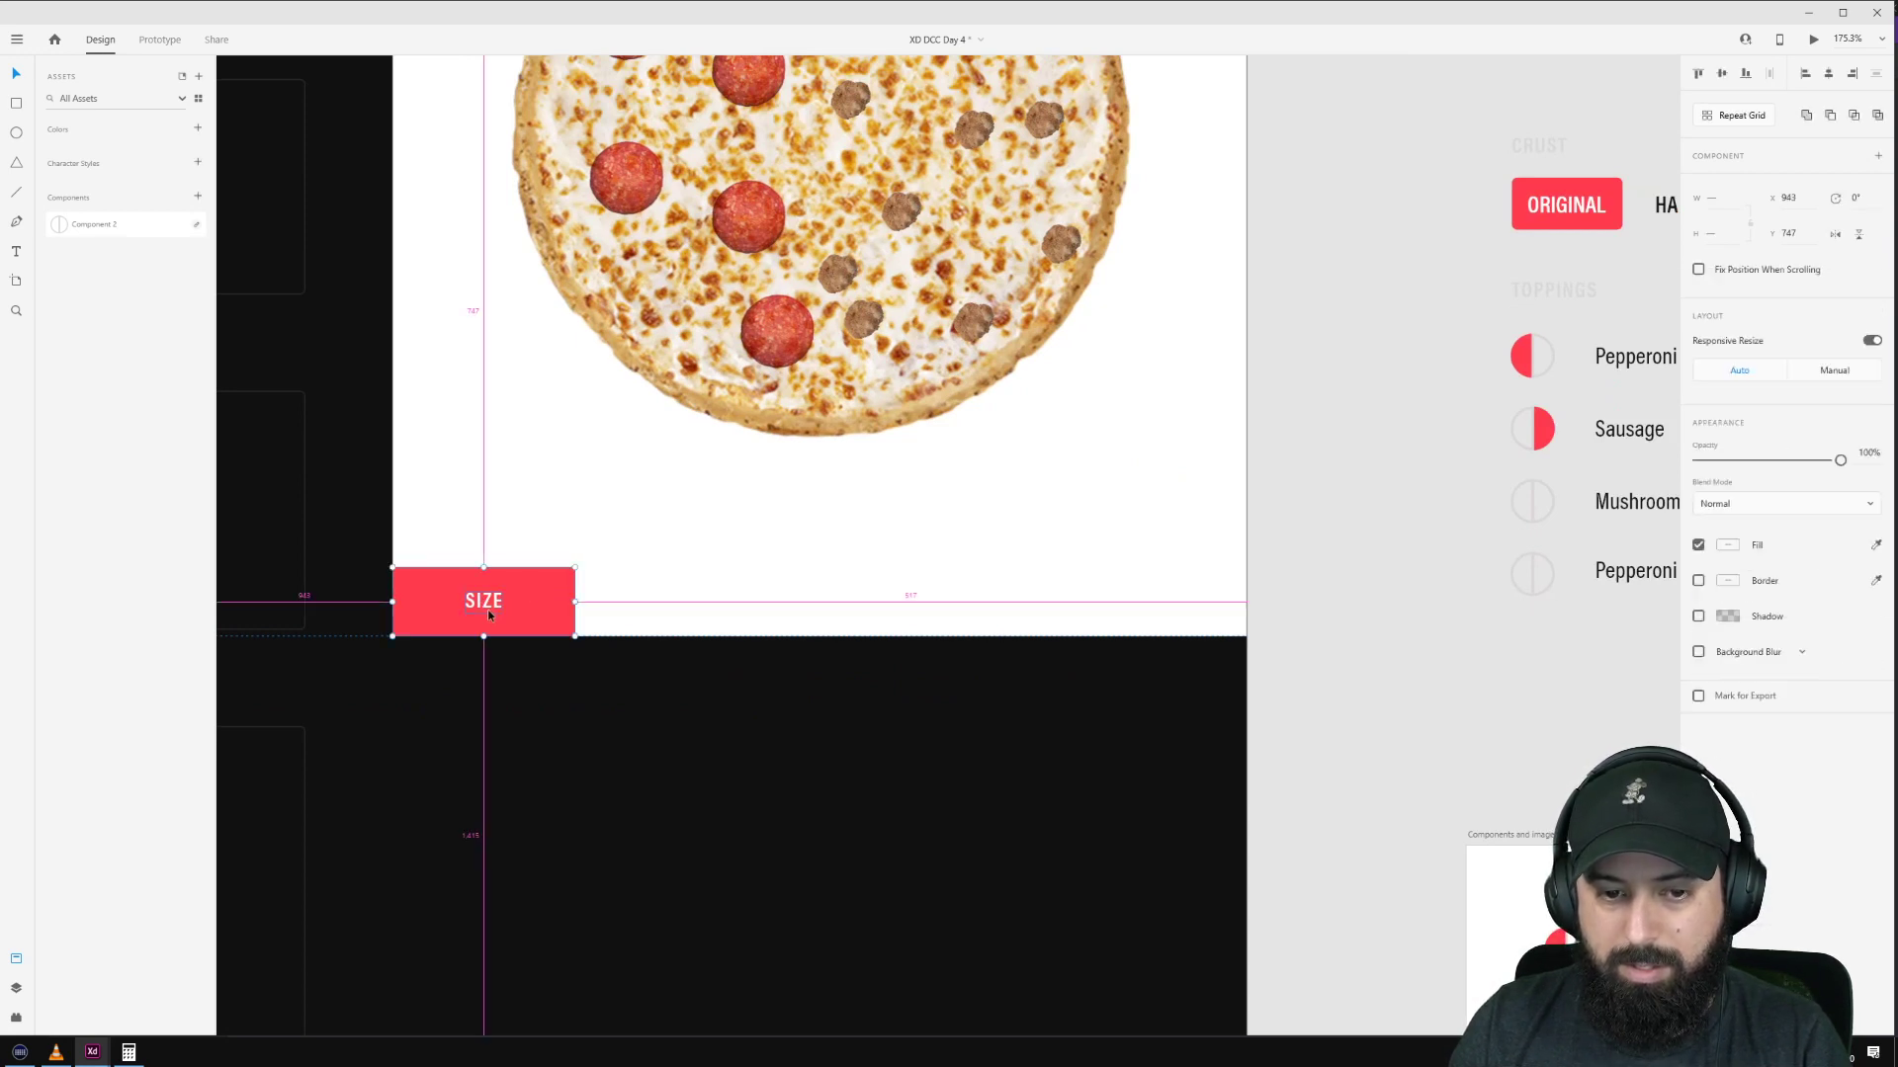
left_click_drag(489, 609, 1163, 629)
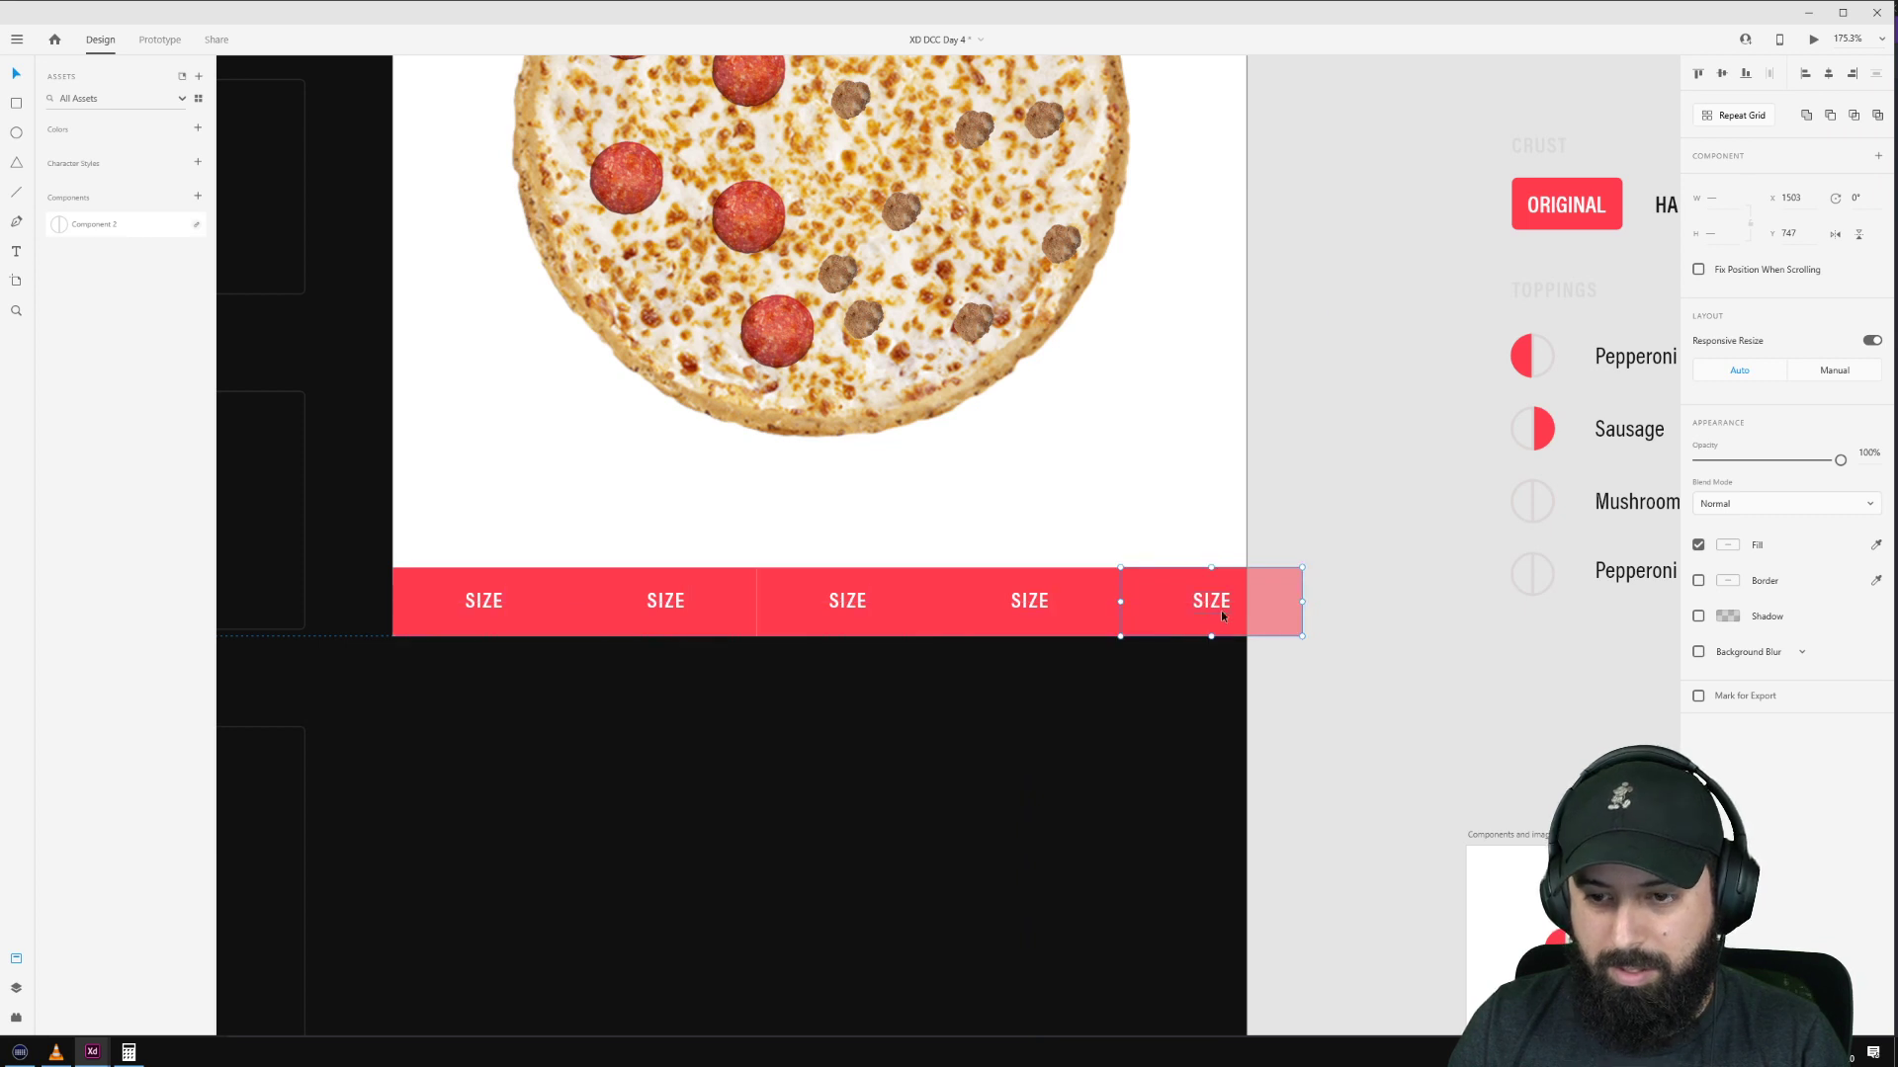
Step: Fit the row of five red button backgrounds to the preview panel's width and center-align the label text
left_click(968, 590)
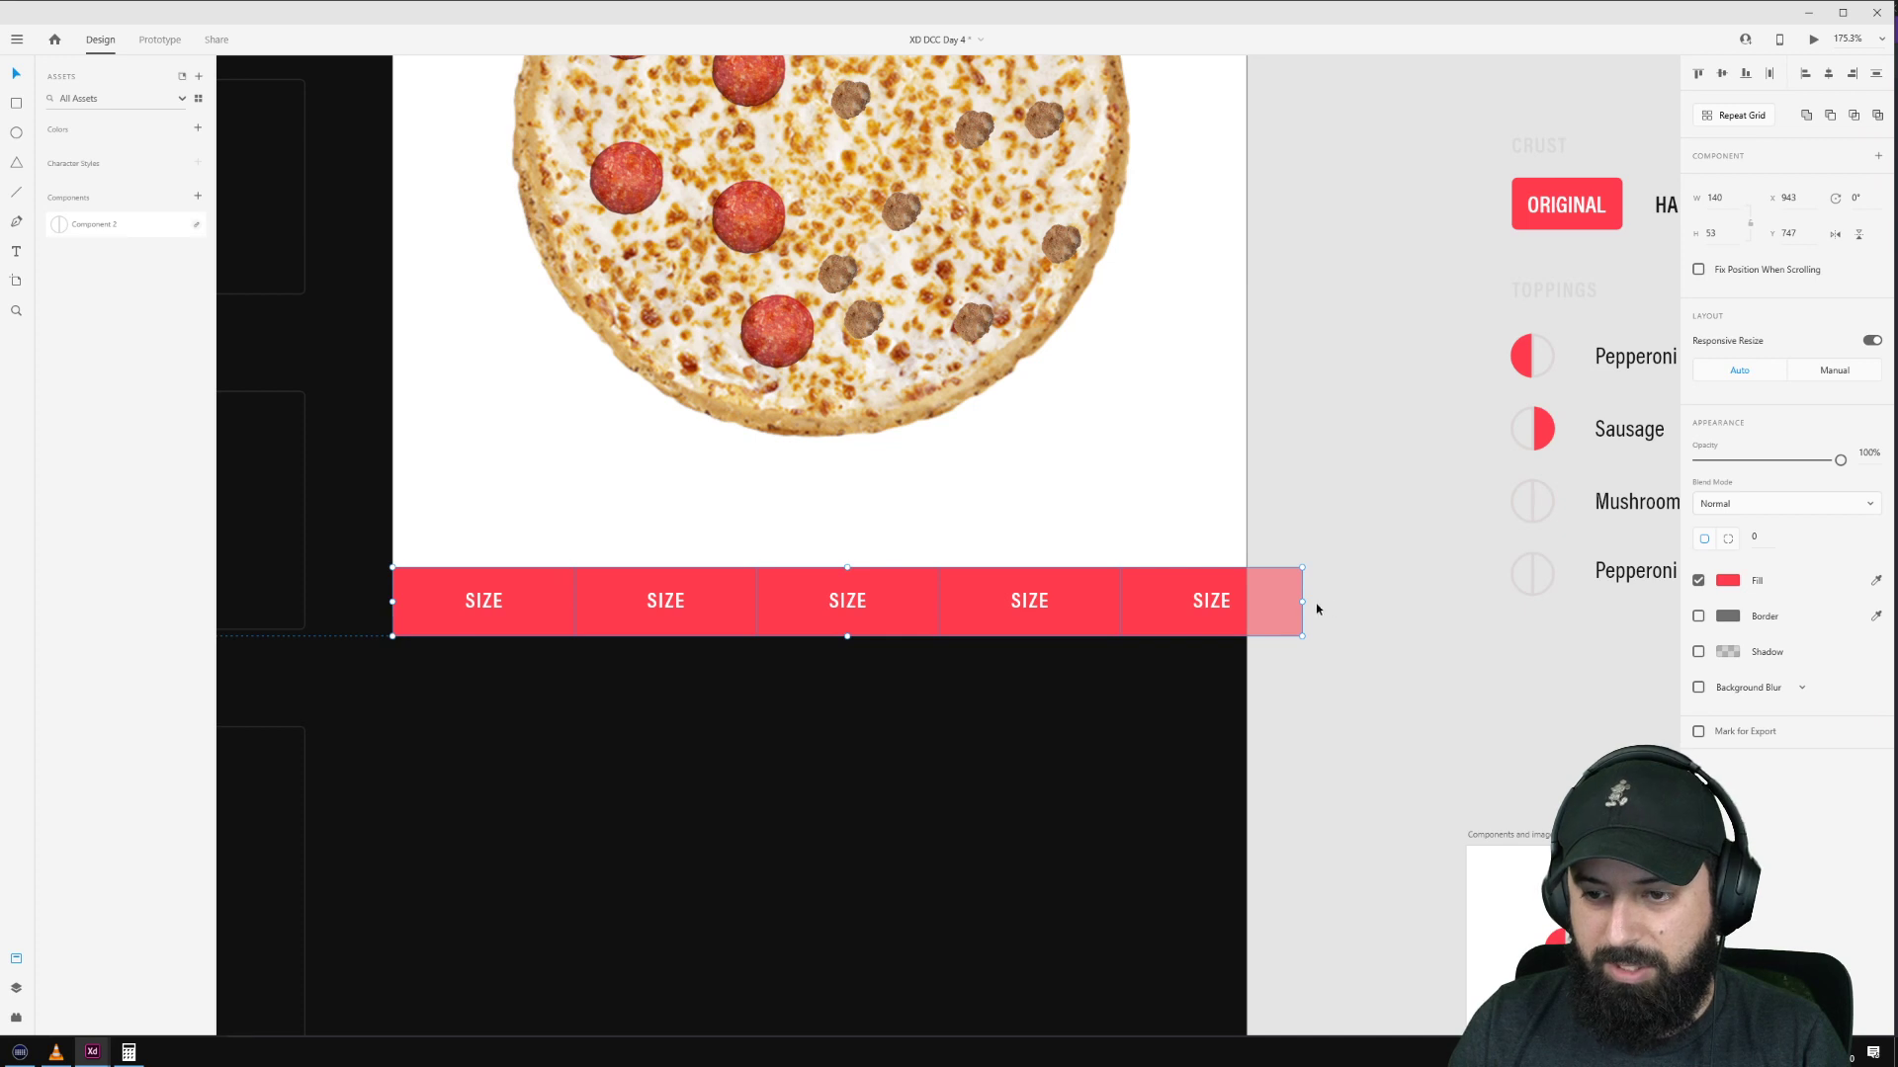
left_click_drag(1302, 601, 1251, 597)
double_click(1215, 599)
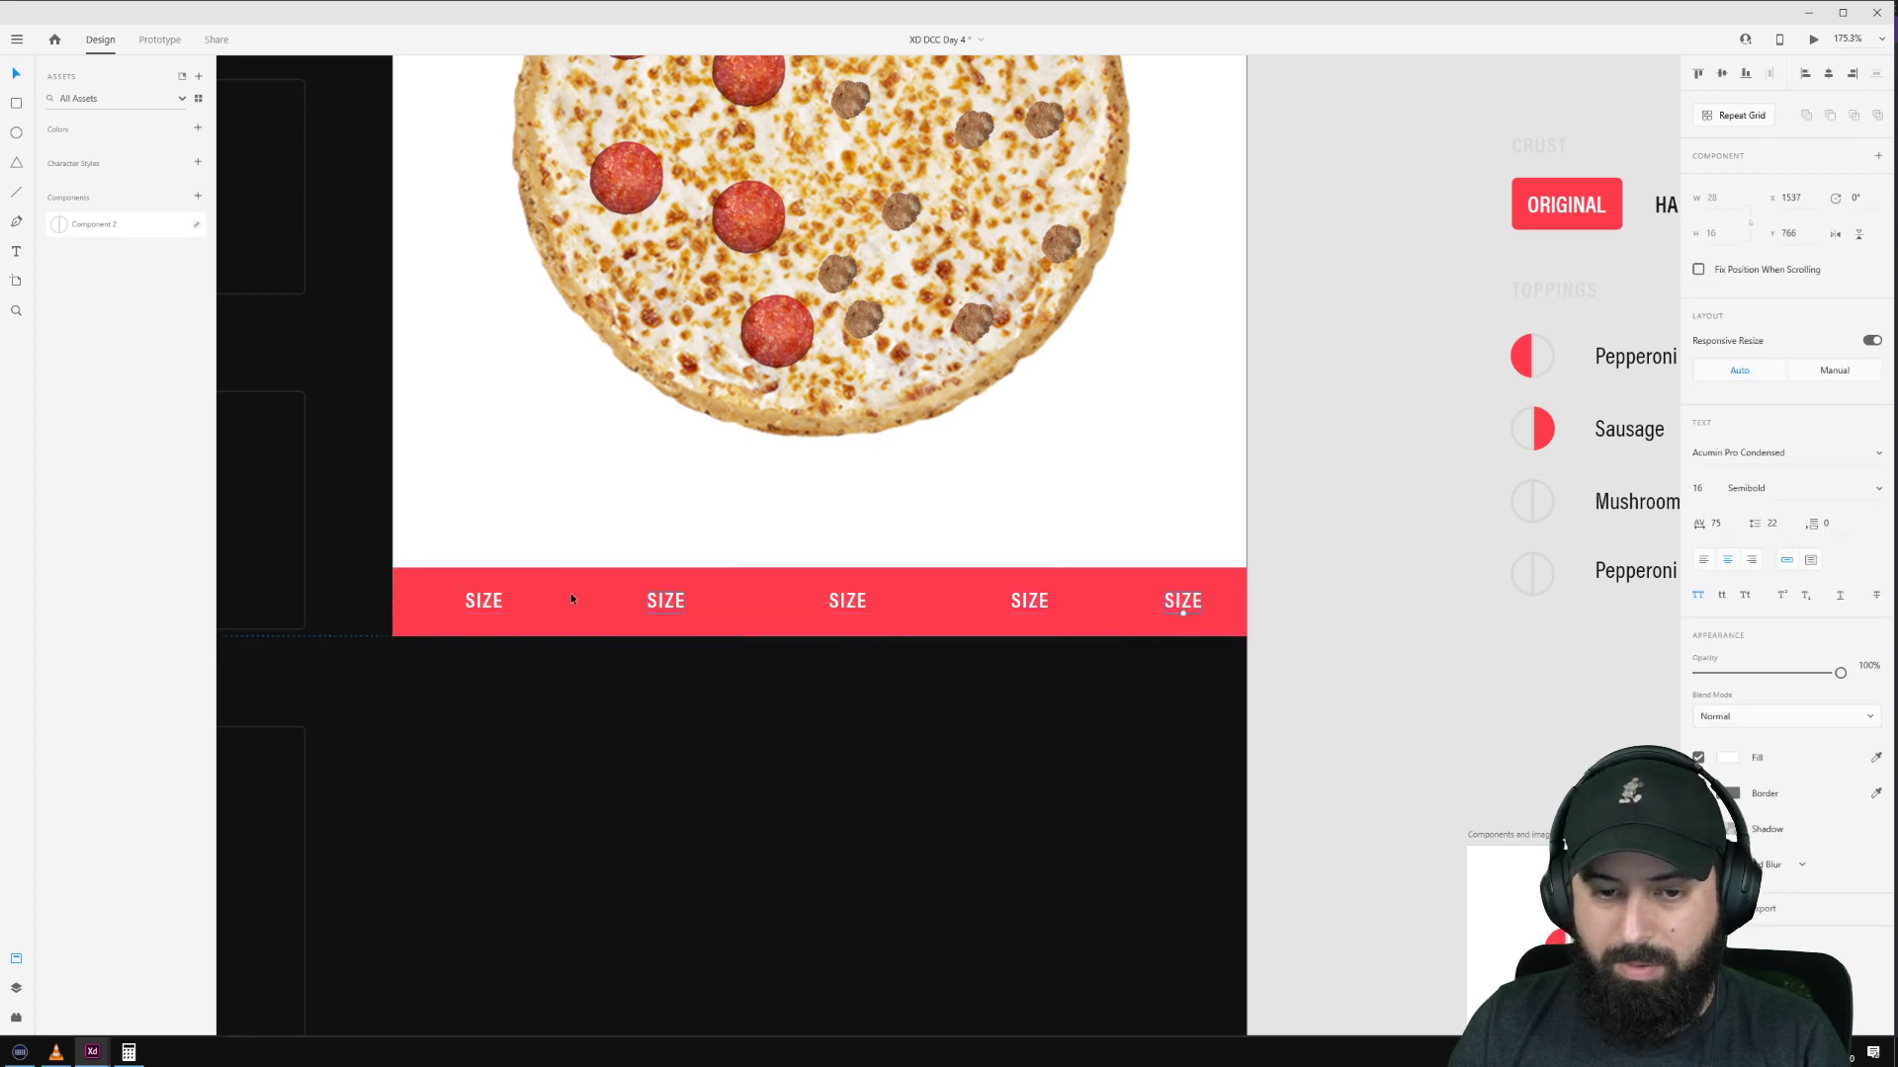
Step: Relabel the last four buttons in the row as CRUST, TOPPINGS, SIDES and DELIVERY
double_click(666, 601)
type("CRUST")
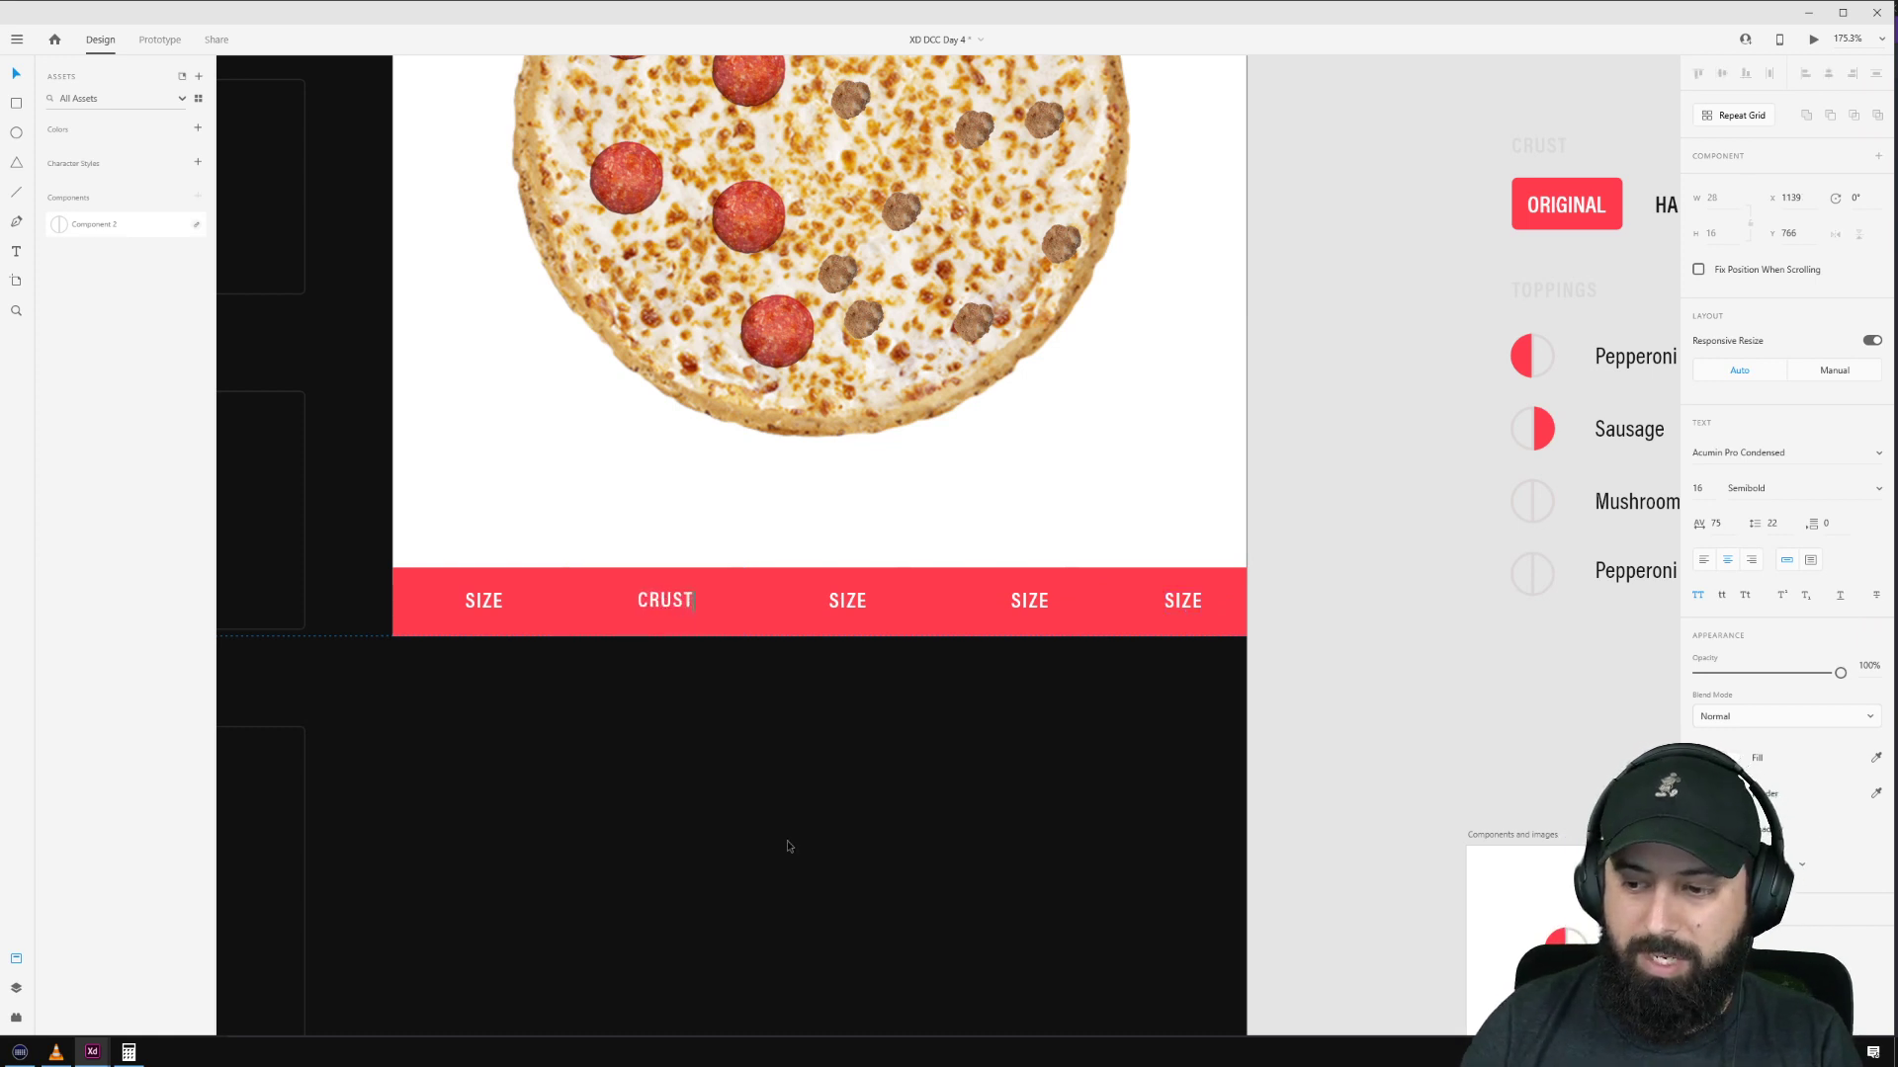
double_click(854, 601)
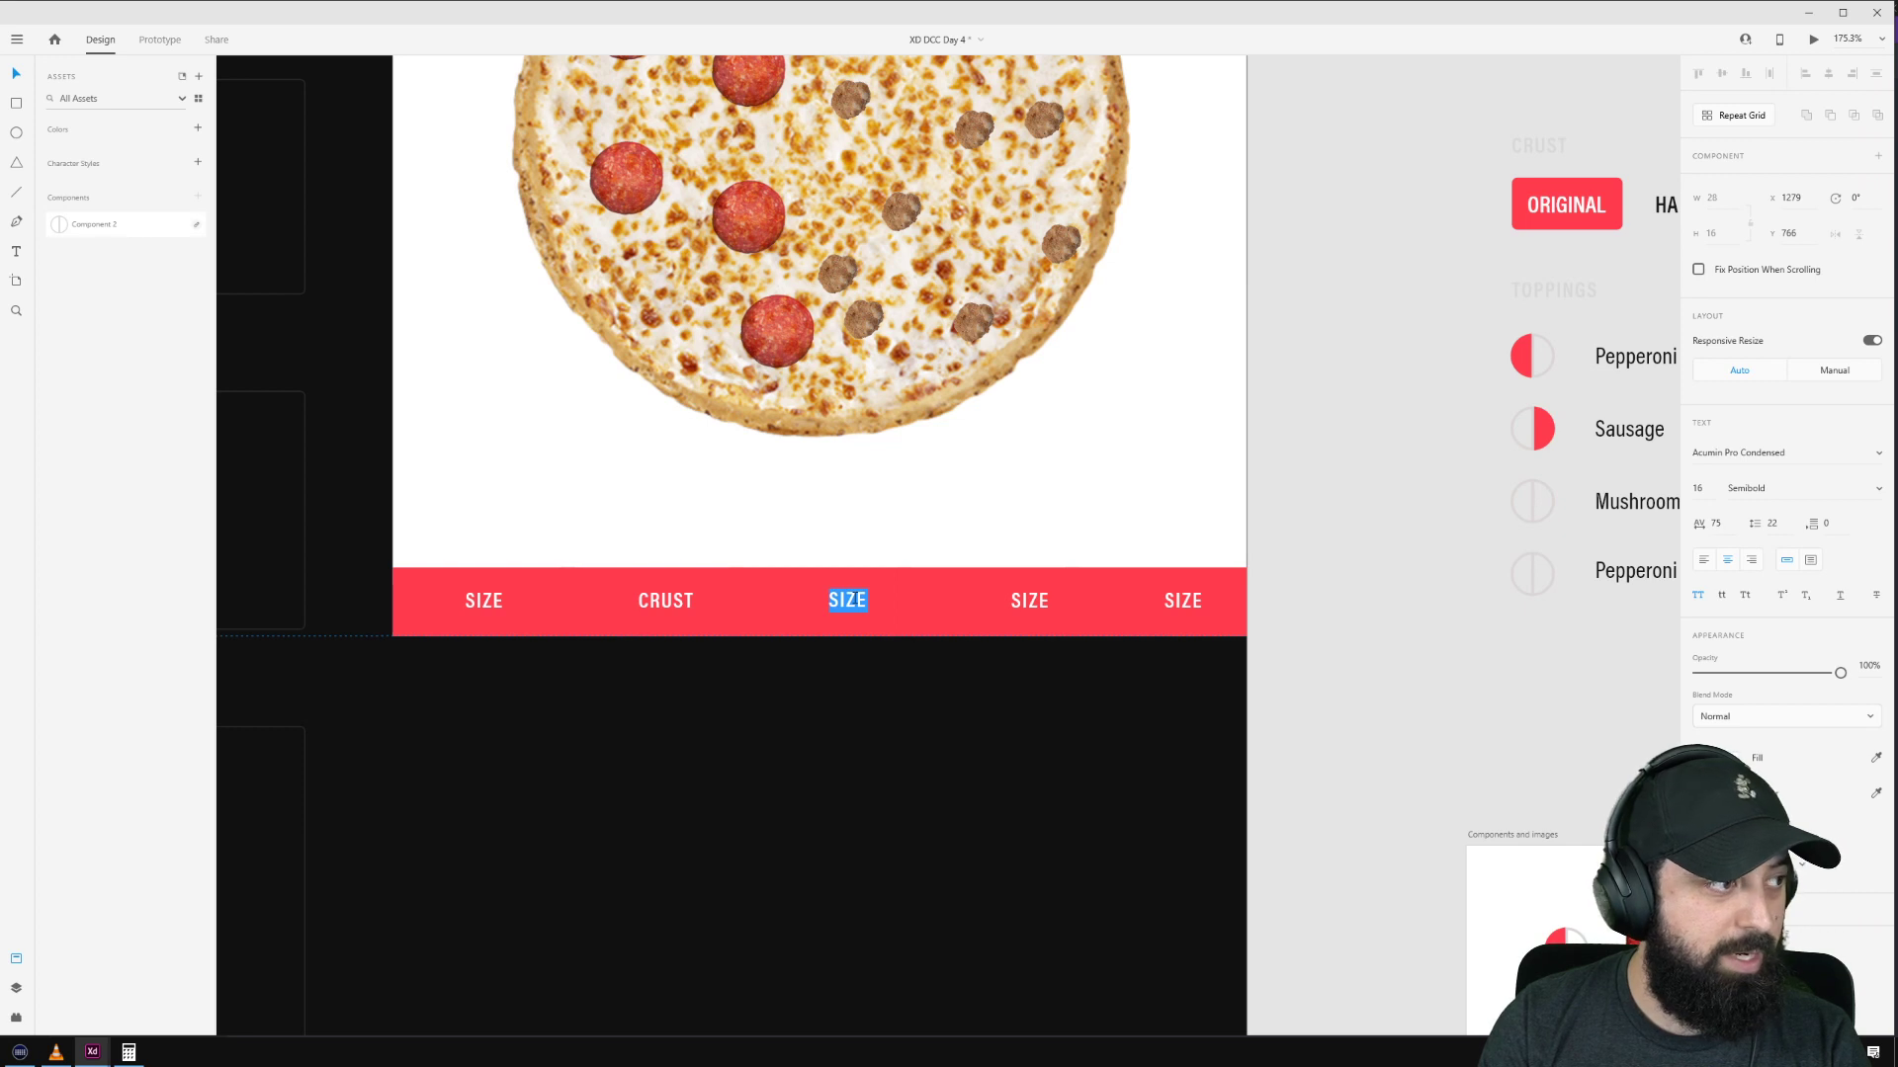
type("TOPPINGS")
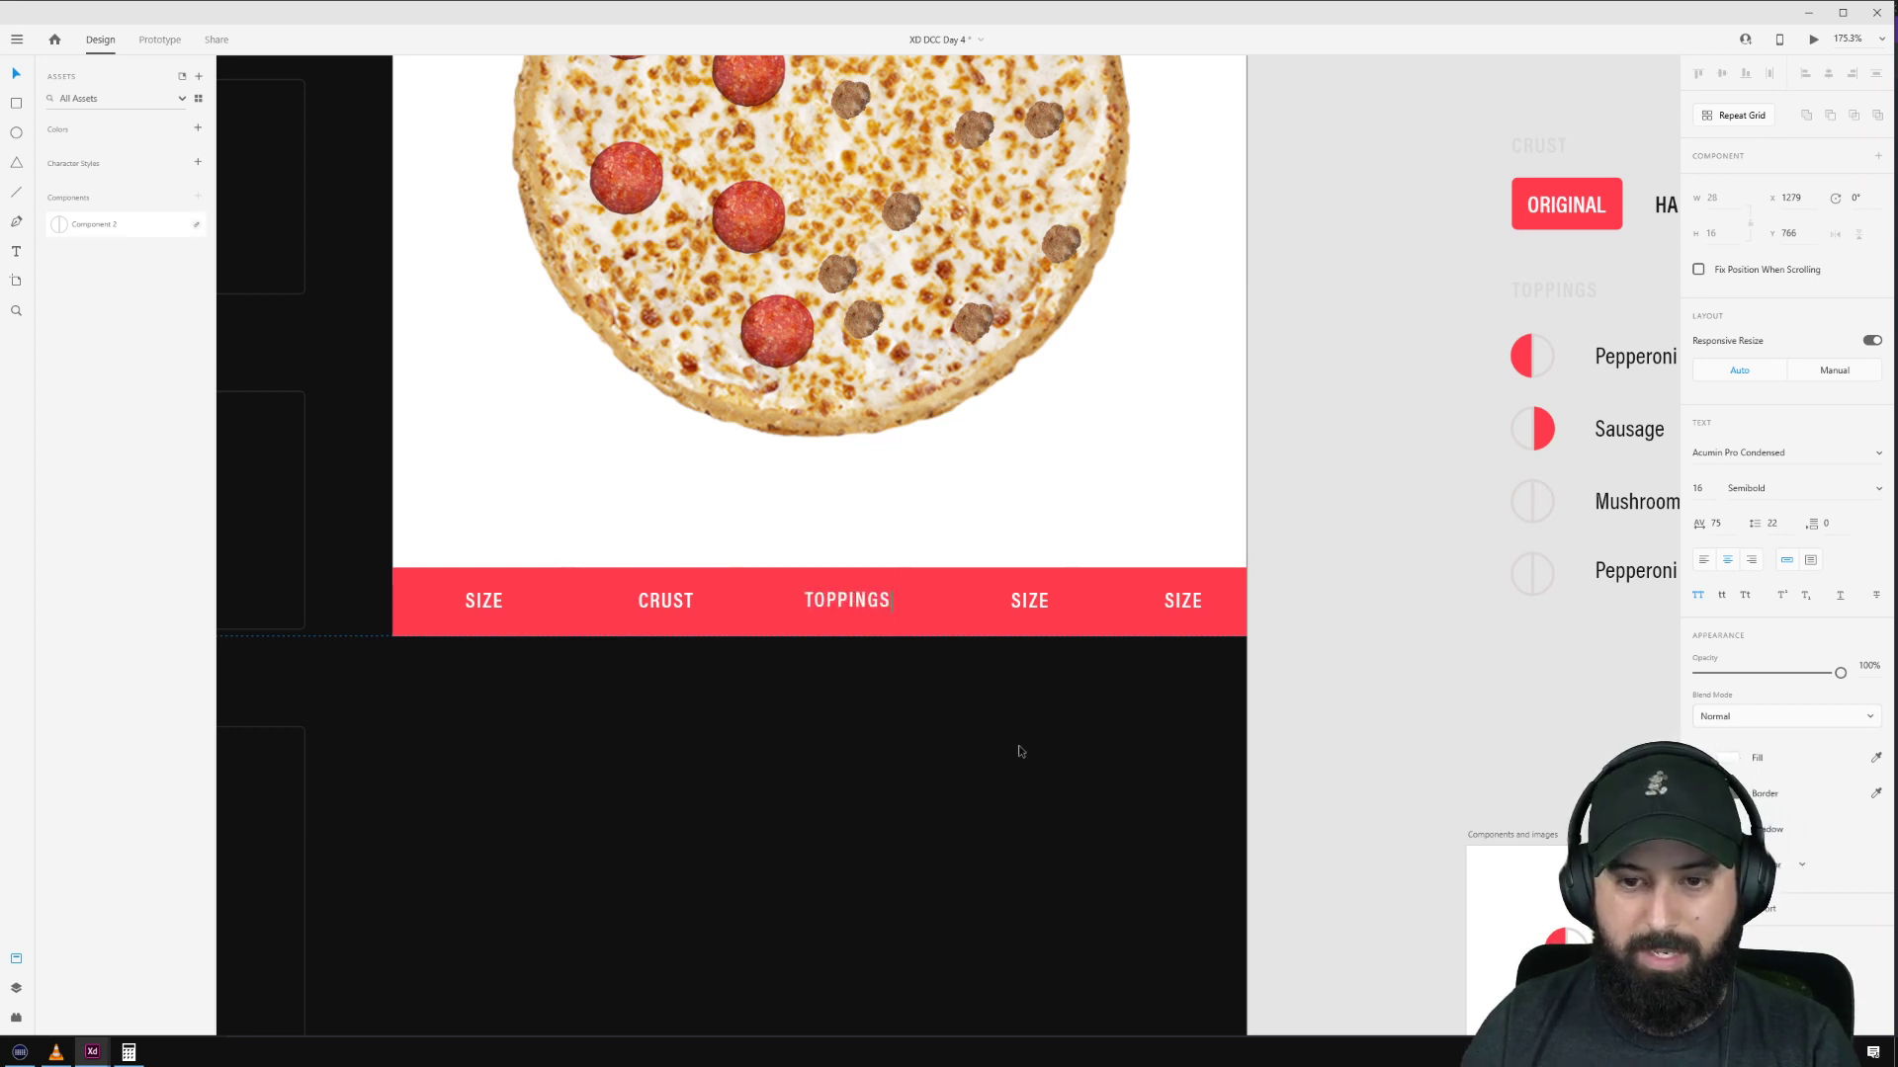
double_click(1026, 602)
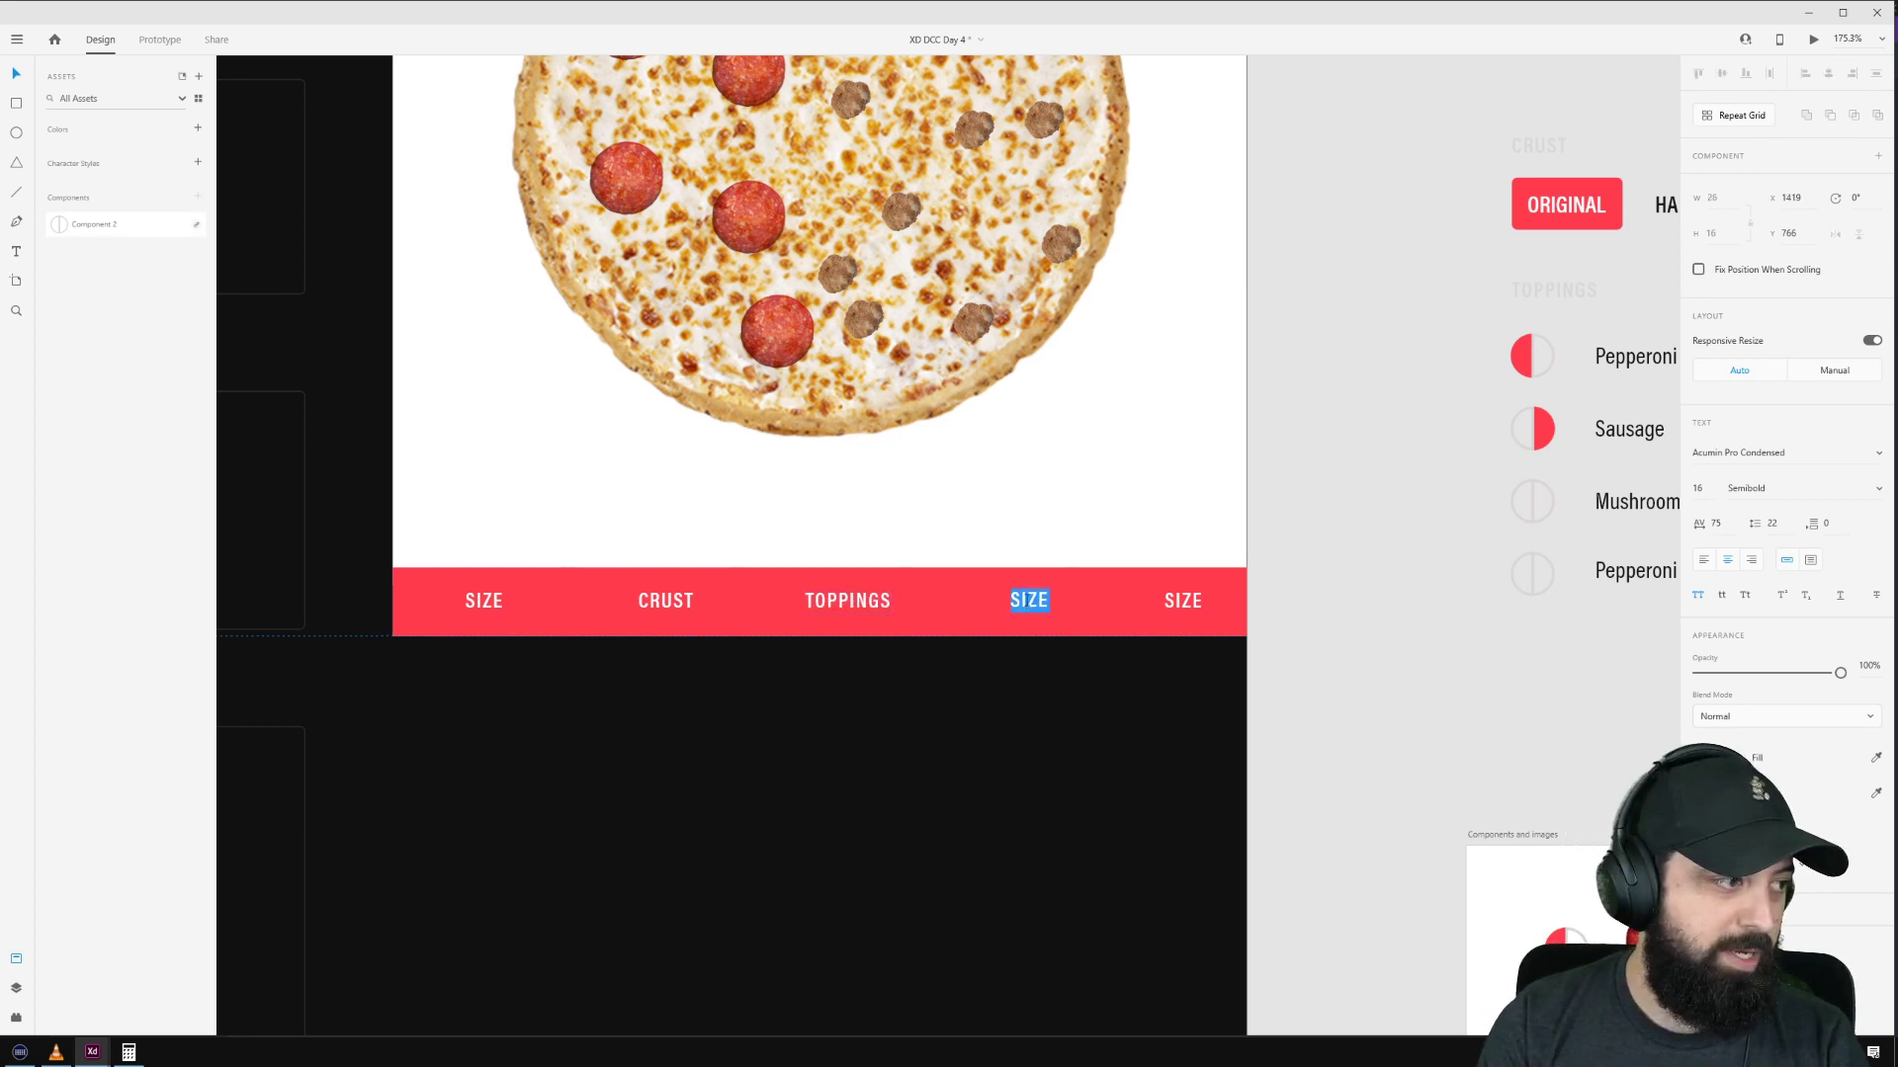
type("SIDES")
key("Escape")
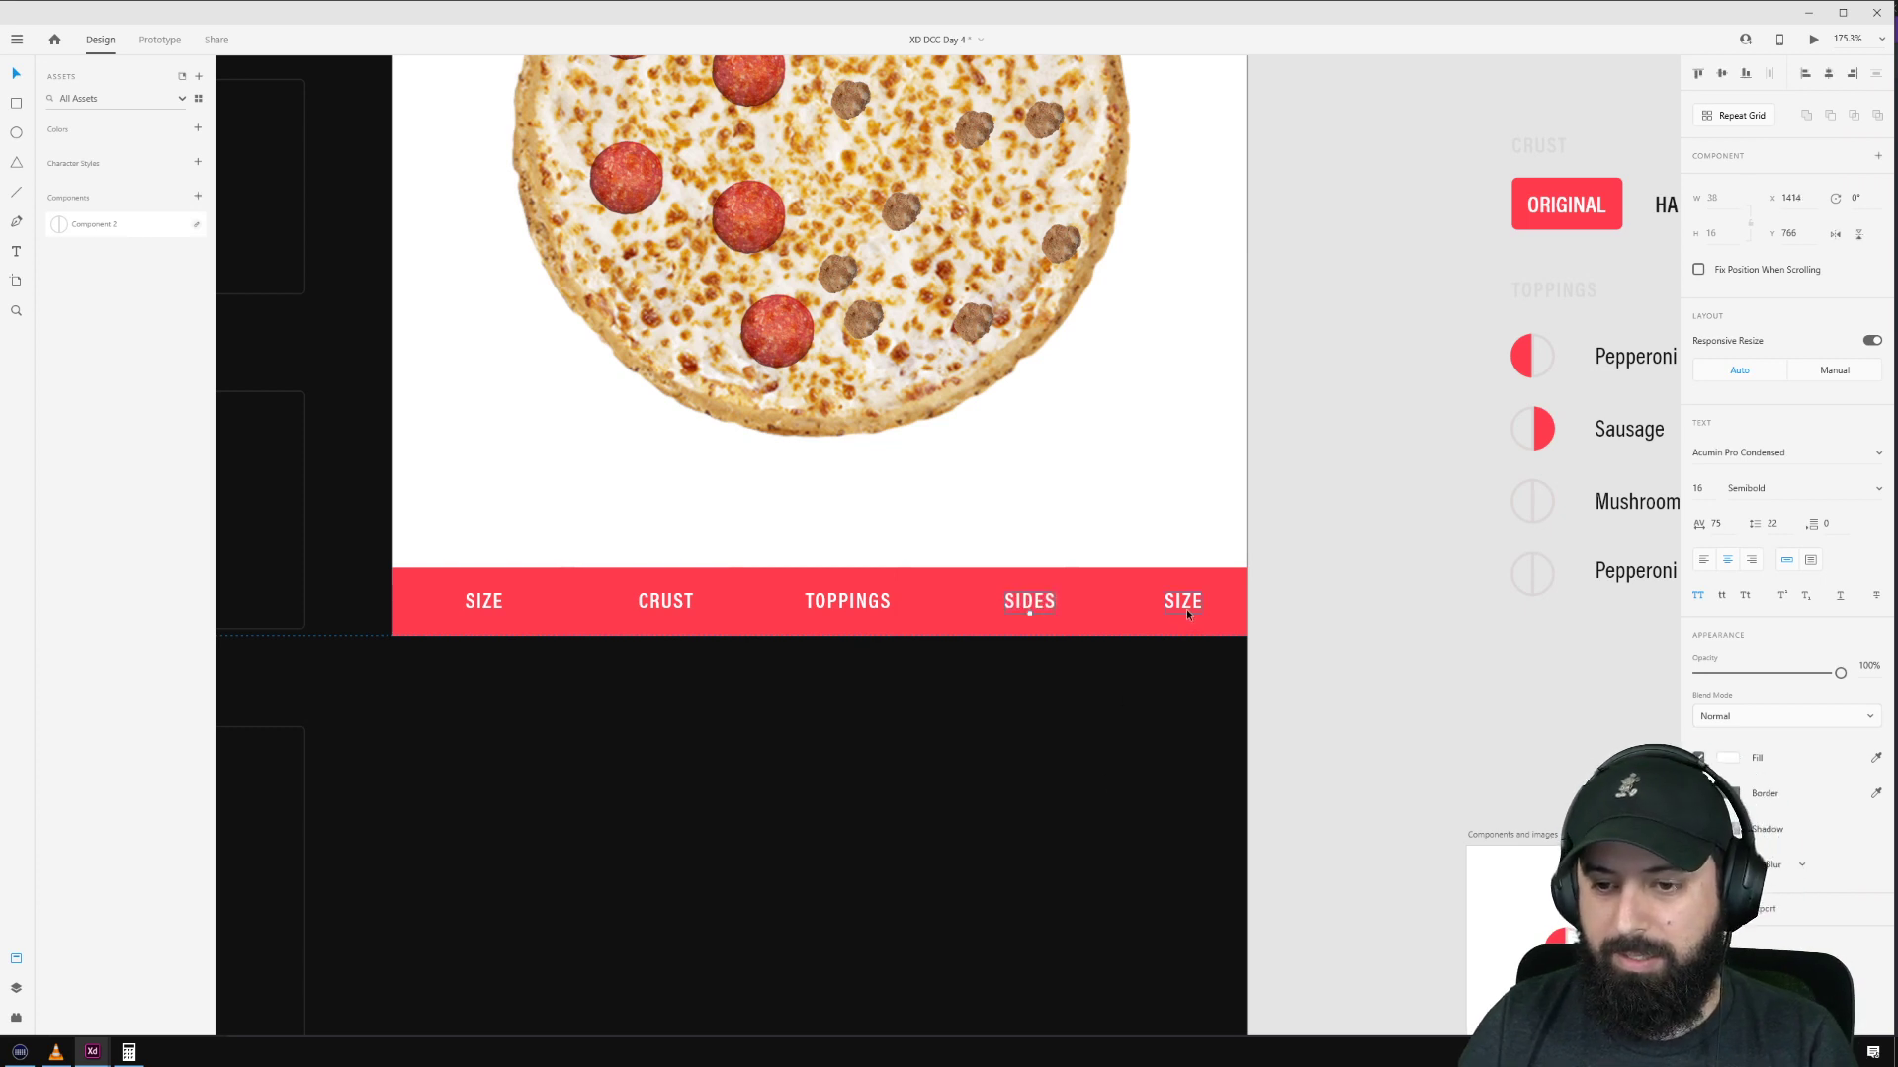
left_click(873, 866)
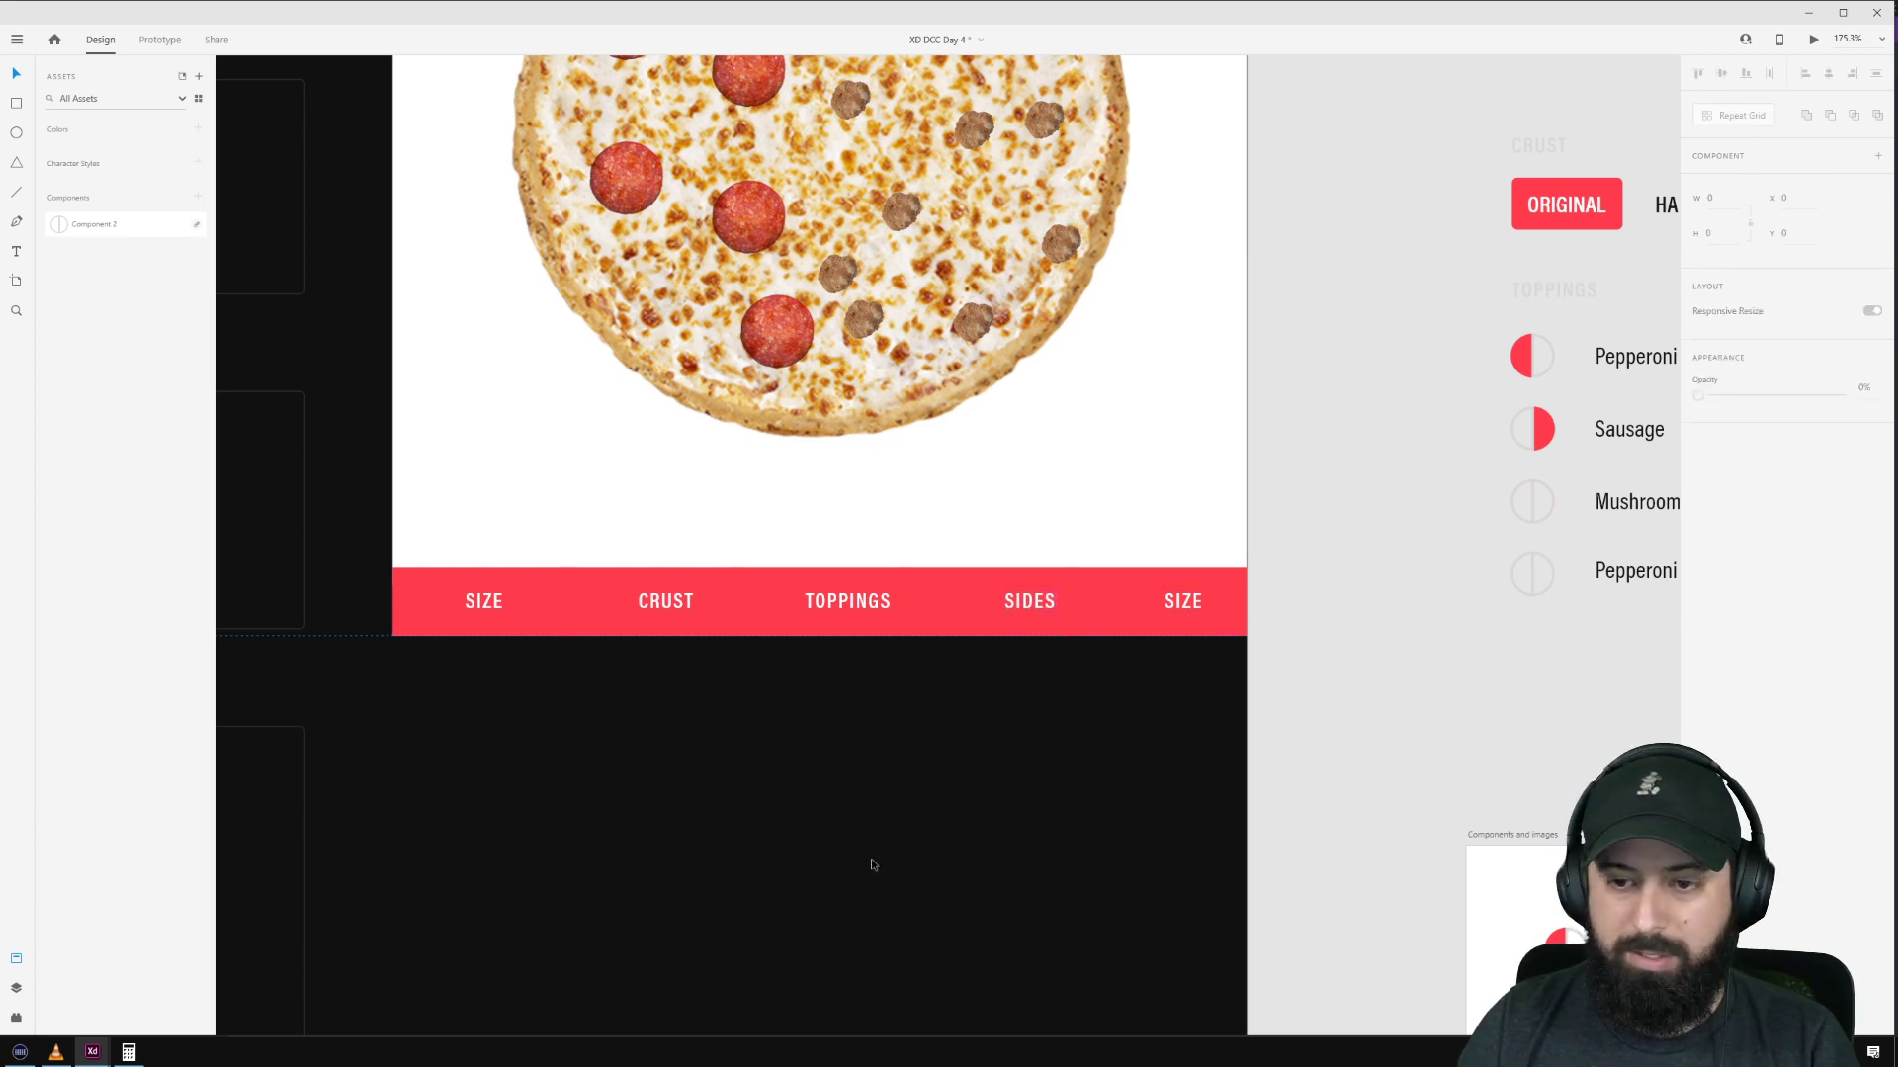
double_click(1189, 600)
type("DE")
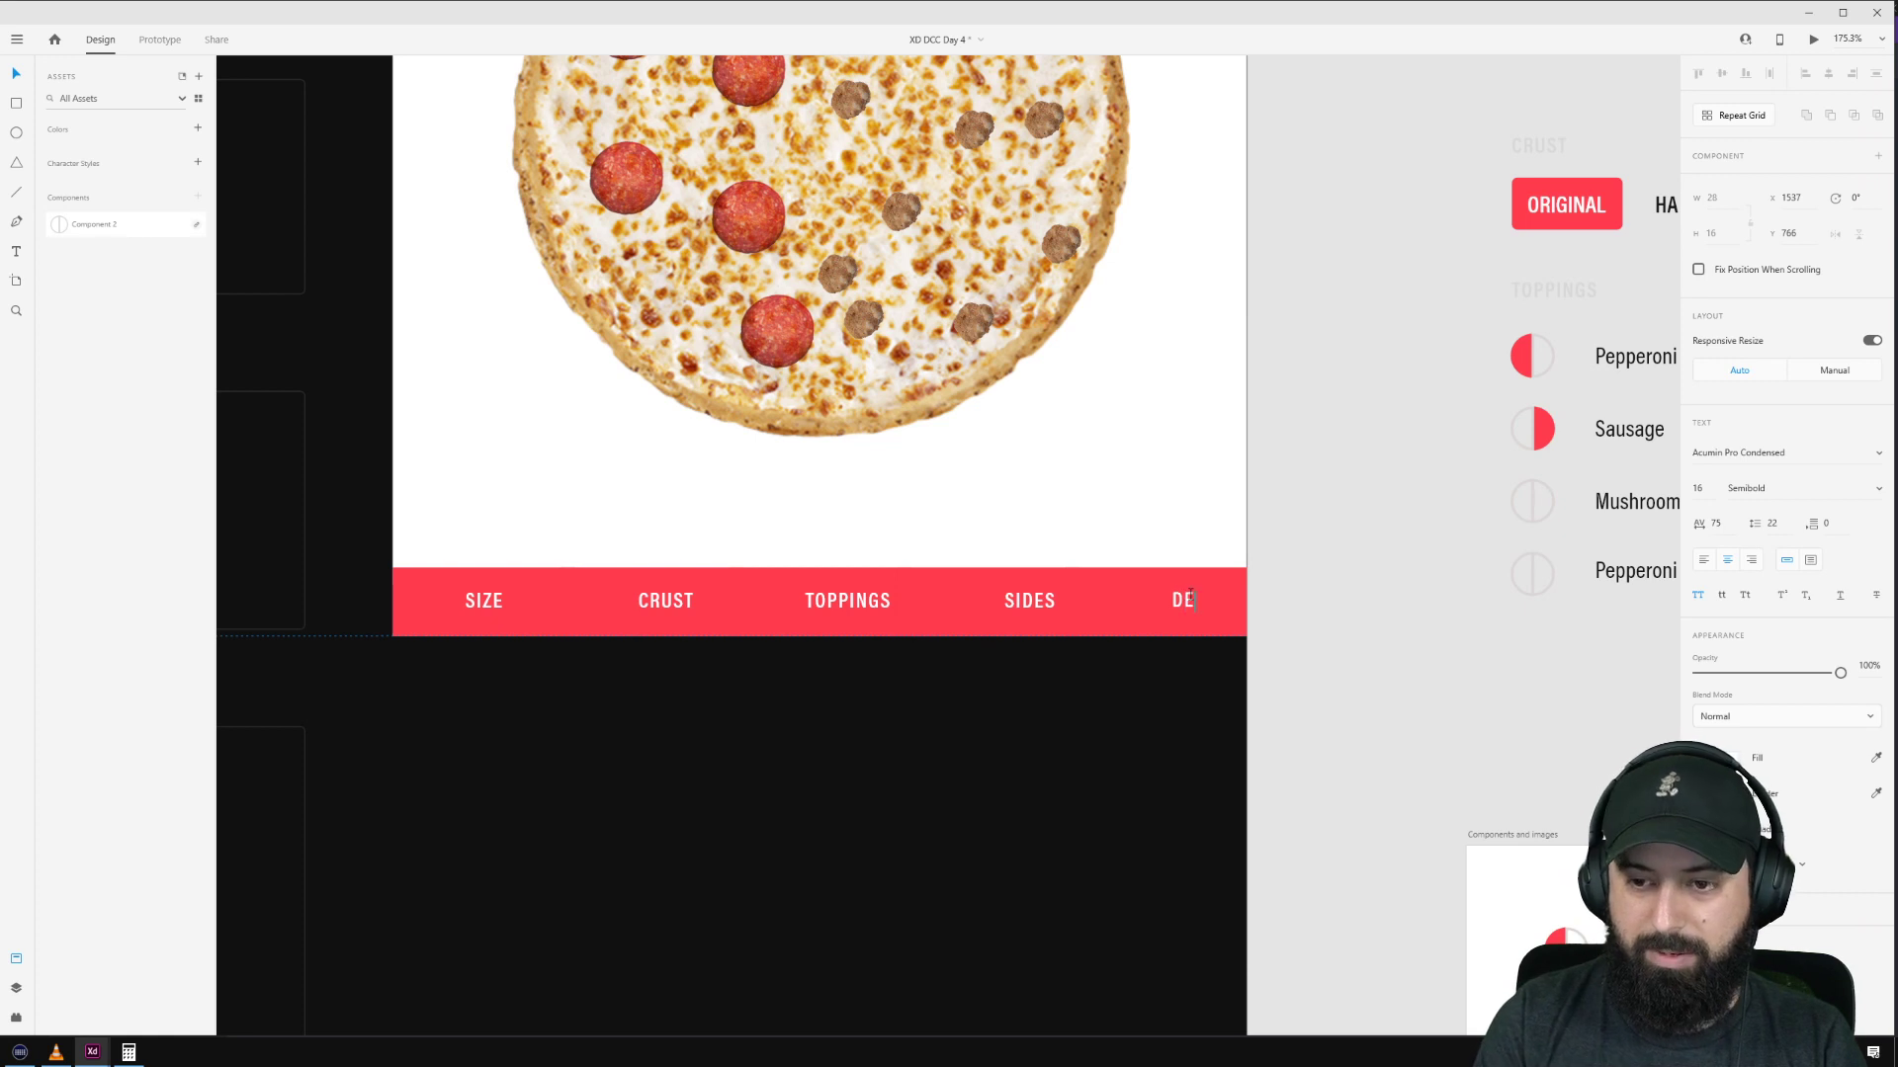
type("LIVERY")
key("Escape")
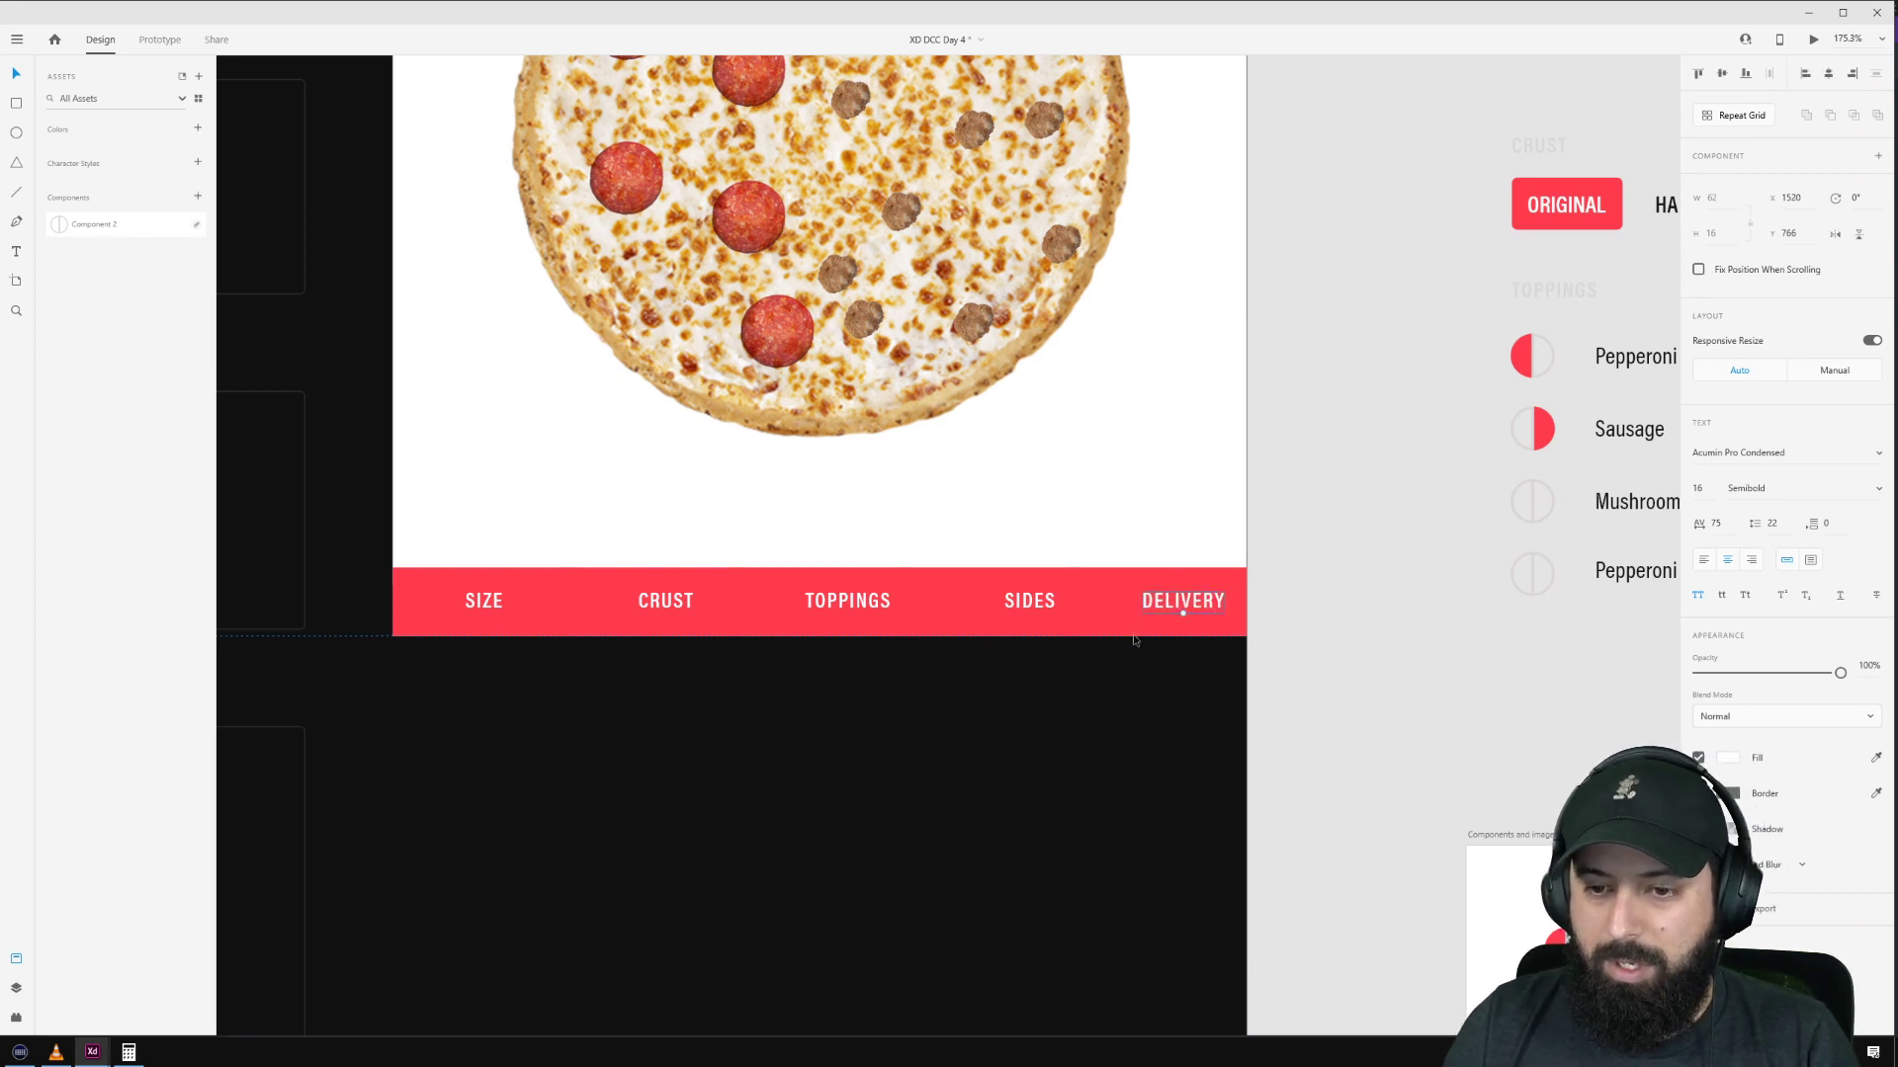
Step: Center the DELIVERY, SIDES, TOPPINGS and CRUST labels horizontally on their own red backgrounds
left_click(1122, 586)
left_click(1829, 76)
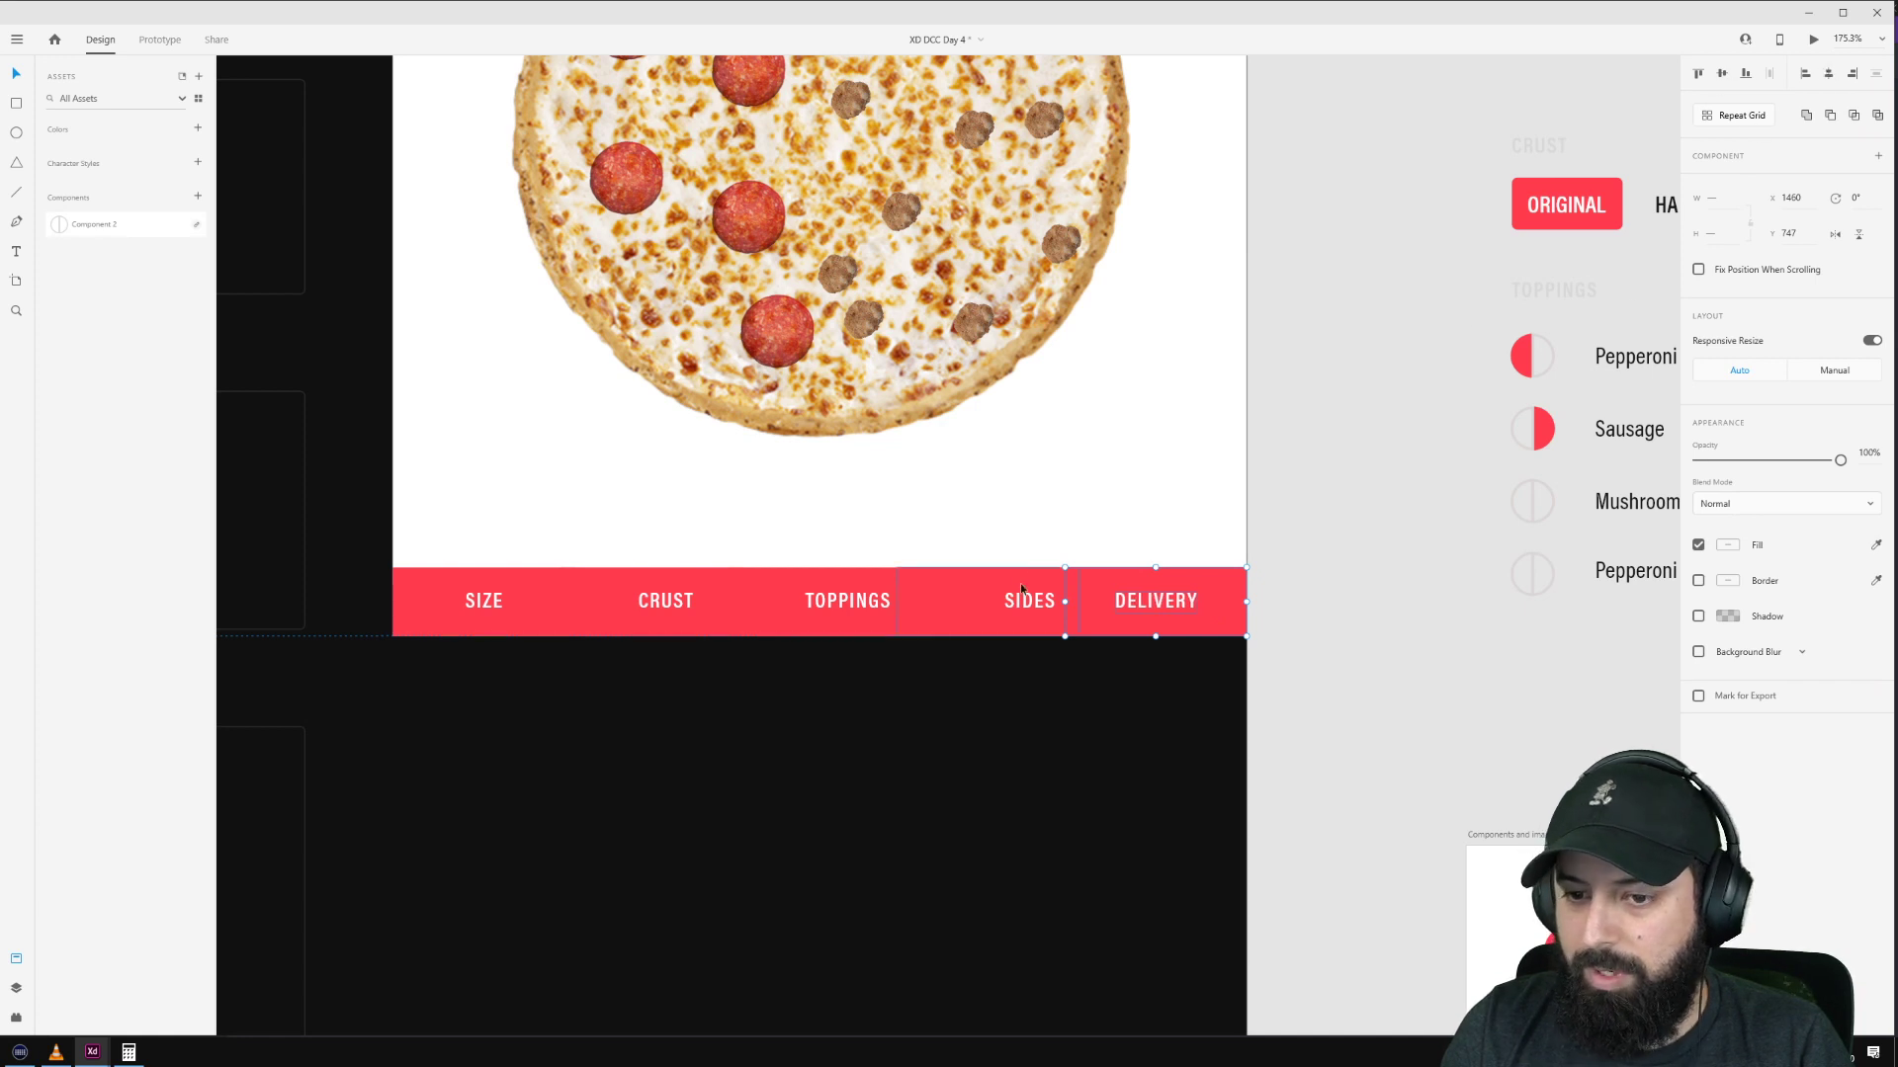
left_click(968, 583)
left_click(1827, 75)
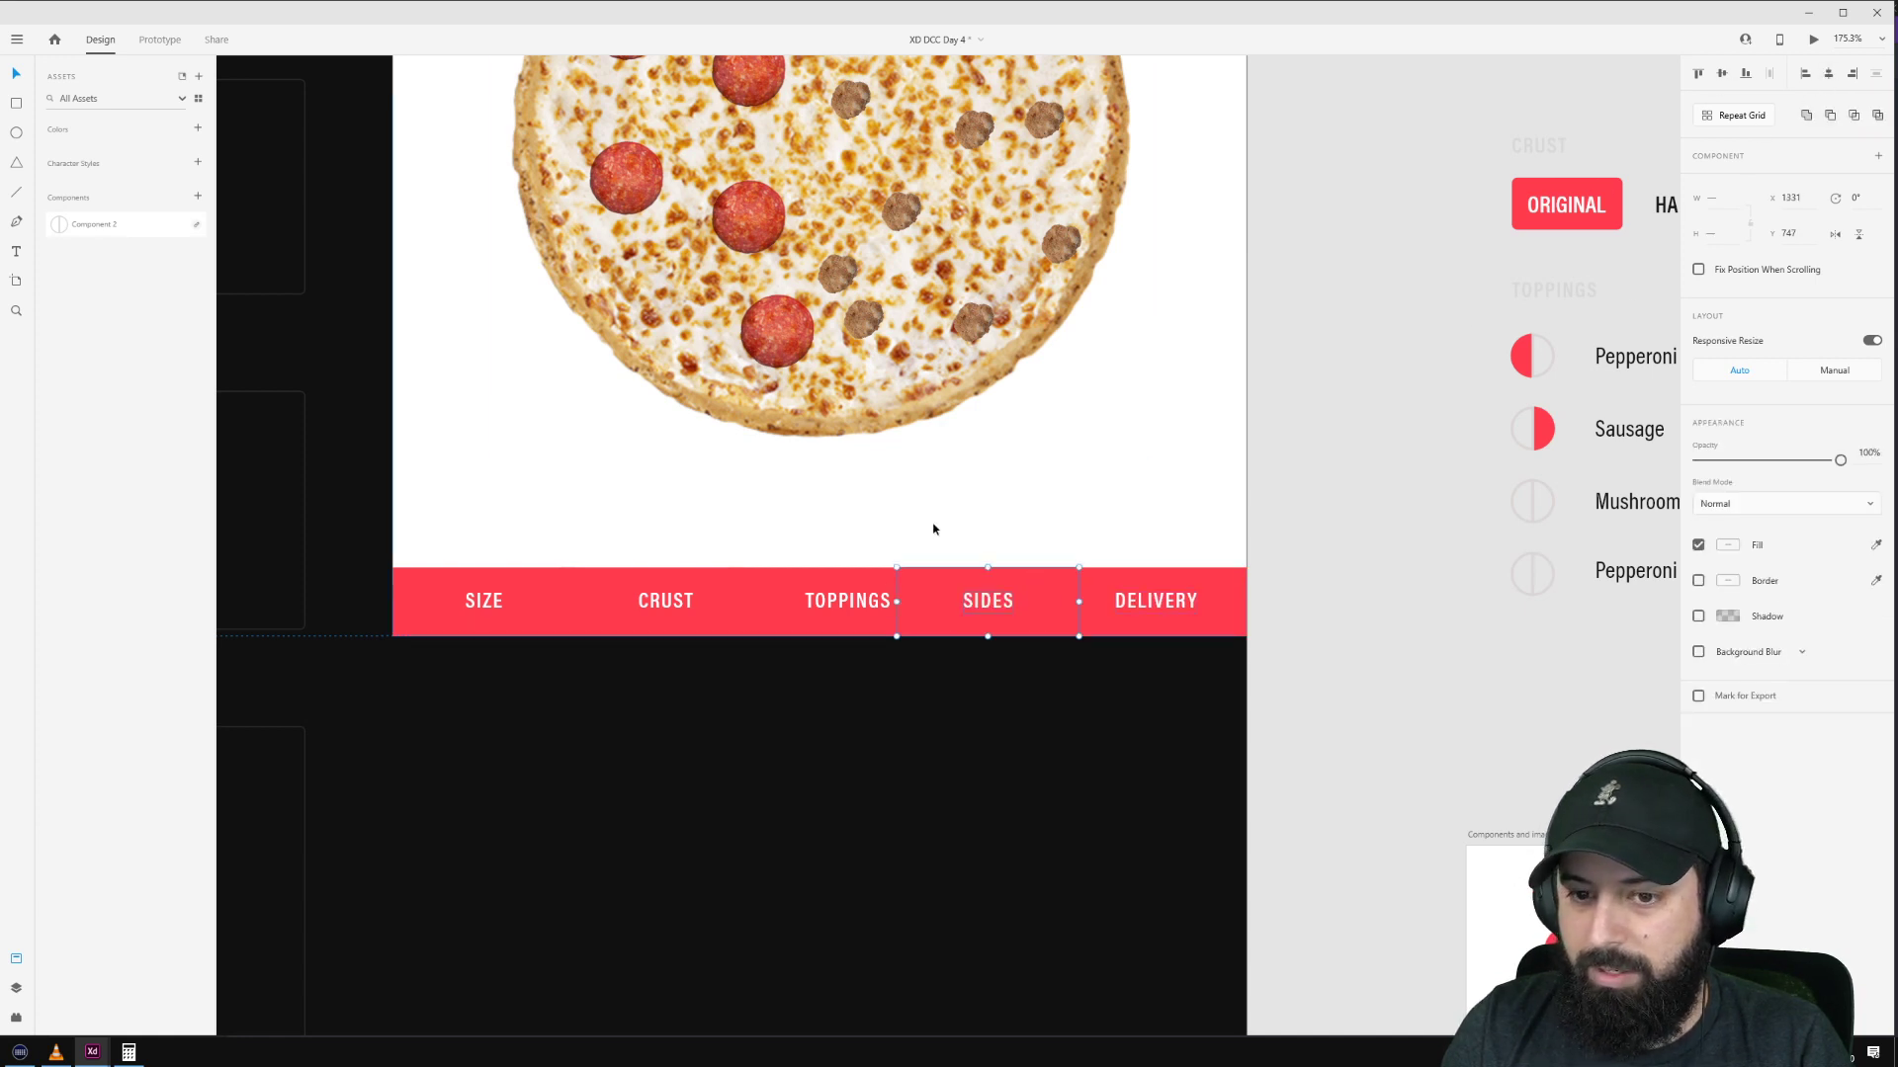
left_click(804, 593)
left_click(1827, 74)
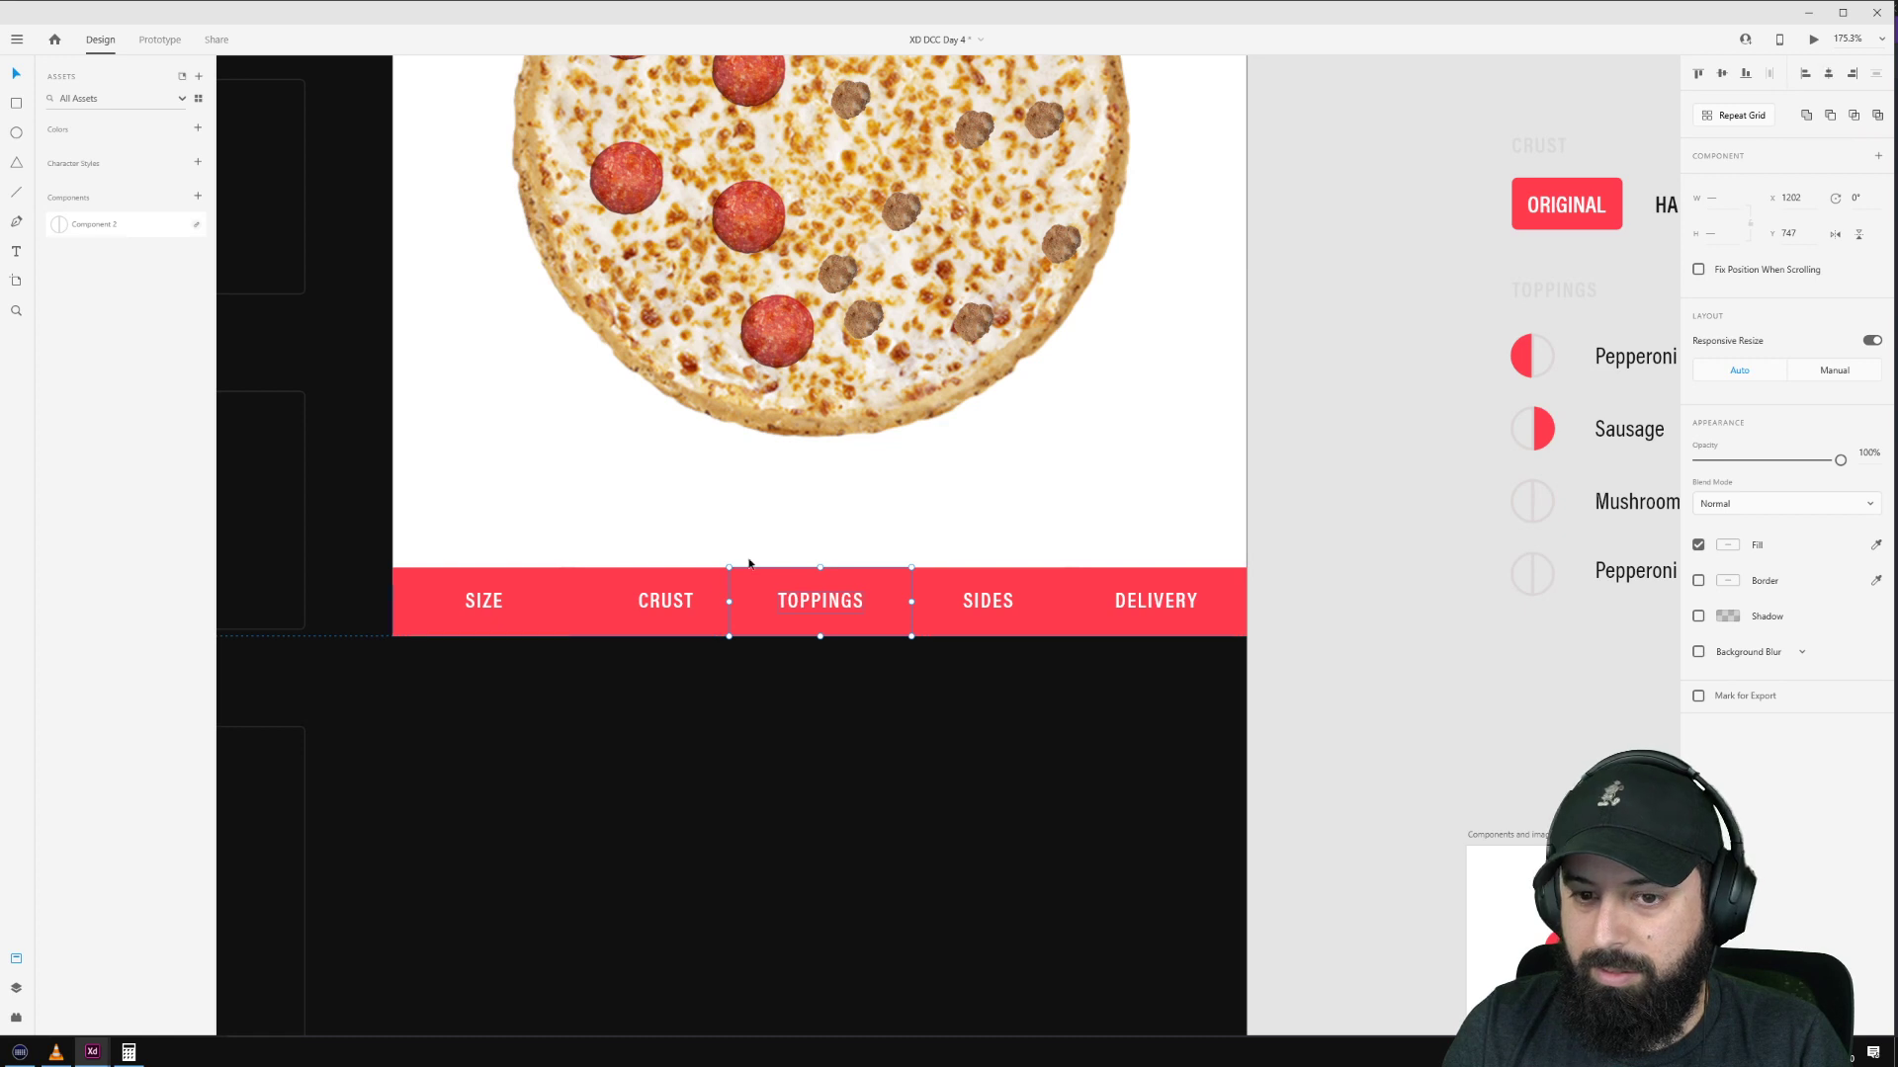
left_click(656, 605)
left_click(1830, 73)
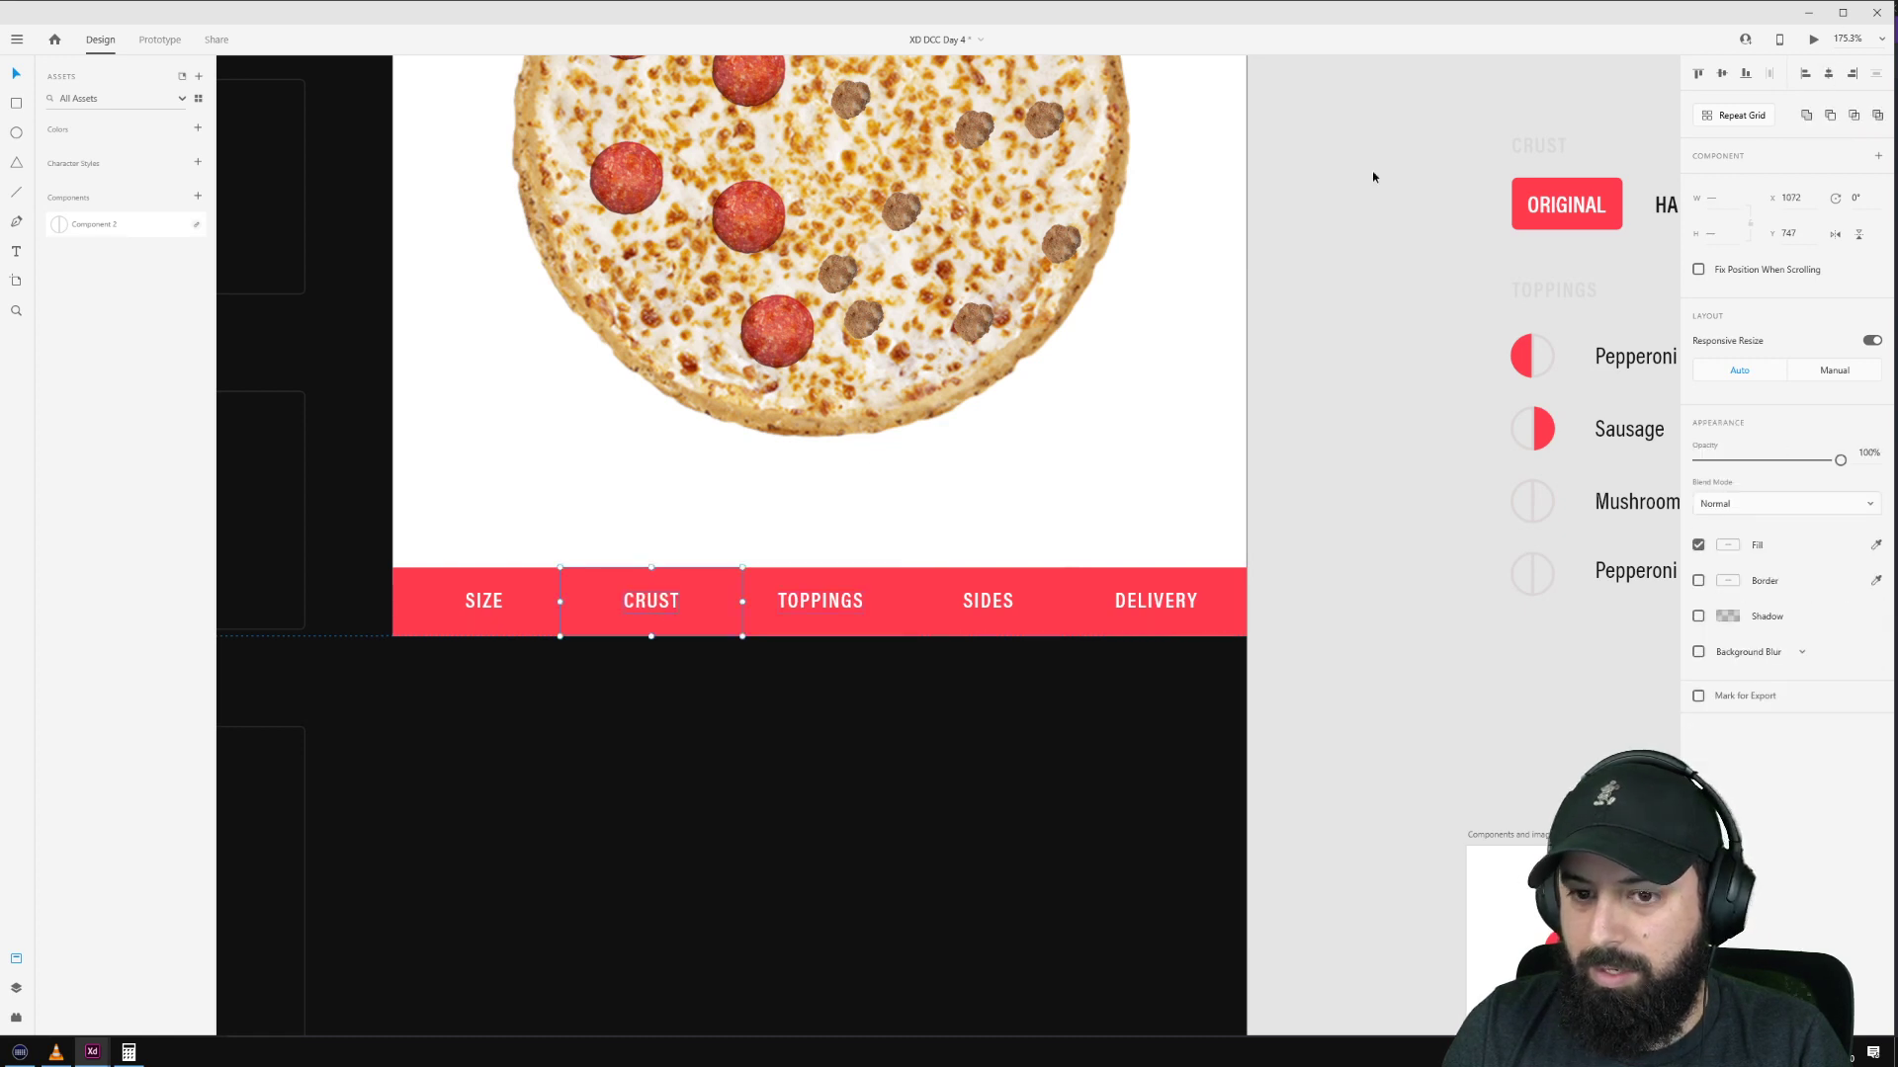
left_click(486, 606)
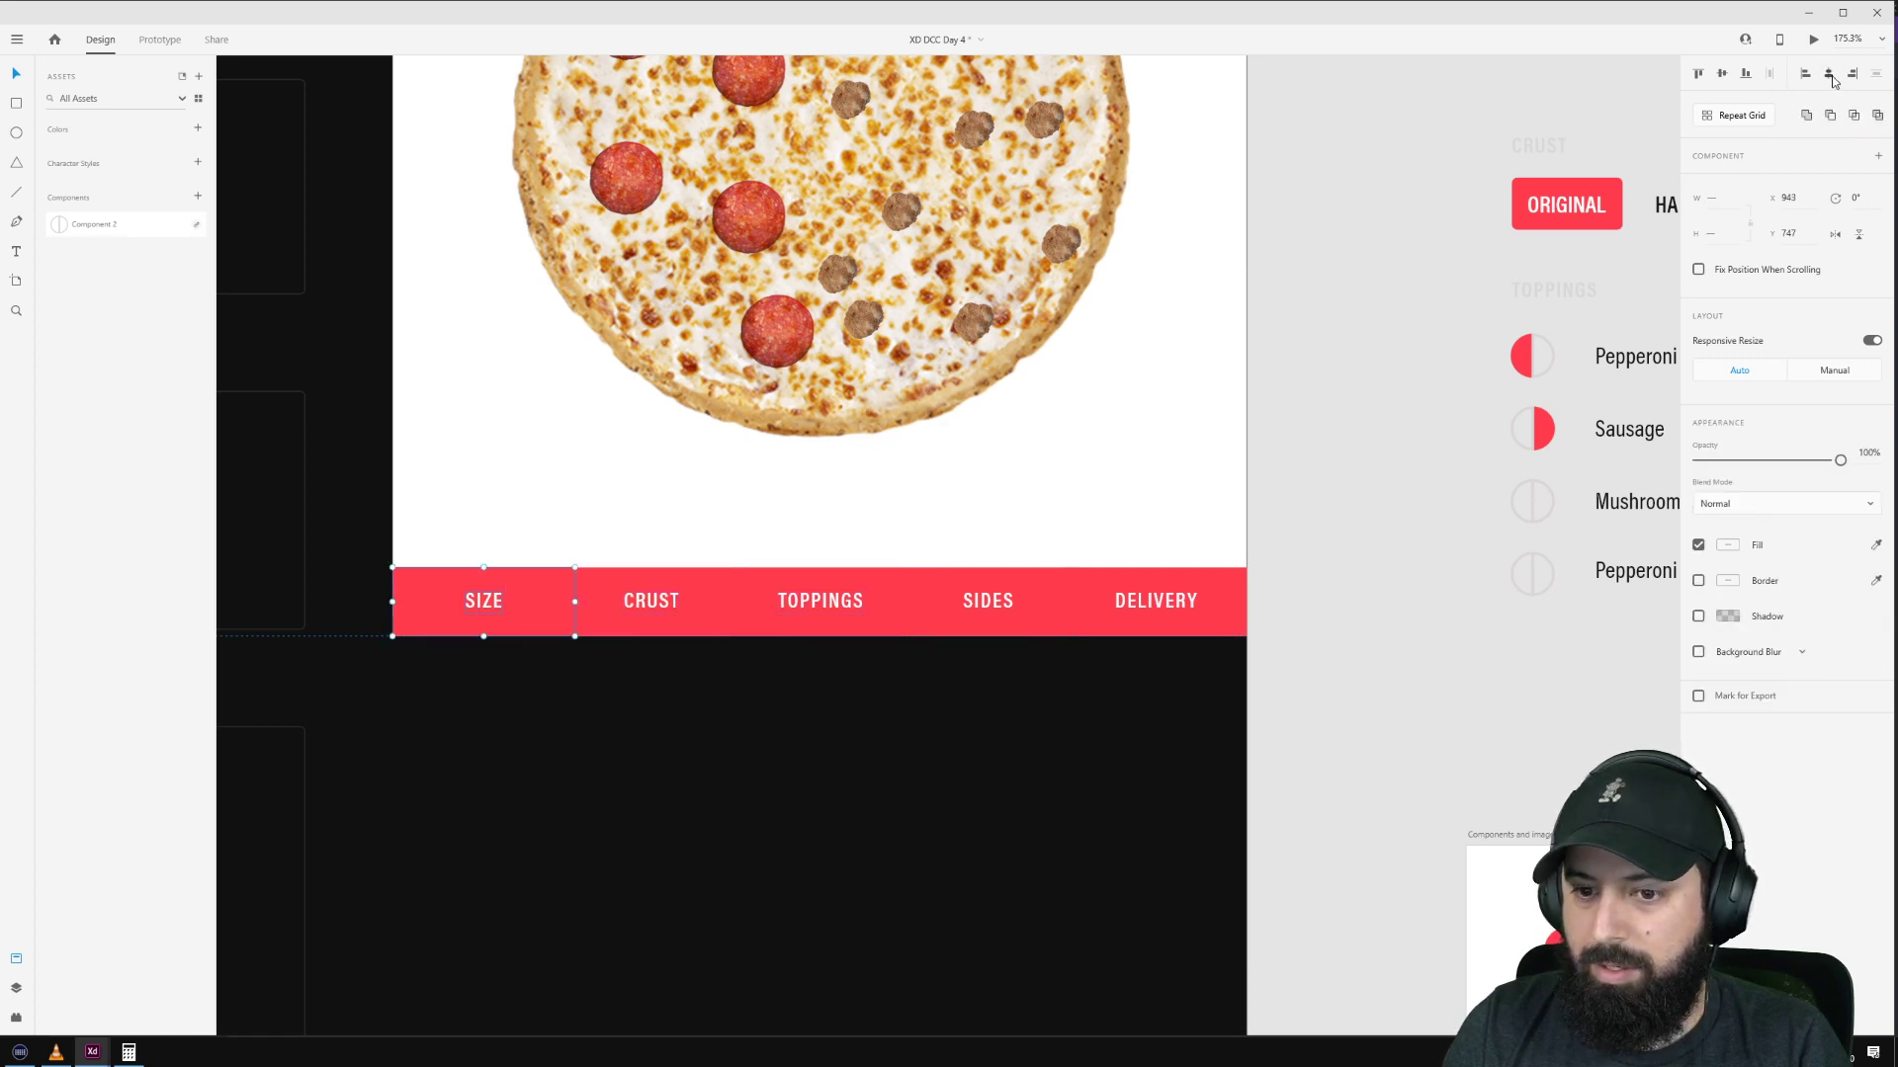
left_click(1420, 525)
key("ctrl+0")
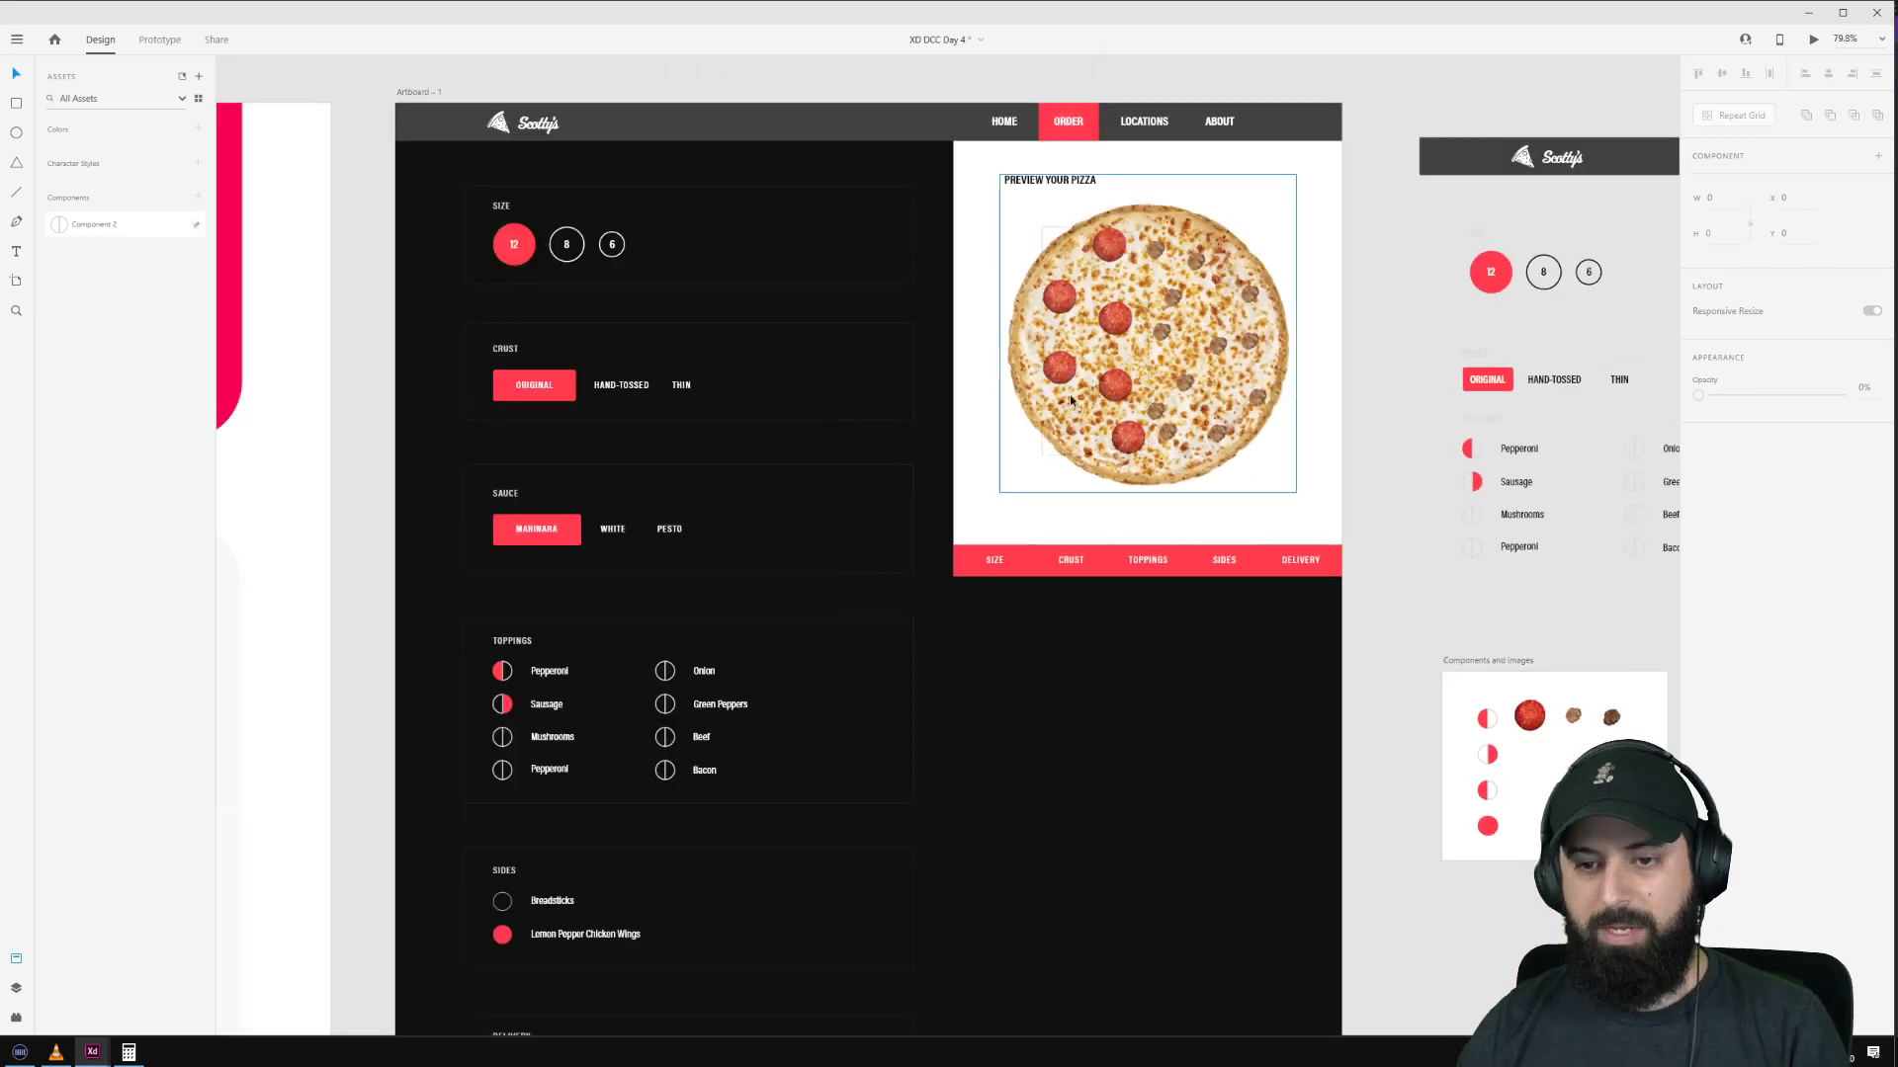
Step: Group the pizza preview panel with its red button bar and fix the group's position when scrolling
left_click(419, 92)
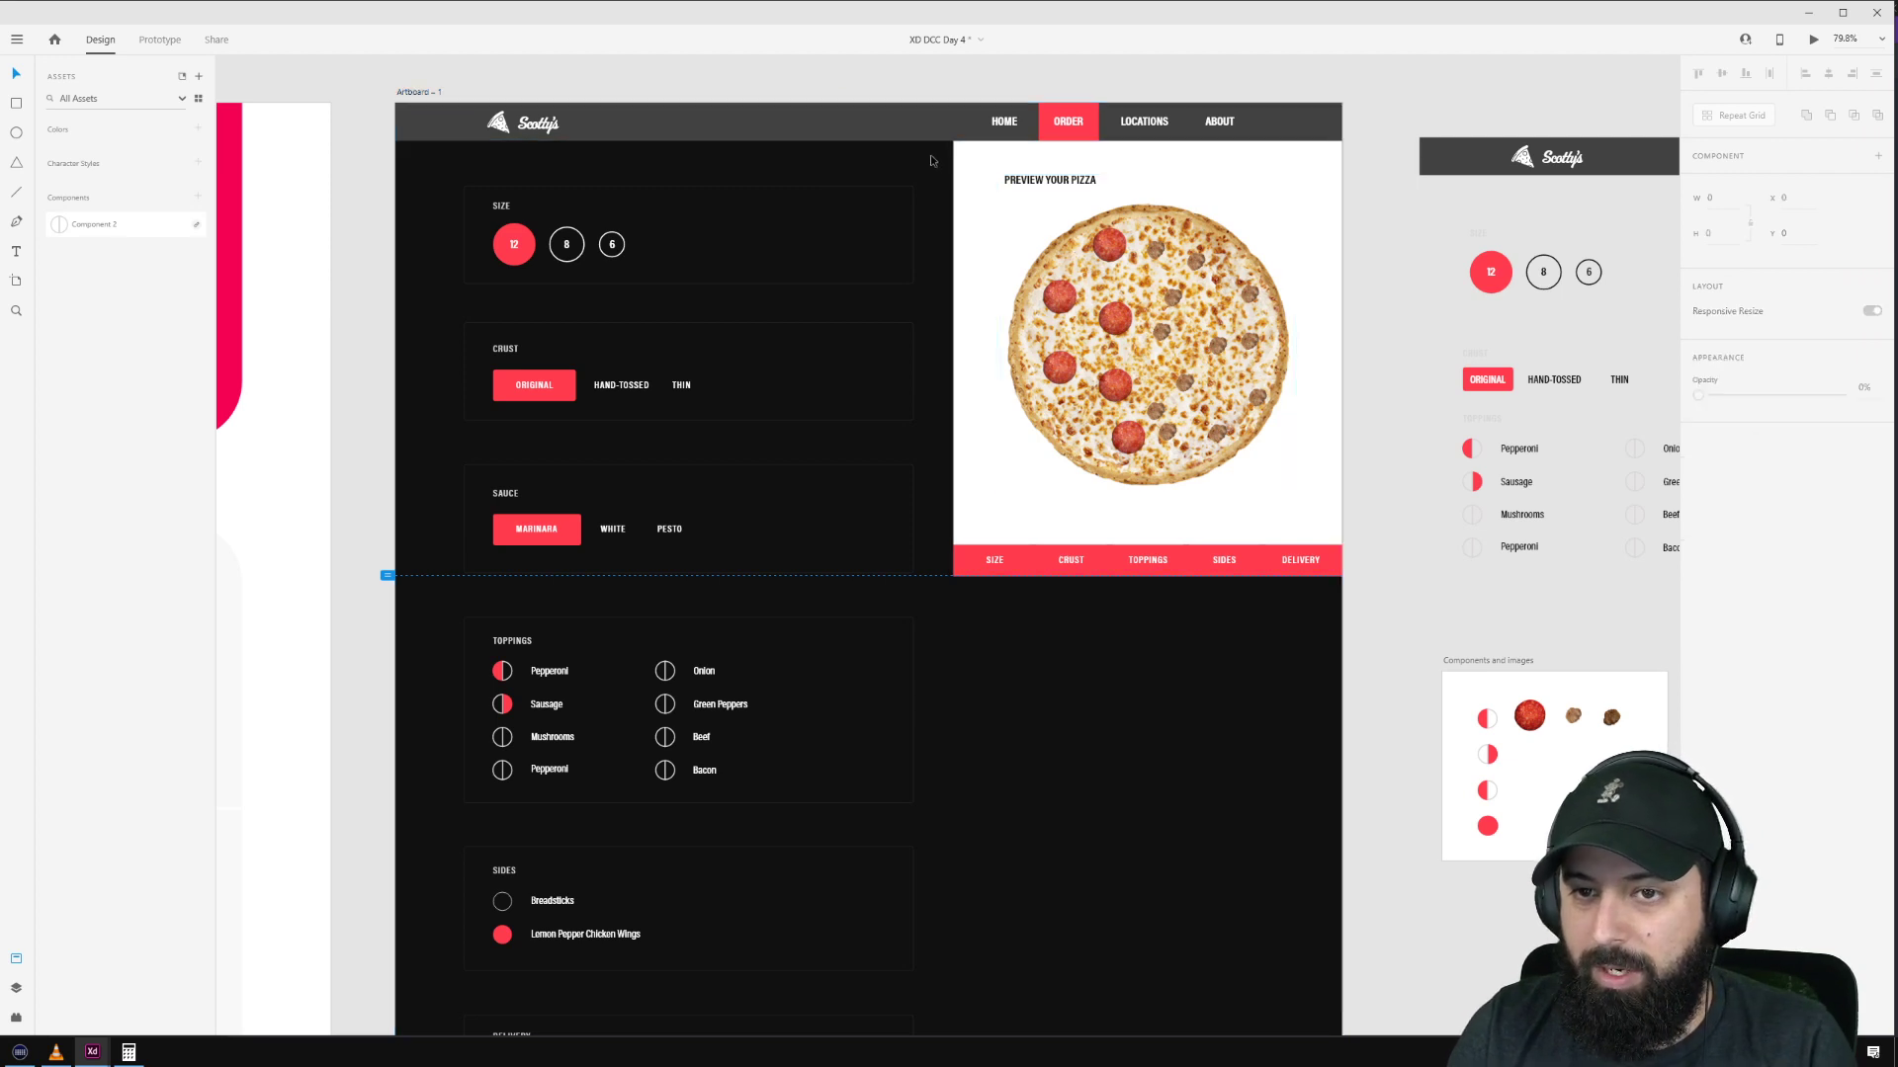
left_click_drag(931, 154, 1334, 574)
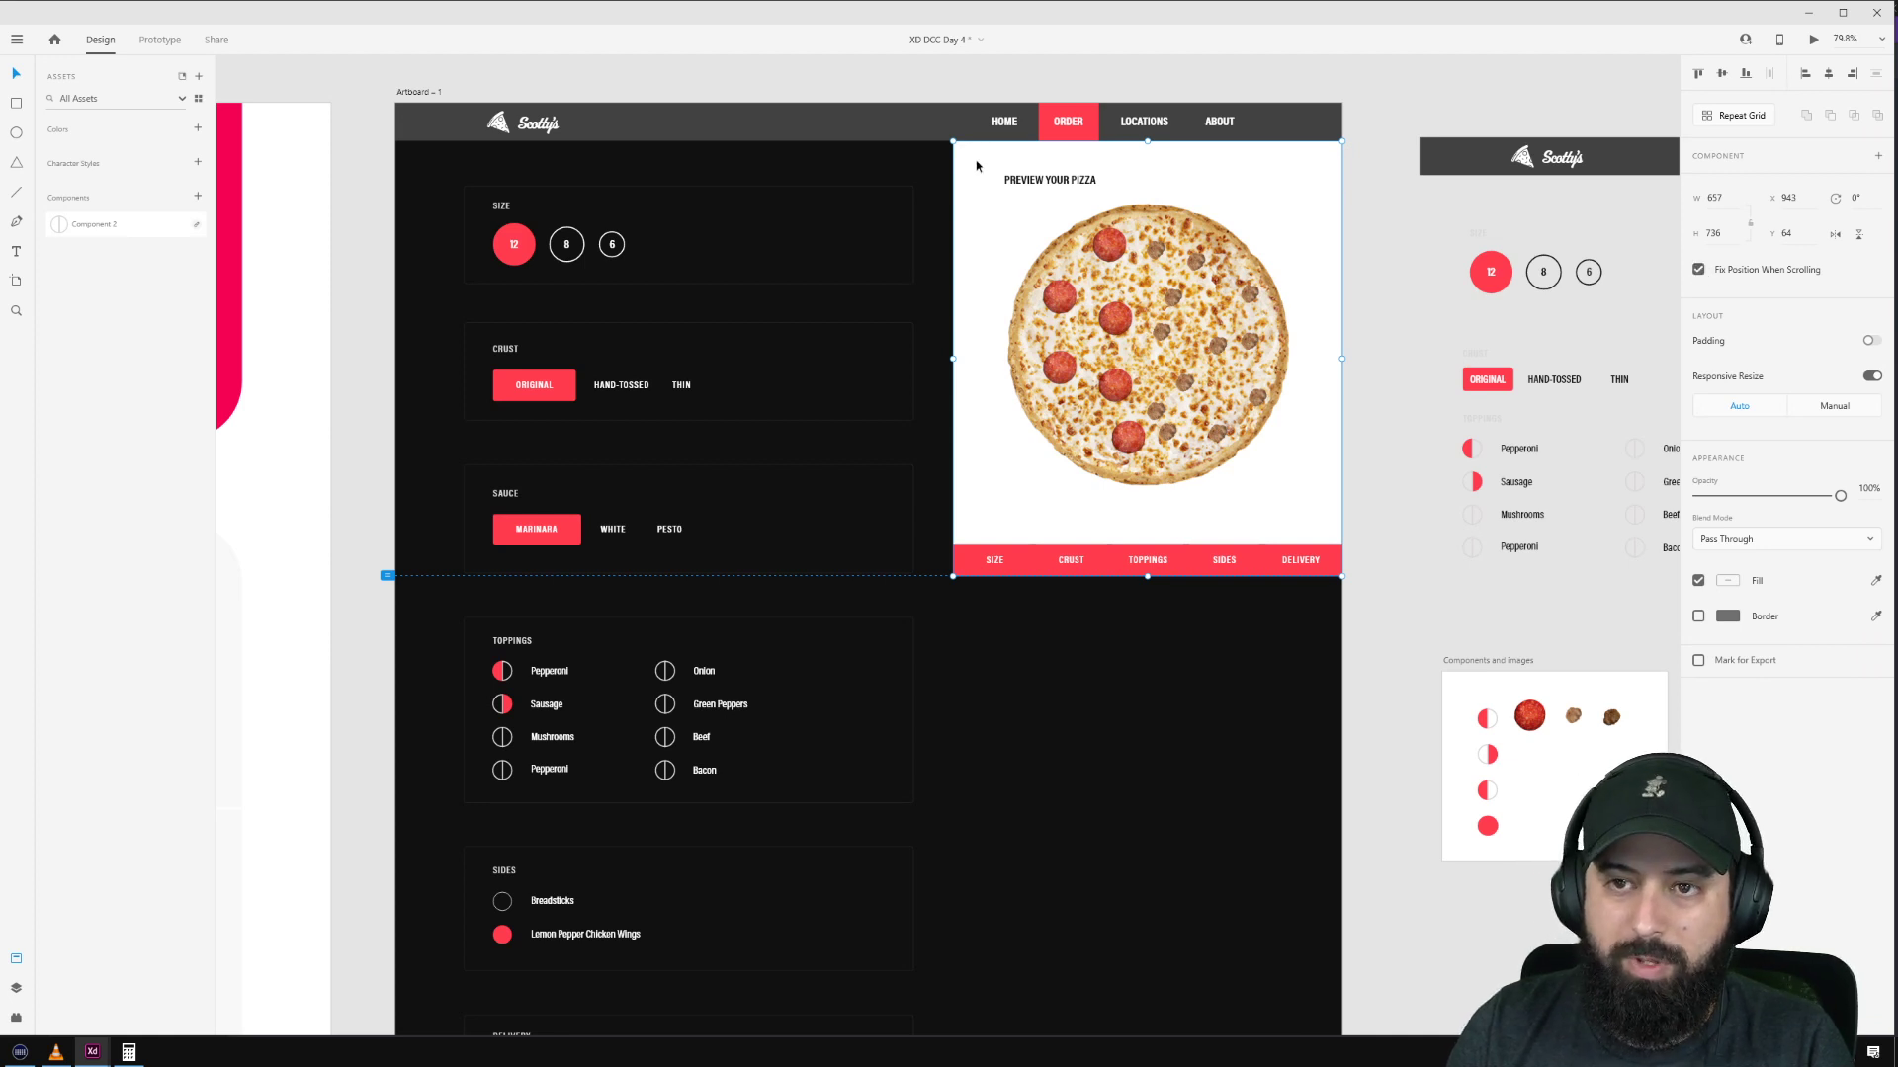
left_click(955, 123)
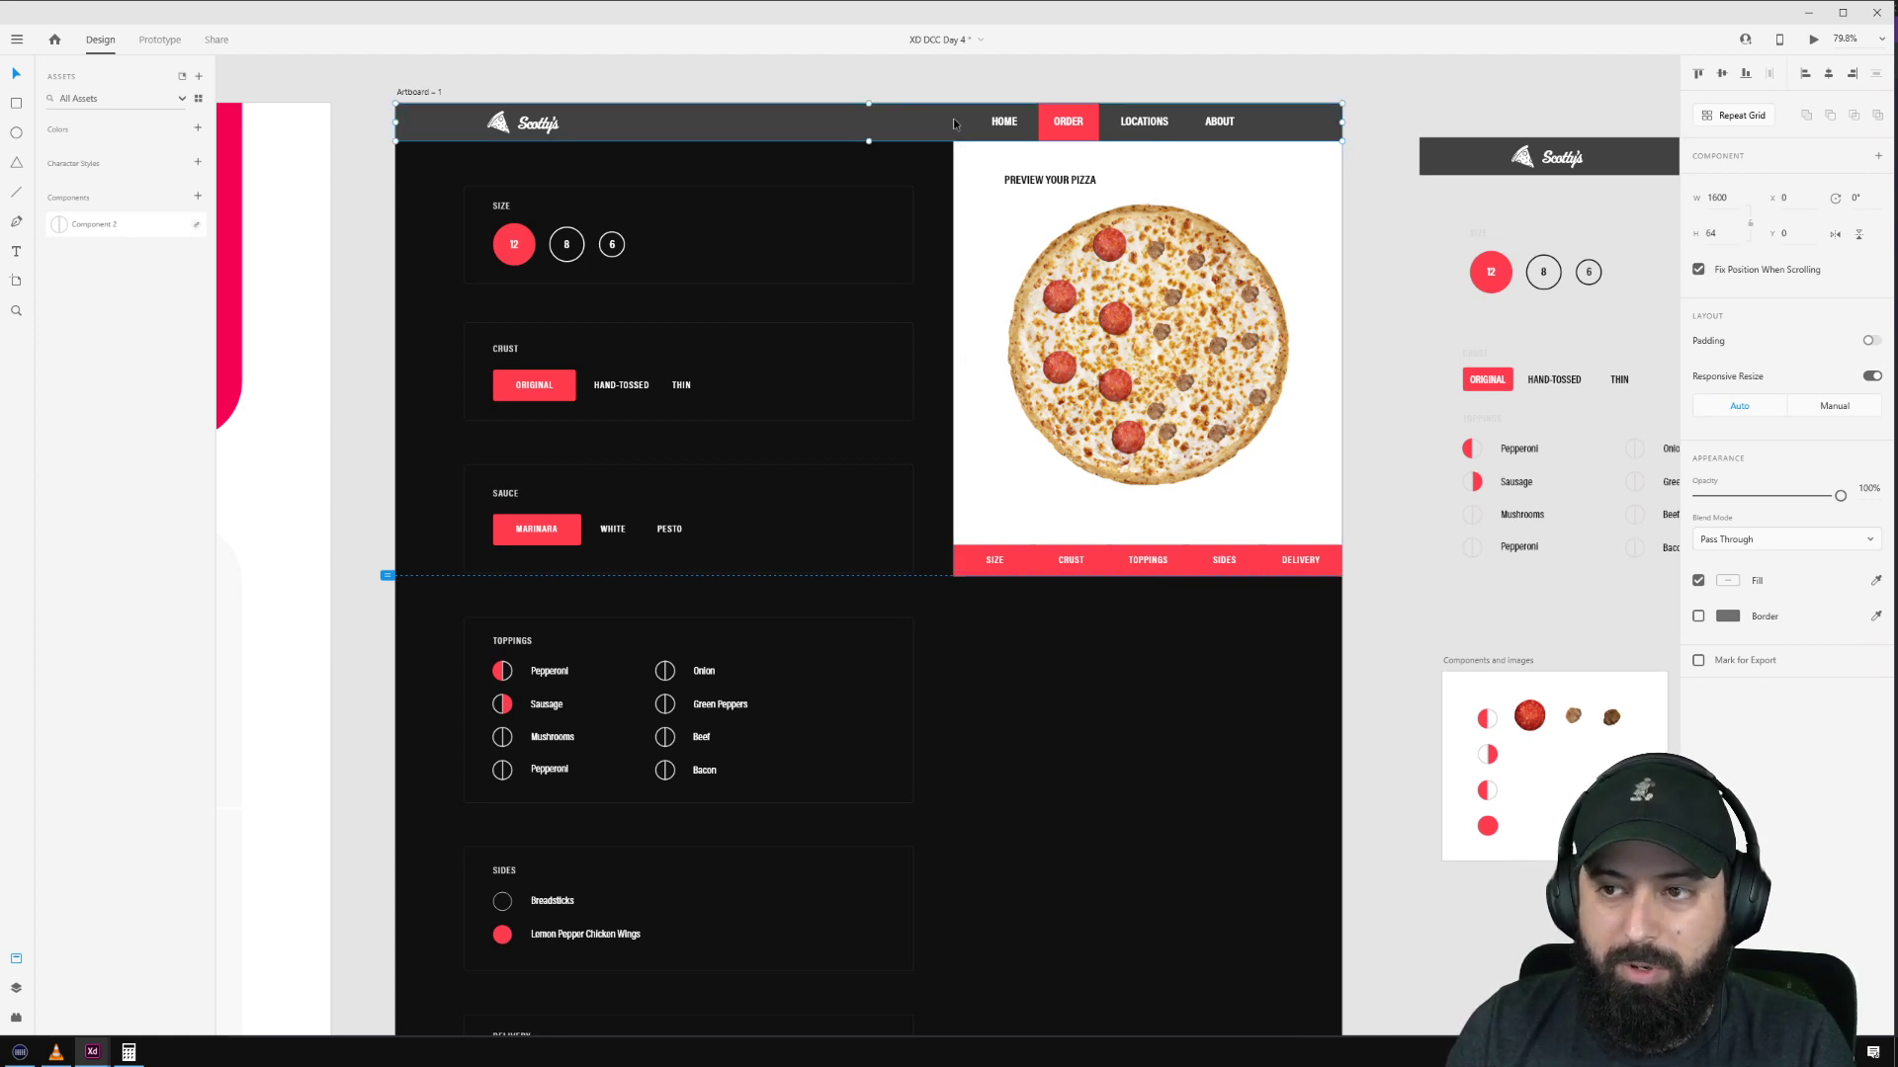
Step: Open a desktop preview of the order page artboard
left_click(426, 93)
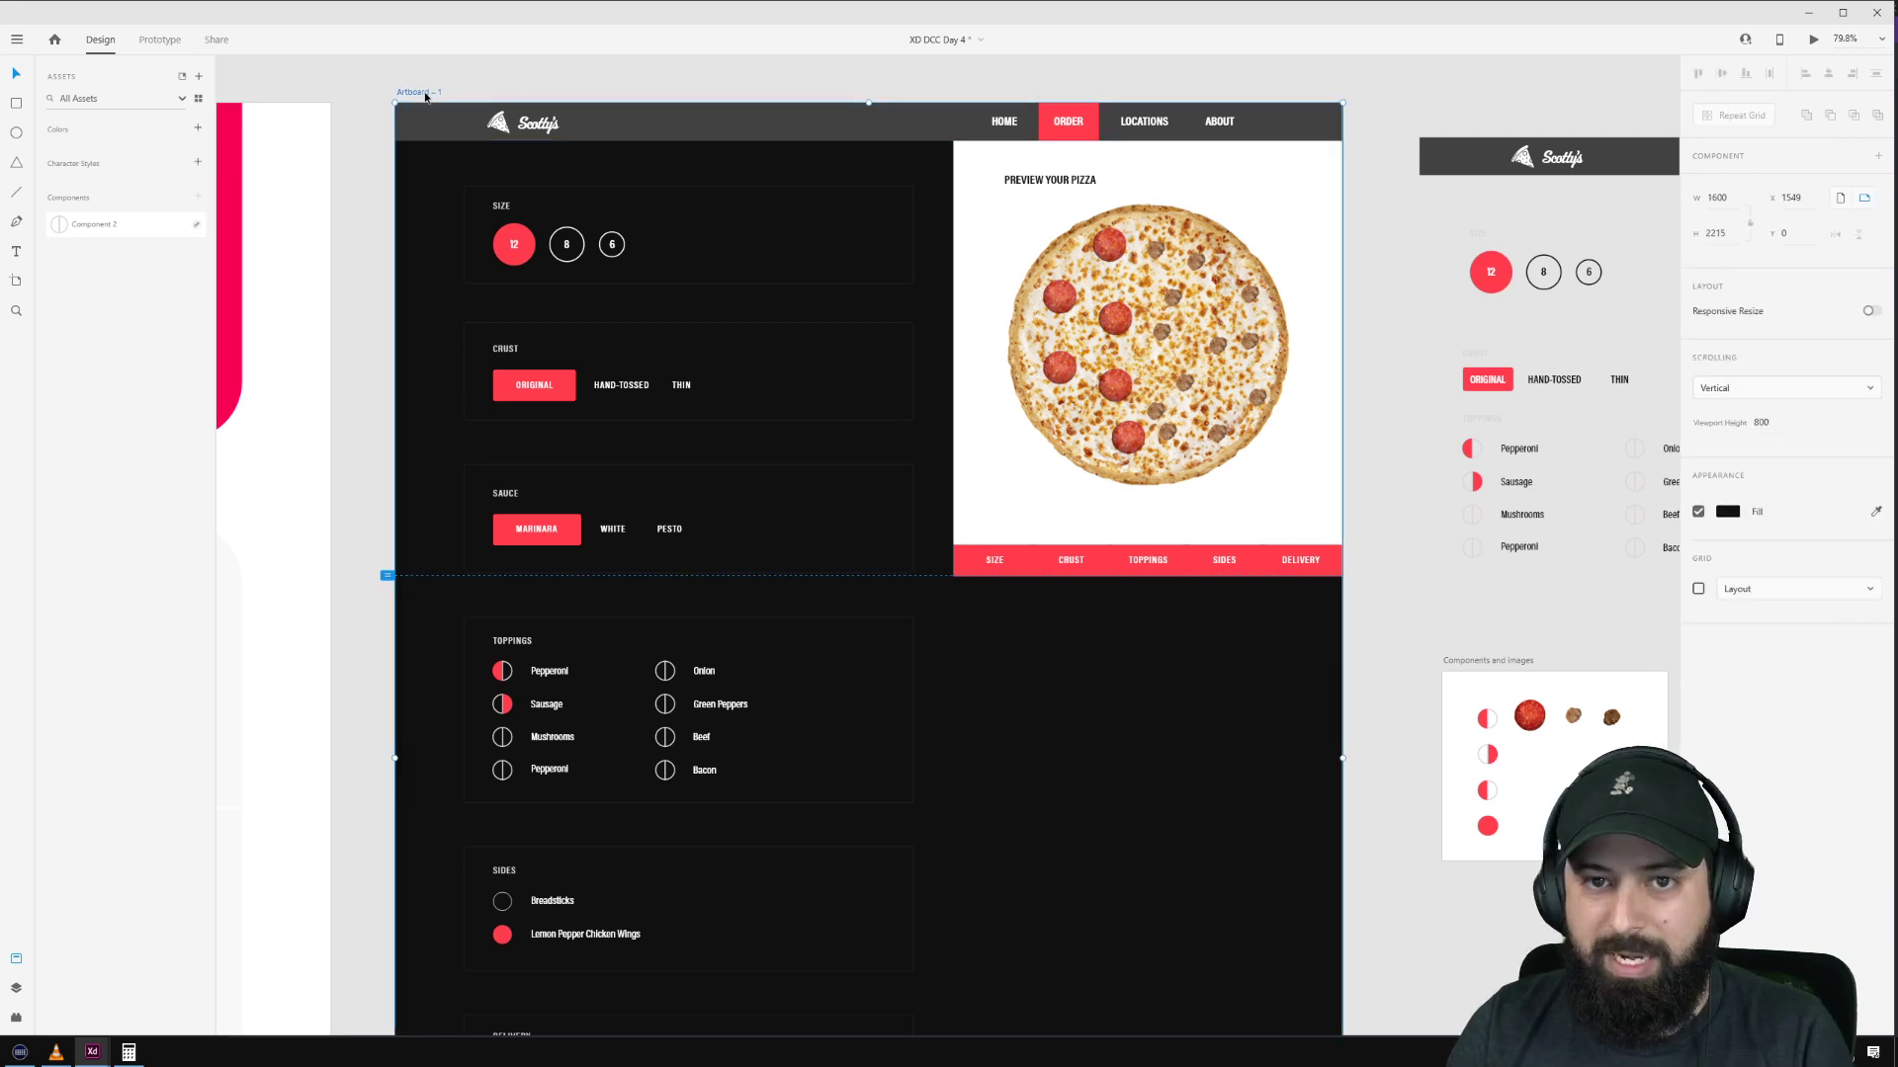
left_click(1816, 43)
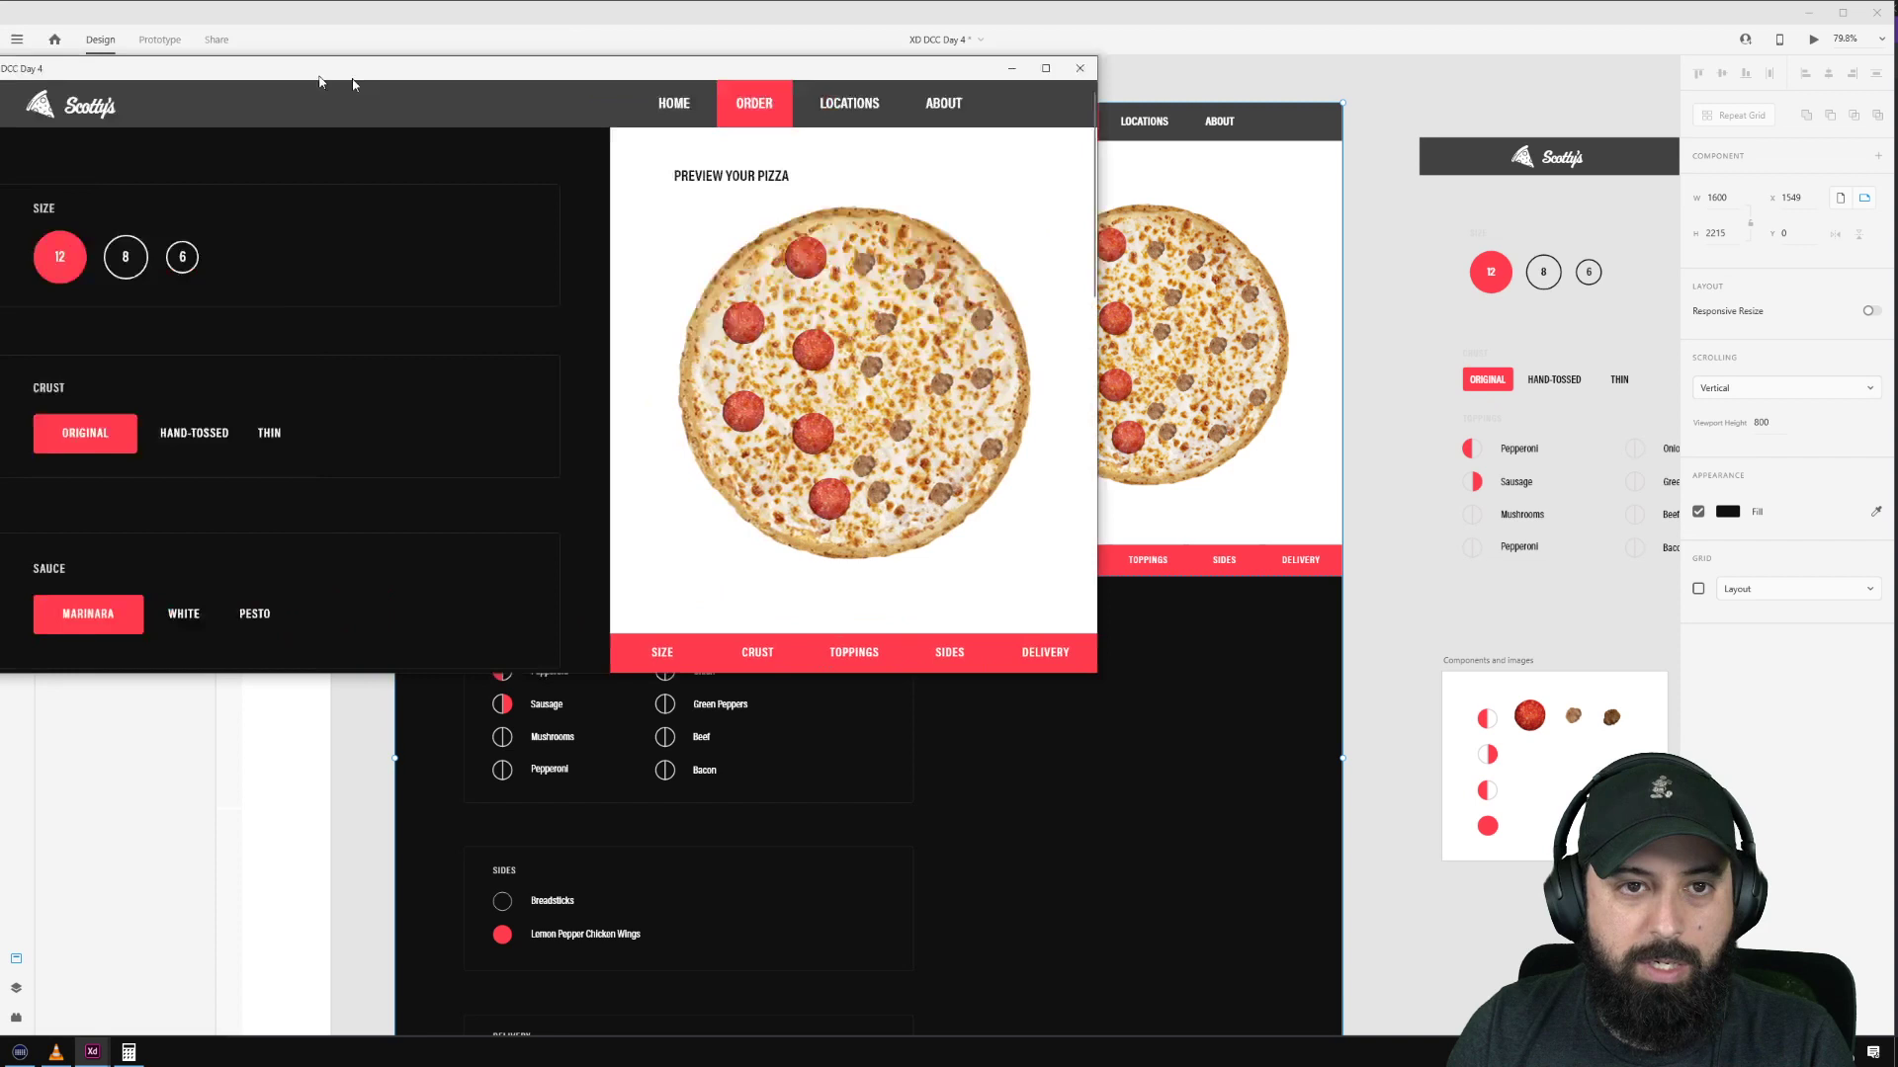
Step: Examine how the header and the pizza panel behave over the order sections while scrolling the desktop preview
left_click_drag(372, 70, 729, 86)
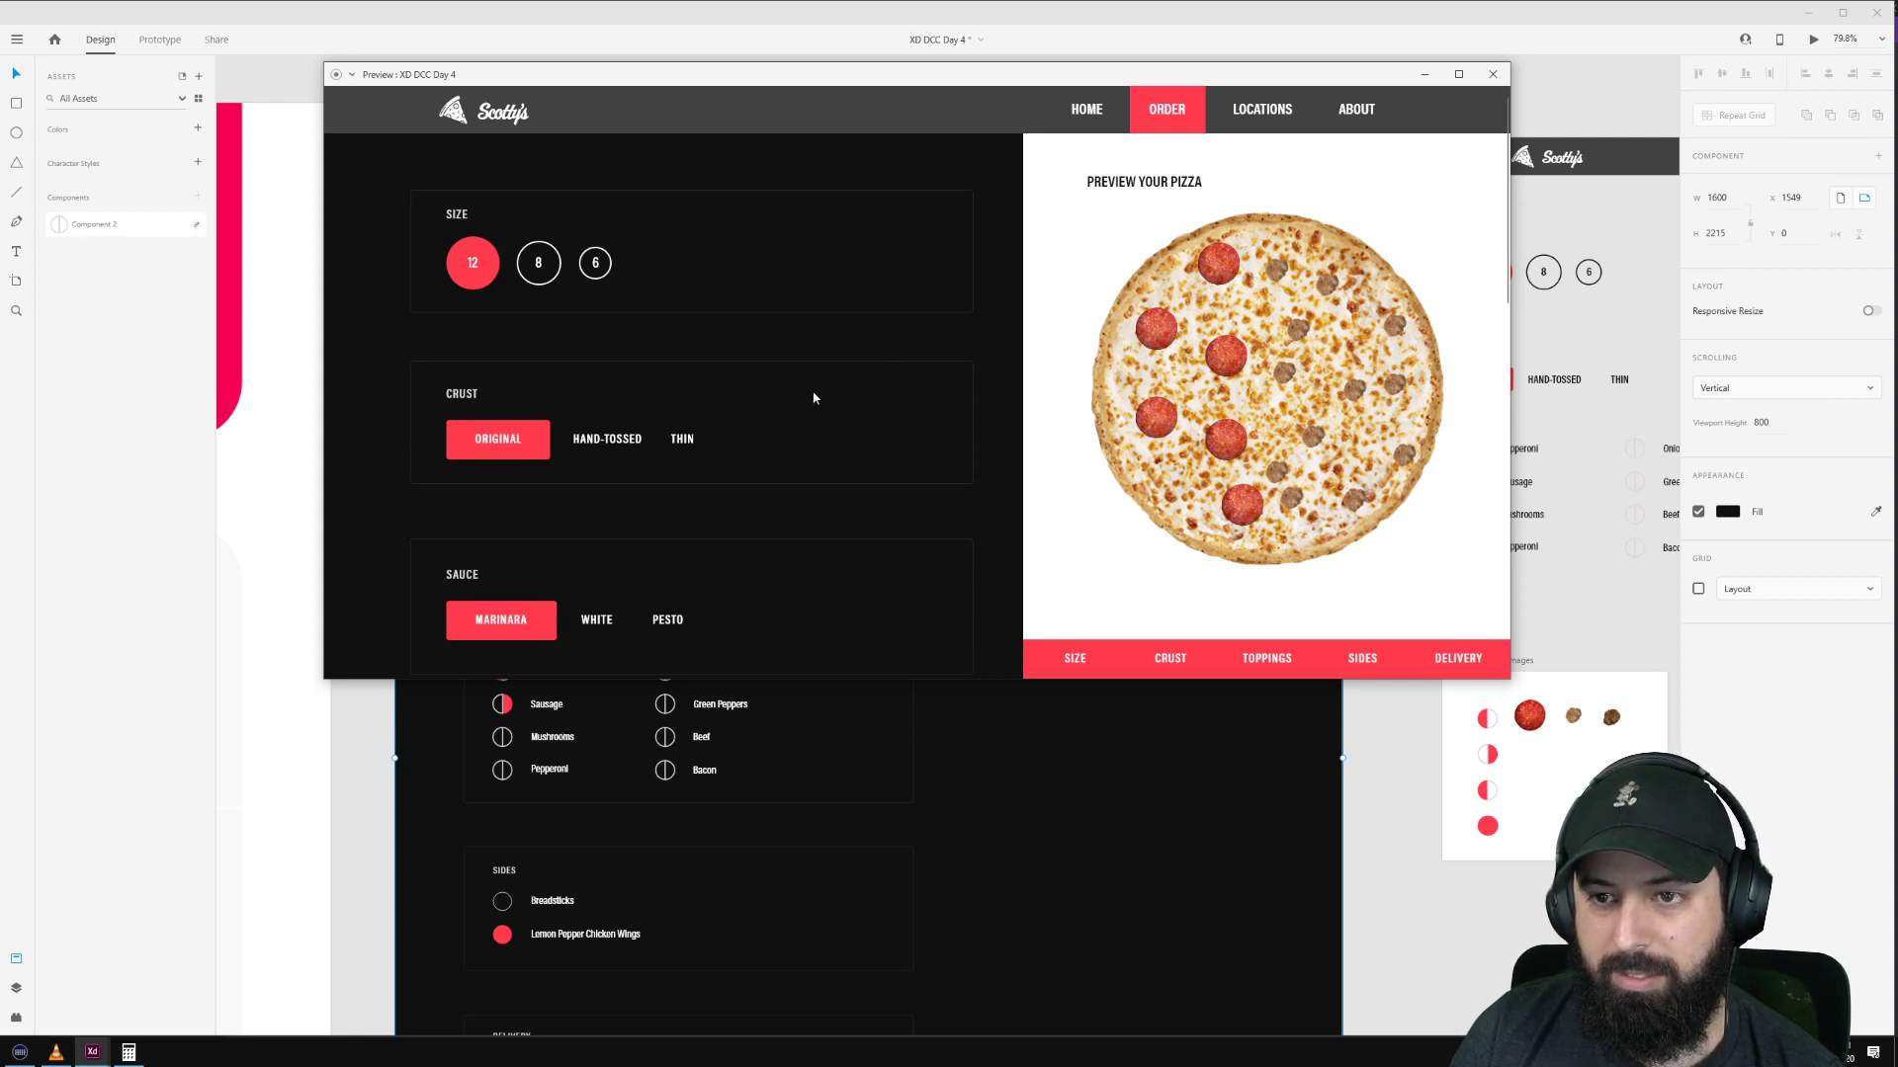
scroll(771, 308, "down", 5)
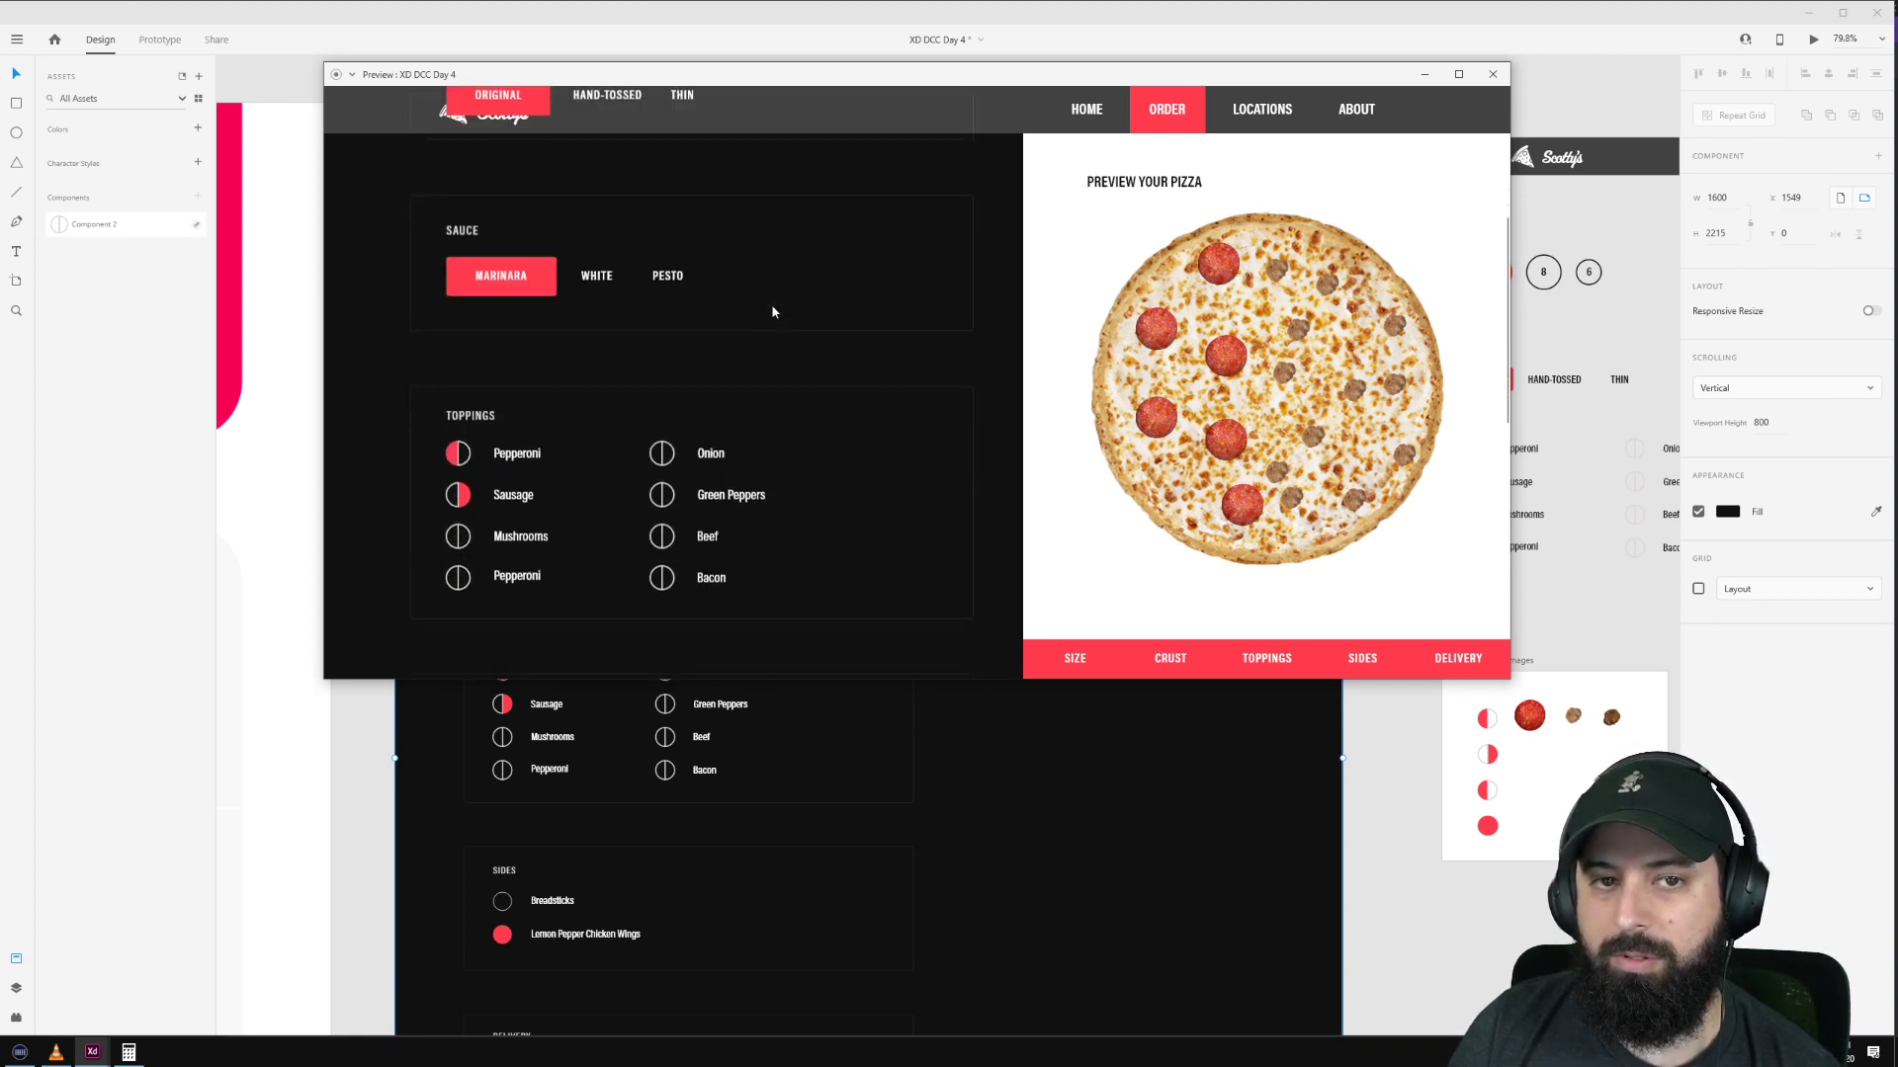
scroll(771, 311, "up", 3)
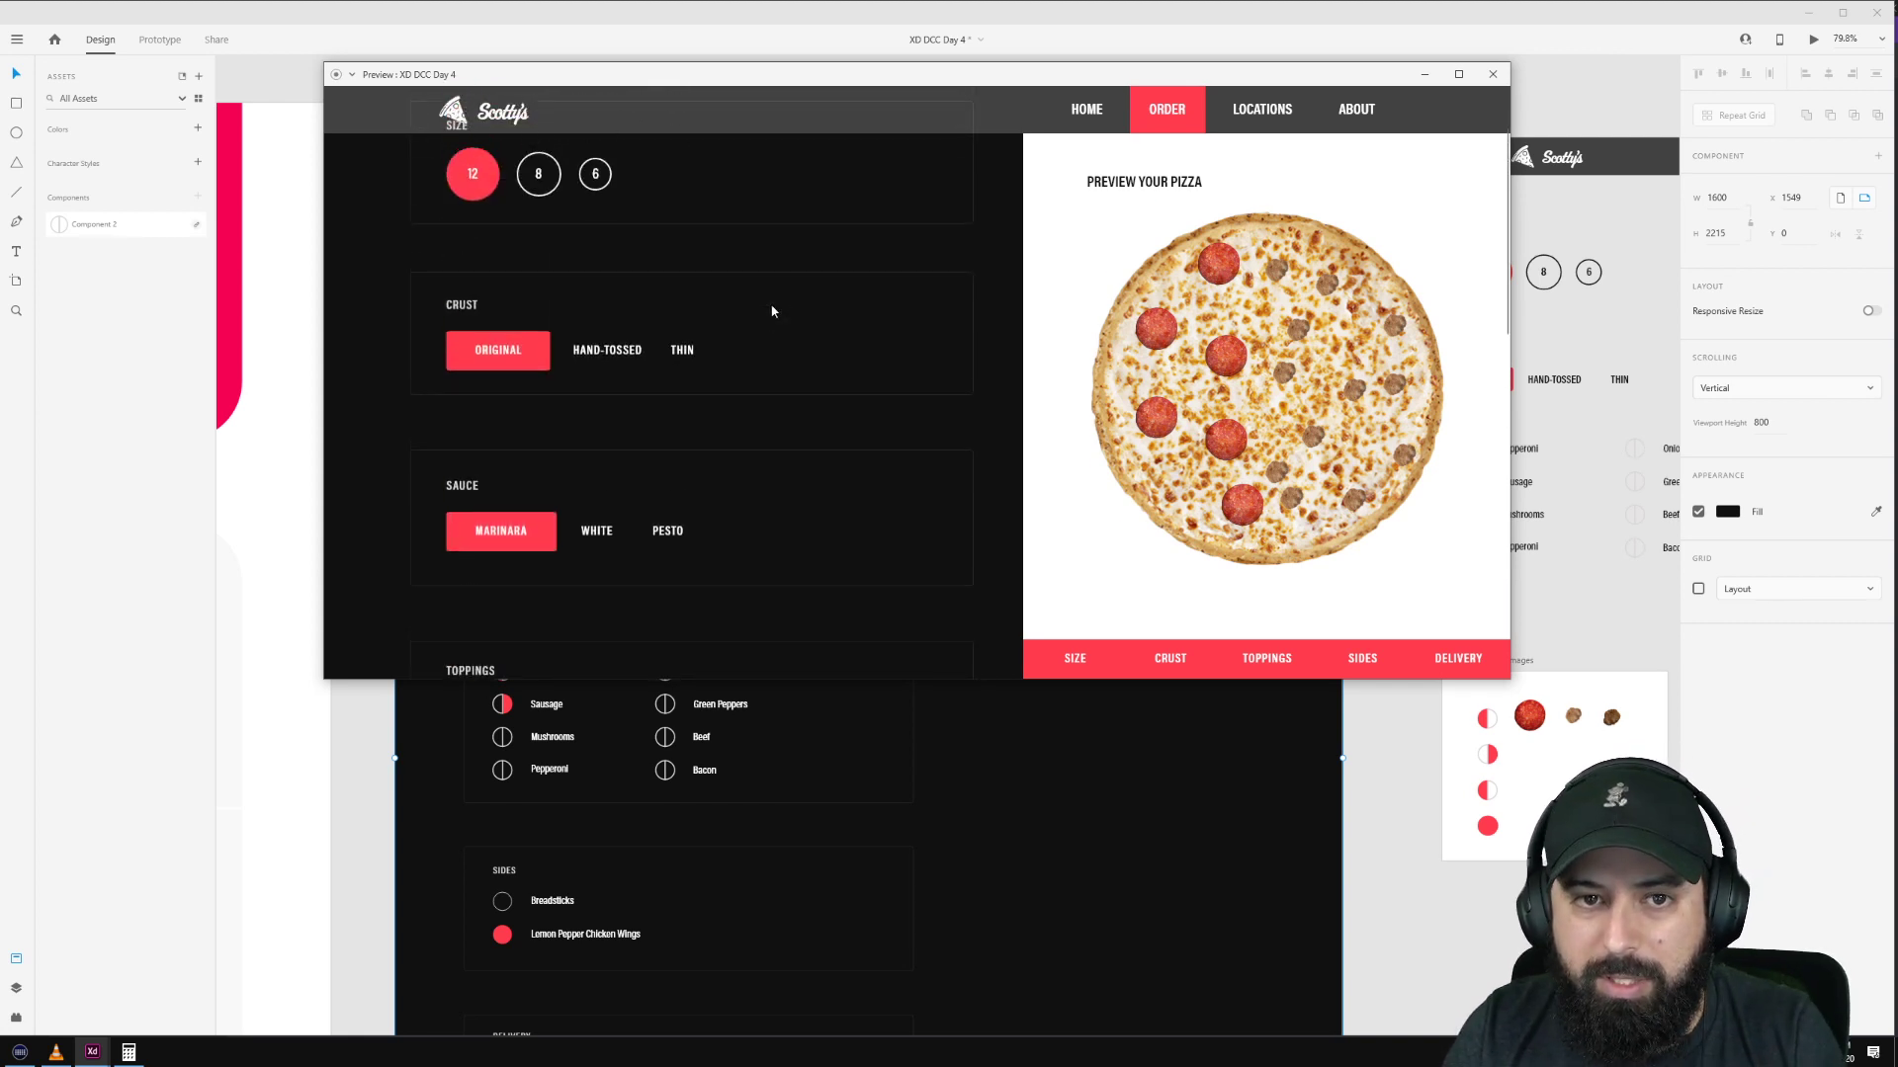
Step: Bring the header navigation bar to the front of the order page artboard
left_click(270, 154)
right_click(881, 120)
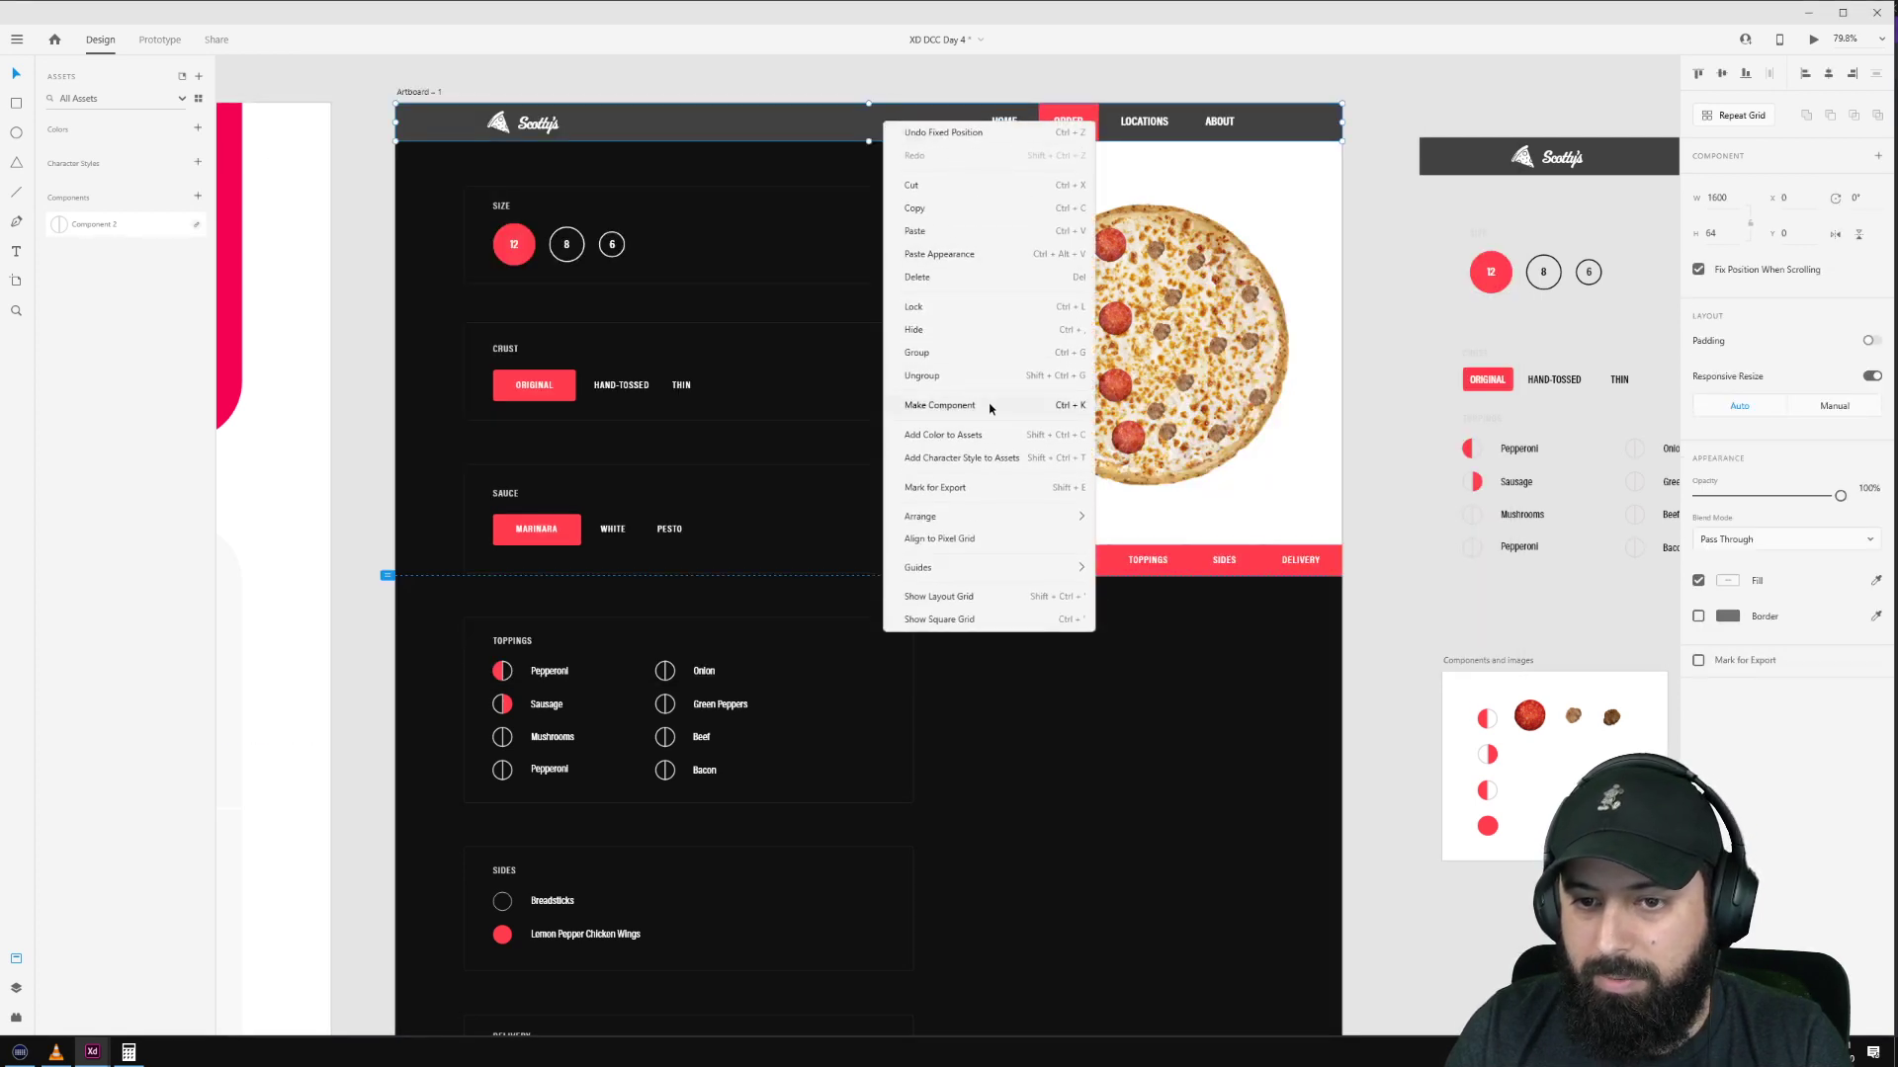
mouse_move(986, 516)
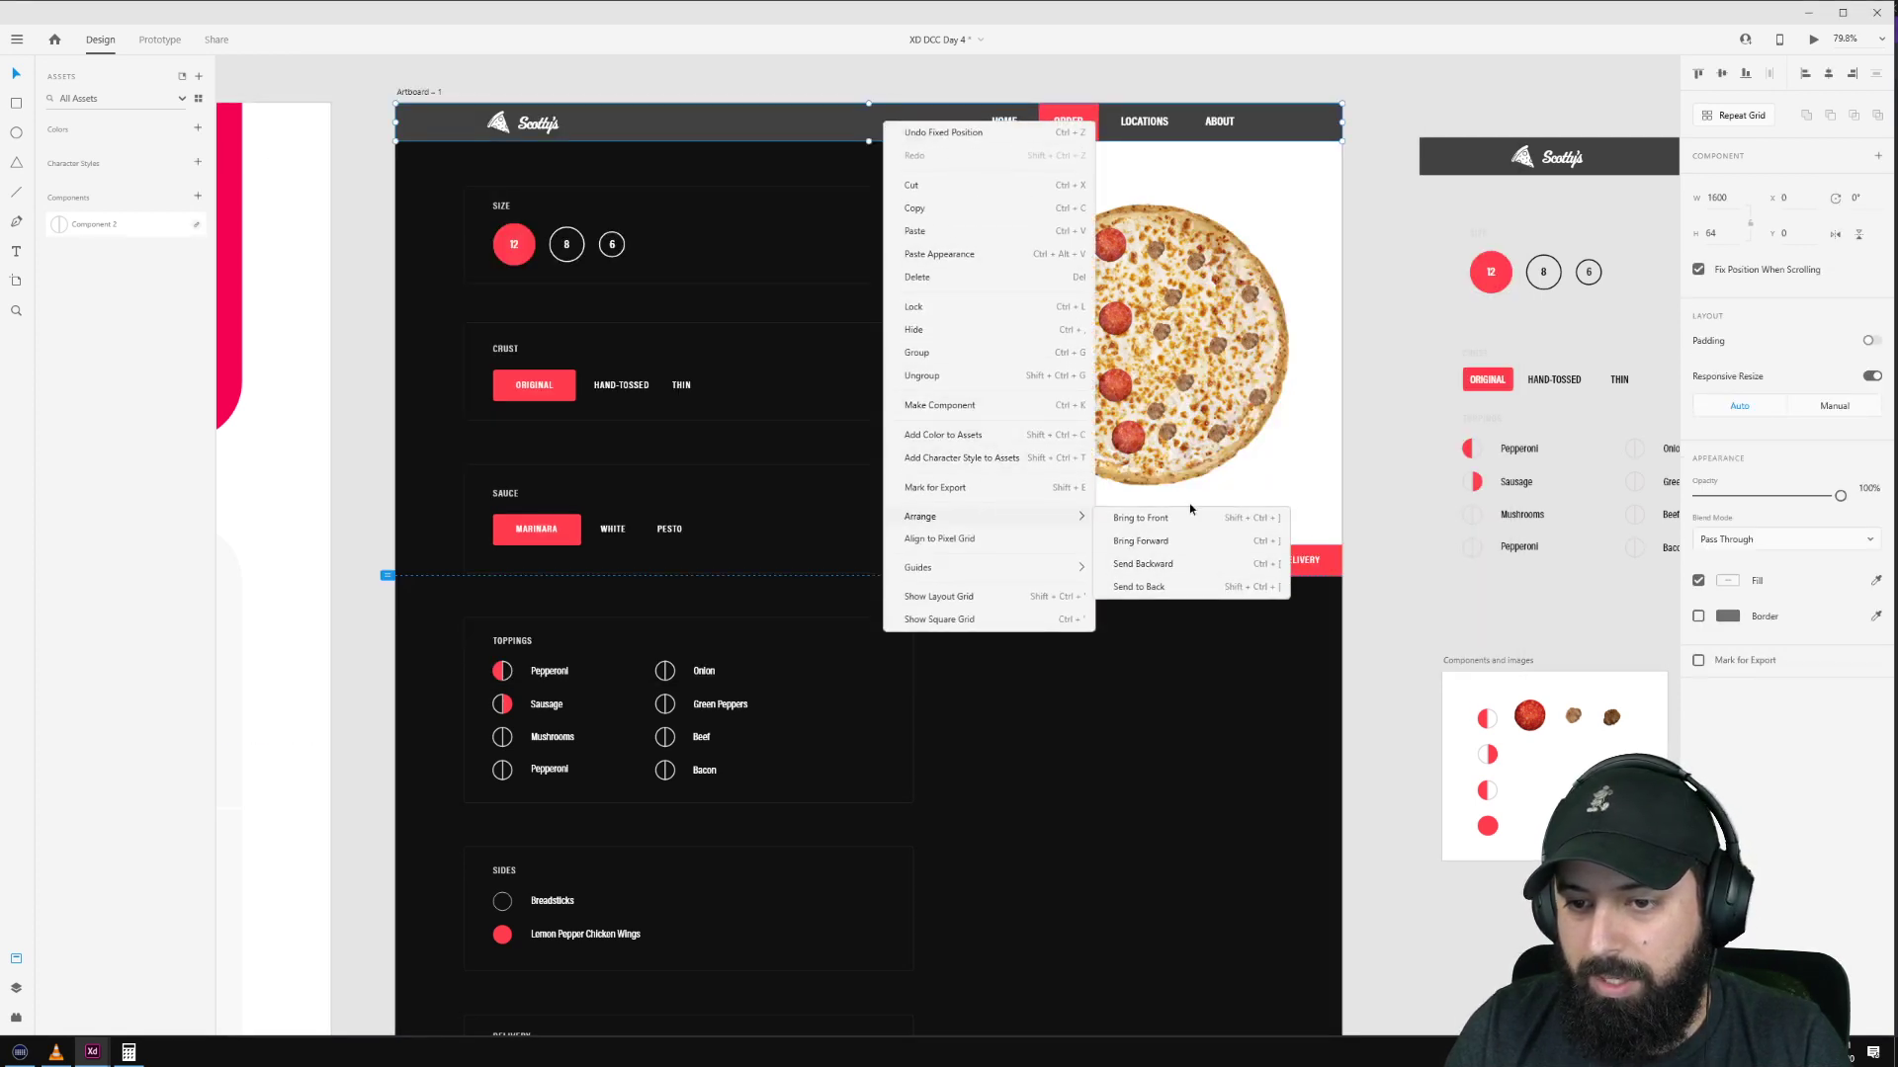
left_click(1191, 516)
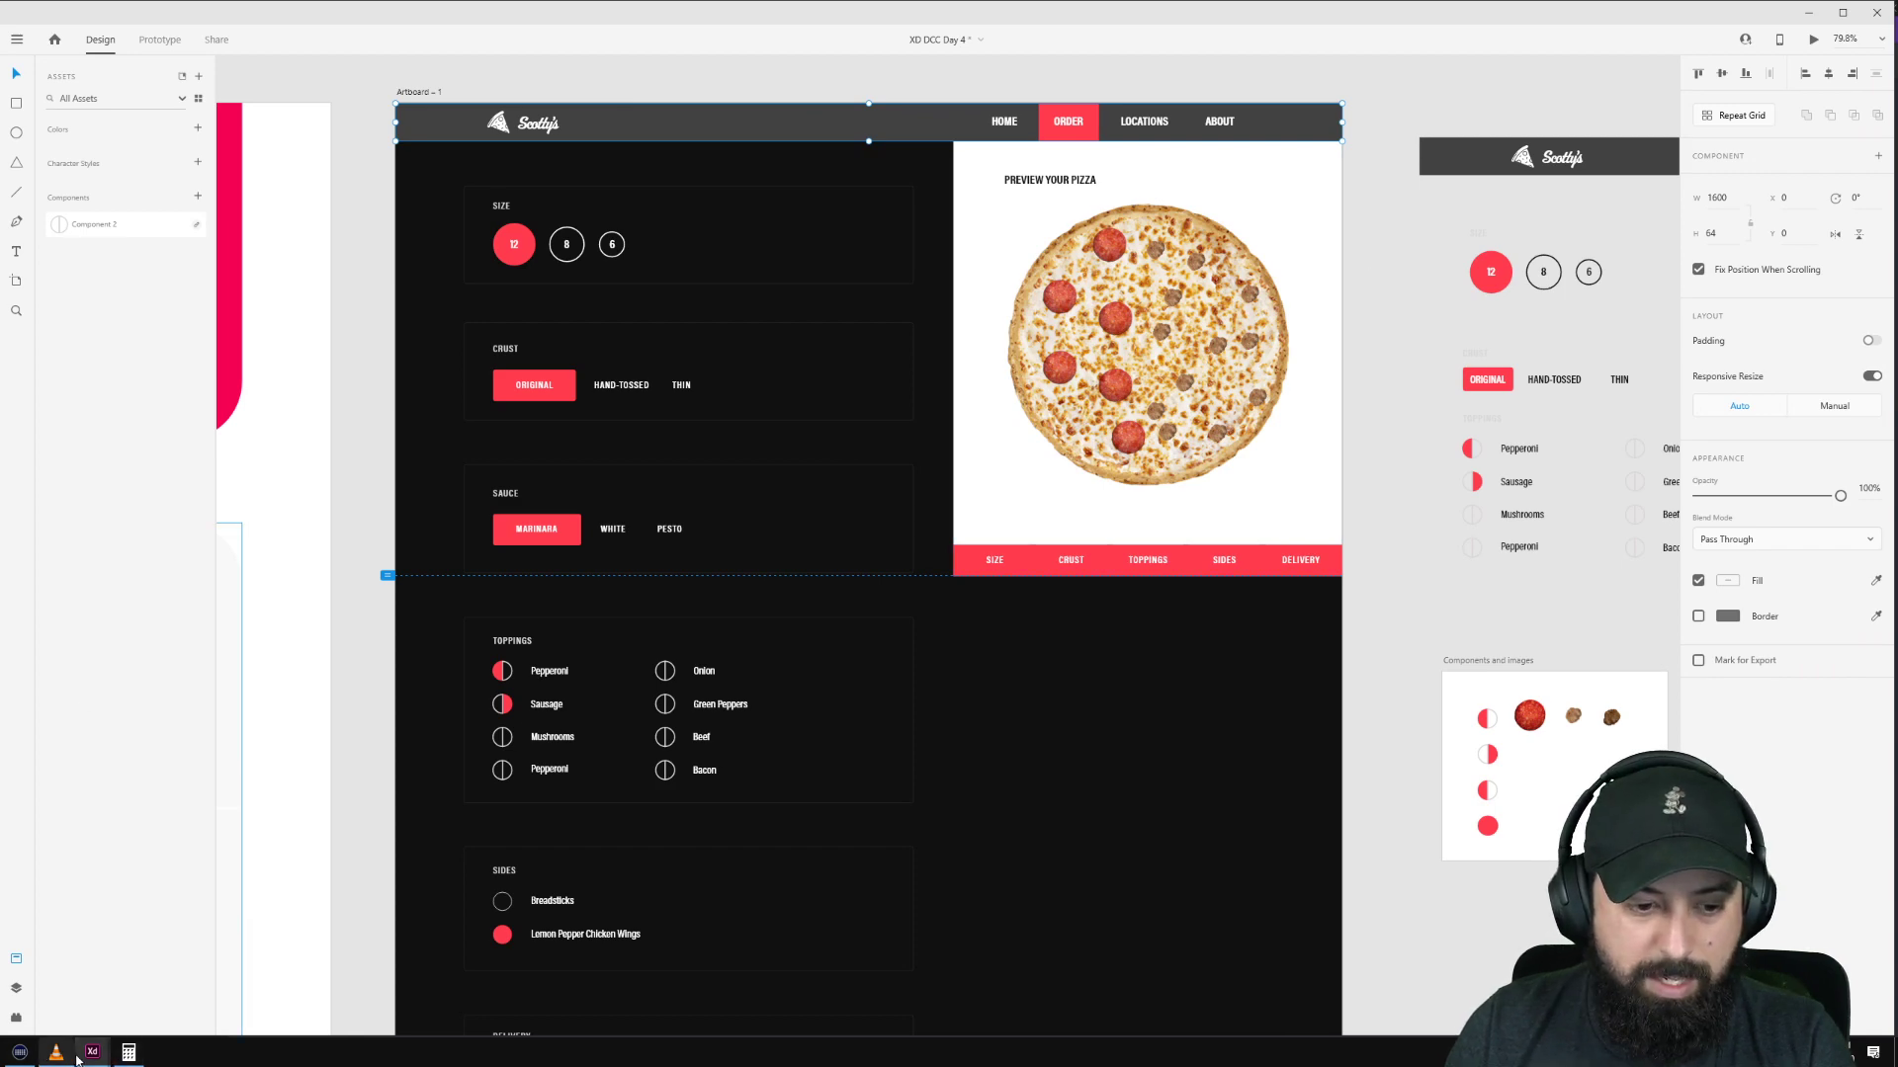
Step: Check the header's layering by scrolling the preview down to the Confirm Order section, and close the preview
mouse_move(79, 1055)
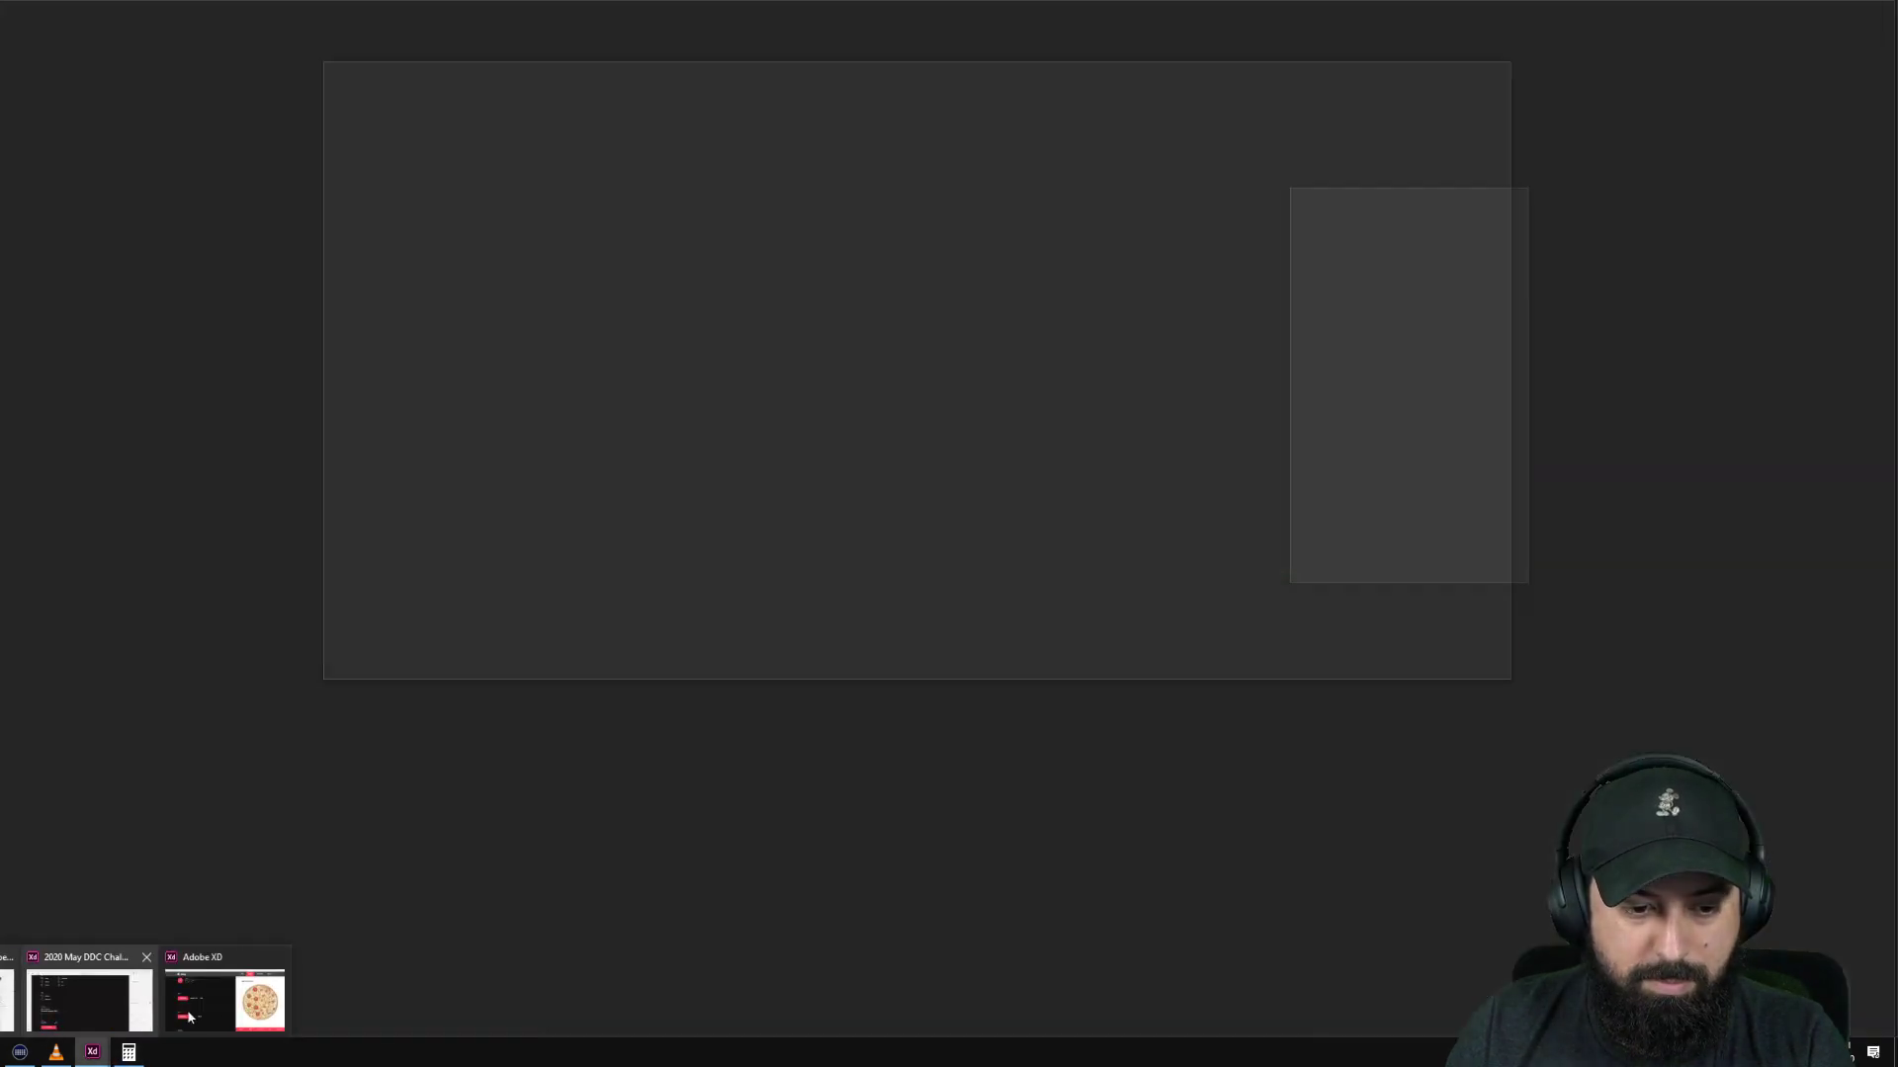
left_click(210, 1006)
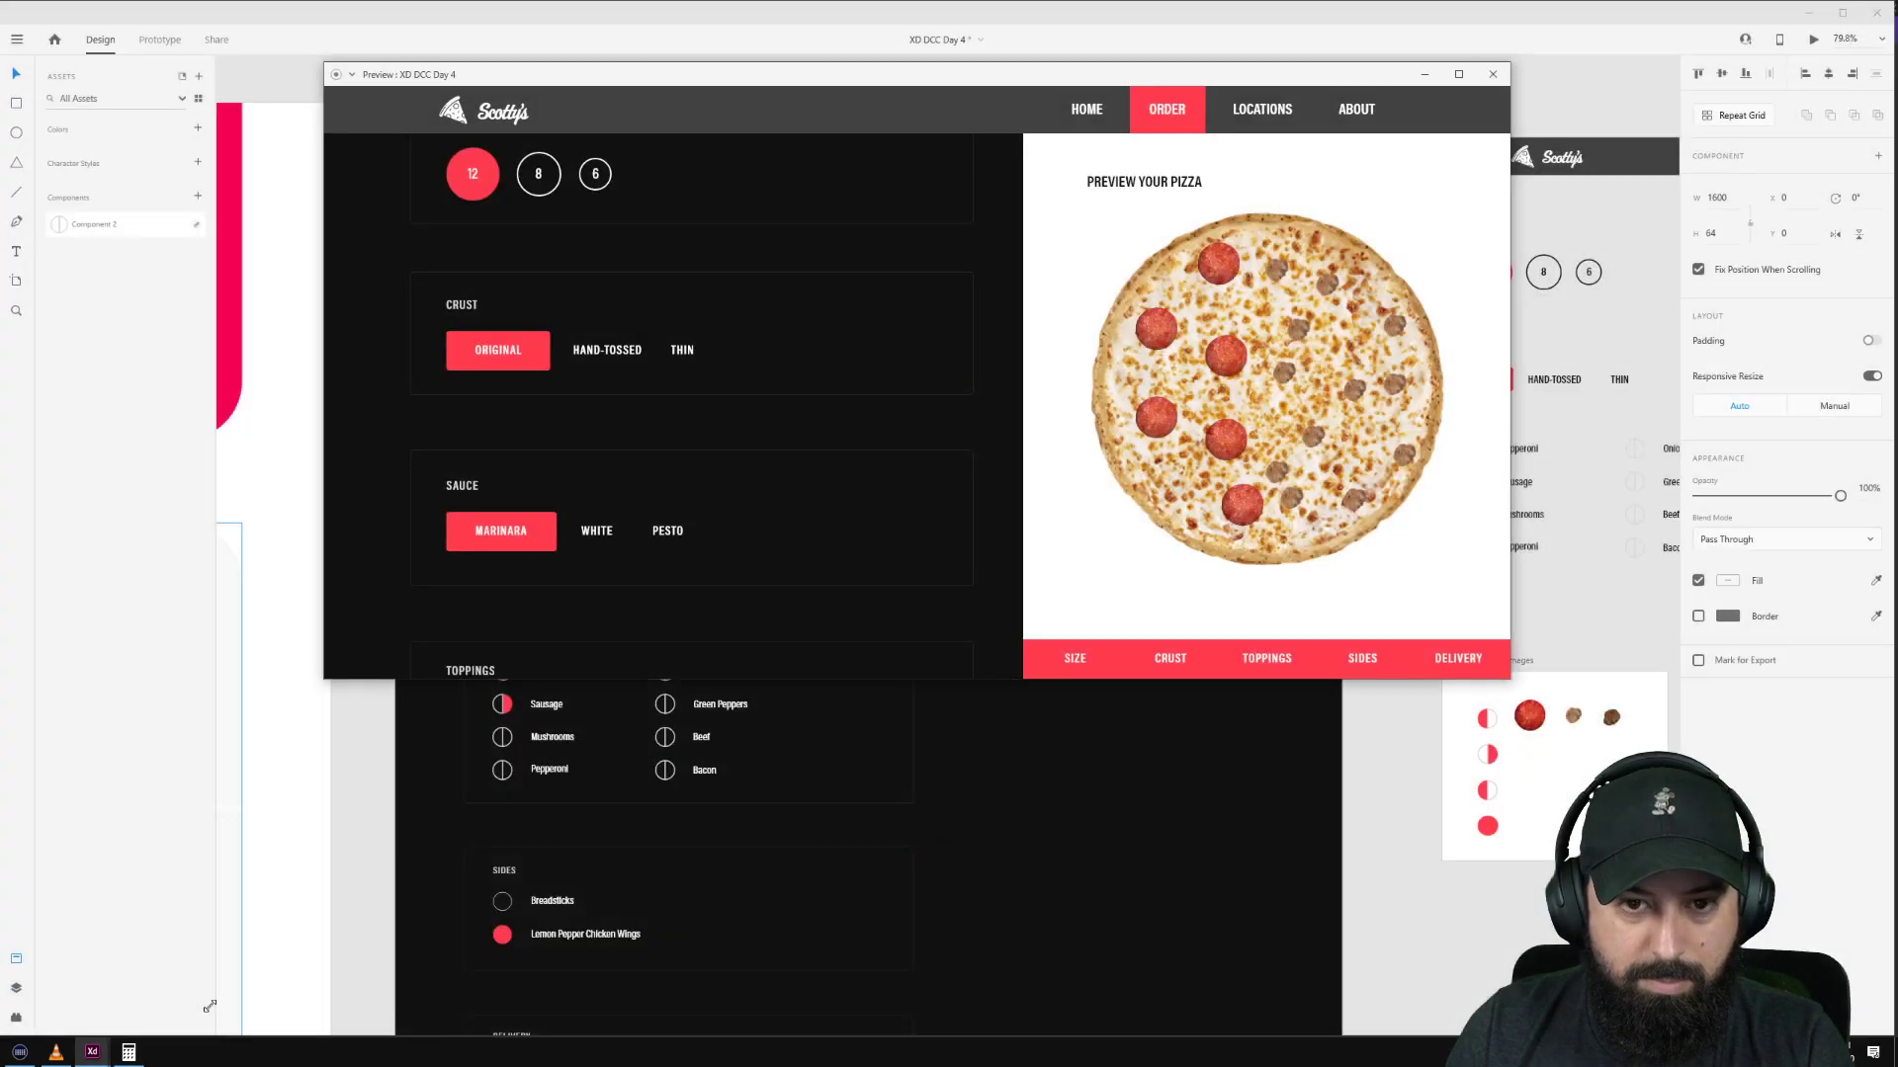
scroll(940, 346, "up", 1)
scroll(940, 346, "down", 5)
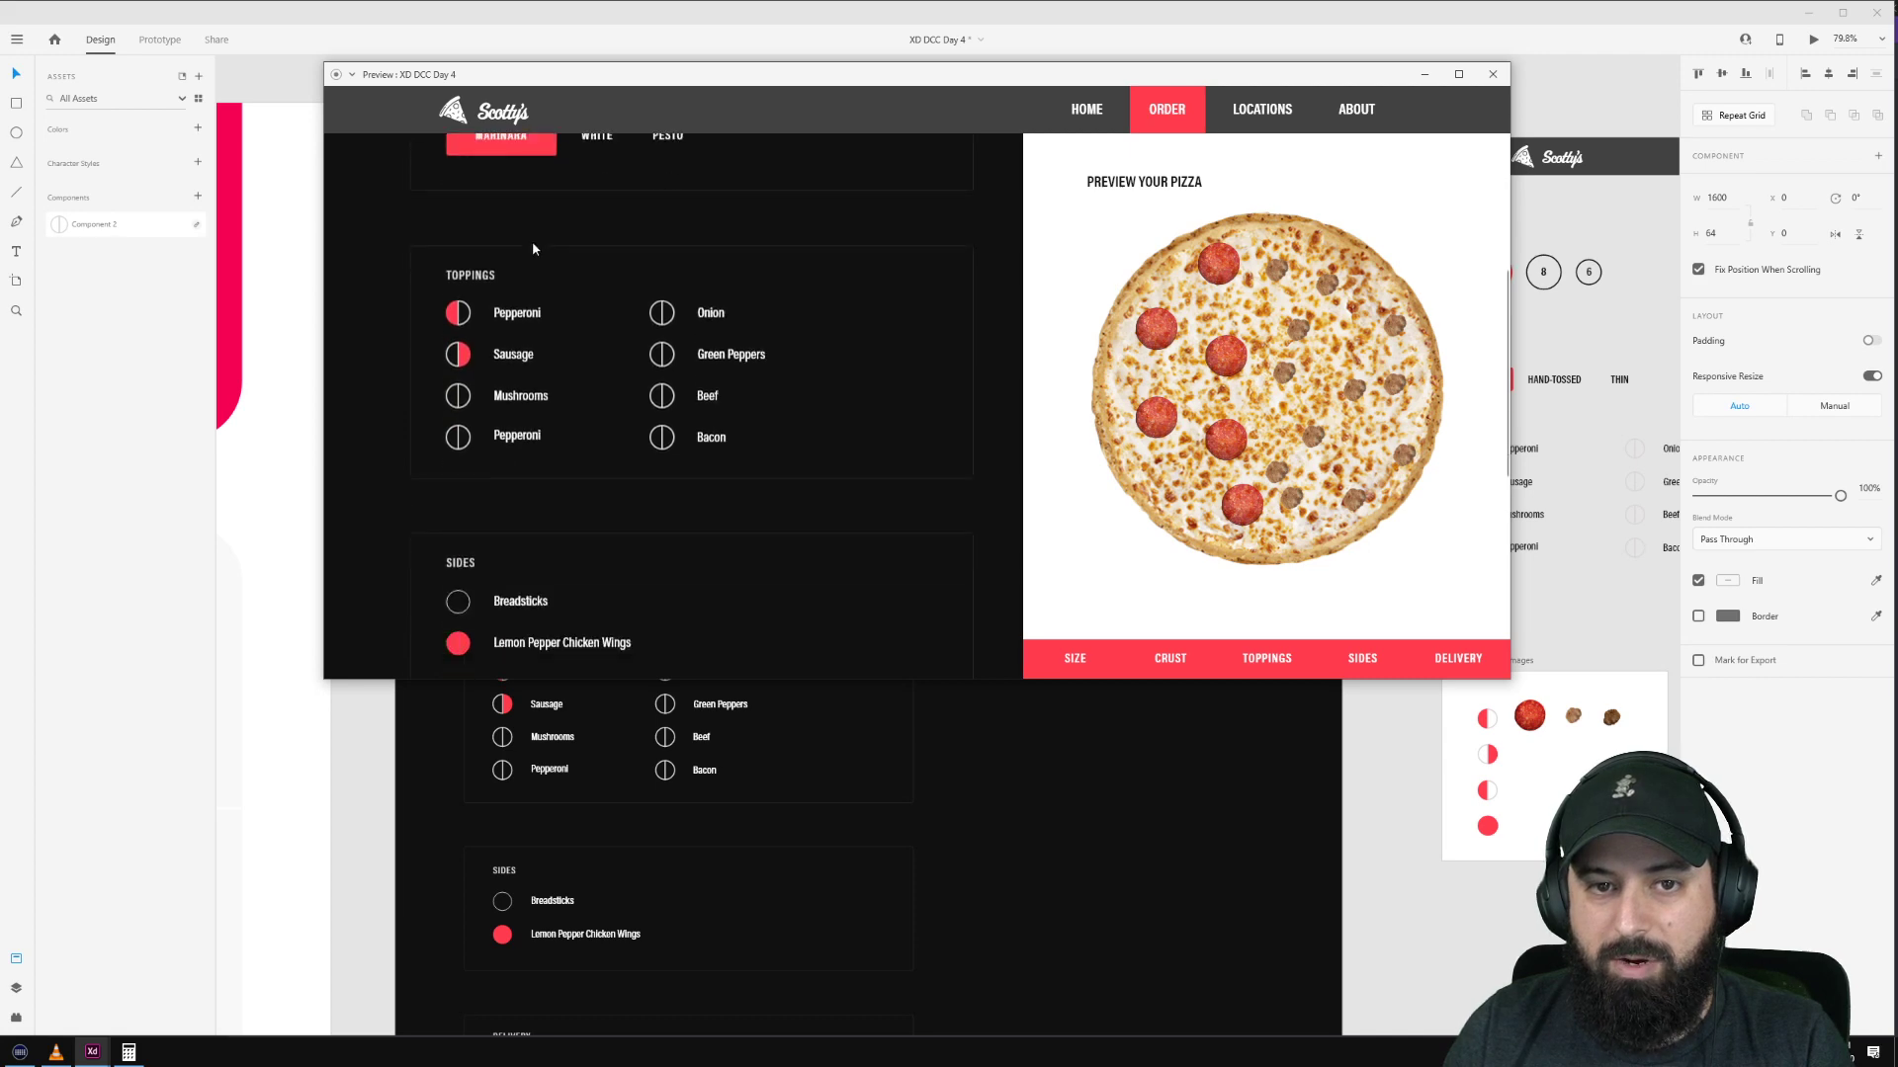
scroll(532, 247, "down", 5)
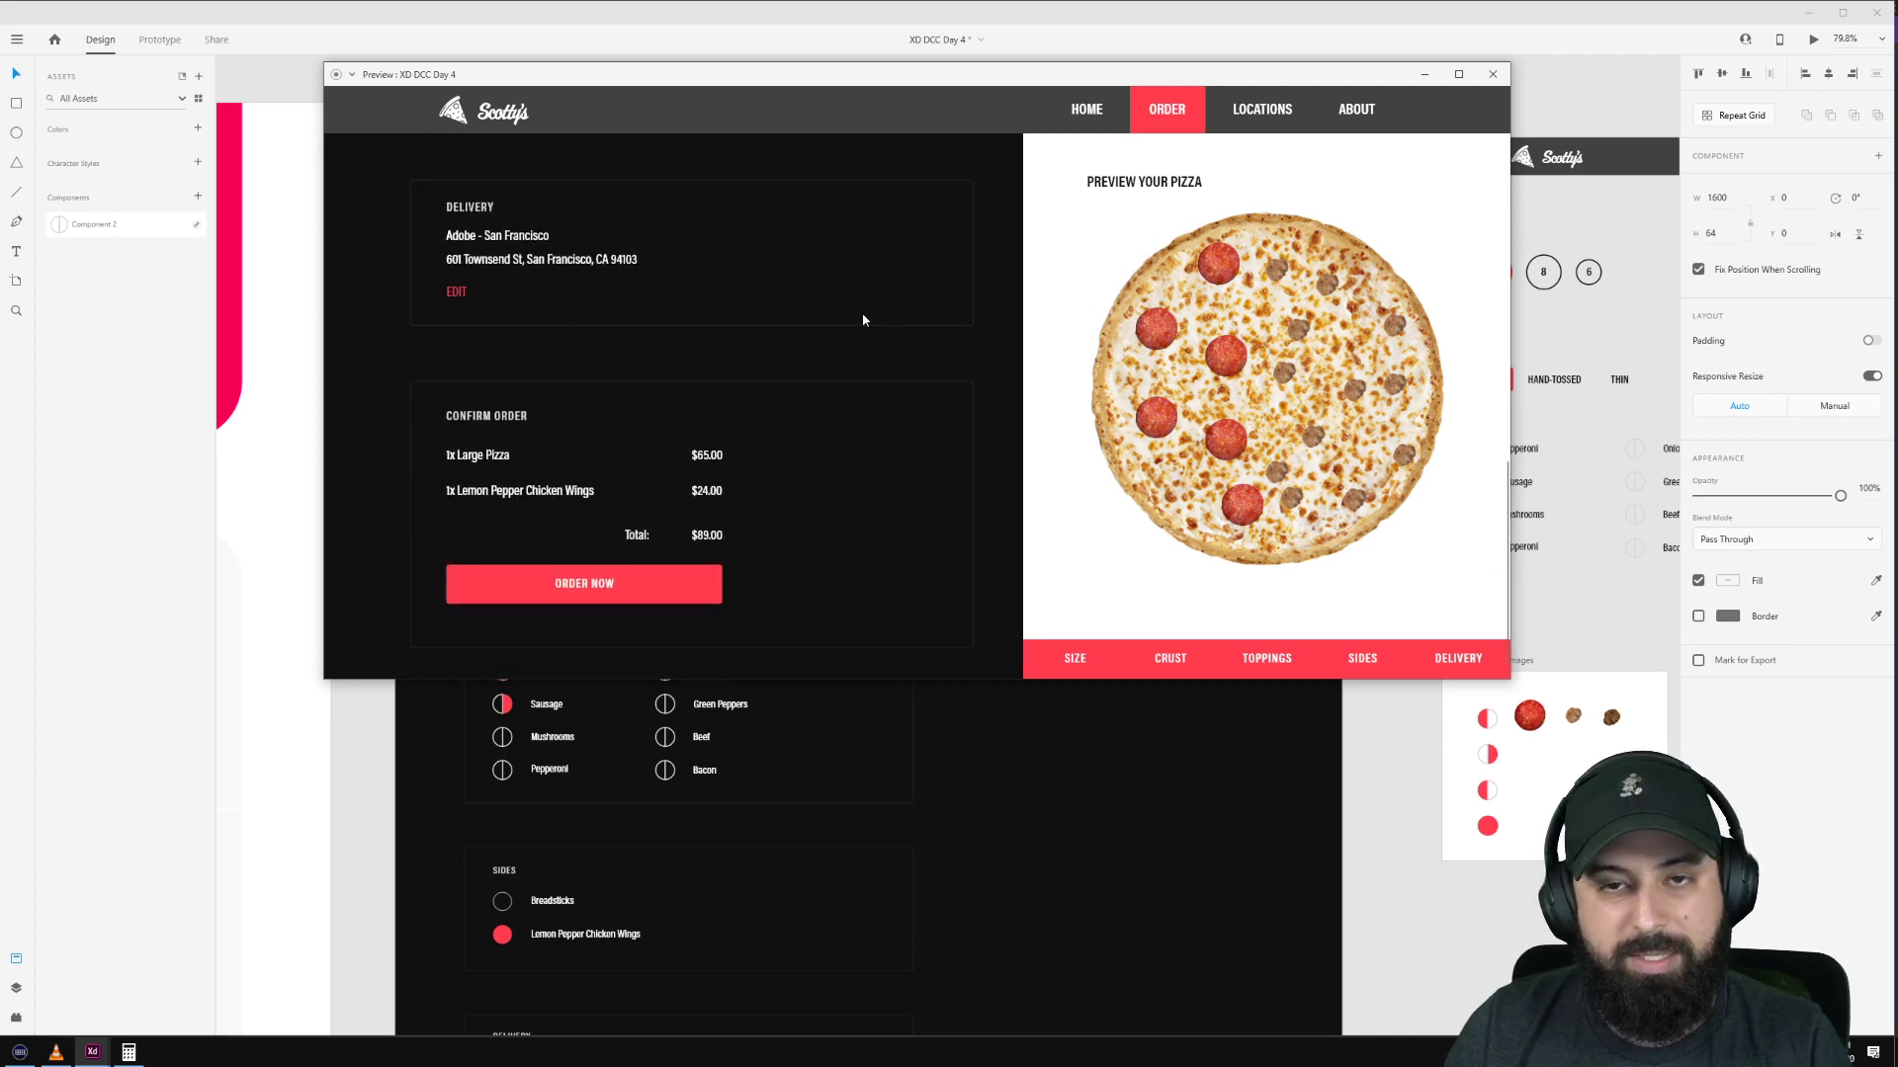
left_click(1493, 74)
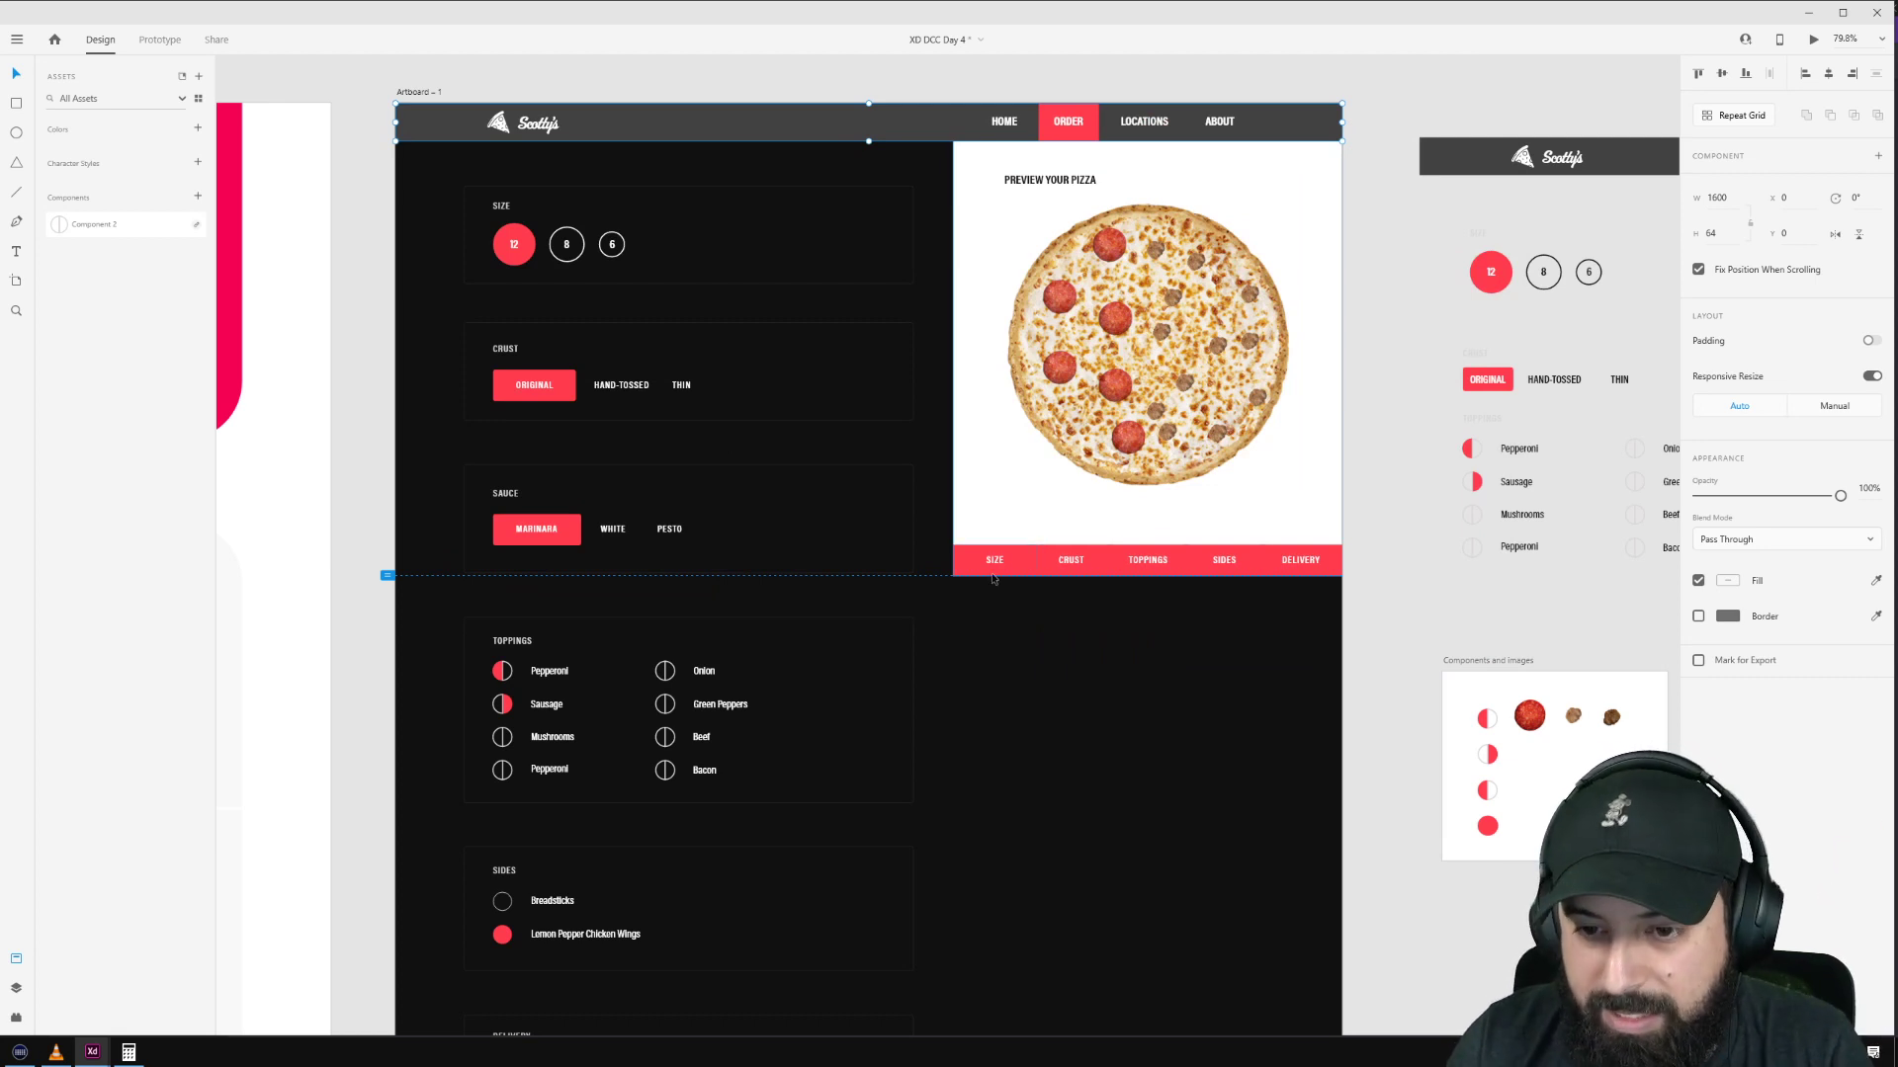
Step: Link the SIZE button to the Size box with a tap-triggered Scroll To interaction lasting 0.6 s
double_click(1028, 557)
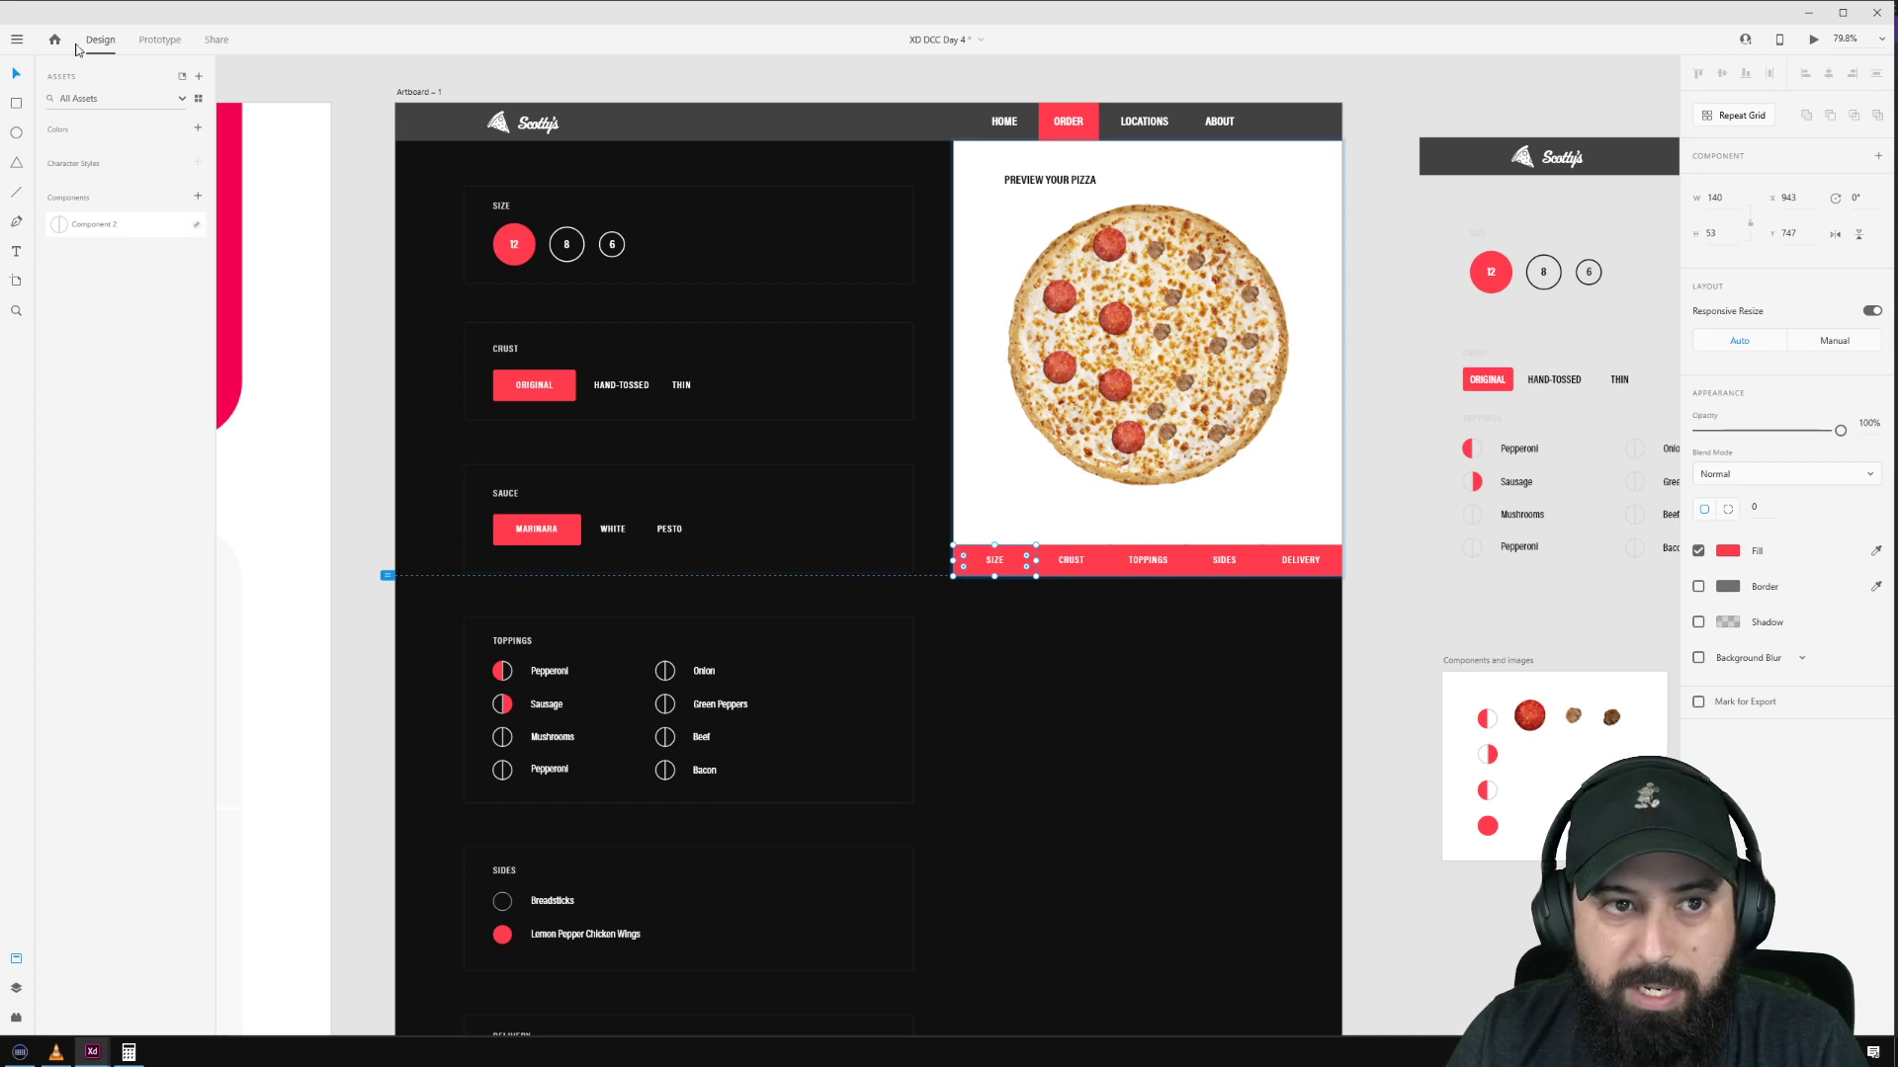
left_click(159, 40)
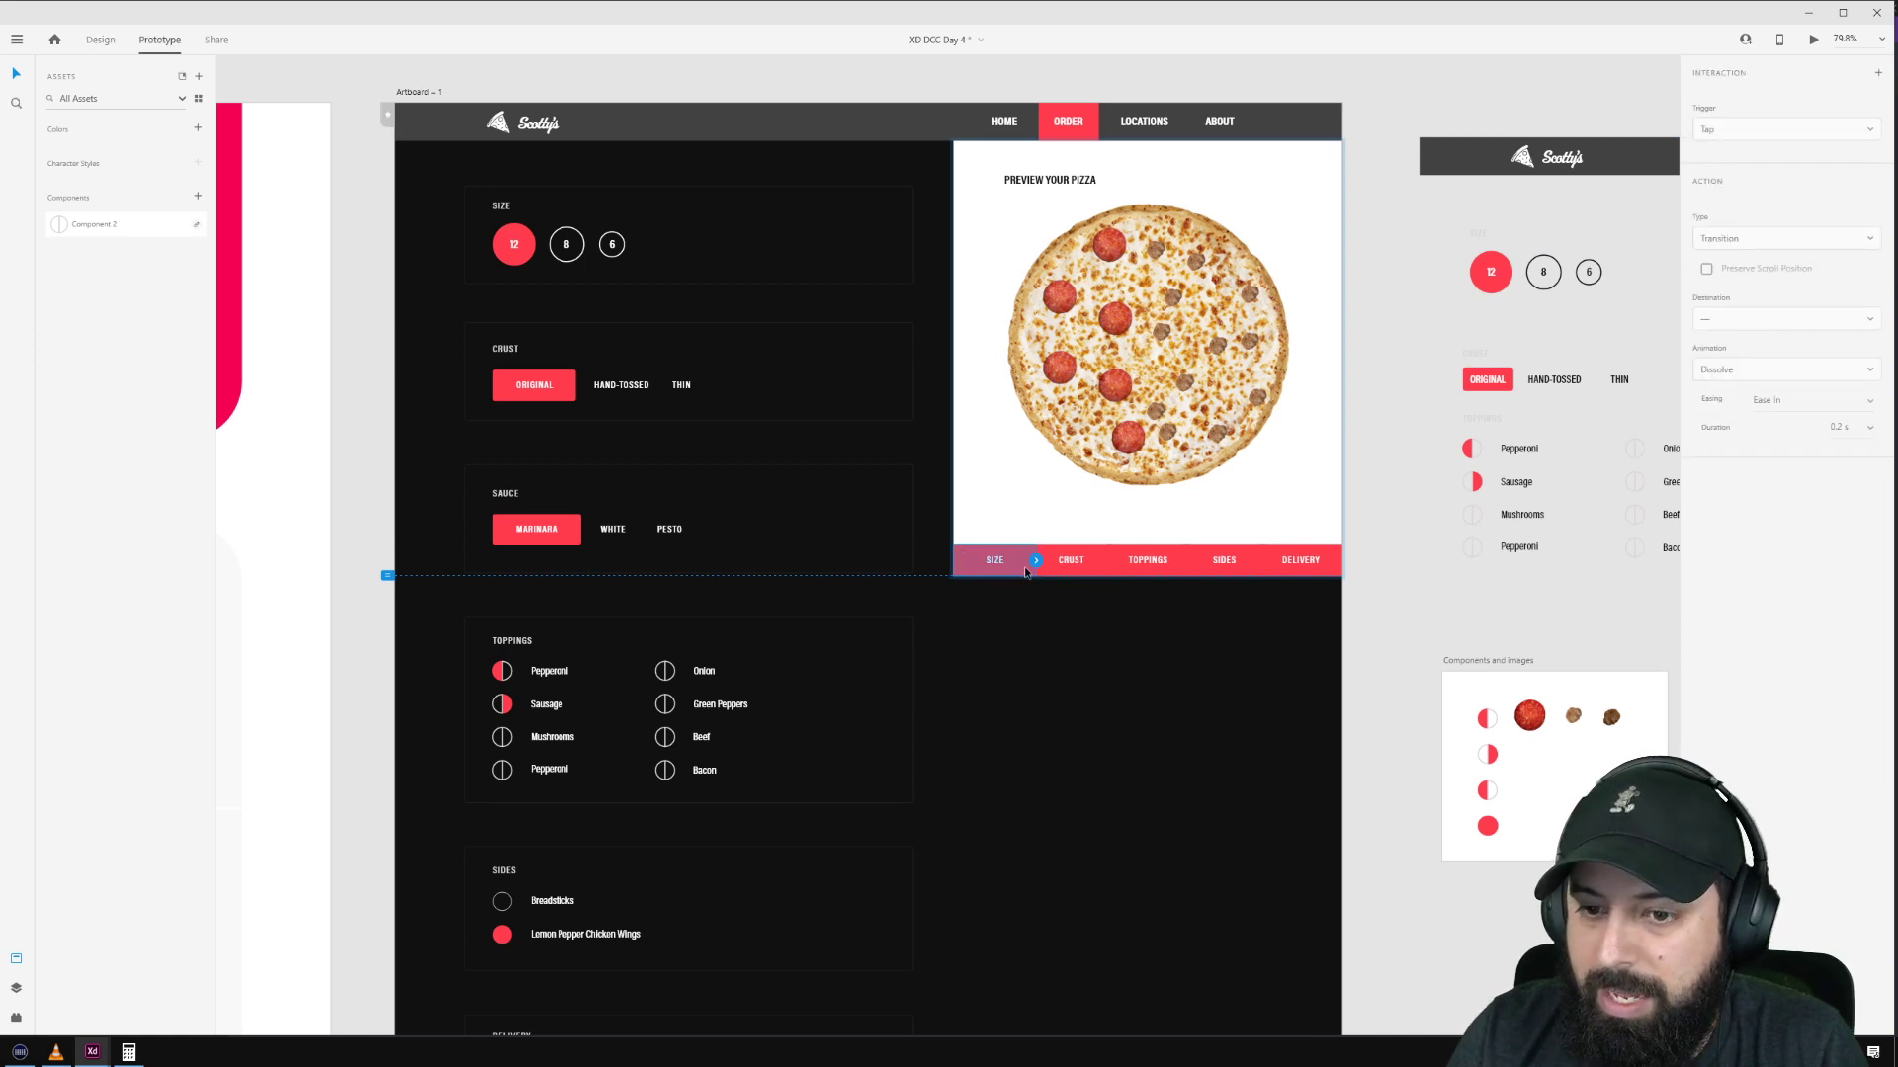
left_click_drag(1034, 559, 501, 188)
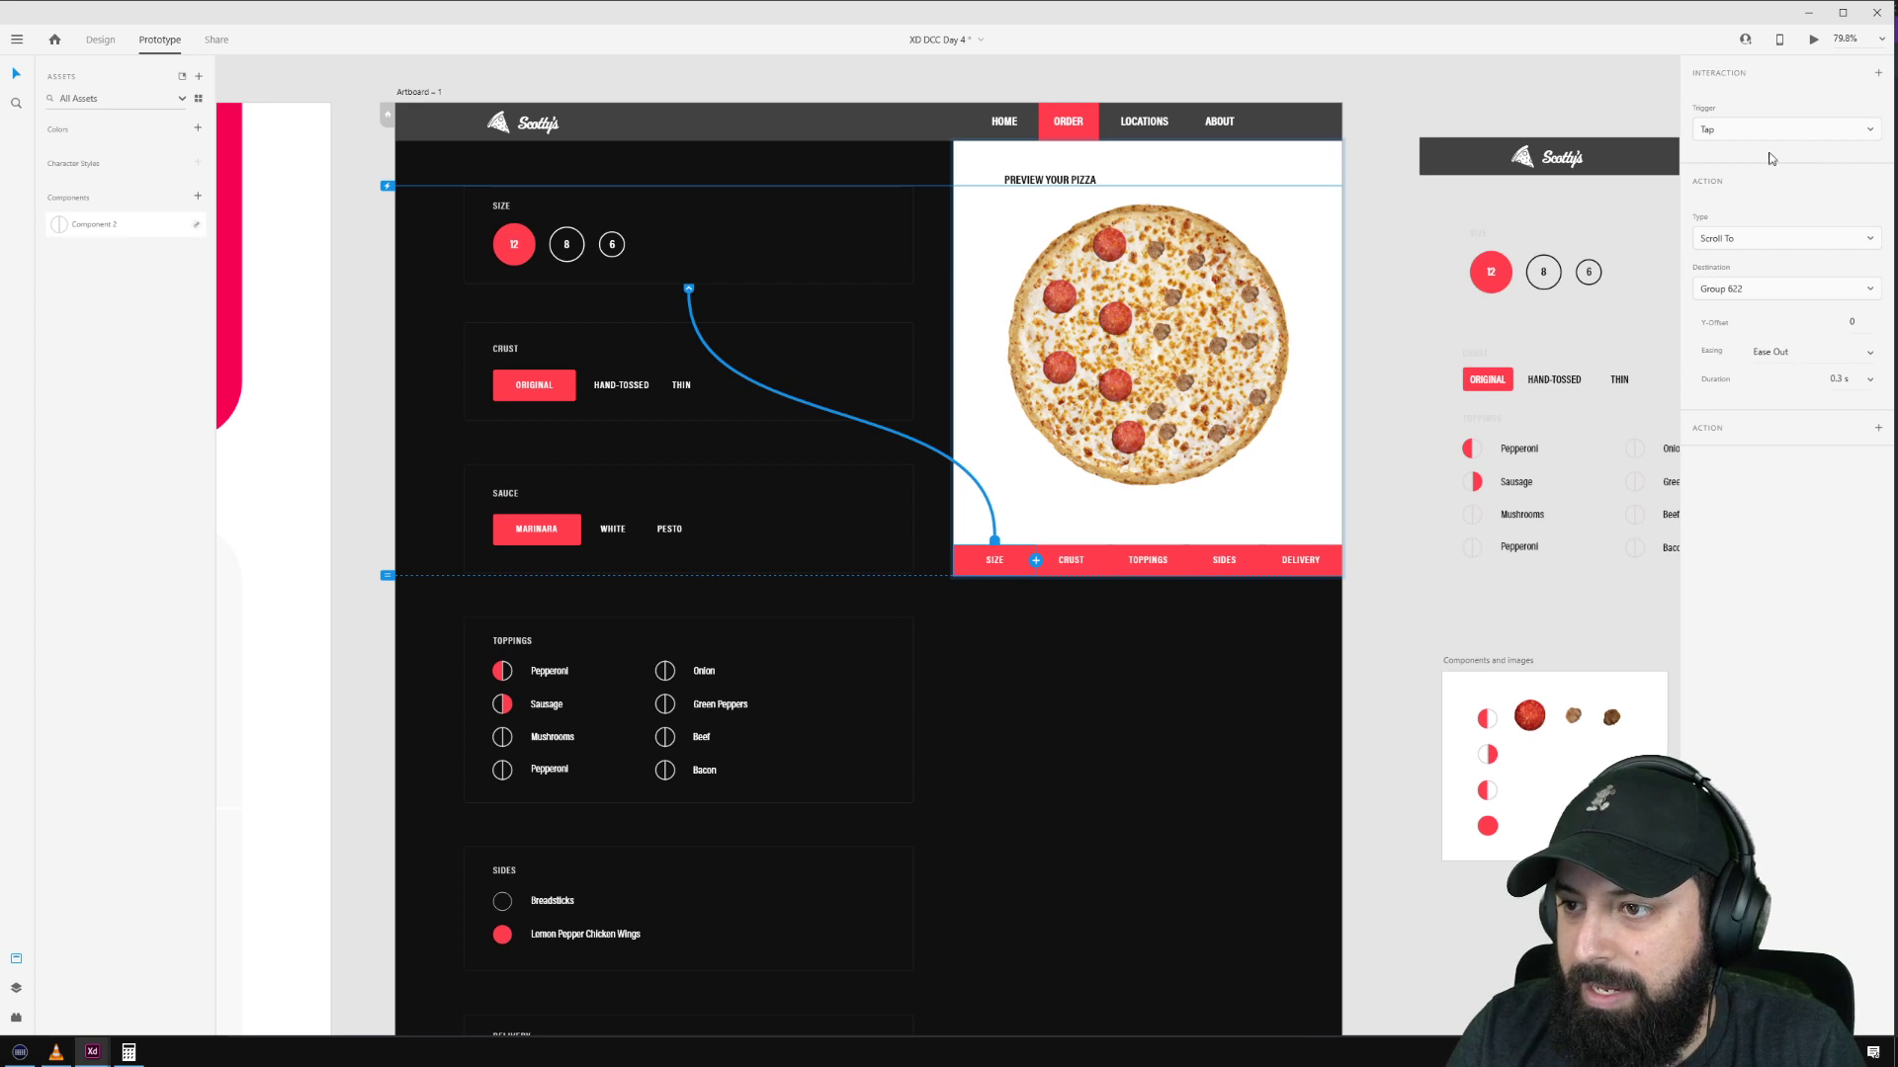
left_click(1871, 381)
left_click(1852, 381)
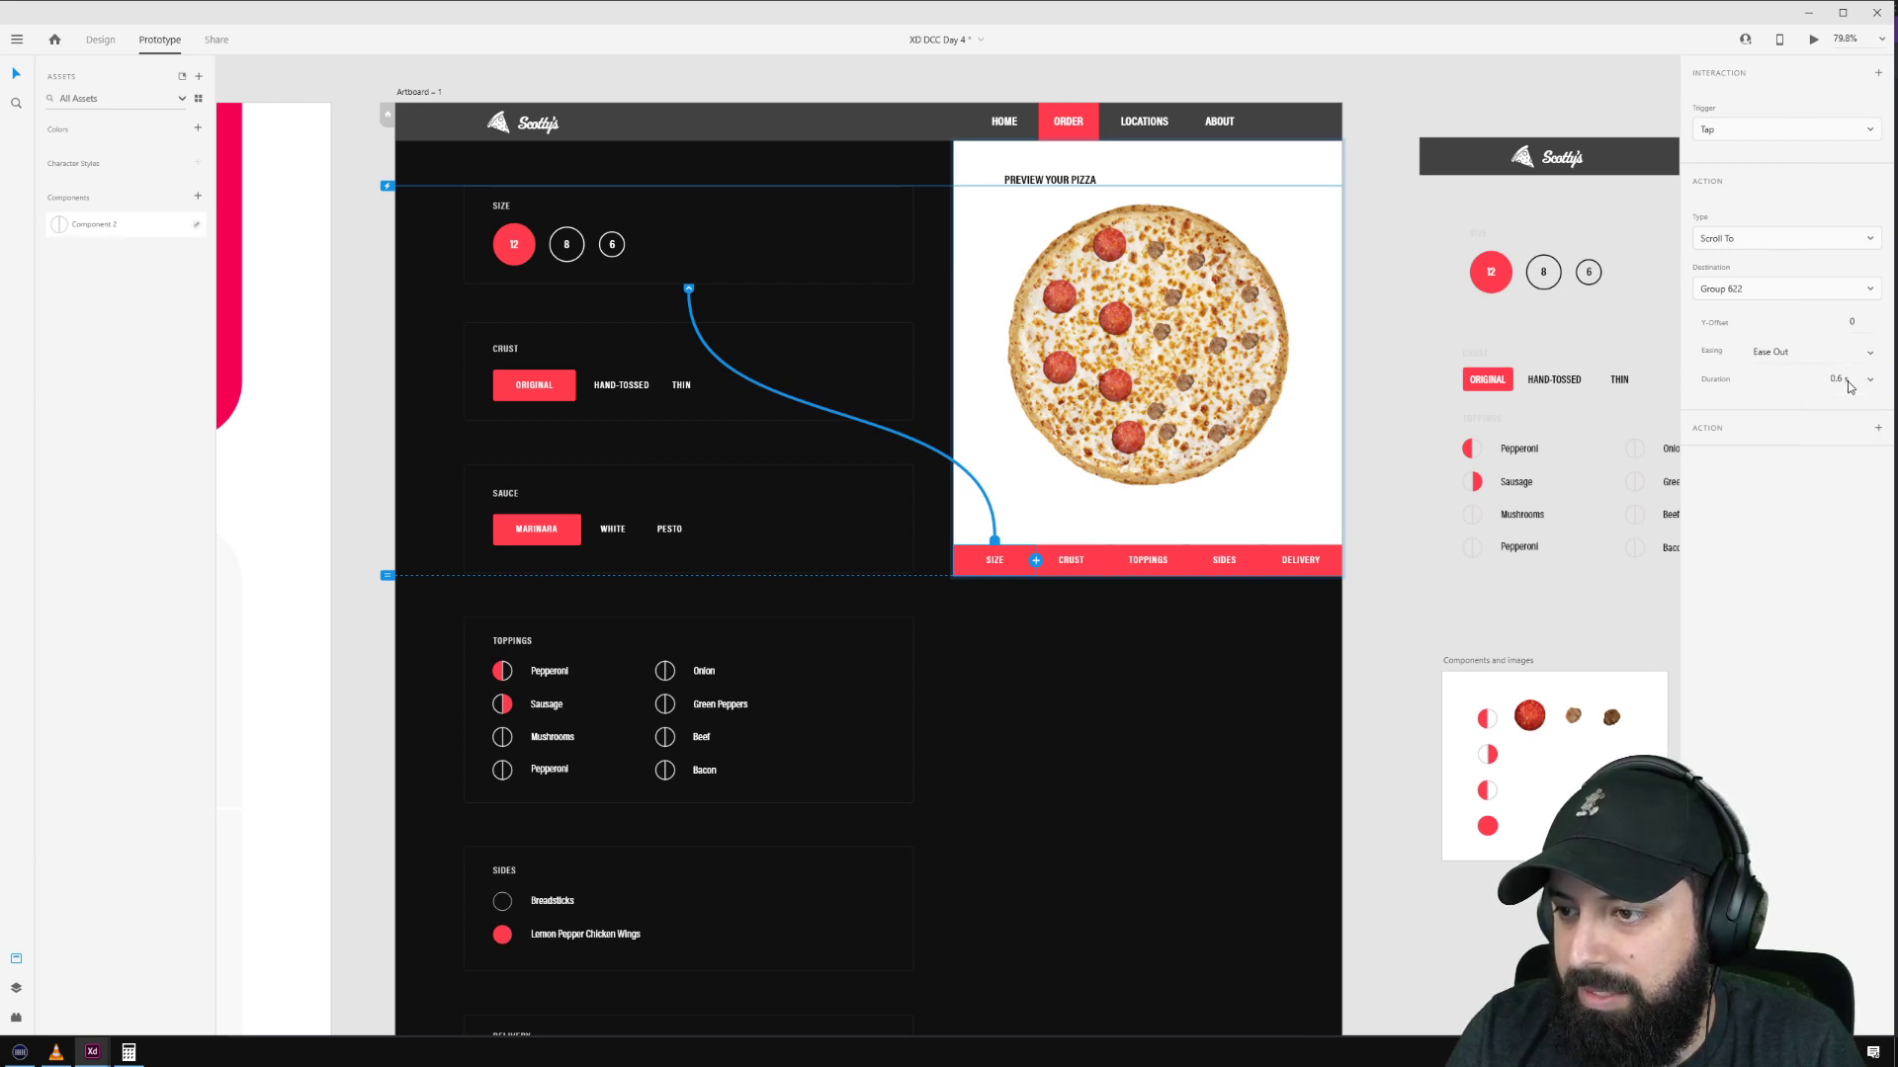
Step: Link the CRUST, TOPPINGS and SIDES buttons to their matching section boxes with Scroll To interactions
left_click(1105, 553)
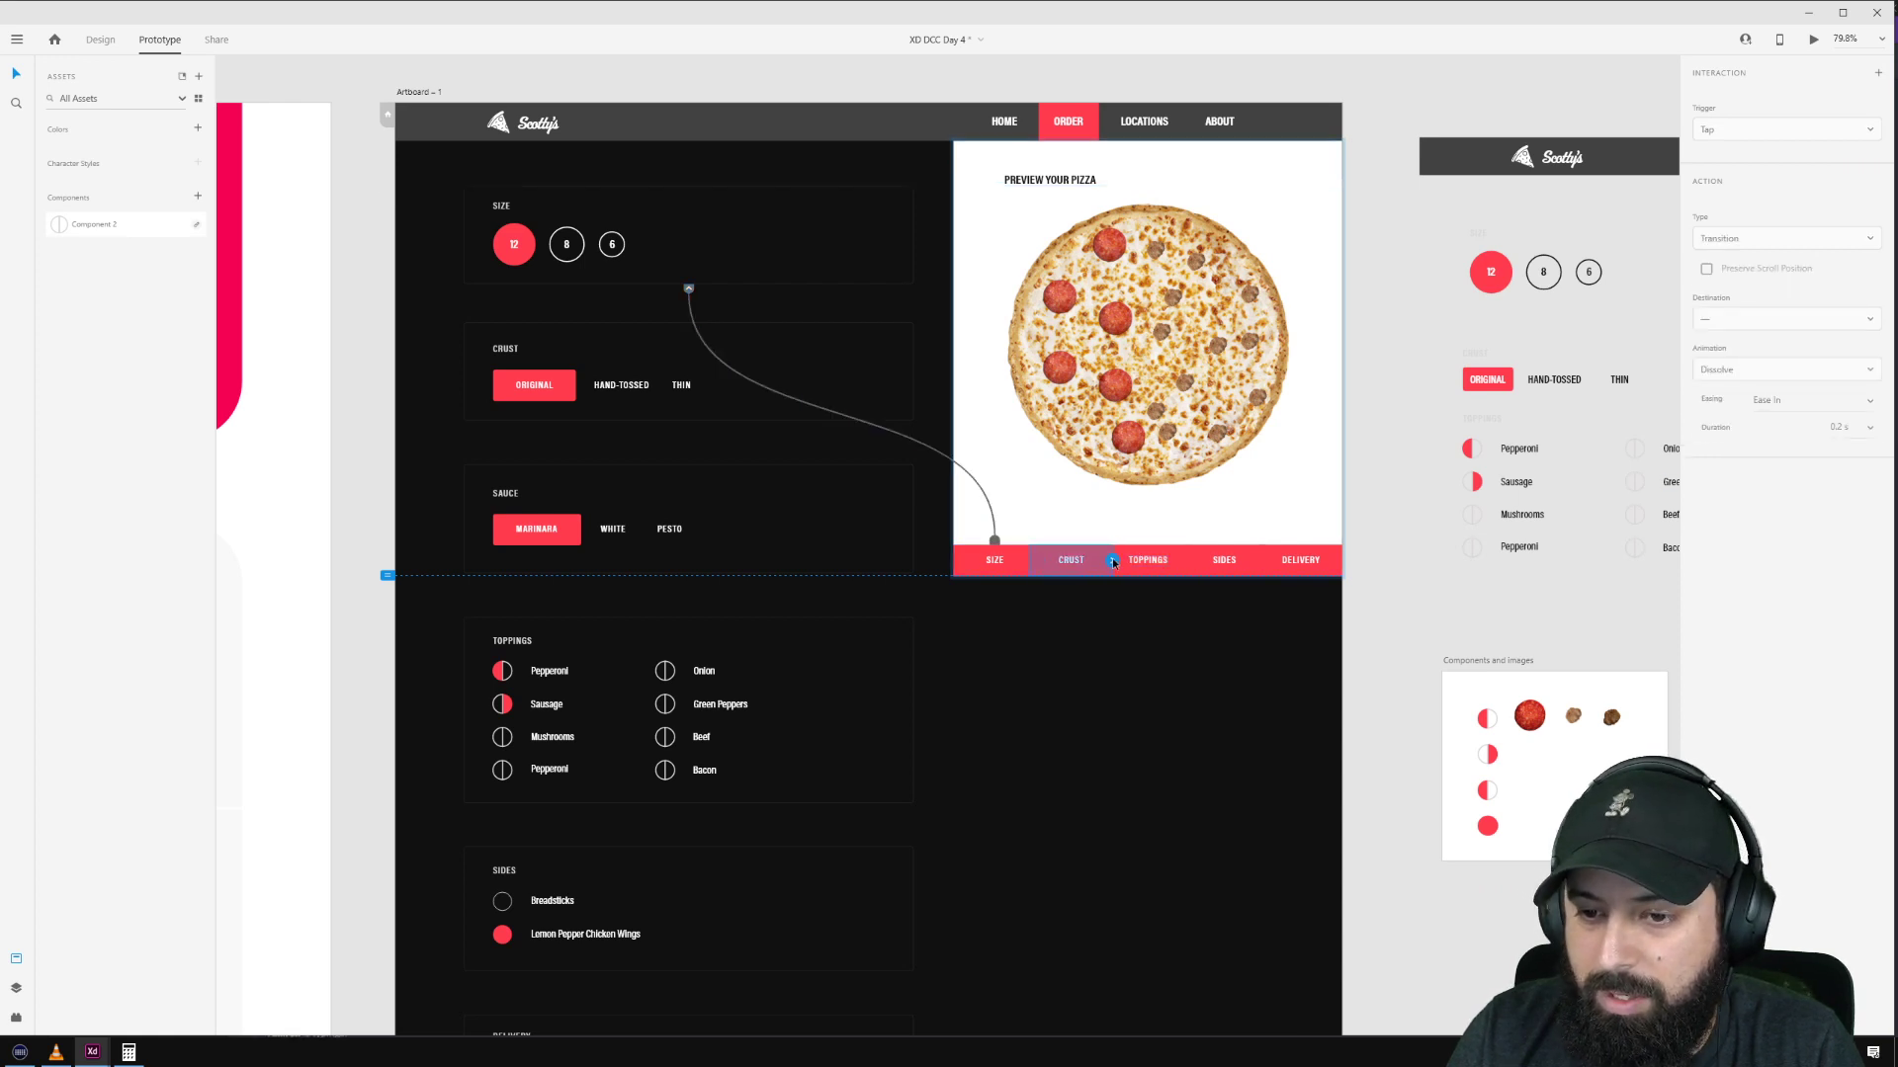
left_click_drag(1113, 562, 539, 329)
left_click(1177, 555)
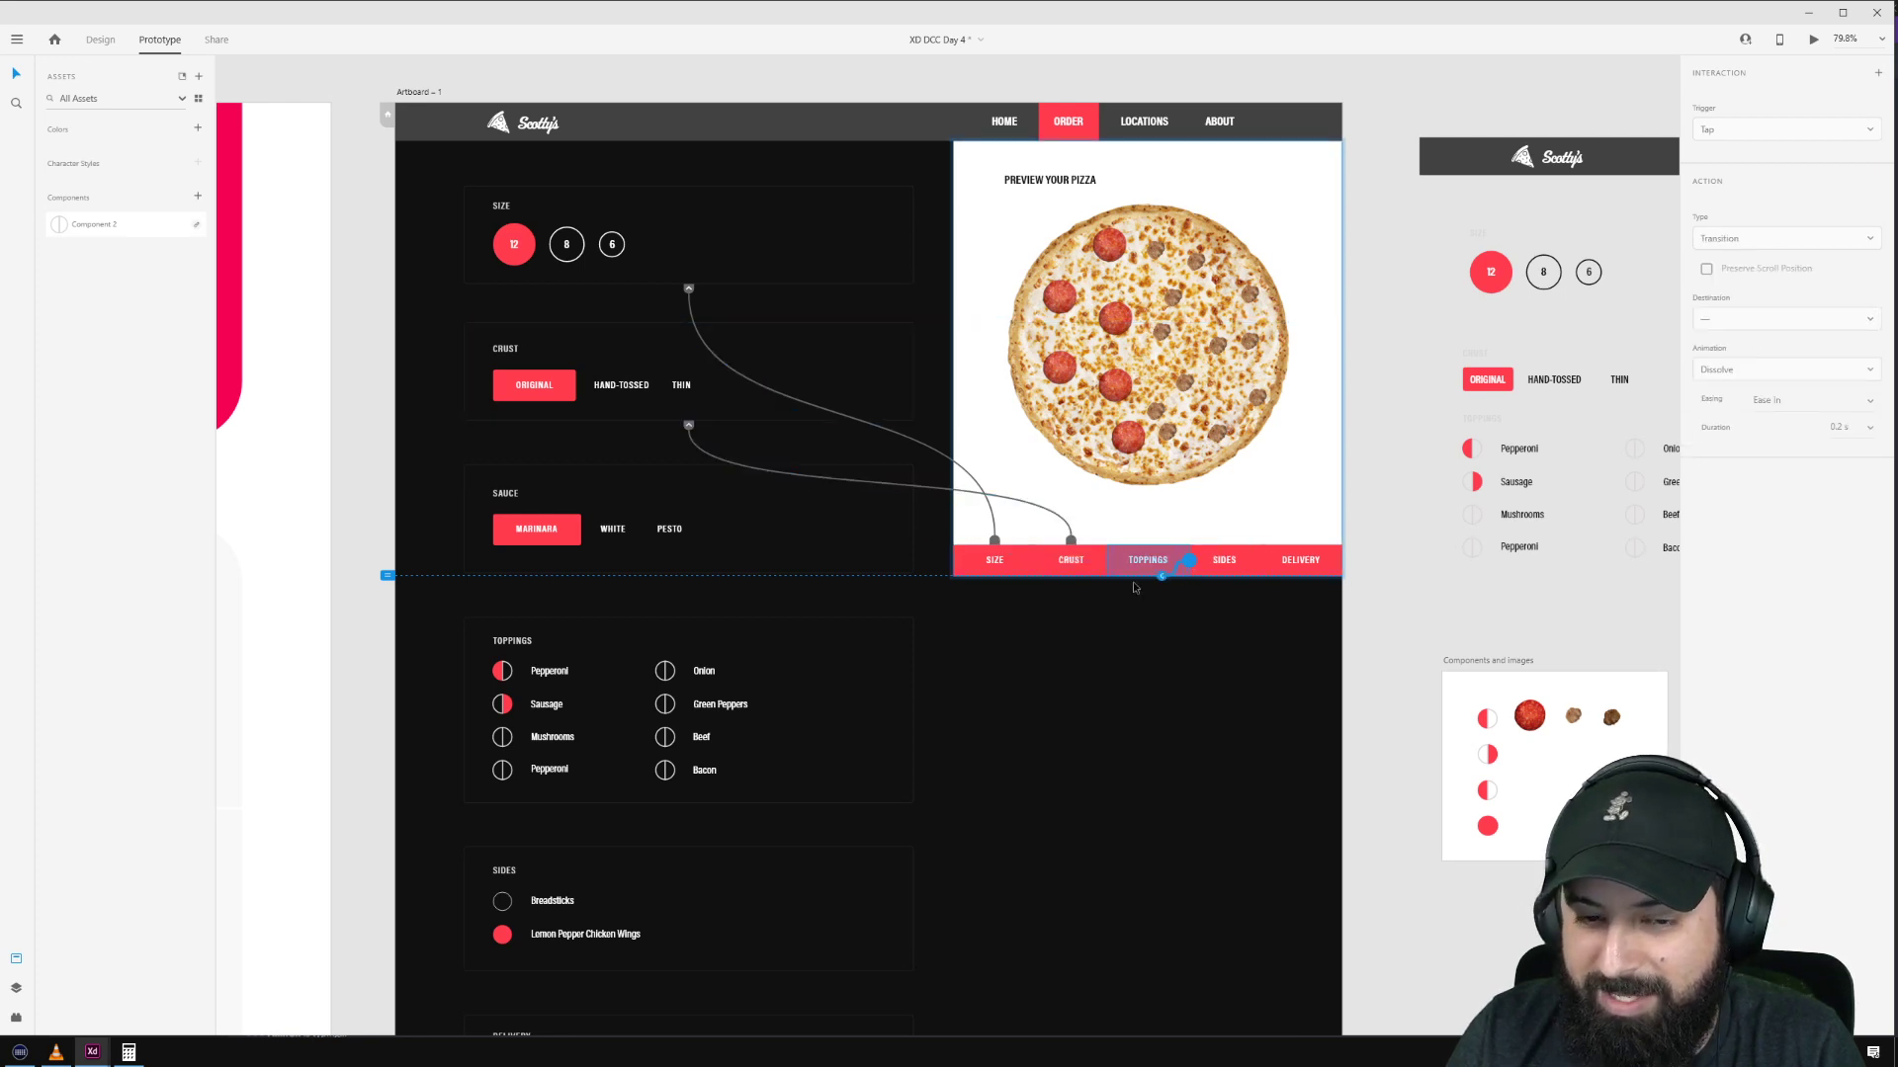
left_click_drag(1190, 558, 585, 468)
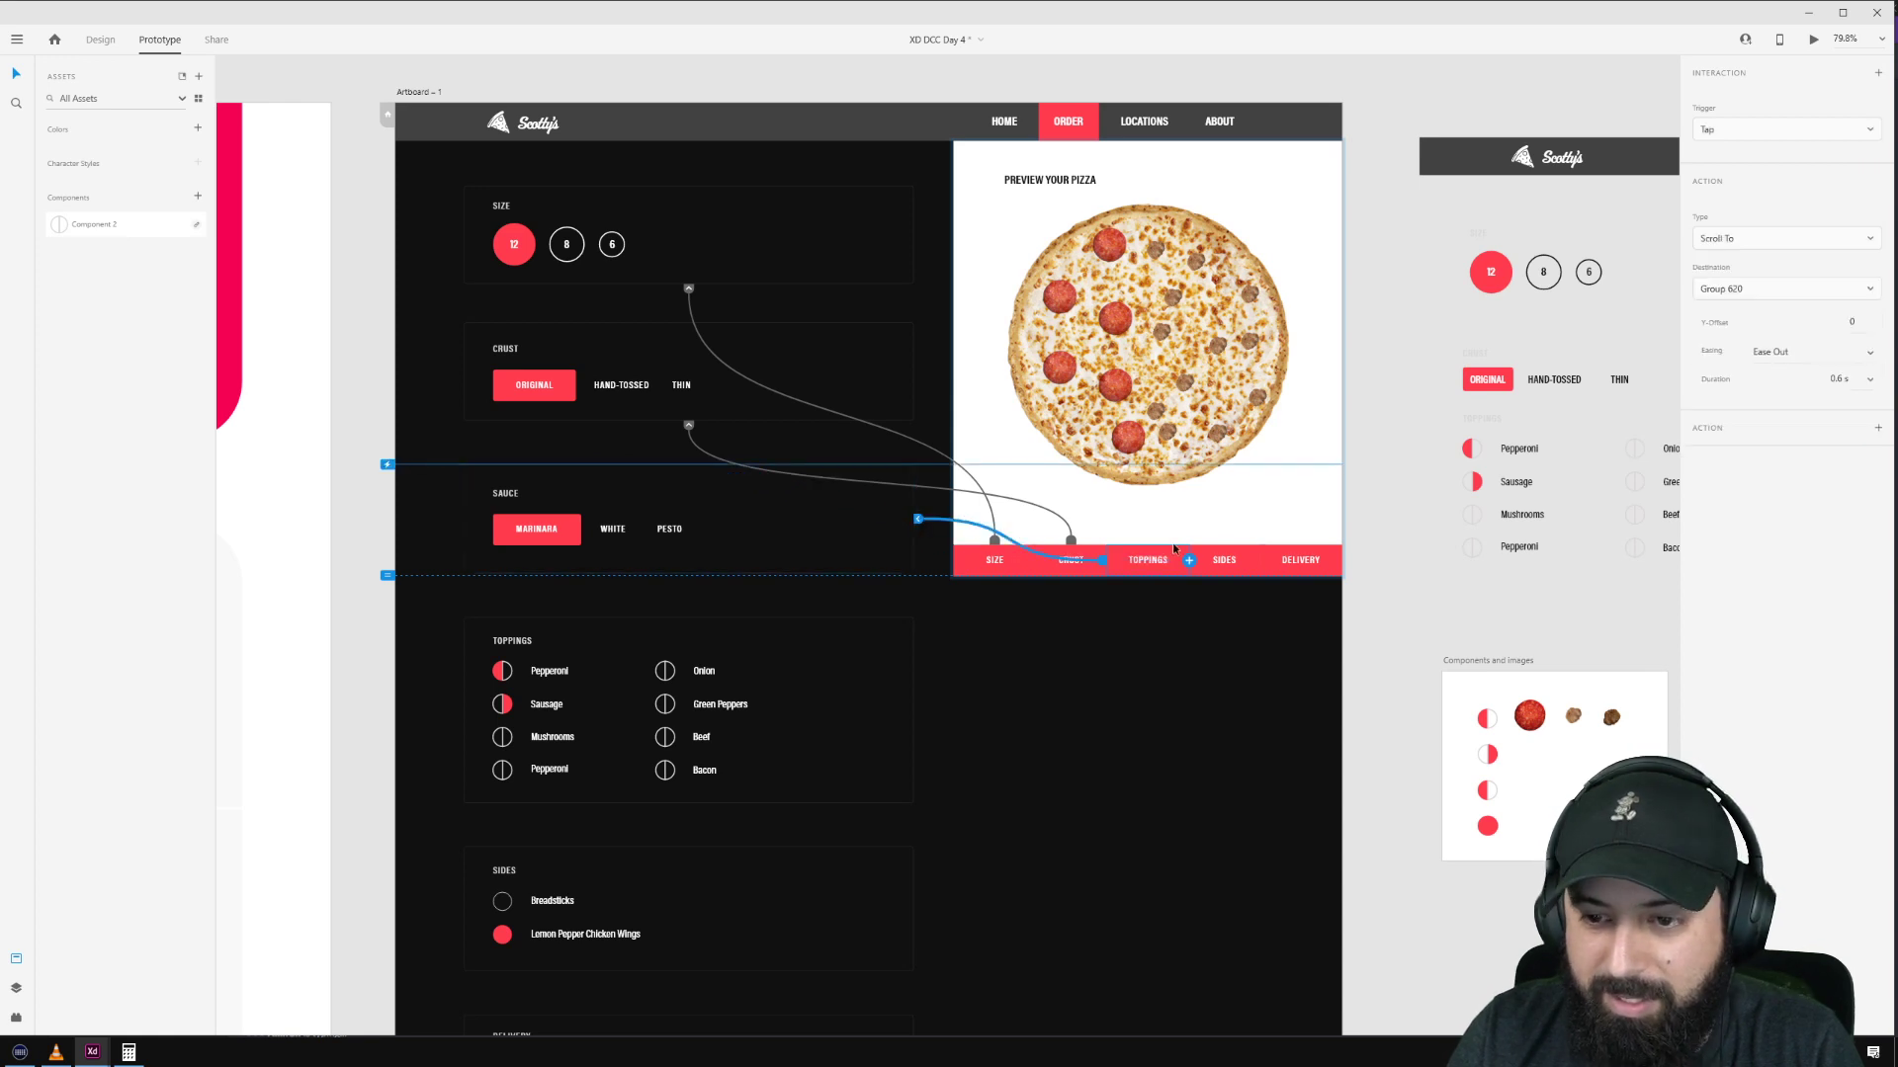
left_click(1255, 560)
left_click_drag(1265, 560, 529, 848)
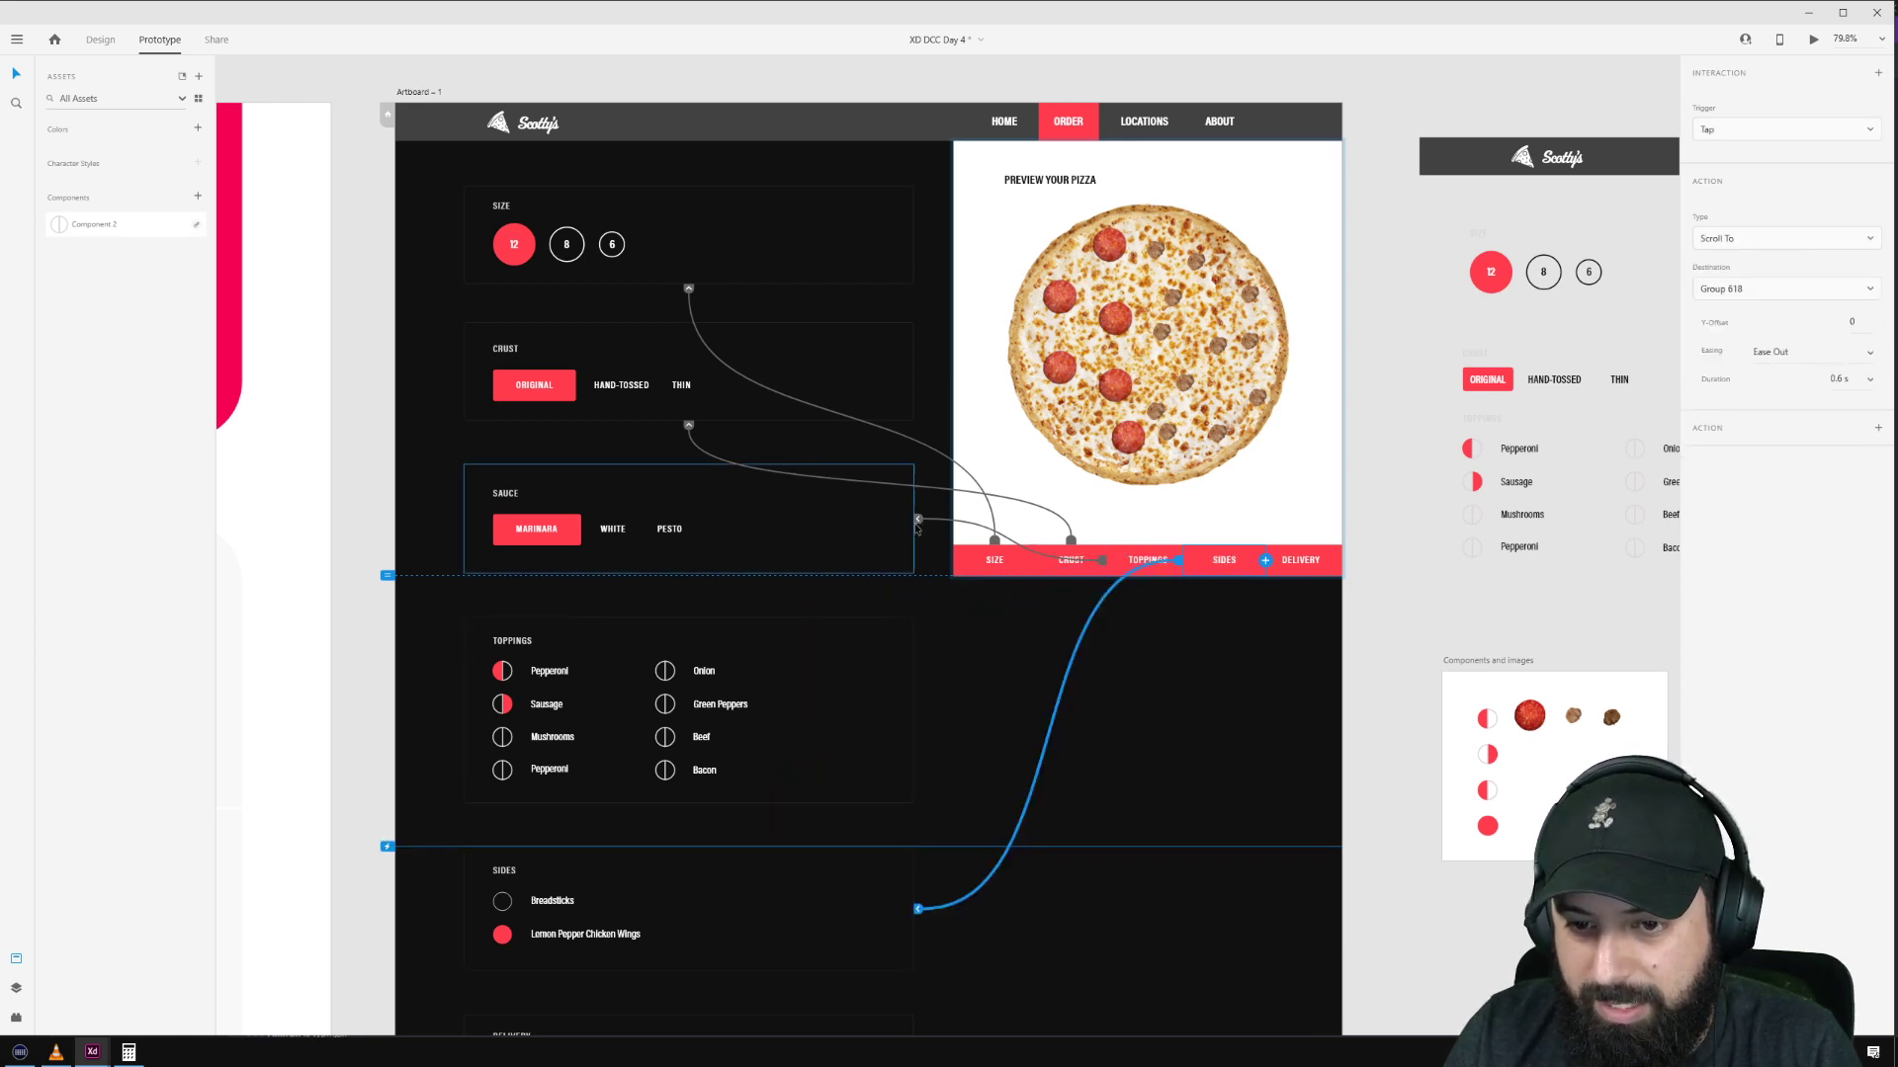
left_click_drag(1178, 559, 832, 620)
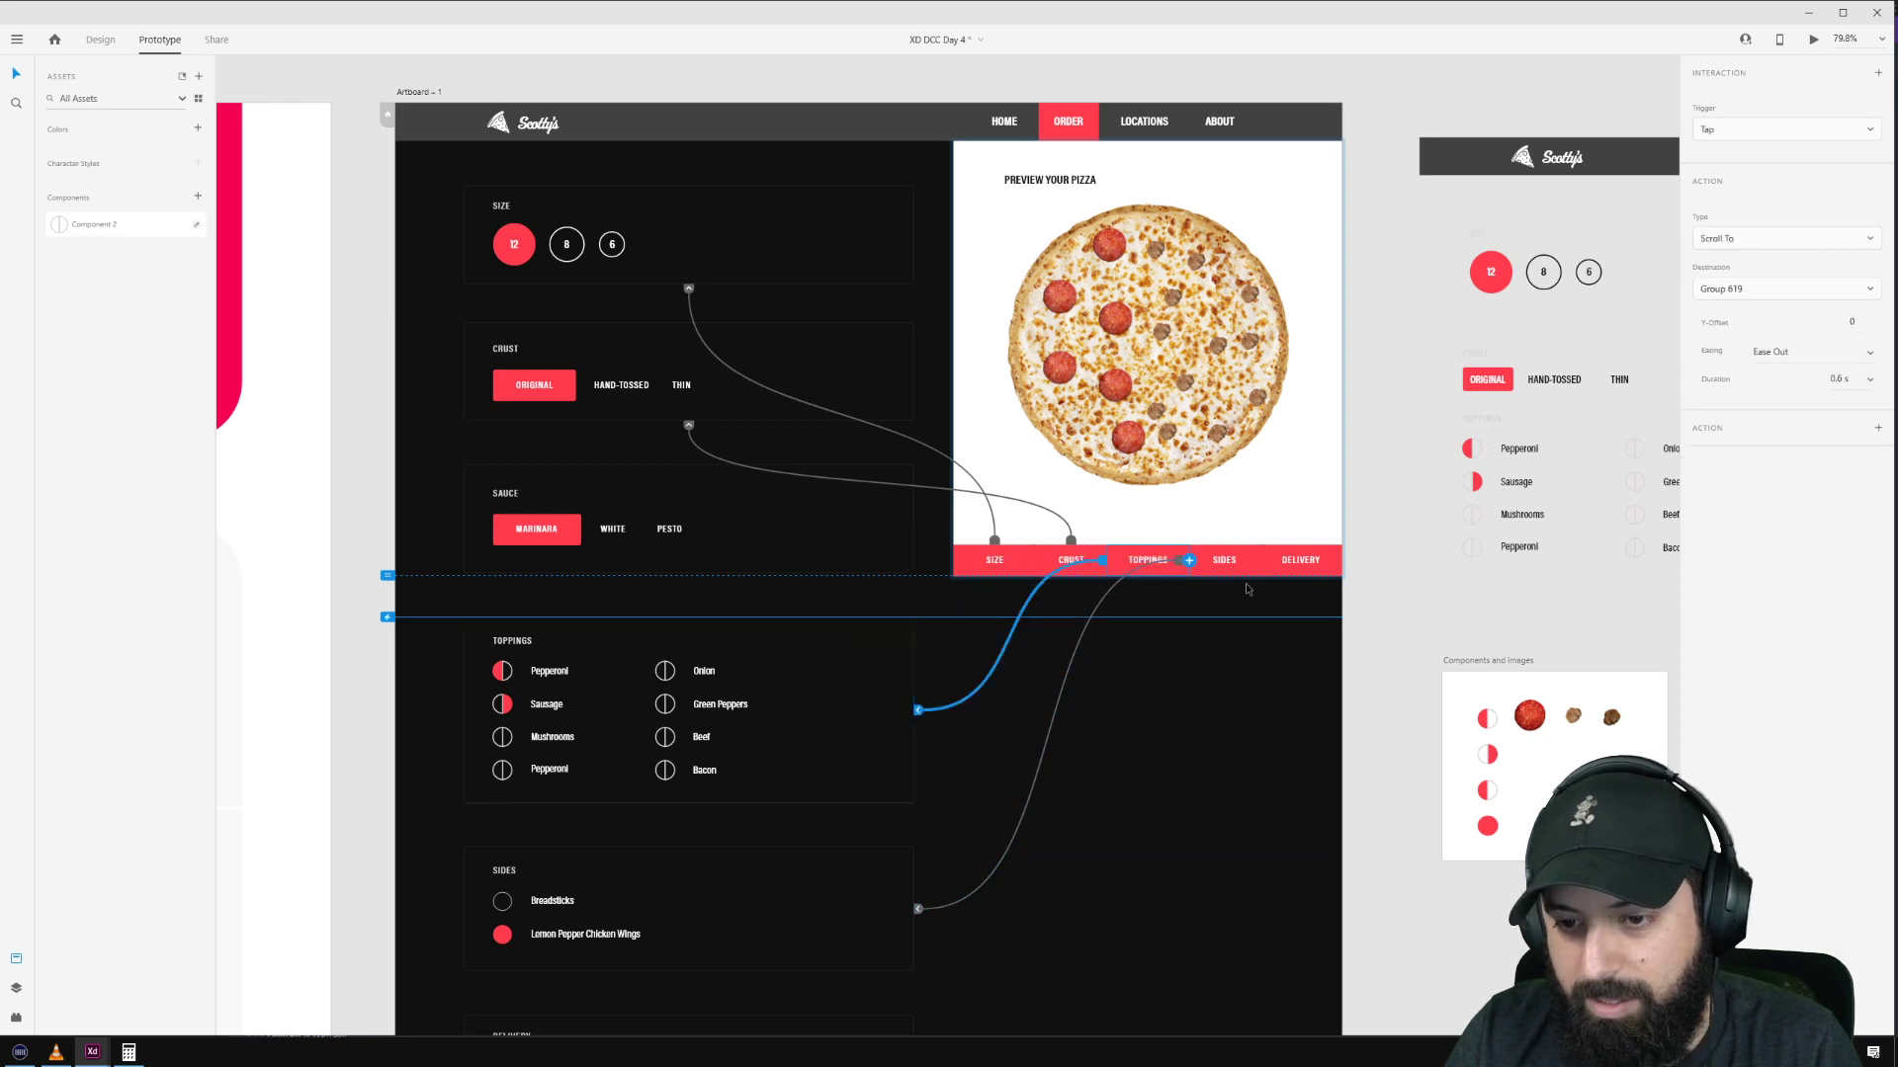
Step: Link the DELIVERY button to the Delivery box with a Scroll To interaction
left_click(1285, 572)
scroll(1186, 593, "down", 5)
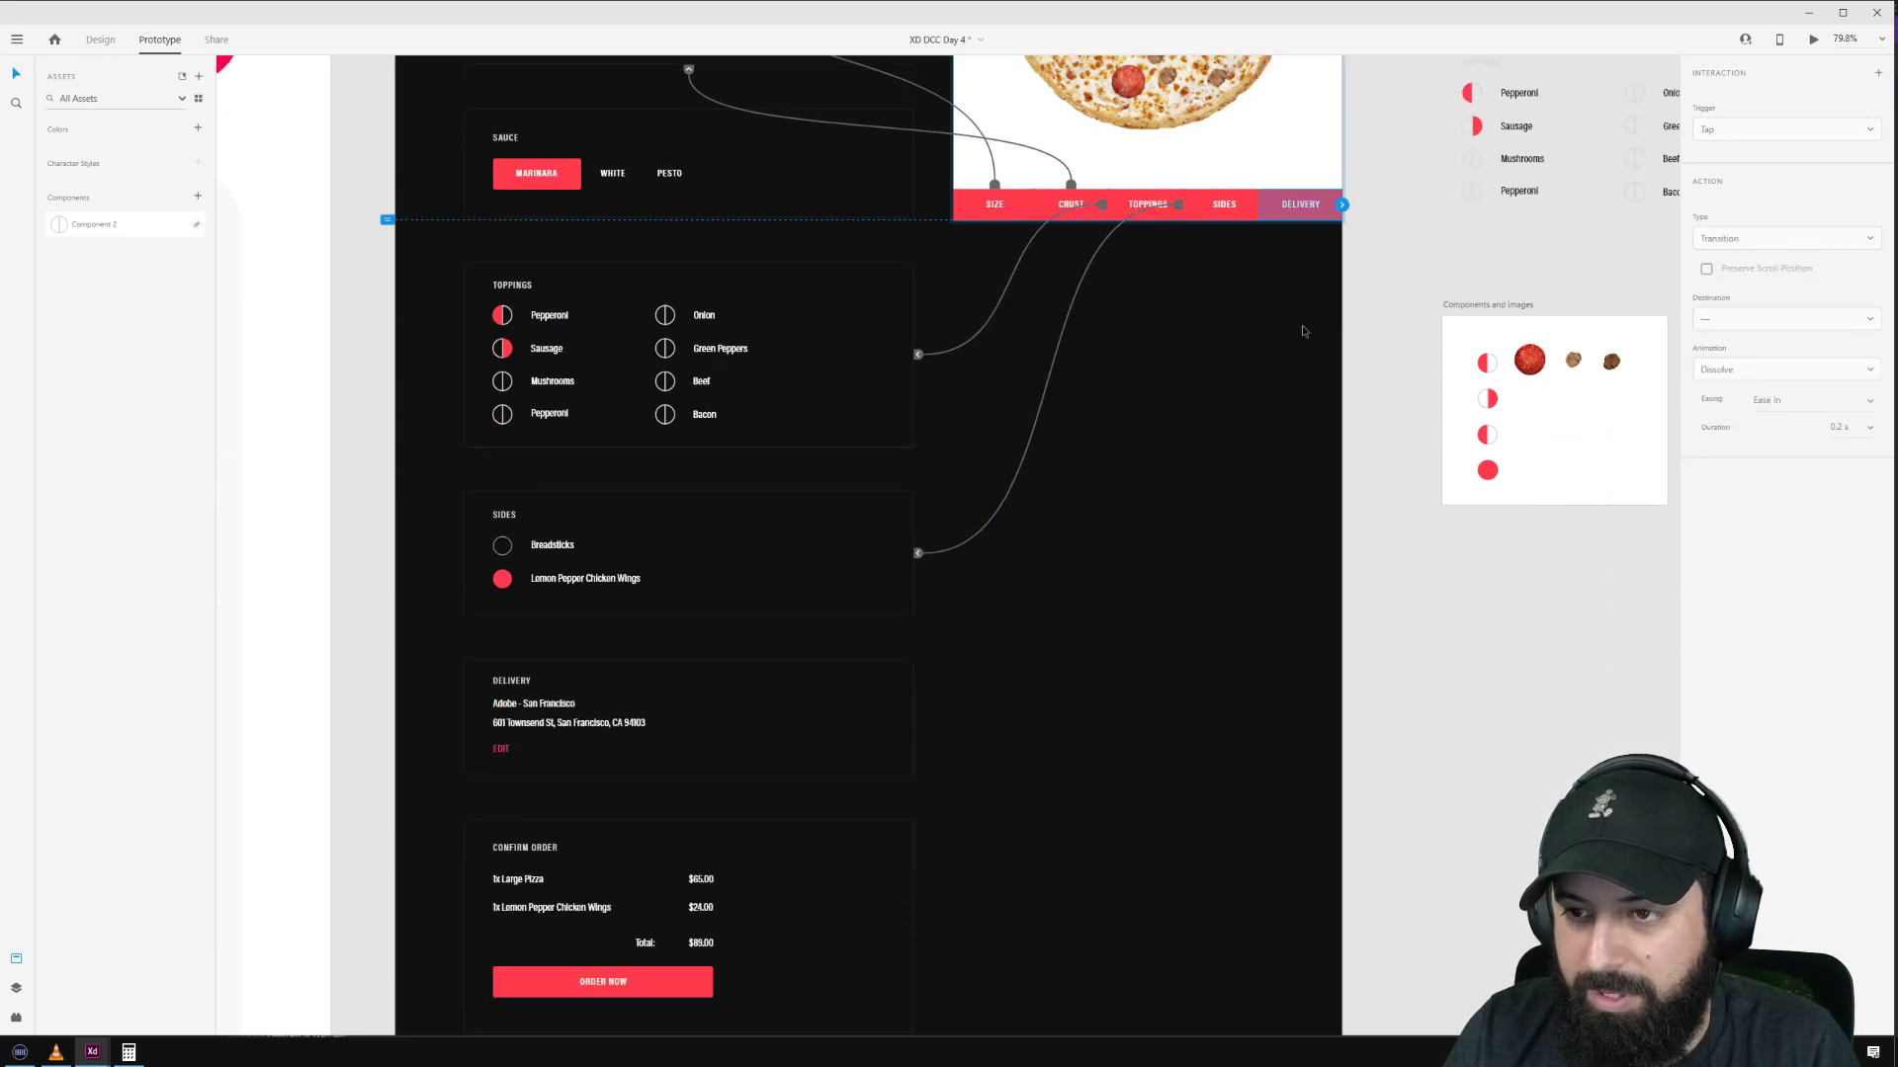
left_click_drag(1344, 205, 689, 661)
scroll(704, 779, "up", 2)
scroll(705, 779, "up", 3)
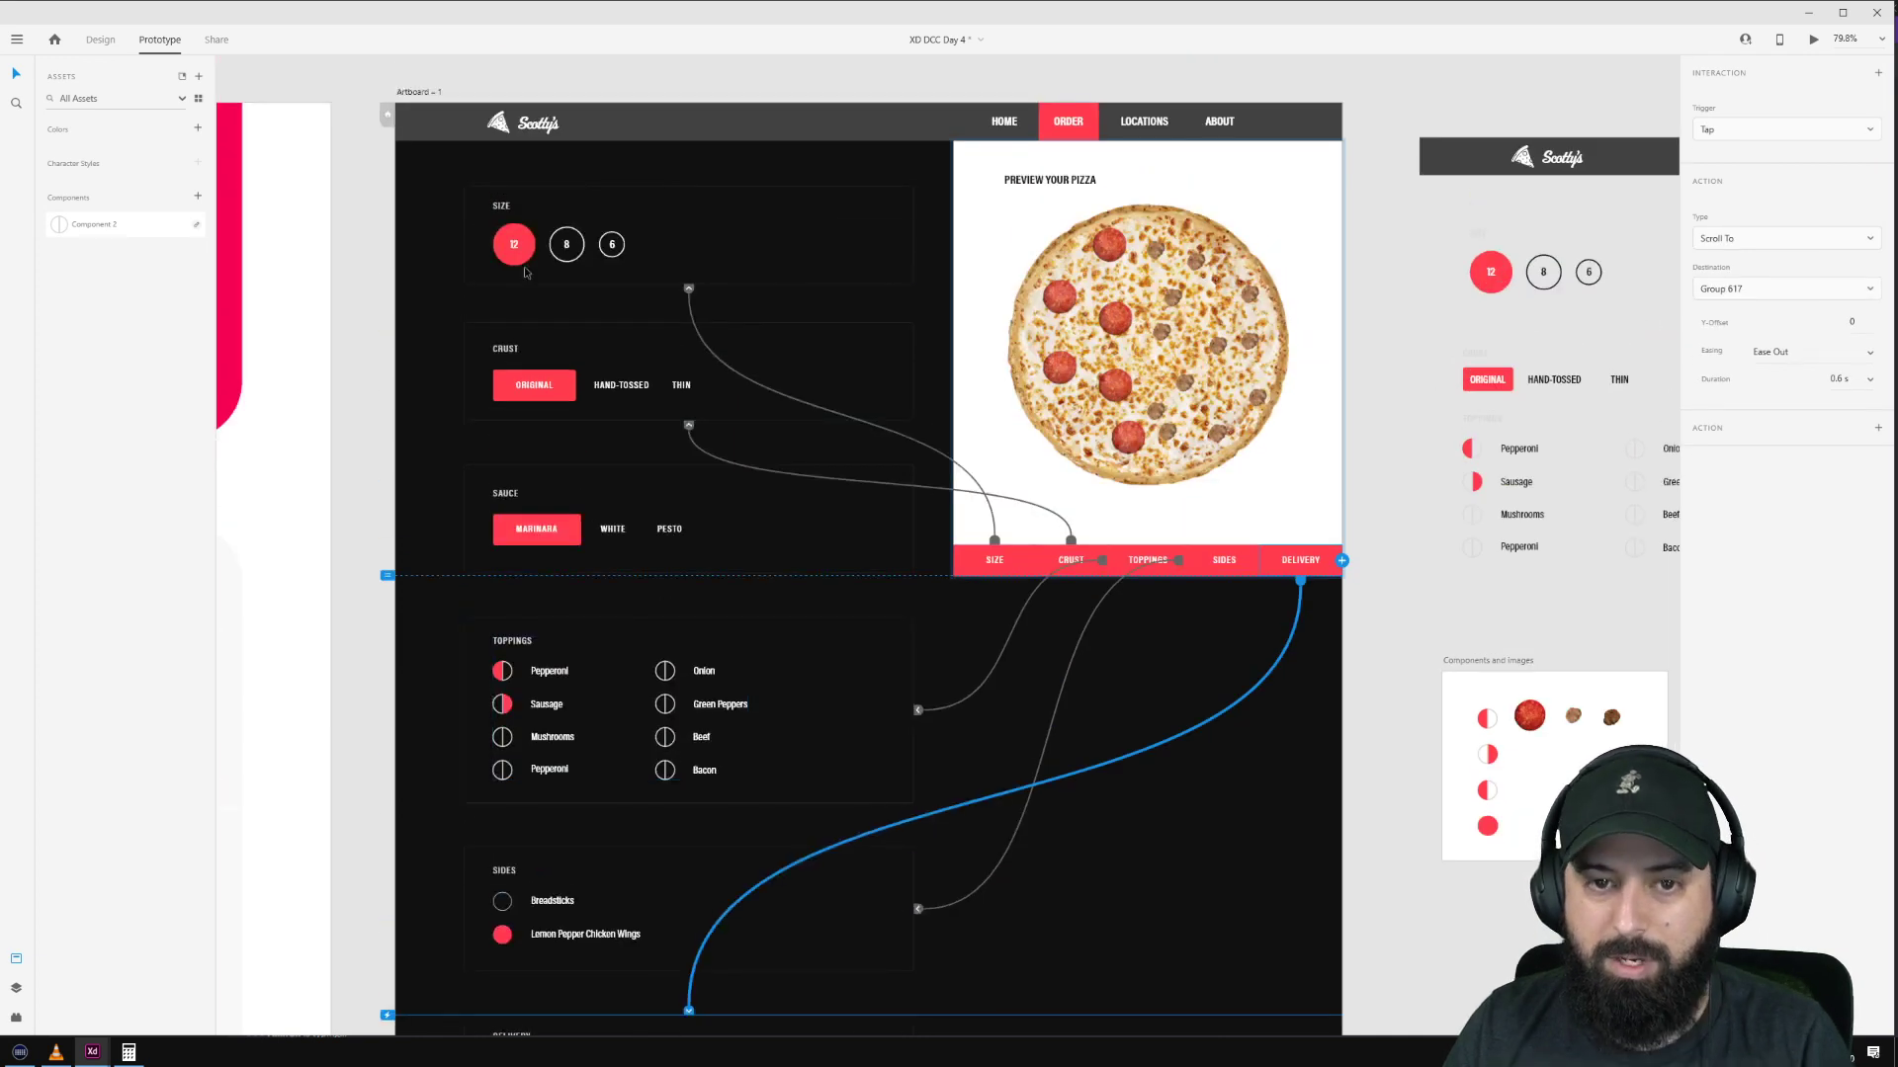
Step: Preview the order page artboard again and place the preview window over the middle of the canvas
left_click(443, 83)
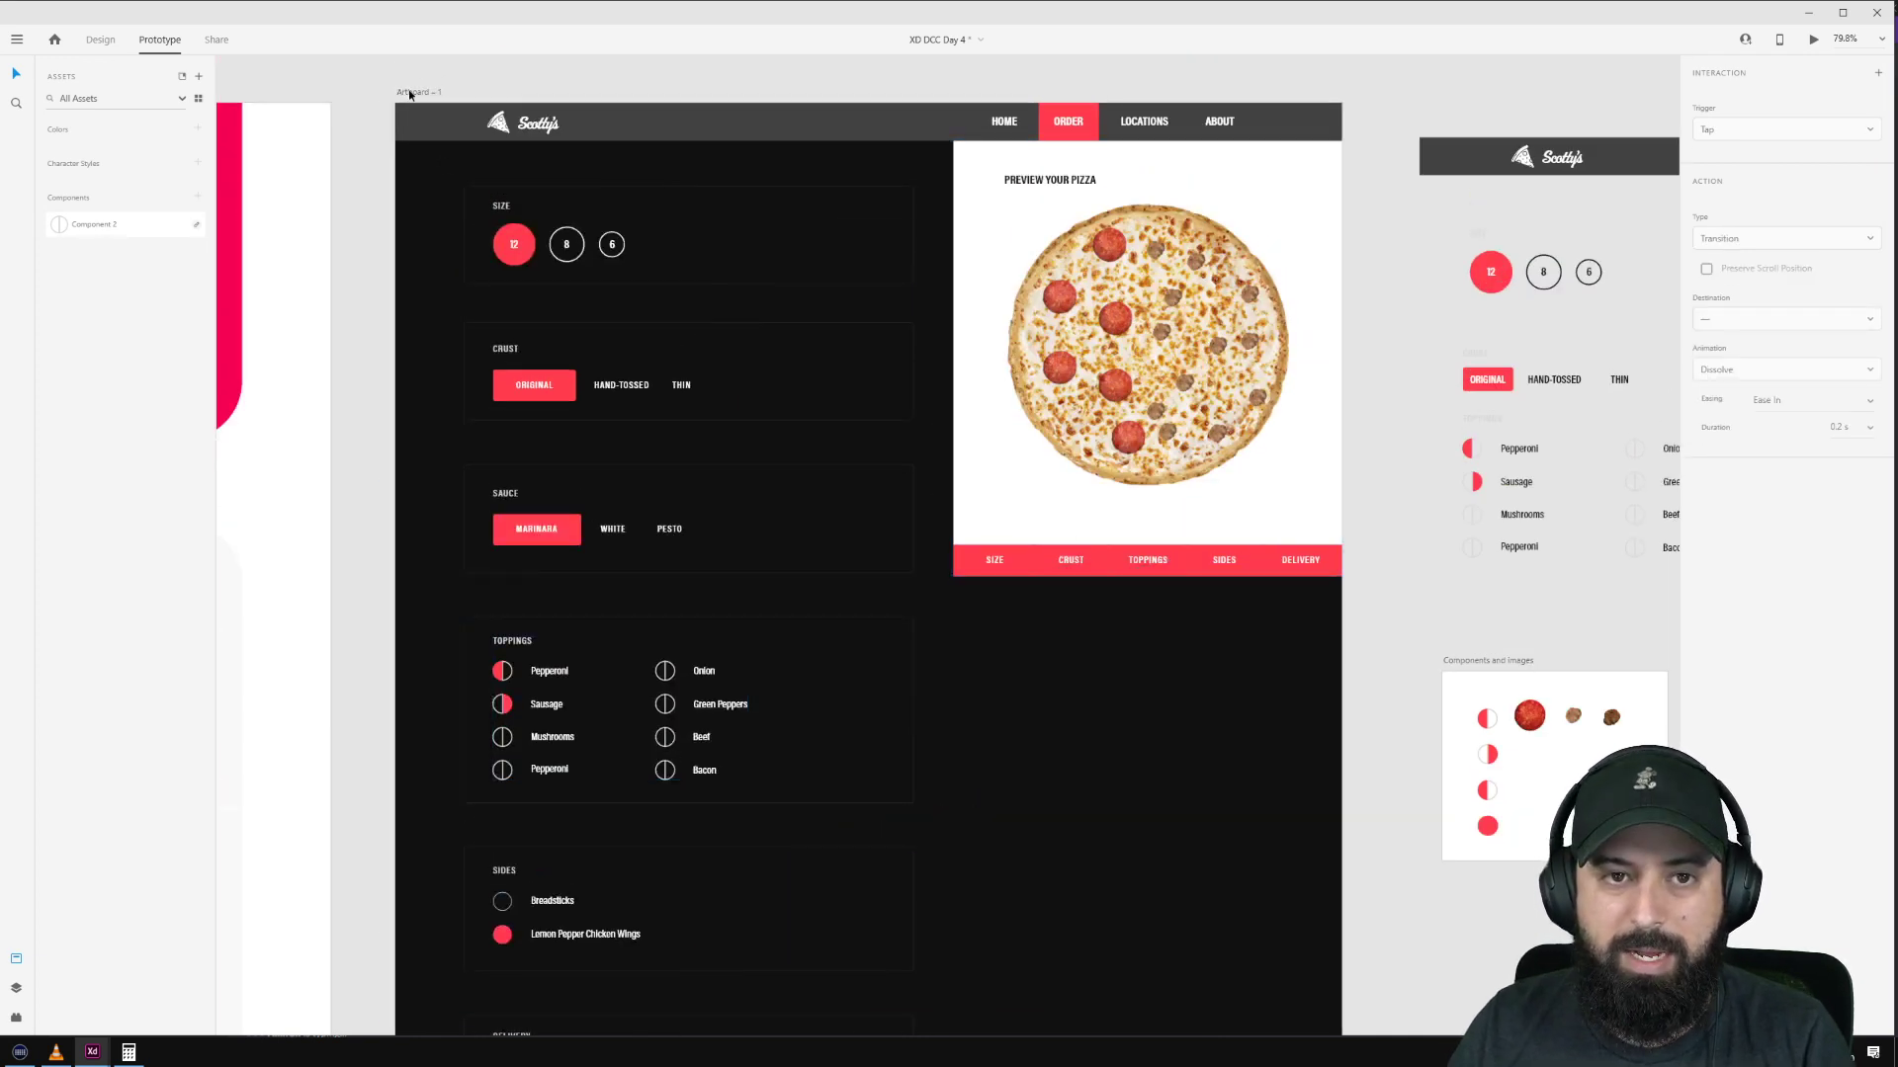
left_click(410, 93)
left_click(99, 40)
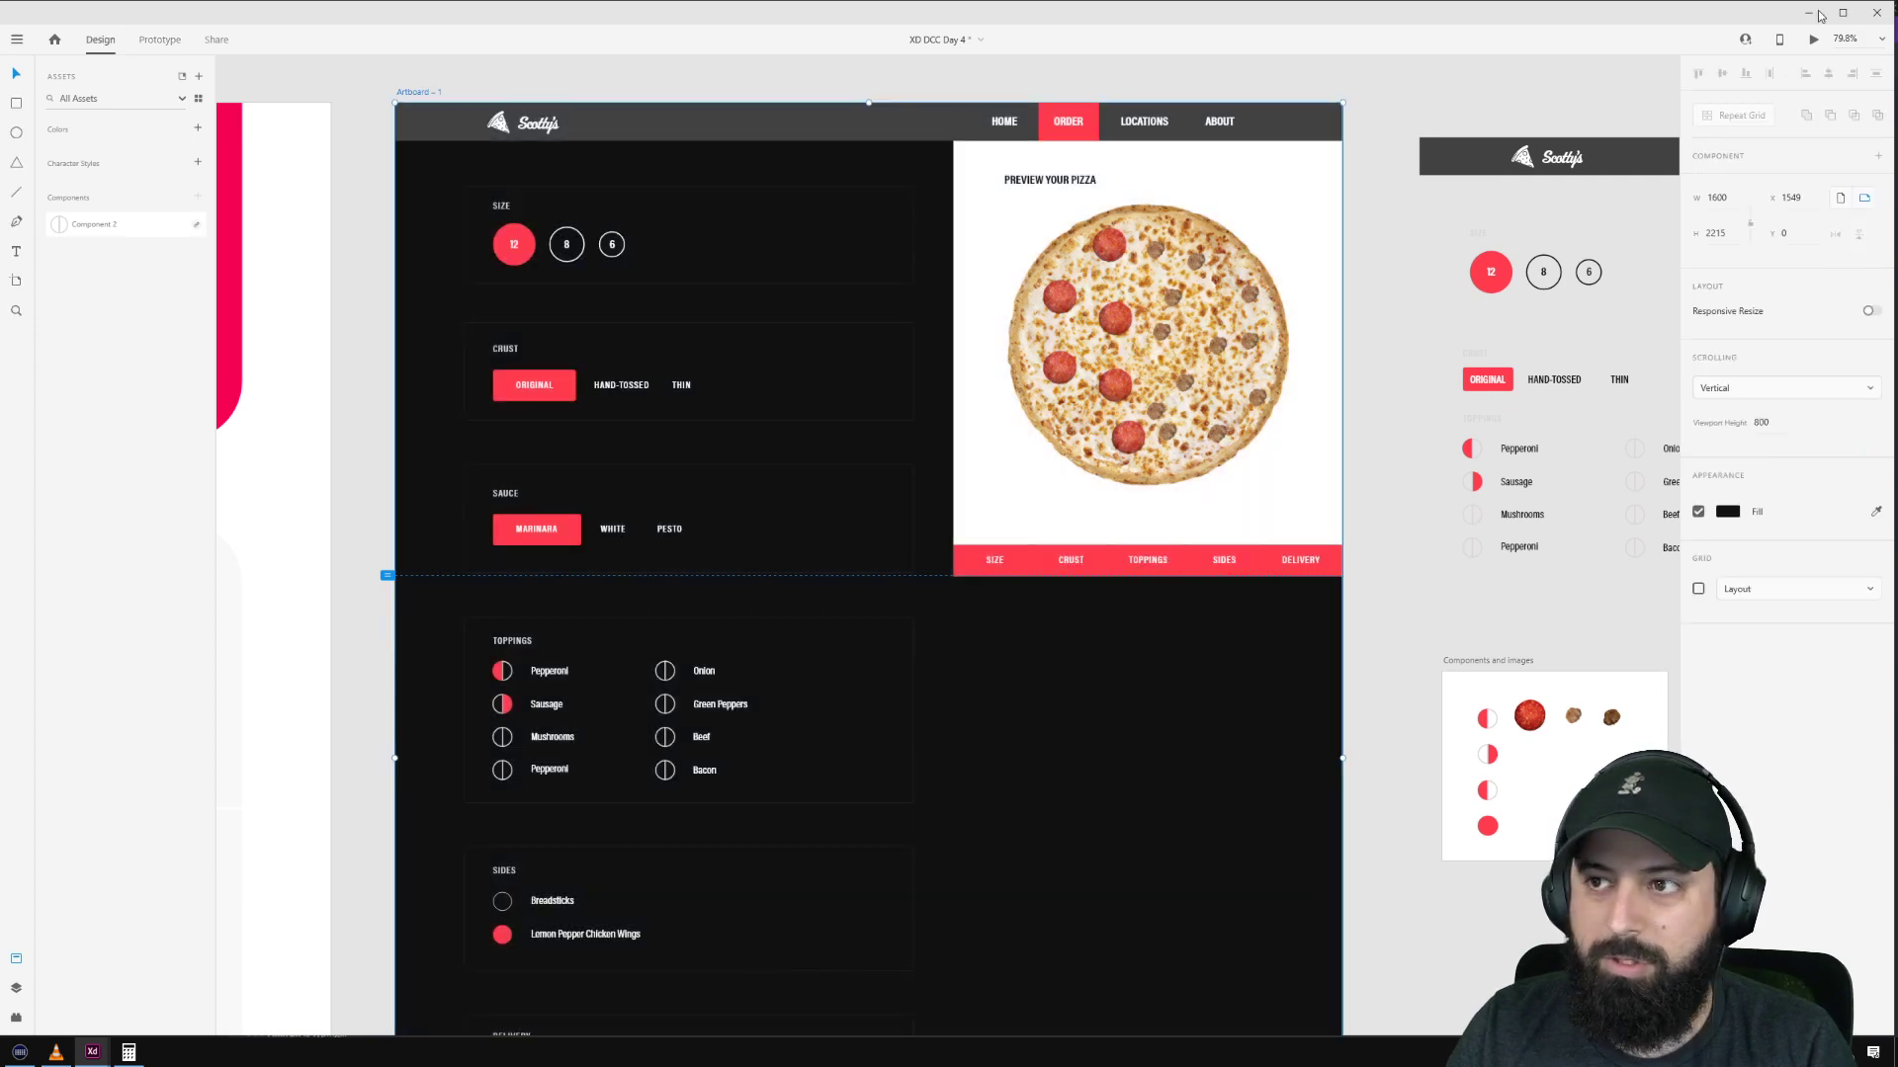
left_click(1813, 39)
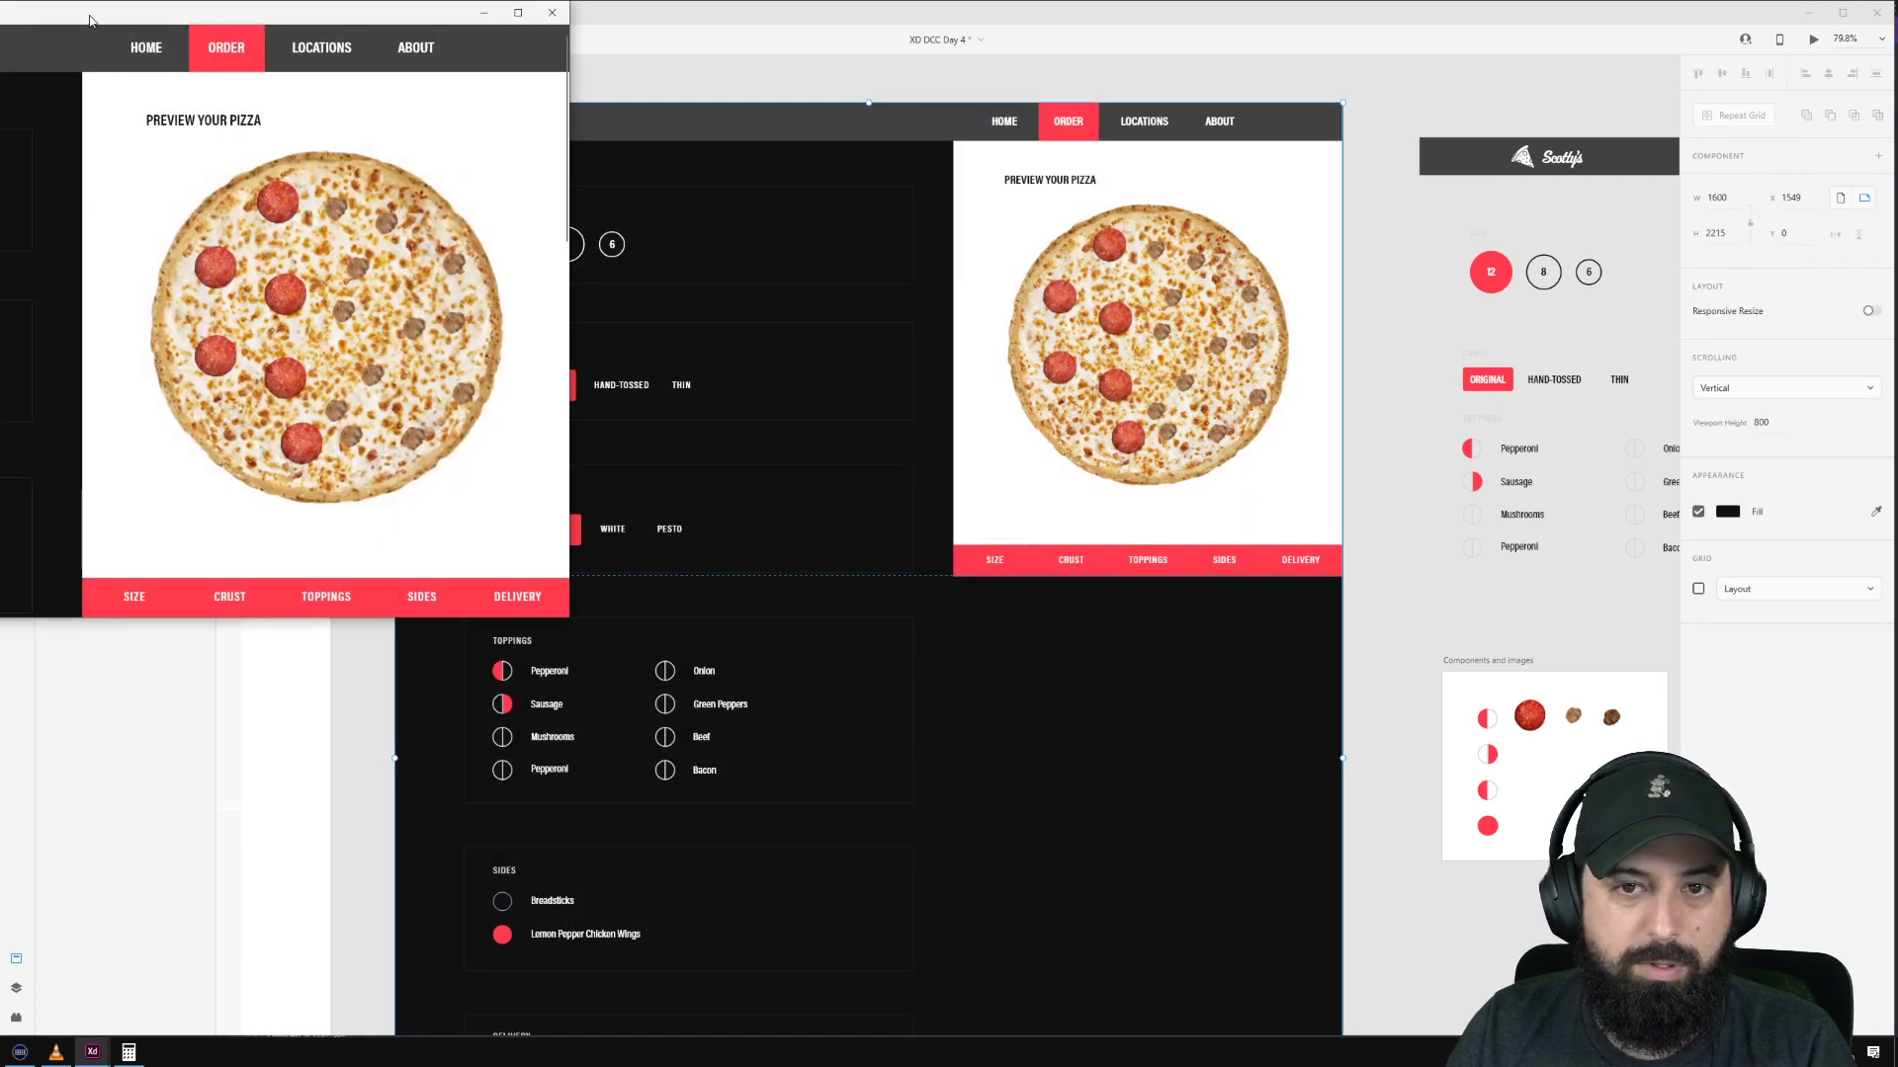
left_click_drag(89, 20, 943, 93)
left_click(1485, 63)
left_click_drag(1485, 64, 815, 903)
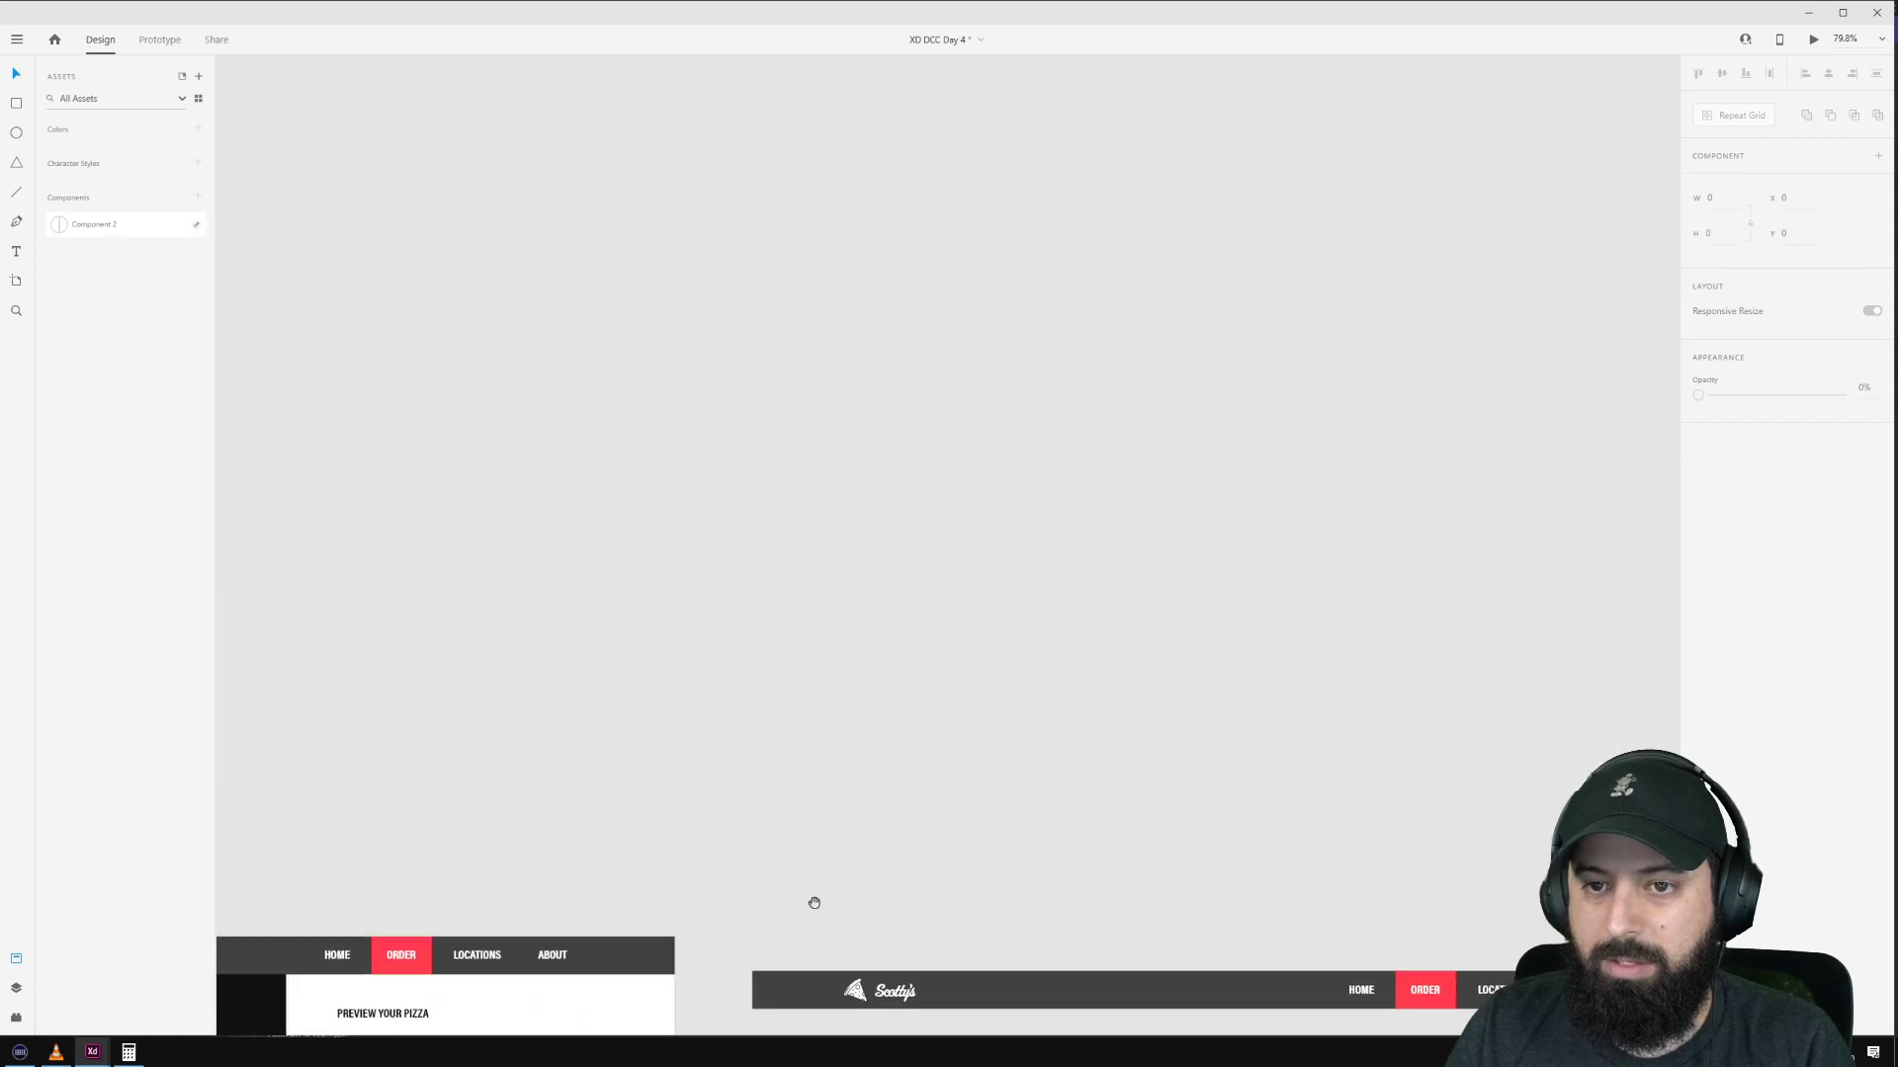
mouse_move(92, 1052)
left_click(185, 1003)
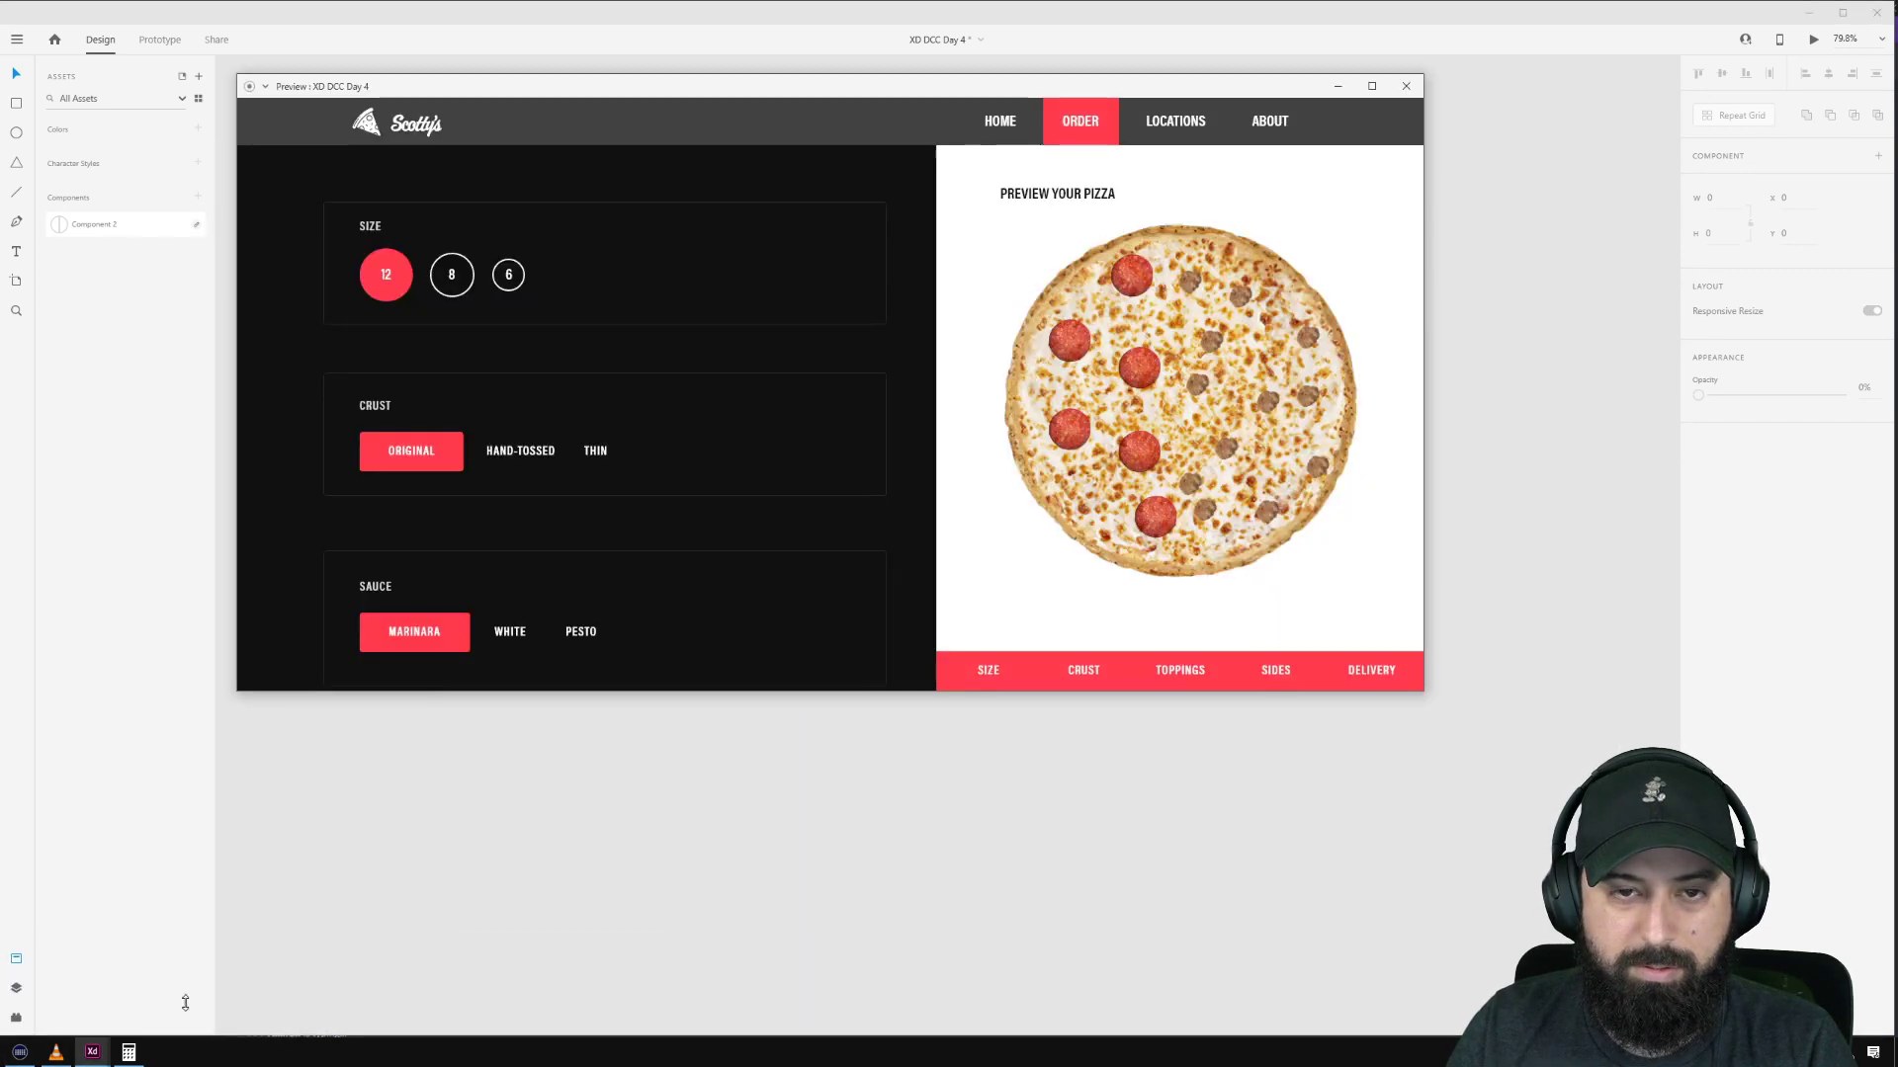
left_click_drag(439, 86, 532, 129)
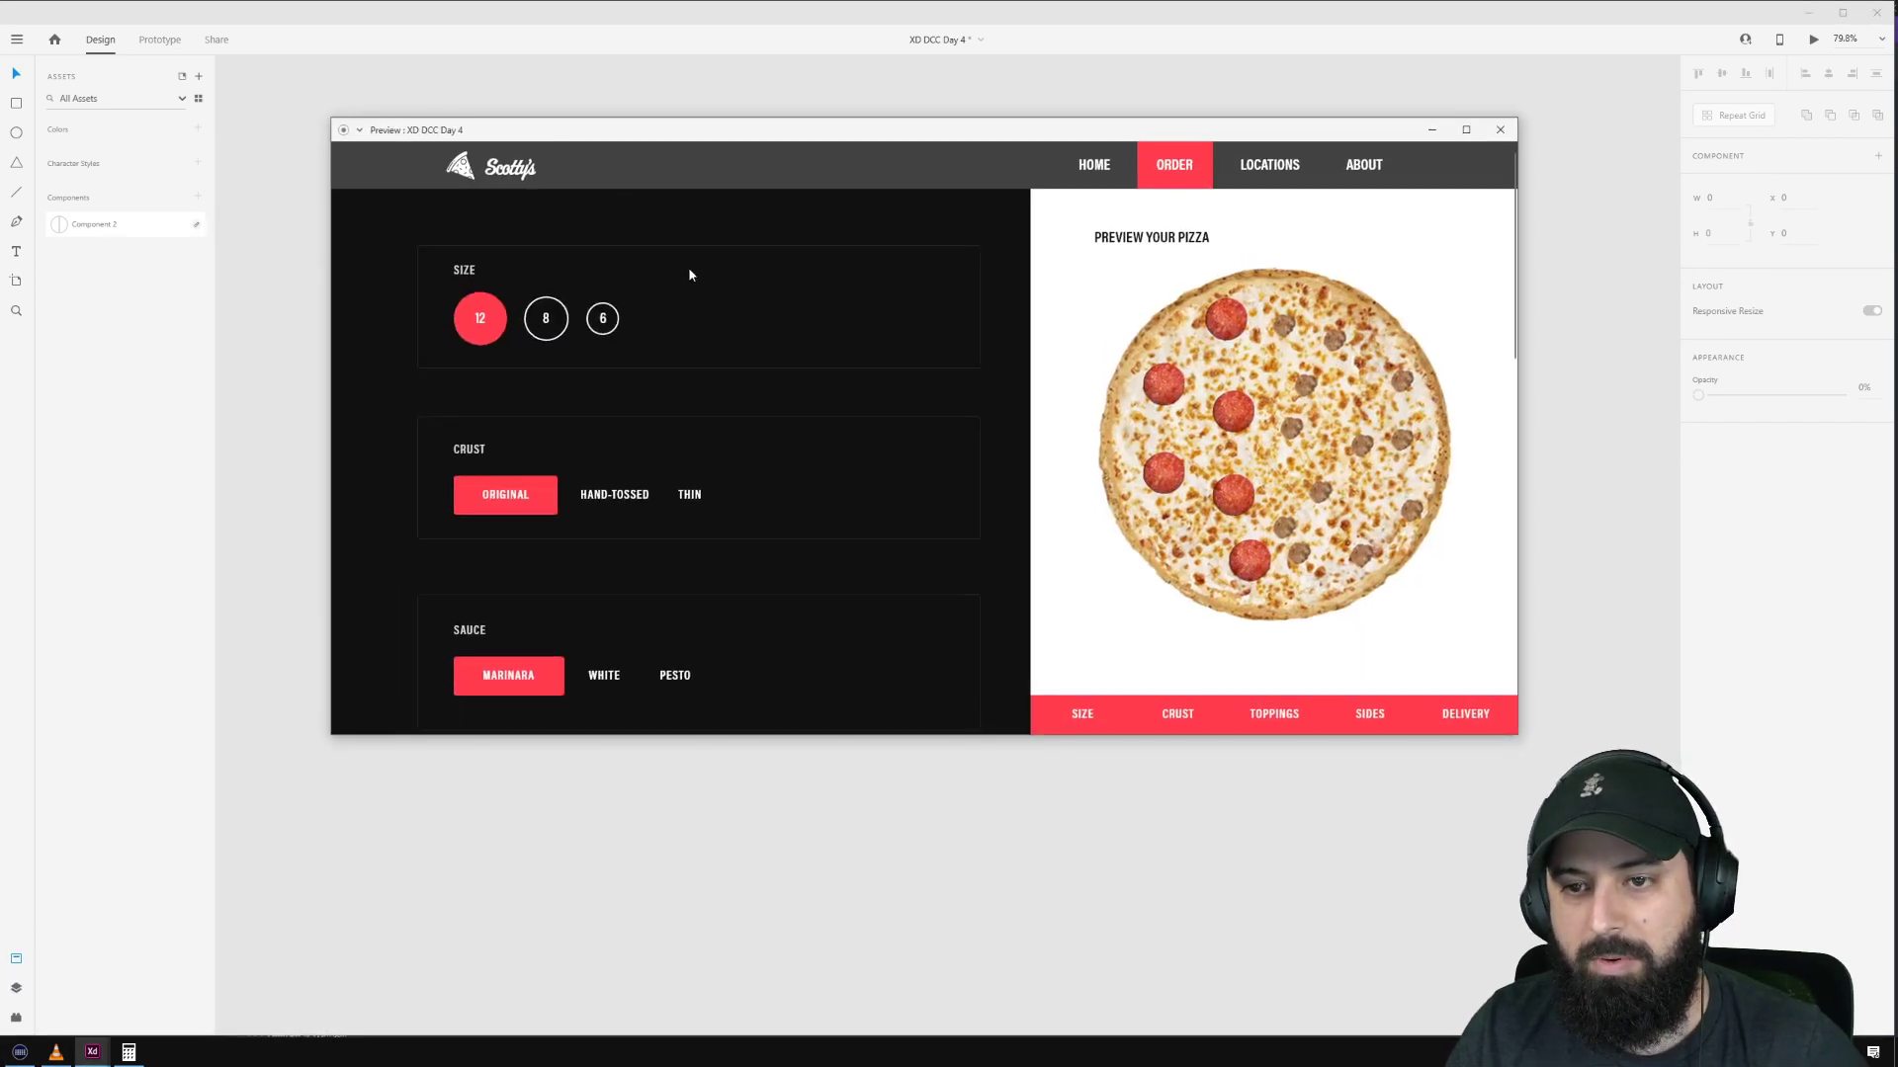
Step: Test the SIZE scroll link in the preview, starting from the end of the page
scroll(901, 395, "down", 10)
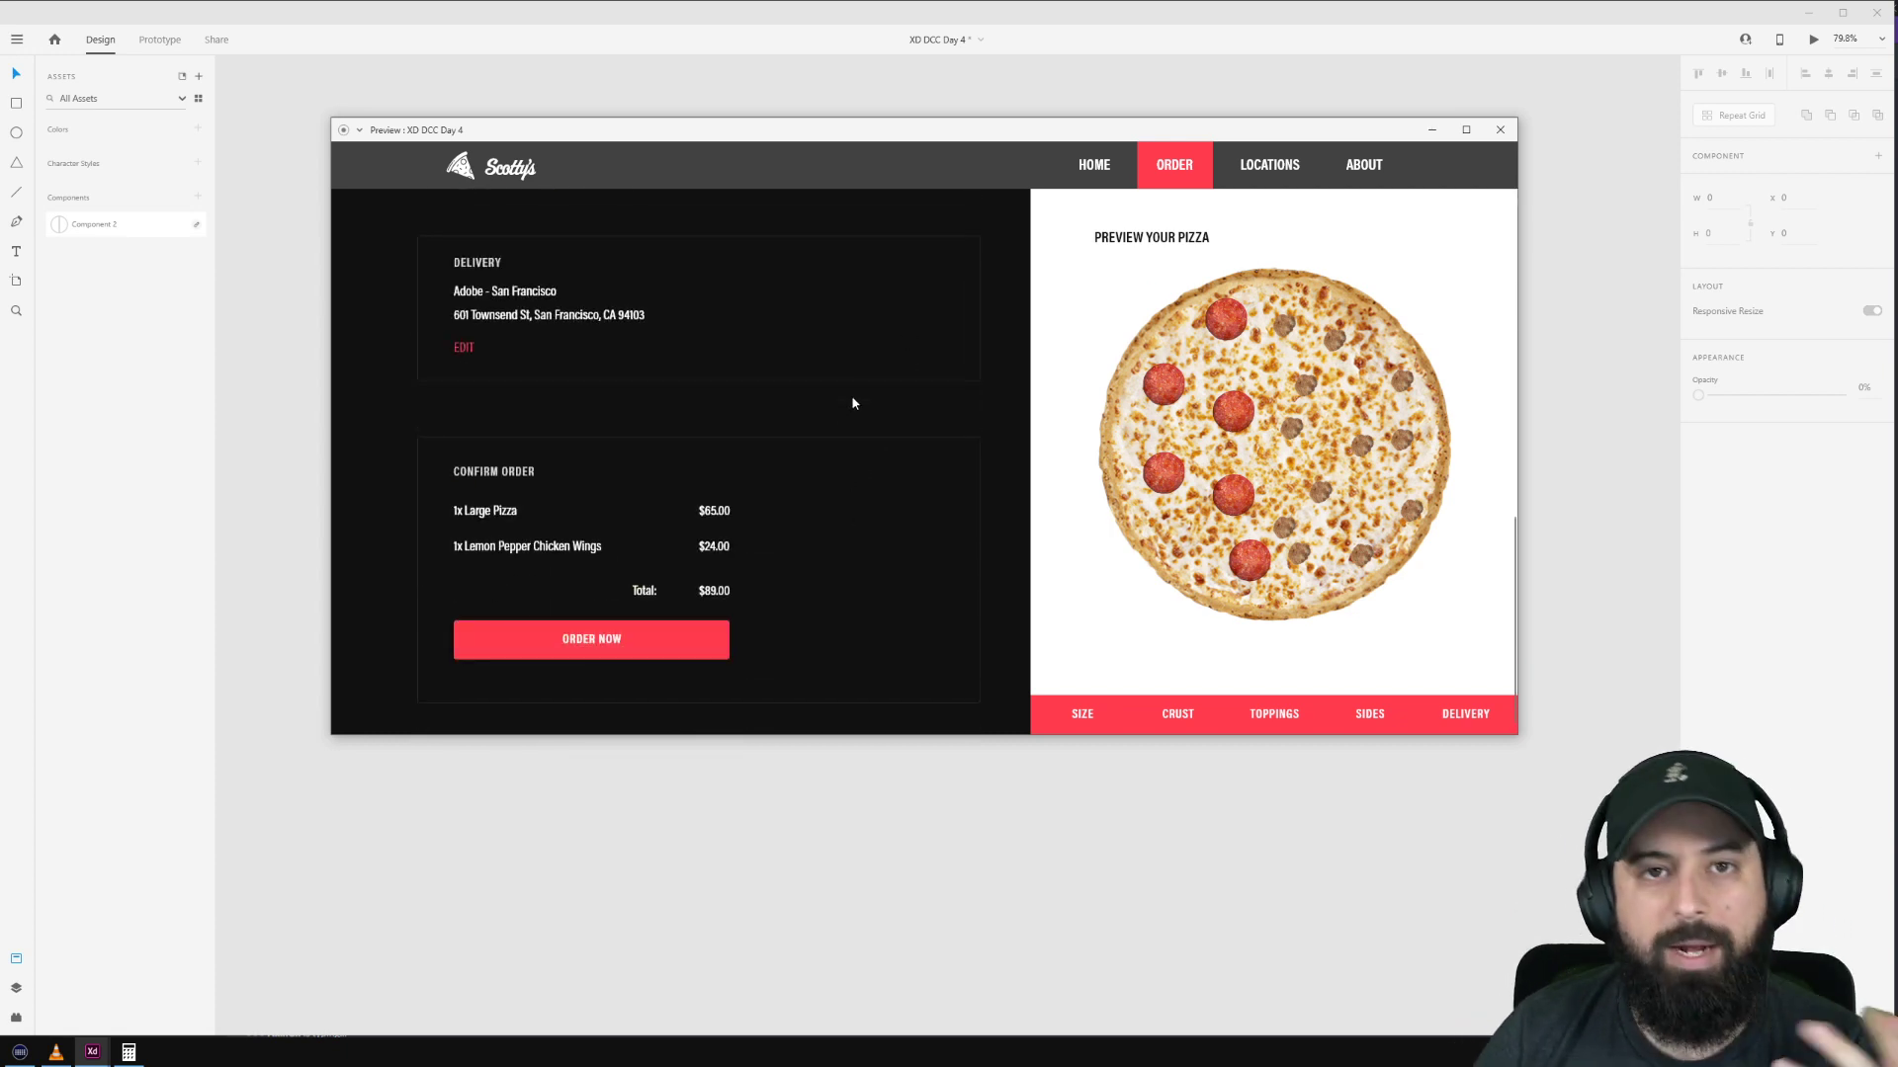
left_click(1112, 710)
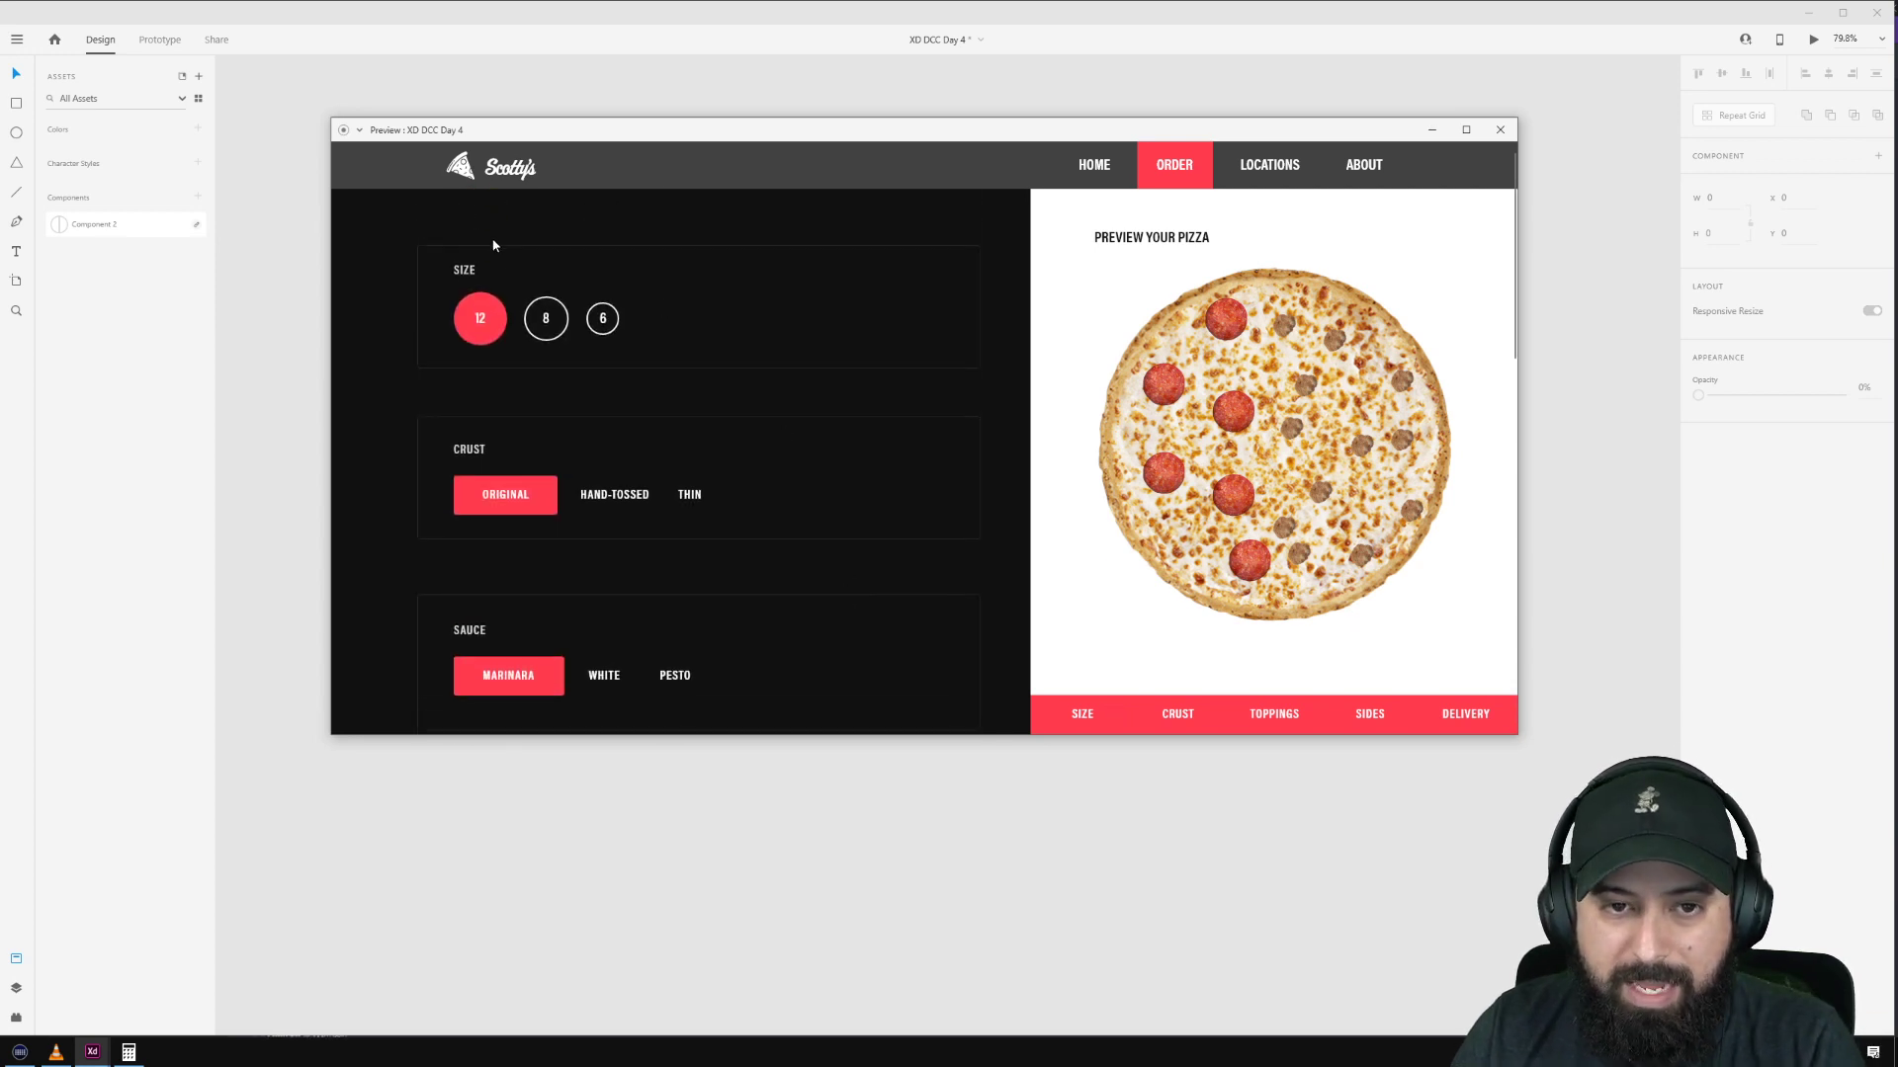
left_click(1100, 718)
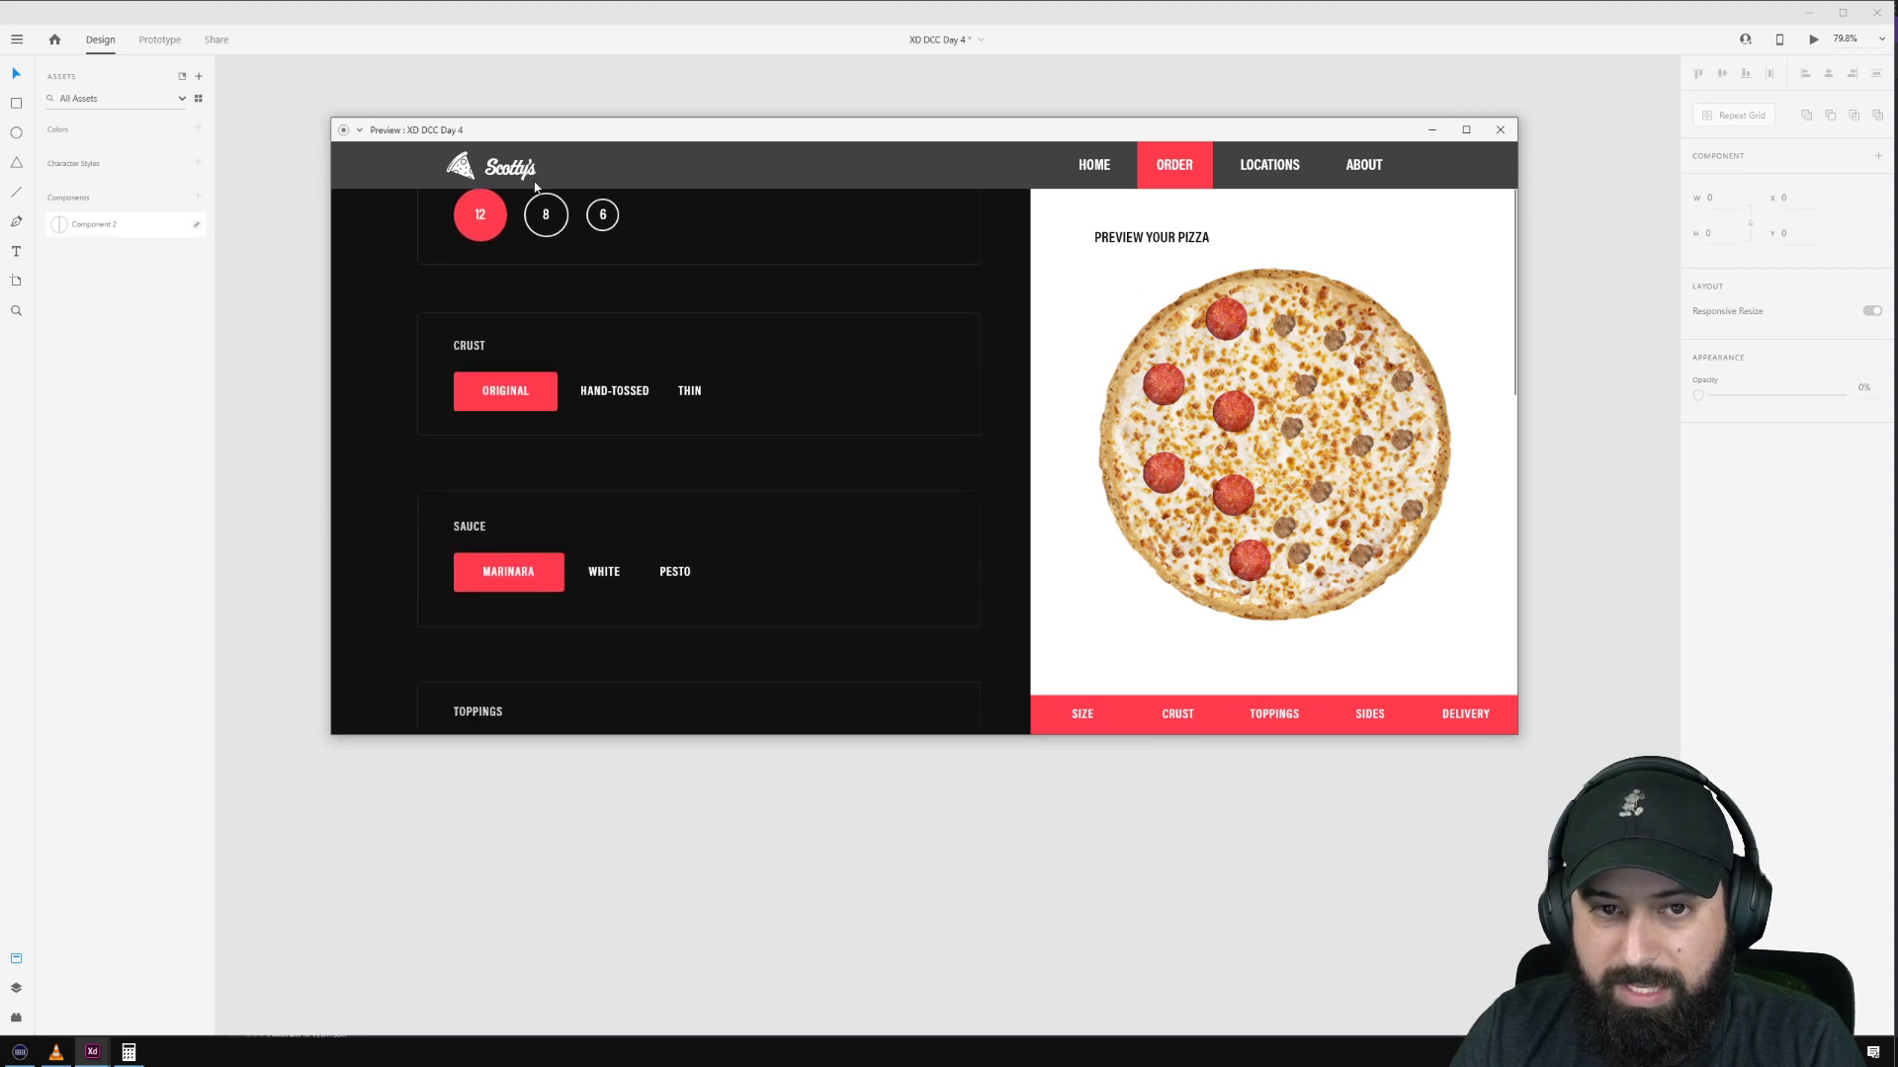
Step: Draw a borderless rectangle about 309 by 34 between the header and the SIZE box, filled with the page's dark background colour
left_click(288, 277)
scroll(525, 510, "down", 10)
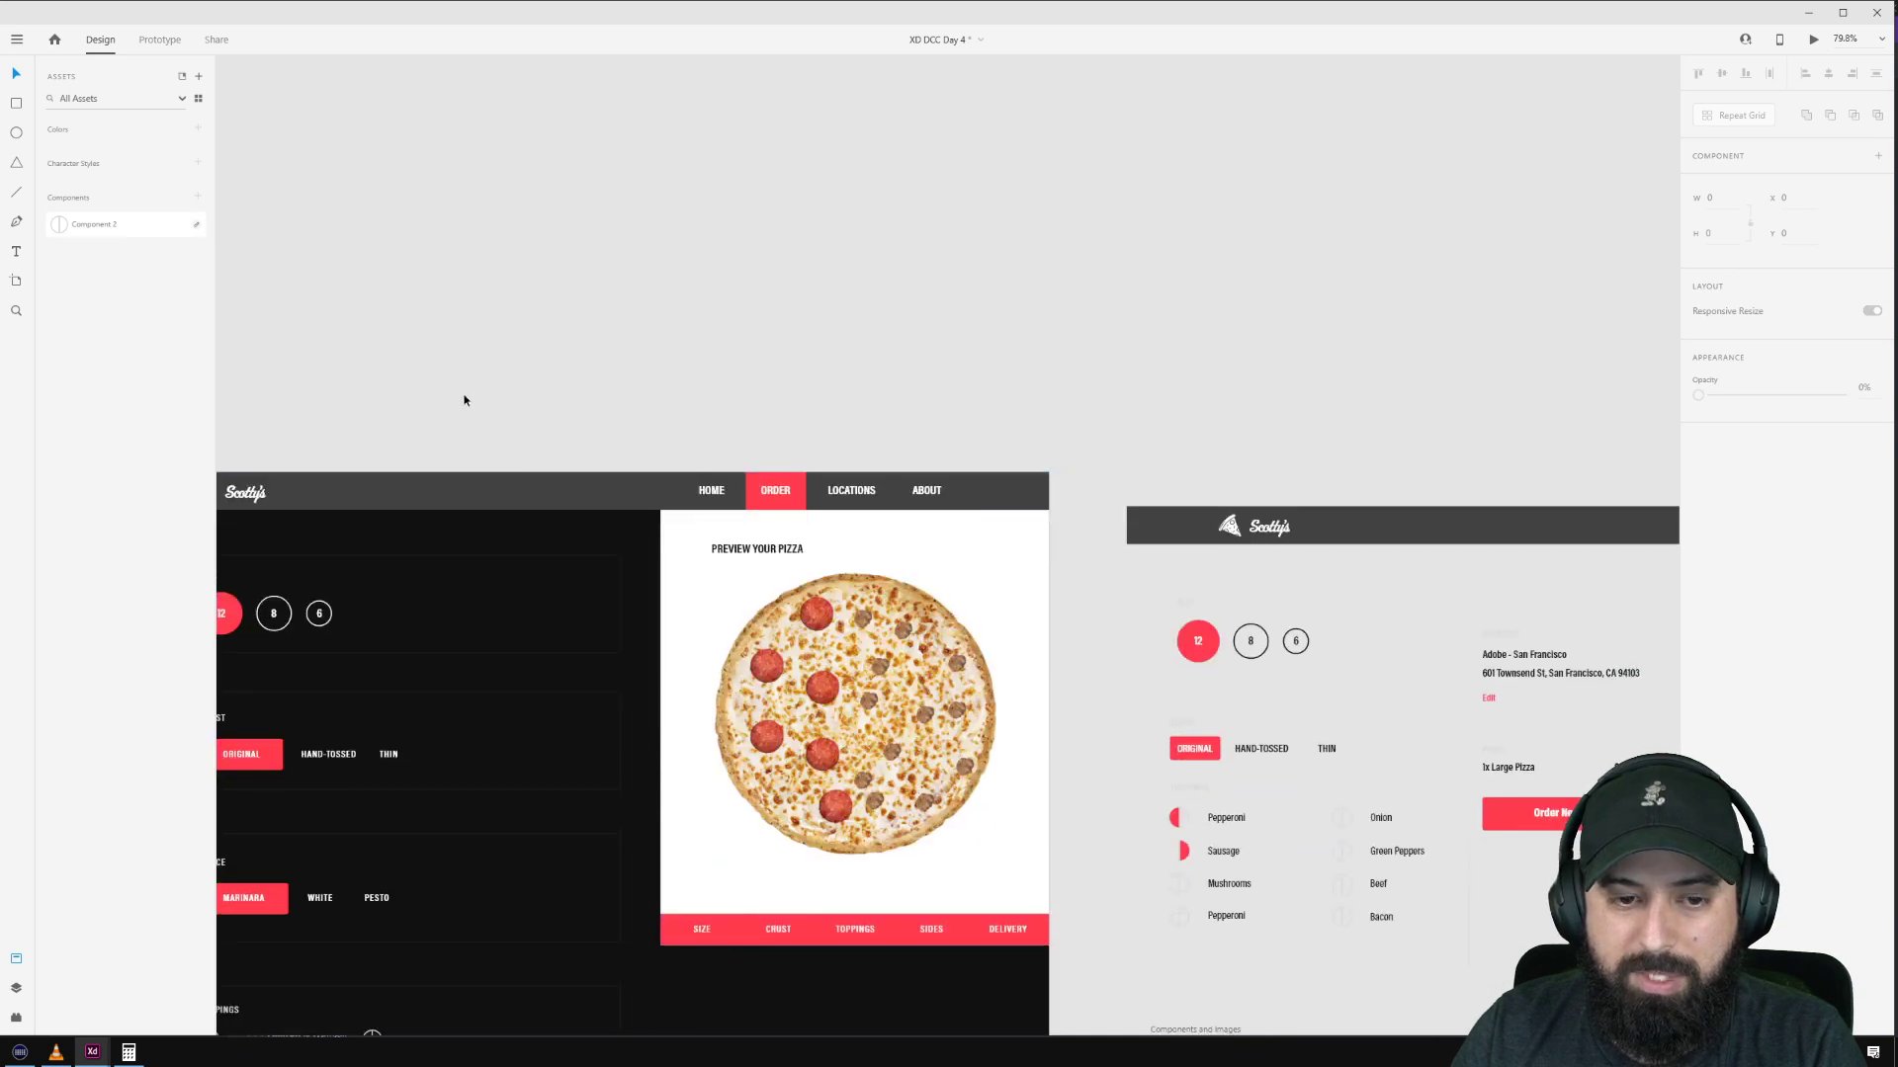
scroll(641, 425, "up", 3)
key("r")
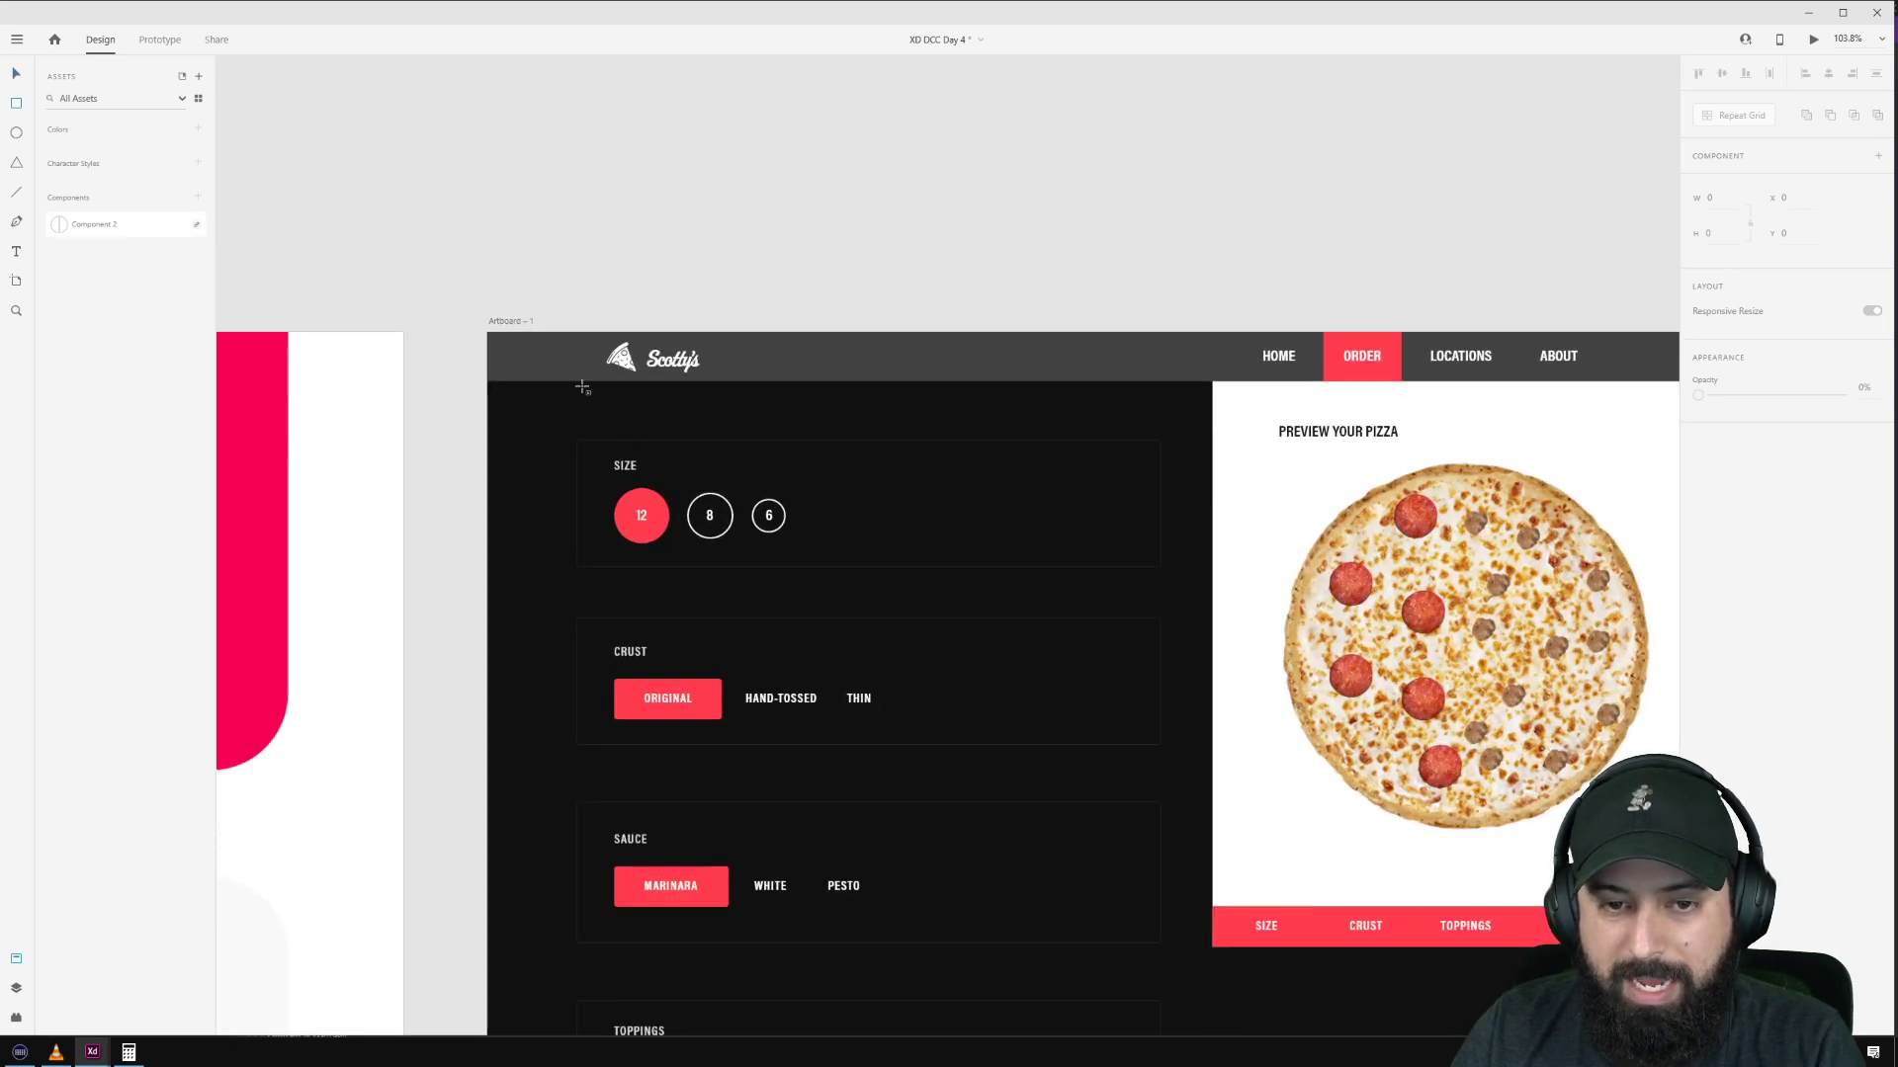
left_click_drag(576, 383, 815, 409)
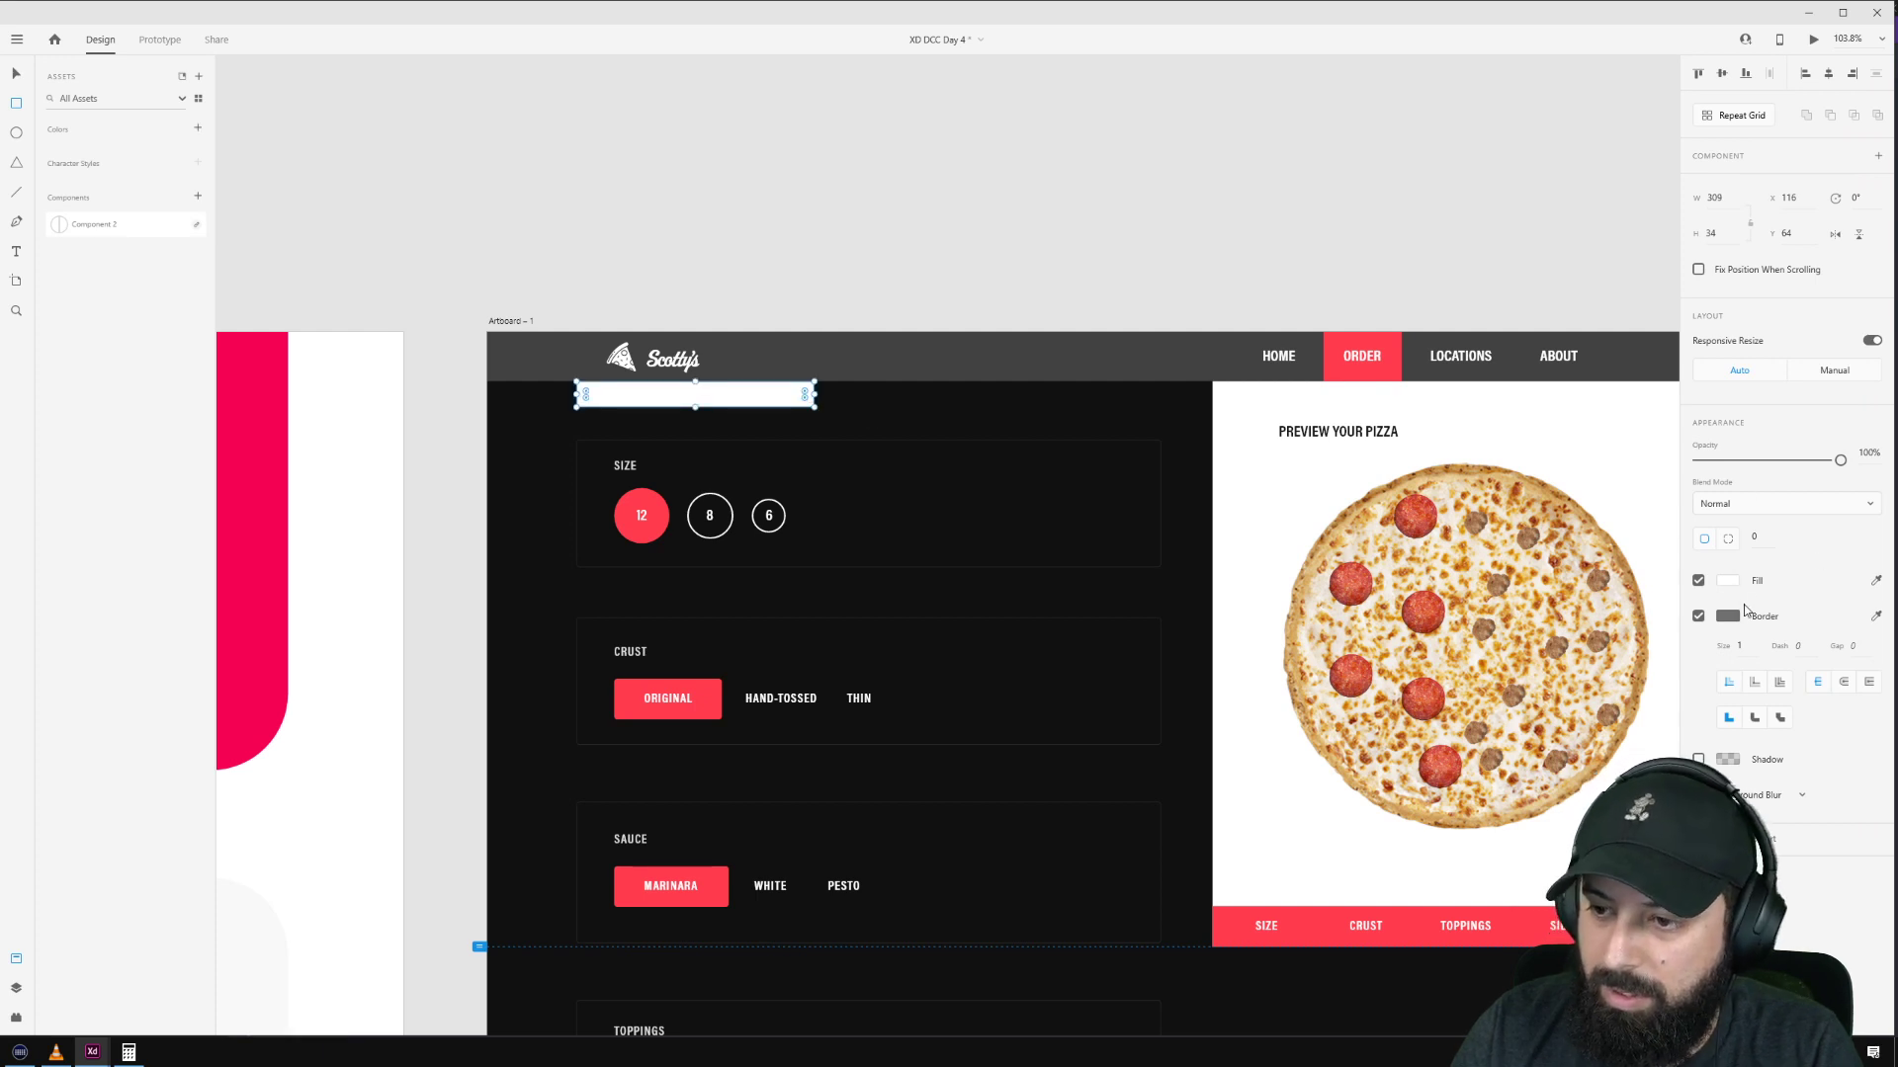
left_click(1698, 616)
left_click(1875, 581)
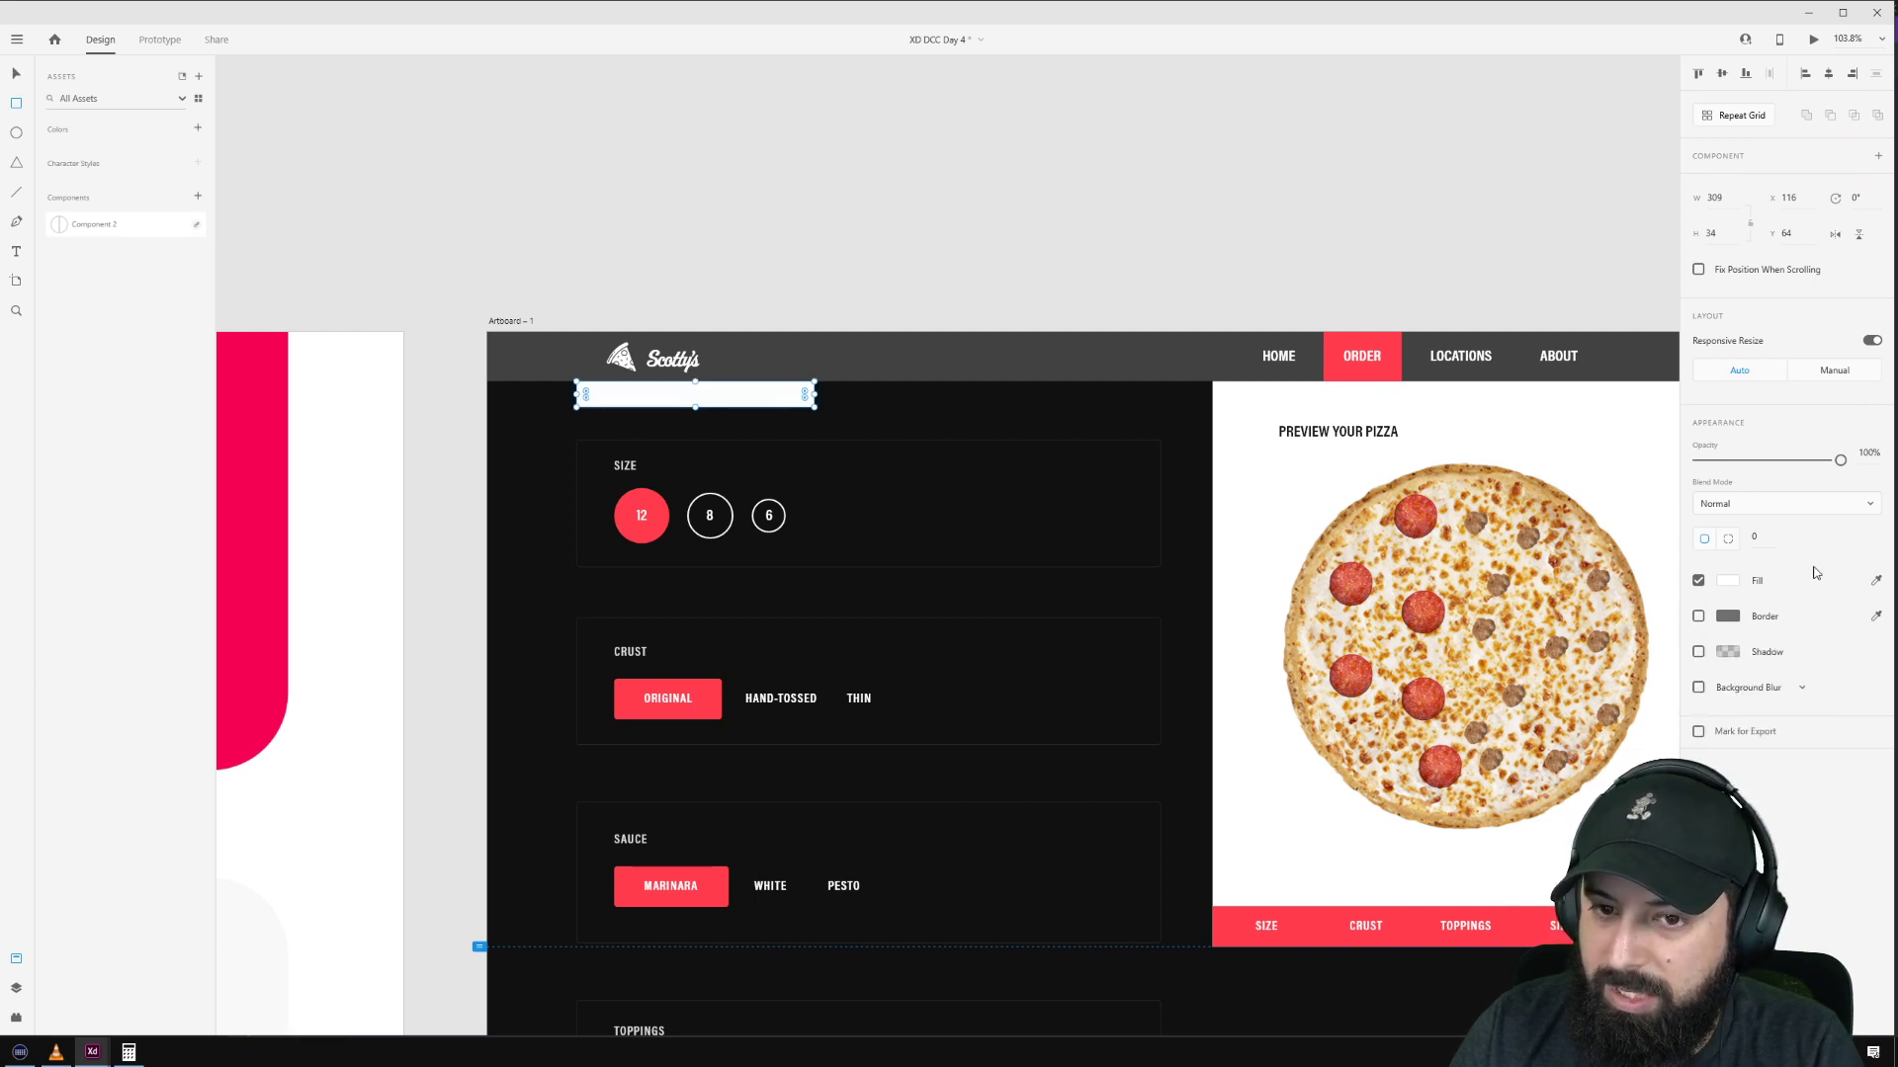
left_click(1020, 407)
key("v")
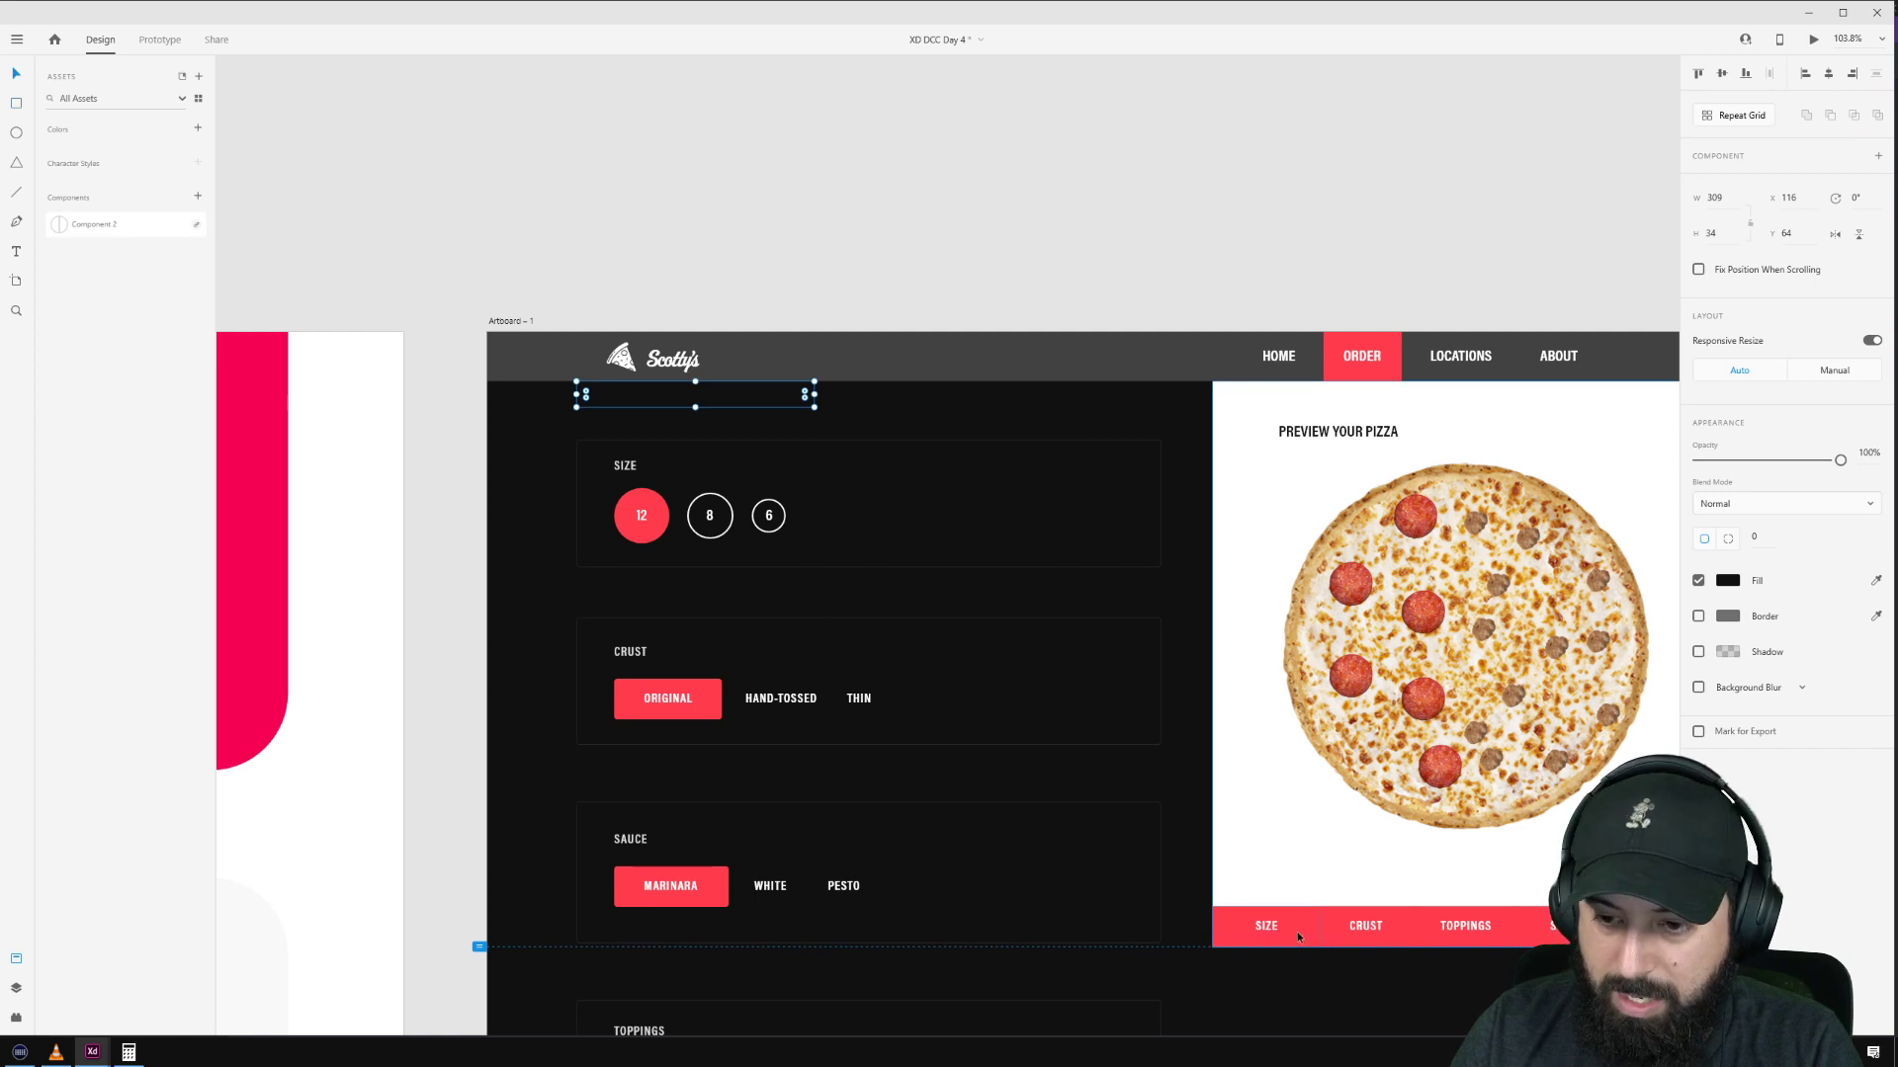
Step: Retarget the SIZE button's Scroll To interaction to the small dark rectangle just below the header
left_click(1302, 937)
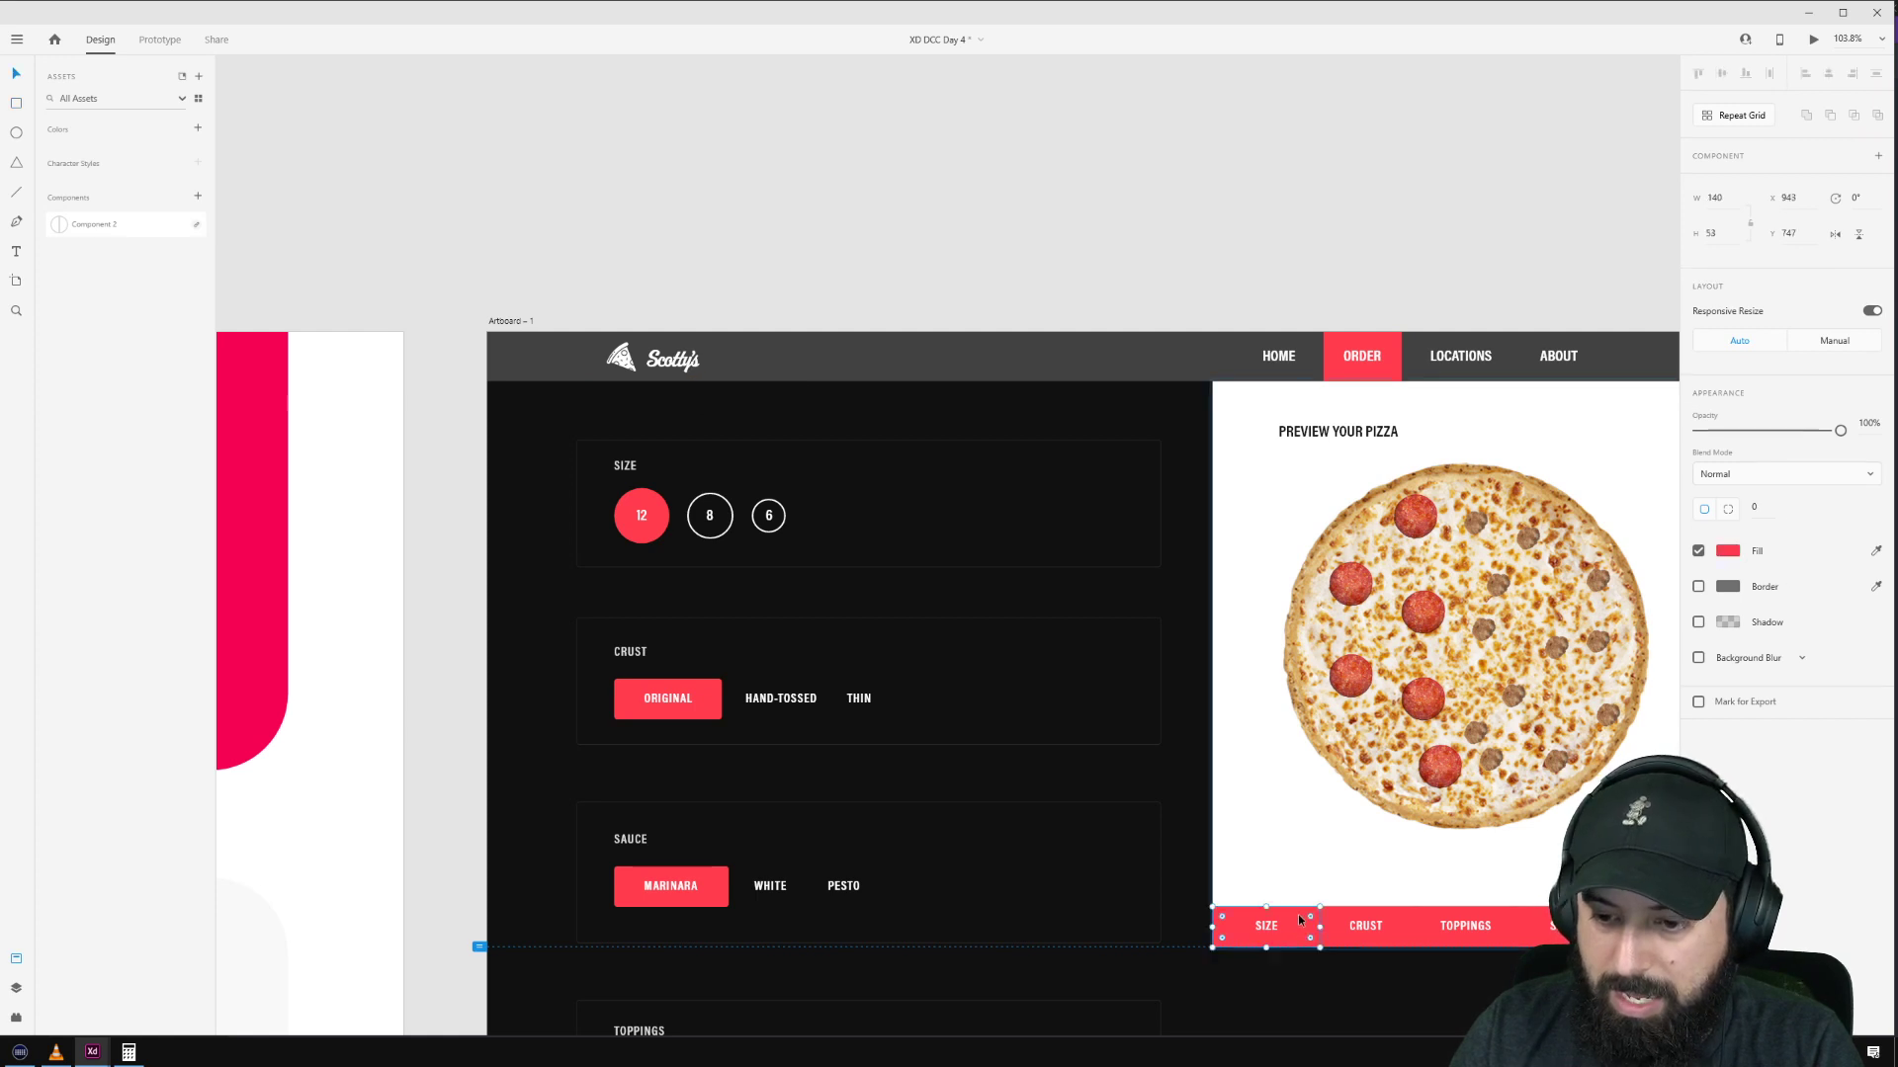
left_click(160, 40)
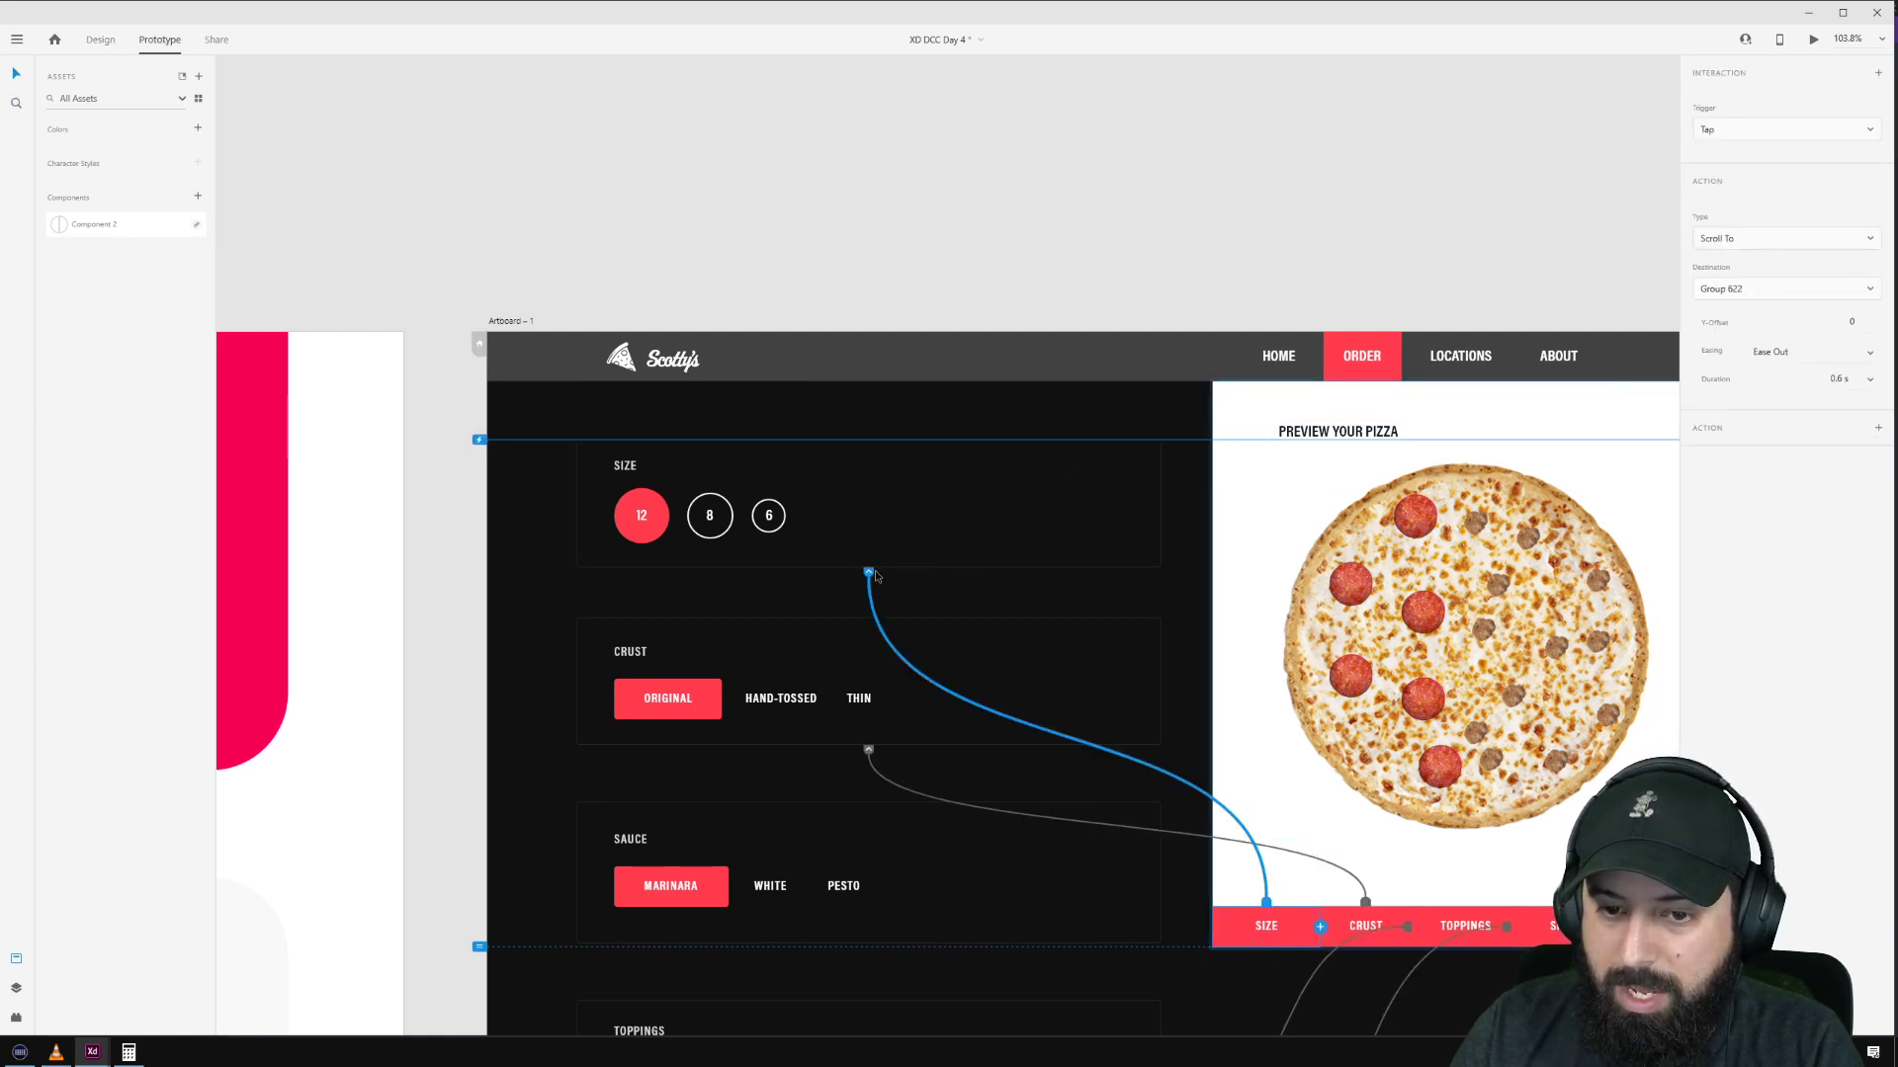
left_click_drag(870, 576, 695, 408)
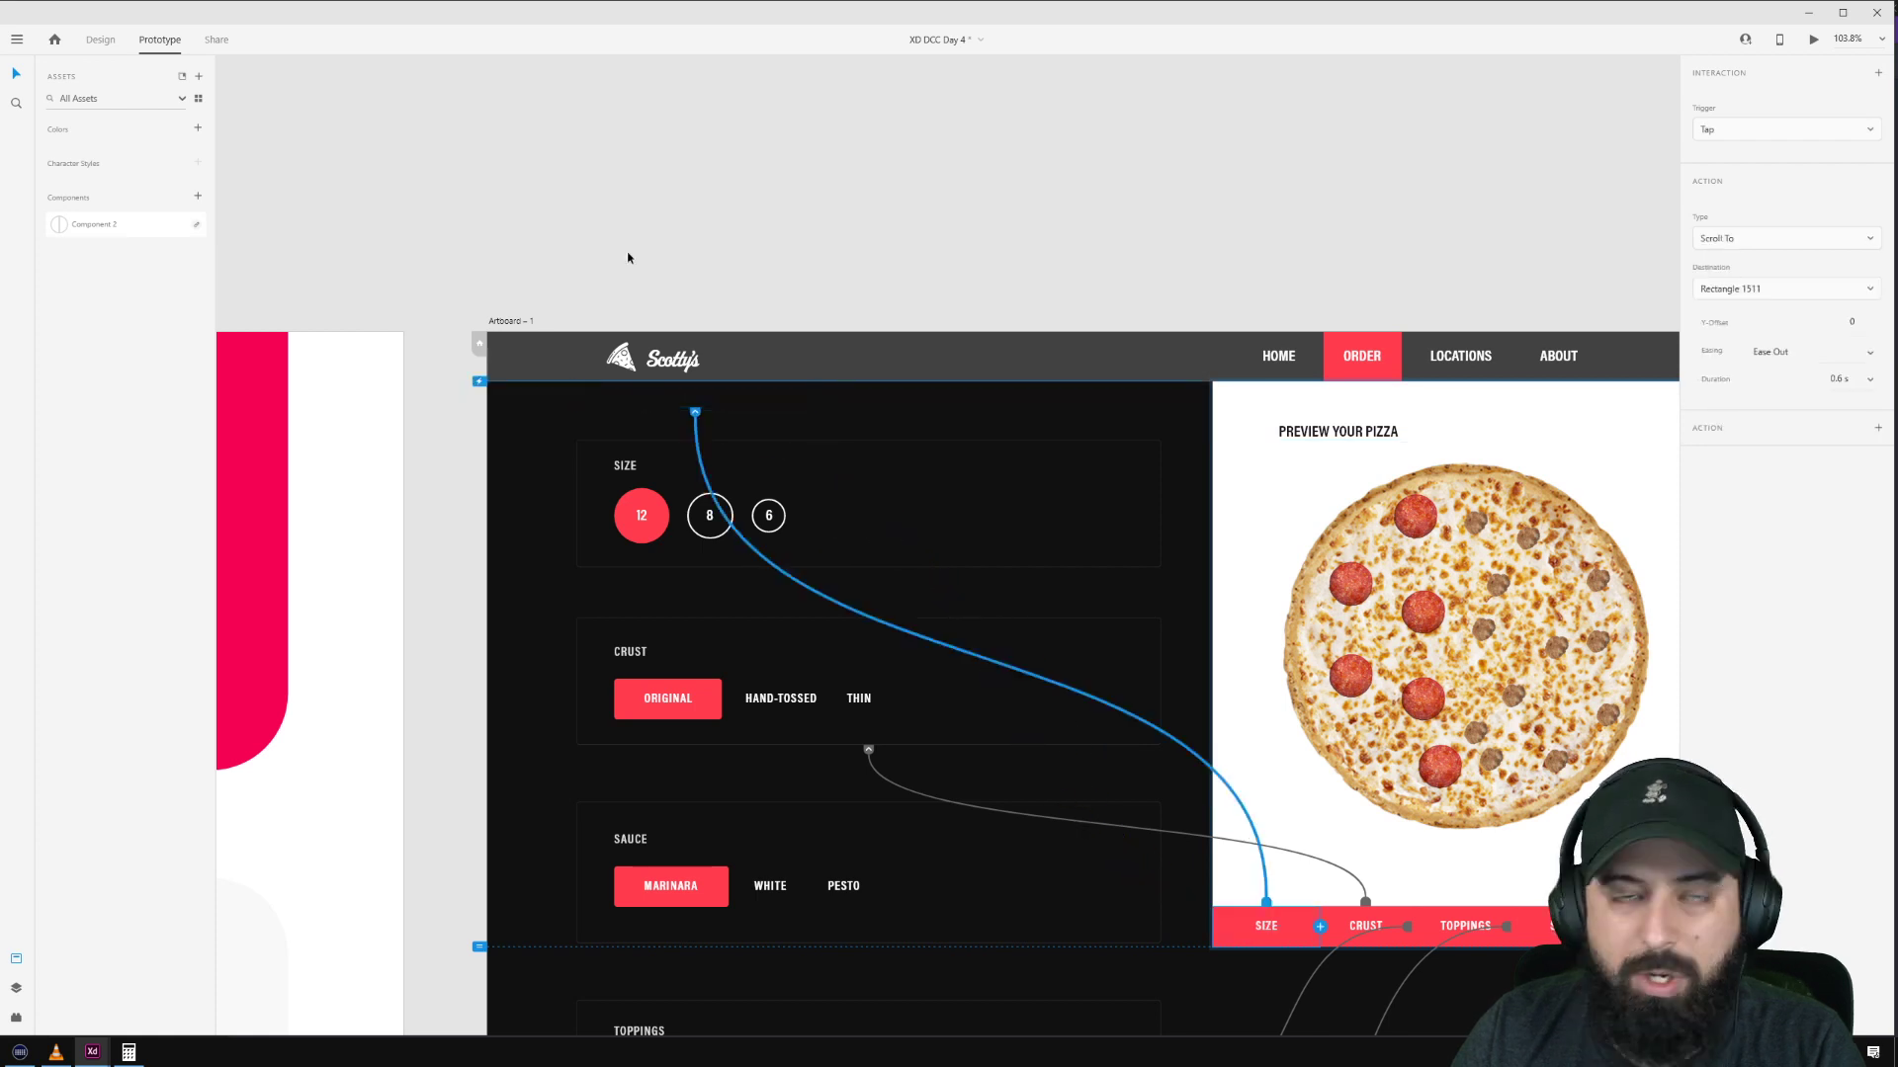
Step: Preview the order page artboard and test the SIZE scroll link from different scroll positions
left_click(506, 321)
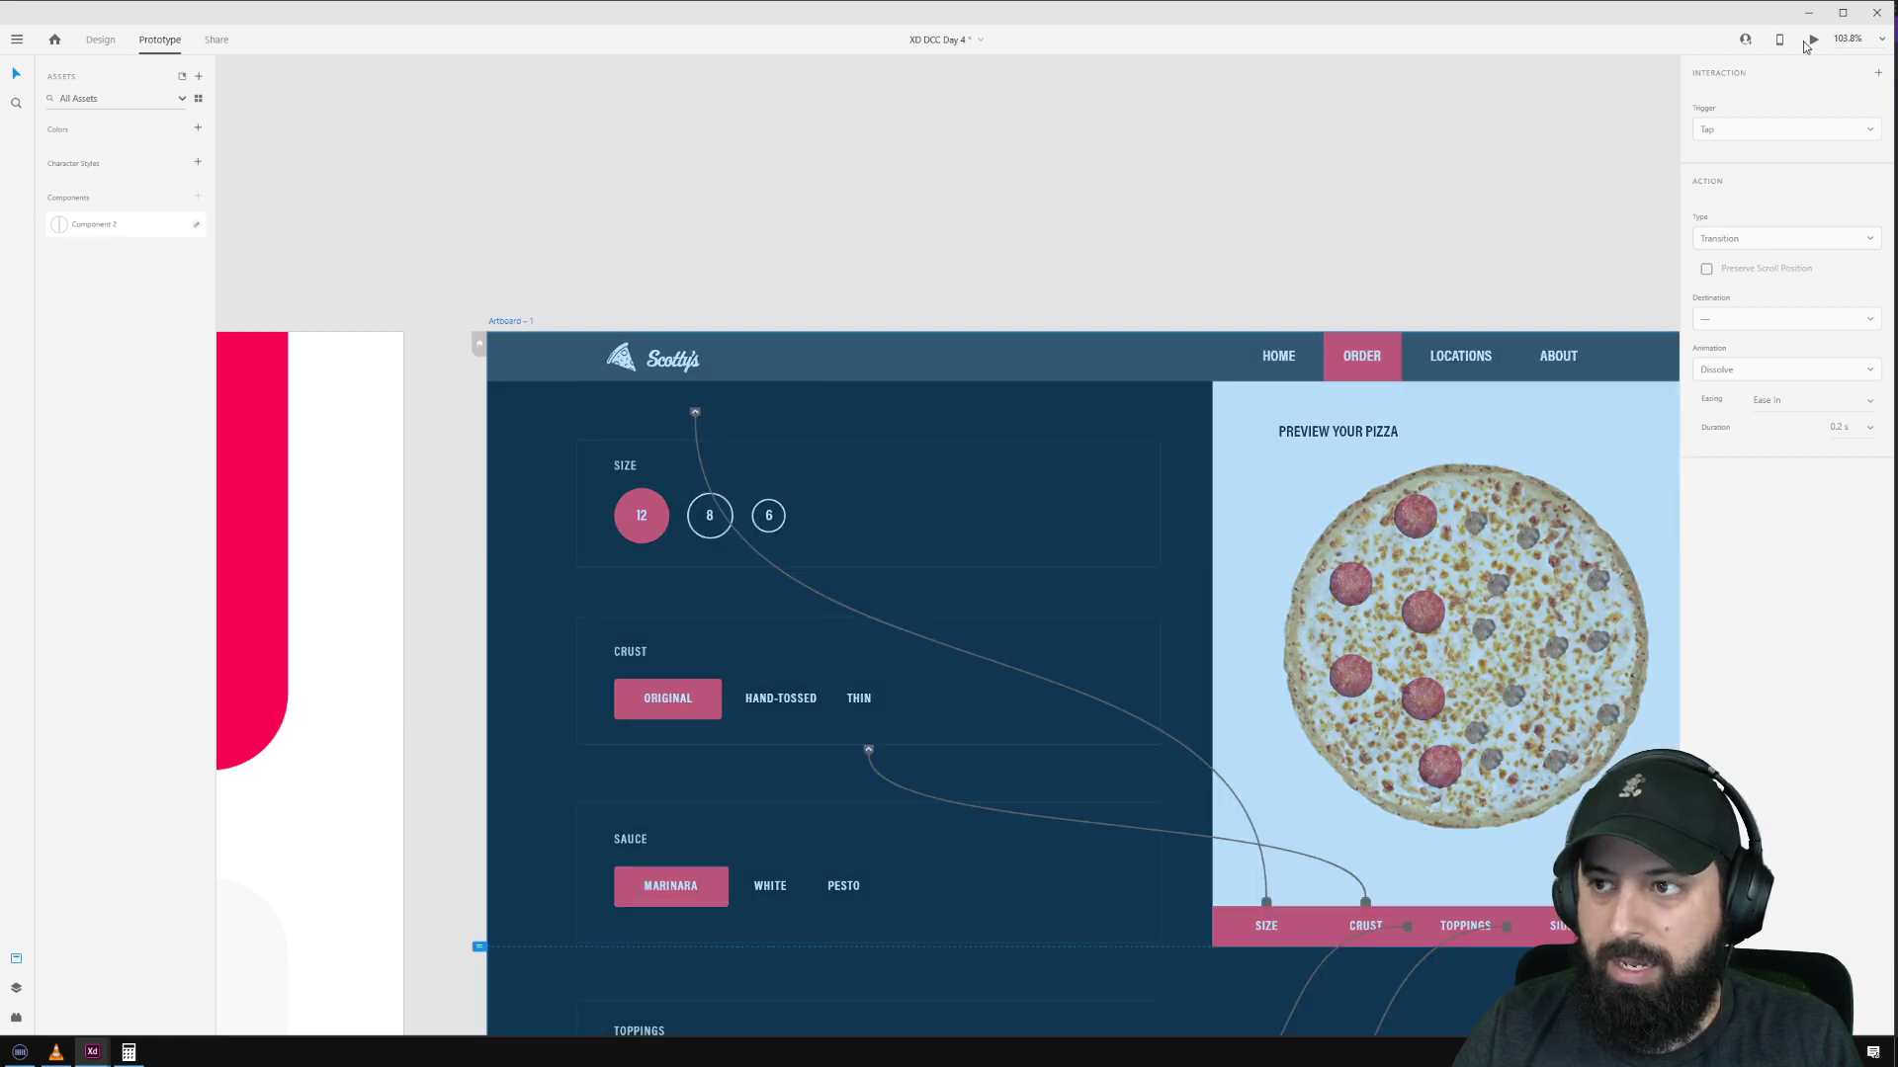
left_click(1812, 39)
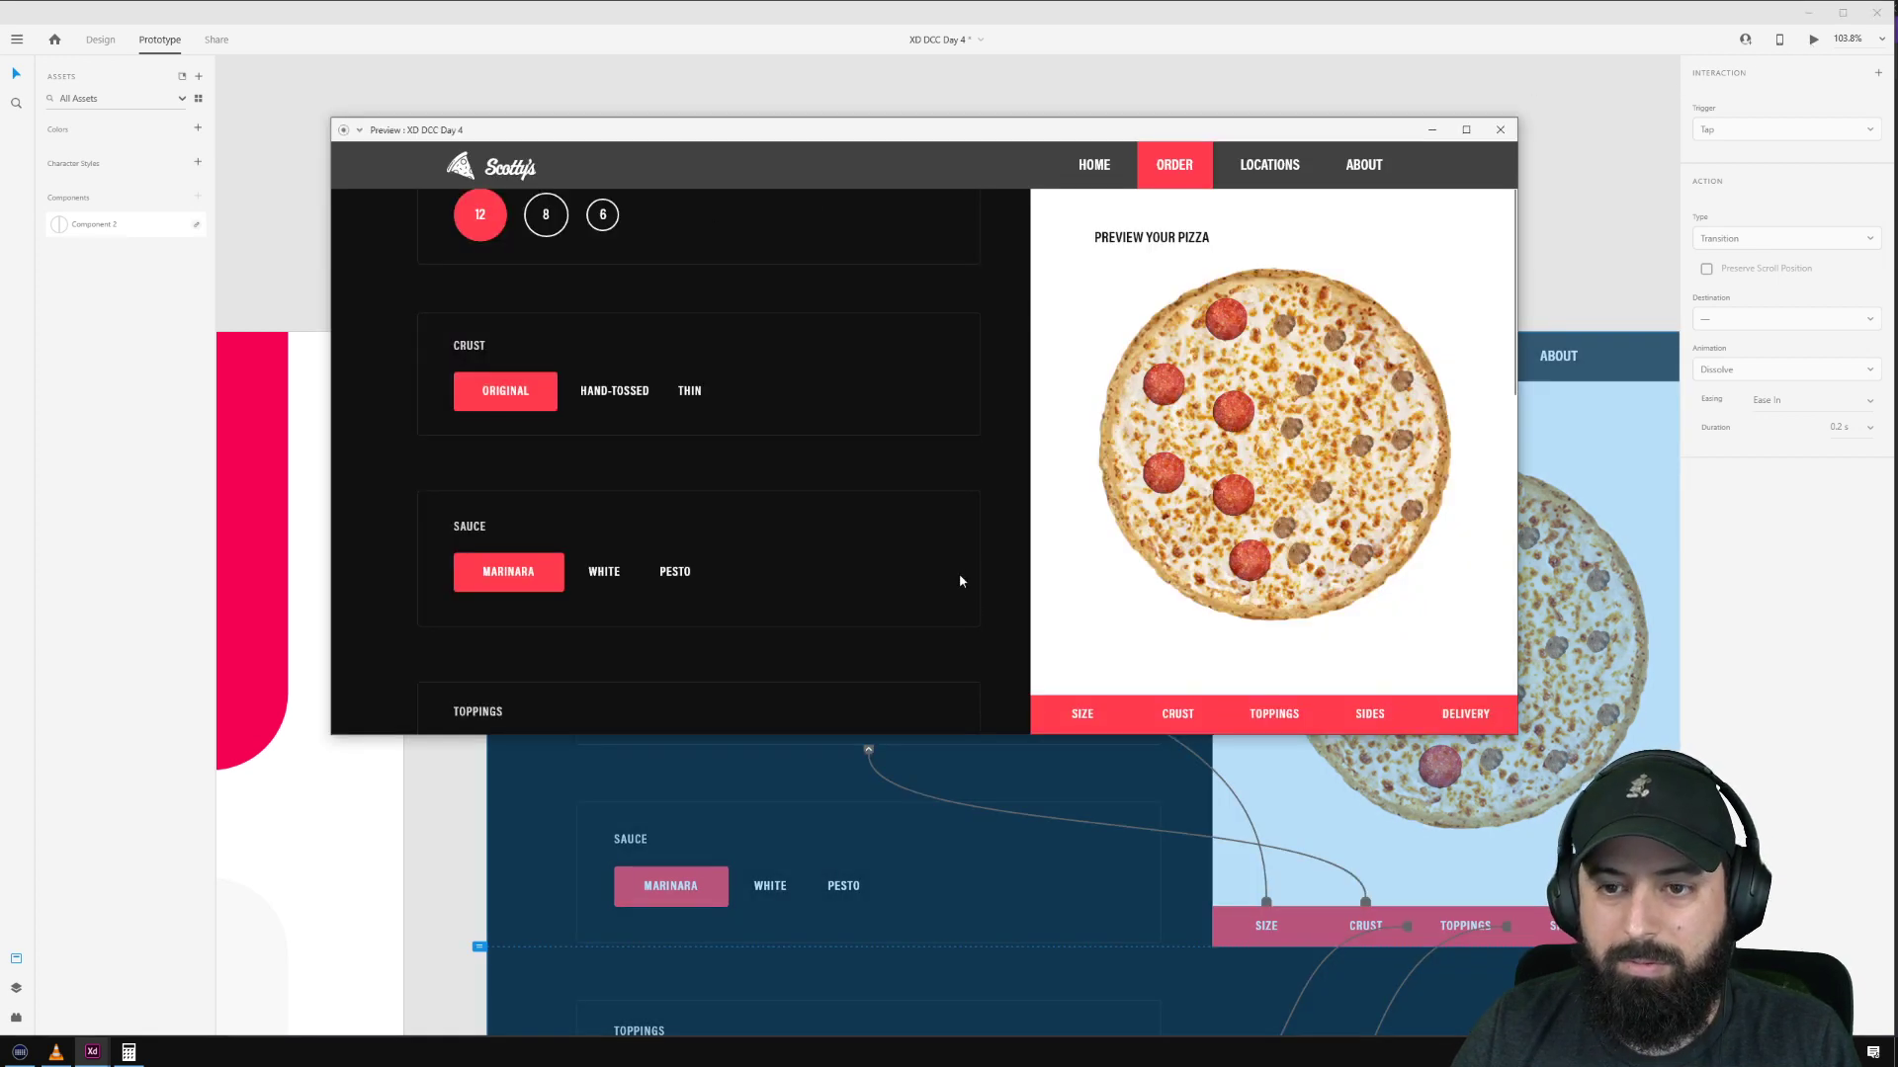
scroll(959, 574, "up", 2)
scroll(1121, 708, "down", 3)
left_click(1105, 709)
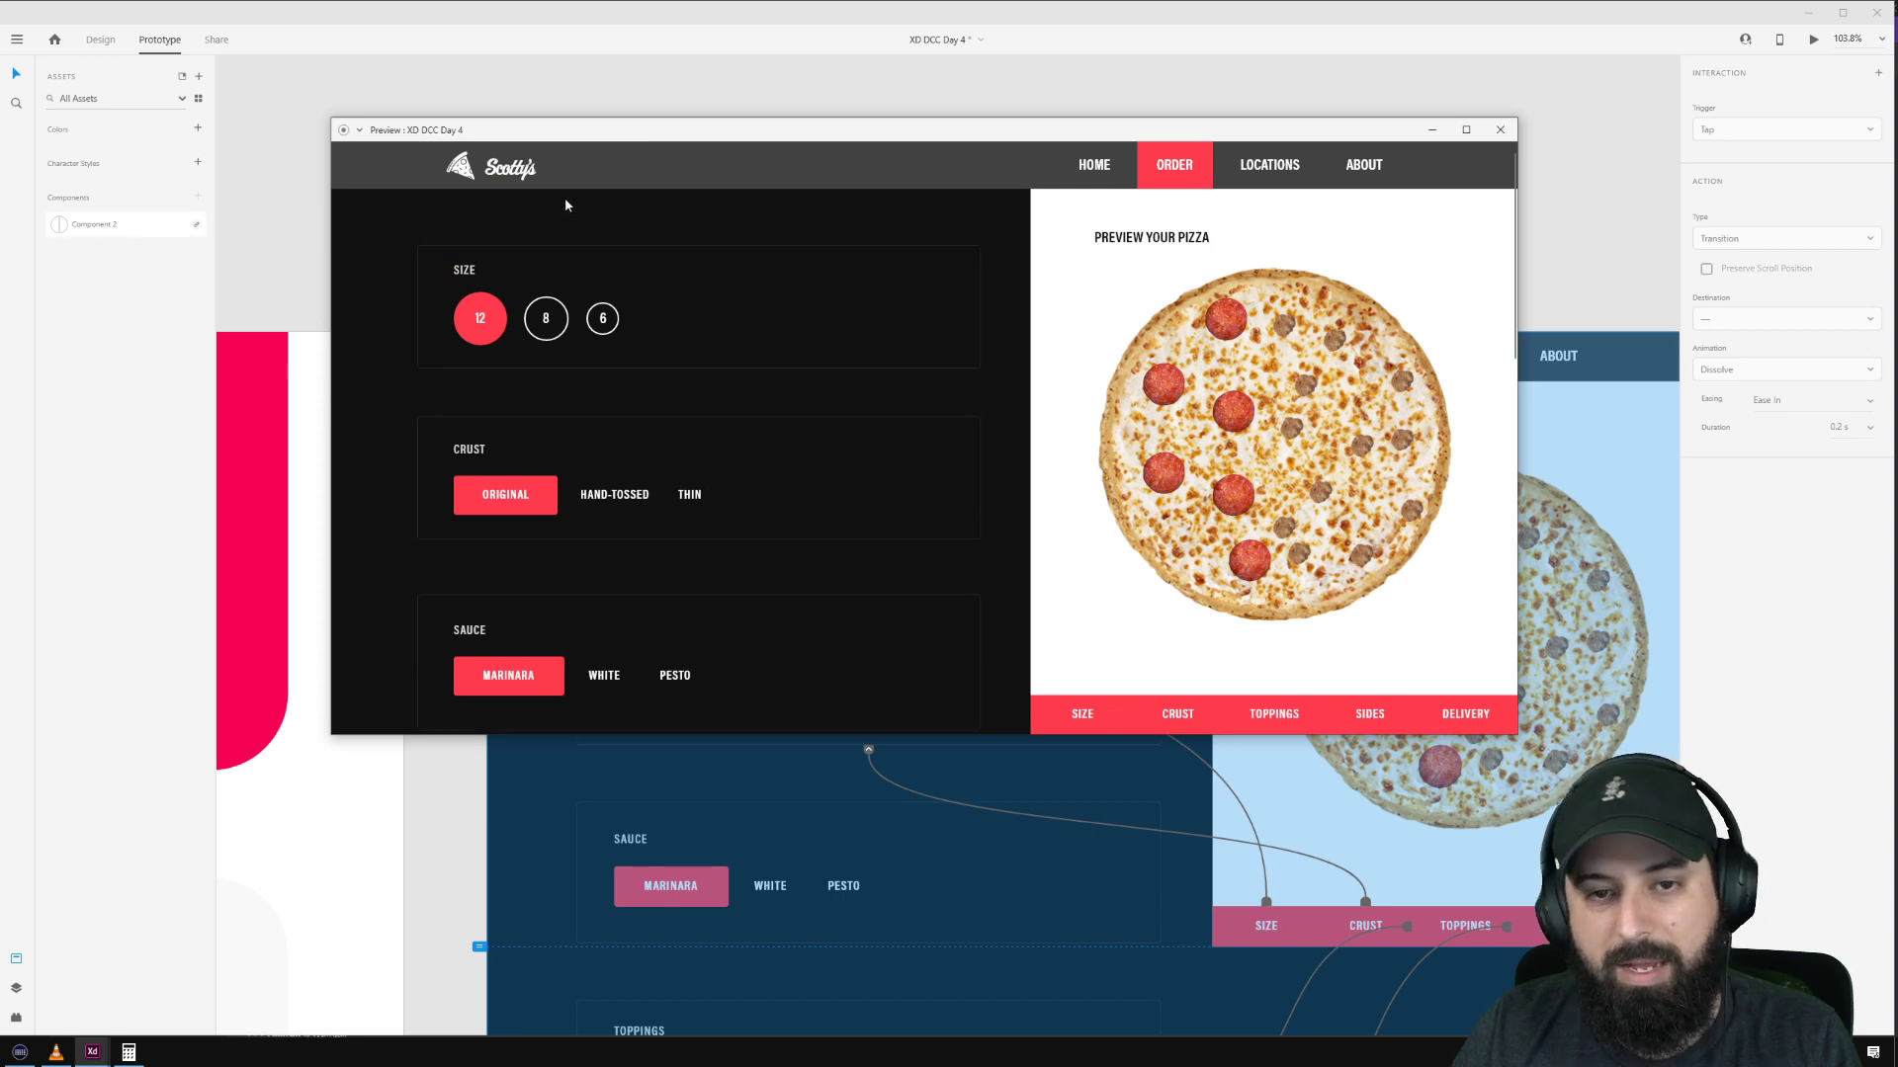
scroll(565, 198, "down", 1)
scroll(506, 197, "up", 1)
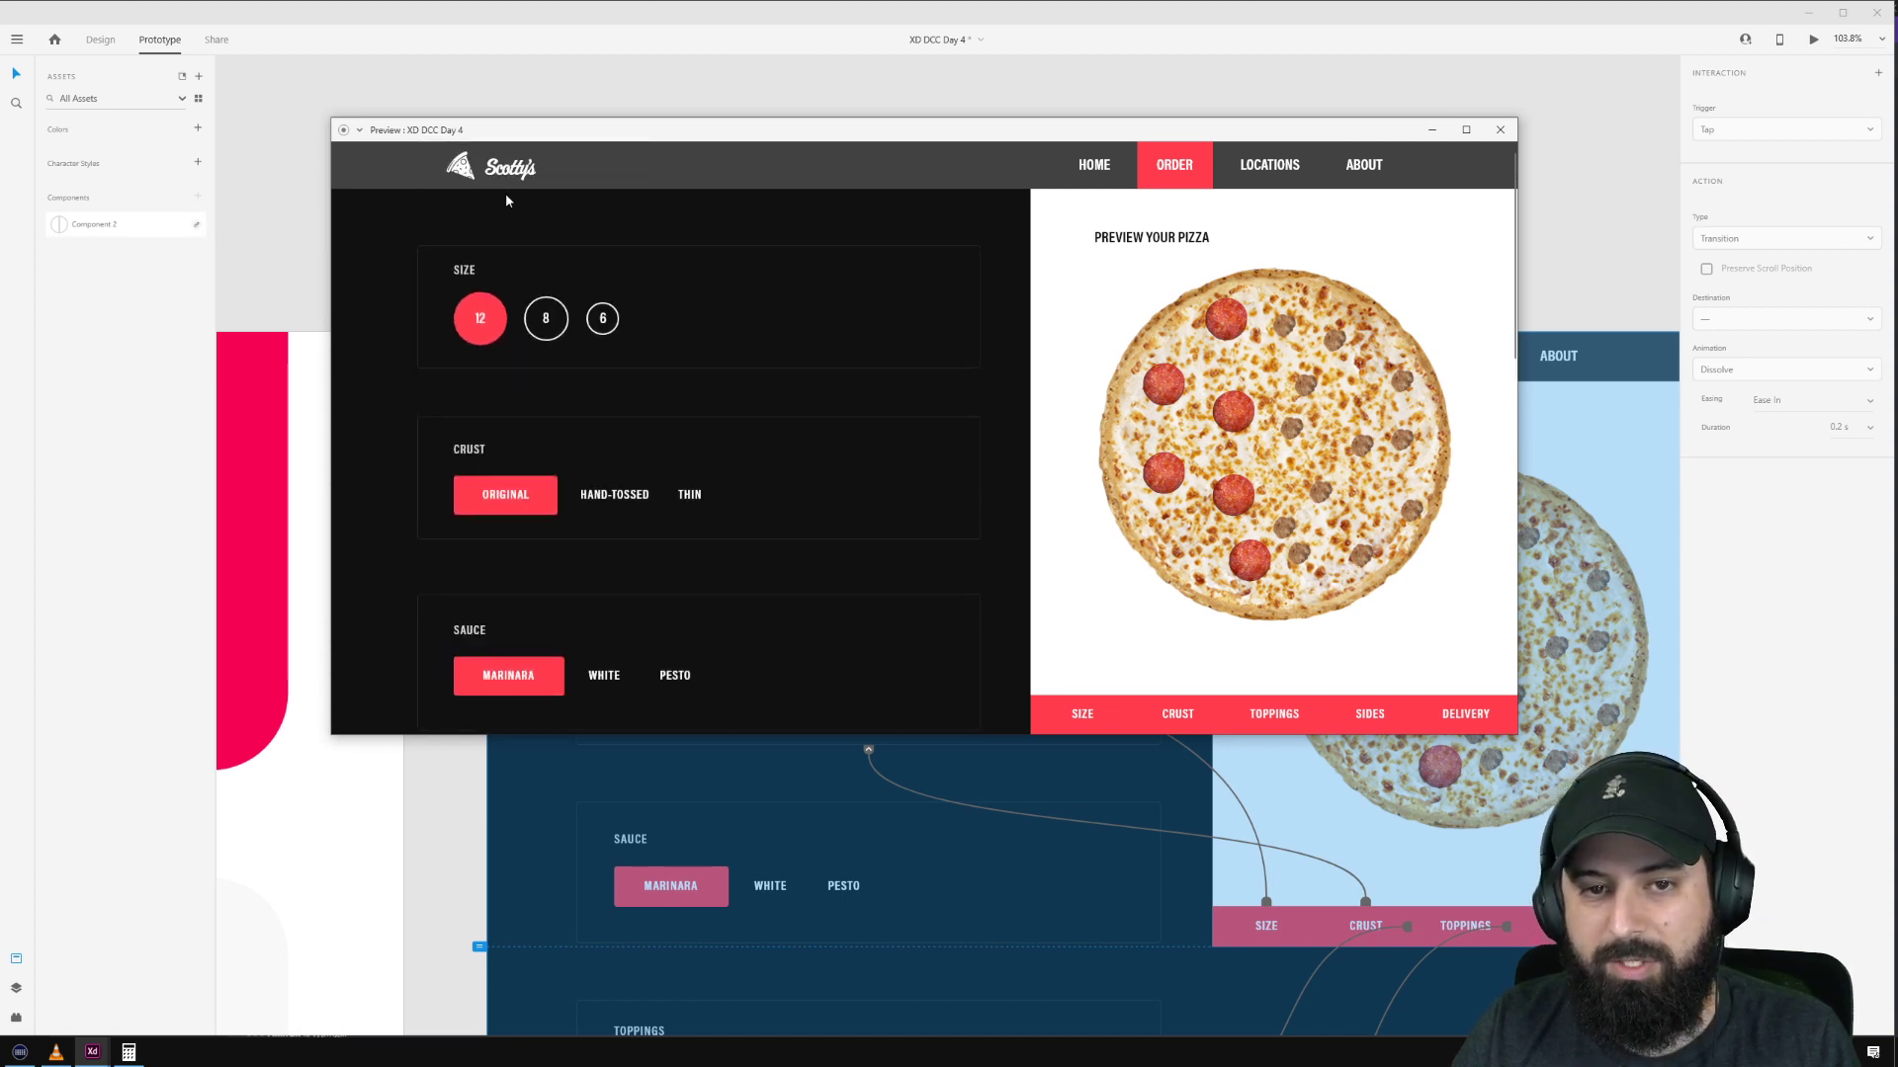
left_click(1108, 728)
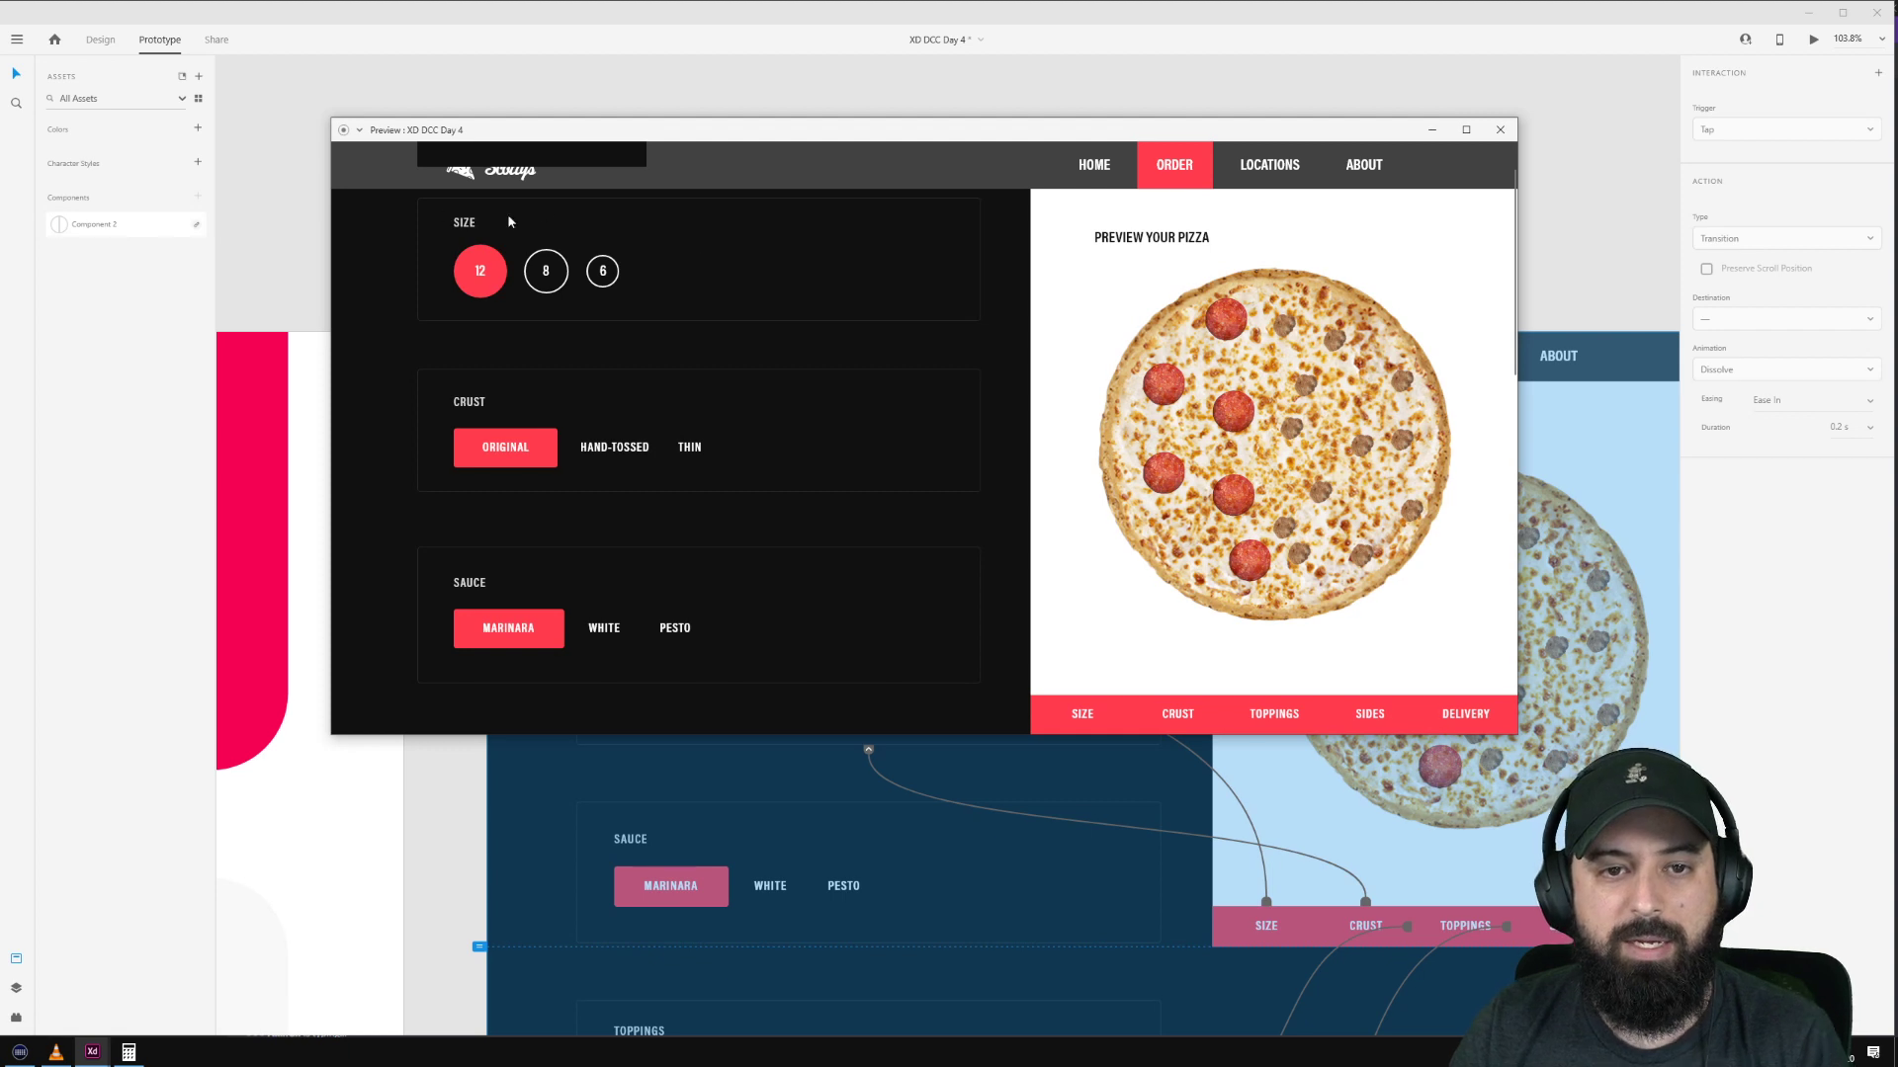
Step: Test the CRUST, TOPPINGS, SIDES and DELIVERY scroll links in the preview
left_click(1215, 711)
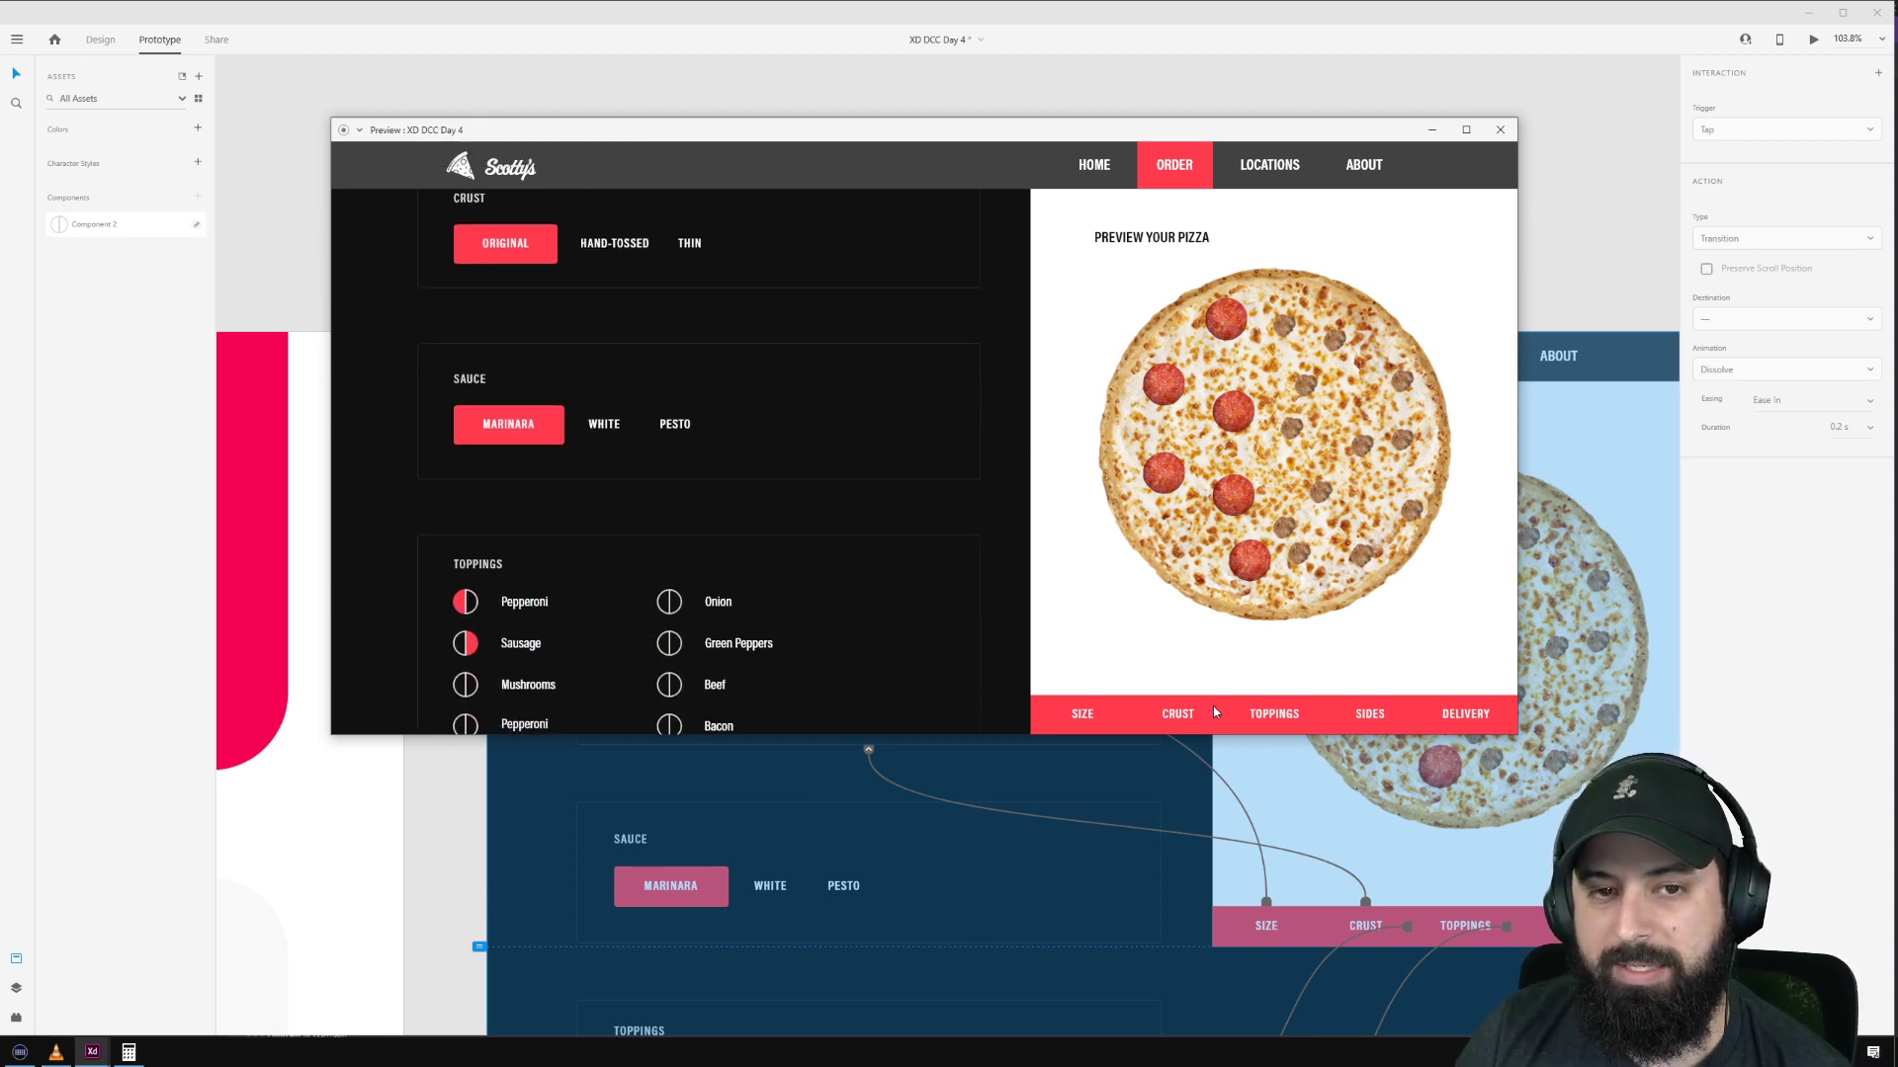
left_click(1320, 718)
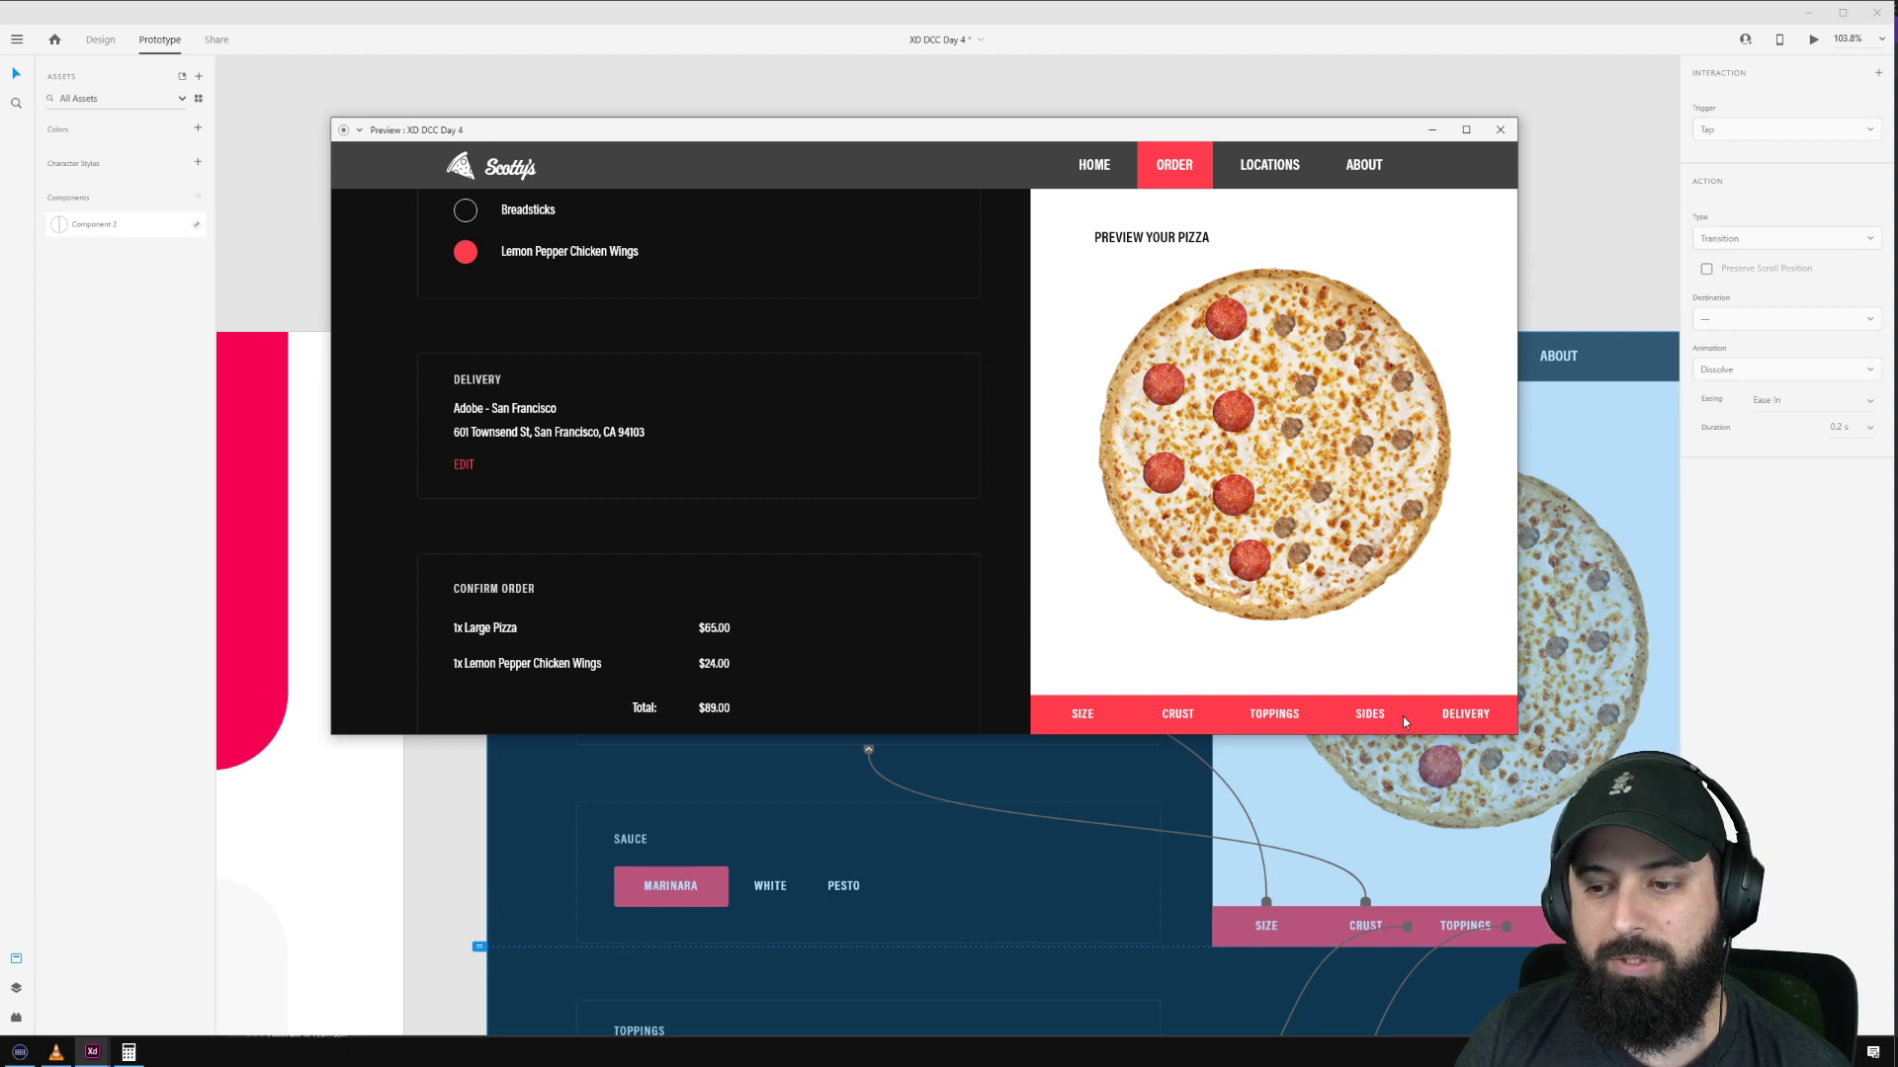
left_click(1505, 716)
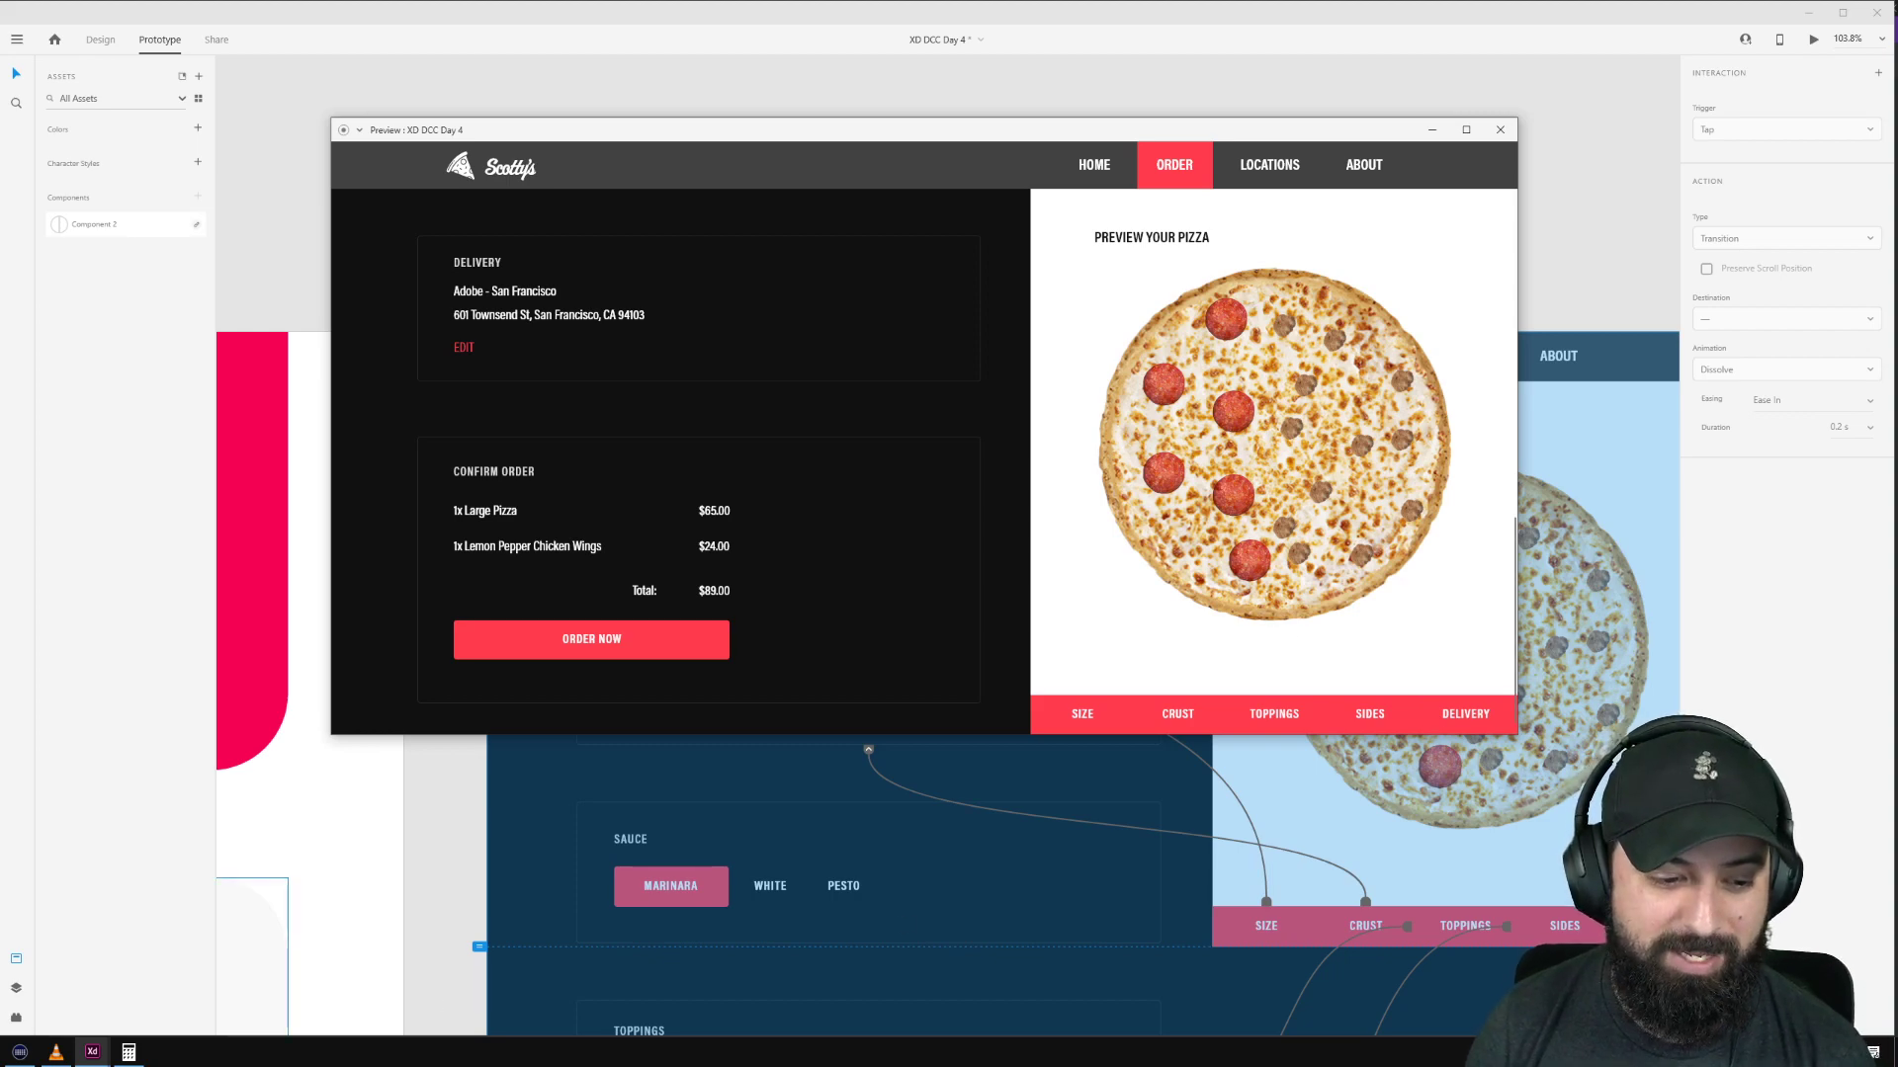
Step: Switch to the current-challenge channel of the Adobe XD server in Discord
key("alt+Tab")
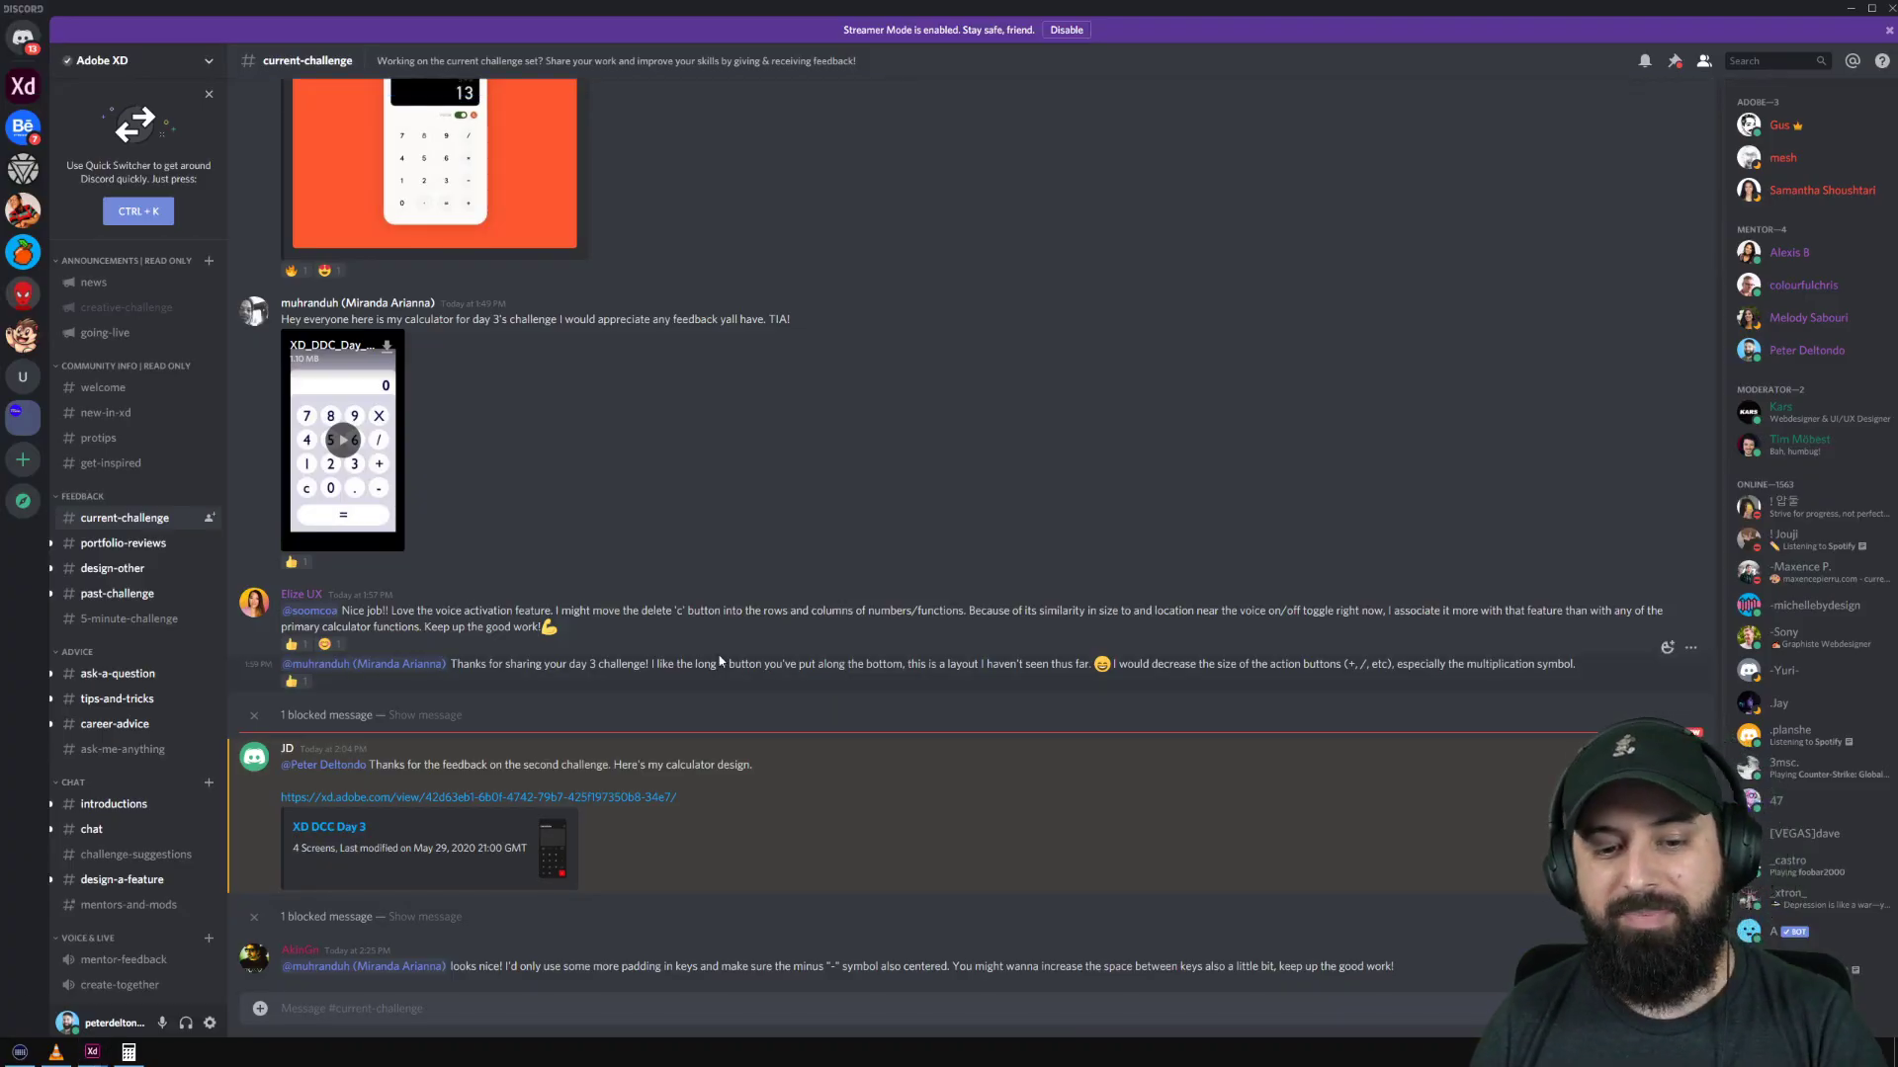